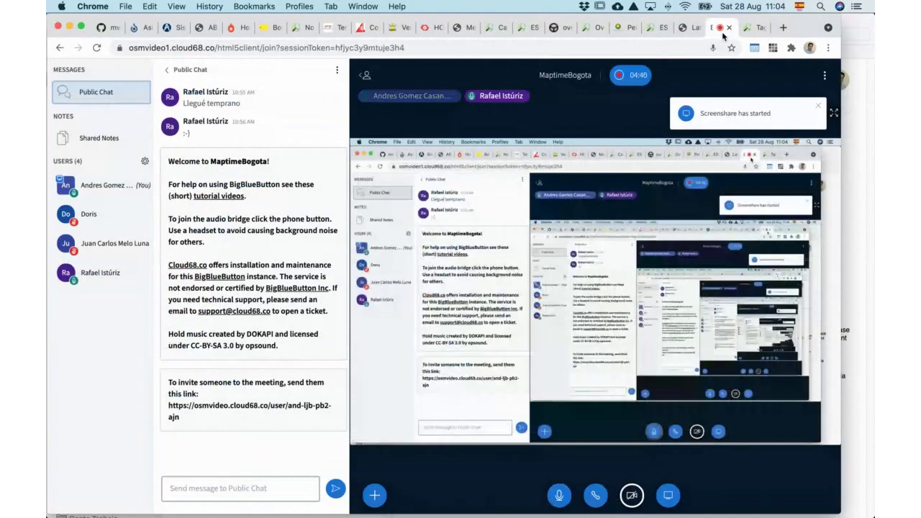
Step: Highlight Colombia's urban and rural entries in column 7 of the boundary=administrative table, then open a blank tab
left_click(754, 29)
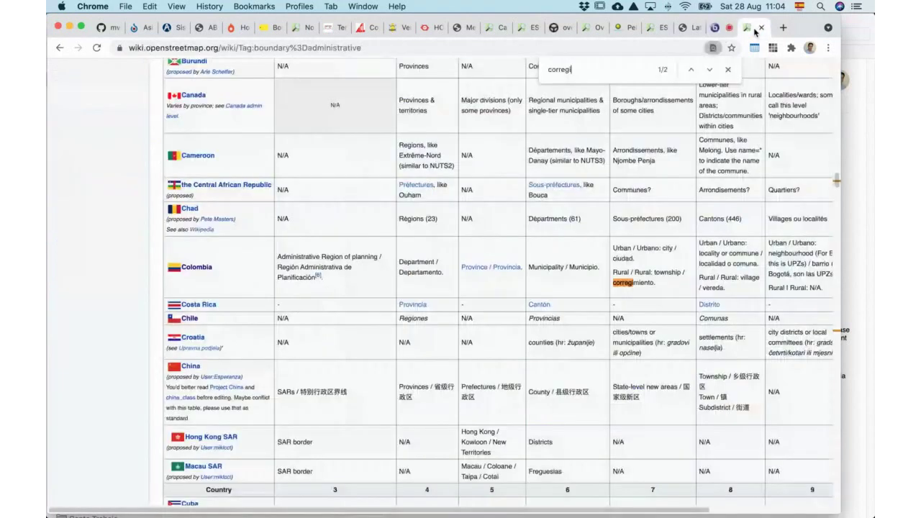
left_click_drag(581, 513, 597, 513)
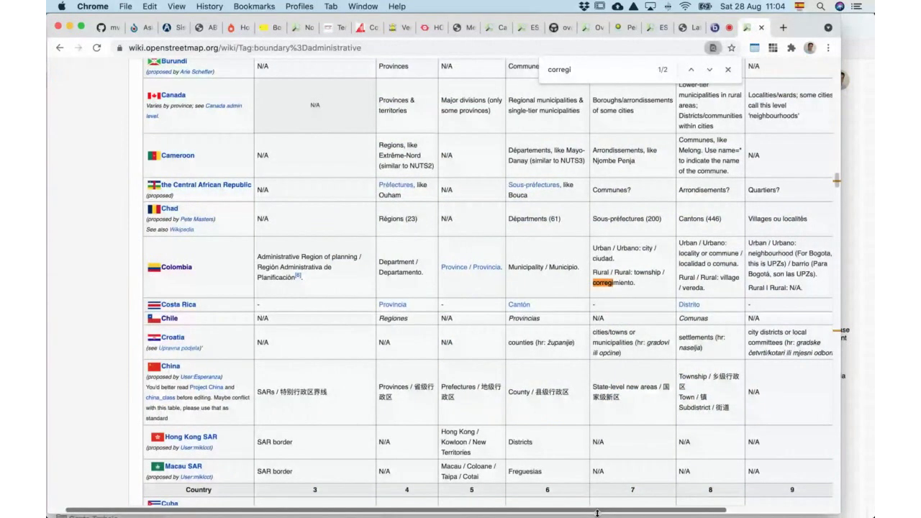
scroll(493, 264, "right", 3)
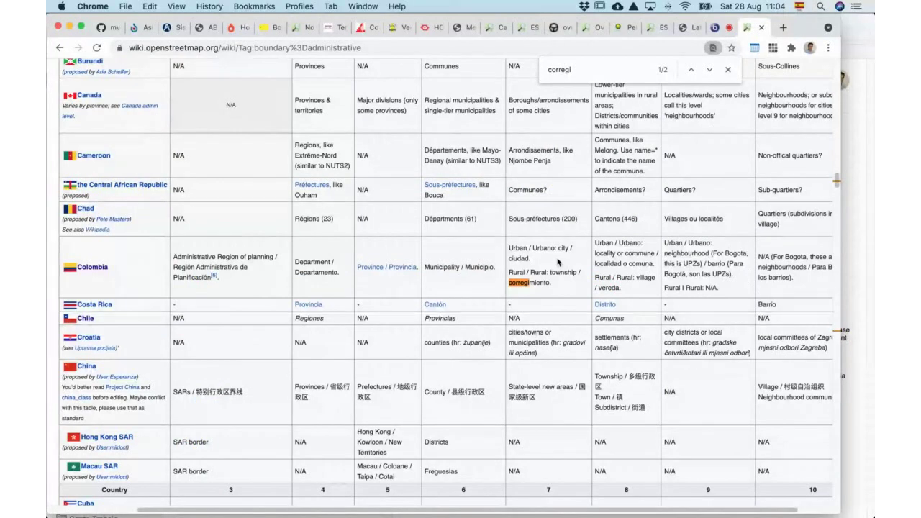
left_click_drag(509, 246, 550, 282)
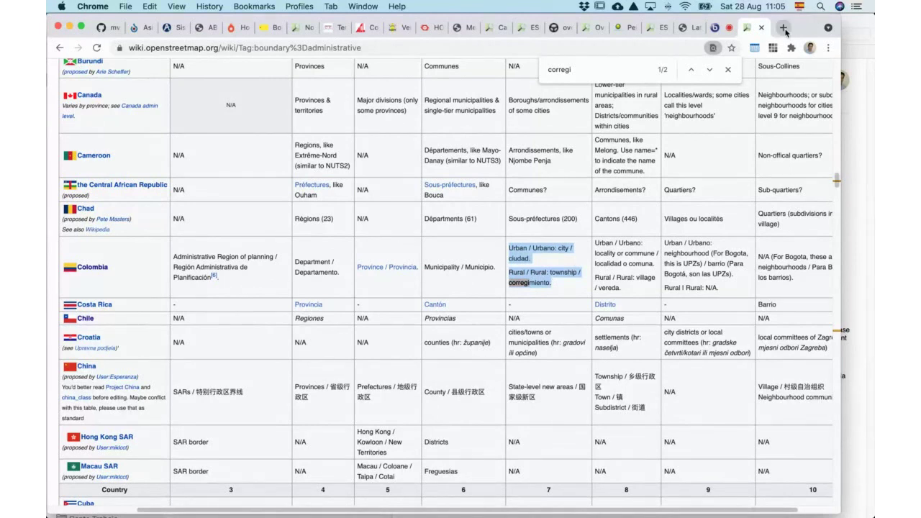
left_click(784, 28)
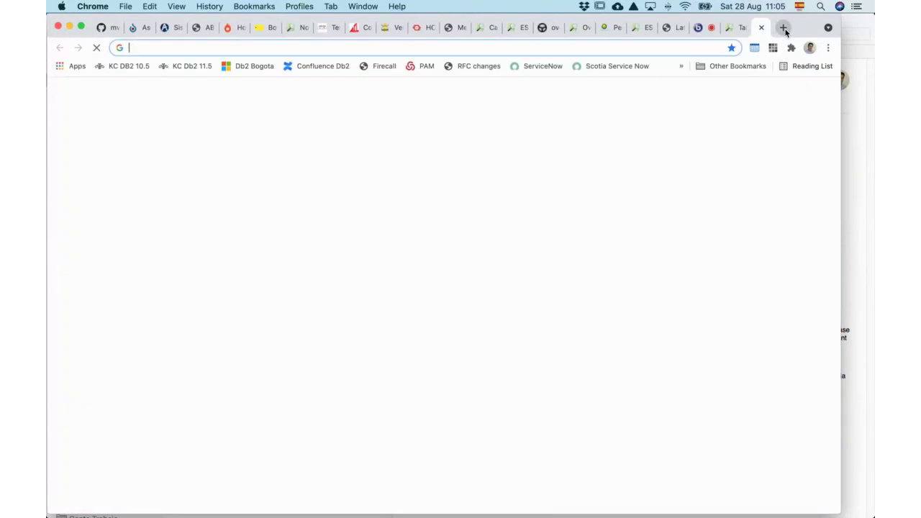
Step: Go to openstreetmap.org and search for 'acacias meta'
type("openstreetmap.org")
key("Return")
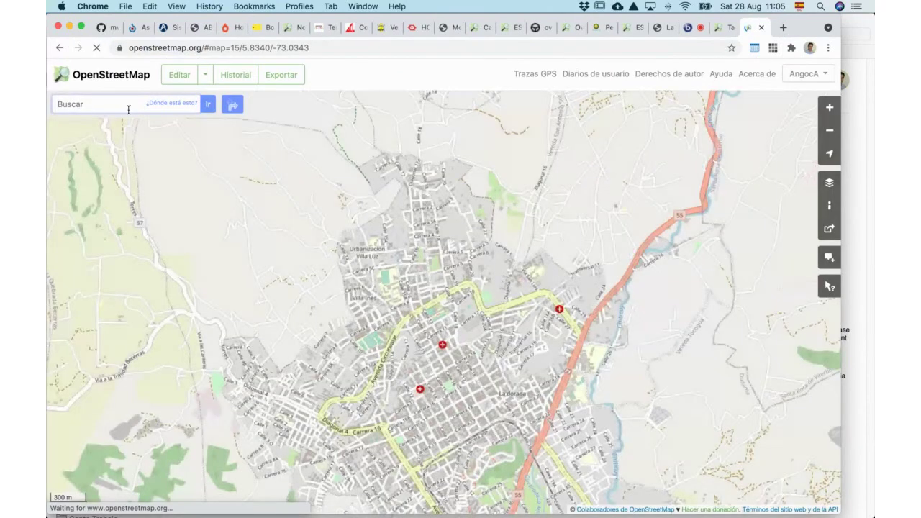
left_click(119, 105)
type("acacias")
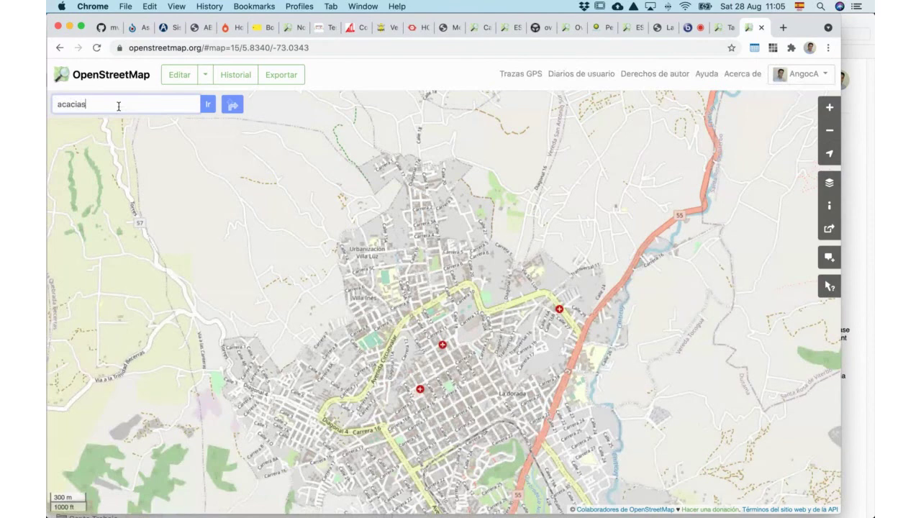
key("Return")
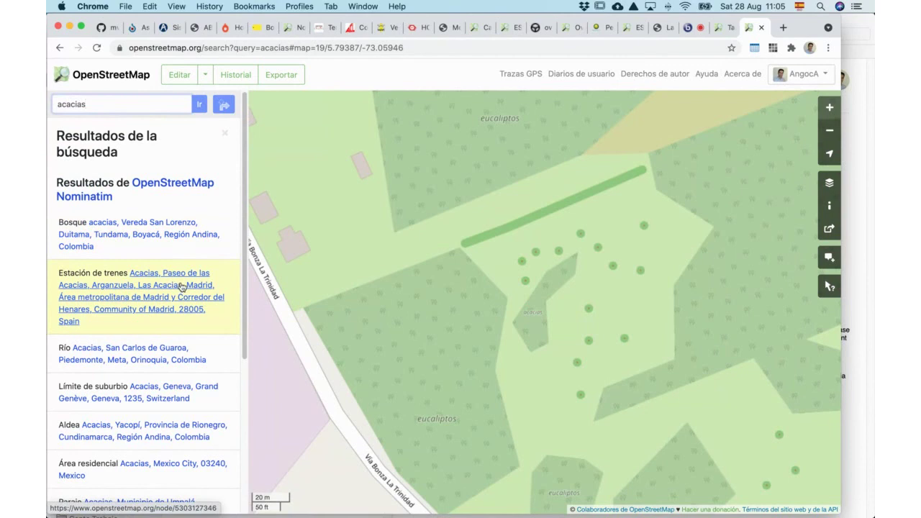
type("meta")
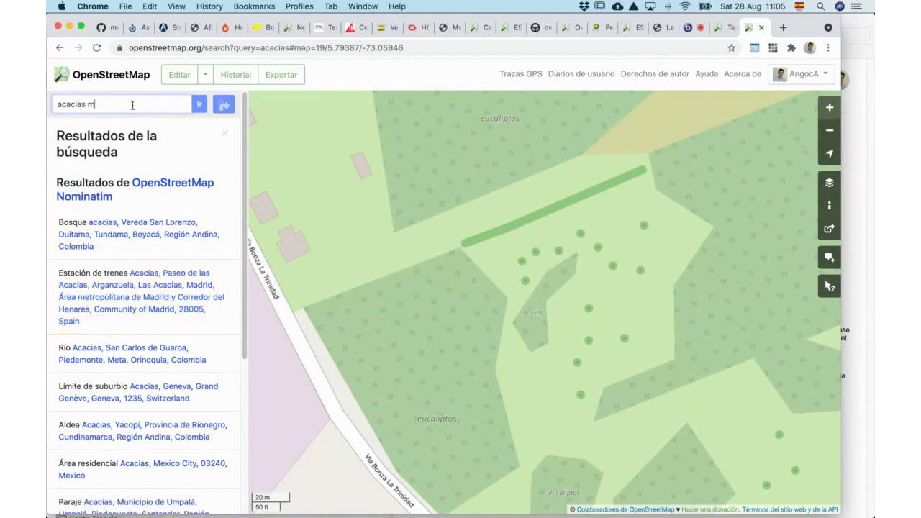
key("Return")
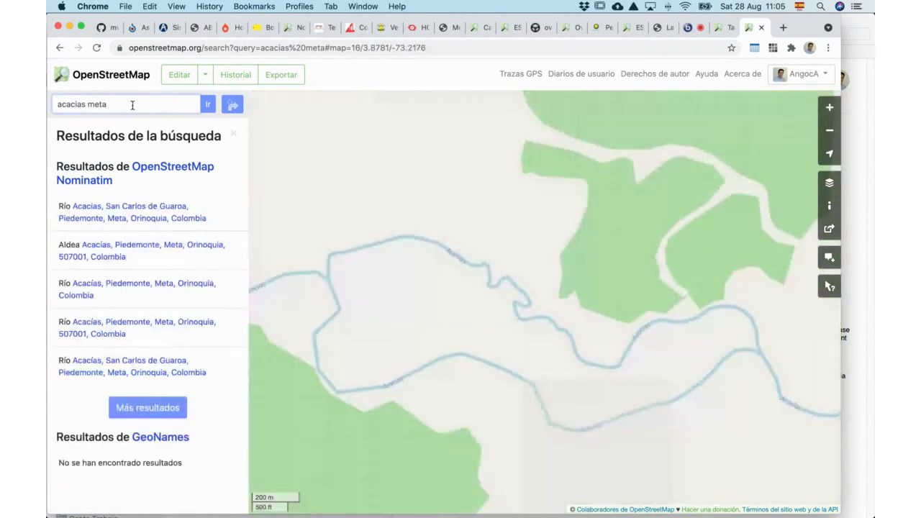
Step: Open the Acacías village result (relation 1438579) and zoom the map onto the town
left_click(149, 221)
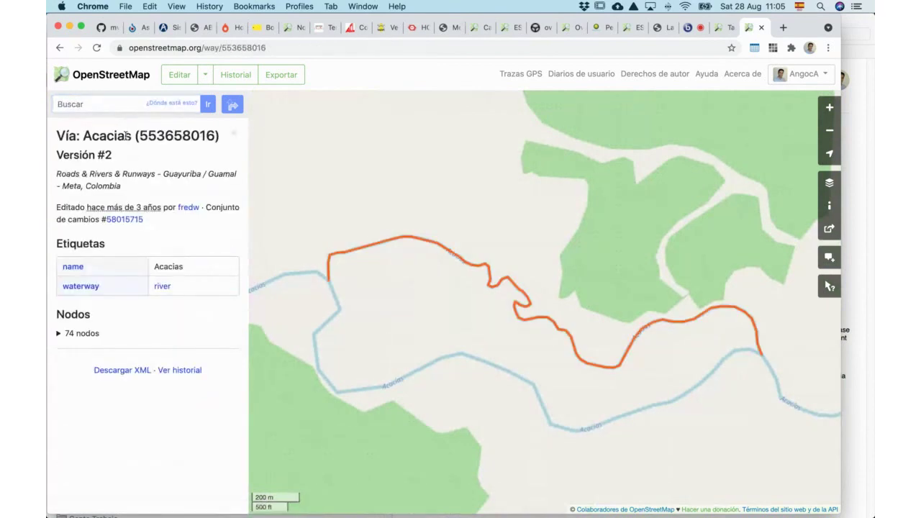
left_click(60, 48)
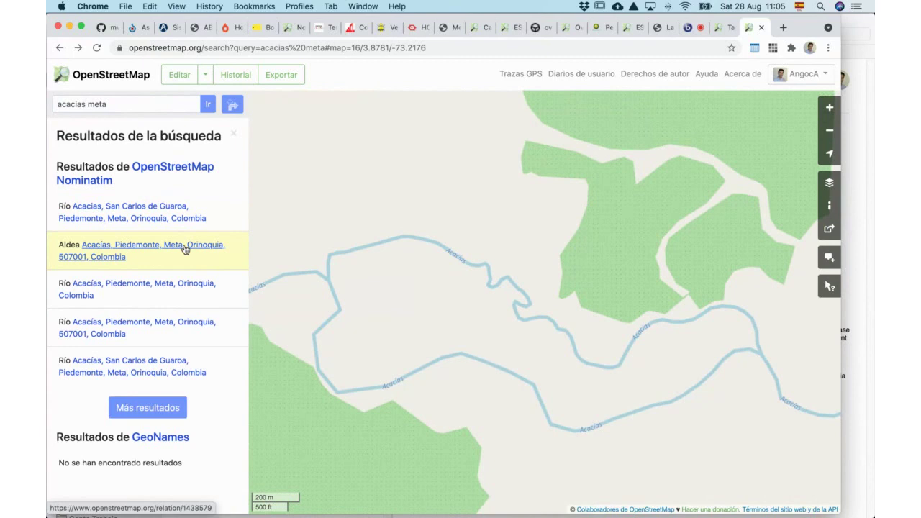
left_click(185, 249)
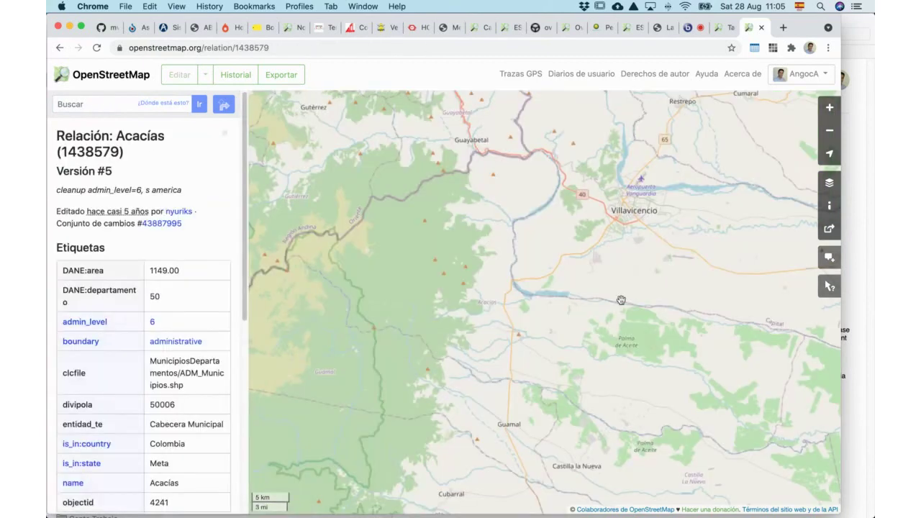
scroll(525, 338, "up", 5)
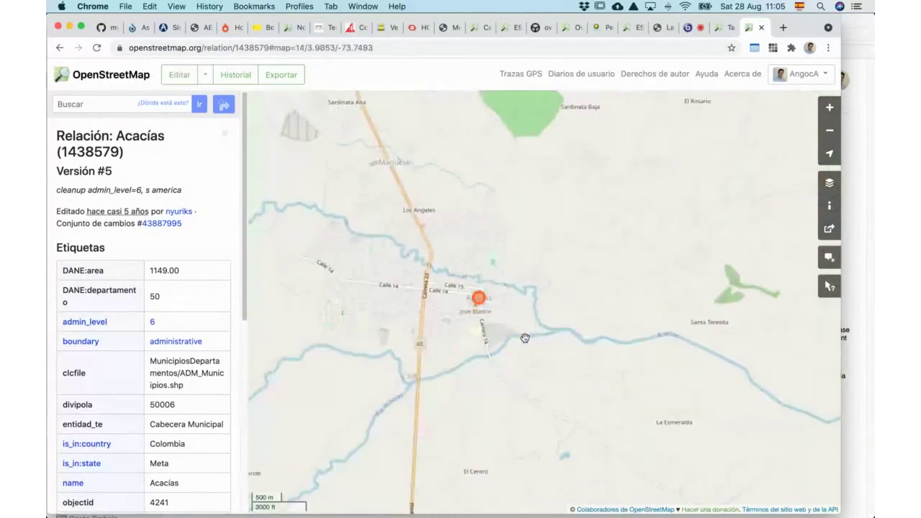
scroll(526, 338, "down", 2)
scroll(526, 338, "up", 2)
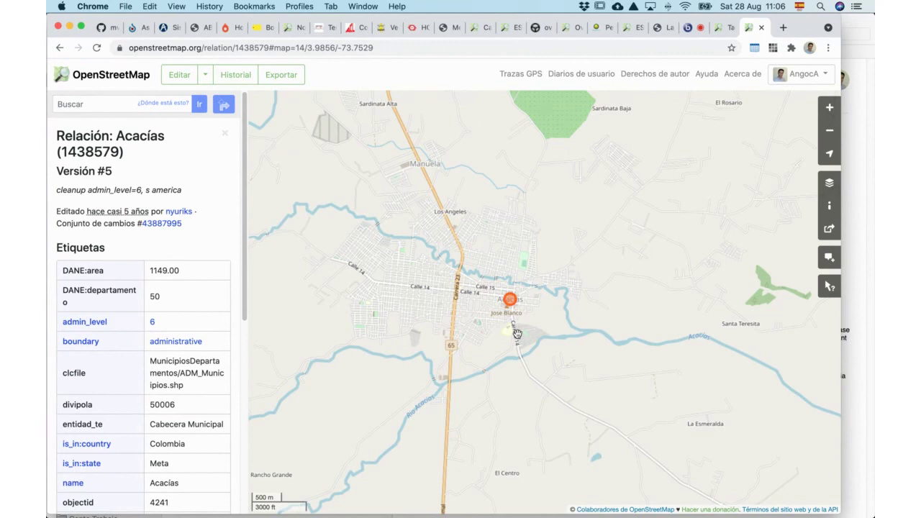
Step: Open the Colombia wiki page from the boundary table in a new tab
left_click(730, 27)
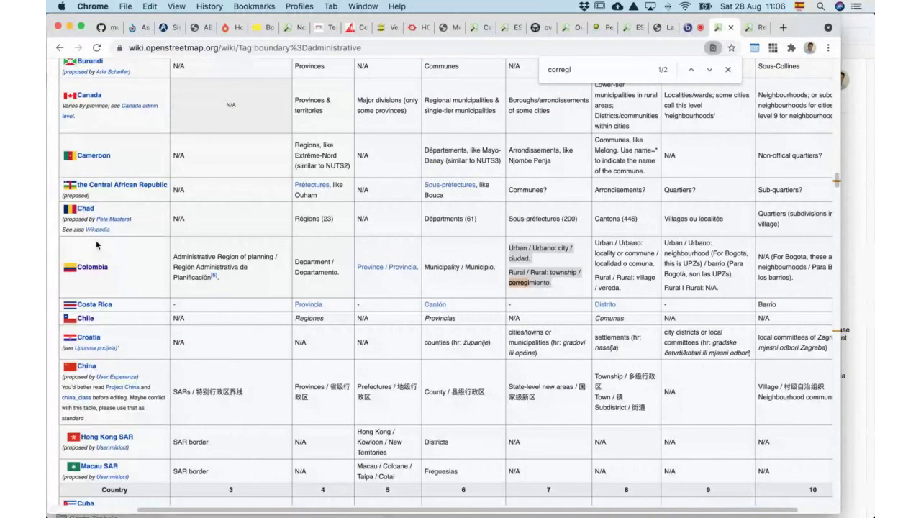
left_click(92, 267, "super")
left_click(720, 29)
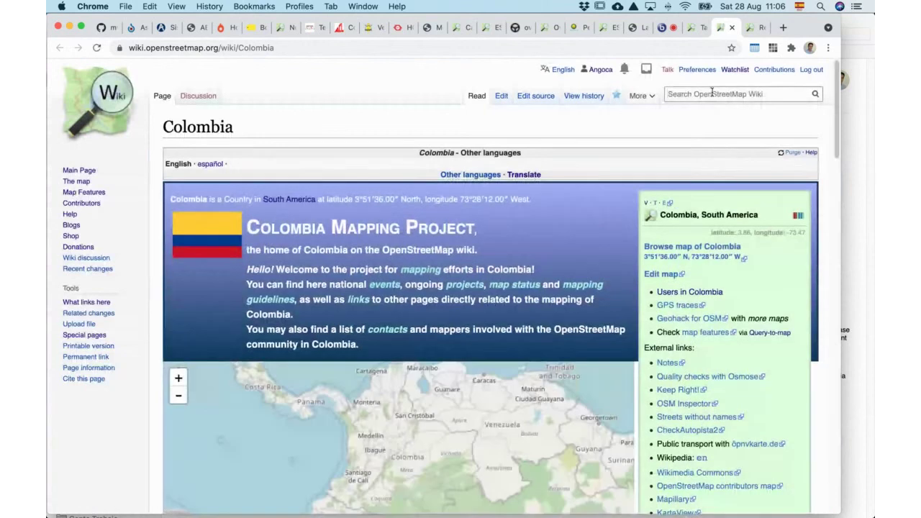
Step: Search the wiki for 'tag place', then return to the Acacías relation map
left_click(711, 93)
type("wiki")
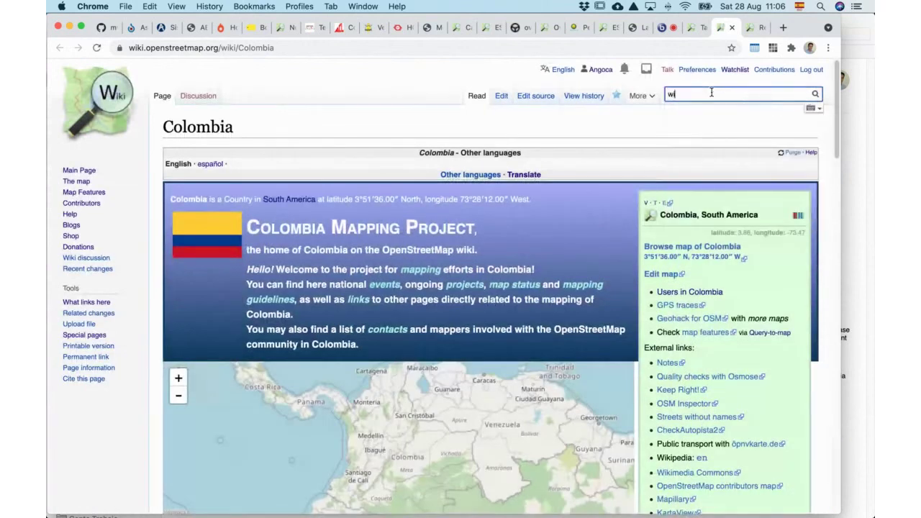
key("BackSpace")
key("BackSpace")
key("BackSpace")
key("BackSpace")
type("tag place")
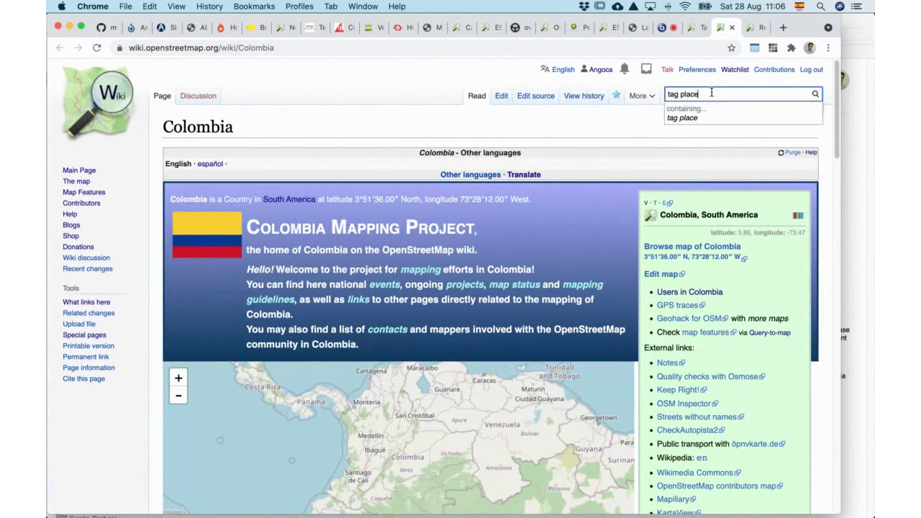
key("Return")
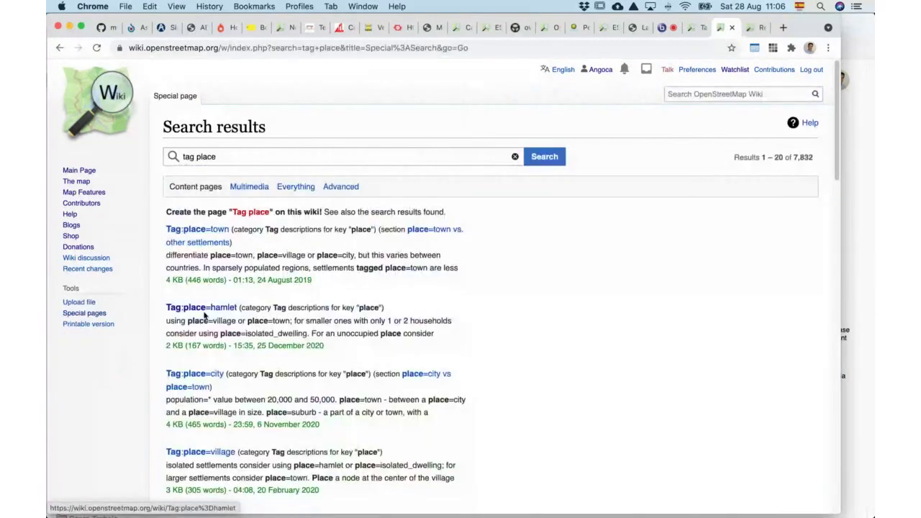
left_click(746, 29)
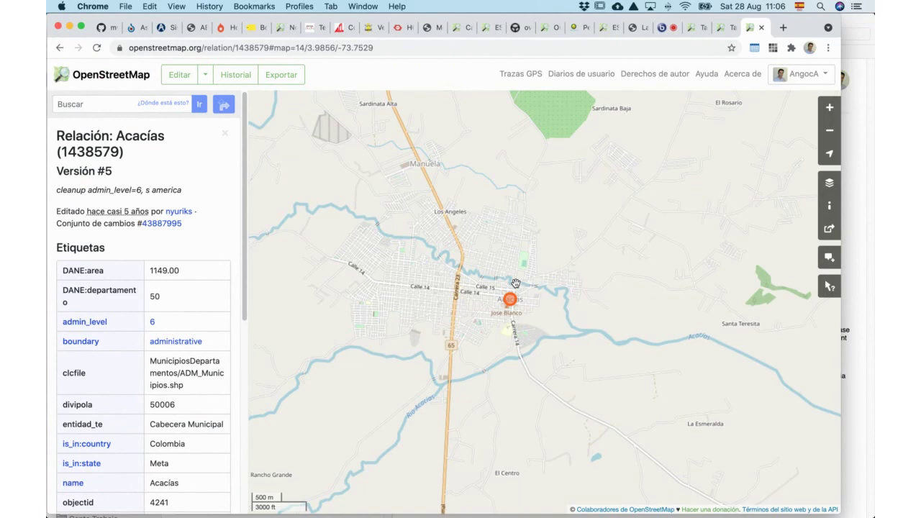
Step: Look through the Tag:place=hamlet wiki page, then go back to the BigBlueButton meeting
left_click(661, 29)
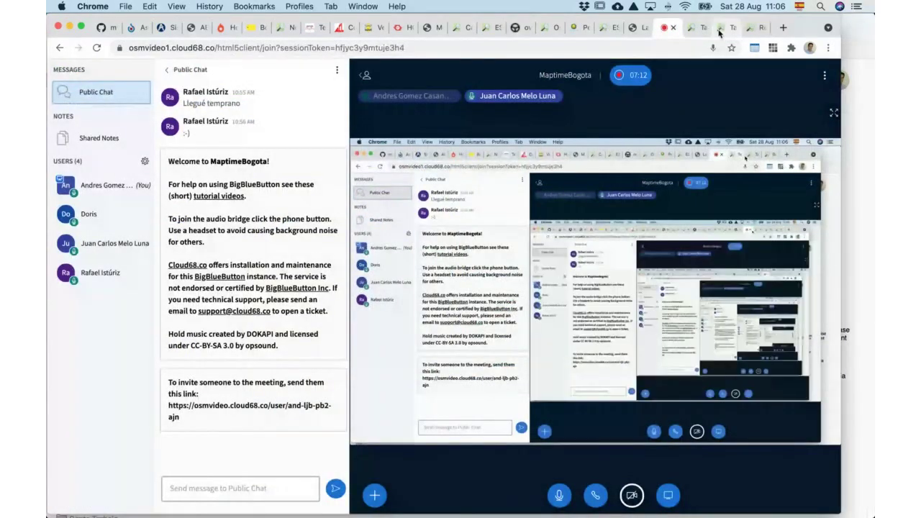
left_click(722, 28)
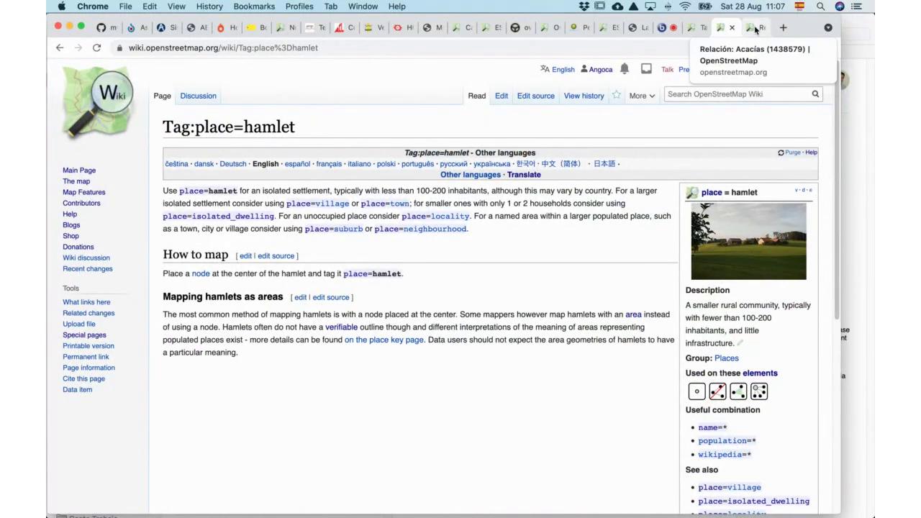
scroll(585, 227, "down", 5)
scroll(585, 227, "up", 5)
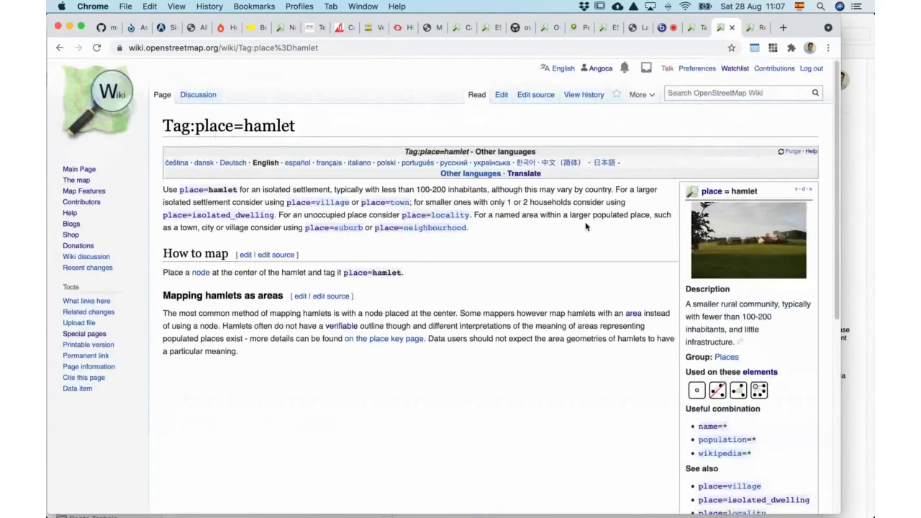
left_click(665, 27)
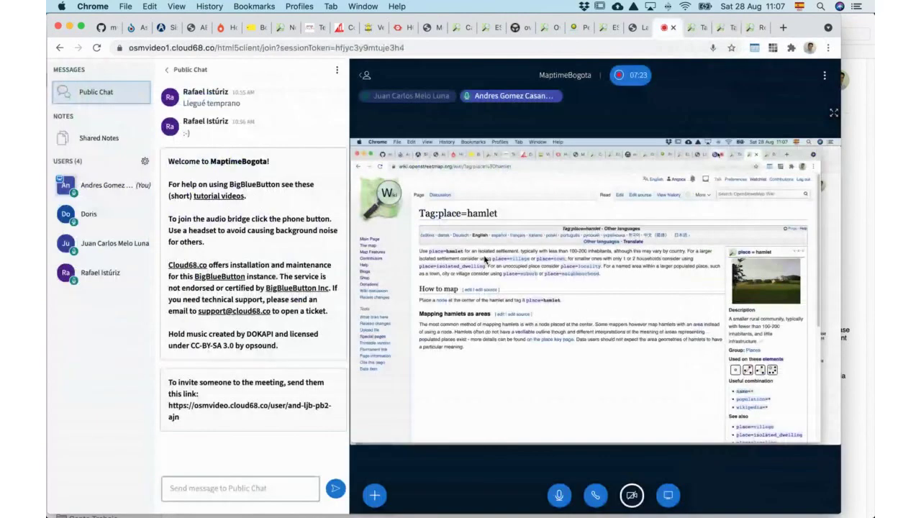
Step: Use the BigBlueButton + actions menu to hand presenting to another participant
left_click(374, 495)
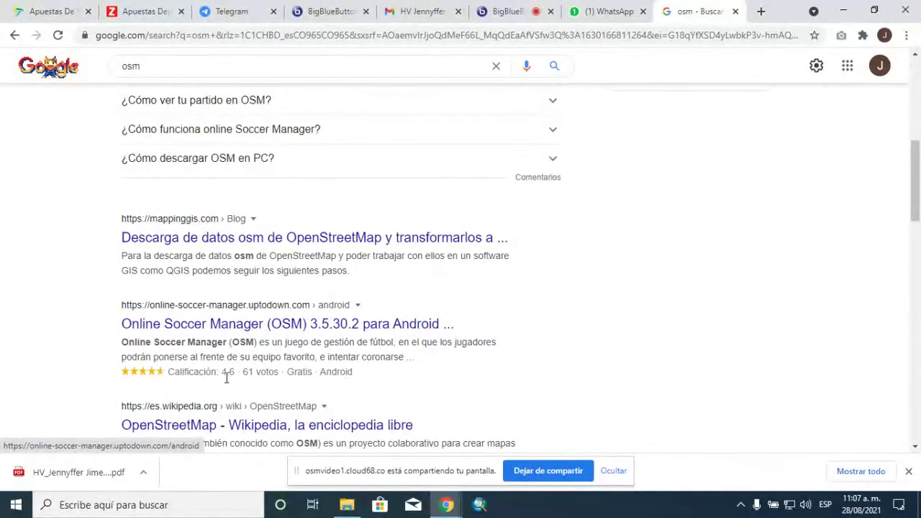
Step: Replace the 'osm' Google query with the 'osm visor' suggestion
scroll(203, 237, "up", 4)
scroll(203, 237, "up", 2)
double_click(131, 80)
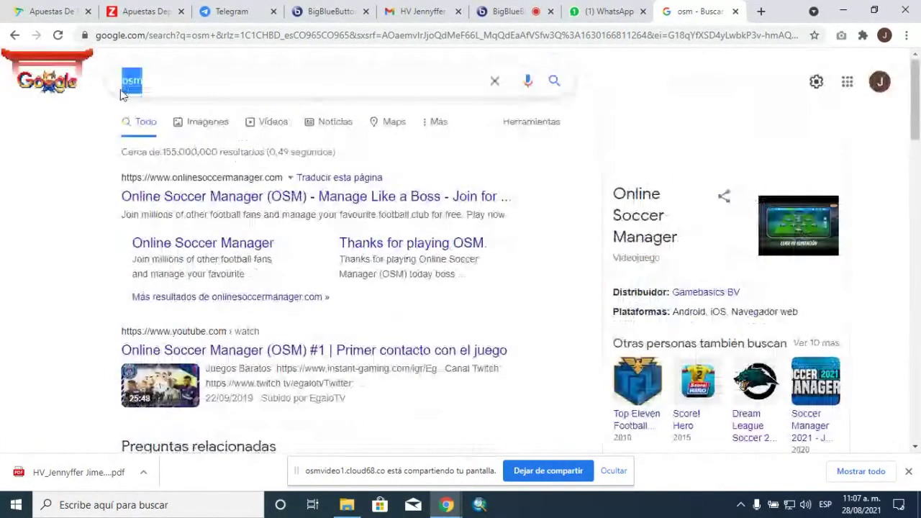
type("o")
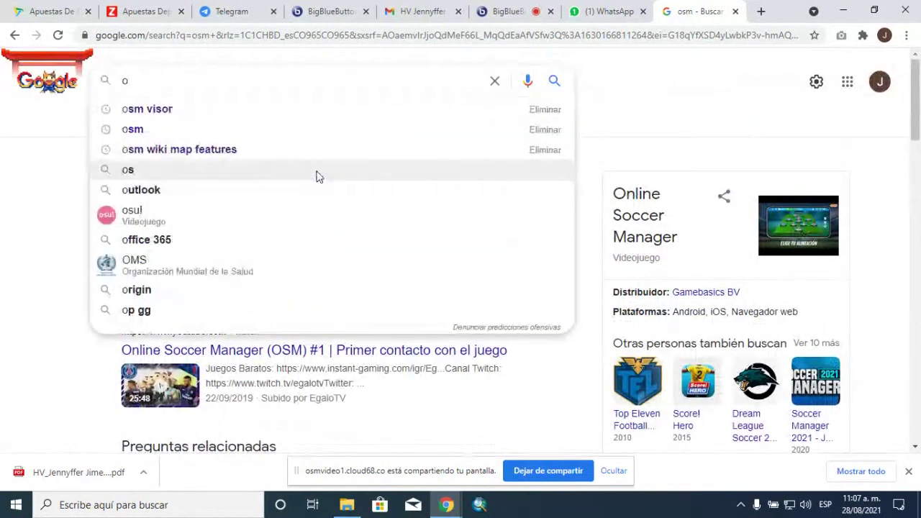
left_click(148, 108)
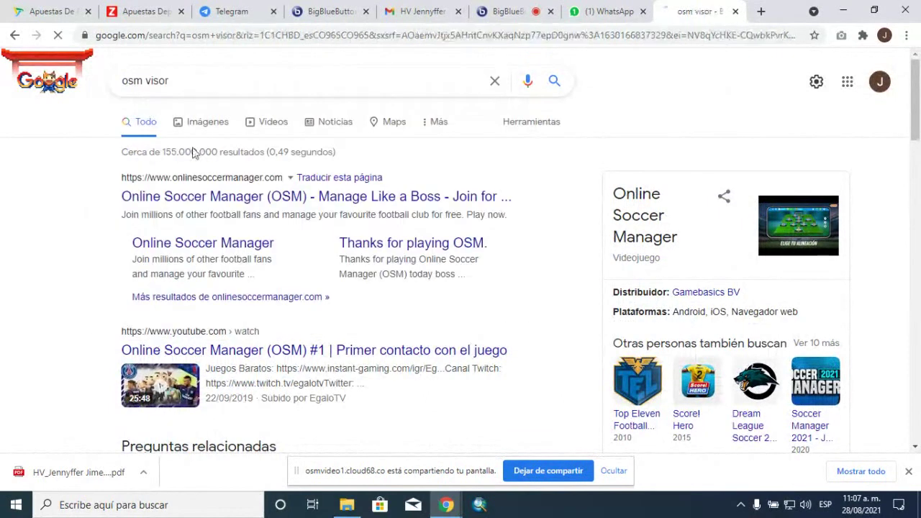
left_click(226, 198)
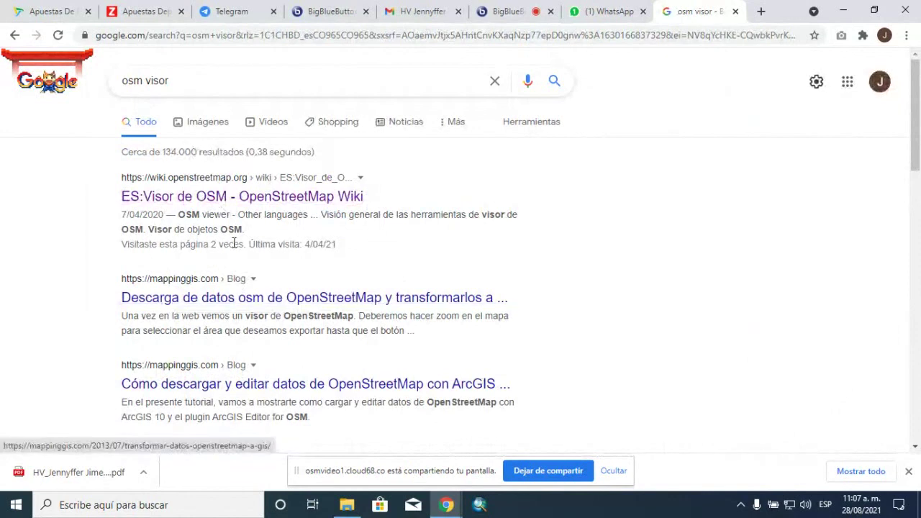
Step: Search Google for 'open street maps' and open the OpenStreetMap website
left_click(146, 81)
triple_click(146, 80)
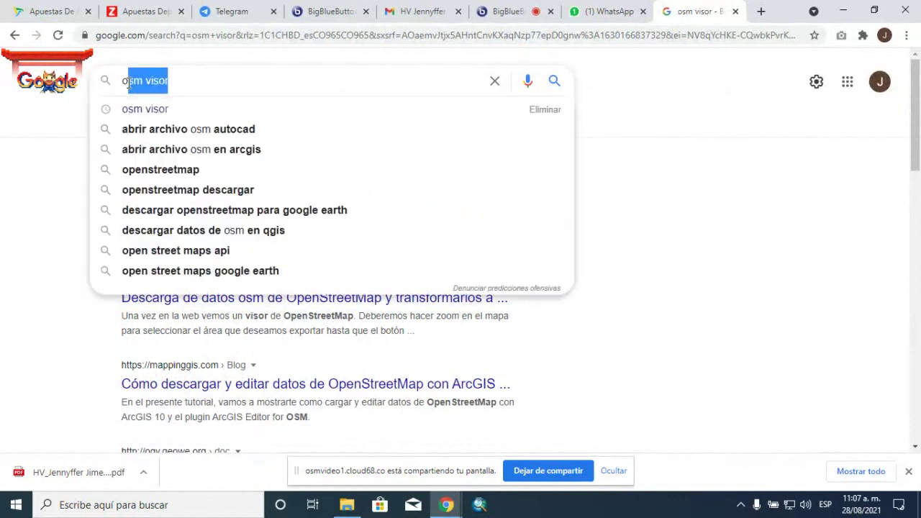
type("open")
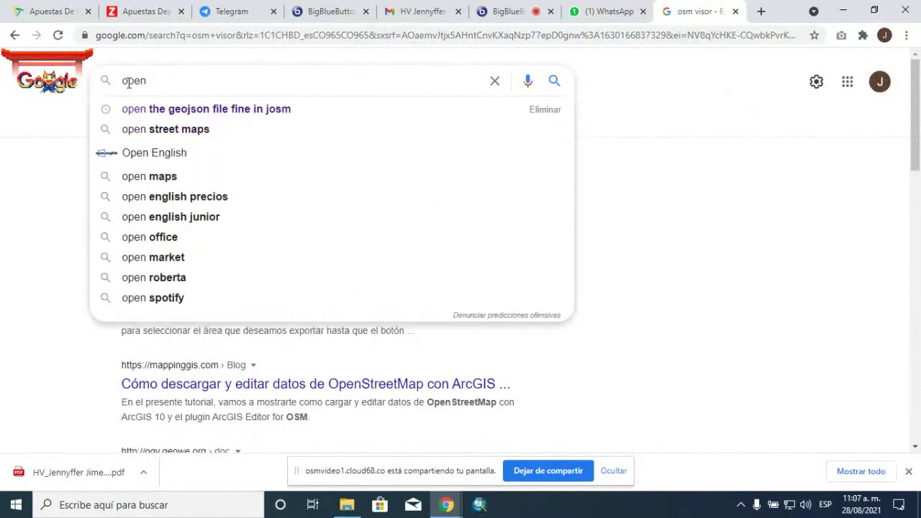
type(" s")
left_click(181, 109)
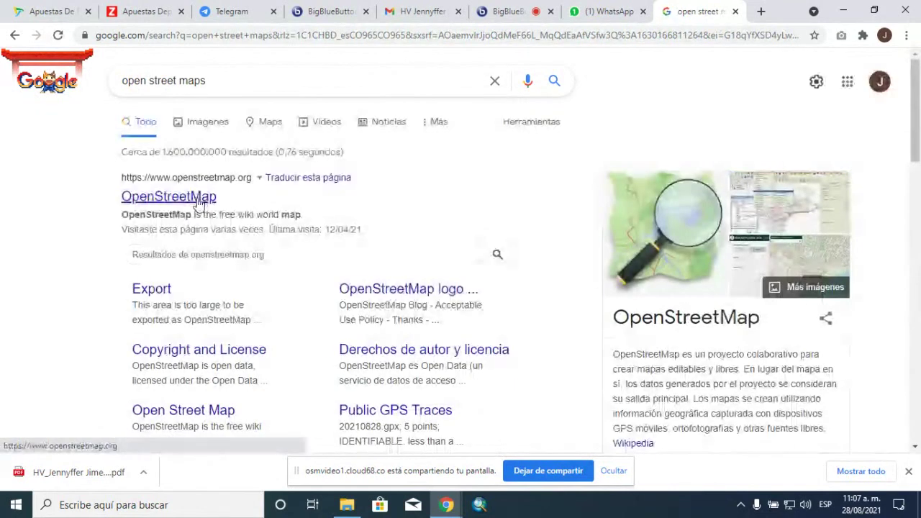
left_click(200, 203)
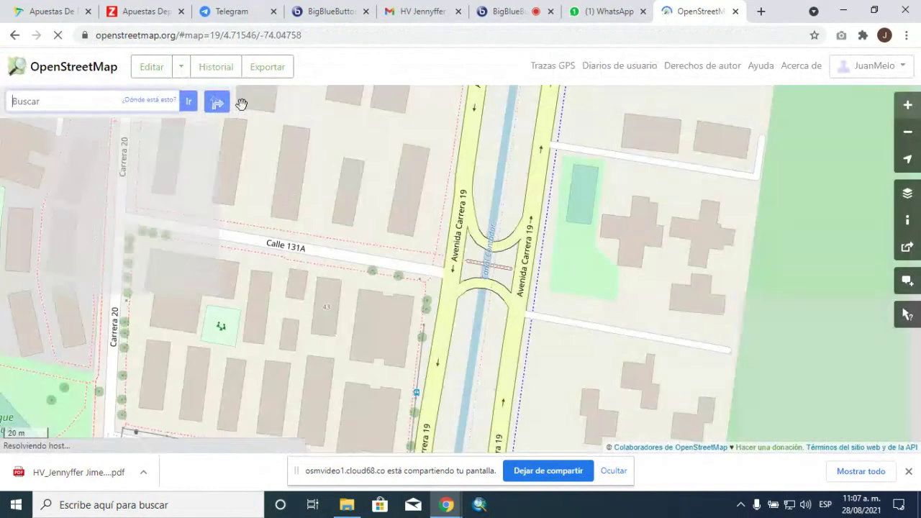
Step: Search OpenStreetMap for 'acacias meta'
left_click(85, 105)
type("aca")
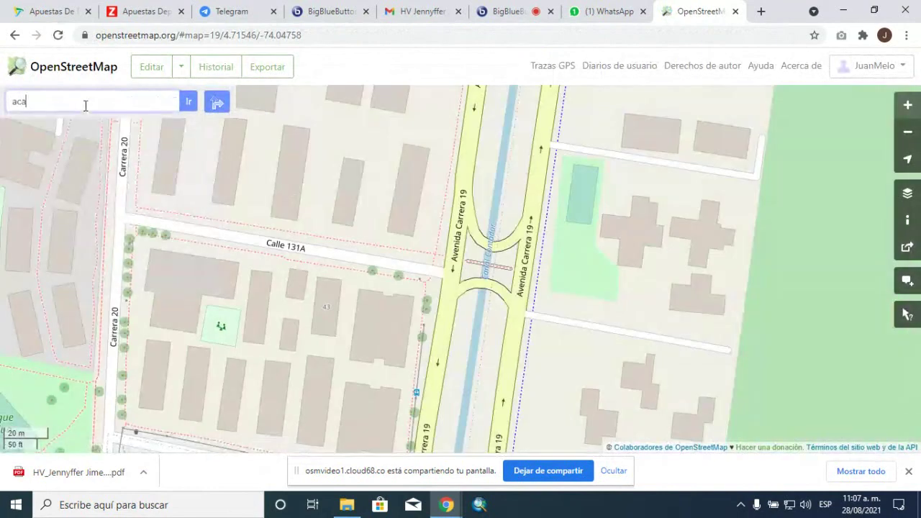
type("cias")
key("Return")
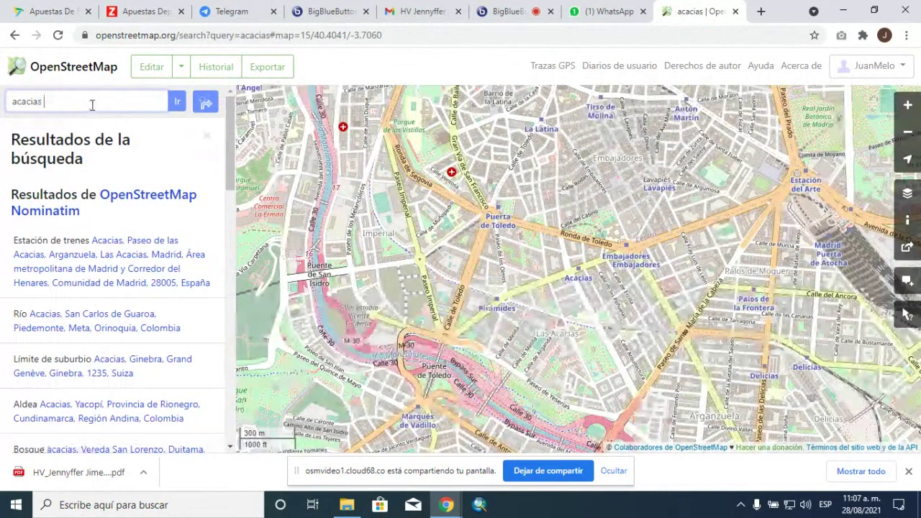
type("meta")
key("Return")
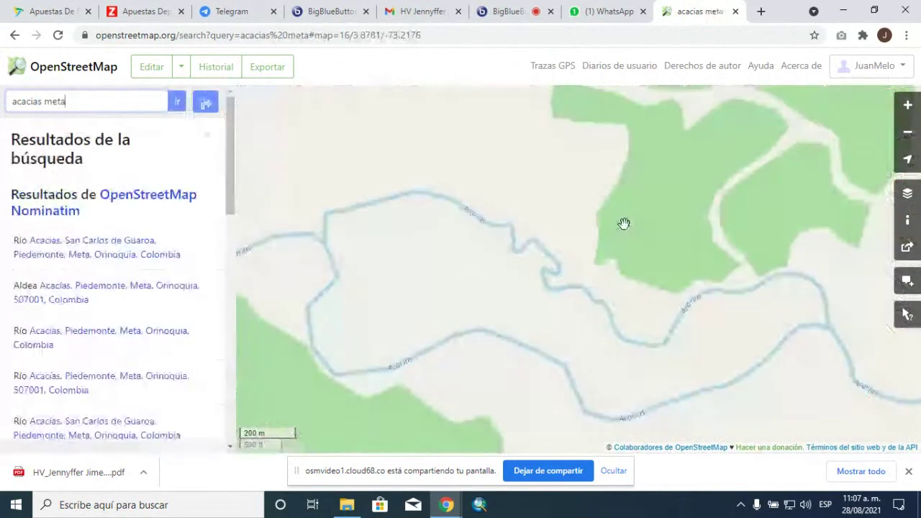
Step: Zoom out and pan the map toward Villavicencio
scroll(618, 259, "down", 2)
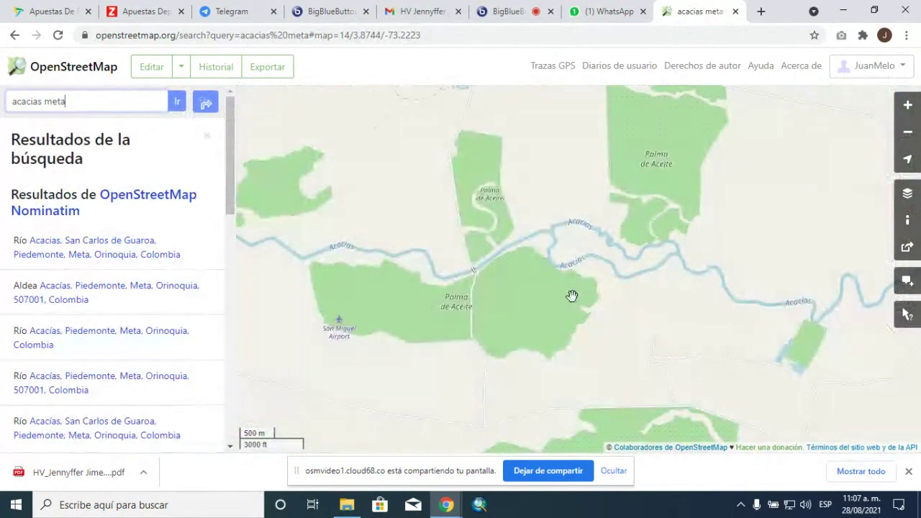
left_click_drag(572, 296, 534, 310)
scroll(460, 230, "down", 1)
scroll(524, 317, "down", 1)
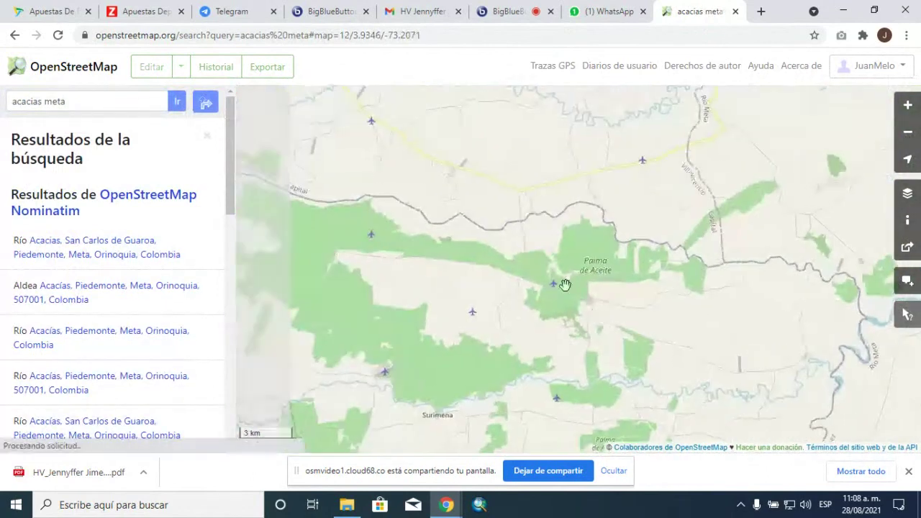
scroll(532, 281, "down", 1)
scroll(518, 305, "down", 1)
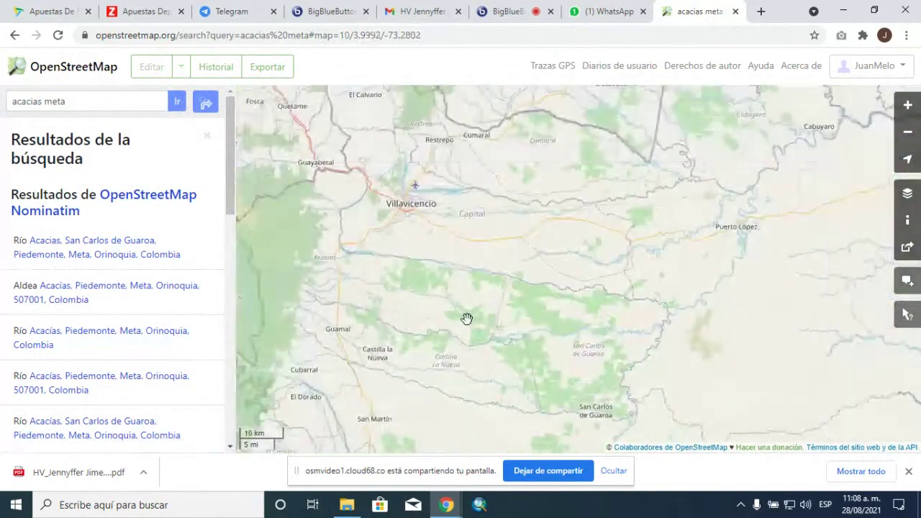
left_click_drag(467, 319, 533, 310)
left_click_drag(456, 286, 431, 238)
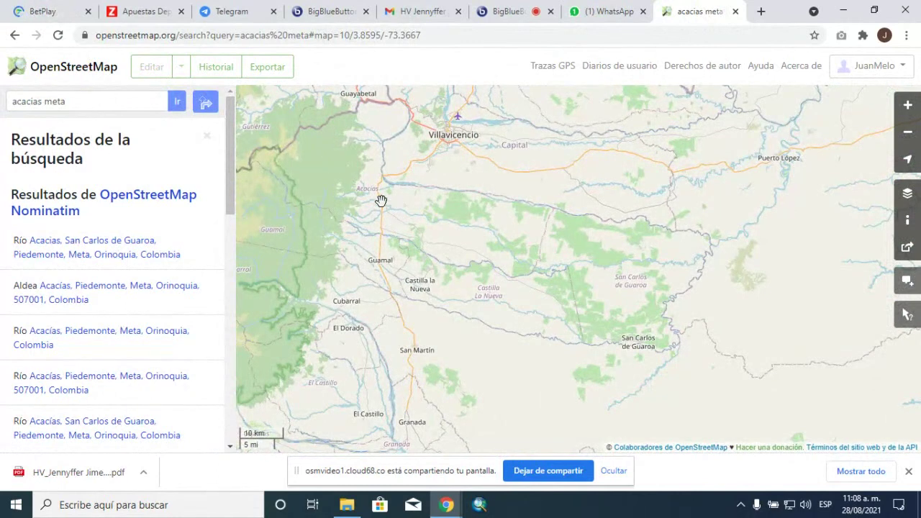
left_click_drag(381, 200, 423, 242)
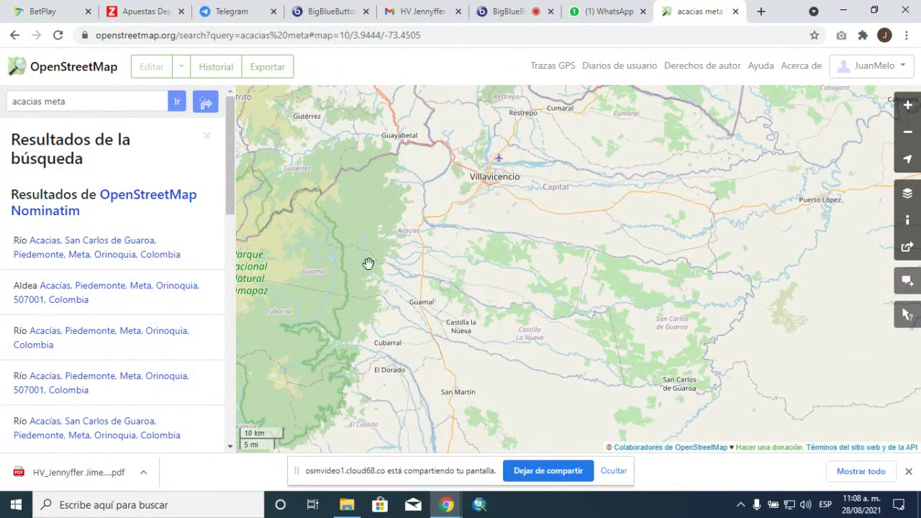
Step: Centre on Acacías and explore the Palma de Aceite plantations, La Pradera and Villavicencio
scroll(400, 231, "up", 1)
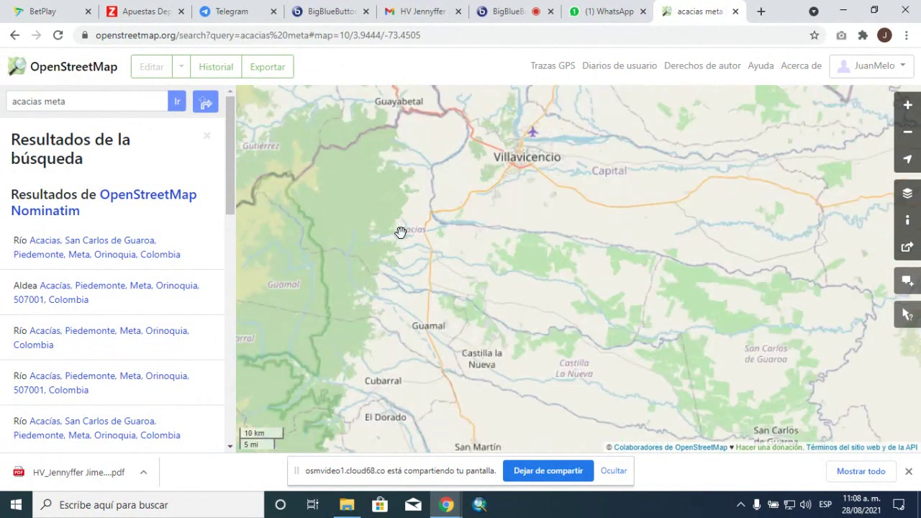
scroll(401, 232, "up", 2)
left_click_drag(477, 256, 515, 354)
scroll(516, 354, "down", 3)
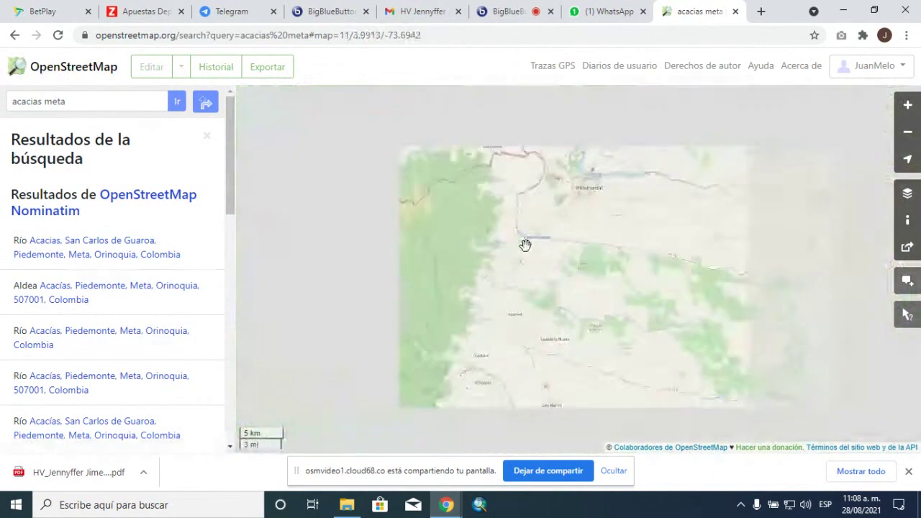
scroll(511, 245, "up", 4)
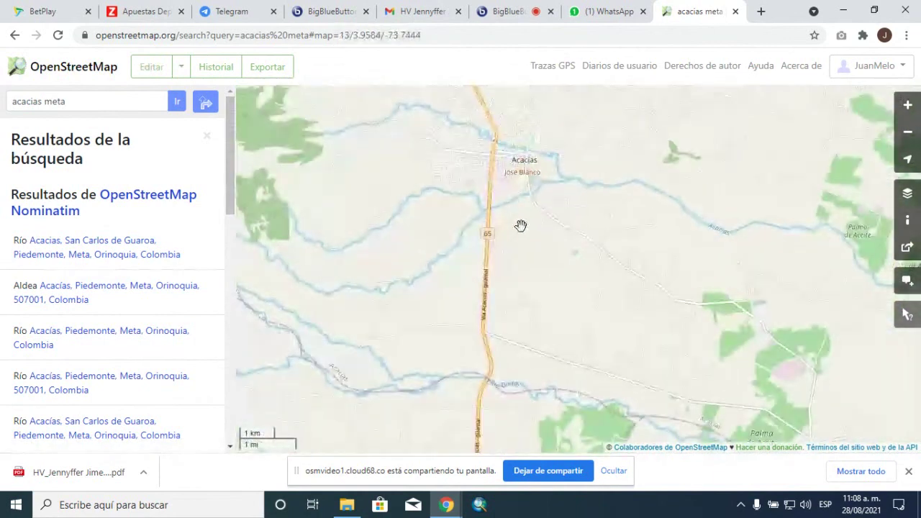
left_click_drag(512, 160, 551, 202)
scroll(514, 224, "up", 2)
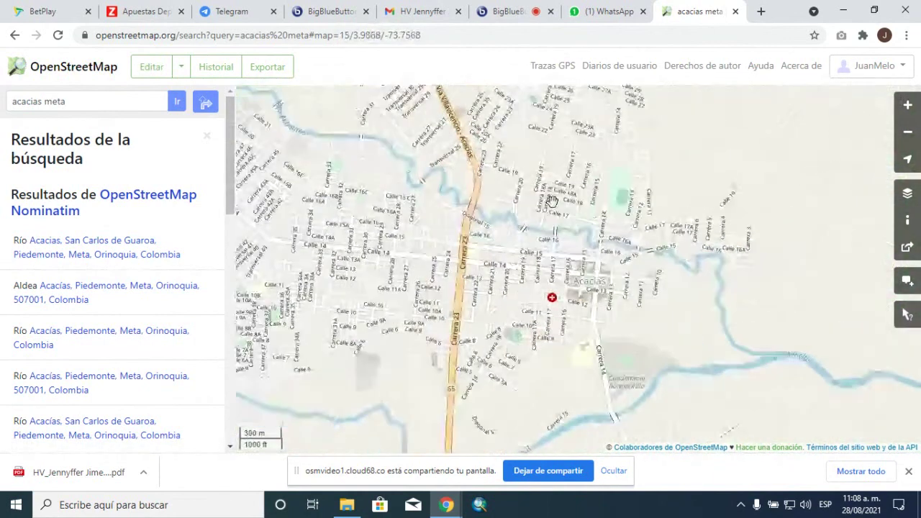
scroll(551, 201, "down", 1)
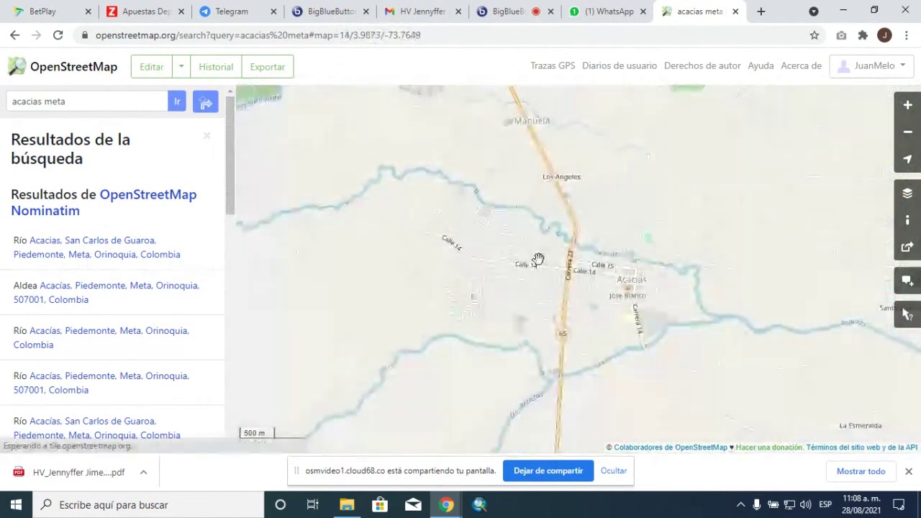
scroll(551, 267, "down", 1)
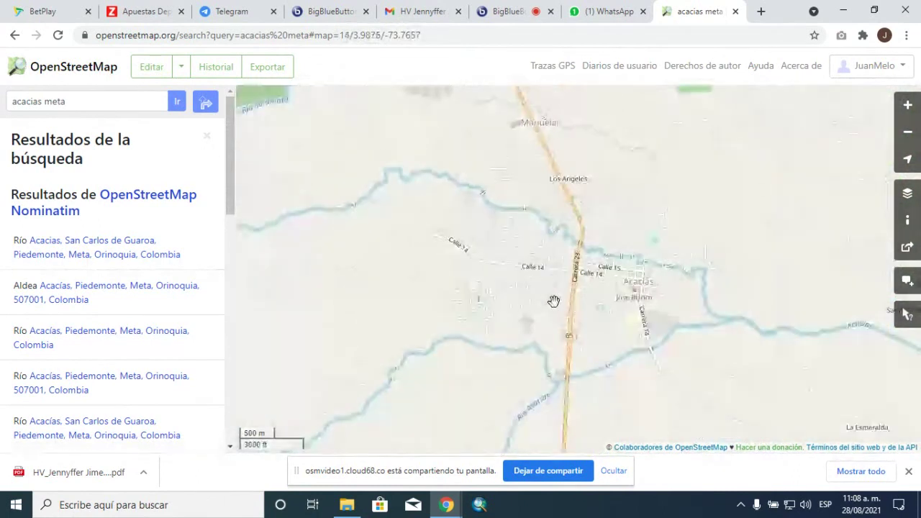
scroll(575, 317, "down", 1)
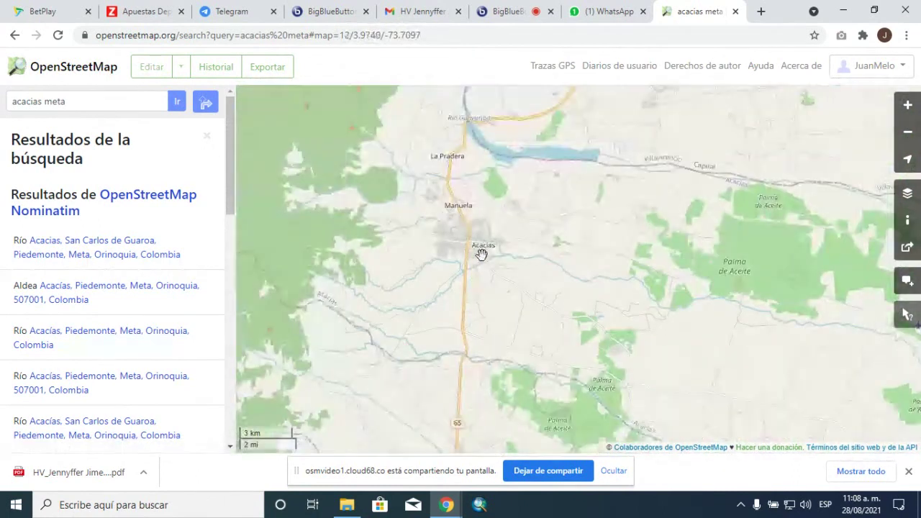
left_click_drag(504, 261, 415, 254)
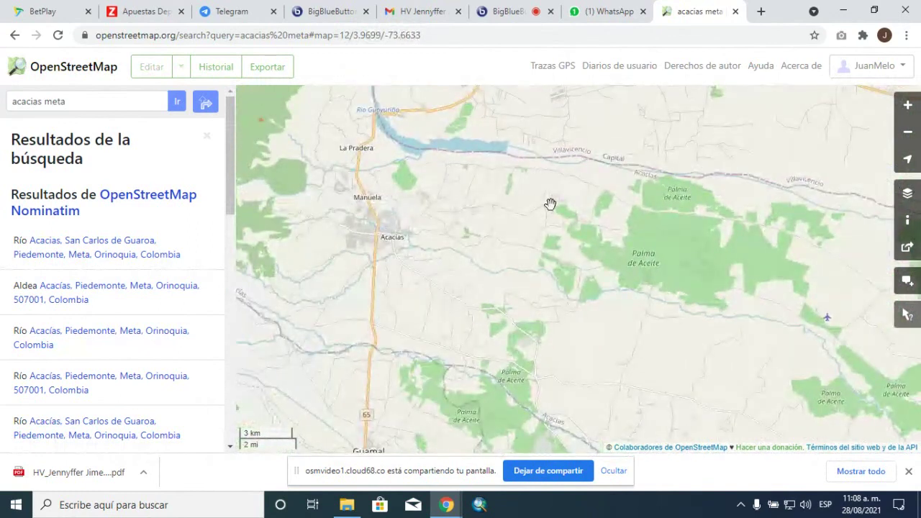
scroll(551, 205, "up", 2)
scroll(571, 195, "up", 1)
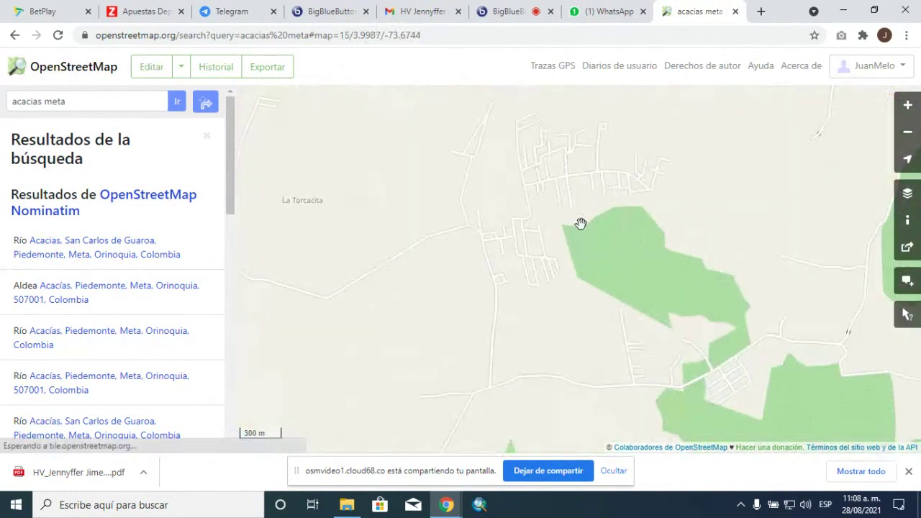
scroll(564, 241, "down", 1)
scroll(551, 248, "down", 1)
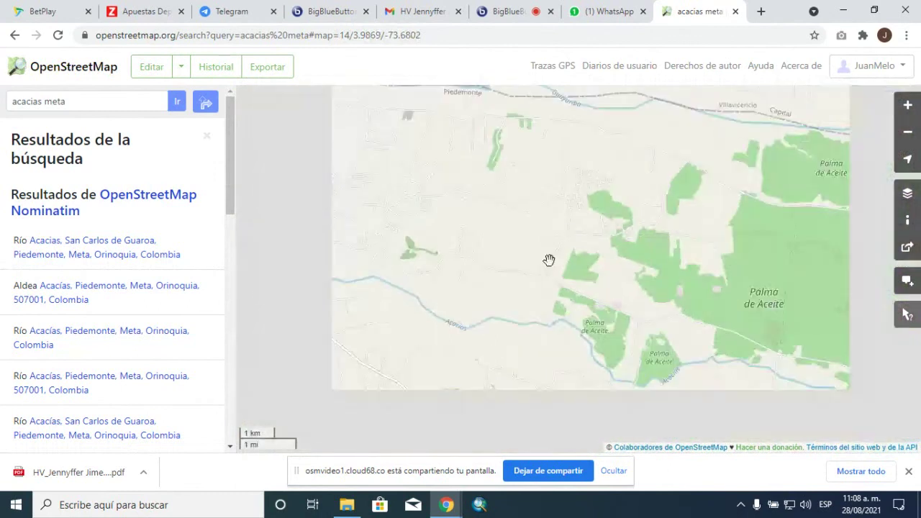
left_click_drag(471, 259, 633, 271)
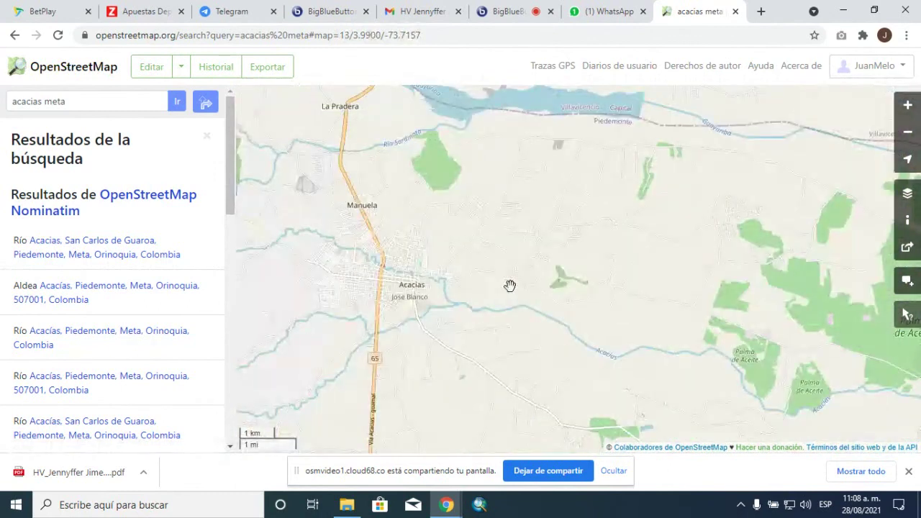
mouse_move(509, 285)
left_mouse_down()
mouse_move(552, 278)
mouse_move(441, 257)
left_mouse_up()
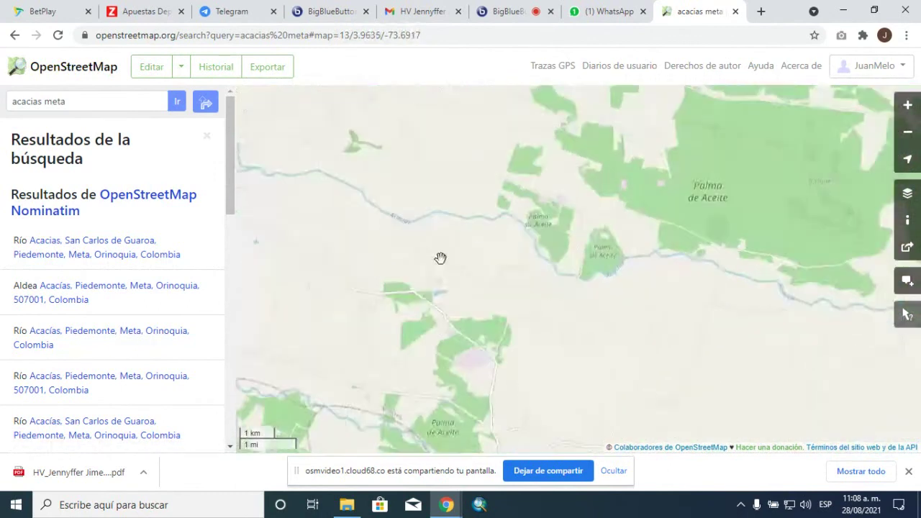
left_click_drag(446, 329, 575, 263)
scroll(474, 317, "down", 2)
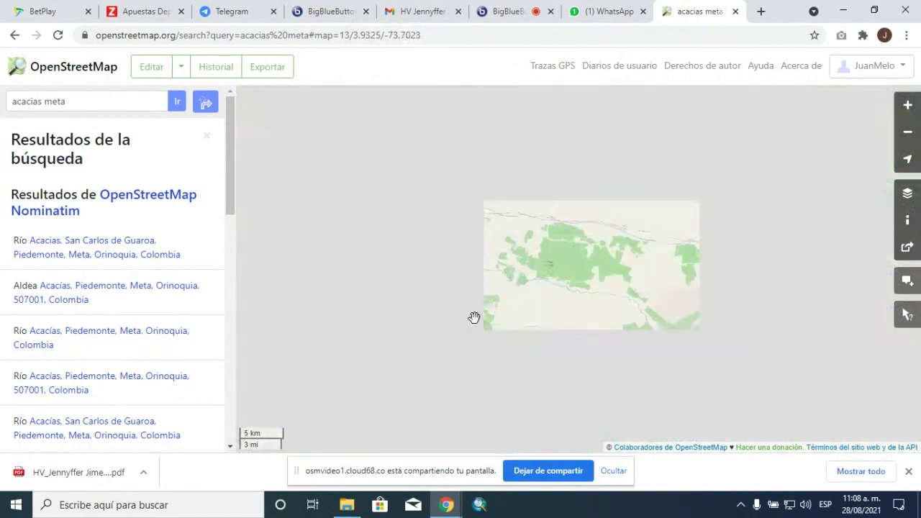
scroll(500, 270, "up", 1)
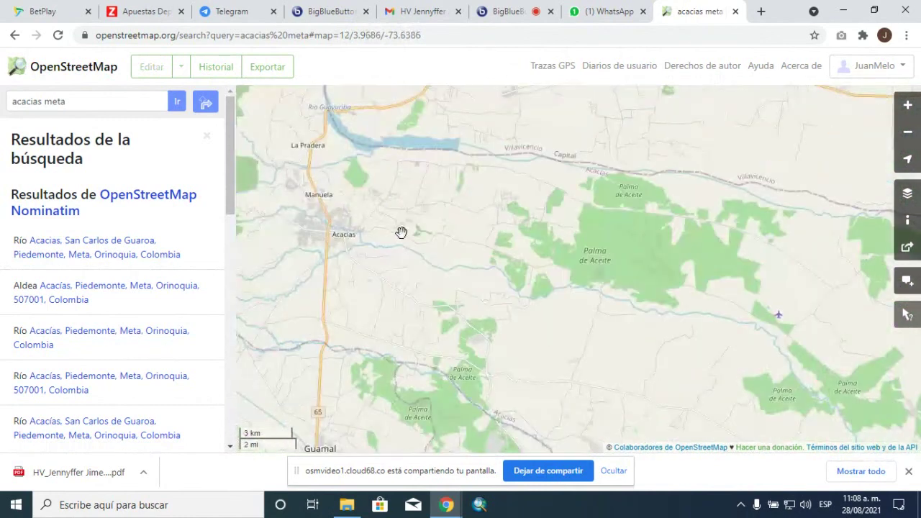
left_click_drag(401, 233, 432, 251)
scroll(393, 200, "up", 1)
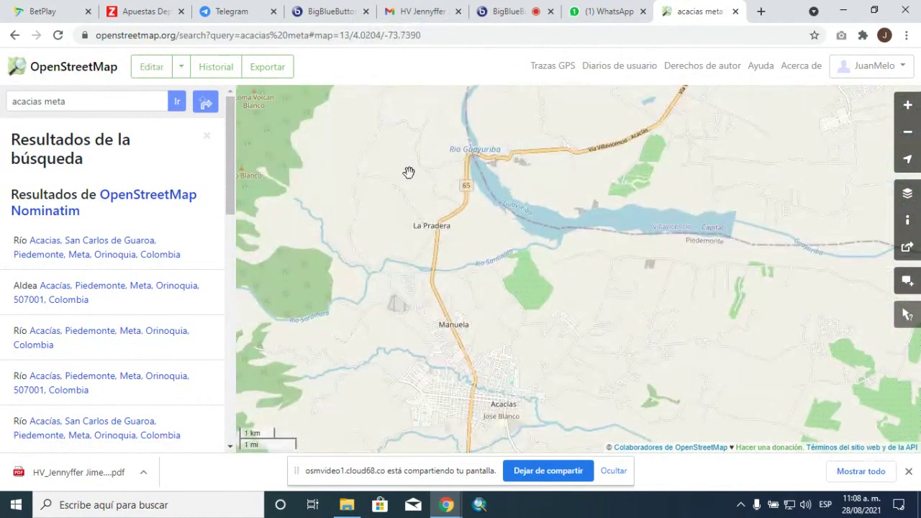
left_click_drag(408, 173, 460, 226)
scroll(464, 234, "down", 1)
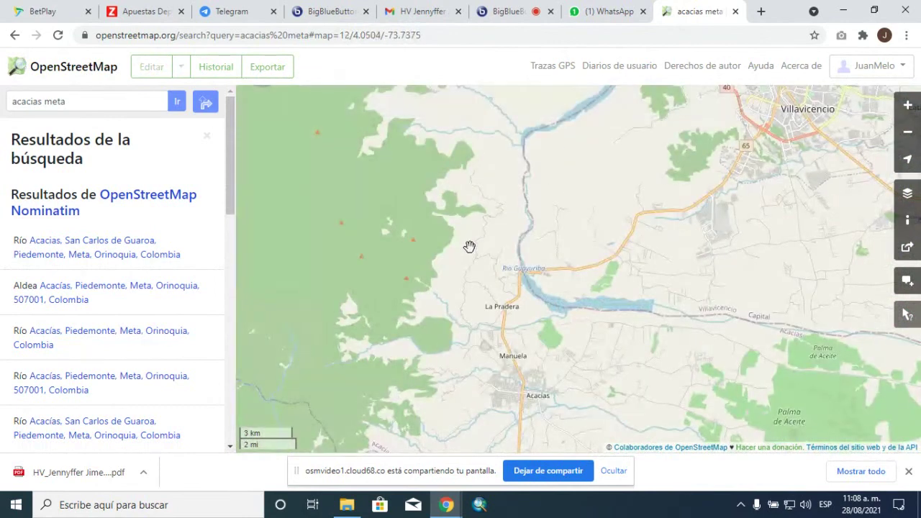
left_click_drag(88, 102, 18, 105)
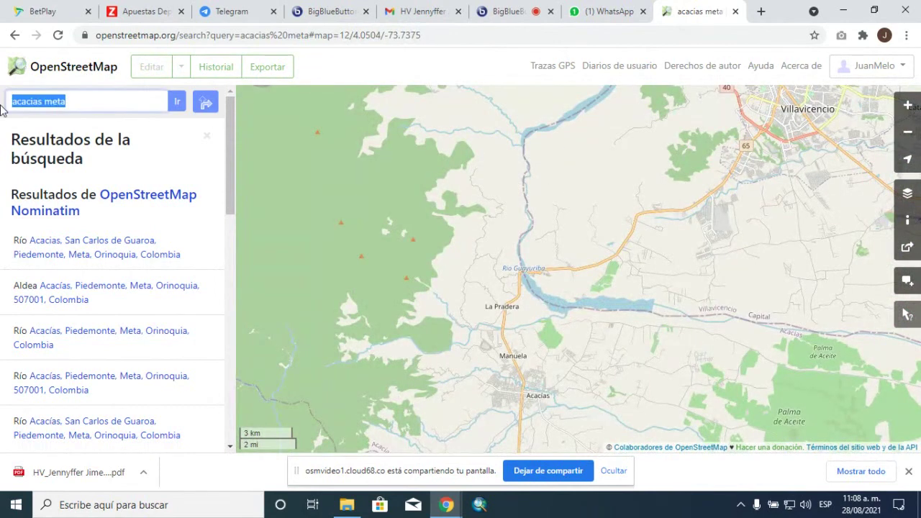
Step: Search OpenStreetMap for 'dinamarca meta', then launch QGIS 3 from the Start menu
type("dinamarca")
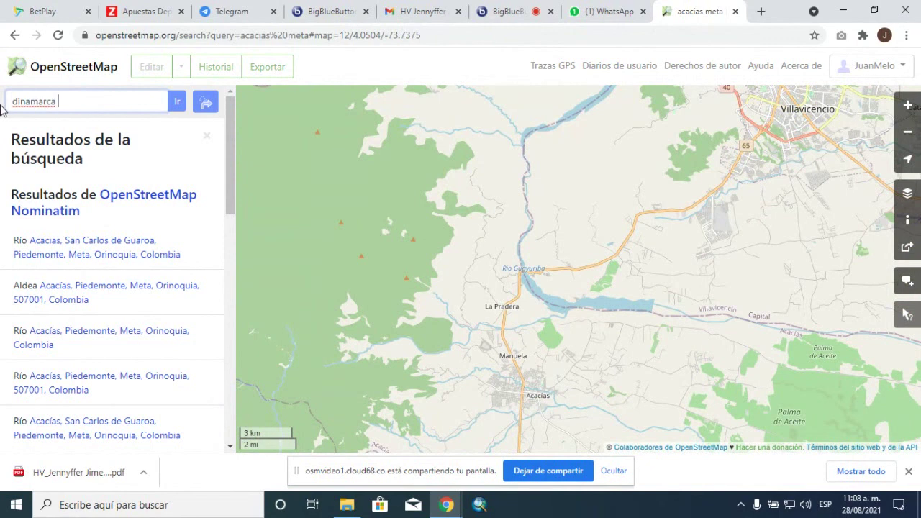
type(" meta")
key("Return")
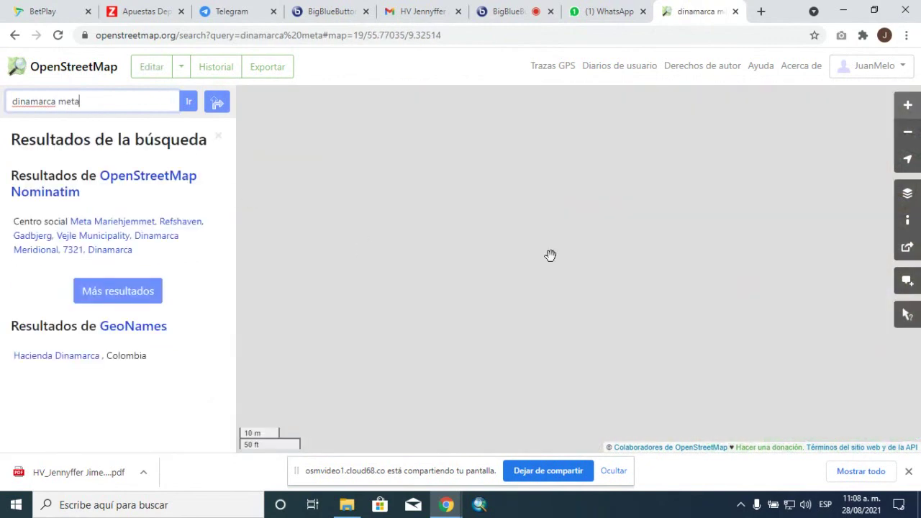
scroll(651, 282, "down", 2)
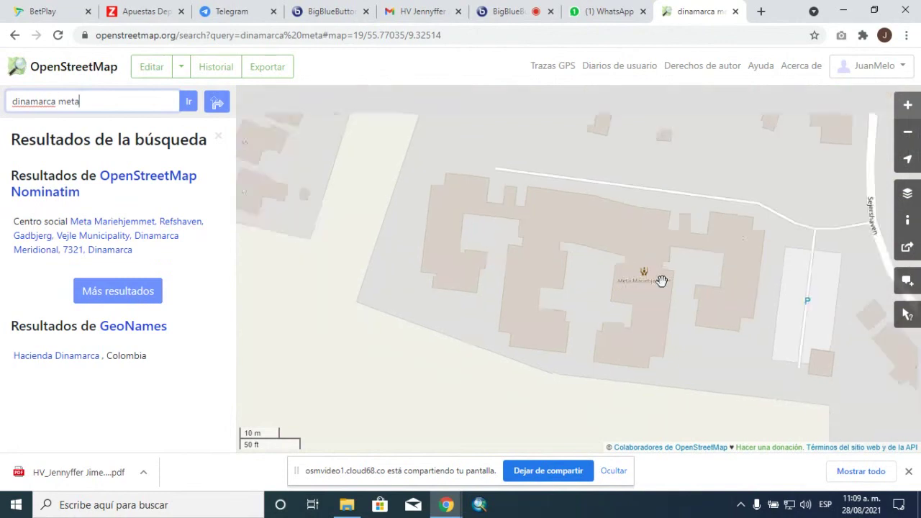
scroll(680, 313, "down", 2)
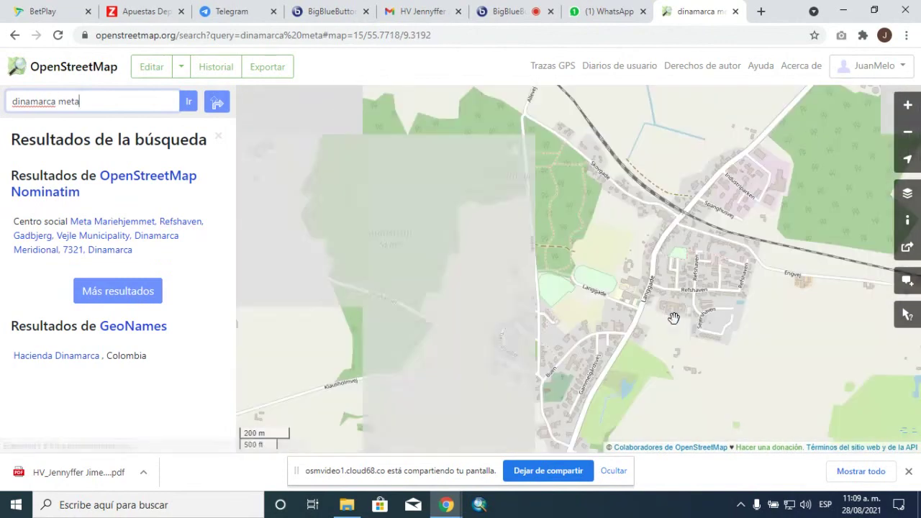
left_click(25, 511)
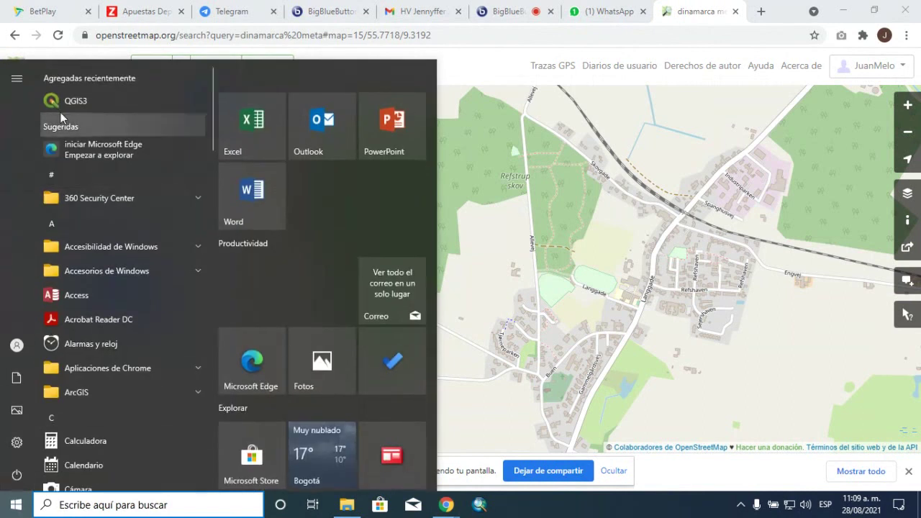
key("Escape")
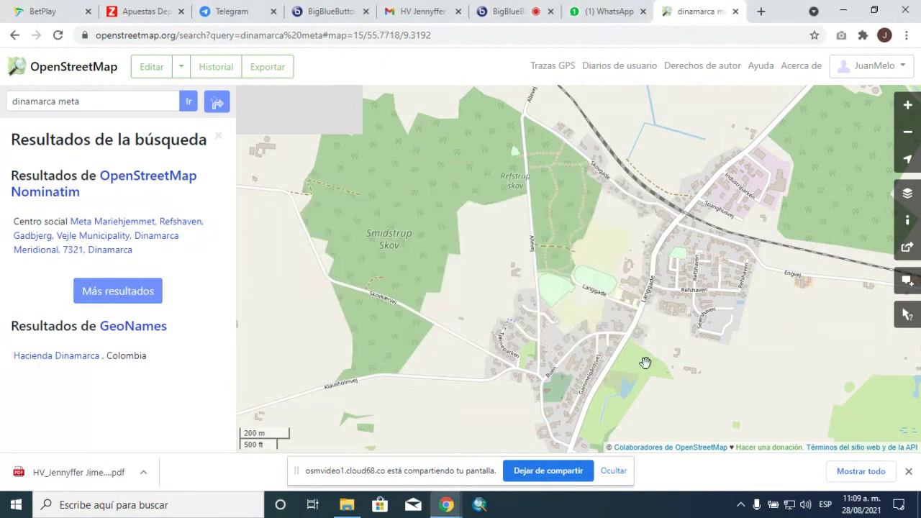
Step: Search again for 'acacias meta' and zoom out over the Acacías river area
scroll(640, 363, "down", 1)
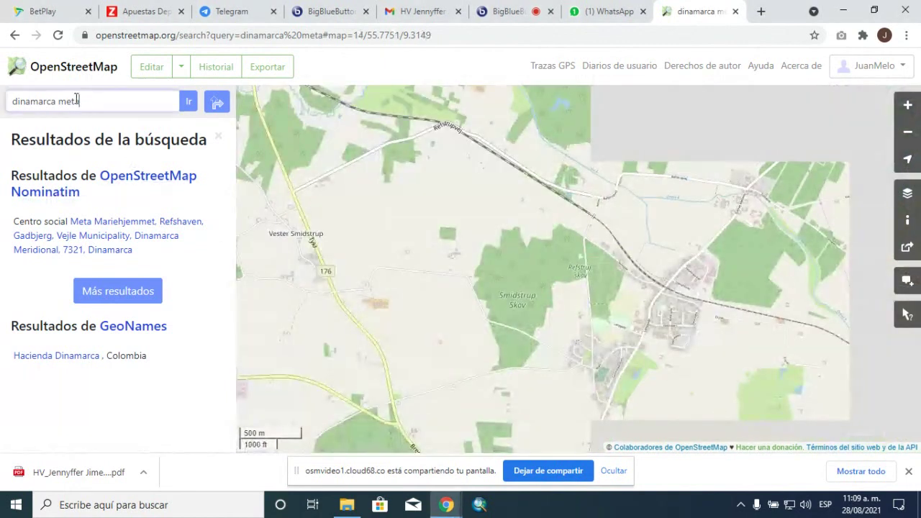
left_click_drag(100, 100, 5, 105)
type("acaica")
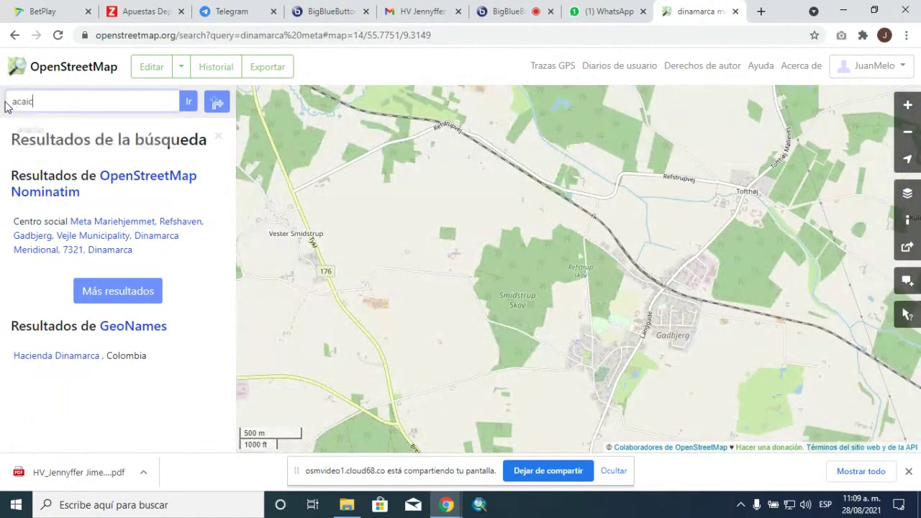
key("BackSpace")
key("BackSpace")
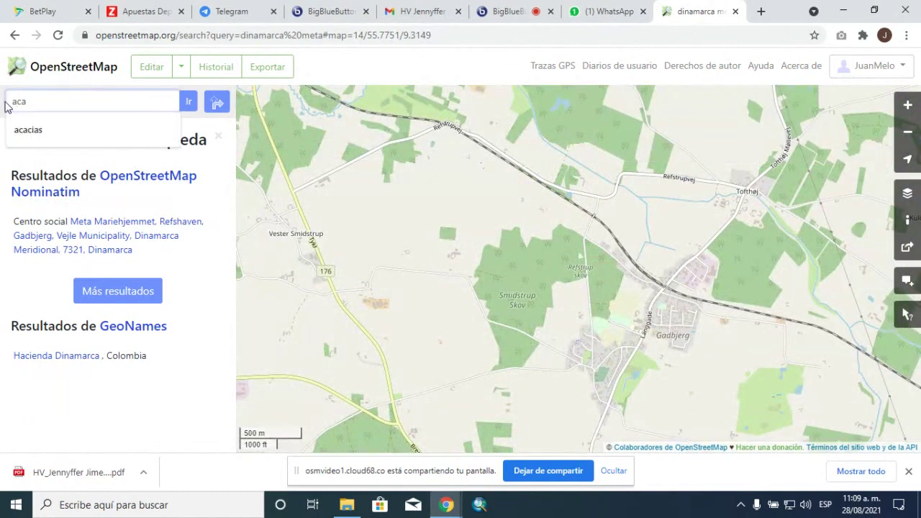
type("cias meta")
key("Return")
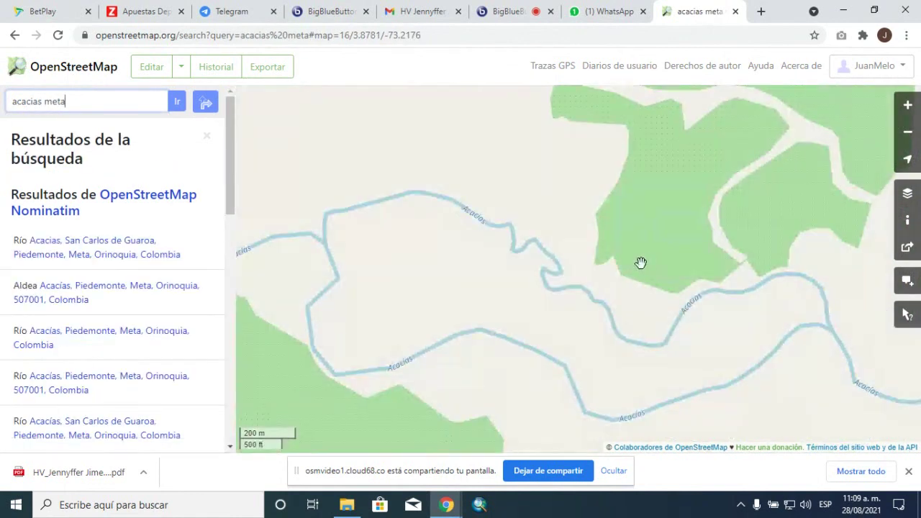
scroll(623, 278, "down", 1)
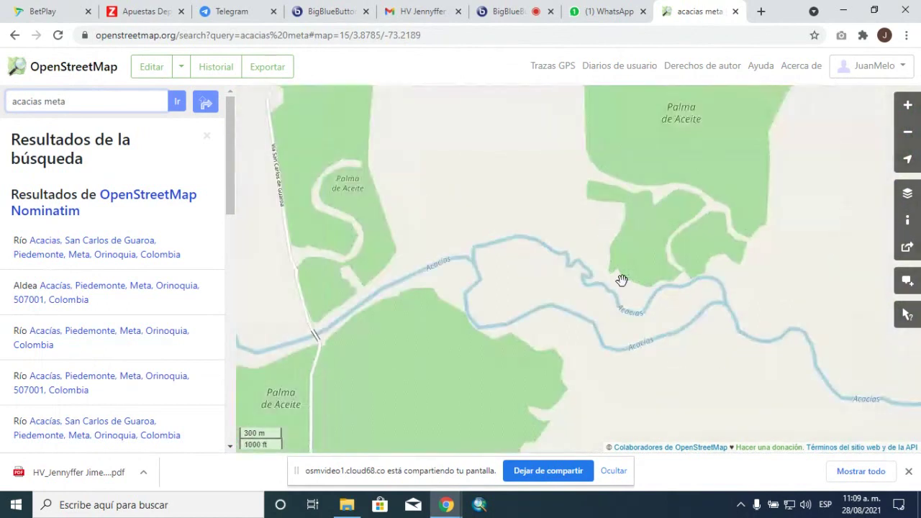
scroll(617, 258, "down", 1)
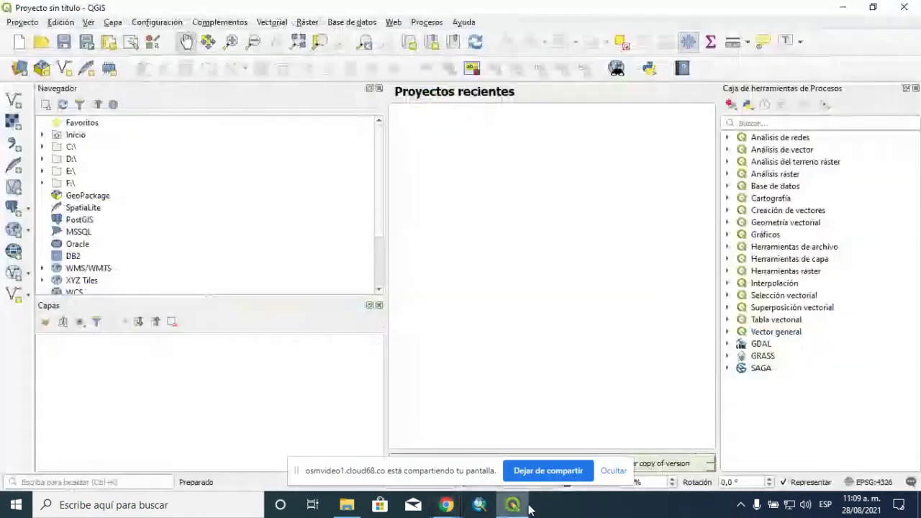
Step: Open Complementos > Administrar e instalar complementos to list all 661 plugins
left_click(338, 23)
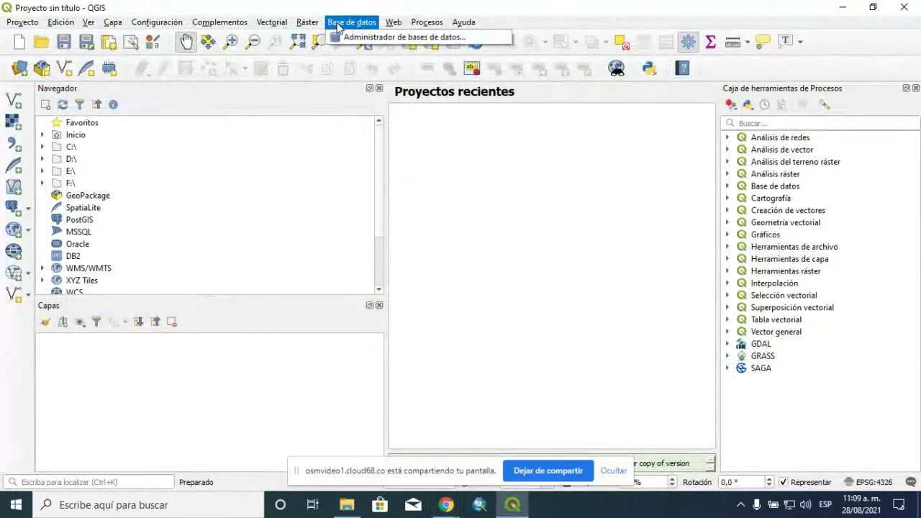
mouse_move(395, 25)
mouse_move(196, 24)
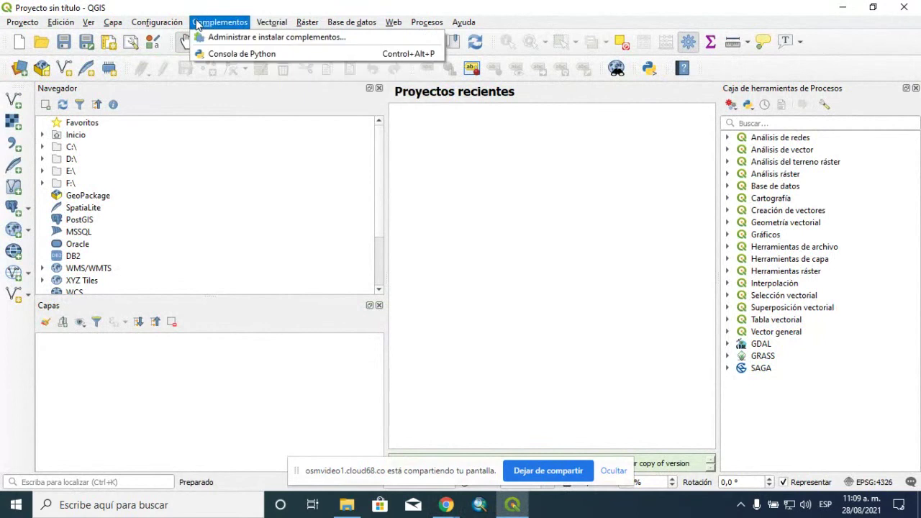
left_click(224, 36)
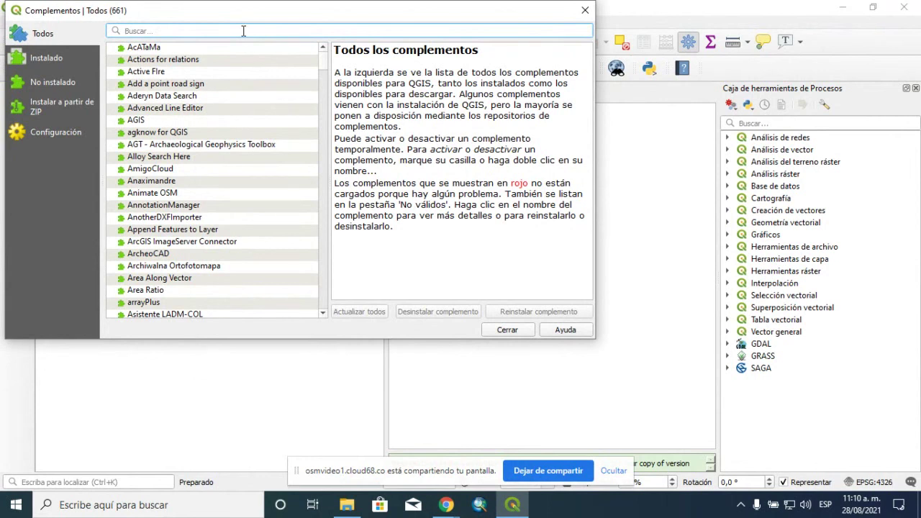
Step: Find 'quick ma' in the plugin manager and install the QuickMapServices plugin
type("w")
key("BackSpace")
type("qui")
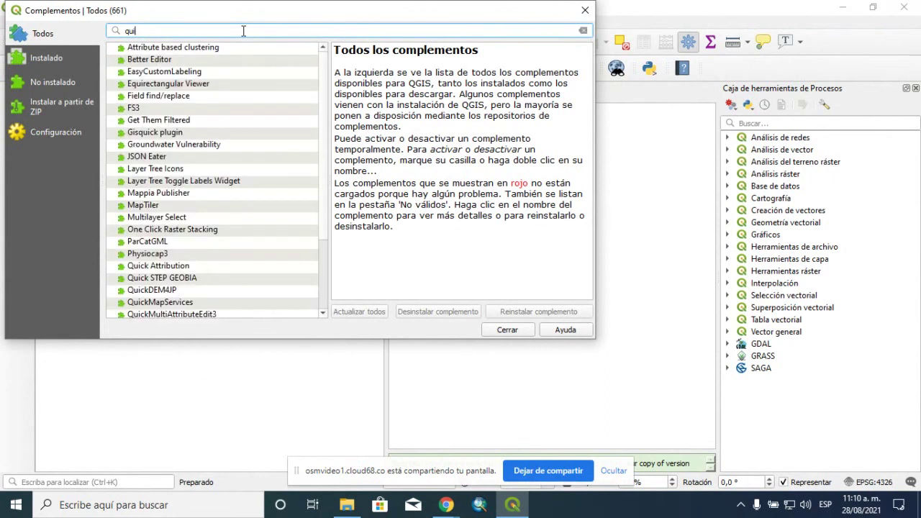
type("c")
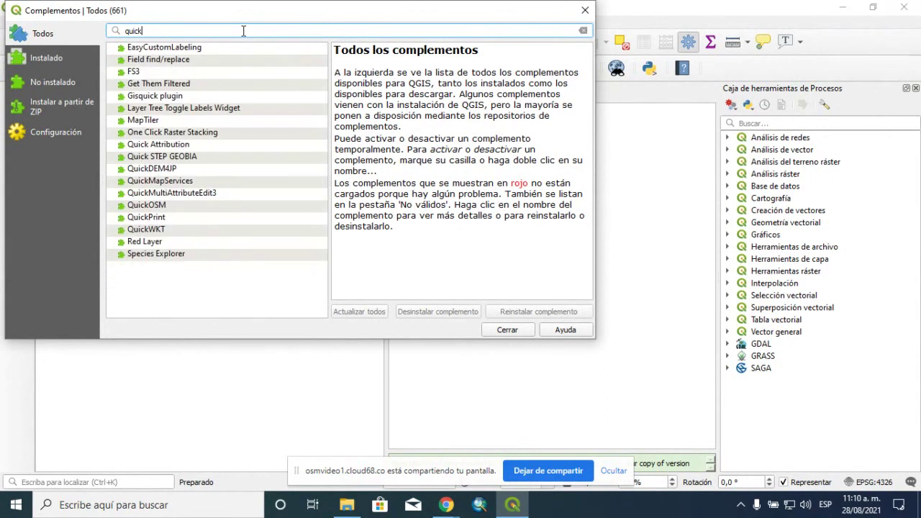
type("k ")
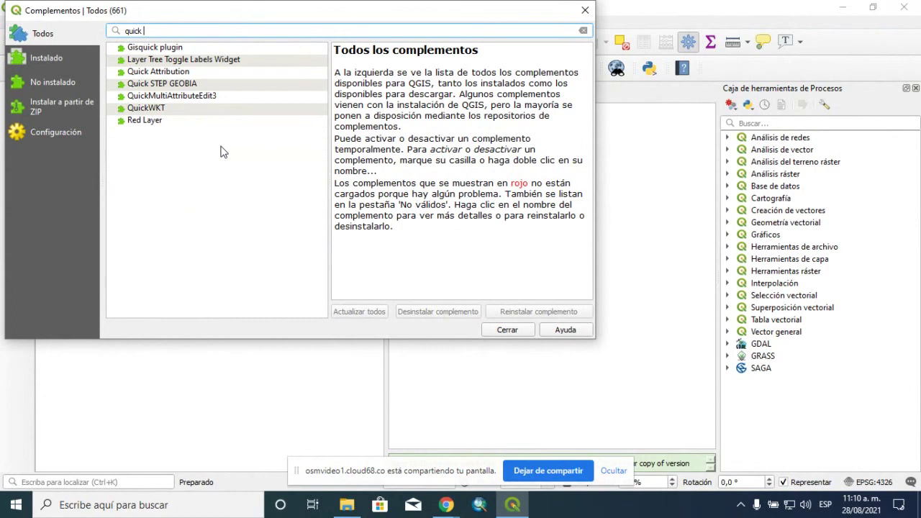
type("map se")
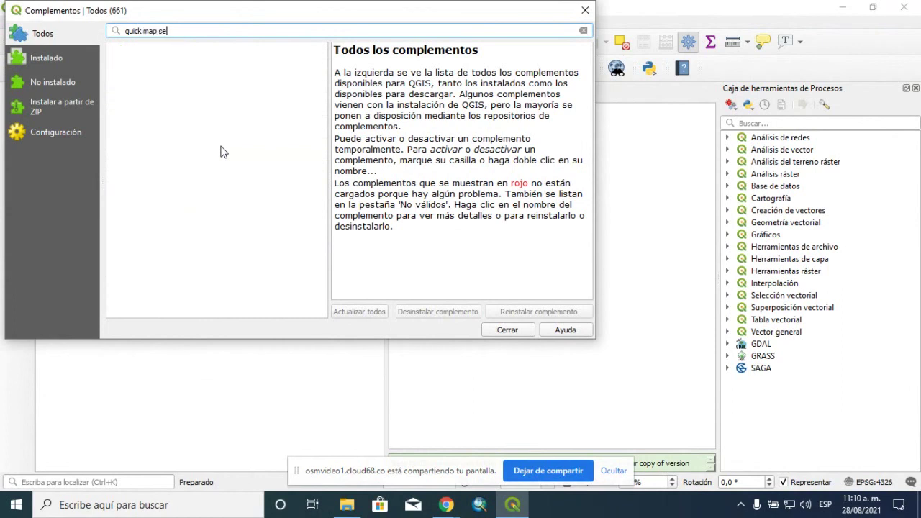
key("BackSpace")
key("BackSpace")
key("BackSpace")
type("m")
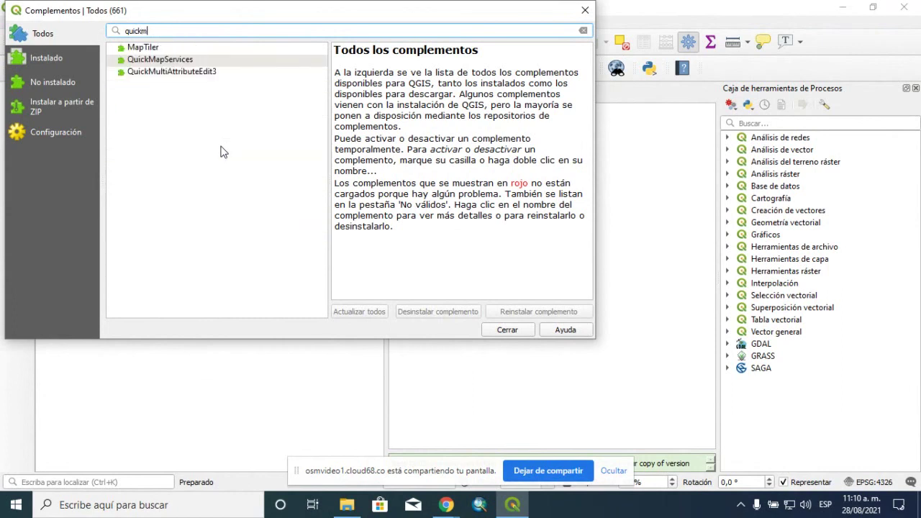
type("a")
left_click(191, 61)
left_click(515, 312)
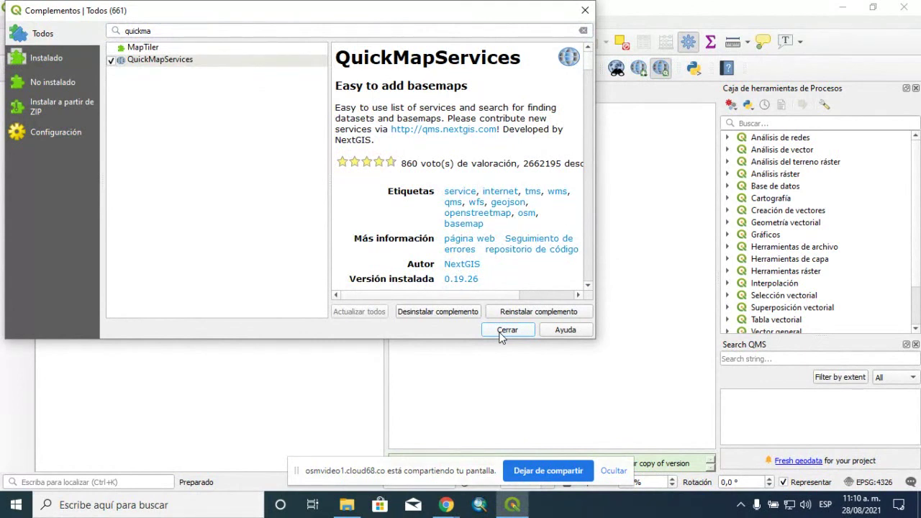
left_click(503, 331)
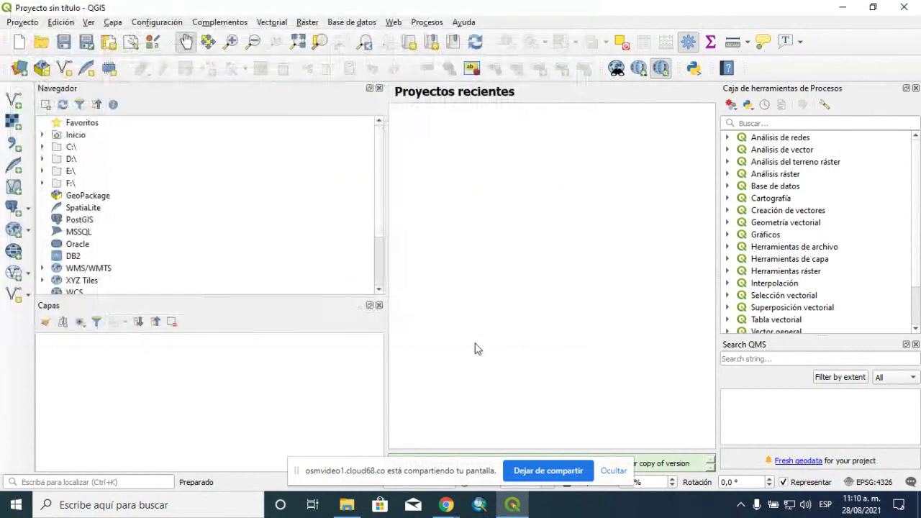
Step: Add the OSM Standard basemap via Web > QuickMapServices > OSM
double_click(399, 7)
double_click(399, 25)
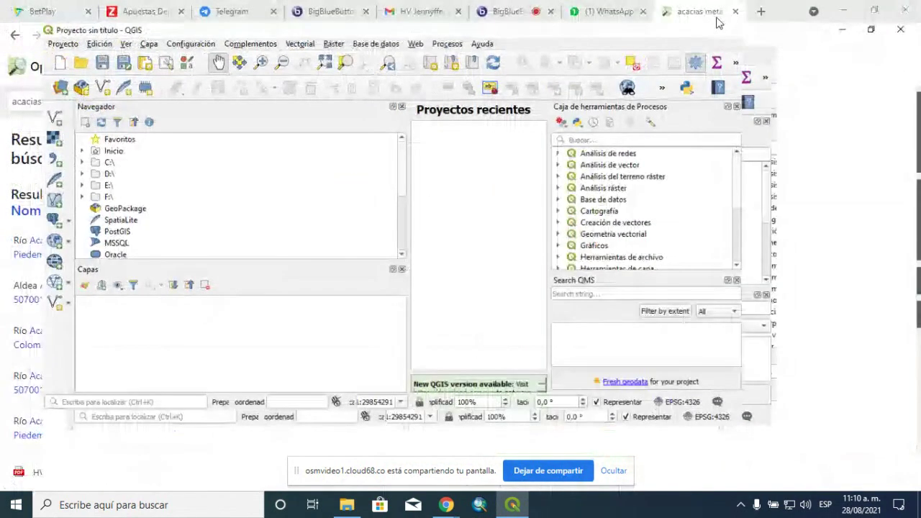
left_click(393, 23)
mouse_move(434, 52)
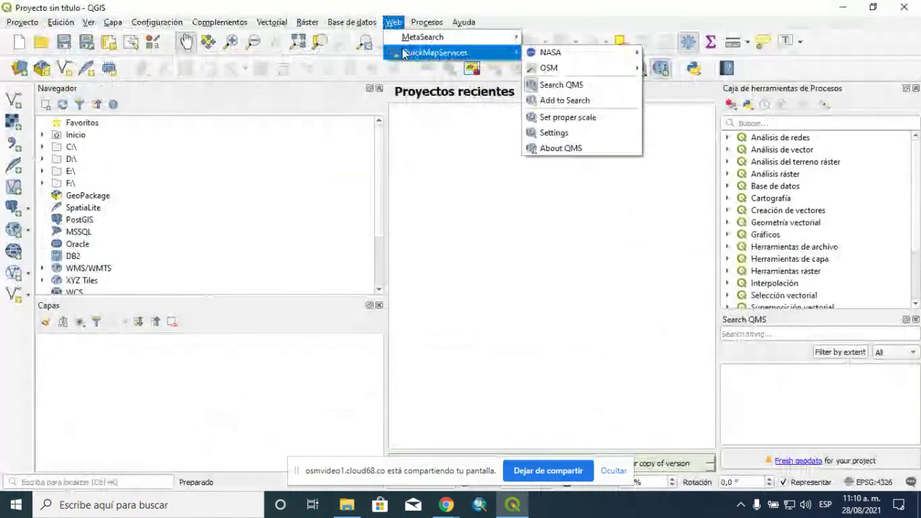
mouse_move(549, 68)
left_click(686, 68)
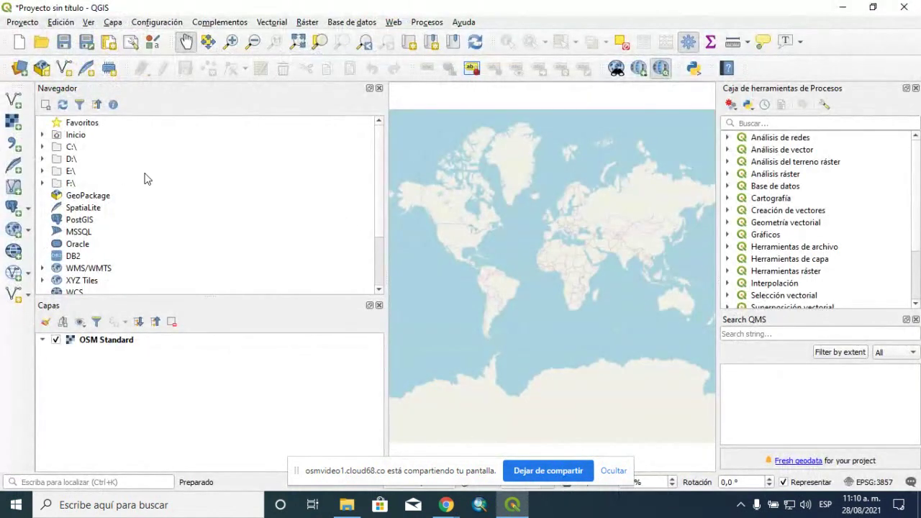
Step: Add AREAS_AFERENTES.shp from the E:\ ALCANTARILLADO folder as a layer above OSM Standard
left_click(42, 147)
left_click(42, 146)
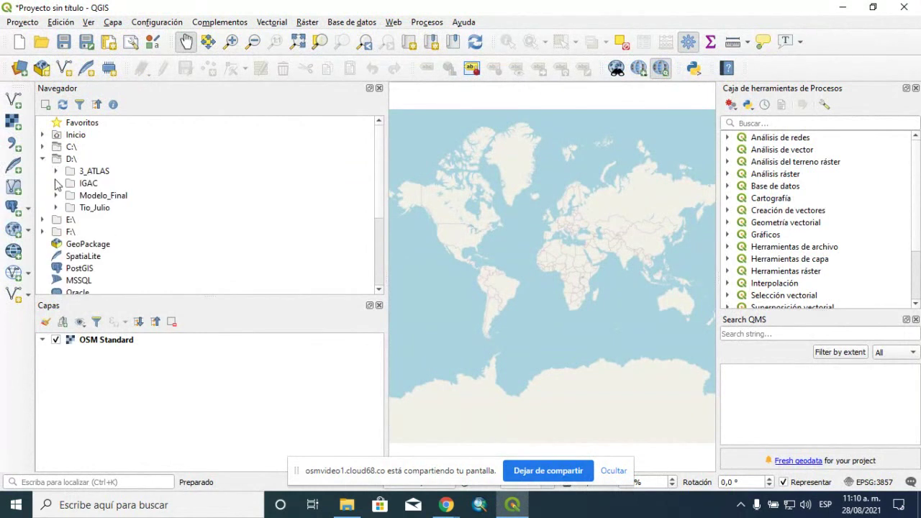
left_click(42, 159)
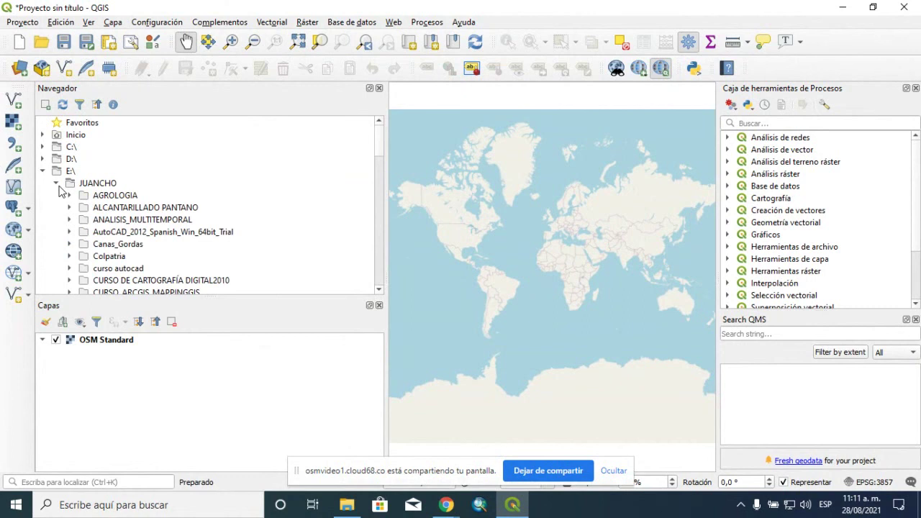
scroll(91, 223, "down", 13)
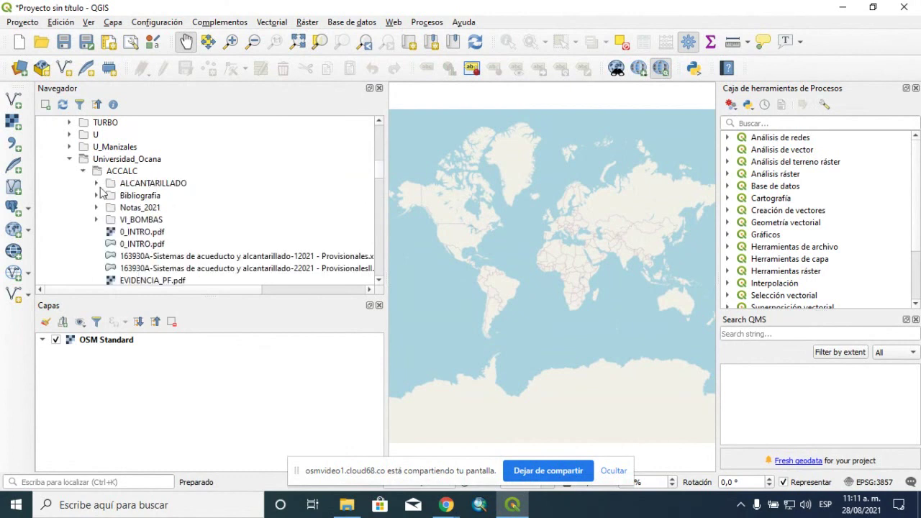
left_click(95, 184)
left_click_drag(156, 201, 241, 374)
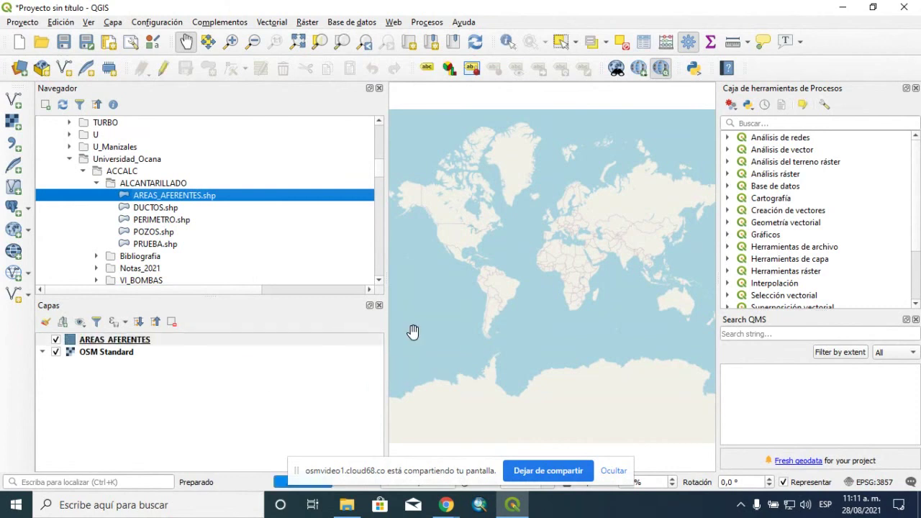
Step: Zoom to the AREAS_AFERENTES layer, then switch it off to reveal the town streets
right_click(137, 345)
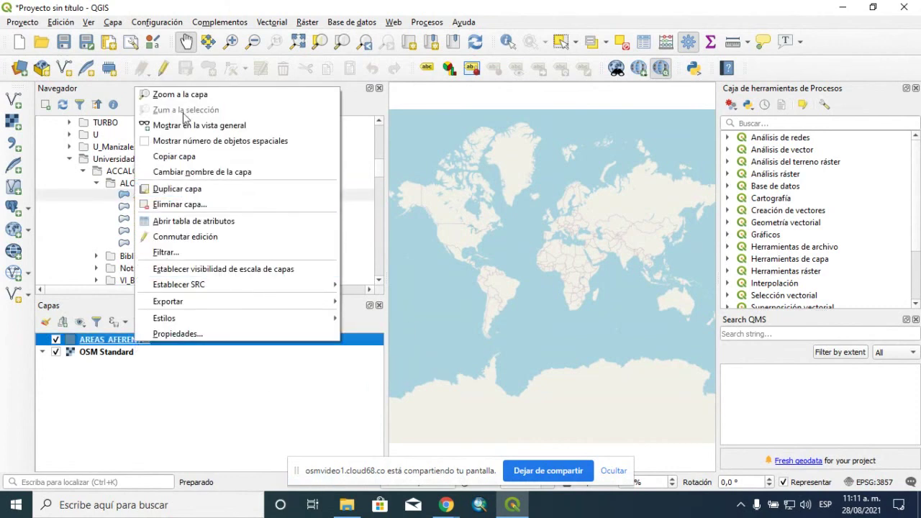
left_click(180, 94)
scroll(554, 309, "down", 3)
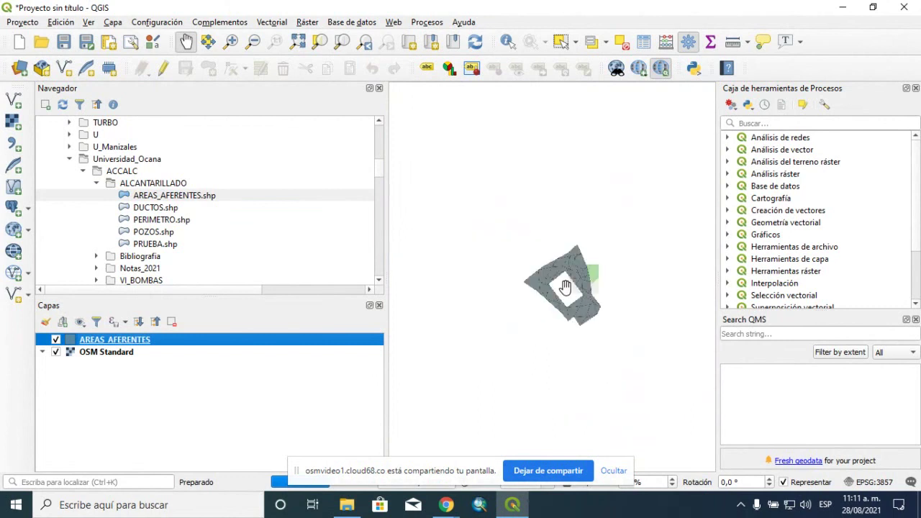
left_click_drag(564, 303, 609, 280)
scroll(582, 323, "up", 1)
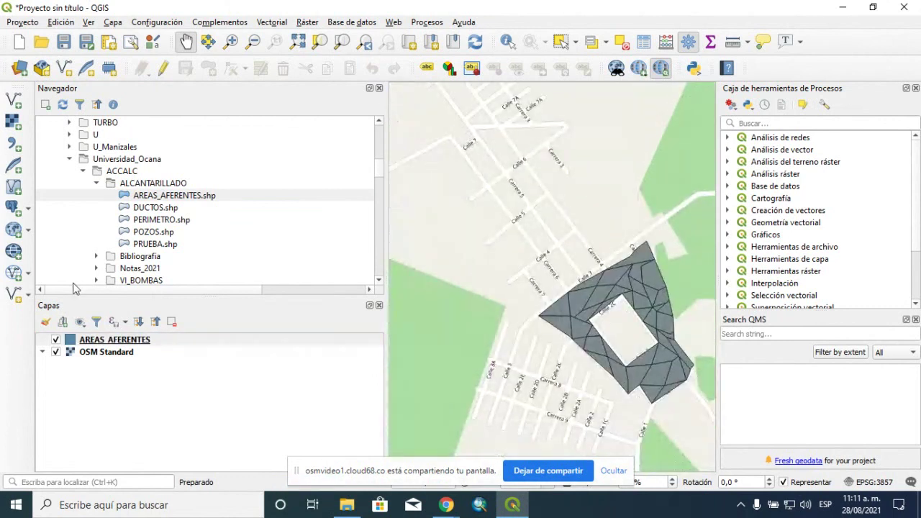
left_click(54, 341)
left_click_drag(592, 238, 541, 183)
scroll(541, 310, "up", 1)
scroll(527, 277, "down", 1)
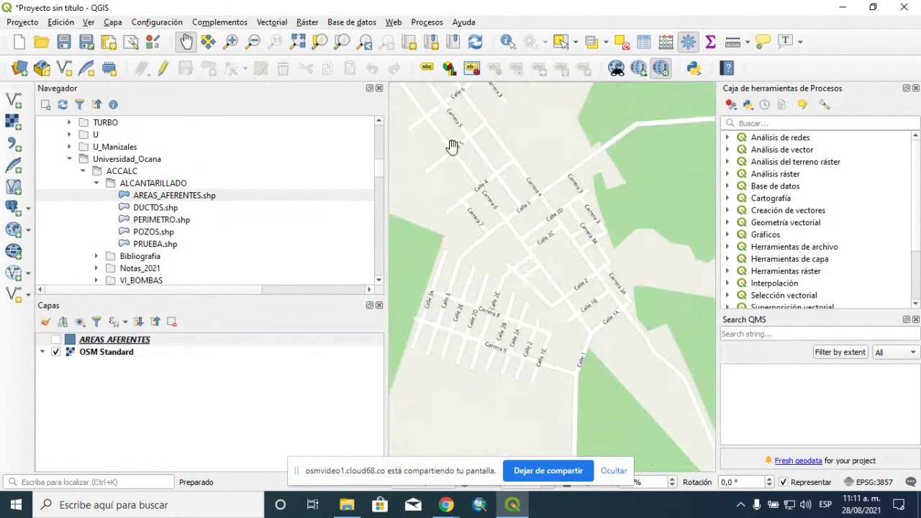
left_click(394, 22)
Step: Download the contributed services pack from QuickMapServices' More services settings, then close the settings
mouse_move(429, 55)
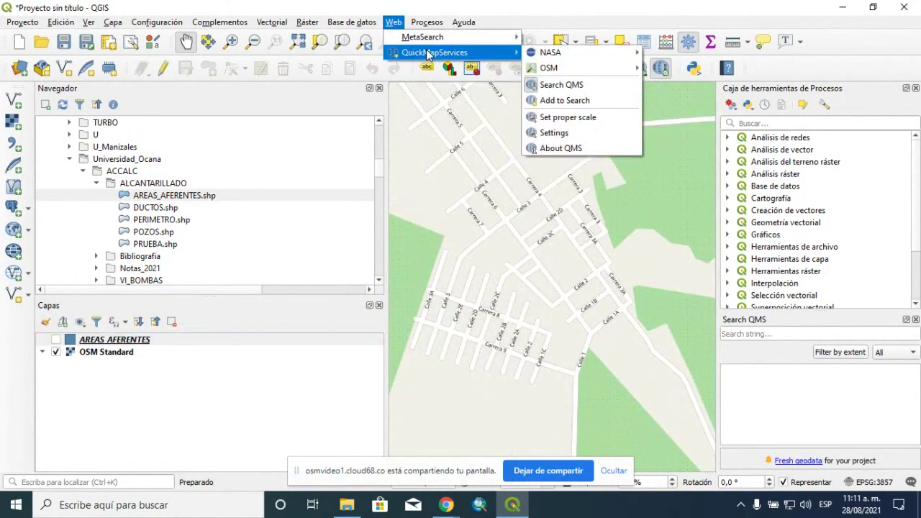
mouse_move(438, 28)
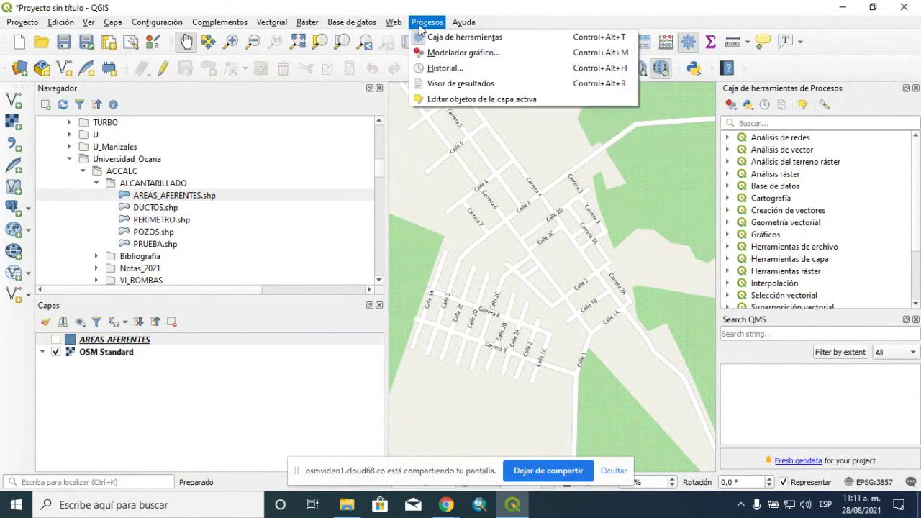
mouse_move(403, 28)
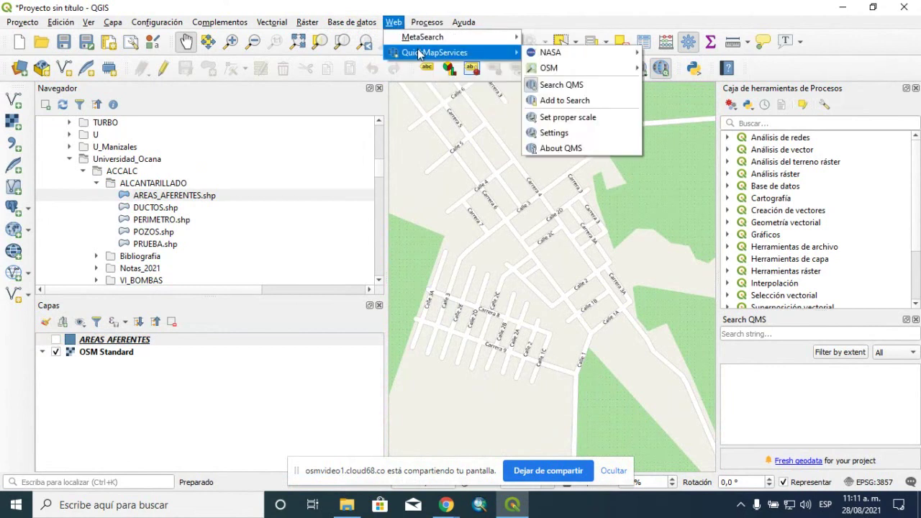
left_click(564, 132)
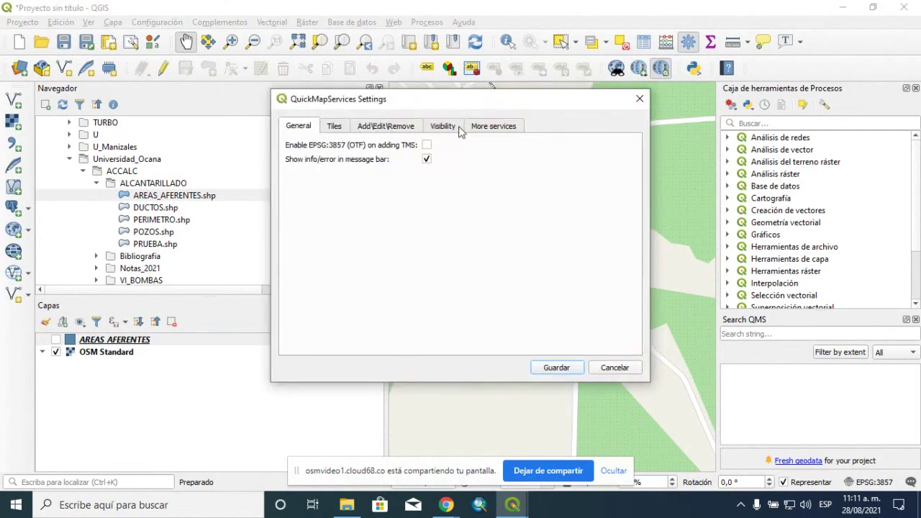
left_click(495, 126)
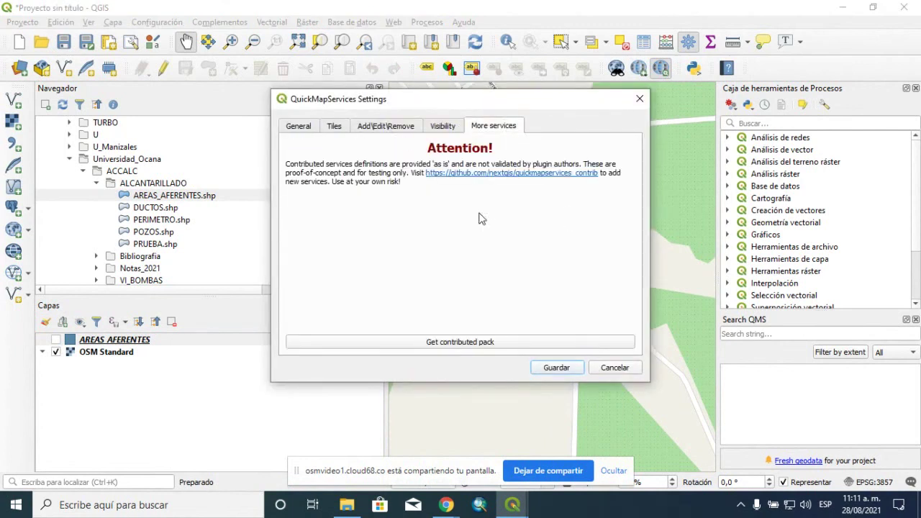
left_click(462, 343)
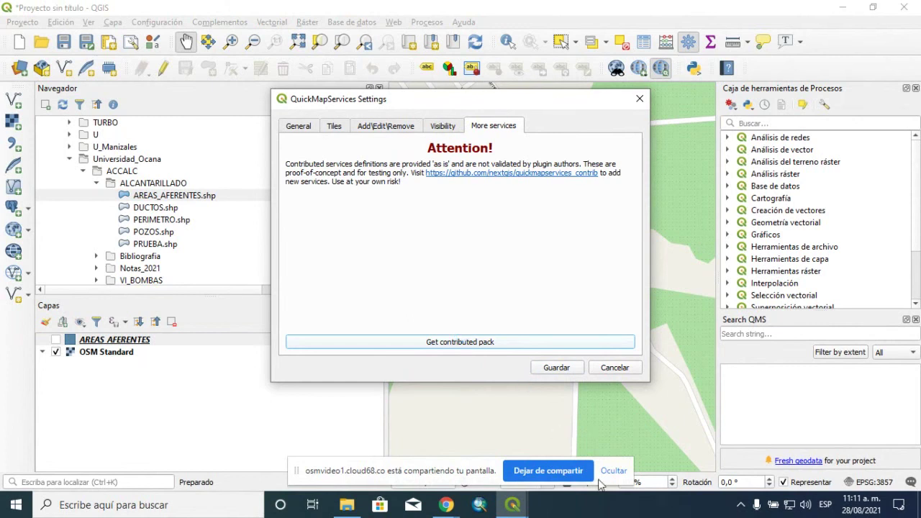
left_click(526, 264)
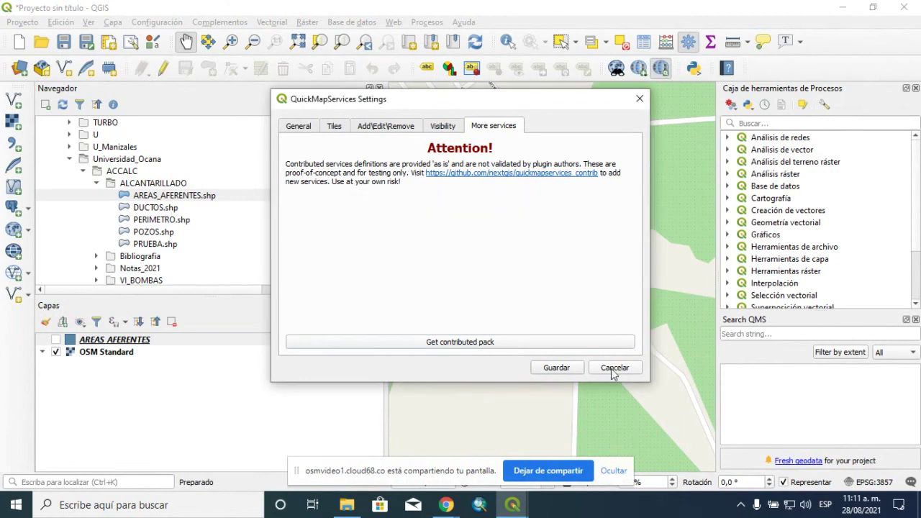
left_click(601, 368)
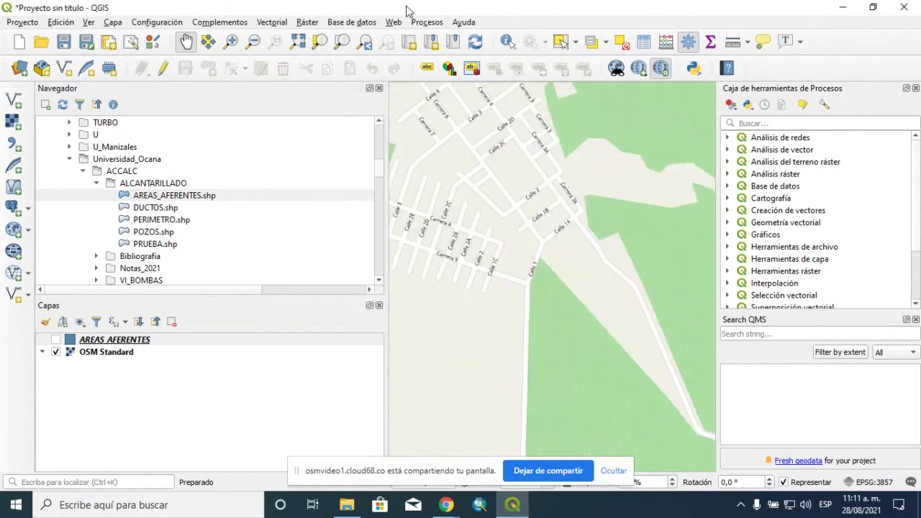
left_click(405, 22)
Step: Add the Bing Satellite basemap from the QuickMapServices Bing provider
mouse_move(424, 53)
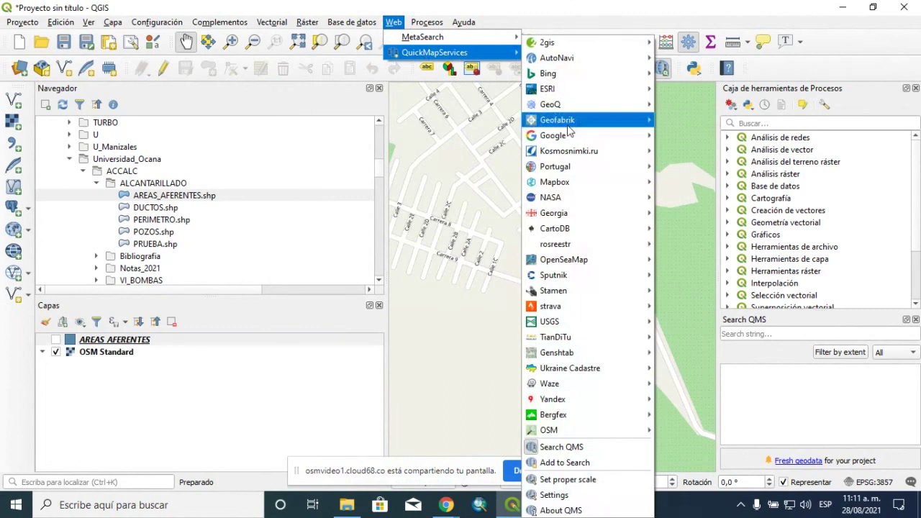
mouse_move(571, 122)
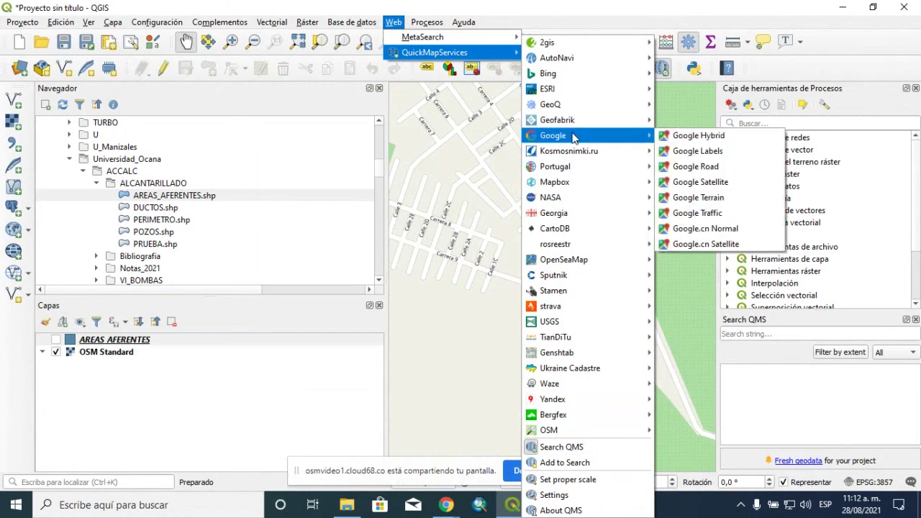
mouse_move(579, 76)
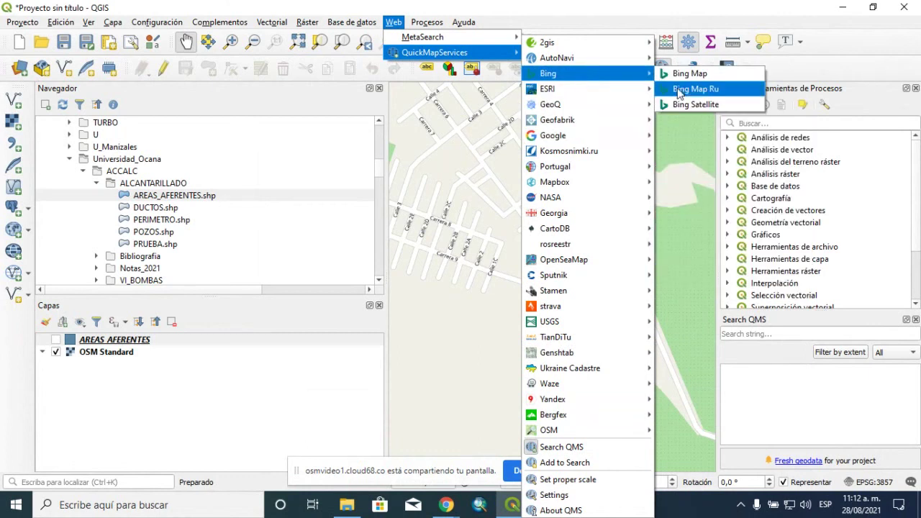
left_click(680, 105)
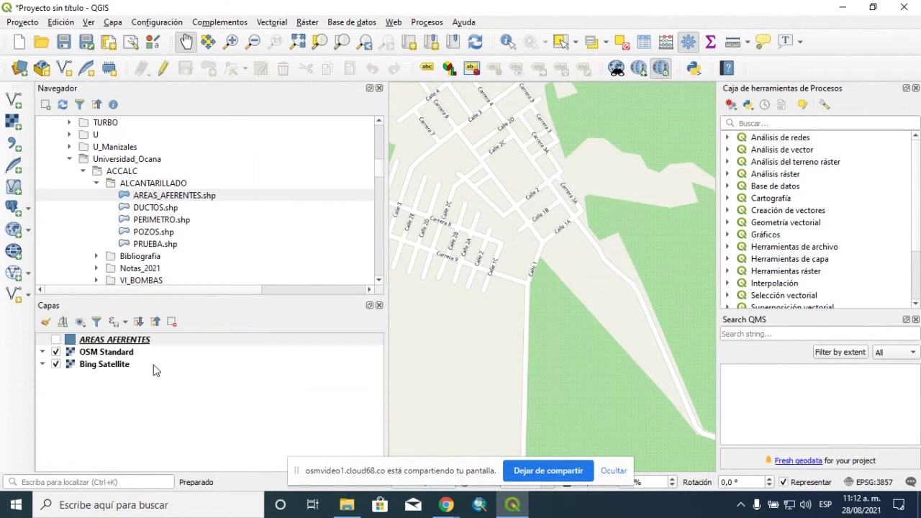
Step: Hide OSM Standard and pan the Bing Satellite imagery to view the lots further south
left_click(56, 352)
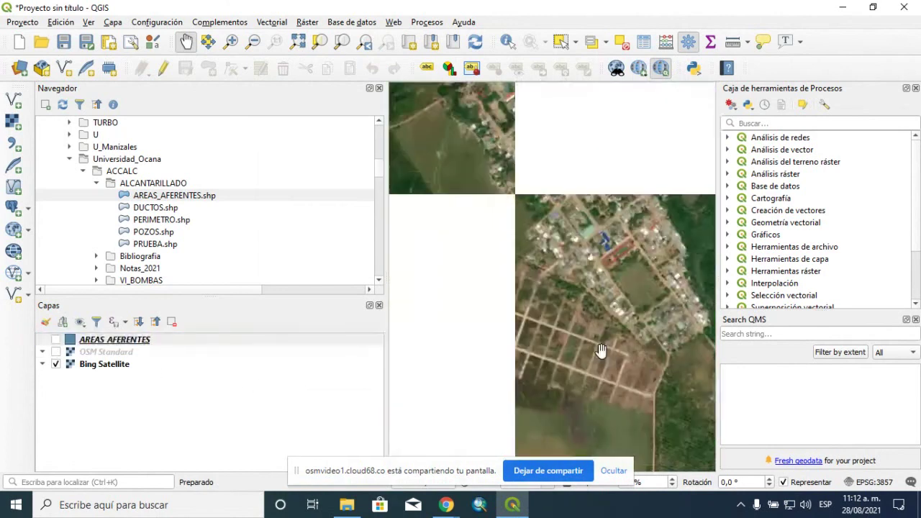
left_click_drag(494, 216, 498, 162)
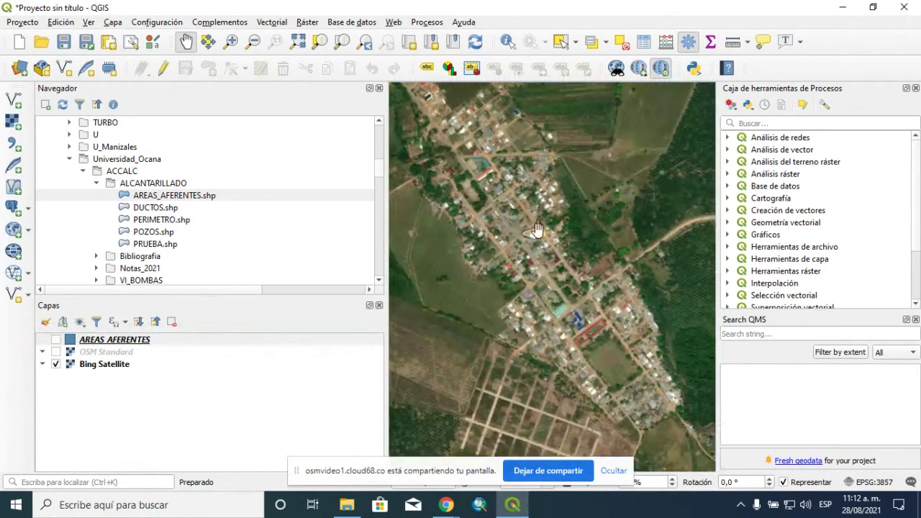
scroll(565, 300, "down", 1)
scroll(564, 300, "down", 1)
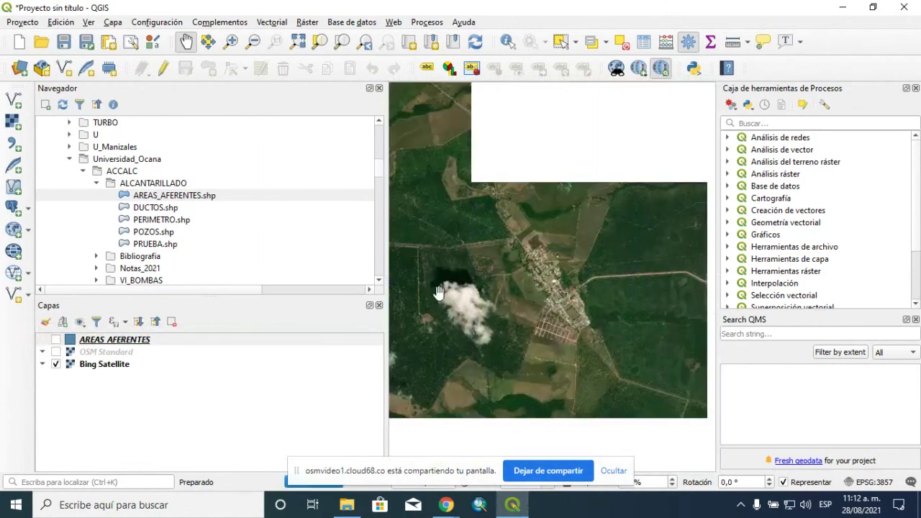
Step: Turn OSM Standard back on and centre the map on the streets of Acacías
left_click(56, 352)
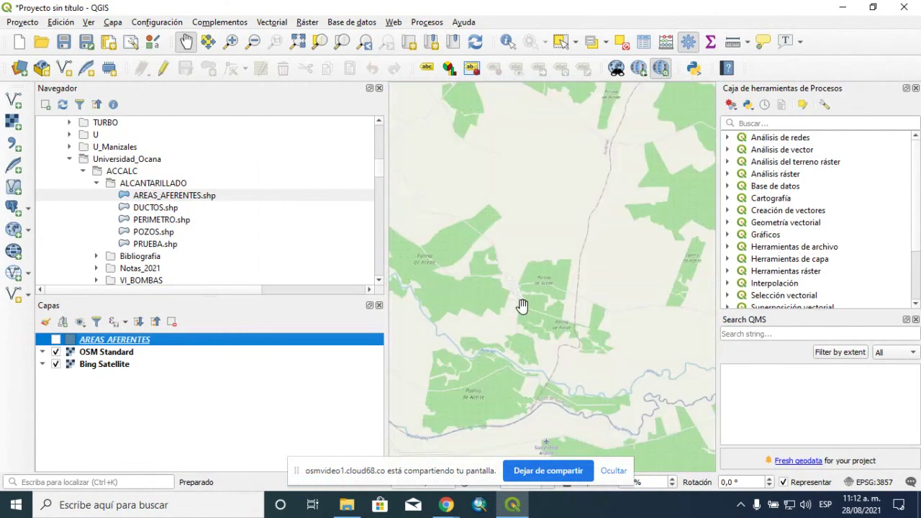
left_click_drag(522, 305, 611, 355)
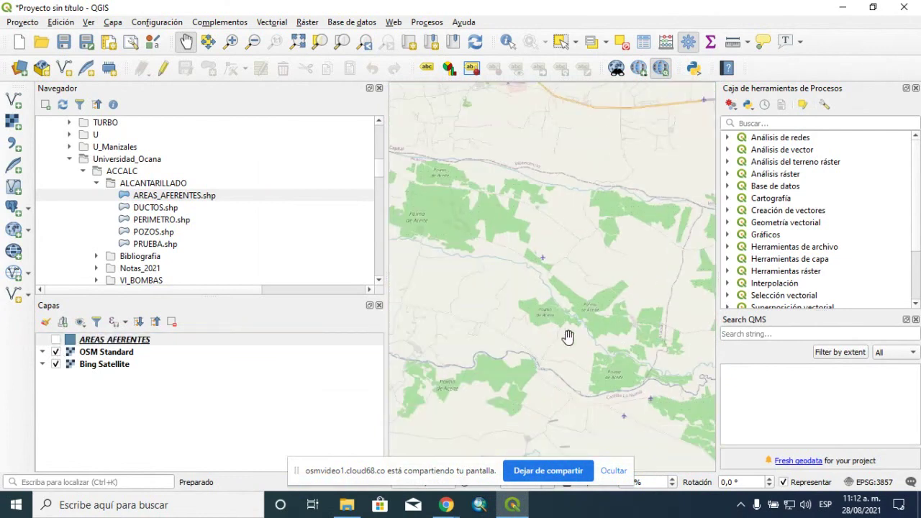
left_click_drag(567, 336, 711, 319)
left_click_drag(522, 288, 547, 299)
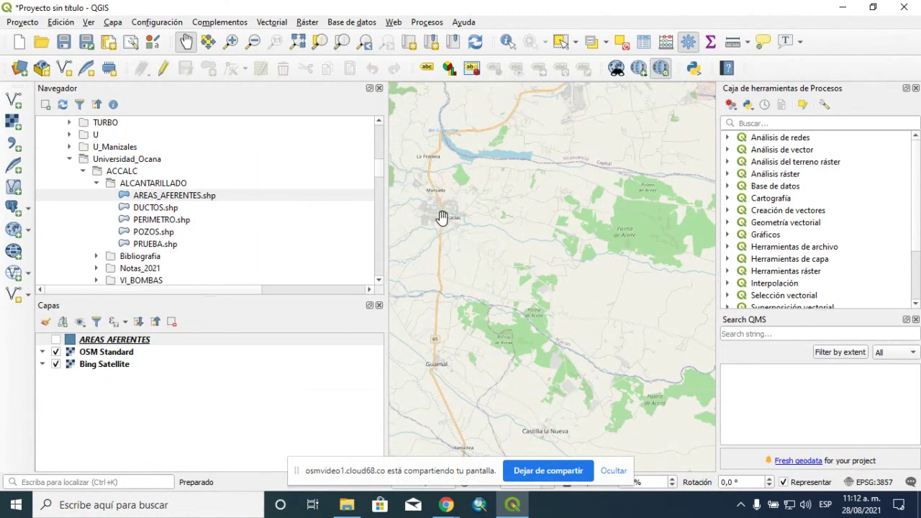
scroll(442, 213, "up", 3)
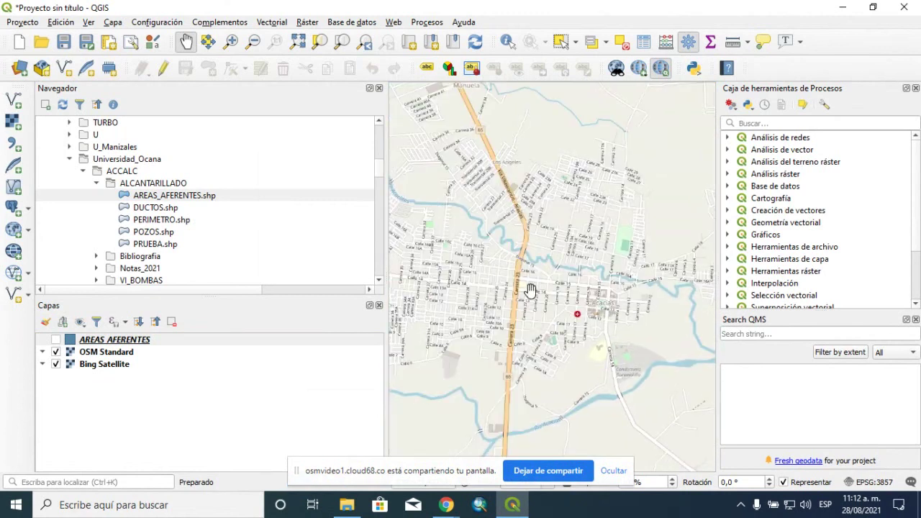
left_click_drag(527, 270, 559, 298)
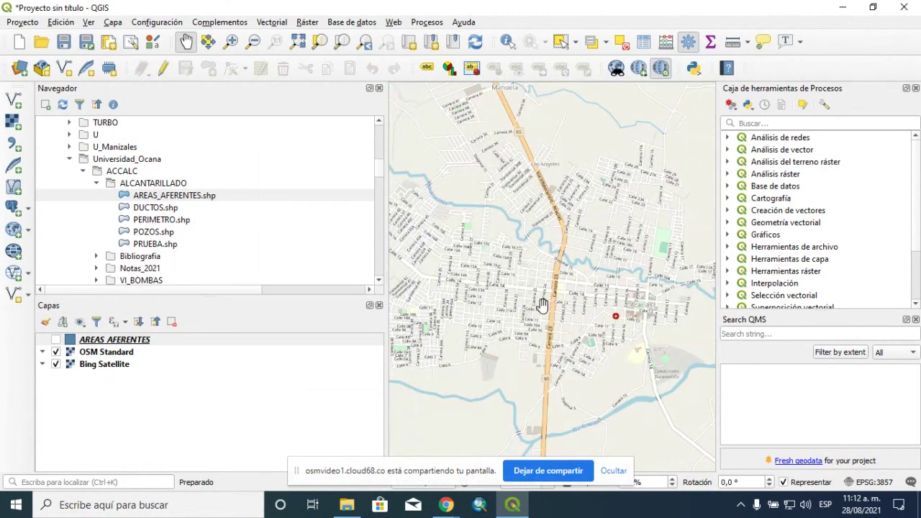
scroll(546, 301, "up", 1)
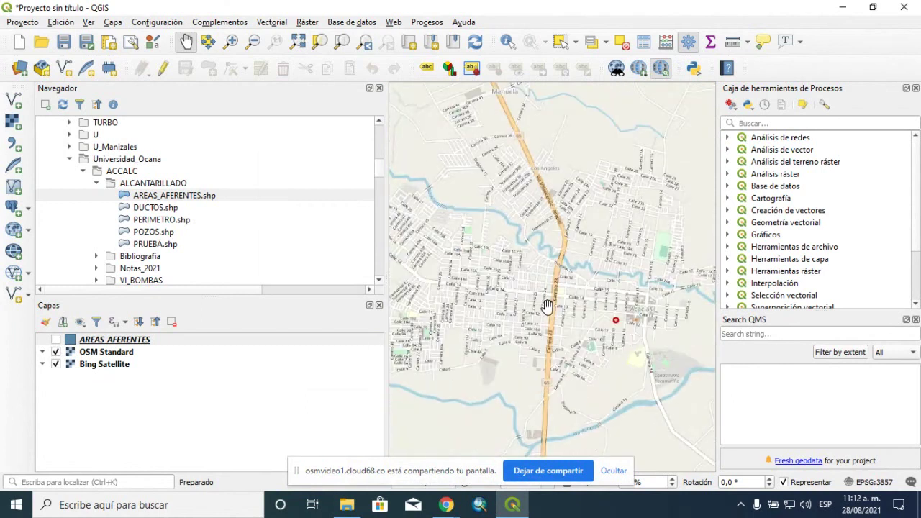
scroll(558, 306, "down", 1)
scroll(558, 306, "up", 1)
Step: Dismiss the screen-sharing notice and centre the green Palma de Aceite area
left_click(613, 470)
scroll(469, 329, "down", 3)
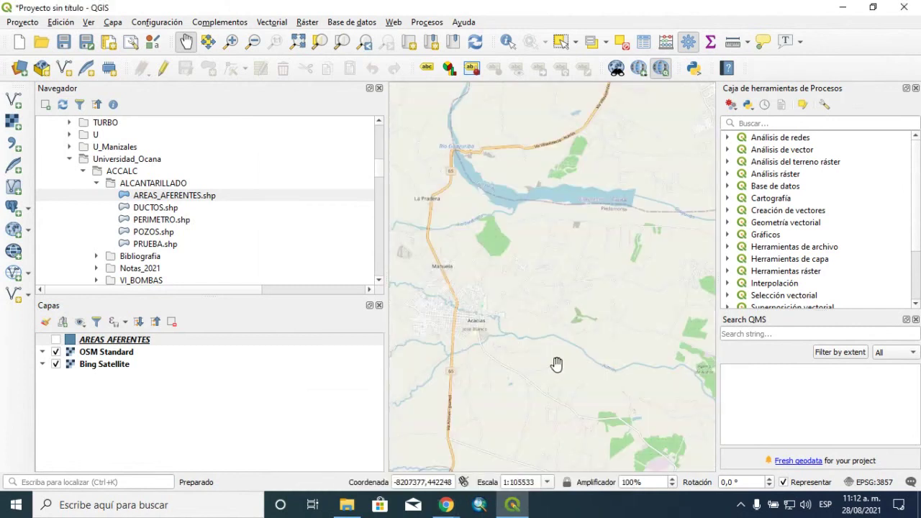
left_click_drag(556, 364, 434, 286)
left_click_drag(569, 298, 477, 297)
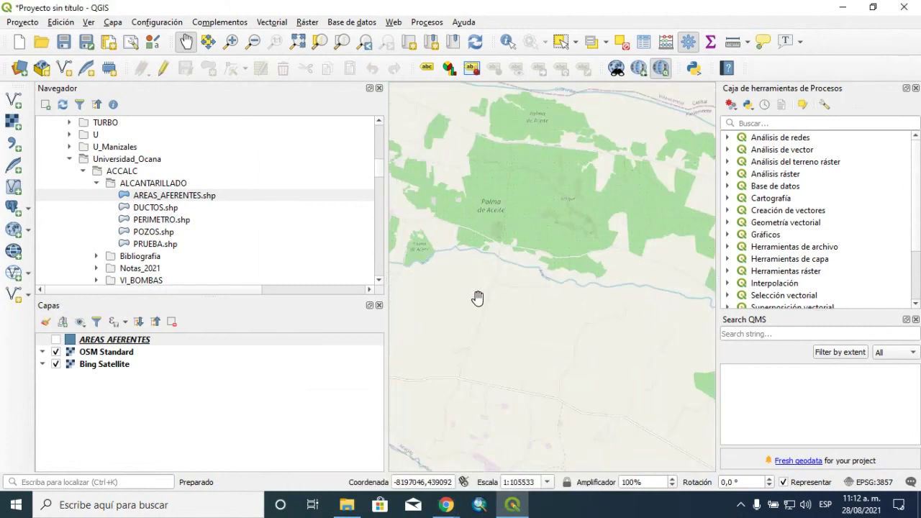
scroll(590, 308, "down", 1)
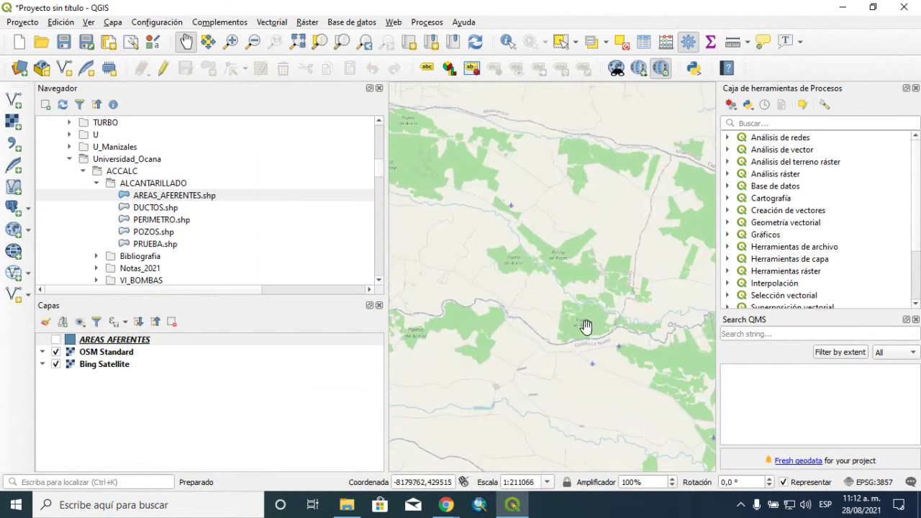
Step: Briefly show the AREAS AFERENTES polygons on the map, then hide them again
left_click(55, 339)
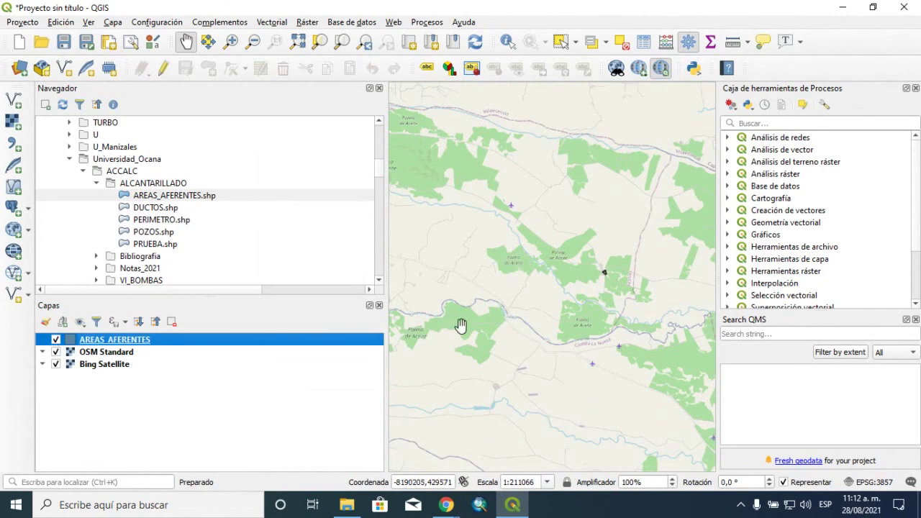
scroll(607, 280, "up", 6)
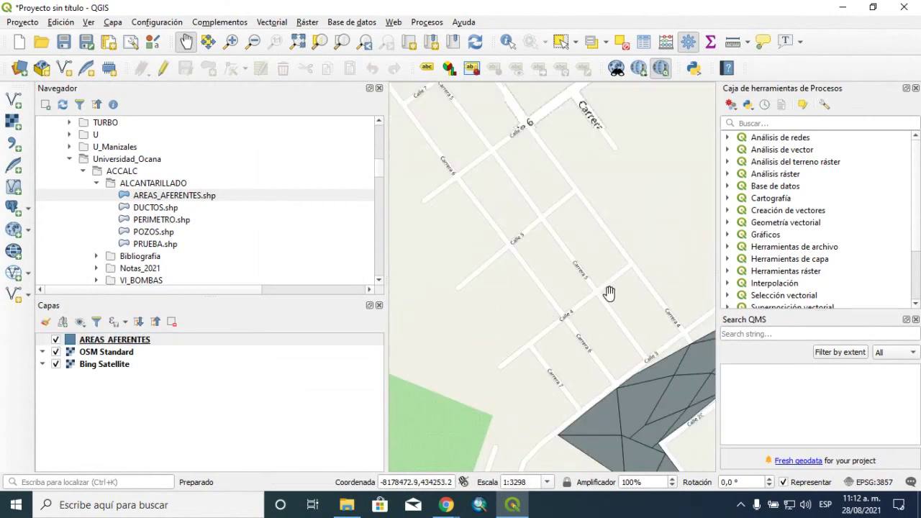
scroll(608, 293, "down", 1)
left_click(56, 340)
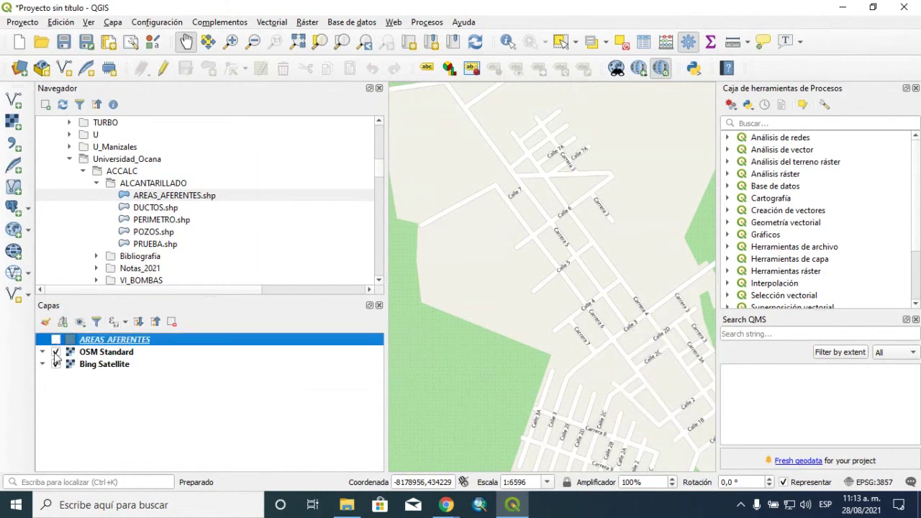
Step: Hide OSM Standard to view only satellite imagery, then minimise QGIS for the BigBlueButton meeting
left_click(56, 352)
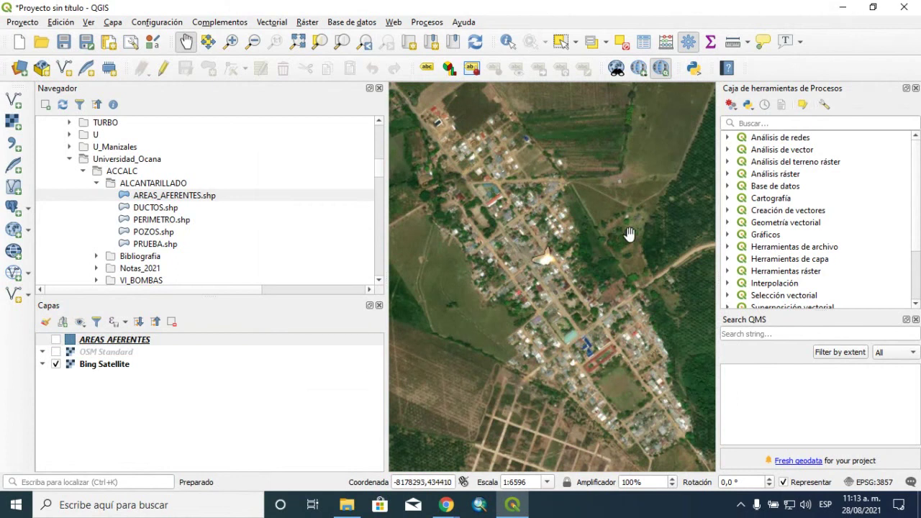
scroll(565, 295, "up", 2)
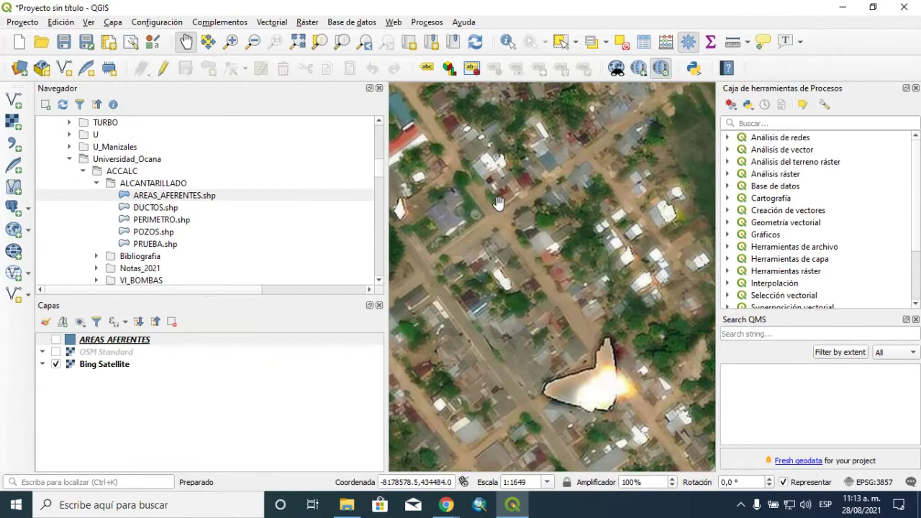
left_click_drag(471, 217, 518, 248)
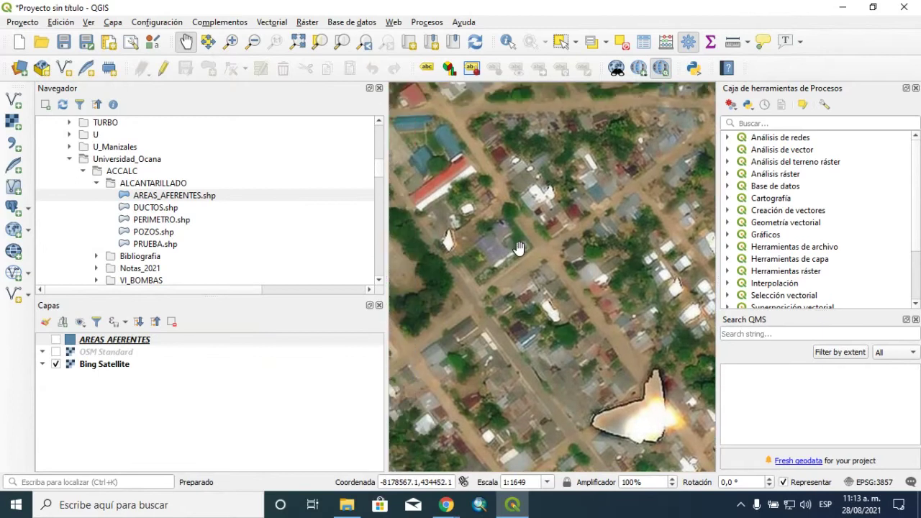
left_click(843, 7)
left_click(527, 12)
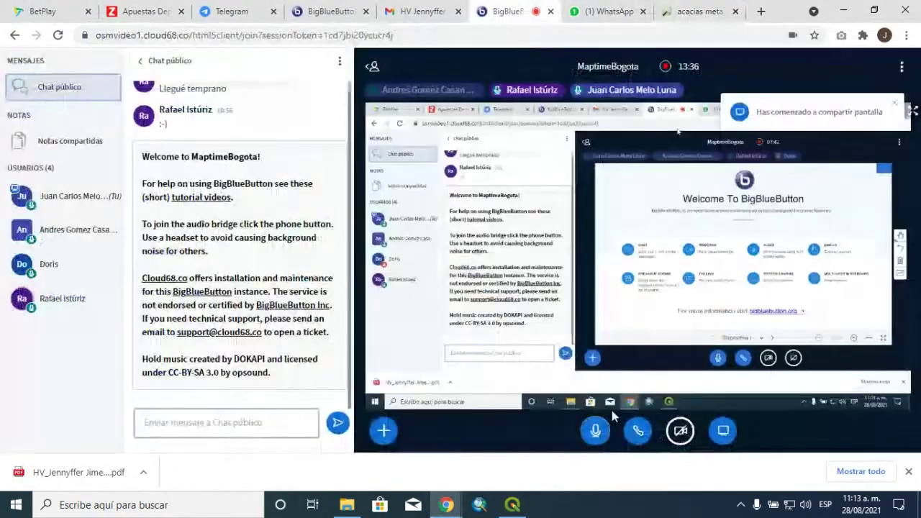
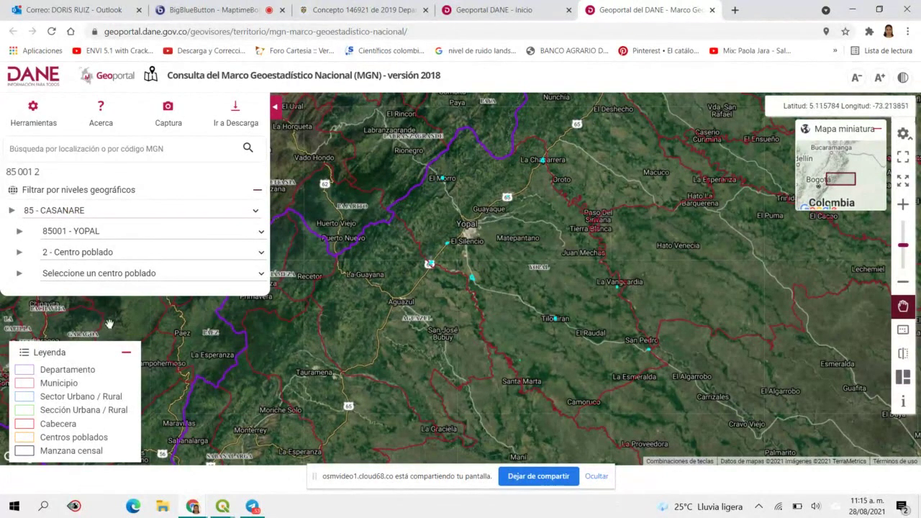
left_click(80, 256)
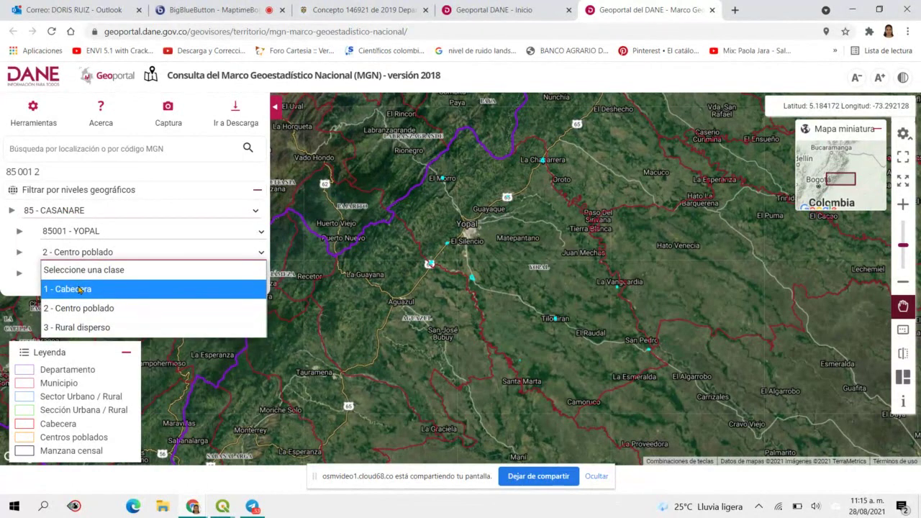
left_click(73, 294)
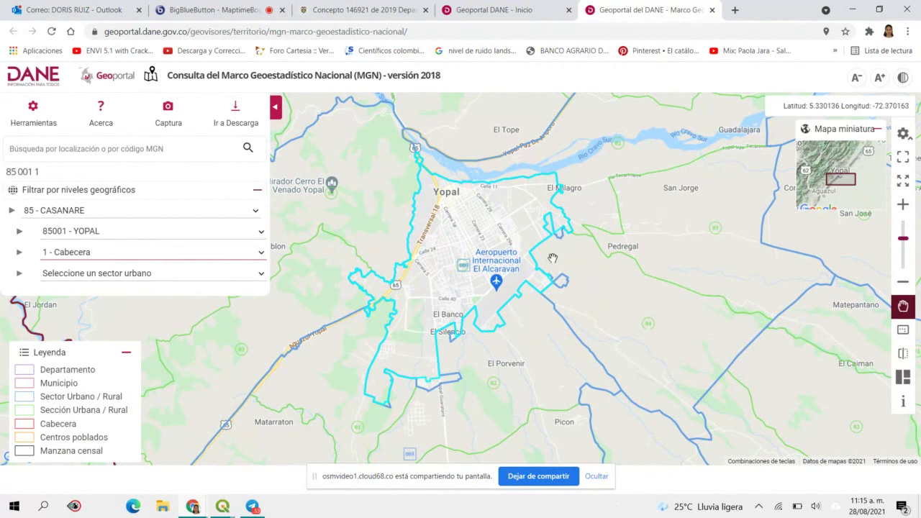
left_click(111, 253)
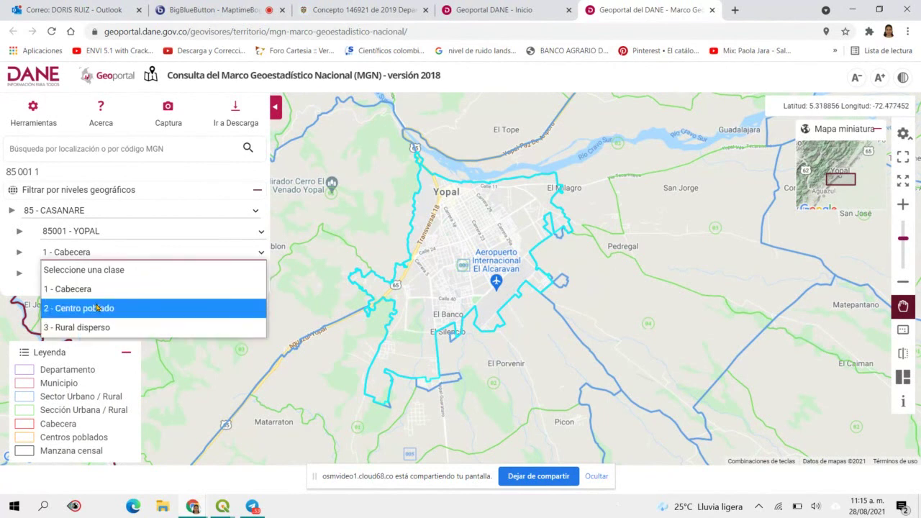
left_click(97, 308)
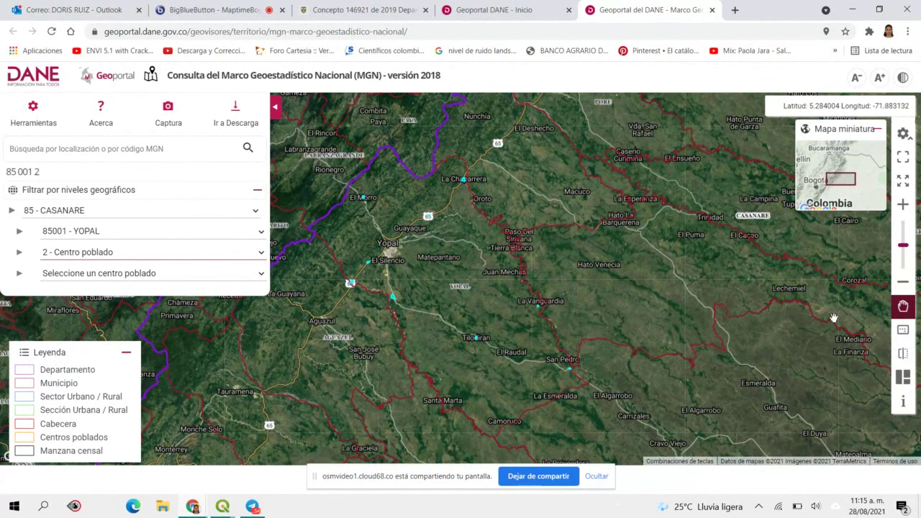
left_click(903, 204)
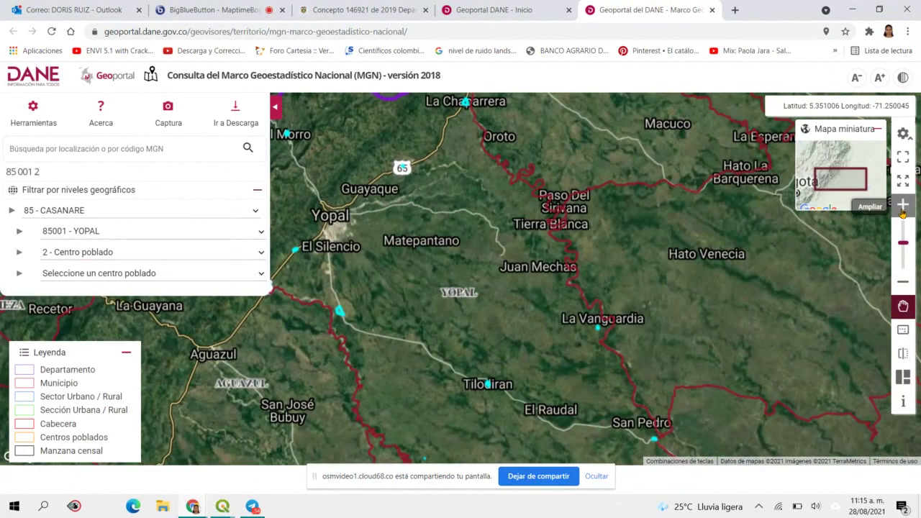
left_click_drag(387, 197, 548, 256)
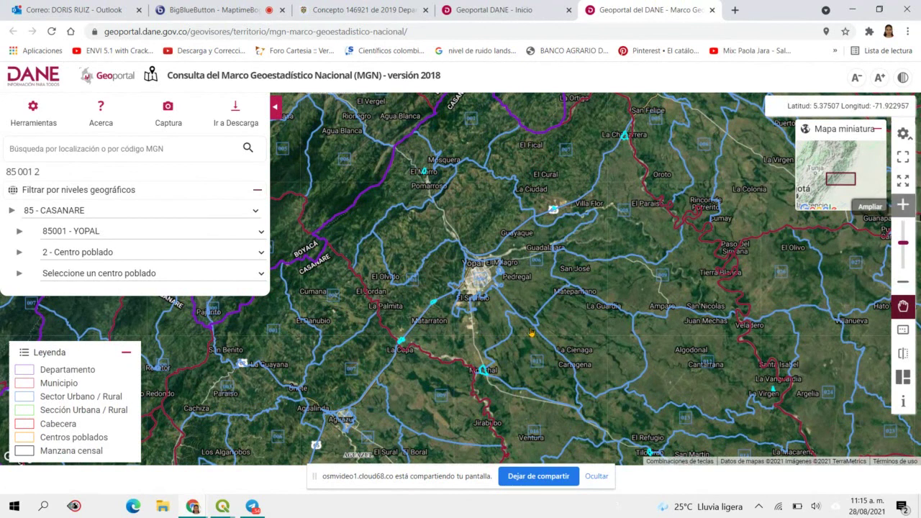
scroll(508, 292, "up", 2)
scroll(481, 268, "down", 1)
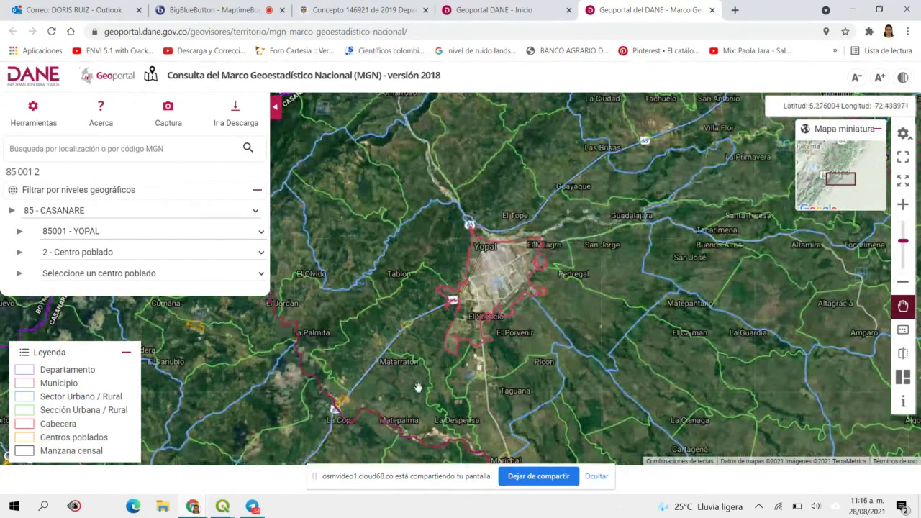
left_click_drag(573, 275, 577, 344)
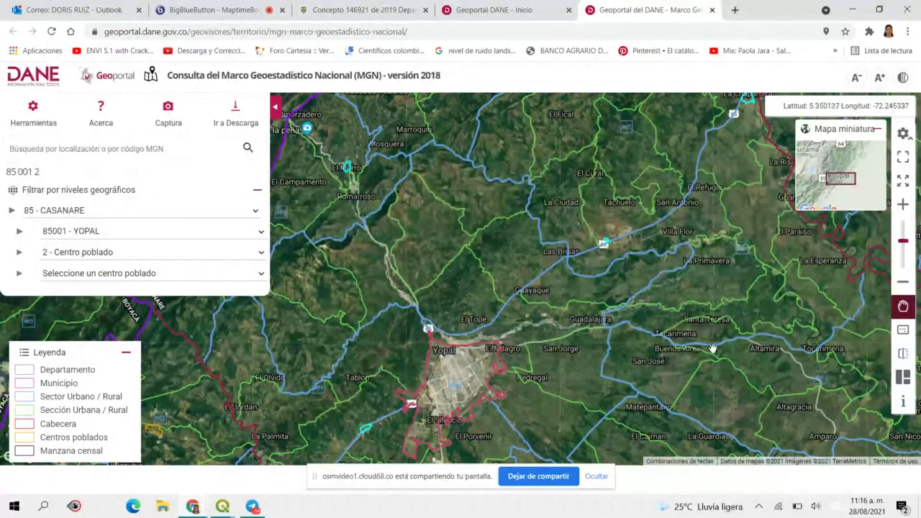
left_click(904, 283)
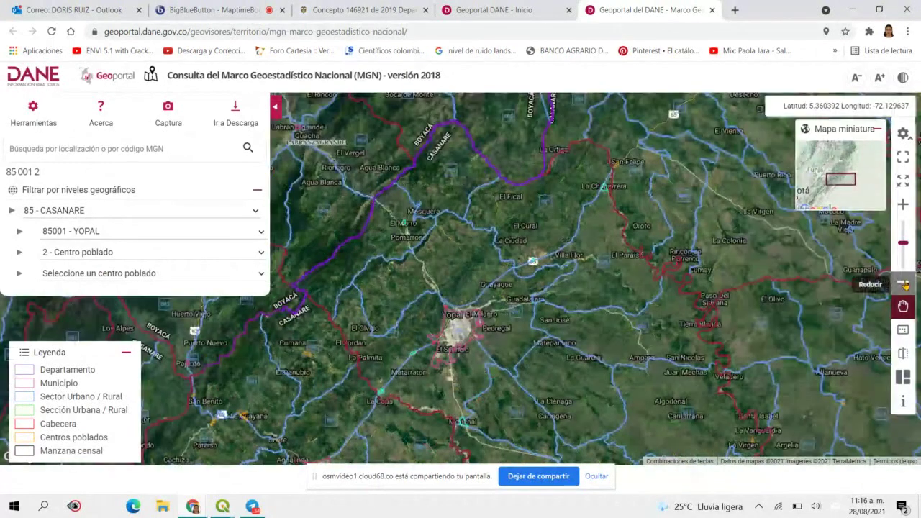
left_click(904, 283)
left_click_drag(523, 365, 543, 292)
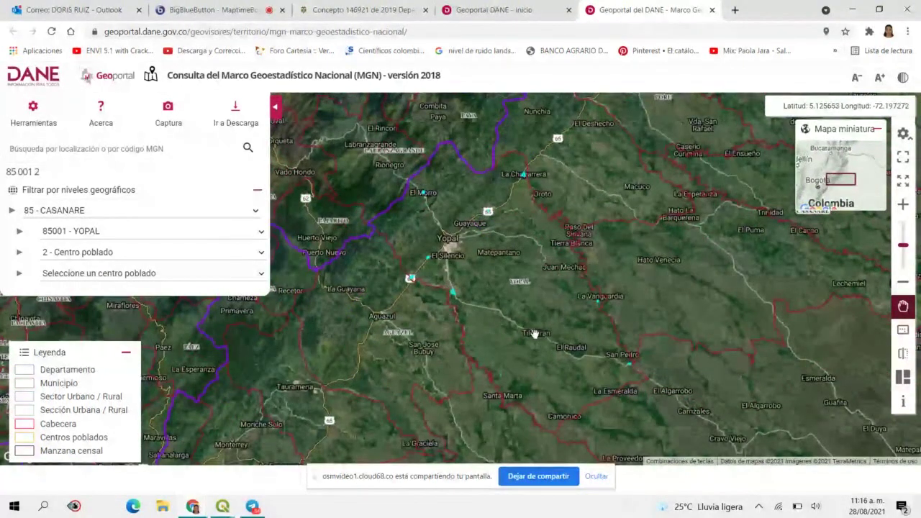
left_click(105, 253)
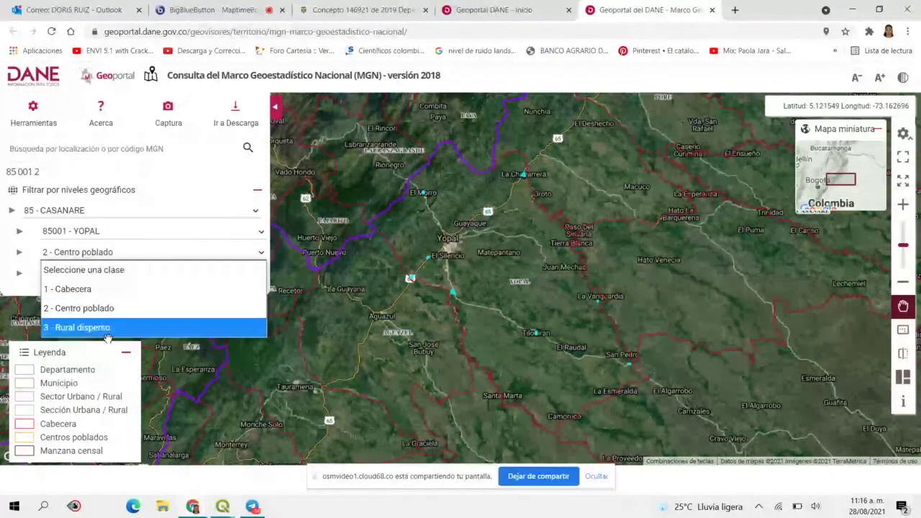
left_click(79, 328)
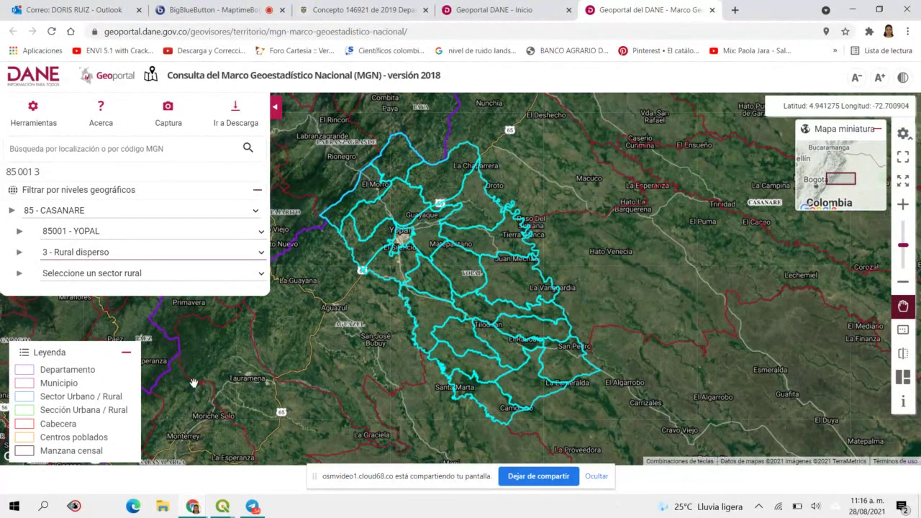
left_click(109, 278)
left_click(115, 259)
left_click(110, 308)
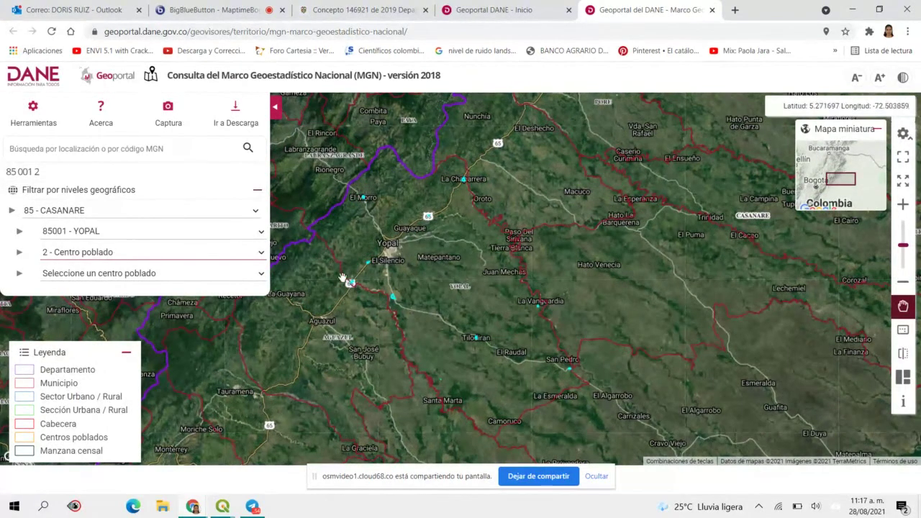
Step: Zoom in south of Yopal to inspect the Morichal centro poblado up close
left_click(903, 205)
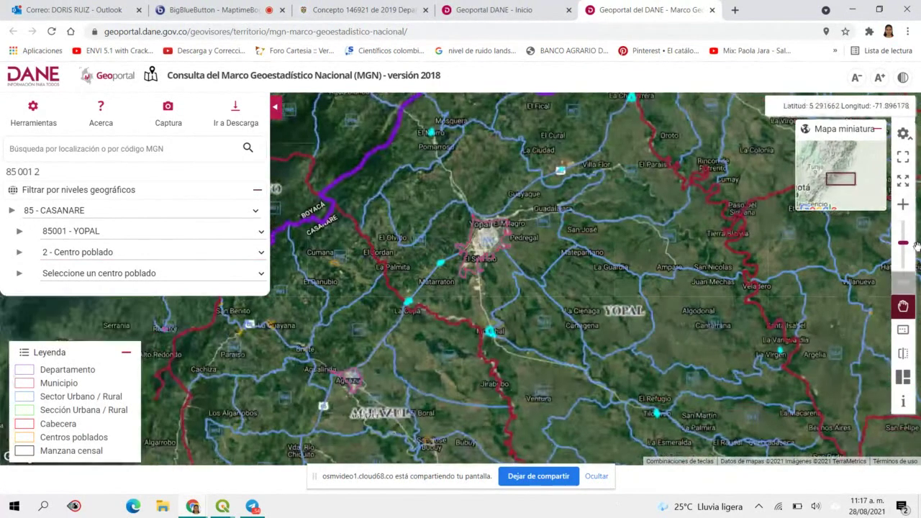
left_click(903, 205)
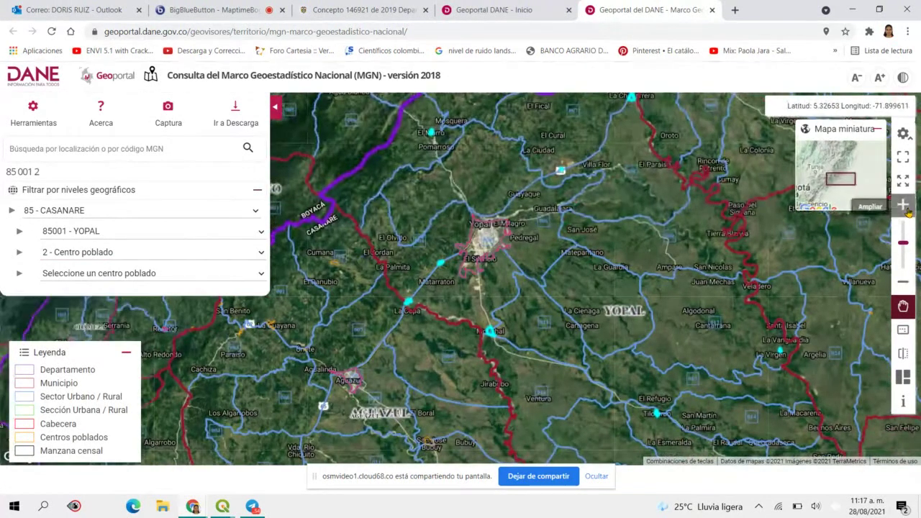
left_click_drag(566, 359, 558, 280)
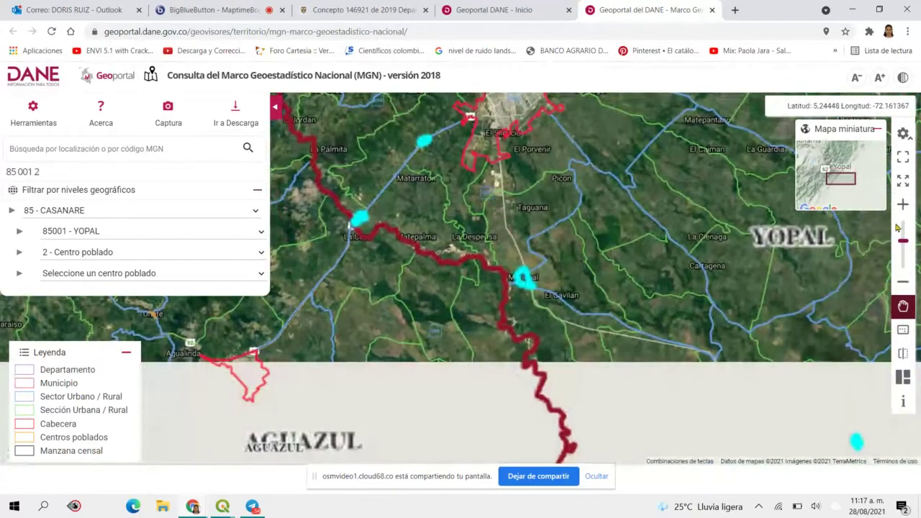
left_click(903, 205)
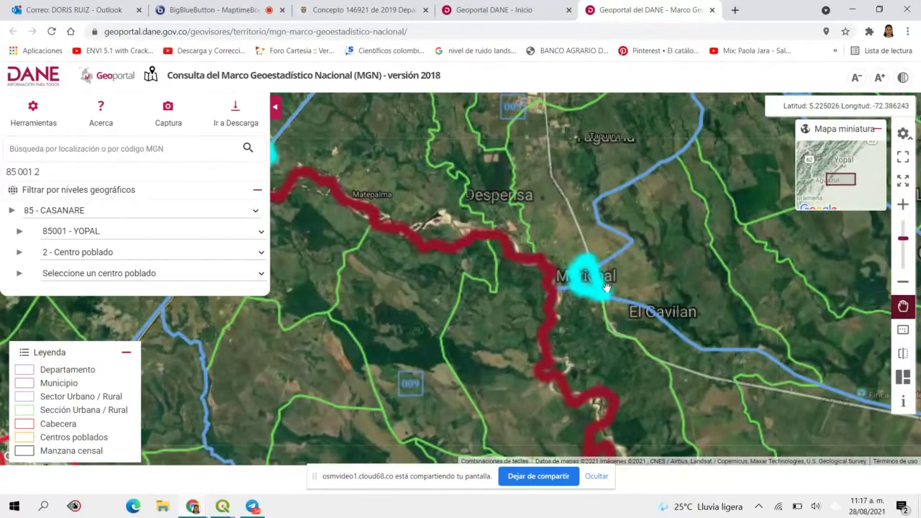
left_click(902, 205)
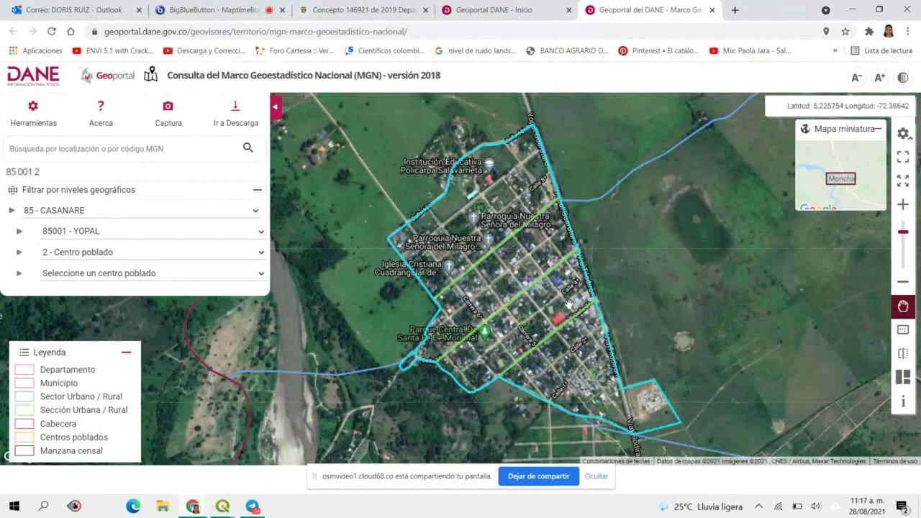
left_click(910, 205)
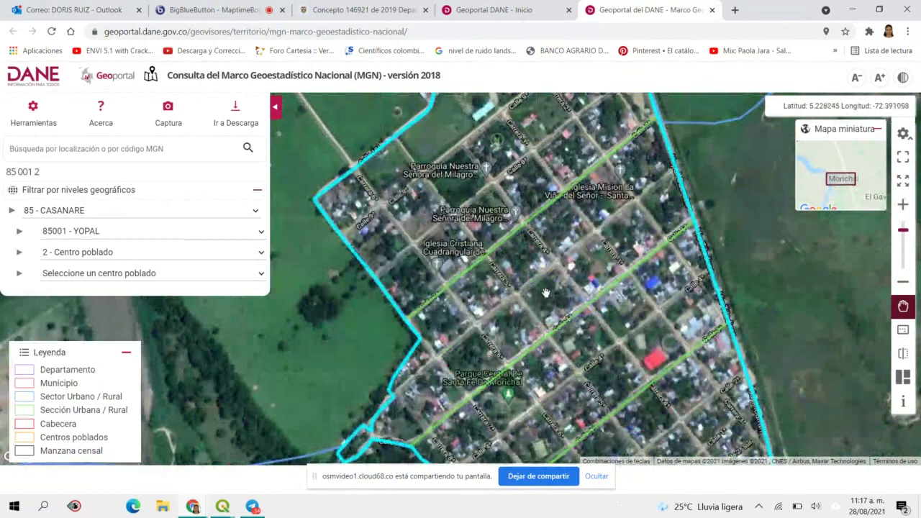
Step: Zoom back out to the regional view and pan until Yopal's outline is visible again
left_click(908, 282)
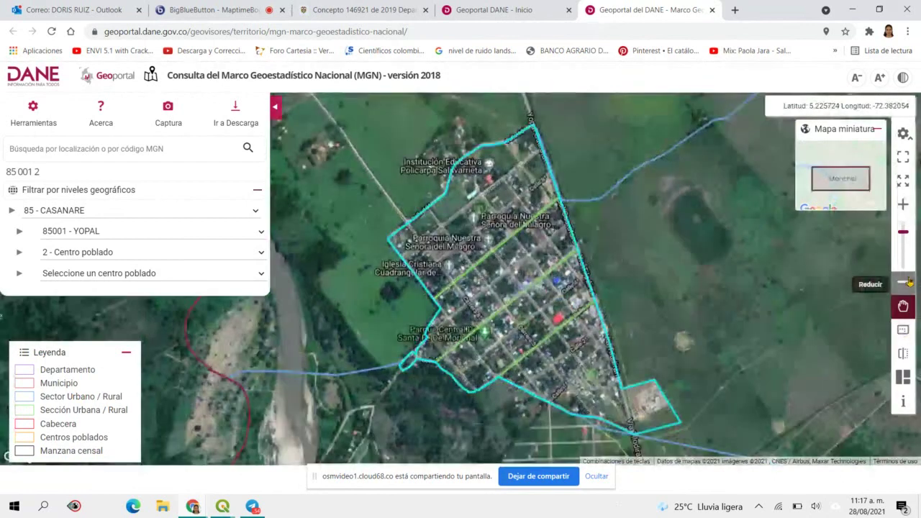
left_click(907, 282)
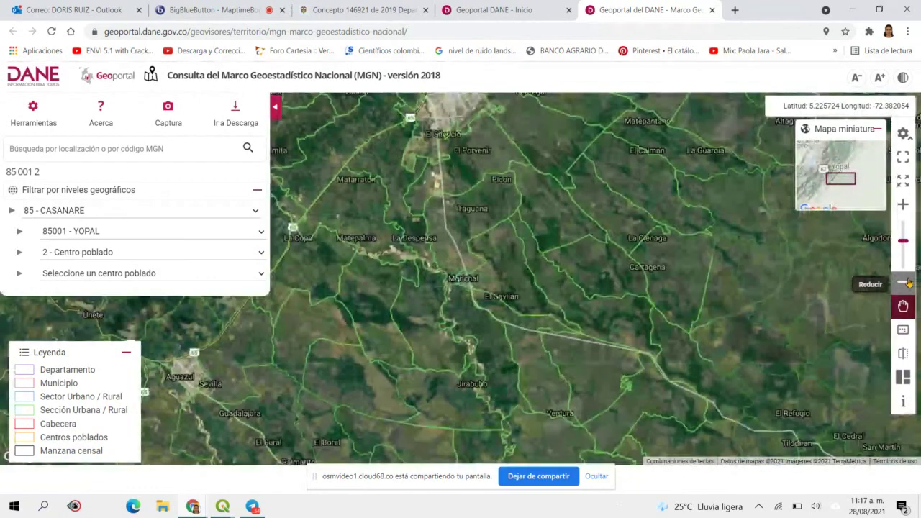
left_click_drag(465, 187, 504, 389)
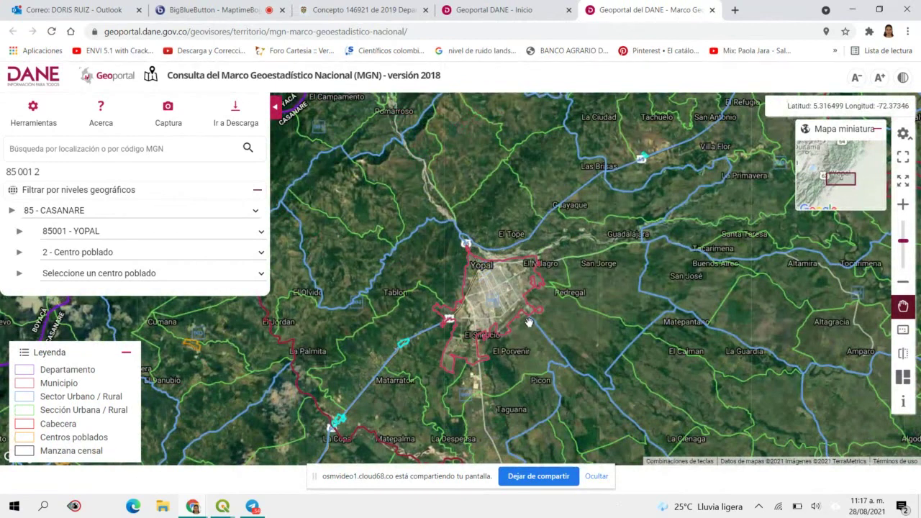
Step: Browse the Casanare municipality and department lists, keeping CASANARE selected
left_click(108, 231)
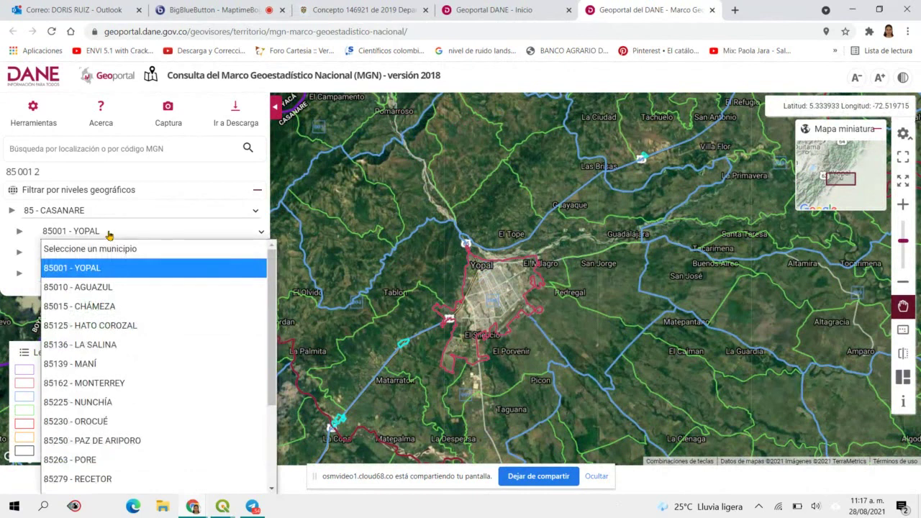
scroll(255, 361, "down", 3)
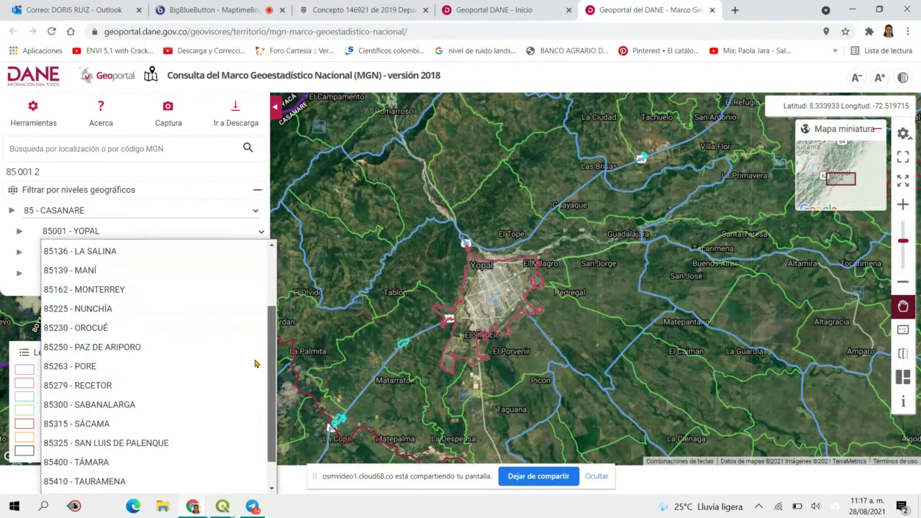
left_click(157, 208)
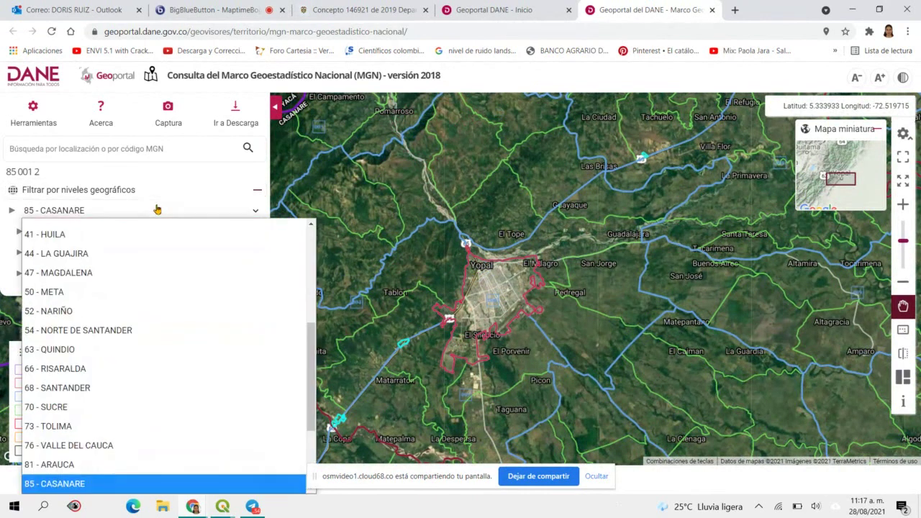
left_click_drag(312, 346, 315, 227)
scroll(142, 284, "down", 1)
key("Escape")
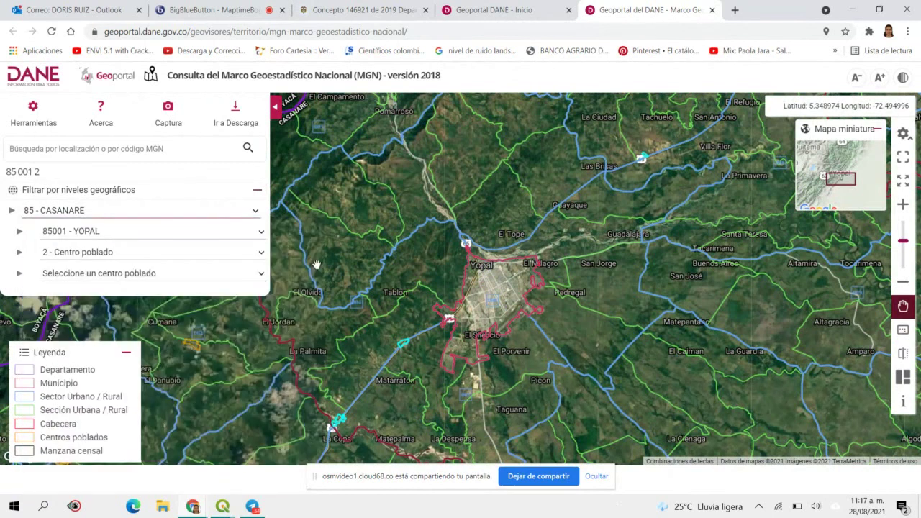
Step: Change the department filter to 11 - BOGOTÁ, D.C
left_click(180, 233)
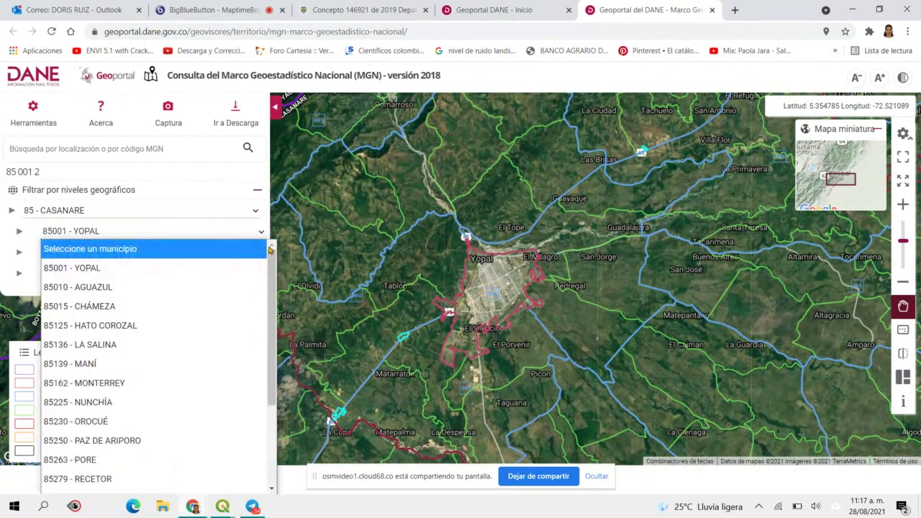
left_click(255, 210)
scroll(150, 245, "up", 1)
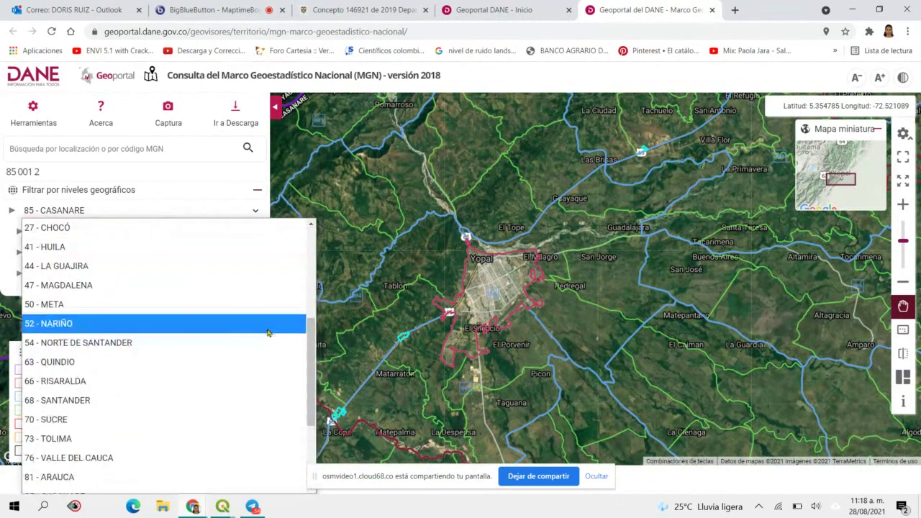
scroll(308, 336, "up", 5)
left_click(120, 287)
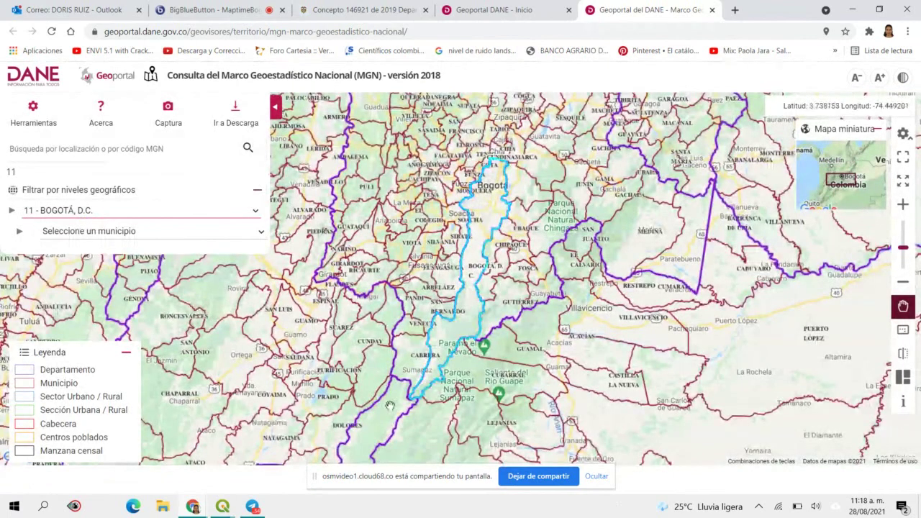
Step: Filter to municipality 11001 - BOGOTÁ, D.C., trying Cabecera before settling on class 2 - Centro poblado
left_click(128, 232)
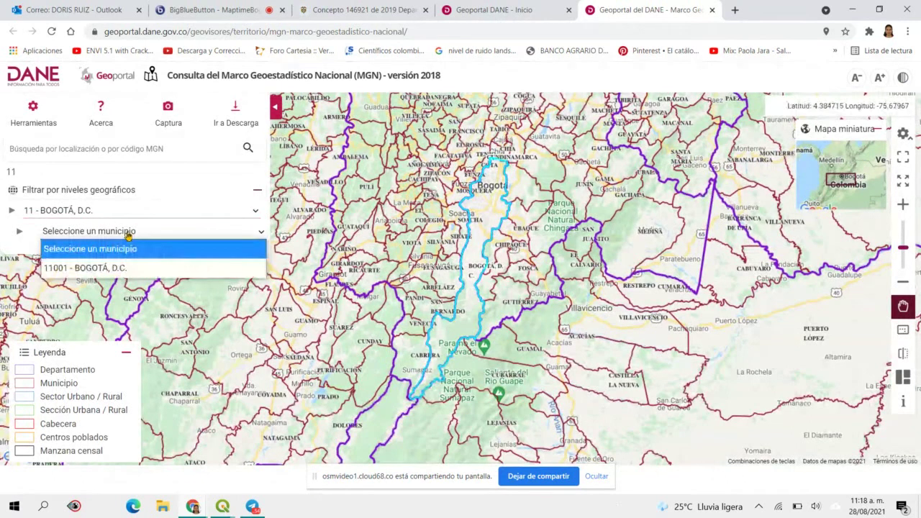
left_click(119, 268)
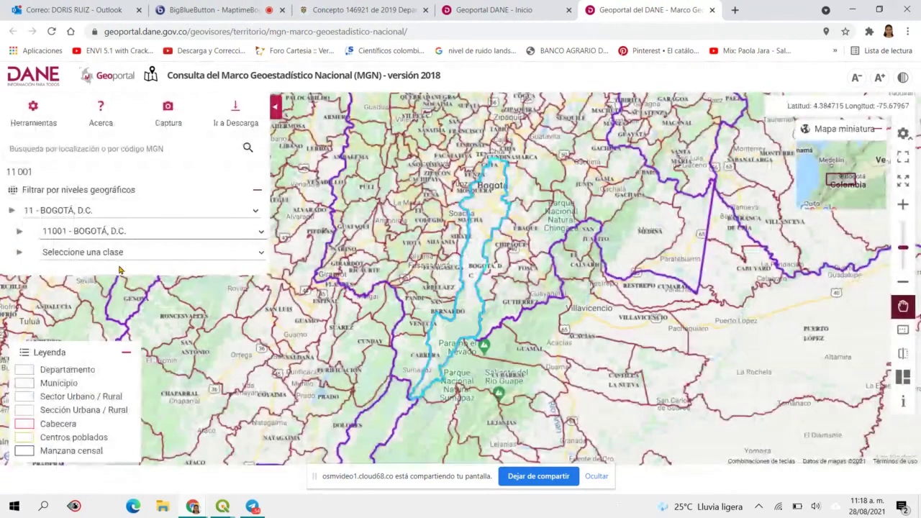
left_click(114, 253)
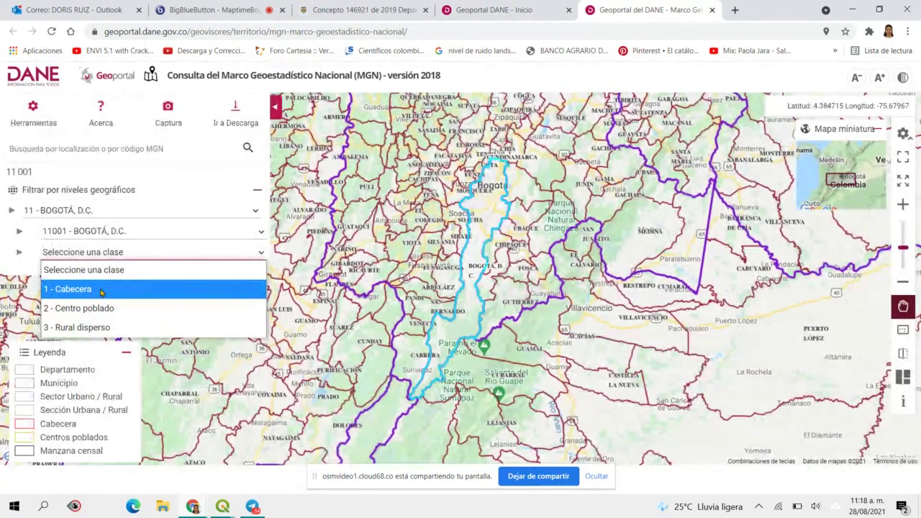
left_click(101, 289)
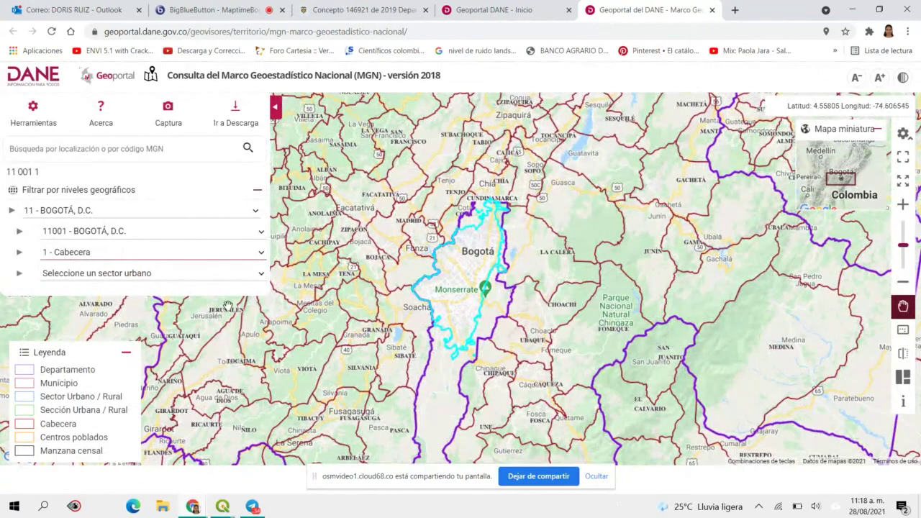
left_click(142, 253)
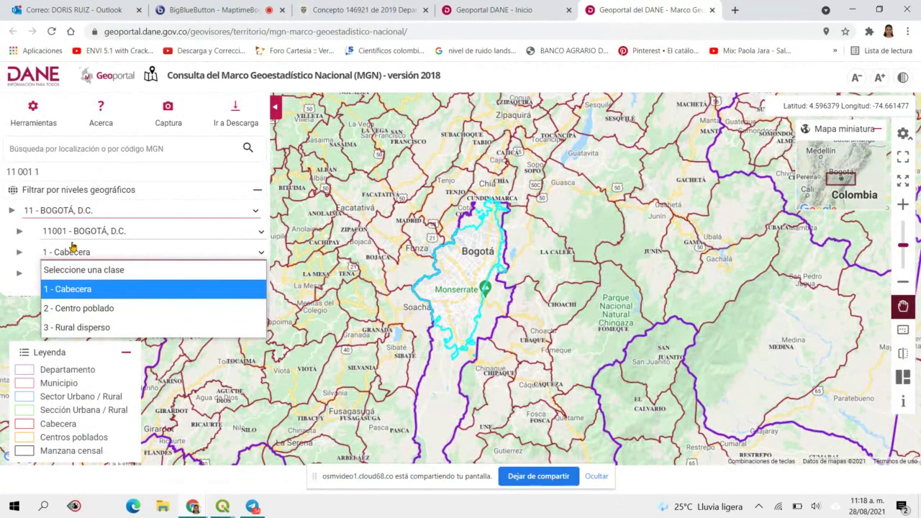
left_click(113, 313)
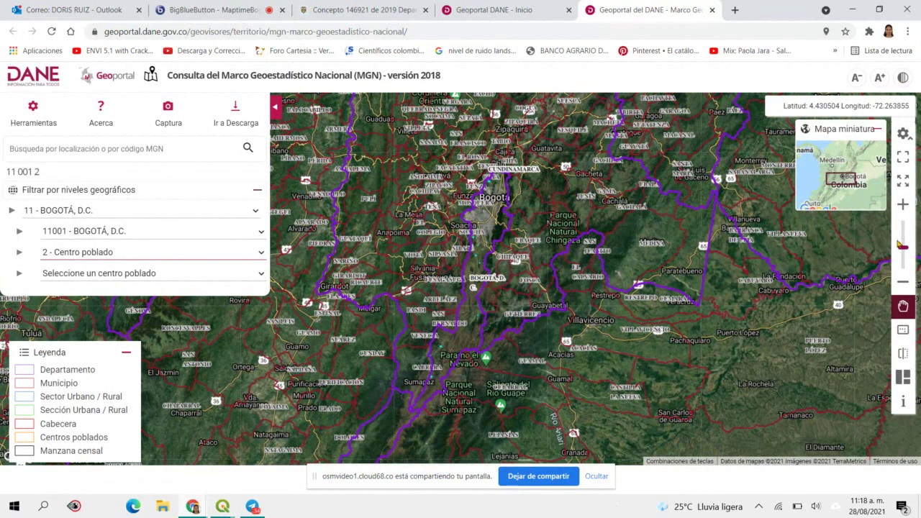
Step: Zoom in several levels and pan the map toward the Usme area
left_click(904, 207)
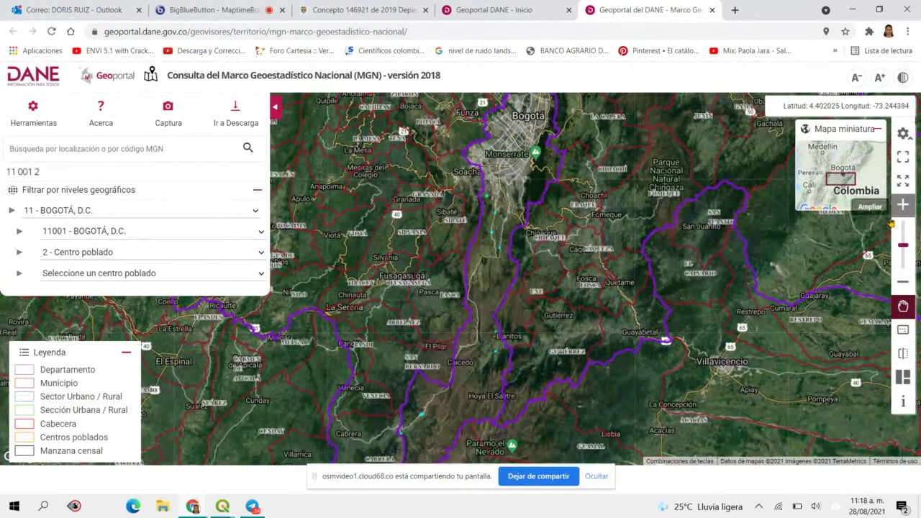
scroll(557, 339, "up", 2)
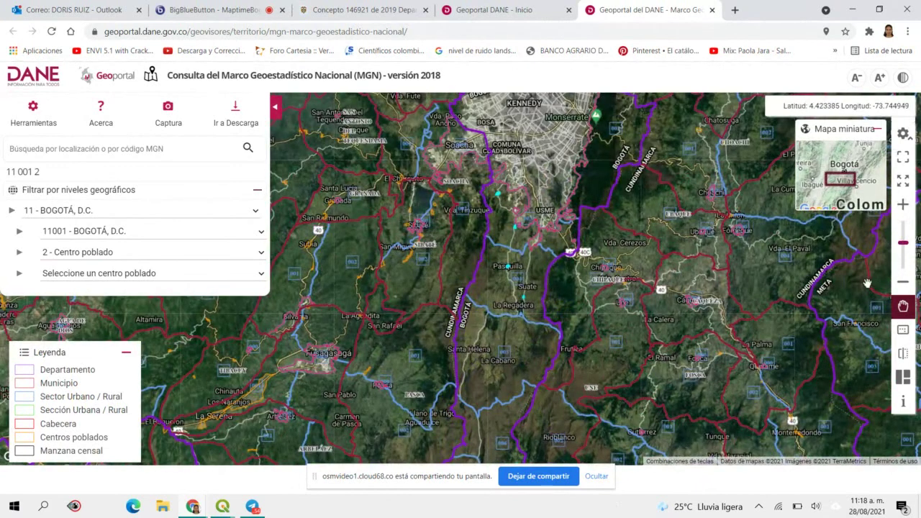
left_click(905, 207)
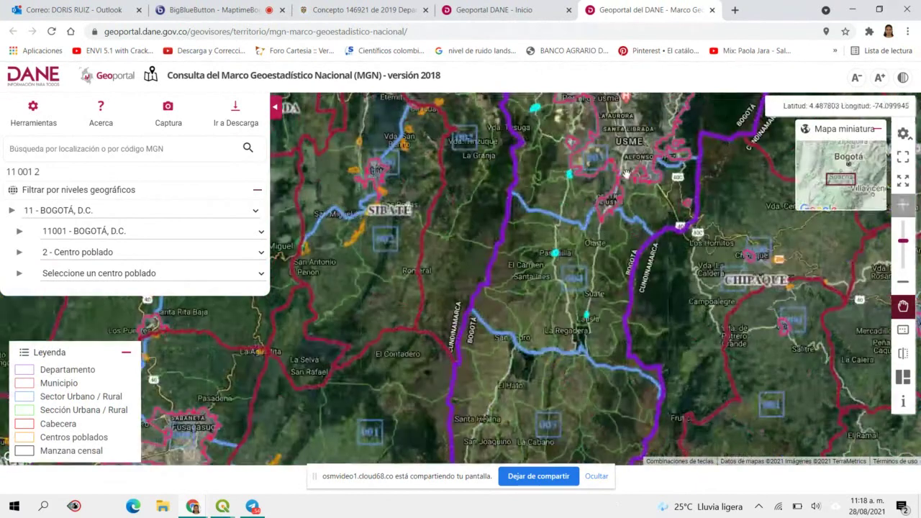
left_click_drag(570, 182, 528, 280)
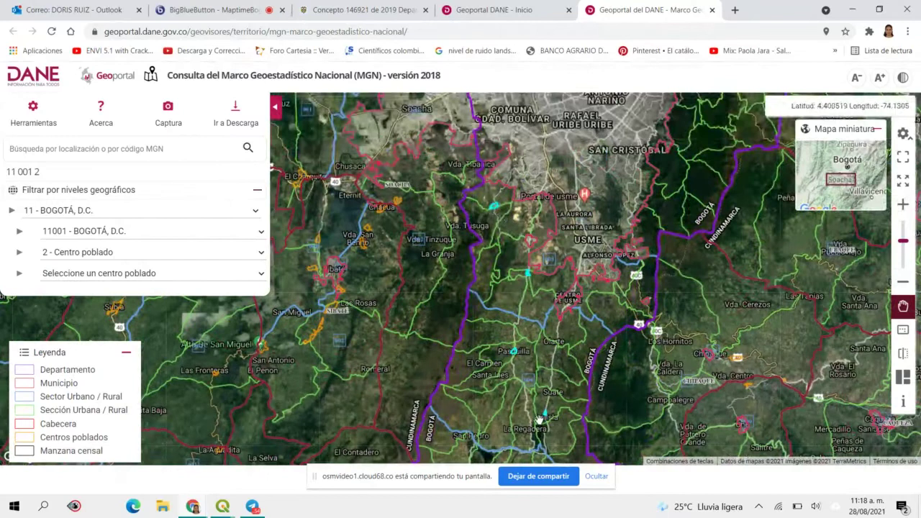
left_click(903, 207)
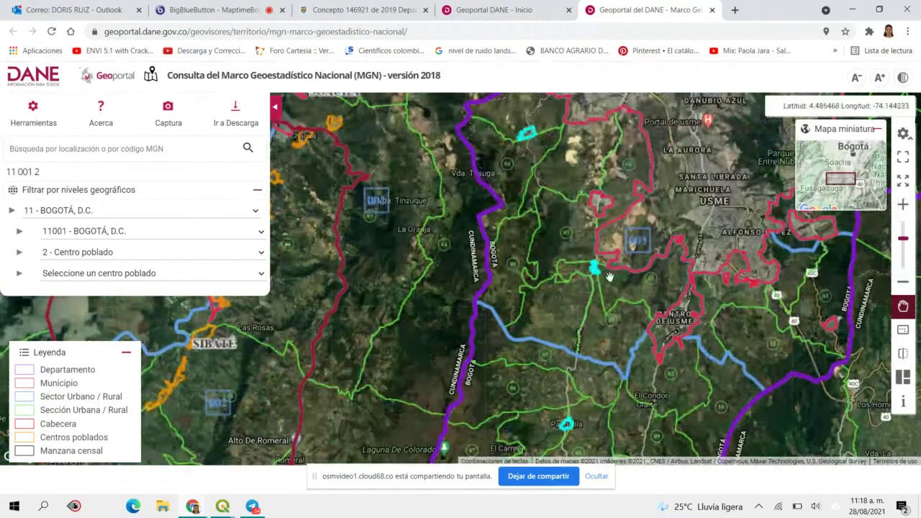
Step: Pan past Pasquilla back to Usme and zoom closer on the area west of Usme
left_click_drag(606, 407, 587, 198)
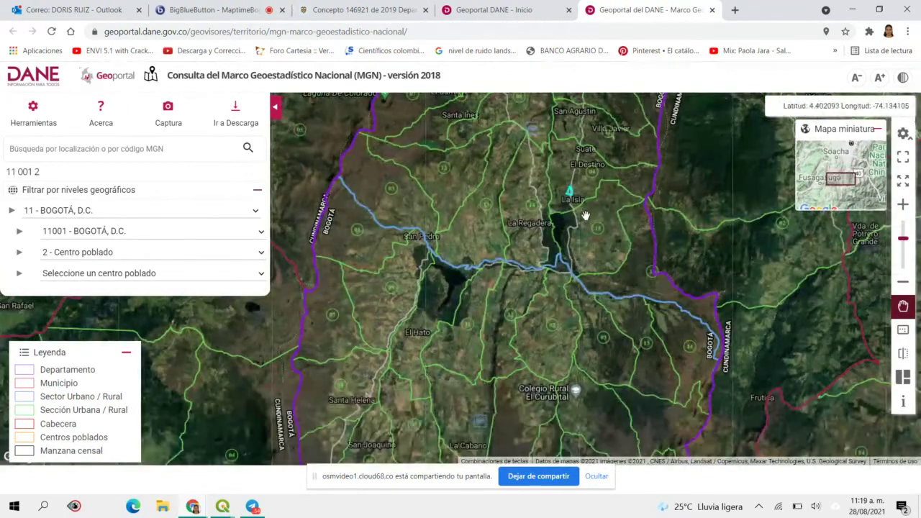
left_click_drag(531, 223, 496, 277)
left_click_drag(483, 231, 453, 339)
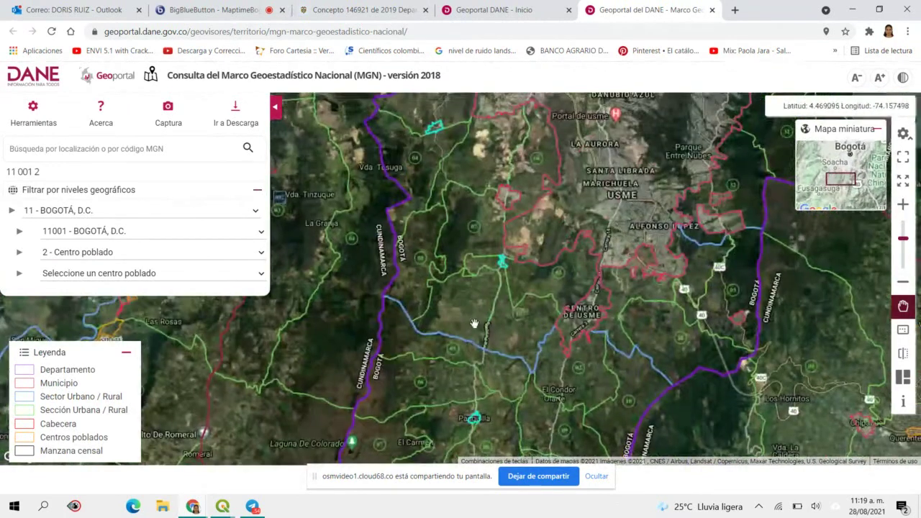
left_click_drag(436, 183, 430, 296)
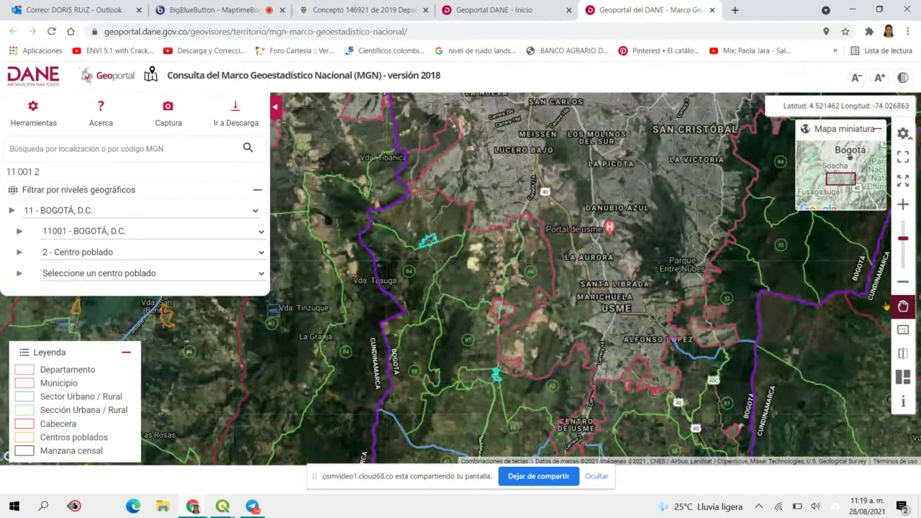
left_click(904, 205)
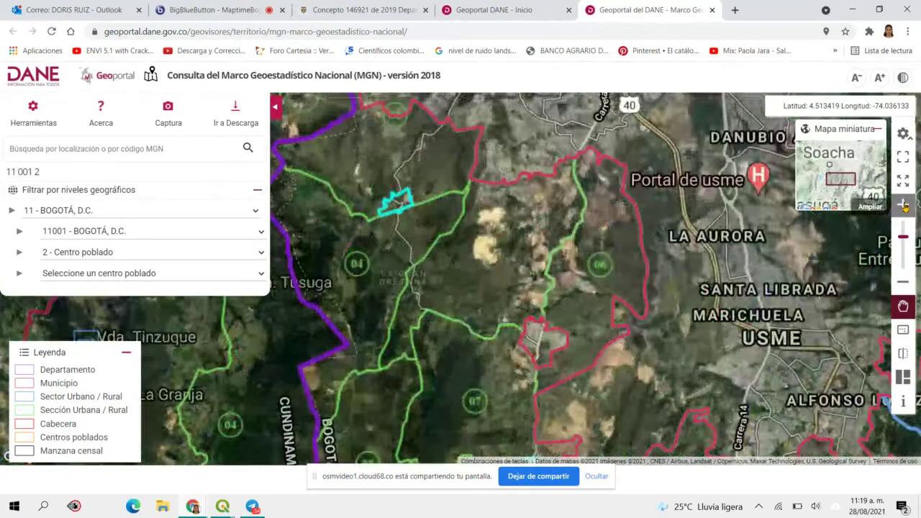
left_click(904, 206)
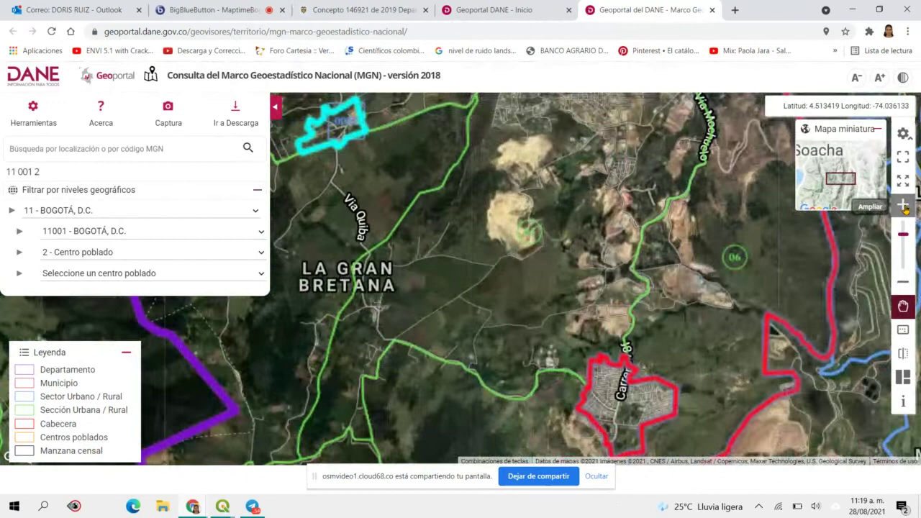
Step: Identify the cyan Quiba Bajo centro poblado to read its MGN codes, then close the popup
left_click(904, 404)
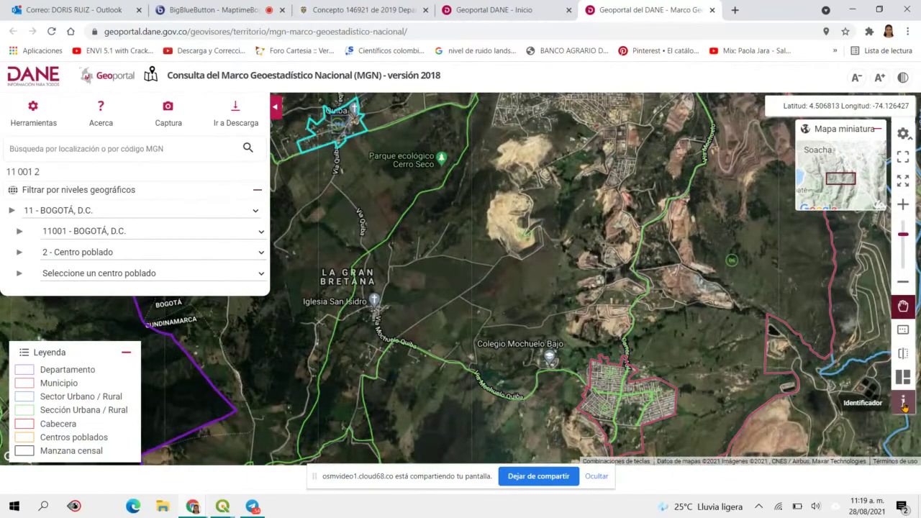
left_click(342, 126)
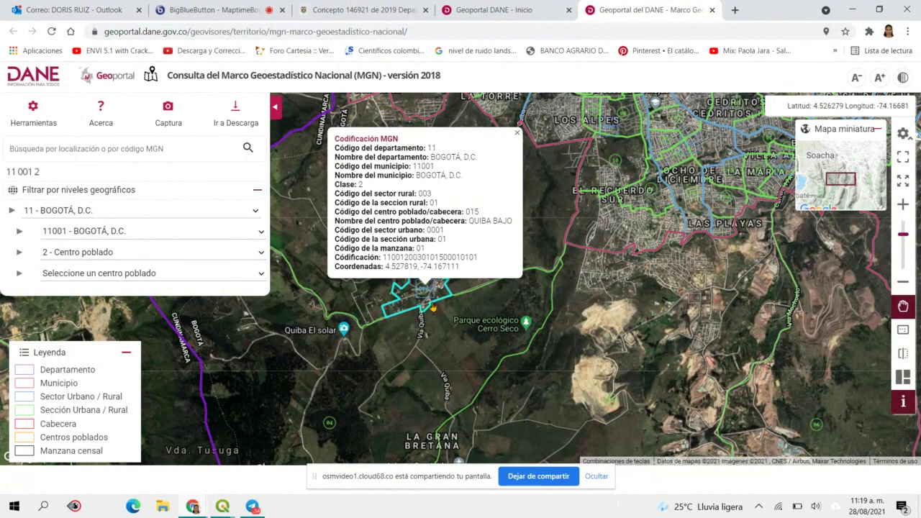
left_click(518, 138)
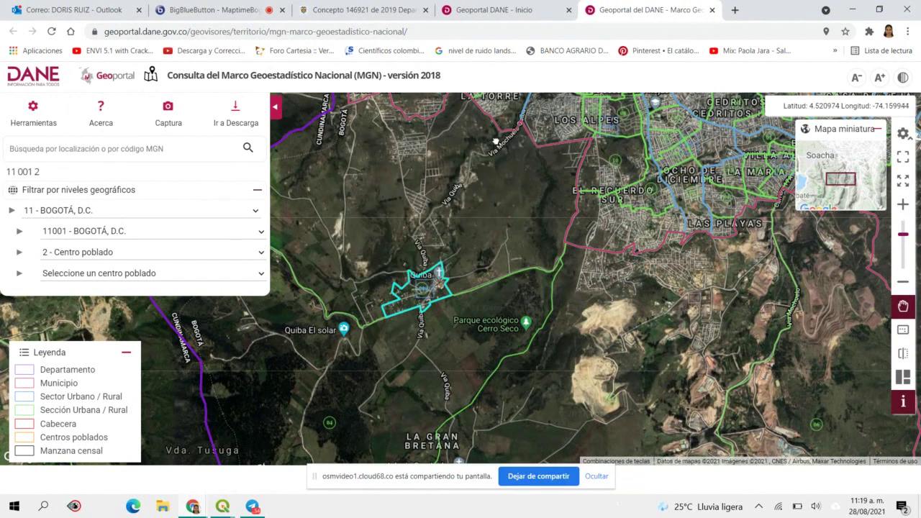
left_click_drag(547, 403, 513, 141)
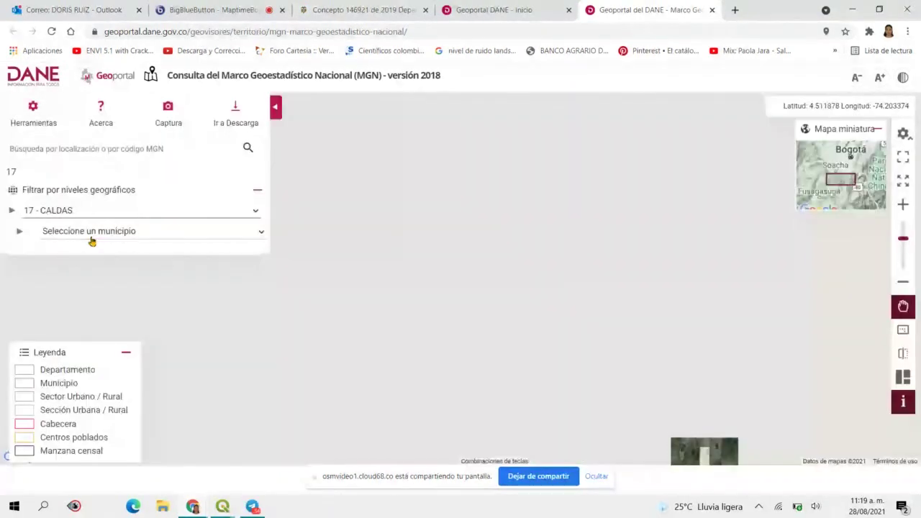
Step: Filter Caldas to municipality 17662 - SAMANÁ with class 1 - Cabecera
left_click(90, 237)
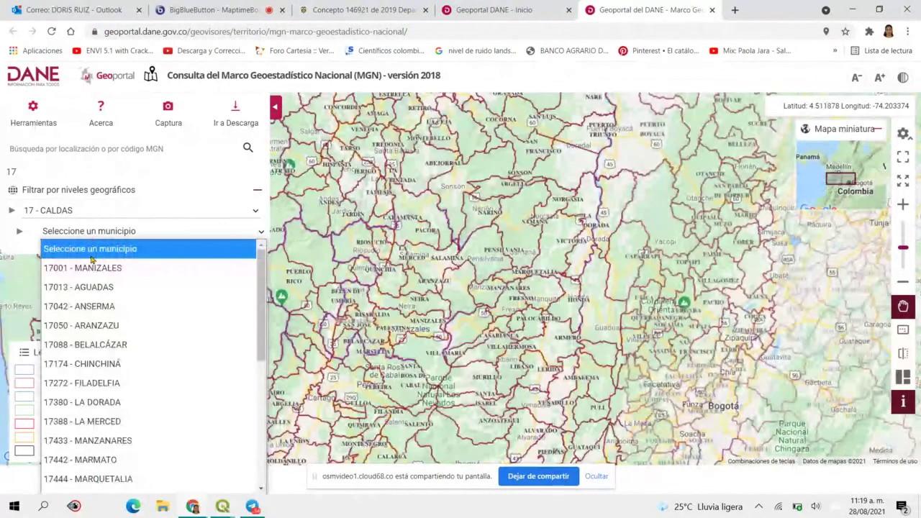
scroll(244, 389, "down", 2)
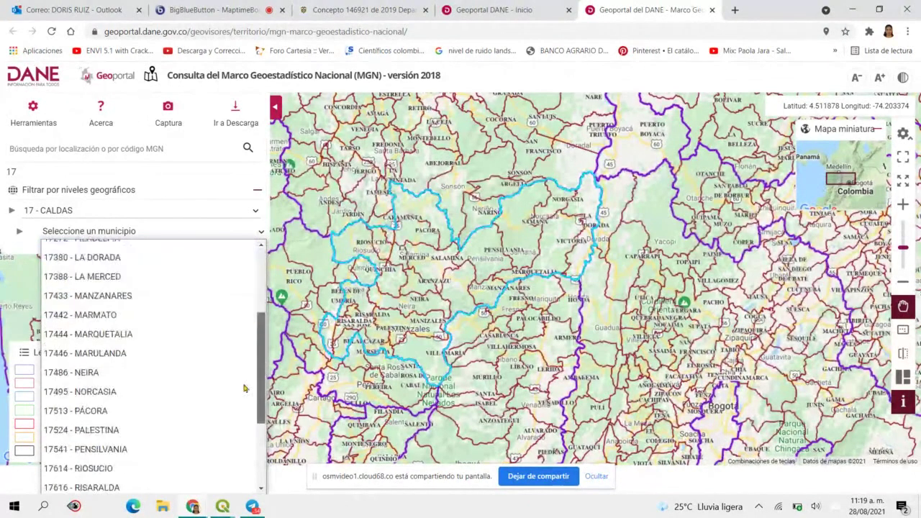
scroll(244, 403, "down", 3)
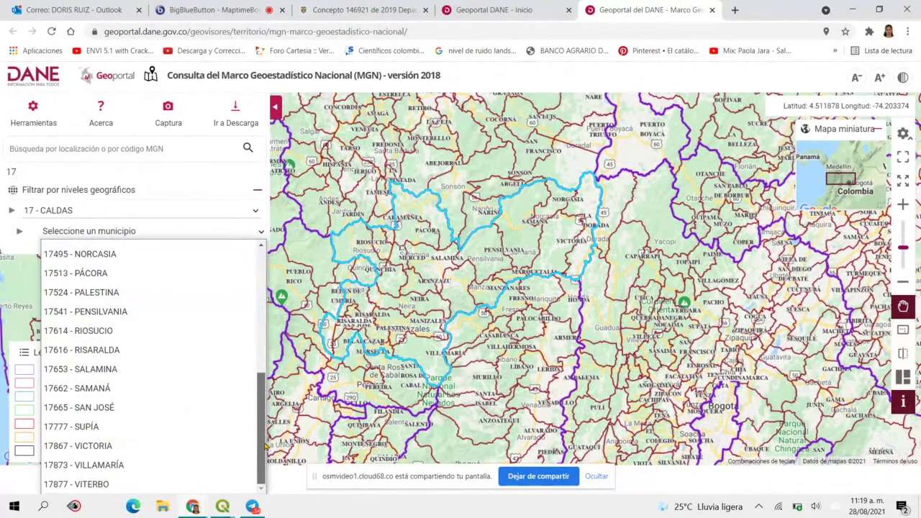
left_click(64, 390)
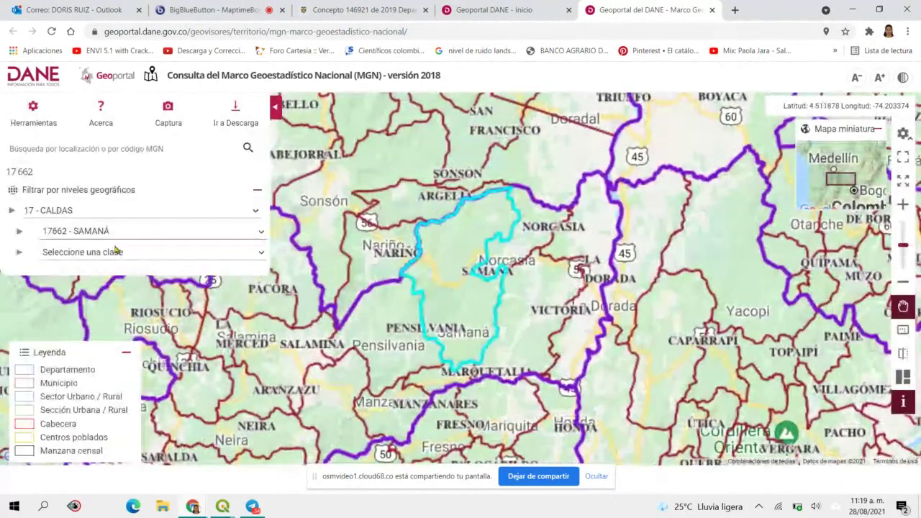
left_click(115, 251)
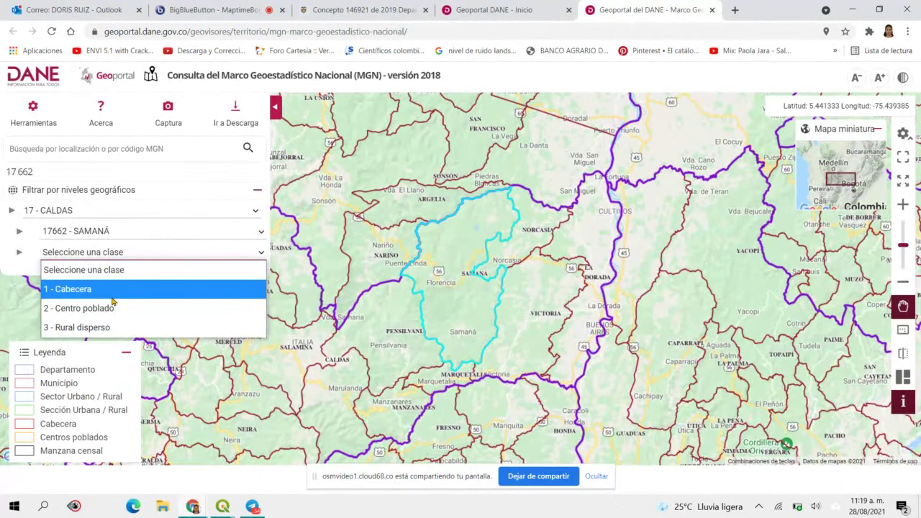
left_click(76, 291)
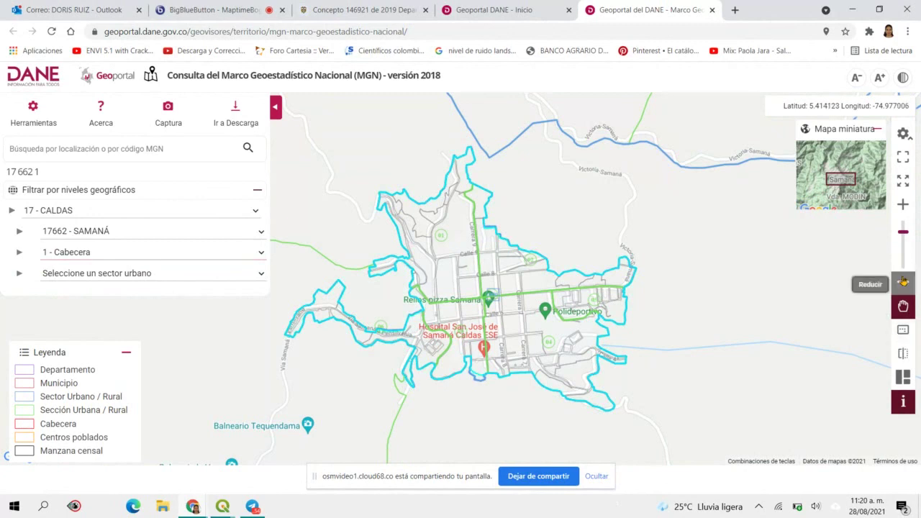
Step: Zoom the map out four levels to see the veredas surrounding Samaná
left_click(904, 282)
left_click(903, 281)
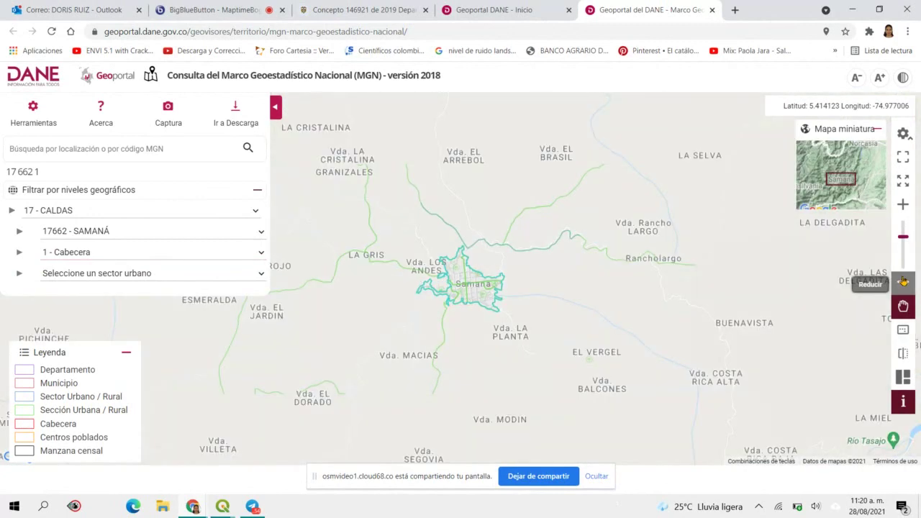
left_click(903, 281)
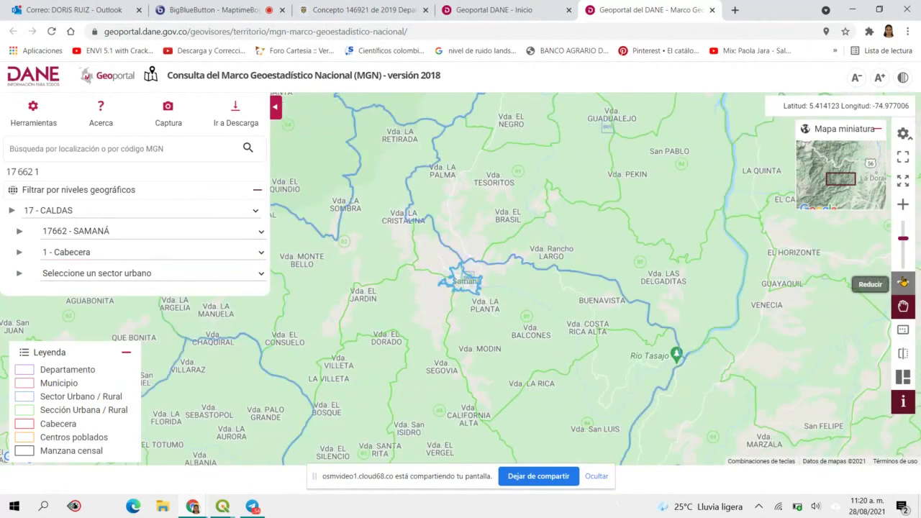
left_click(904, 281)
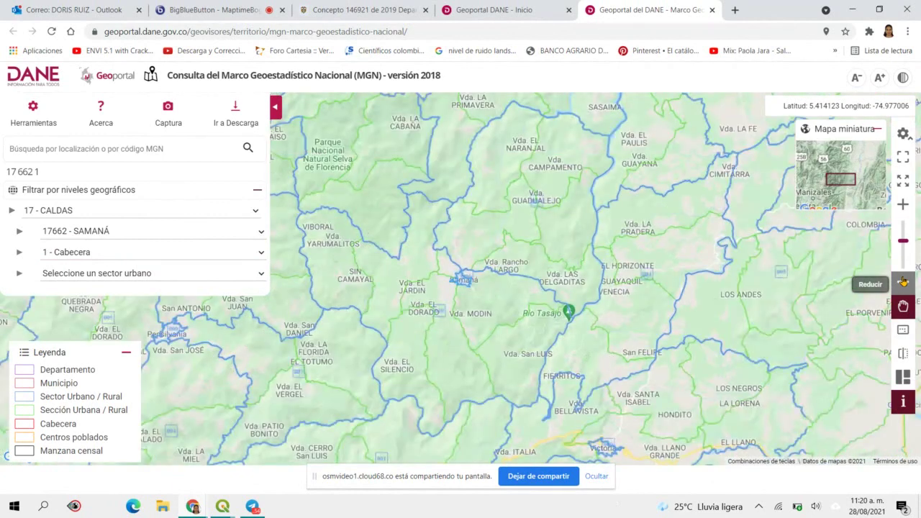
left_click(86, 253)
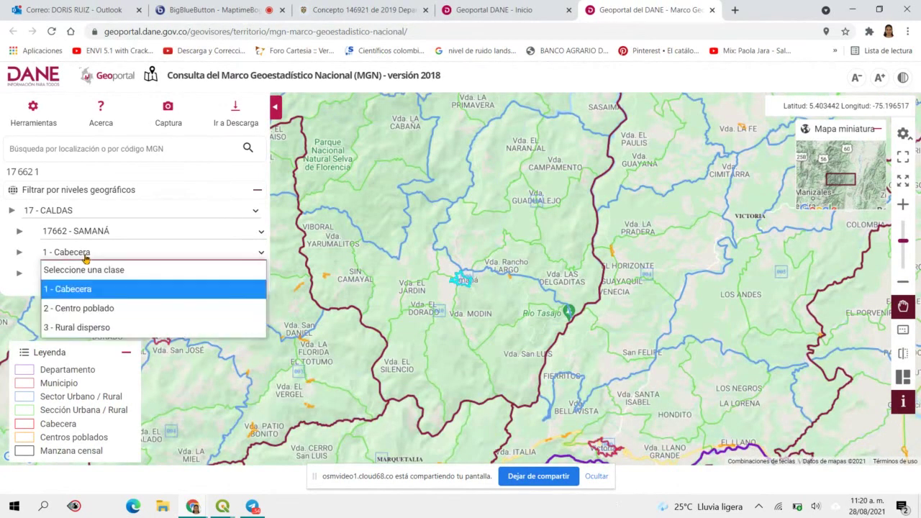
Step: Switch the class filter to 2 - Centro poblado and zoom in around Samaná, panning west
left_click(90, 308)
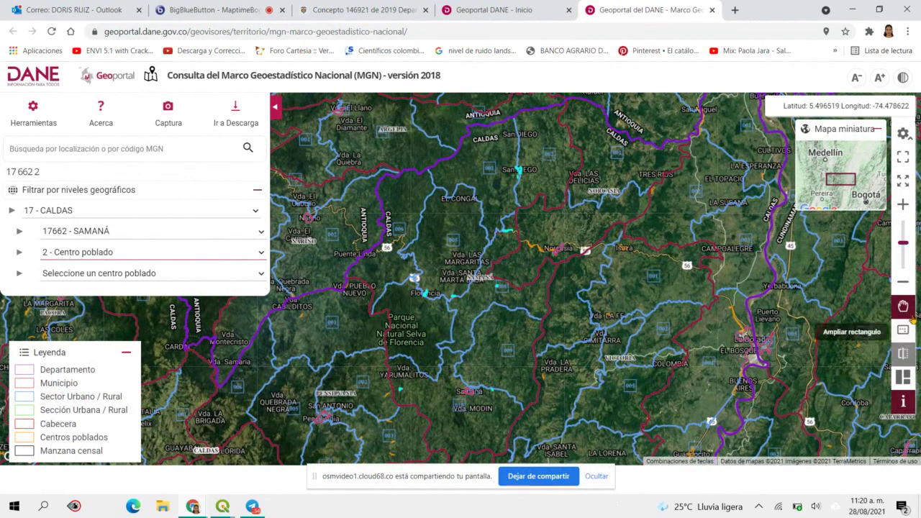
left_click(903, 282)
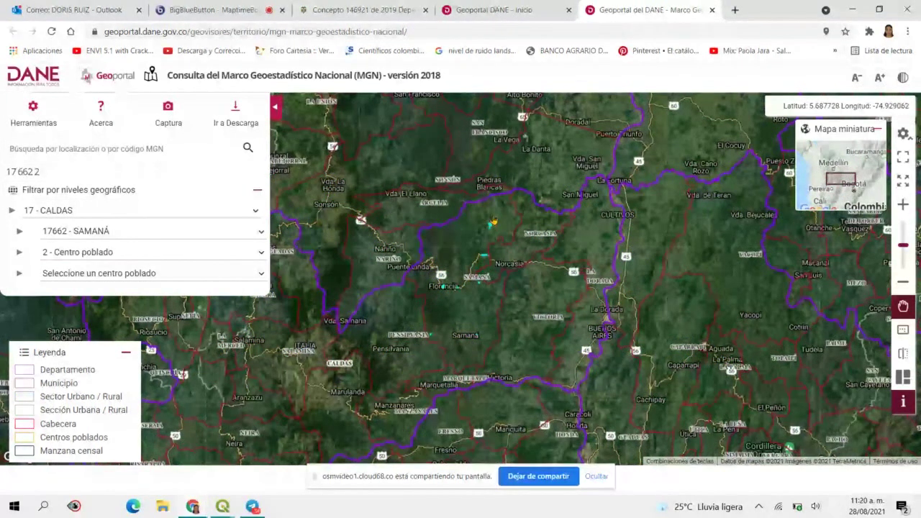
left_click(903, 207)
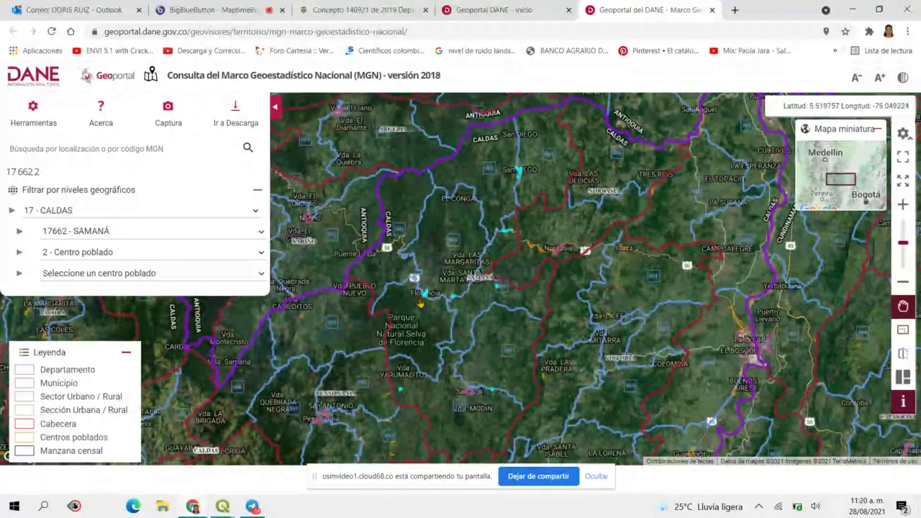
left_click(905, 206)
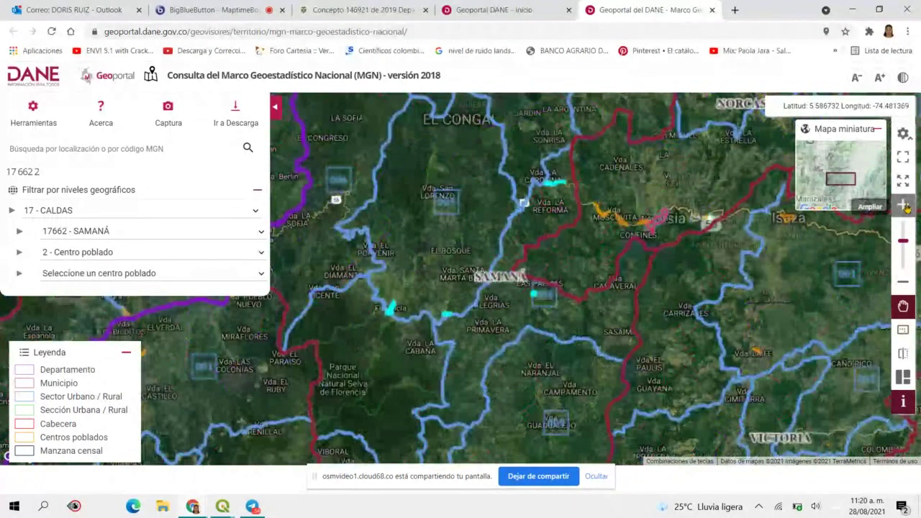
left_click(905, 207)
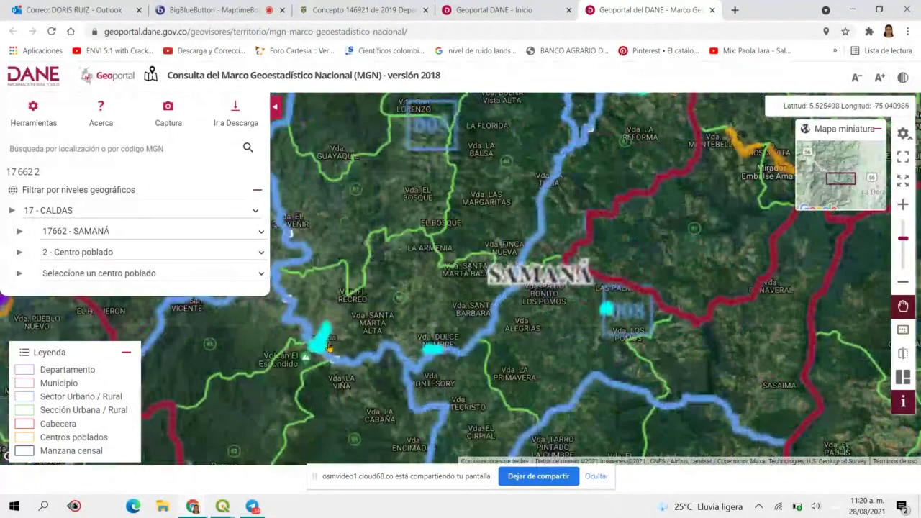
left_click_drag(328, 348, 567, 315)
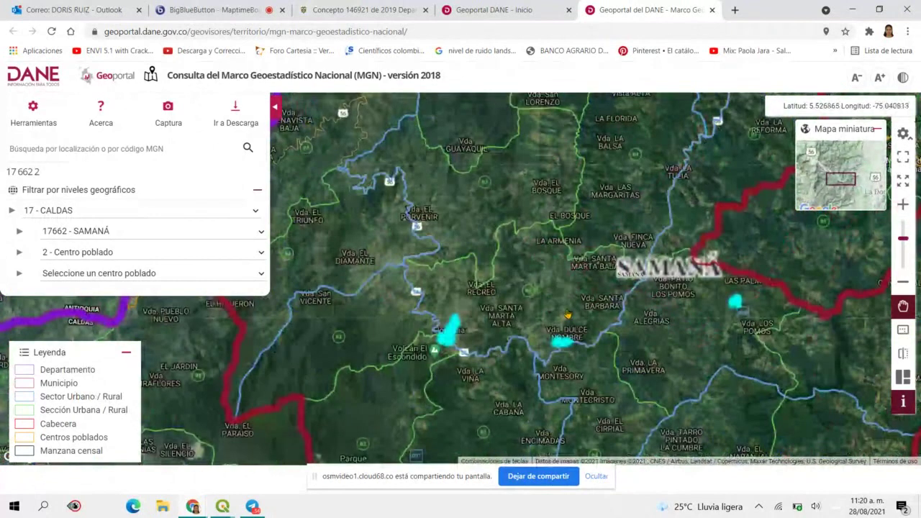
Step: Zoom in and center the map on the Florencia centro poblado's outline
key("plus")
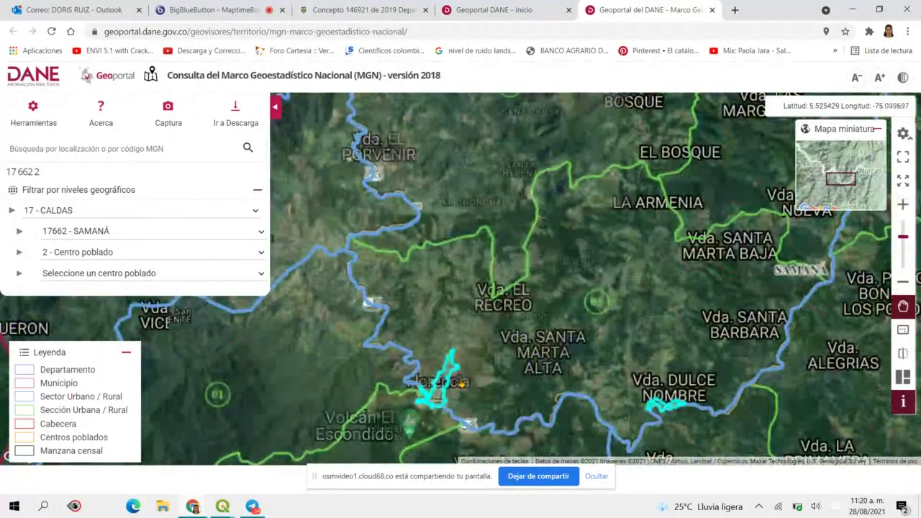
scroll(462, 383, "down", 1)
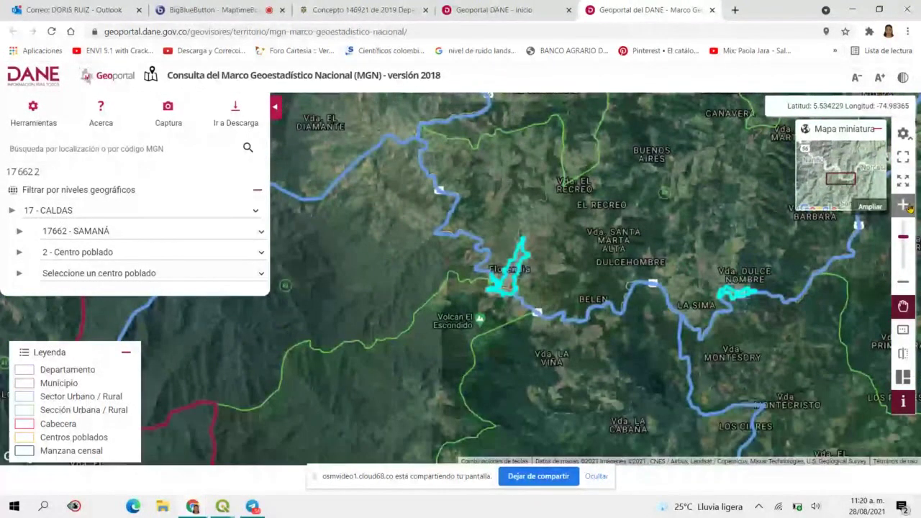
left_click(903, 205)
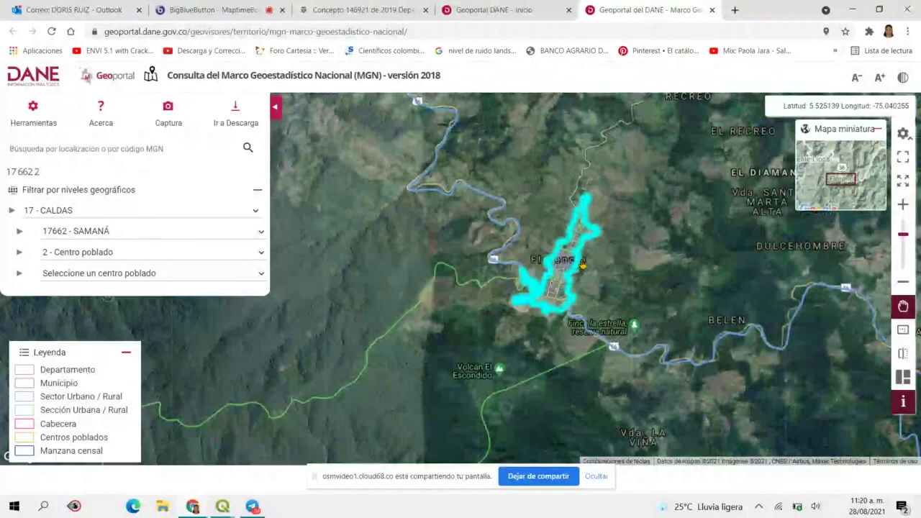
left_click(903, 205)
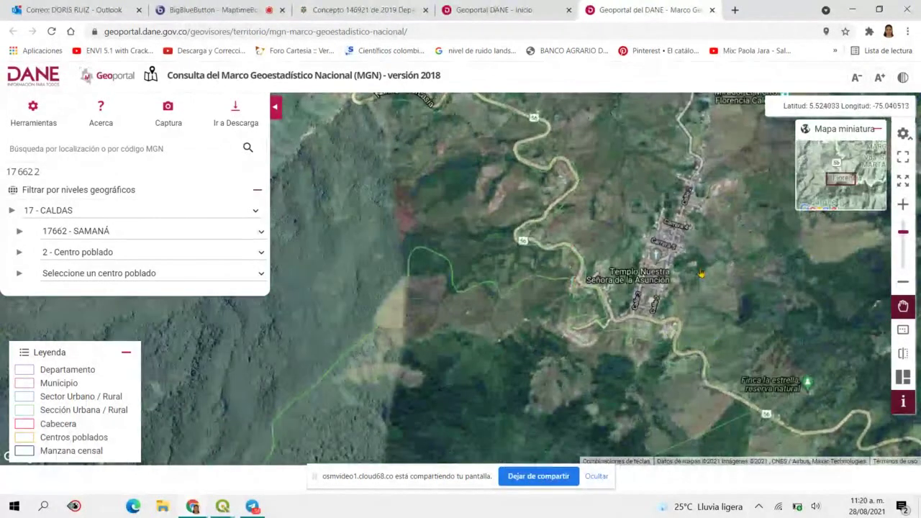
left_click_drag(702, 273, 523, 359)
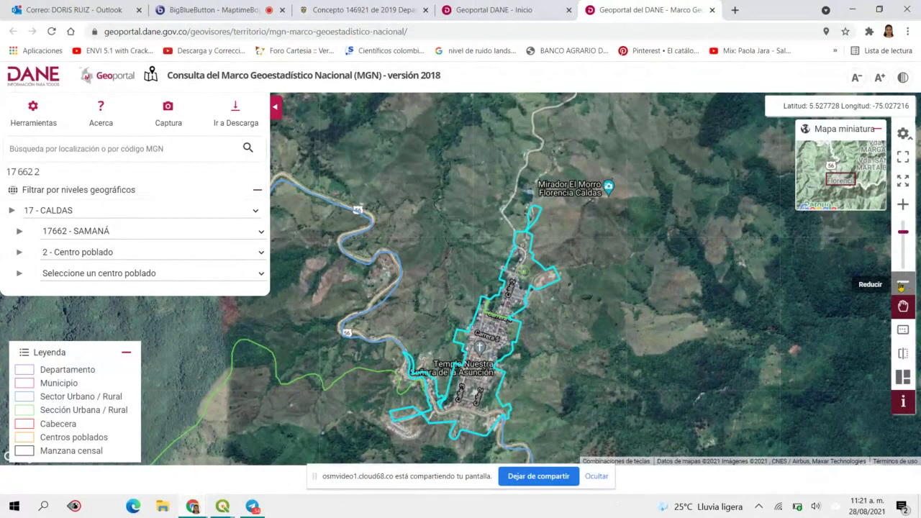
Step: Zoom out three levels to see Florencia among El Recreo, El Diamante and Dulcehombre, then zoom back in
left_click(896, 288)
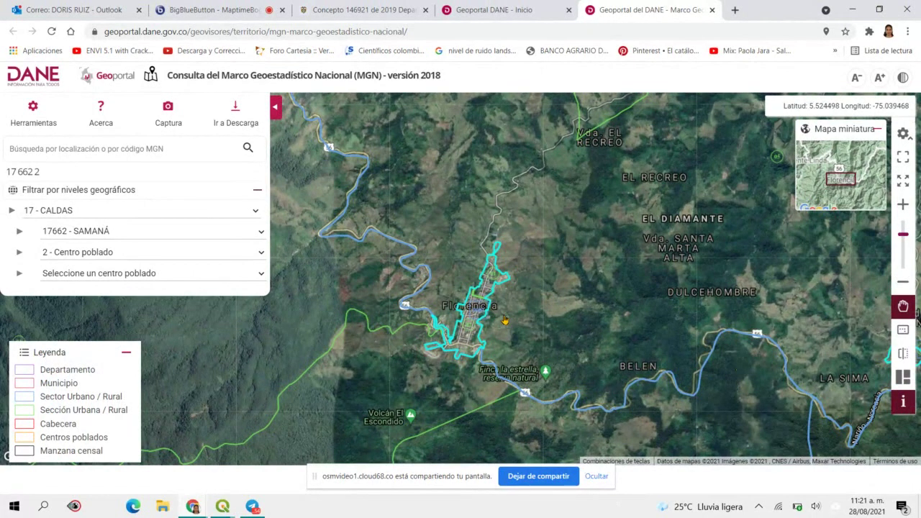
left_click(904, 285)
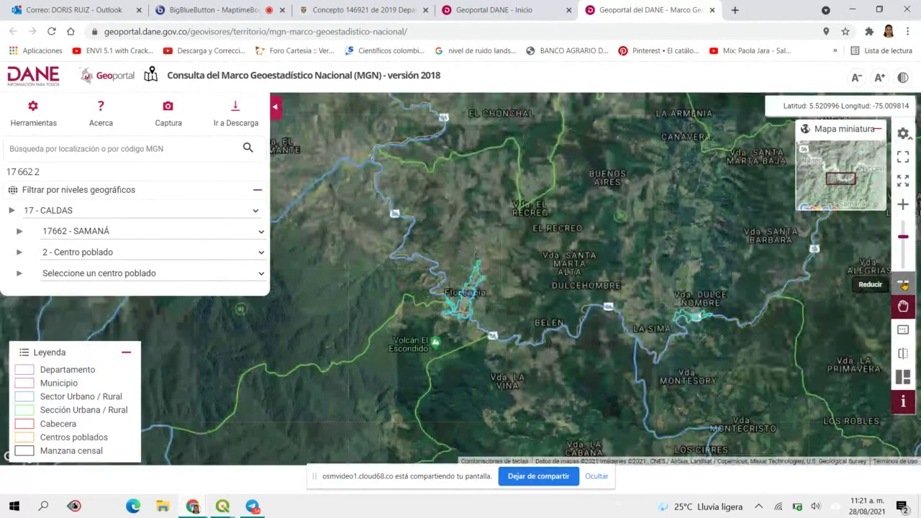
left_click(904, 285)
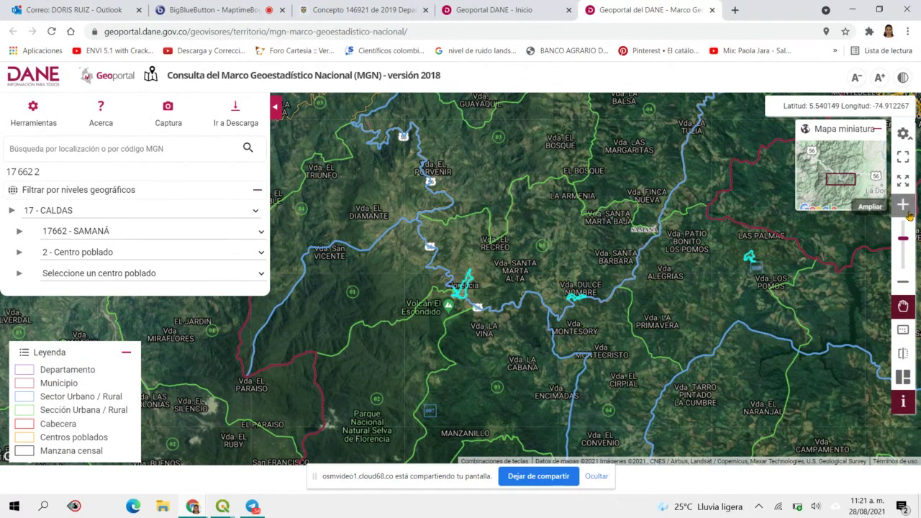
scroll(464, 302, "up", 2)
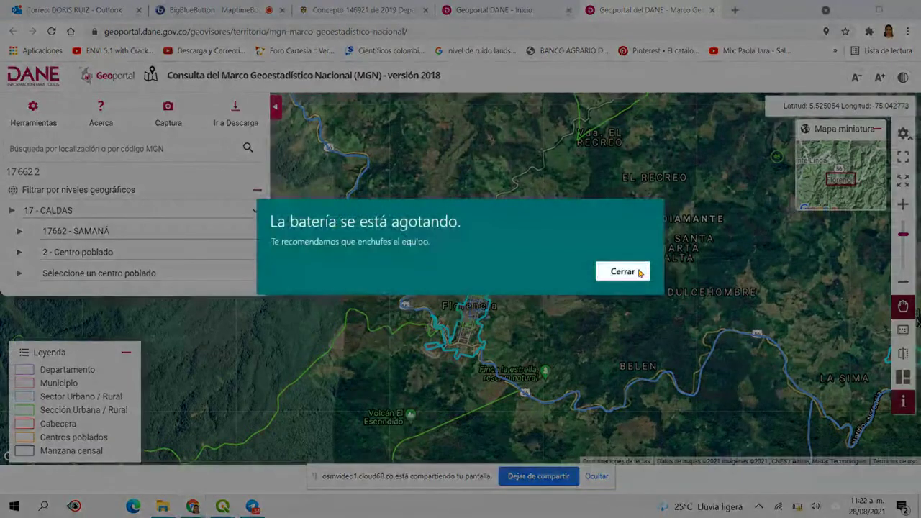
left_click(623, 272)
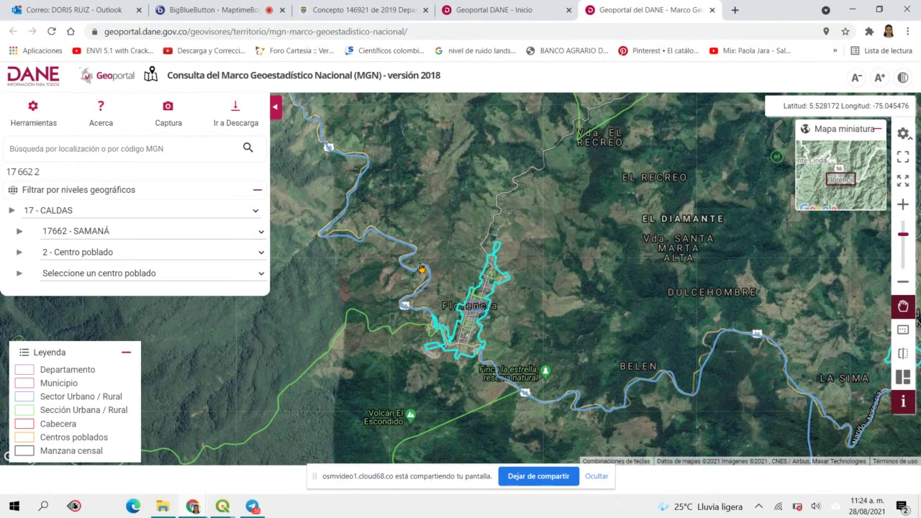
Step: Open the area class dropdown, leaving 2 - Centro poblado selected
left_click(71, 251)
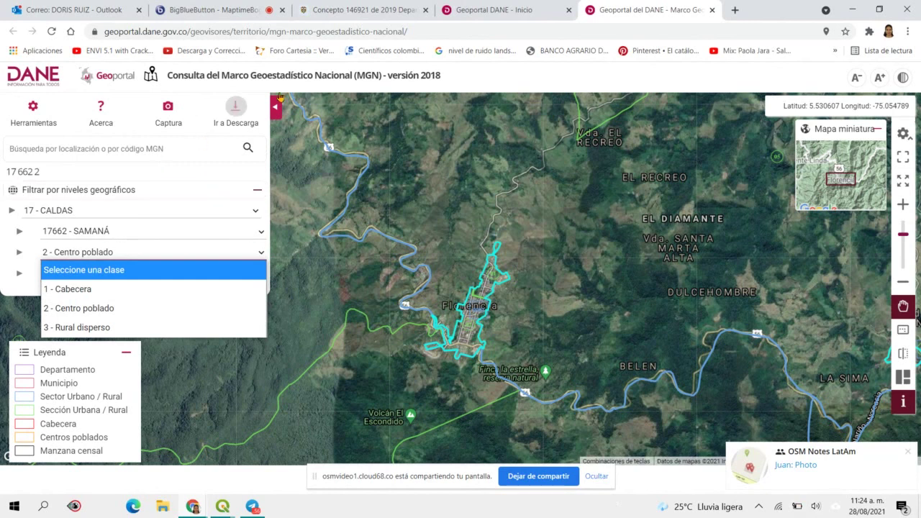
Step: Open a new browser tab, check the BigBlueButton meeting's public chat, and switch to Telegram
left_click(735, 10)
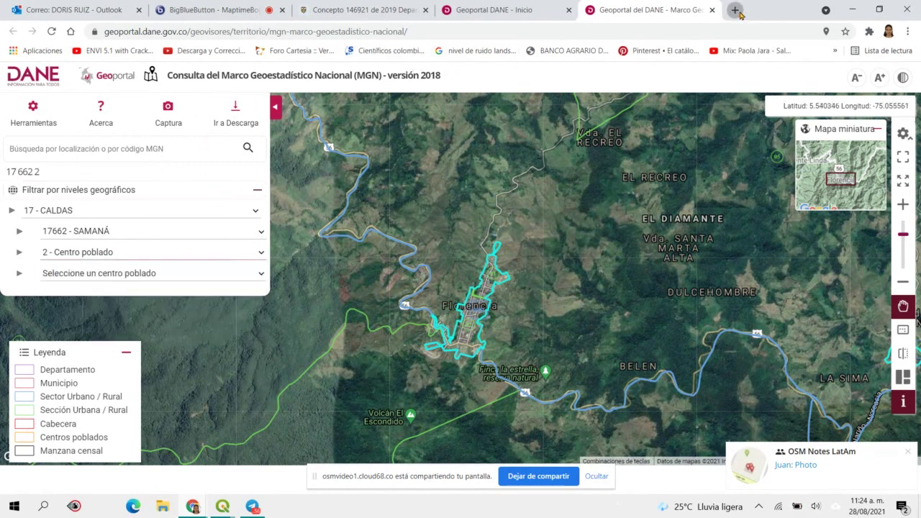
left_click(165, 13)
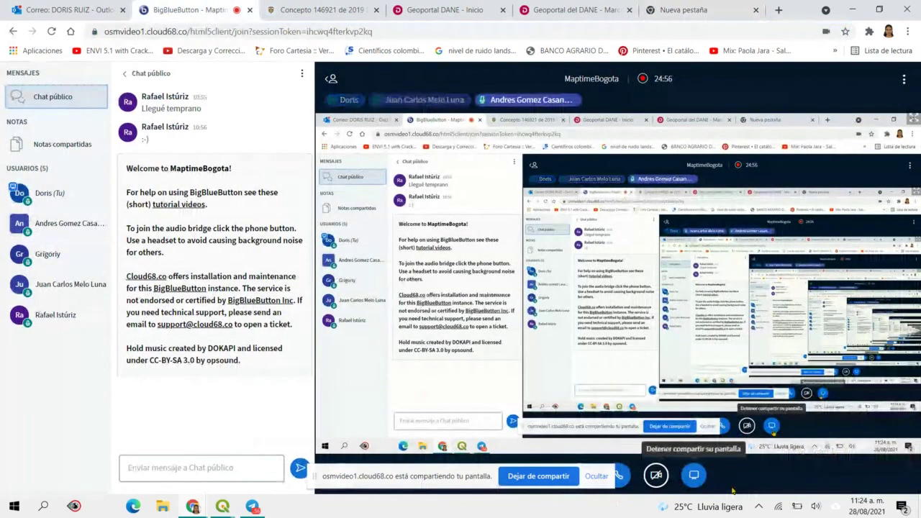
left_click(596, 476)
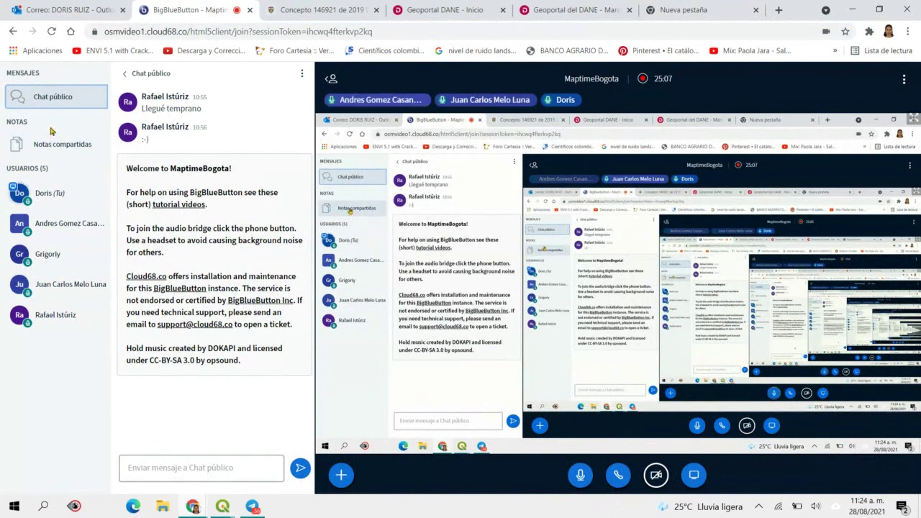
left_click(50, 101)
left_click(50, 104)
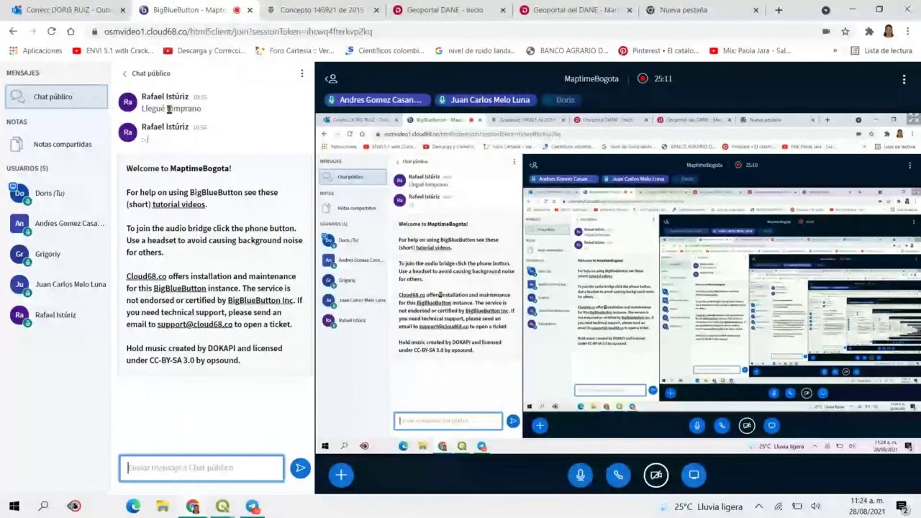
key("alt+Tab")
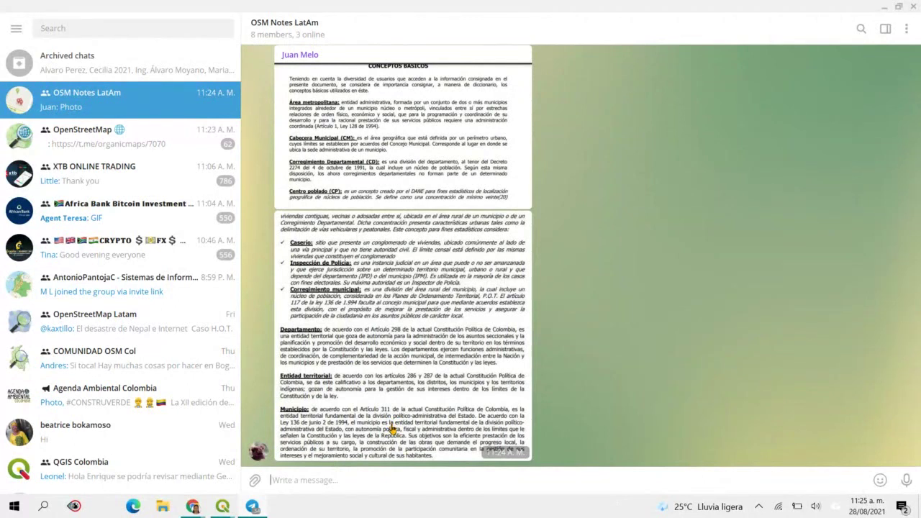
Step: View the Conceptos Básicos glossary photo full size, close it, and minimize Telegram
left_click(434, 178)
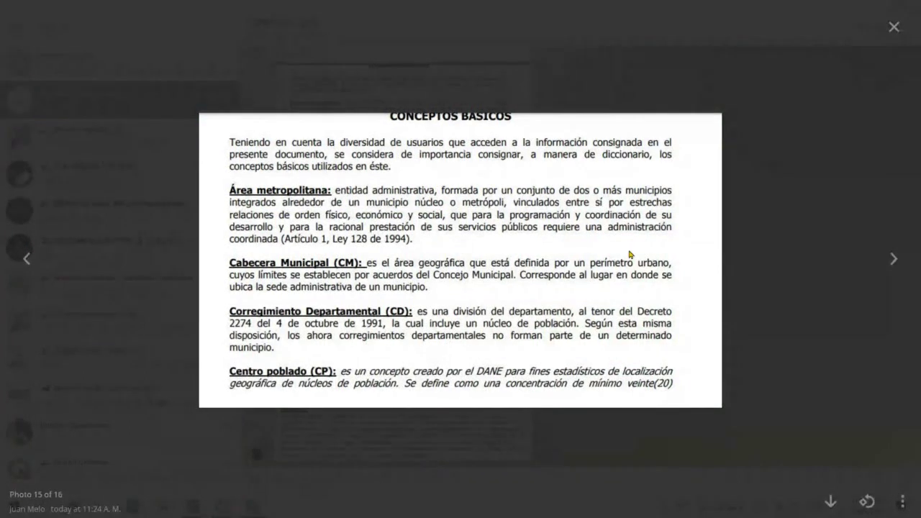
left_click(893, 27)
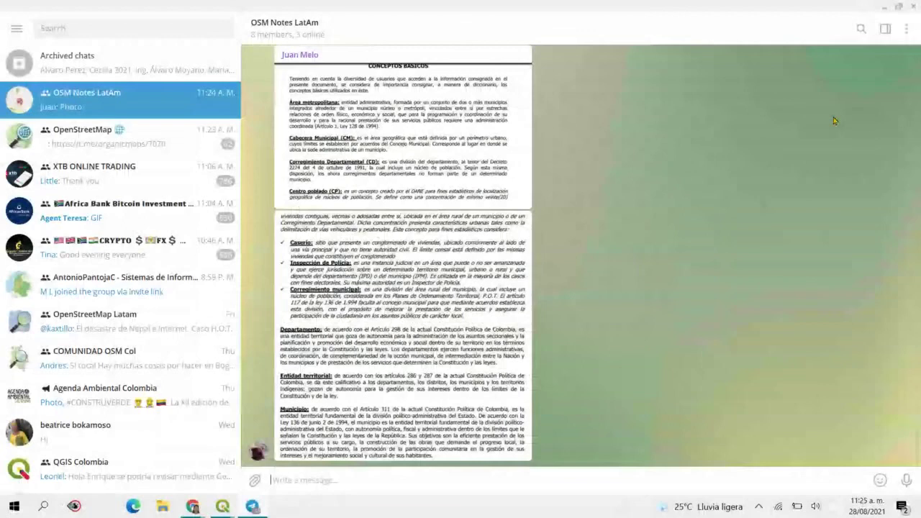
left_click(252, 506)
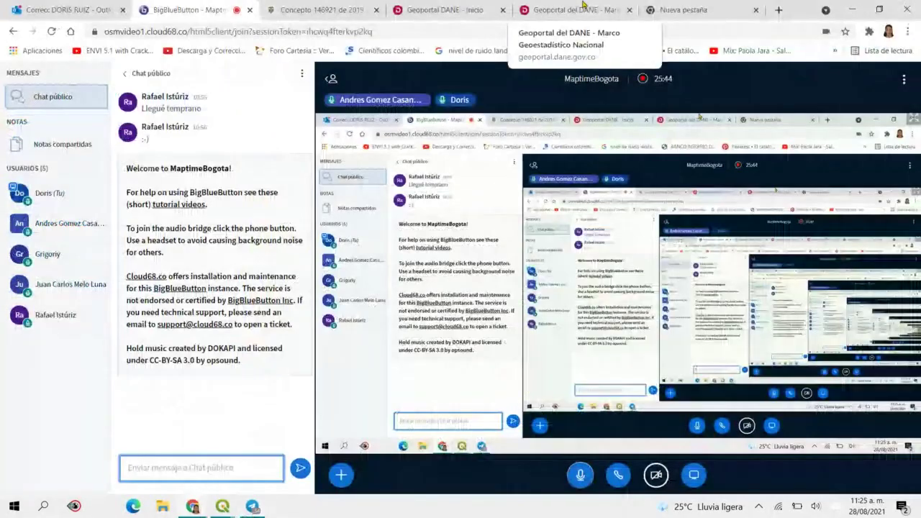
Step: Check the open tabs, then run a Google search for 'divipola dane' in a new tab
left_click(583, 7)
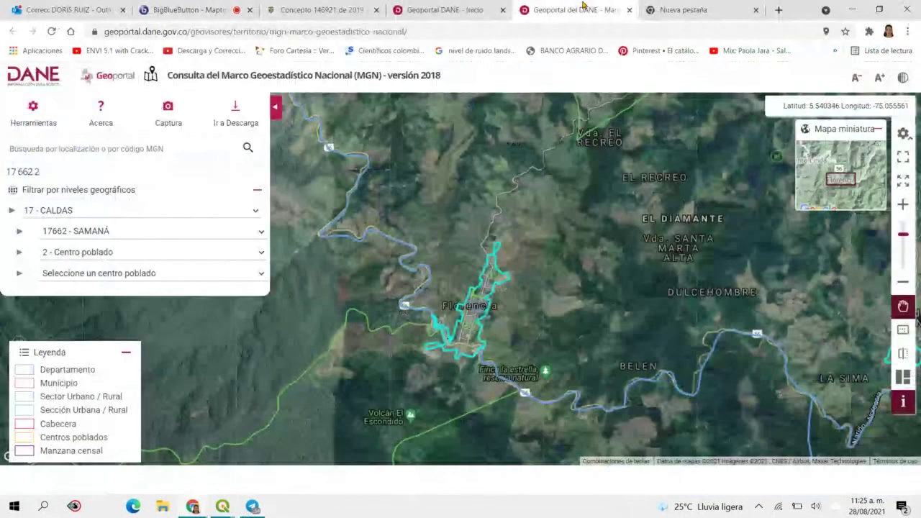
left_click(709, 10)
left_click(567, 15)
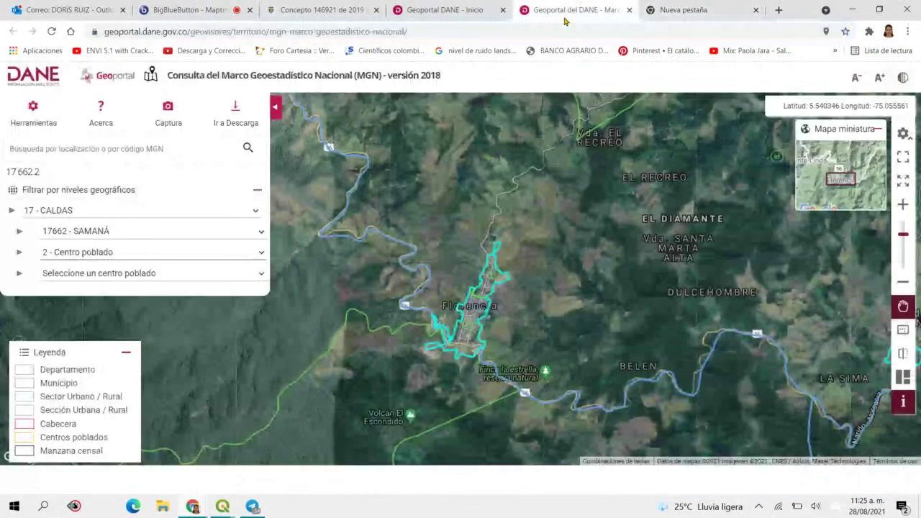
left_click(691, 12)
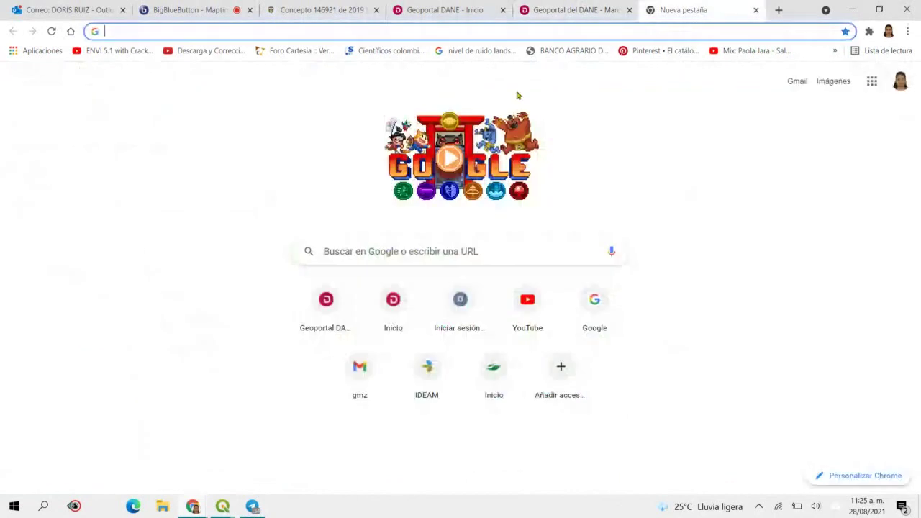
left_click(416, 249)
type("divi")
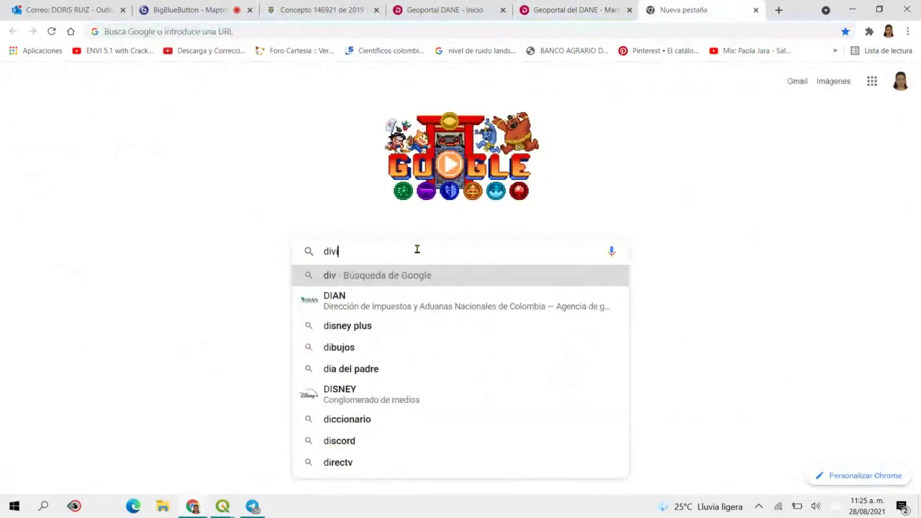
type("pola")
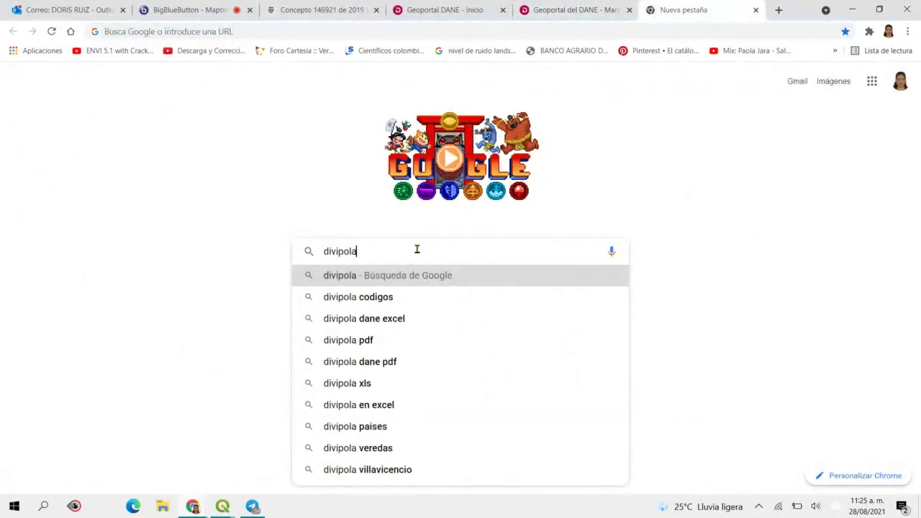
type(" dane")
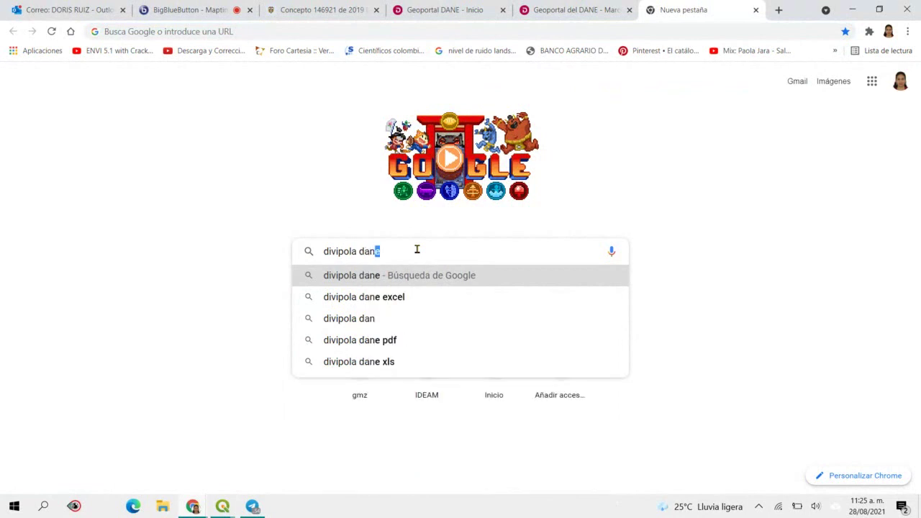
key("Return")
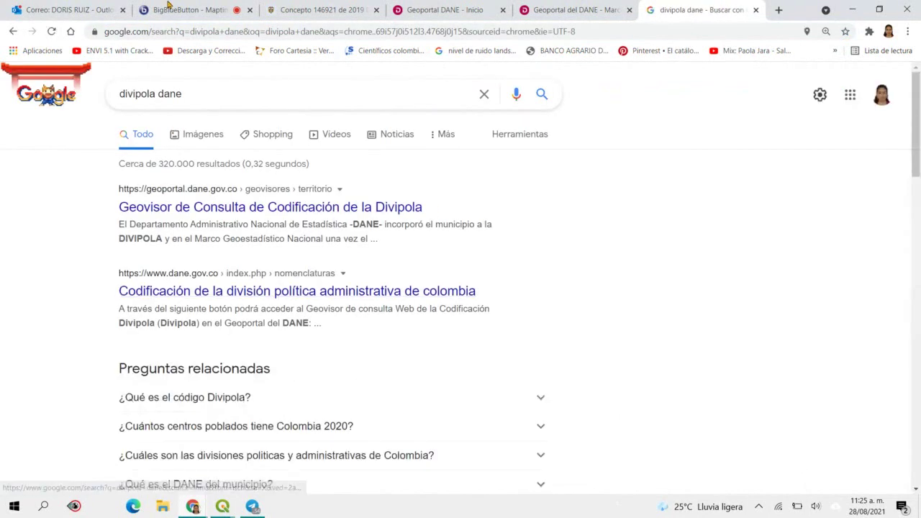
Step: Open the DANE Divipola geovisor result, then zoom and pan the Colombia map to centre on Casanare
left_click(246, 210)
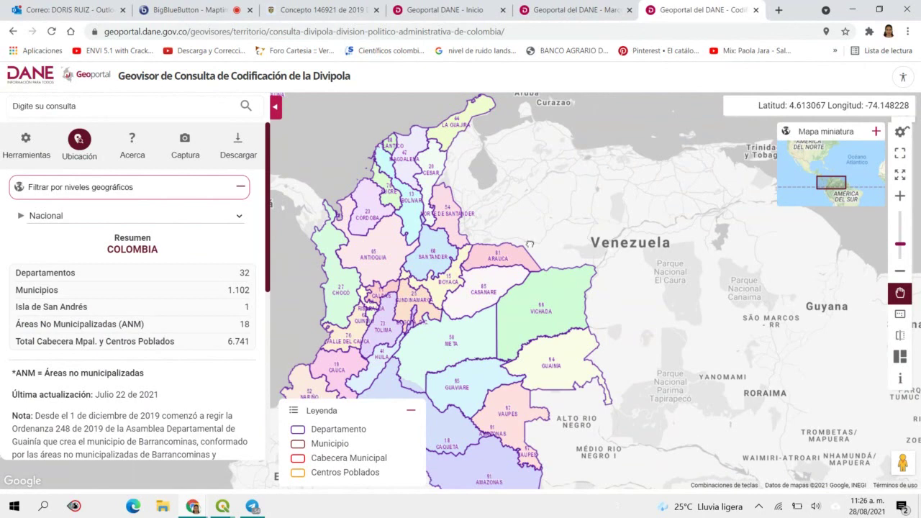
scroll(454, 295, "up", 1)
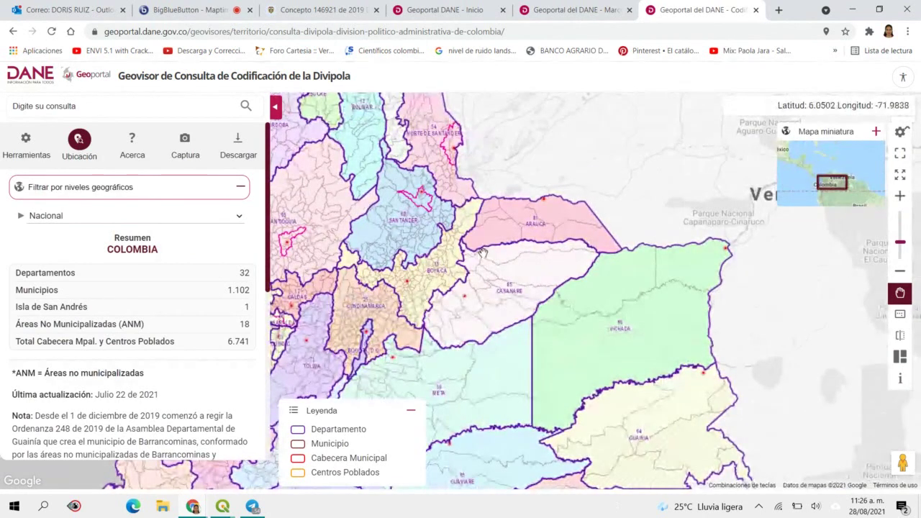
left_click_drag(484, 252, 585, 224)
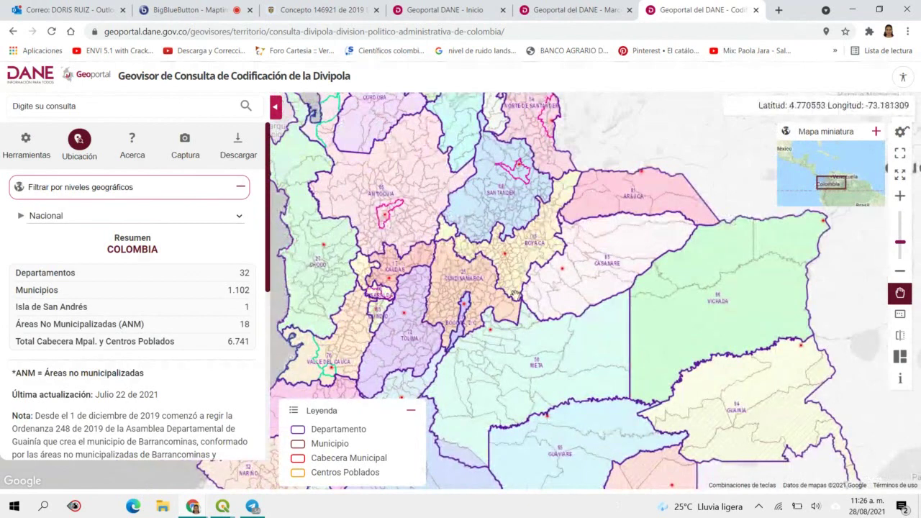
left_click(900, 197)
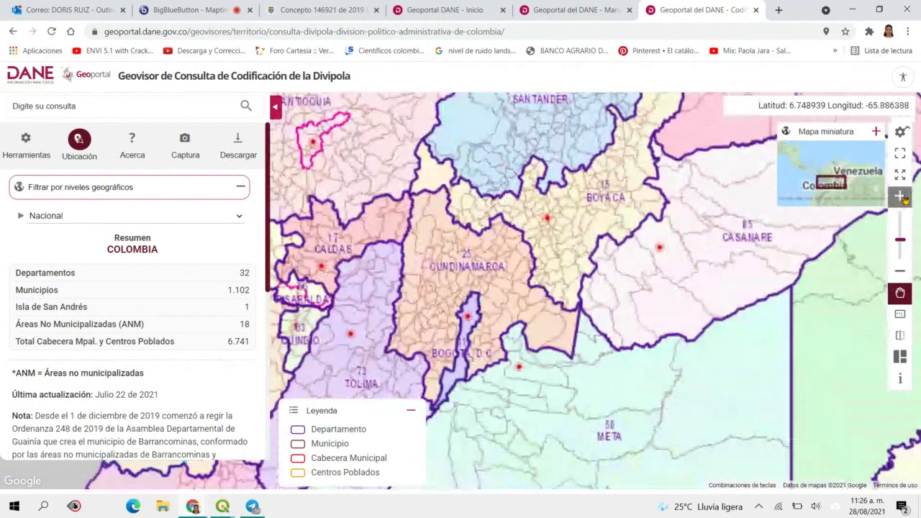
left_click_drag(705, 278, 561, 280)
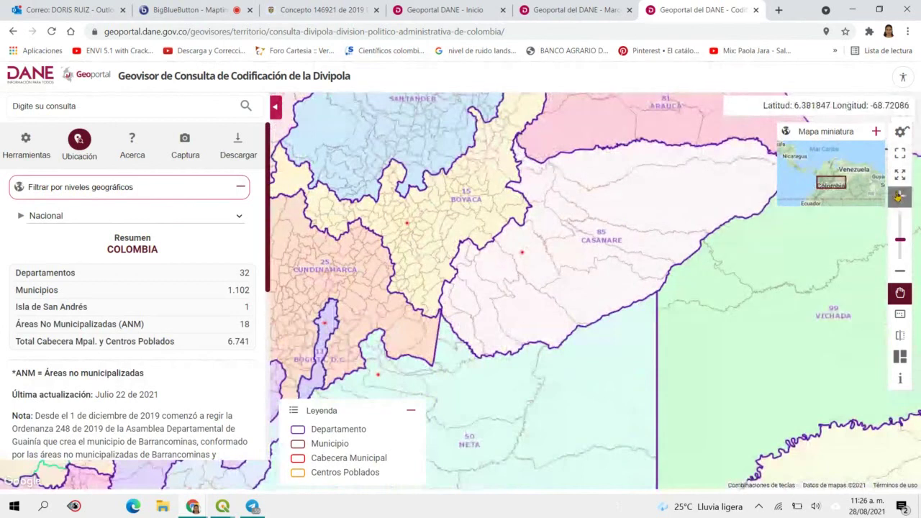
left_click_drag(648, 233, 597, 223)
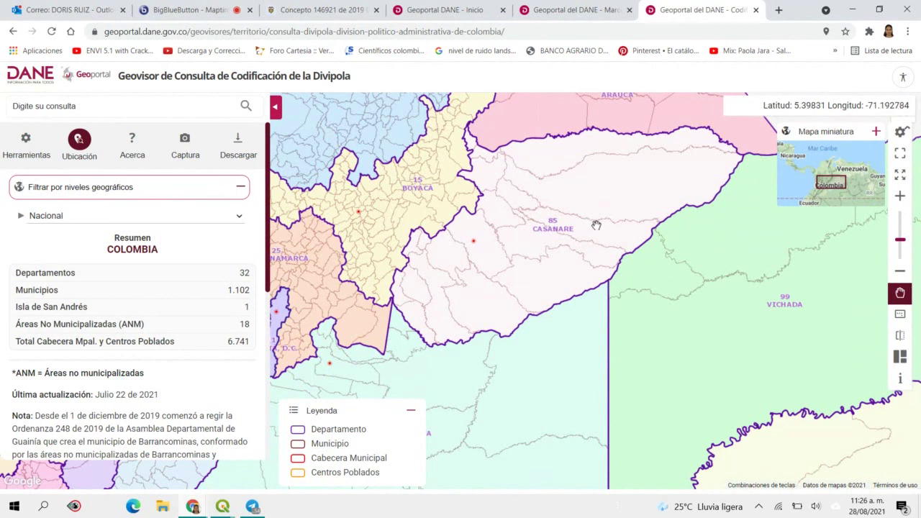
left_click(215, 12)
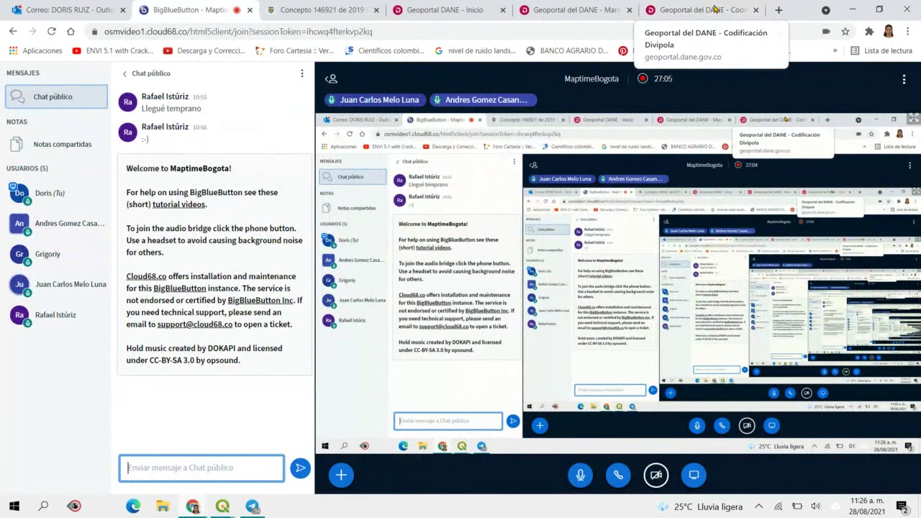
left_click(714, 8)
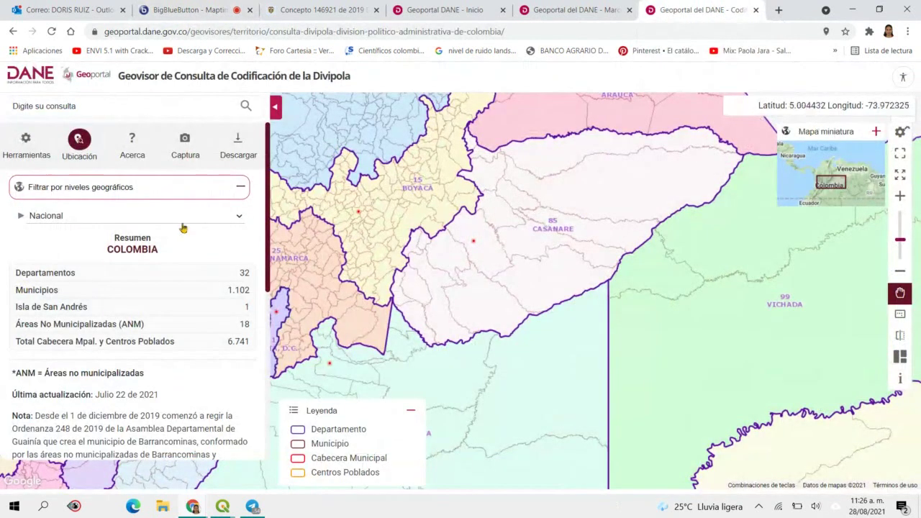
left_click(150, 215)
left_click(149, 191)
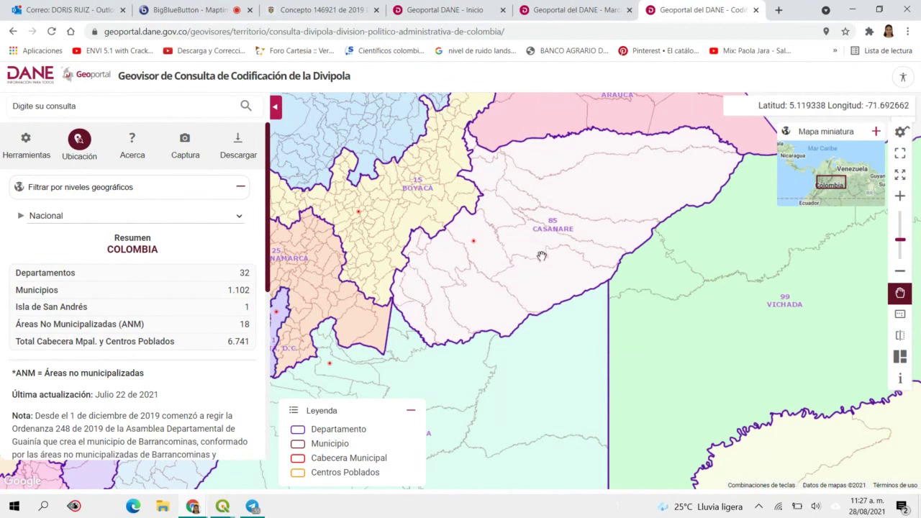
left_click_drag(602, 210, 612, 234)
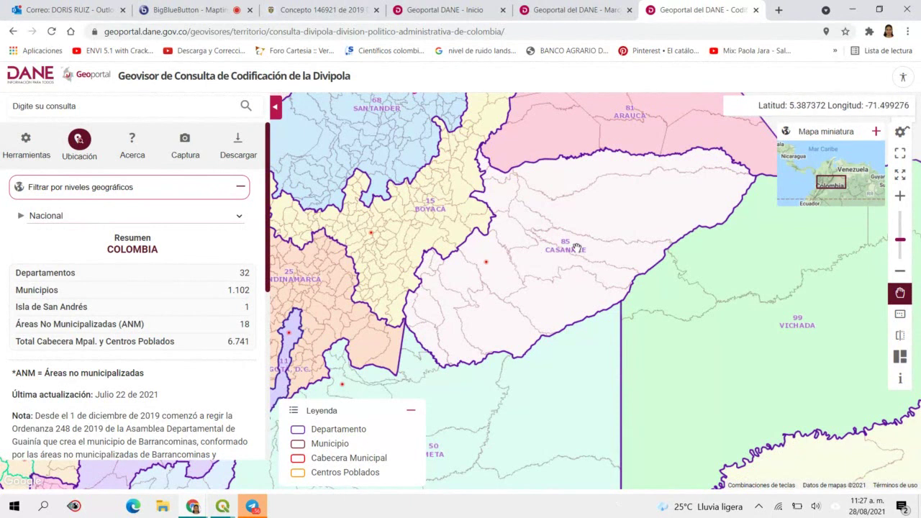
Step: Filter the viewer to Departamento level and choose 85 - CASANARE
left_click(94, 216)
left_click(98, 254)
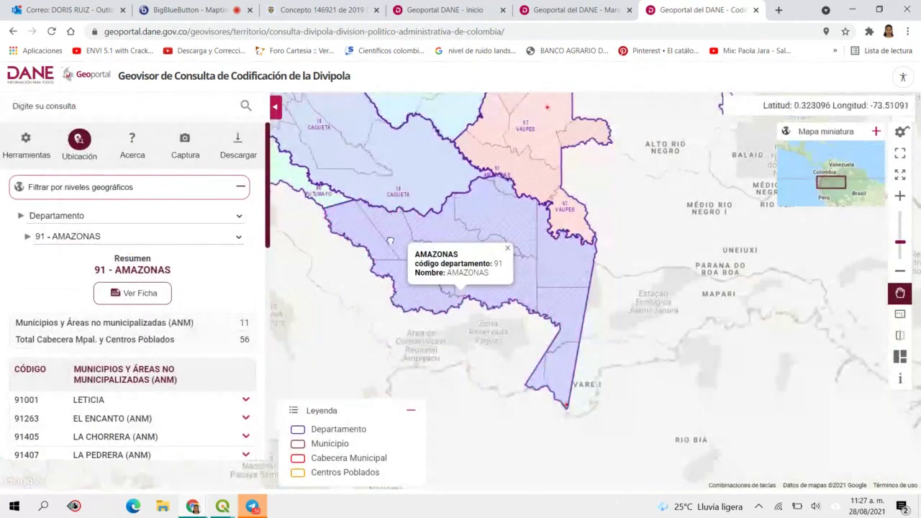
left_click(215, 237)
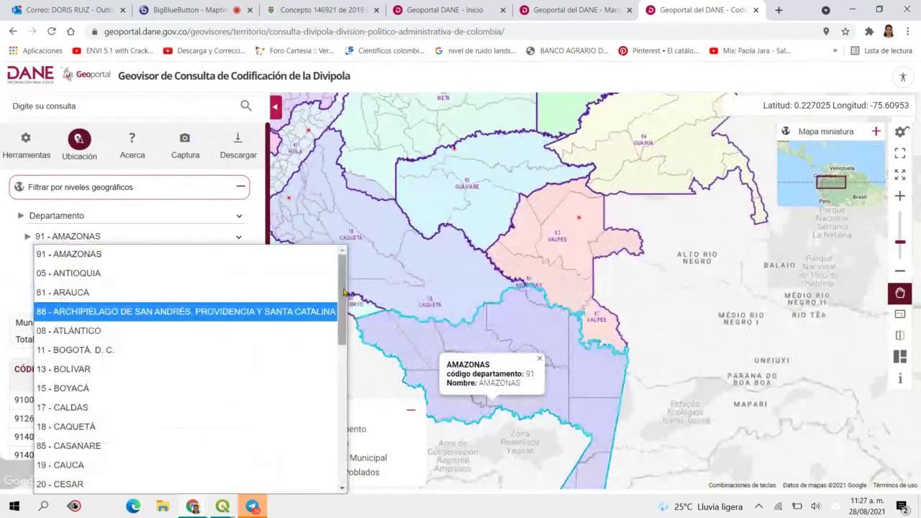
scroll(316, 331, "down", 3)
left_click(113, 317)
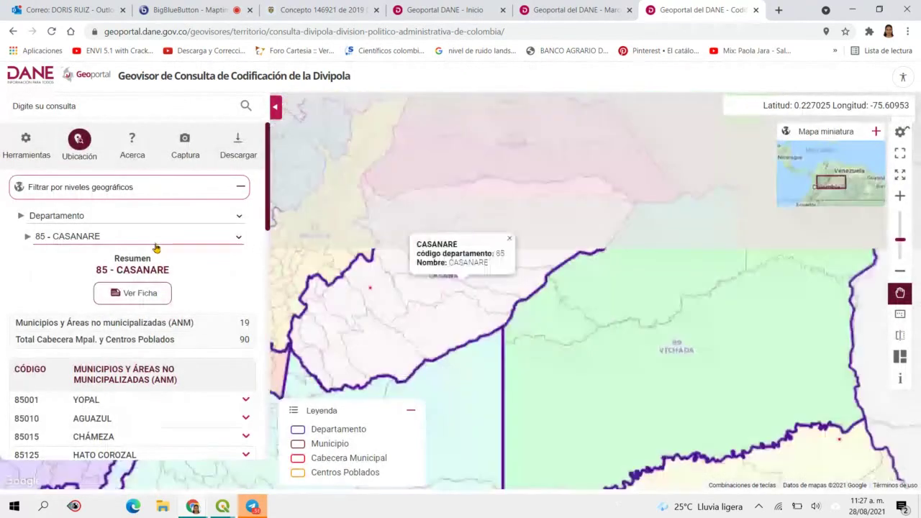
Step: Expand YOPAL in the municipality list to show its 10 centros poblados
scroll(264, 280, "down", 3)
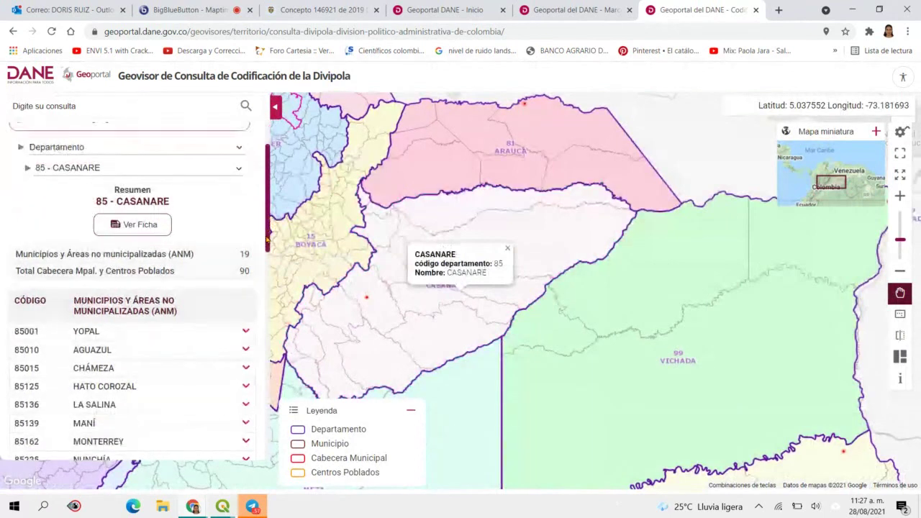
left_click_drag(264, 279, 264, 305)
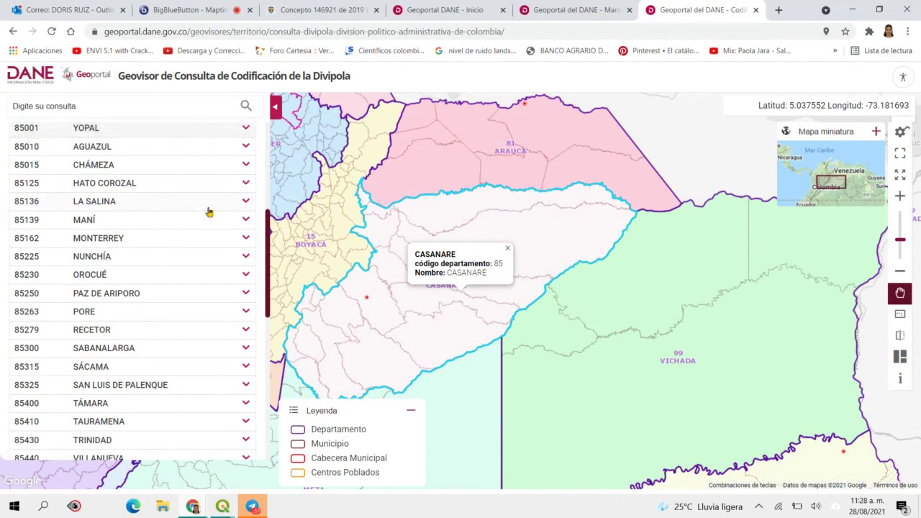
left_click(245, 134)
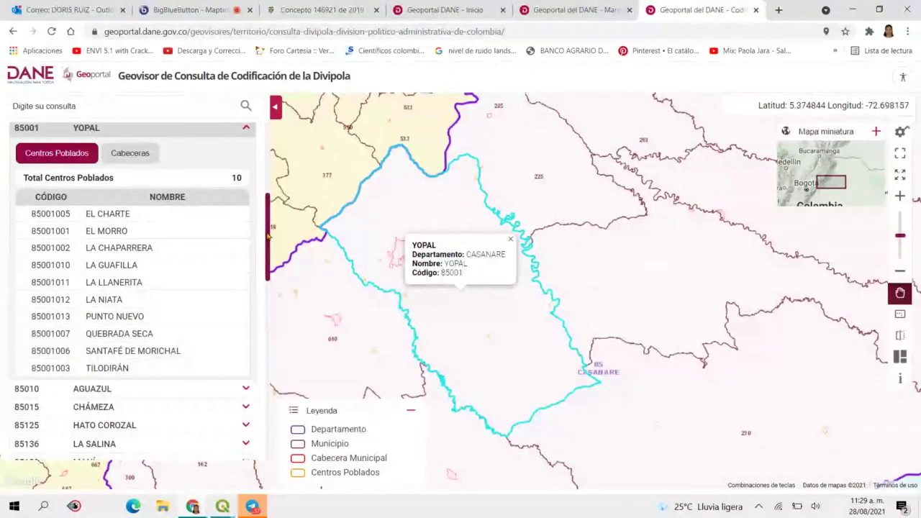
scroll(259, 158, "up", 3)
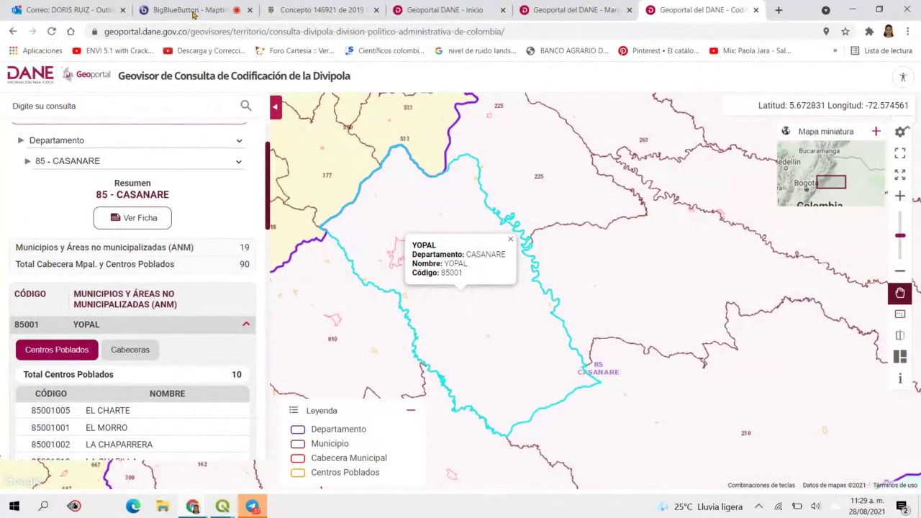
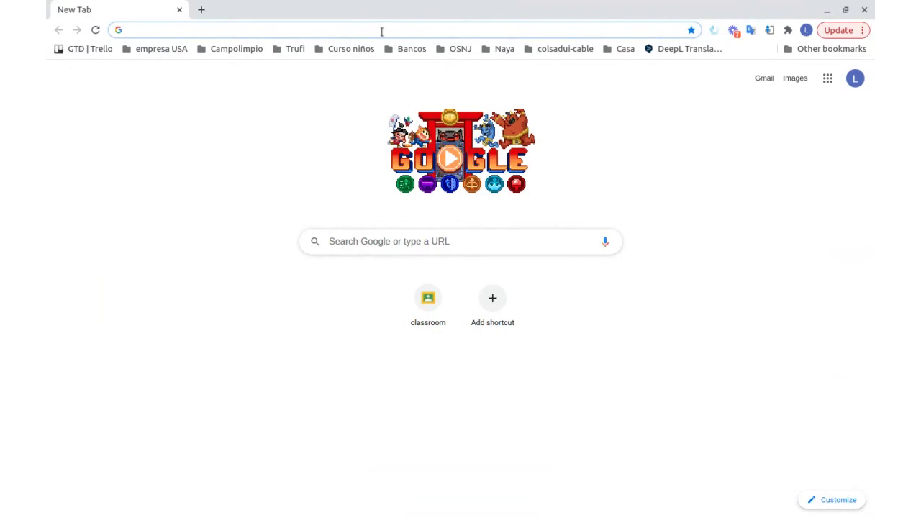
Step: Search Google for 'catastro datos abiertos' from the Chrome address bar
left_click(381, 30)
key("Escape")
type("dat")
key("BackSpace")
key("BackSpace")
key("BackSpace")
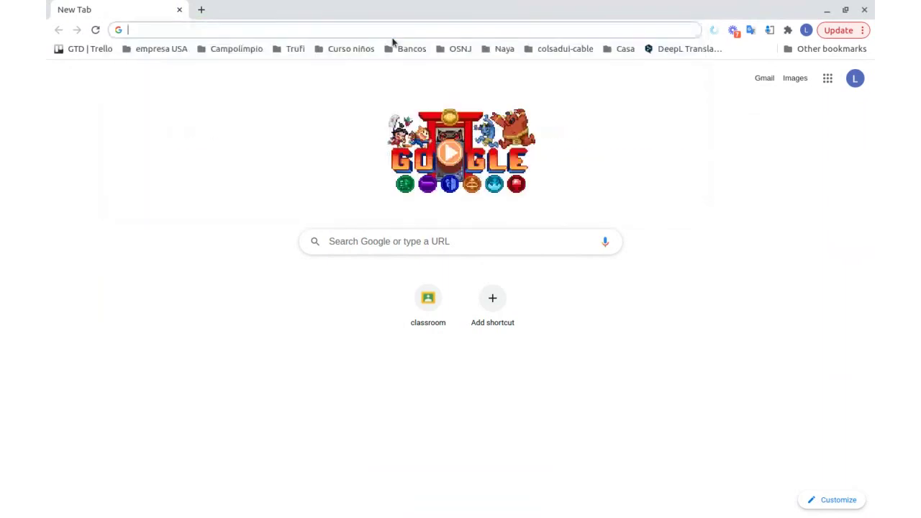
type("catas")
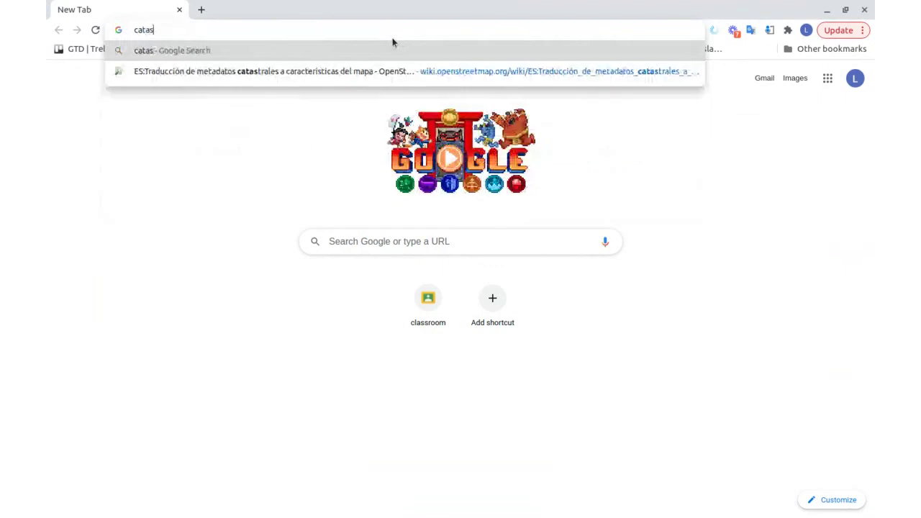
type("tro datos abiertos")
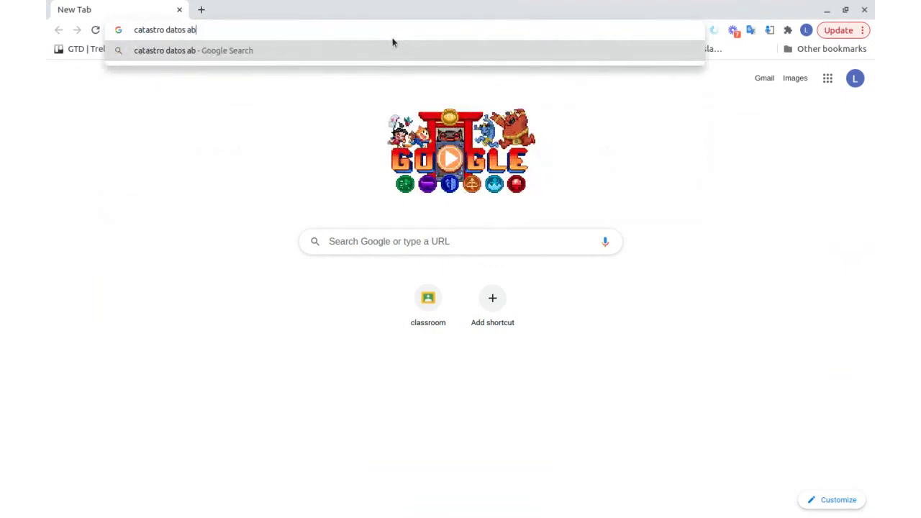
key("Return")
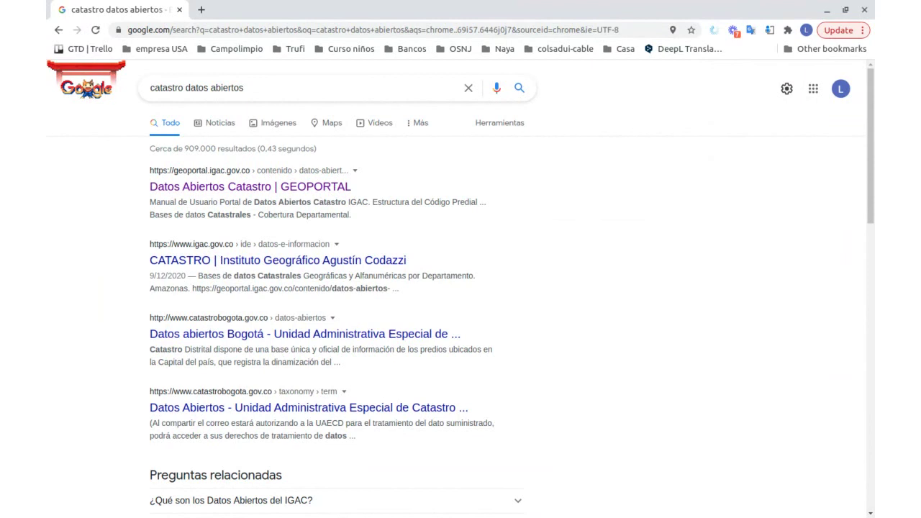
Step: Open the Datos Abiertos Catastro Geoportal result and scroll down to the individual geographic layers
left_click(266, 192)
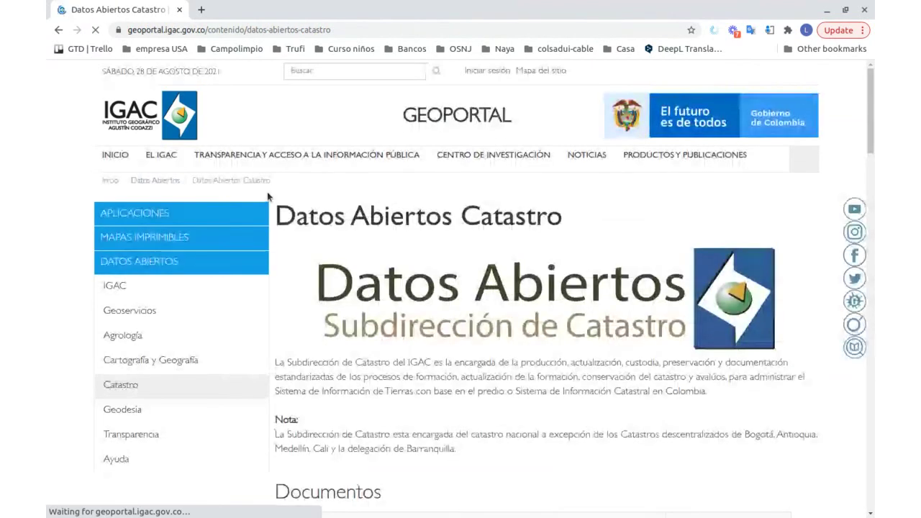
scroll(414, 389, "down", 2)
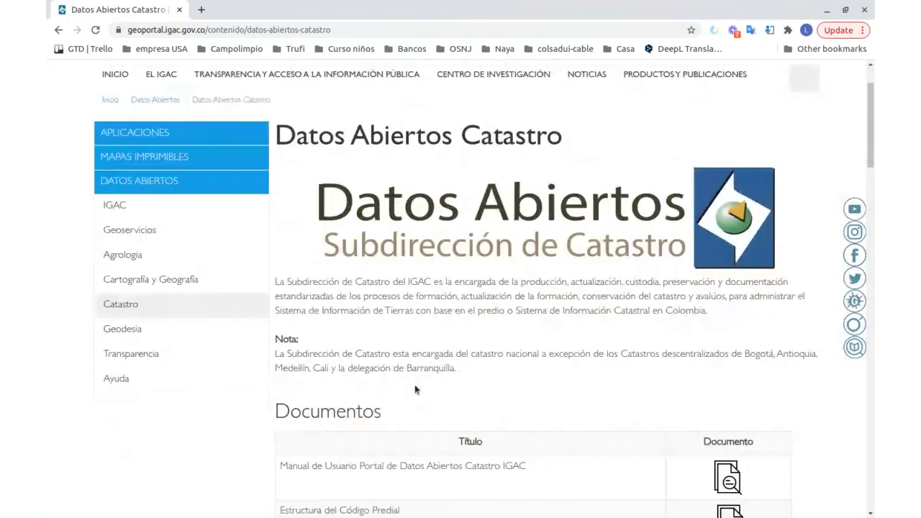
scroll(520, 345, "down", 1)
scroll(613, 305, "down", 6)
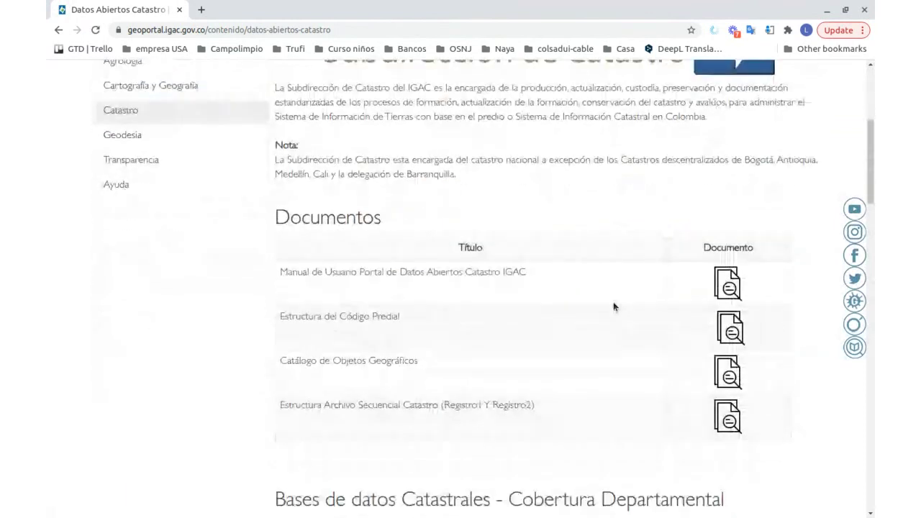
scroll(442, 367, "down", 4)
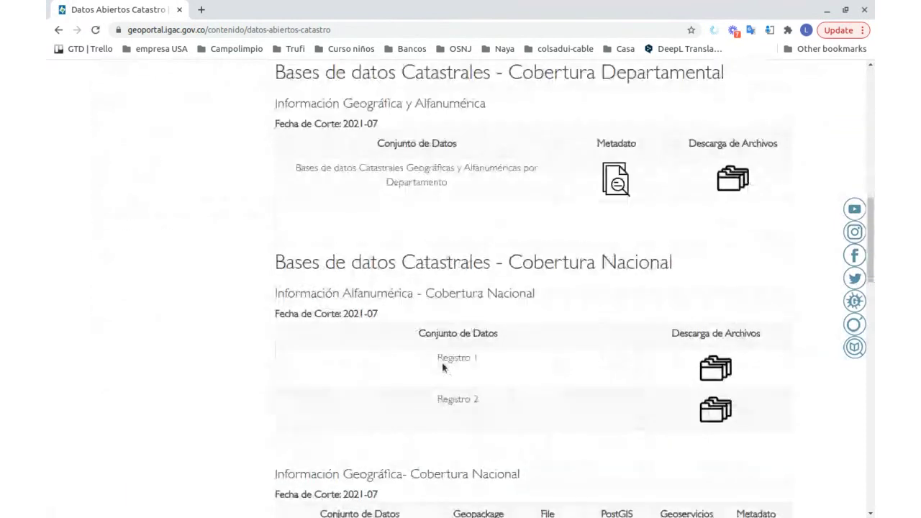
scroll(442, 366, "down", 3)
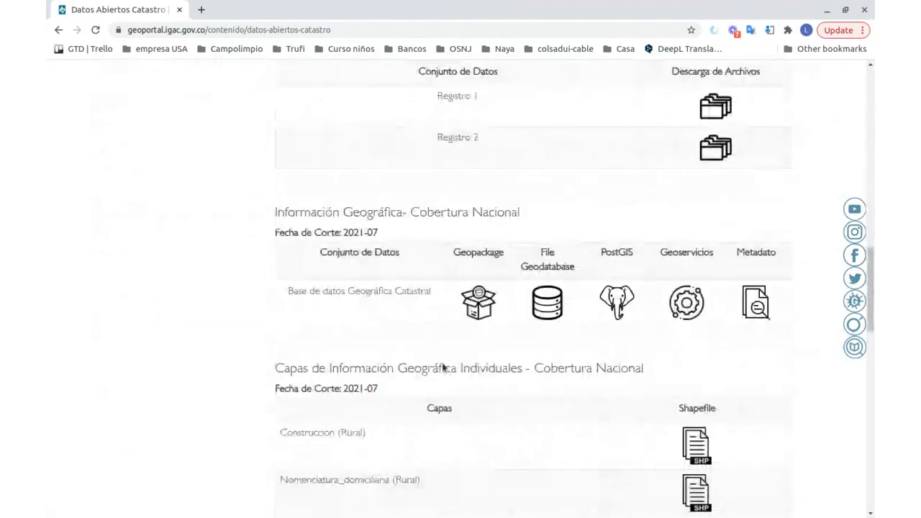
scroll(442, 367, "down", 2)
scroll(312, 359, "down", 2)
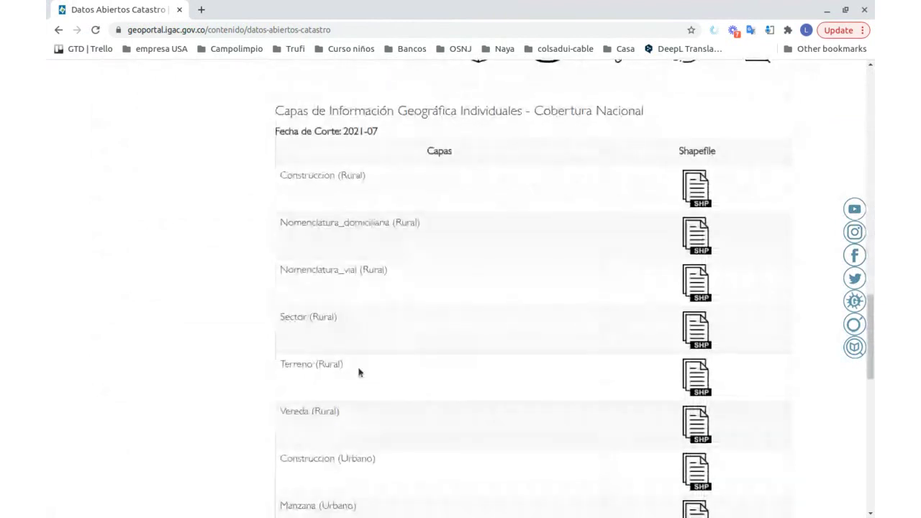
scroll(359, 372, "down", 2)
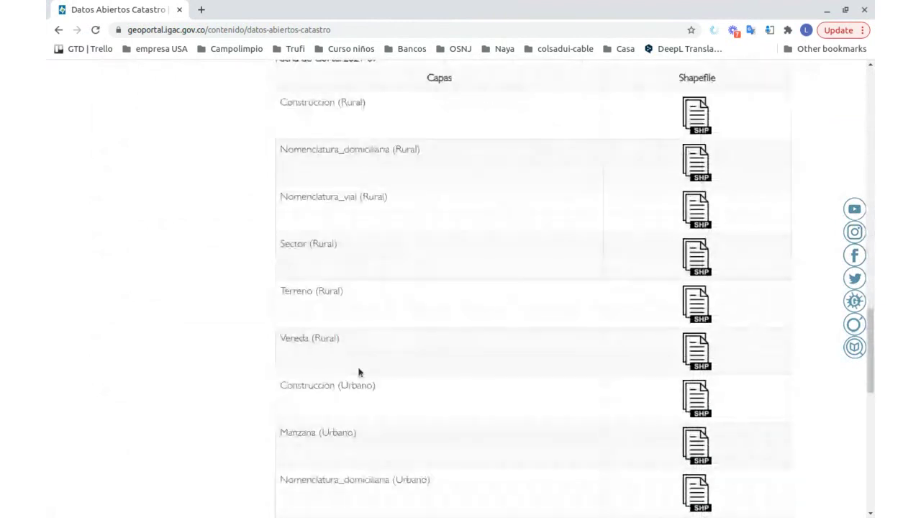
Step: Download the Construccion (Urbano) layer as a shapefile (U_CONSTRUCCION.shp.zip)
left_click(291, 29)
right_click(292, 31)
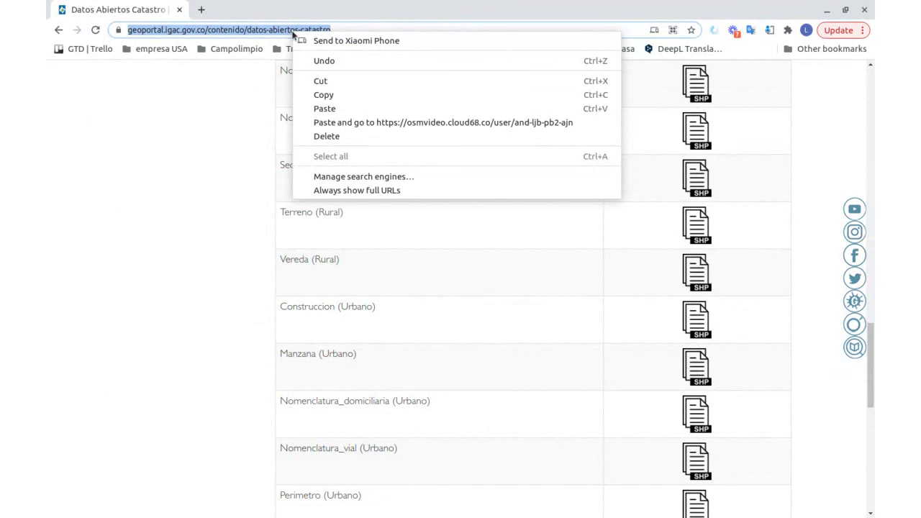
left_click(209, 416)
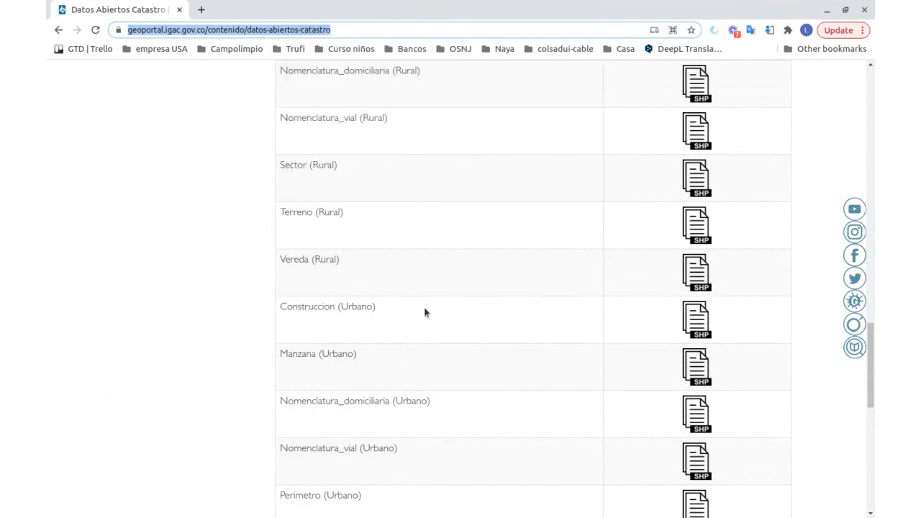
left_click(694, 321)
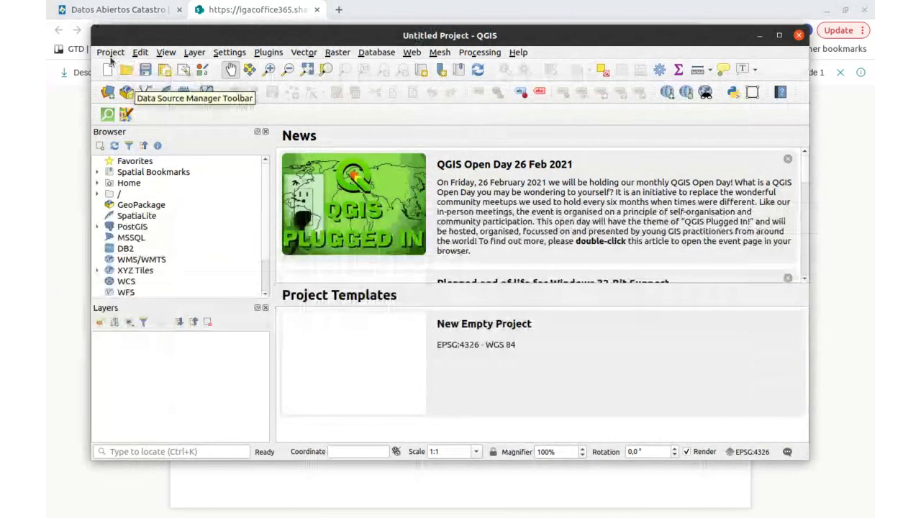
Step: Browse the Project and Vector menus, maximizing and then restoring the QGIS window
left_click(110, 54)
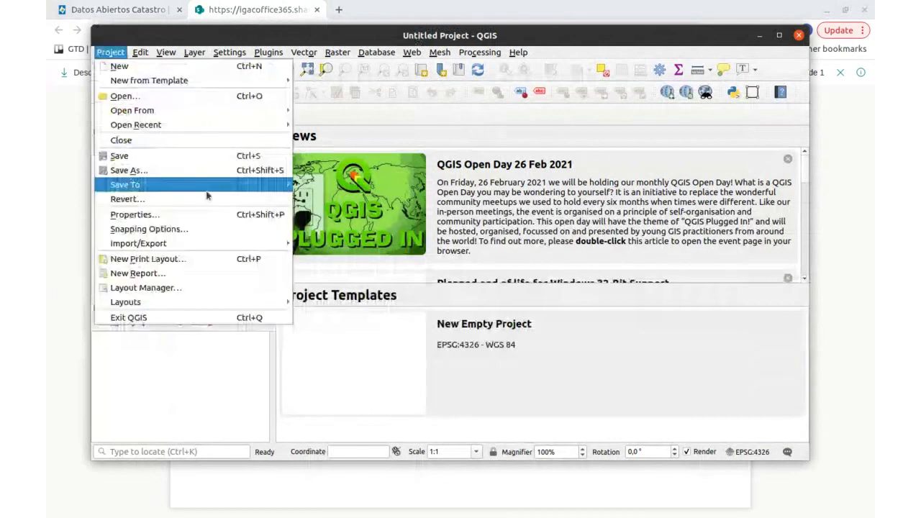
left_click(239, 41)
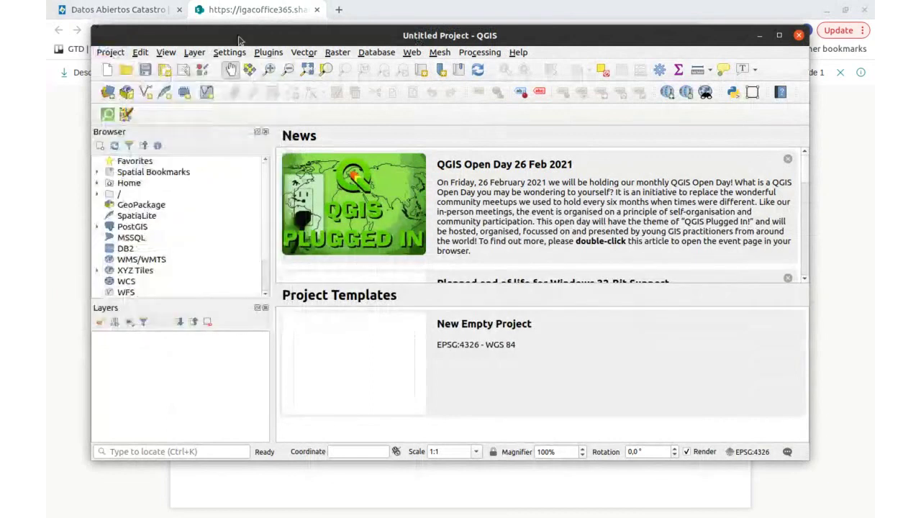
double_click(240, 40)
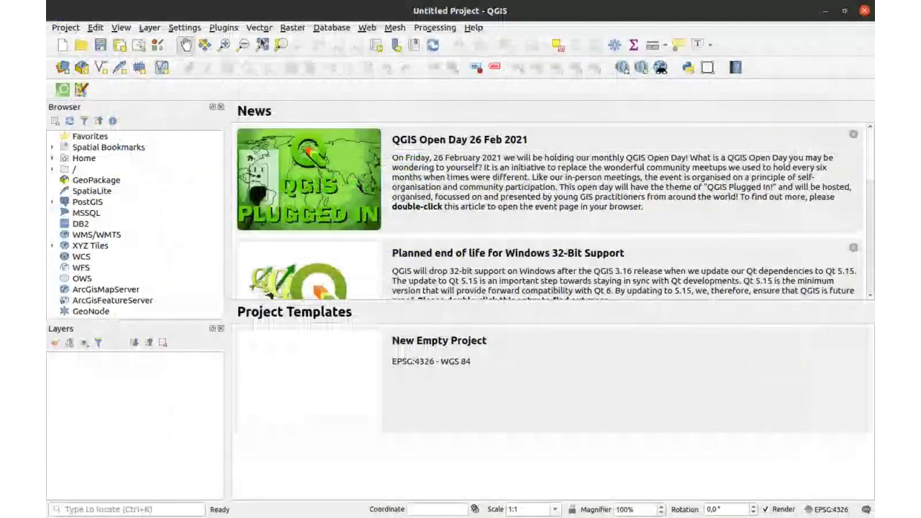
double_click(514, 11)
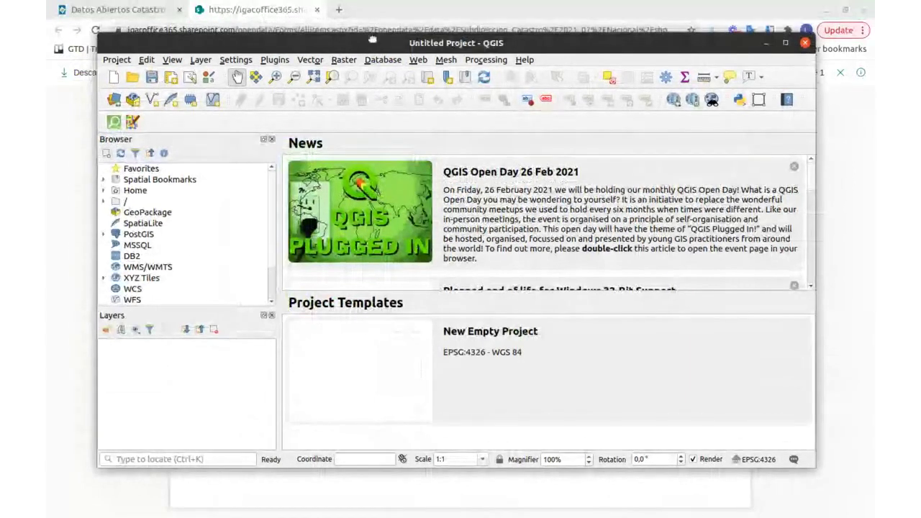
left_click(316, 59)
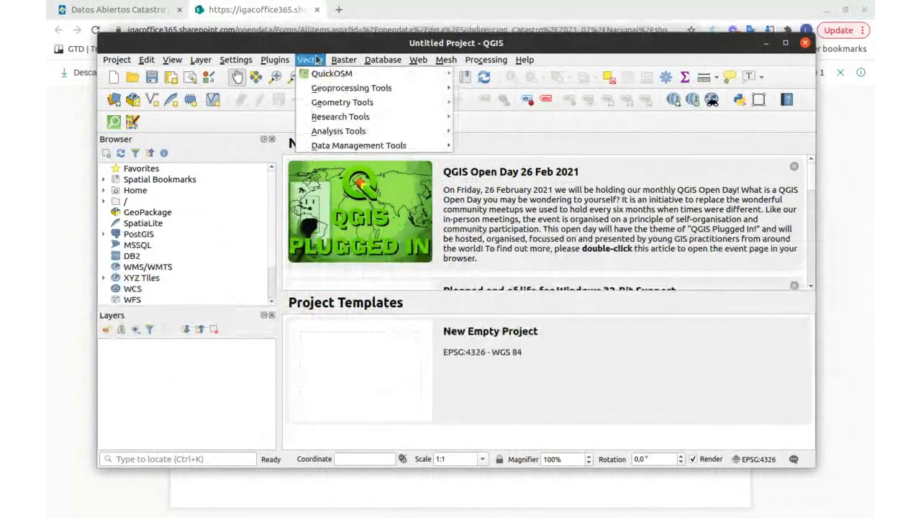
mouse_move(271, 60)
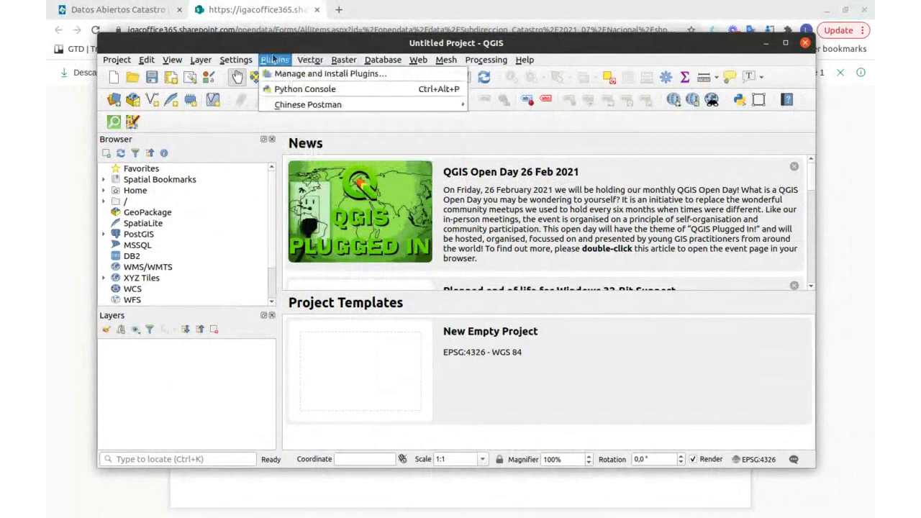
mouse_move(209, 62)
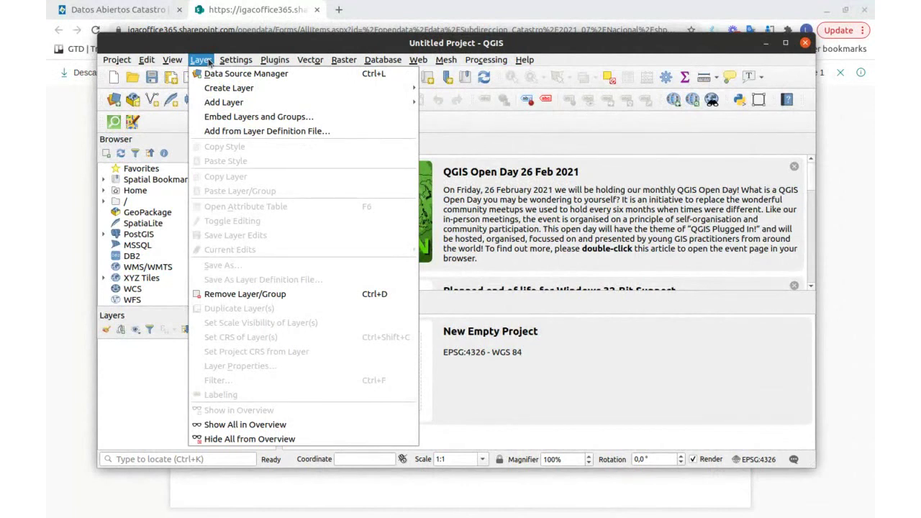
mouse_move(304, 64)
left_click(312, 61)
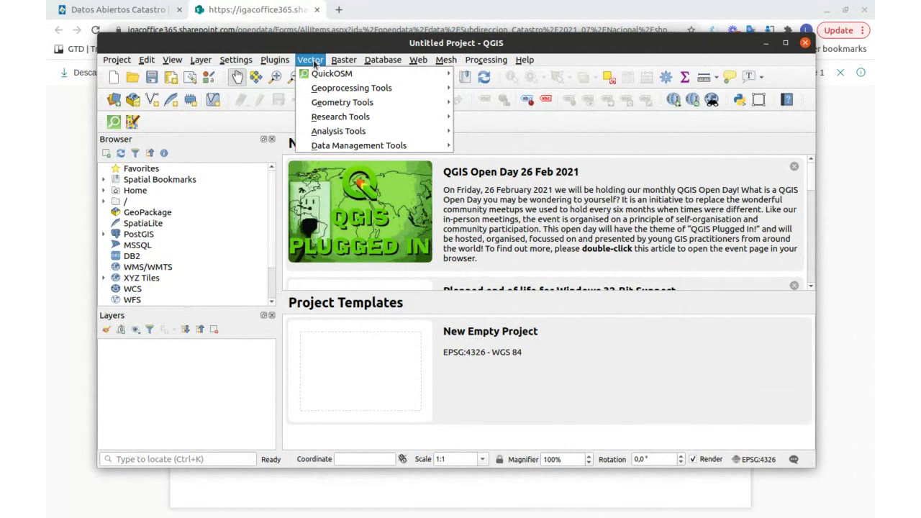
mouse_move(325, 105)
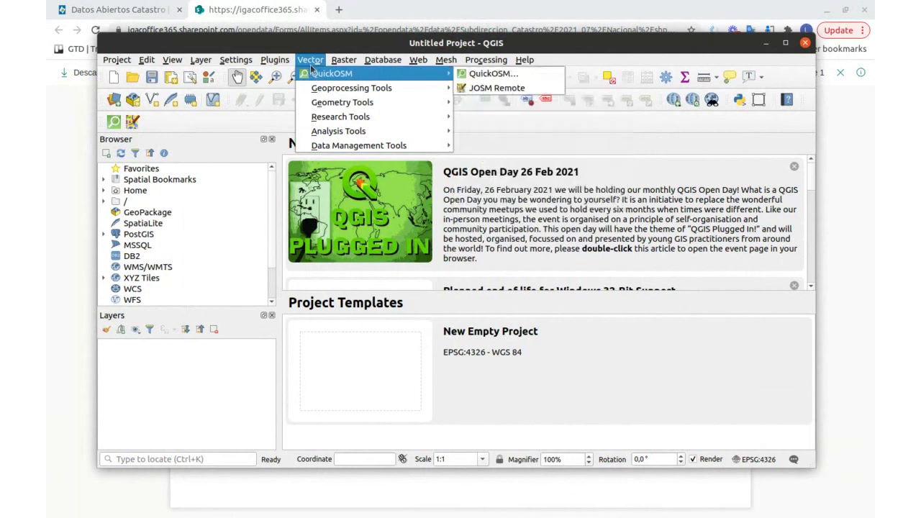
left_click(313, 62)
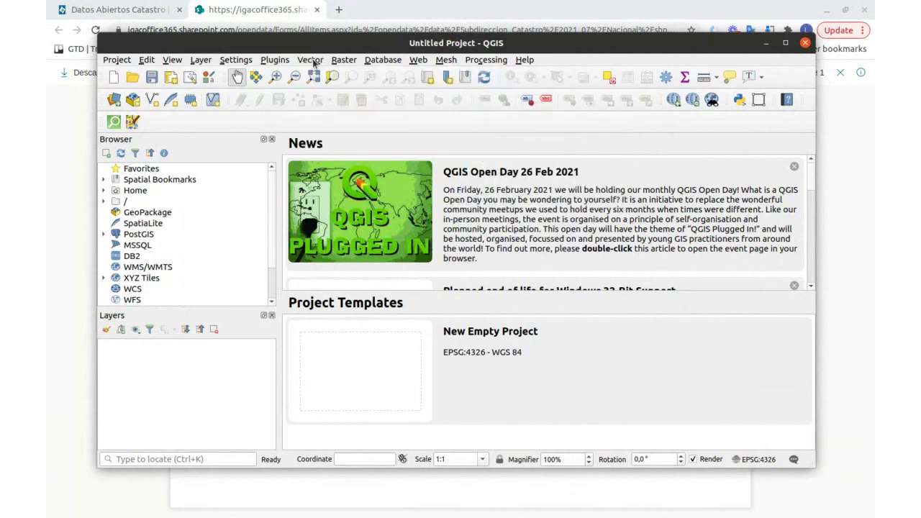
Step: Point to Layer > Add Layer > Add Vector Layer
left_click(200, 62)
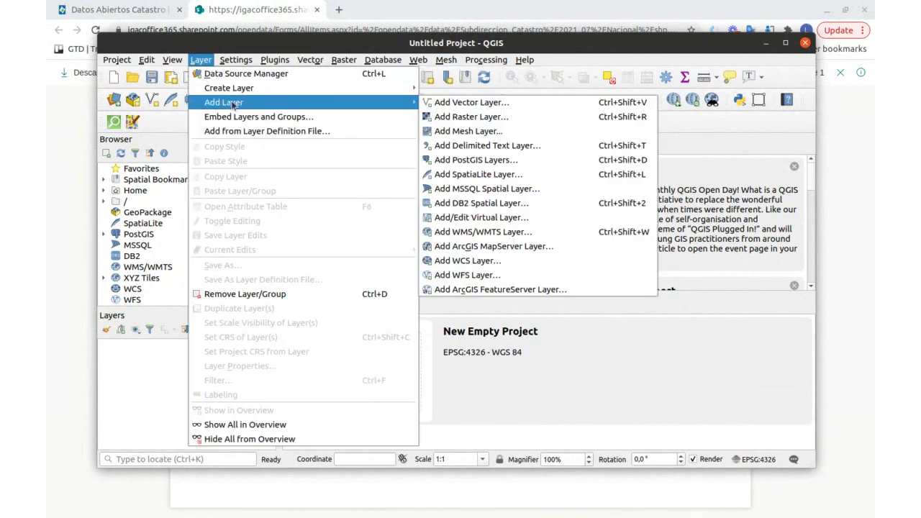
mouse_move(229, 87)
mouse_move(382, 103)
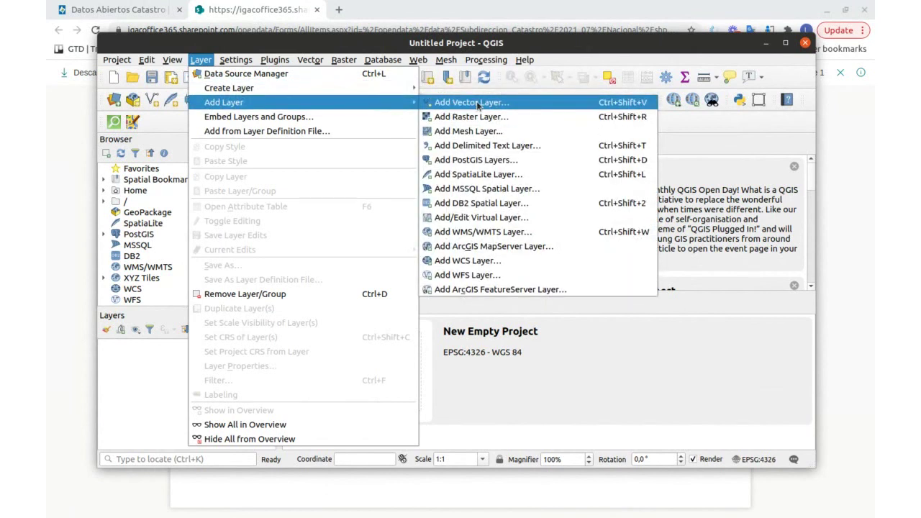
Step: Set Add Vector Layer to a Directory source and browse Other Locations to the MisDocumentos drive
left_click(480, 105)
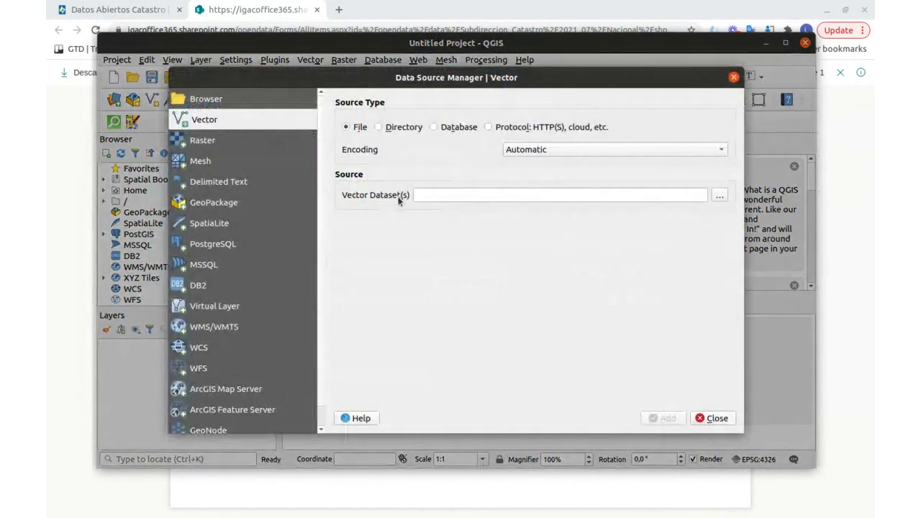
left_click(377, 128)
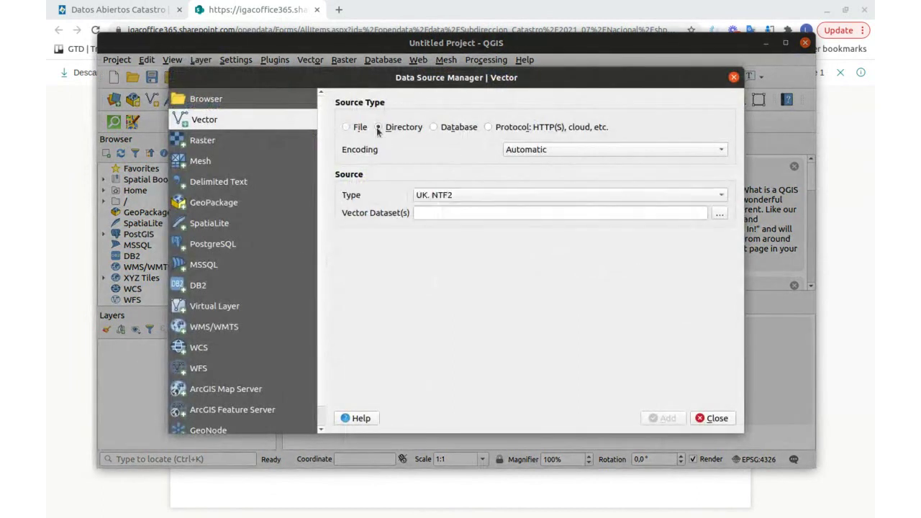
left_click(531, 214)
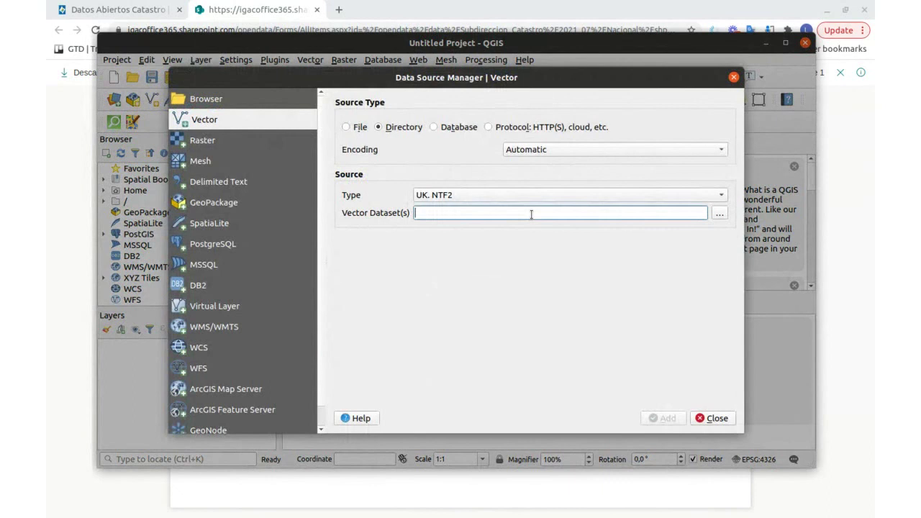
left_click(719, 212)
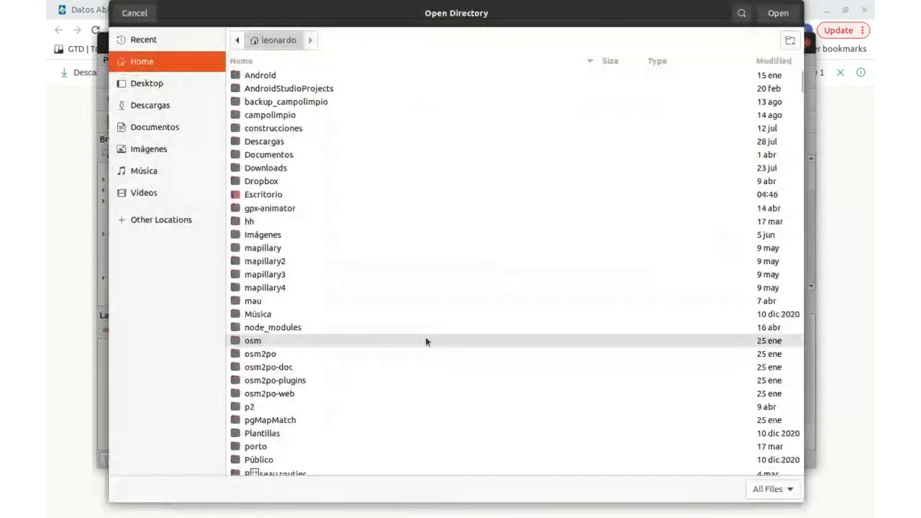
scroll(425, 337, "down", 5)
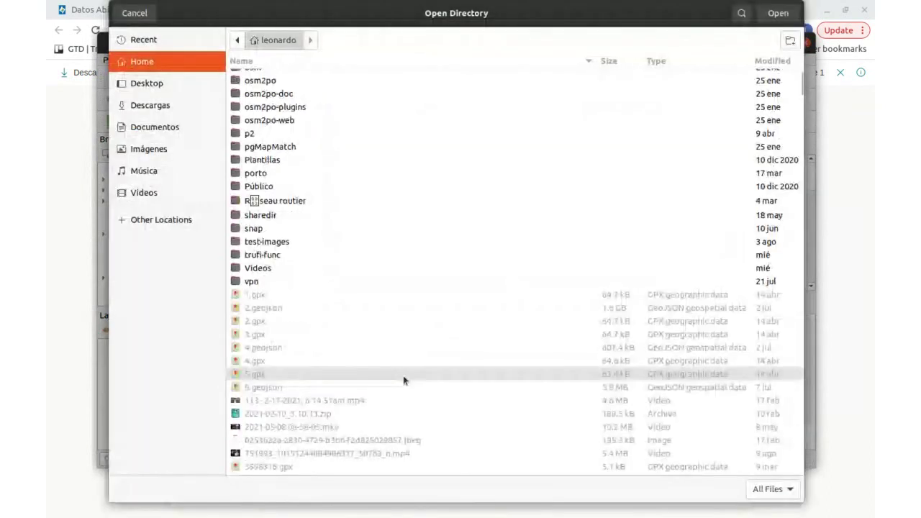
scroll(404, 381, "down", 6)
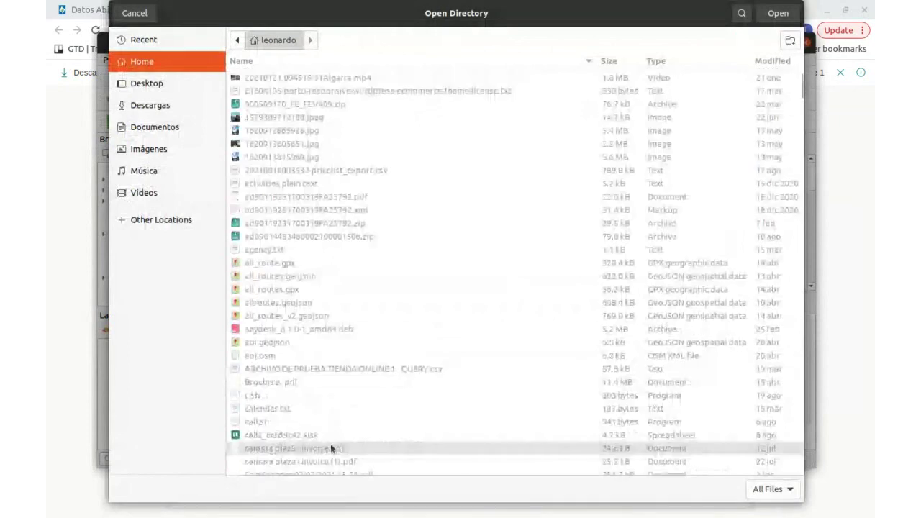
scroll(333, 350, "up", 12)
scroll(332, 350, "down", 6)
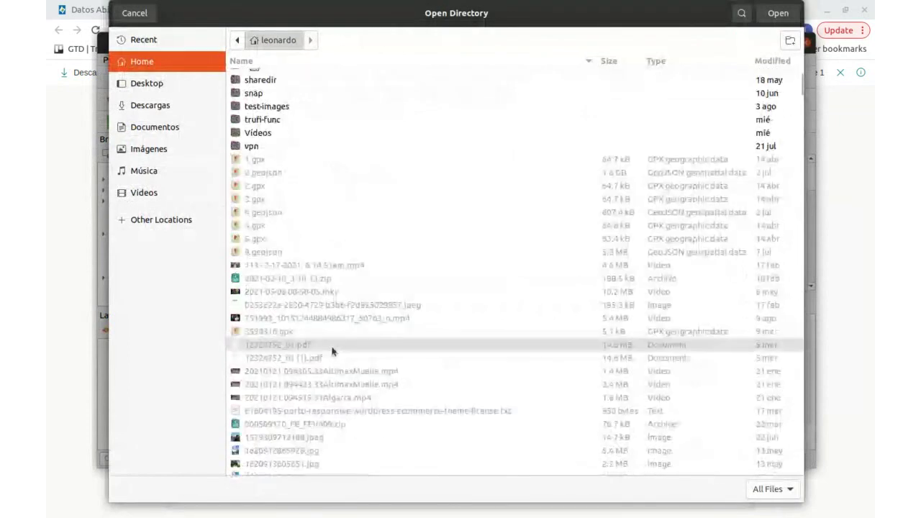
scroll(338, 356, "up", 4)
scroll(338, 238, "up", 5)
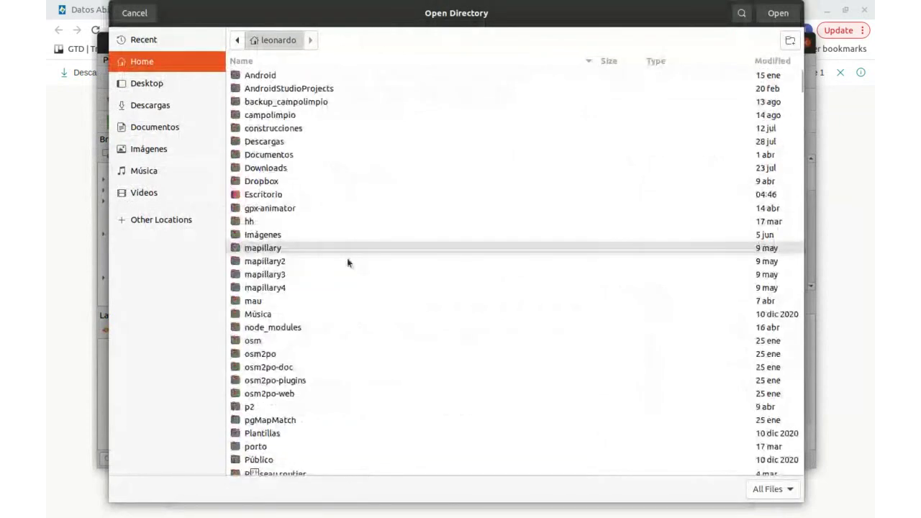
left_click(149, 221)
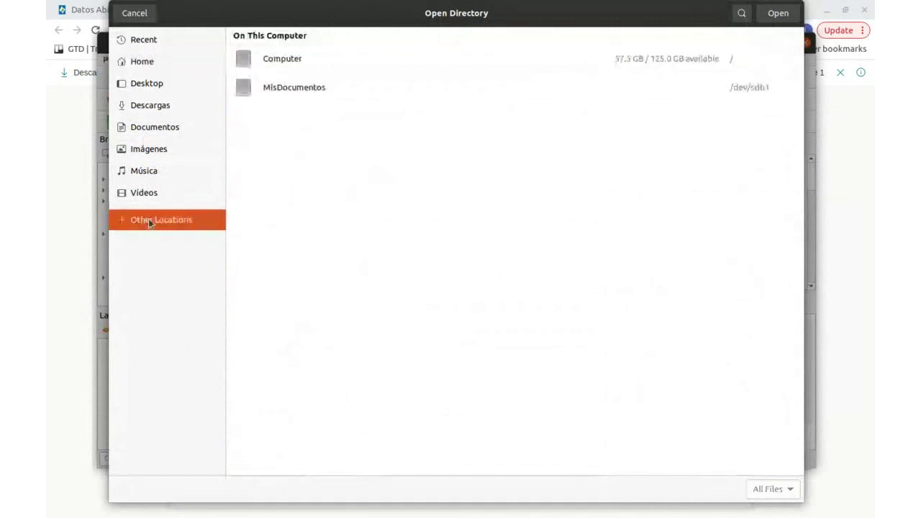
left_click(283, 88)
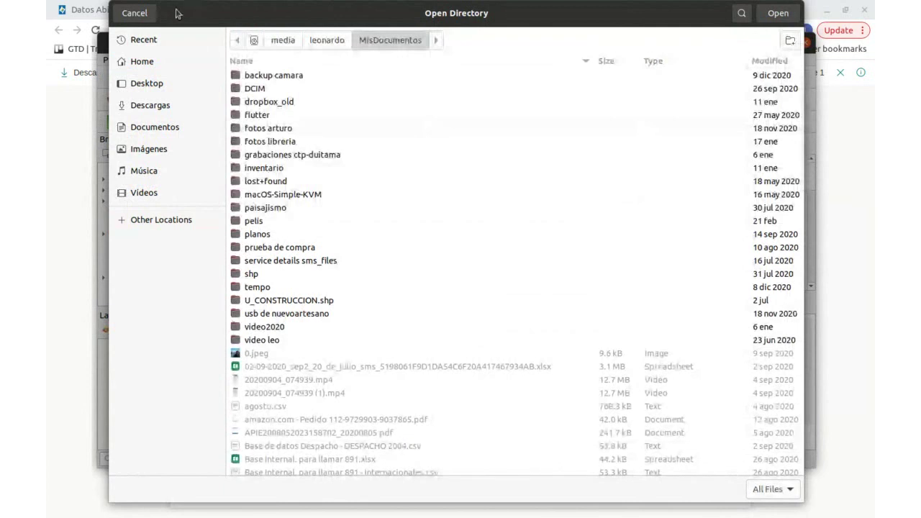
left_click(134, 13)
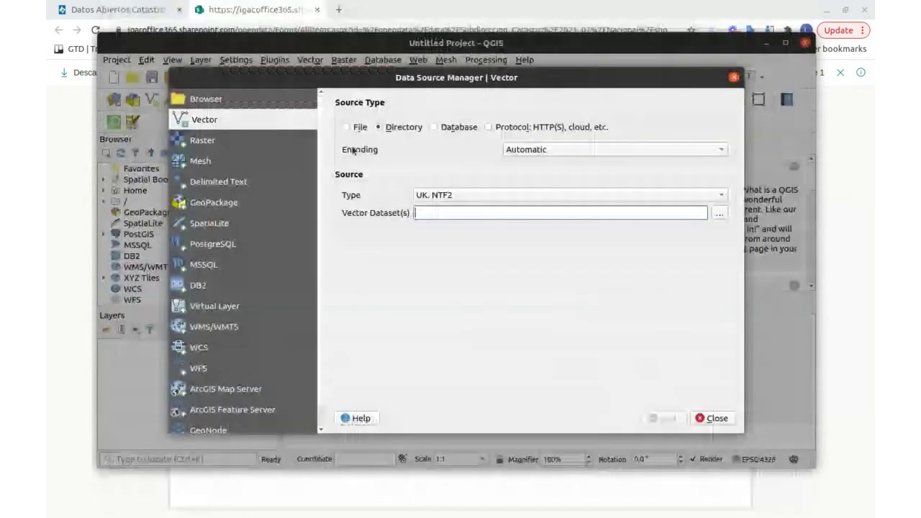
left_click(732, 77)
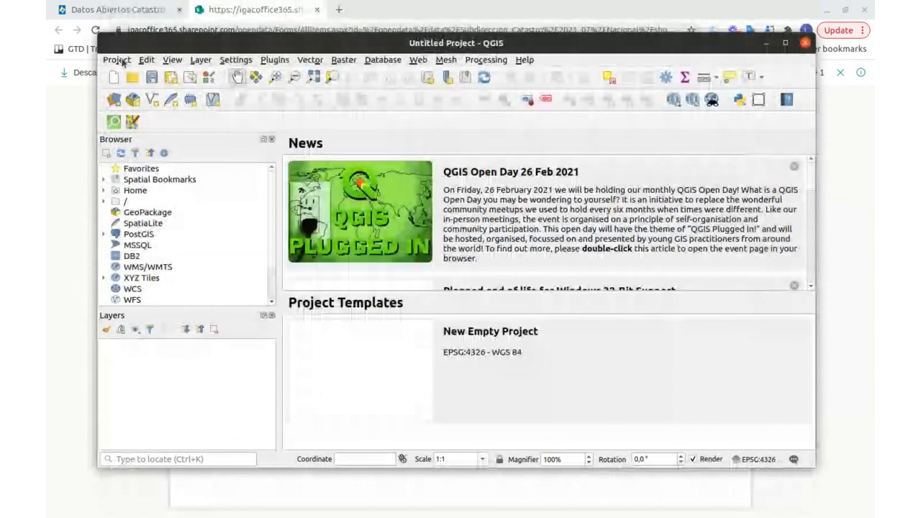
Step: Reopen Add Vector Layer and browse the folder chooser back to the MisDocumentos contents
left_click(201, 59)
mouse_move(223, 102)
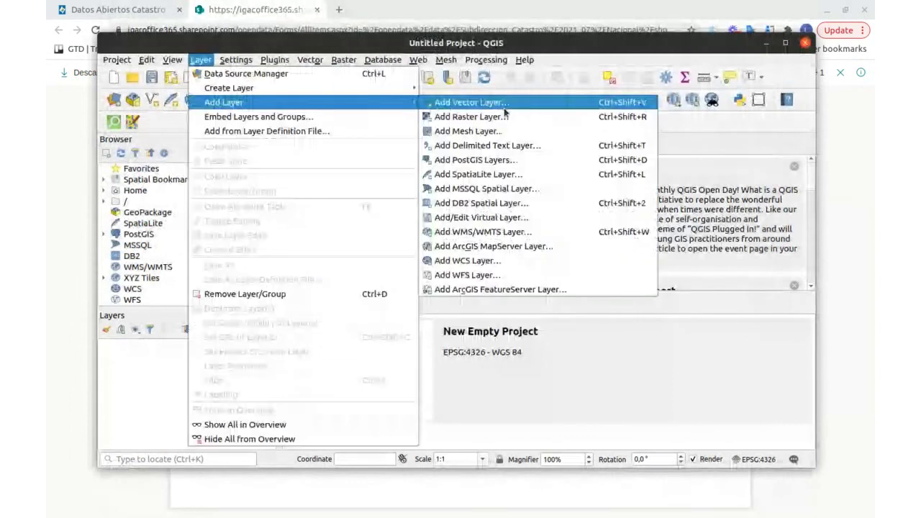
left_click(504, 105)
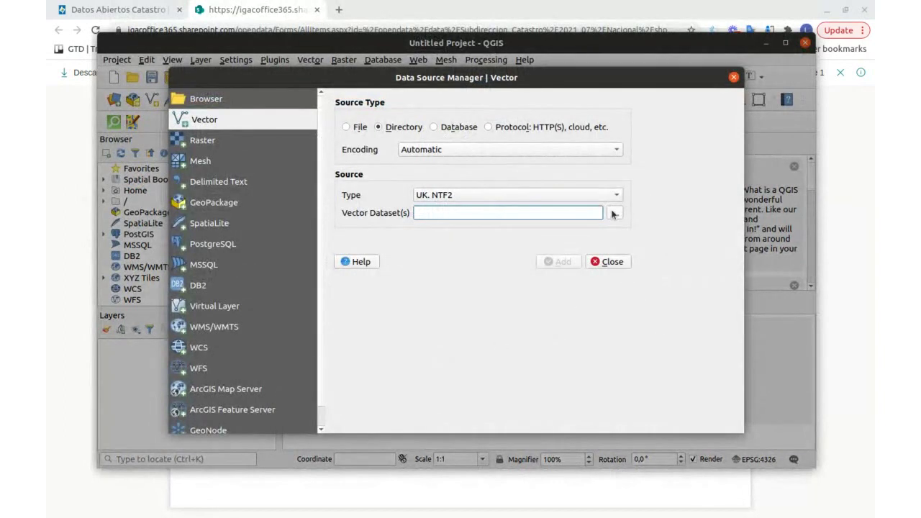
left_click(613, 213)
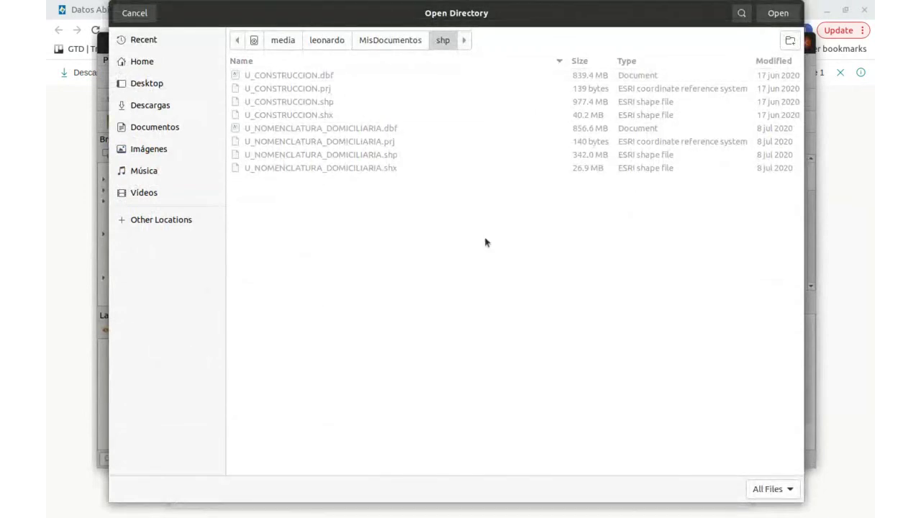
left_click_drag(501, 48, 404, 100)
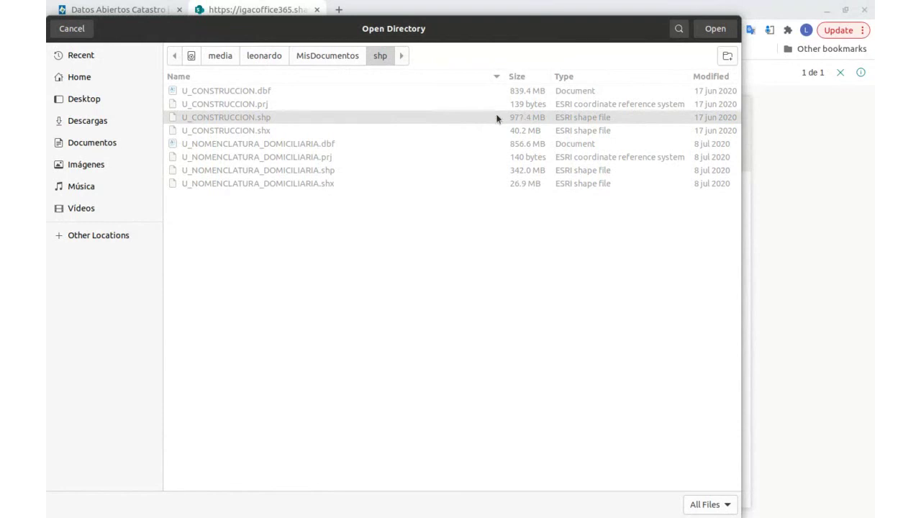
left_click(72, 29)
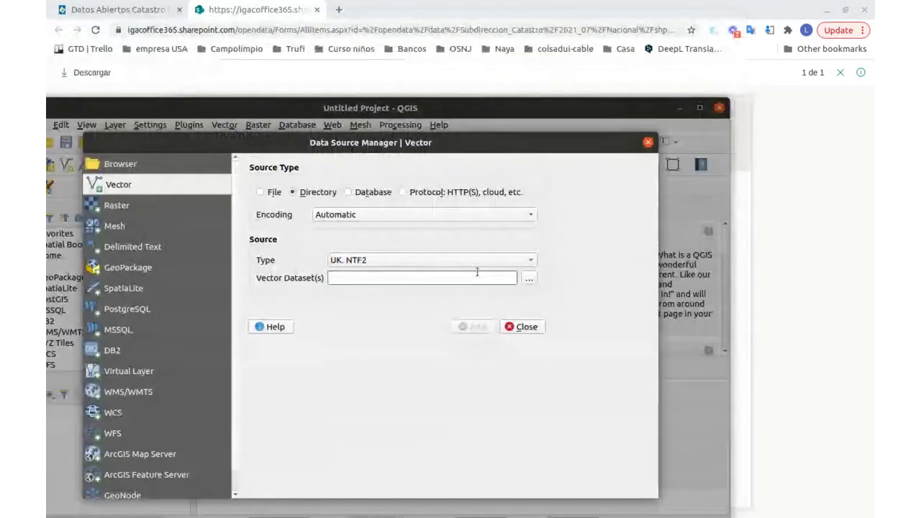
left_click(530, 276)
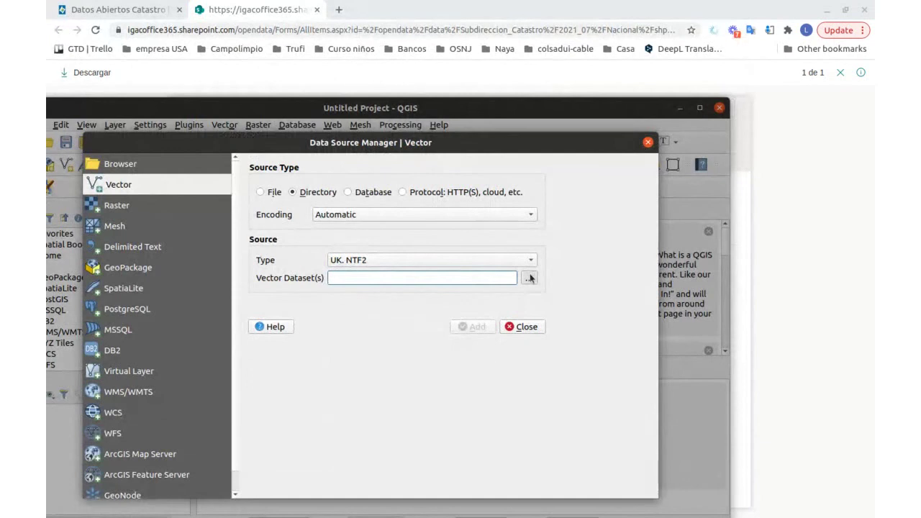
left_click(334, 56)
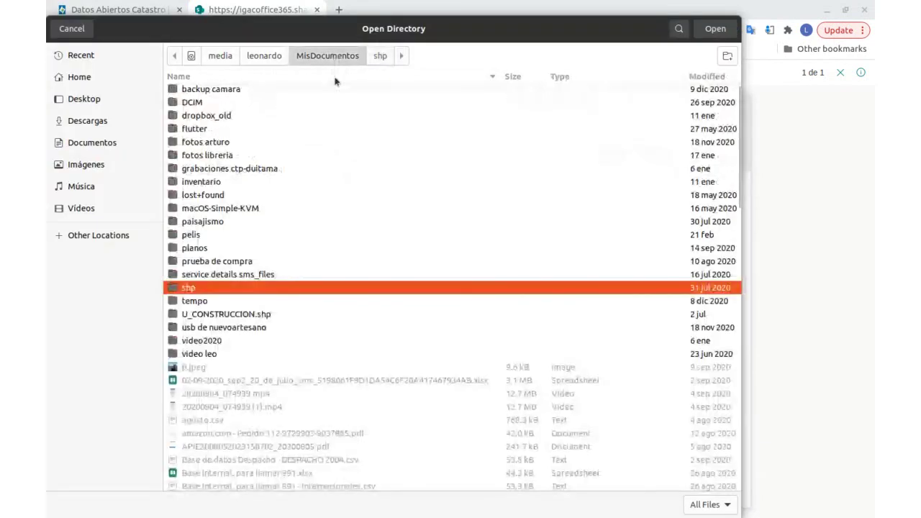
Step: Use the shp folder as the dataset and add its U_CONSTRUCCION layer to the project
double_click(208, 288)
left_click(720, 32)
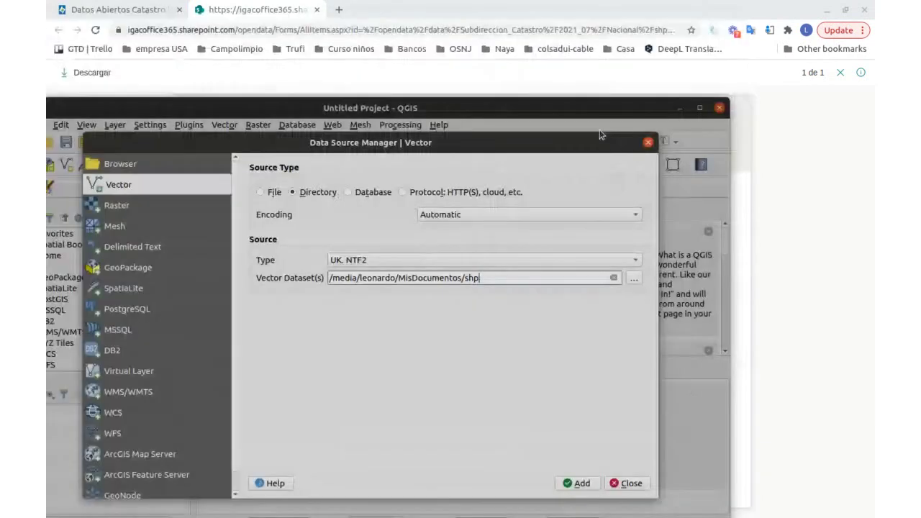
left_click(570, 487)
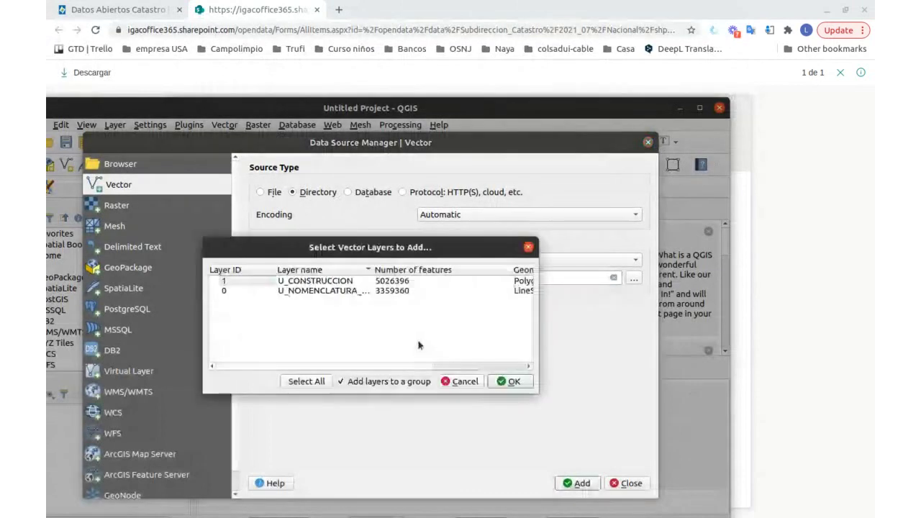
left_click(316, 280)
left_click(359, 292)
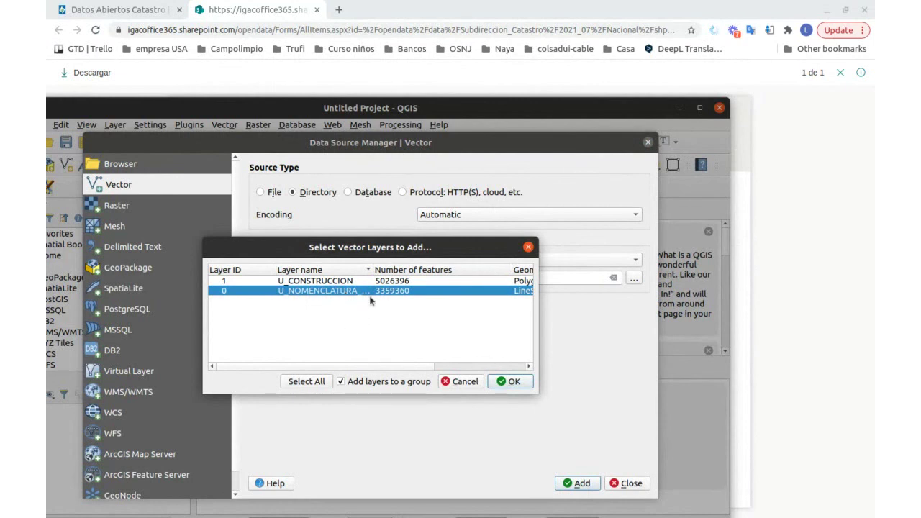
left_click(350, 282)
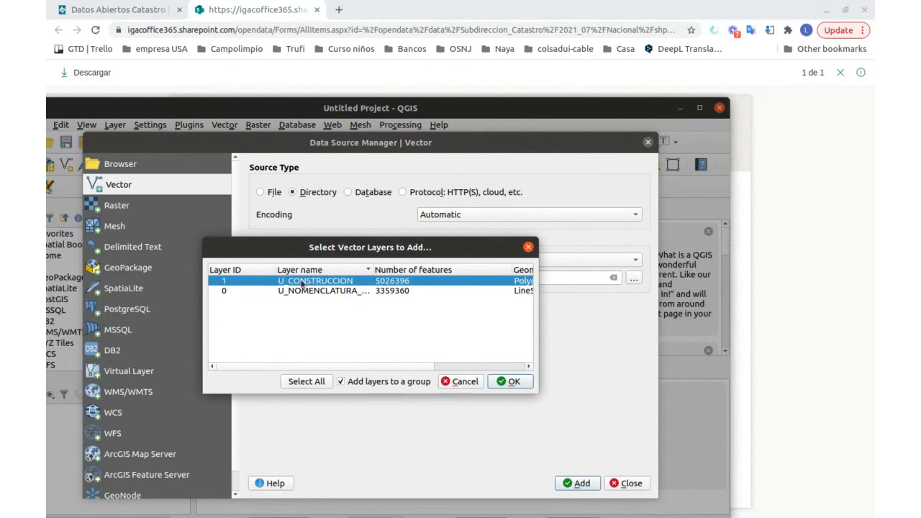
left_click(517, 382)
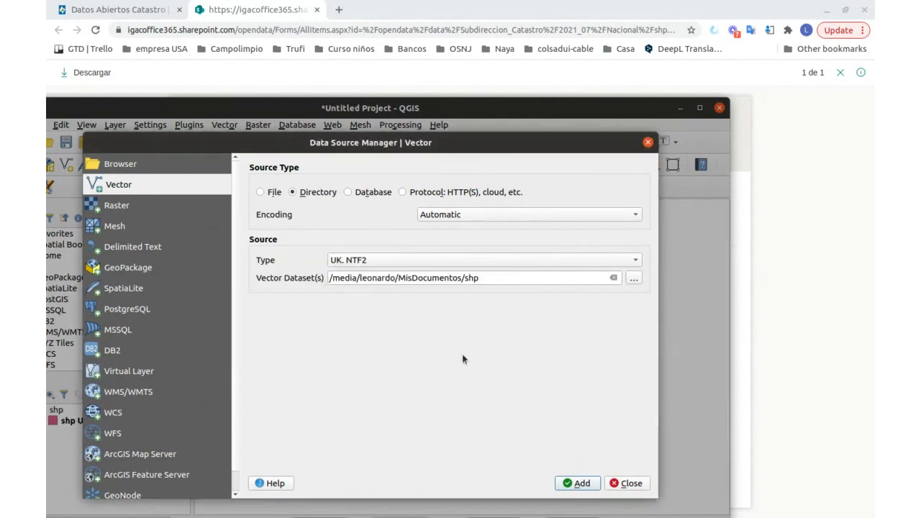
Step: Add the U_CONSTRUCCION layer from the shp folder twice more
left_click(577, 484)
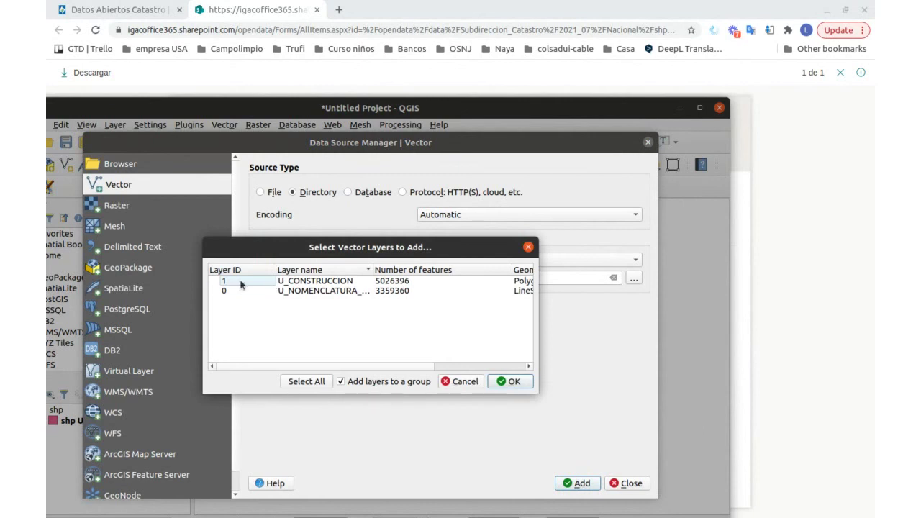
left_click(240, 283)
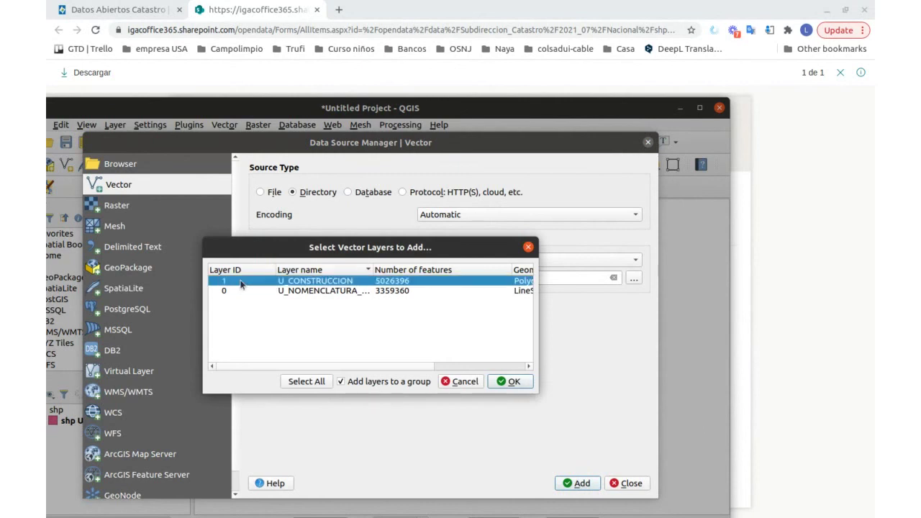
left_click(513, 381)
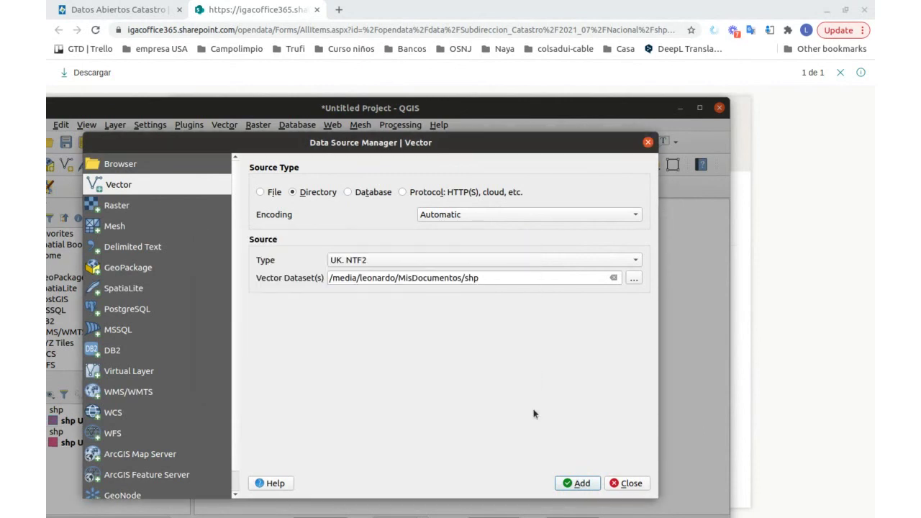
left_click(580, 483)
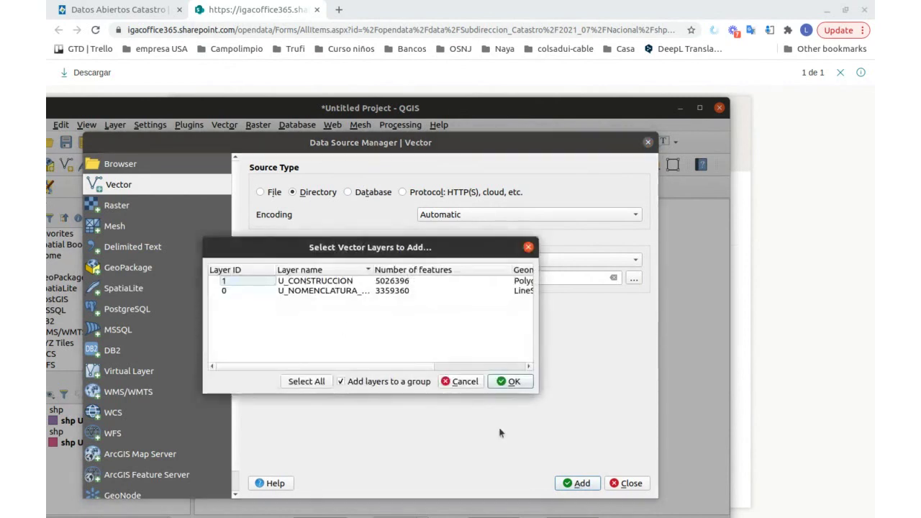
left_click(237, 282)
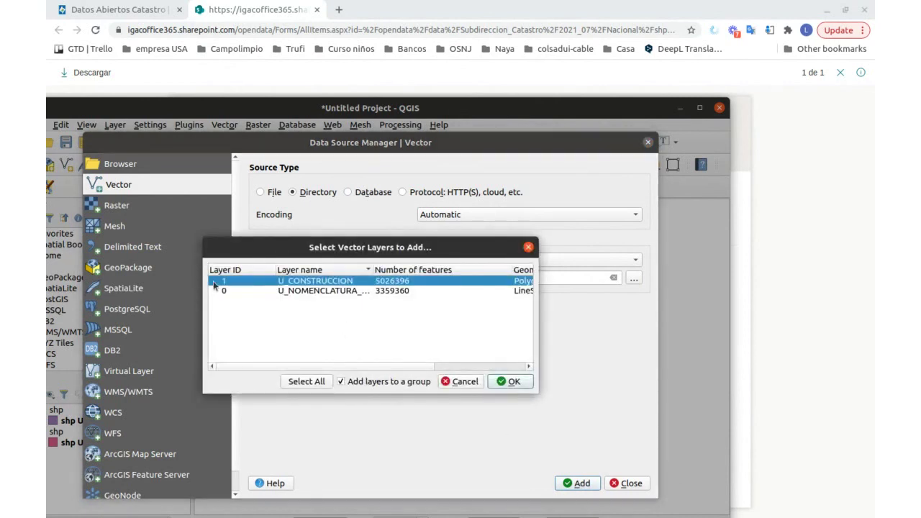
left_click(322, 382)
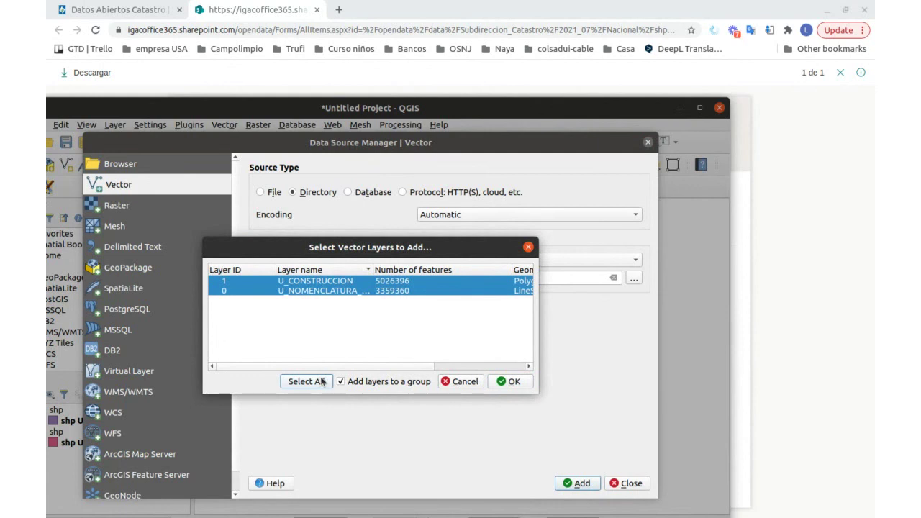
left_click(285, 289)
left_click(293, 281)
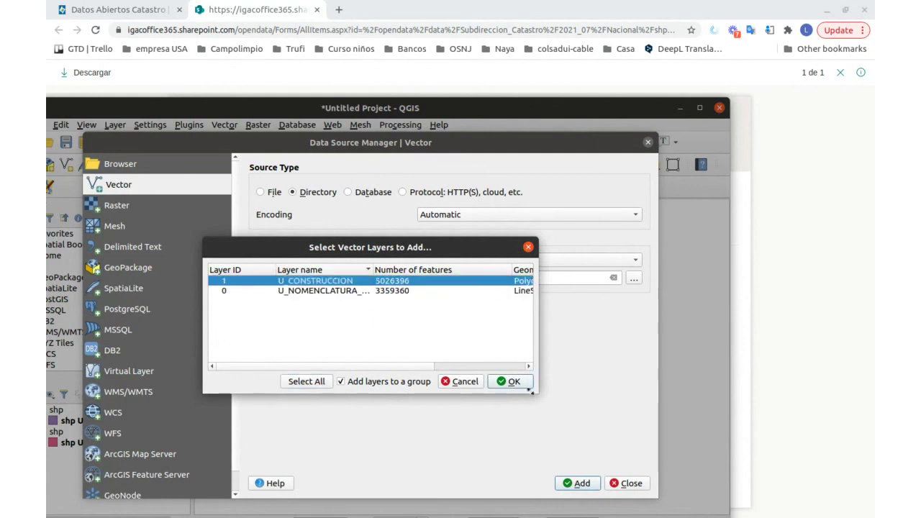
left_click(513, 382)
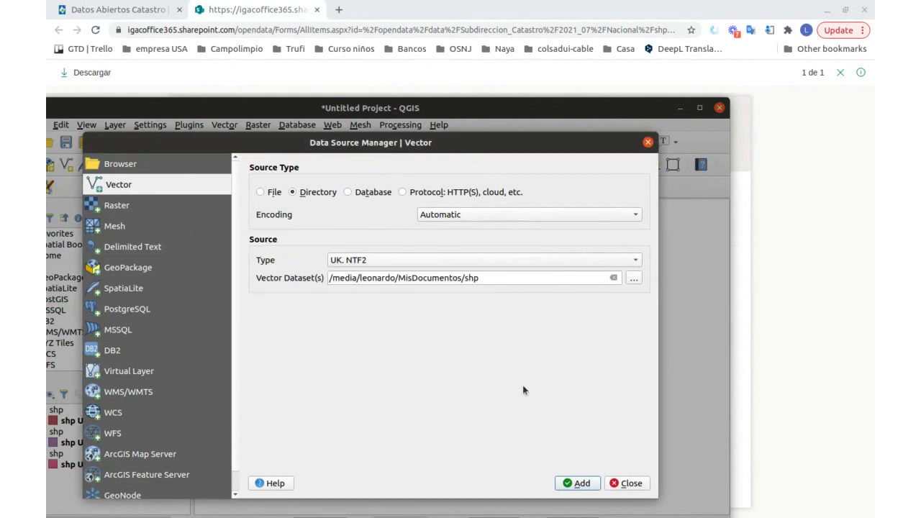
Step: Add U_CONSTRUCCION again with 'Add layers to a group' unchecked, then close the Data Source Manager
left_click(584, 486)
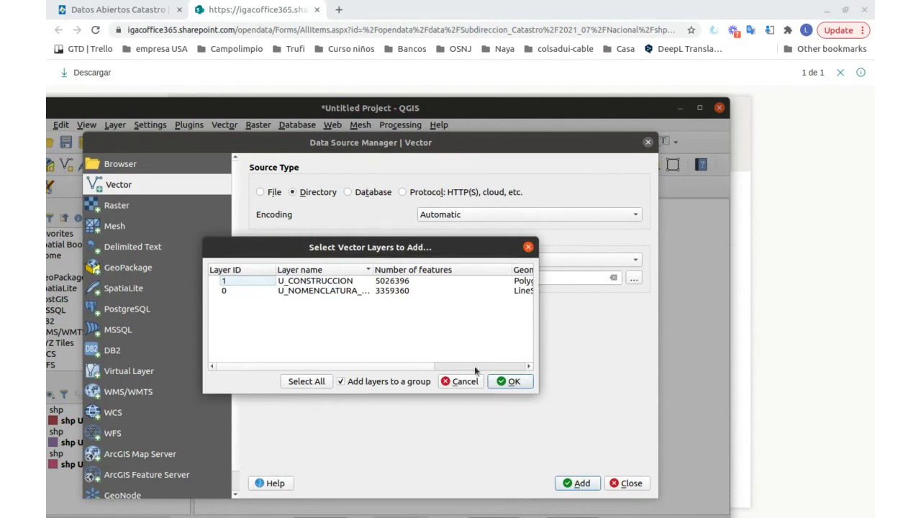
scroll(292, 368, "right", 2)
left_click(402, 283)
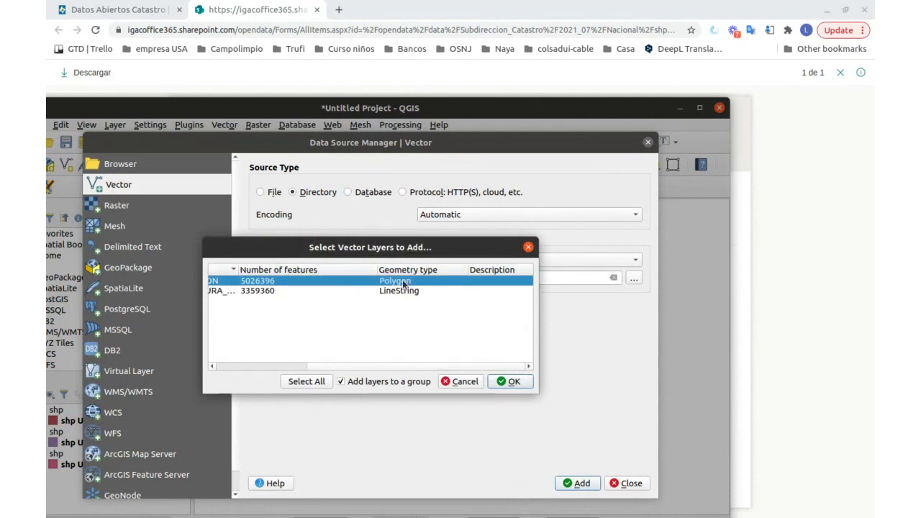
left_click(341, 382)
left_click(509, 382)
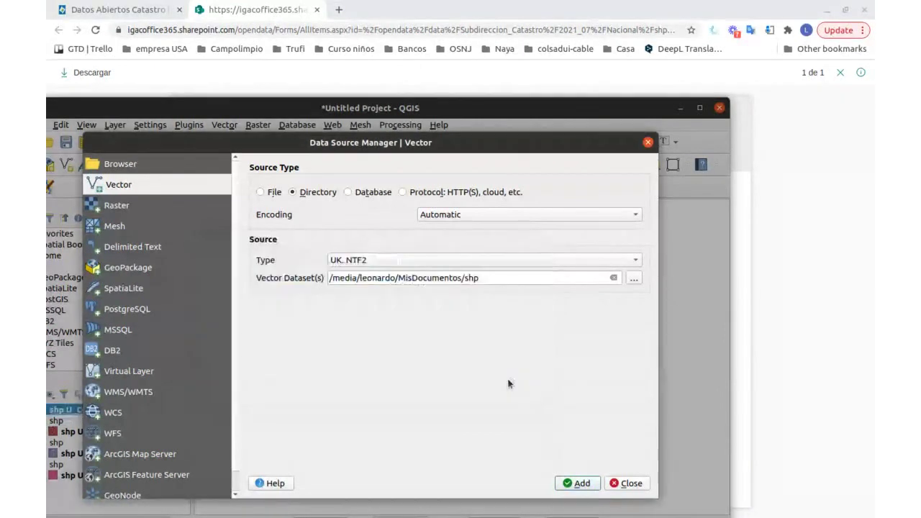
left_click_drag(377, 142, 464, 113)
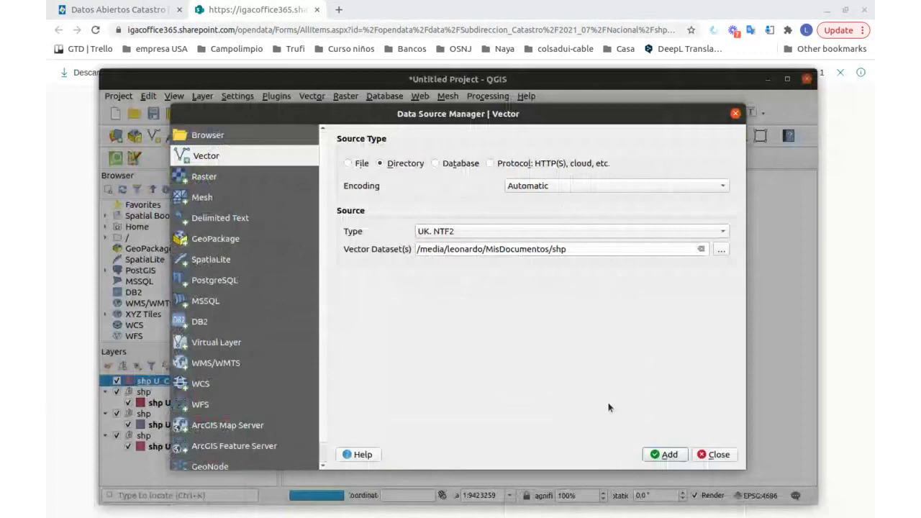
left_click(670, 456)
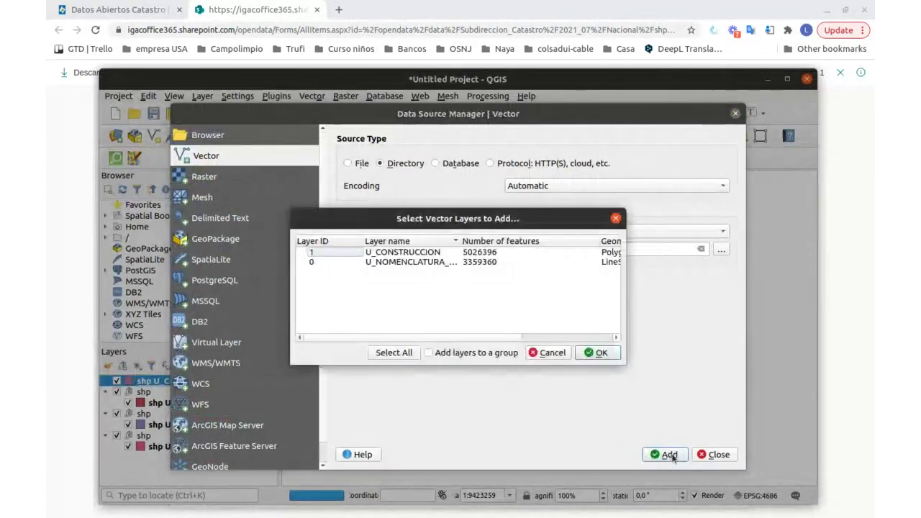
left_click(536, 352)
left_click(714, 455)
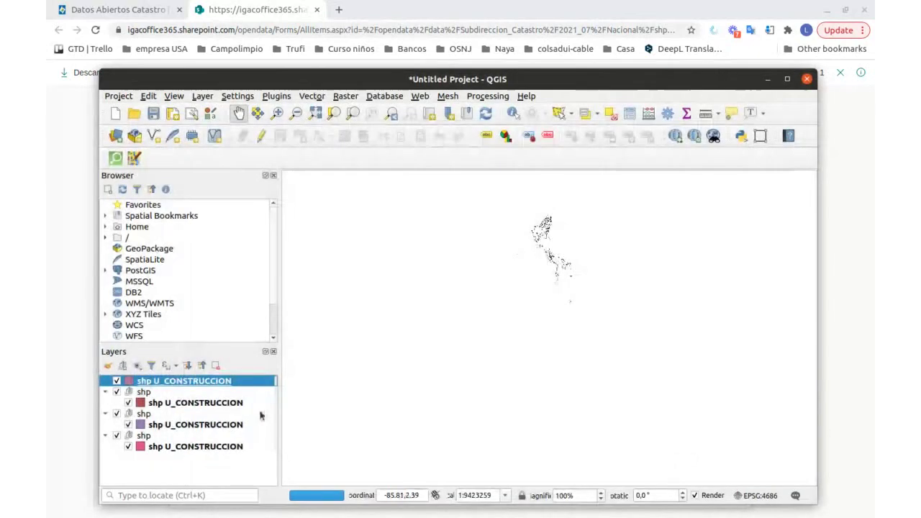
Step: Remove the second shp group from the Layers panel
left_click(166, 404)
left_click(174, 382)
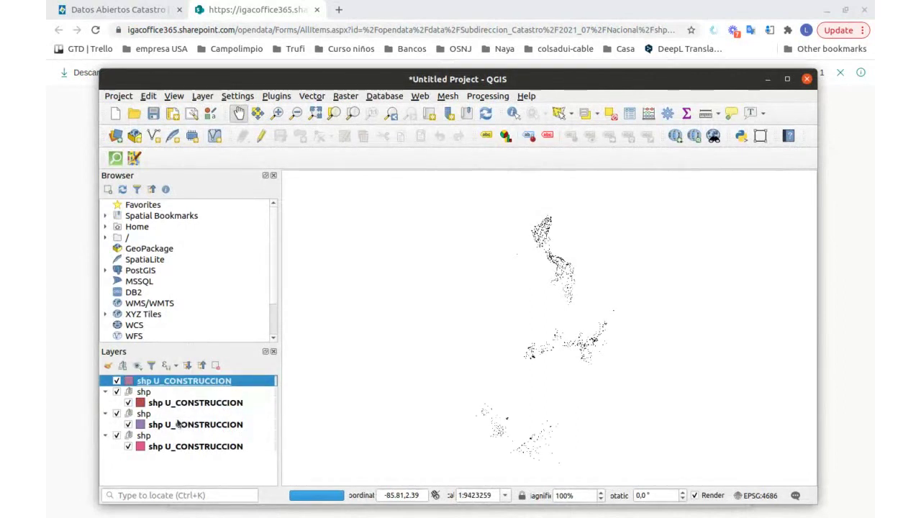
left_click(177, 414)
right_click(177, 414)
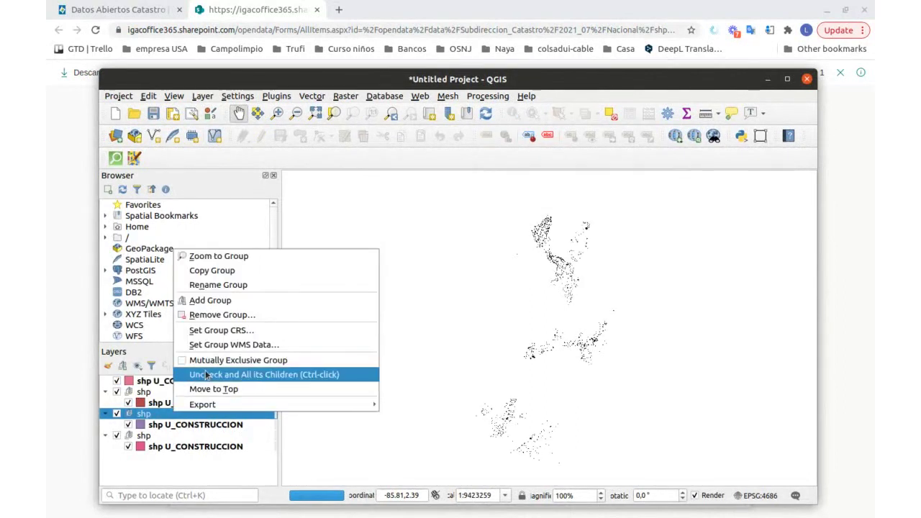
left_click(229, 314)
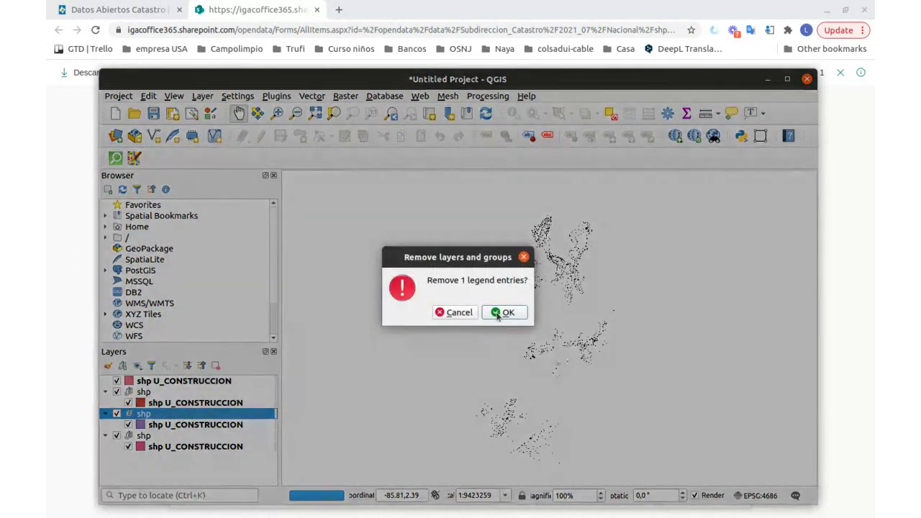
left_click(498, 314)
Step: Remove the ungrouped top U_CONSTRUCCION layer and the duplicate first shp group
left_click(147, 392)
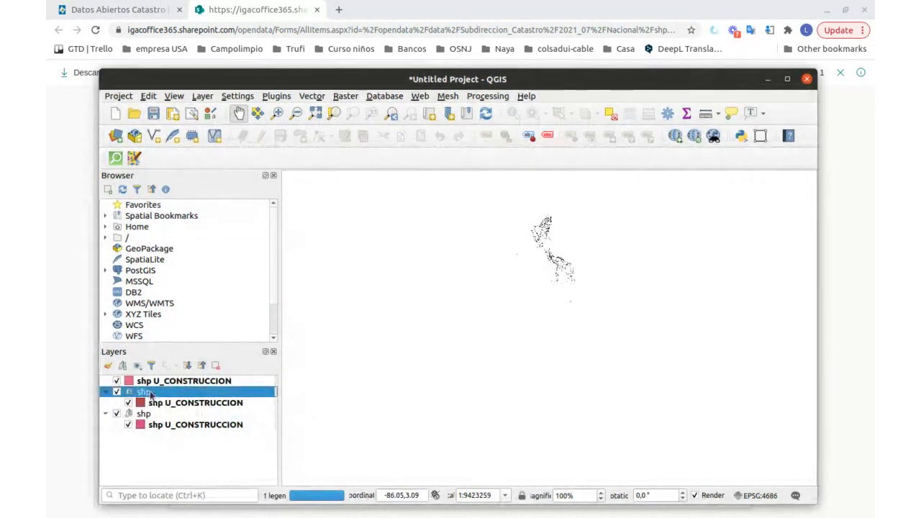
right_click(161, 384)
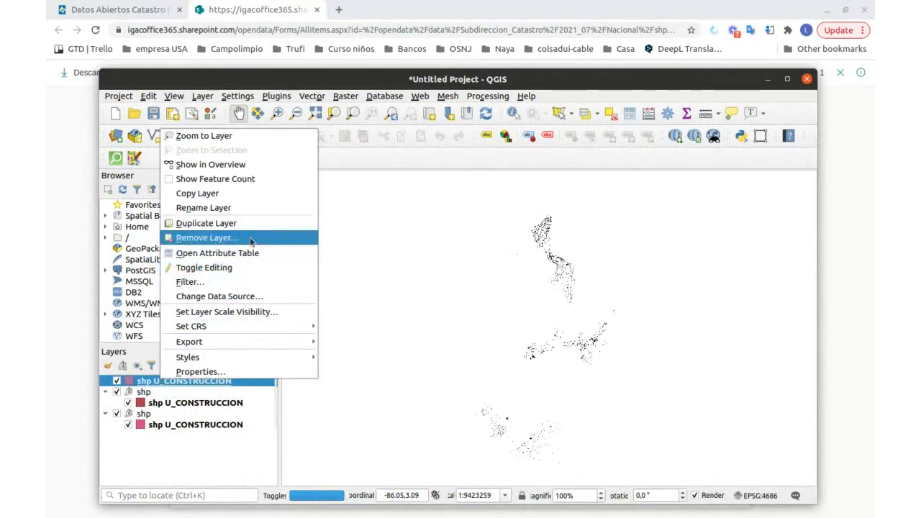
left_click(249, 237)
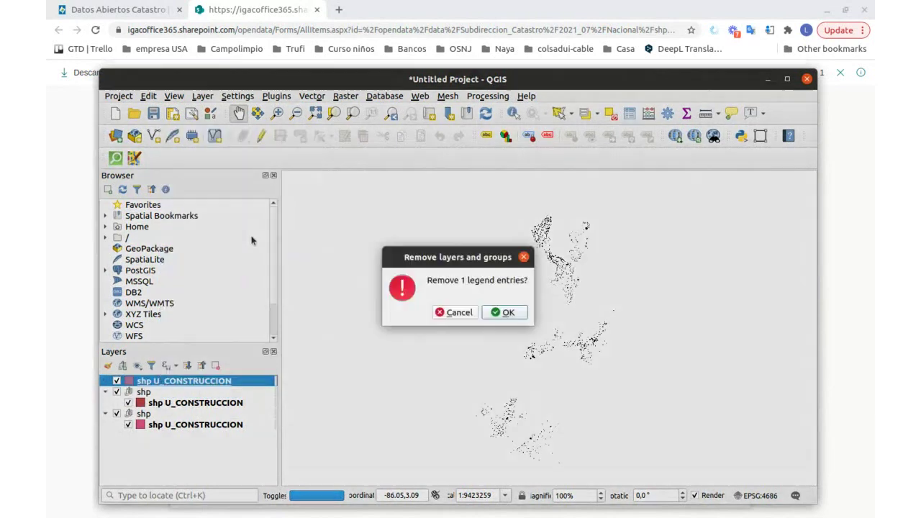
left_click(508, 312)
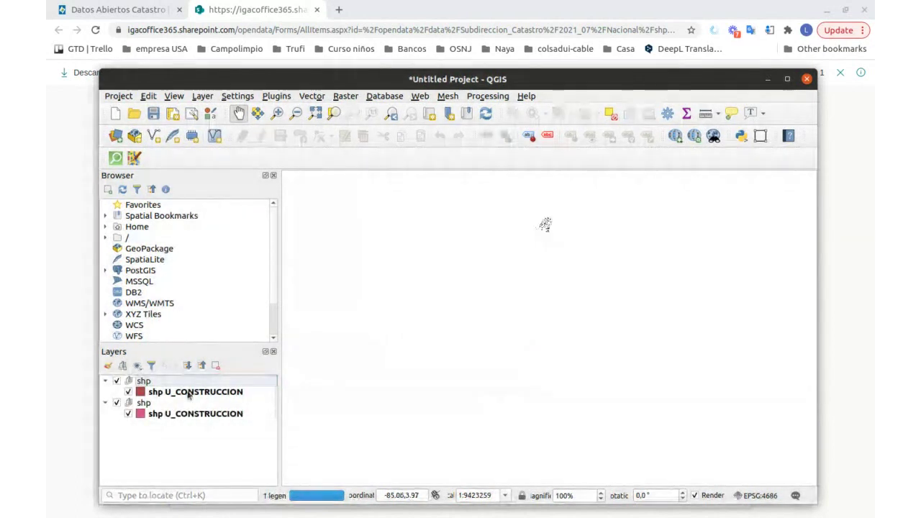
right_click(149, 383)
left_click(198, 298)
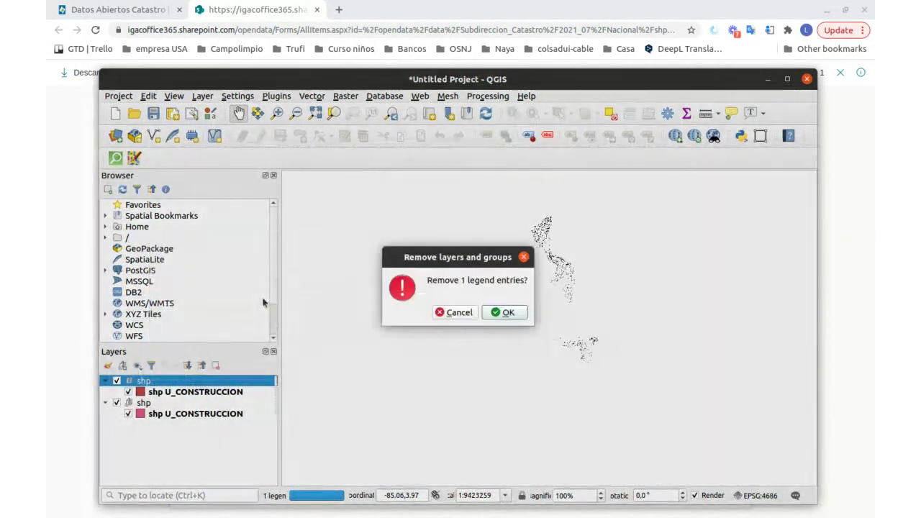
left_click(494, 317)
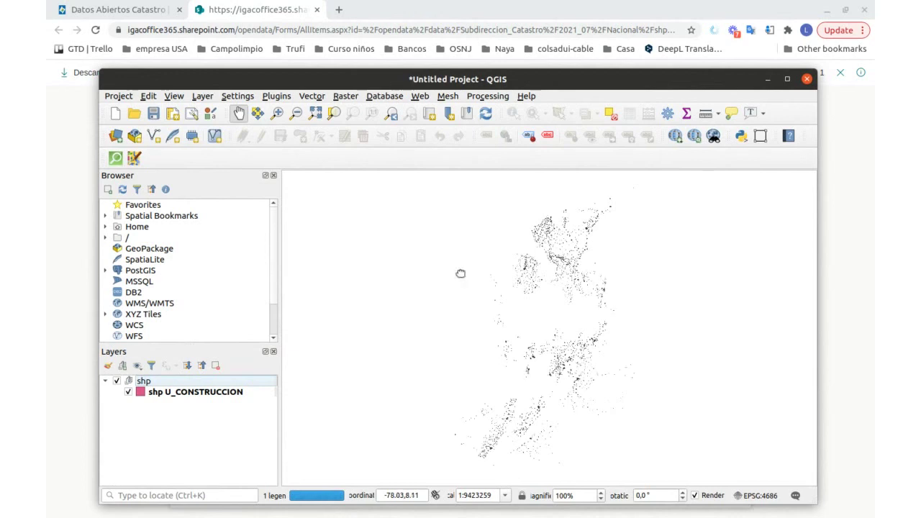
left_click(312, 97)
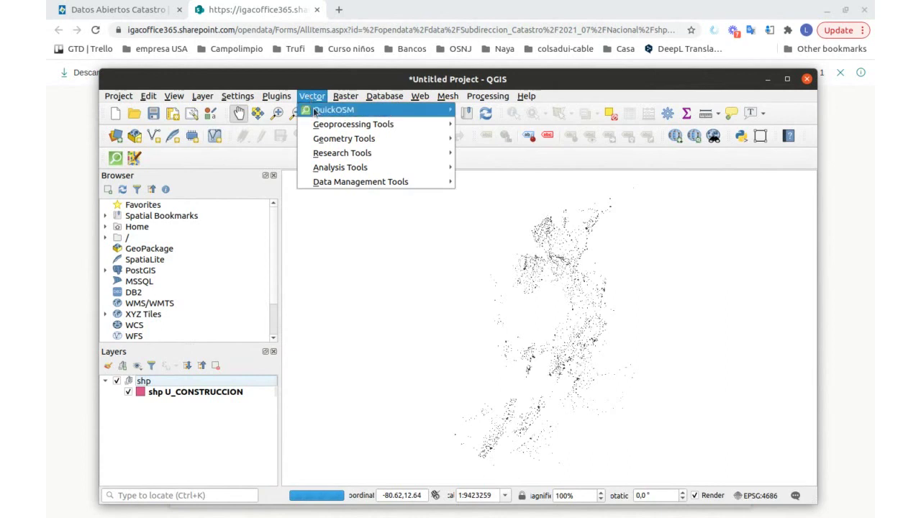
mouse_move(315, 112)
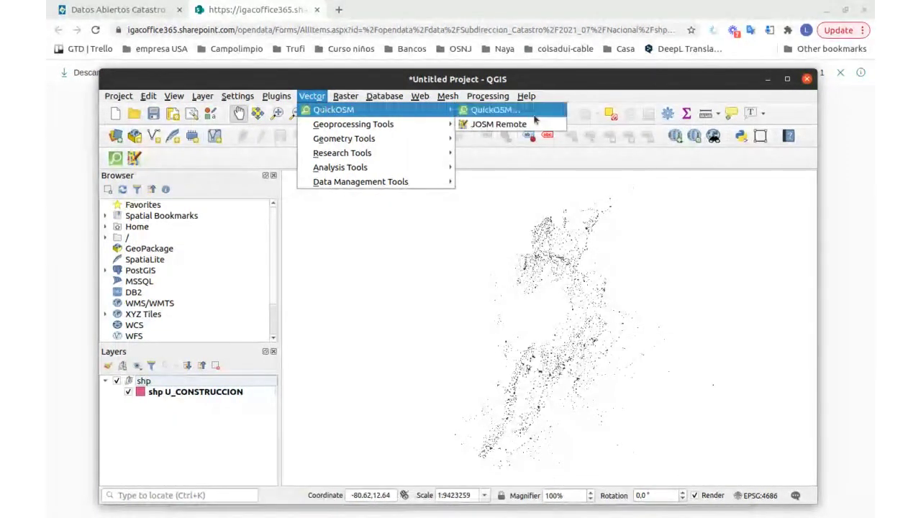
left_click(344, 95)
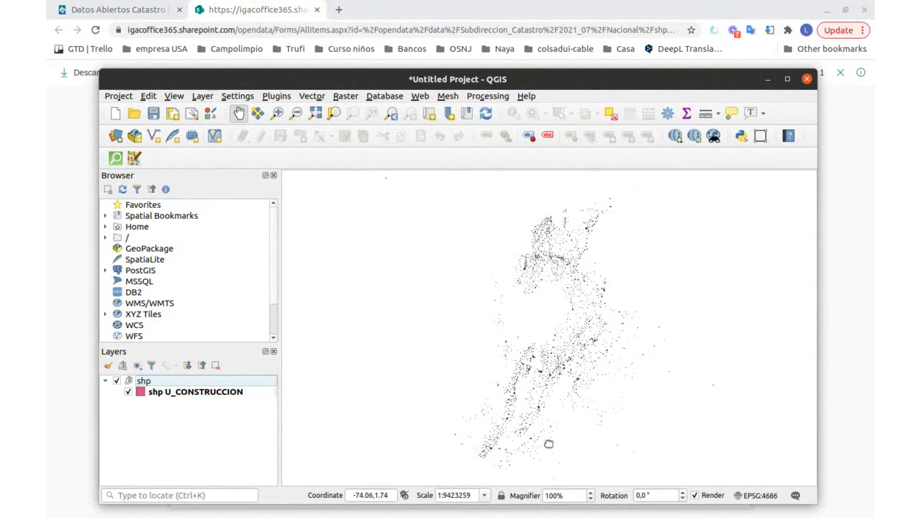
scroll(584, 343, "up", 2)
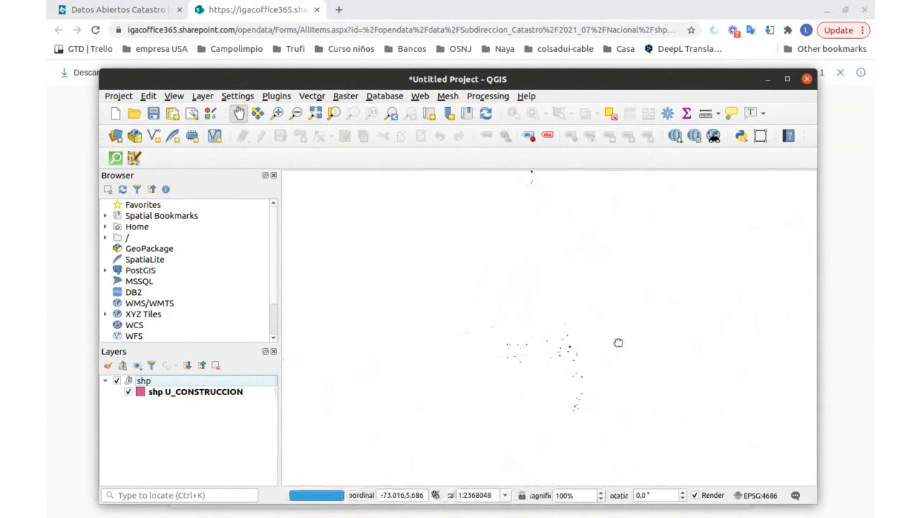
scroll(653, 353, "up", 2)
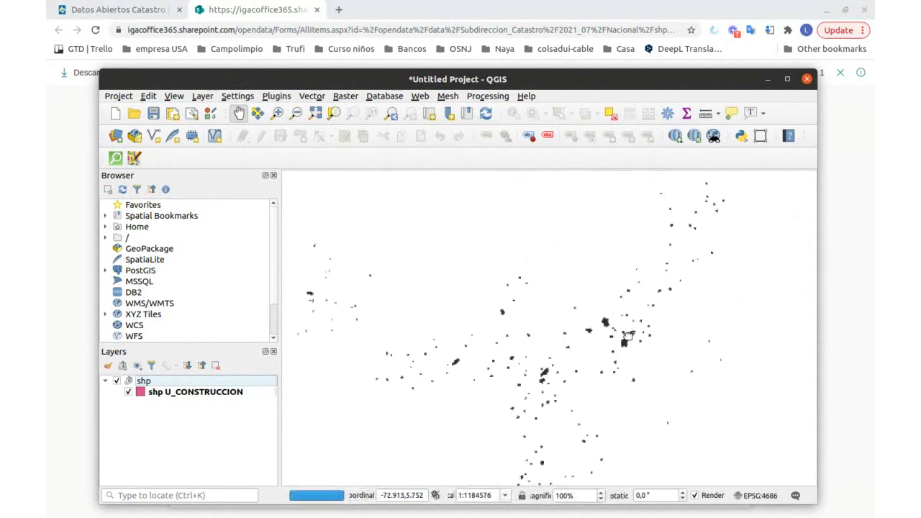
left_click_drag(613, 328, 599, 306)
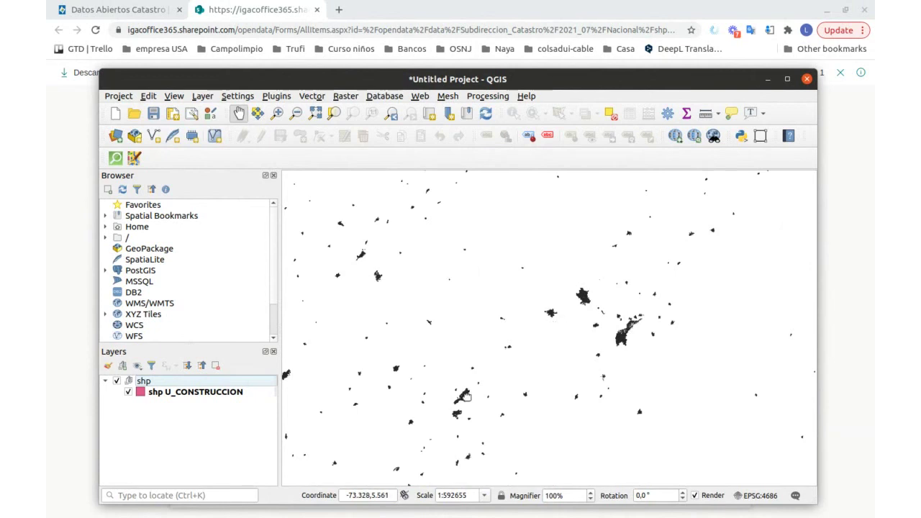
left_click_drag(462, 400, 539, 315)
scroll(539, 315, "up", 2)
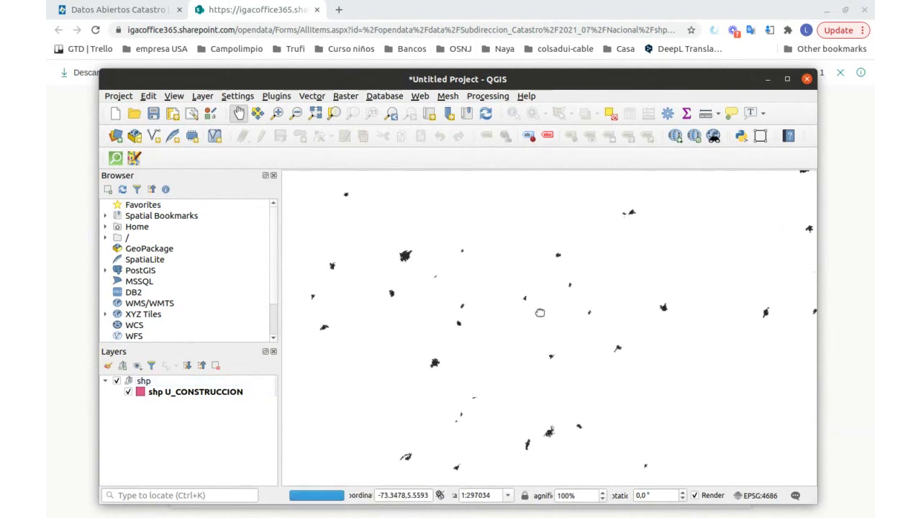
scroll(528, 317, "up", 3)
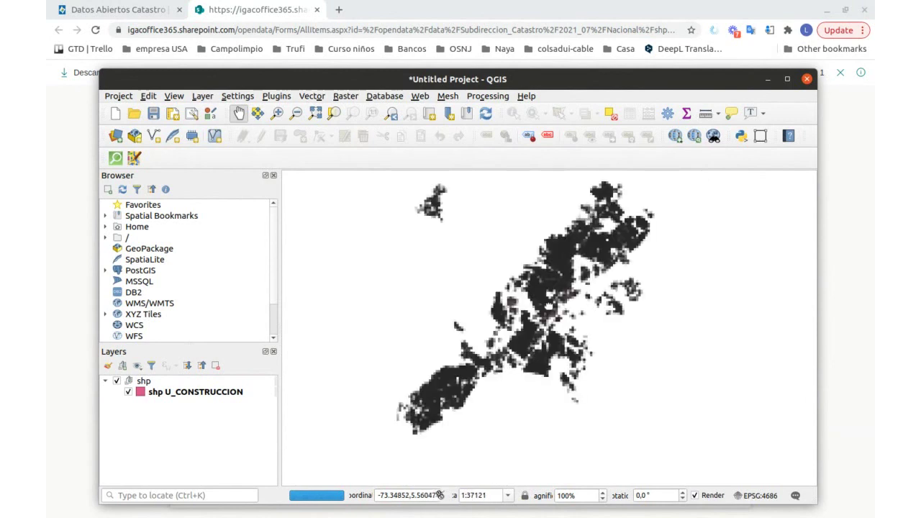
scroll(527, 318, "down", 1)
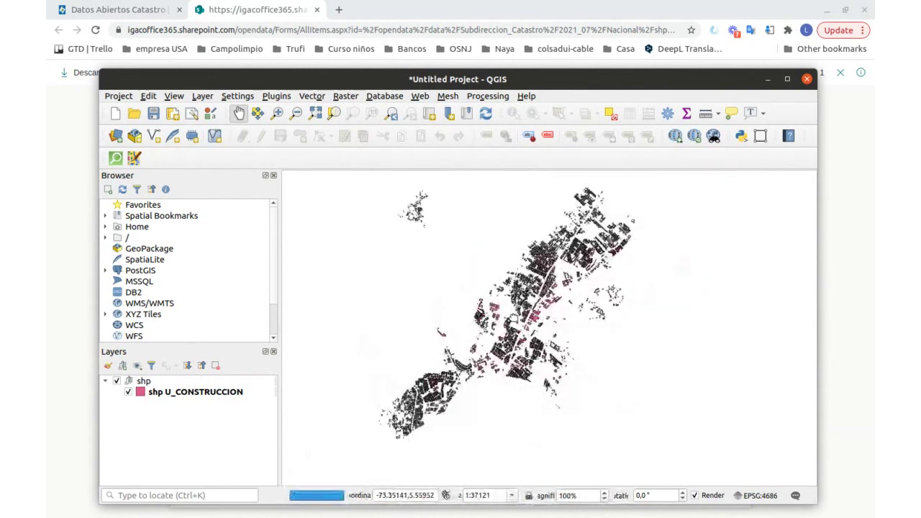
scroll(497, 317, "down", 4)
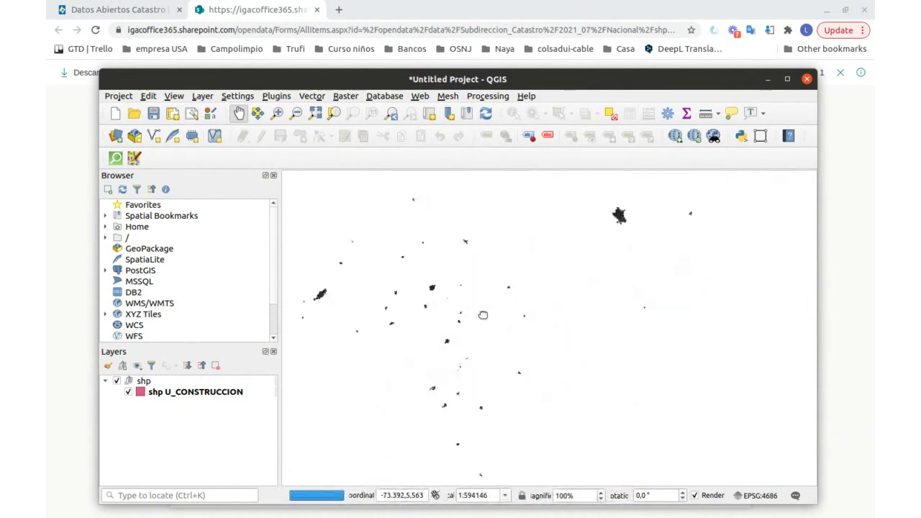
scroll(483, 314, "down", 1)
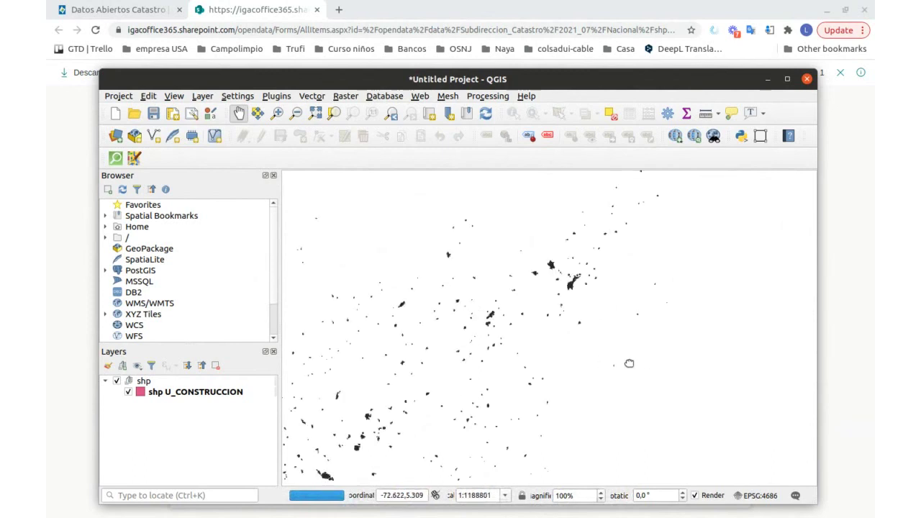
left_click_drag(611, 364, 524, 349)
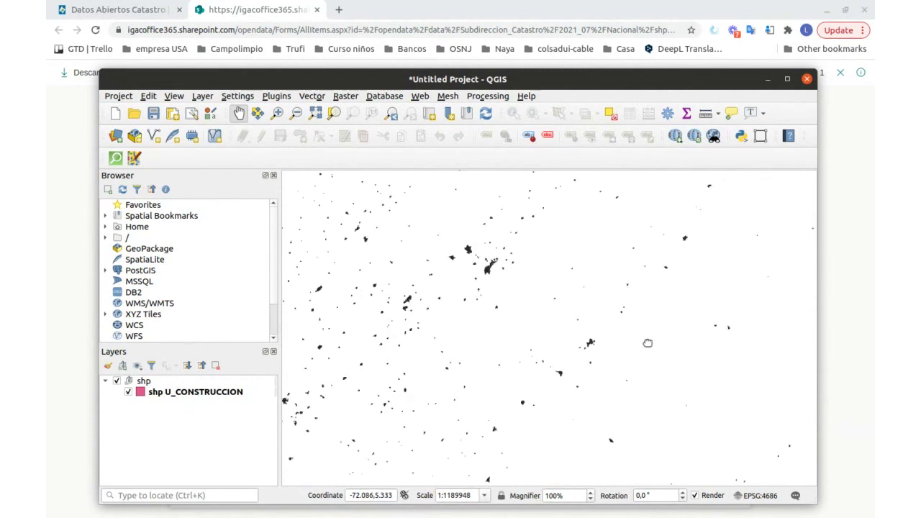
scroll(592, 342, "up", 1)
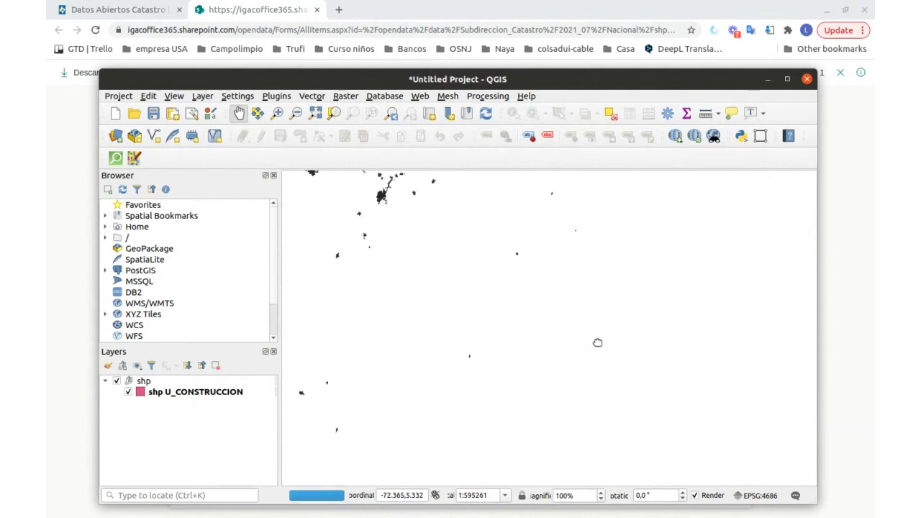
scroll(591, 341, "up", 2)
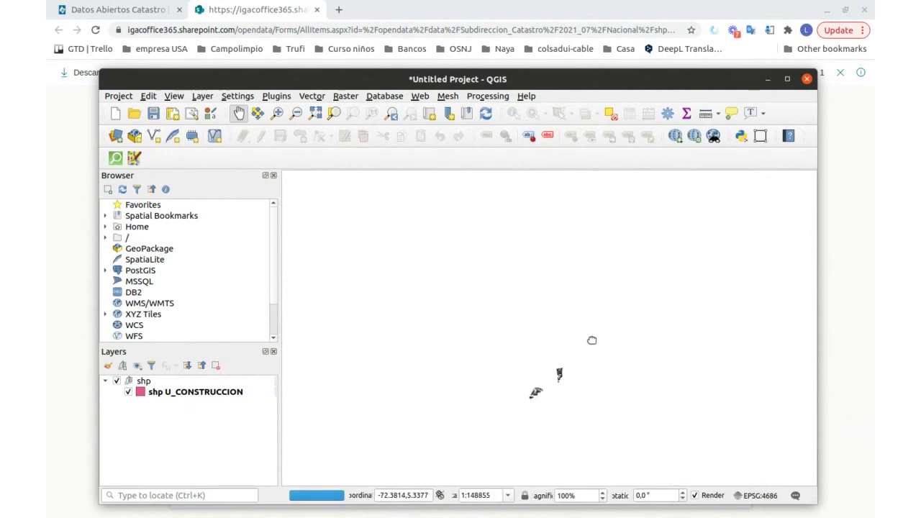
scroll(591, 342, "up", 1)
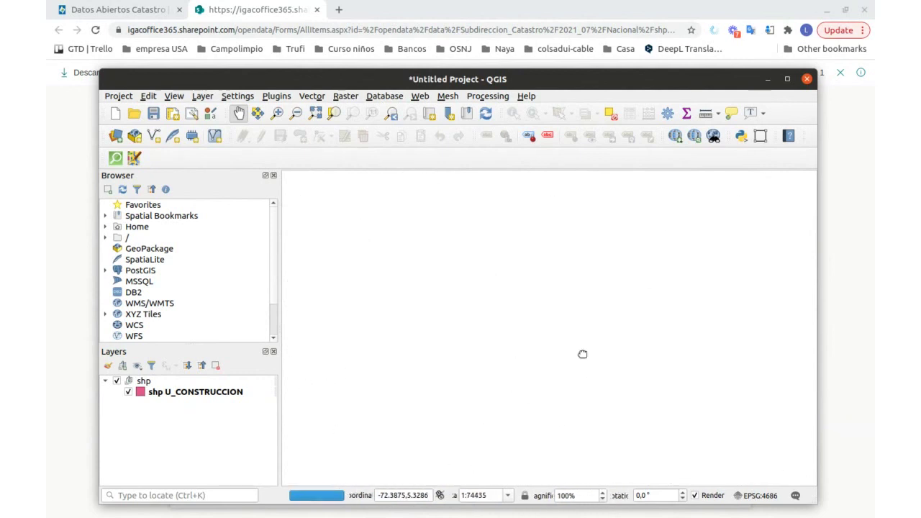
scroll(587, 343, "up", 1)
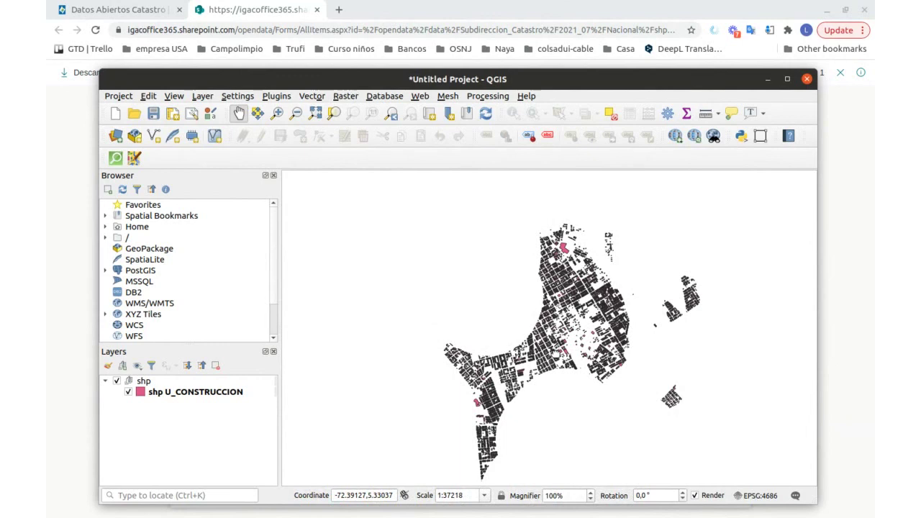
scroll(555, 354, "up", 1)
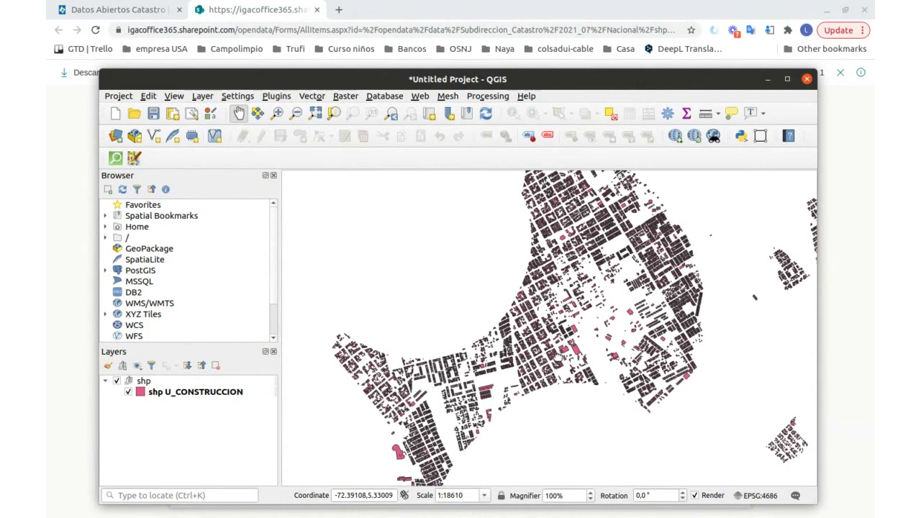
scroll(558, 358, "up", 1)
scroll(629, 277, "down", 2)
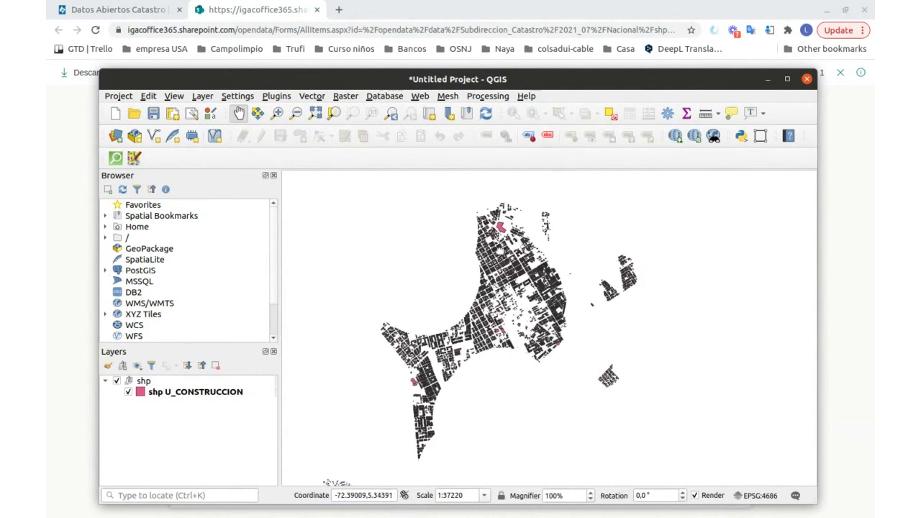
scroll(536, 276, "up", 1)
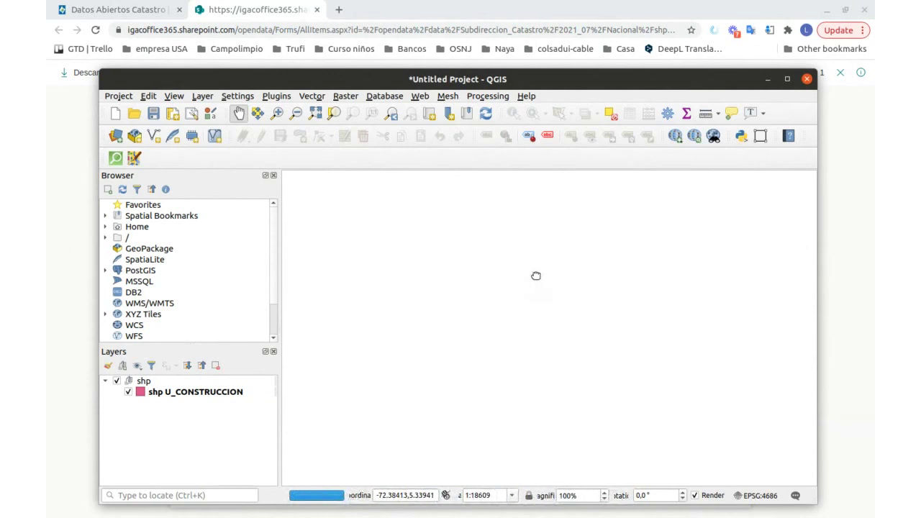
scroll(536, 275, "up", 1)
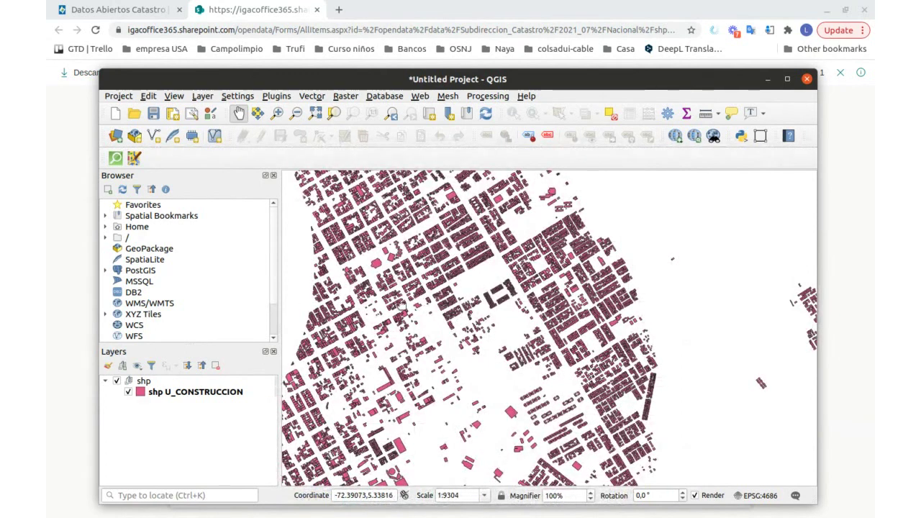
scroll(506, 323, "down", 2)
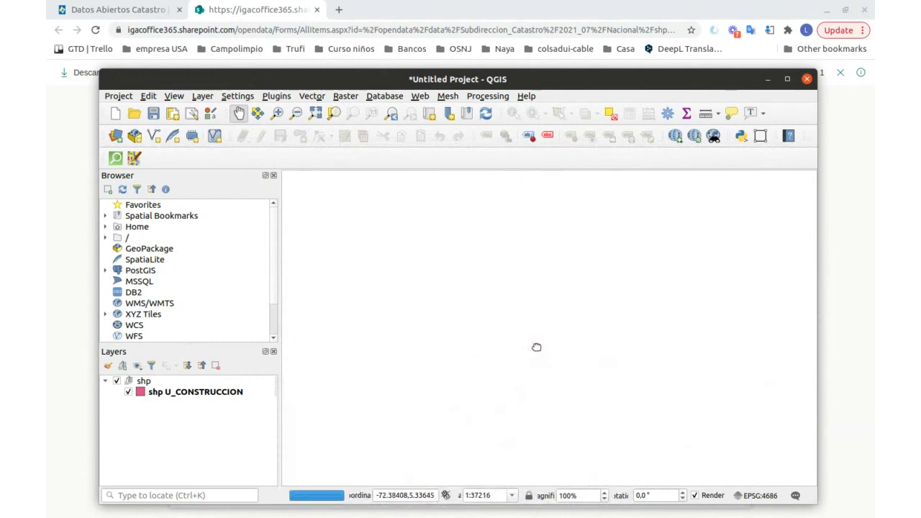
scroll(536, 347, "down", 2)
scroll(536, 347, "down", 2)
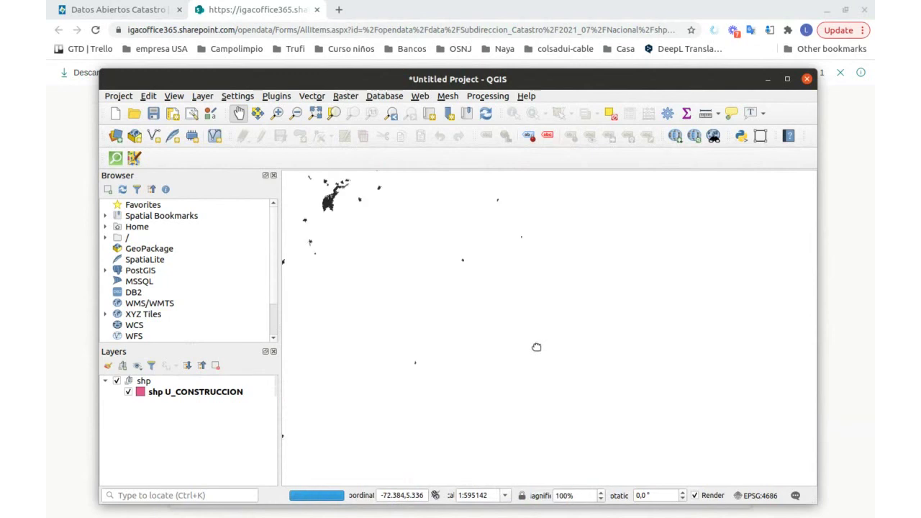
scroll(536, 347, "up", 1)
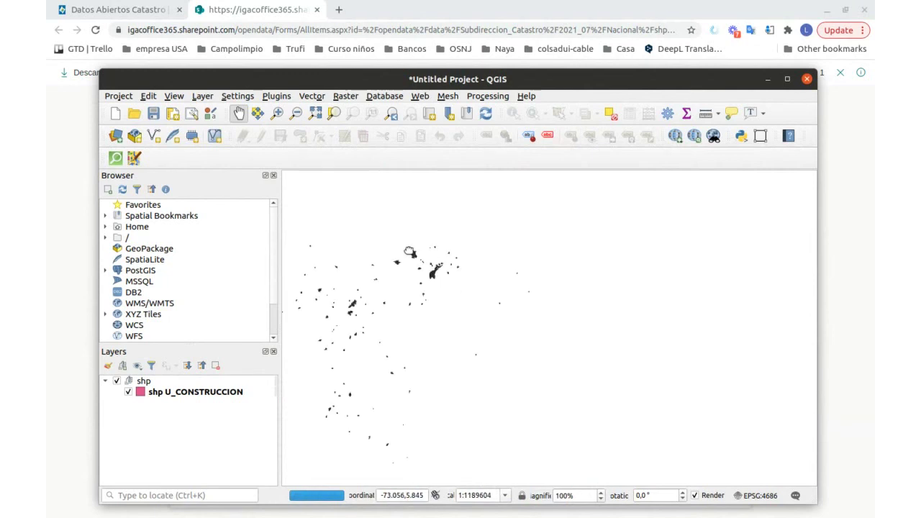
scroll(408, 251, "up", 3)
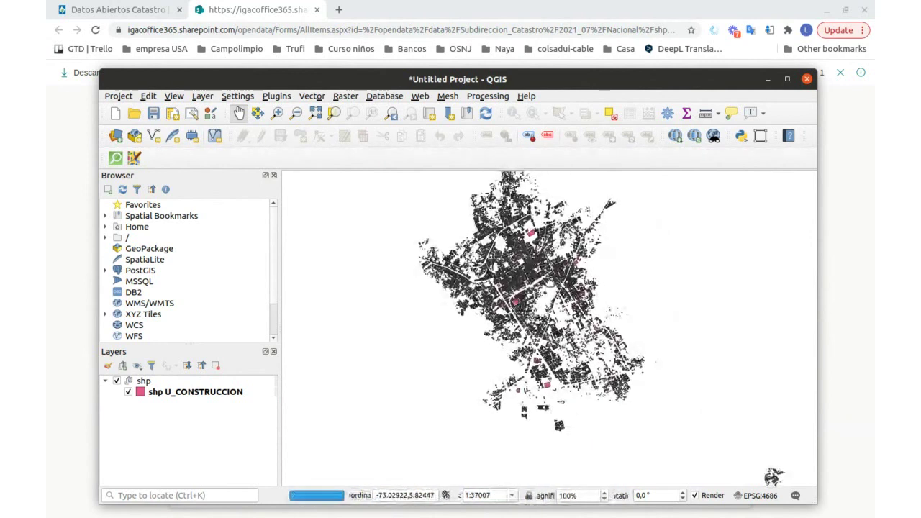
left_click_drag(593, 358, 584, 387)
scroll(501, 262, "up", 1)
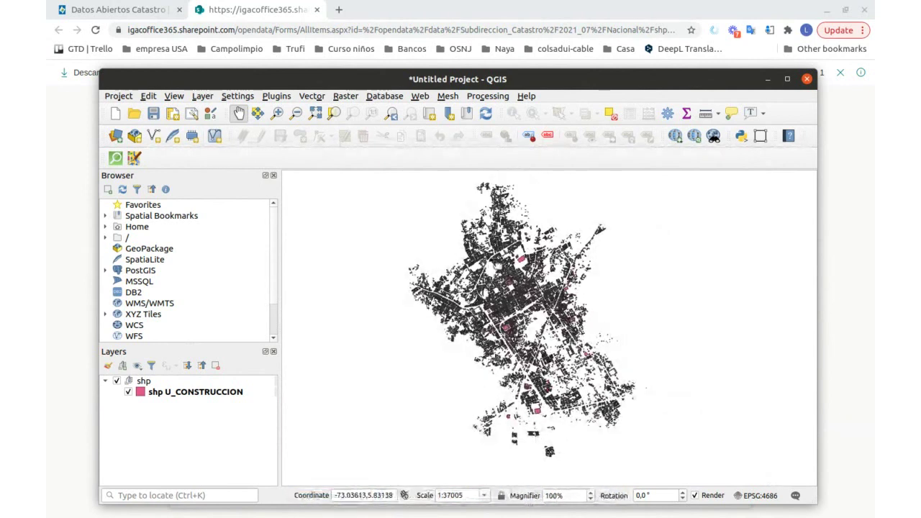
scroll(457, 292, "down", 1)
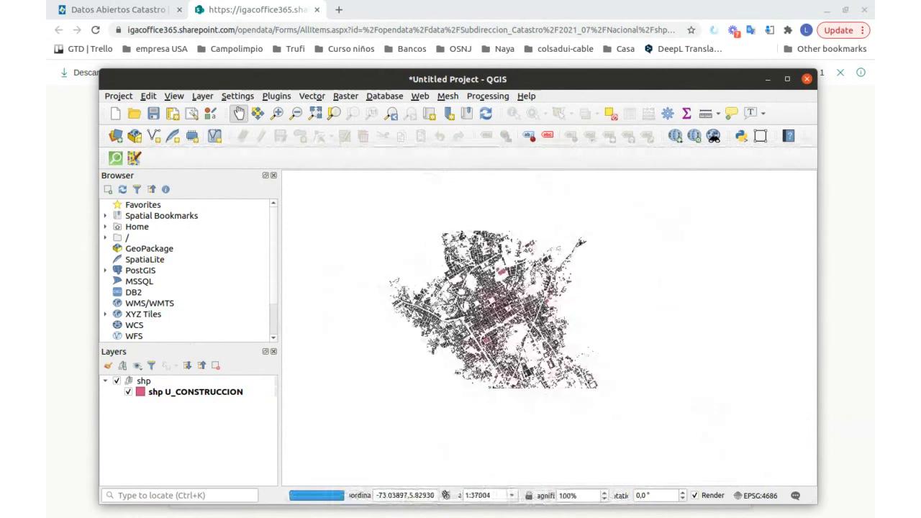
scroll(468, 287, "down", 1)
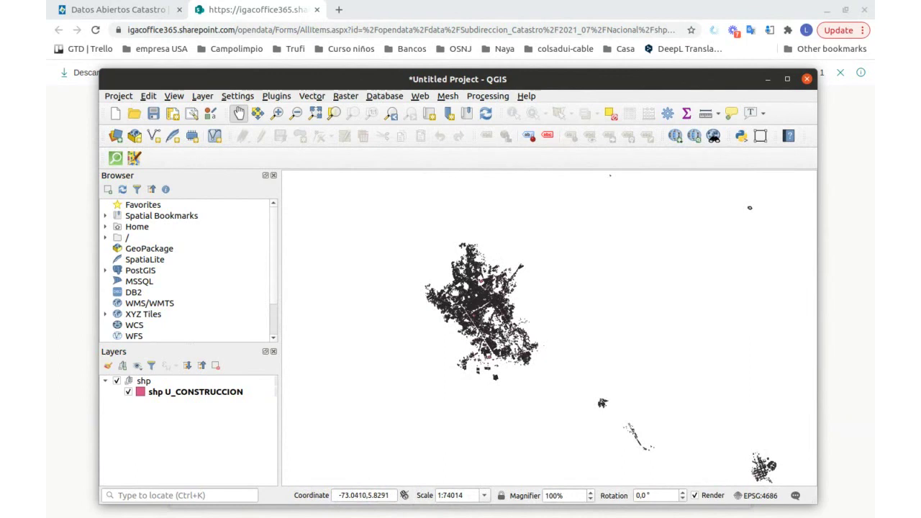
scroll(472, 293, "up", 1)
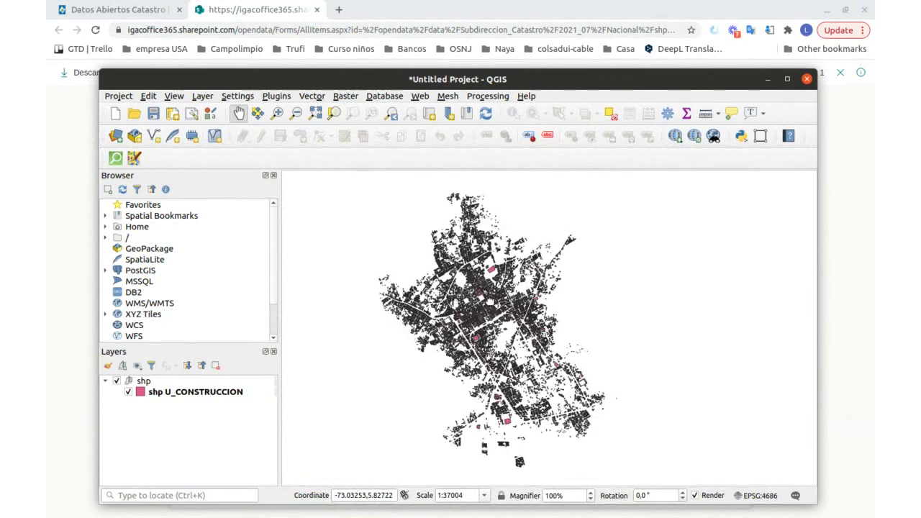
scroll(472, 294, "up", 1)
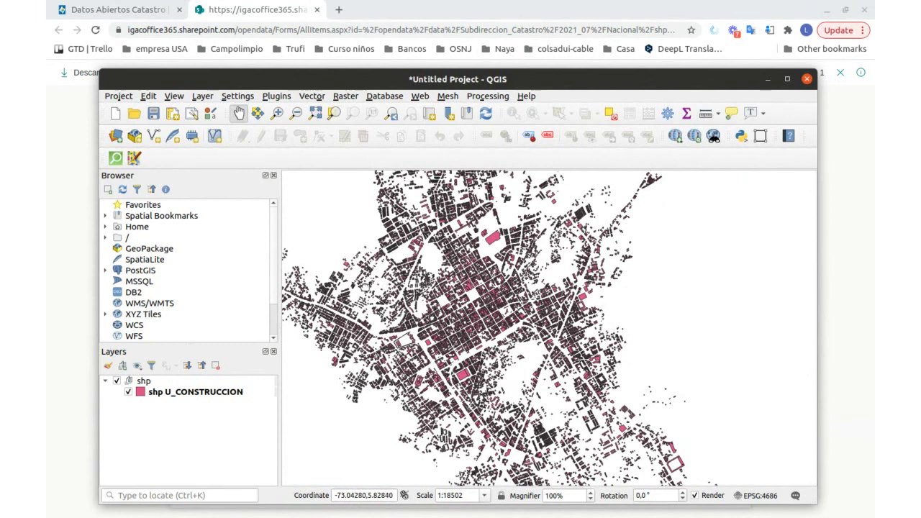
left_click_drag(366, 288, 443, 286)
scroll(455, 328, "up", 1)
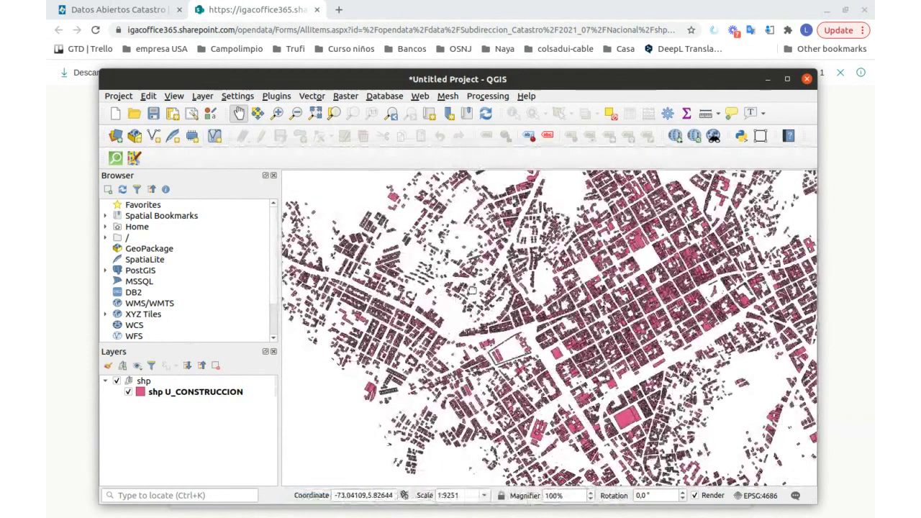
scroll(471, 287, "down", 2)
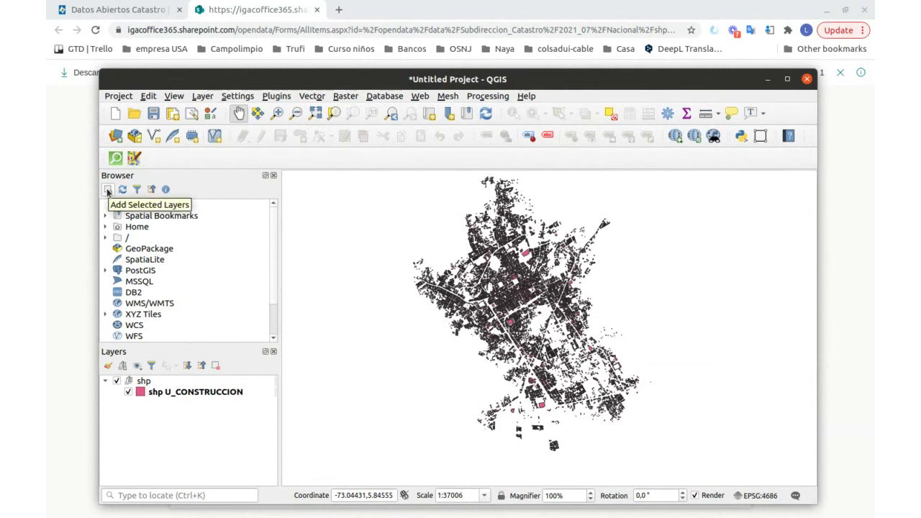
Step: Add the OpenStreetMap XYZ tile layer and place it below shp U_CONSTRUCCION
left_click(151, 314)
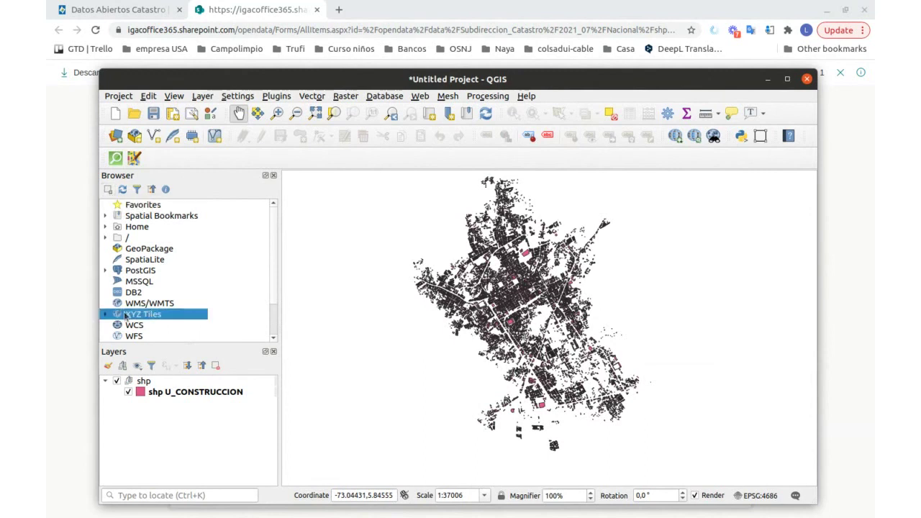
left_click(105, 315)
left_click(109, 325)
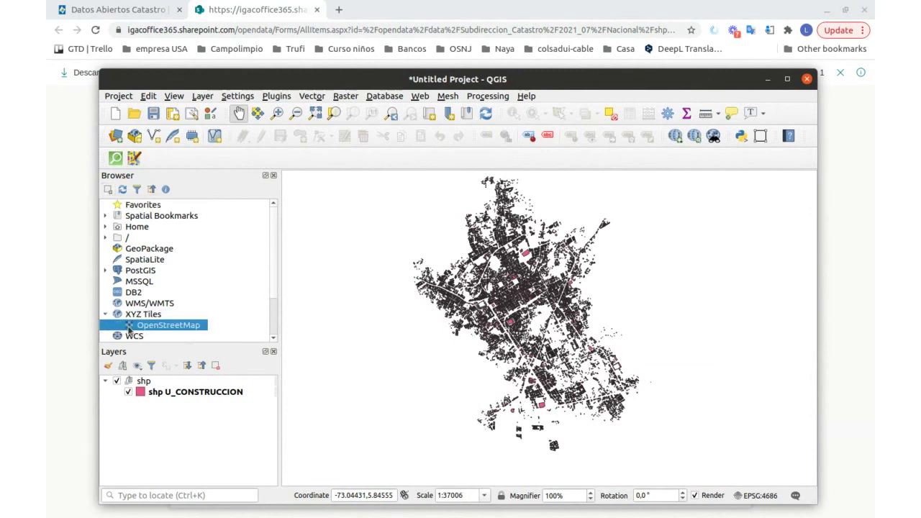
double_click(109, 325)
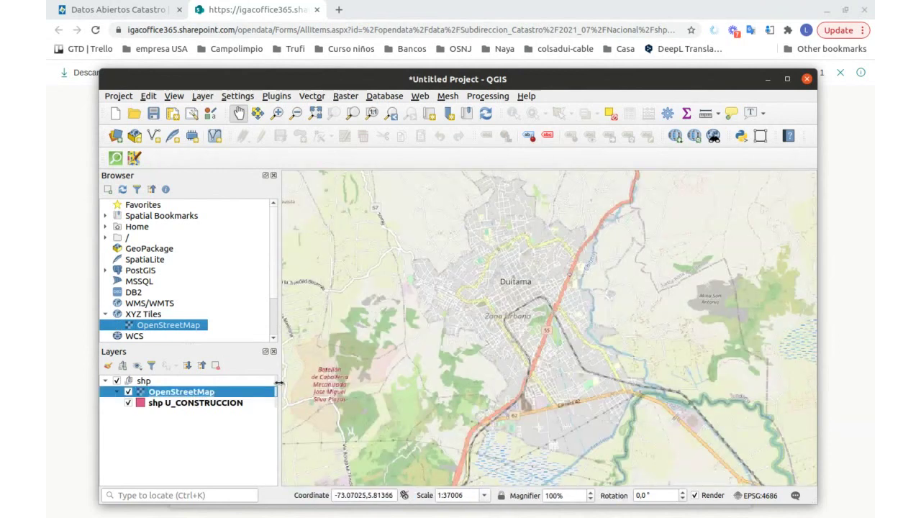
left_click_drag(105, 393, 155, 416)
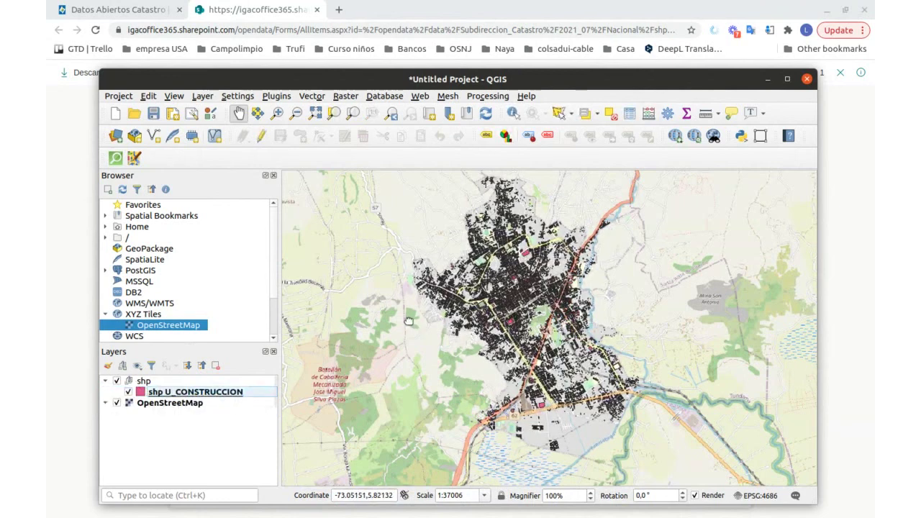
Step: Hide U_CONSTRUCCION, zoom out and back in to Ibagué, then show the footprints again
left_click(128, 392)
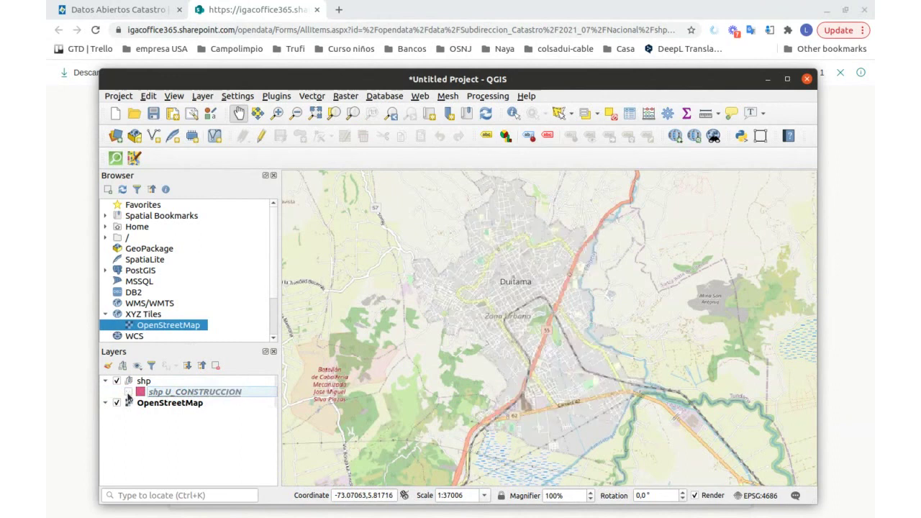
scroll(543, 284, "down", 2)
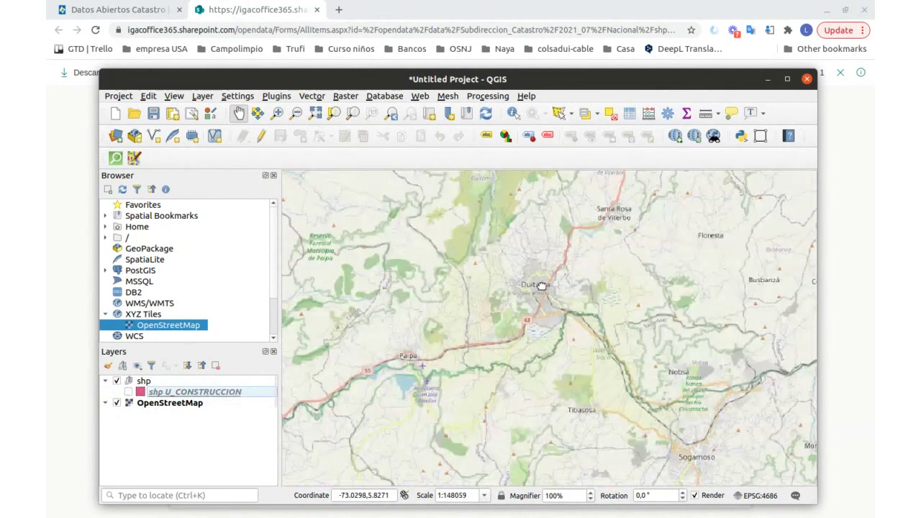
scroll(542, 285, "down", 3)
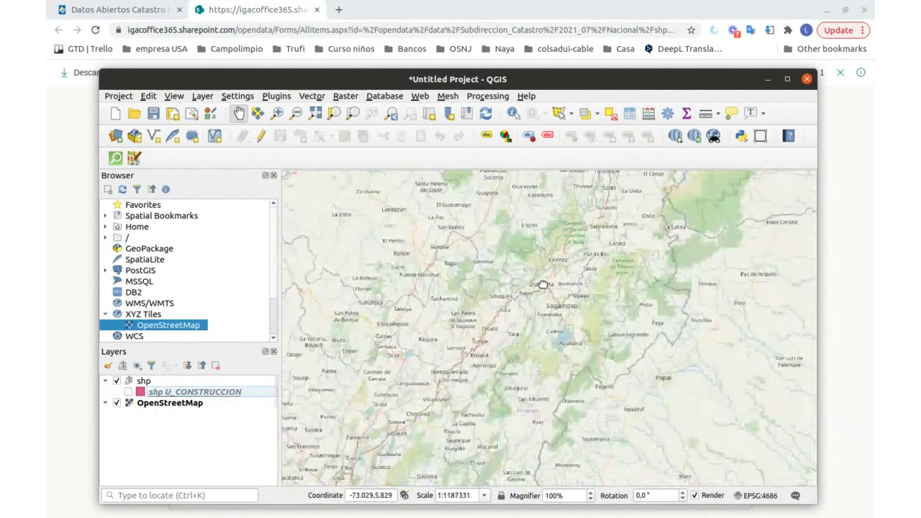
scroll(529, 280, "down", 2)
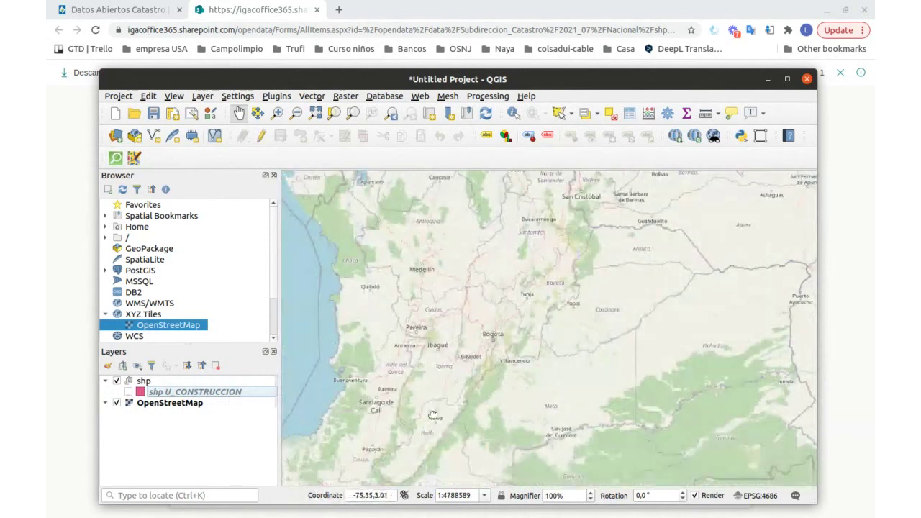
scroll(441, 353, "up", 3)
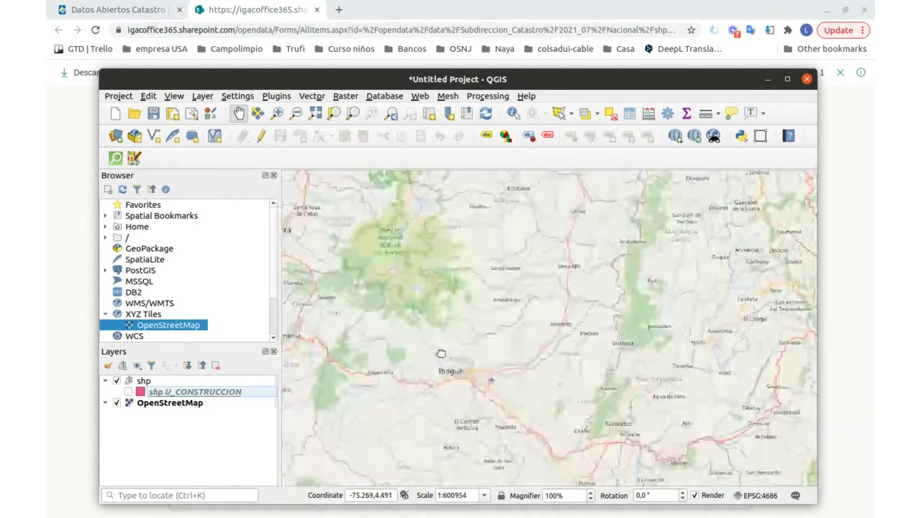
scroll(441, 353, "up", 4)
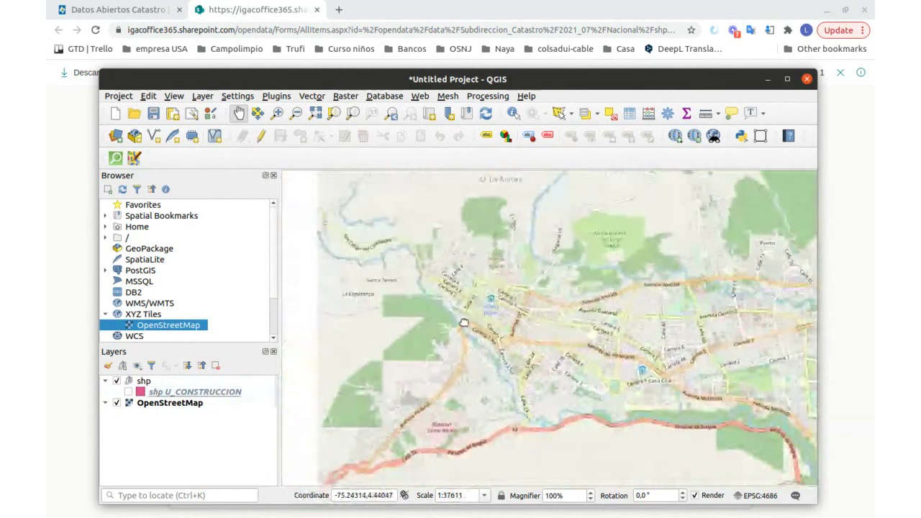
left_click(129, 392)
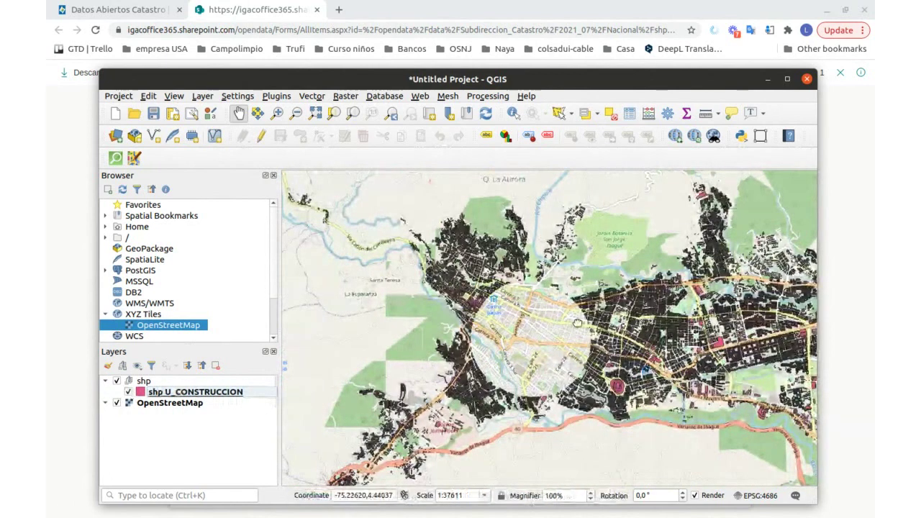
Step: Pan west across the Ibagué building footprints to inspect them
left_click_drag(572, 348, 566, 349)
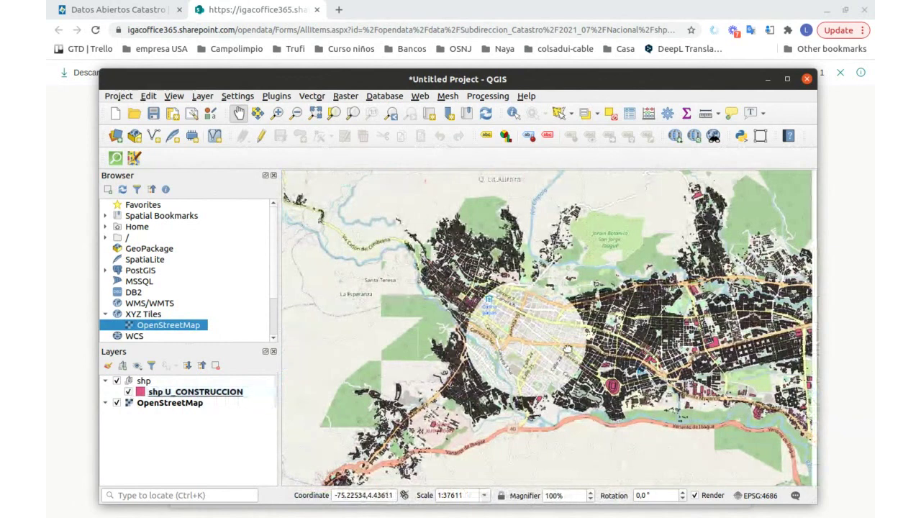
scroll(567, 349, "down", 1)
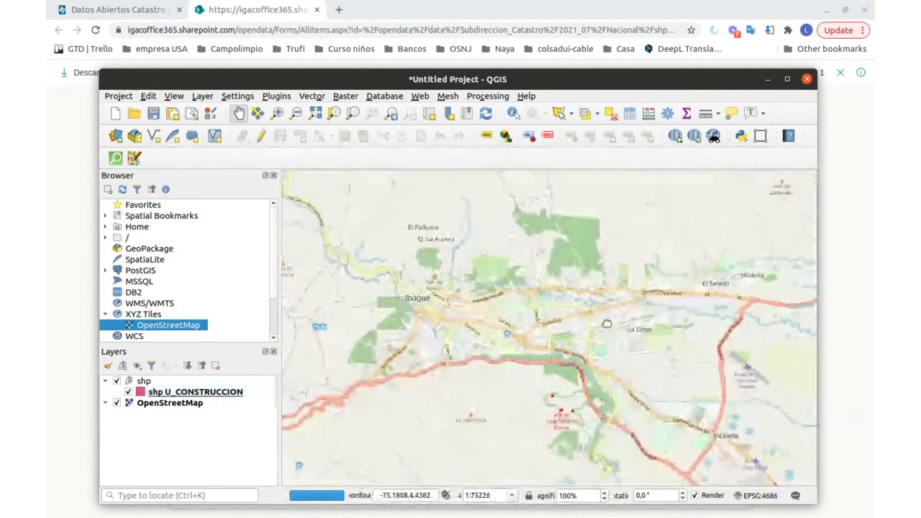
scroll(607, 324, "up", 1)
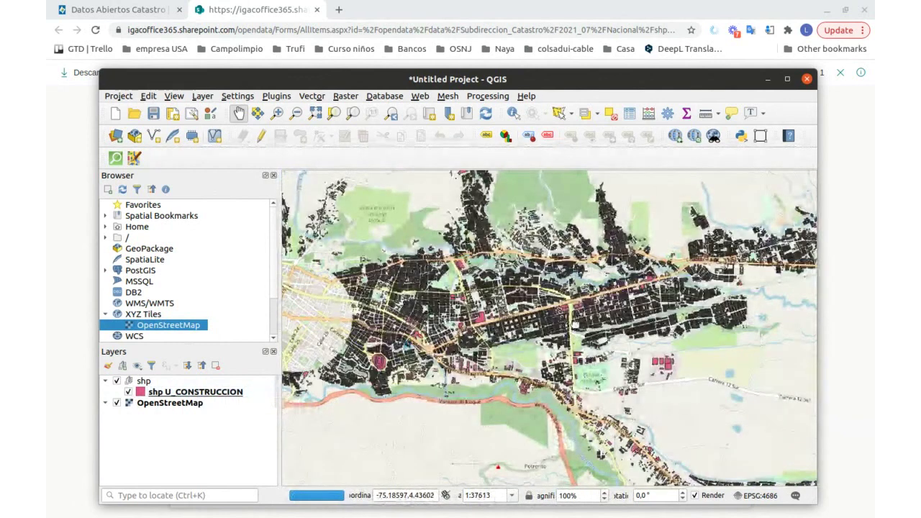
left_click_drag(487, 393, 630, 379)
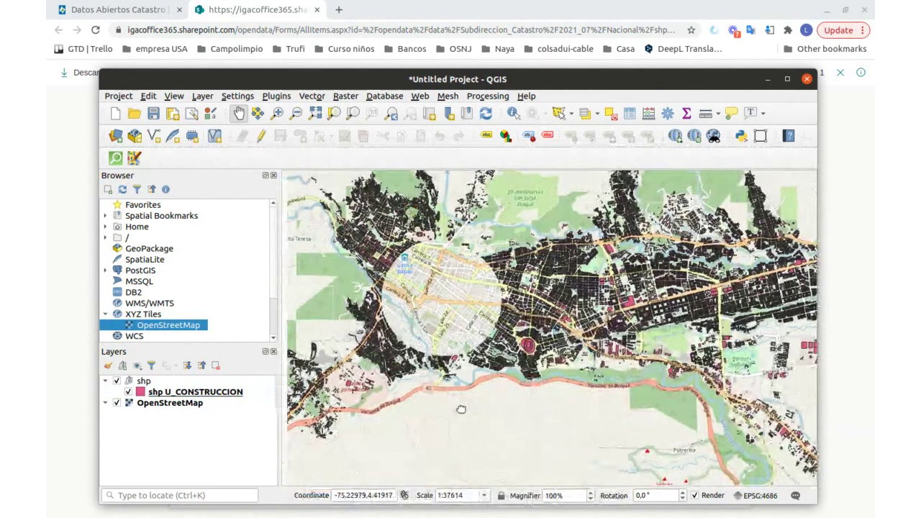
left_click_drag(461, 409, 588, 374)
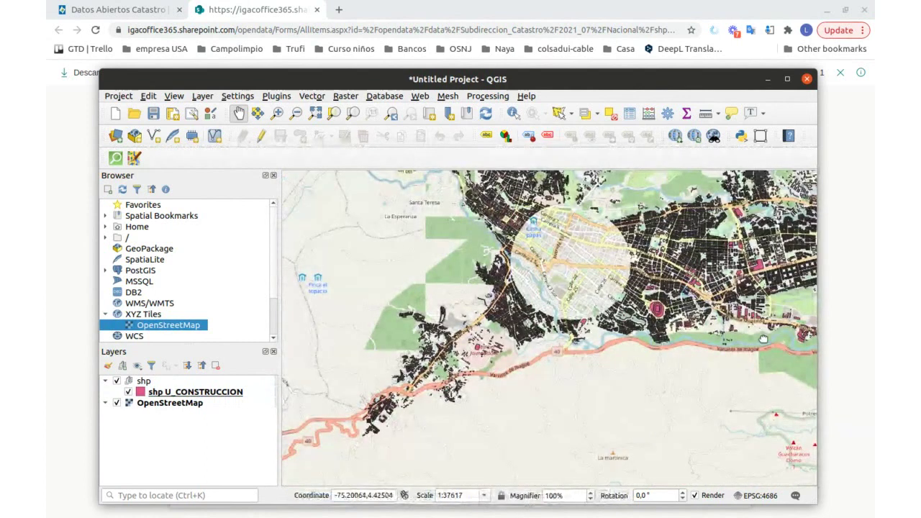
Step: Hide the shp group, pan the map to Cúcuta, and turn the building footprints back on
left_click(117, 382)
scroll(475, 367, "down", 1)
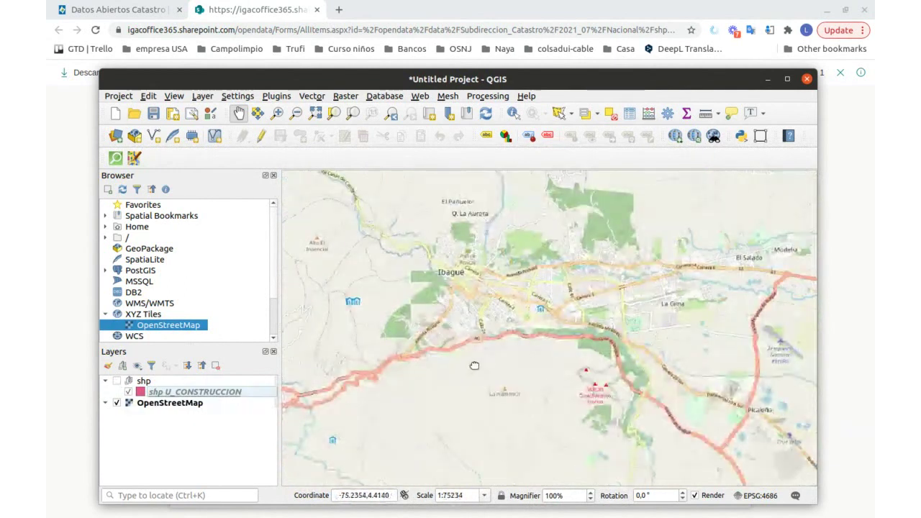
scroll(461, 345, "down", 3)
scroll(444, 325, "down", 2)
left_click_drag(542, 287, 335, 366)
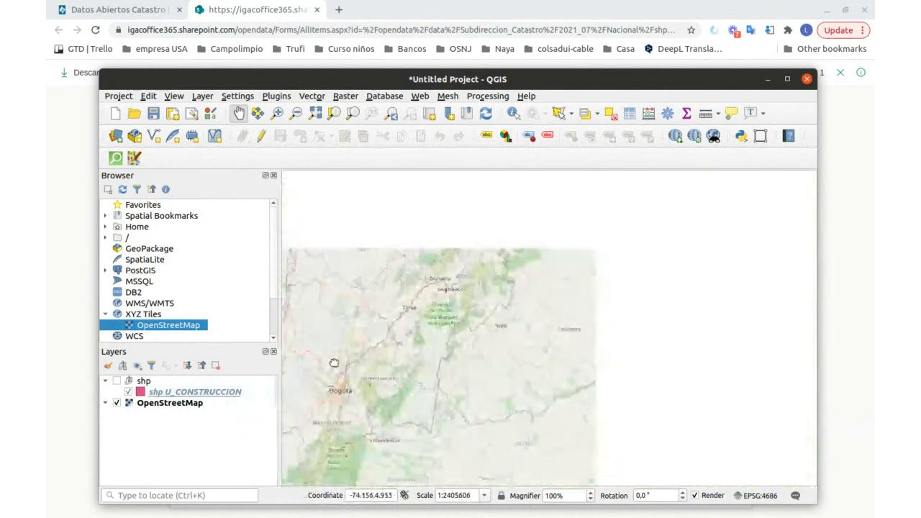
left_click_drag(454, 267, 343, 437)
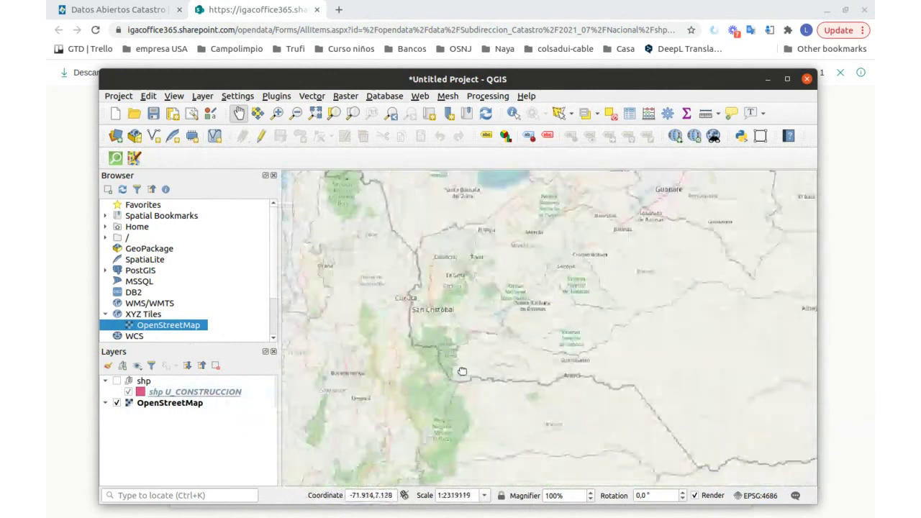
scroll(395, 302, "up", 4)
scroll(449, 269, "up", 2)
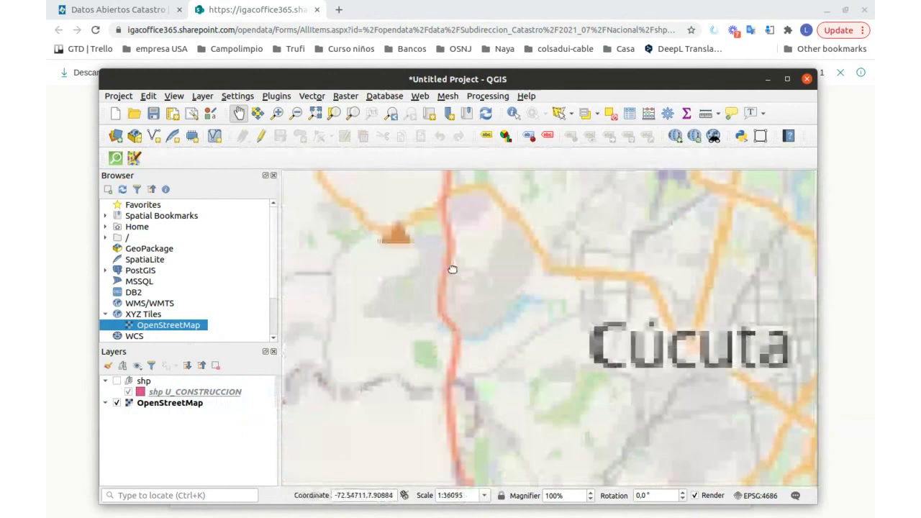
scroll(454, 269, "down", 1)
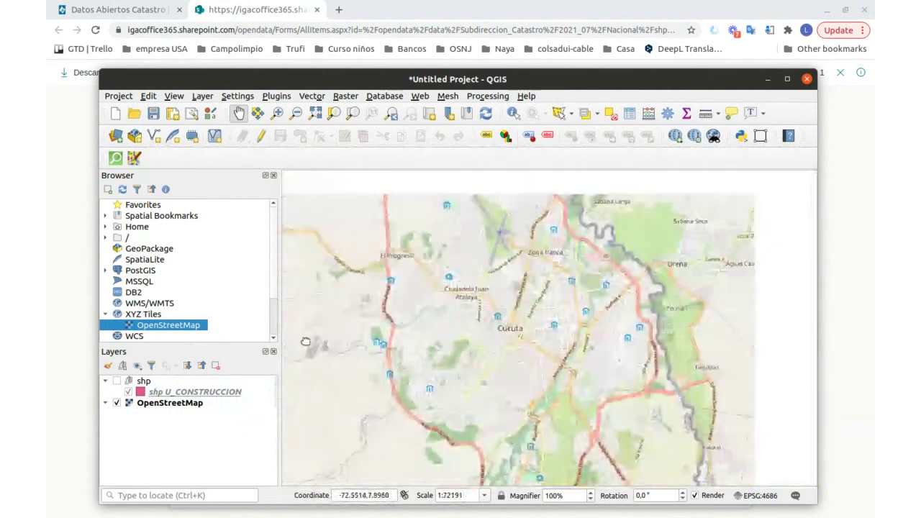
left_click(127, 391)
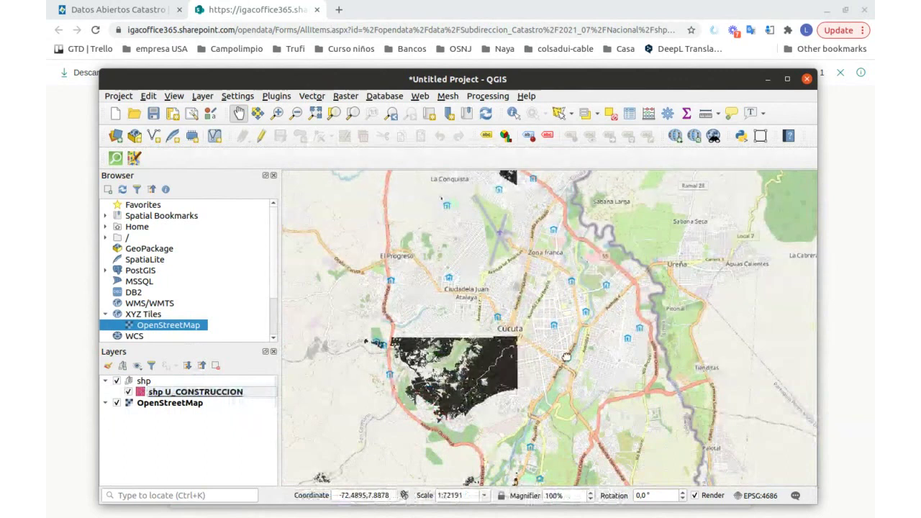
Step: Zoom in on the Cúcuta buildings with the mouse wheel and recentre the view
scroll(566, 357, "down", 2)
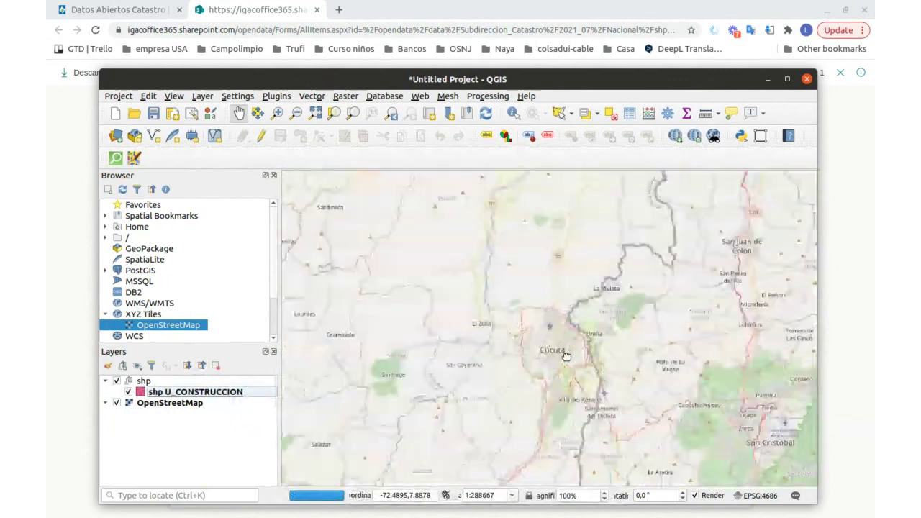
scroll(566, 356, "up", 1)
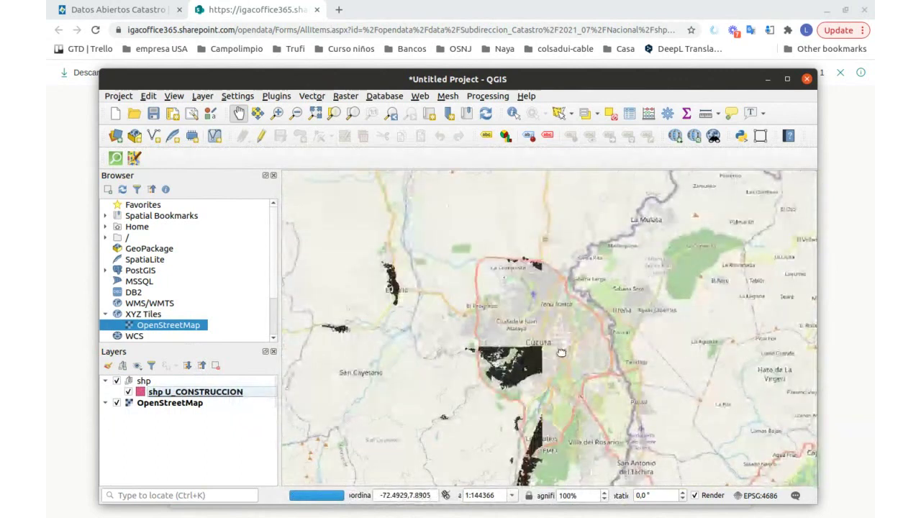
scroll(561, 353, "up", 1)
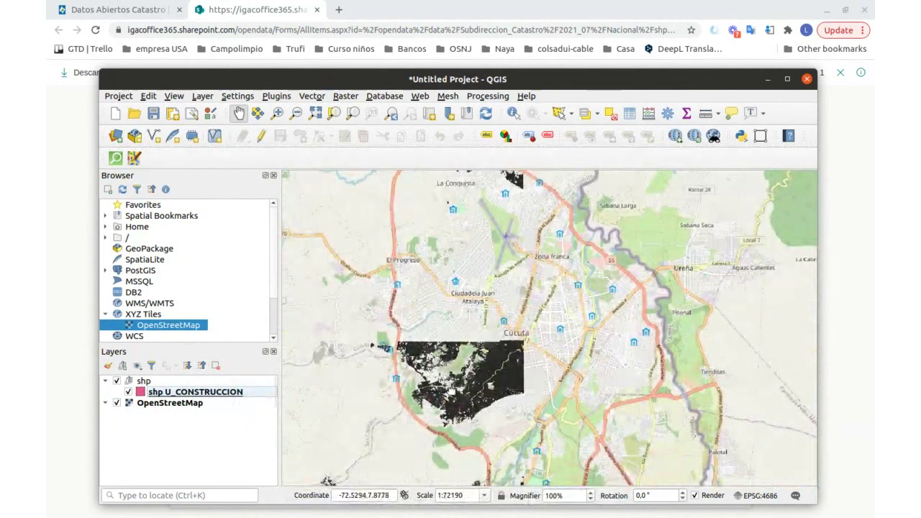
scroll(435, 390, "up", 1)
scroll(547, 330, "up", 1)
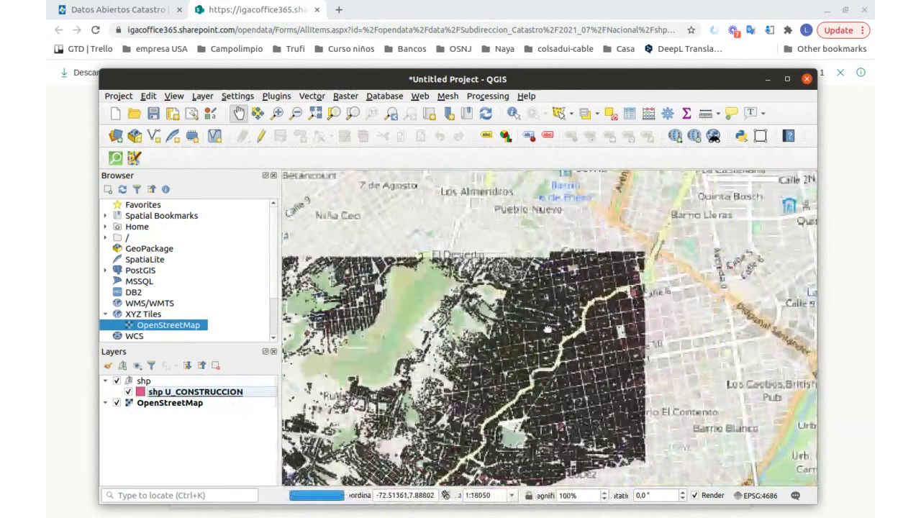
scroll(554, 314, "up", 1)
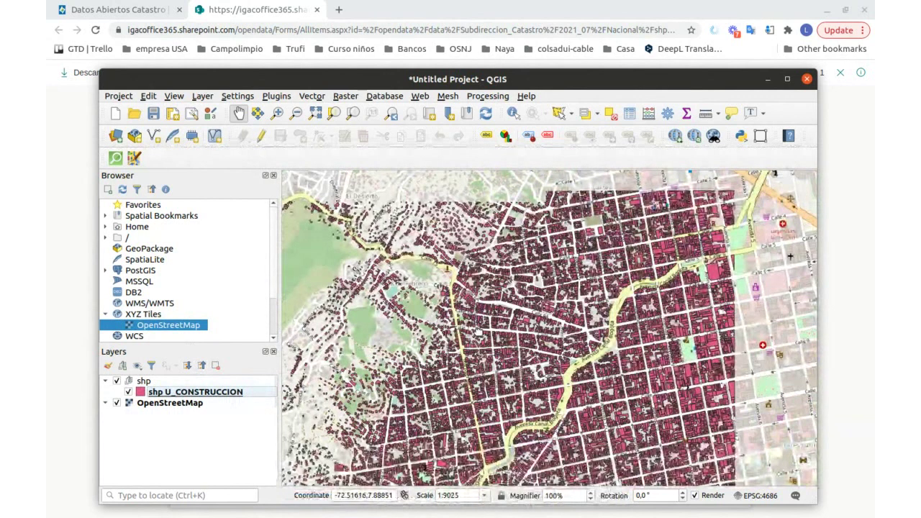
scroll(478, 333, "down", 1)
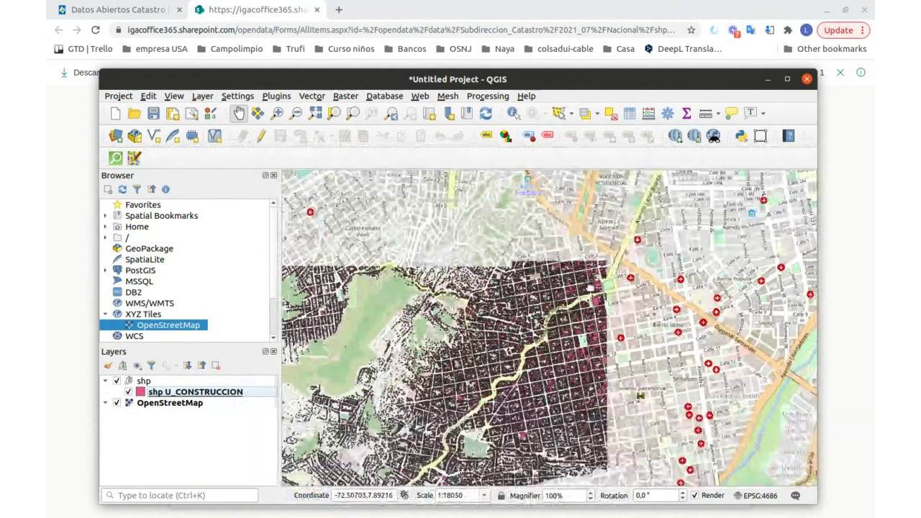
scroll(591, 286, "down", 1)
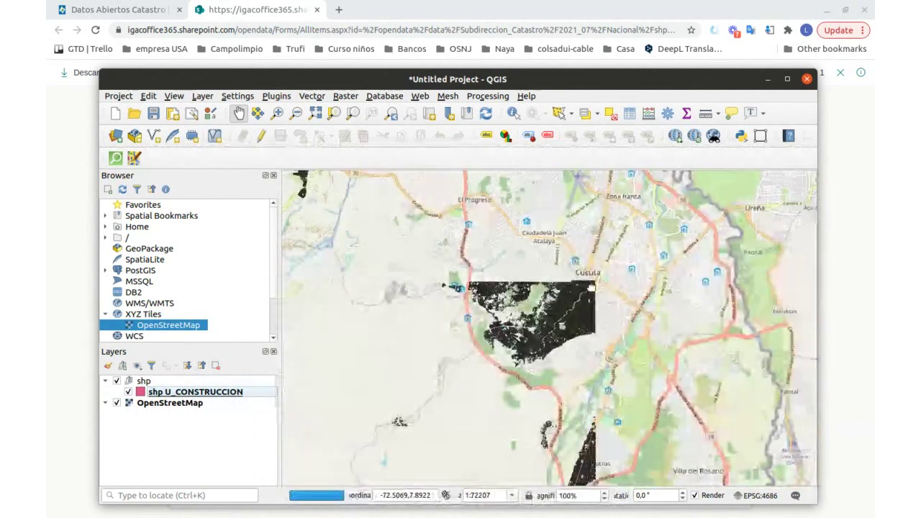
scroll(589, 288, "down", 2)
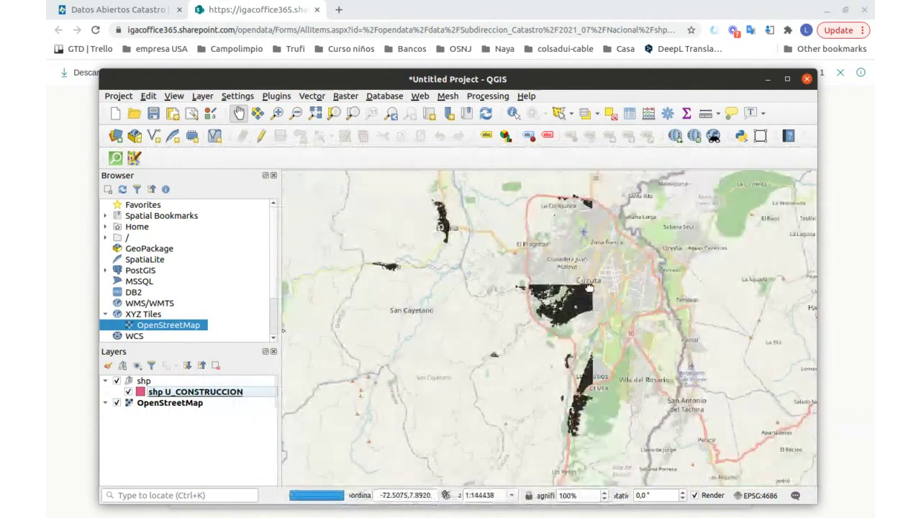
left_click_drag(588, 288, 574, 310)
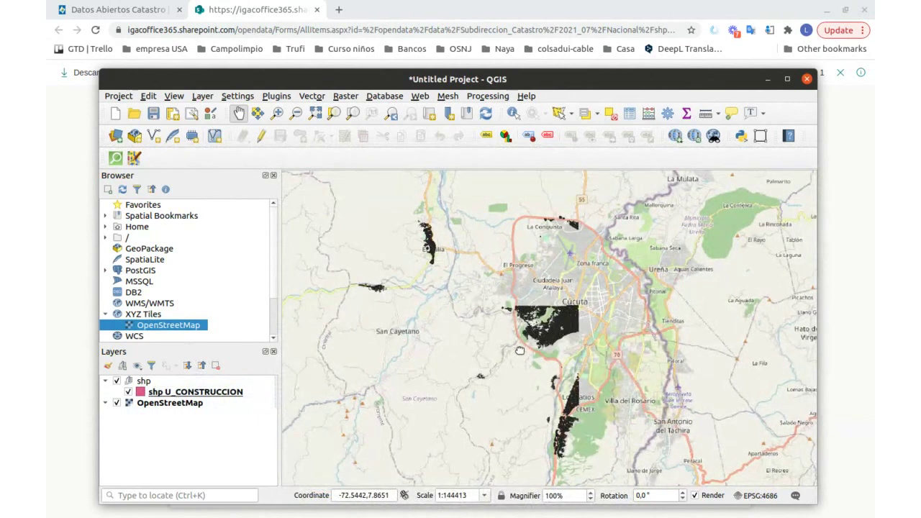
scroll(581, 292, "up", 1)
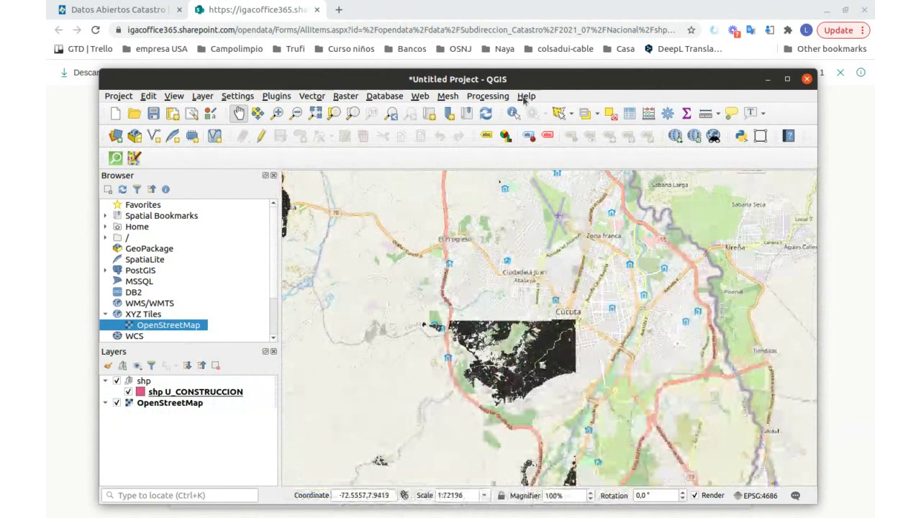
Step: Download the Construccion (Urbano) archive U_CONSTRUCCION.shp.zip from the geoportal to the Desktop
left_click(161, 6)
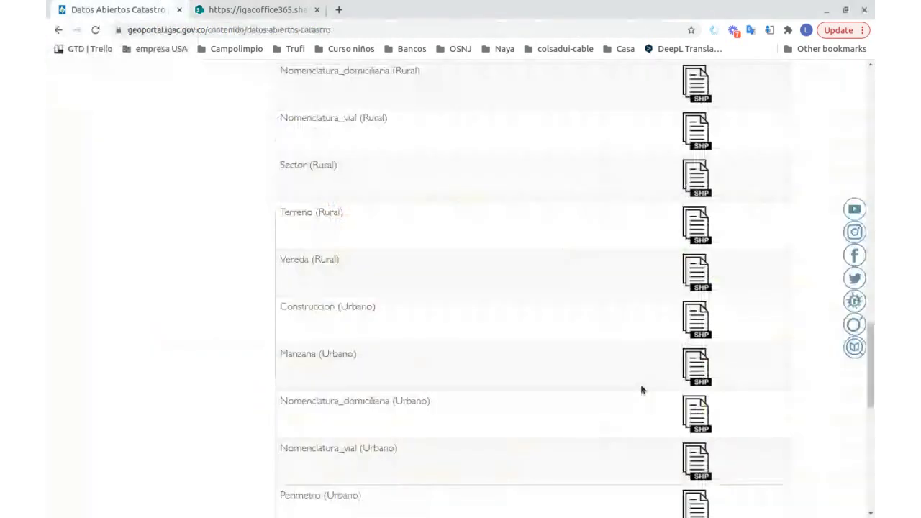
left_click(687, 321)
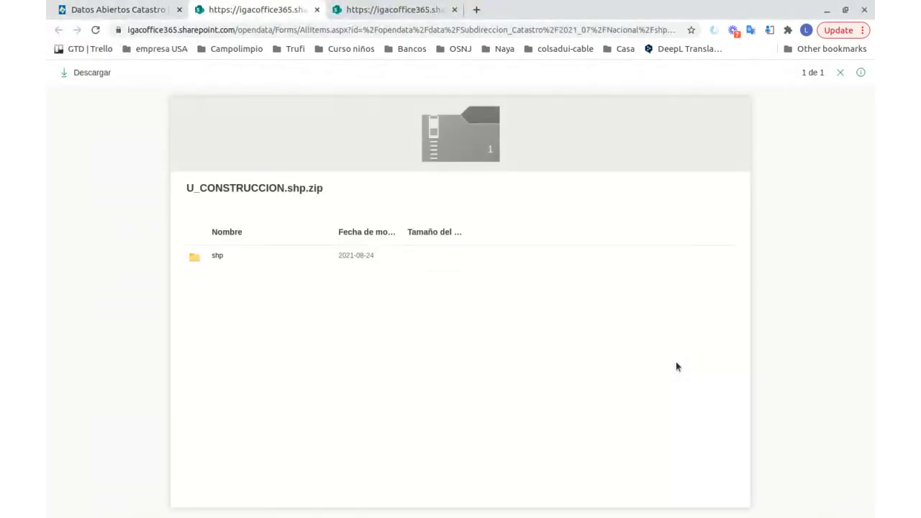
left_click(100, 77)
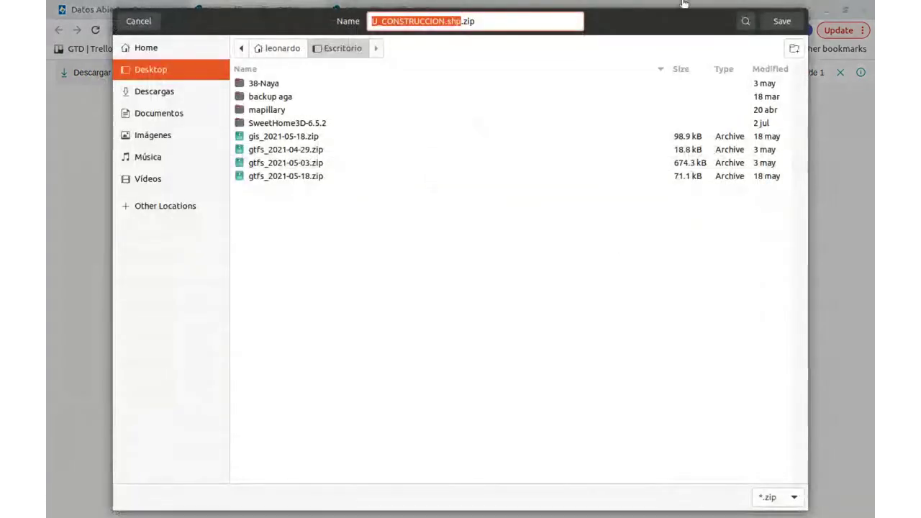
left_click(782, 22)
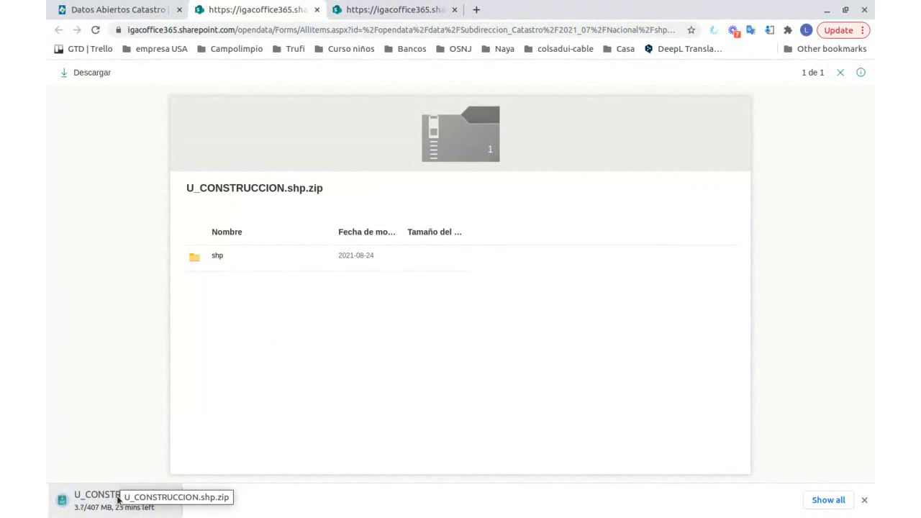
Step: Back in QGIS, zoom in on Los Patios' building footprints, then out over Colombia
key("alt+Tab")
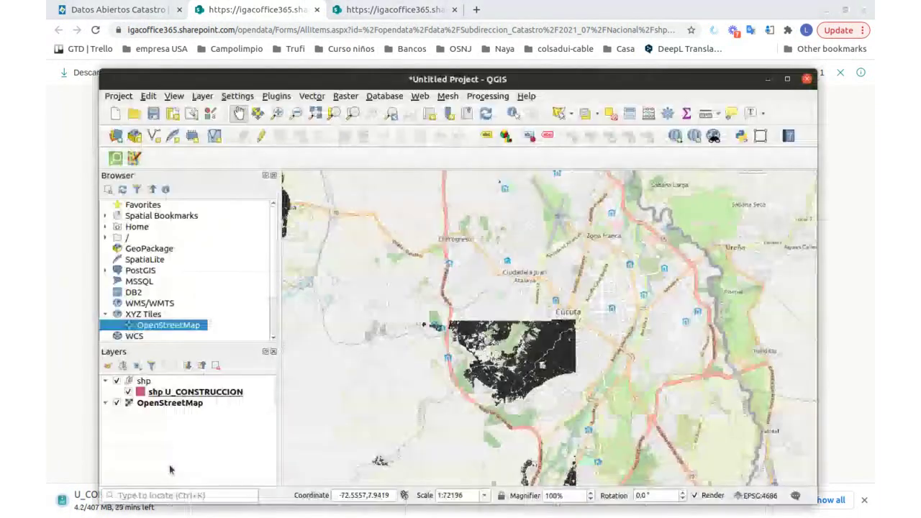
scroll(576, 295, "down", 2)
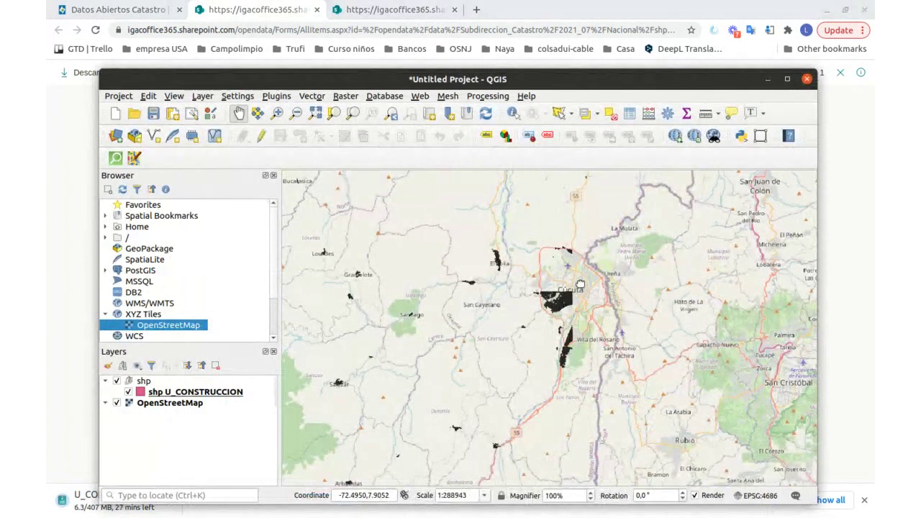
scroll(569, 361, "up", 1)
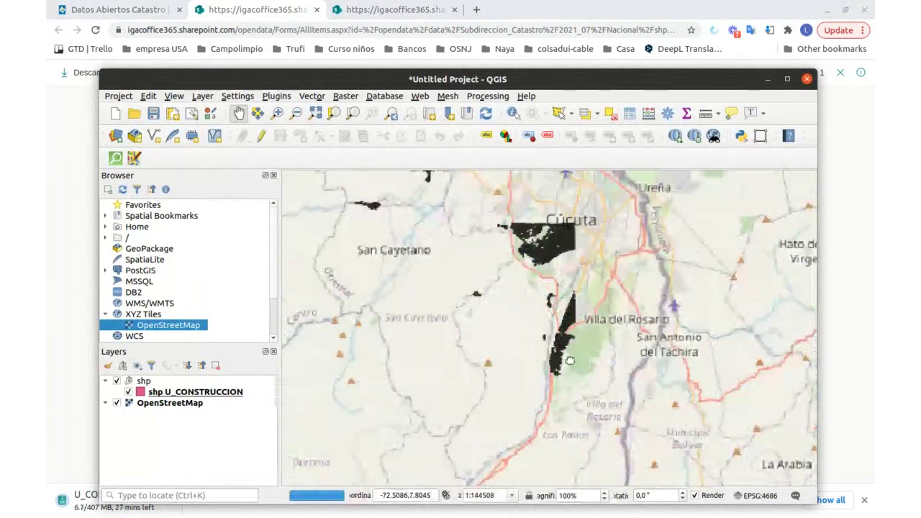
scroll(569, 360, "up", 2)
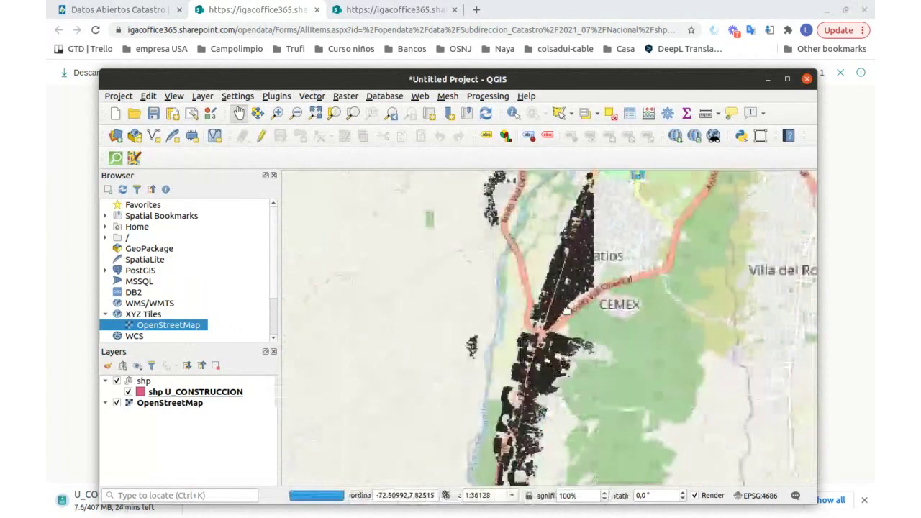
scroll(567, 309, "up", 1)
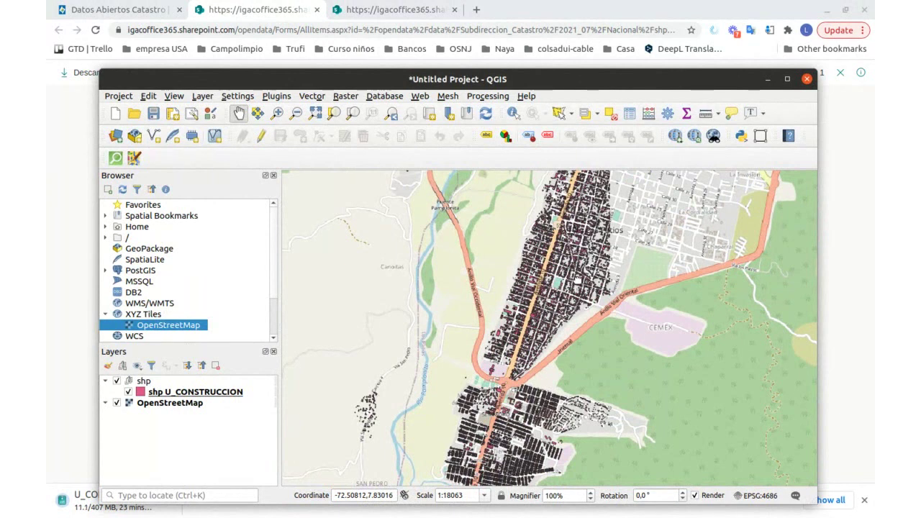
scroll(577, 281, "down", 7)
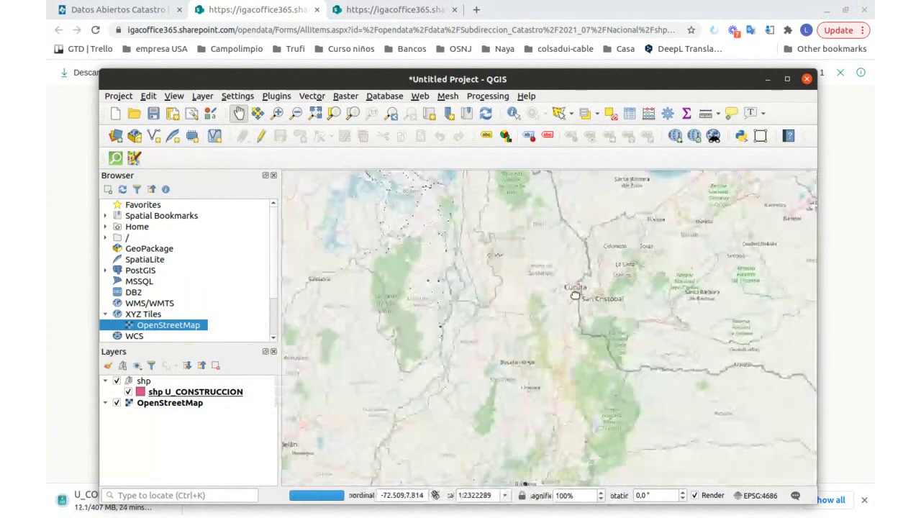
Step: Centre Cartagena on the map and zoom in and out over its buildings
scroll(576, 295, "down", 1)
scroll(517, 226, "up", 3)
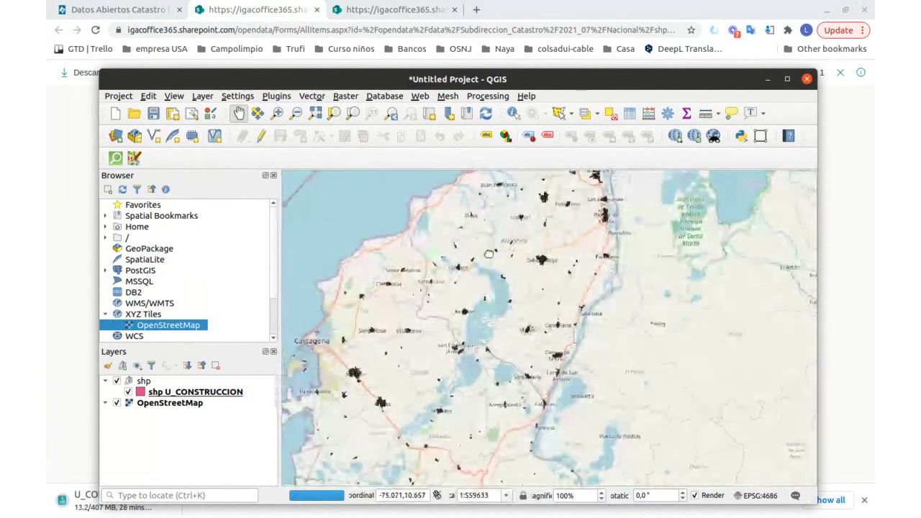
left_click_drag(608, 210, 700, 252)
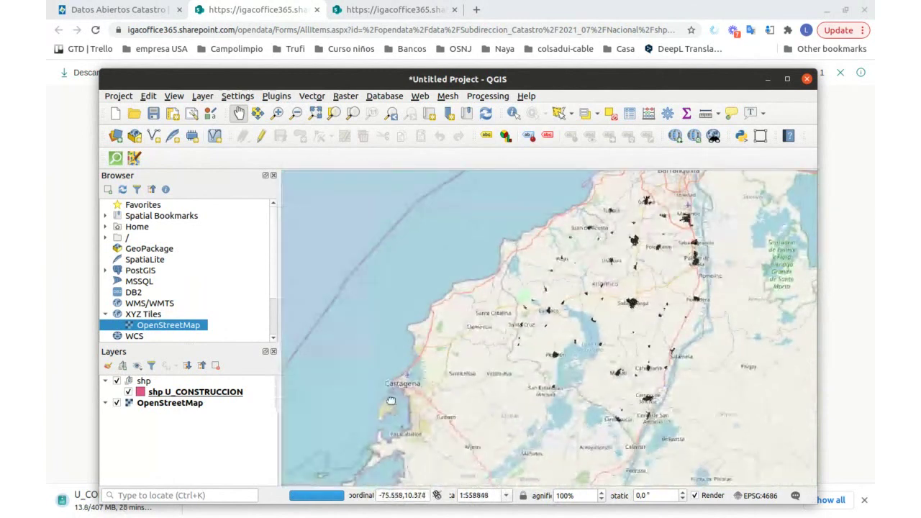
scroll(421, 351, "up", 3)
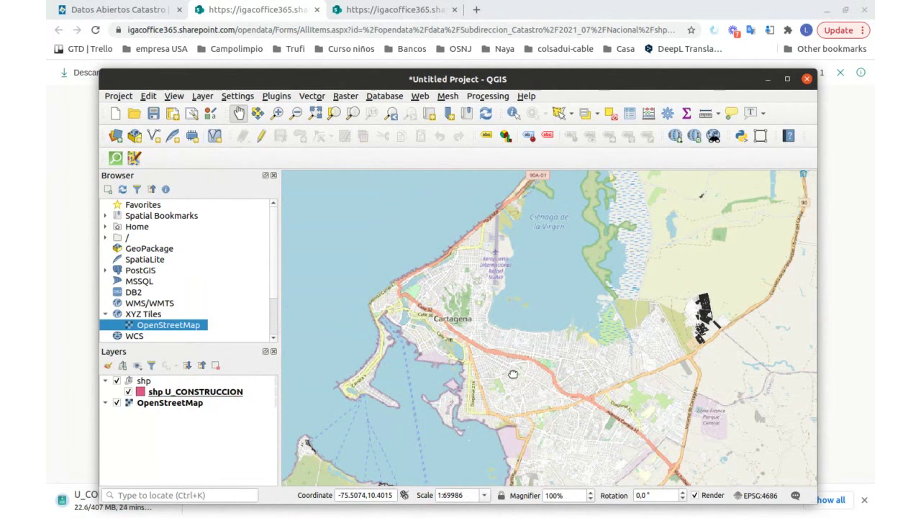
scroll(422, 241, "down", 4)
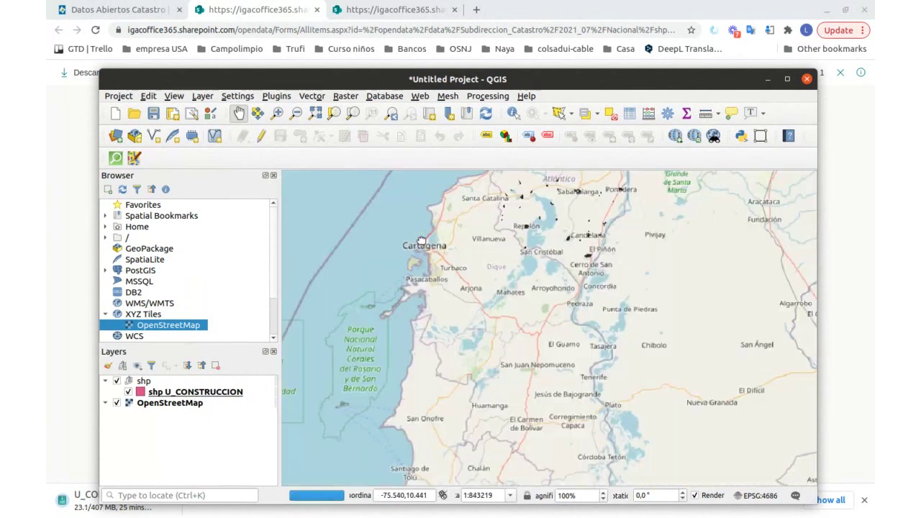
scroll(421, 241, "up", 3)
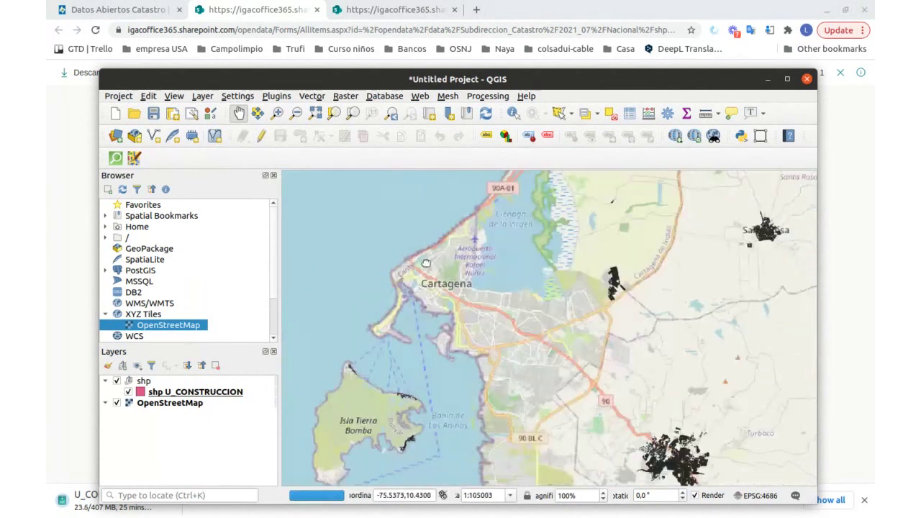
scroll(428, 266, "down", 1)
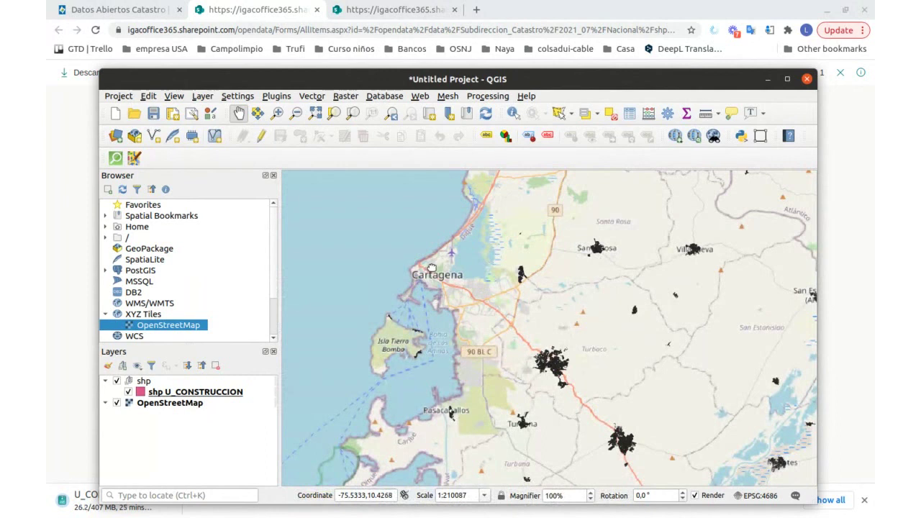
scroll(430, 268, "down", 1)
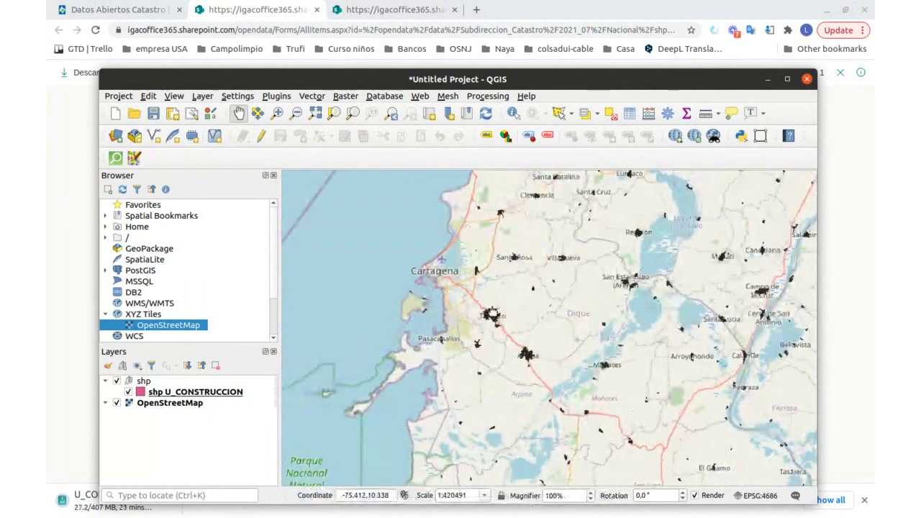
Step: Pan east across the Caribbean region until Valledupar is in view
left_click_drag(541, 328, 408, 331)
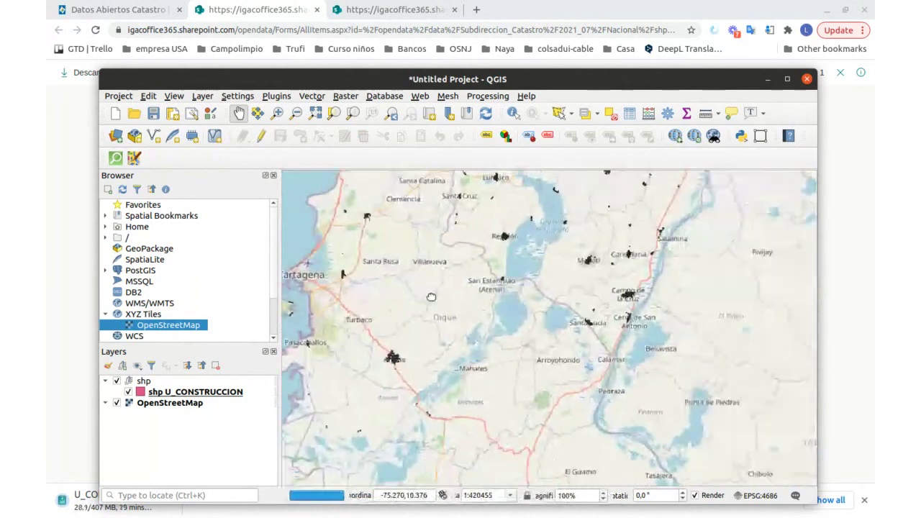
scroll(433, 281, "down", 1)
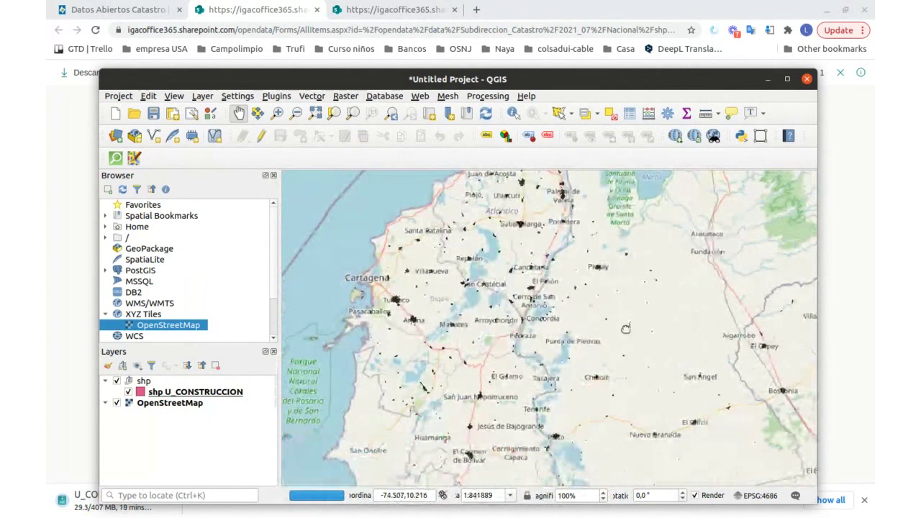
left_click_drag(625, 330, 590, 301)
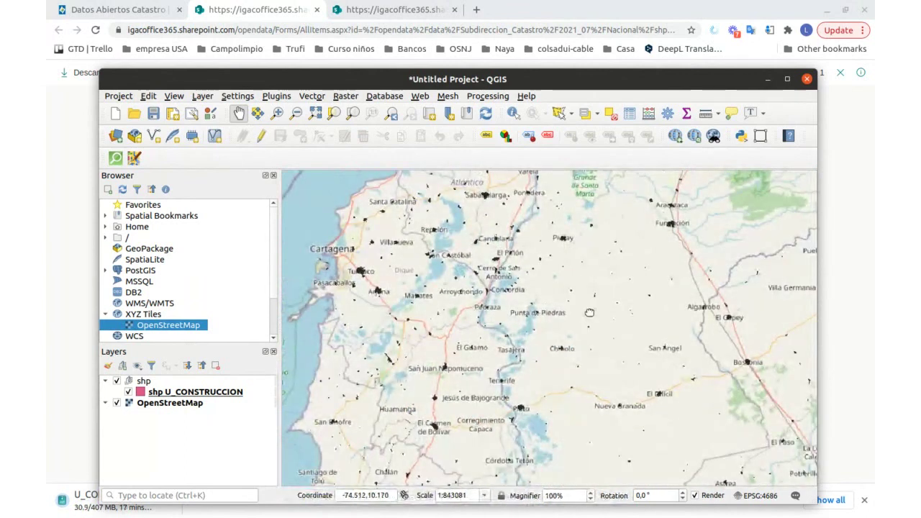
left_click_drag(591, 313, 546, 280)
left_click_drag(526, 319, 497, 274)
scroll(497, 273, "down", 1)
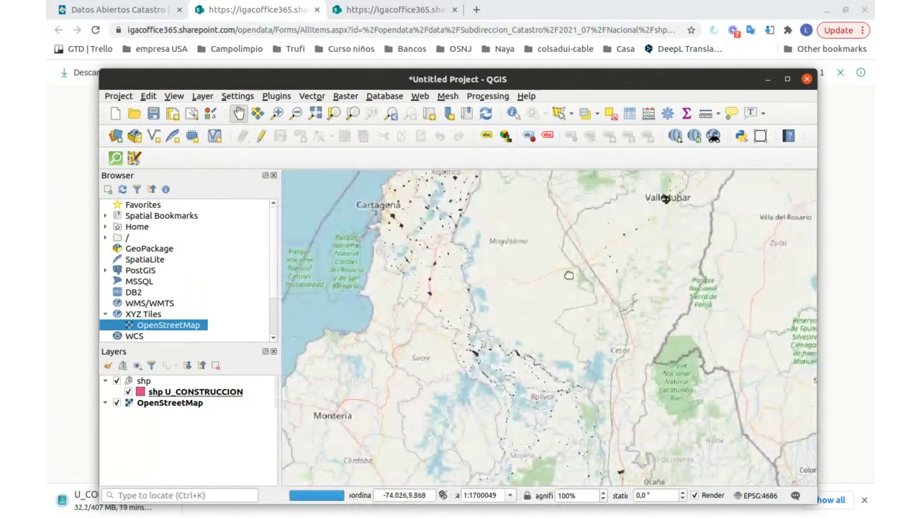
Step: Zoom in on Valledupar's footprints, then pan south until Bucaramanga and Medellín appear
left_click_drag(666, 198, 560, 276)
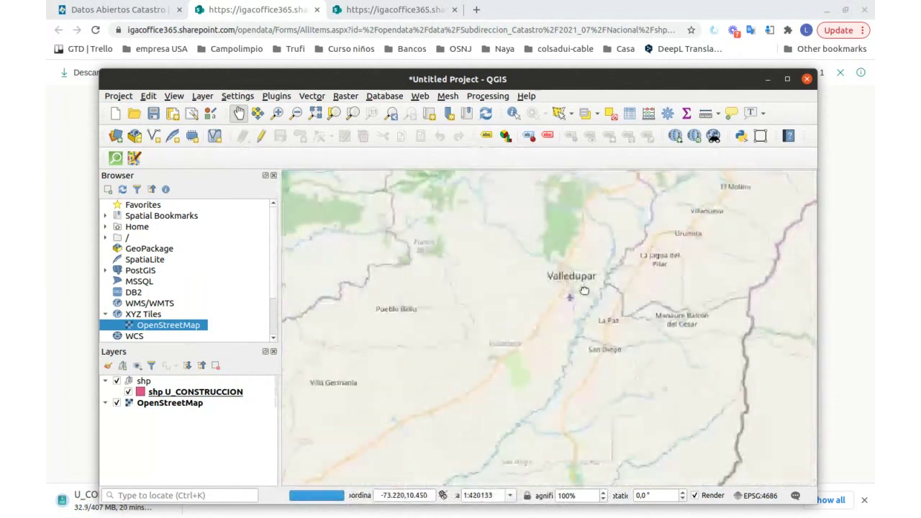
scroll(565, 279, "up", 5)
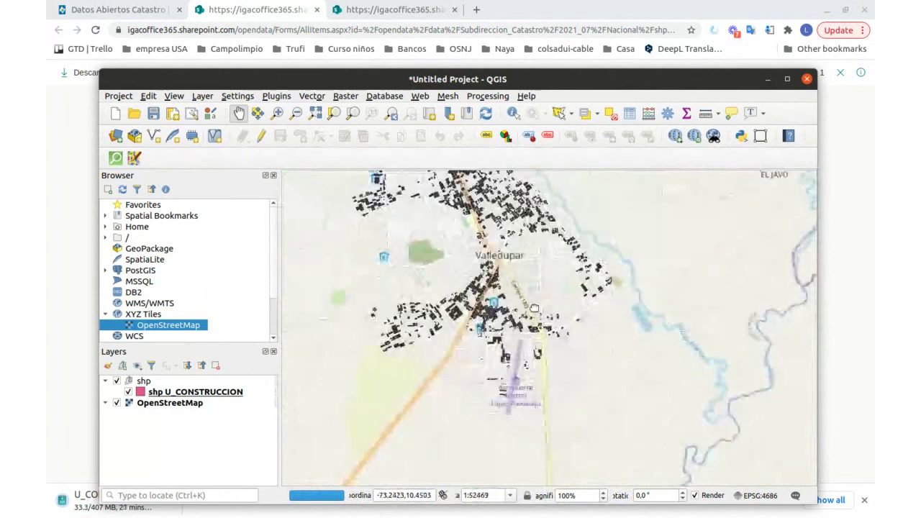
left_click_drag(468, 254, 500, 329)
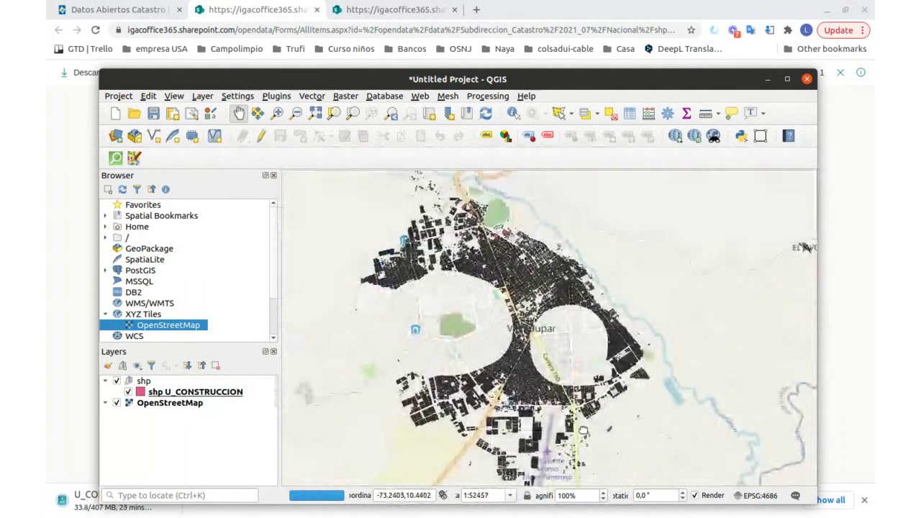
scroll(517, 341, "down", 5)
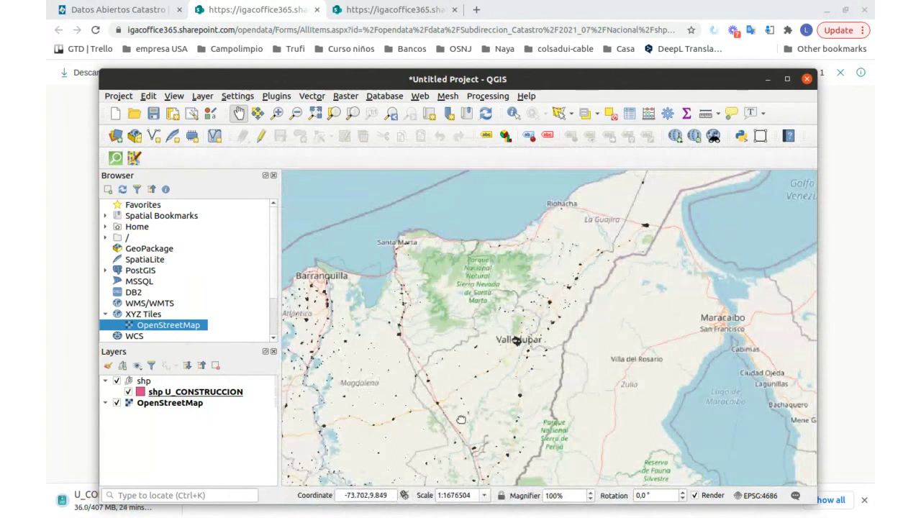
left_click_drag(465, 413, 515, 263)
scroll(533, 281, "down", 1)
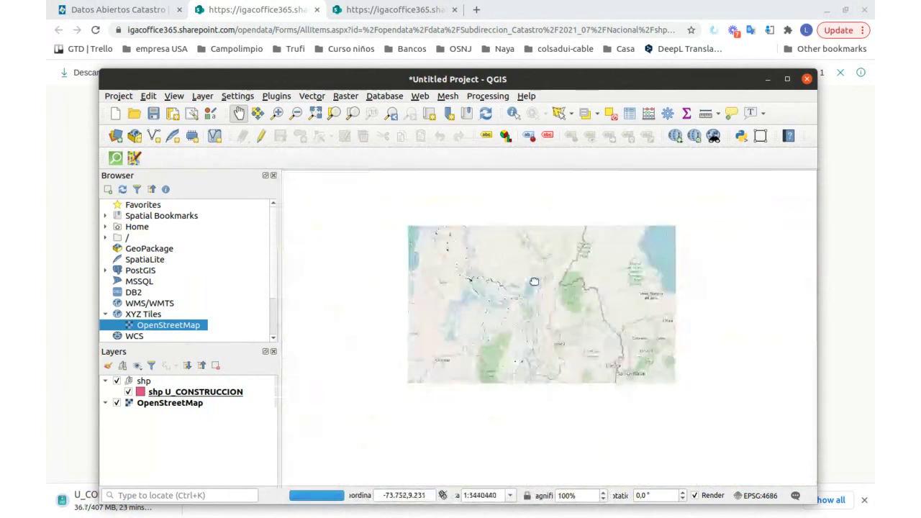
left_click_drag(542, 410, 594, 347)
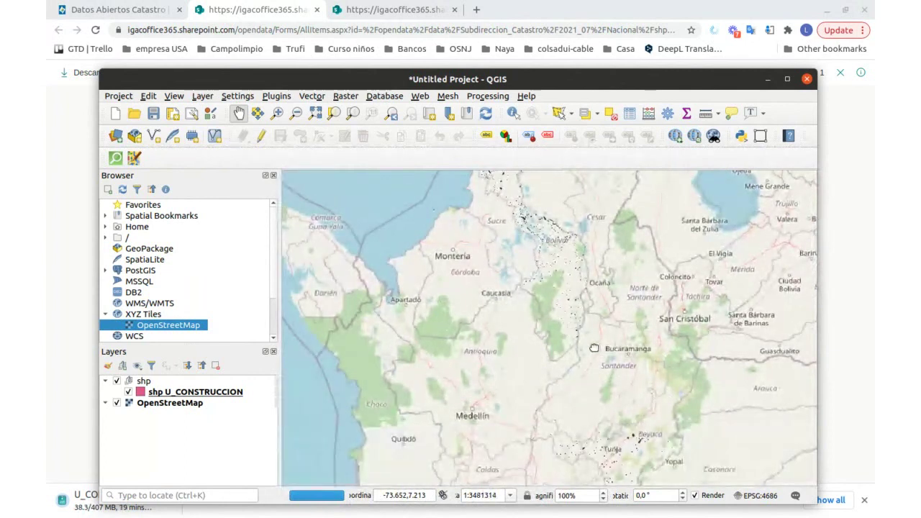
Step: Zoom into Sogamoso at 1:13894, zoom back out, and pan south toward Bogotá
left_click_drag(593, 408, 569, 294)
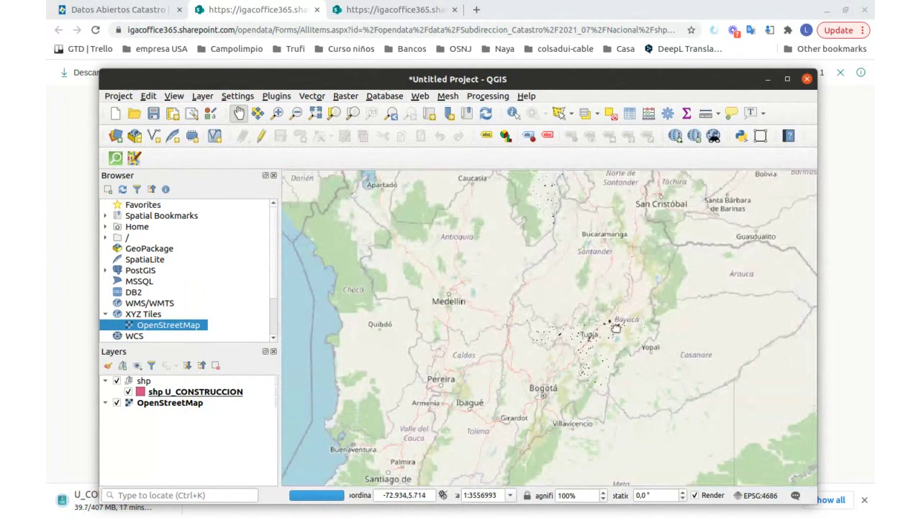
scroll(615, 327, "up", 5)
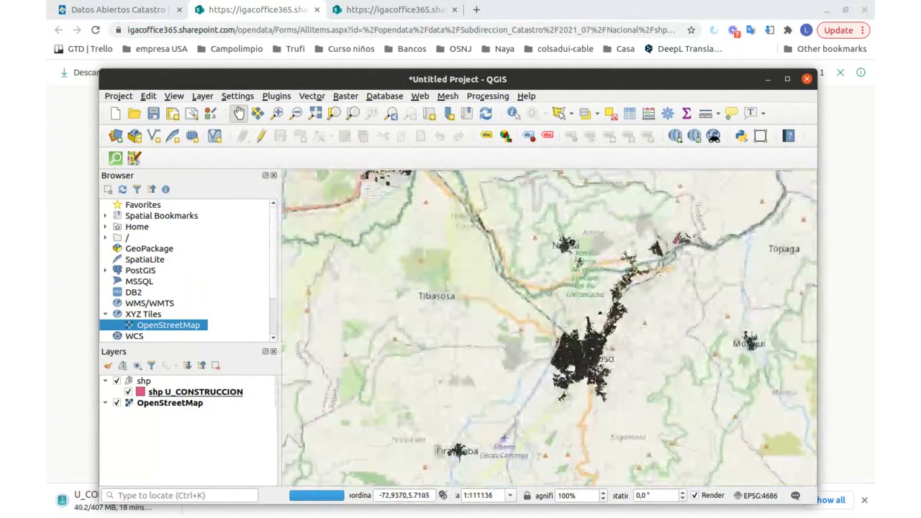
scroll(585, 368, "up", 1)
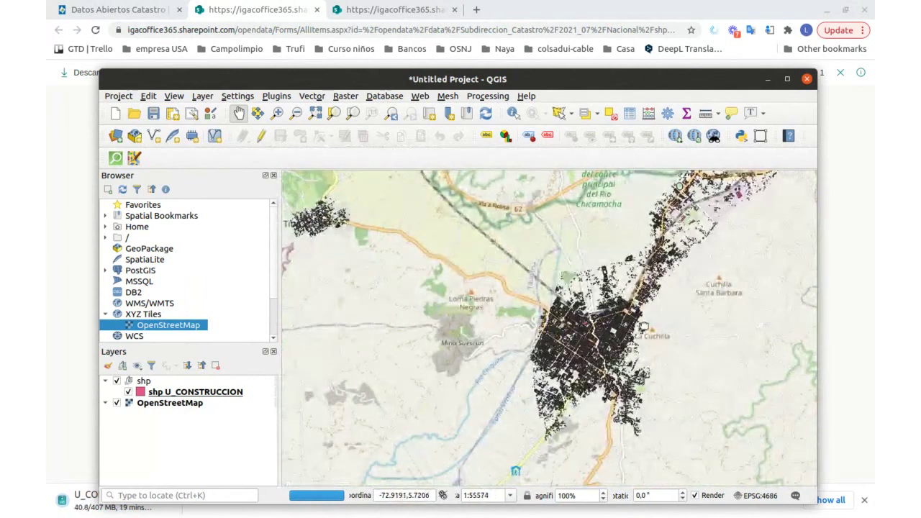
scroll(643, 324, "up", 2)
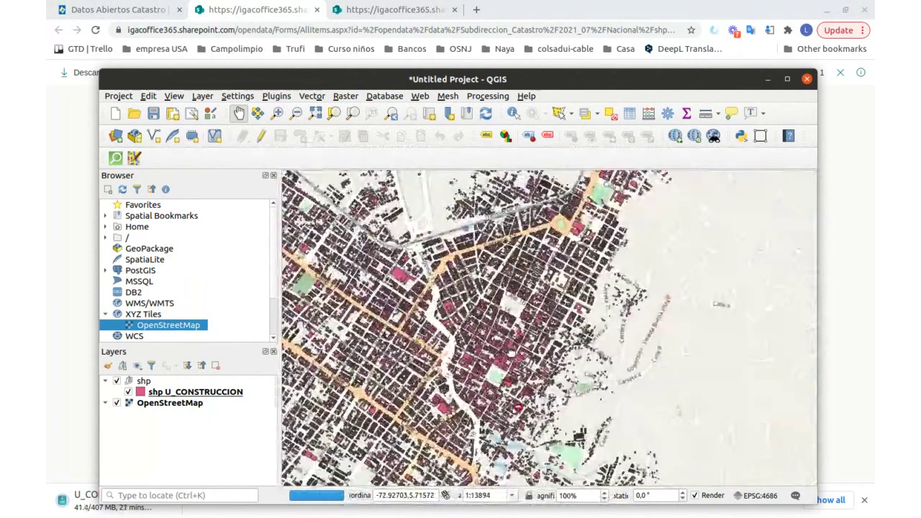
scroll(561, 305, "down", 1)
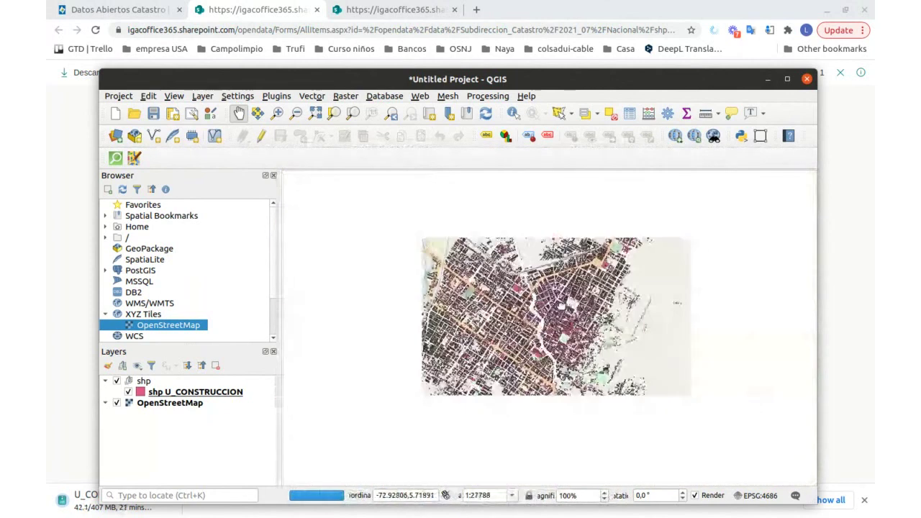
scroll(562, 305, "down", 1)
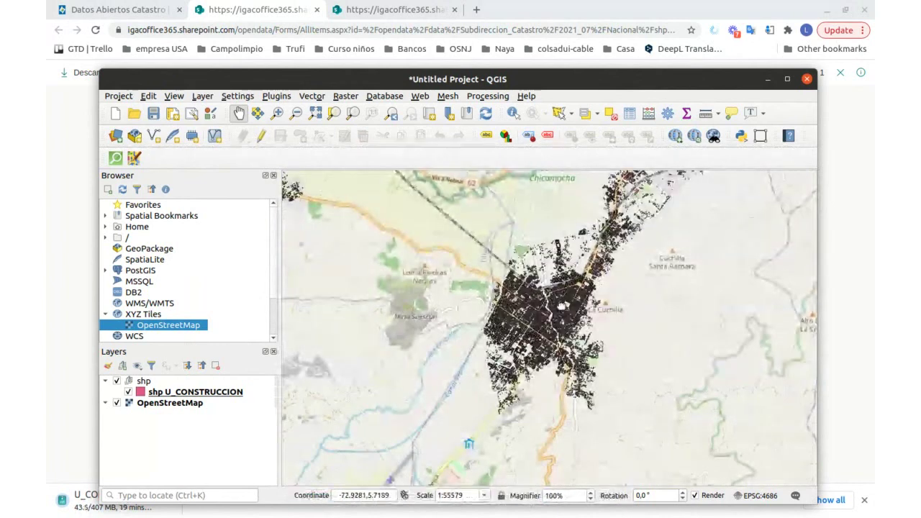
scroll(561, 305, "down", 1)
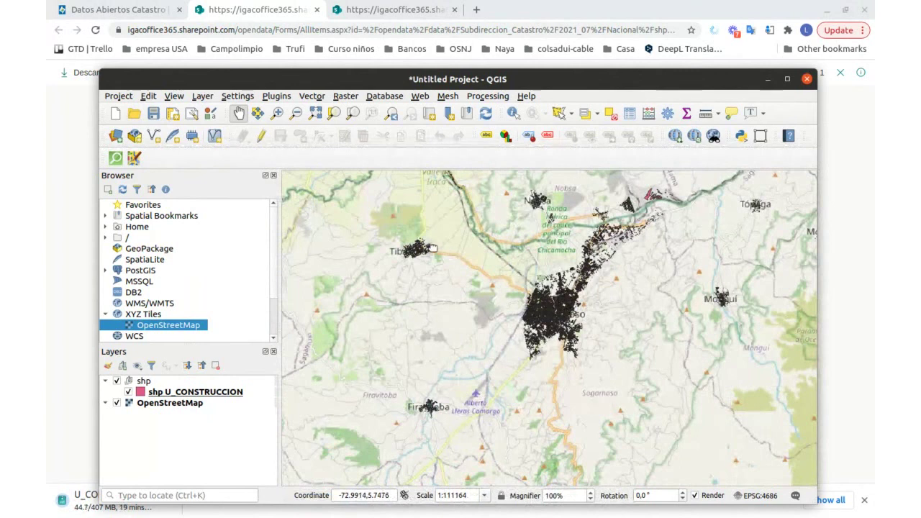
scroll(457, 280, "down", 3)
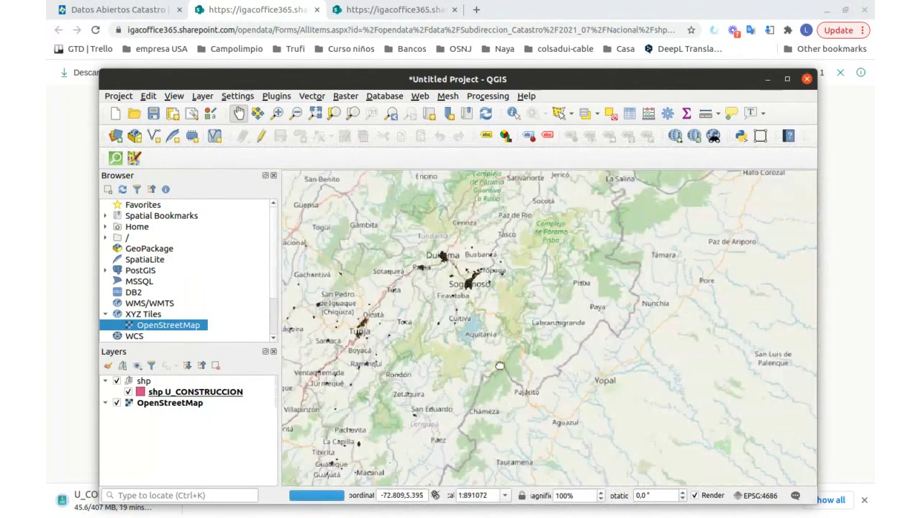
left_click_drag(441, 431, 562, 282)
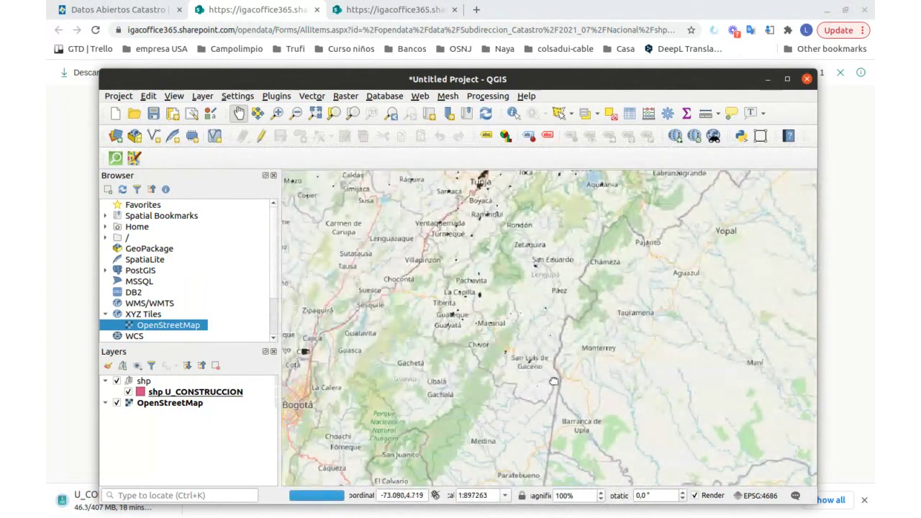
Step: Zoom in on Villavicencio's building footprints to about 1:56621
left_click_drag(539, 438, 574, 308)
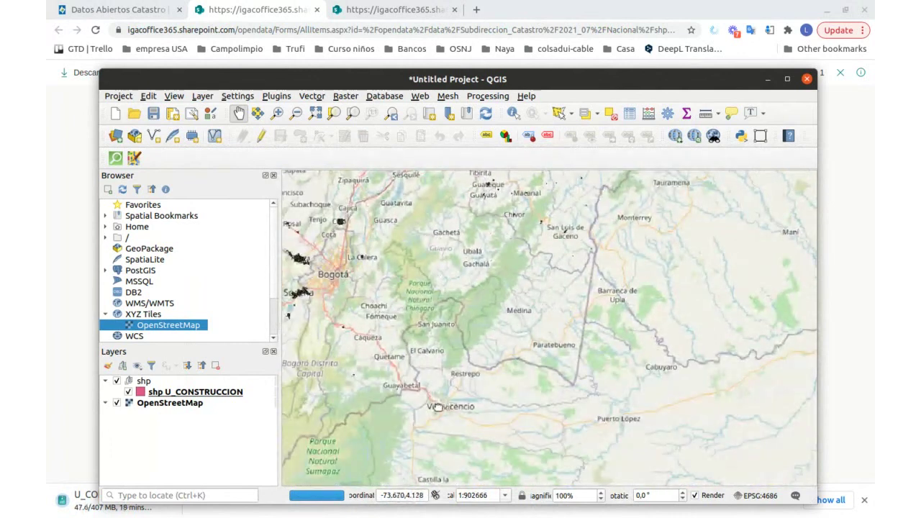
scroll(444, 404, "up", 2)
scroll(471, 416, "up", 1)
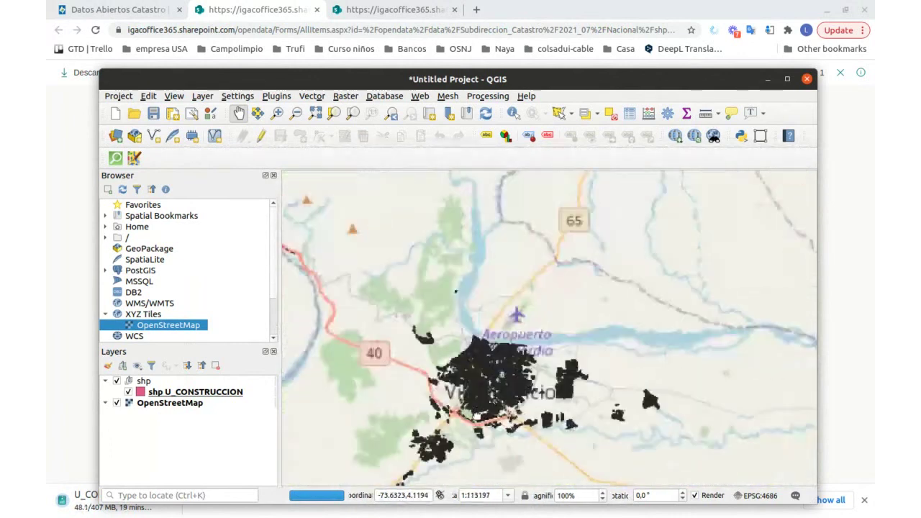
left_click_drag(486, 389, 503, 358)
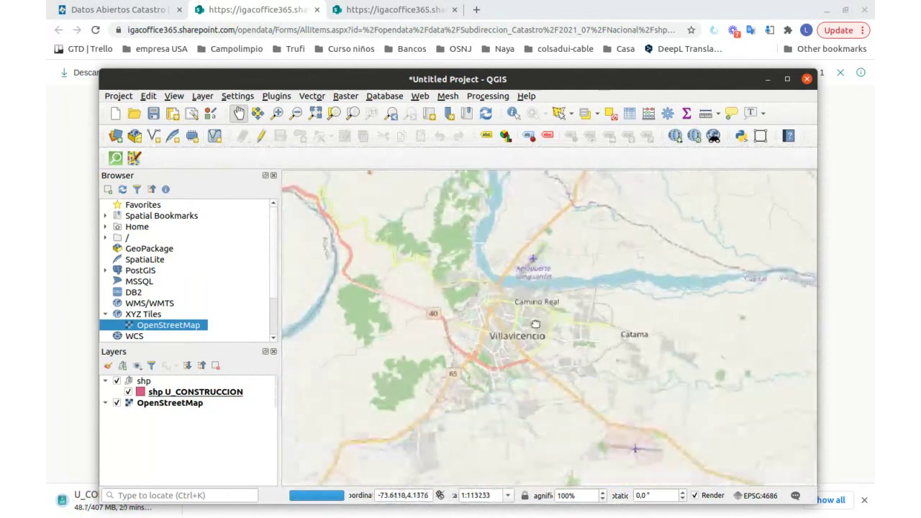
scroll(503, 358, "up", 1)
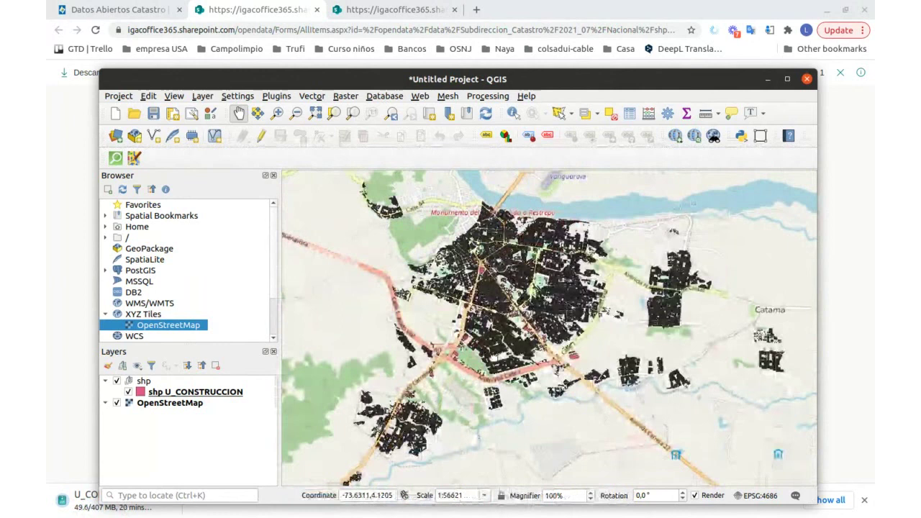
Step: Zoom out to about 1:905000 and recentre between Bogotá and Villavicencio
scroll(517, 305, "down", 1)
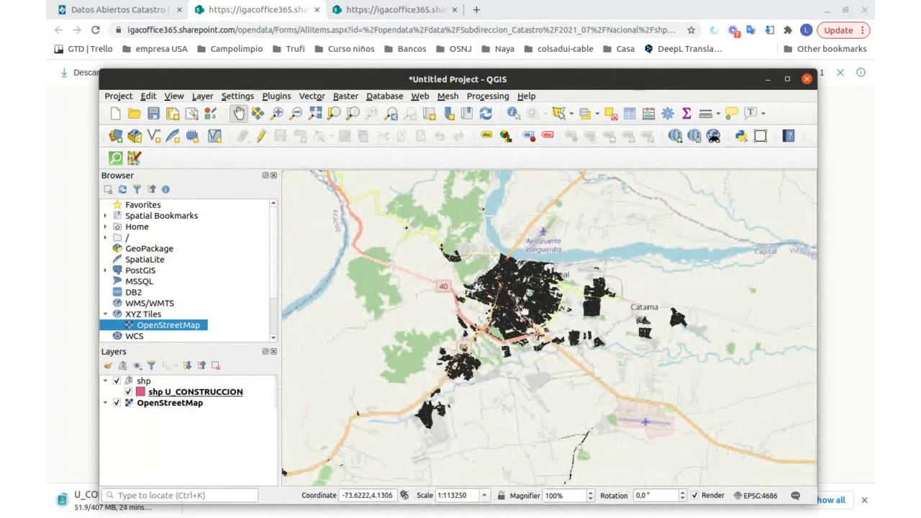
scroll(524, 311, "down", 1)
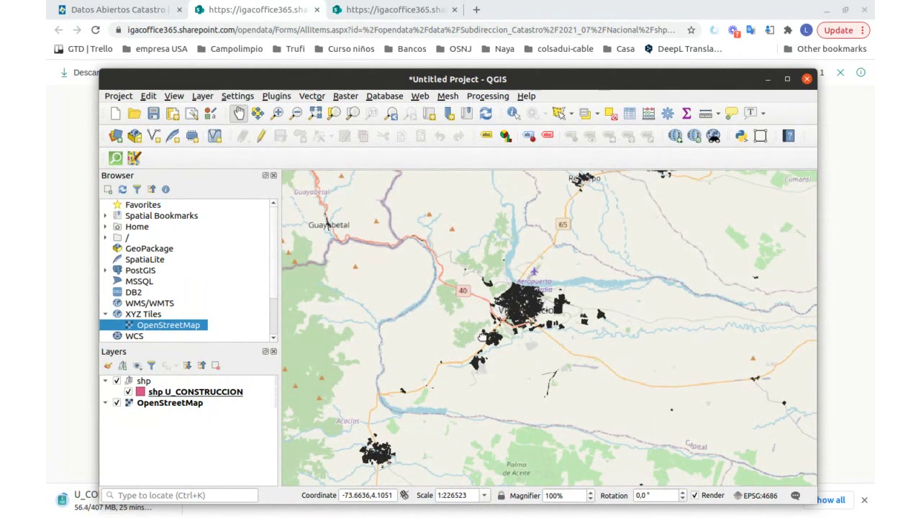
scroll(439, 289, "down", 2)
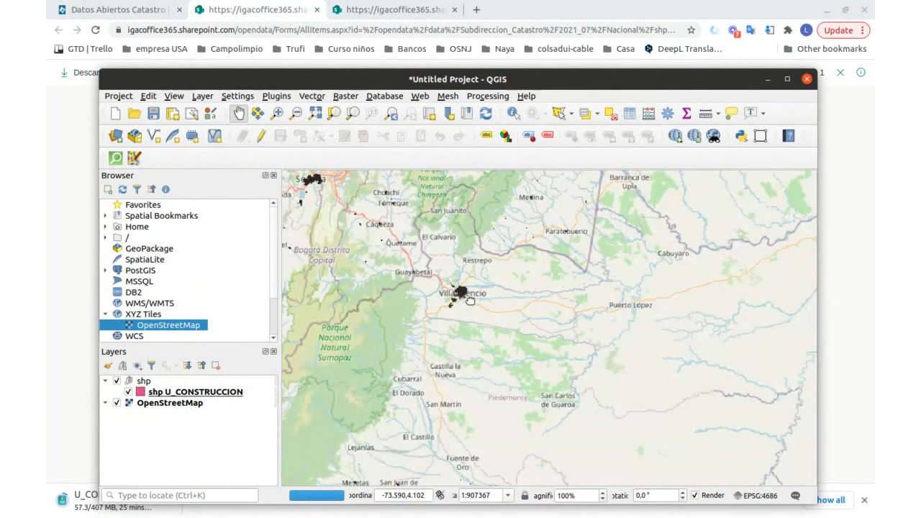
left_click_drag(467, 226, 523, 283)
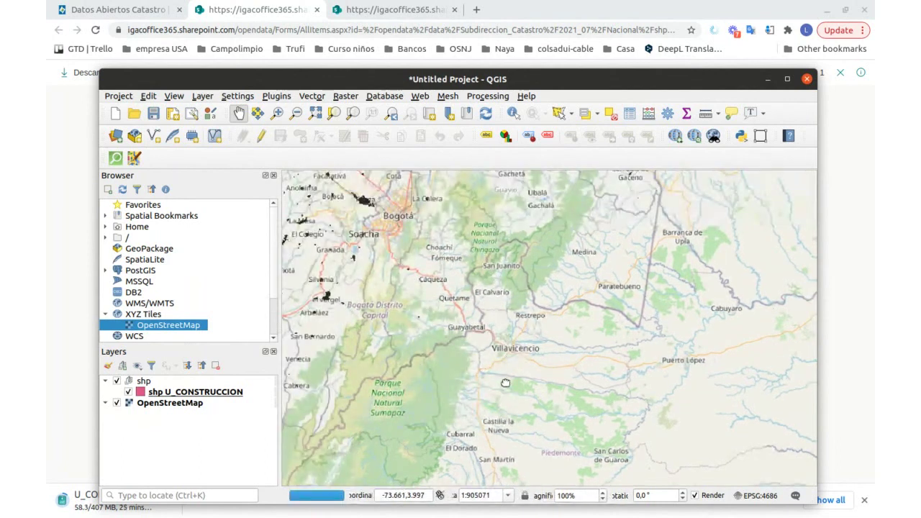
left_click_drag(506, 384, 549, 331)
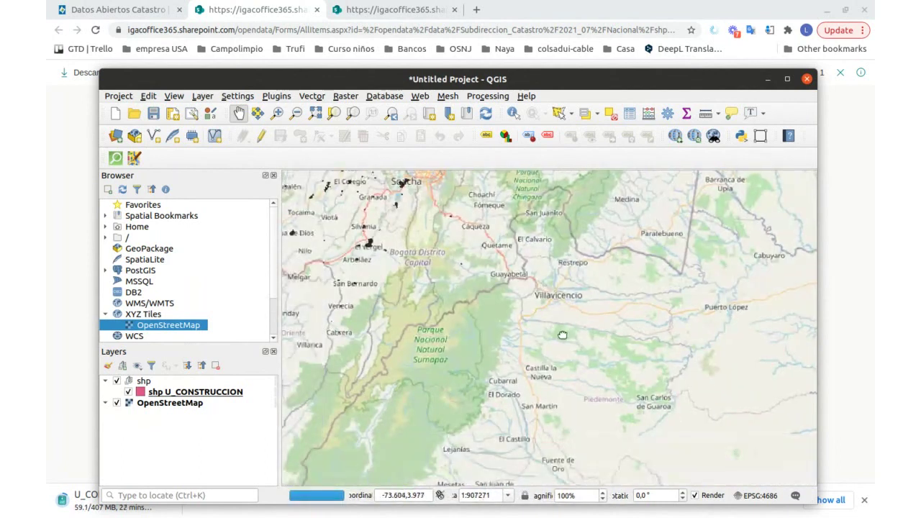
Step: Pan across central Colombia and centre the map on Duitama and Sogamoso
scroll(564, 290, "down", 2)
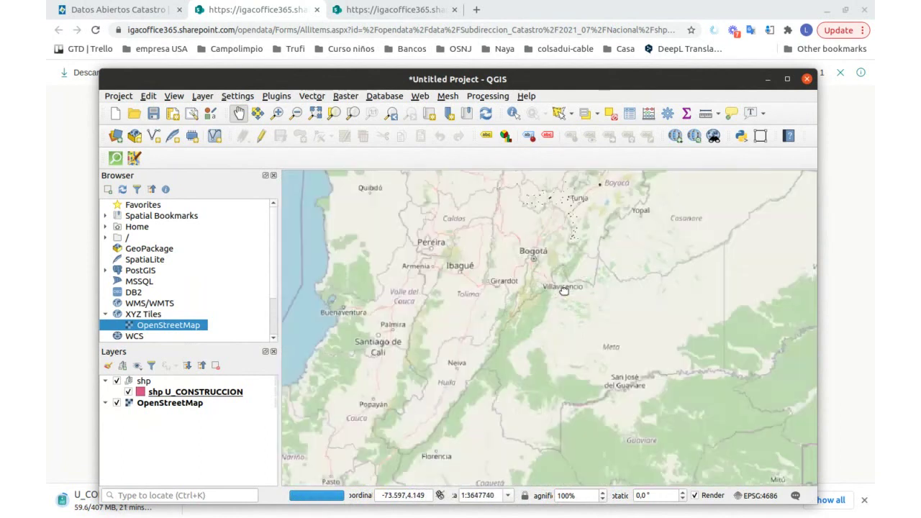
left_click_drag(524, 349, 541, 302)
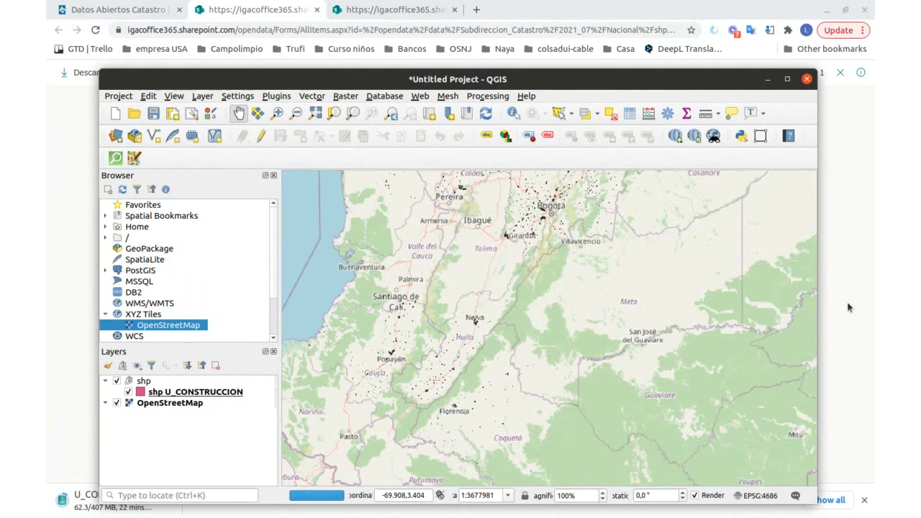
left_click_drag(512, 376, 535, 324)
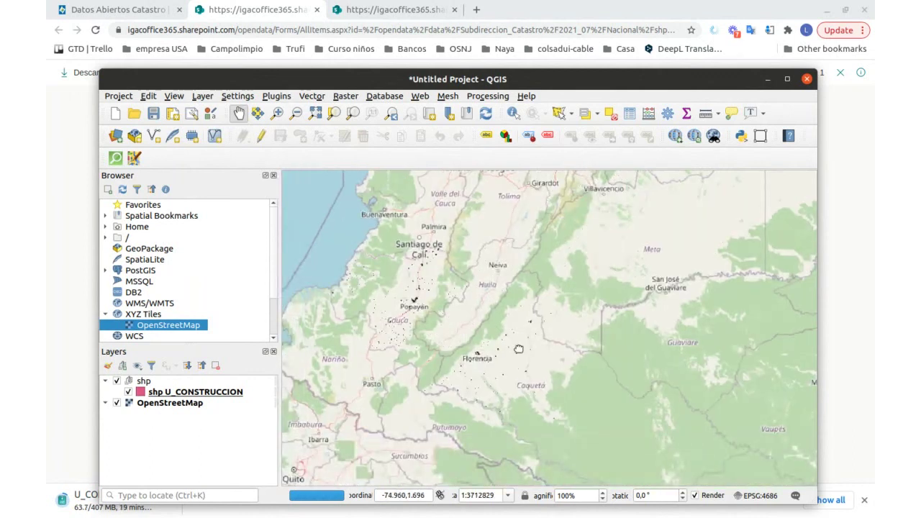
left_click_drag(561, 287, 546, 336)
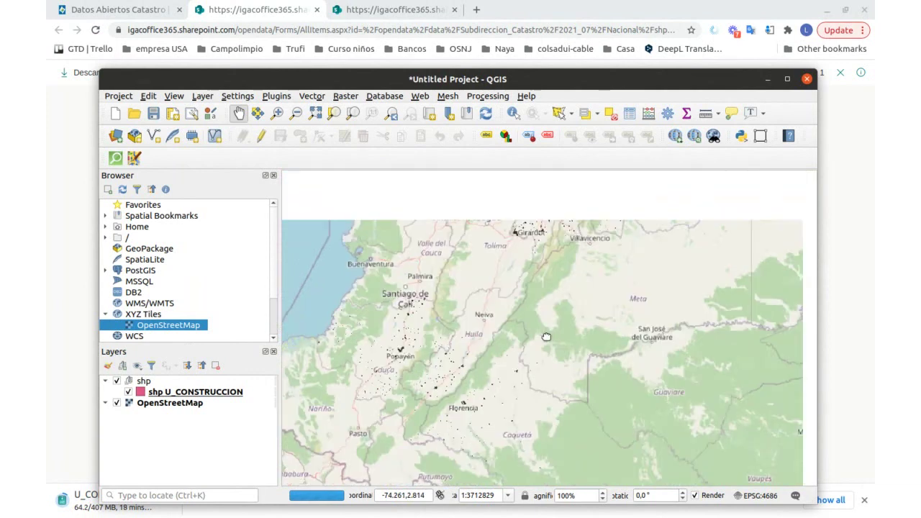
left_click_drag(697, 232, 639, 358)
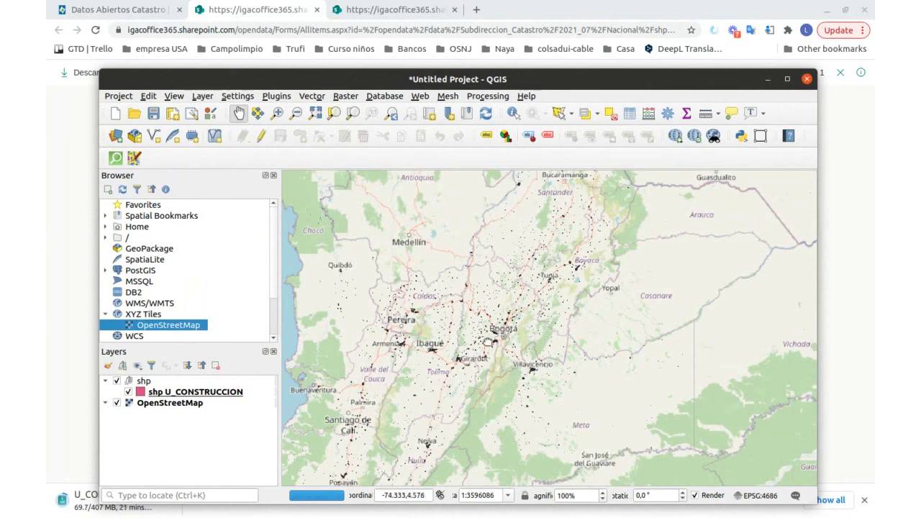
scroll(519, 287, "up", 1)
left_click_drag(683, 252, 535, 308)
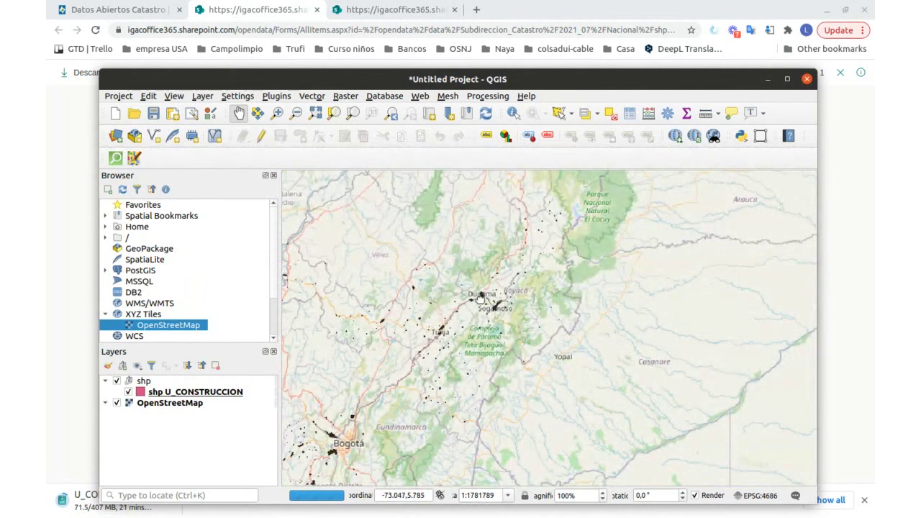
Step: Zoom to about 1:6940 on south-east Duitama's buildings along Carrera 42
scroll(484, 292, "up", 2)
scroll(490, 285, "up", 1)
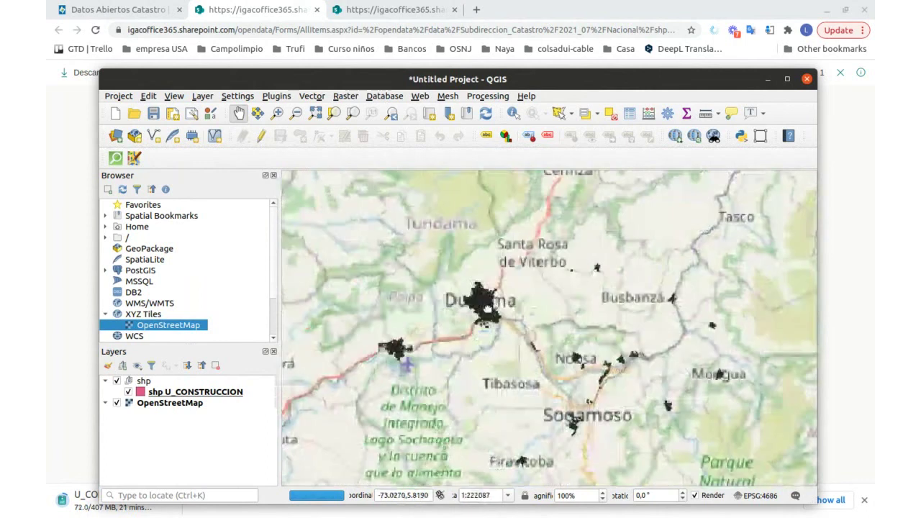
scroll(486, 309, "up", 2)
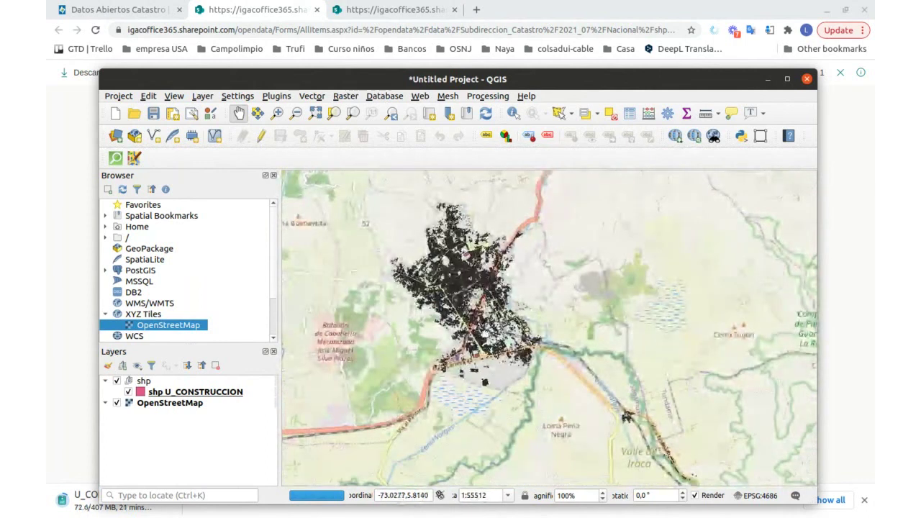
scroll(520, 354, "up", 1)
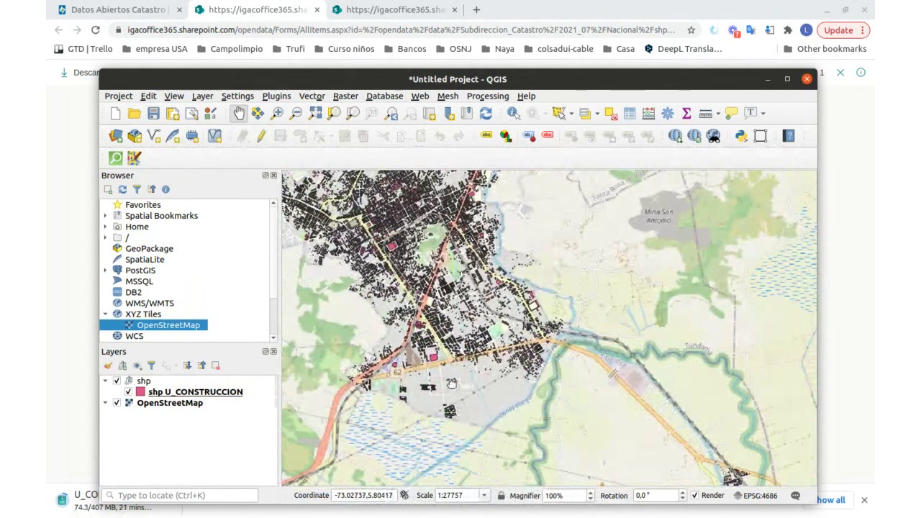
left_click_drag(456, 297, 557, 378)
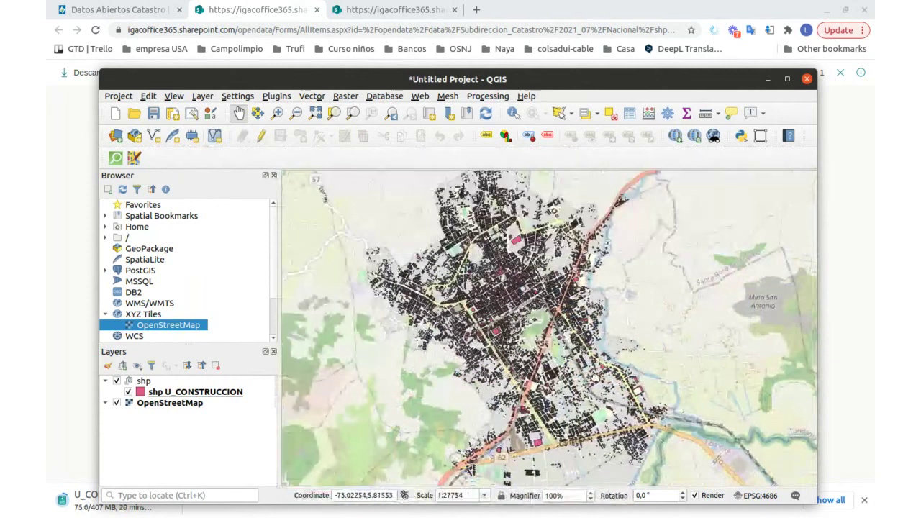
scroll(613, 391, "up", 1)
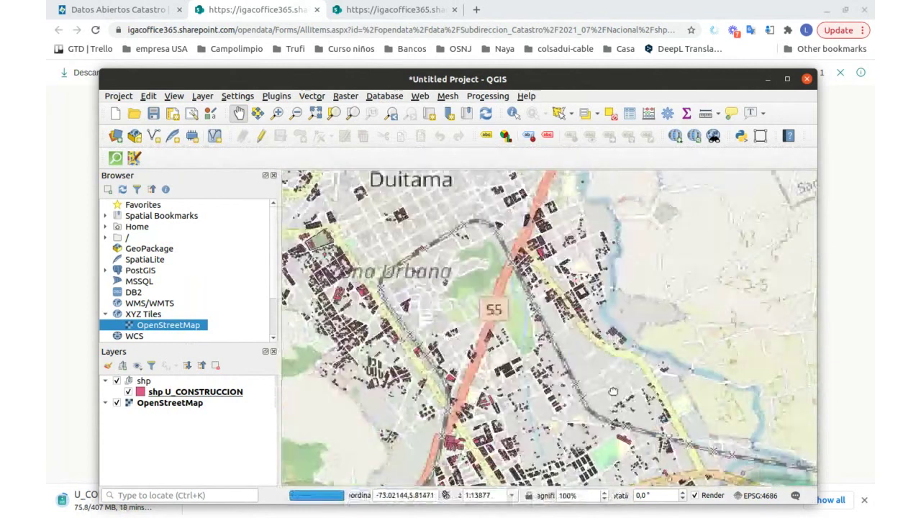
left_click_drag(613, 391, 442, 352)
scroll(442, 352, "up", 1)
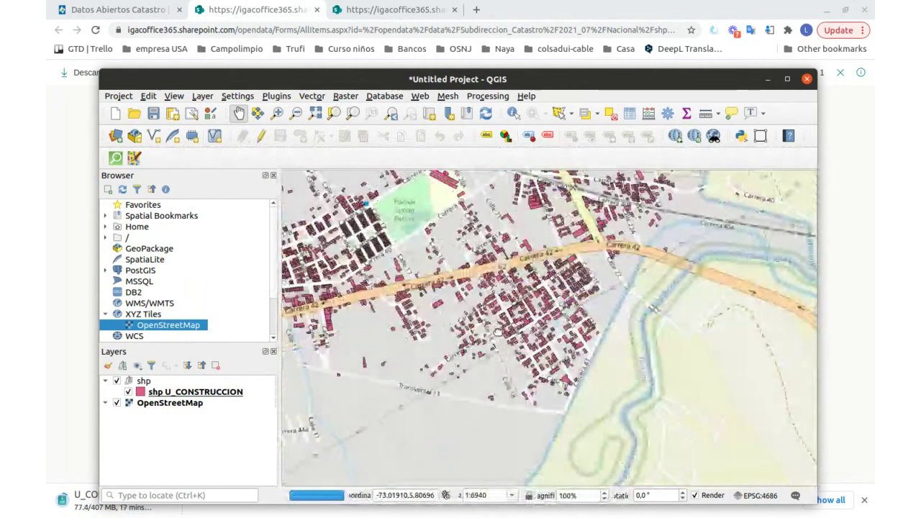
scroll(427, 344, "up", 1)
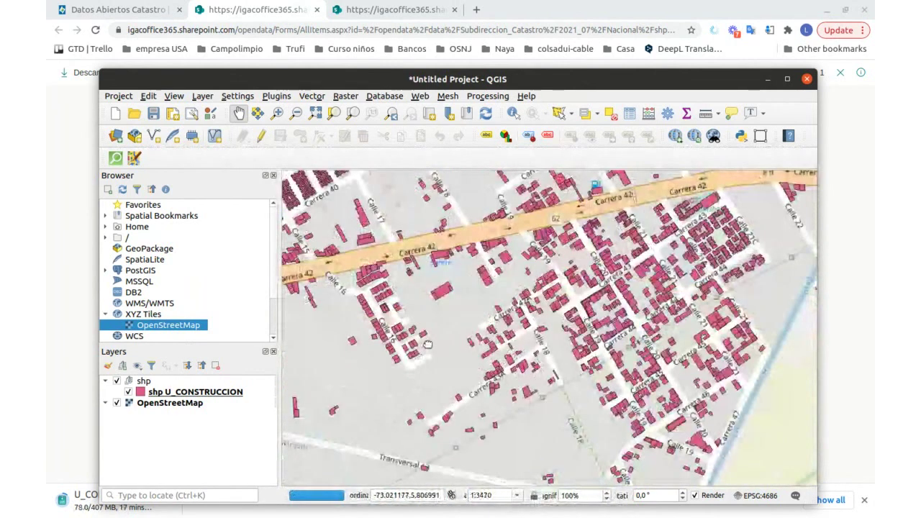
scroll(427, 344, "down", 1)
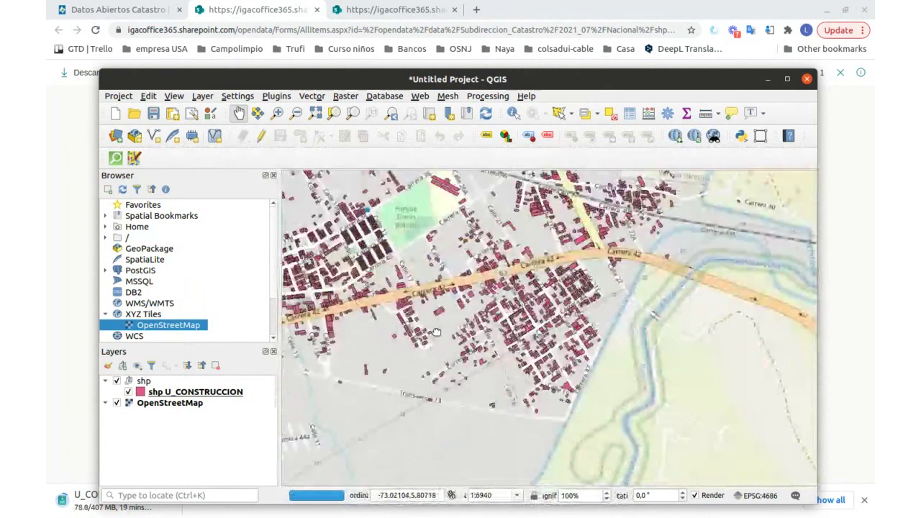
scroll(496, 324, "up", 1)
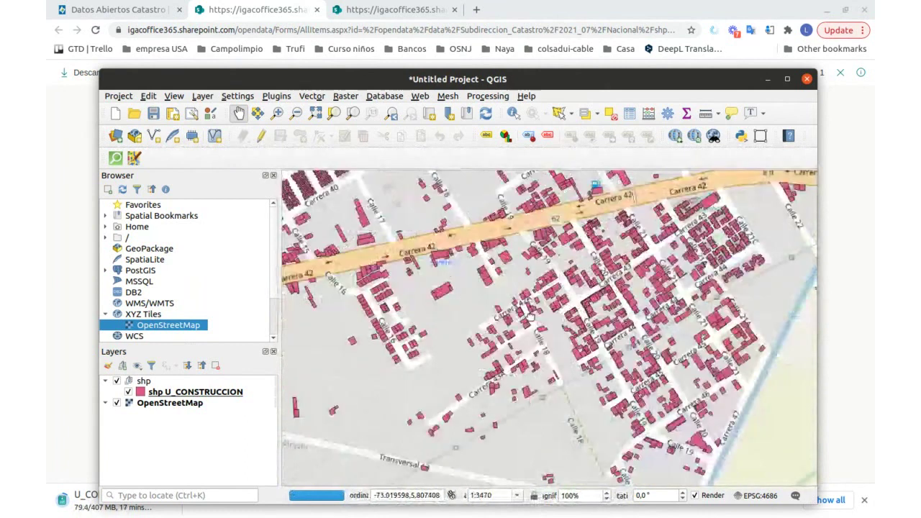
scroll(531, 316, "down", 1)
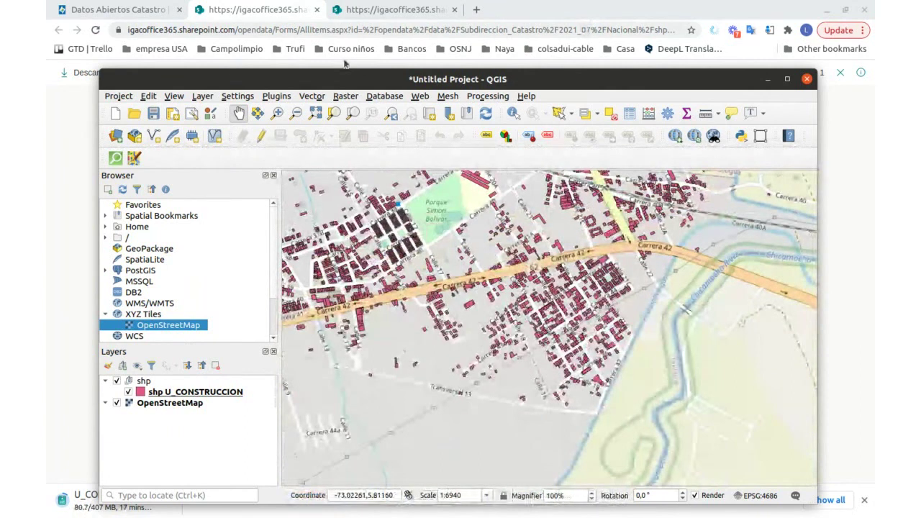
Step: Outline the area south of Carrera 42 with Select Features by Polygon, selecting 1341 buildings
left_click(559, 113)
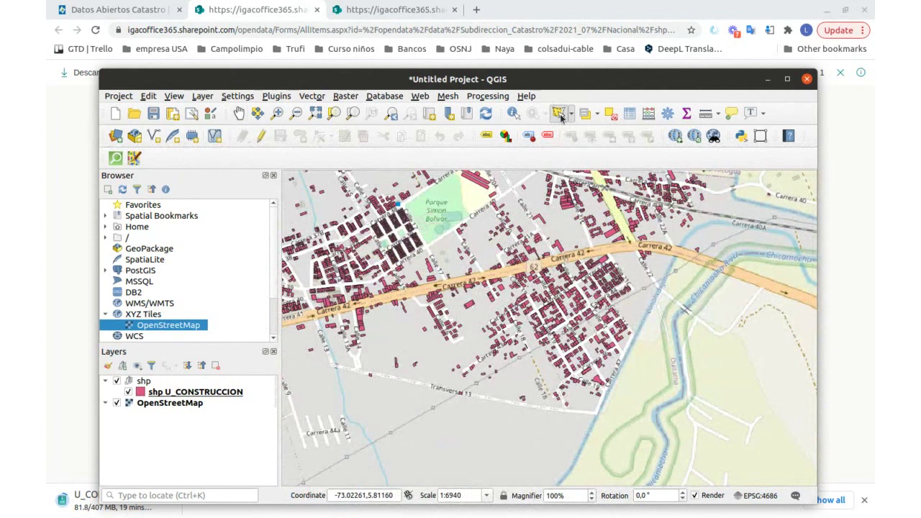
scroll(503, 275, "up", 1)
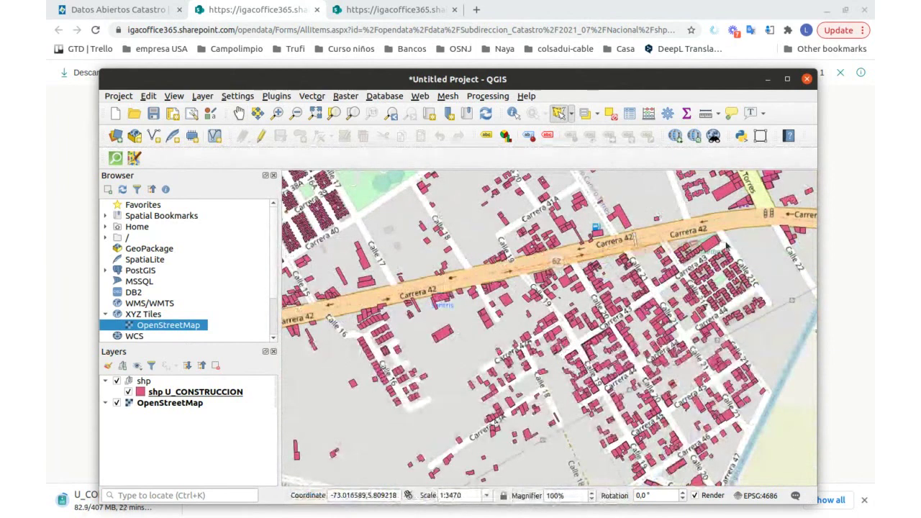
scroll(464, 267, "down", 1)
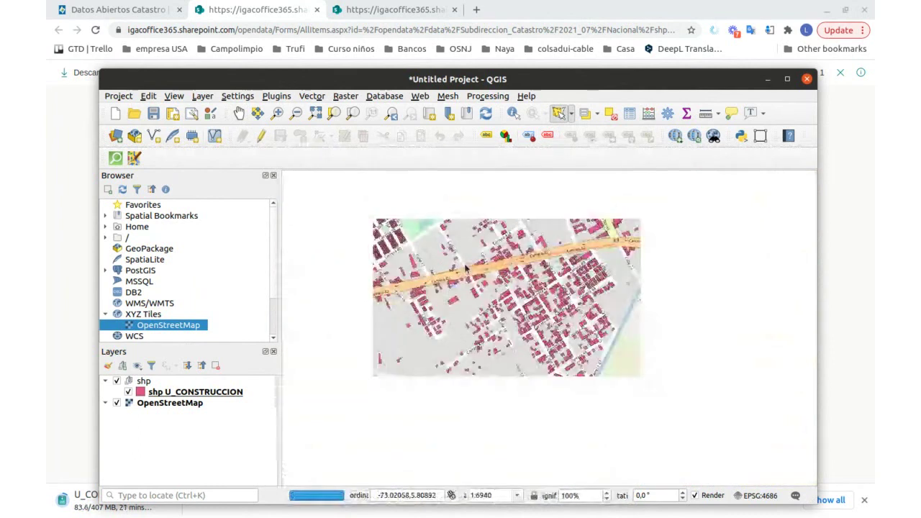
scroll(641, 260, "up", 1)
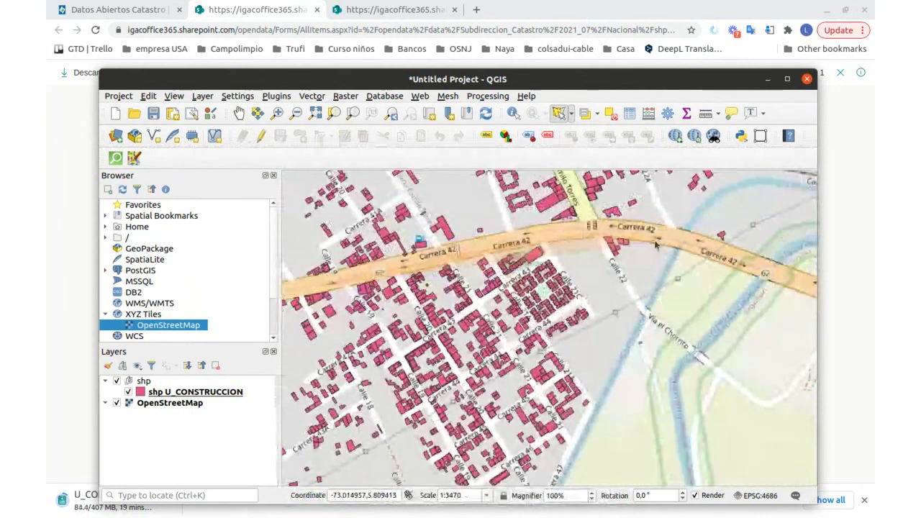
scroll(649, 265, "down", 1)
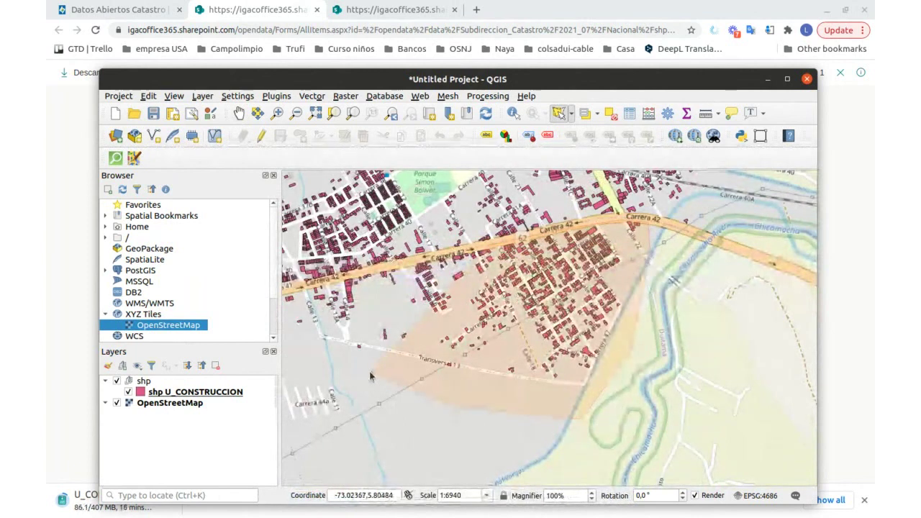
left_click_drag(371, 376, 427, 344)
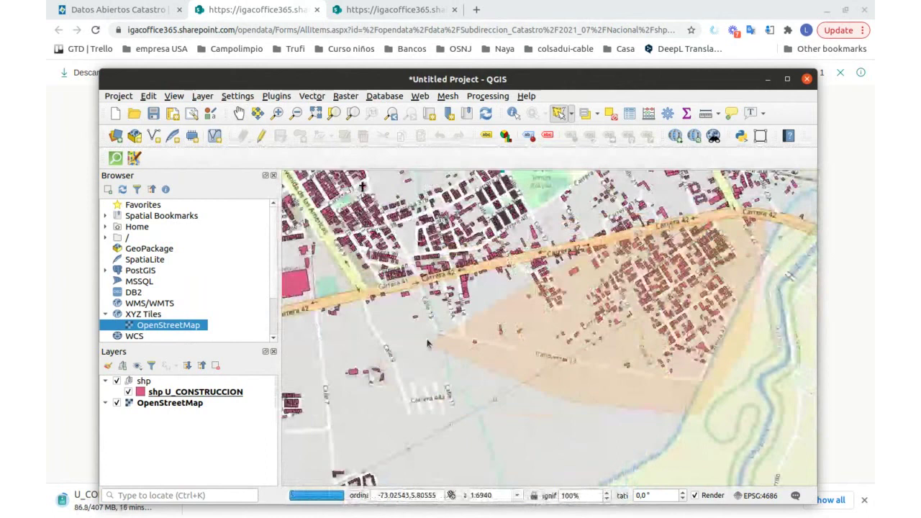
scroll(387, 293, "up", 1)
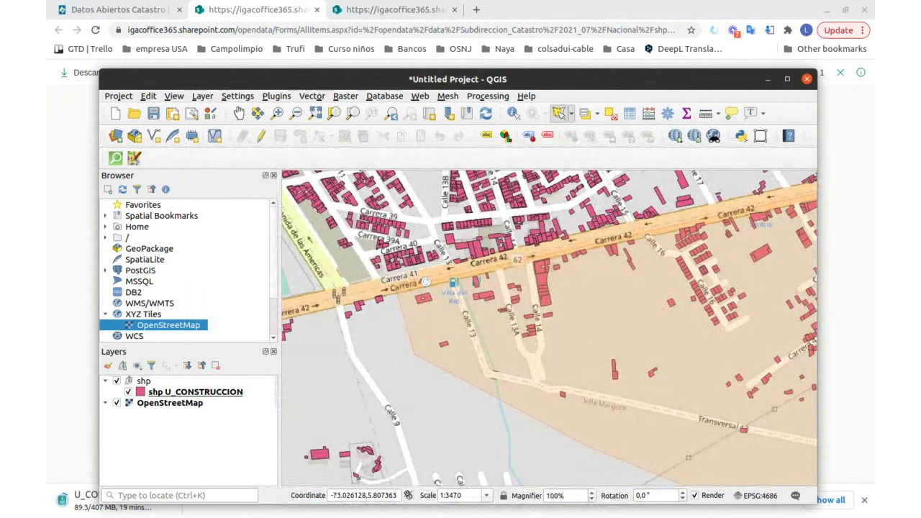
scroll(425, 282, "down", 1)
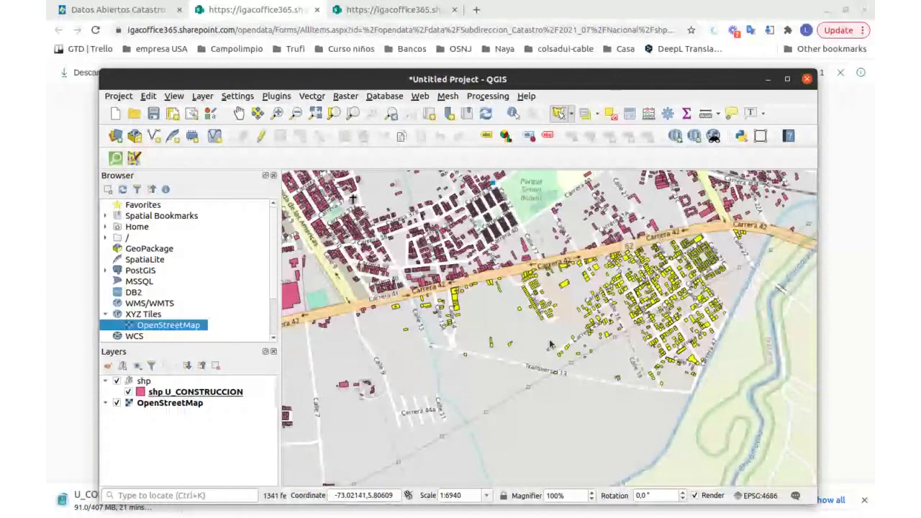
Step: Look through the Vector and Layer menus without choosing a command
left_click(311, 95)
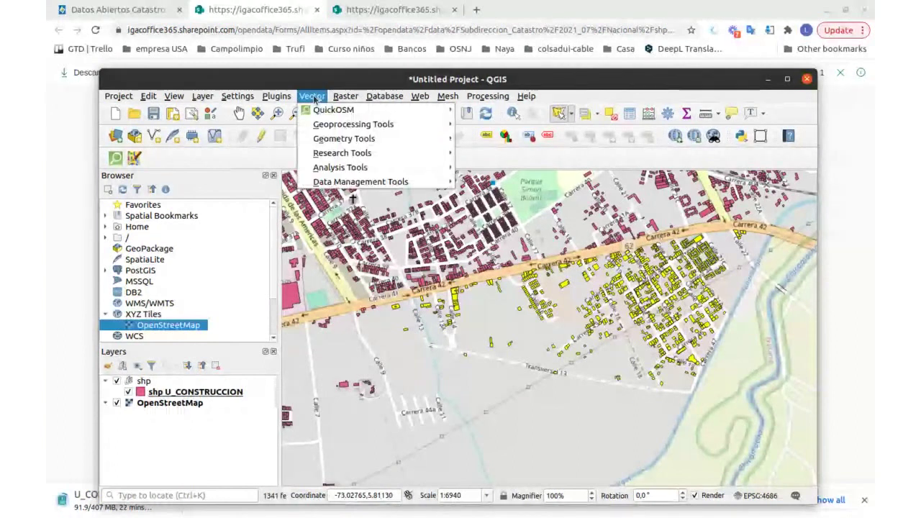
left_click(313, 99)
left_click(202, 96)
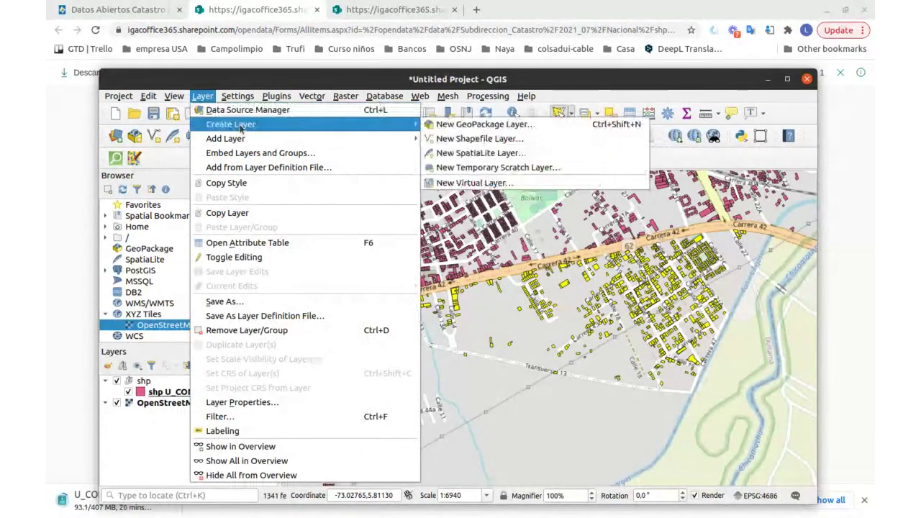
left_click(238, 95)
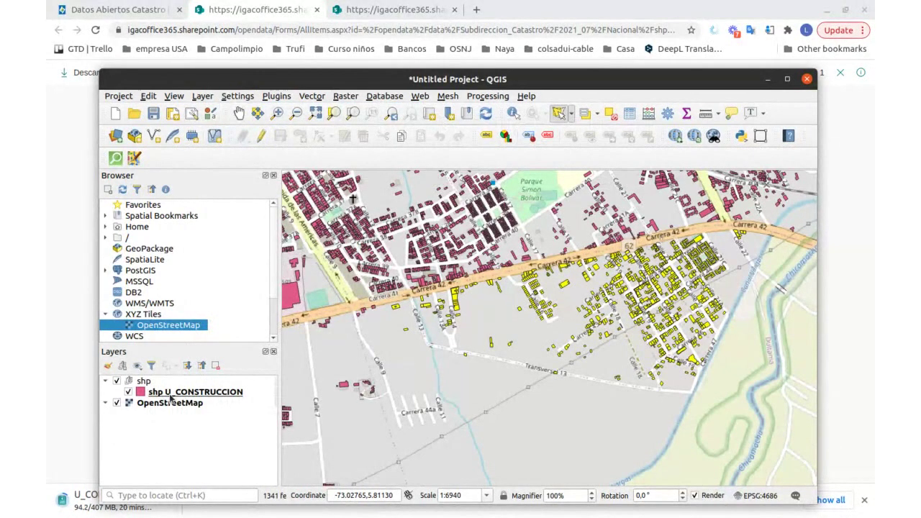
Step: Show the Export submenu in the shp U_CONSTRUCCION layer's context menu
right_click(171, 397)
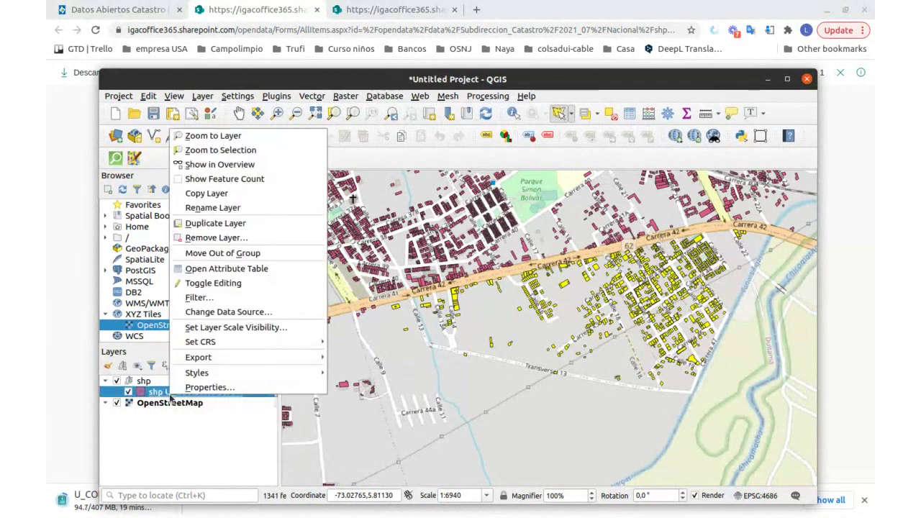
mouse_move(203, 363)
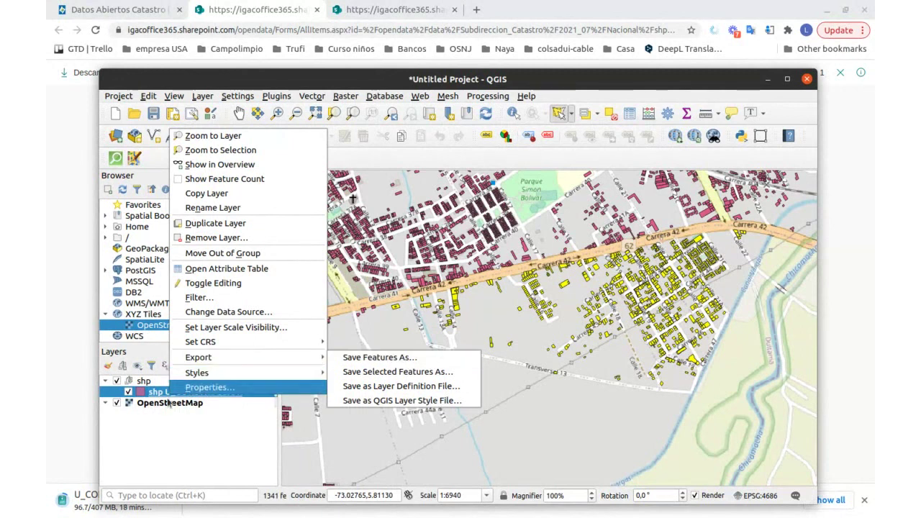
left_click(165, 405)
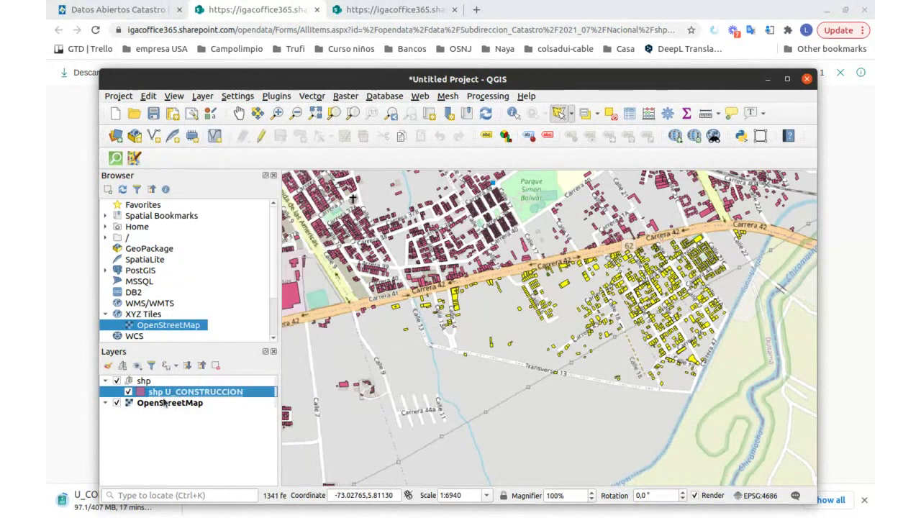
right_click(200, 392)
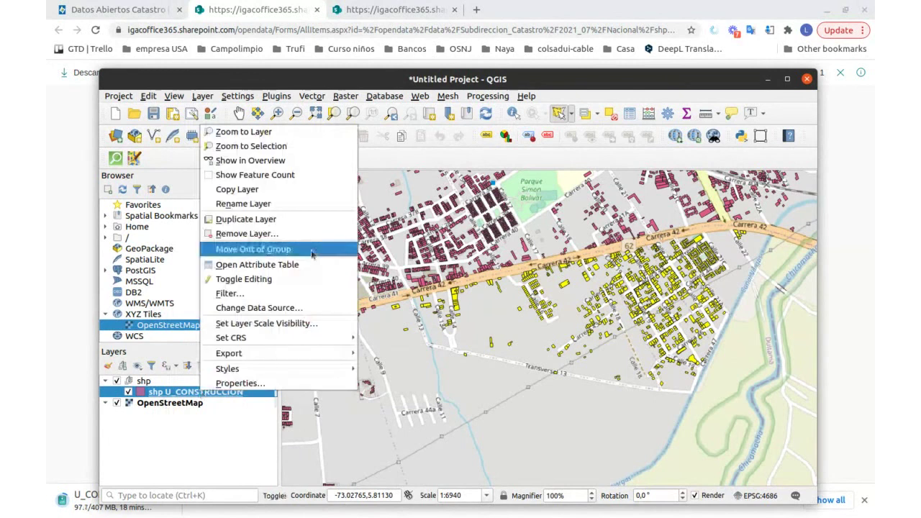
mouse_move(322, 358)
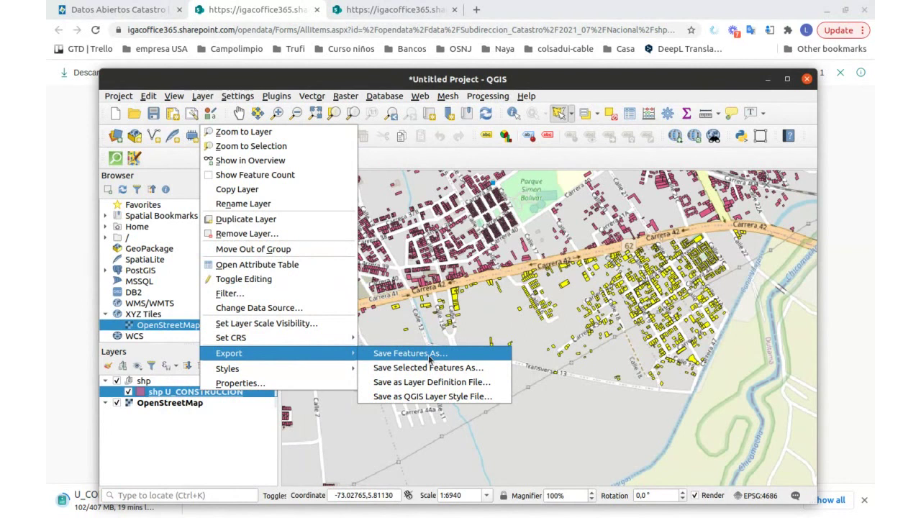
Step: Start a GeoJSON export of only the selected U_CONSTRUCCION features, leaving the file name field empty
left_click(435, 358)
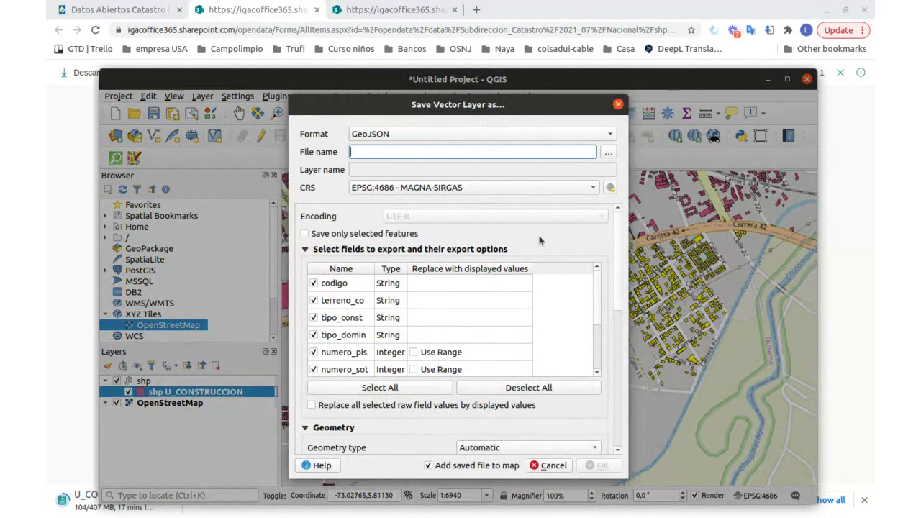
type("juangrande")
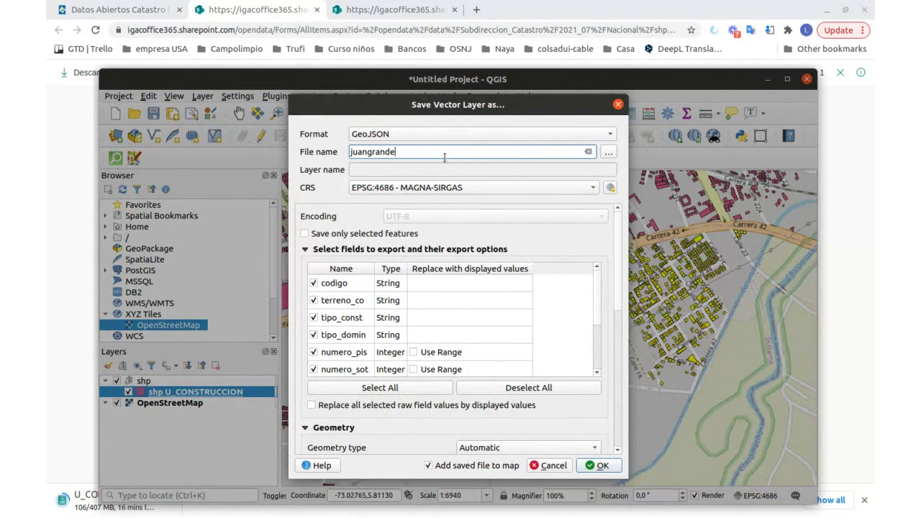
left_click(380, 135)
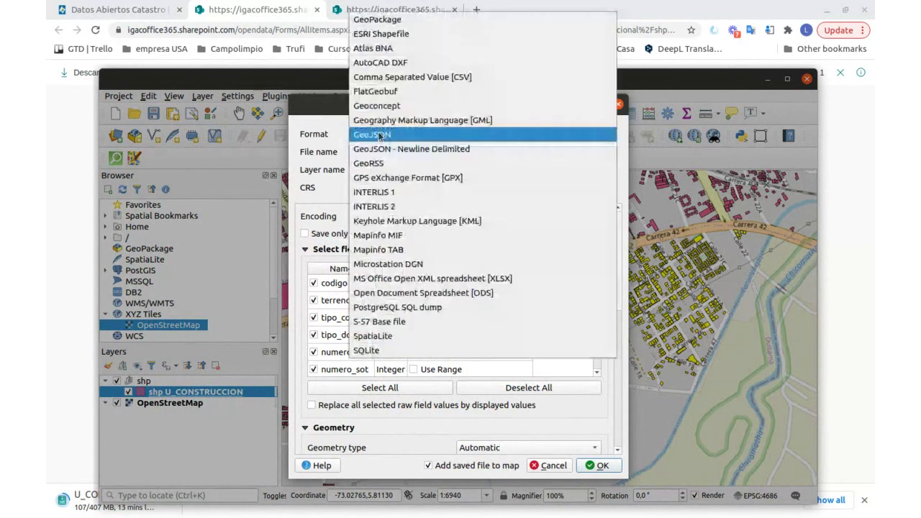
left_click(380, 135)
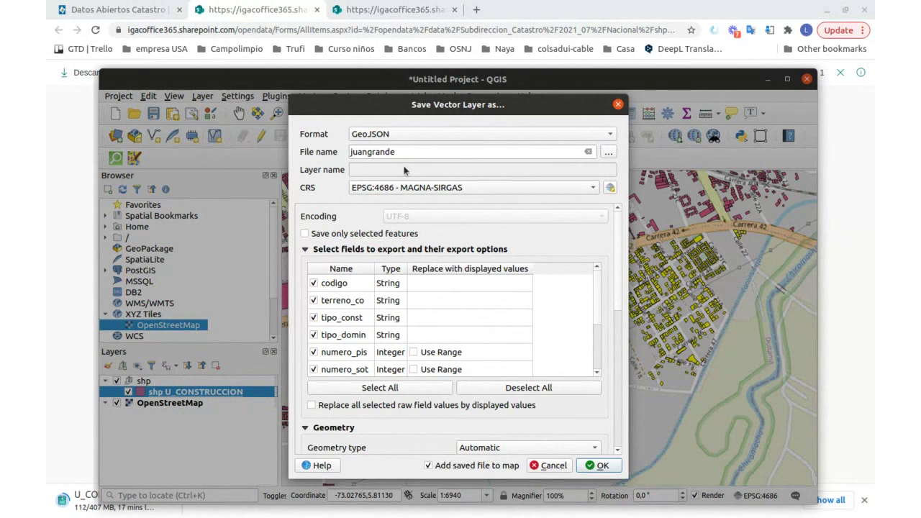
left_click(305, 233)
double_click(396, 151)
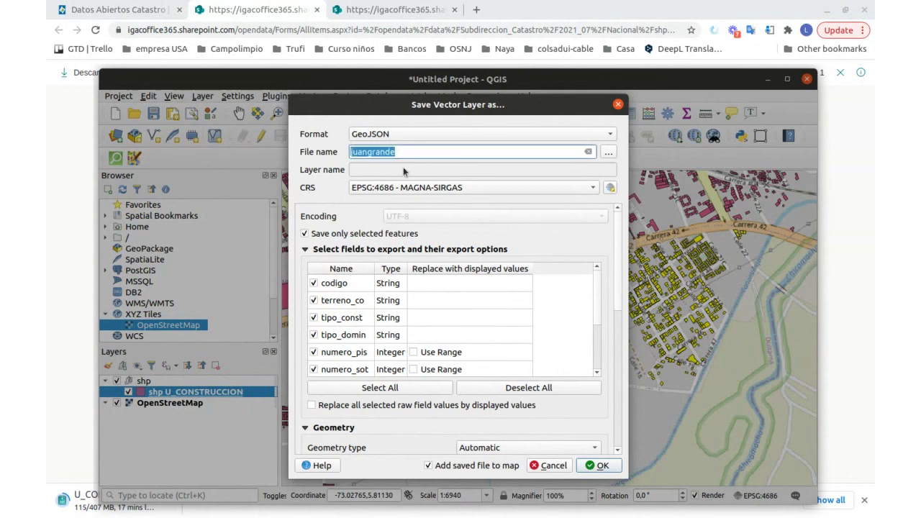
key("BackSpace")
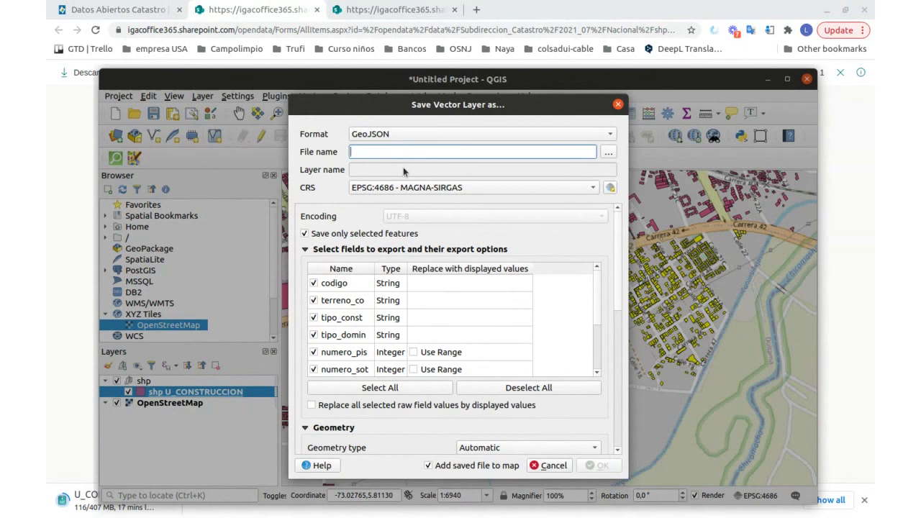
Step: Set the output file to juangrande.geojson in the construcciones folder
left_click(609, 152)
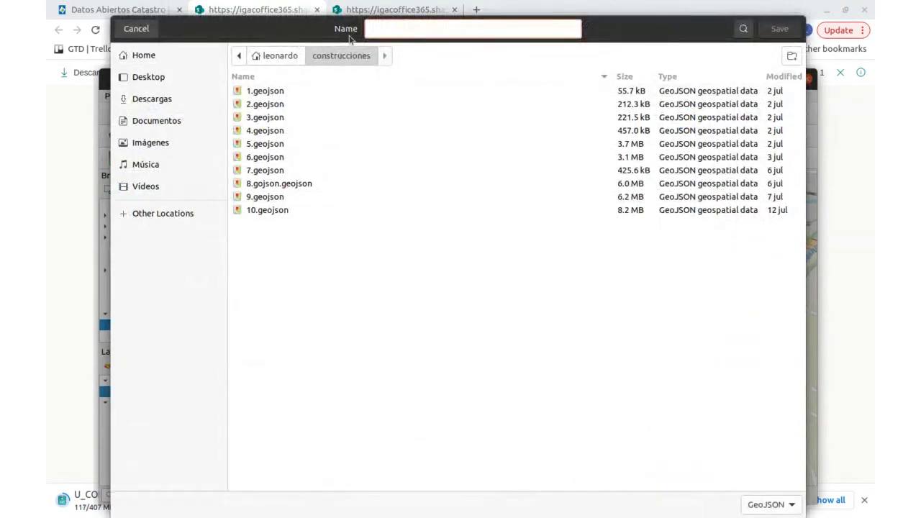
type("juangrande")
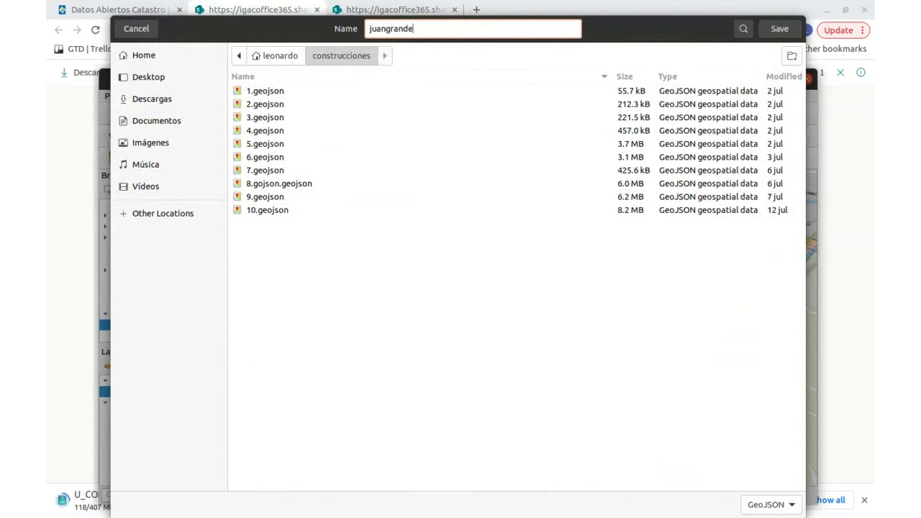
type(".geojson")
key("Return")
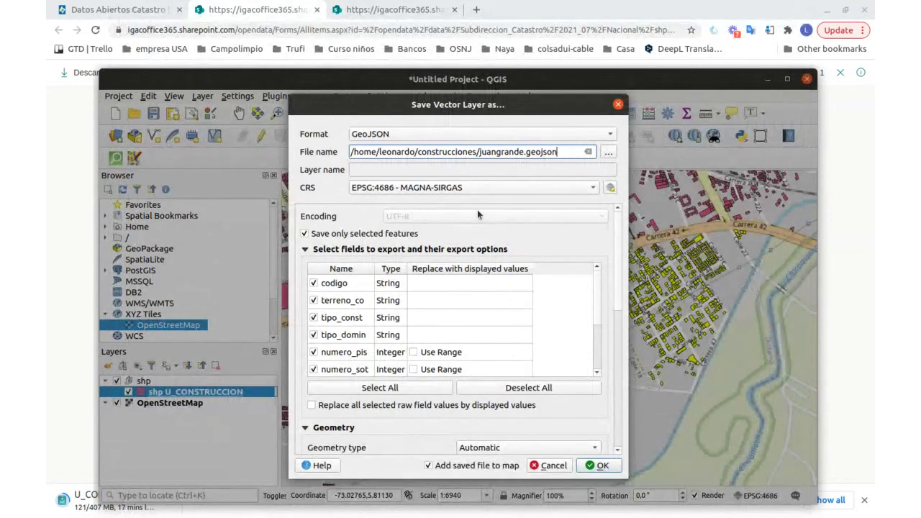
scroll(412, 286, "down", 5)
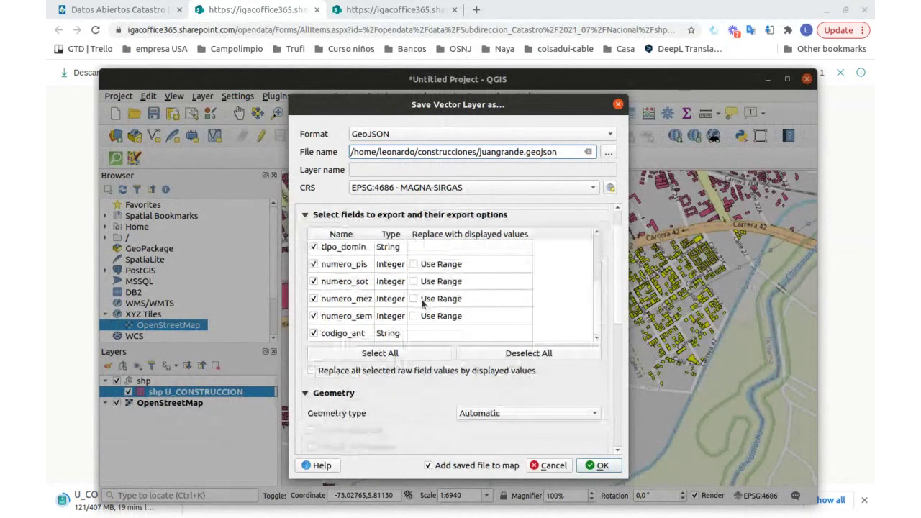
scroll(425, 263, "up", 2)
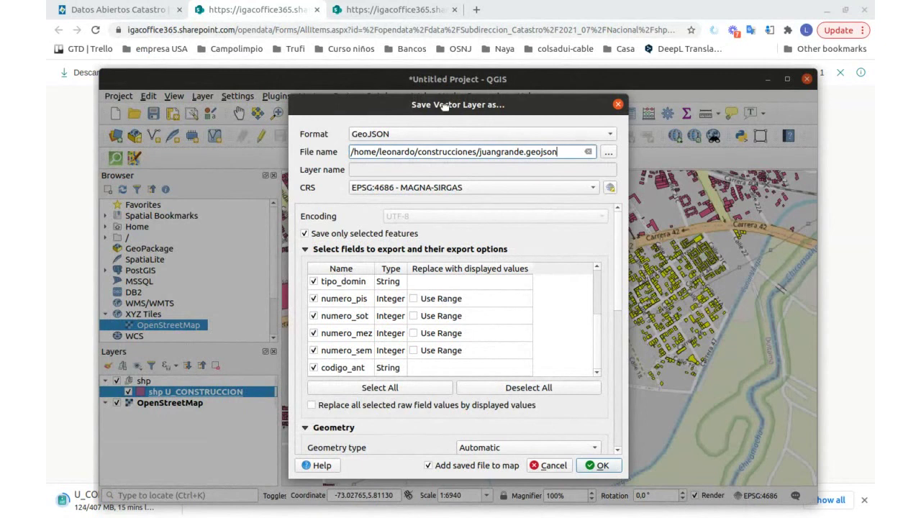
left_click_drag(443, 106, 458, 81)
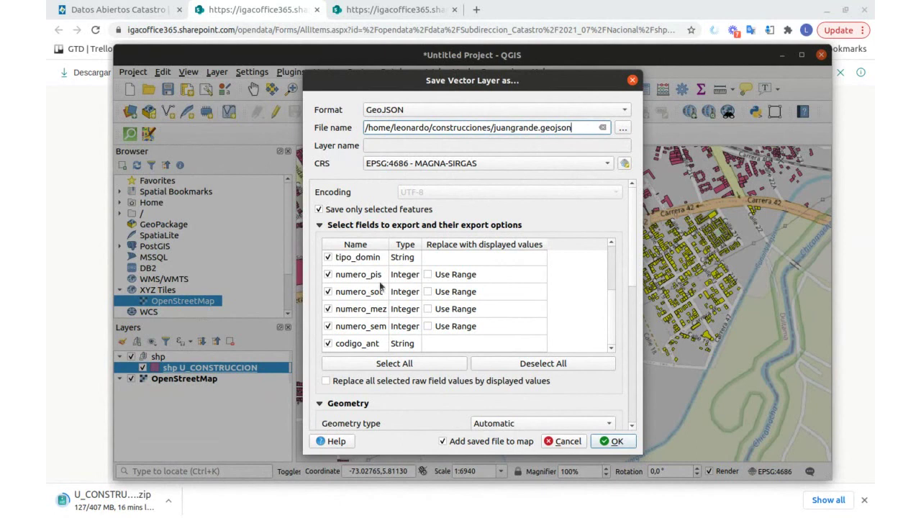
Step: Exclude the tipo_domin, numero_sot, numero_mez and numero_sem fields, keeping numero_pis
left_click(329, 258)
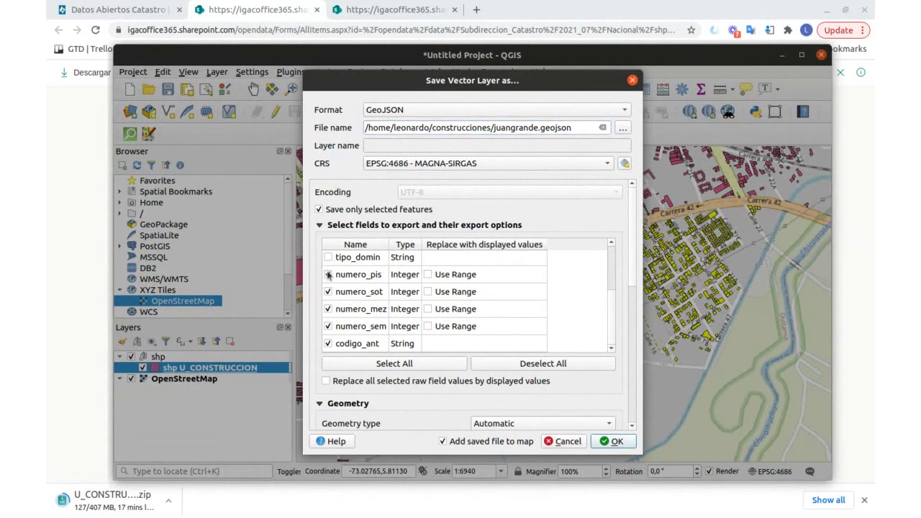
left_click(328, 275)
left_click(327, 275)
left_click(328, 291)
left_click(328, 308)
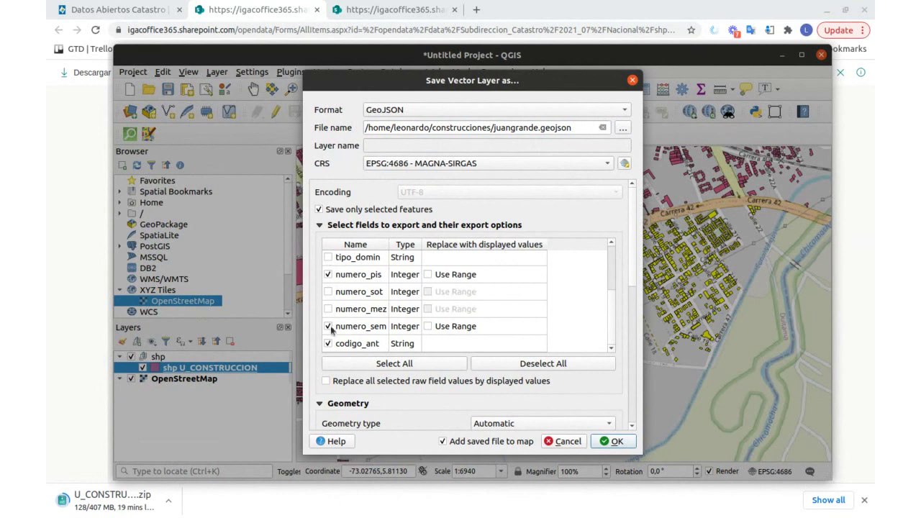
left_click(328, 326)
scroll(330, 327, "down", 1)
scroll(365, 277, "up", 1)
scroll(609, 284, "up", 1)
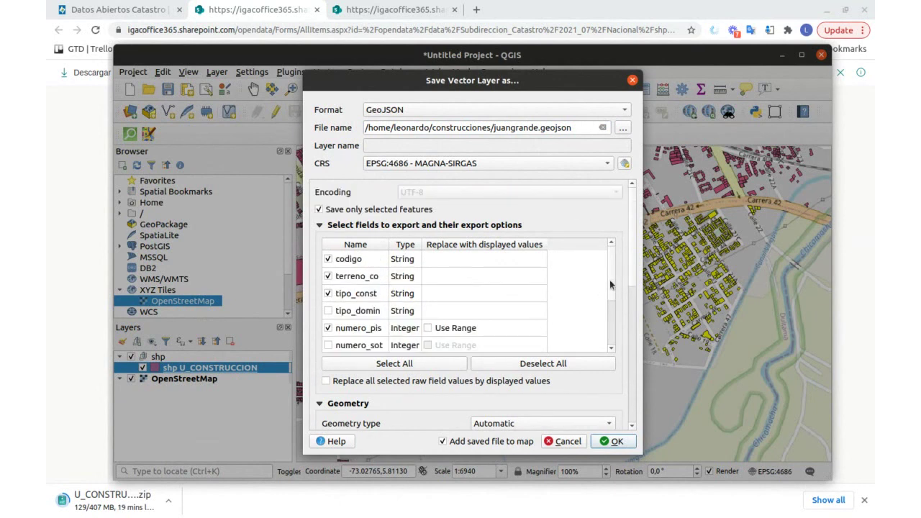
Step: Exclude terreno_co and tipo_const, keep codigo and numero_pis, and run the export
left_click(328, 277)
left_click(329, 293)
left_click_drag(610, 307, 612, 320)
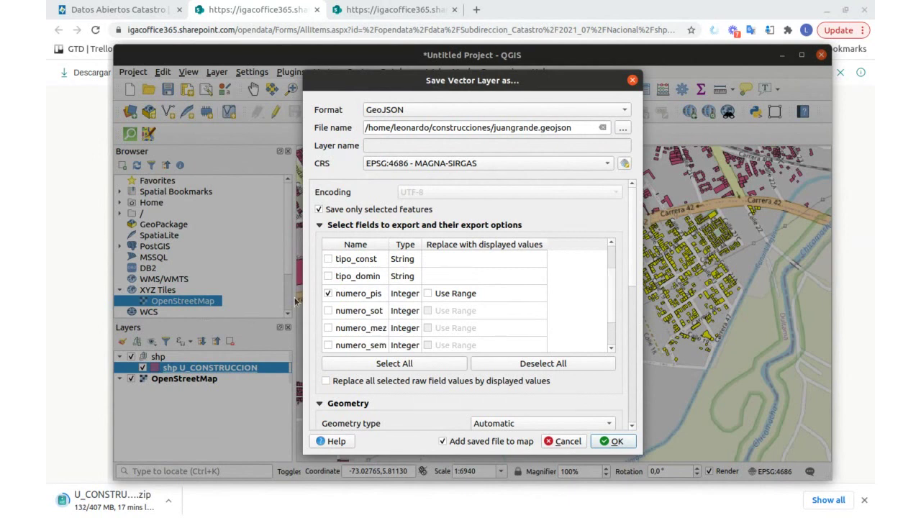
left_click(328, 293)
left_click(328, 293)
scroll(613, 283, "down", 1)
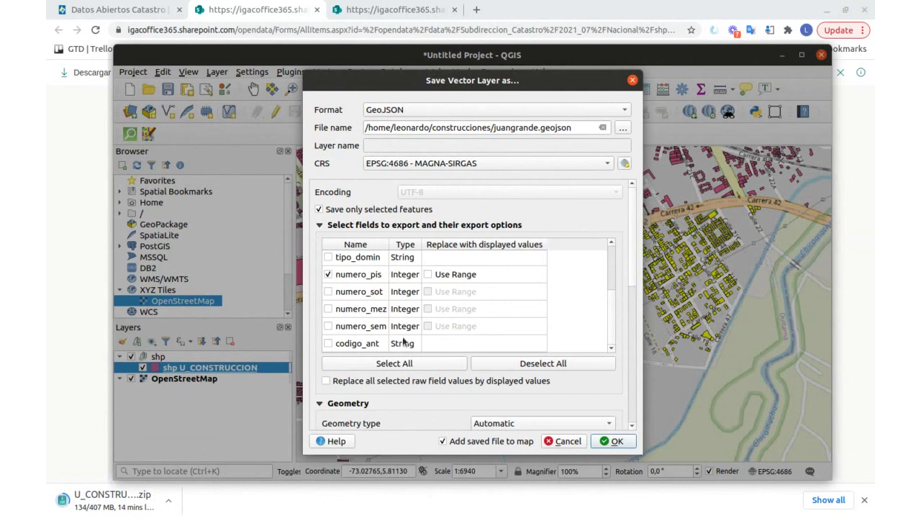
scroll(615, 316, "up", 2)
scroll(613, 288, "up", 1)
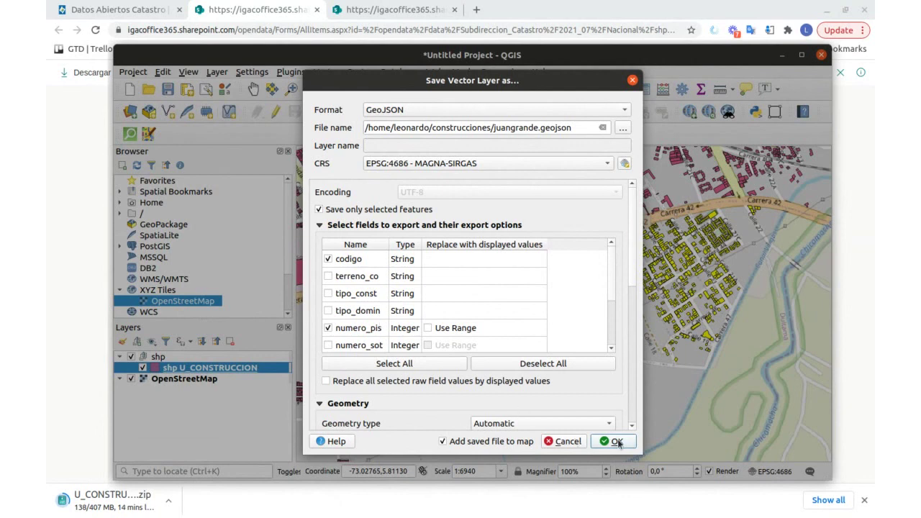
left_click(616, 442)
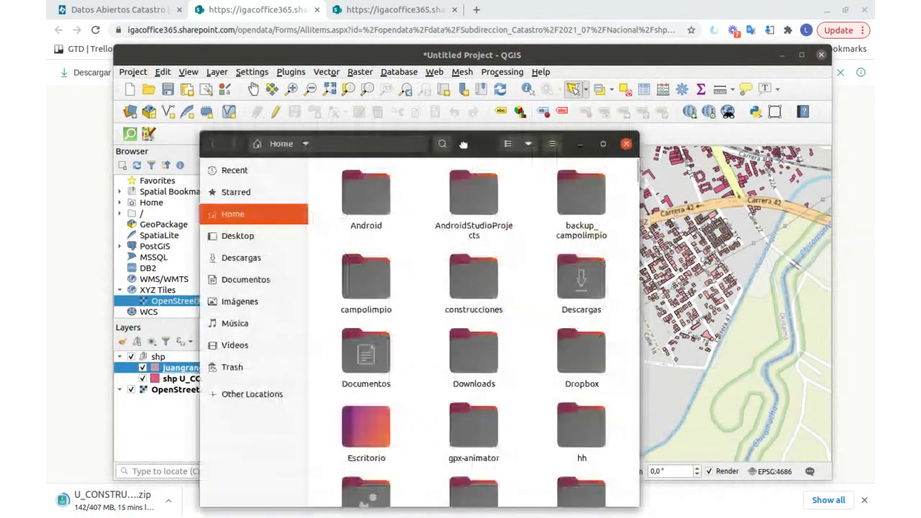
Step: Open the construcciones folder and select the new 657,3 kB juangrande.geojson file
left_click_drag(464, 146, 565, 85)
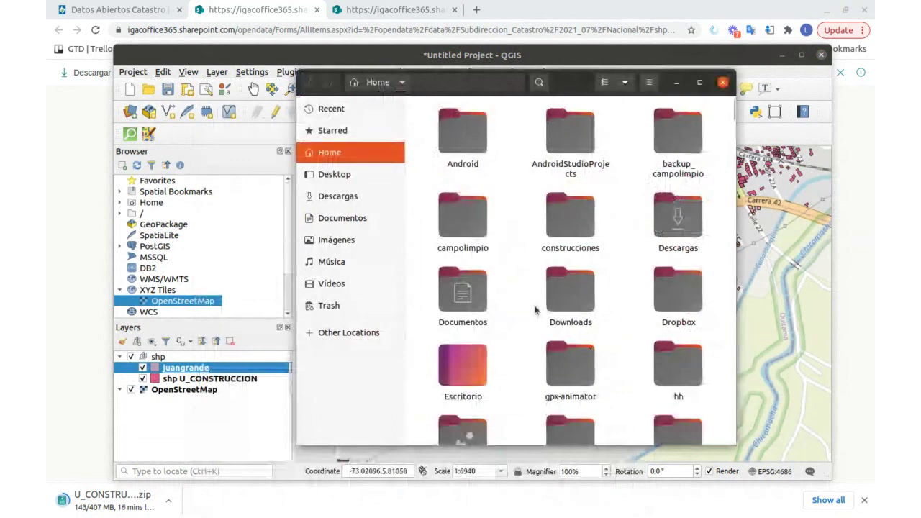
double_click(573, 230)
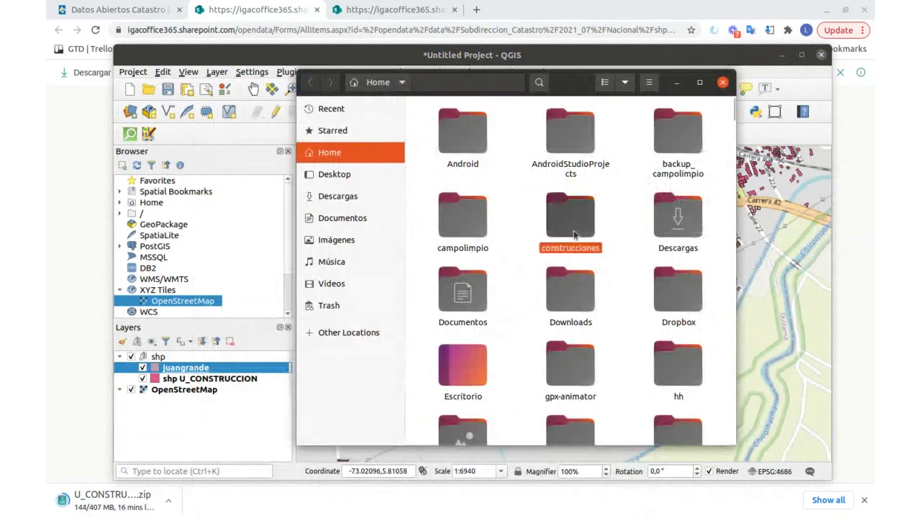
scroll(569, 405, "down", 1)
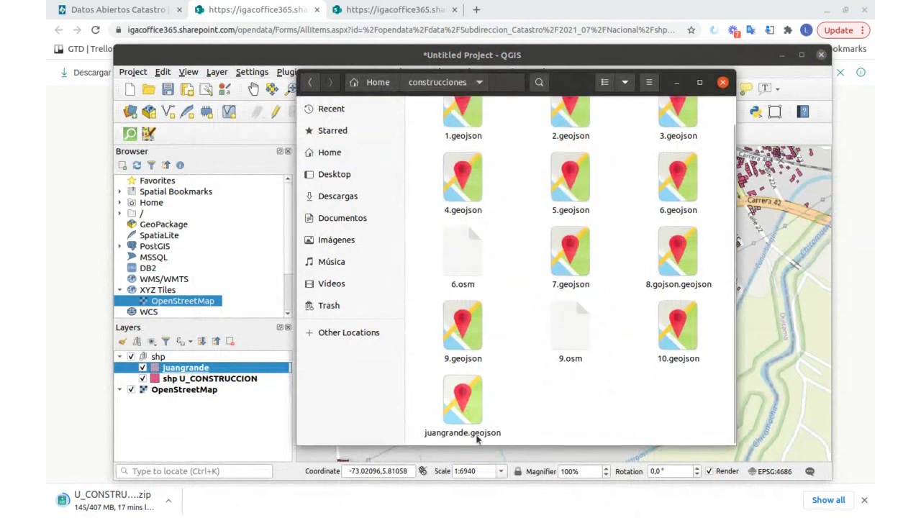
left_click(463, 411)
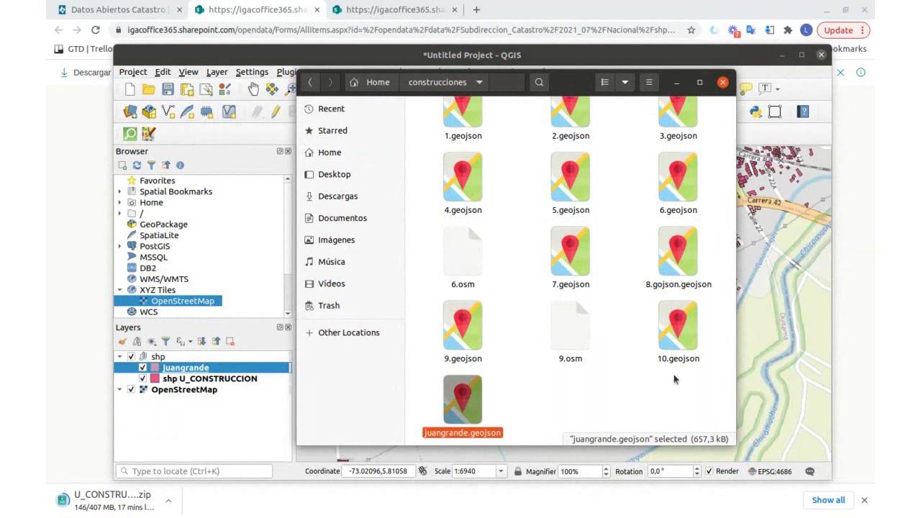
Step: Bring JOSM forward in a restored window, positioned slightly up and right over the other windows
key("super")
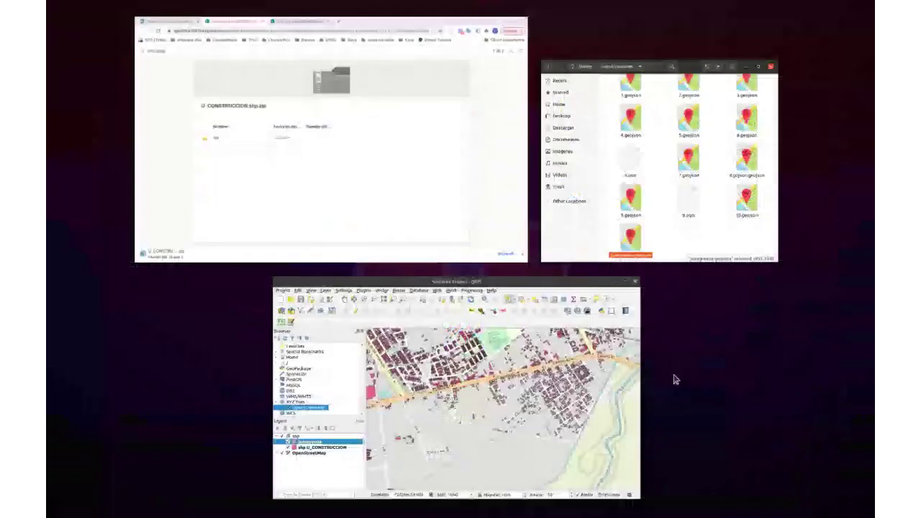
key("super")
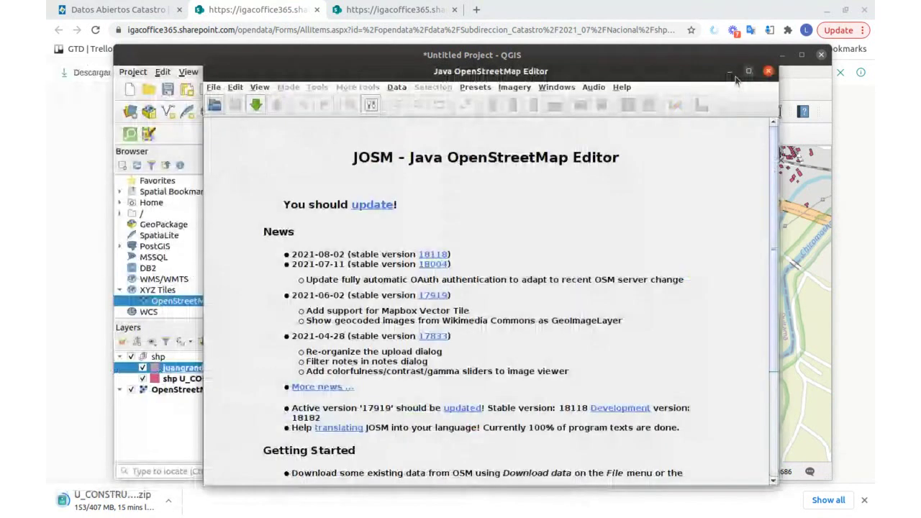
left_click(748, 70)
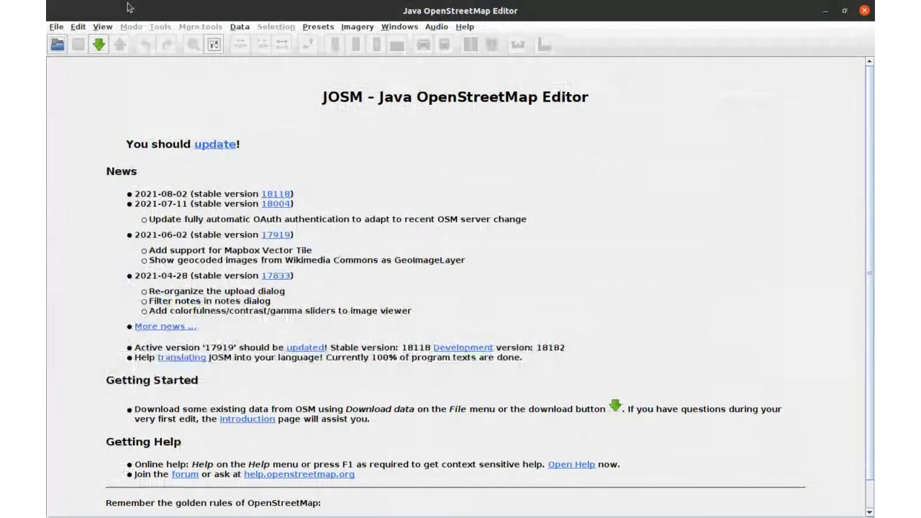
double_click(194, 6)
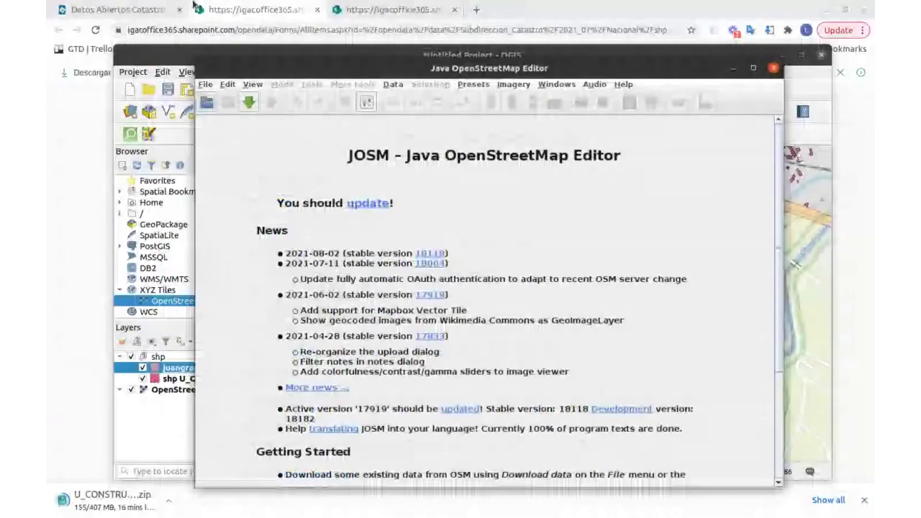
left_click_drag(421, 68, 303, 81)
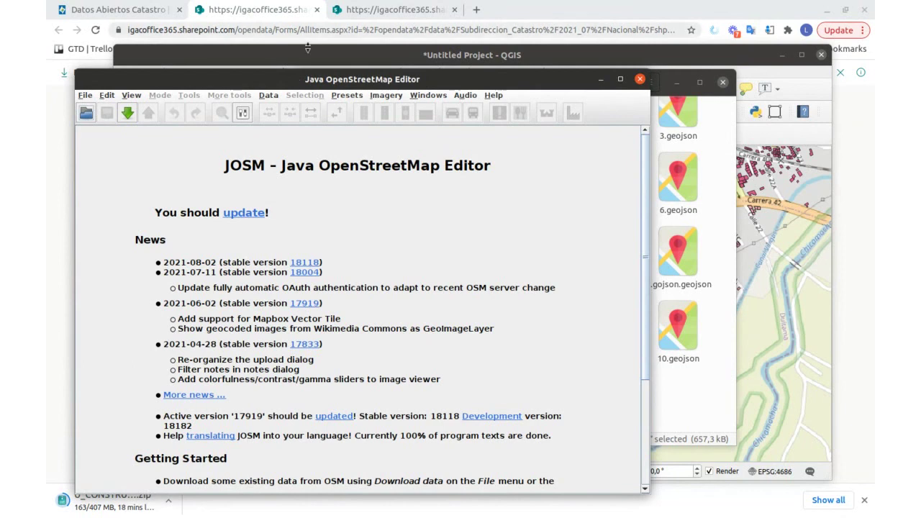
left_click_drag(333, 78, 369, 63)
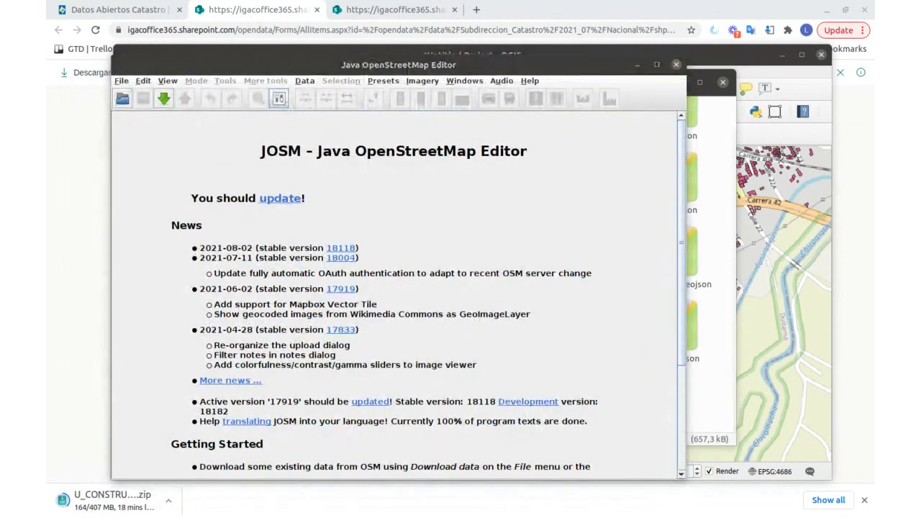
left_click(278, 98)
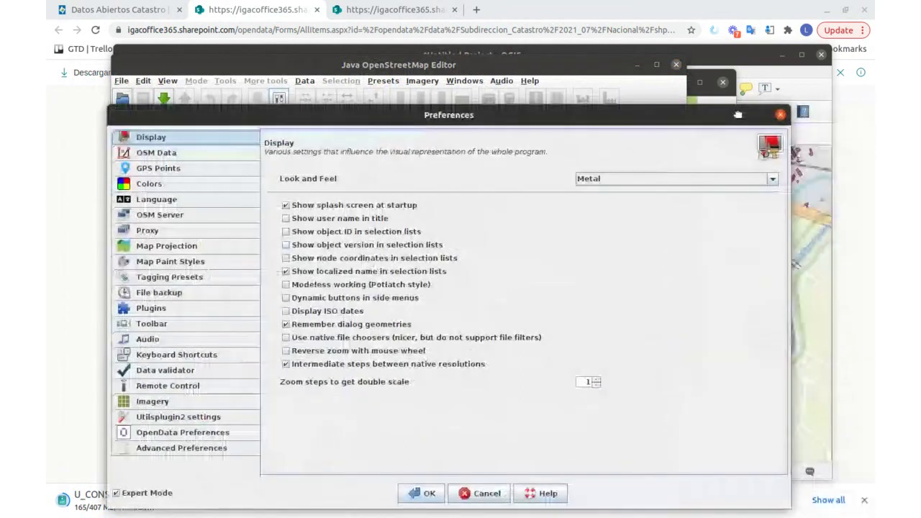
left_click(481, 494)
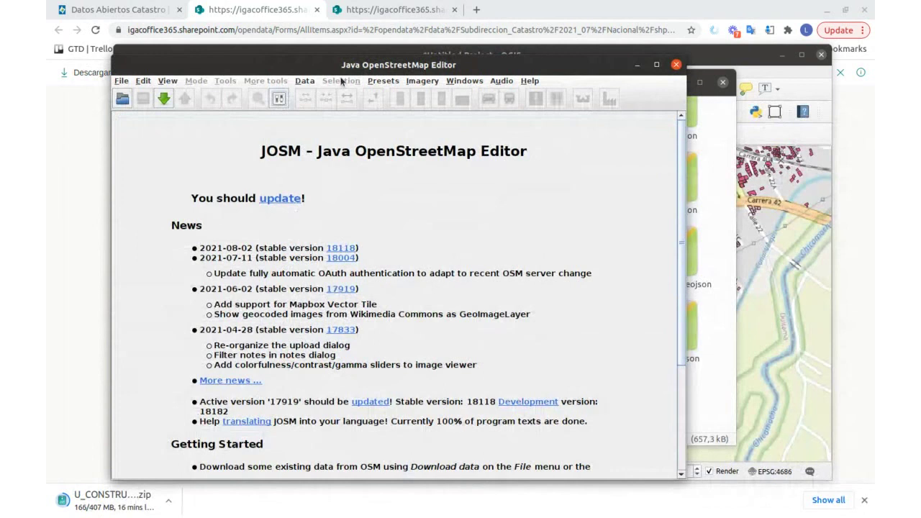
left_click(280, 100)
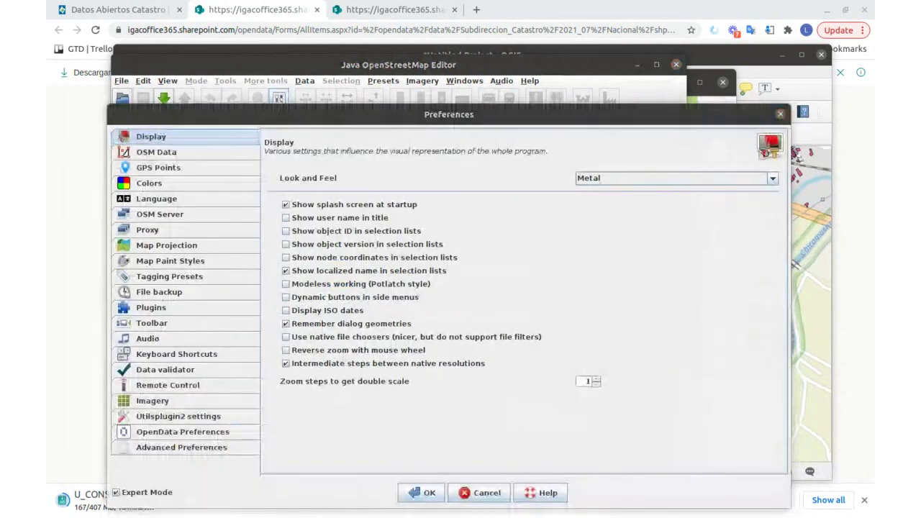
left_click_drag(369, 119, 404, 79)
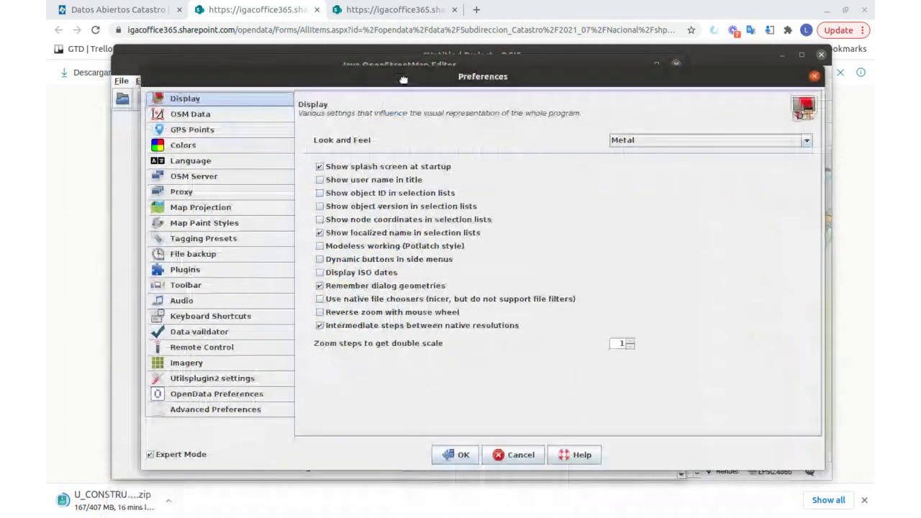
left_click_drag(404, 79, 406, 82)
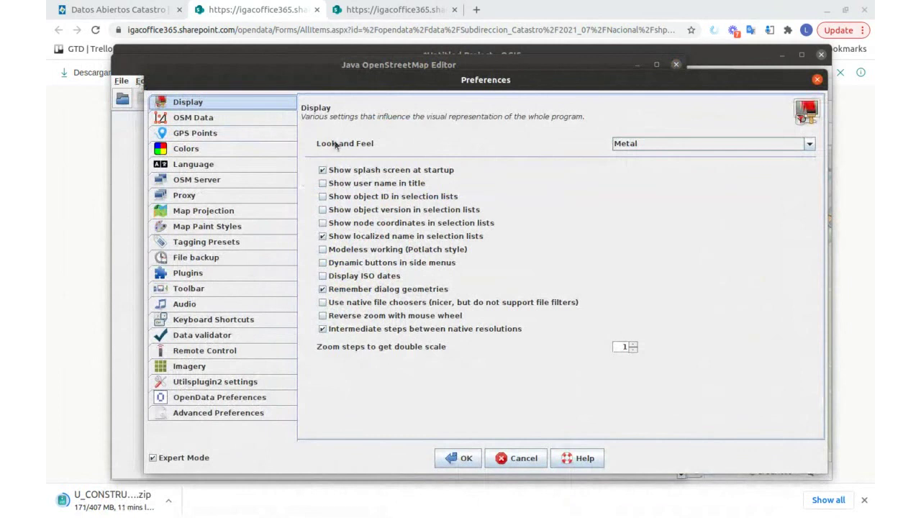
left_click(189, 273)
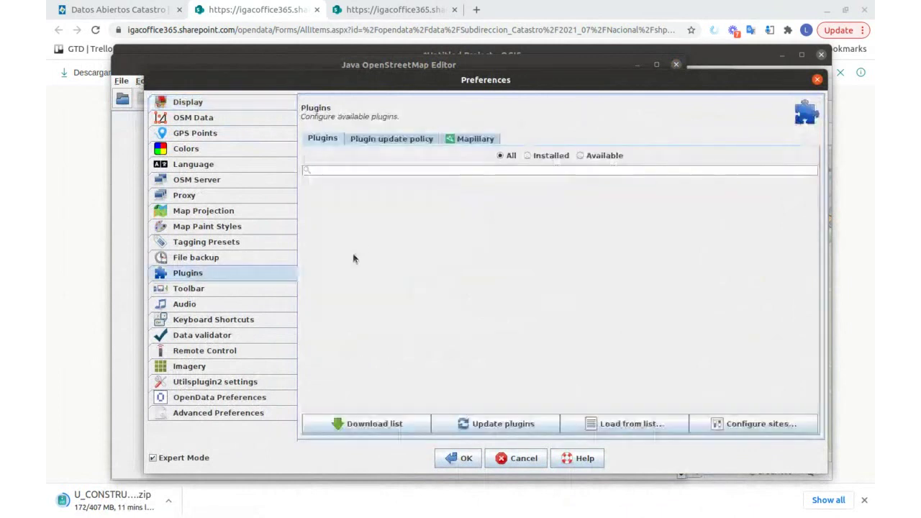
left_click(367, 170)
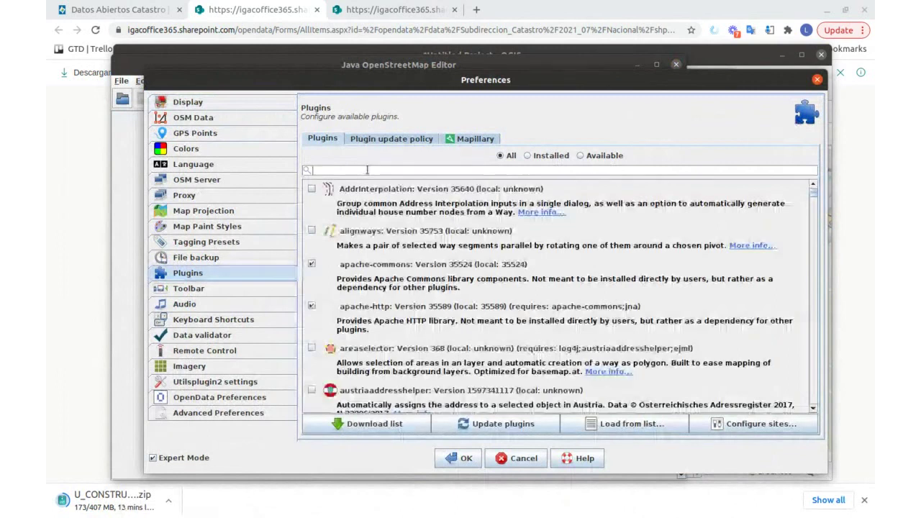
type("open")
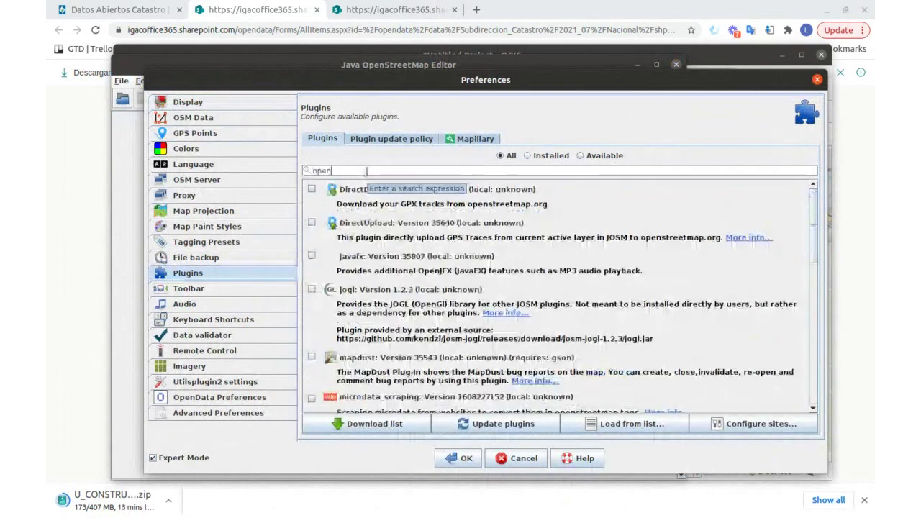
type("da")
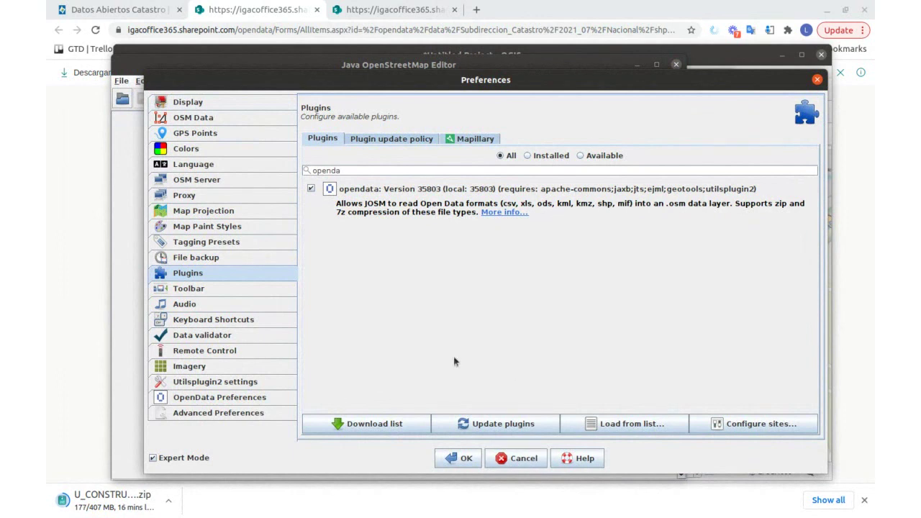
left_click(523, 458)
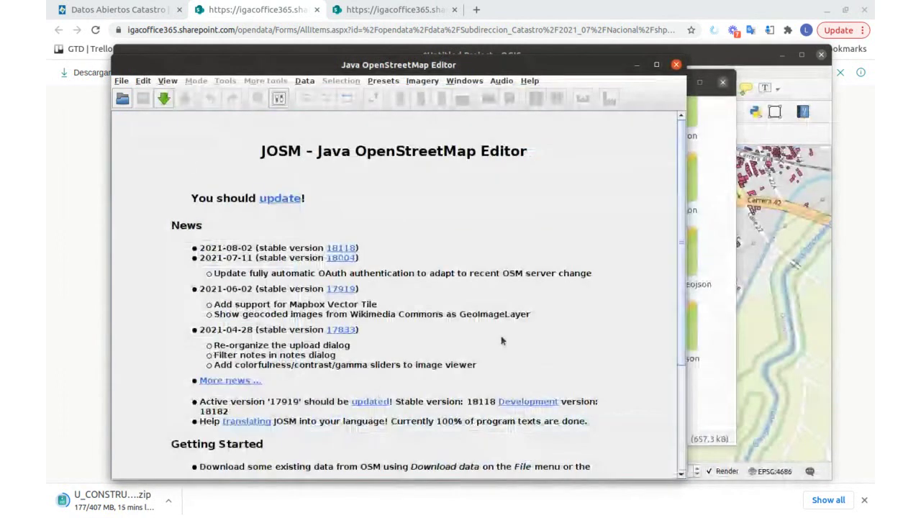
Step: Open juangrande.geojson from disk as a new JOSM layer
left_click(121, 81)
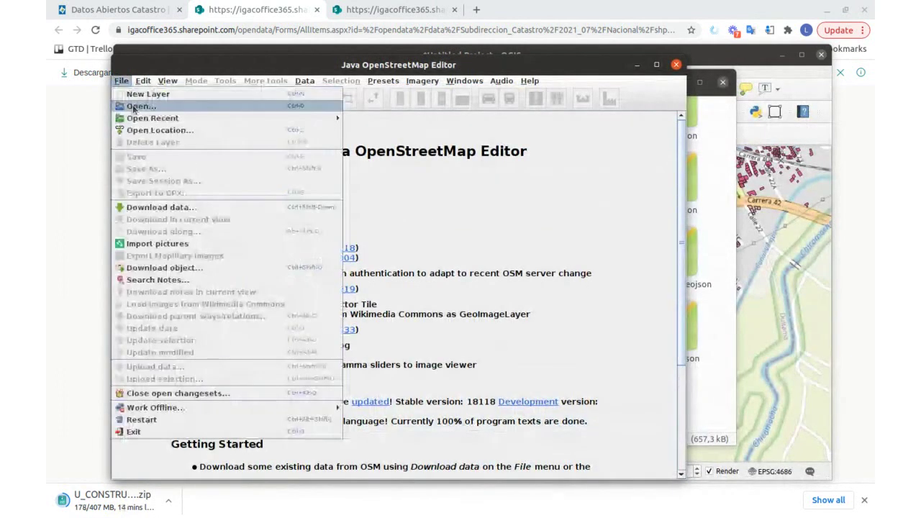
left_click(137, 109)
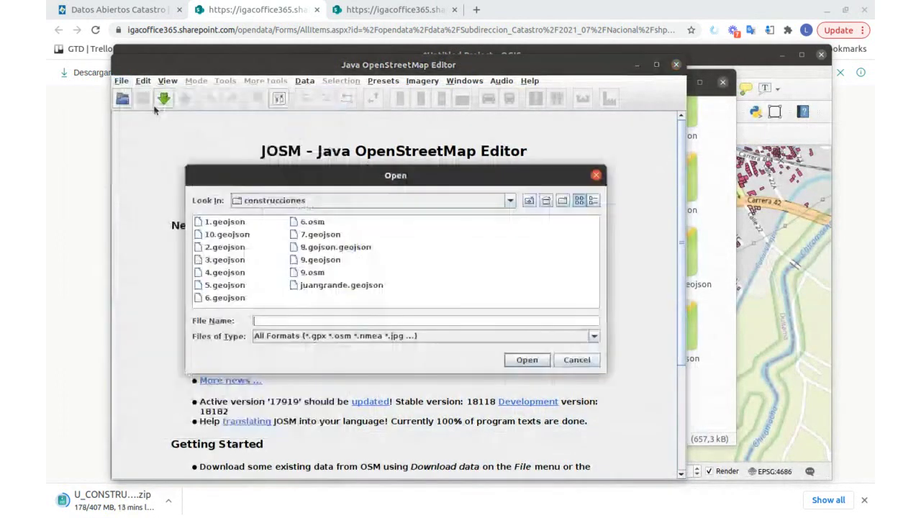
double_click(357, 287)
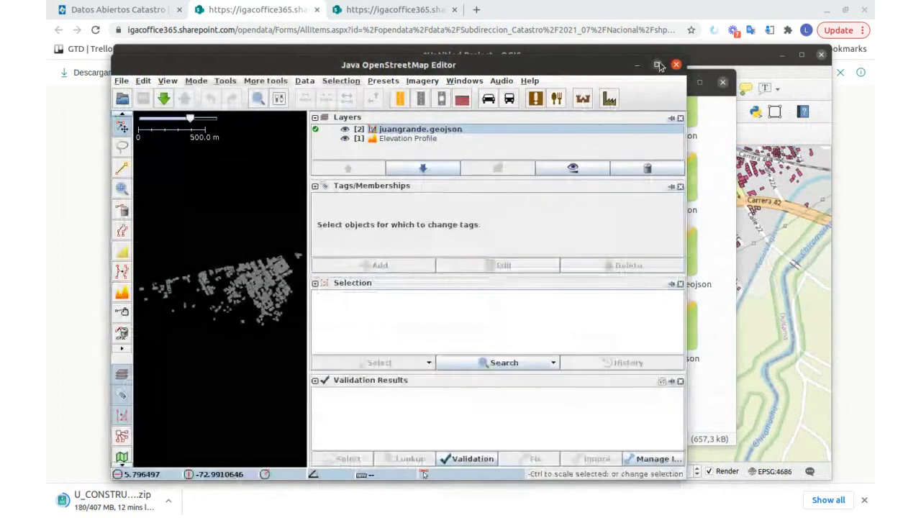
Step: Maximize JOSM and widen the map area to view the building footprints
left_click(656, 64)
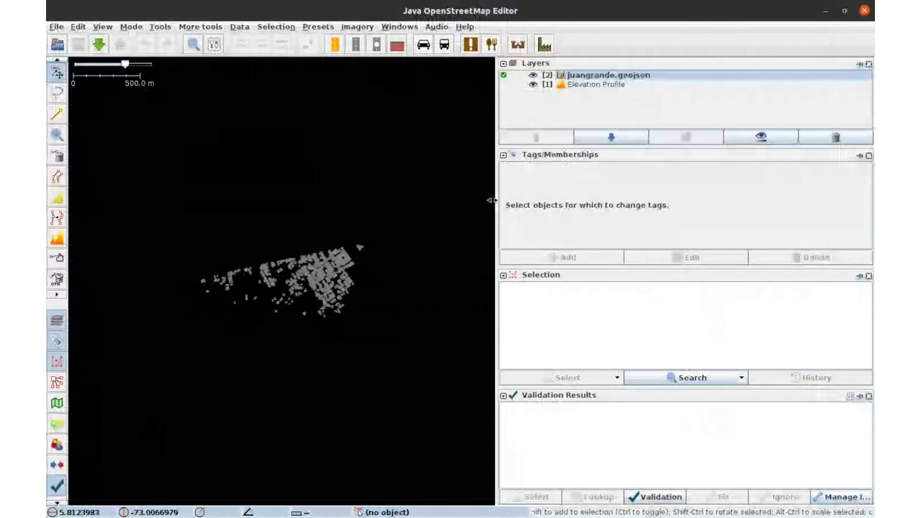
left_click_drag(494, 201, 684, 212)
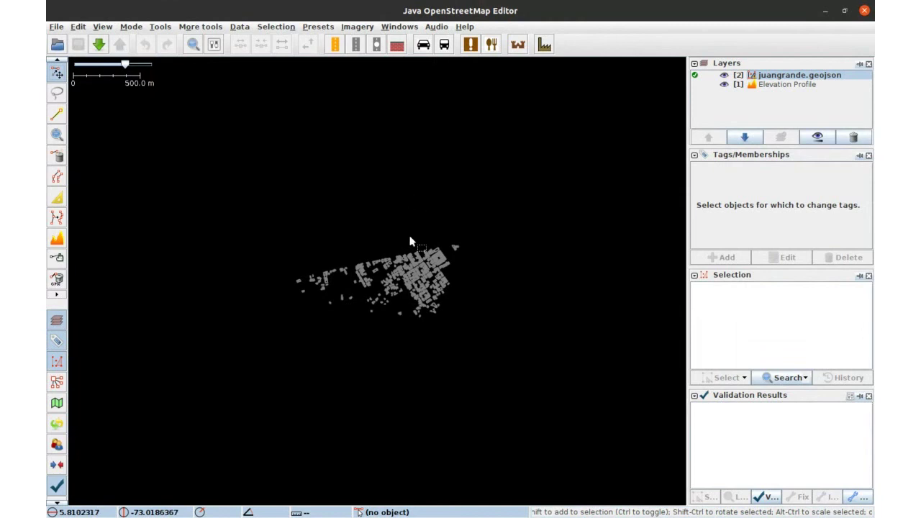
scroll(399, 275, "up", 5)
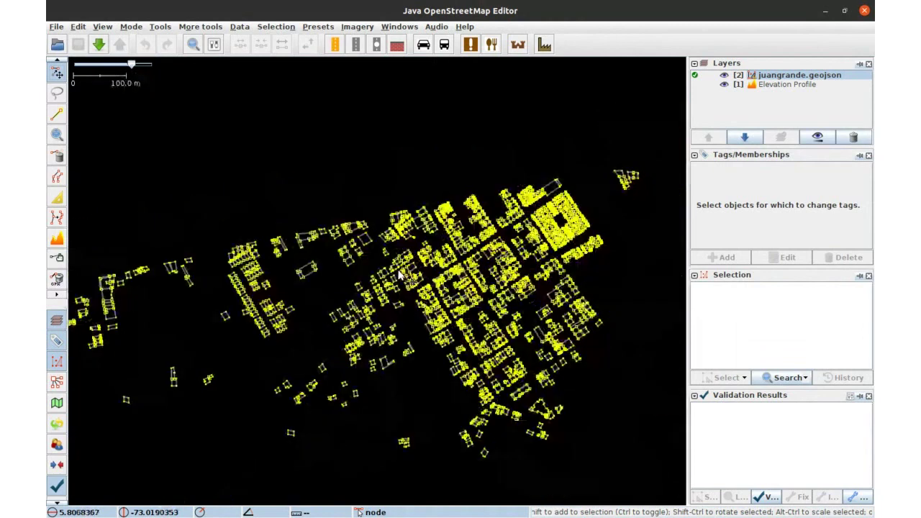
scroll(399, 274, "down", 3)
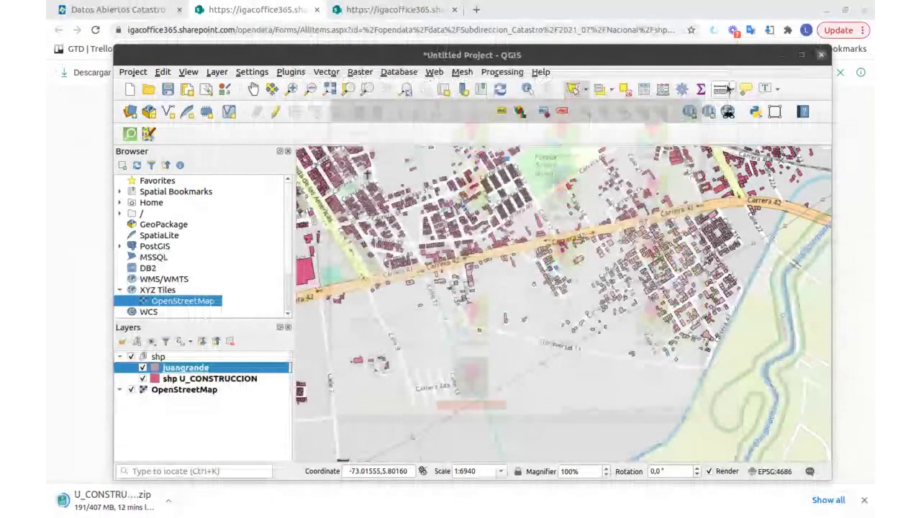
Step: Close the file browser, maximize QGIS, and remove the juangrande layer from the project
left_click(782, 151)
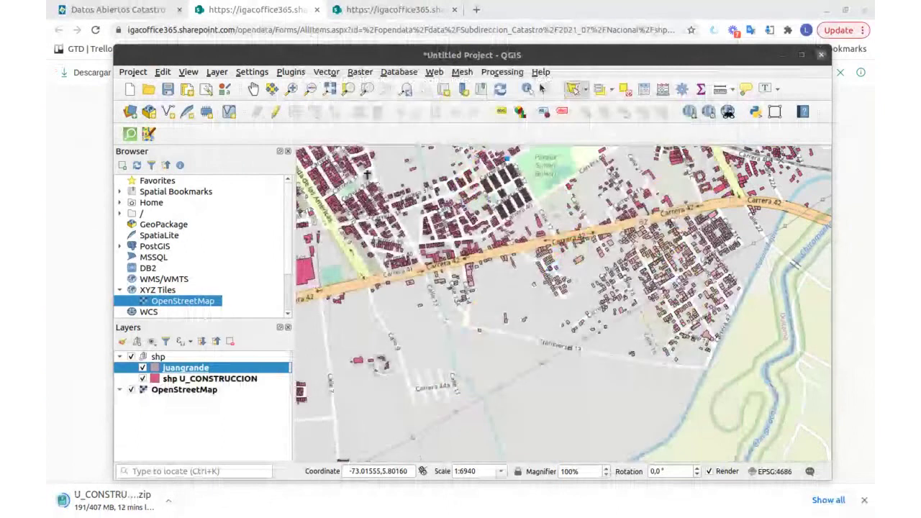
double_click(575, 62)
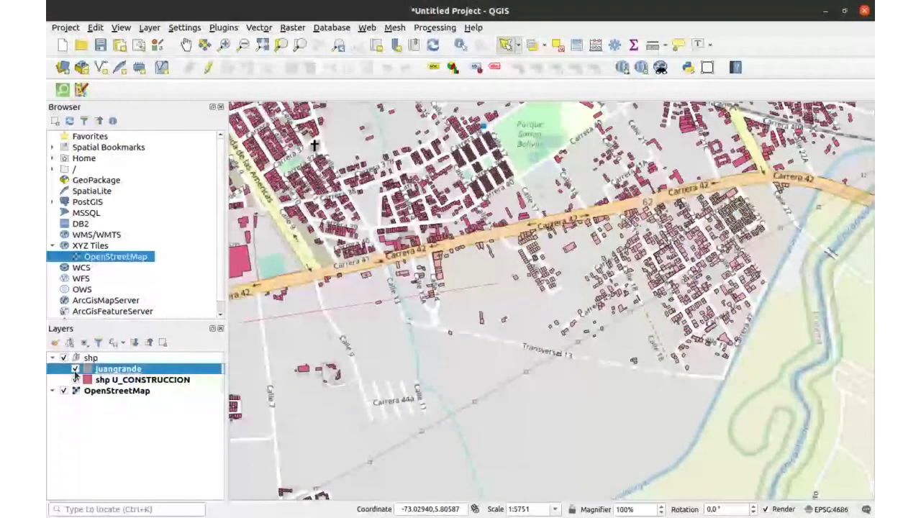
key("ctrl+d")
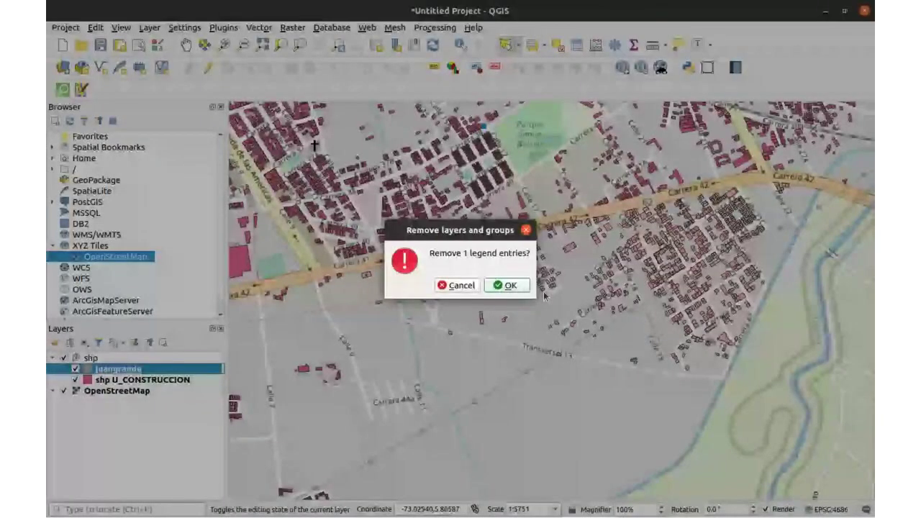
left_click(506, 286)
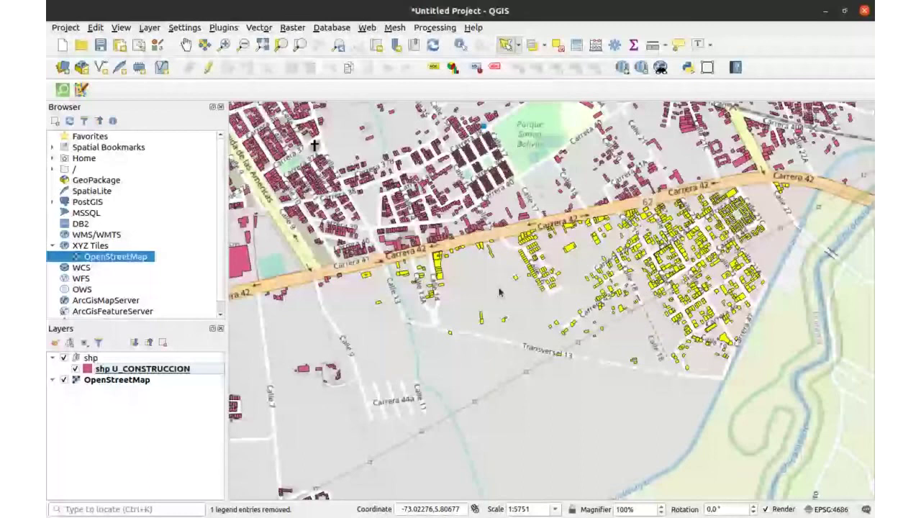
Step: Draw a selection polygon south of Carrera 42 to Transversal 13, selecting 1339 buildings
left_click_drag(499, 292, 417, 263)
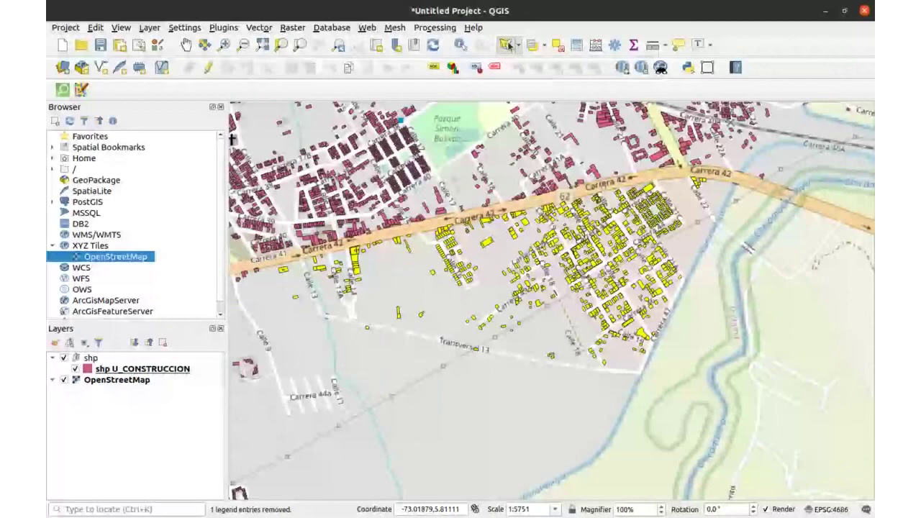
left_click(507, 44)
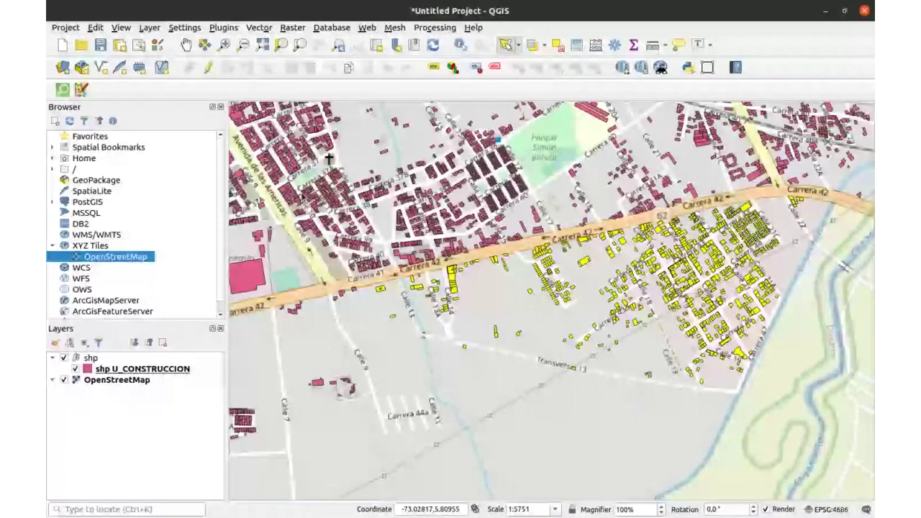
left_click(329, 158)
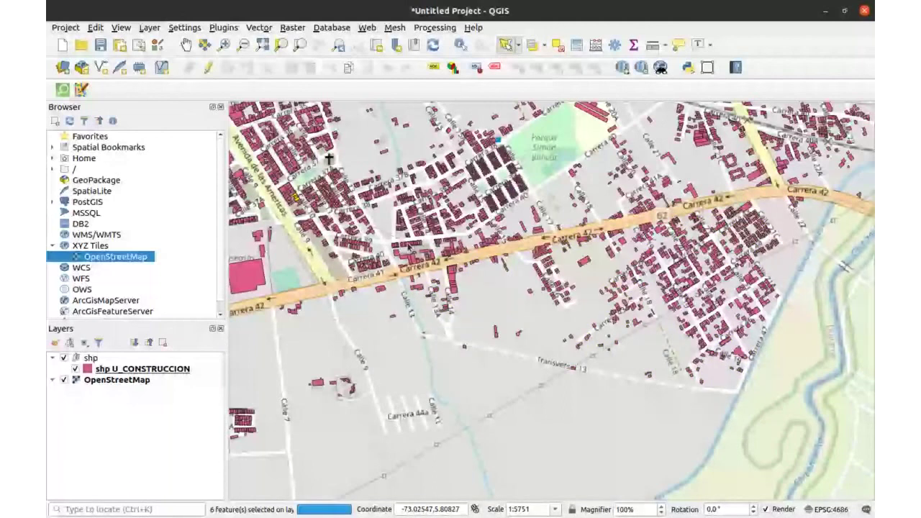
left_click(400, 286)
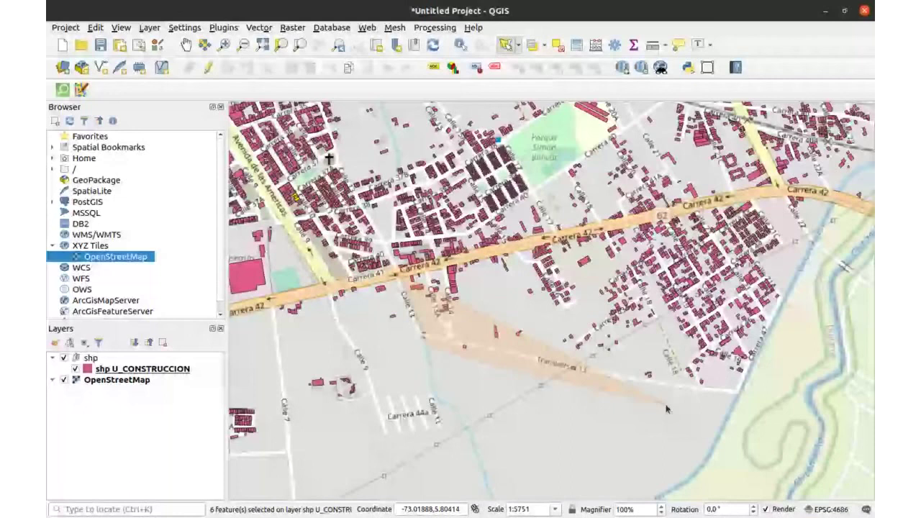
left_click(666, 408)
scroll(816, 194, "up", 1)
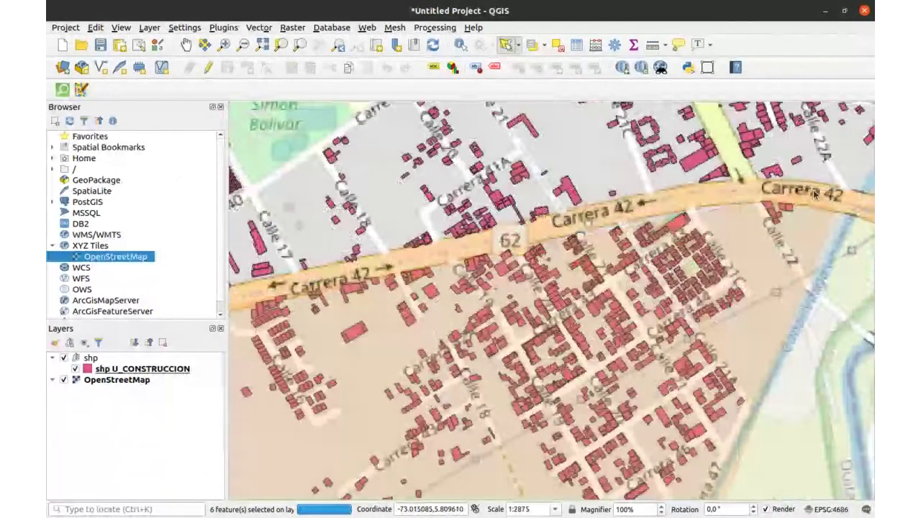
scroll(815, 194, "down", 1)
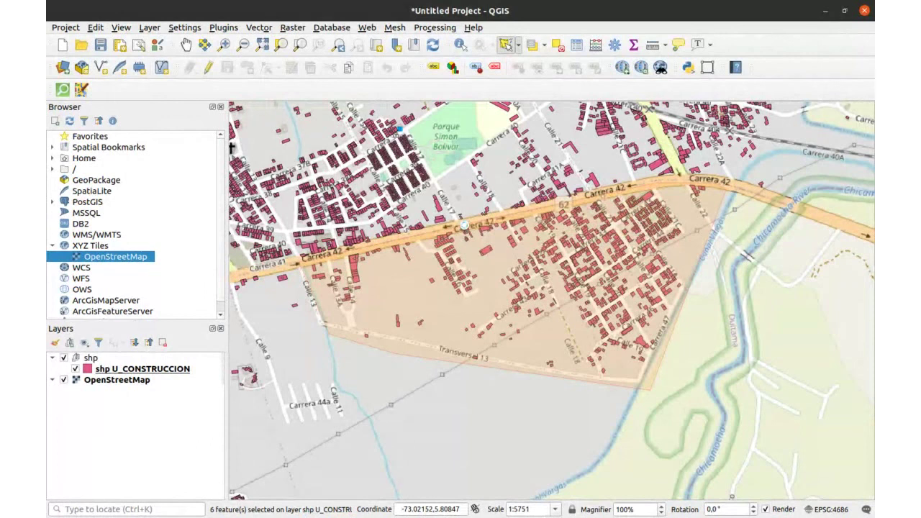
right_click(465, 228)
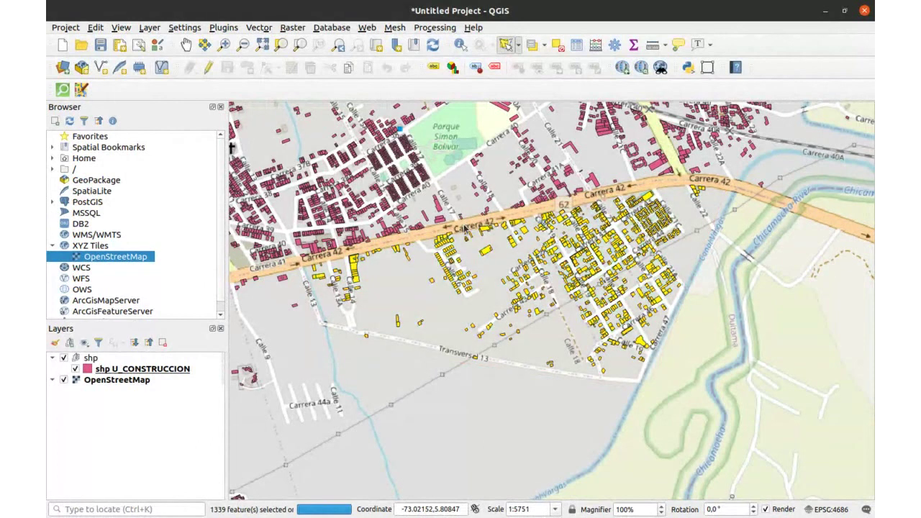
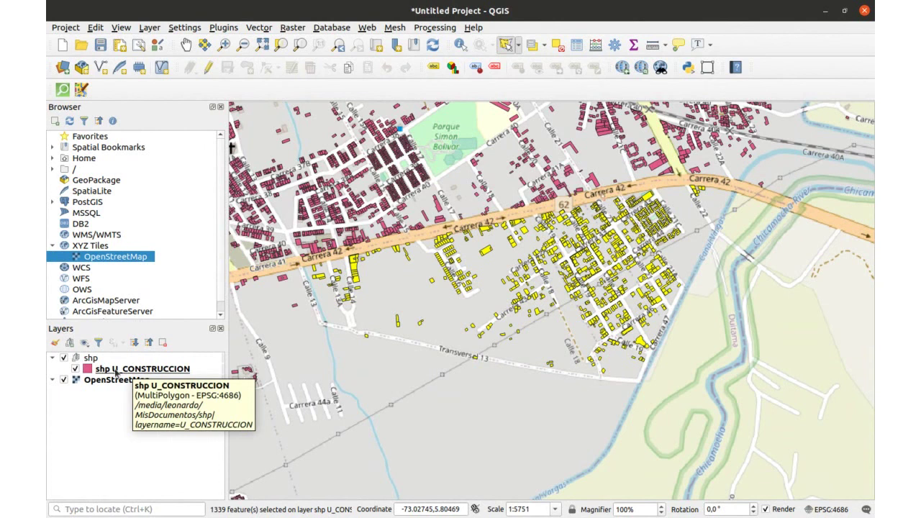
Step: Open Export > Save Features As for the shp U_CONSTRUCCION layer
right_click(115, 370)
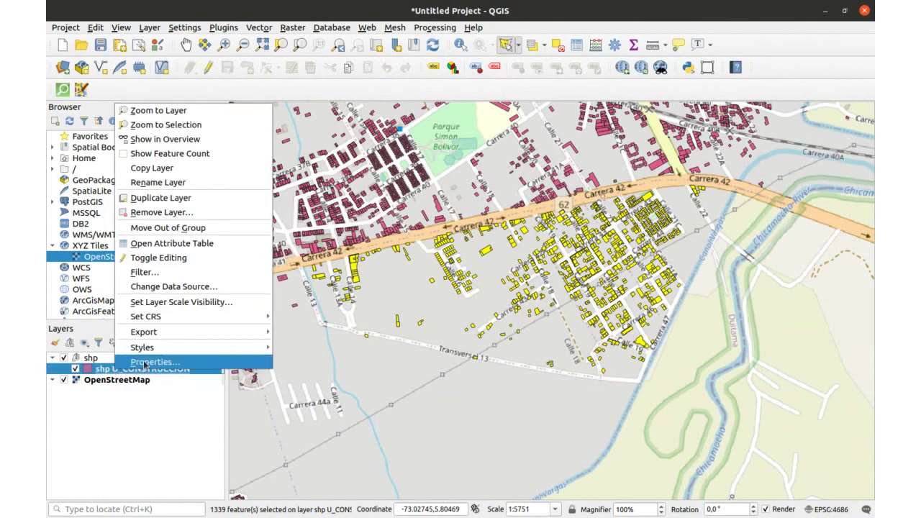
mouse_move(164, 337)
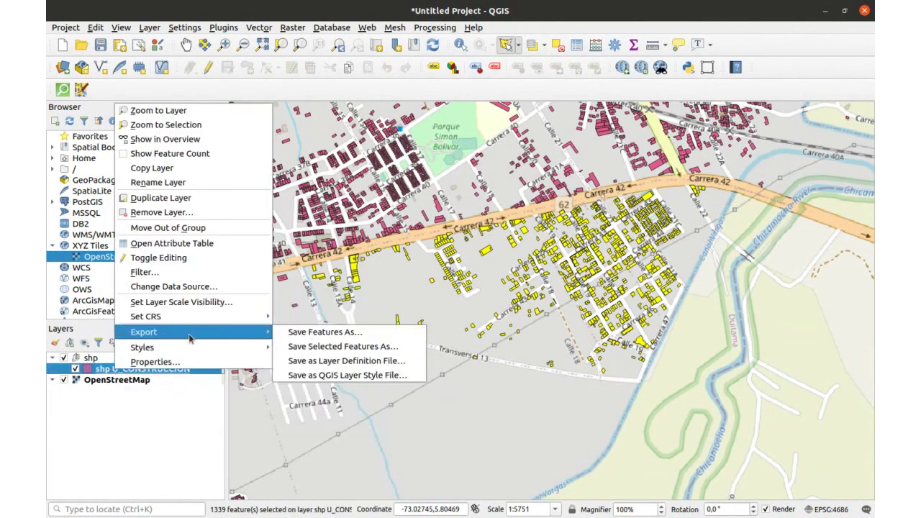
left_click(340, 338)
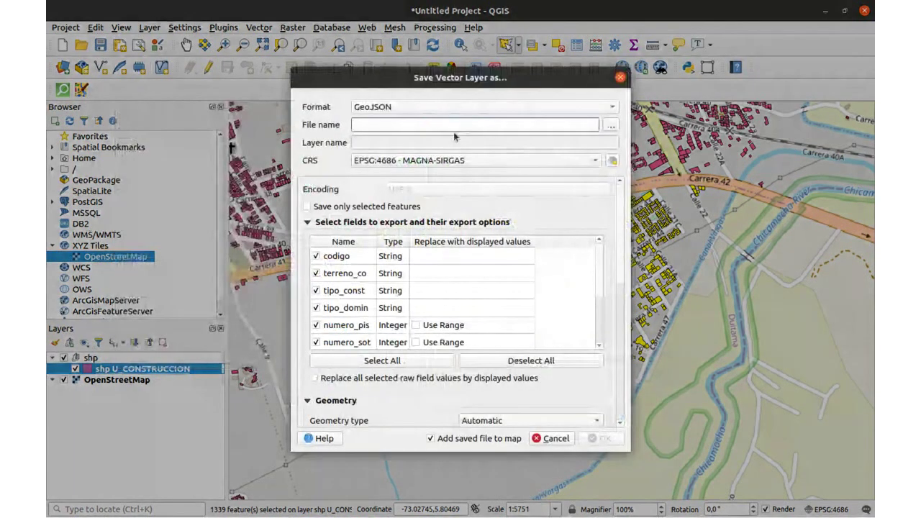
type("jan")
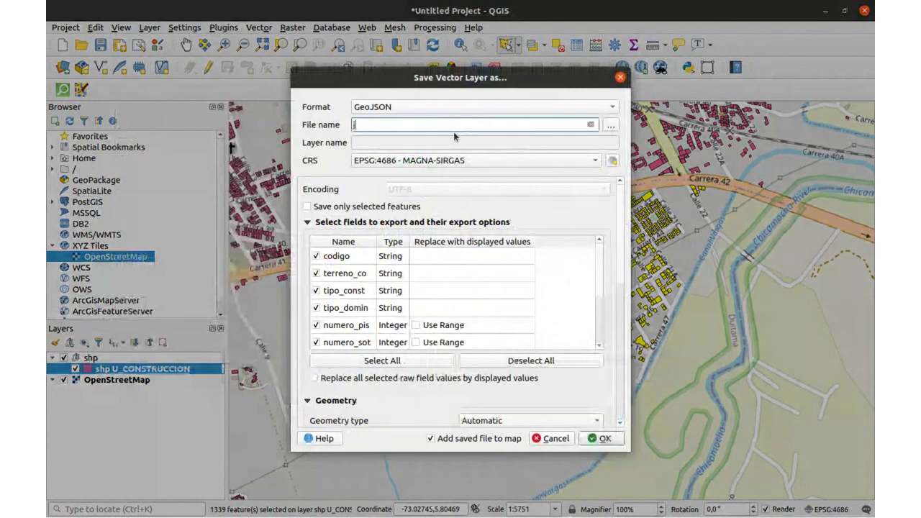
key("BackSpace")
key("BackSpace")
key("BackSpace")
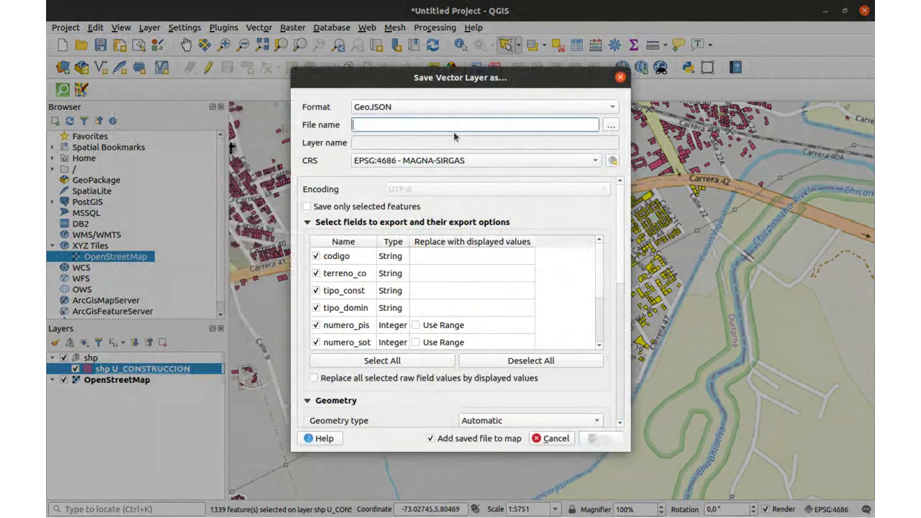
Step: Set the GeoJSON output file to juangrande2.geojson in the construcciones folder
left_click(611, 125)
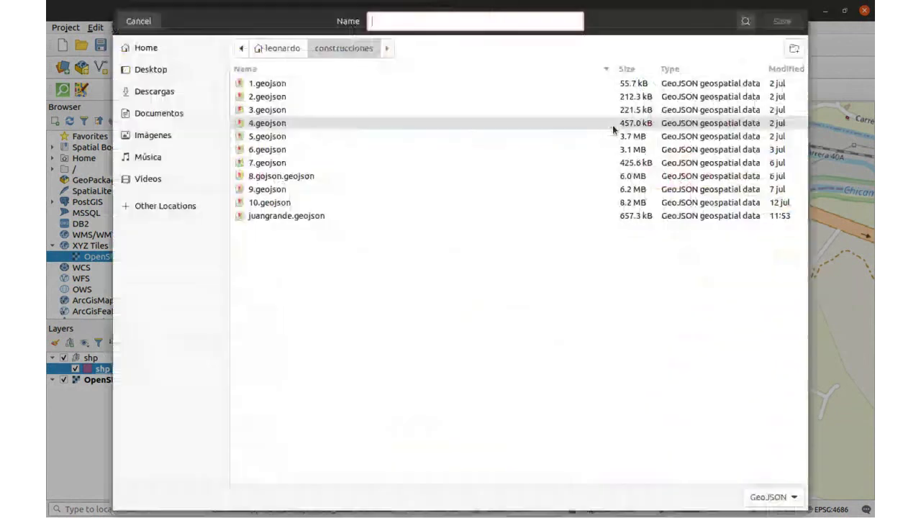
left_click(358, 214)
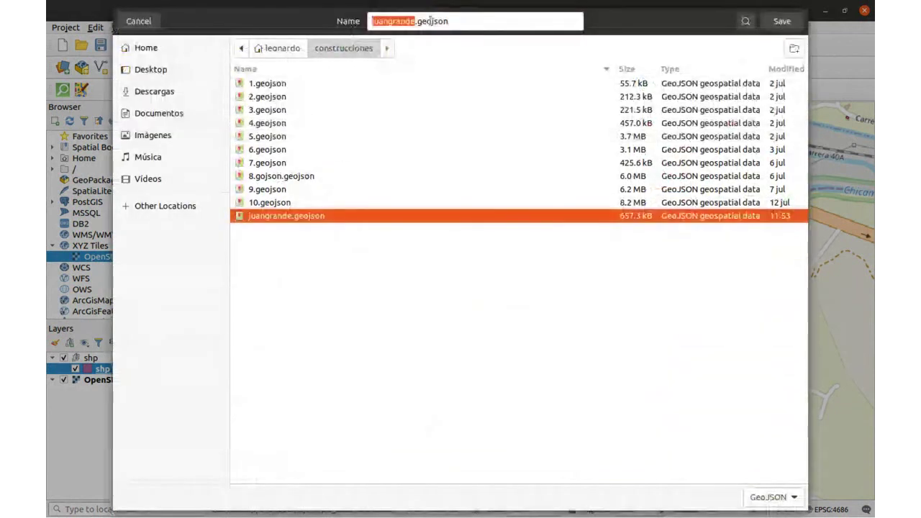
key("Right")
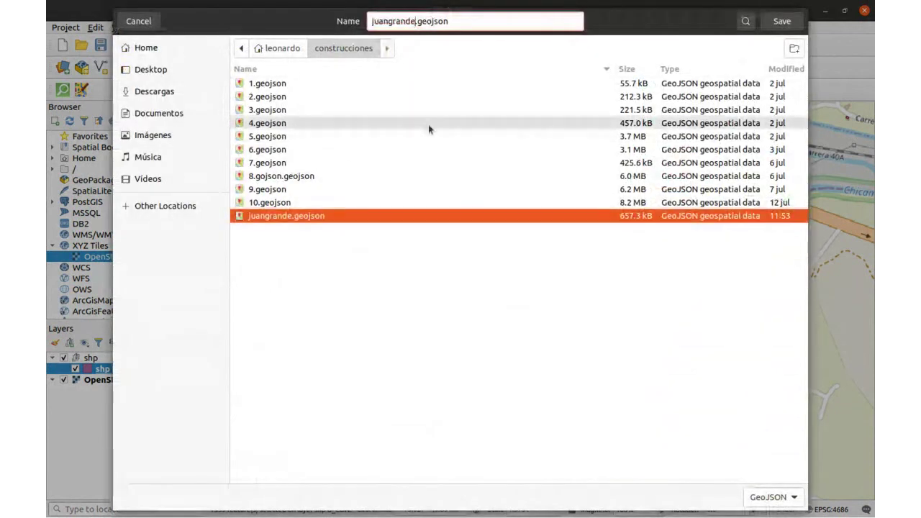
type("2")
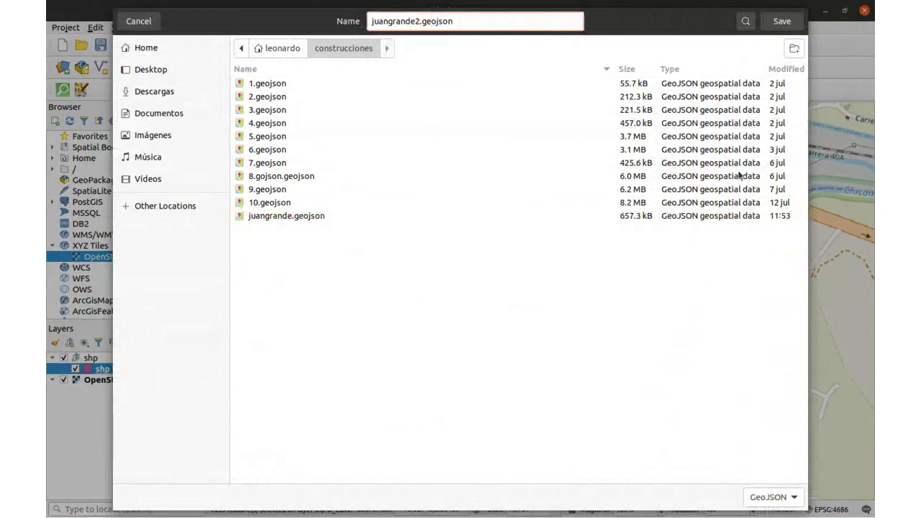
left_click(782, 21)
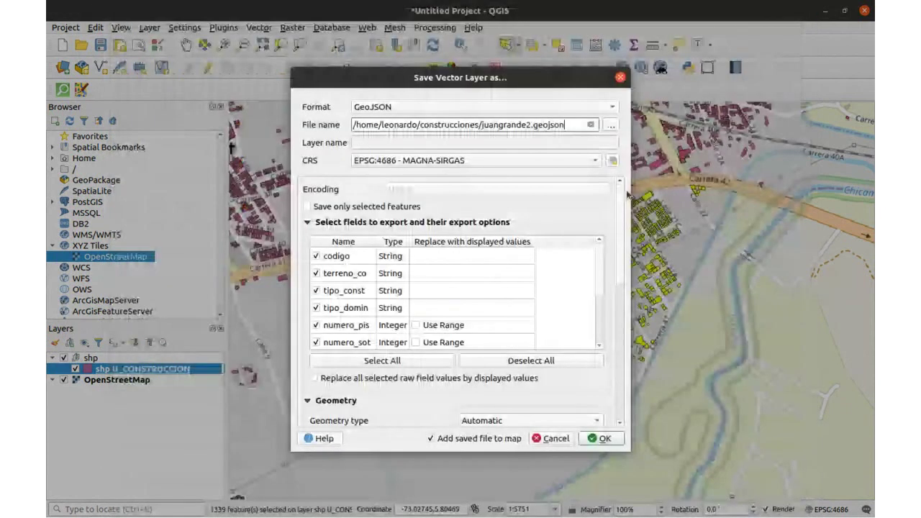
Step: Exclude tipo_domin, numero_sot, numero_sem and numero_mez fields, keeping numero_pis
scroll(364, 285, "down", 5)
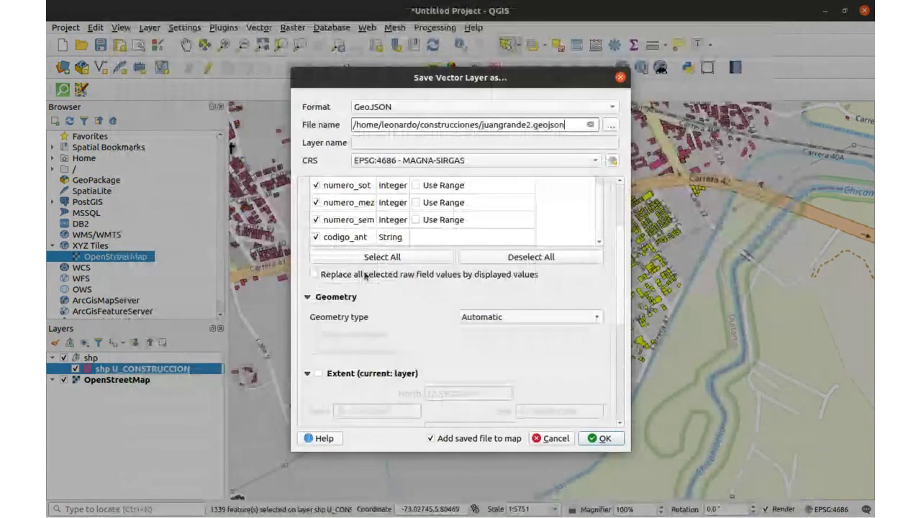
scroll(368, 255, "up", 3)
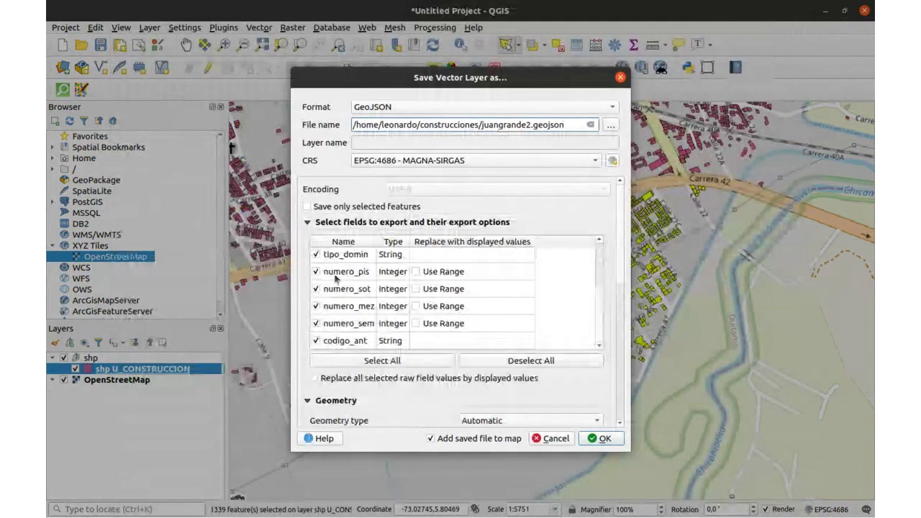
left_click(315, 254)
left_click(316, 272)
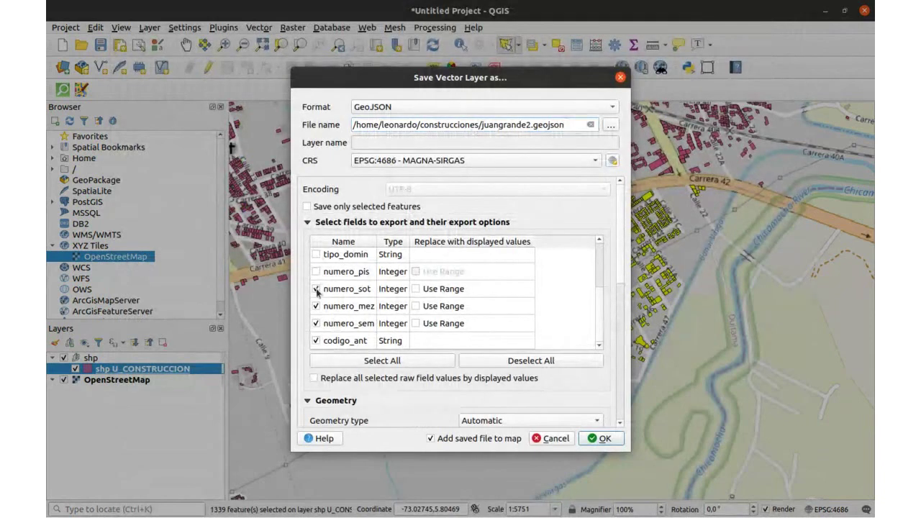
left_click(316, 288)
left_click(315, 323)
left_click(316, 306)
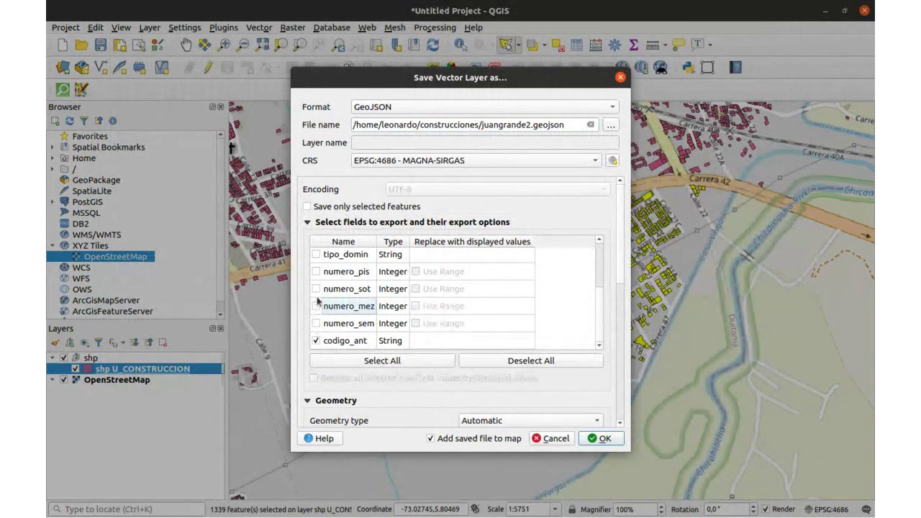
left_click(315, 271)
Step: Also exclude codigo_ant, terreno_co and tipo_const, then run the GeoJSON export
scroll(321, 306, "down", 1)
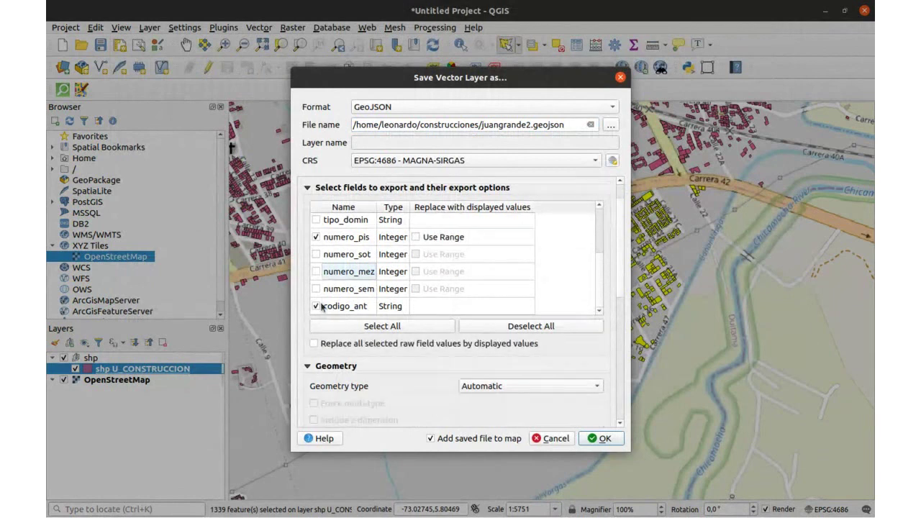
left_click(316, 306)
scroll(366, 290, "down", 1)
scroll(367, 289, "down", 1)
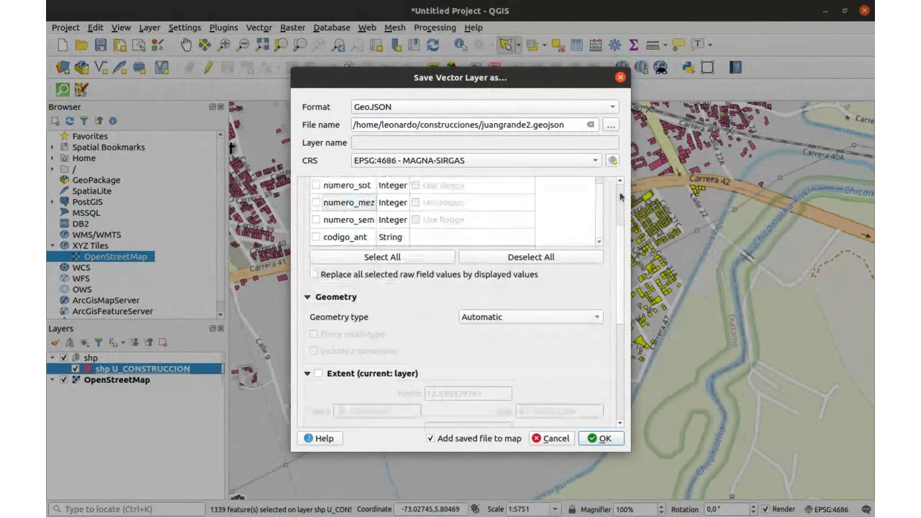
scroll(590, 205, "up", 1)
scroll(592, 211, "up", 1)
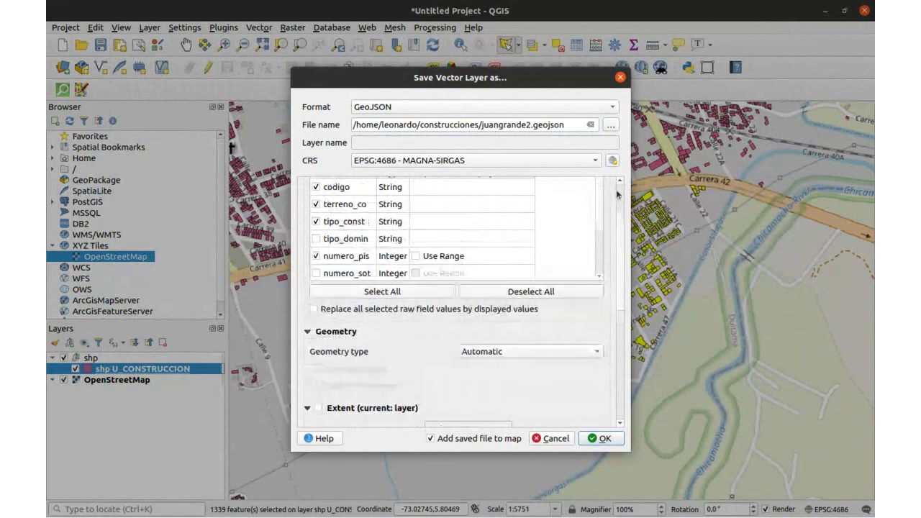
scroll(587, 217, "up", 3)
left_click(316, 273)
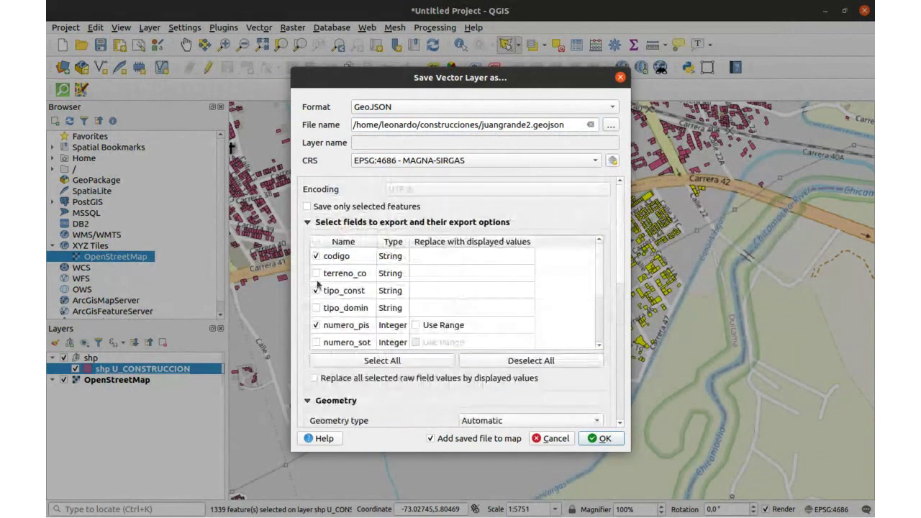
left_click(316, 290)
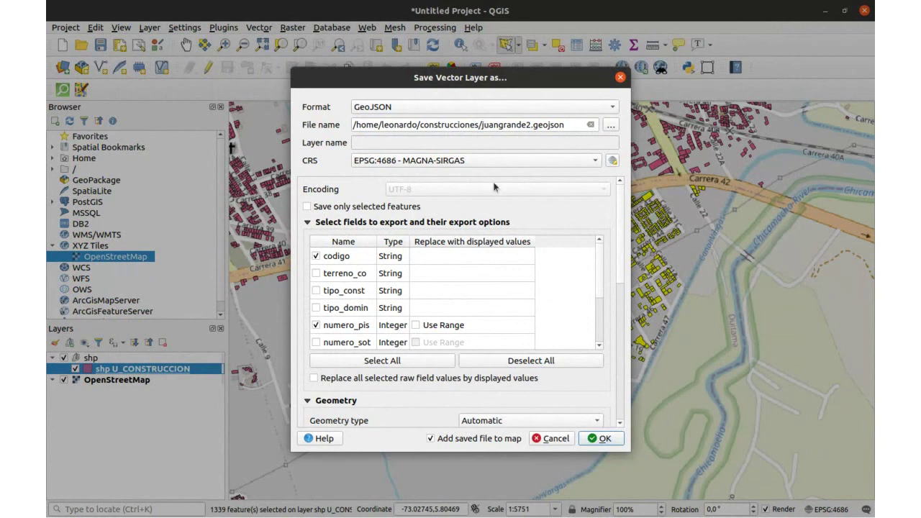
left_click(601, 439)
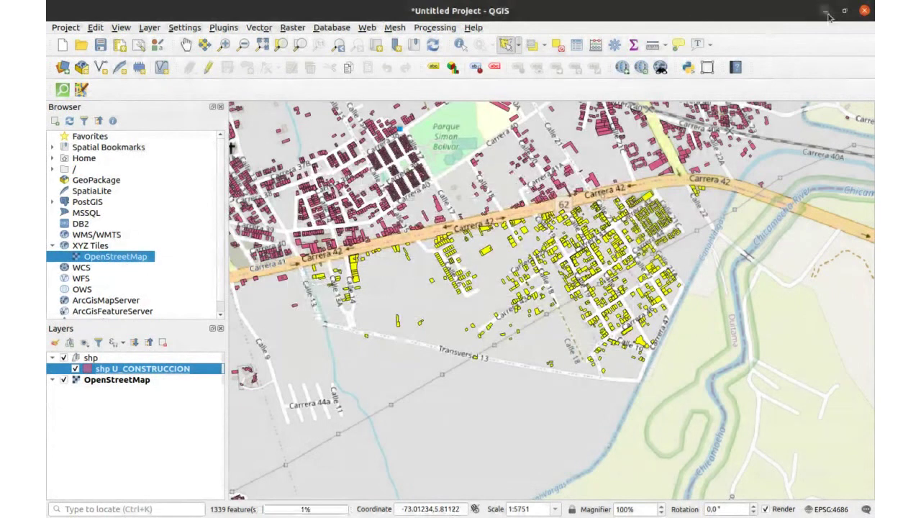
Step: Minimize QGIS and switch through the window overview to JOSM's start page
left_click(826, 13)
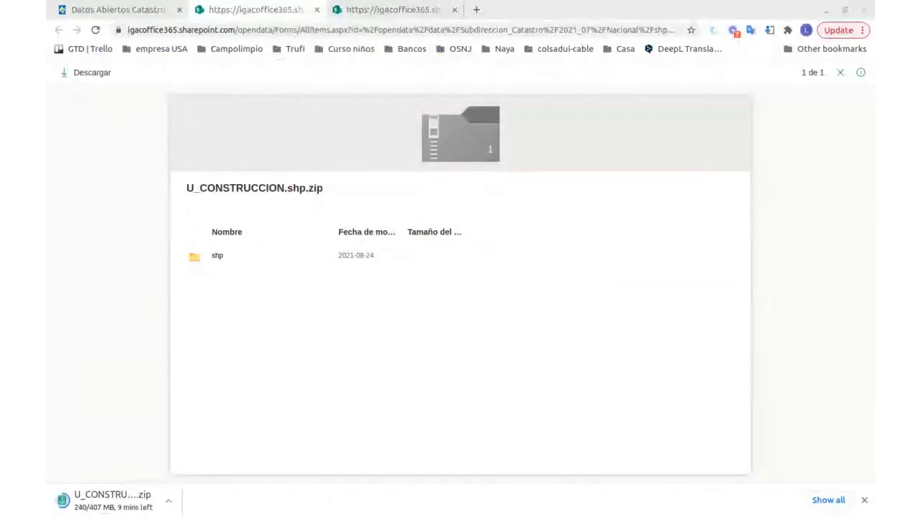
key("super")
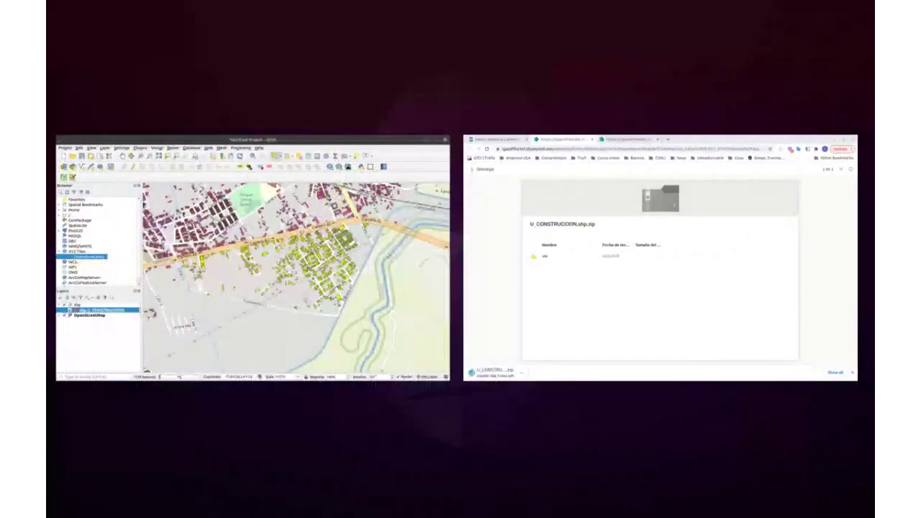
key("super")
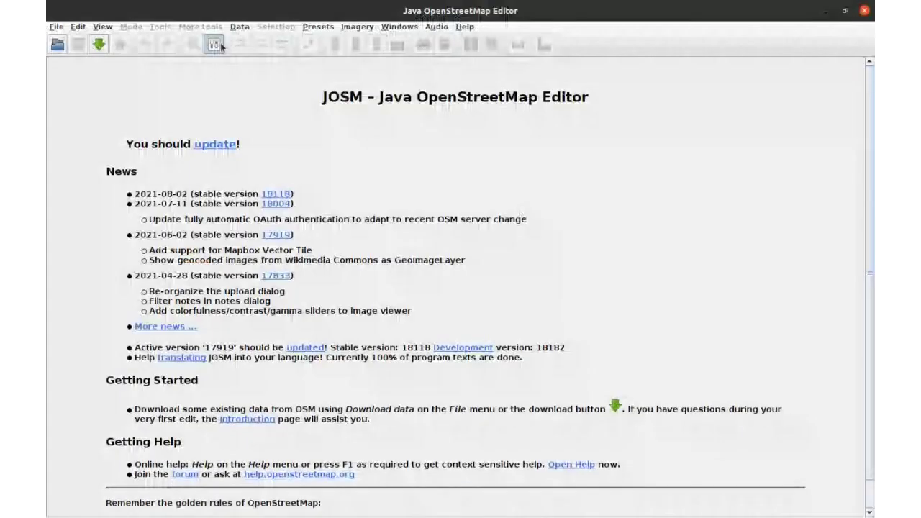
Step: Check in Preferences > Plugins that the opendata plugin is installed
key("F12")
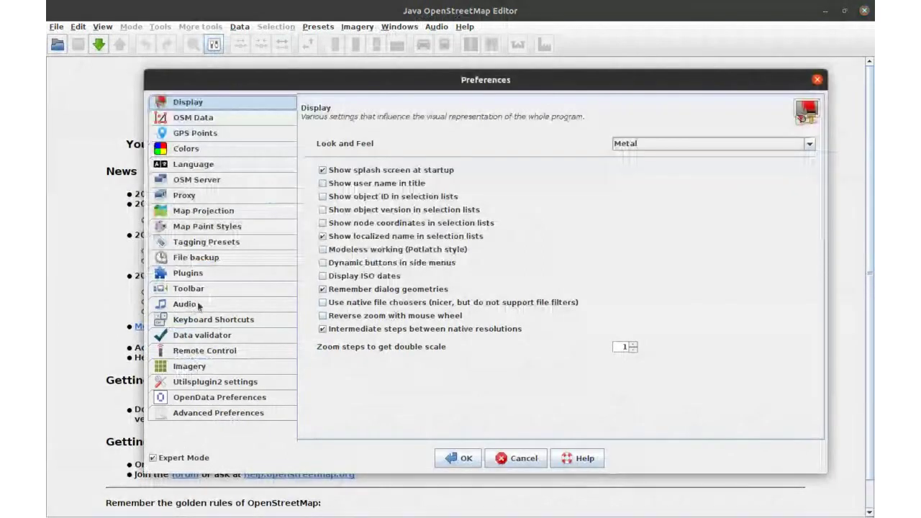
left_click(188, 272)
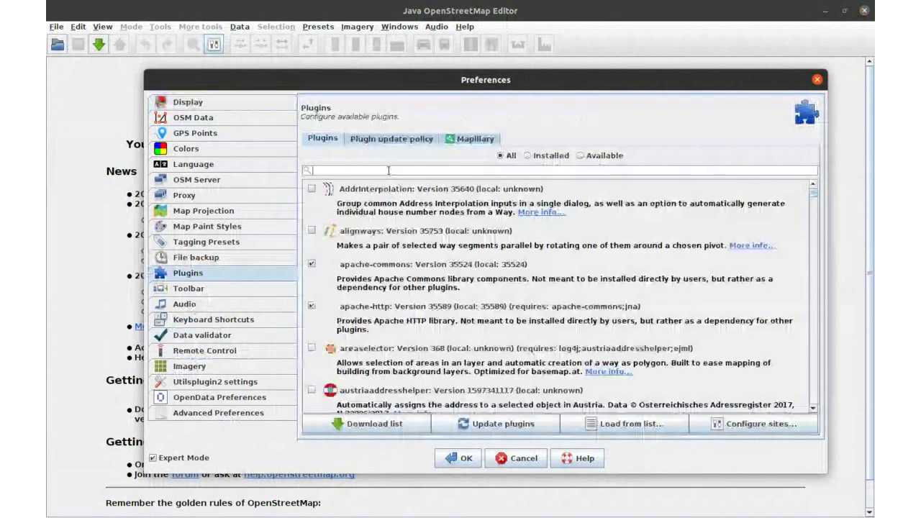
type("opendata")
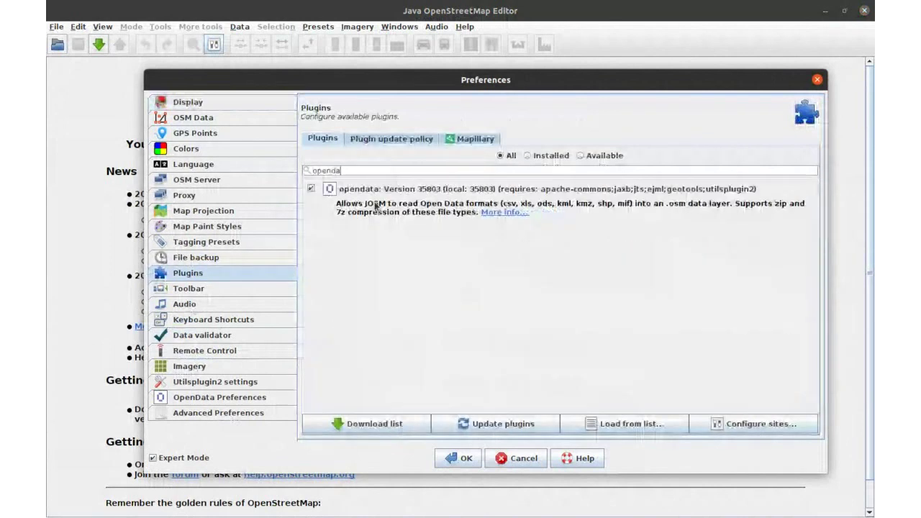
left_click(530, 454)
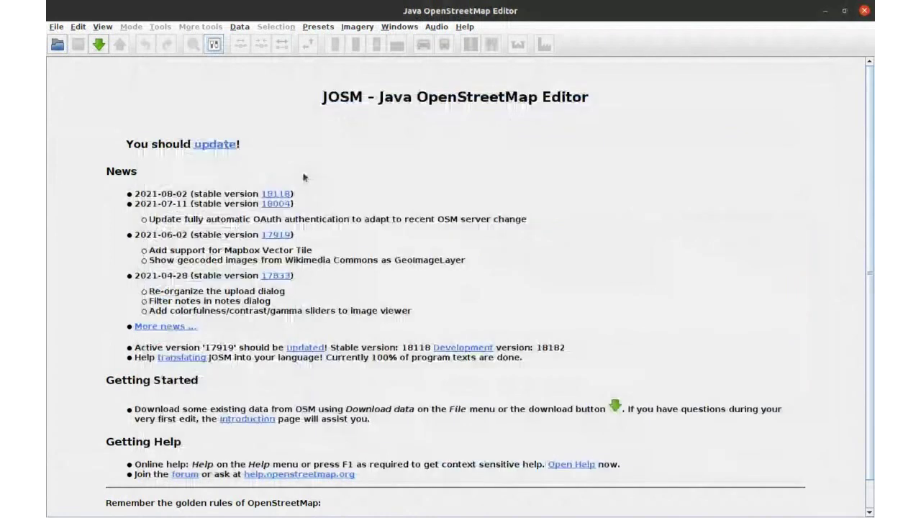
Step: Load juangrande.geojson from File > Open Recent as a data layer
left_click(56, 26)
mouse_move(70, 62)
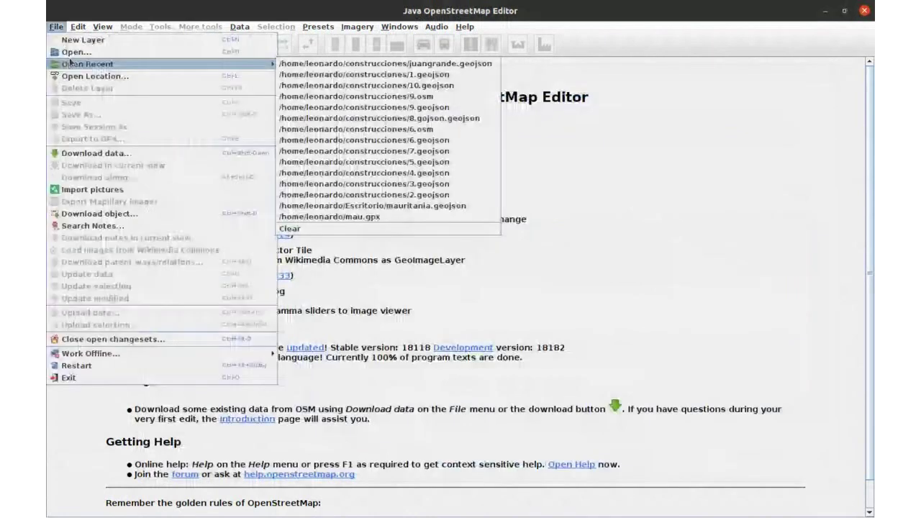
left_click(387, 110)
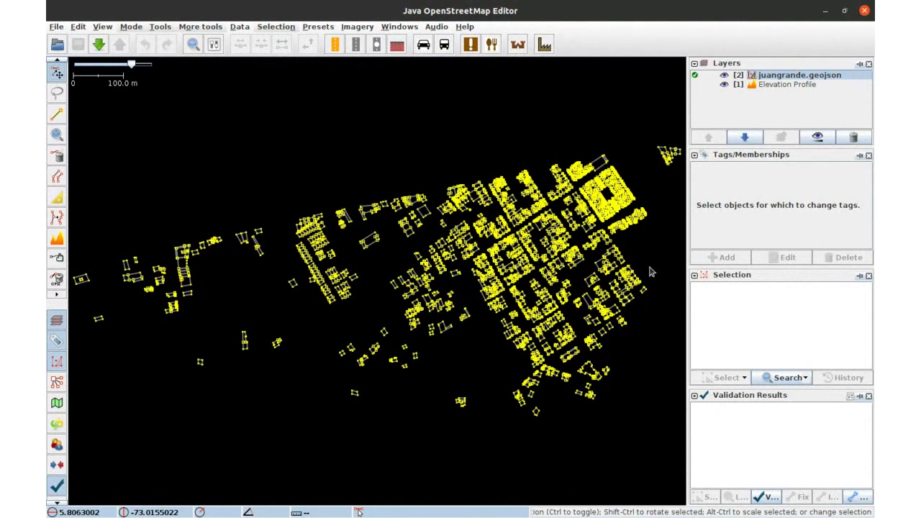
Step: Inspect an imported building's codigo and numero_pis tags, then zoom out and show all windows
scroll(636, 146, "up", 5)
left_click(486, 243)
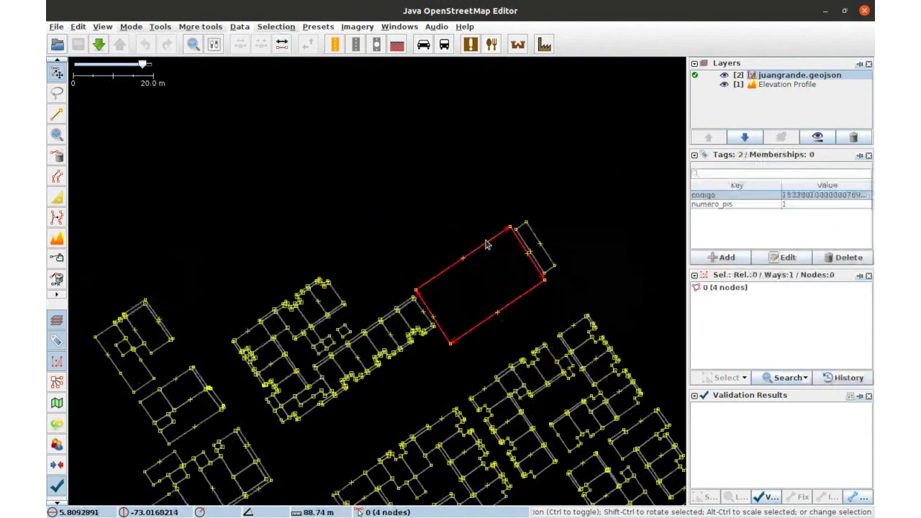
left_click(771, 205)
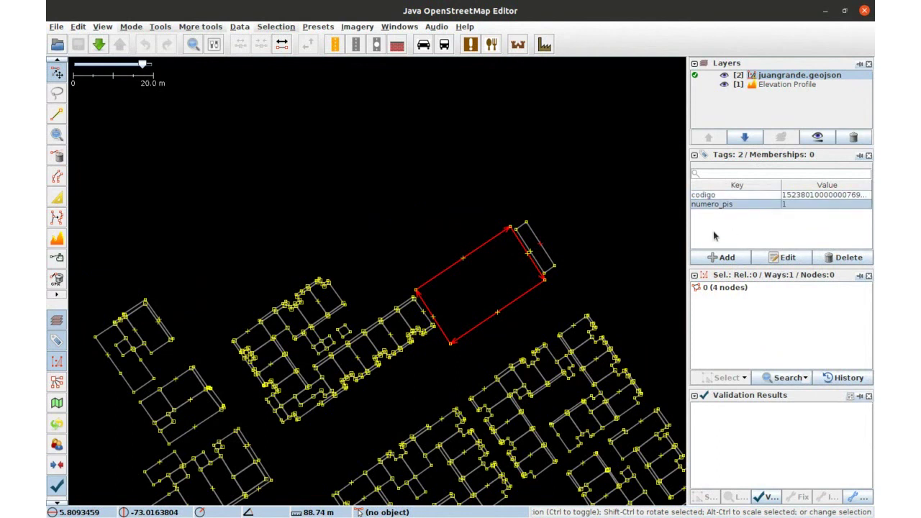
left_click(607, 237)
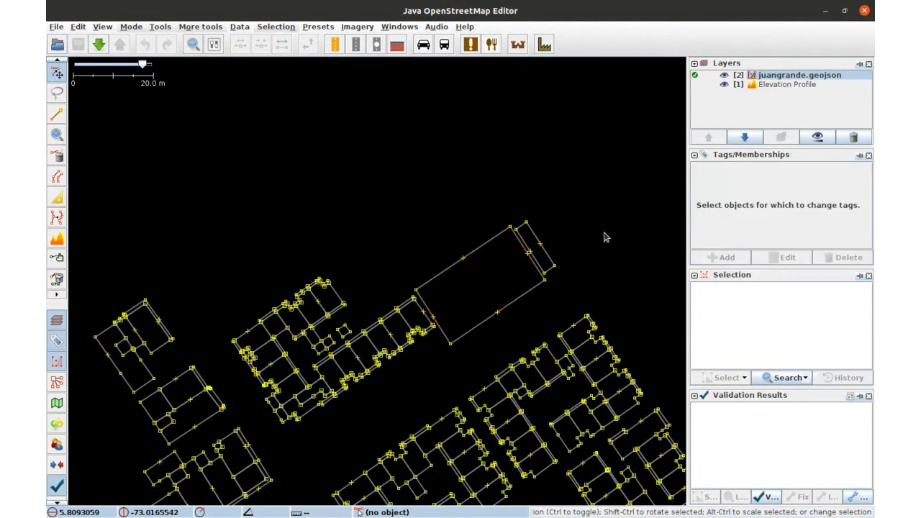
left_click(529, 290)
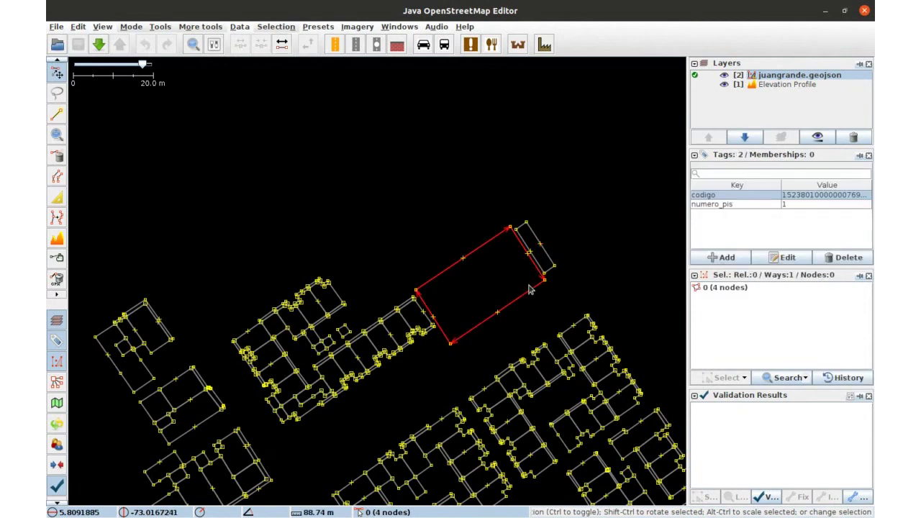
left_click(565, 213)
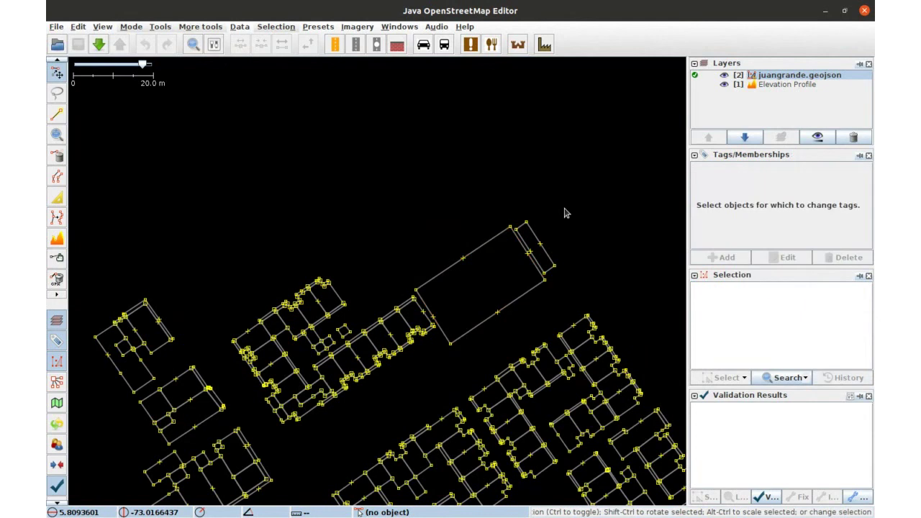
left_click(493, 243)
left_click(729, 207)
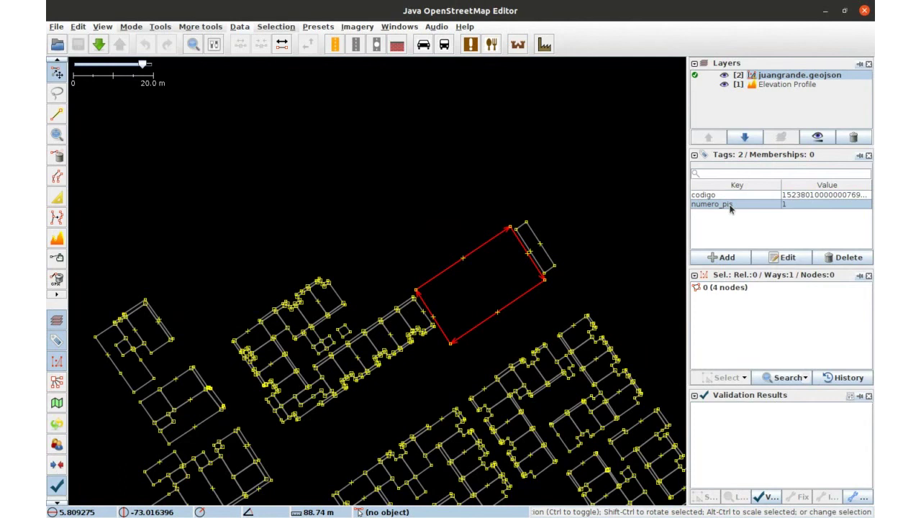
left_click(574, 226)
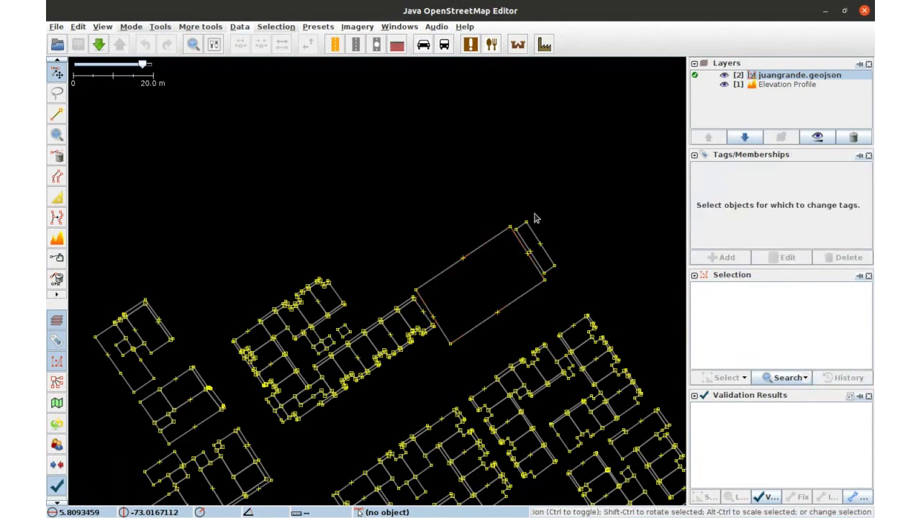
scroll(574, 226, "down", 5)
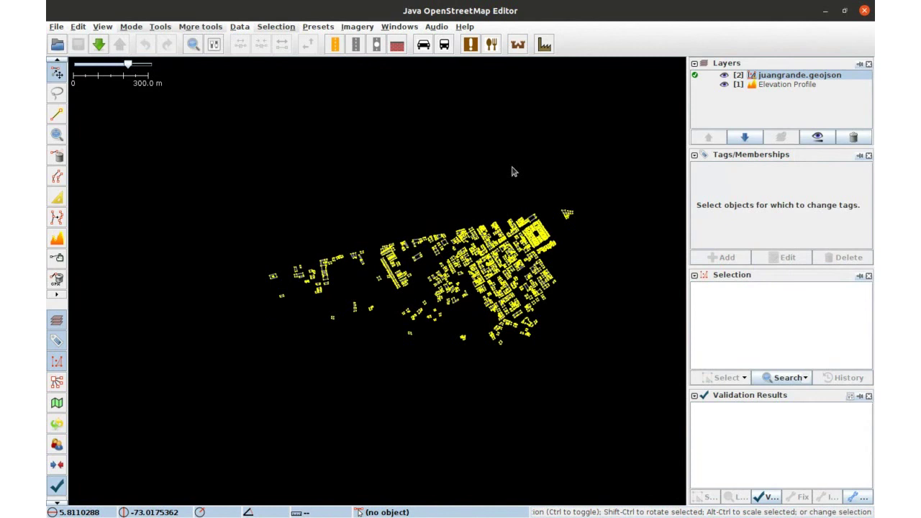
key("super")
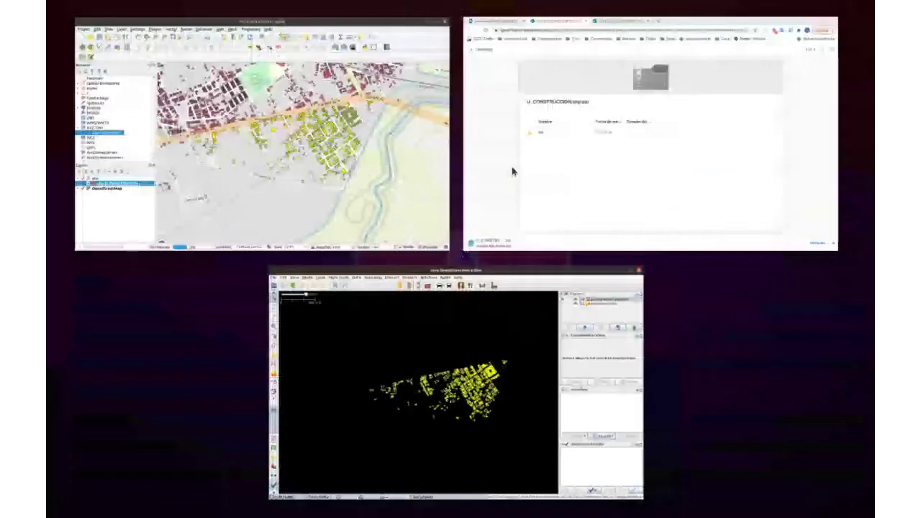
Step: Open construcciones/juangrande.geojson in VS Code via File > Open File
key("super")
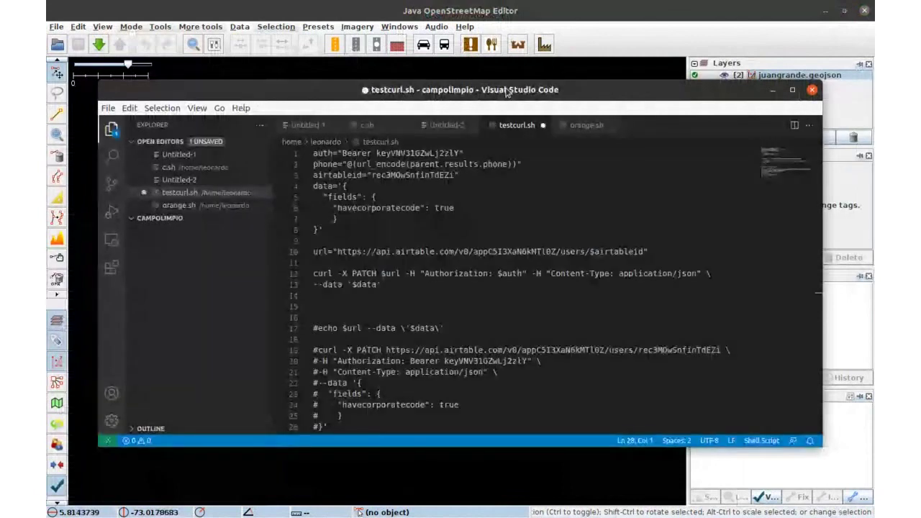
left_click(108, 108)
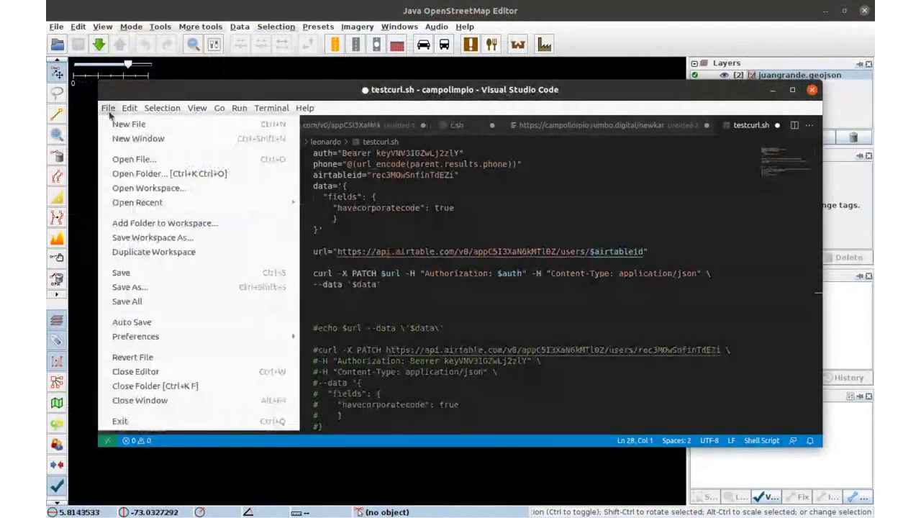
left_click(147, 159)
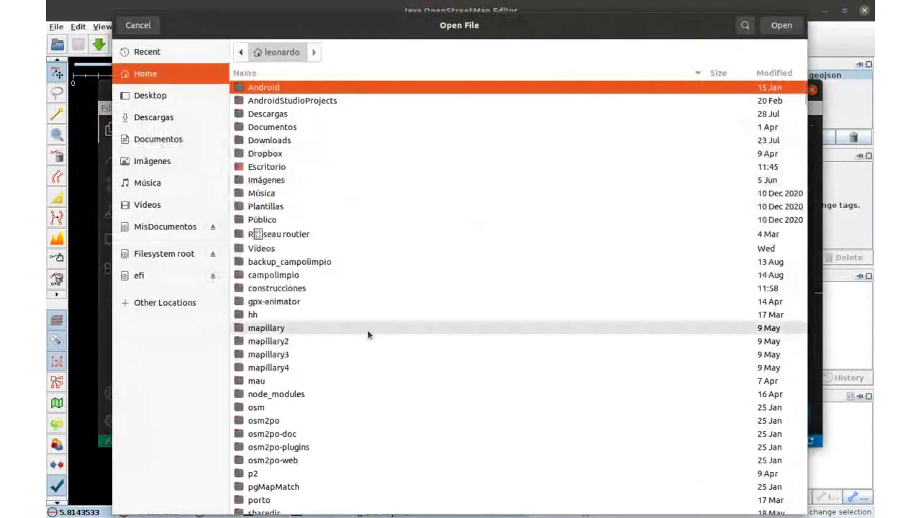
double_click(353, 287)
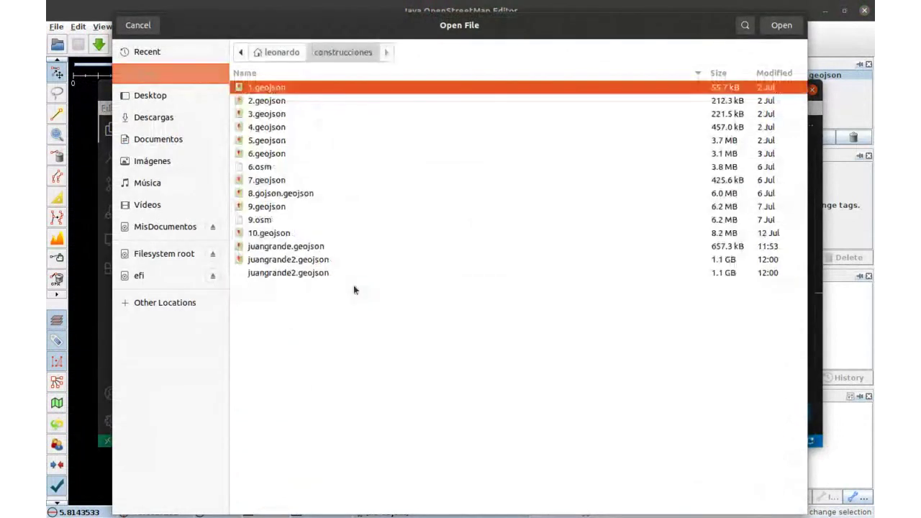
left_click(327, 248)
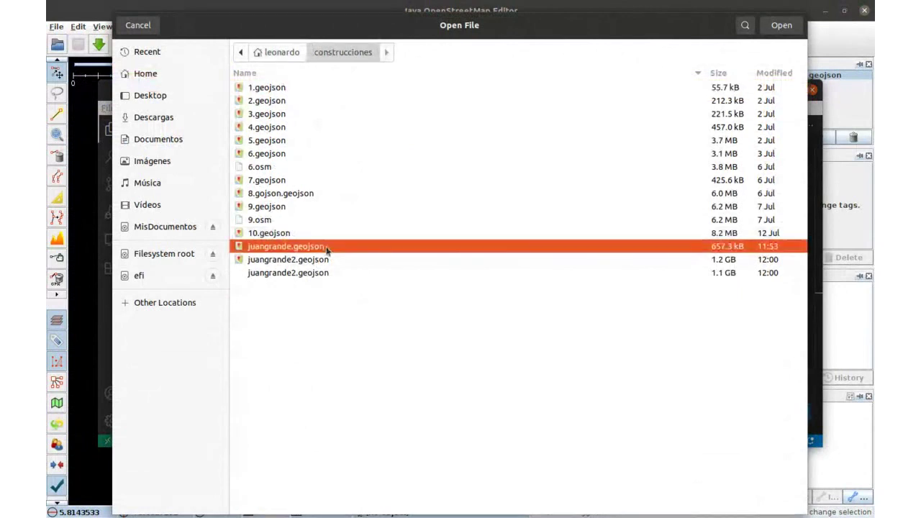
left_click(781, 25)
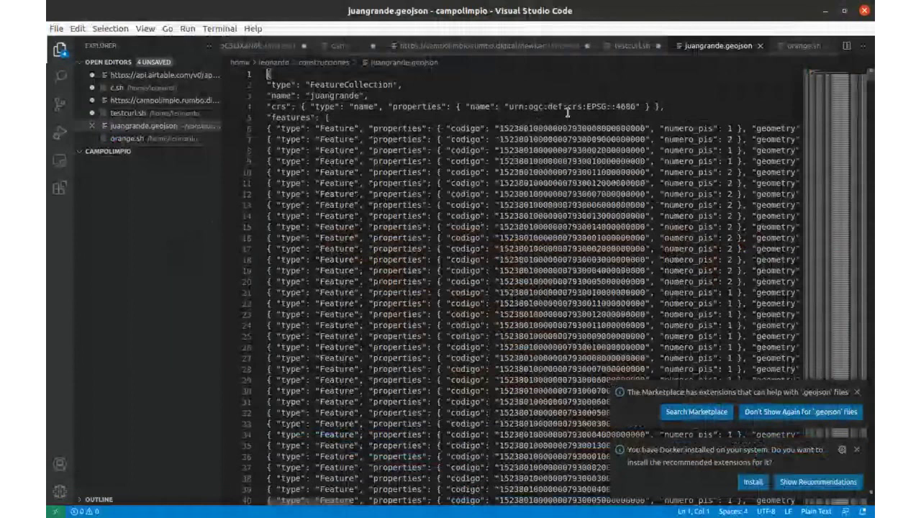
Step: Scroll through juangrande.geojson's features, dismiss the extension notices, and close VS Code
scroll(568, 111, "down", 10)
left_click(858, 393)
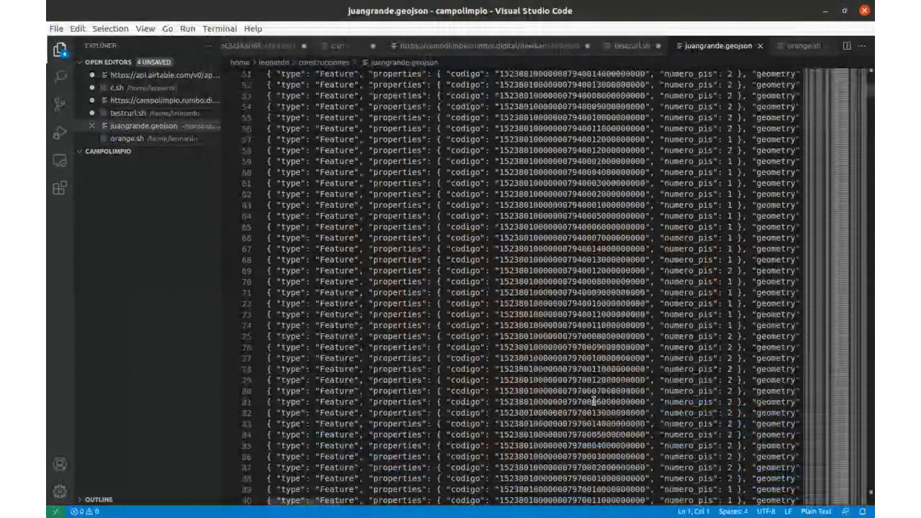
scroll(594, 400, "up", 3)
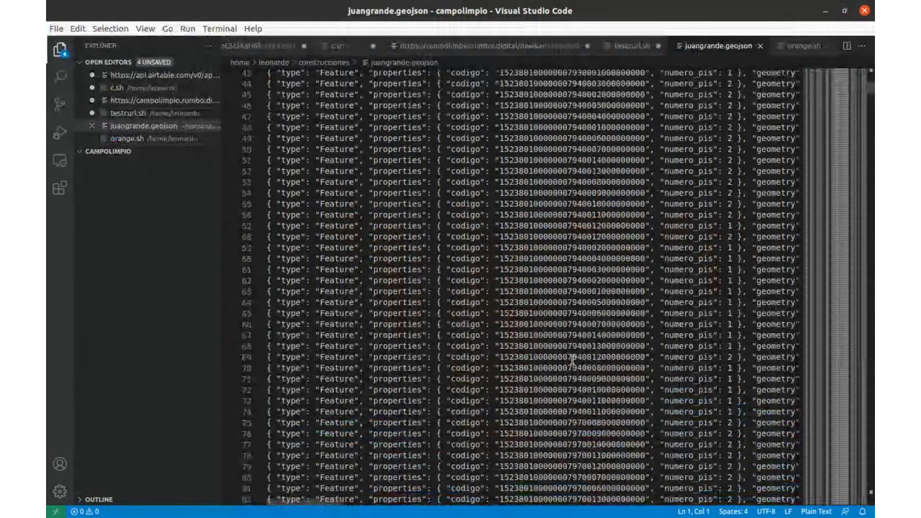
scroll(572, 357, "up", 10)
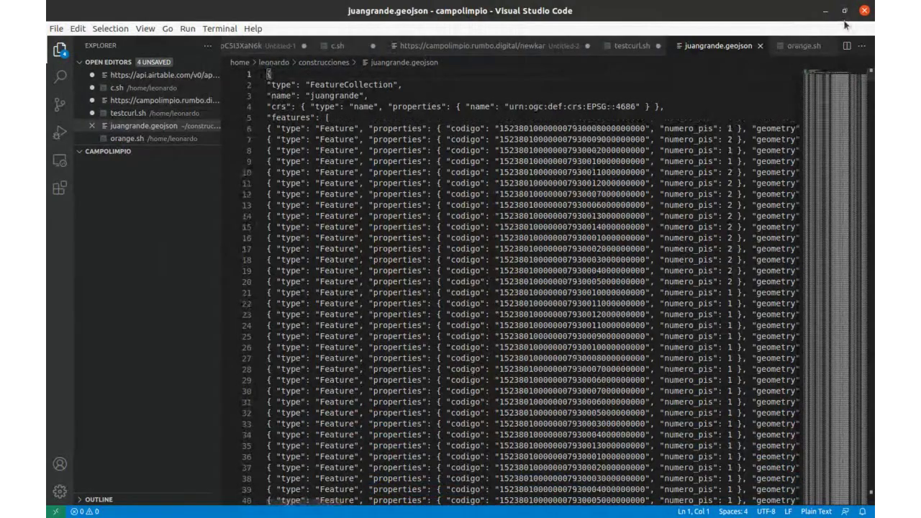
left_click(864, 11)
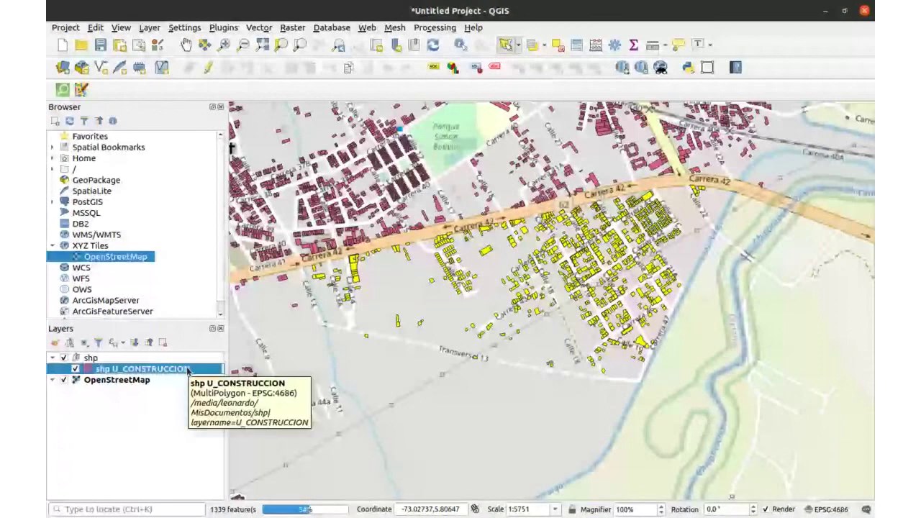
Step: Turn on Toggle Editing for the U_CONSTRUCCION layer
right_click(187, 370)
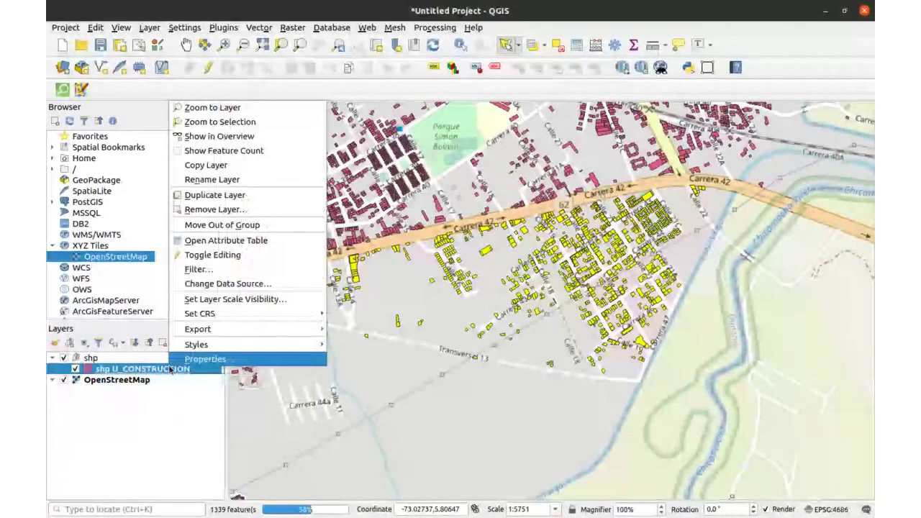
mouse_move(235, 348)
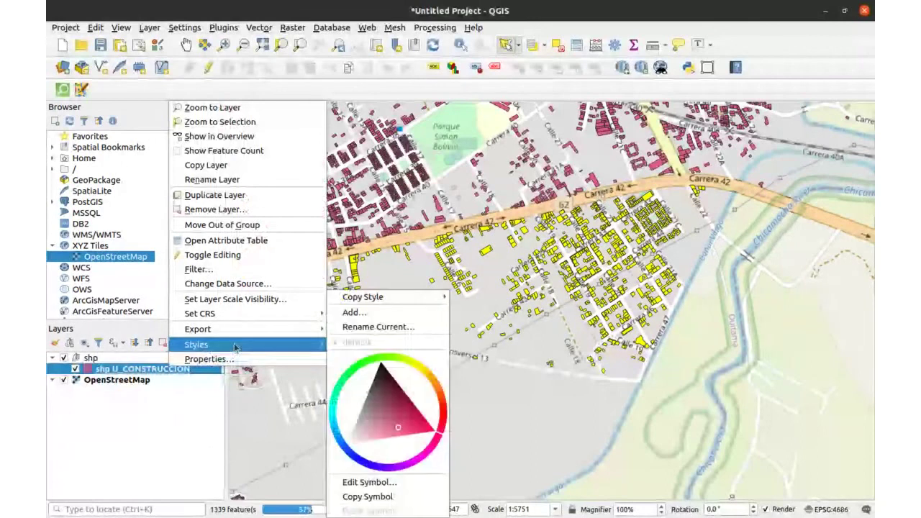
left_click(213, 255)
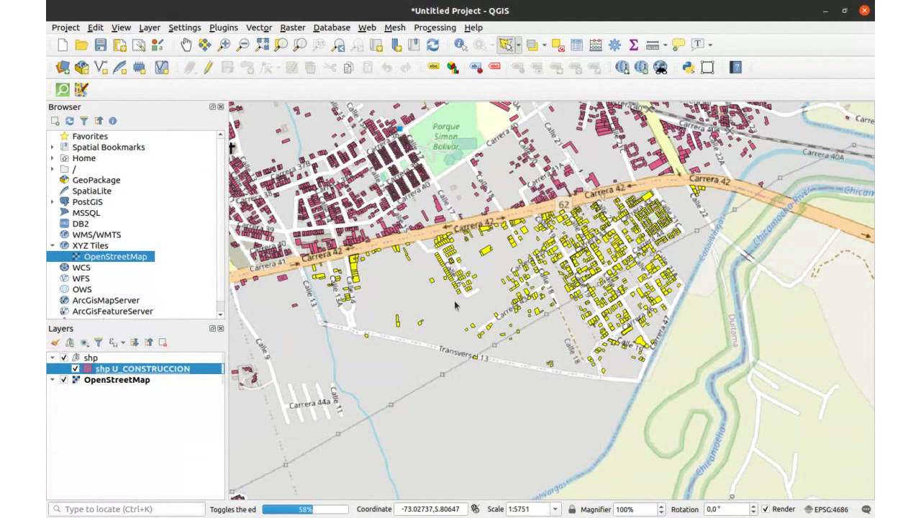
Step: Quit QGIS, cancelling the running juangrande2.geojson save and closing without saving
left_click(865, 11)
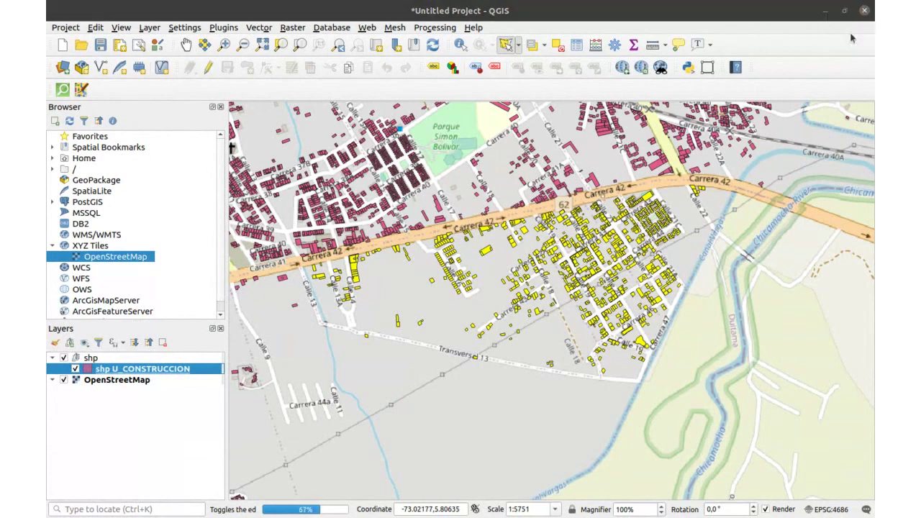
left_click(758, 17)
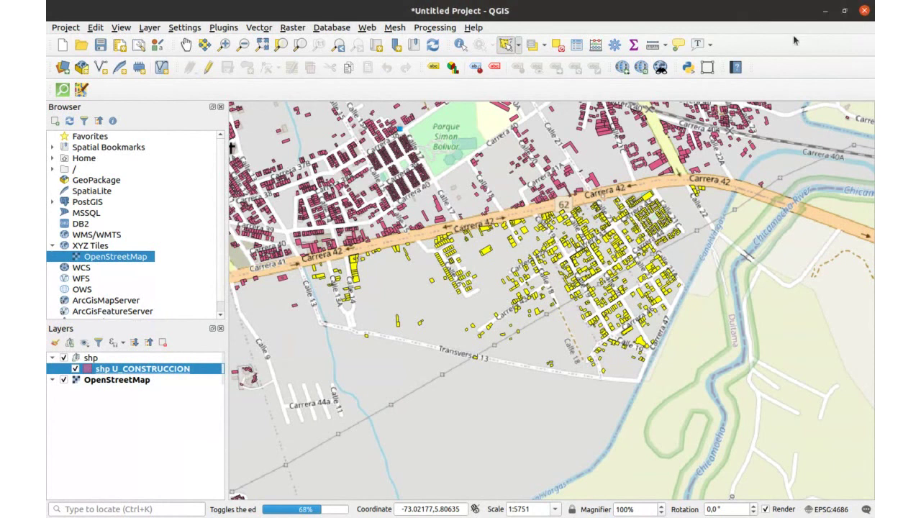
left_click(865, 11)
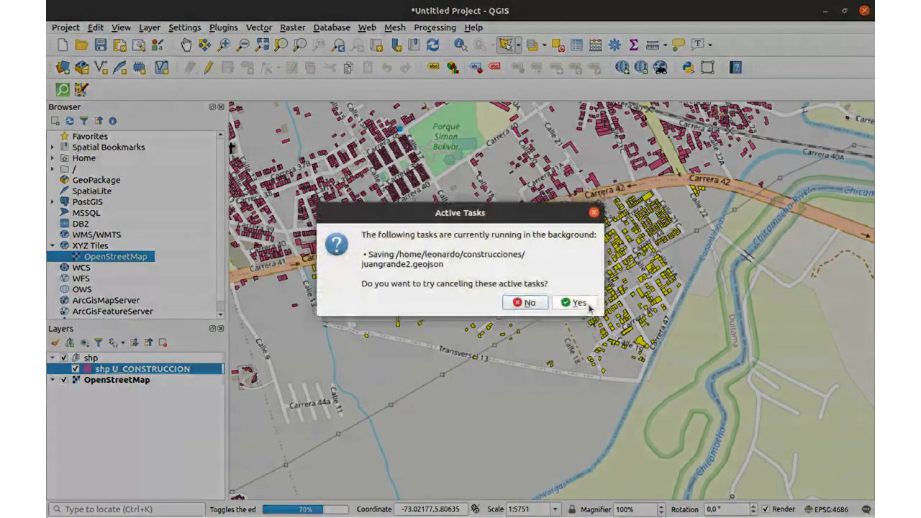
left_click(589, 307)
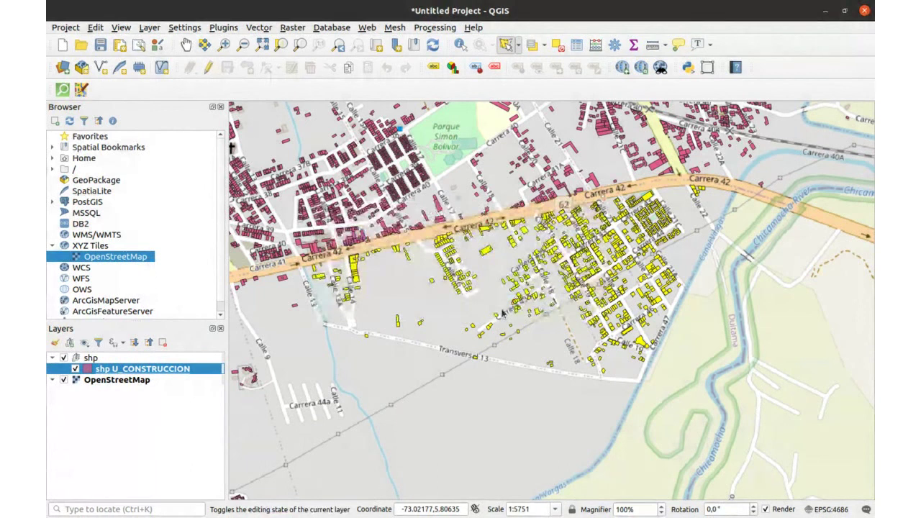
left_click(864, 10)
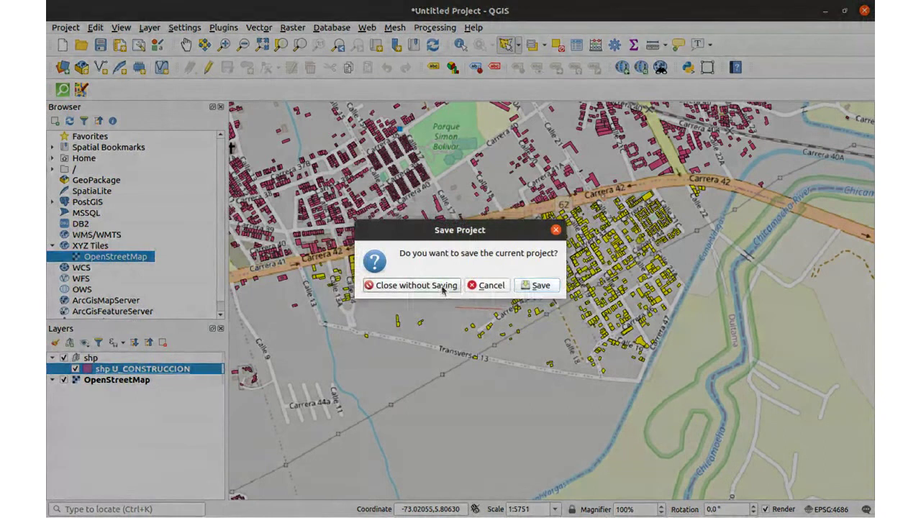
left_click(442, 286)
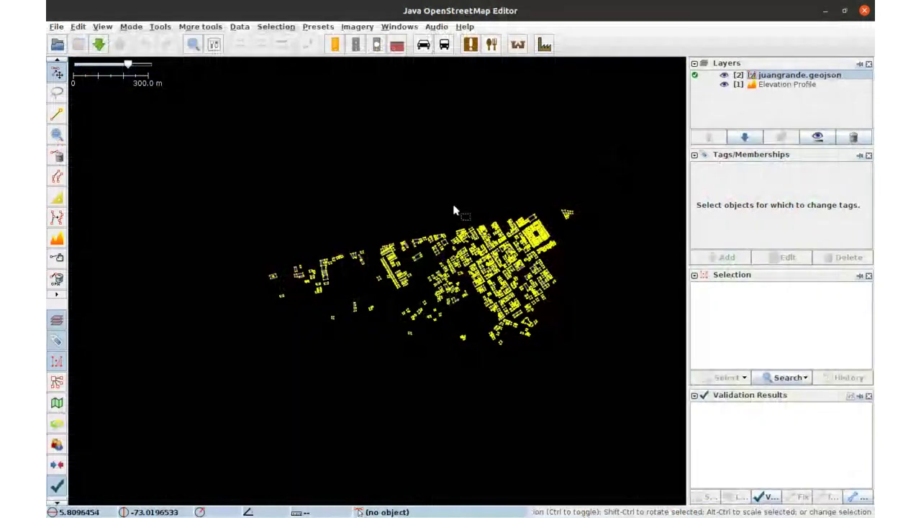
Step: Zoom in and out over the imported juangrande buildings, then switch to Chrome
scroll(453, 211, "up", 5)
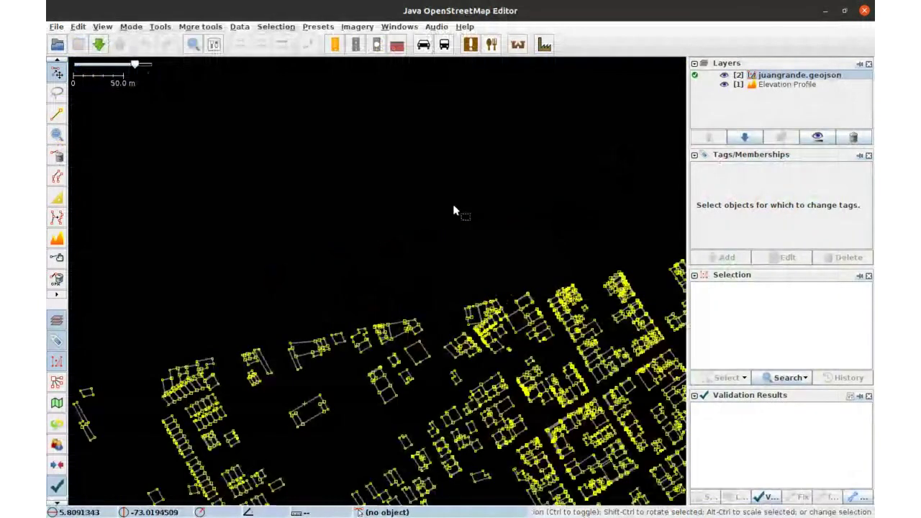
scroll(454, 211, "down", 5)
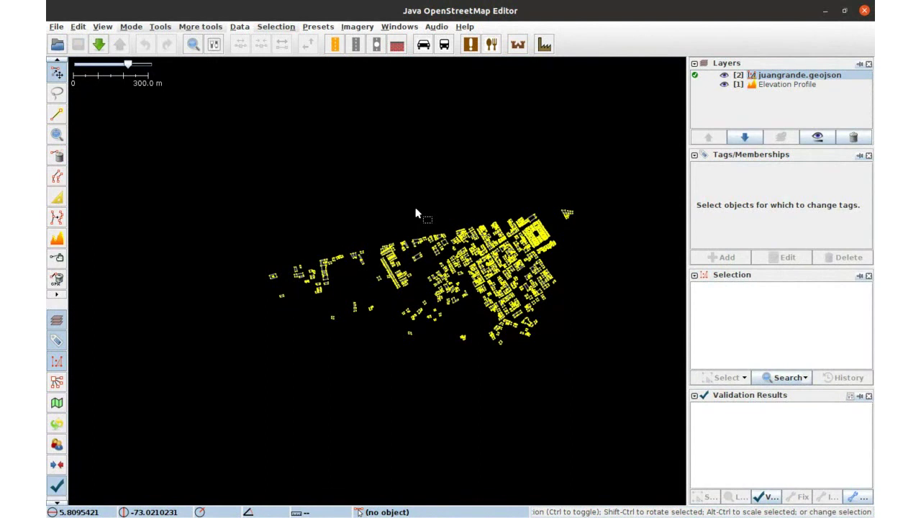
key("super")
key("super")
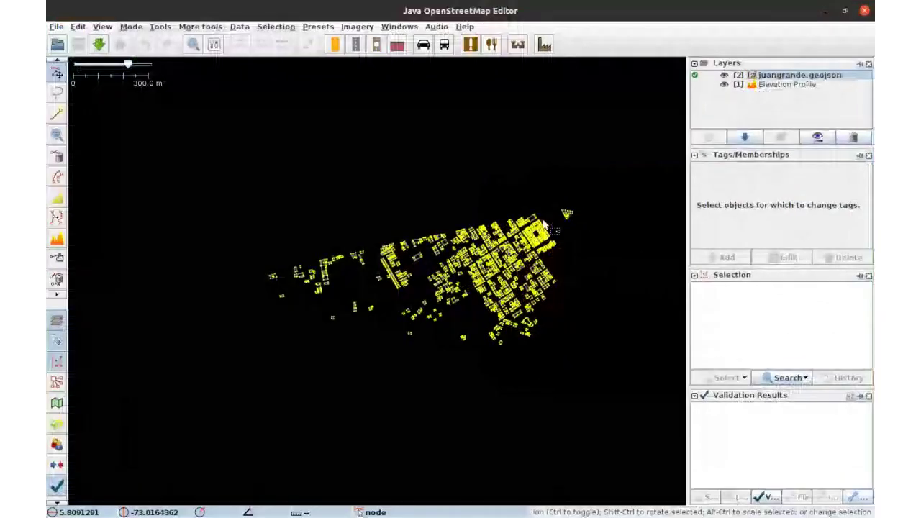
key("super")
left_click(360, 269)
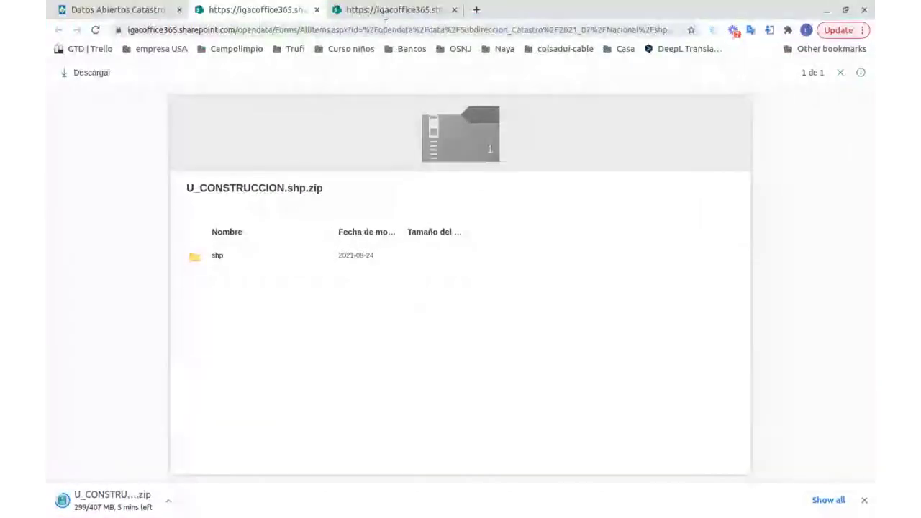
Step: On the Datos Abiertos Catastro page, open the Cobertura Departamental Descarga de Archivos link
left_click(113, 9)
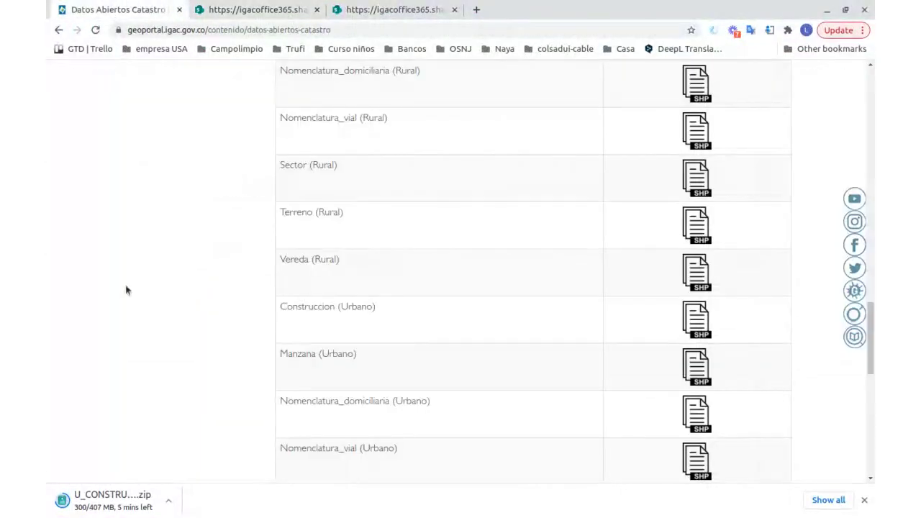
scroll(218, 367, "down", 5)
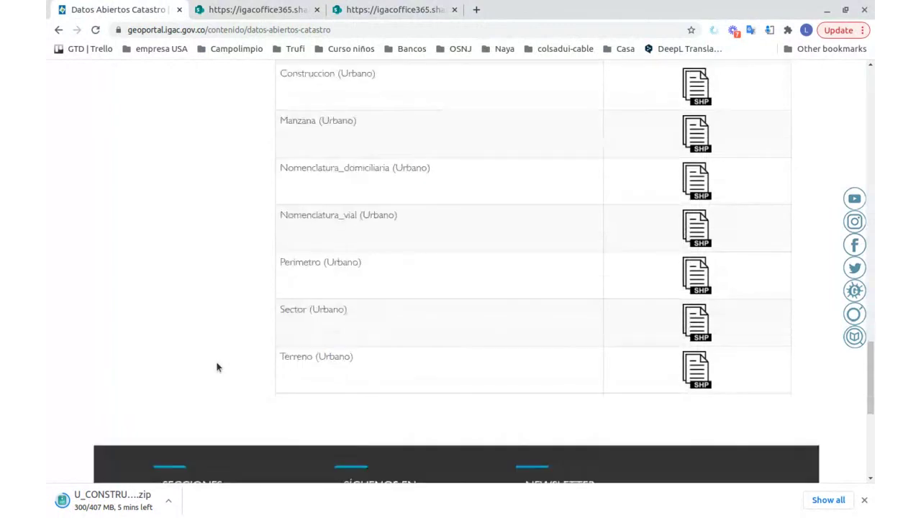
scroll(218, 367, "up", 10)
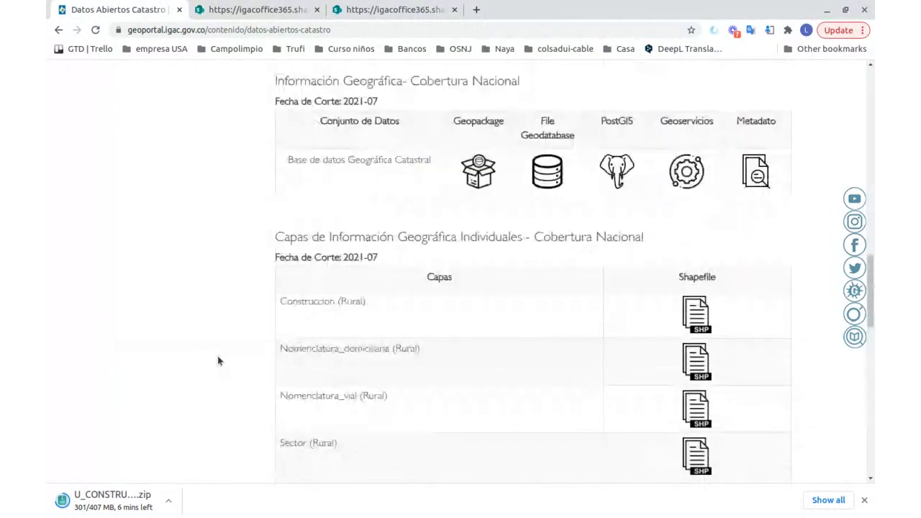
scroll(218, 361, "up", 1)
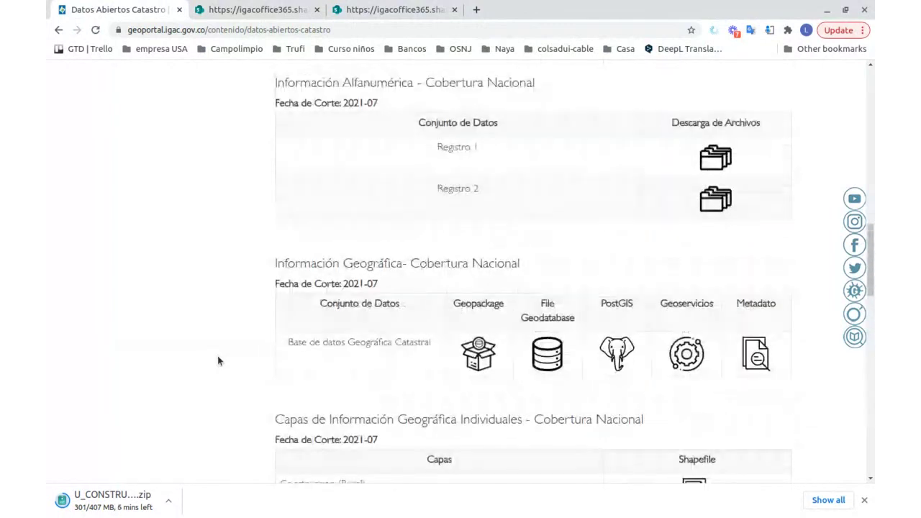
scroll(218, 360, "up", 4)
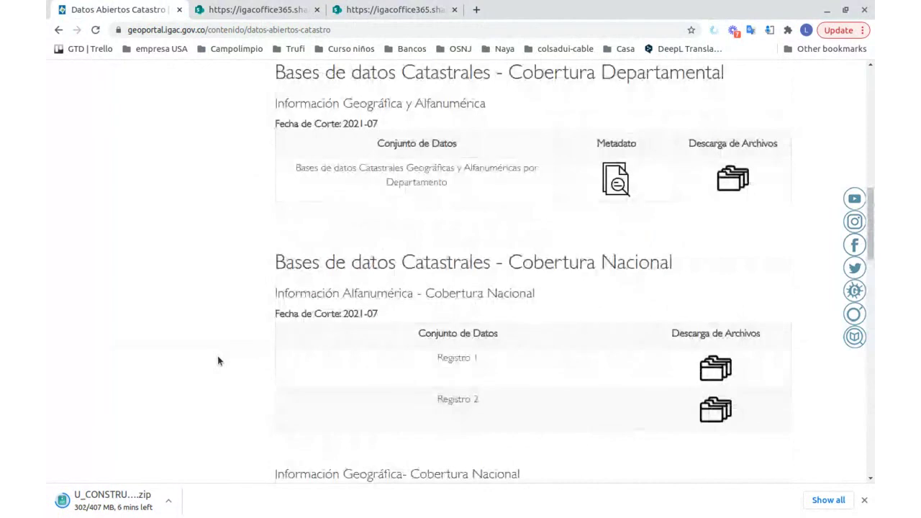
scroll(219, 360, "up", 1)
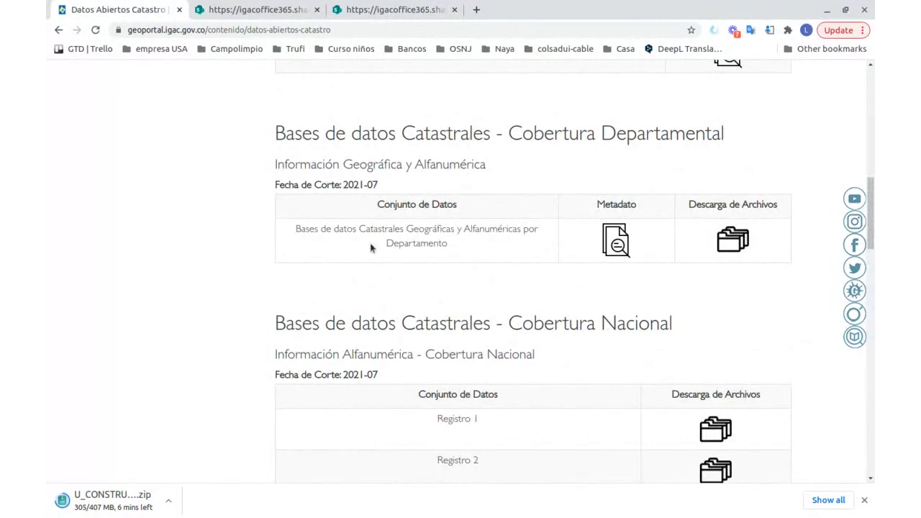
left_click(735, 239)
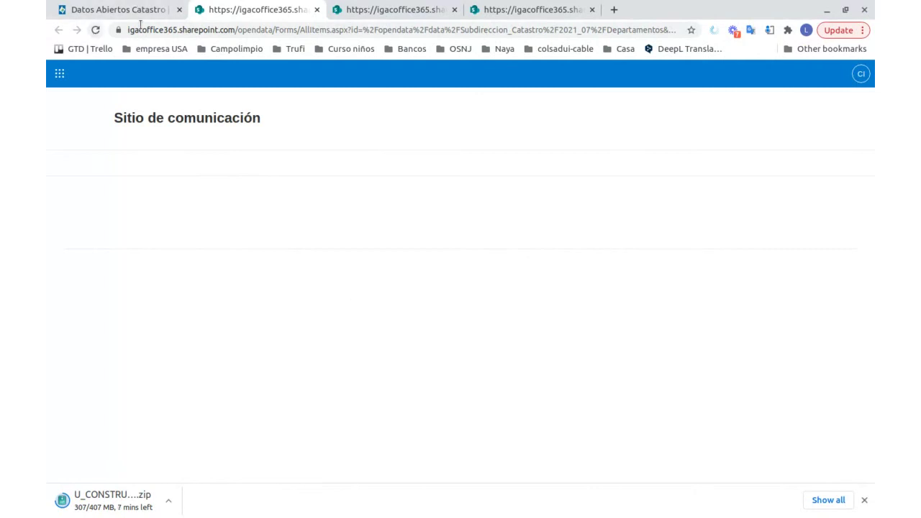
Step: Close the extra SharePoint tab and open the departmental databases download again
left_click(316, 10)
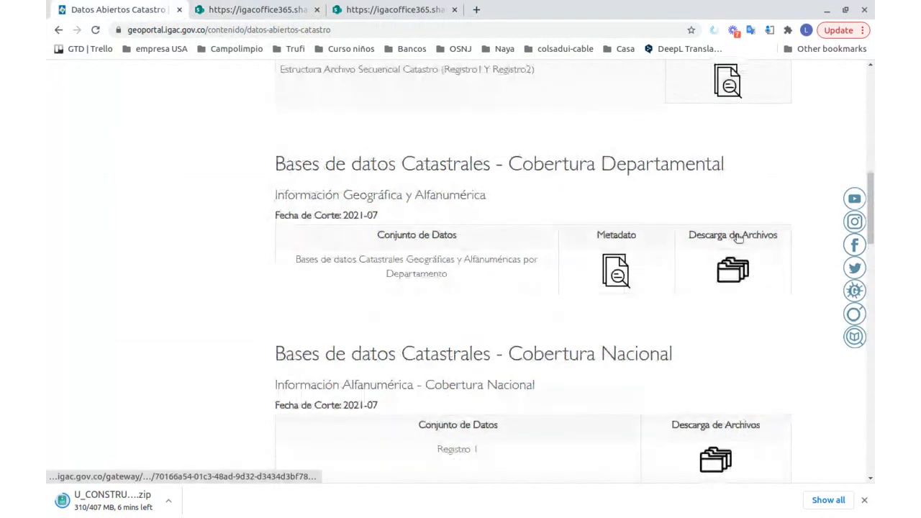
scroll(735, 241, "up", 1)
left_click(735, 277)
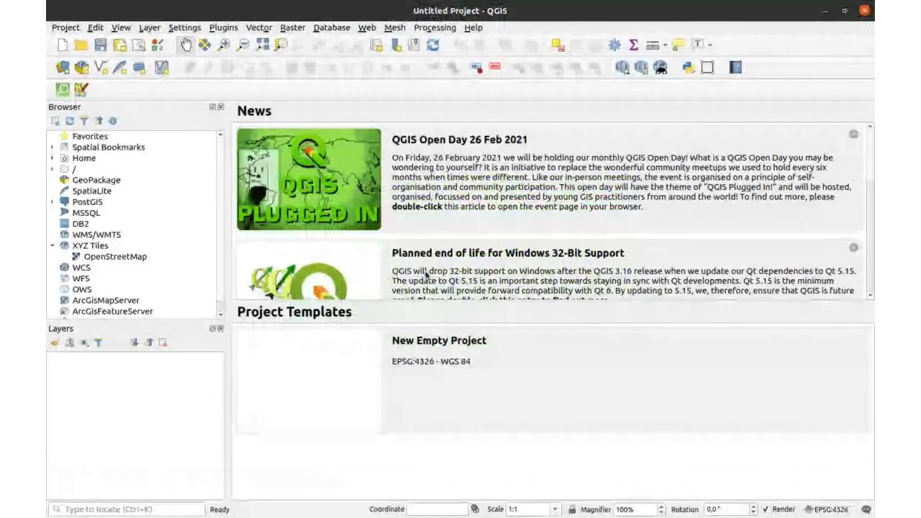
Step: Add juangrande.geojson to the QGIS project as a vector layer
left_click(254, 30)
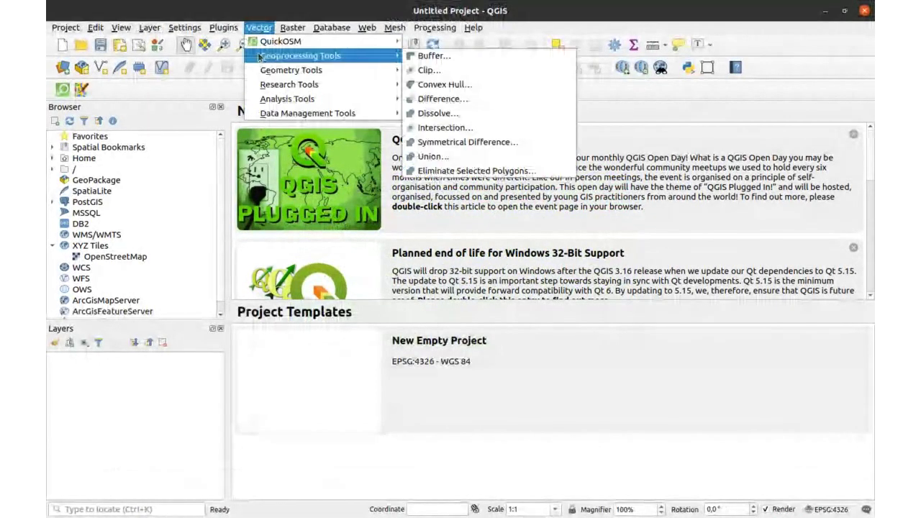
mouse_move(226, 33)
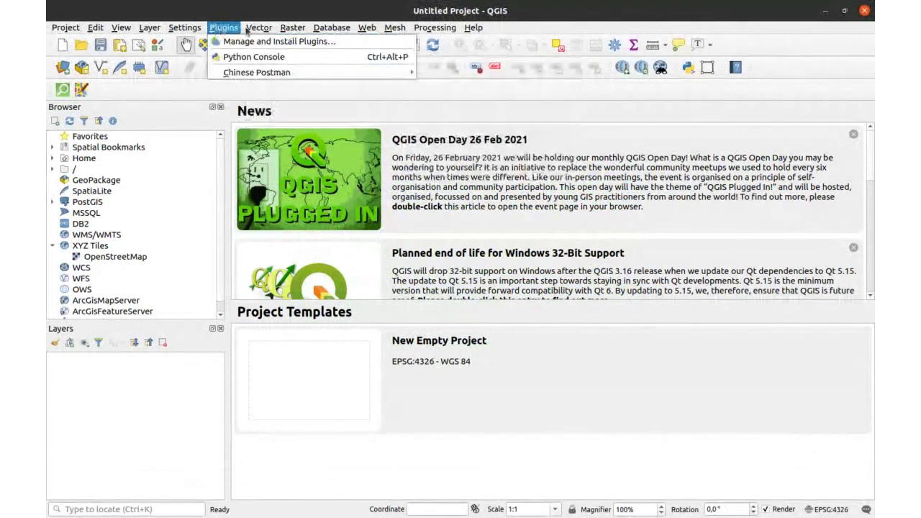
mouse_move(268, 29)
mouse_move(150, 28)
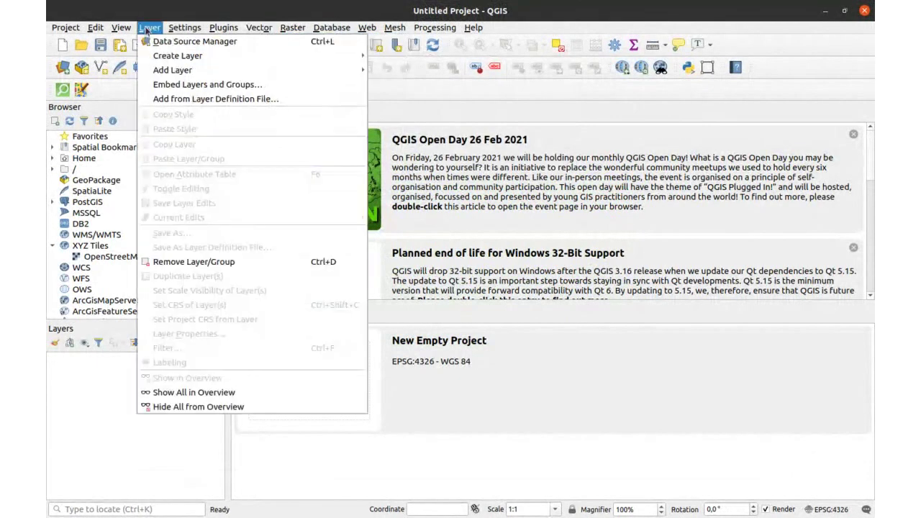
mouse_move(166, 74)
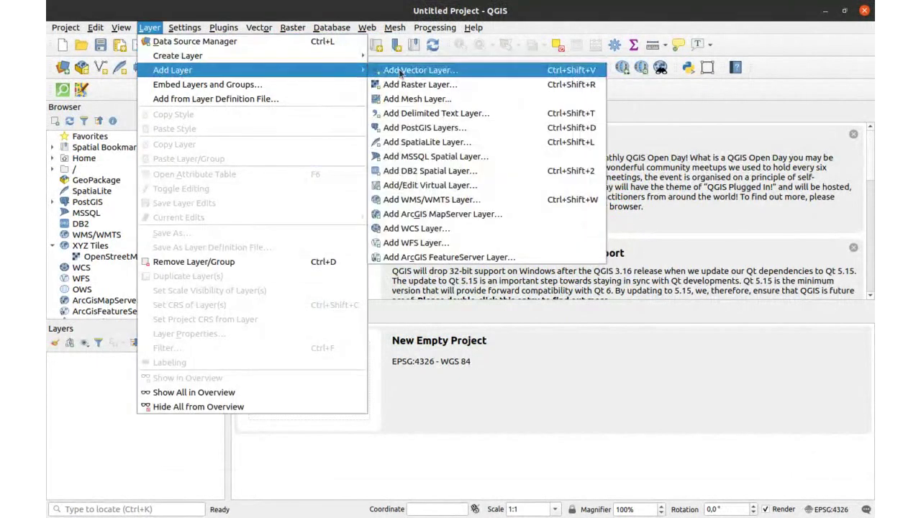
left_click(398, 70)
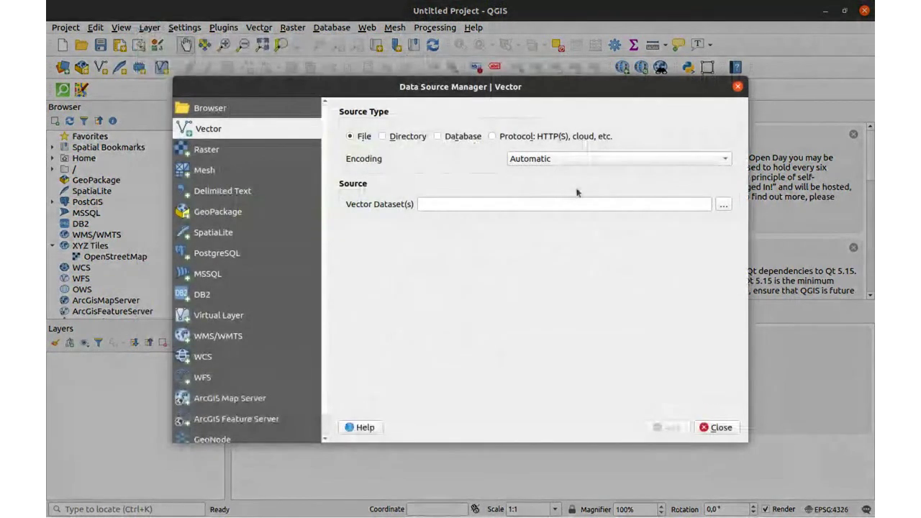
left_click(723, 205)
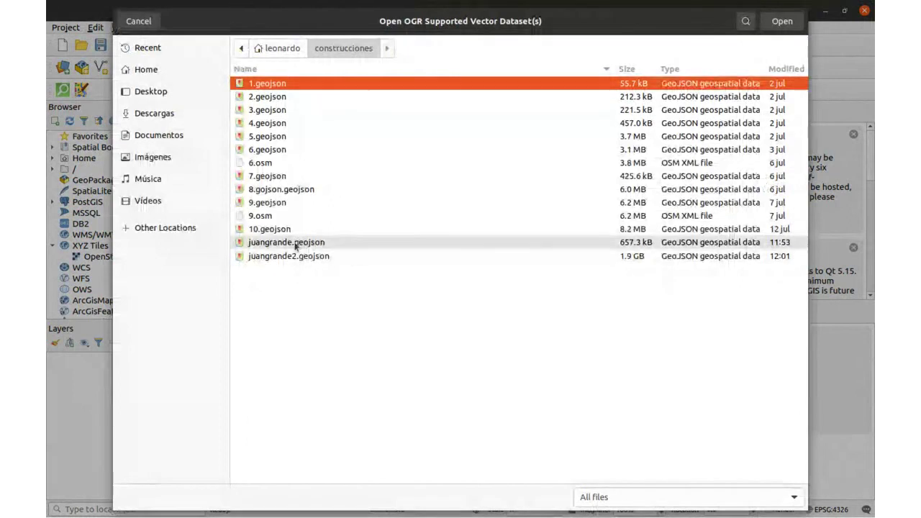
left_click(277, 242)
left_click(782, 21)
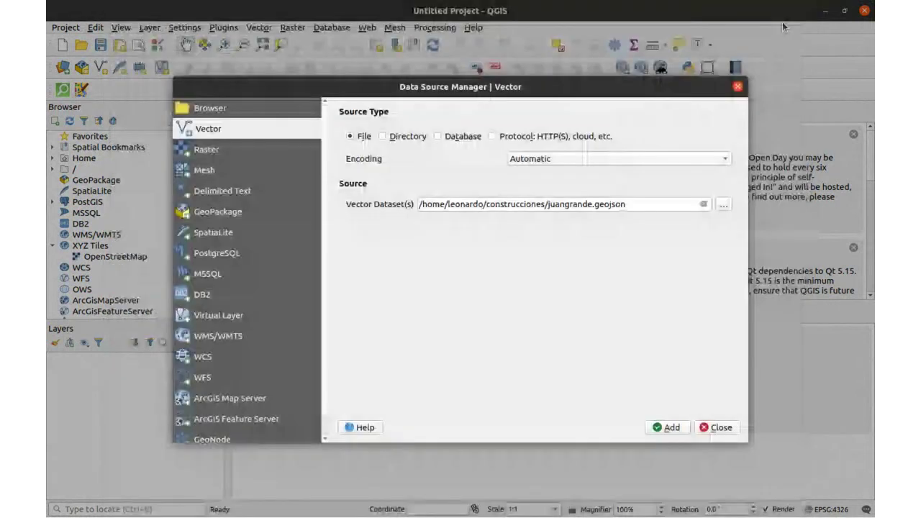
left_click(681, 427)
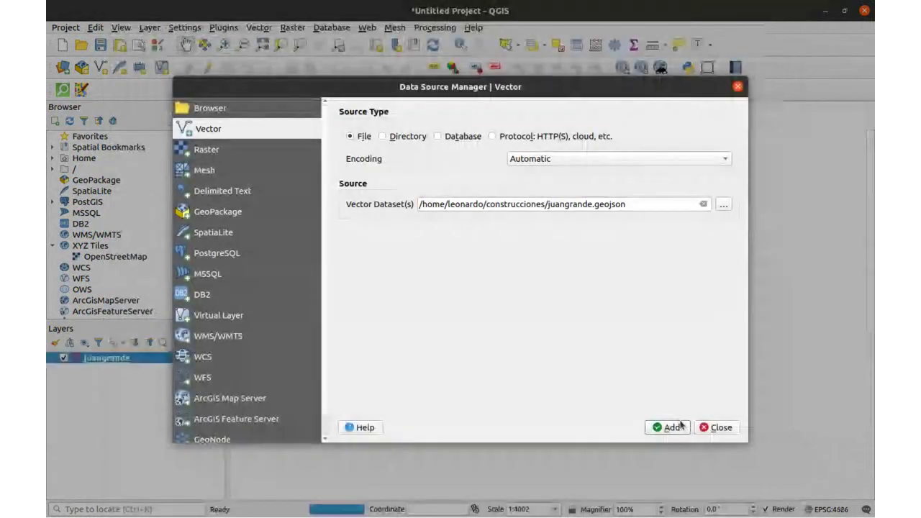
left_click(738, 86)
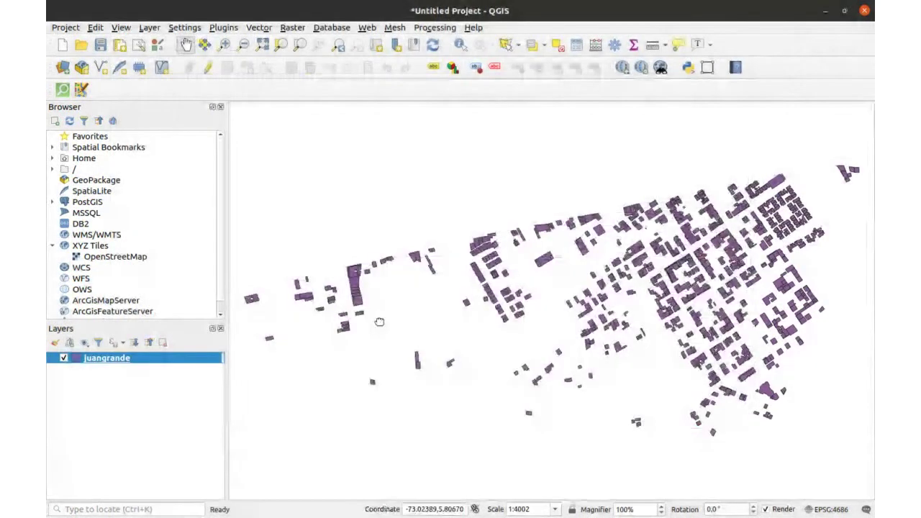
Step: Open the juangrande attribute table and sort it by codigo
right_click(108, 358)
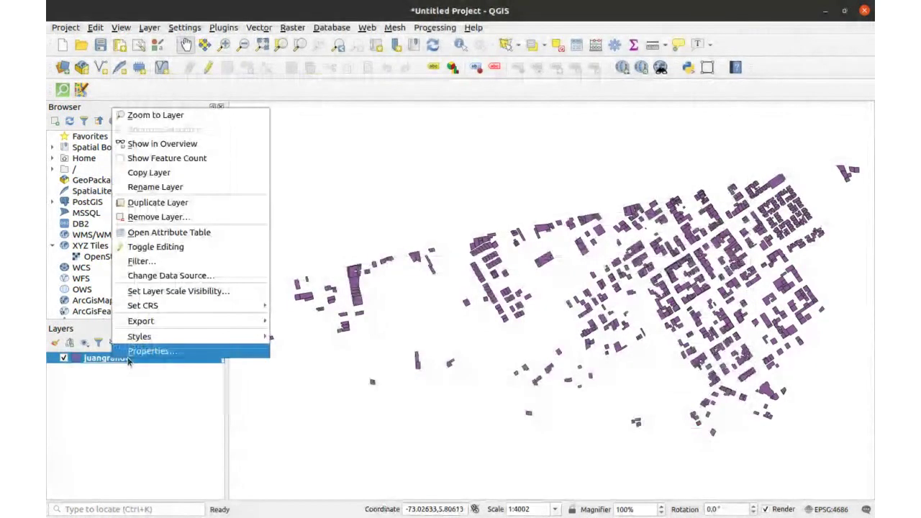
left_click(218, 247)
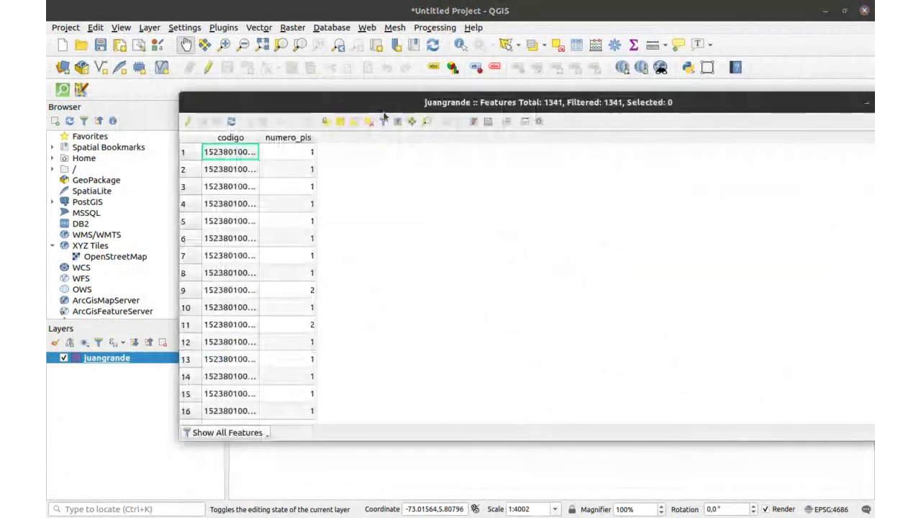
left_click(232, 138)
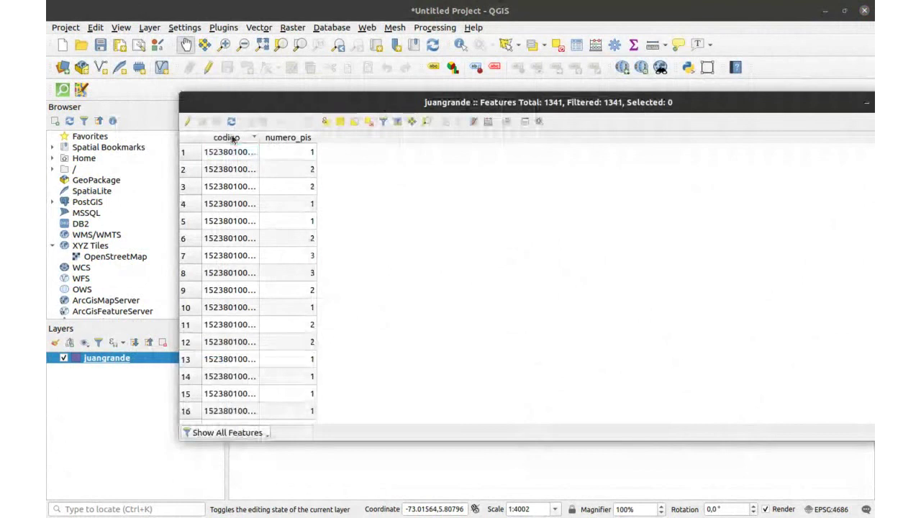
left_click(232, 138)
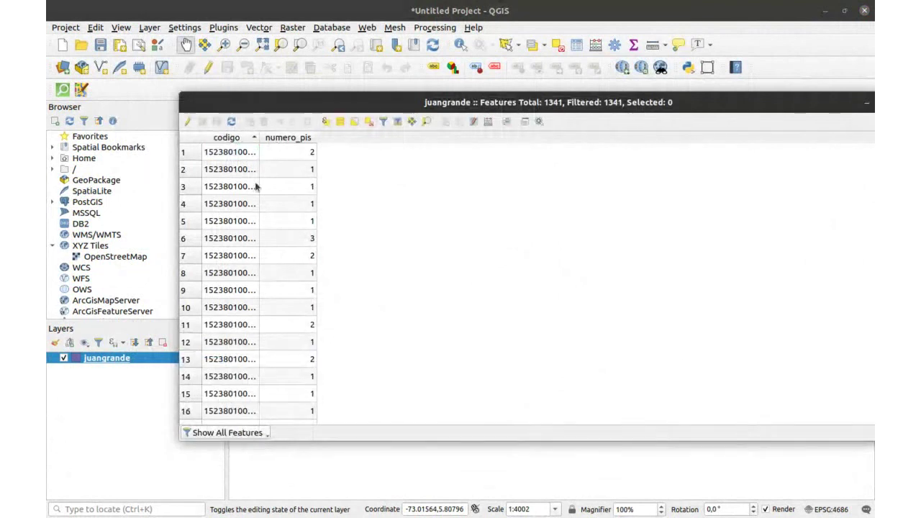
left_click_drag(252, 138, 253, 184)
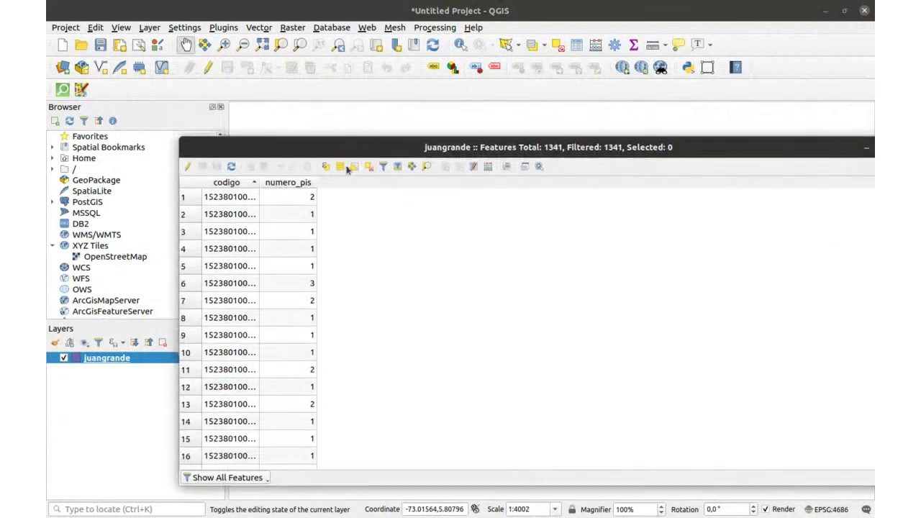
Step: Switch on editing for juangrande, then type and clear 'building' in the expression box
left_click(187, 166)
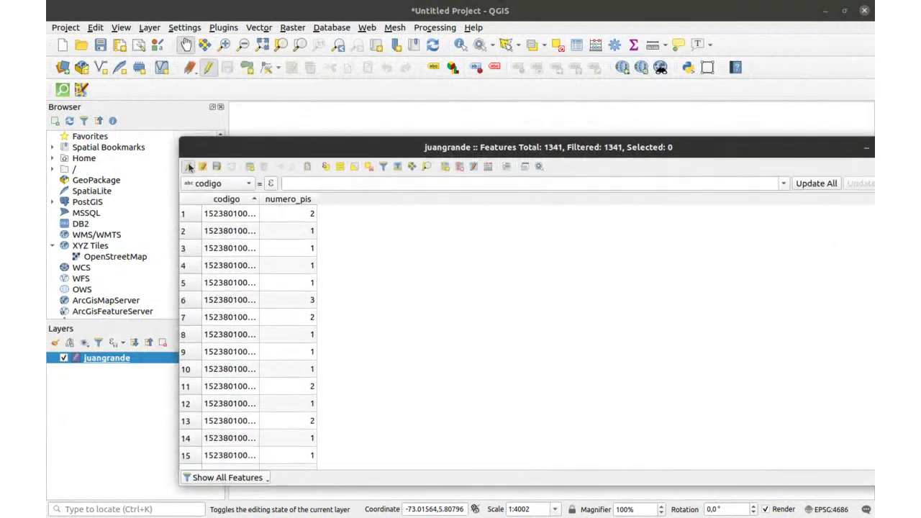
left_click(315, 185)
type("building")
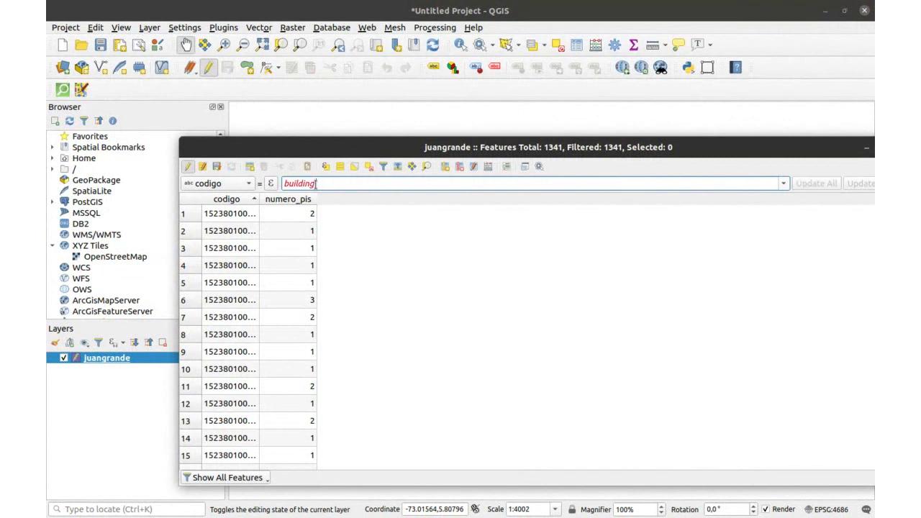
key("ctrl+a")
key("BackSpace")
Step: Create an integer field named building:levels and widen its column
left_click(445, 167)
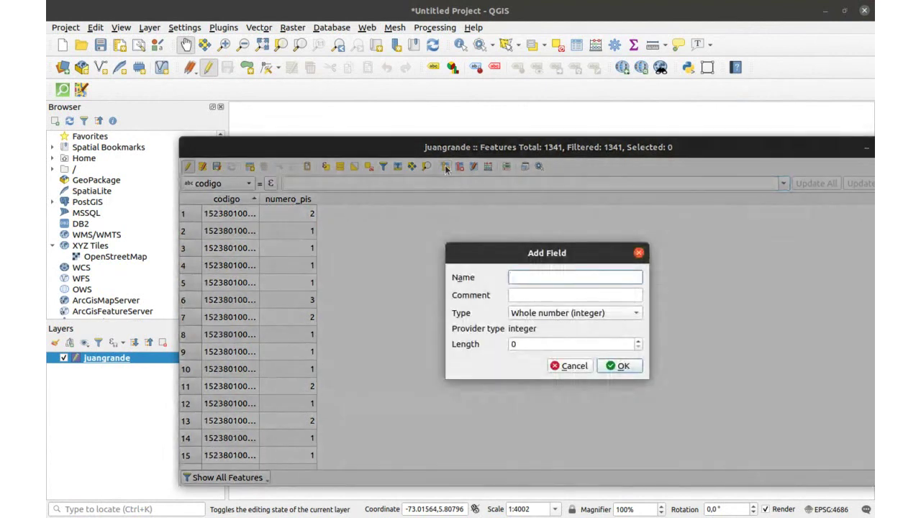
type("building:levels")
left_click(631, 366)
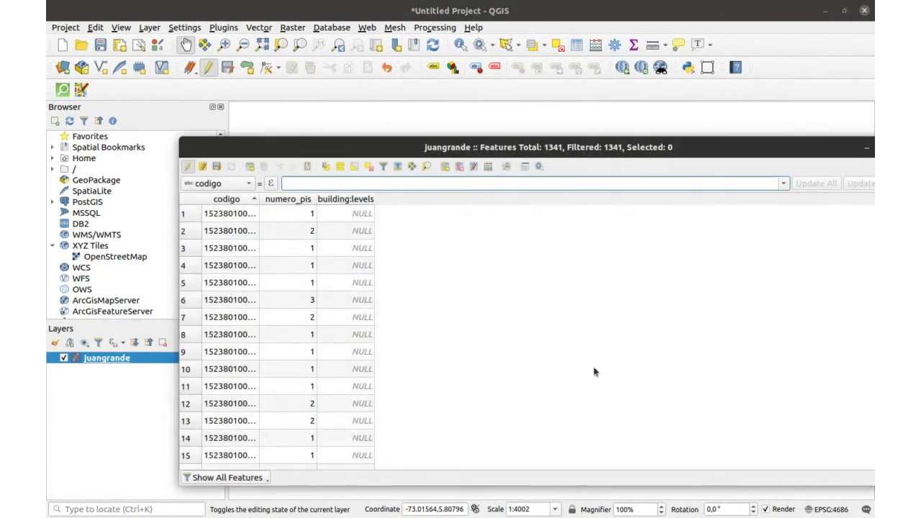
left_click_drag(374, 199, 394, 198)
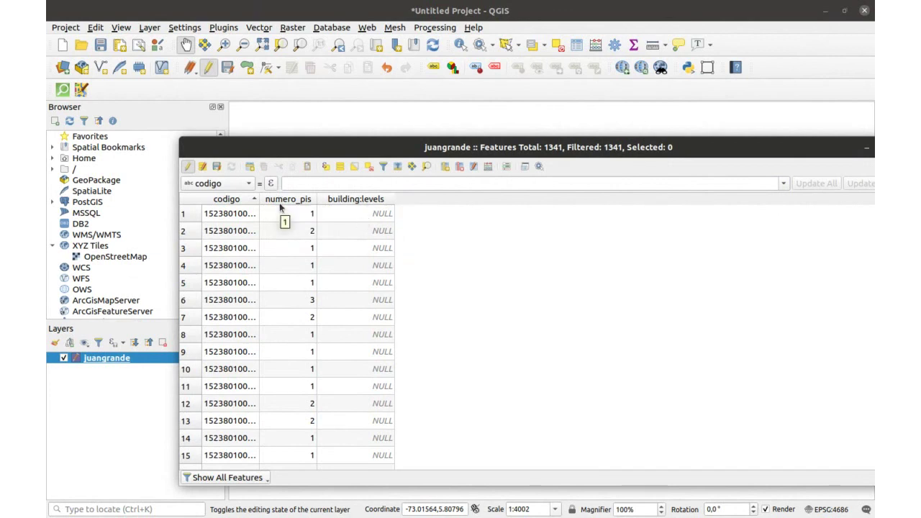
Step: Use the Field Calculator to set building:levels to numero_pis for every feature
left_click(487, 170)
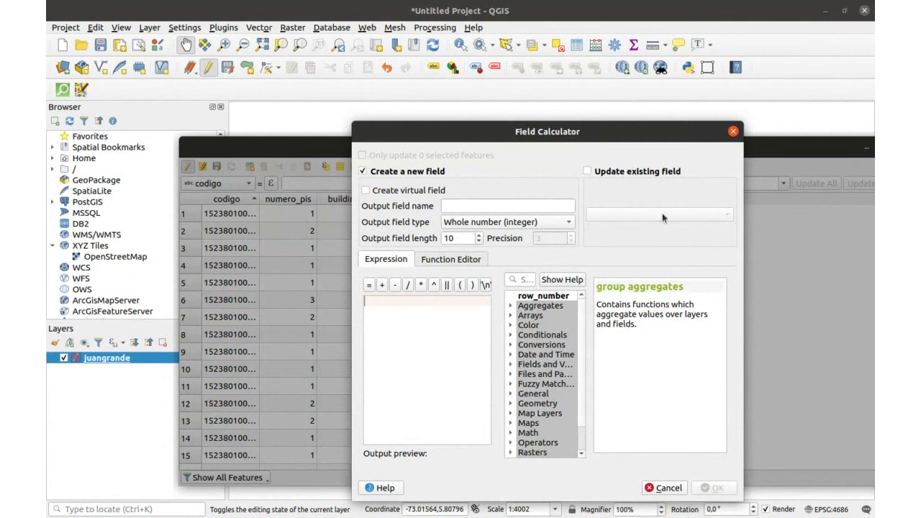
left_click(645, 173)
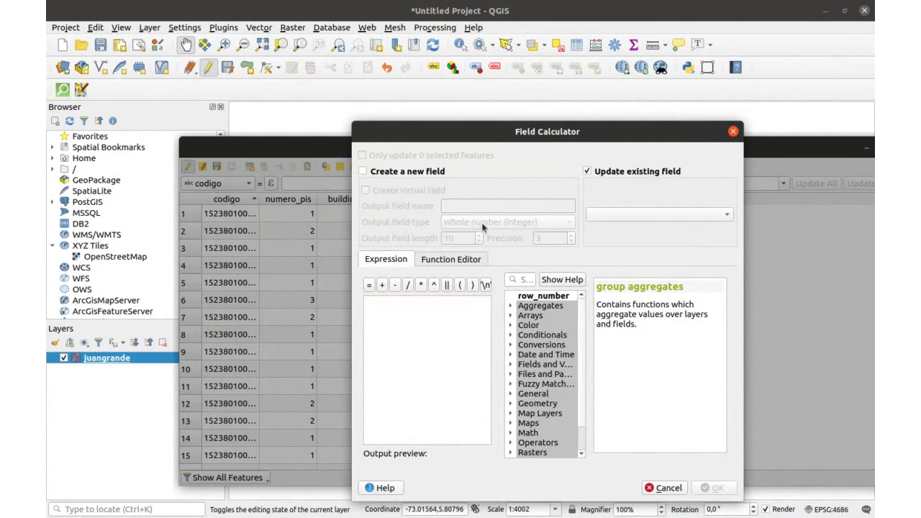
left_click(637, 215)
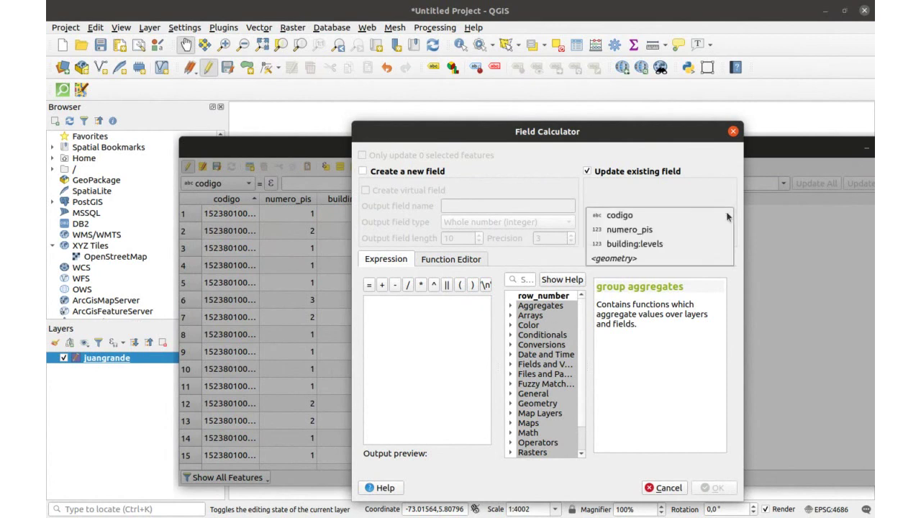
left_click(686, 248)
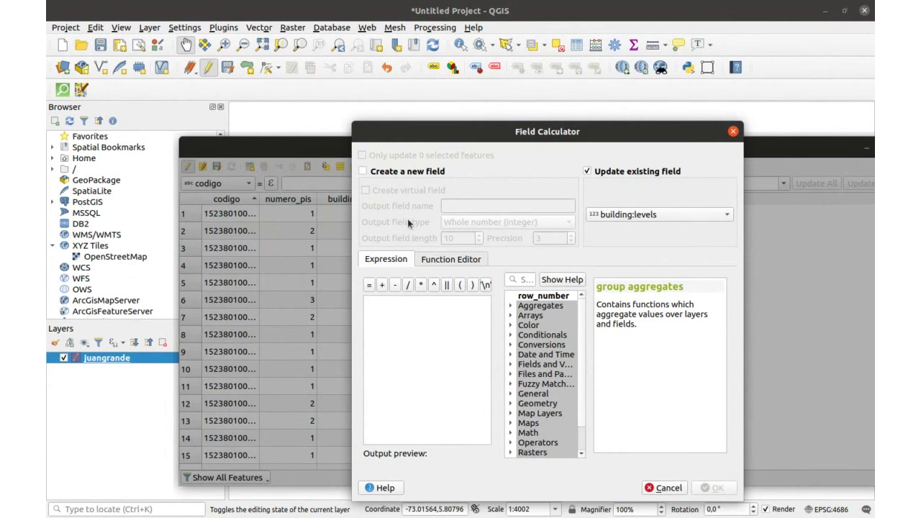
scroll(560, 441, "down", 1)
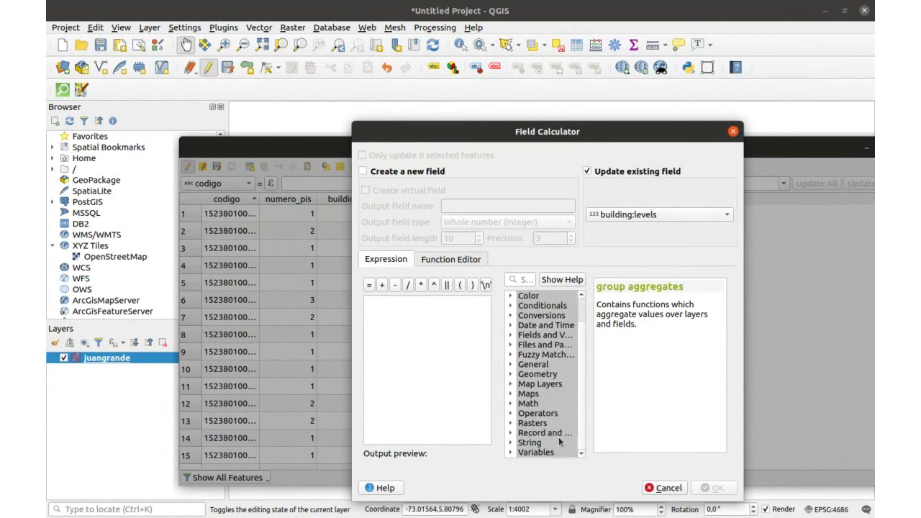
scroll(556, 435, "up", 1)
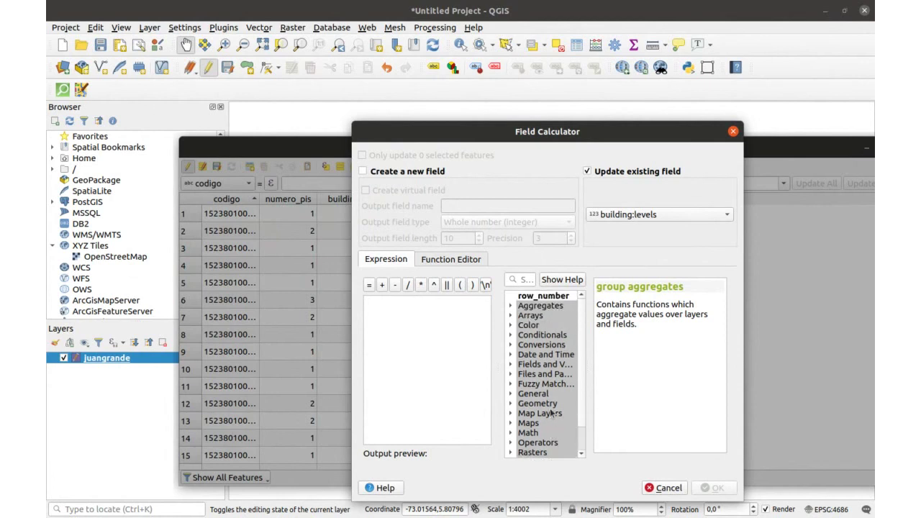
left_click(528, 365)
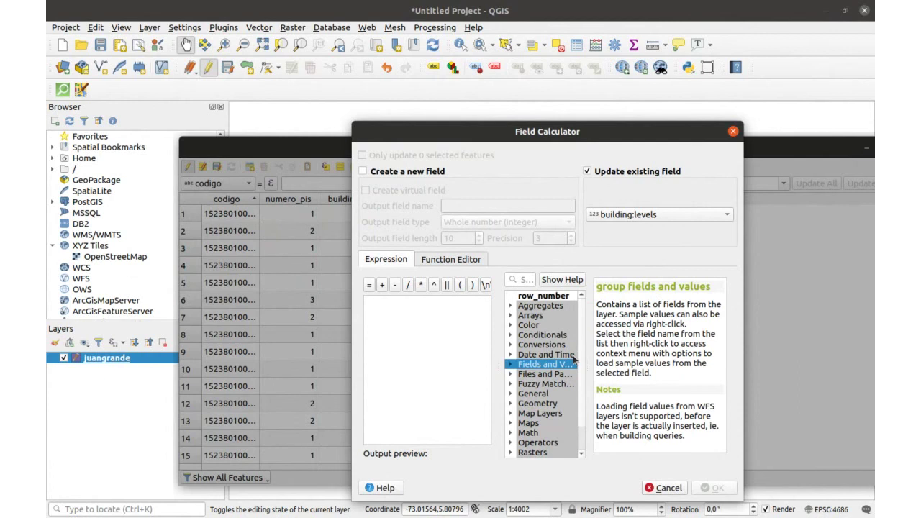
left_click(512, 364)
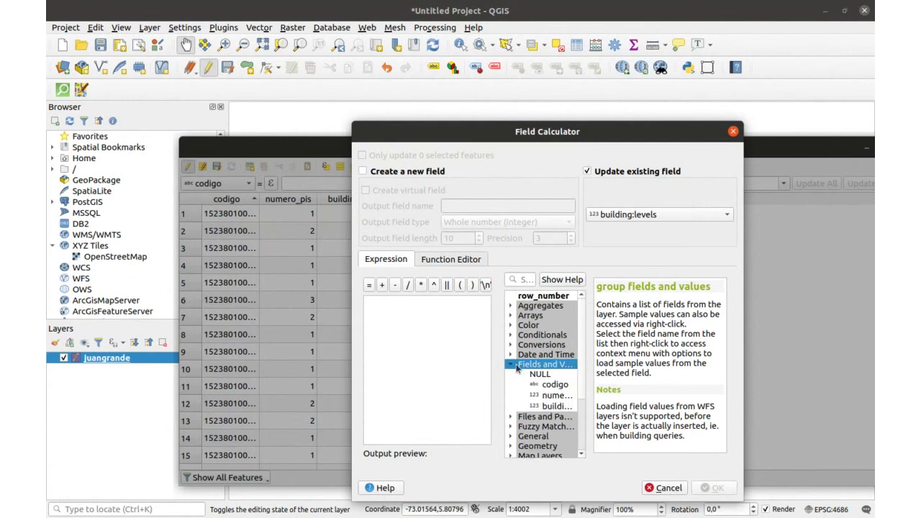
left_click(559, 396)
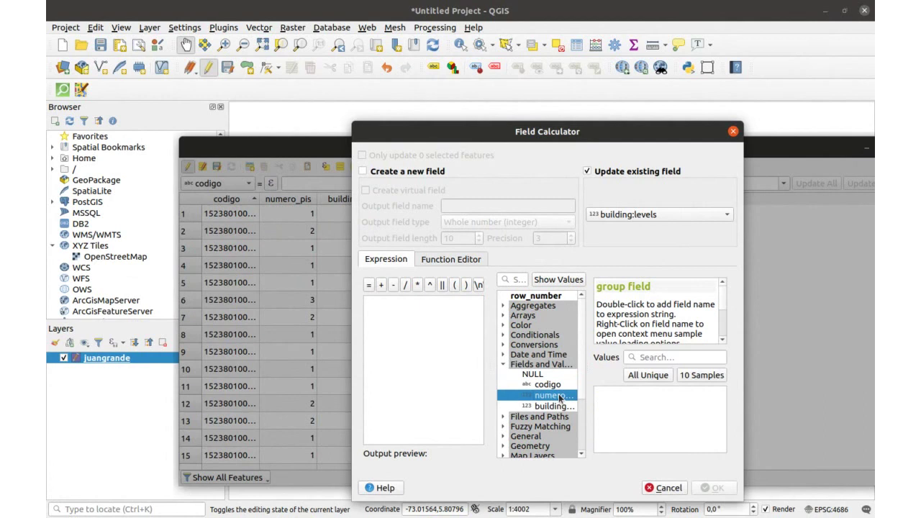
double_click(559, 397)
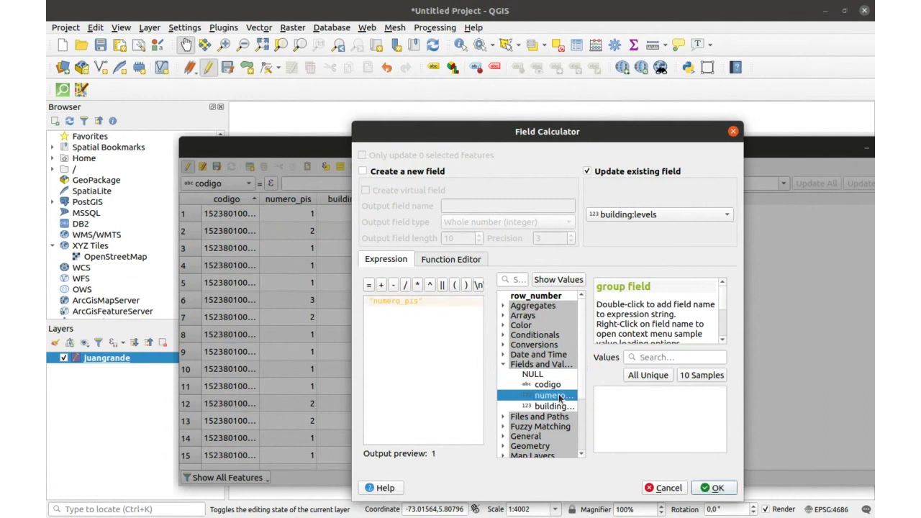
left_click(716, 488)
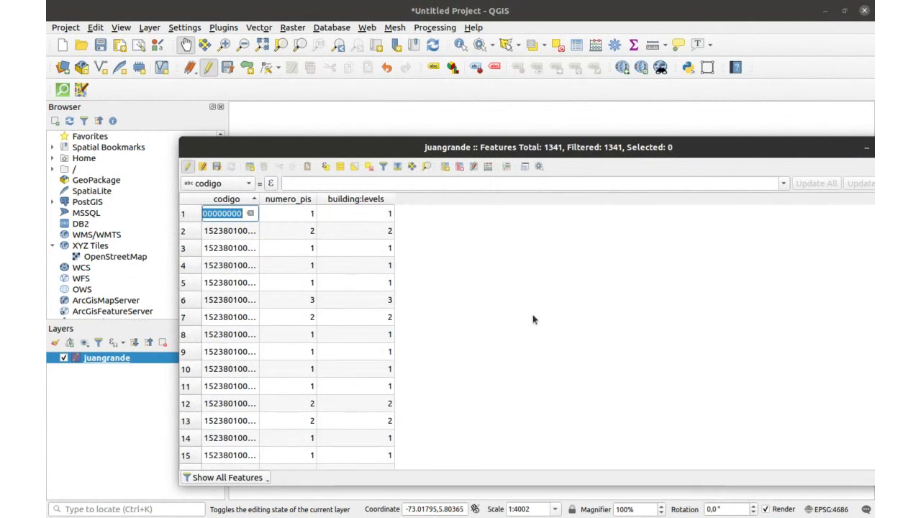
Step: Leave the codigo cell unchanged and scroll the table to review building:levels values
key("Escape")
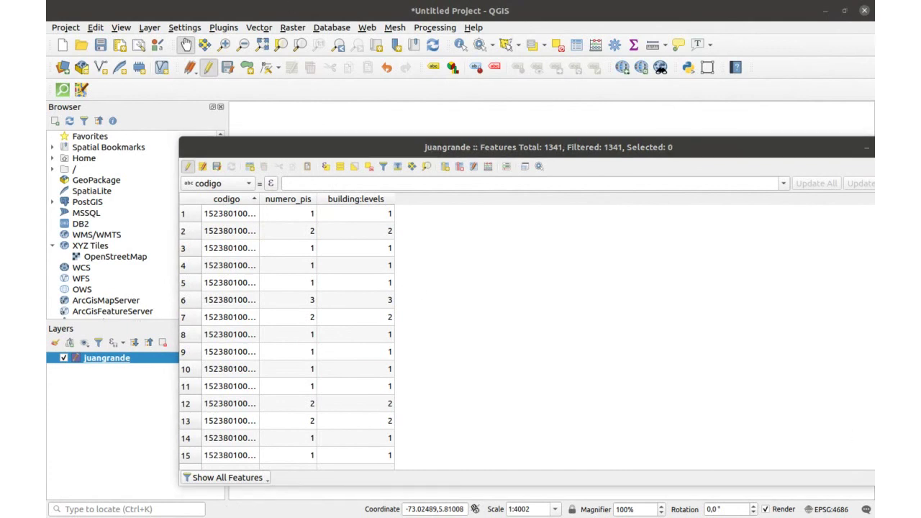
key("alt+Tab")
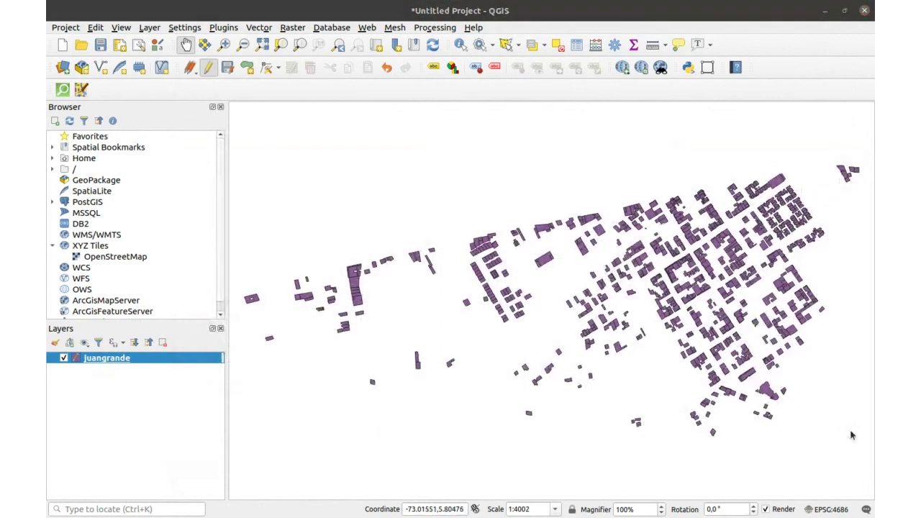
key("alt+Tab")
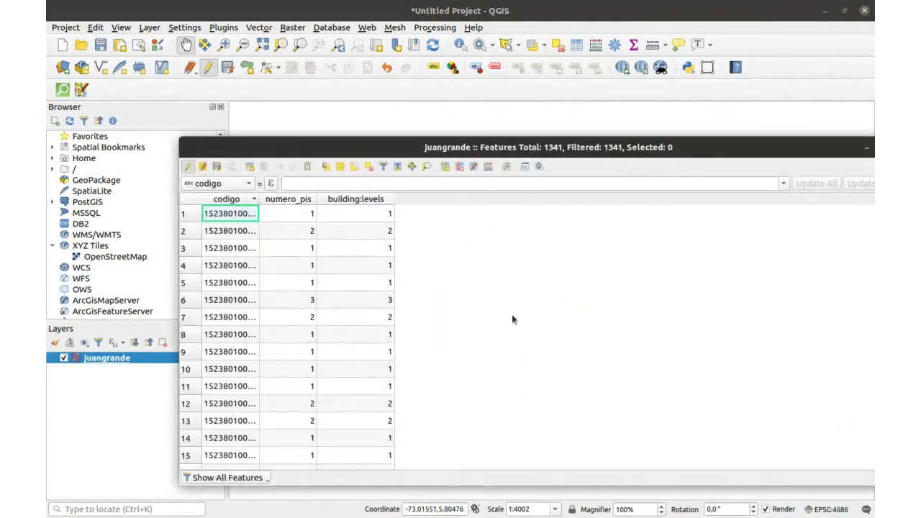
scroll(423, 283, "down", 1)
scroll(423, 283, "down", 2)
scroll(423, 283, "up", 3)
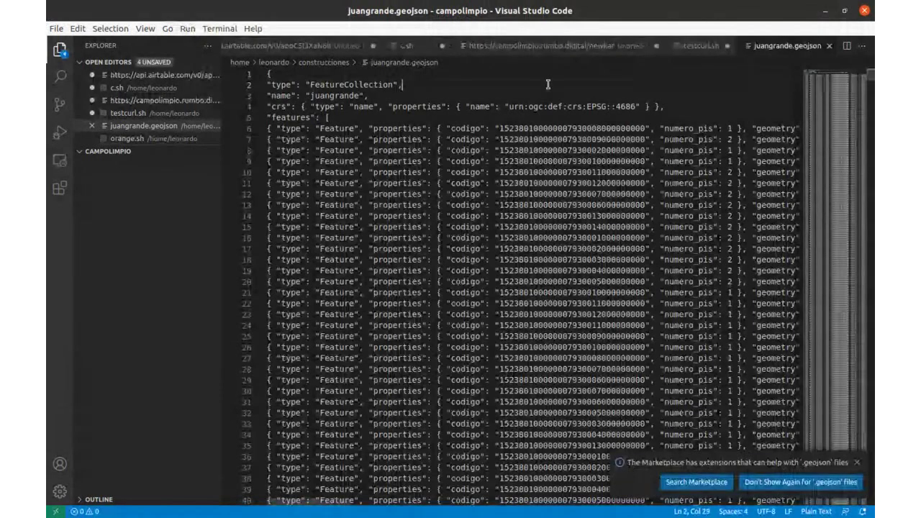
Step: Replace all numero_pis occurrences with building:levels in juangrande.geojson
left_click(547, 84)
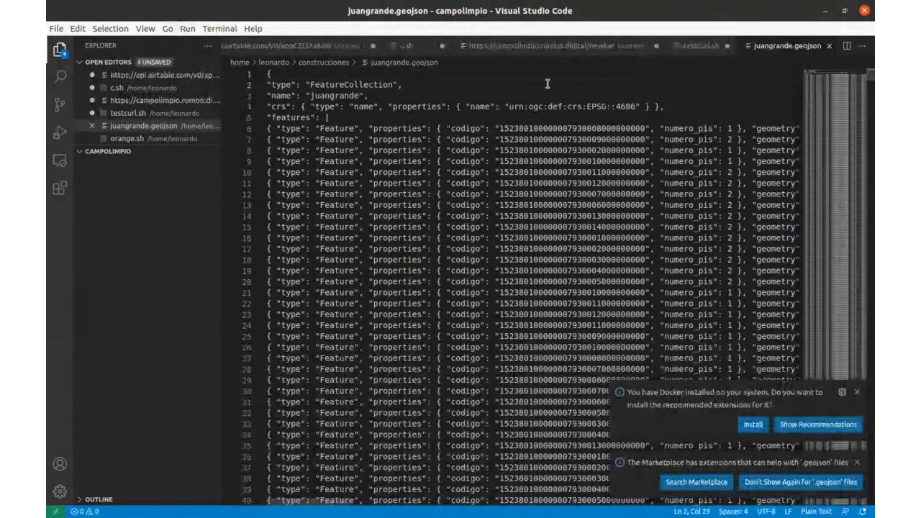
left_click(856, 392)
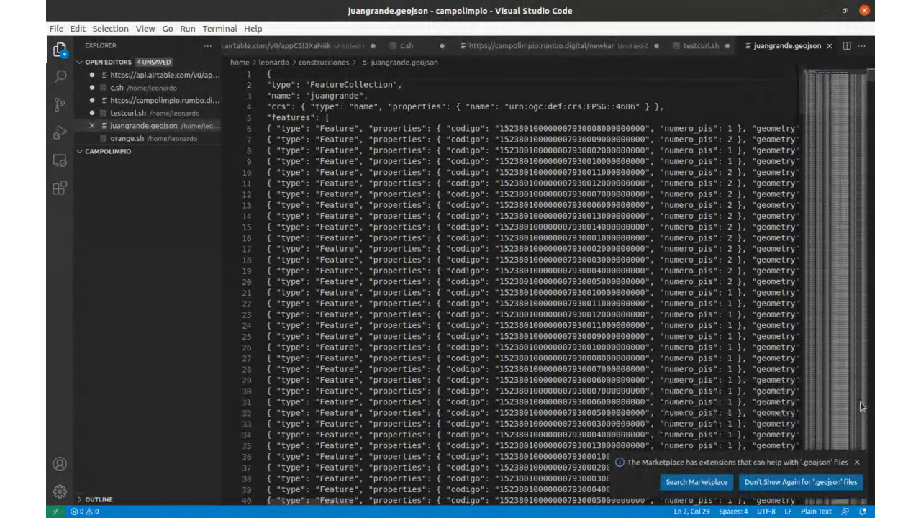
left_click(856, 463)
key("ctrl+h")
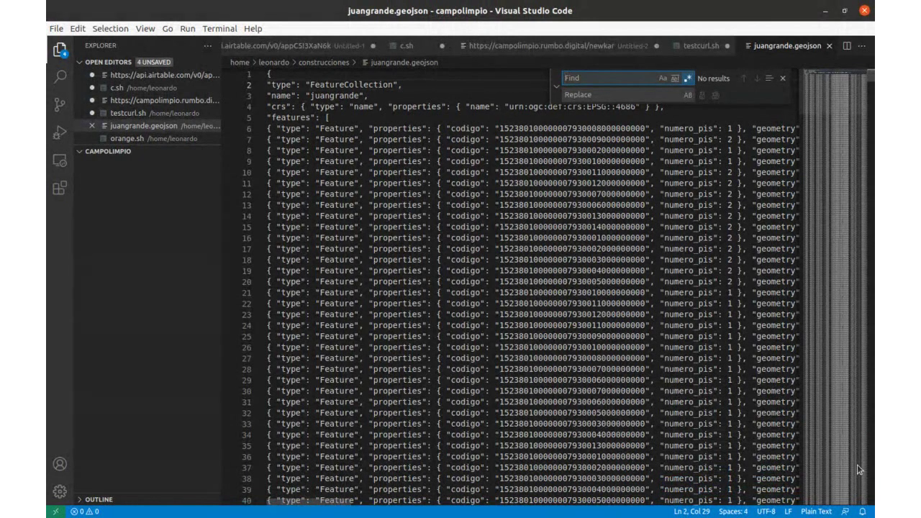
type("nu")
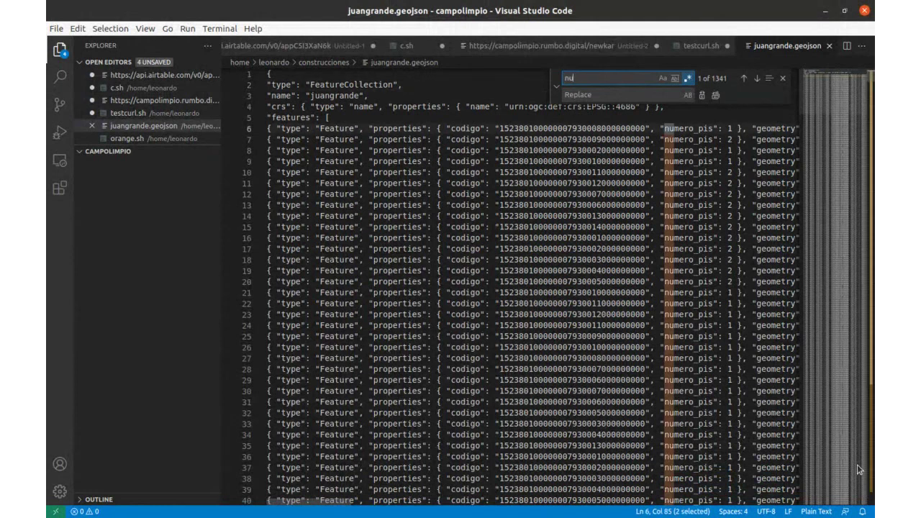
type("mero_pi")
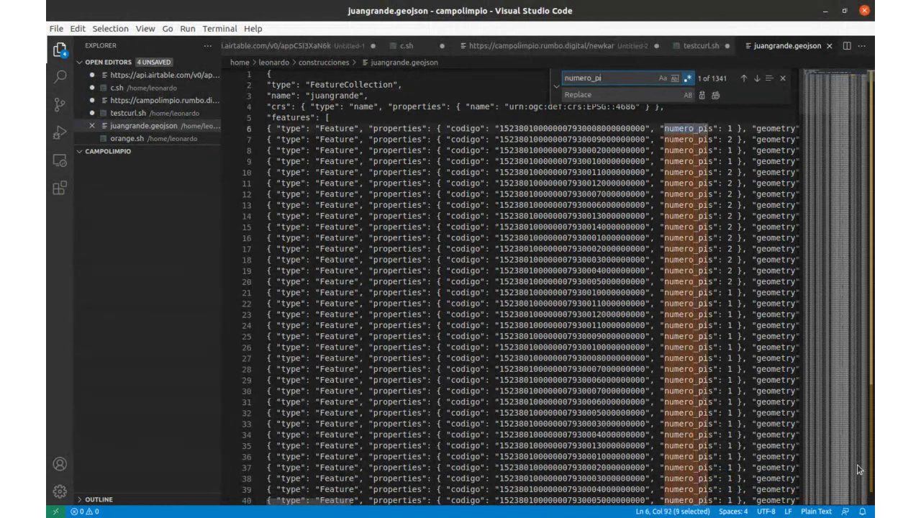
type("s")
key("Tab")
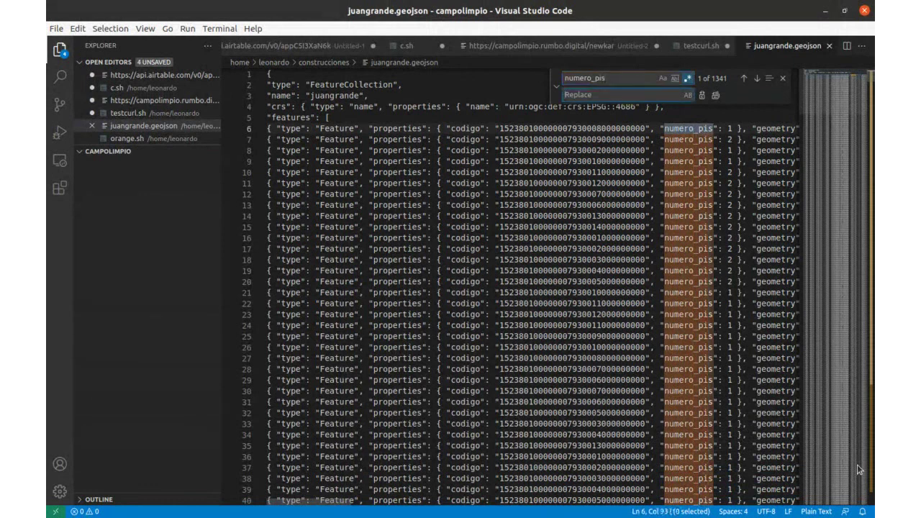
type("building")
type(":levles")
key("BackSpace")
key("BackSpace")
key("BackSpace")
type("els")
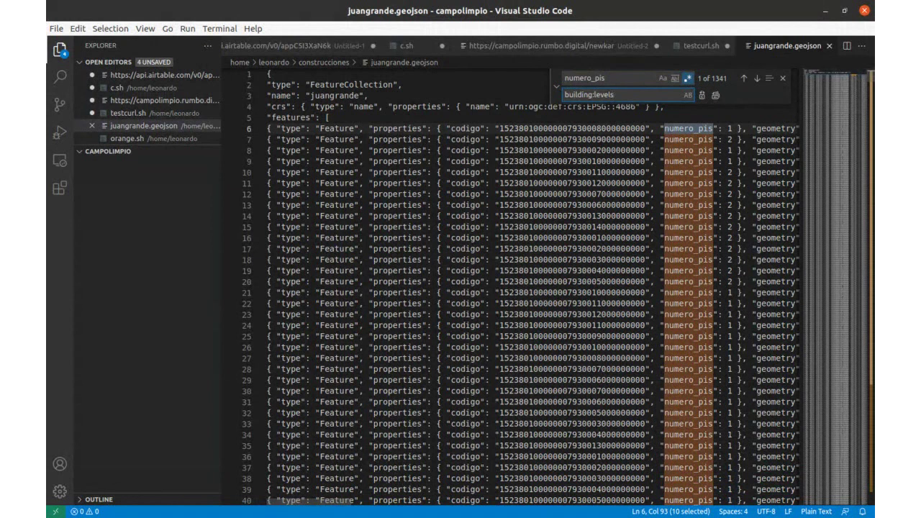
left_click(716, 96)
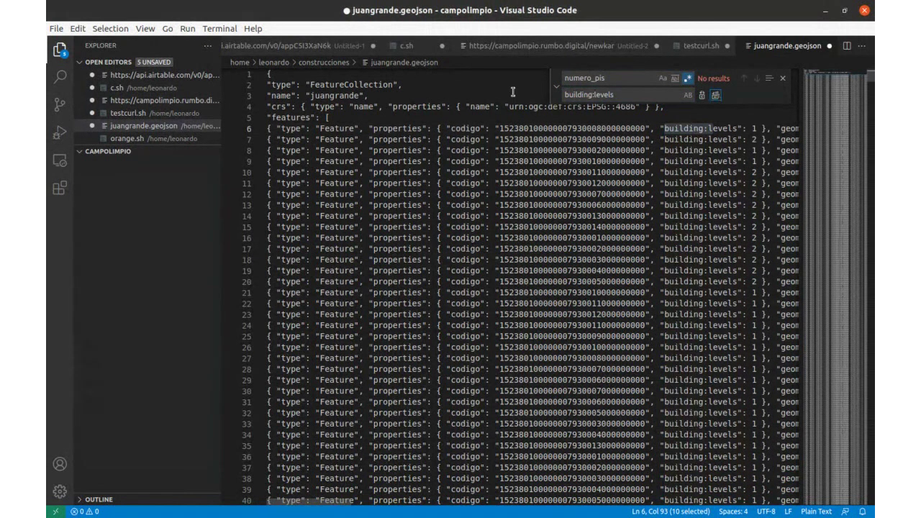
Step: Close the find-and-replace panel and return to QGIS
left_click(473, 86)
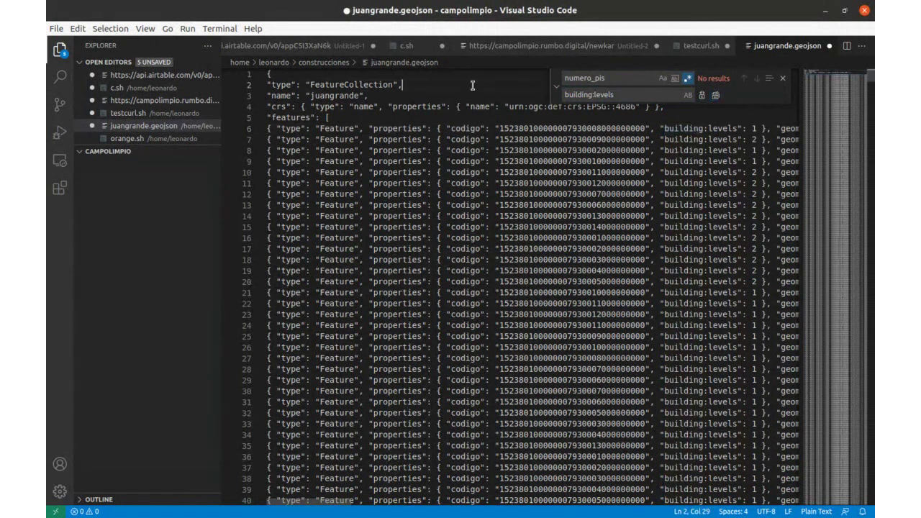
left_click(783, 78)
key("alt+Tab")
key("alt+Tab")
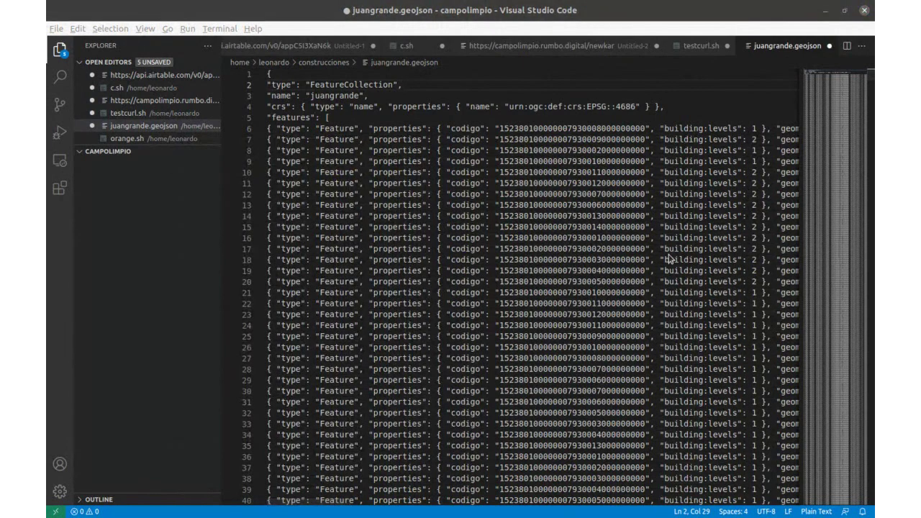
key("alt+Tab")
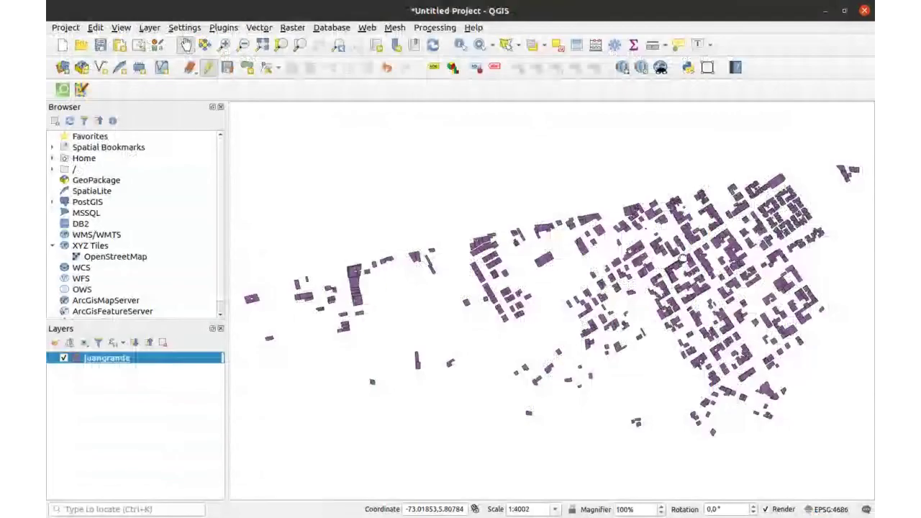
Step: Reposition the attribute table and sort it by numero_pis
right_click(110, 357)
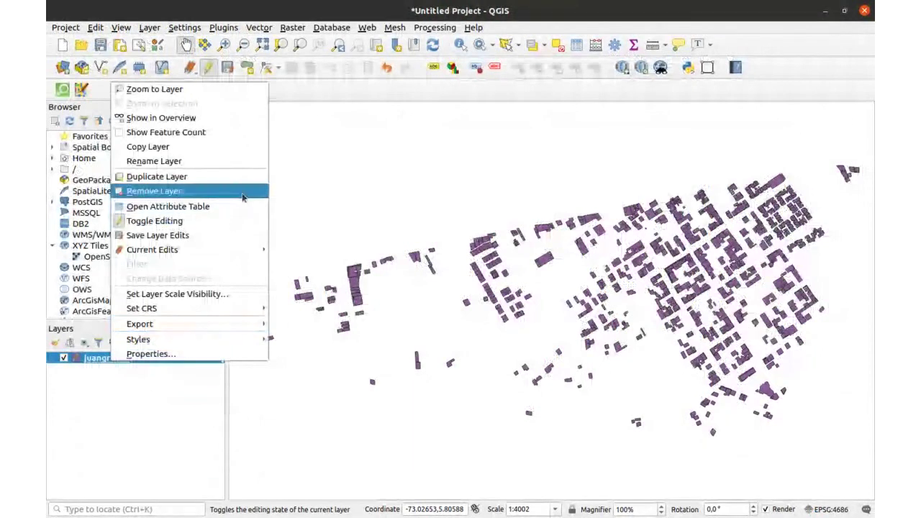
key("Escape")
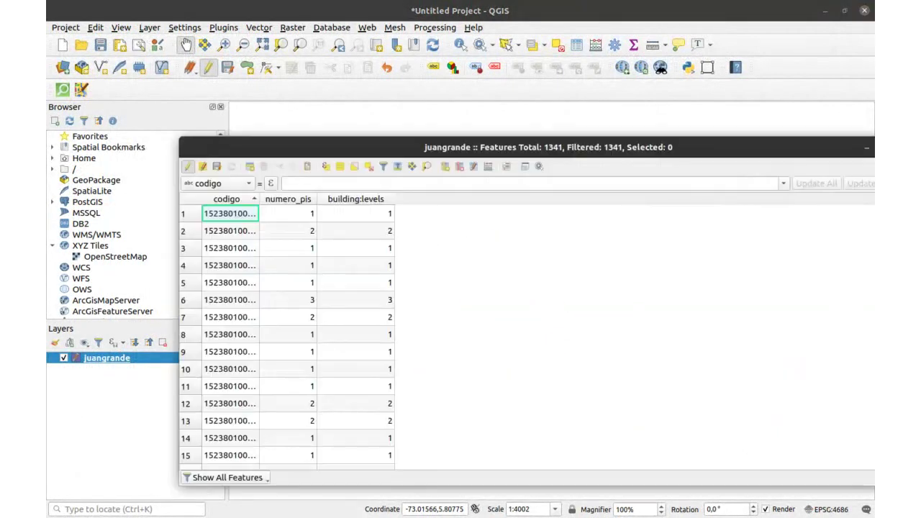
left_click_drag(495, 149, 404, 101)
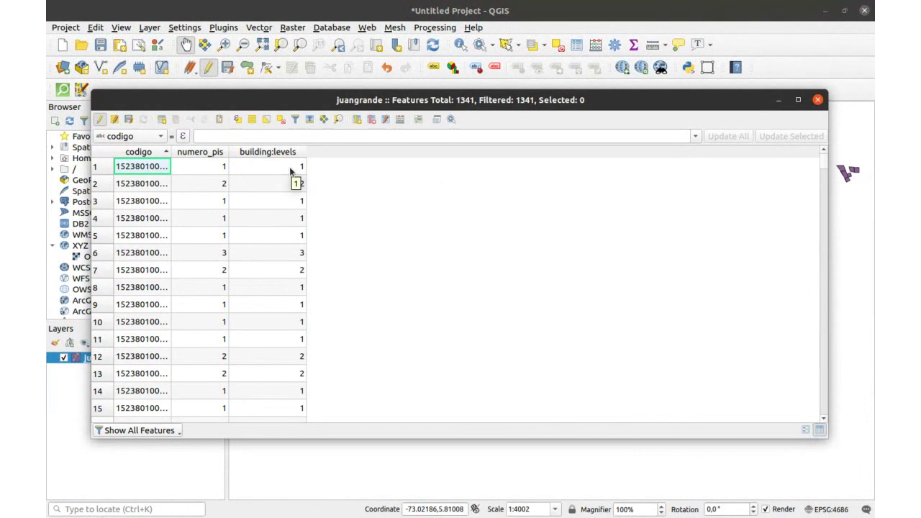
left_click(208, 152)
right_click(204, 155)
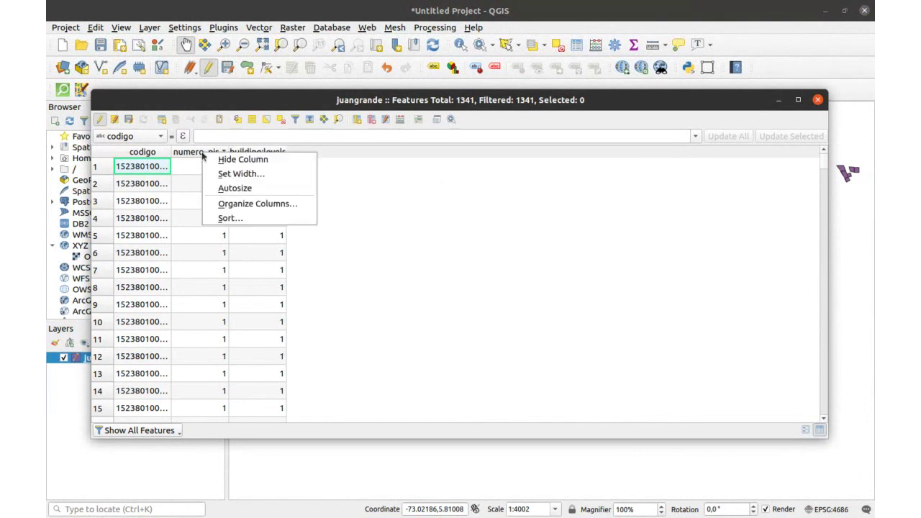
left_click(192, 157)
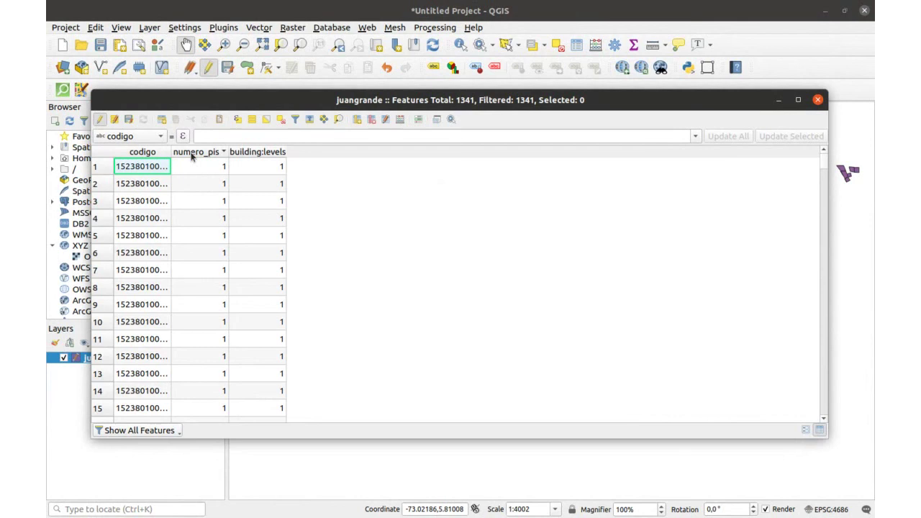
Step: Delete the numero_pis field and widen the codigo and building:levels columns
left_click(372, 122)
left_click(348, 175)
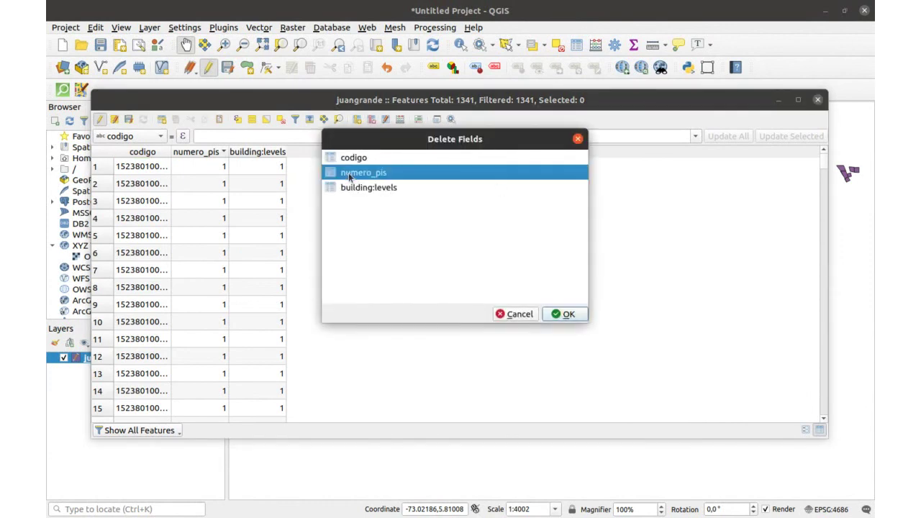
left_click(562, 313)
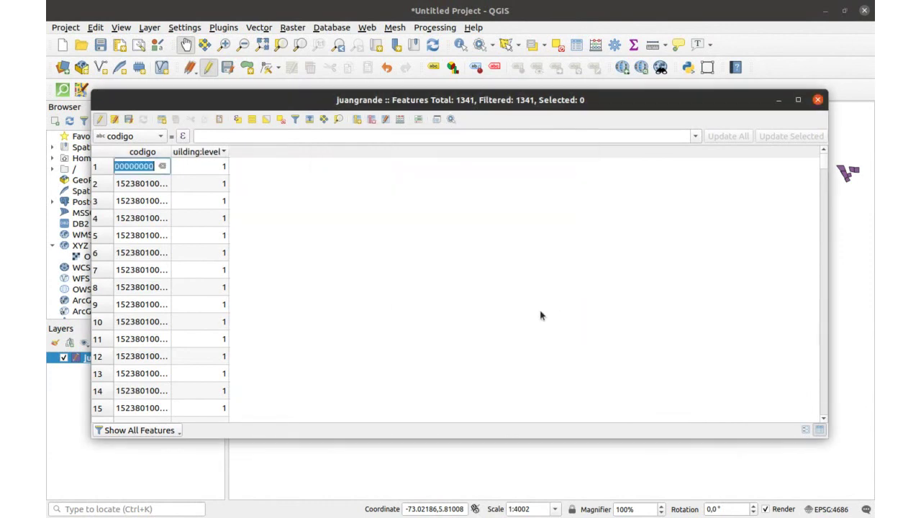
left_click_drag(170, 151, 203, 152)
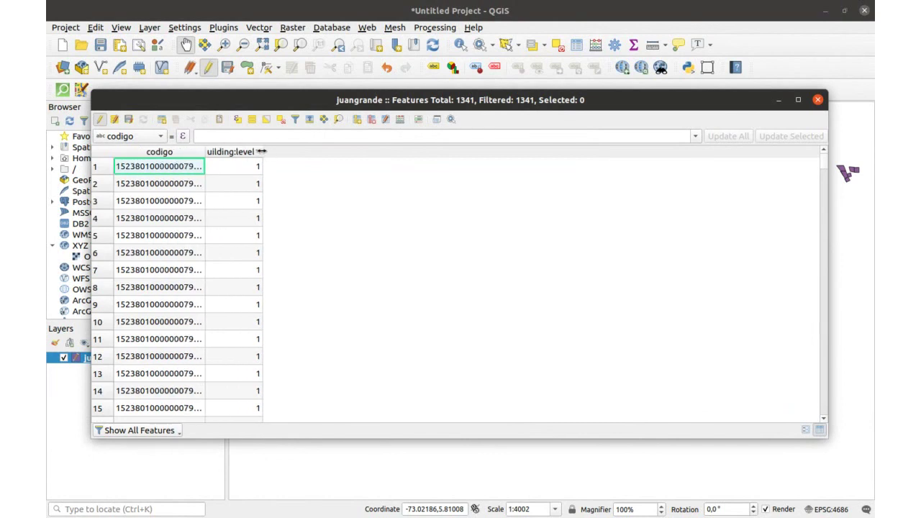
left_click_drag(262, 152, 291, 152)
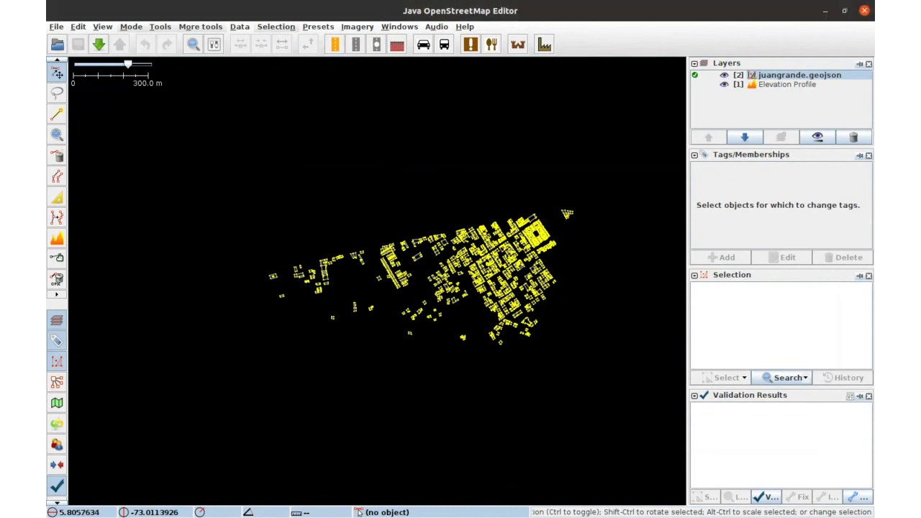
Step: Switch from JOSM to QGIS and back to check the juangrande layer
key("alt+Tab")
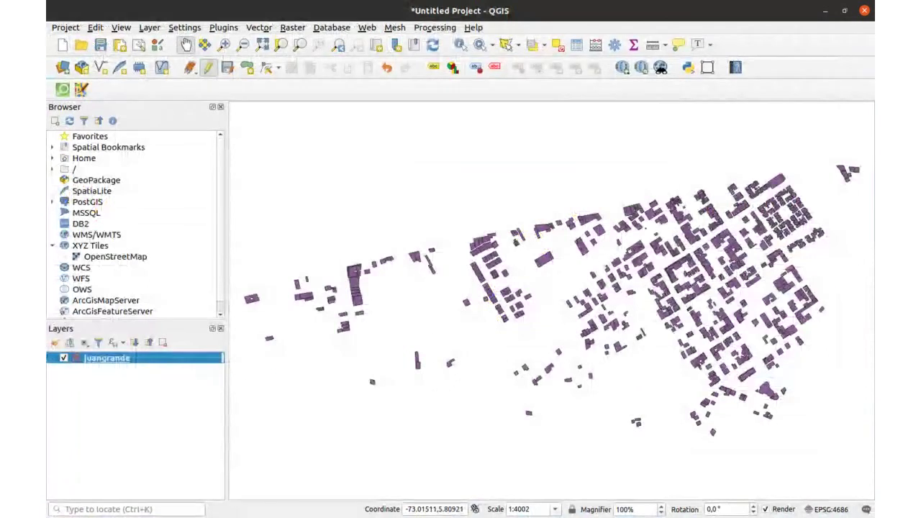
key("alt+Tab")
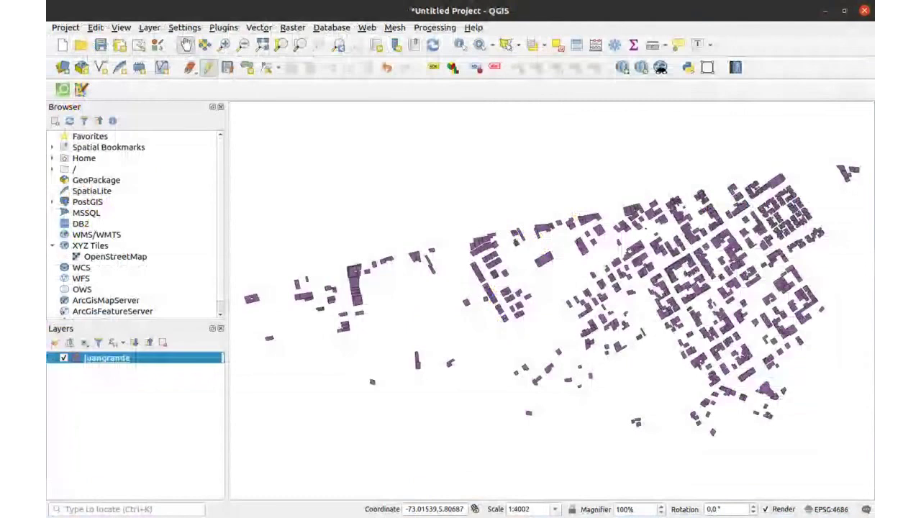
Step: Enable editing on juangrande, add integer field catastro:codigo, and sort by it
right_click(138, 359)
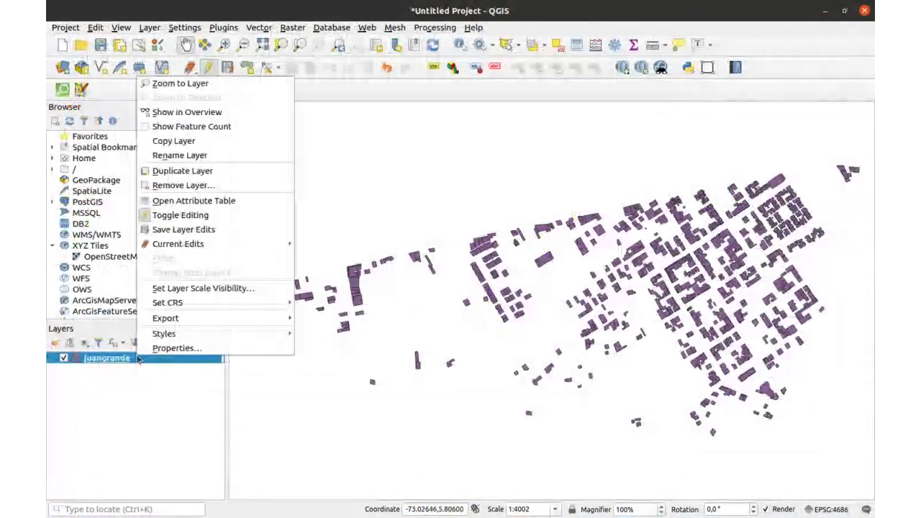
left_click(244, 215)
key("F6")
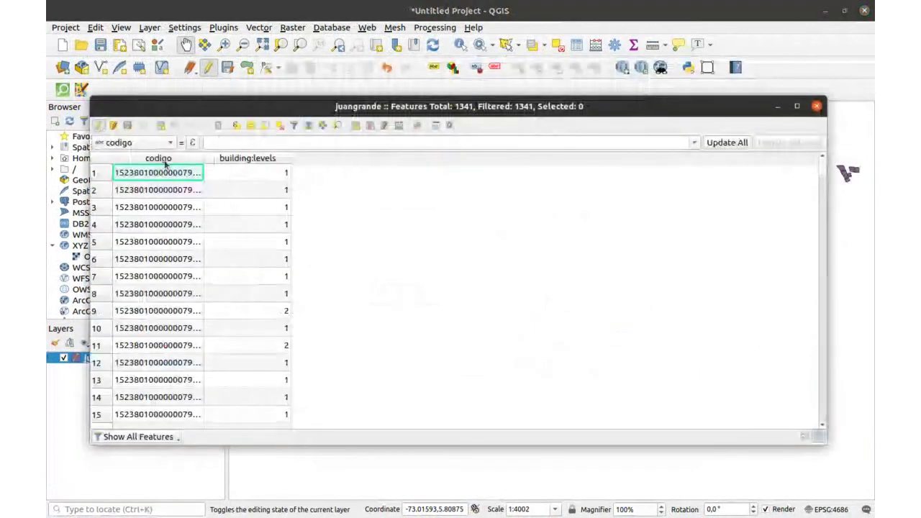
left_click(359, 127)
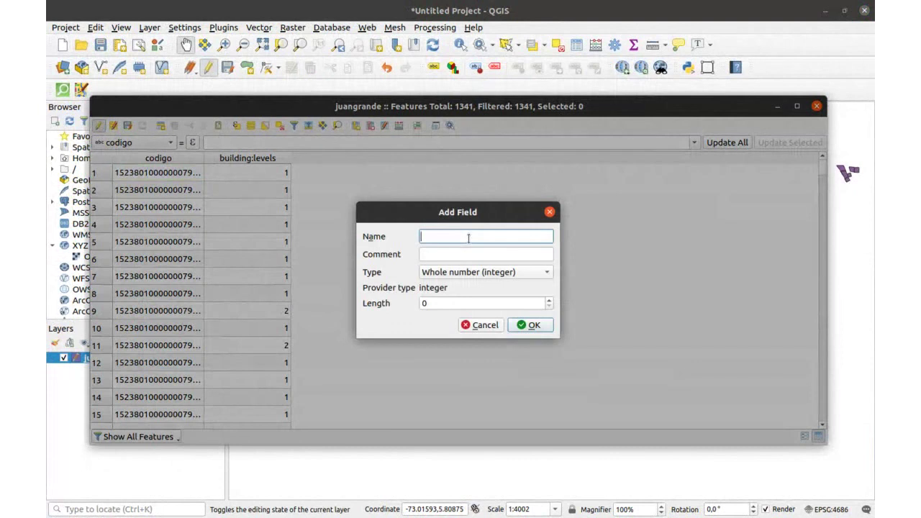
type("catastro:codigo")
left_click(532, 324)
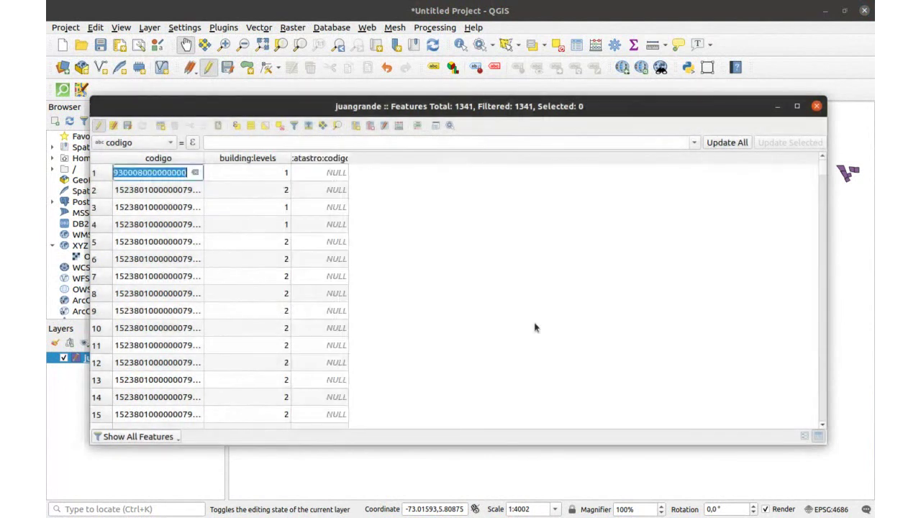
left_click(339, 158)
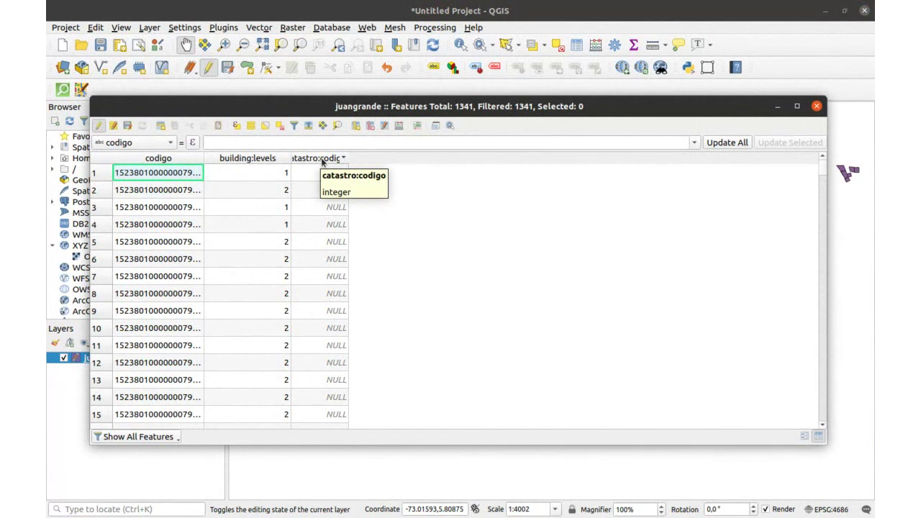
Step: Run the Field Calculator updating catastro:codigo with the codigo field as expression
left_click(397, 126)
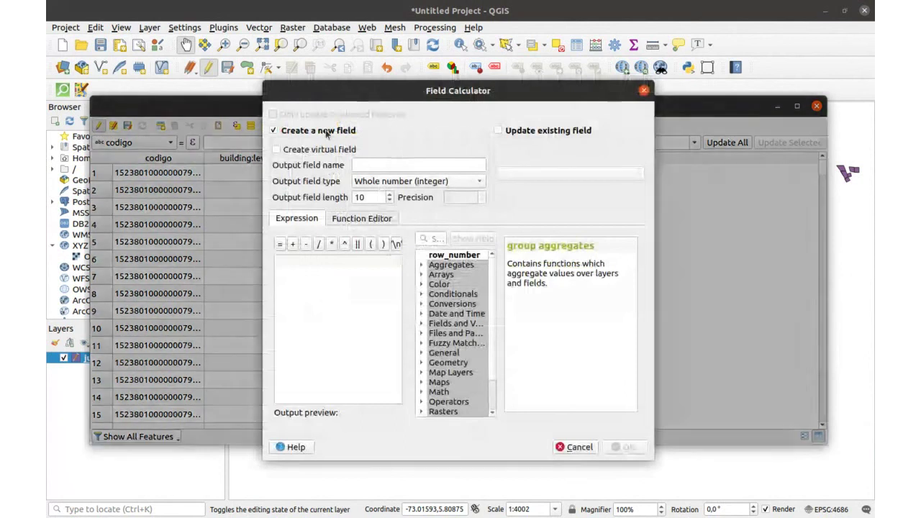
left_click(499, 131)
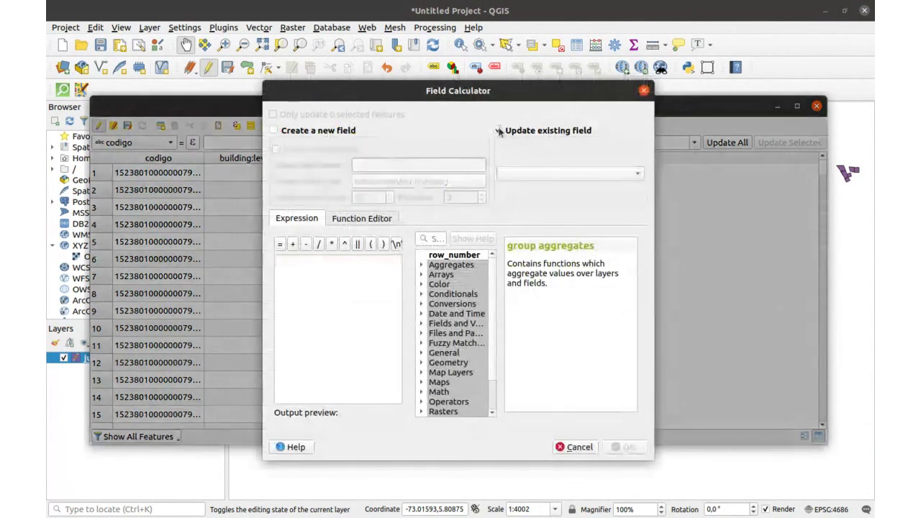
left_click(447, 325)
left_click(422, 324)
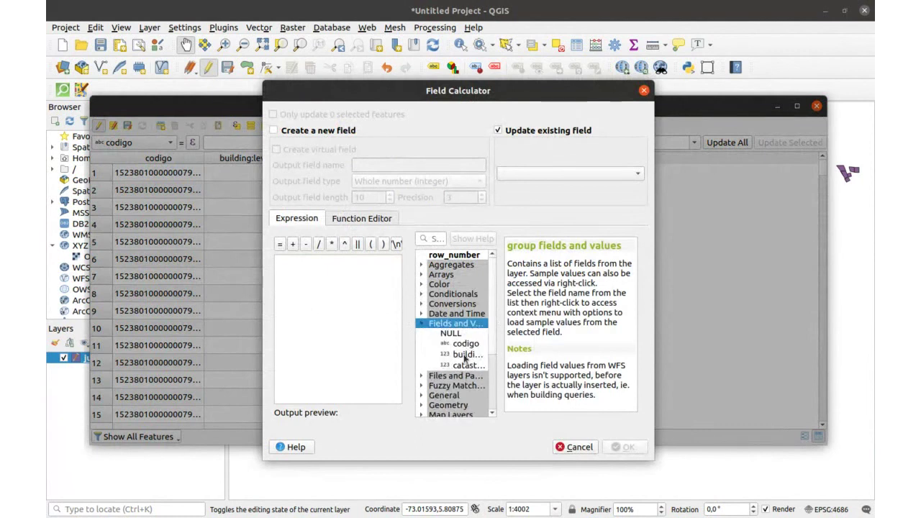
left_click(562, 174)
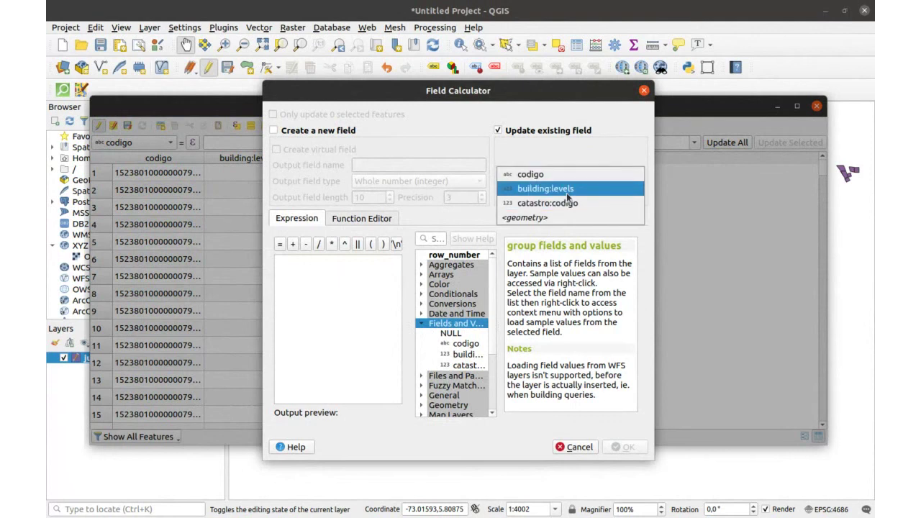
left_click(568, 203)
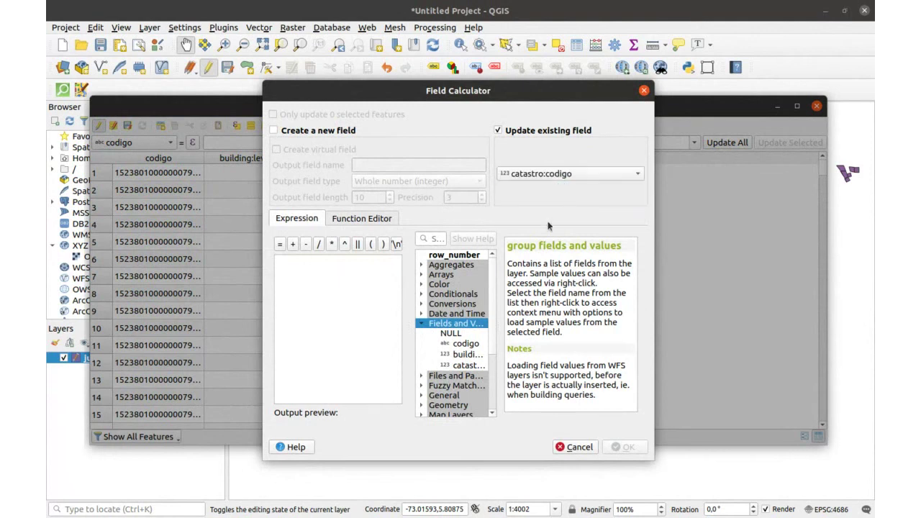
left_click(471, 346)
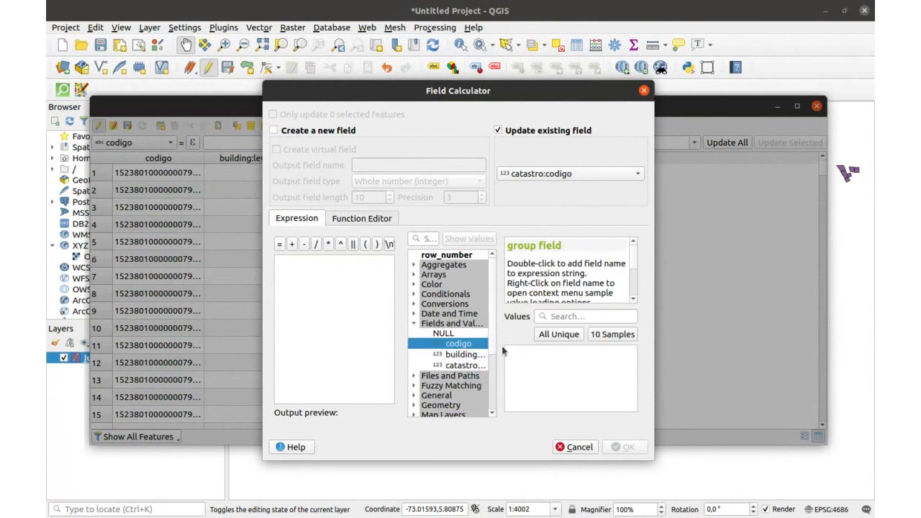
double_click(437, 345)
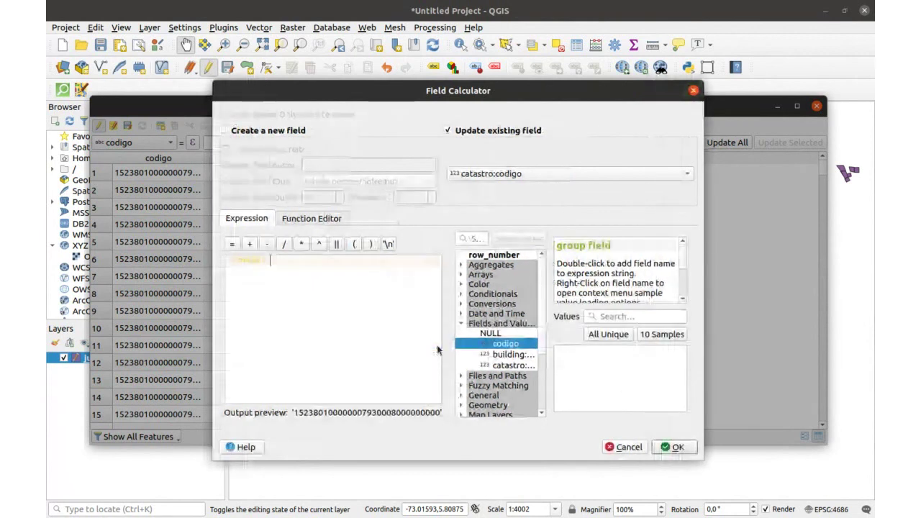
left_click(677, 447)
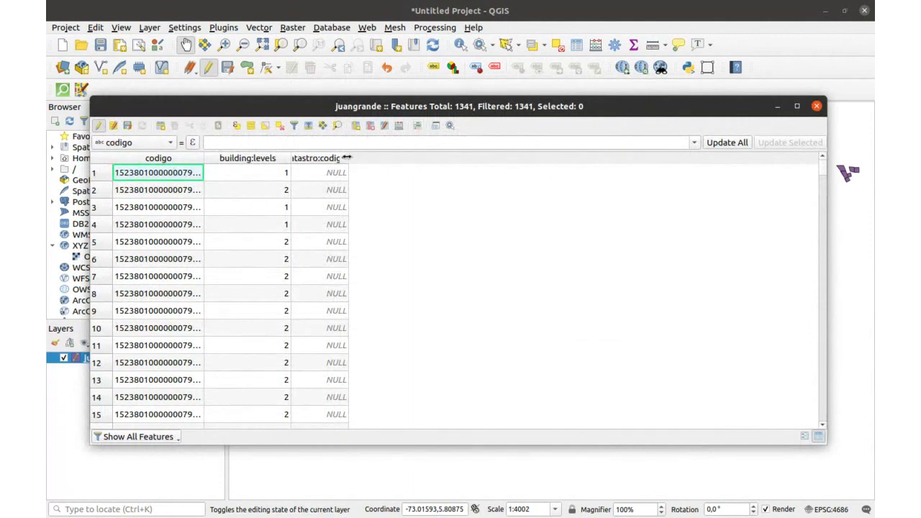
Step: Delete the integer catastro:codigo field from the juangrande layer
left_click_drag(347, 157, 460, 167)
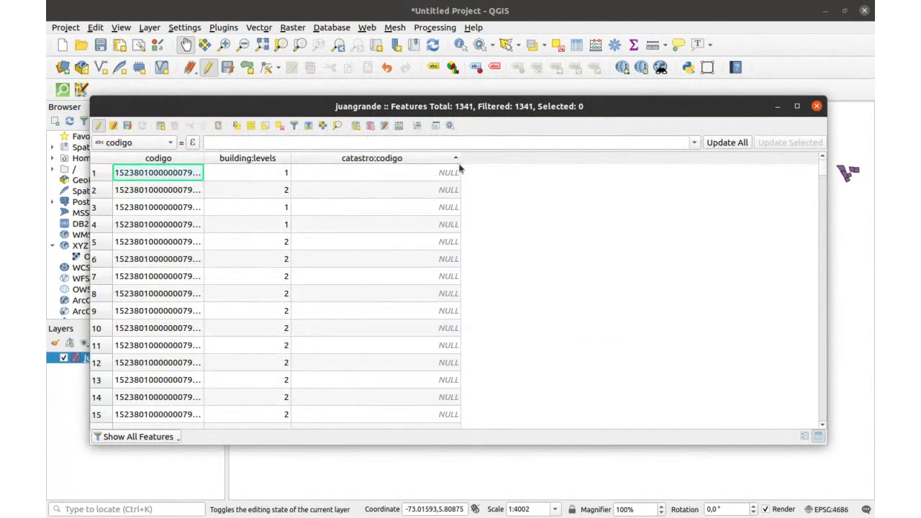
left_click(403, 159)
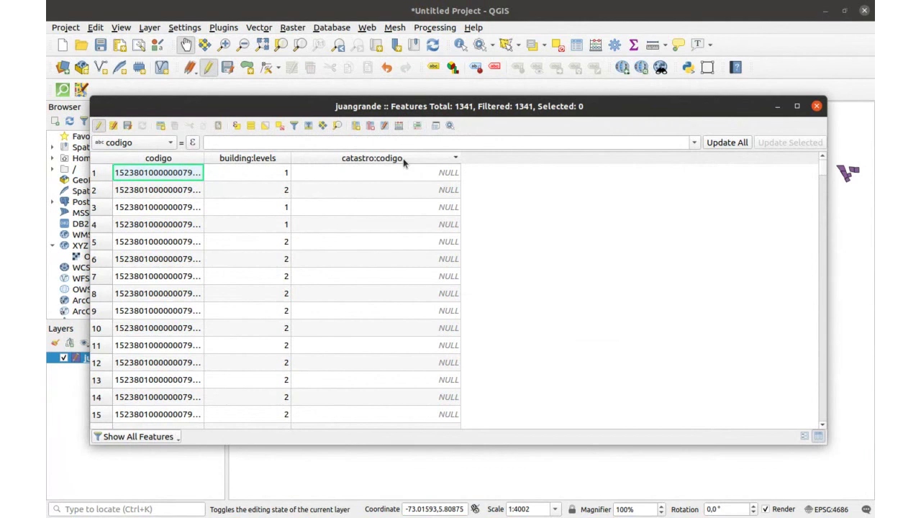
left_click(370, 126)
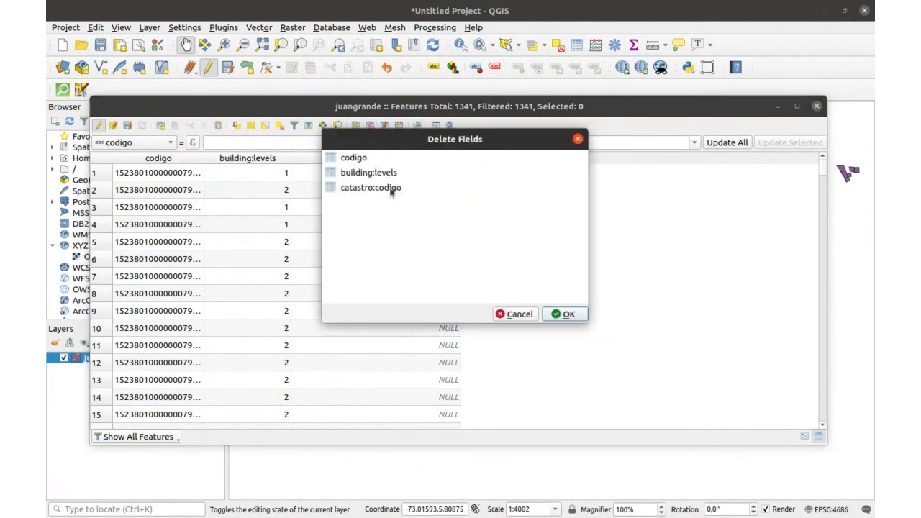
left_click(373, 188)
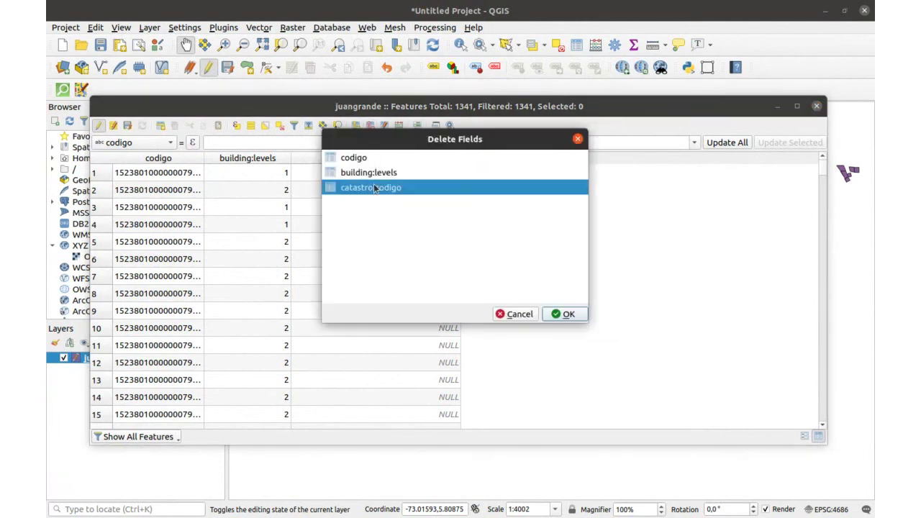
left_click(567, 315)
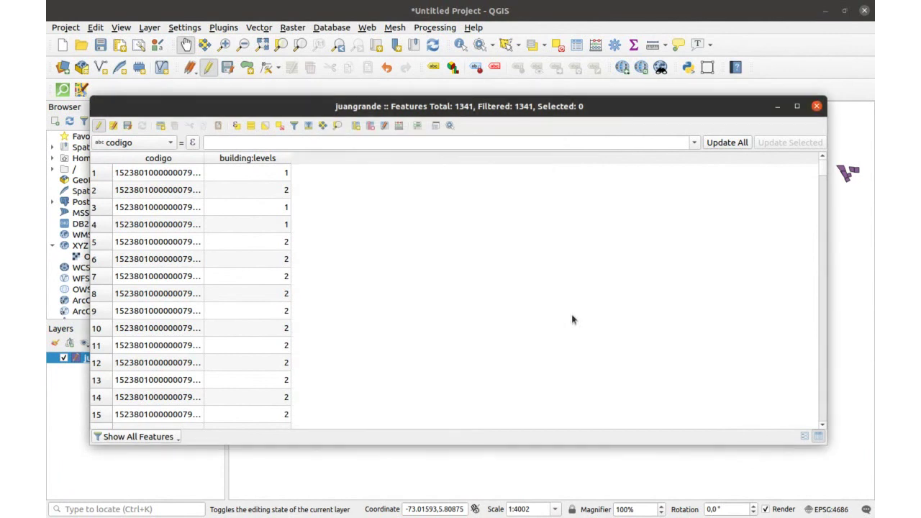
Step: Add a new Text (string) field named catatro:codigo
left_click(356, 126)
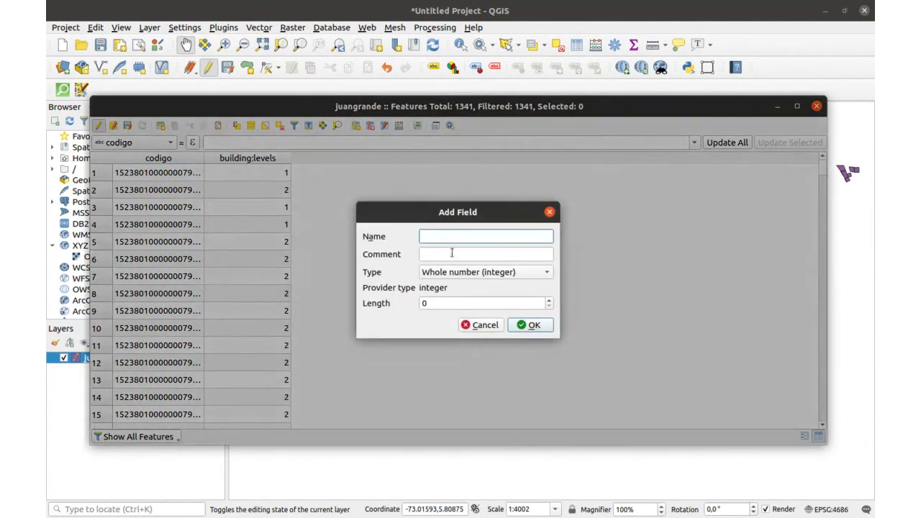
type("catatro:codigo")
left_click(477, 272)
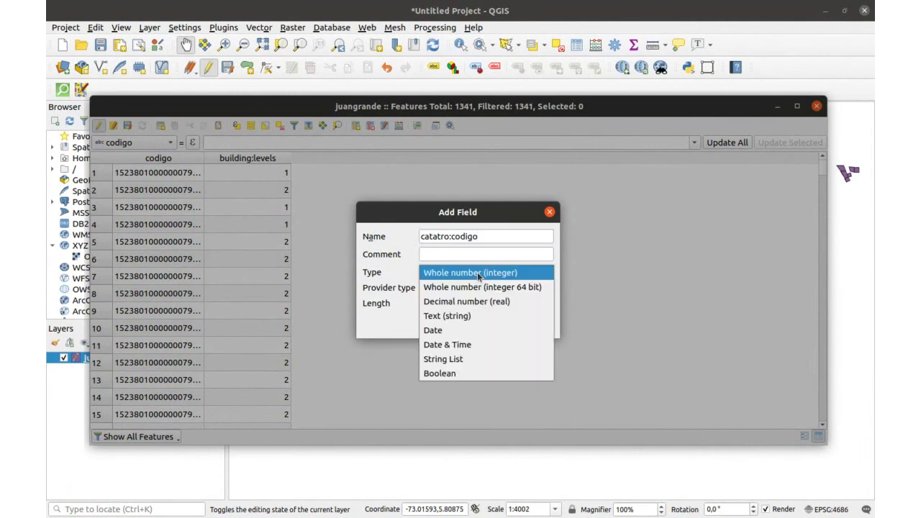
left_click(484, 317)
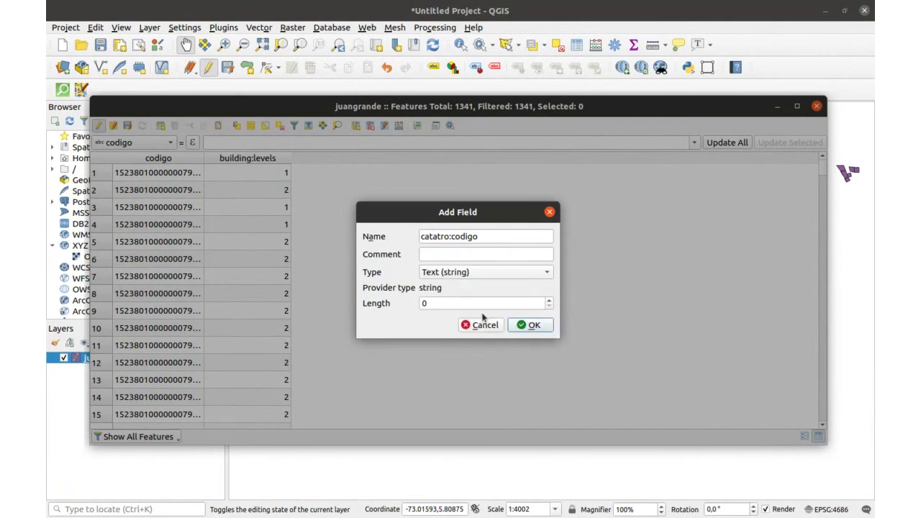
left_click(529, 328)
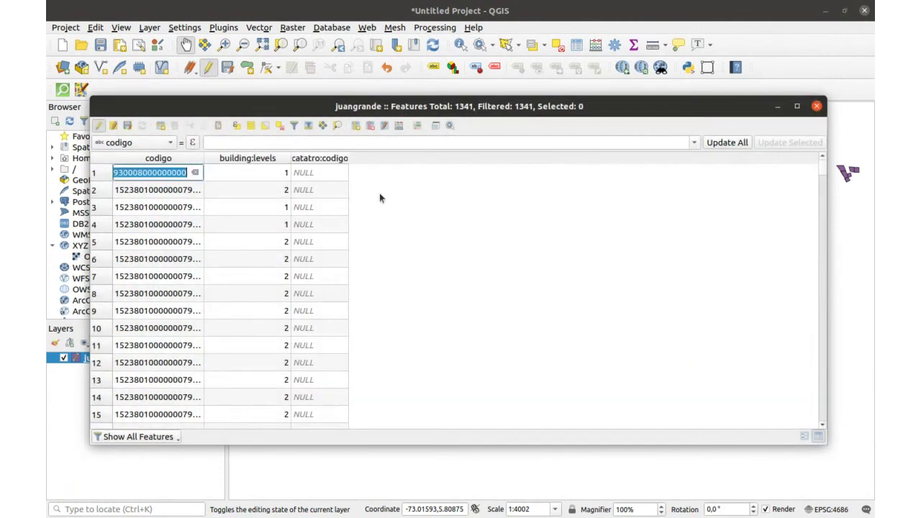
Step: Use the Field Calculator to update catatro:codigo with the expression codigo, then widen the column
left_click(320, 160)
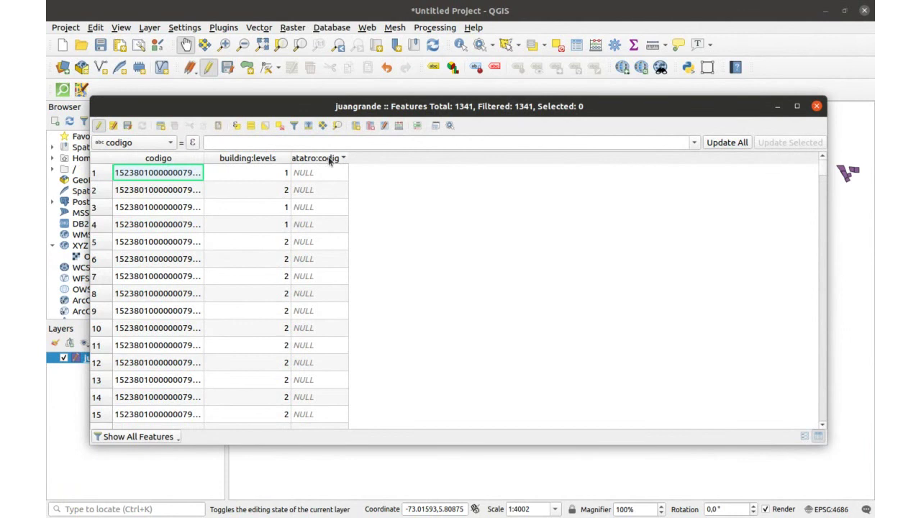
left_click(399, 125)
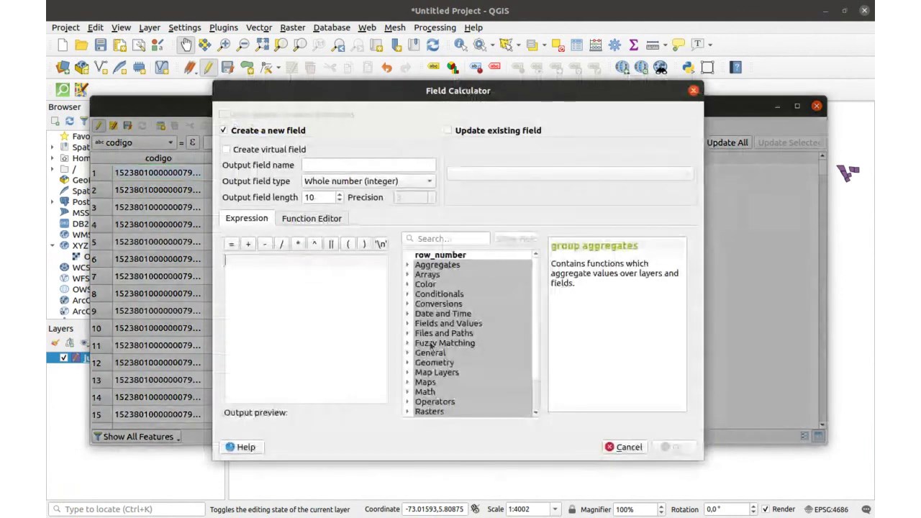
double_click(418, 324)
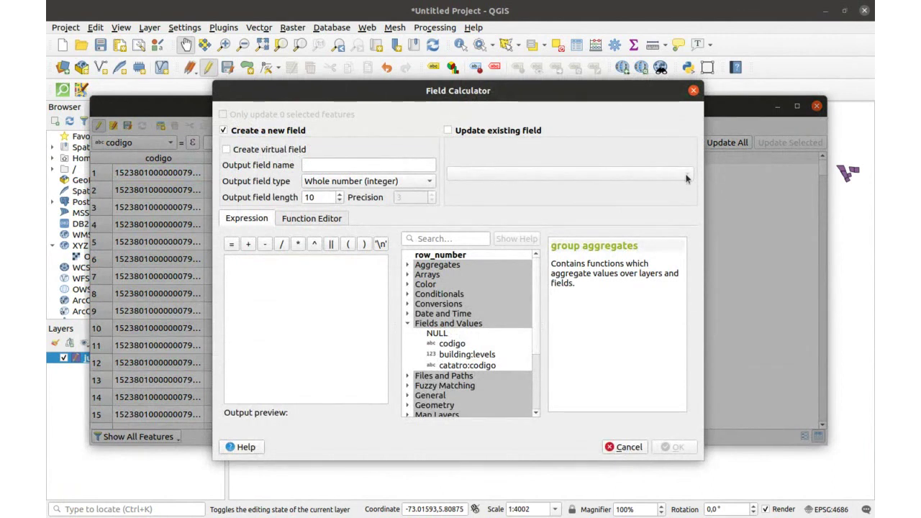
left_click(498, 136)
left_click(525, 173)
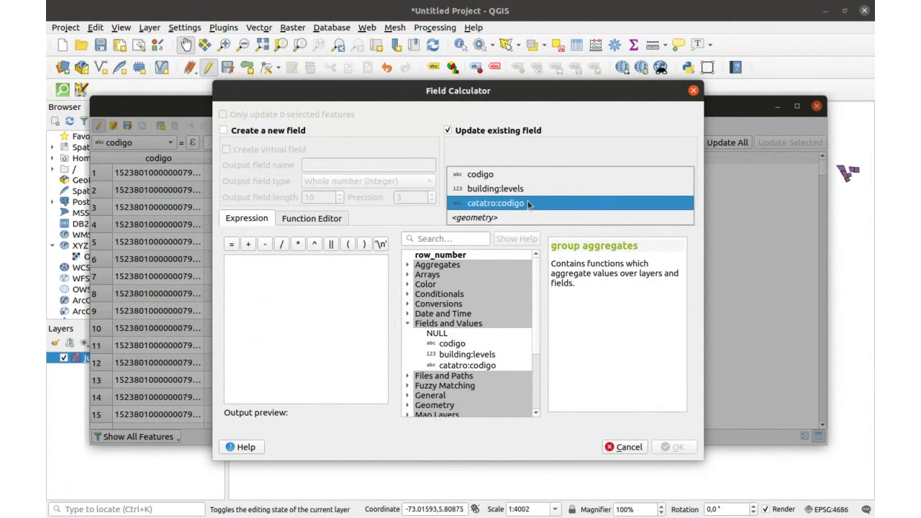
left_click(527, 205)
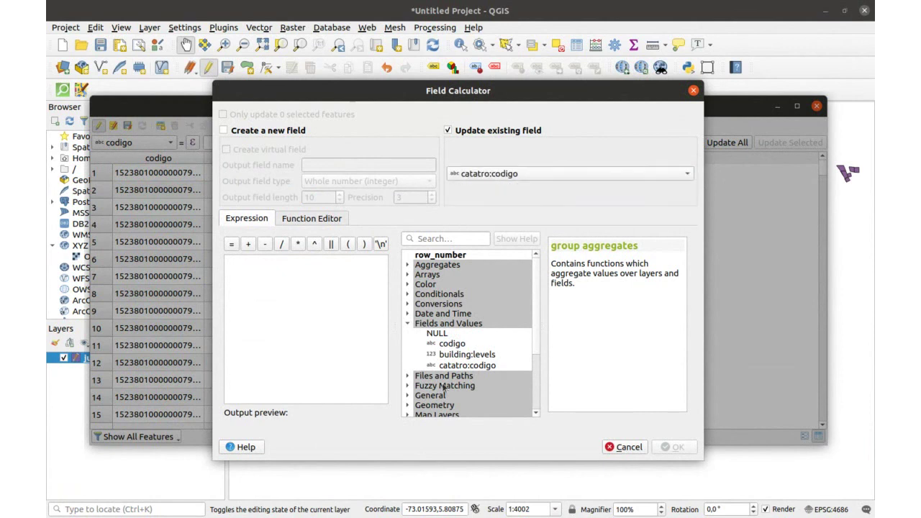
left_click(468, 345)
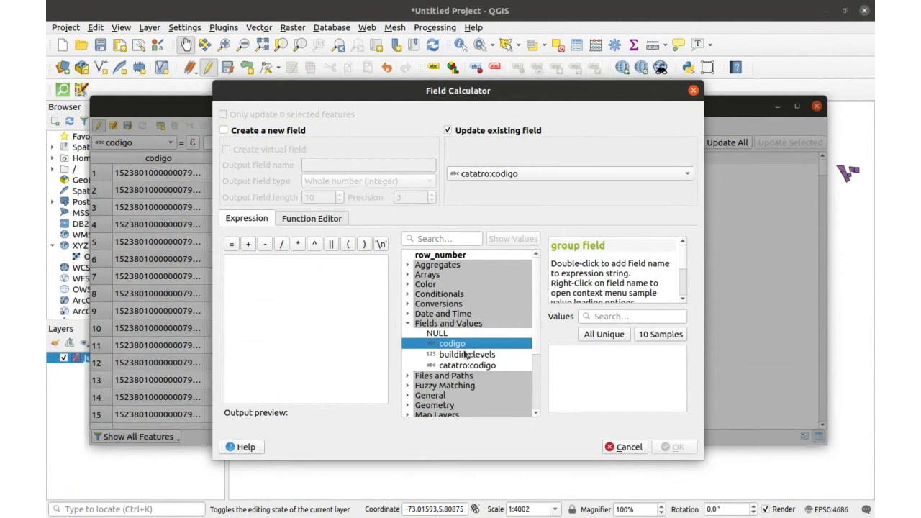
double_click(467, 345)
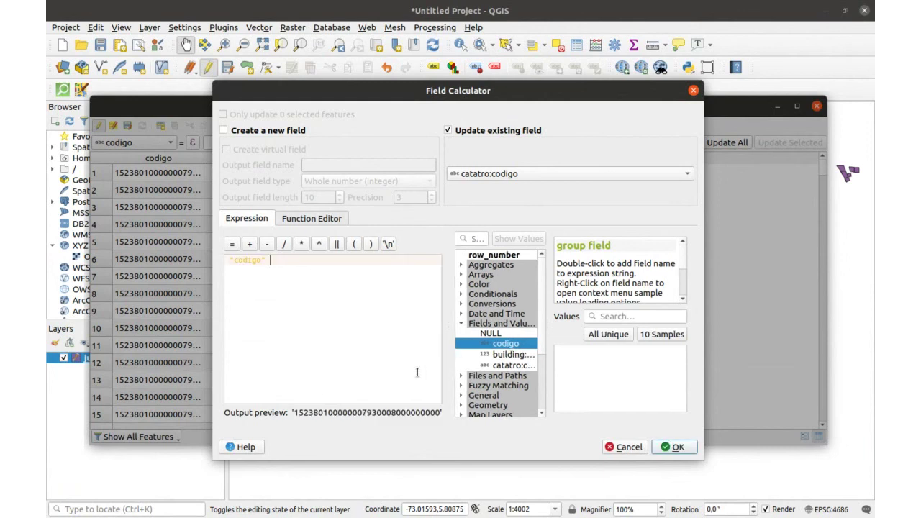
left_click(675, 446)
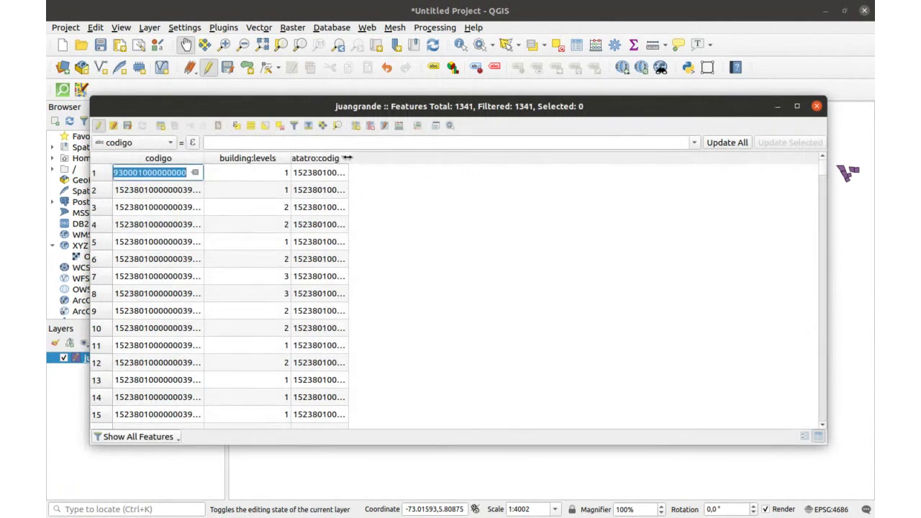
left_click_drag(349, 157, 464, 178)
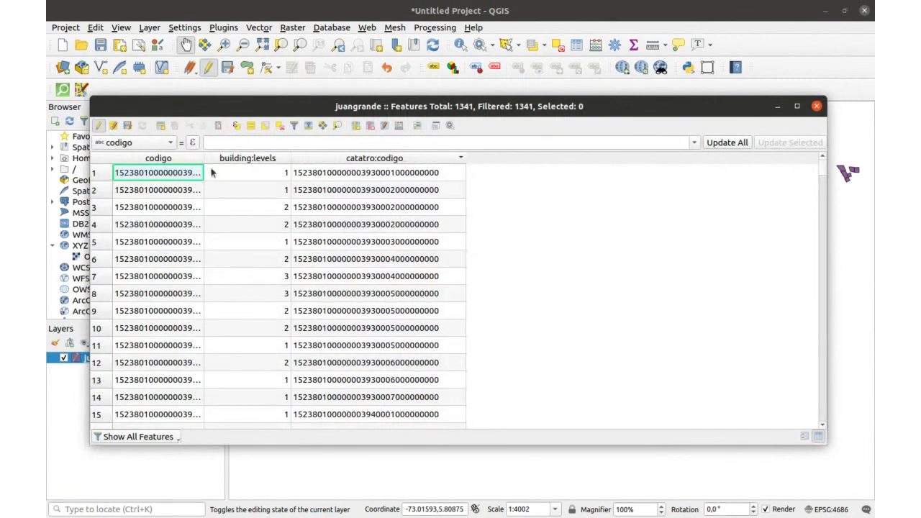
Step: Remove the original codigo field, check a catatro:codigo value, and close the table
left_click(173, 158)
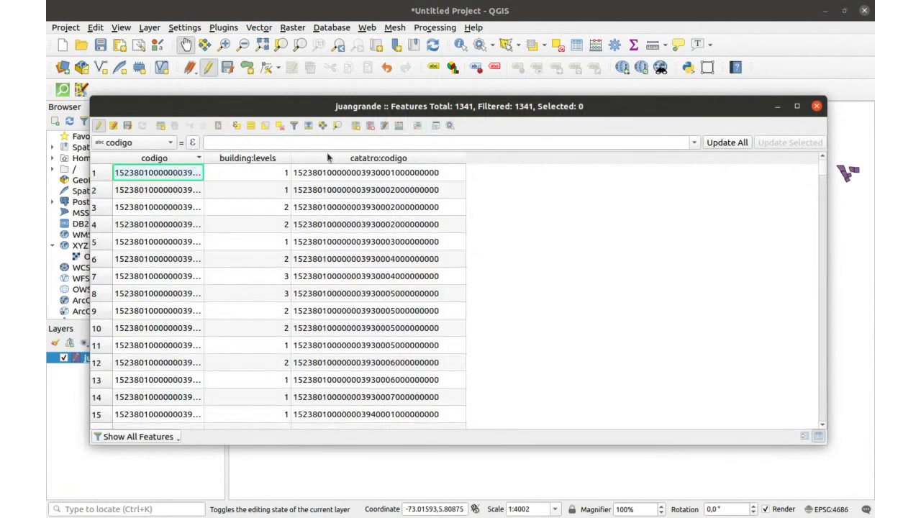
left_click(371, 126)
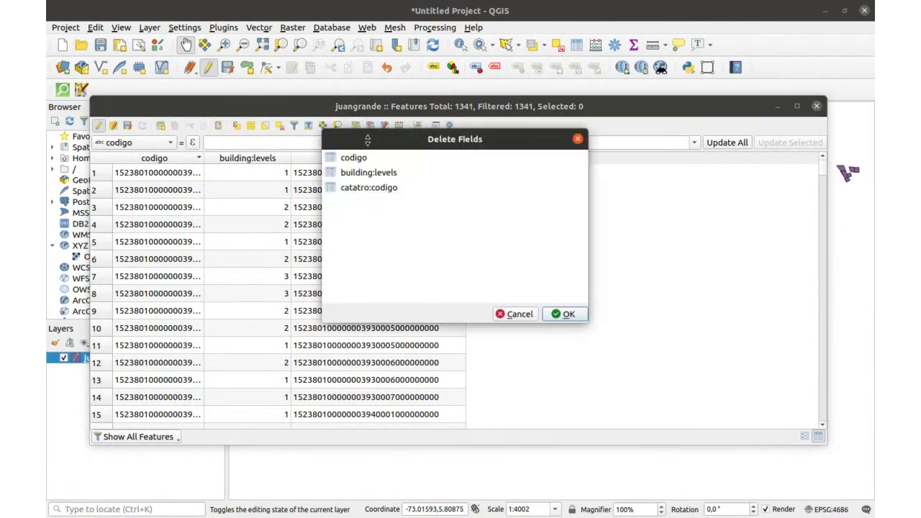
left_click(361, 160)
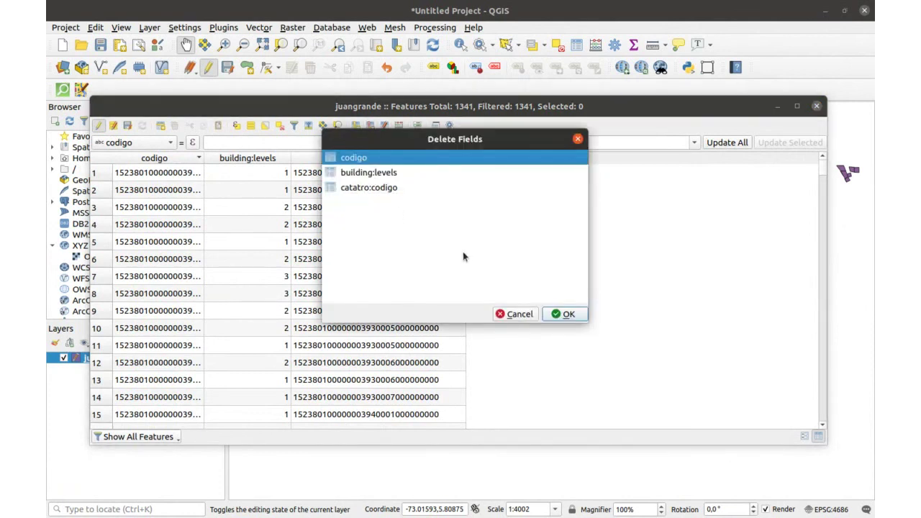
left_click(567, 314)
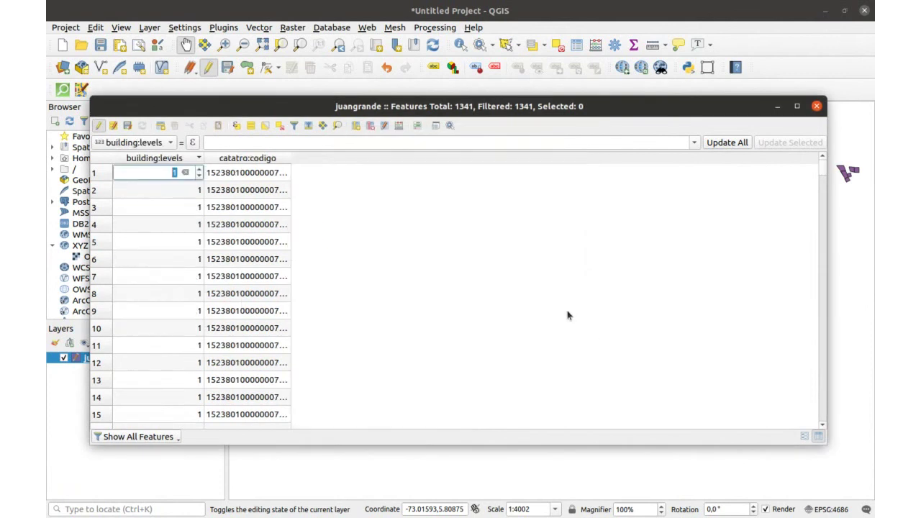
left_click(219, 276)
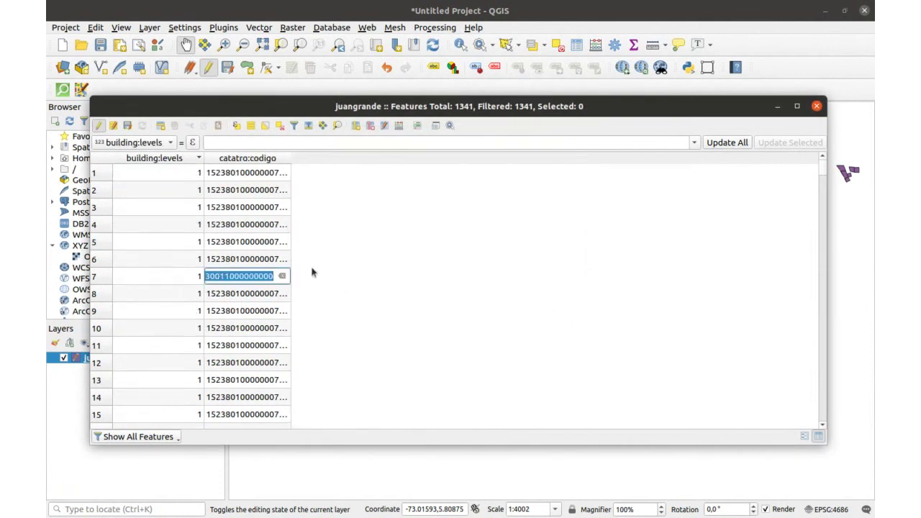
left_click(338, 268)
key("Escape")
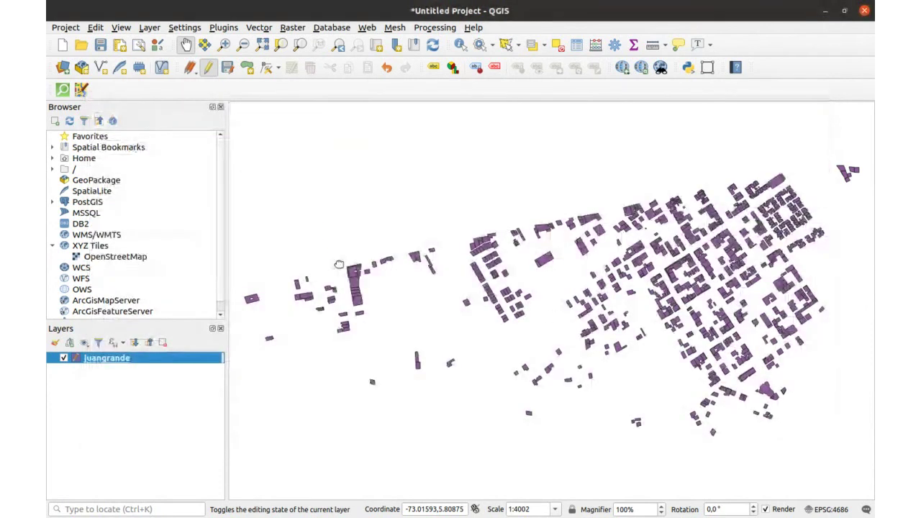
right_click(160, 362)
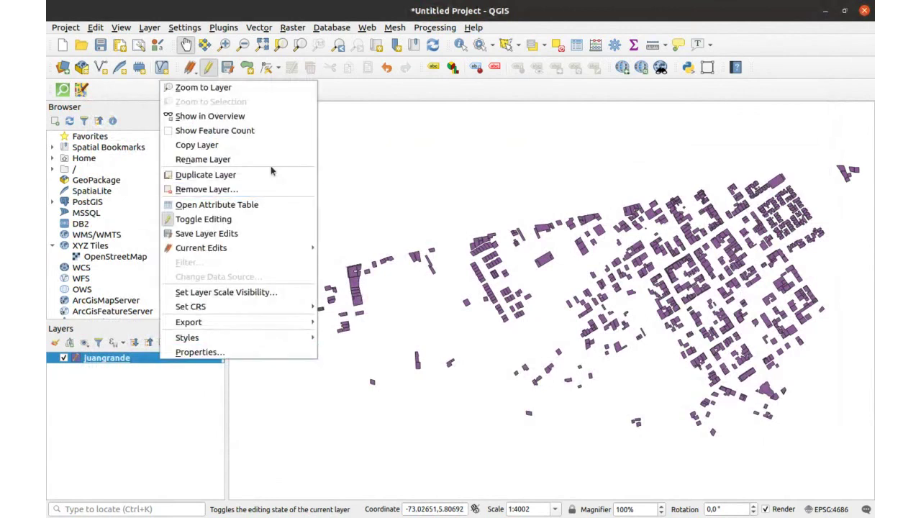
left_click(250, 205)
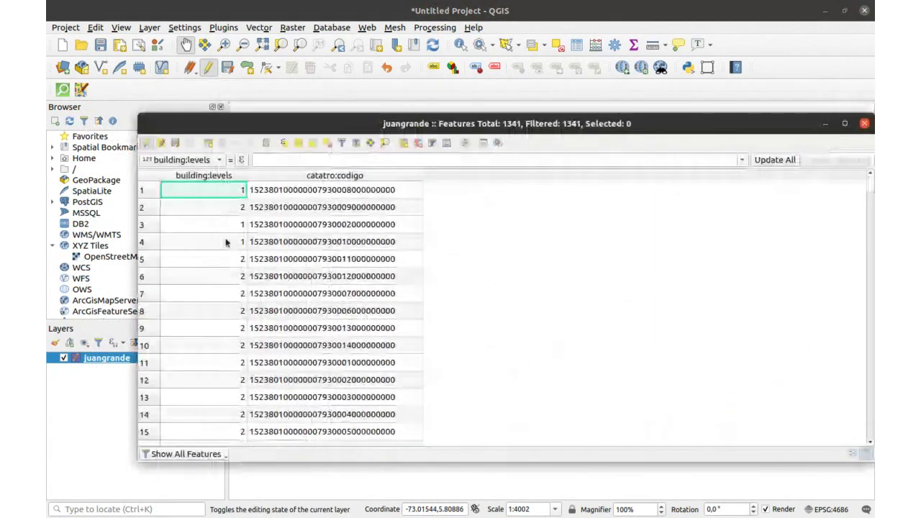
scroll(226, 241, "down", 11)
scroll(253, 313, "down", 14)
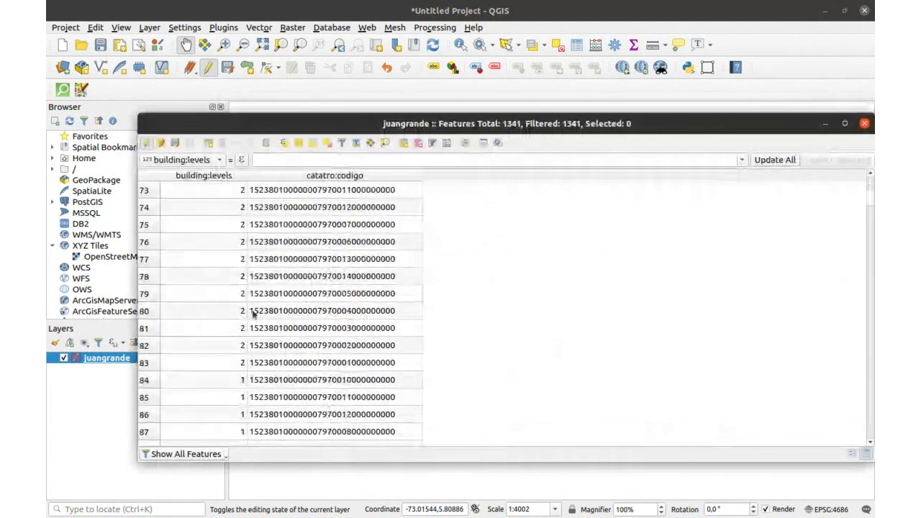
double_click(424, 178)
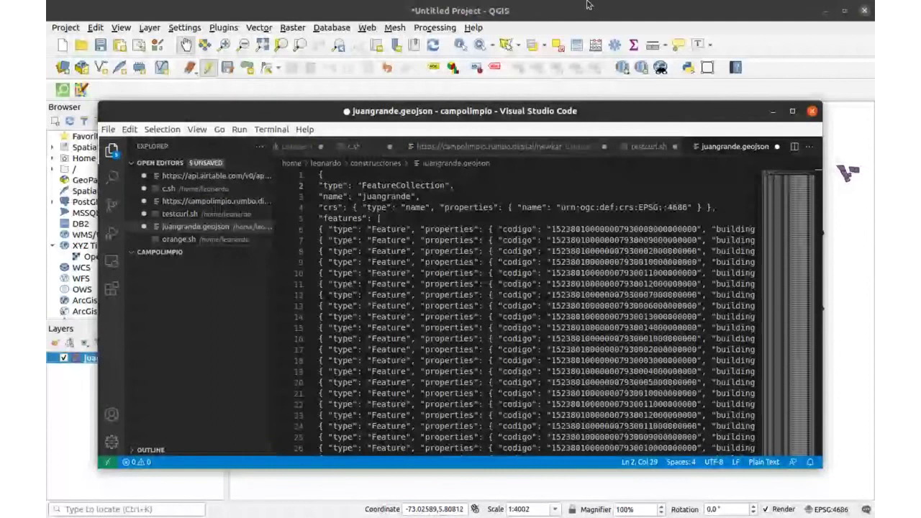
left_click(586, 5)
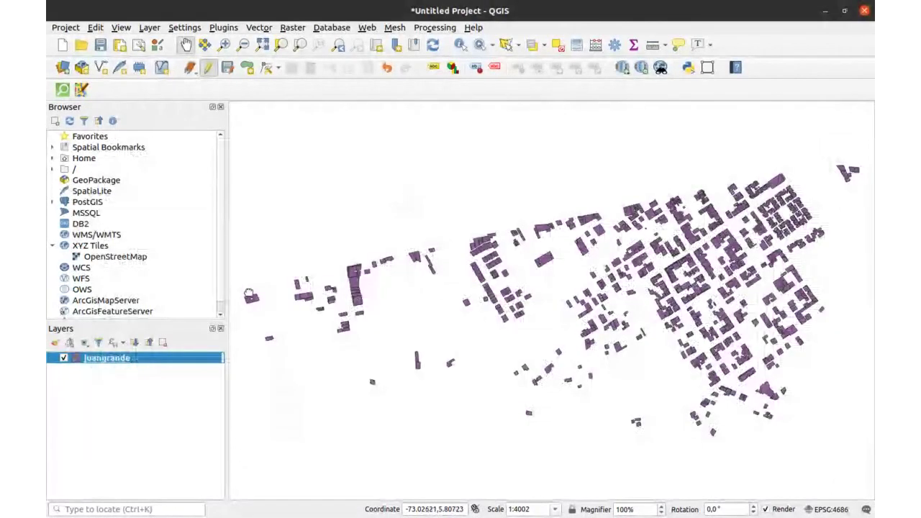
Step: Save juangrande's attribute edits, turn editing off, and close its attribute table
right_click(141, 362)
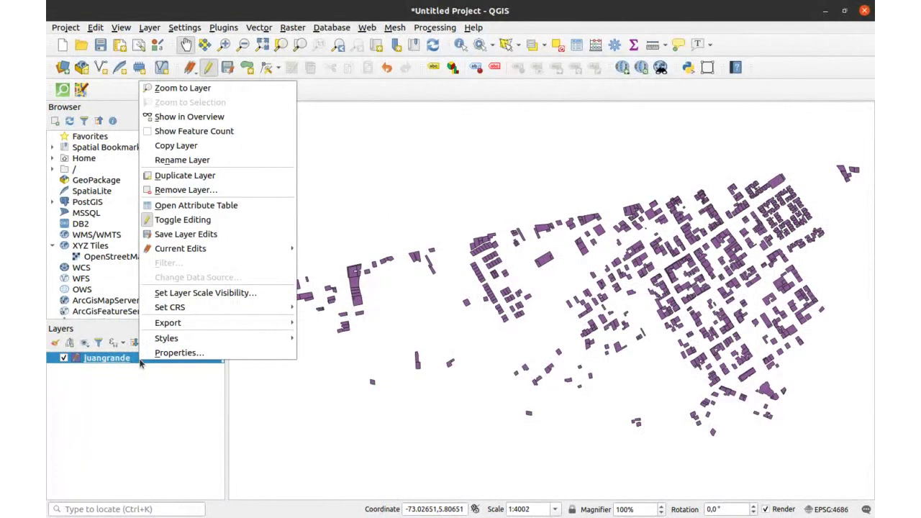
mouse_move(223, 251)
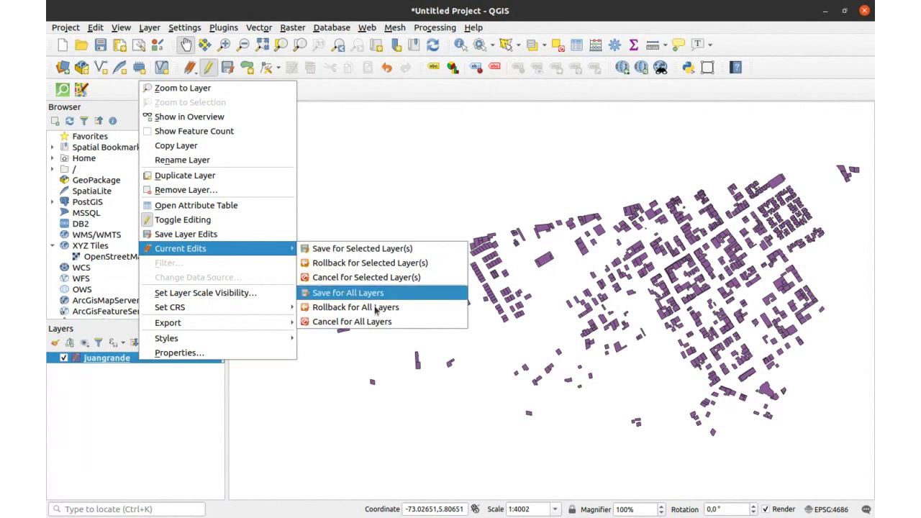
left_click(226, 206)
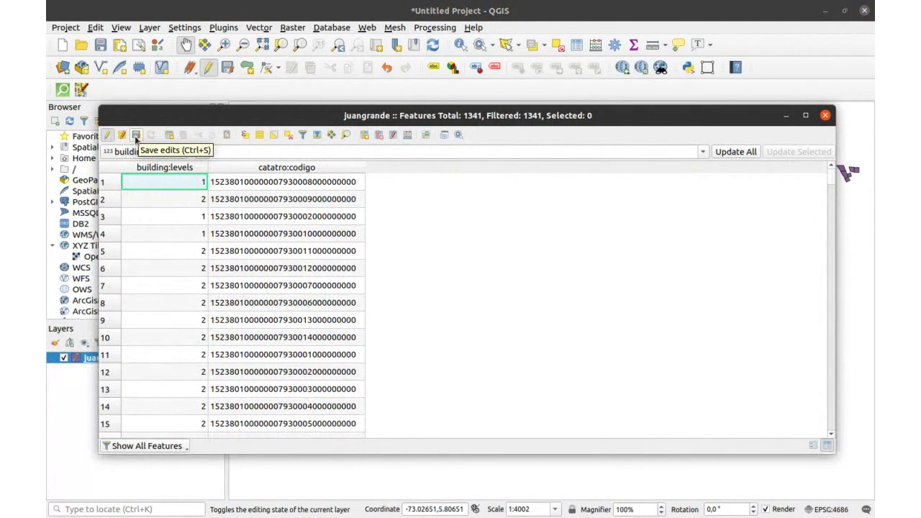
left_click(136, 139)
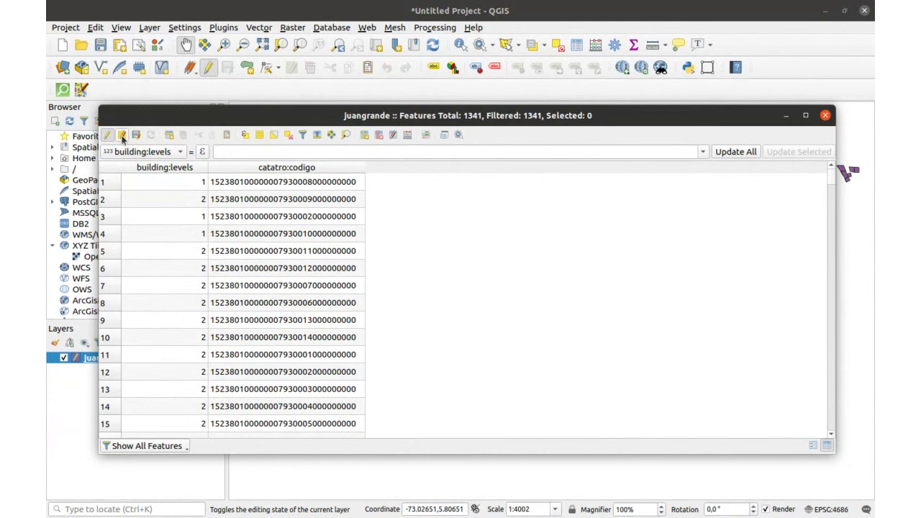
left_click(122, 137)
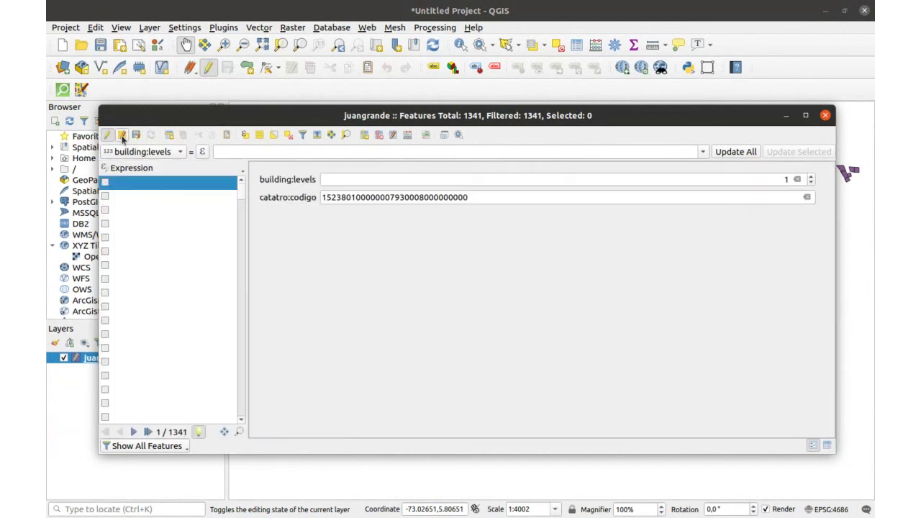
left_click(106, 135)
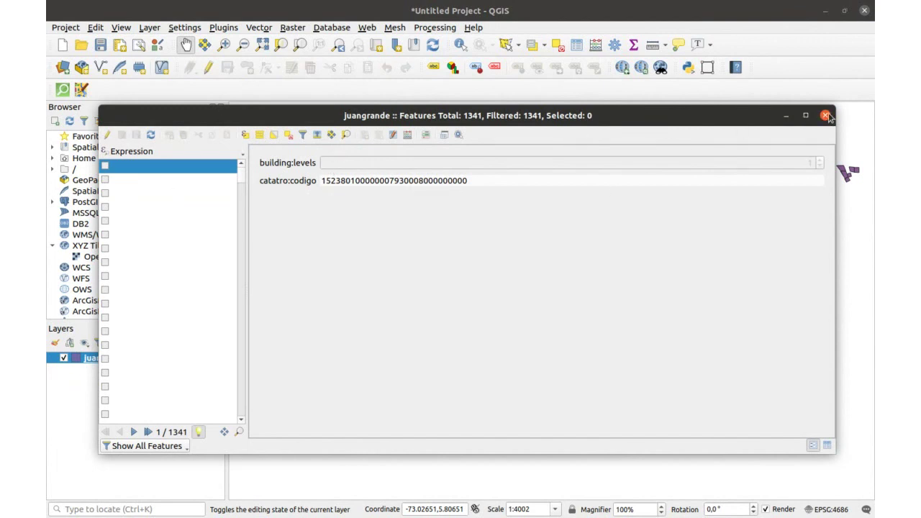
left_click(825, 116)
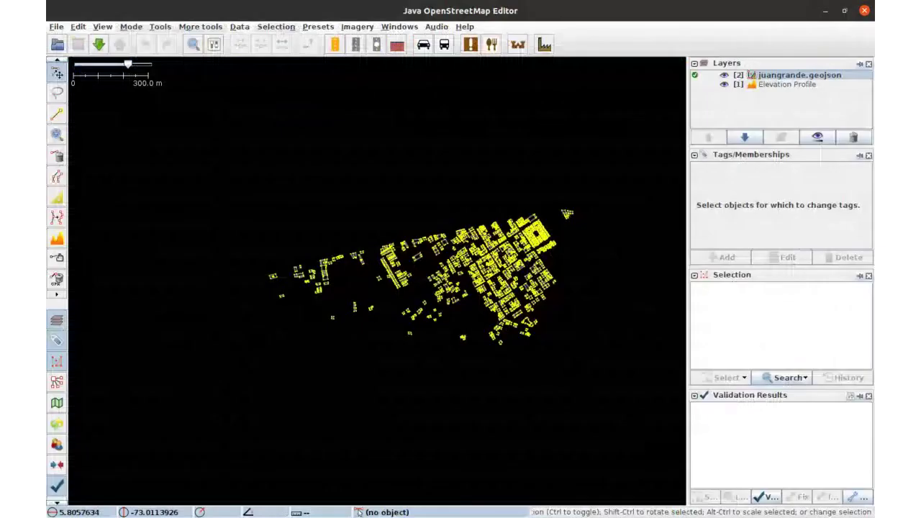
Step: Delete the existing layers and open juangrande.geojson as a fresh layer
left_click(803, 85)
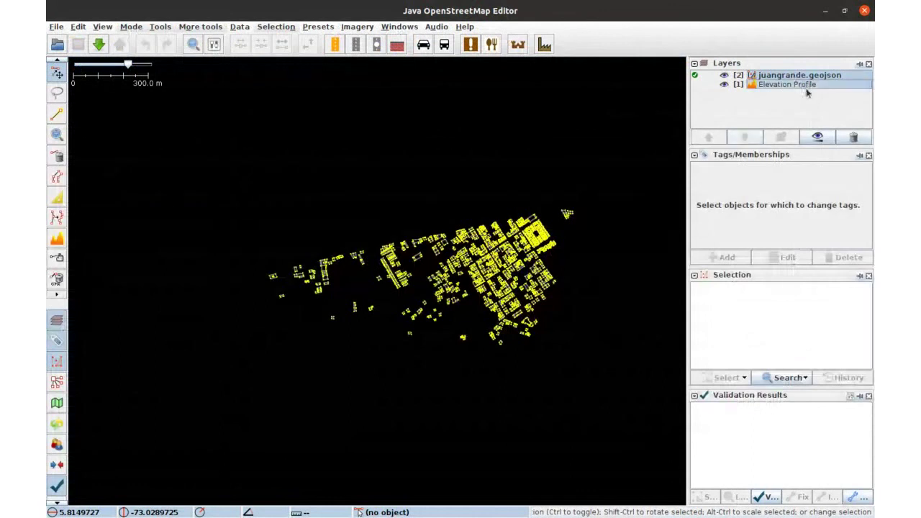
left_click(844, 138)
left_click(56, 27)
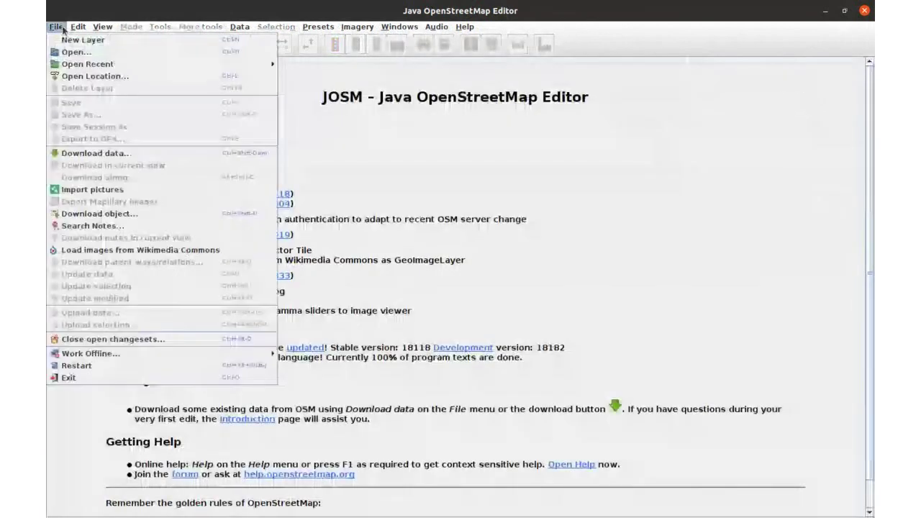
mouse_move(83, 66)
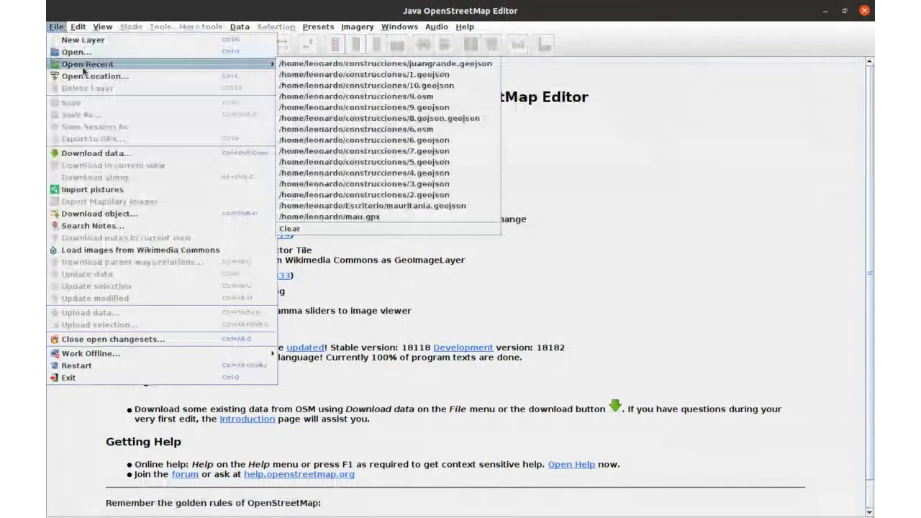
left_click(72, 52)
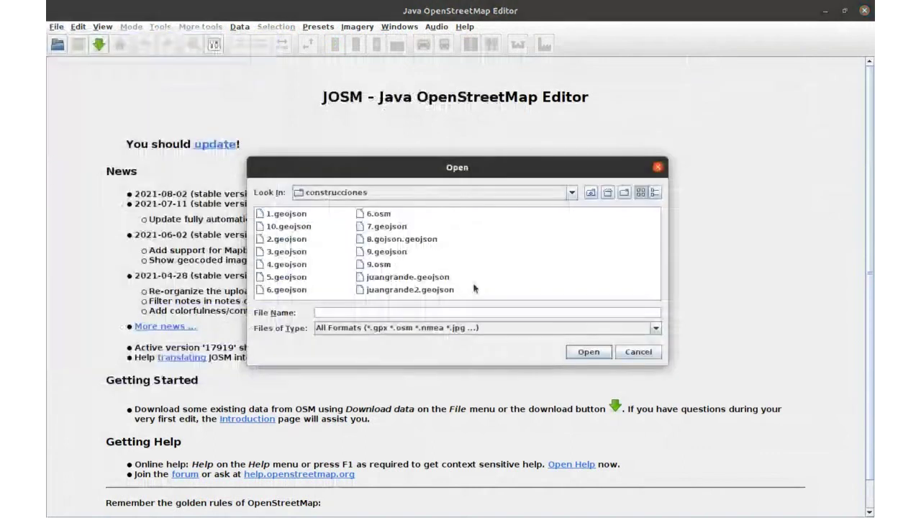
left_click(407, 277)
left_click(581, 352)
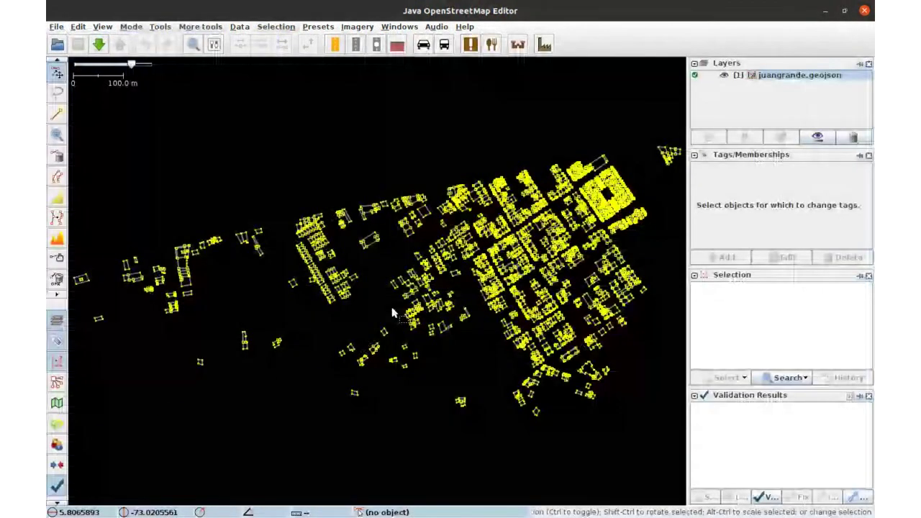
Step: Select a few imported buildings to confirm their building:levels and catatro:codigo tags
scroll(392, 313, "up", 6)
left_click(371, 419)
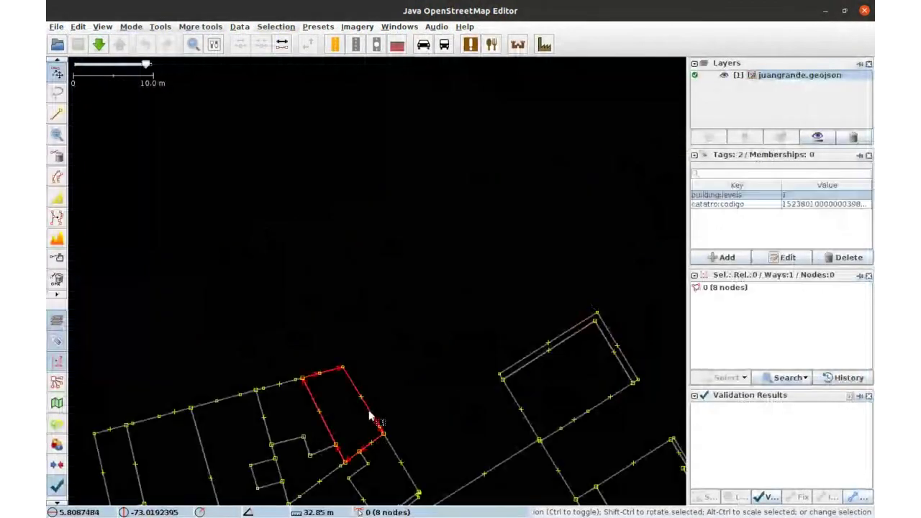
left_click(512, 207)
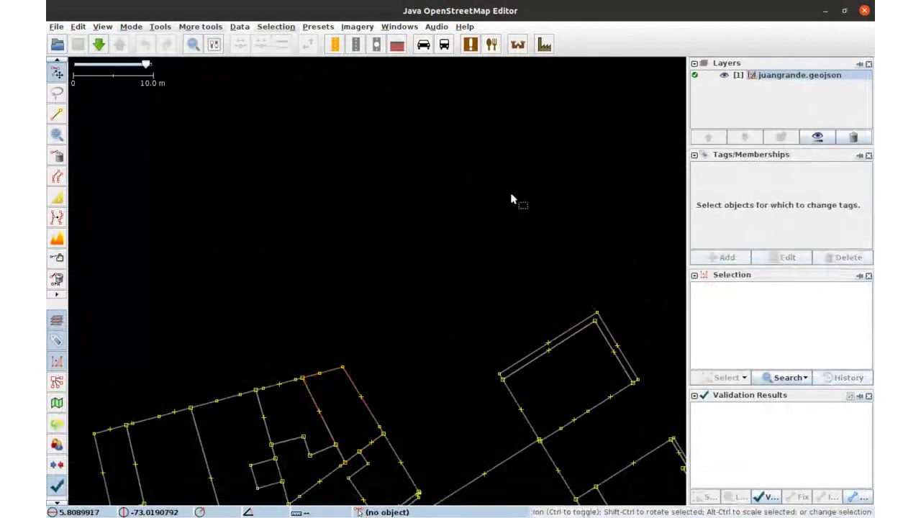
scroll(512, 206, "down", 6)
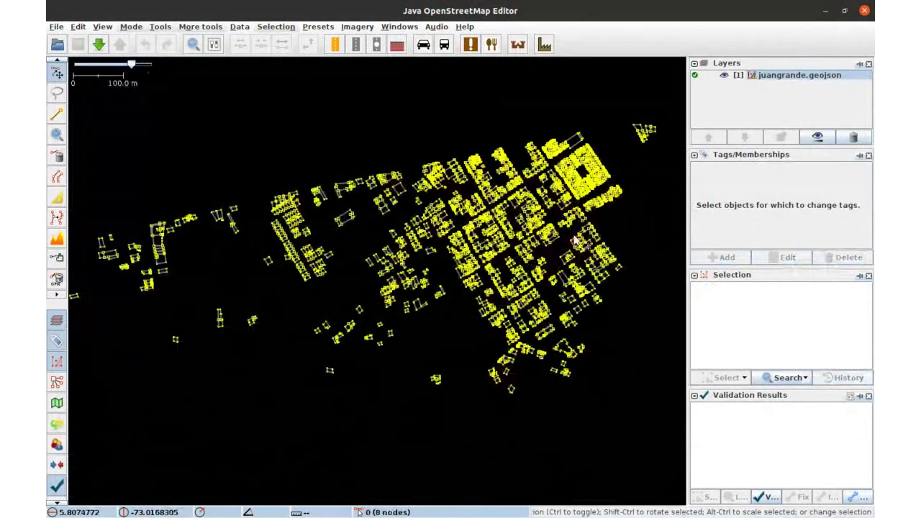
scroll(575, 241, "up", 3)
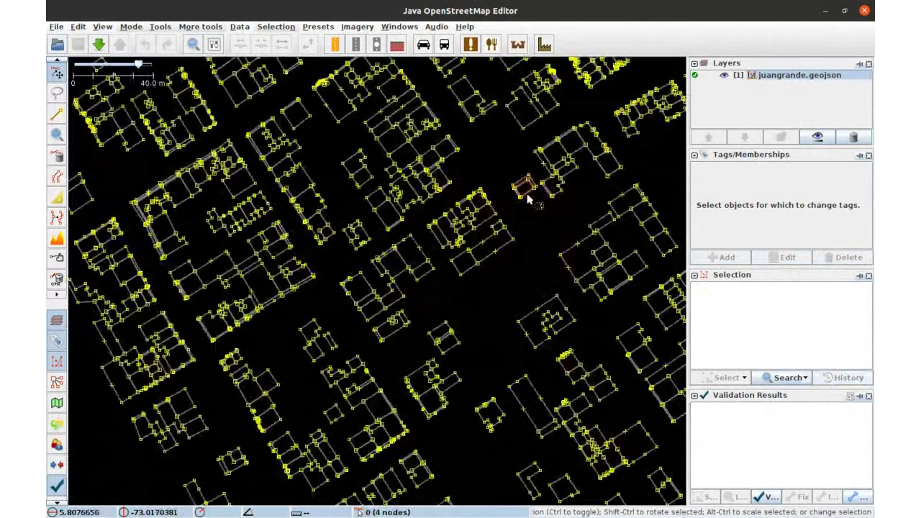
left_click(528, 200)
scroll(482, 223, "up", 3)
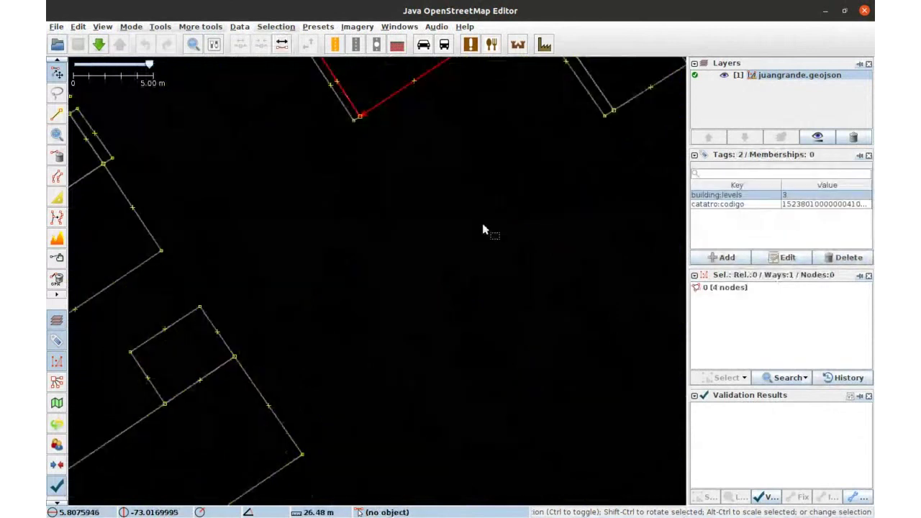
scroll(482, 223, "down", 5)
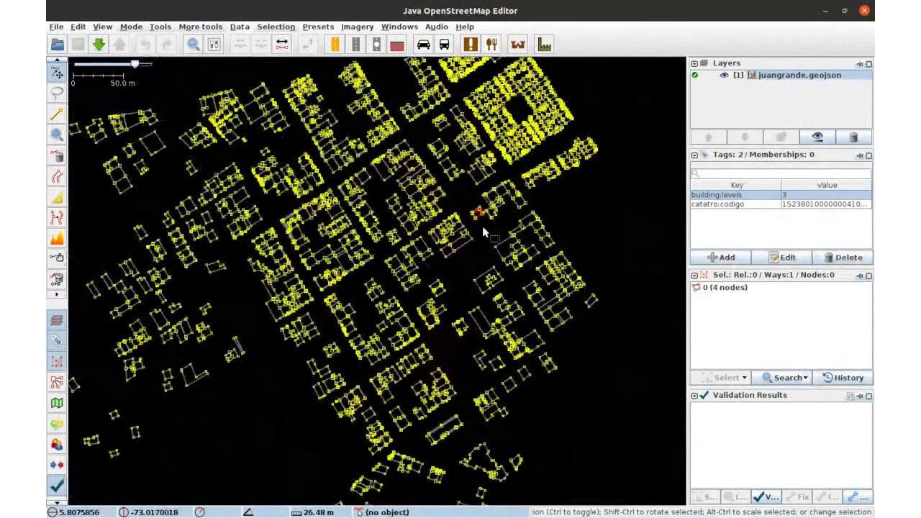
left_click(482, 226)
scroll(483, 234, "down", 2)
scroll(488, 229, "up", 3)
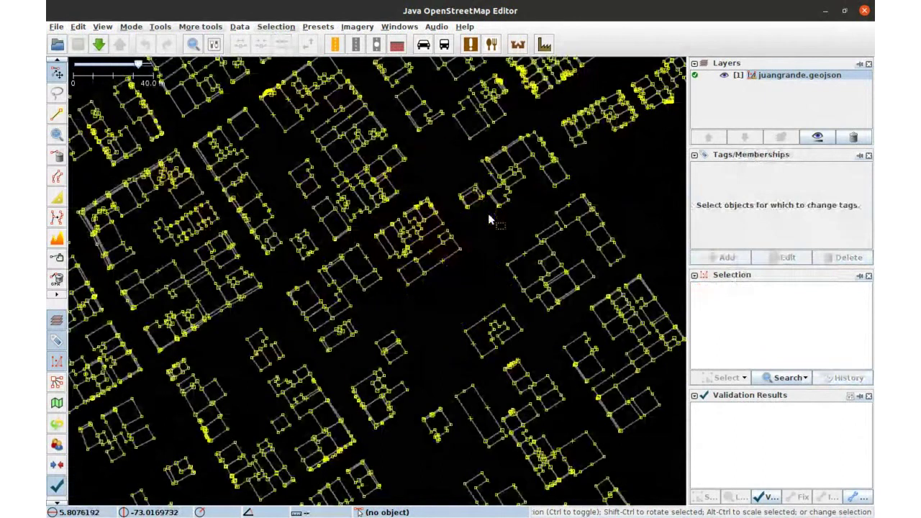
scroll(489, 220, "down", 1)
key("alt+i")
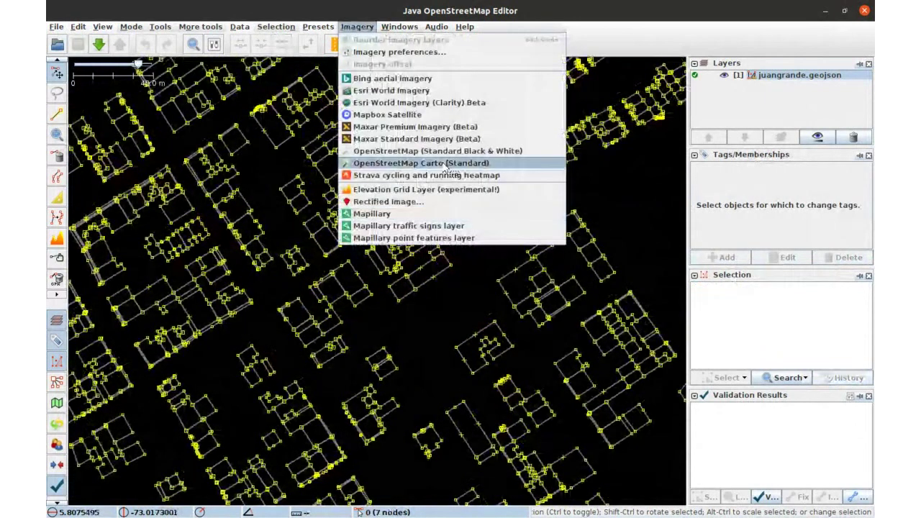
left_click(421, 162)
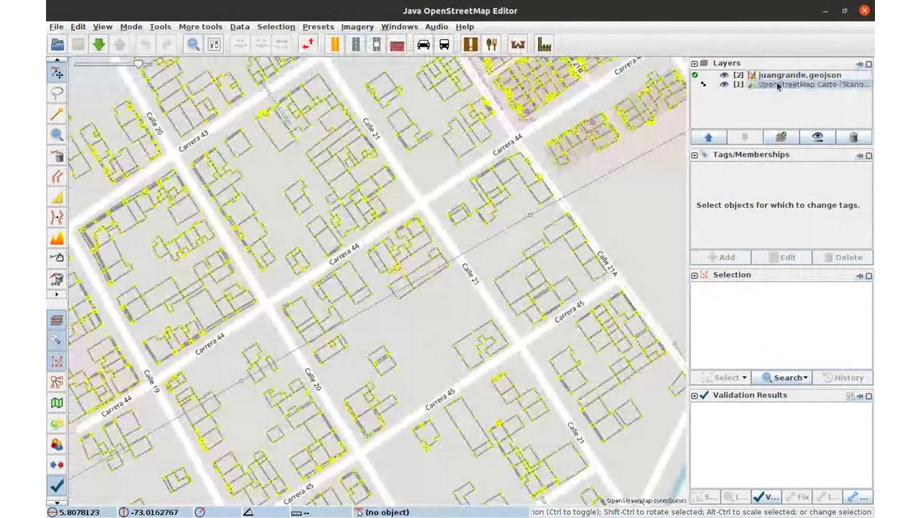
left_click(819, 138)
left_click_drag(856, 179, 802, 183)
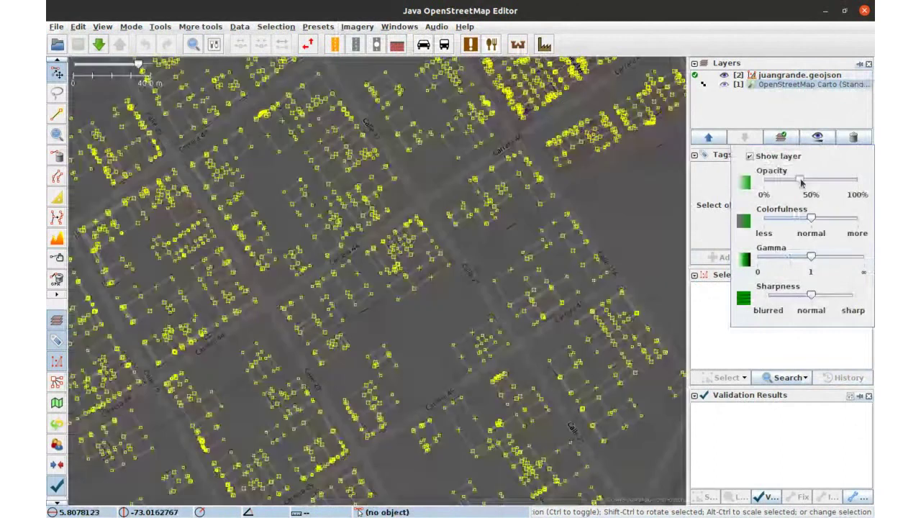
scroll(411, 216, "down", 5)
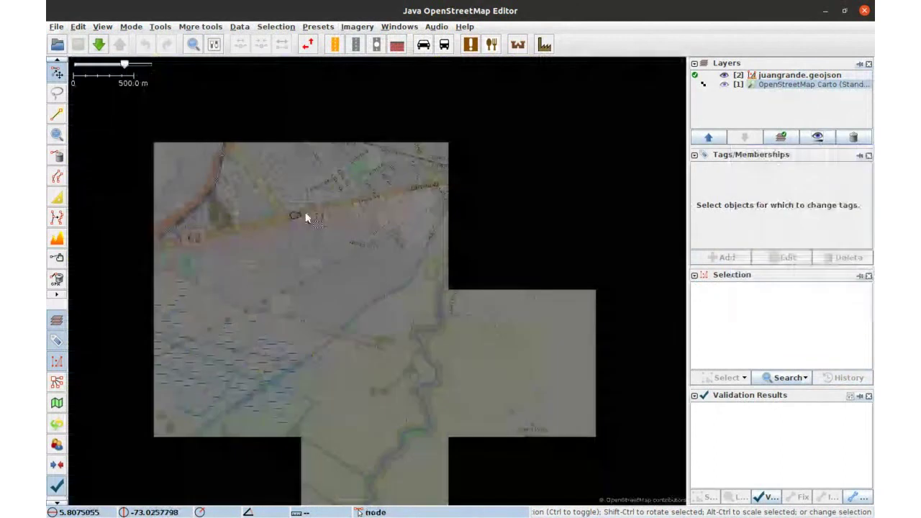
scroll(328, 213, "up", 5)
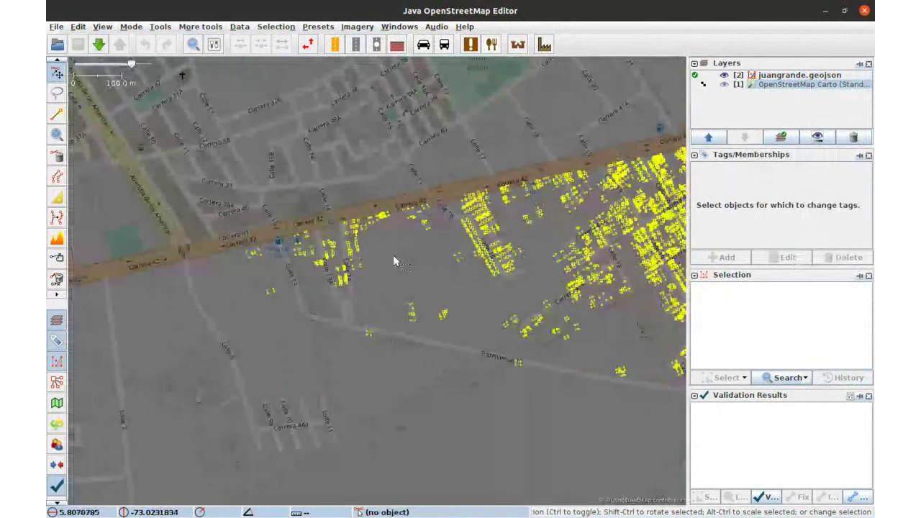
scroll(256, 241, "up", 3)
key("ctrl+Right")
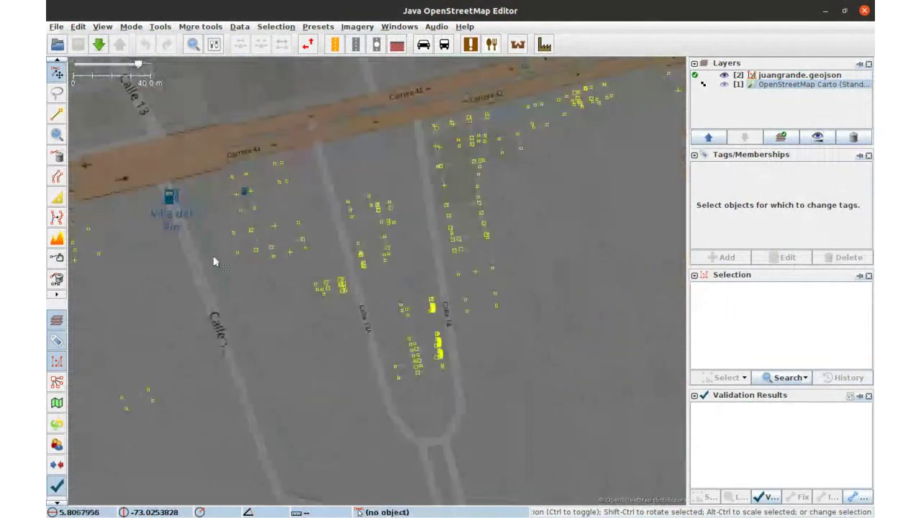
key("ctrl+Right")
scroll(338, 222, "down", 2)
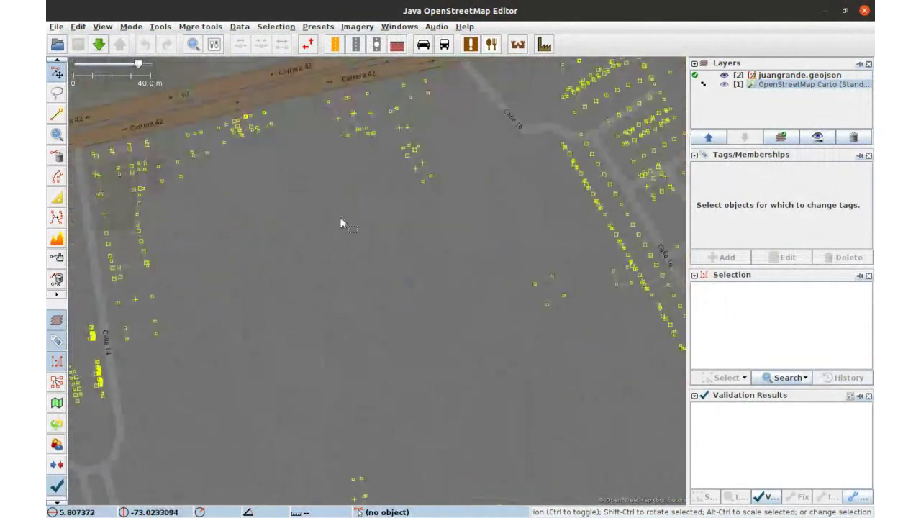
scroll(336, 218, "up", 3)
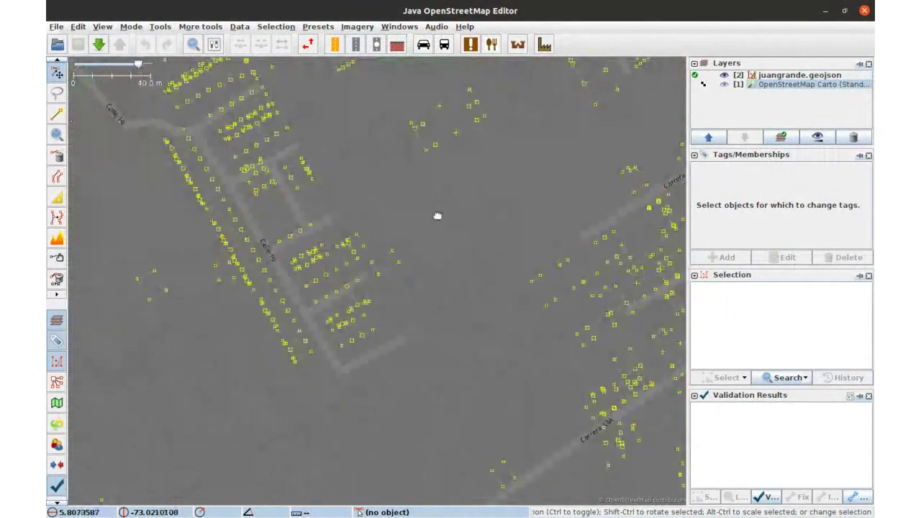
scroll(251, 214, "up", 2)
scroll(157, 179, "up", 2)
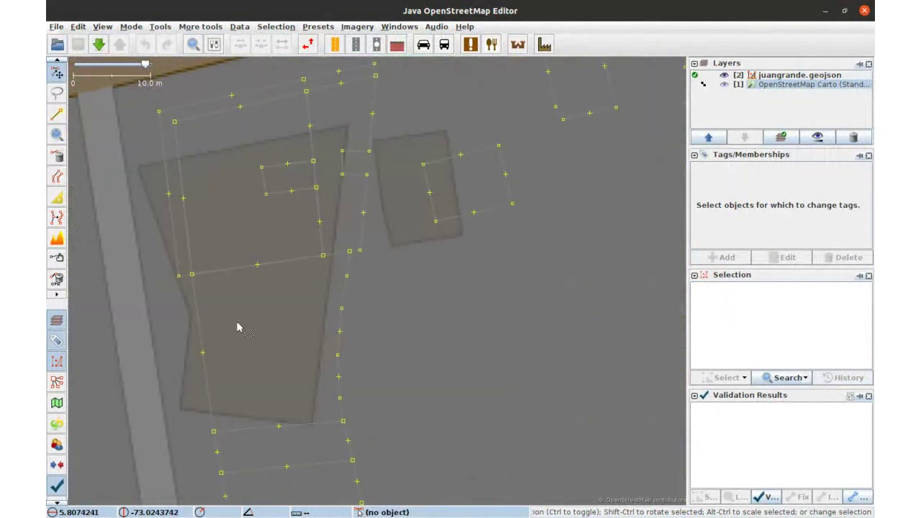
scroll(220, 317, "down", 2)
left_click_drag(398, 353, 341, 312)
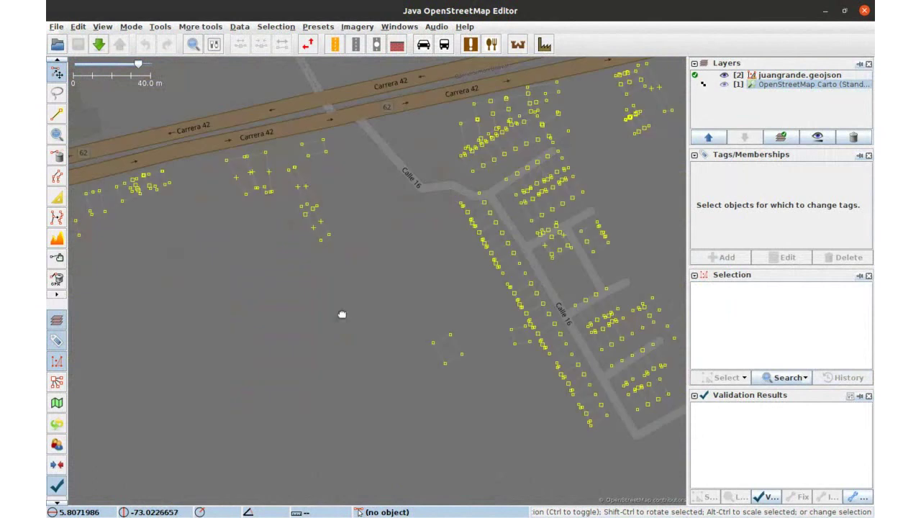
left_click_drag(538, 267, 225, 267)
scroll(226, 267, "down", 2)
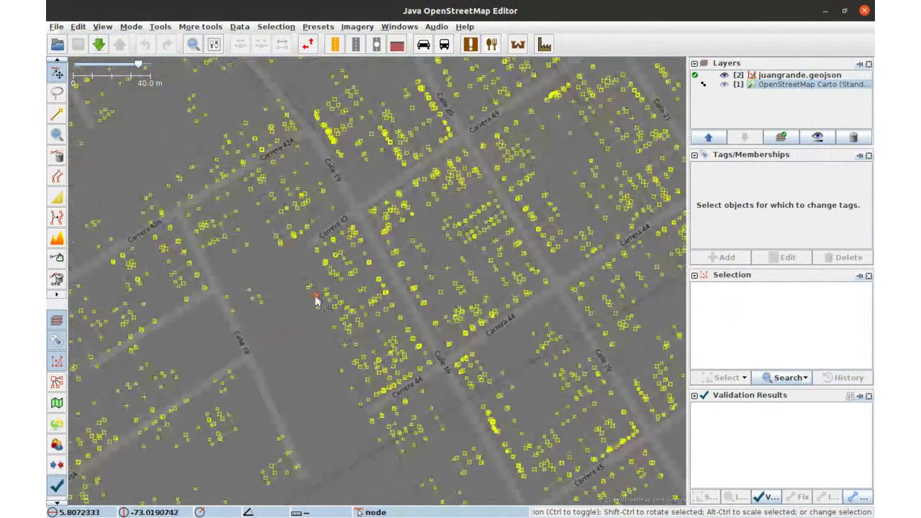
scroll(314, 294, "down", 1)
scroll(442, 228, "up", 1)
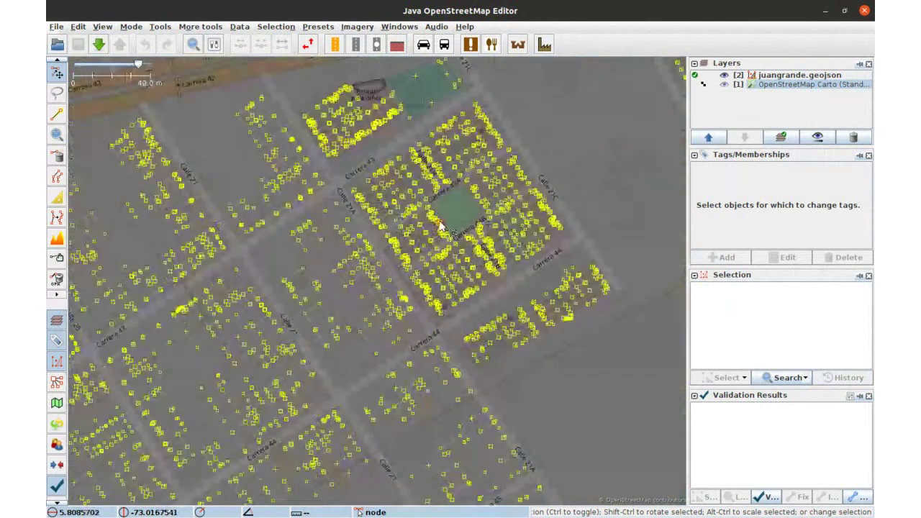
scroll(442, 227, "up", 3)
scroll(406, 267, "down", 3)
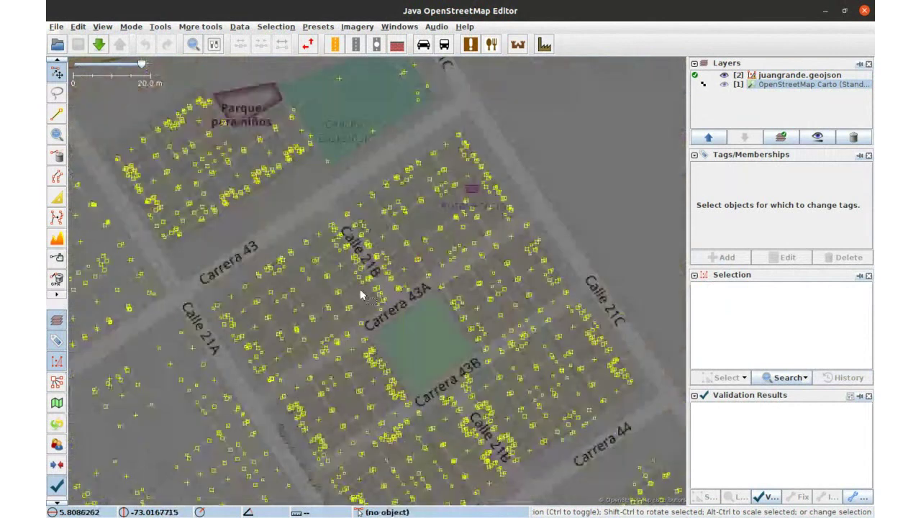
left_click_drag(298, 187, 387, 308)
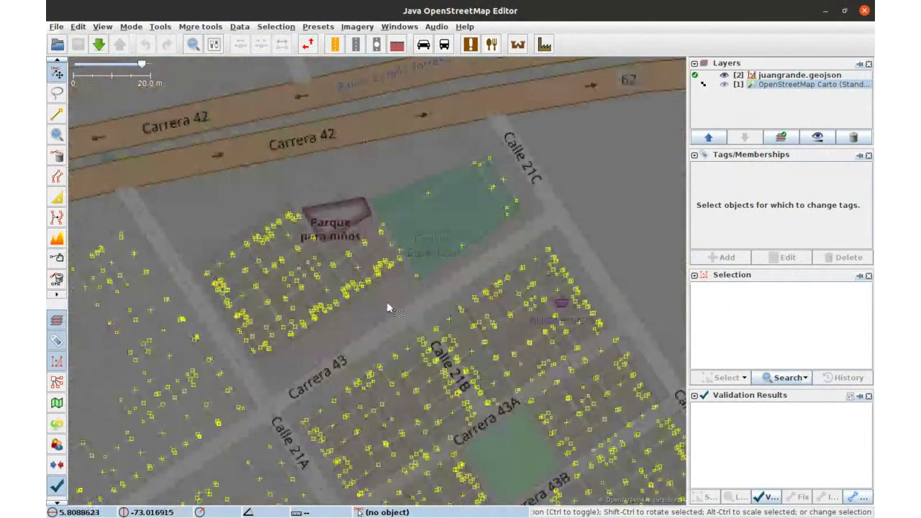
scroll(360, 242, "up", 2)
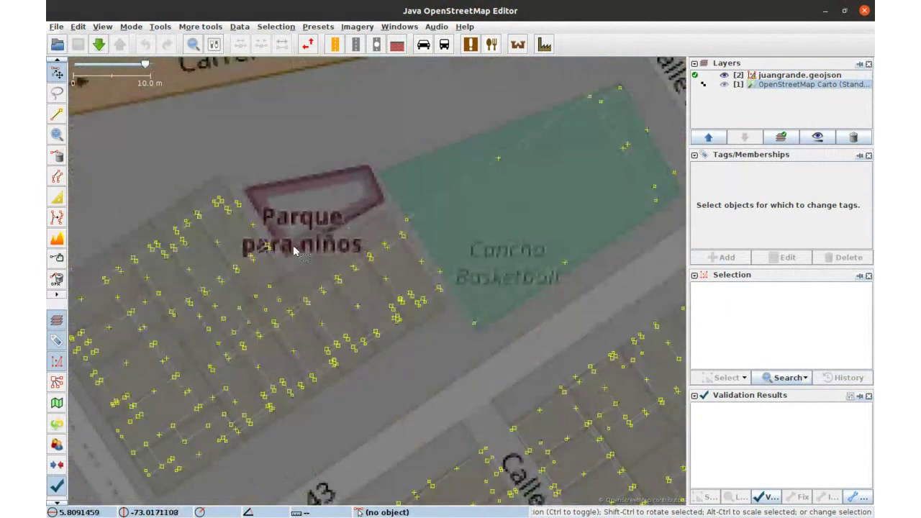
scroll(327, 220, "down", 4)
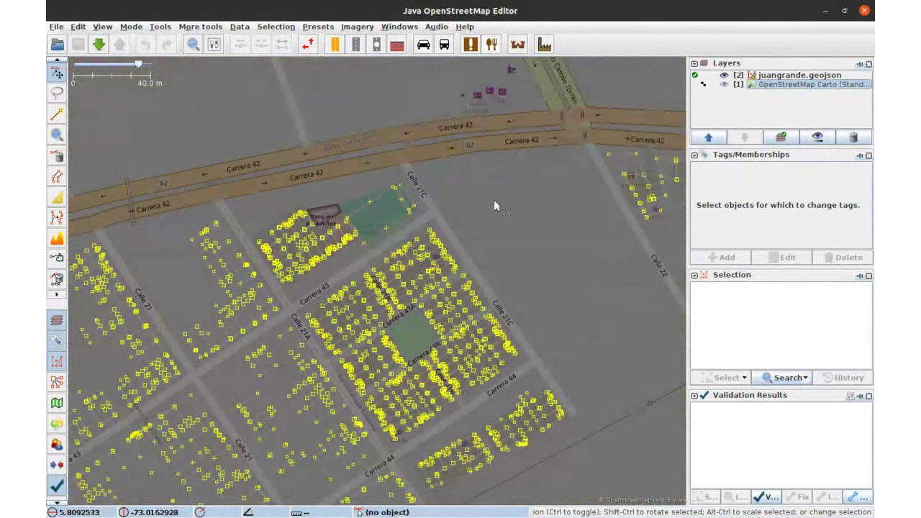
scroll(495, 203, "down", 1)
scroll(496, 200, "down", 3)
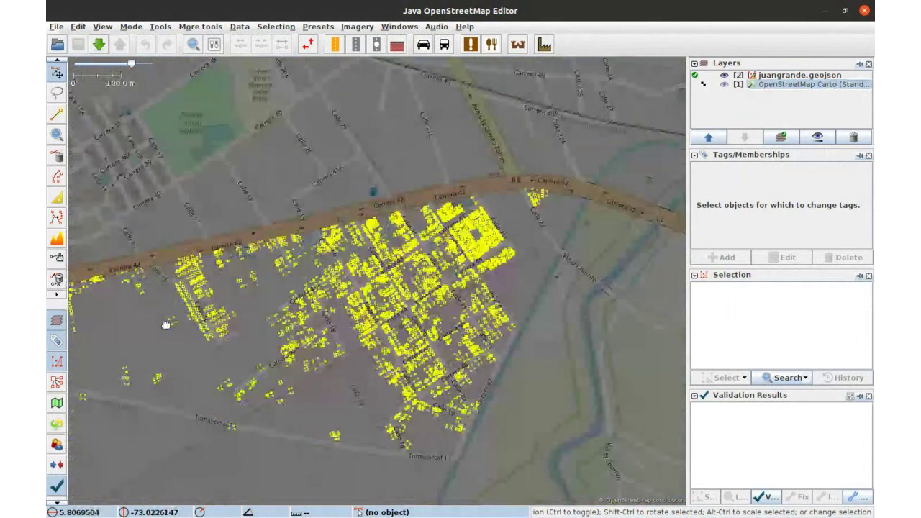
right_click(220, 319)
key("Escape")
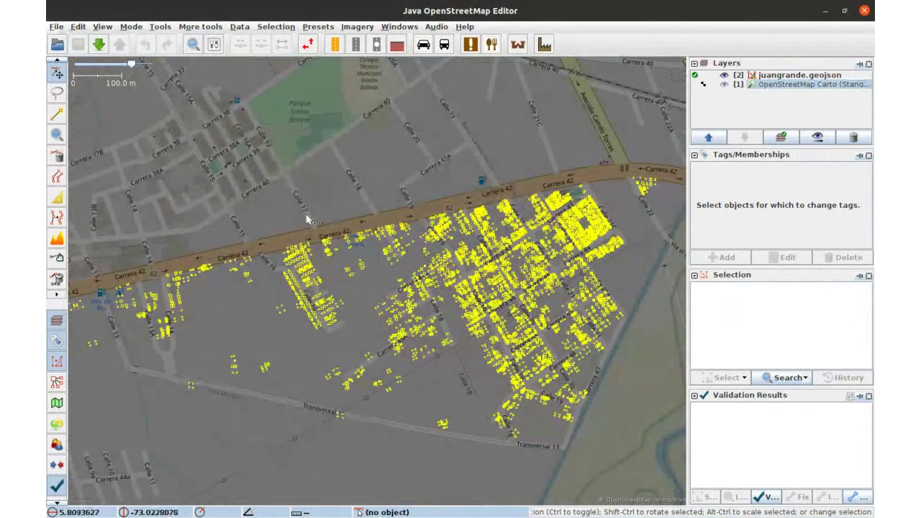
scroll(453, 288, "down", 3)
scroll(447, 283, "up", 3)
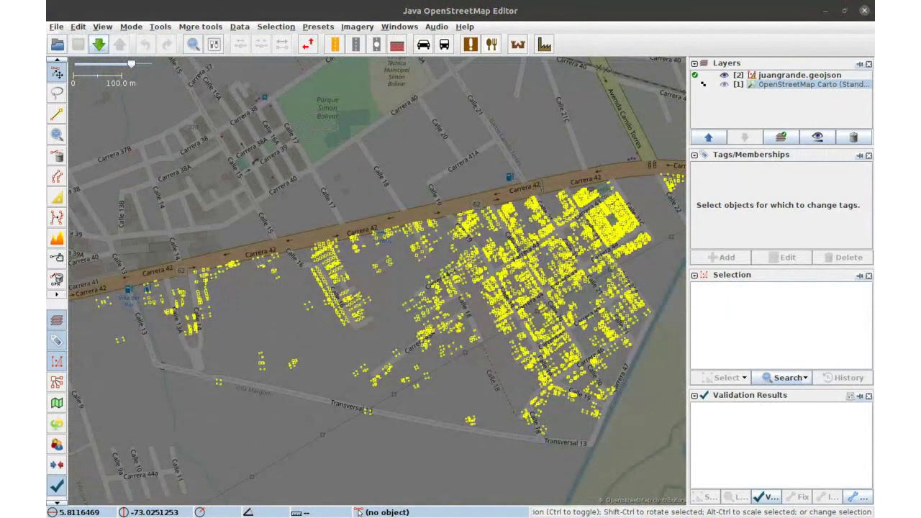
Step: Try a building query in the Download window's Overpass wizard, then cancel the download
key("ctrl+shift+Down")
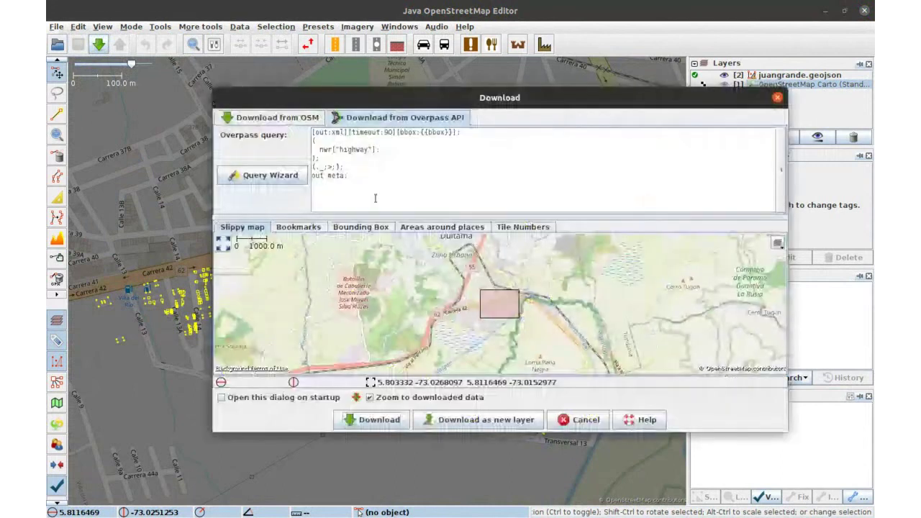
left_click(266, 175)
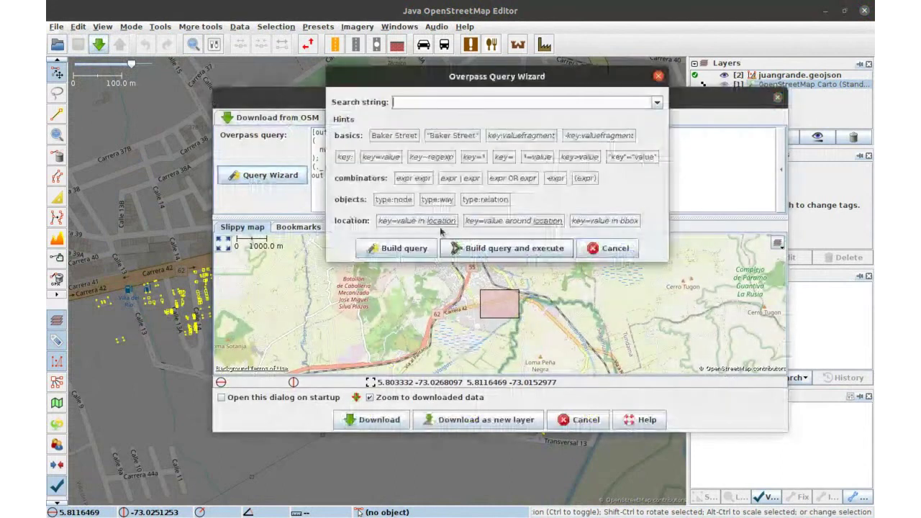
type("building=*")
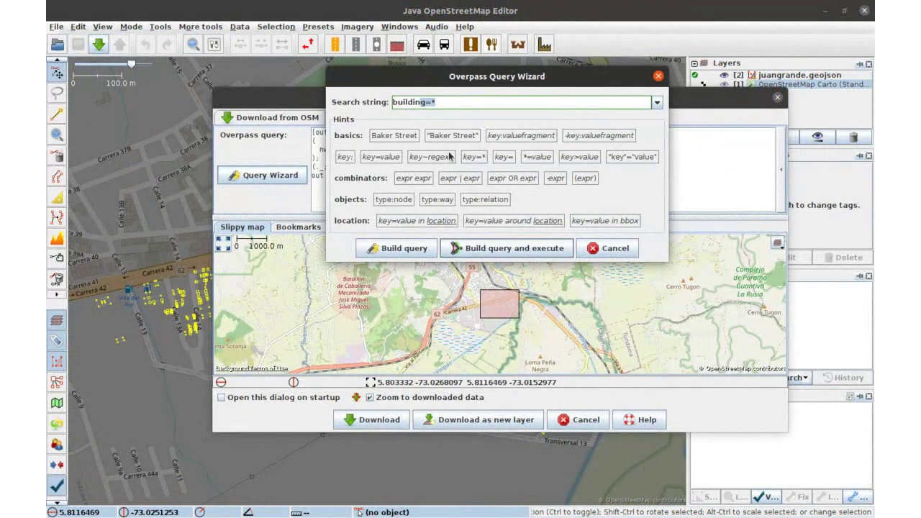
key("End")
left_click(597, 248)
key("Return")
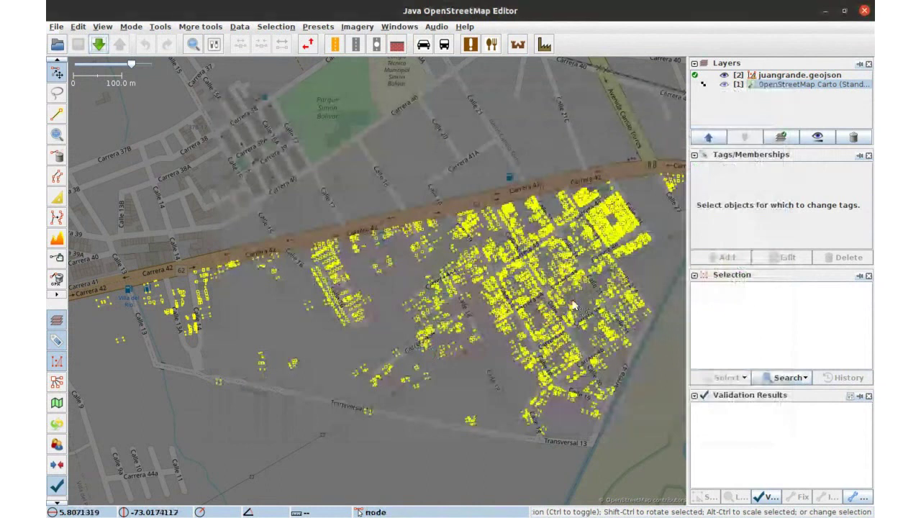
left_click(99, 45)
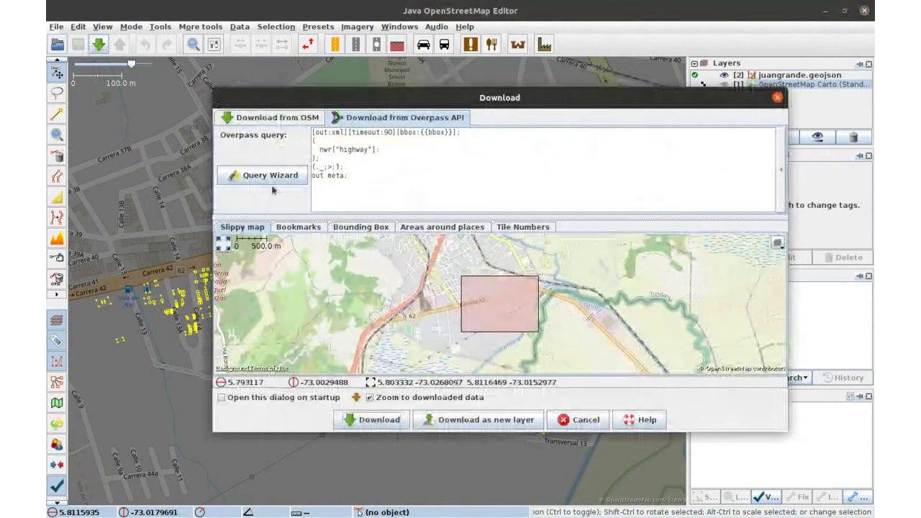
left_click(308, 120)
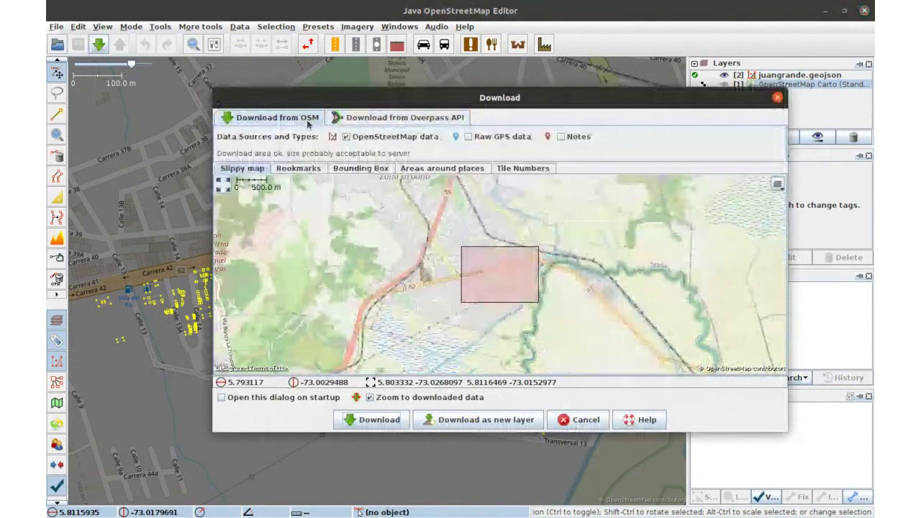
left_click(388, 117)
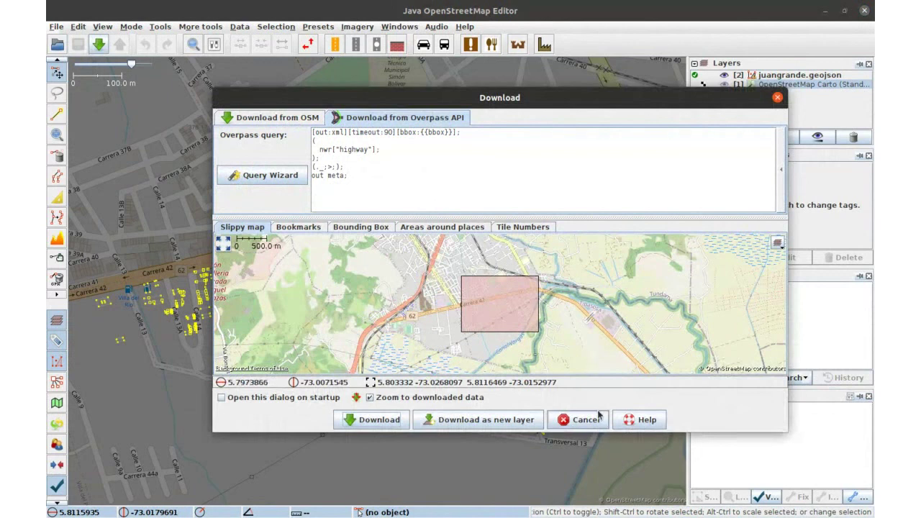
left_click(563, 421)
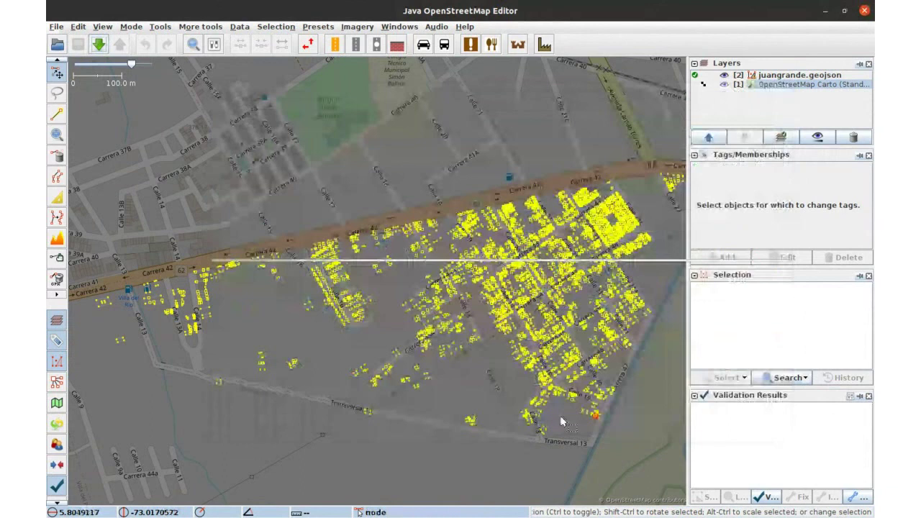
Step: Enable Expert Mode and download all building=* features via Overpass into a new layer
left_click(102, 27)
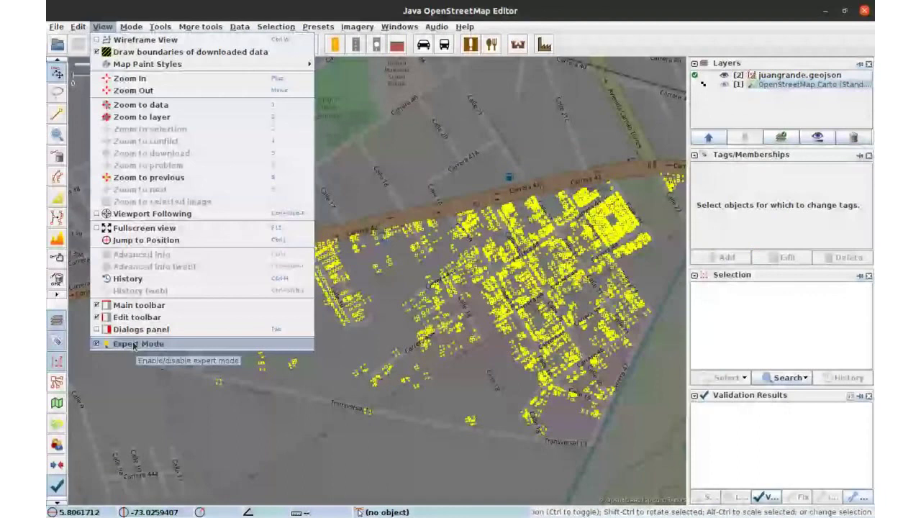
left_click(134, 345)
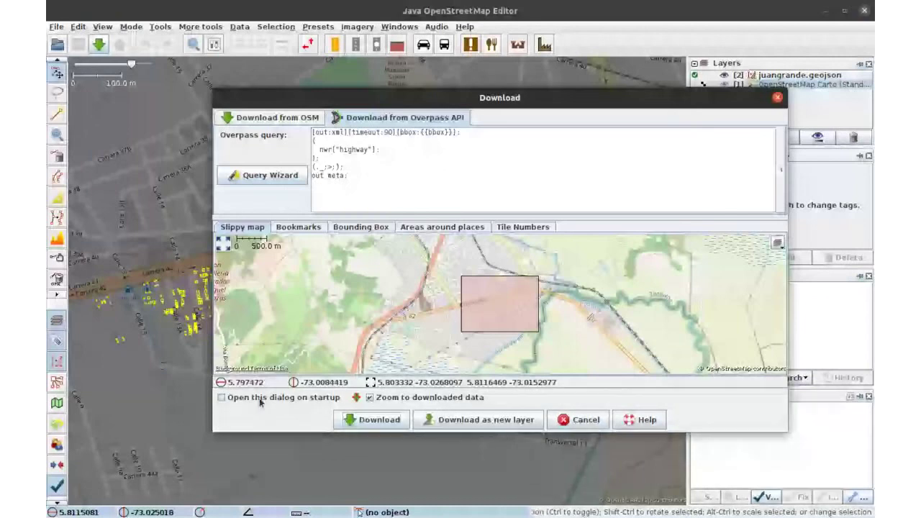
left_click(263, 175)
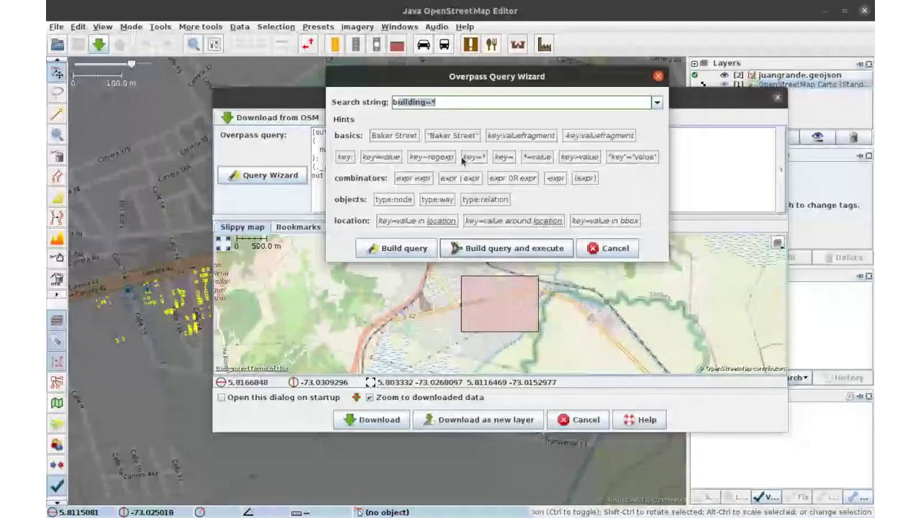
left_click(433, 250)
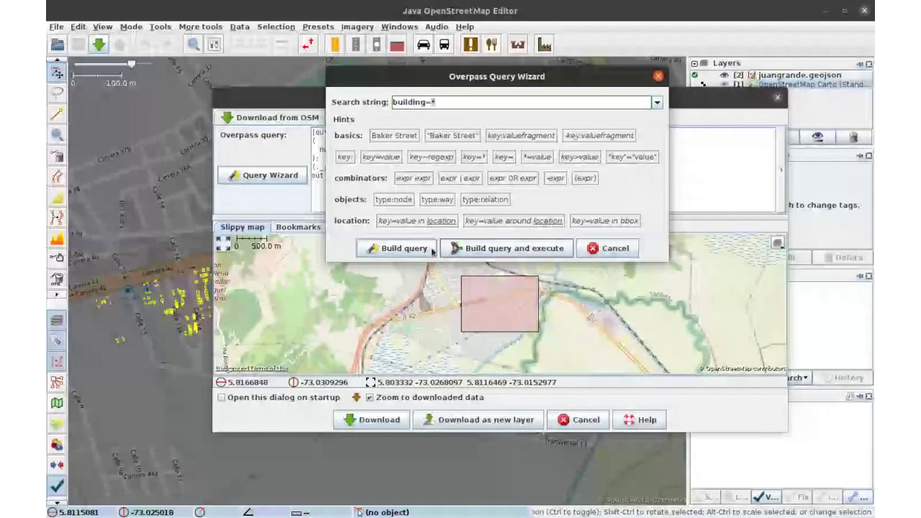
left_click(514, 424)
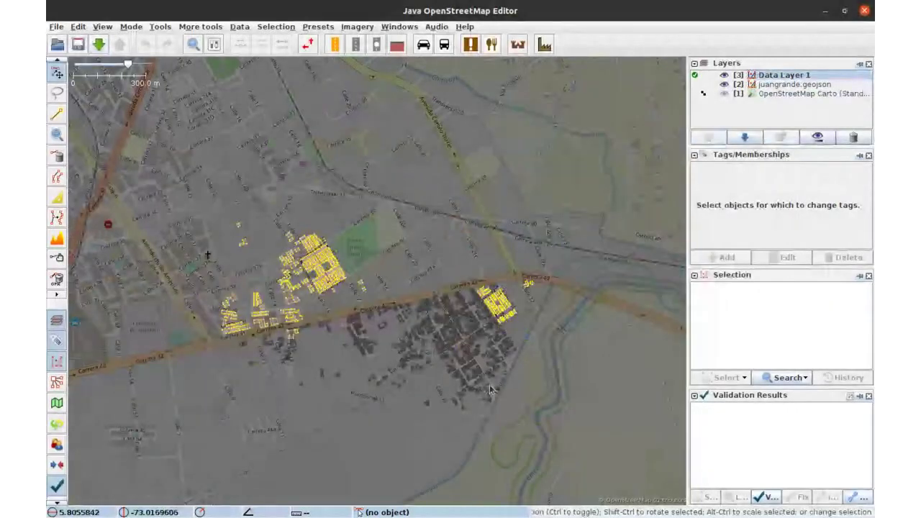
left_click(724, 74)
left_click(724, 75)
left_click(725, 75)
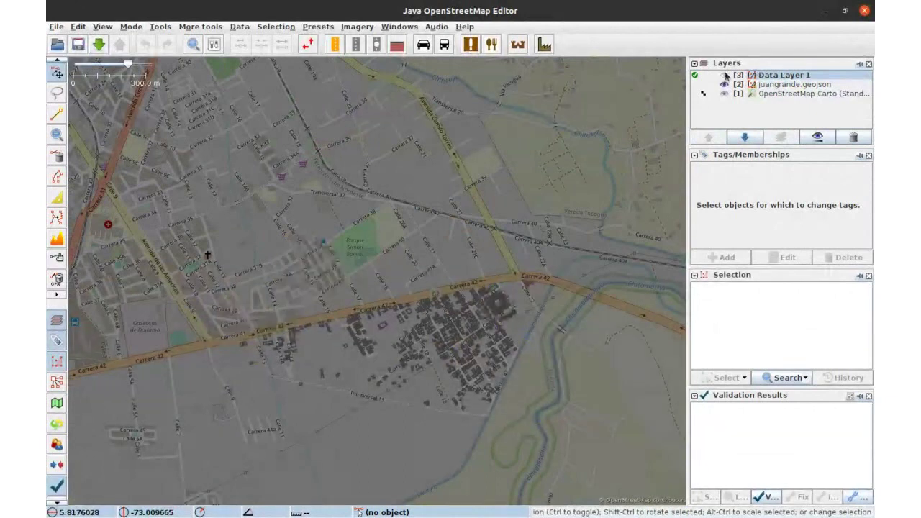
left_click(725, 75)
scroll(435, 337, "up", 2)
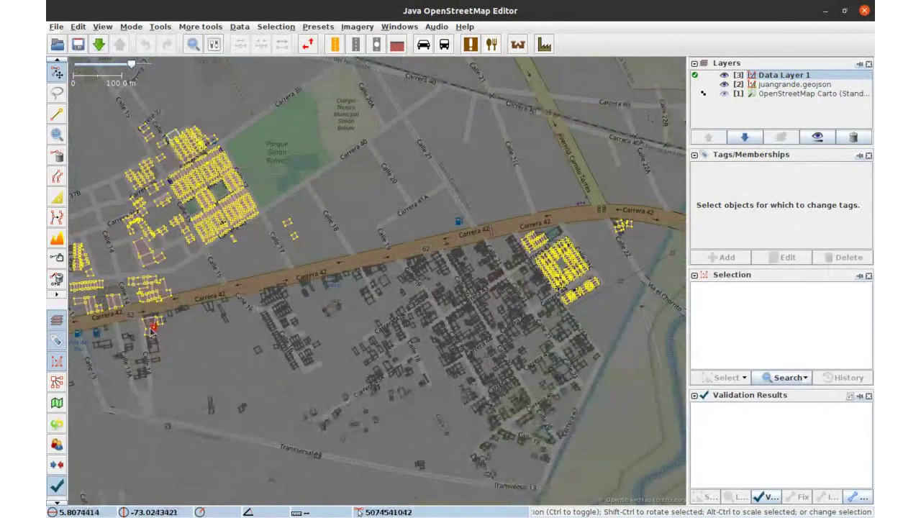
scroll(152, 330, "up", 1)
scroll(163, 309, "down", 1)
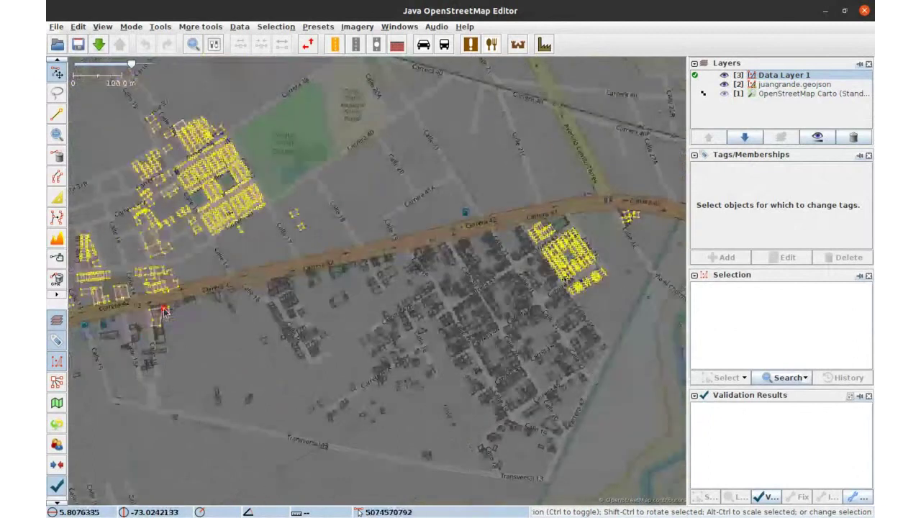
scroll(576, 241, "up", 1)
scroll(575, 241, "up", 1)
scroll(503, 287, "down", 2)
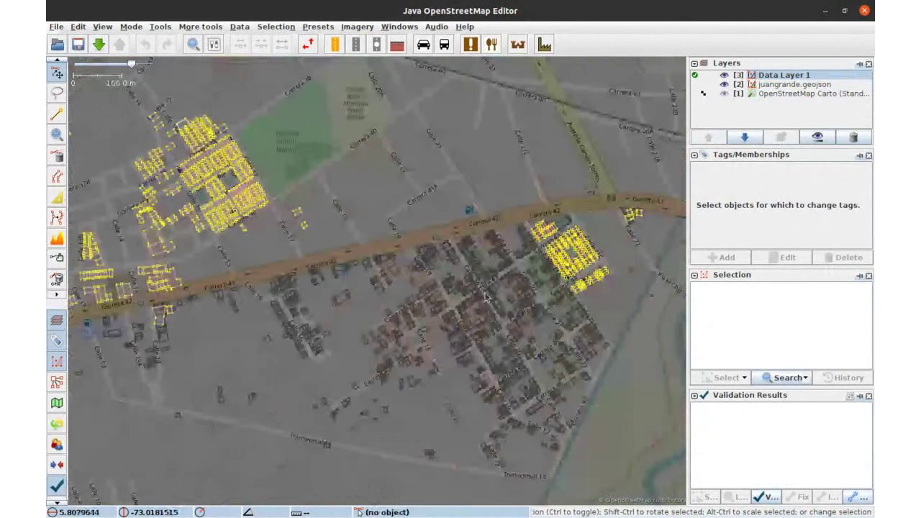
scroll(244, 303, "up", 1)
scroll(268, 287, "down", 1)
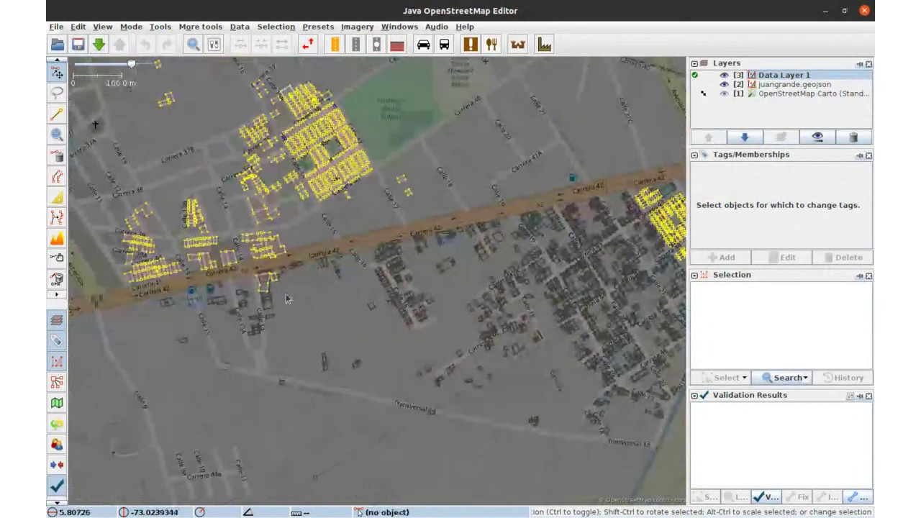
scroll(268, 287, "up", 4)
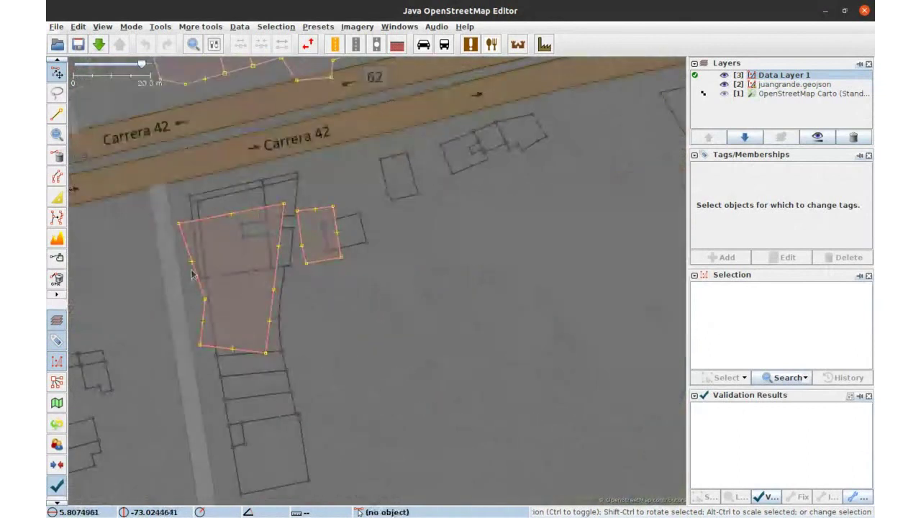
scroll(237, 270, "down", 2)
left_click(237, 270)
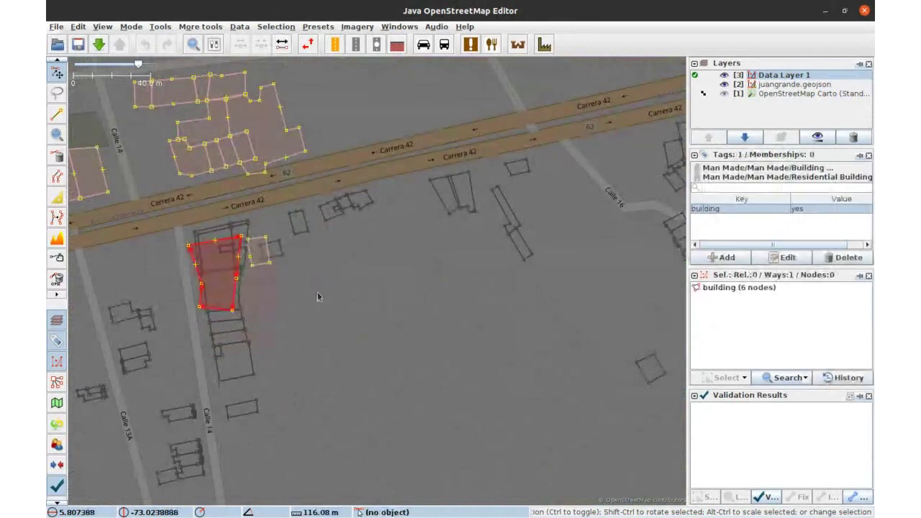
key("Delete")
scroll(268, 271, "down", 4)
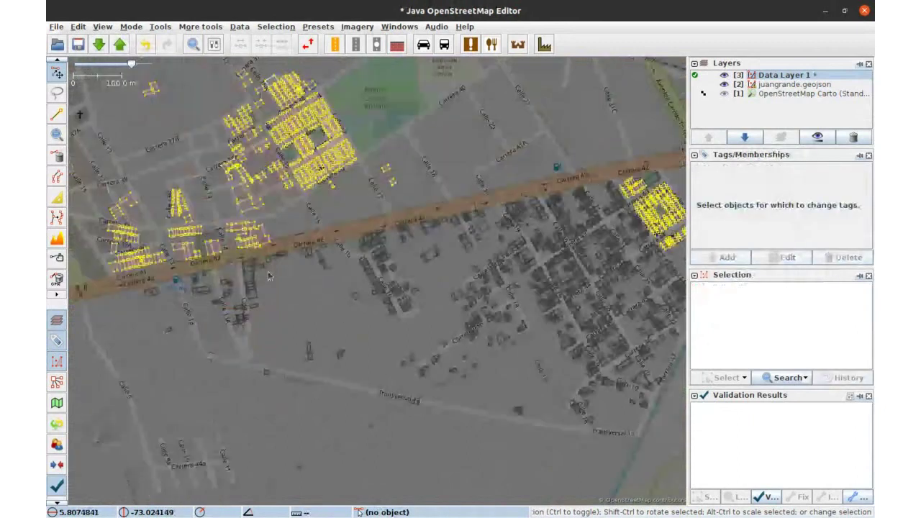
scroll(272, 287, "up", 5)
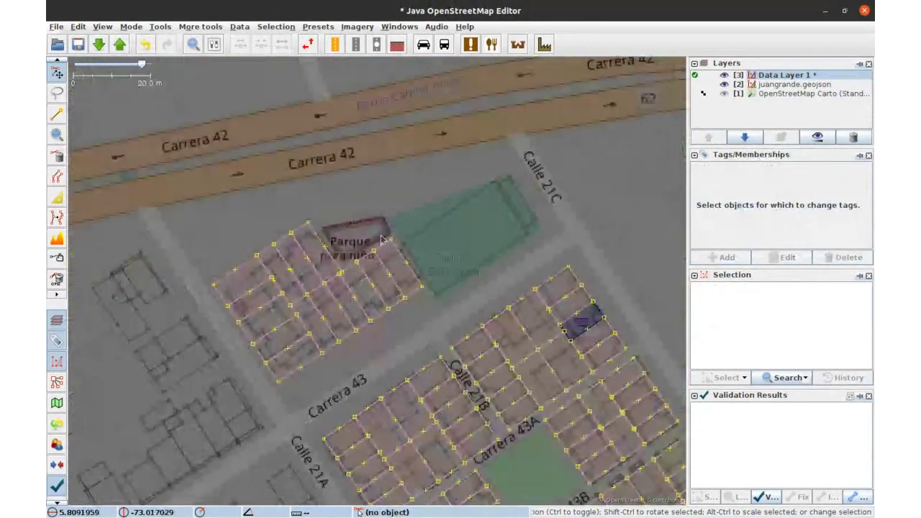
left_click(384, 273)
key("Delete")
left_click(364, 282)
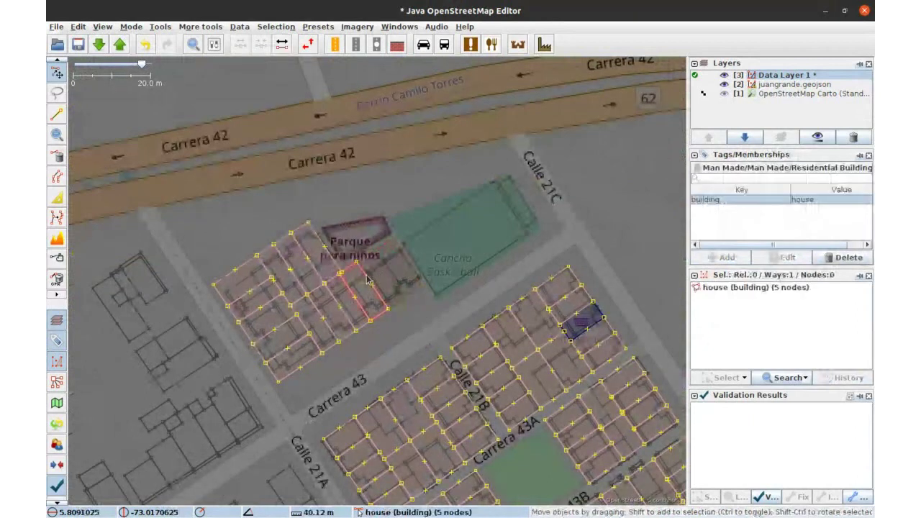
key("Delete")
left_click(340, 284)
key("Delete")
left_click(333, 302)
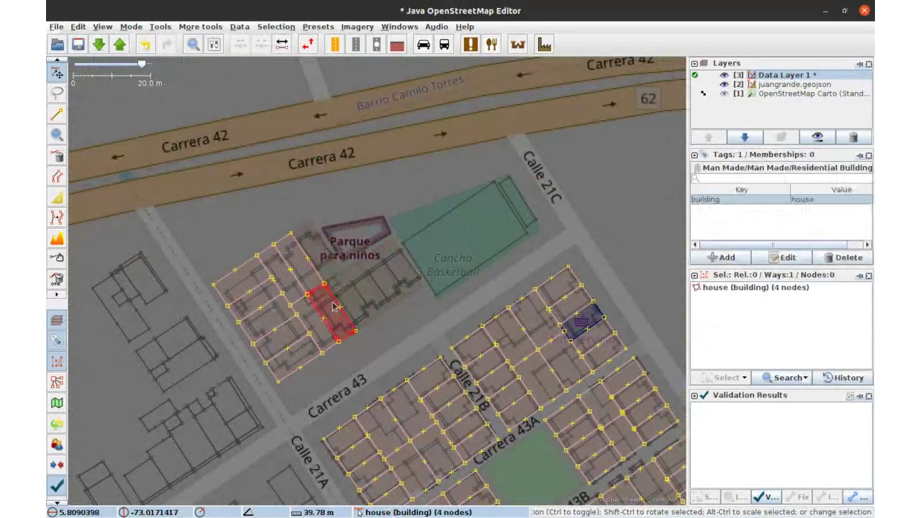
key("Delete")
left_click(290, 258)
key("Delete")
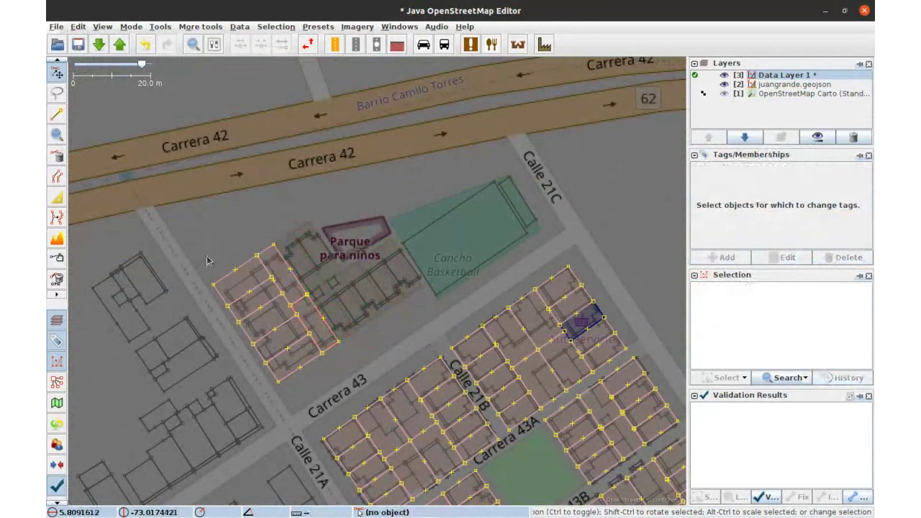
left_click(227, 276)
key("Delete")
left_click(290, 264)
key("Delete")
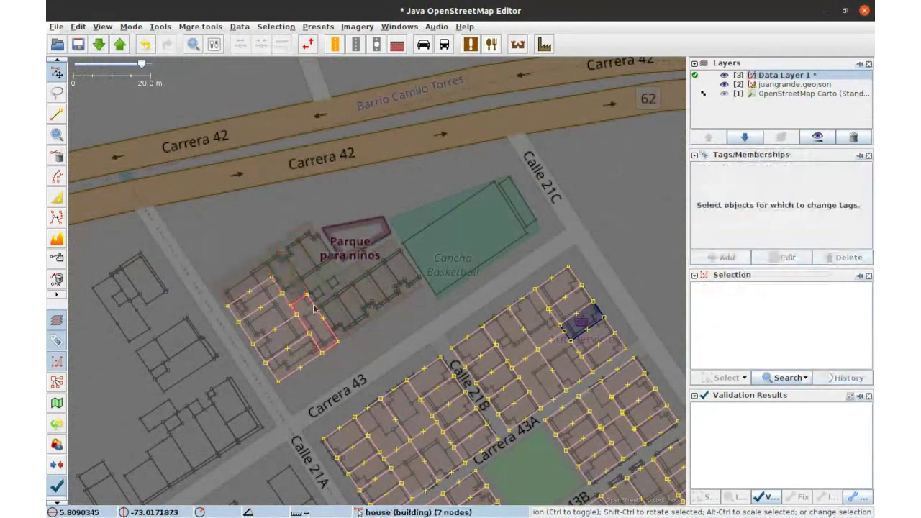
left_click(282, 328)
key("Delete")
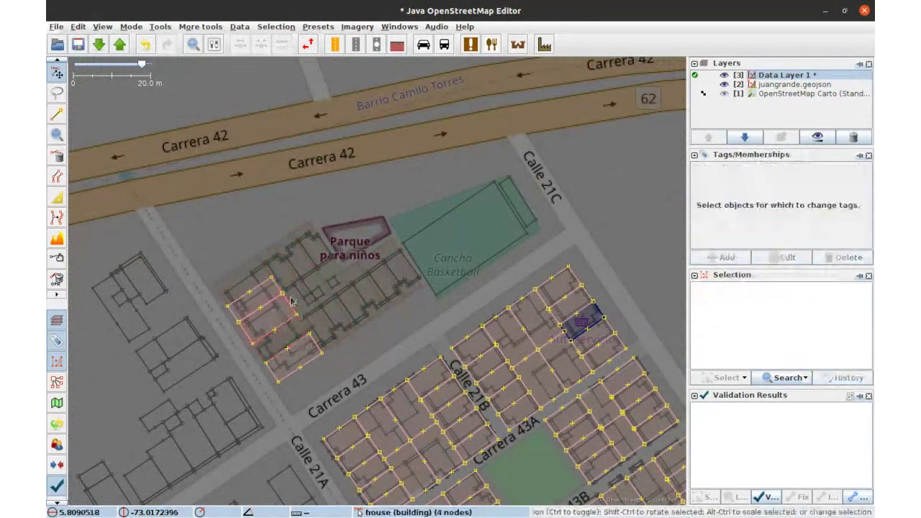
left_click(287, 316)
key("Delete")
left_click(292, 354)
key("Delete")
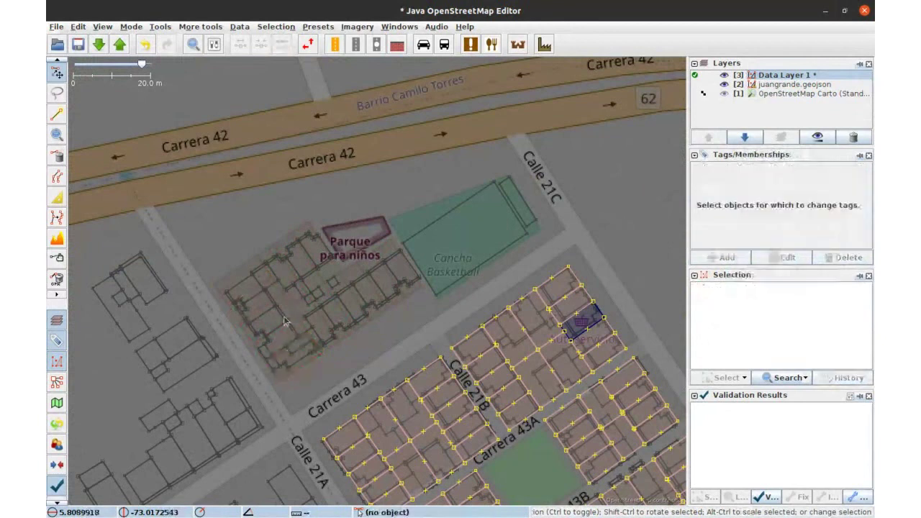
left_click_drag(279, 314, 223, 190)
scroll(341, 219, "down", 2)
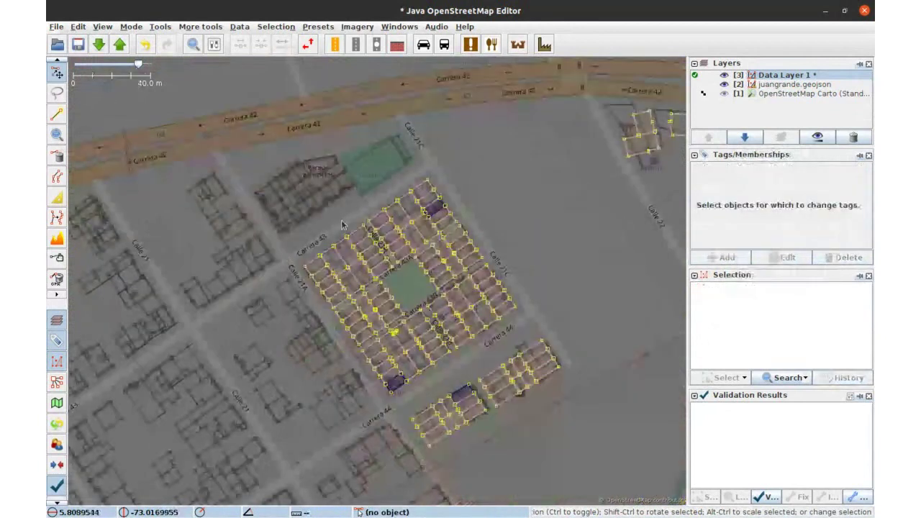
left_click_drag(267, 168, 602, 455)
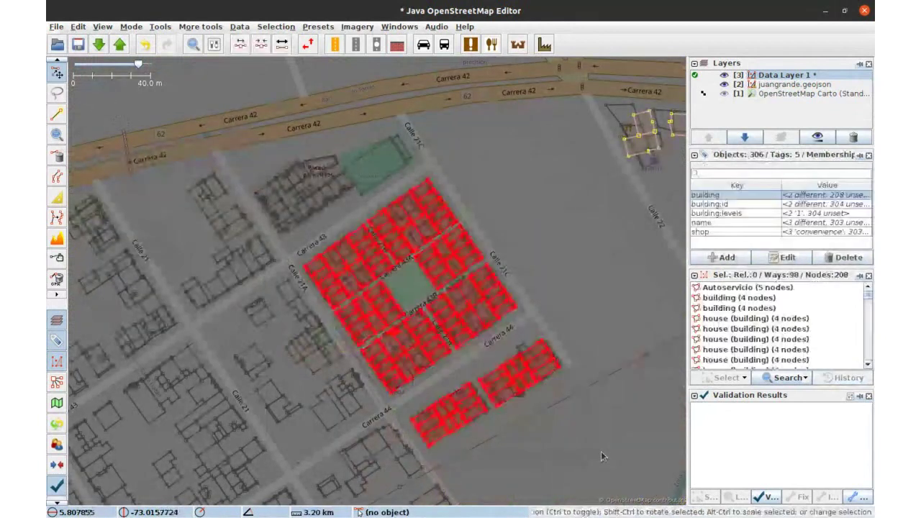
key("Delete")
left_click_drag(540, 238, 380, 286)
left_click_drag(426, 147, 569, 254)
scroll(568, 253, "down", 2)
scroll(463, 248, "up", 1)
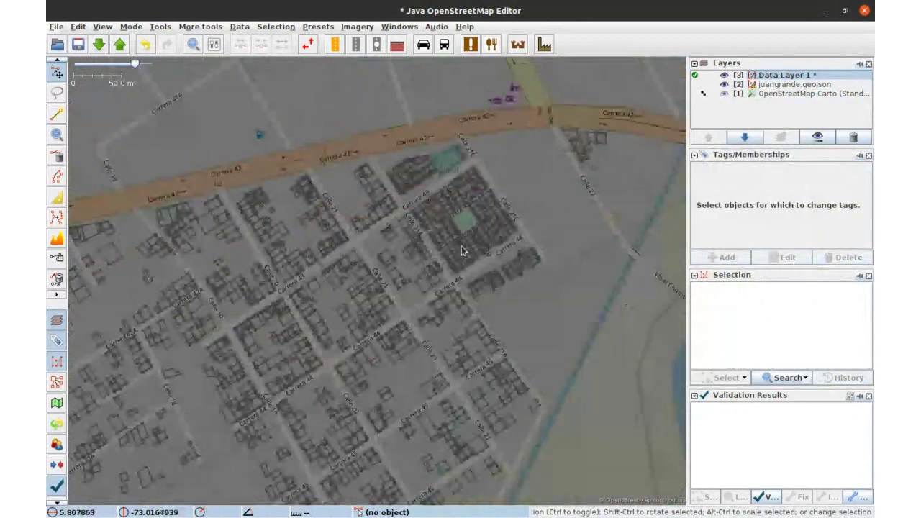
scroll(462, 250, "down", 1)
right_click(302, 266)
key("Escape")
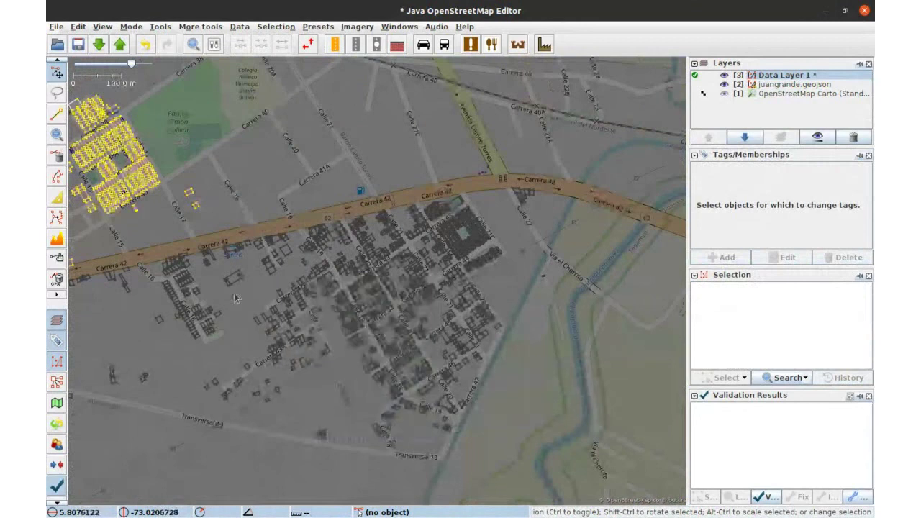
left_click_drag(234, 299, 367, 267)
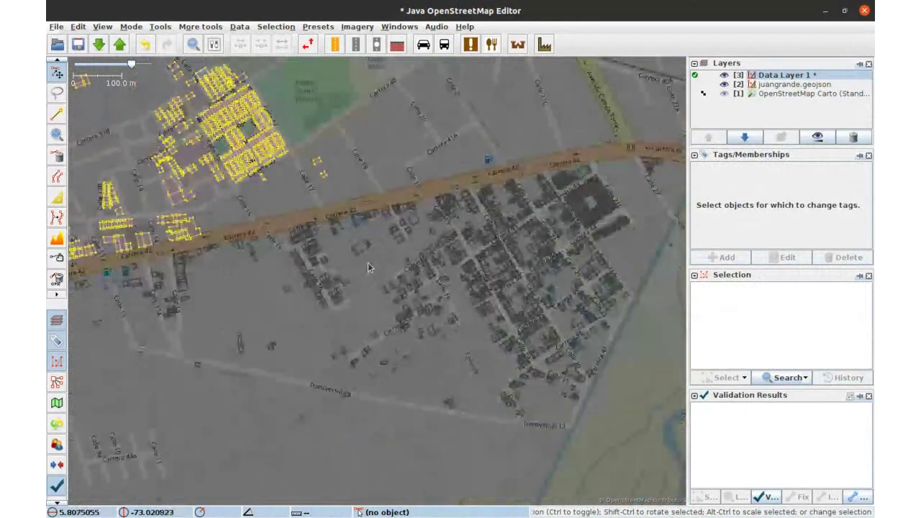
scroll(353, 259, "down", 1)
scroll(334, 256, "up", 1)
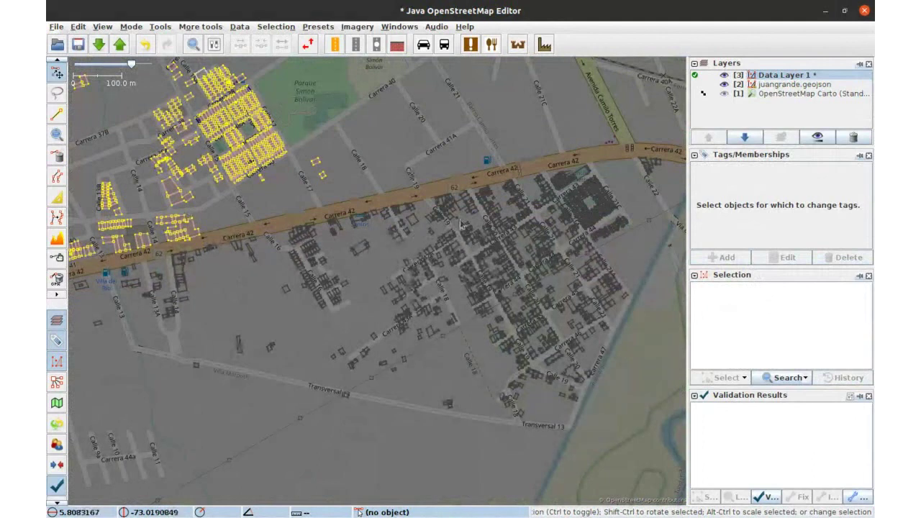
key("ctrl+Right")
scroll(489, 193, "up", 3)
scroll(490, 194, "down", 2)
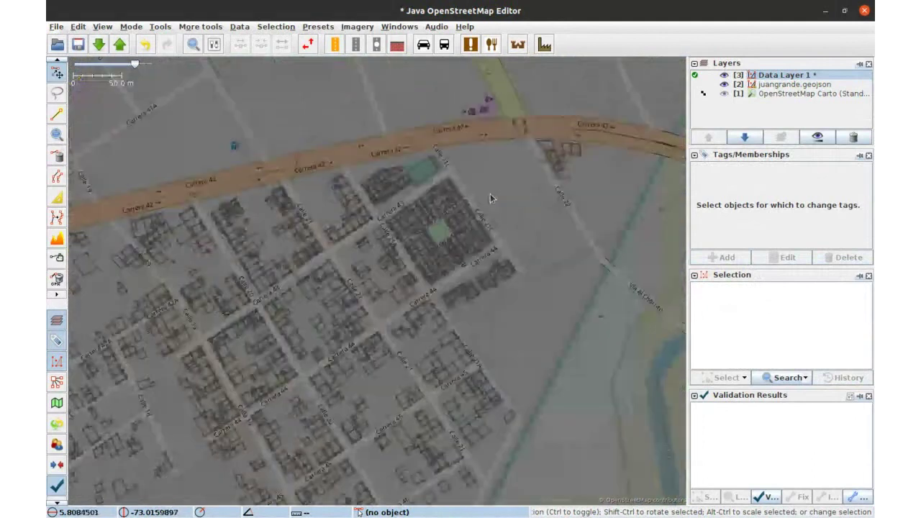
scroll(434, 223, "down", 4)
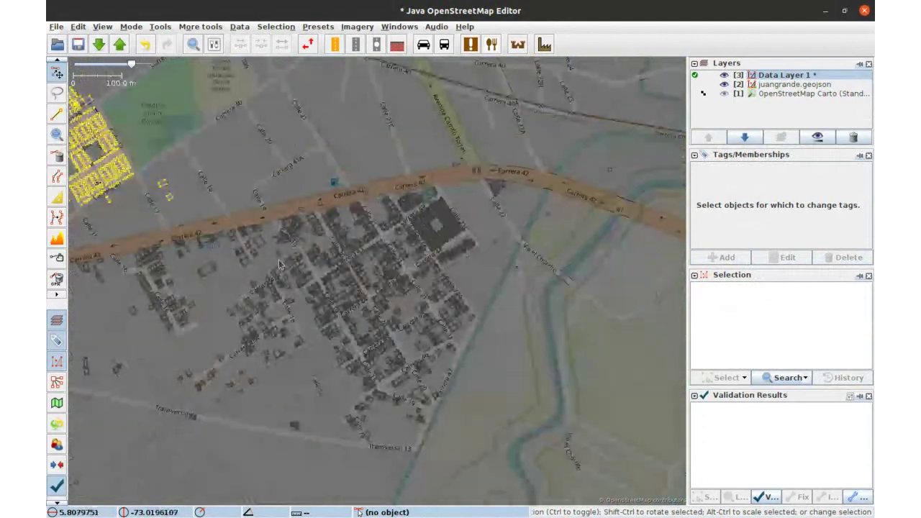
scroll(185, 268, "up", 2)
left_click_drag(185, 264, 218, 259)
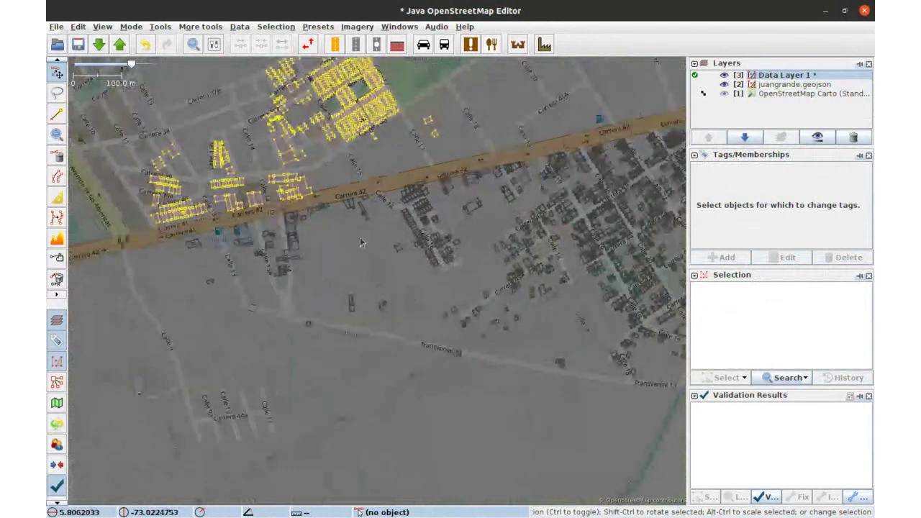
scroll(632, 170, "up", 3)
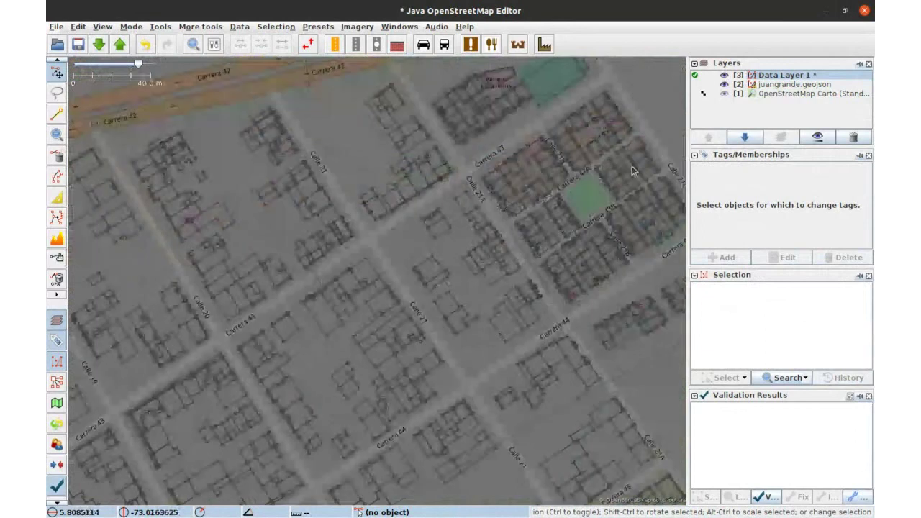
left_click_drag(631, 171, 461, 197)
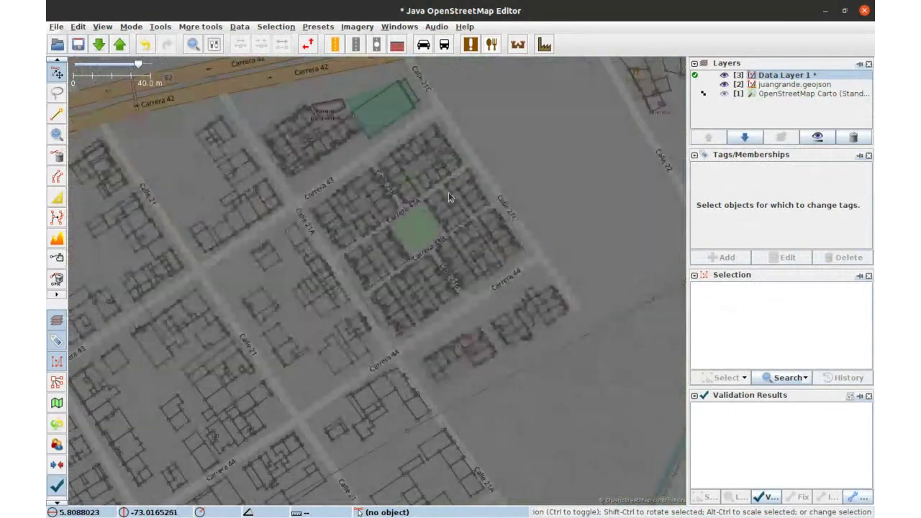
right_click(429, 194)
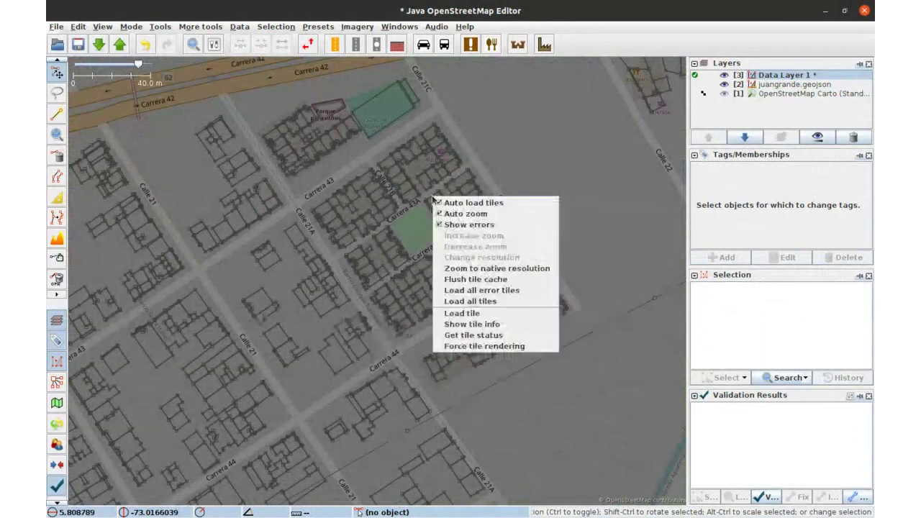
left_click(342, 220)
key("ctrl+z")
key("ctrl+z")
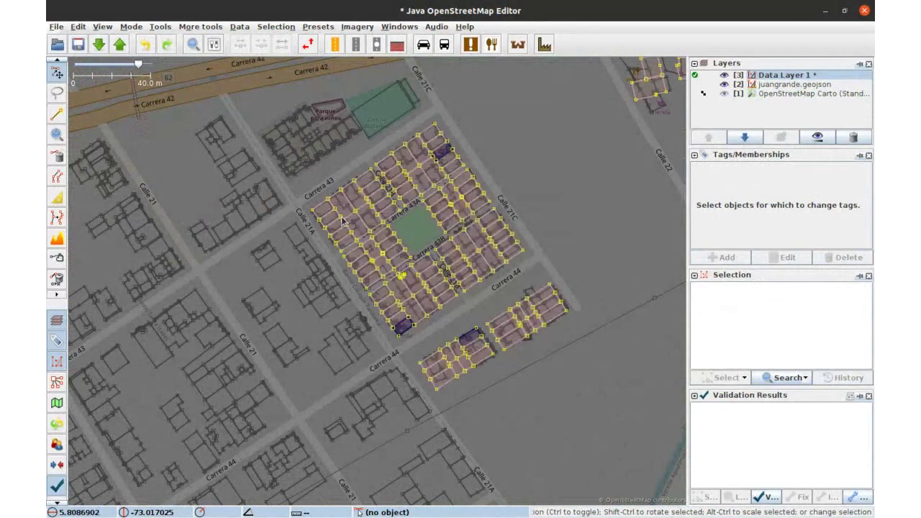
scroll(586, 162, "down", 2)
scroll(586, 162, "down", 3)
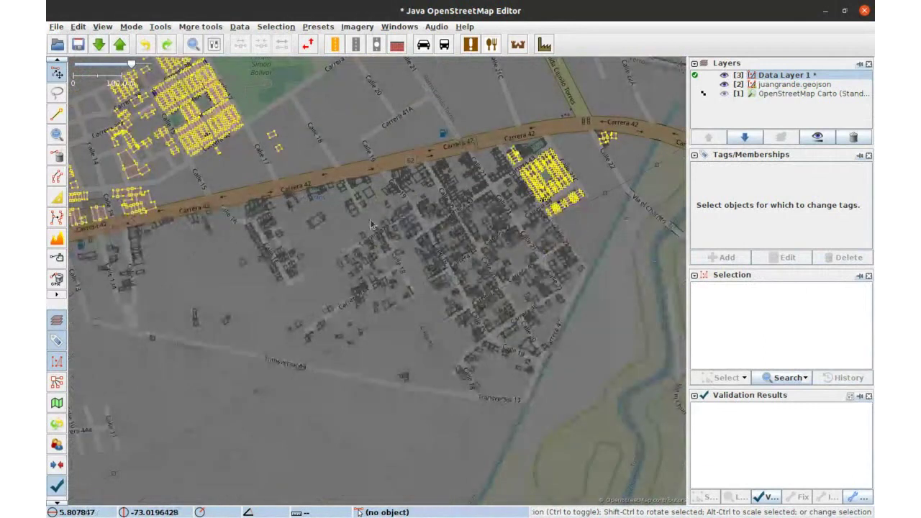
Step: Undo the remaining edit and inspect the Paradero Tures building
key("ctrl+z")
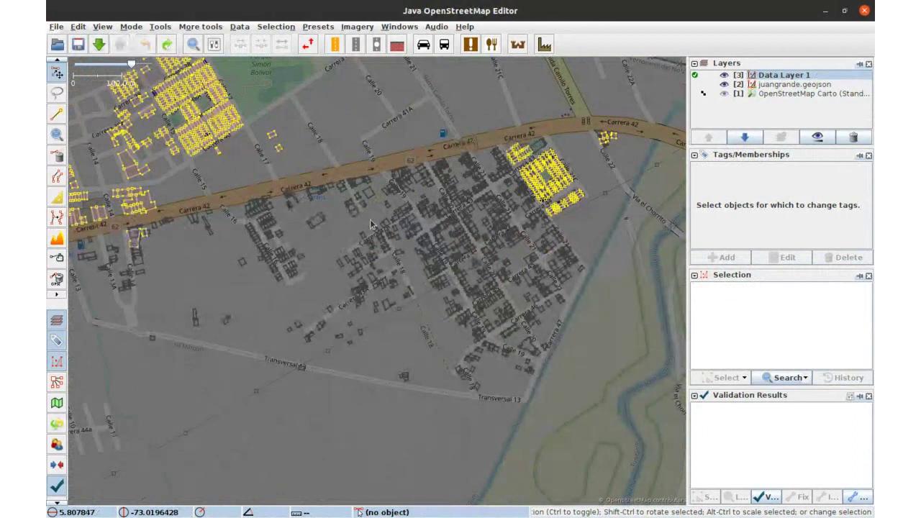
scroll(583, 198, "up", 3)
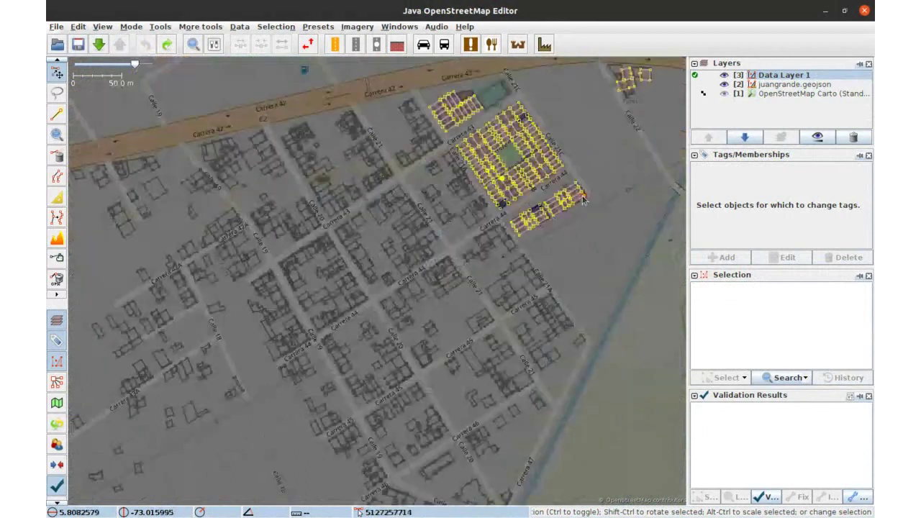
scroll(583, 200, "up", 3)
scroll(403, 247, "up", 3)
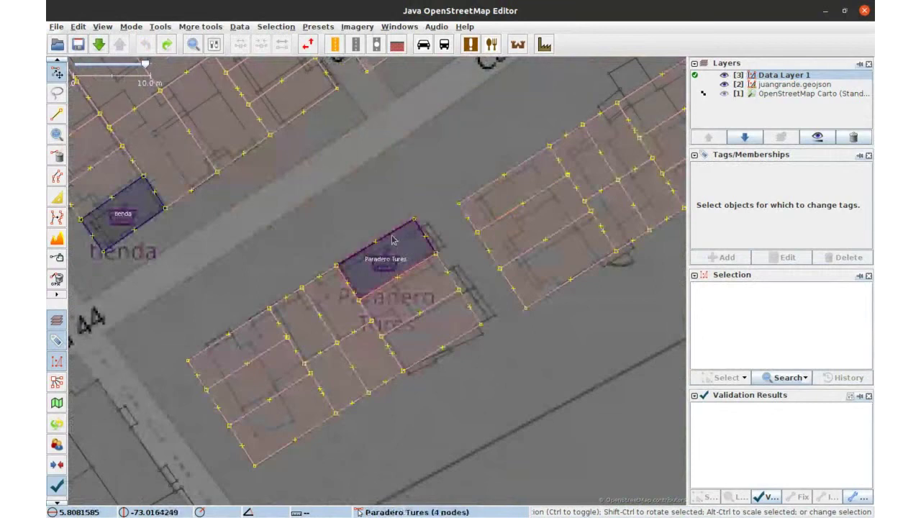
left_click(392, 239)
left_click(338, 214)
Step: Delete the two leftover buildings beside Carrera 42
left_click_drag(339, 214, 485, 174)
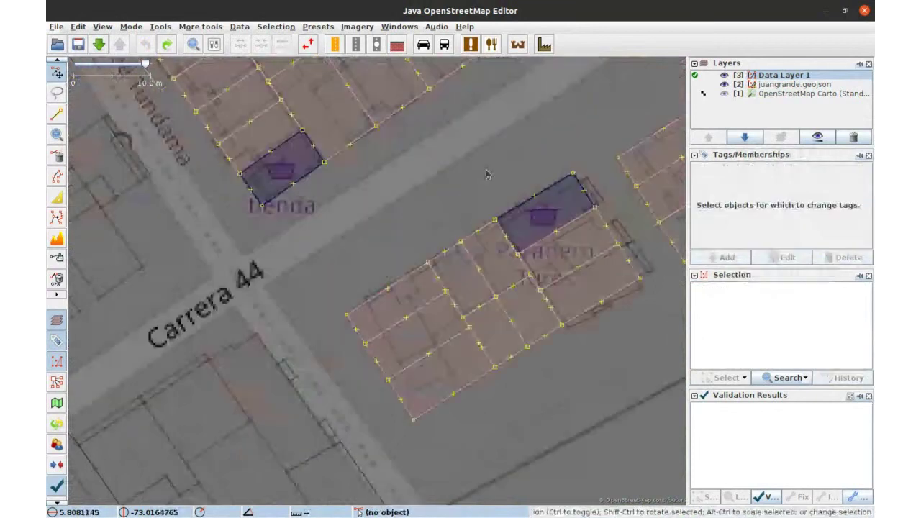
left_click_drag(429, 201, 395, 277)
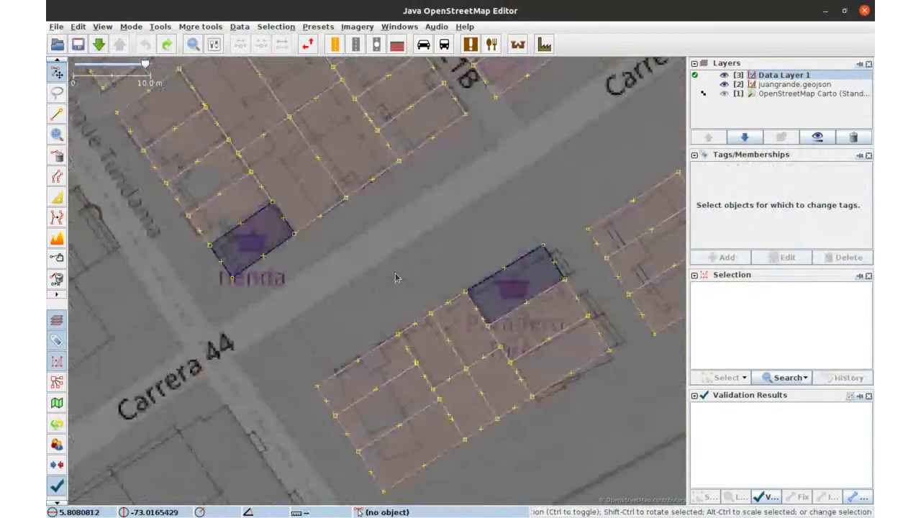
scroll(395, 276, "down", 1)
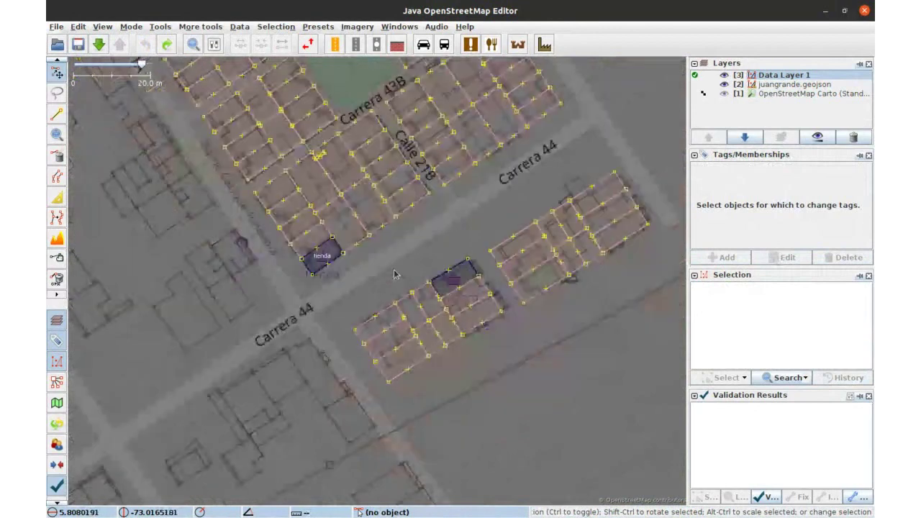
scroll(394, 274, "down", 1)
left_click_drag(380, 70, 415, 135)
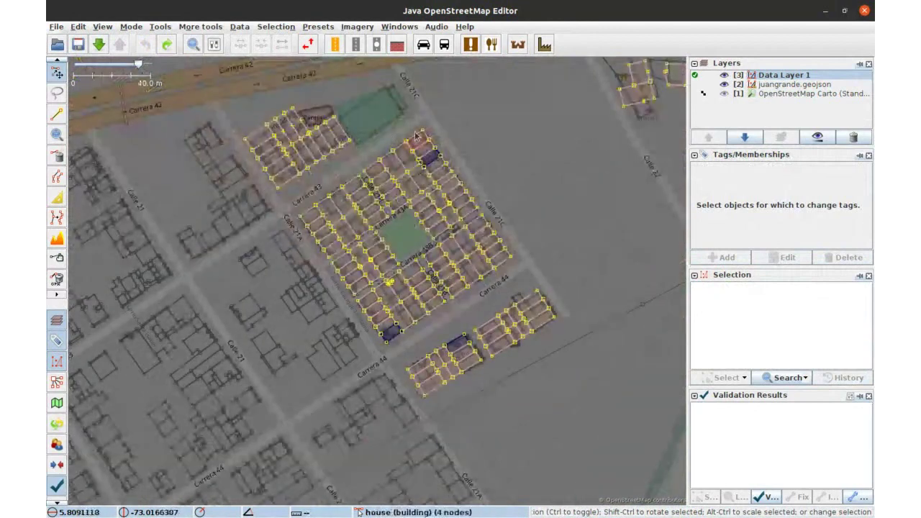
scroll(415, 135, "up", 2)
scroll(430, 146, "down", 2)
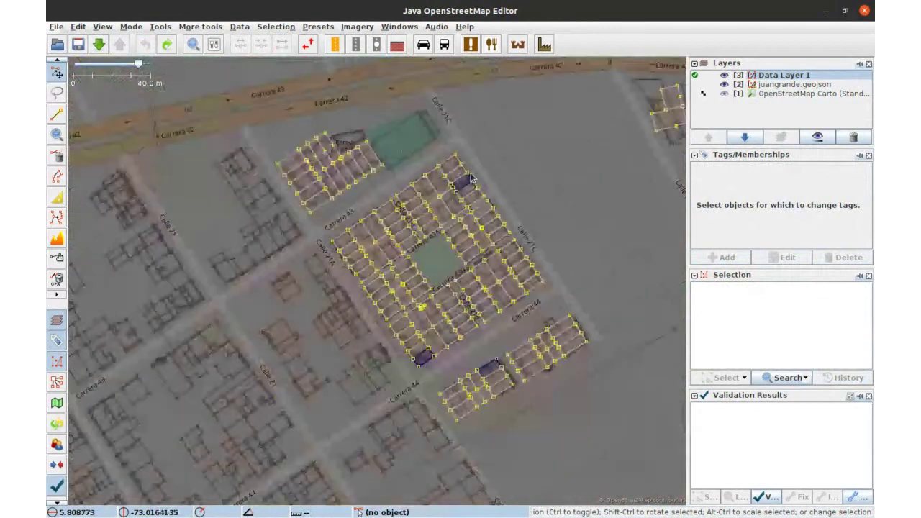
scroll(565, 167, "down", 2)
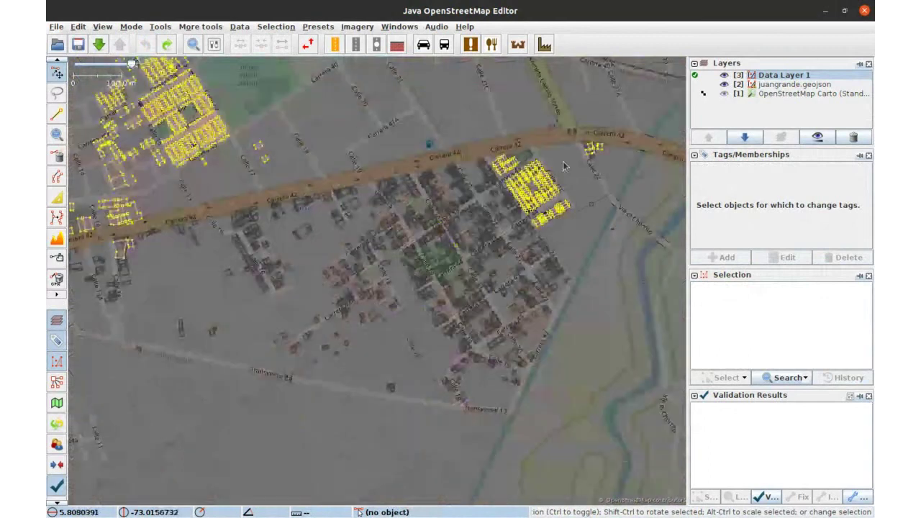
scroll(576, 173, "left", 2)
scroll(625, 187, "up", 1)
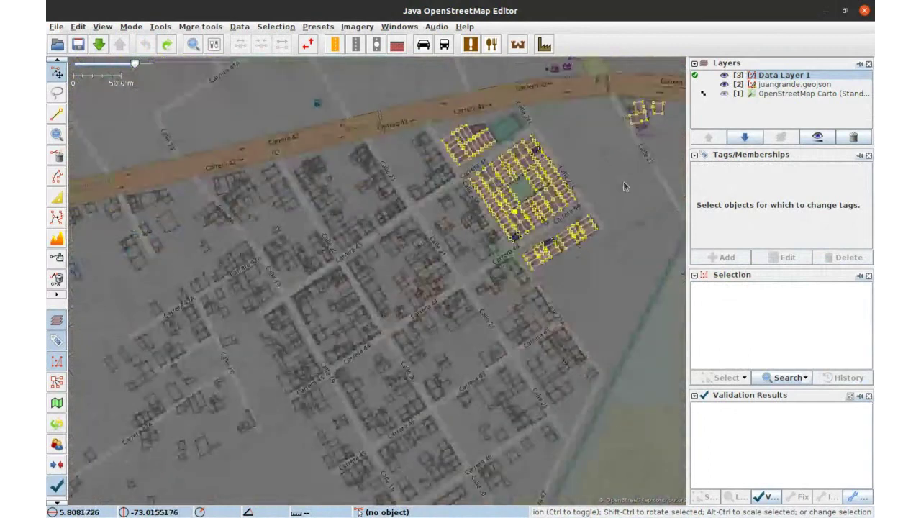
scroll(624, 187, "up", 2)
left_click_drag(338, 403, 360, 315)
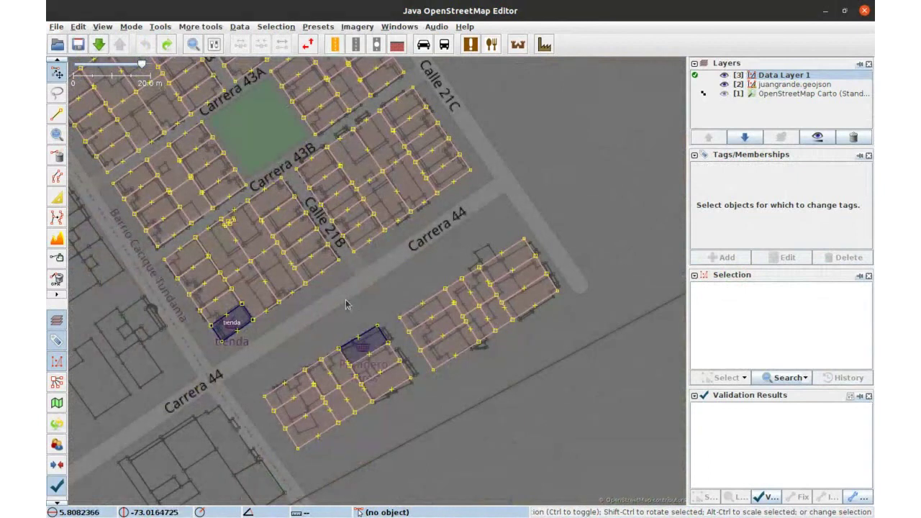
scroll(529, 220, "down", 3)
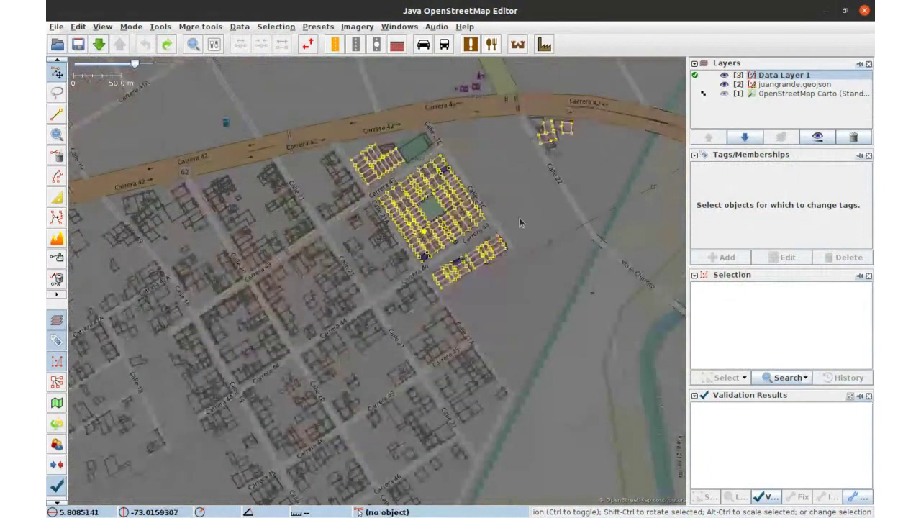
left_click_drag(529, 214, 651, 194)
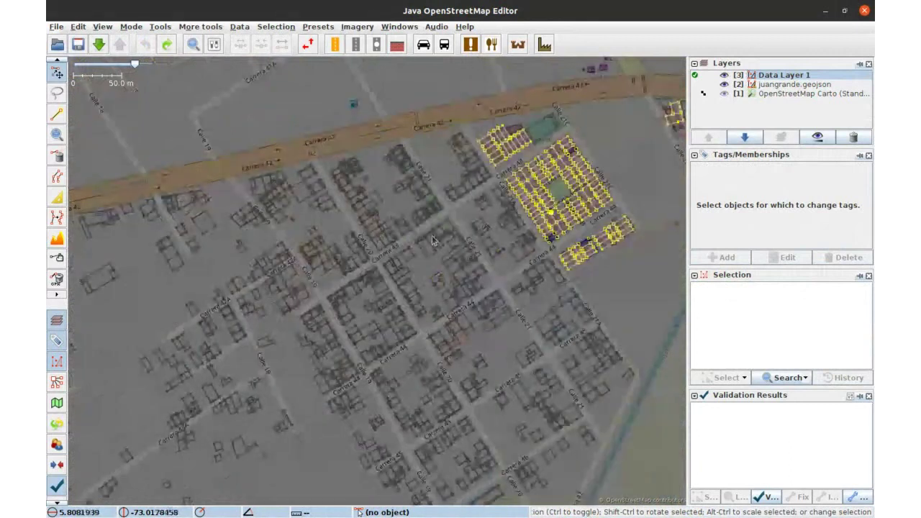
mouse_move(471, 243)
left_mouse_down()
mouse_move(583, 203)
mouse_move(467, 231)
left_mouse_up()
left_click(101, 267)
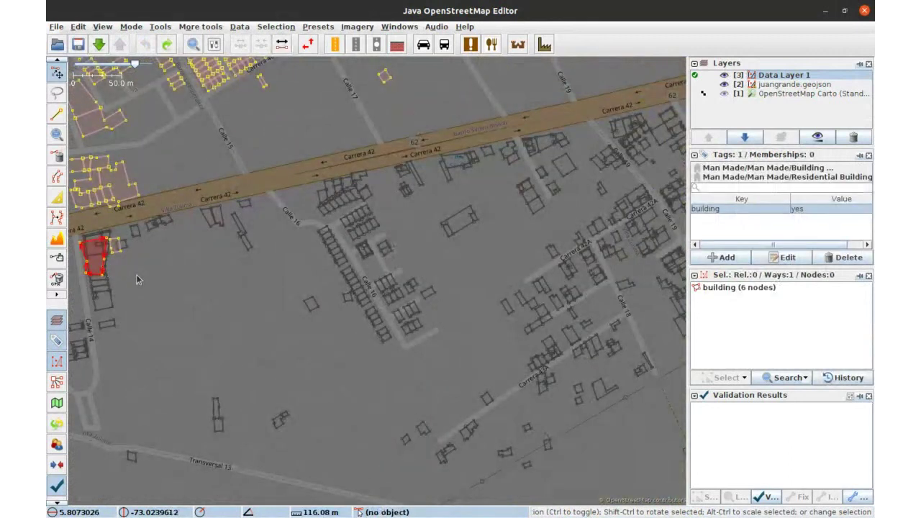
key("Delete")
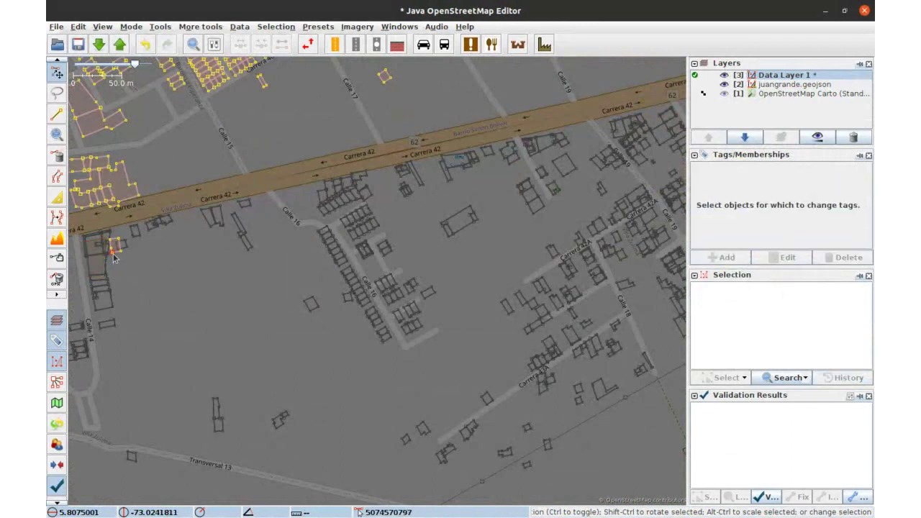
left_click(117, 257)
key("Delete")
Step: Show the authors of the house at the corner of Carrera 43A
scroll(143, 254, "down", 2)
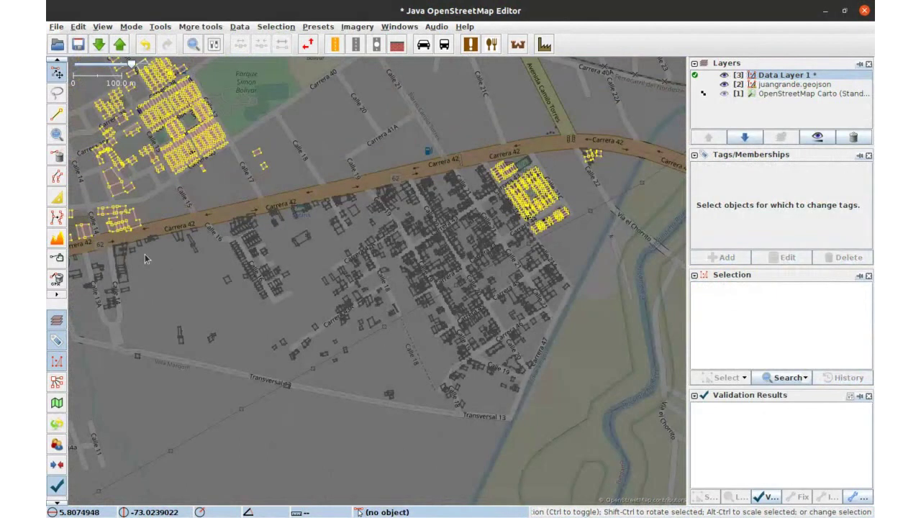
scroll(144, 254, "down", 2)
scroll(222, 257, "up", 2)
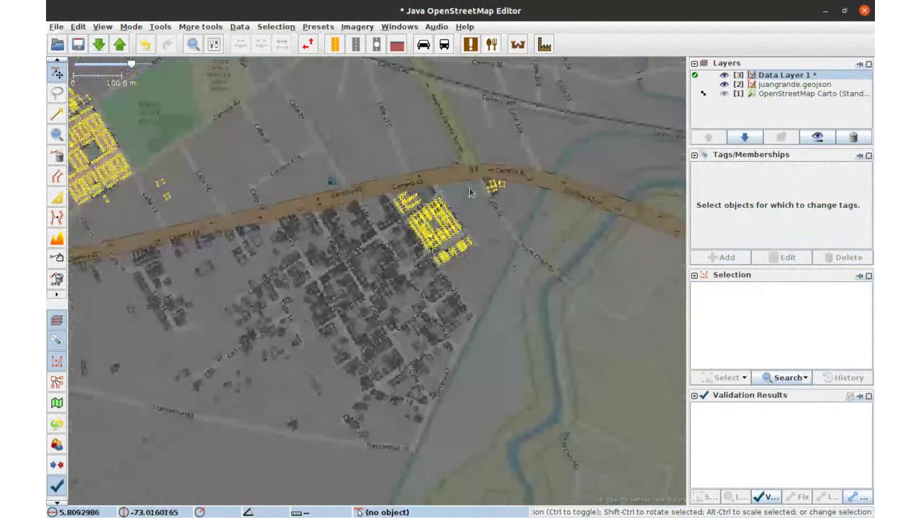
scroll(469, 193, "up", 3)
left_click_drag(456, 302, 509, 220)
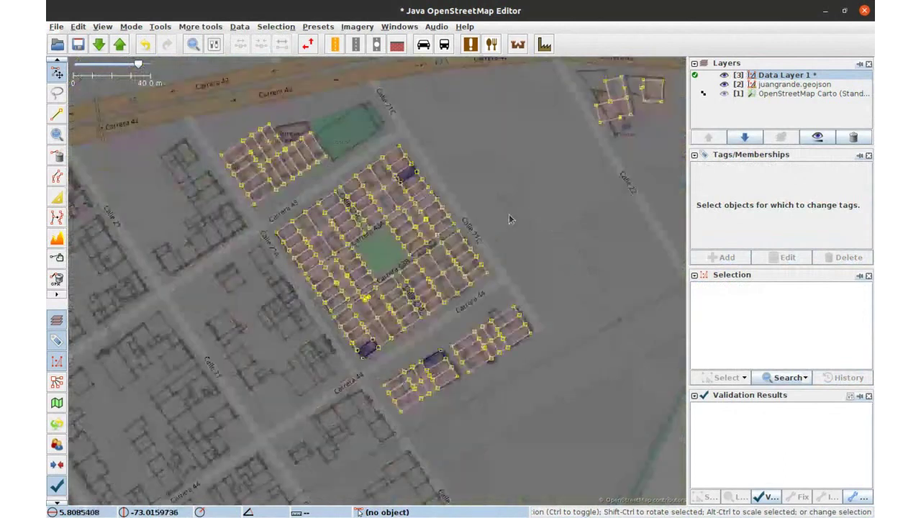
scroll(353, 241, "up", 4)
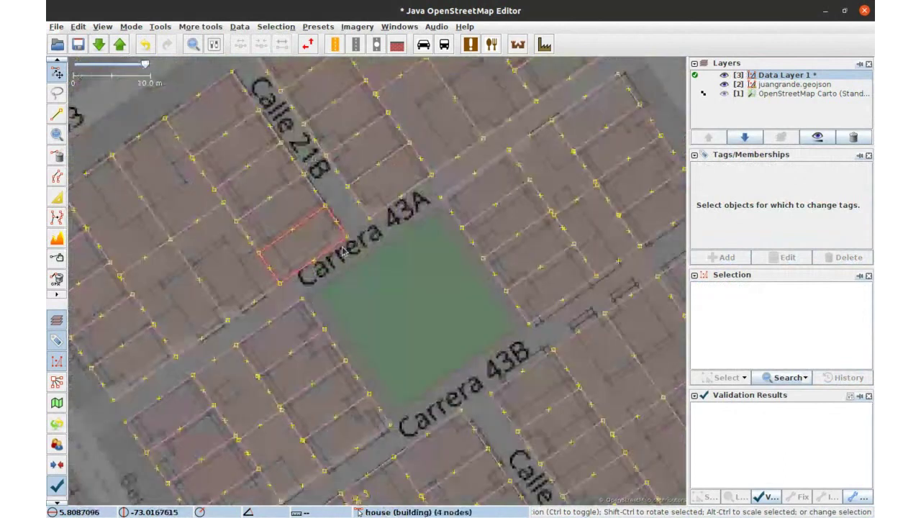
left_click(344, 250)
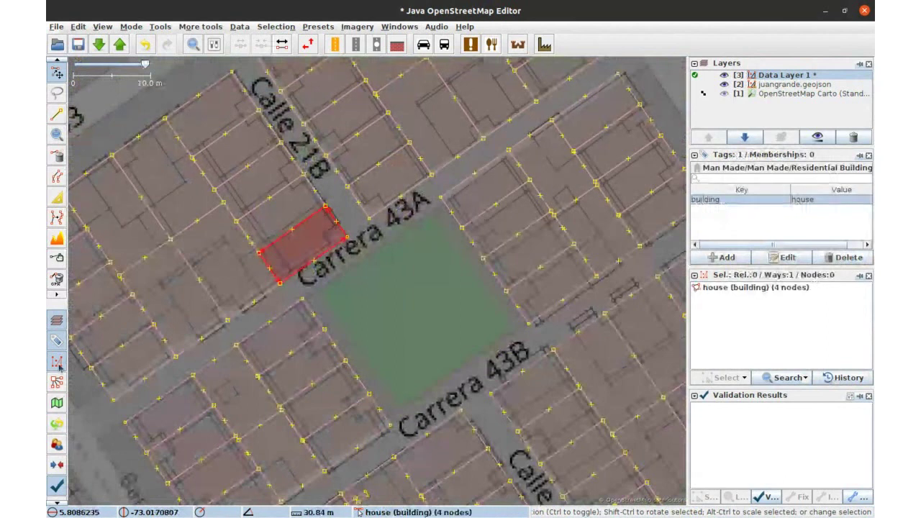
left_click(57, 445)
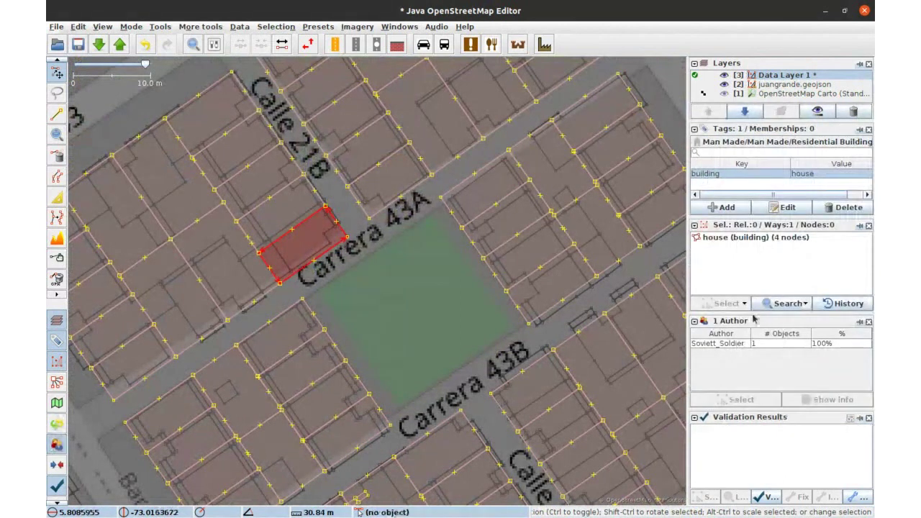
Step: Enlarge the Authors panel and check the Autoservicio building's author
left_click_drag(754, 320, 753, 274)
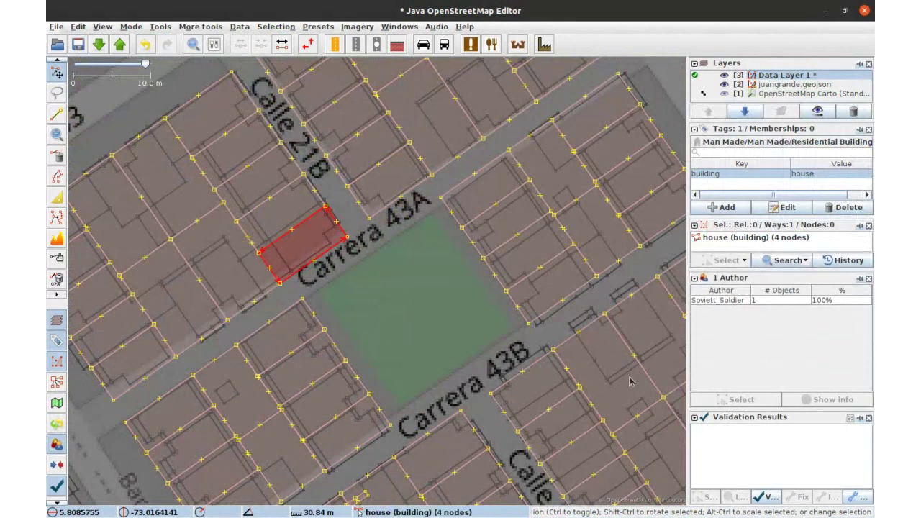
left_click(389, 277)
scroll(389, 277, "down", 4)
scroll(432, 200, "up", 5)
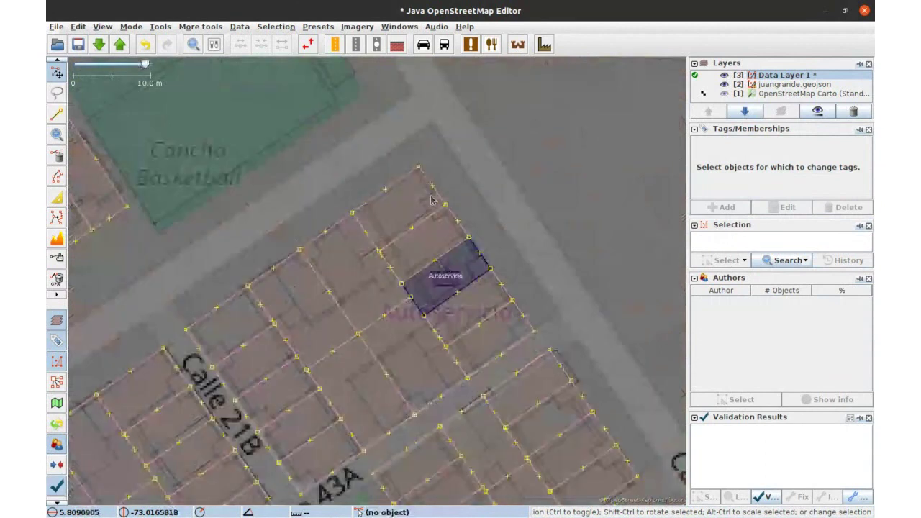
left_click(443, 282)
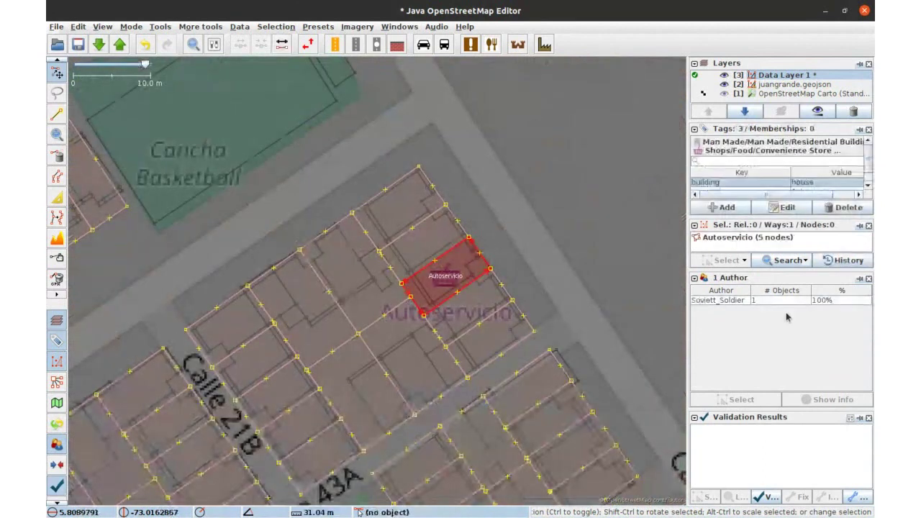
Step: Check the tienda building's author, then clear the selection and pan to other imports
scroll(465, 189, "down", 5)
scroll(452, 263, "up", 3)
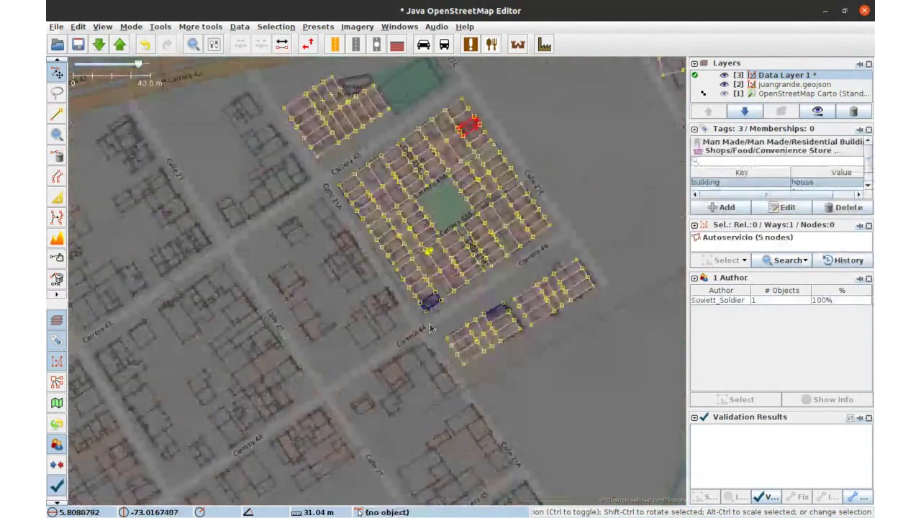
scroll(432, 317, "up", 4)
left_click(428, 303)
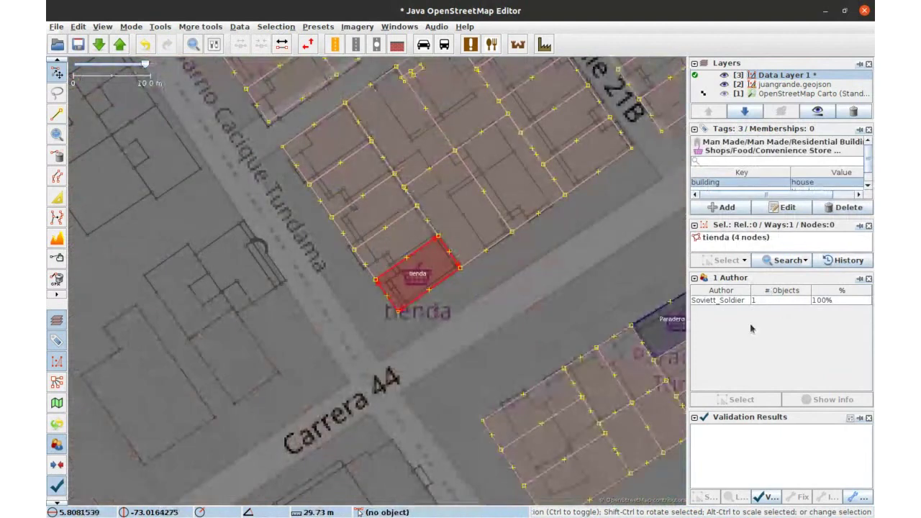
scroll(621, 288, "up", 3)
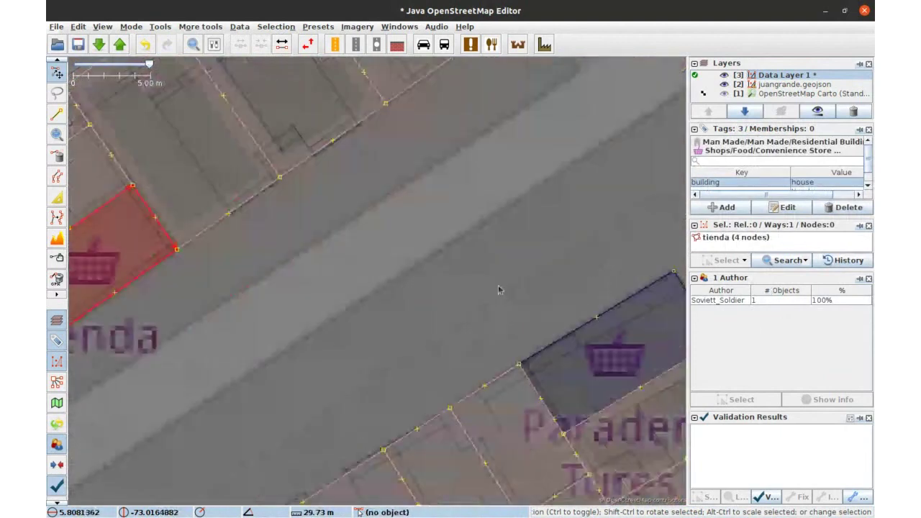
scroll(514, 280, "down", 4)
scroll(529, 273, "down", 2)
left_click(517, 258)
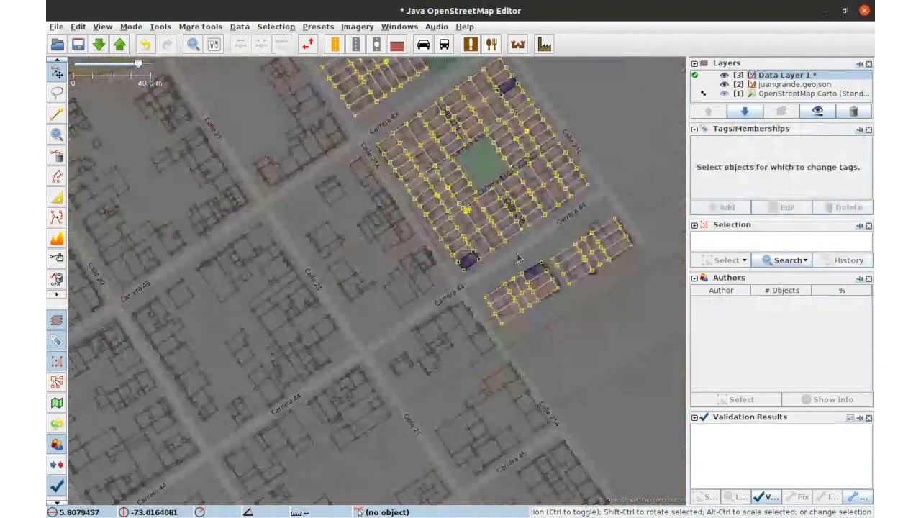
scroll(317, 191, "down", 3)
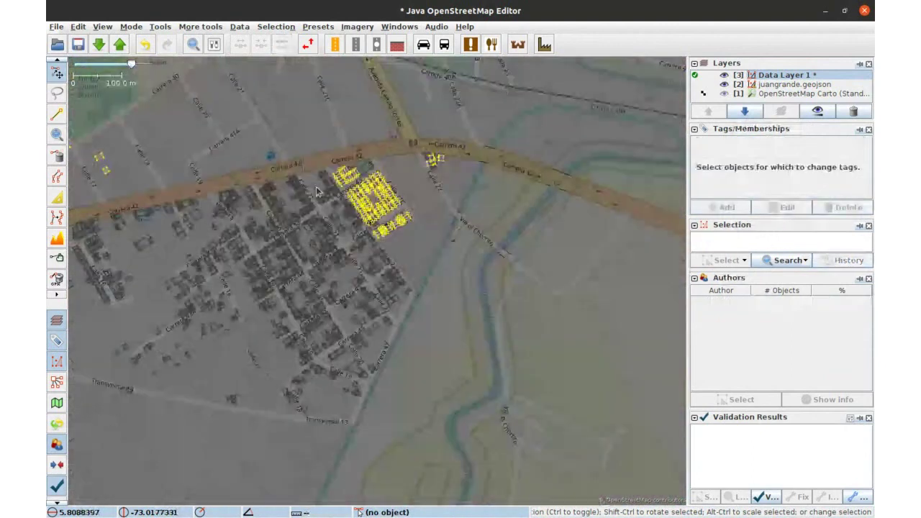
left_click_drag(317, 190, 174, 267)
scroll(472, 174, "up", 4)
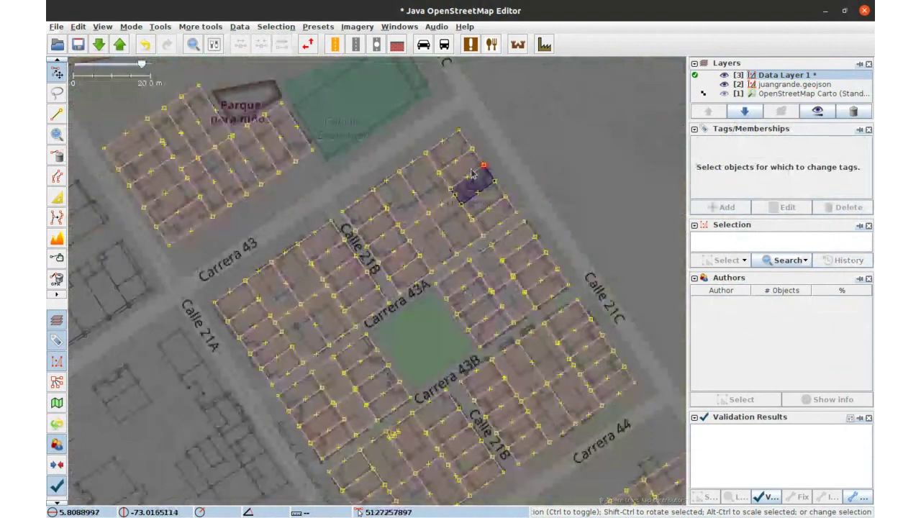
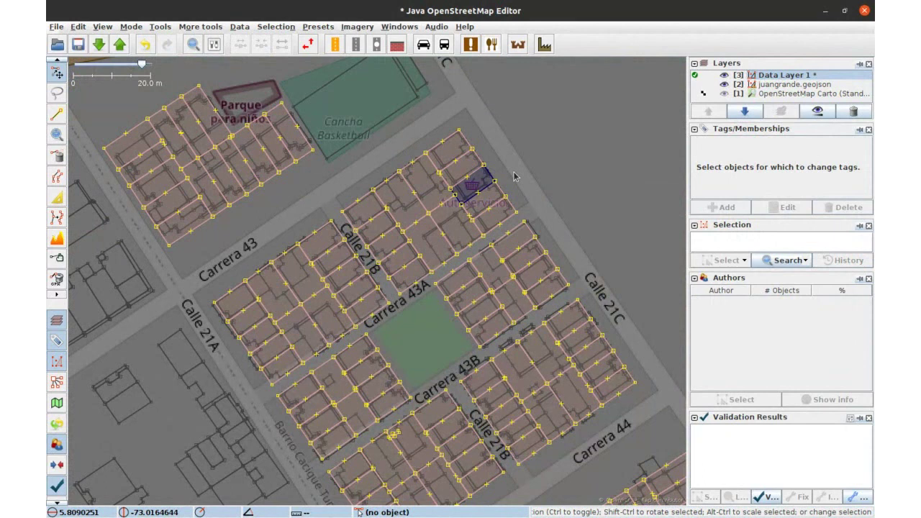
Step: Zoom in and inspect the Autoservicio shop building, then clear the selection
scroll(504, 174, "up", 2)
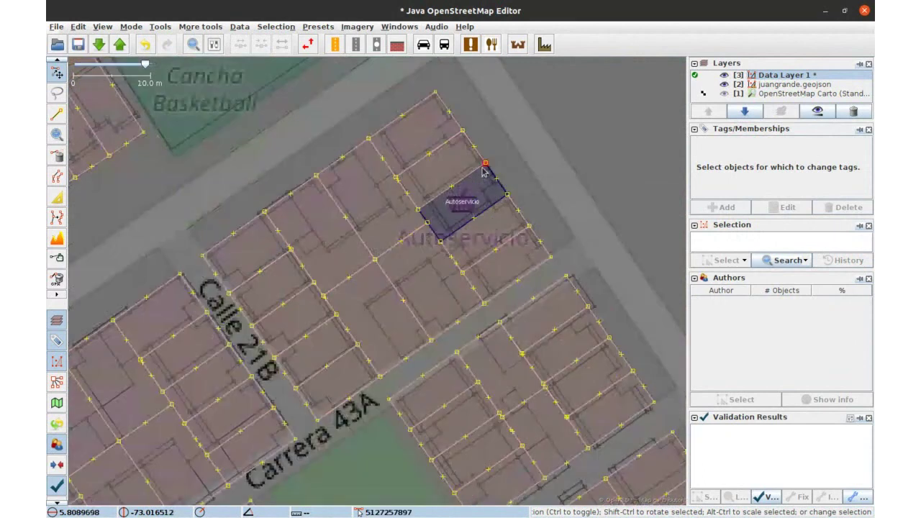
scroll(497, 180, "up", 2)
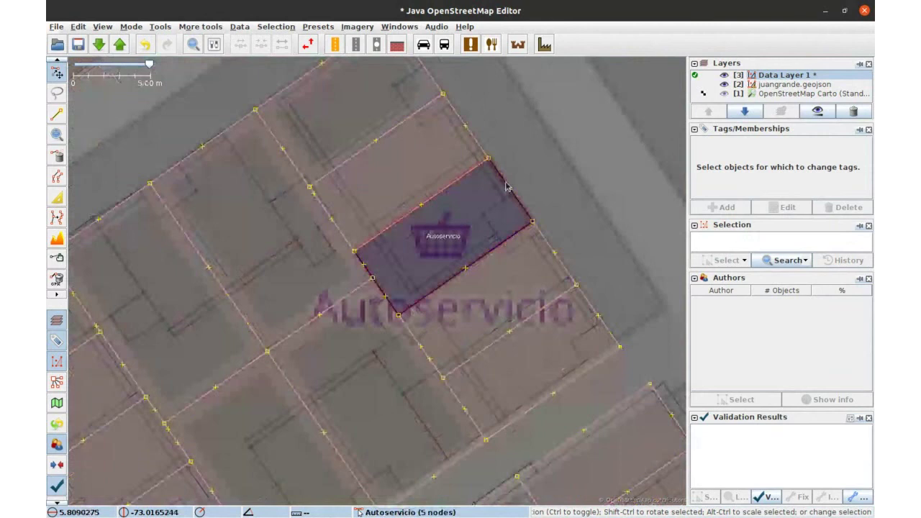
left_click(506, 187)
left_click(534, 175)
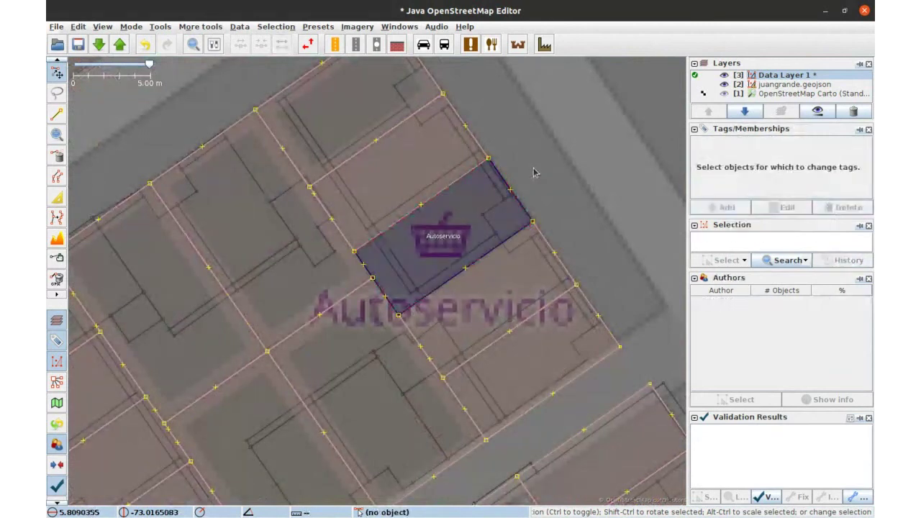
Step: Move over to Carrera 42 and select a house there to check its building=house tag
scroll(534, 173, "down", 2)
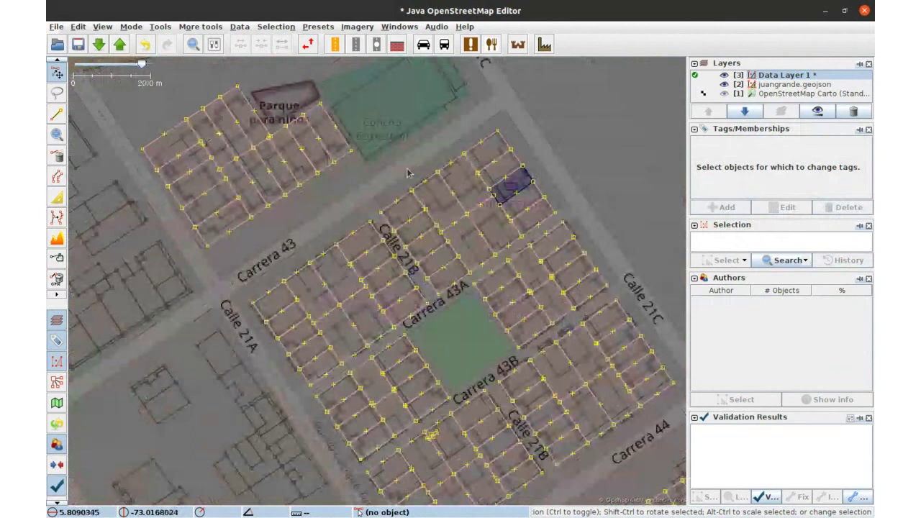
scroll(414, 186, "down", 1)
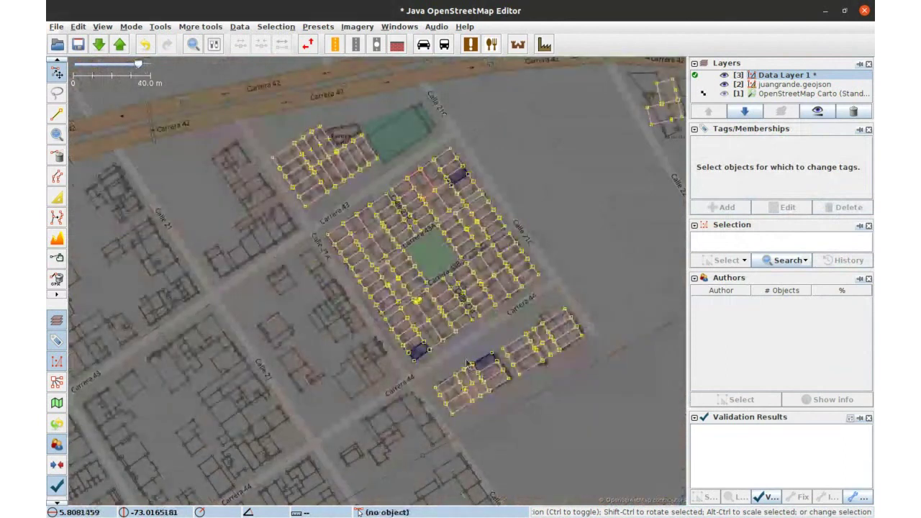
left_click_drag(459, 355, 438, 328)
scroll(438, 328, "down", 3)
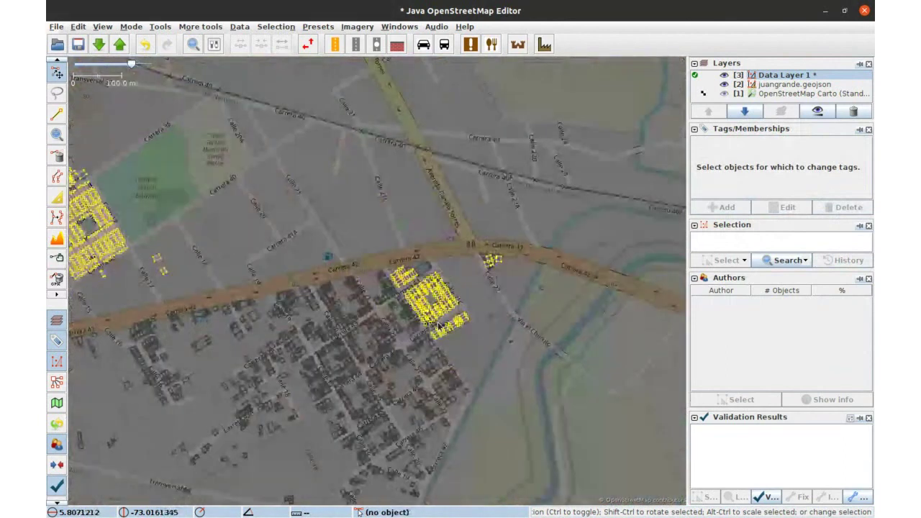
scroll(517, 251, "up", 5)
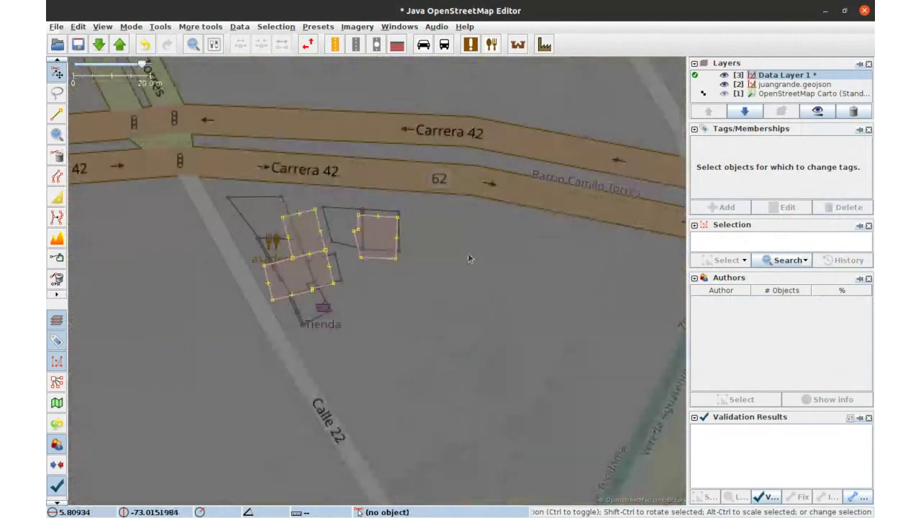
left_click(318, 225)
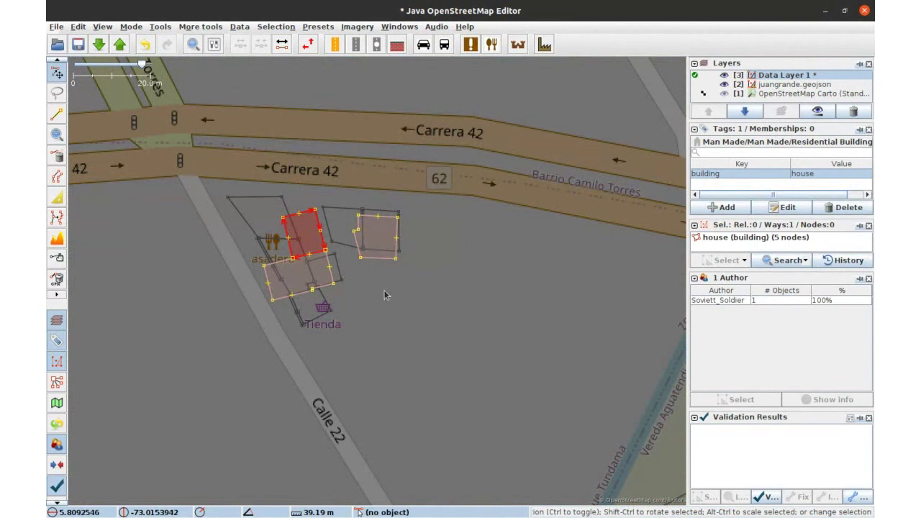
Step: Inspect the 7-node and 5-node houses near the asadero by Carrera 42, then clear the selection
left_click(530, 284)
scroll(518, 270, "down", 8)
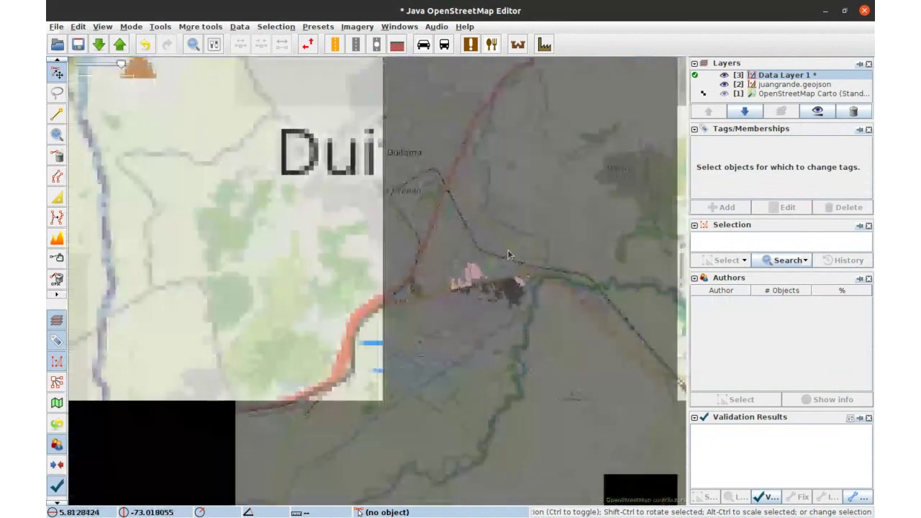
scroll(480, 289, "up", 7)
scroll(503, 295, "up", 2)
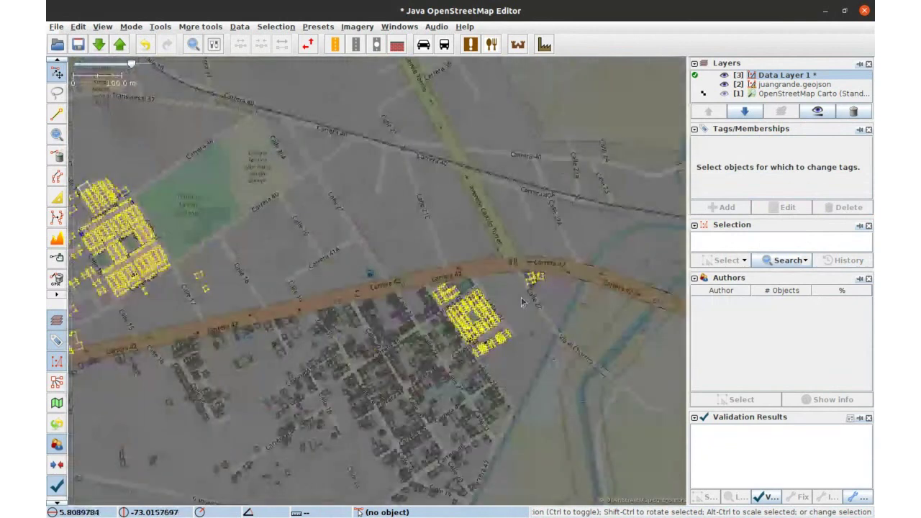
scroll(522, 301, "up", 4)
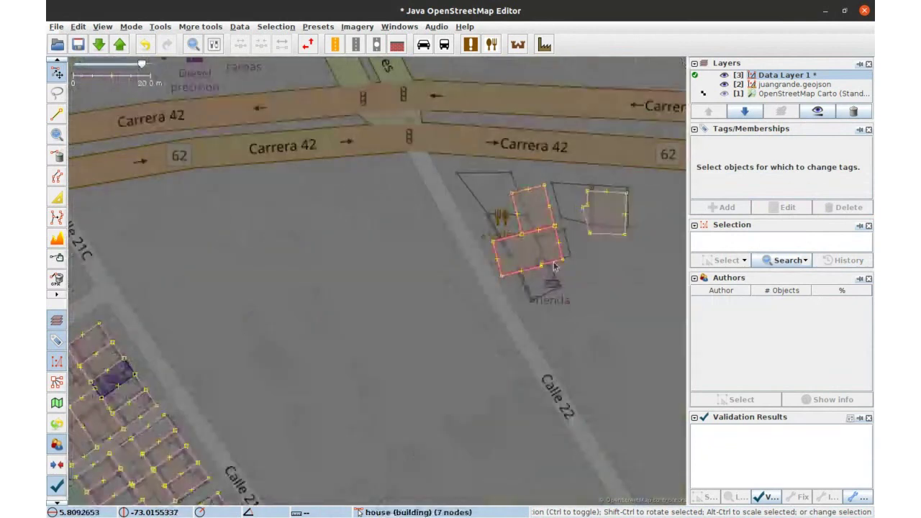
left_click(559, 268)
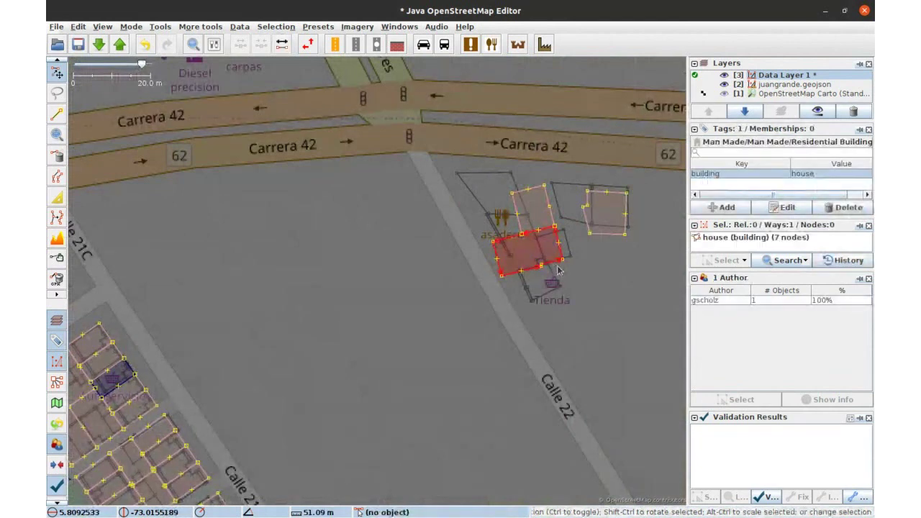
left_click(564, 263)
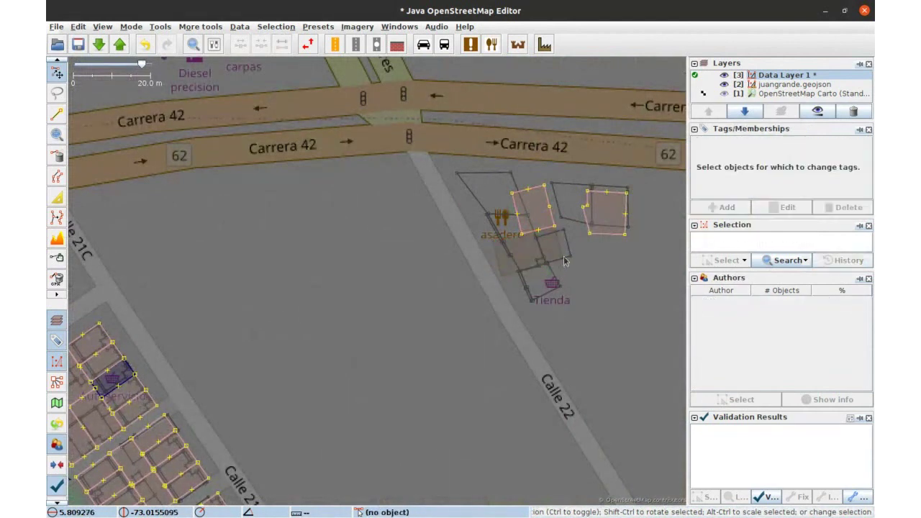
left_click(560, 240)
key("Escape")
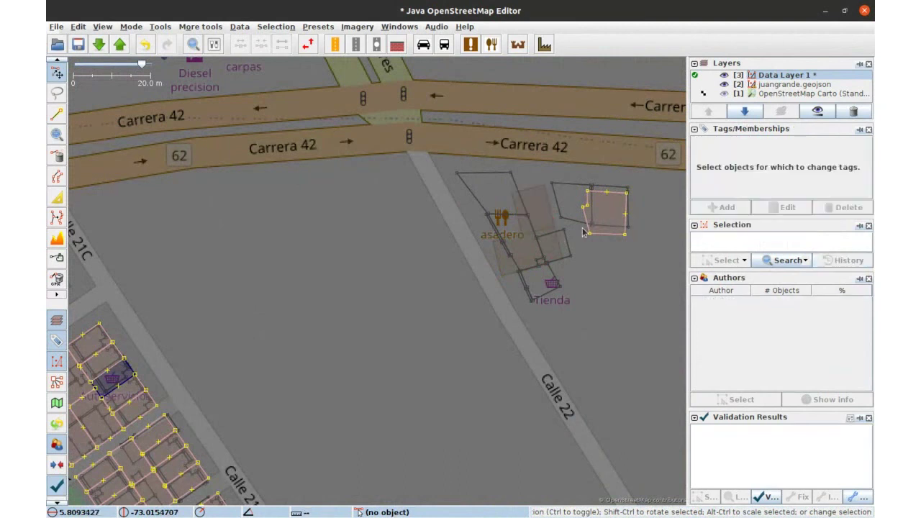
scroll(617, 231, "down", 3)
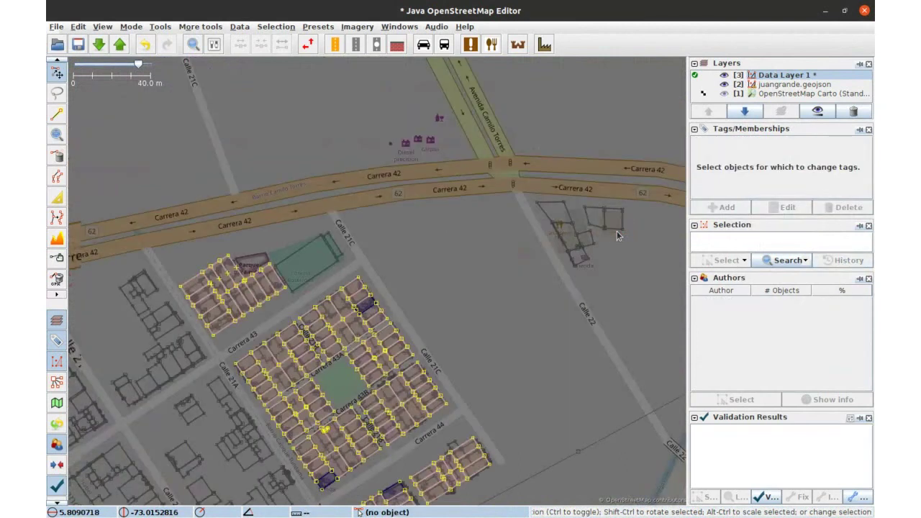
Step: Lasso-select all houses in the Parque para niños block and delete them
scroll(227, 235, "up", 3)
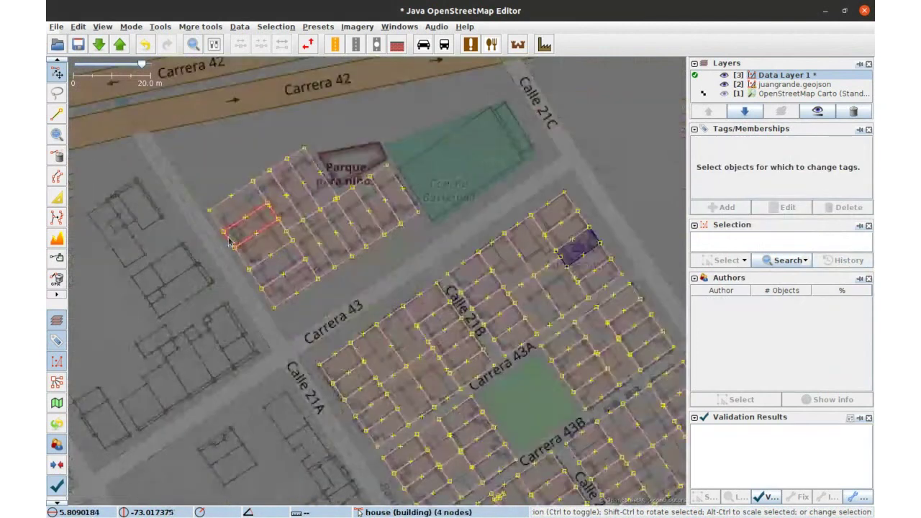
left_click(377, 181)
left_click_drag(202, 144, 444, 233)
left_click(443, 232)
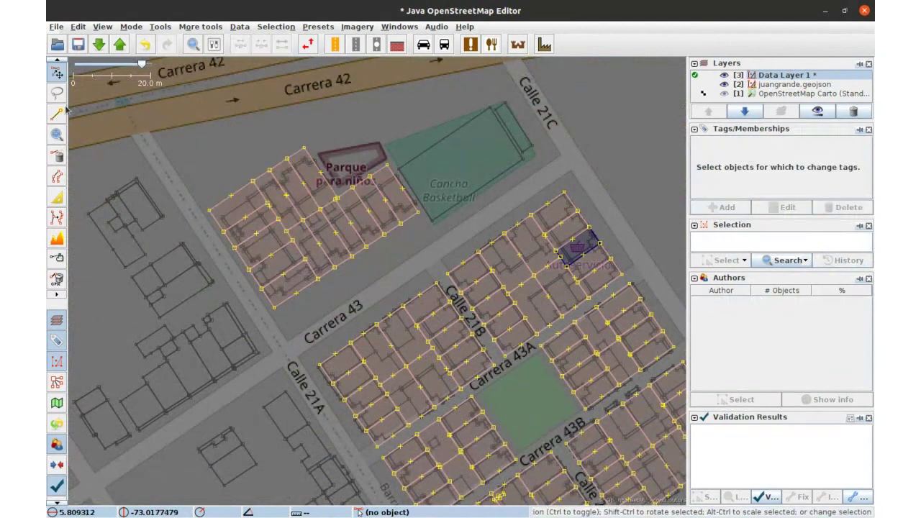
left_click(57, 93)
mouse_move(175, 144)
left_mouse_down()
mouse_move(398, 125)
mouse_move(427, 158)
mouse_move(439, 201)
mouse_move(369, 273)
mouse_move(315, 307)
mouse_move(220, 323)
mouse_move(195, 290)
mouse_move(184, 210)
left_mouse_up()
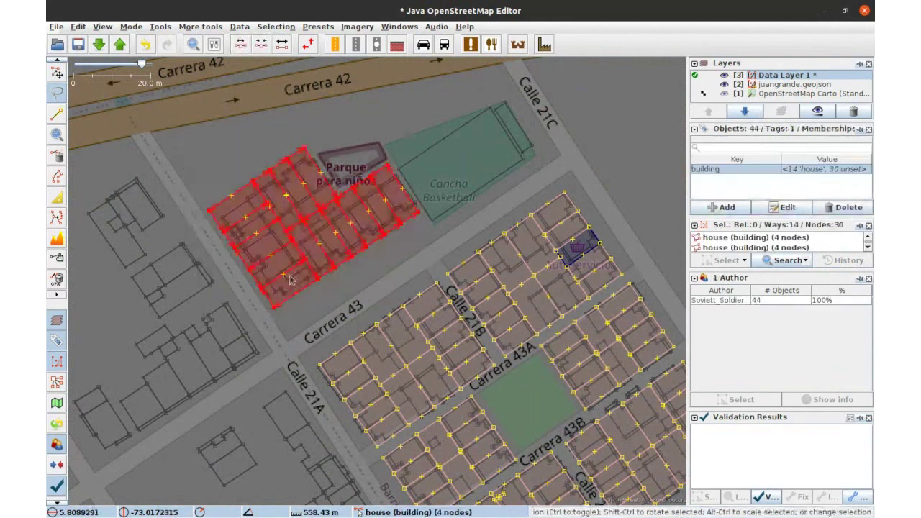
key("Delete")
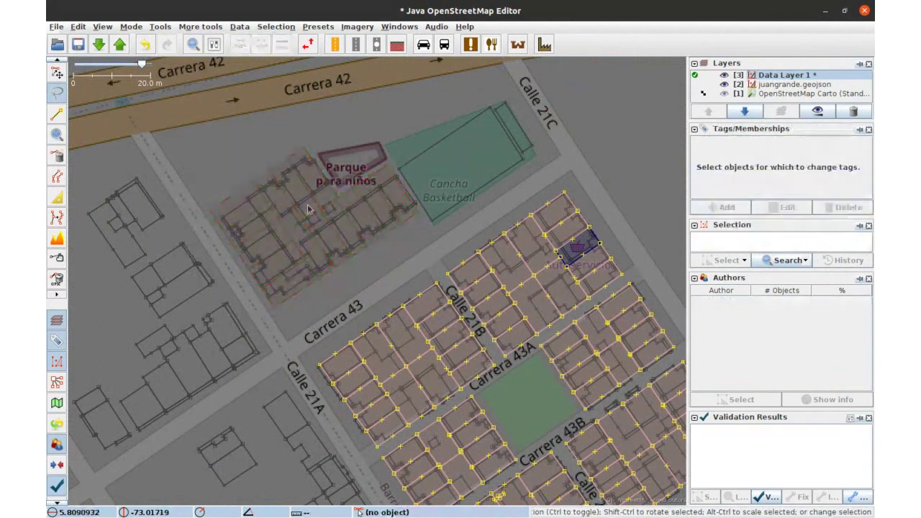
Step: Box-select and delete the 31 houses in the western blocks along Carrera 44, then undo that deletion
left_click_drag(349, 219, 241, 166)
scroll(238, 165, "down", 5)
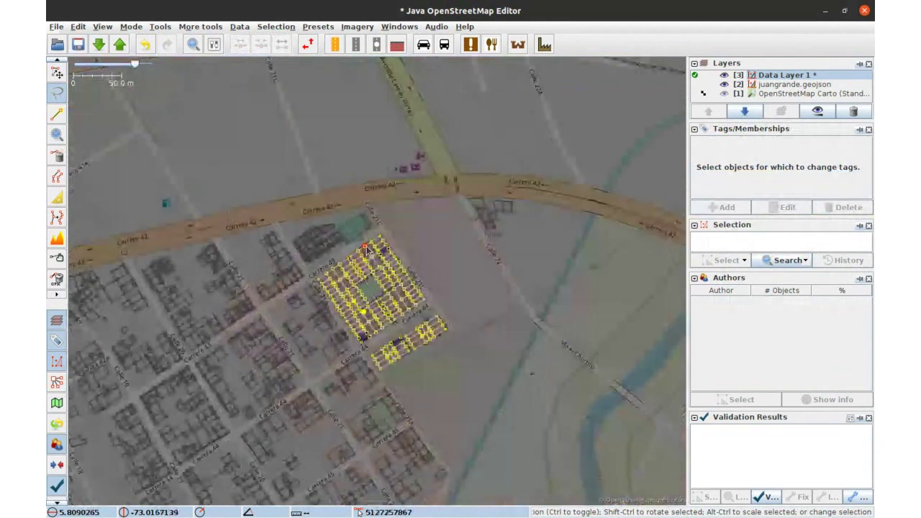
scroll(351, 328, "up", 5)
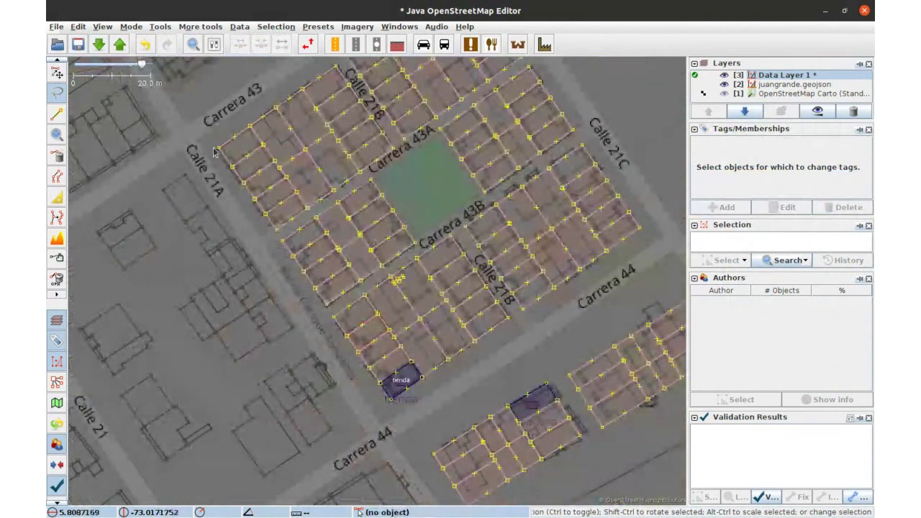
left_click_drag(209, 146, 150, 213)
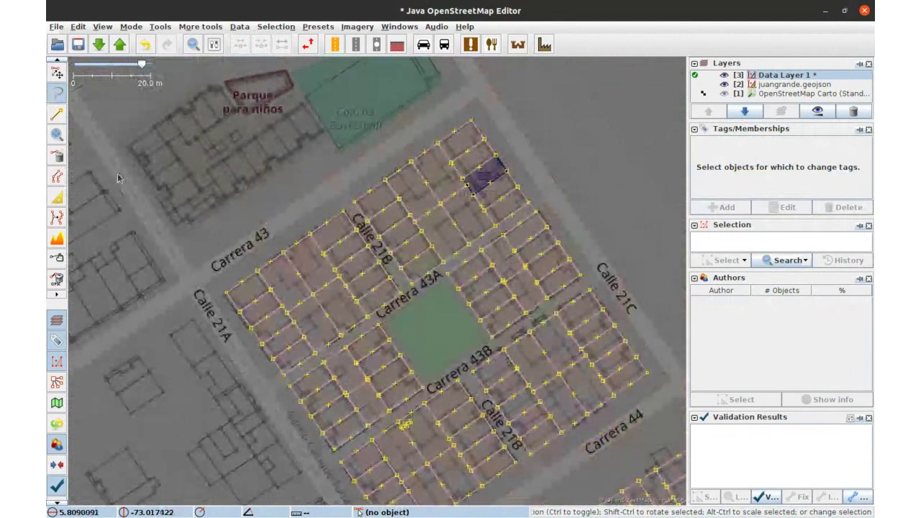
mouse_move(155, 286)
left_mouse_down()
mouse_move(456, 216)
mouse_move(544, 316)
mouse_move(417, 425)
mouse_move(307, 452)
mouse_move(284, 426)
left_mouse_up()
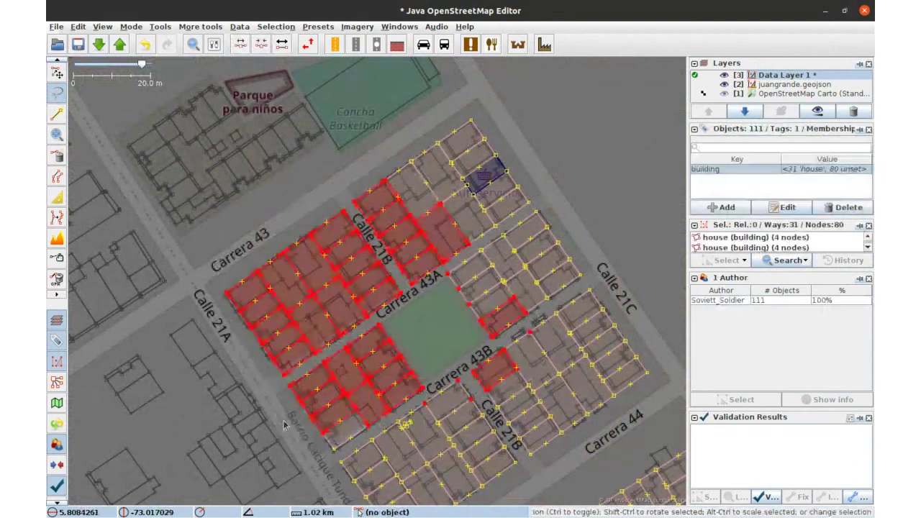
key("Delete")
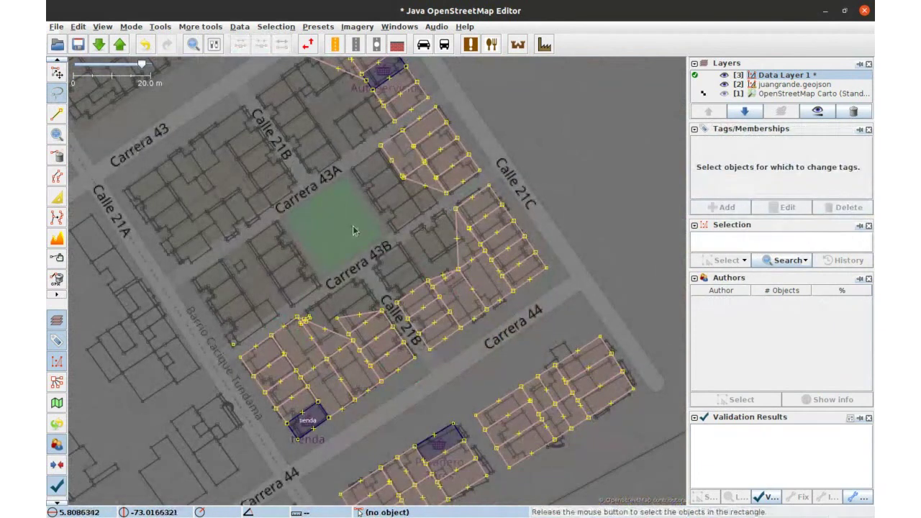
key("ctrl+z")
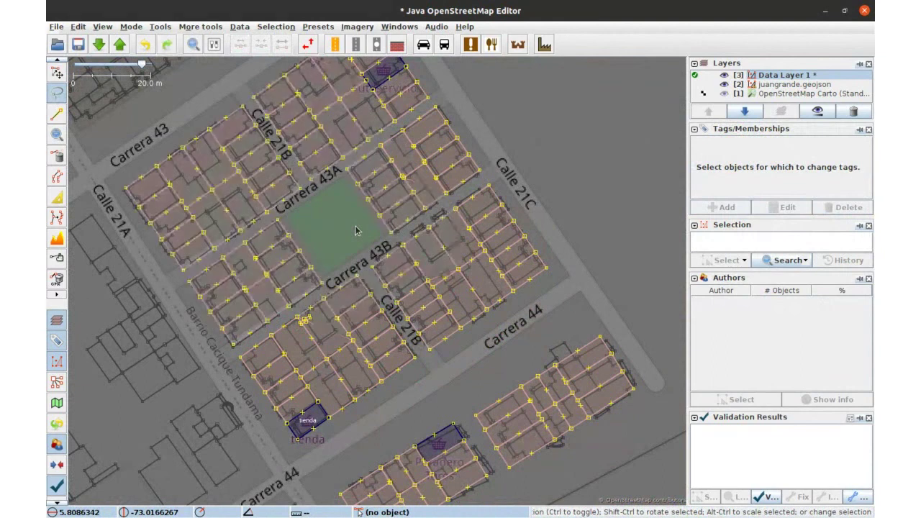
Step: Inspect the buildings beside Carrera 43A, including the thin one and the 6-node one, then deselect
left_click(292, 202)
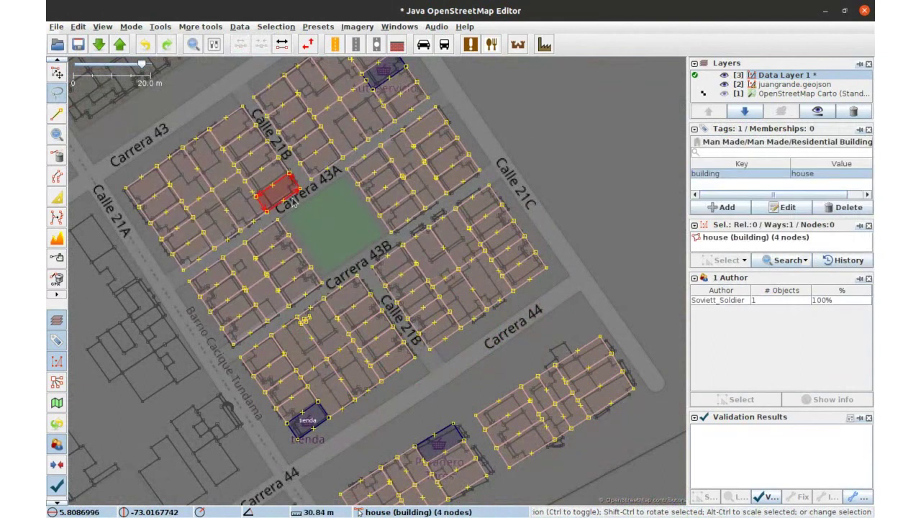
left_click(264, 220)
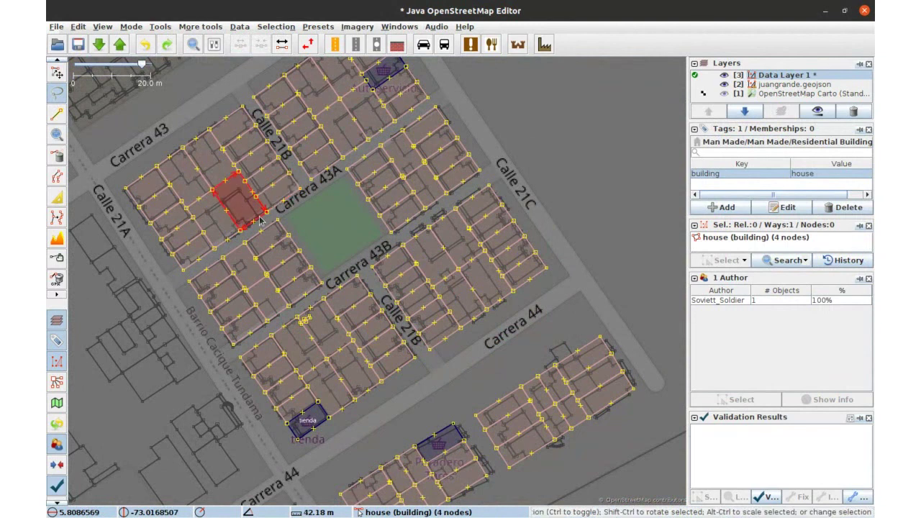
left_click(271, 224)
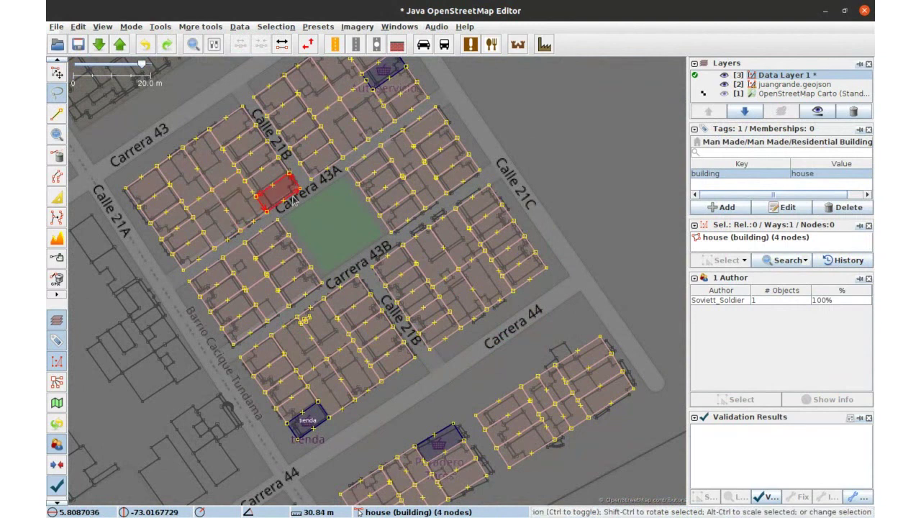
left_click(232, 244)
left_click(341, 201)
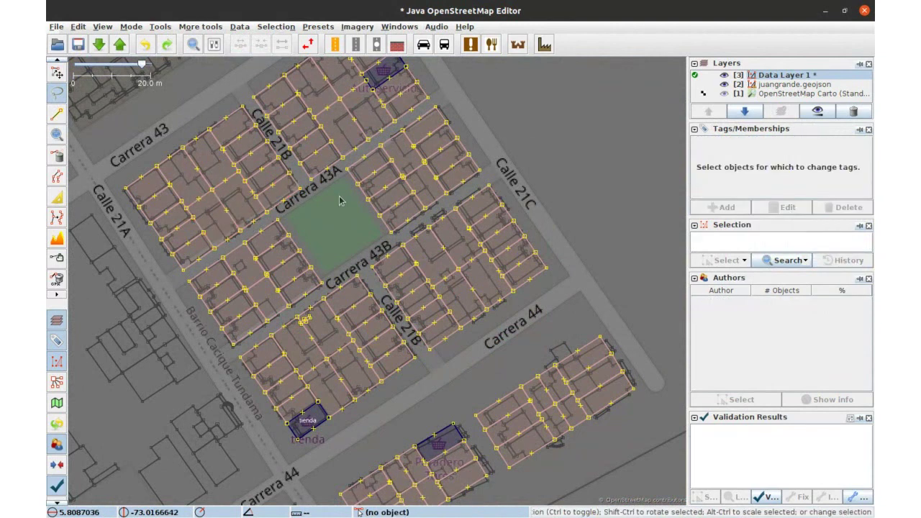
Step: Check the small houses near Calle 21A, then deselect and zoom out over the traced blocks
scroll(341, 201, "down", 3)
scroll(335, 184, "up", 4)
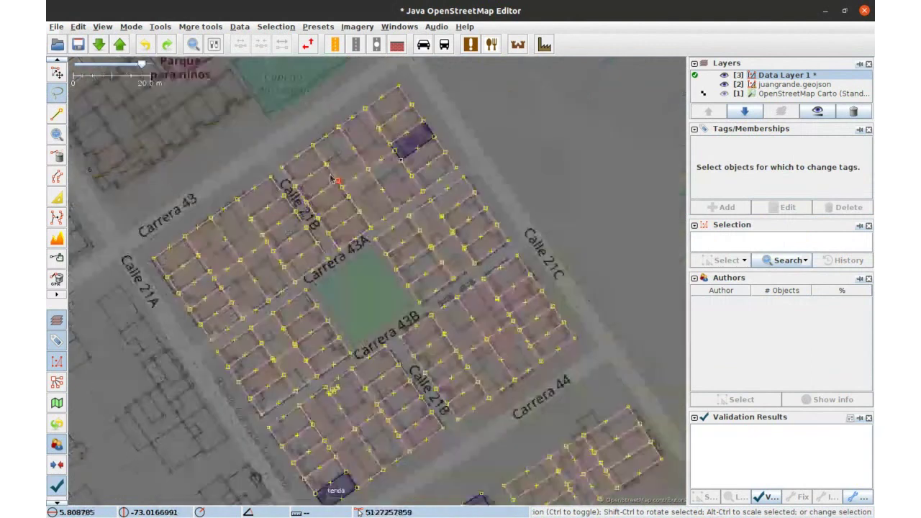
left_click_drag(281, 325, 364, 242)
left_click(308, 267)
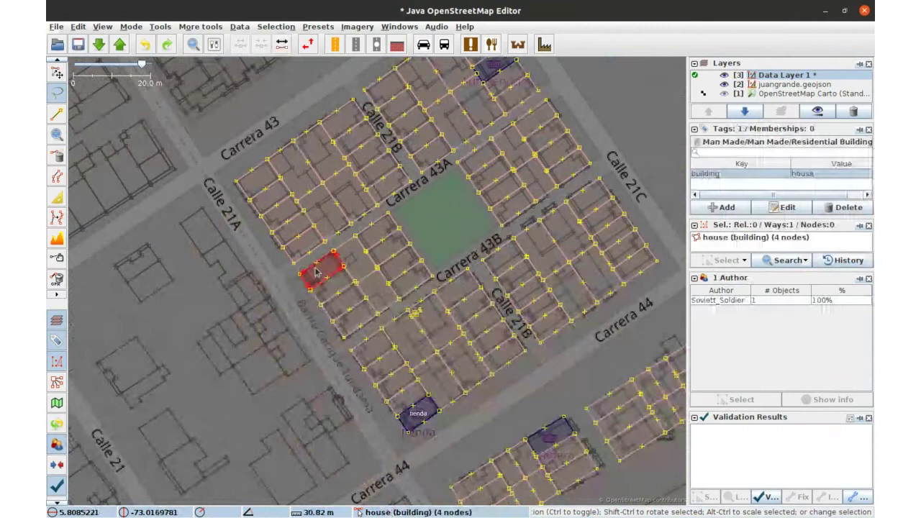
left_click(369, 280)
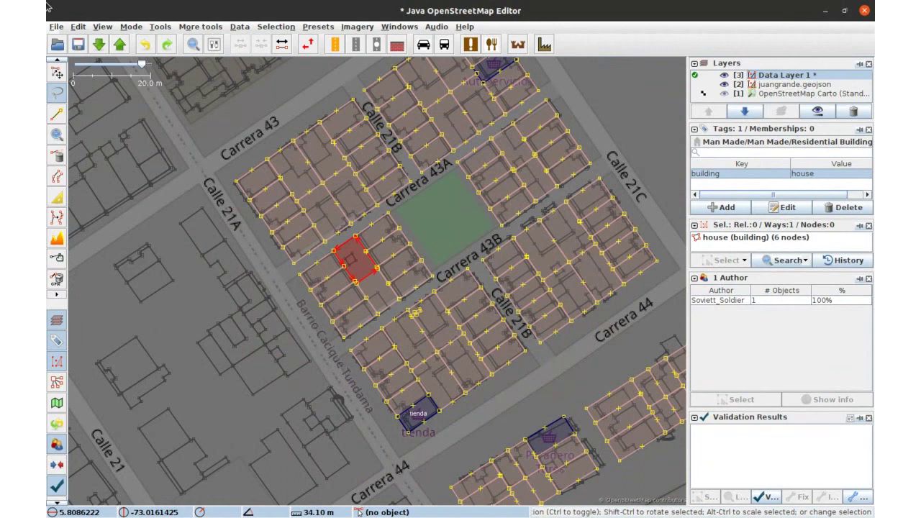
left_click(439, 238)
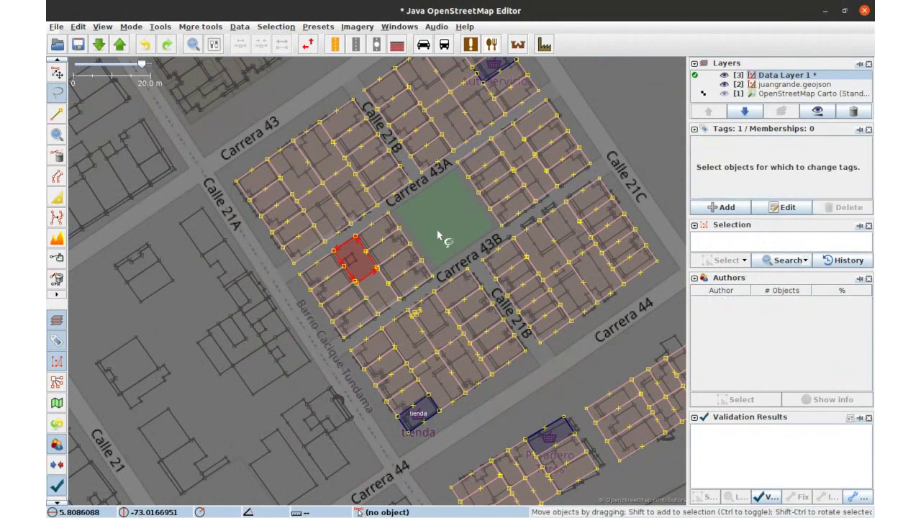
scroll(436, 229, "down", 2)
left_click_drag(436, 229, 370, 231)
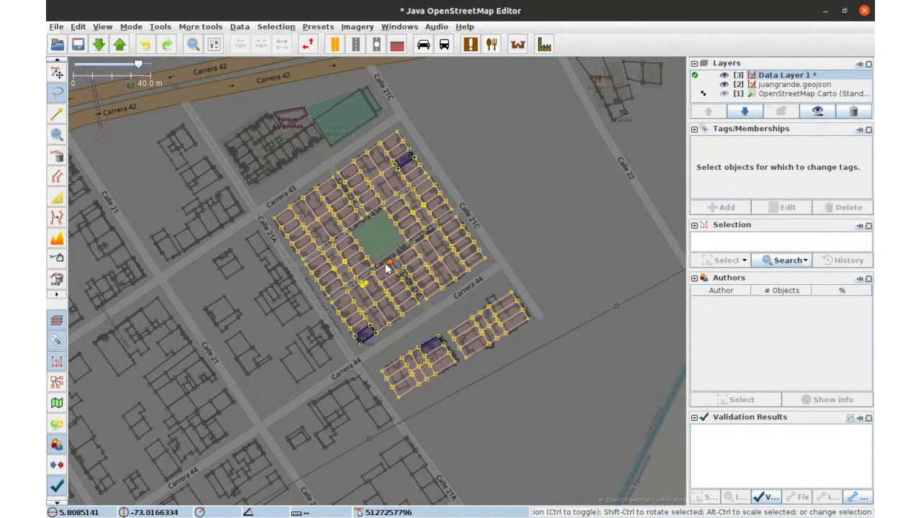
Step: Centre the traced buildings in view and open then dismiss the background imagery menu
scroll(385, 263, "up", 4)
scroll(382, 271, "down", 5)
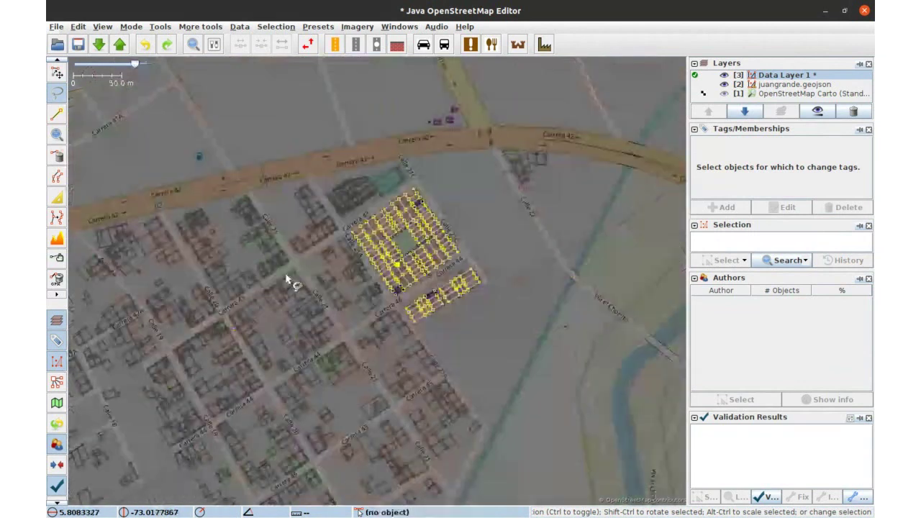
scroll(410, 274, "down", 2)
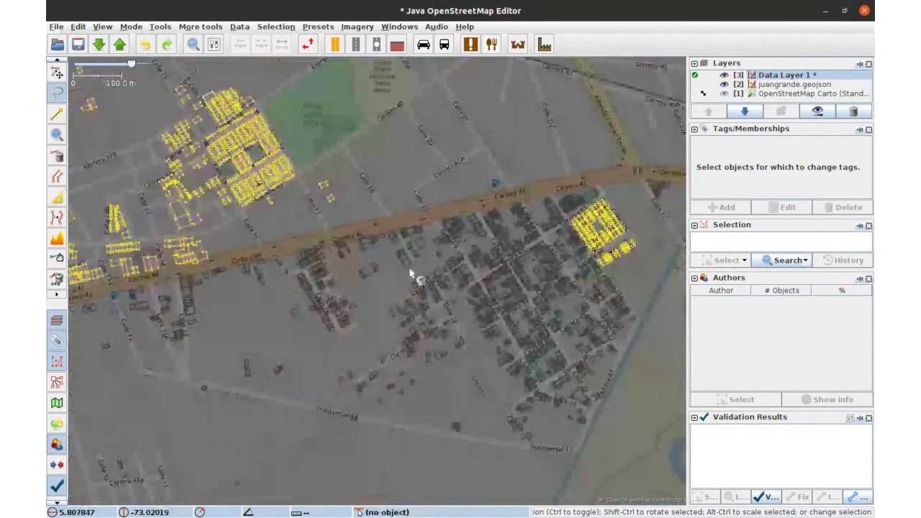
left_click_drag(412, 273, 336, 282)
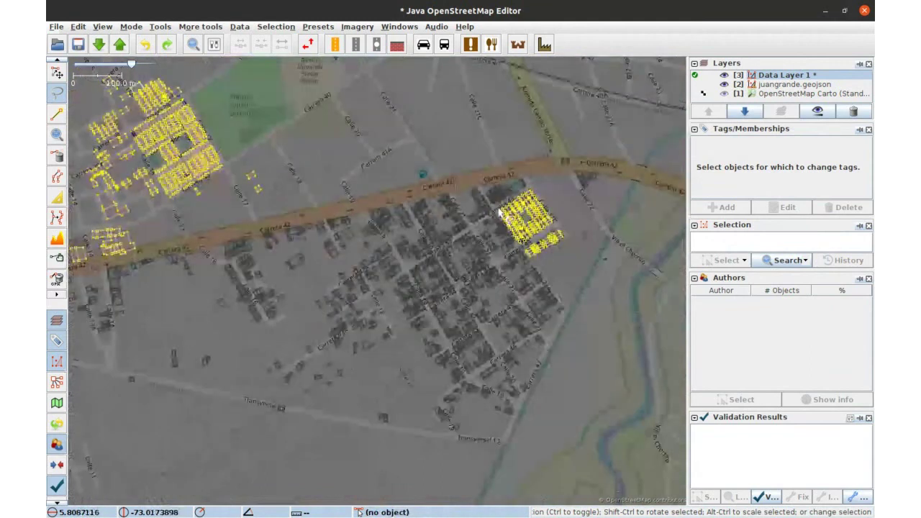
scroll(500, 212, "up", 3)
right_click(559, 170)
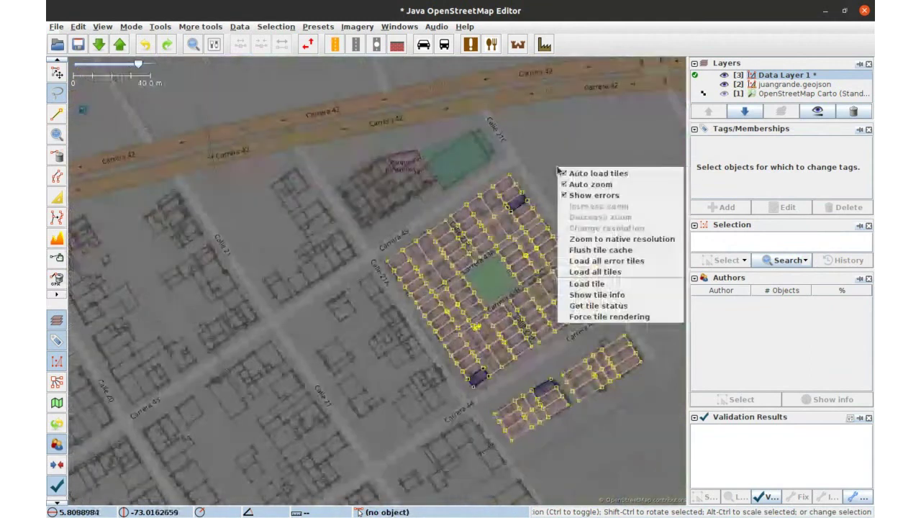
left_click(552, 174)
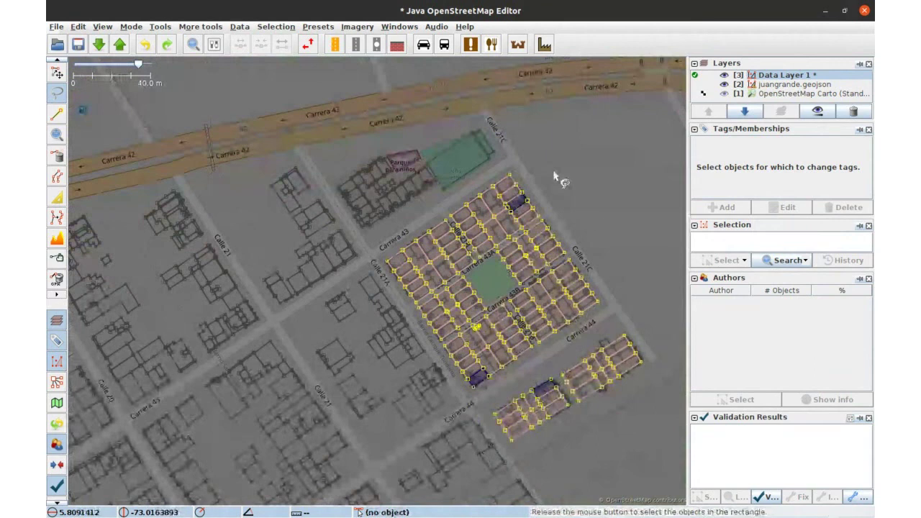
Step: Recentre on the traced buildings and select the juangrande.geojson layer in the Layers panel
scroll(499, 171, "down", 3)
scroll(508, 191, "up", 4)
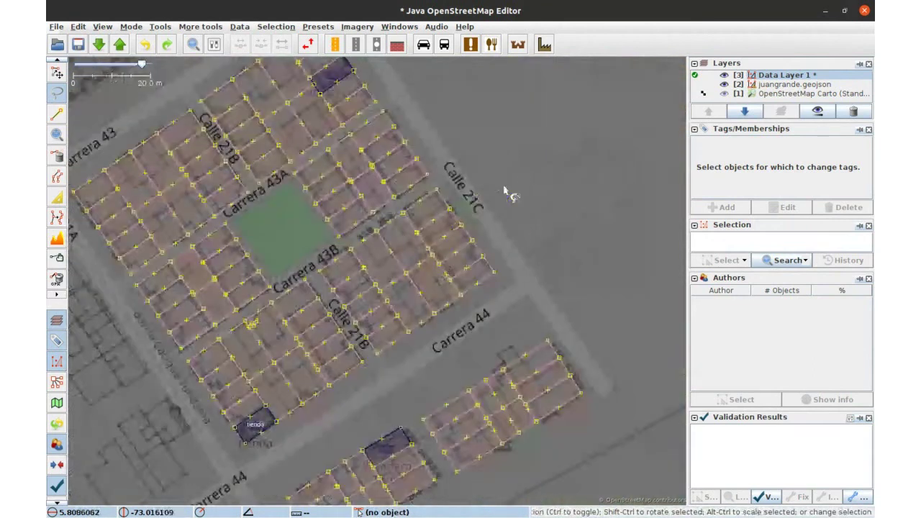
scroll(505, 192, "down", 5)
left_click_drag(506, 193, 477, 222)
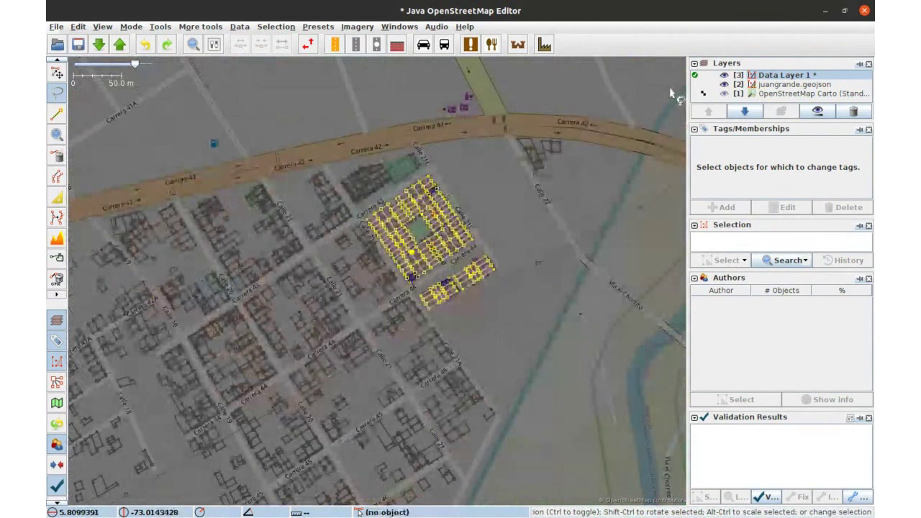
left_click(698, 85)
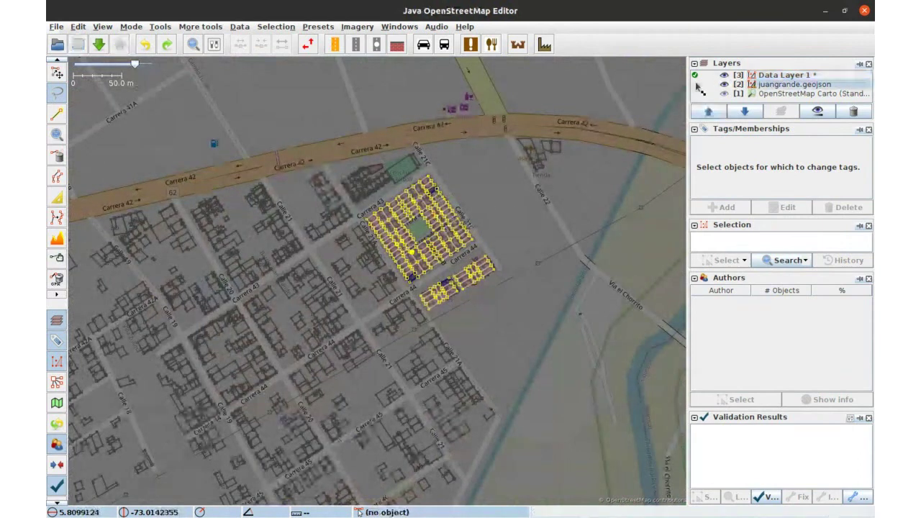
Step: Make juangrande.geojson active, box-select its imported buildings over the traced blocks and delete them
left_click(697, 85)
scroll(410, 206, "up", 3)
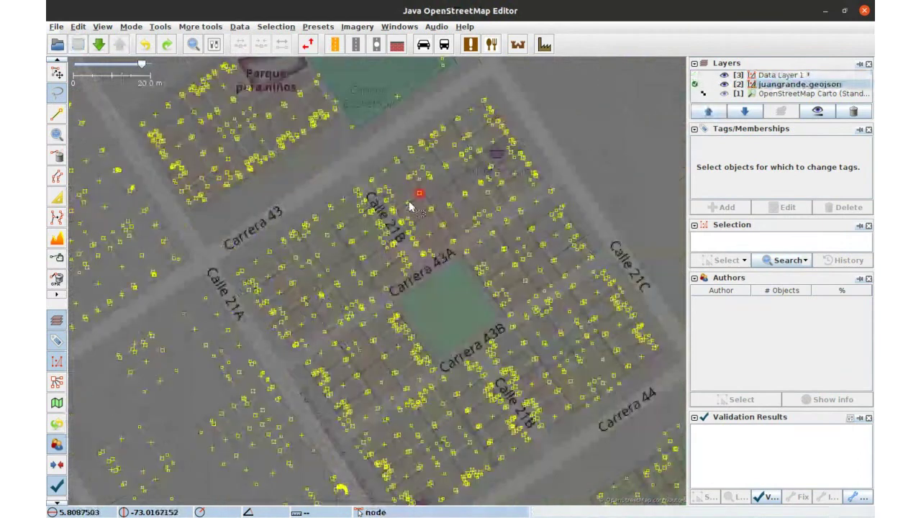
scroll(302, 210, "down", 2)
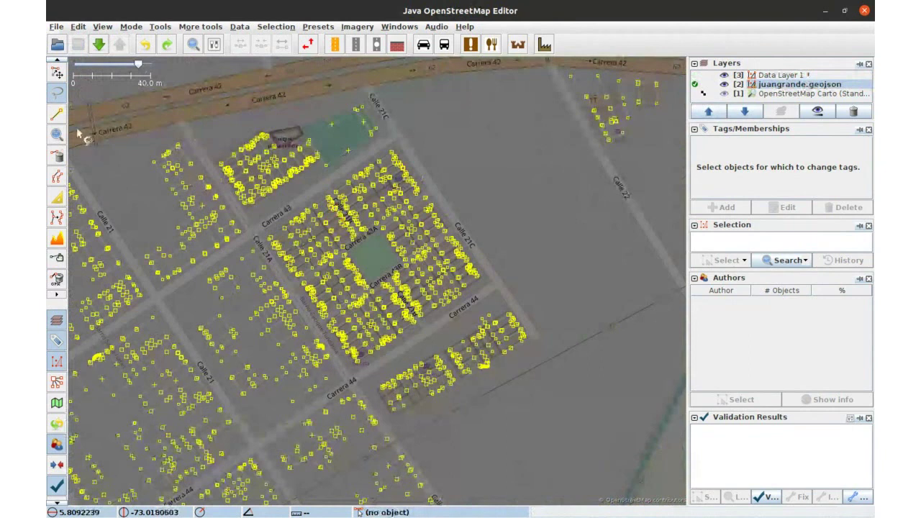
mouse_move(347, 162)
left_mouse_down()
mouse_move(390, 147)
mouse_move(446, 189)
mouse_move(524, 289)
mouse_move(542, 349)
mouse_move(448, 407)
mouse_move(394, 423)
mouse_move(257, 234)
left_mouse_up()
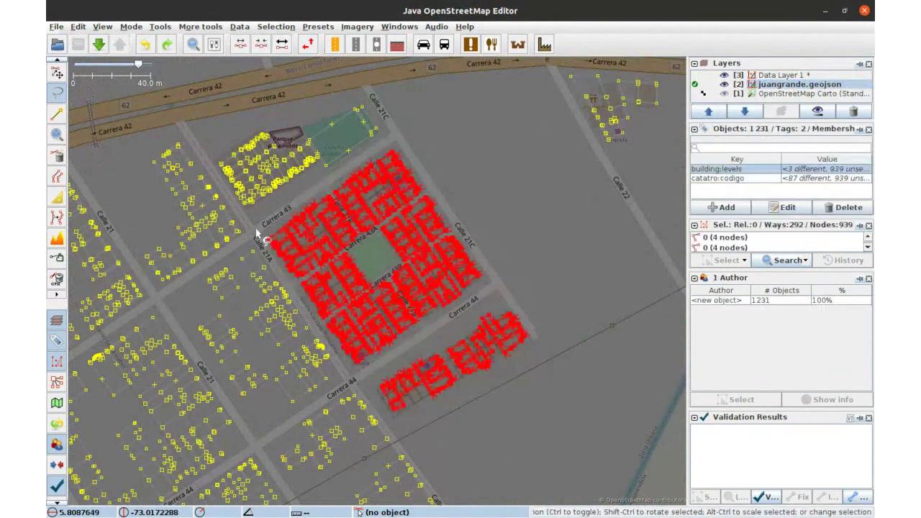
key("Delete")
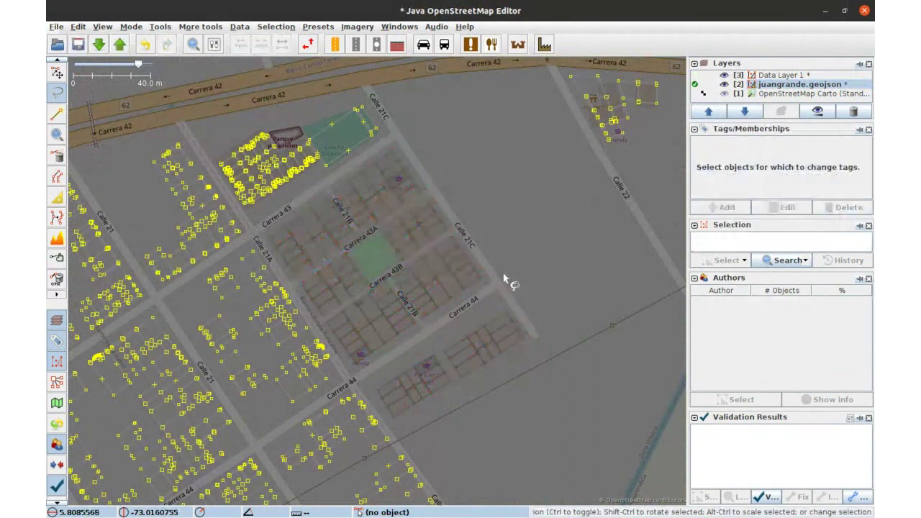
scroll(502, 240, "down", 2)
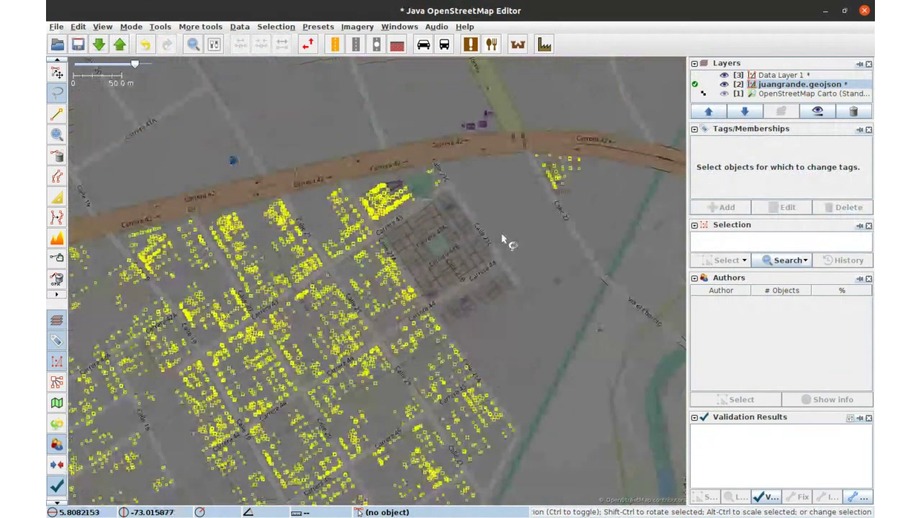
scroll(536, 209, "down", 5)
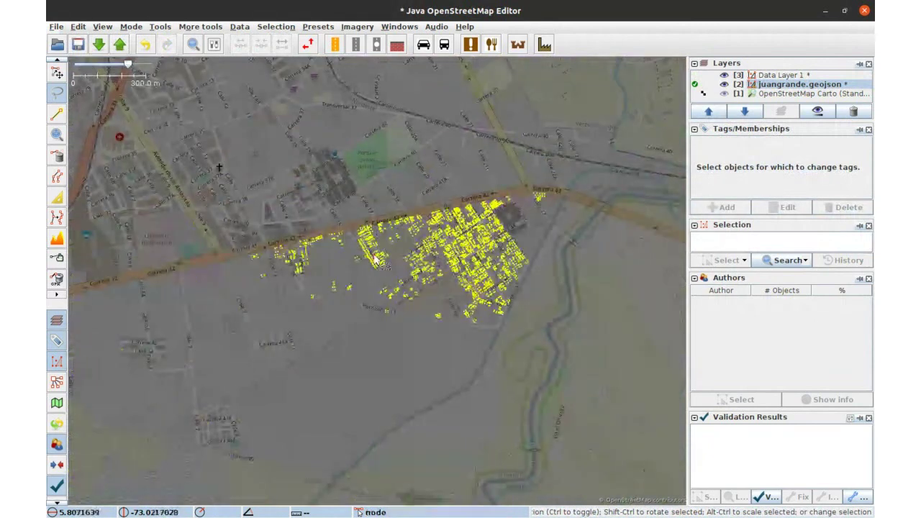
scroll(375, 260, "up", 3)
scroll(329, 262, "up", 1)
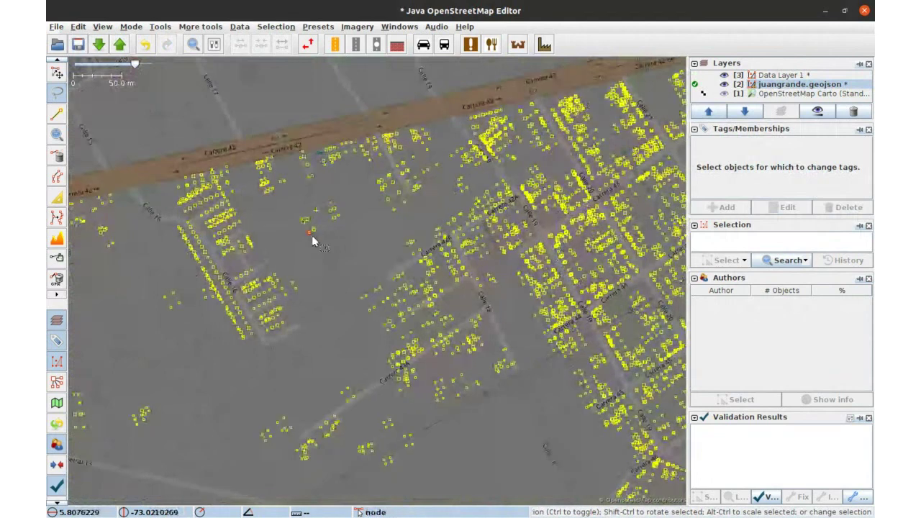
scroll(356, 231, "down", 1)
scroll(569, 196, "up", 1)
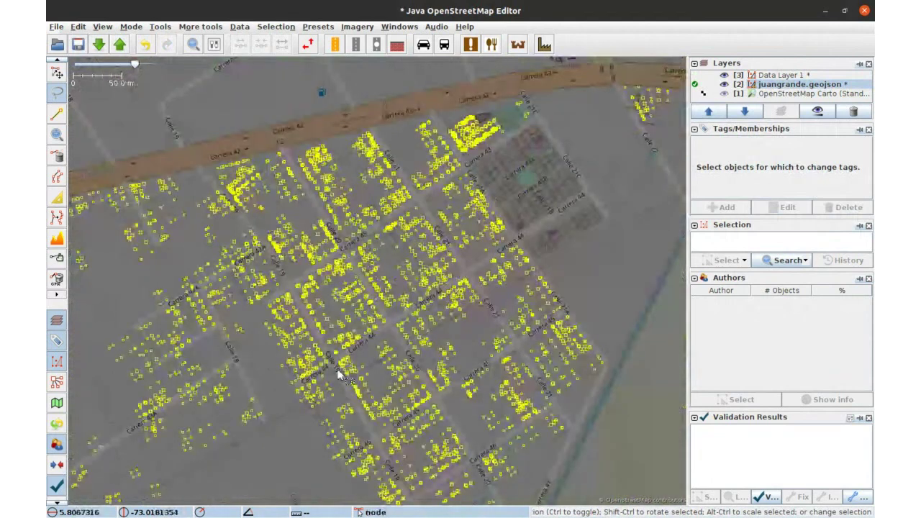
scroll(344, 312, "up", 2)
scroll(344, 315, "down", 2)
scroll(663, 100, "up", 3)
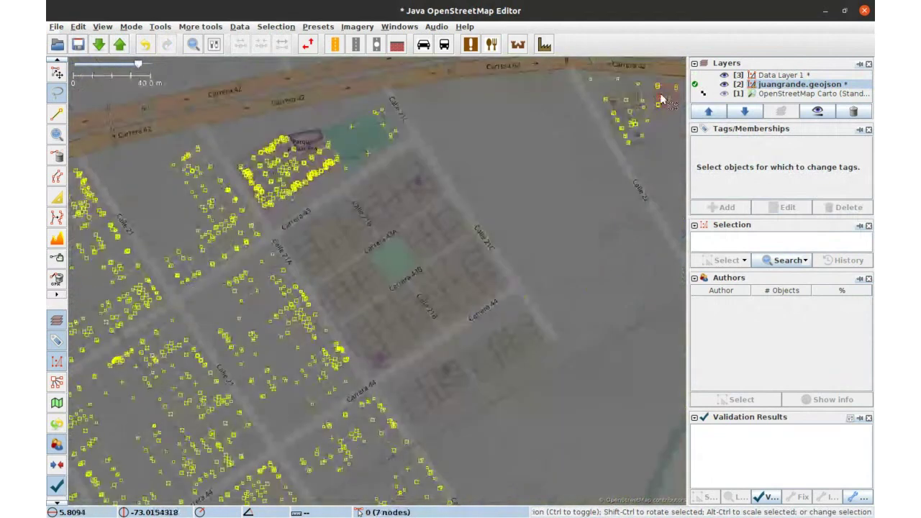
scroll(663, 99, "down", 2)
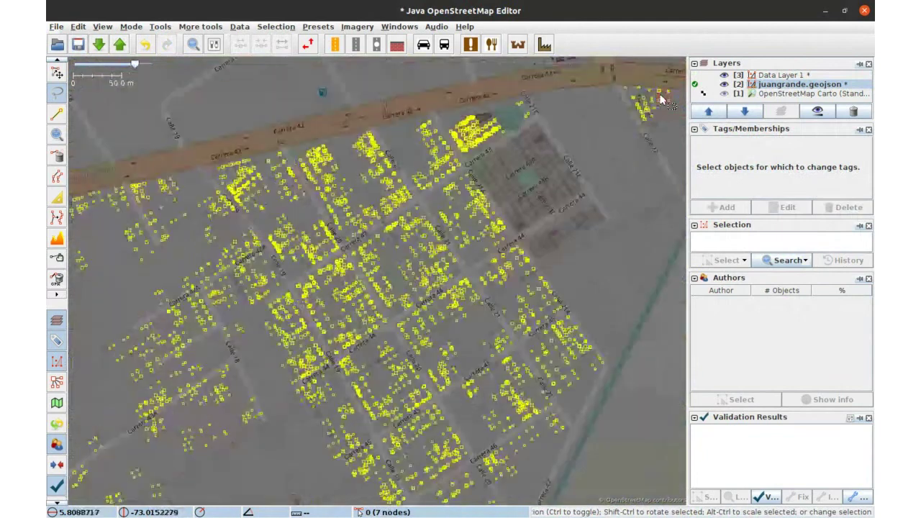
scroll(575, 128, "down", 2)
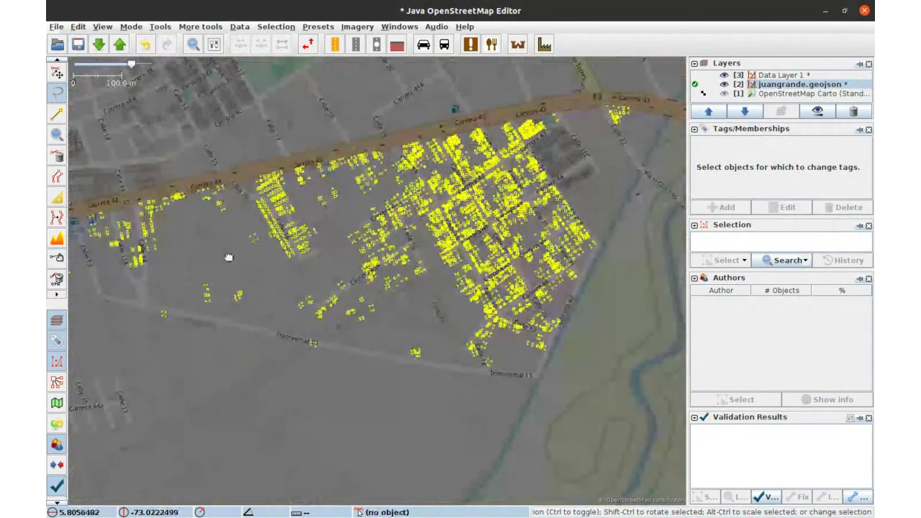
right_click(230, 257)
left_click(577, 169)
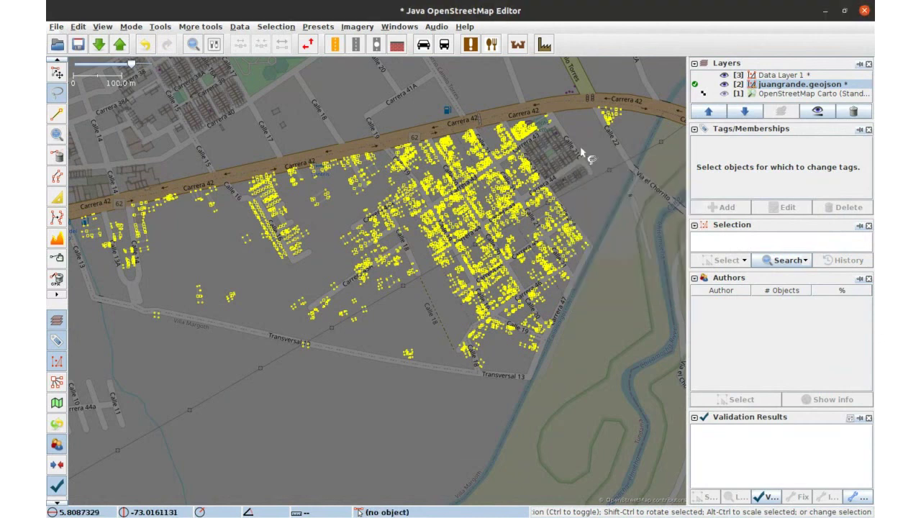
scroll(576, 171, "down", 2)
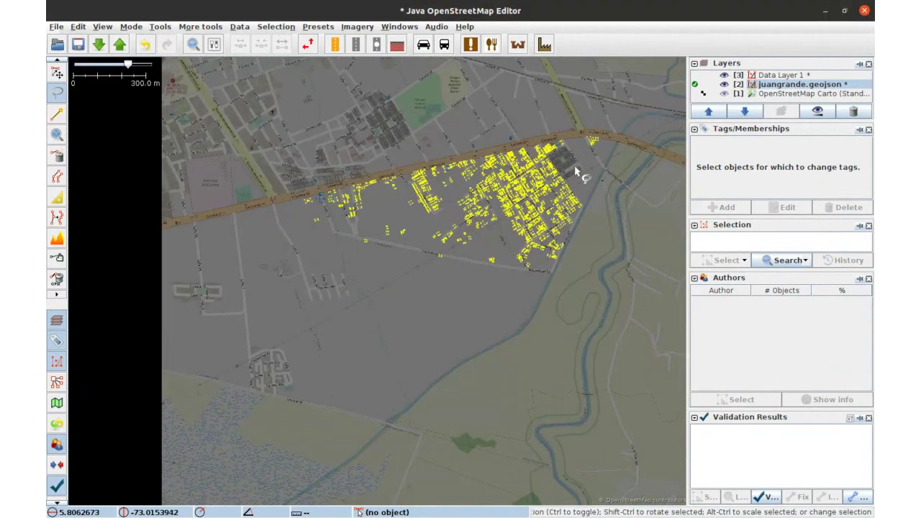
Step: Select imported buildings, then restore the earlier 17-way, 164-node selection from the selection history
mouse_move(576, 171)
left_mouse_down()
mouse_move(309, 104)
mouse_move(432, 237)
left_mouse_up()
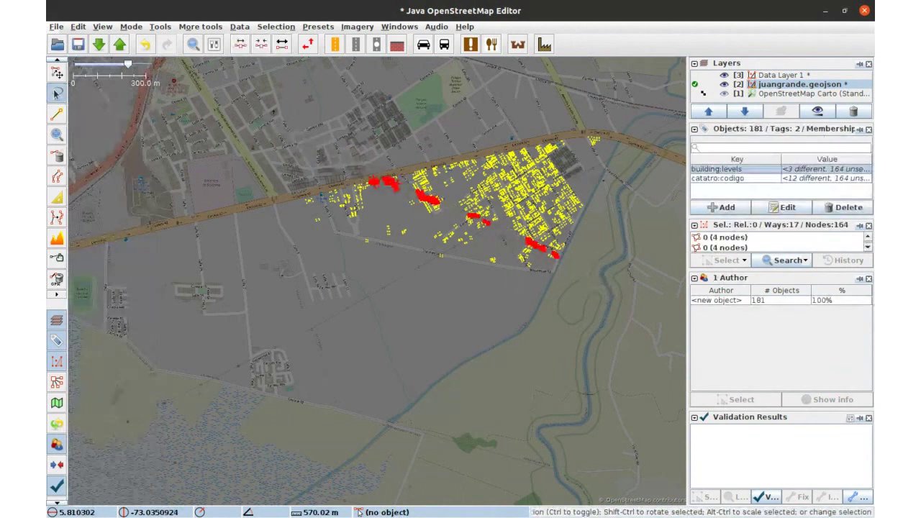
mouse_move(311, 137)
left_mouse_down()
mouse_move(570, 92)
mouse_move(600, 112)
mouse_move(616, 161)
mouse_move(606, 235)
mouse_move(346, 278)
mouse_move(267, 241)
left_mouse_up()
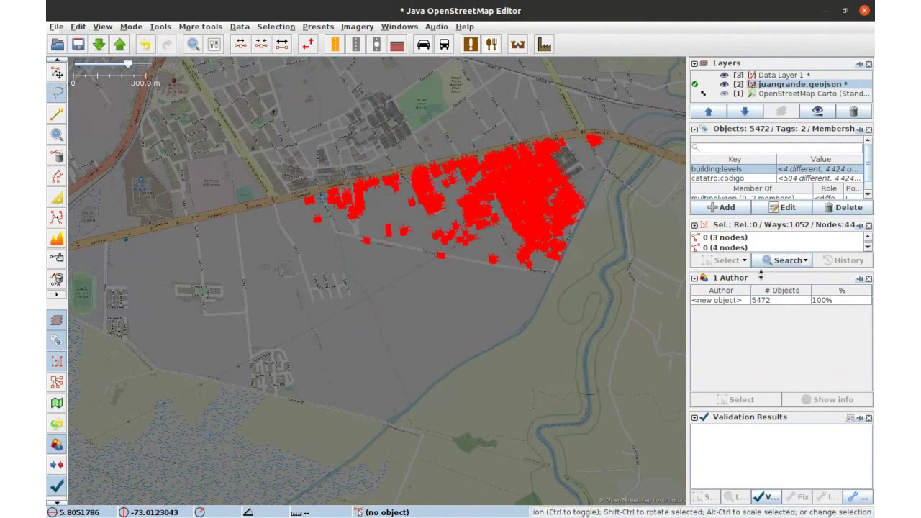
left_click_drag(760, 274, 761, 344)
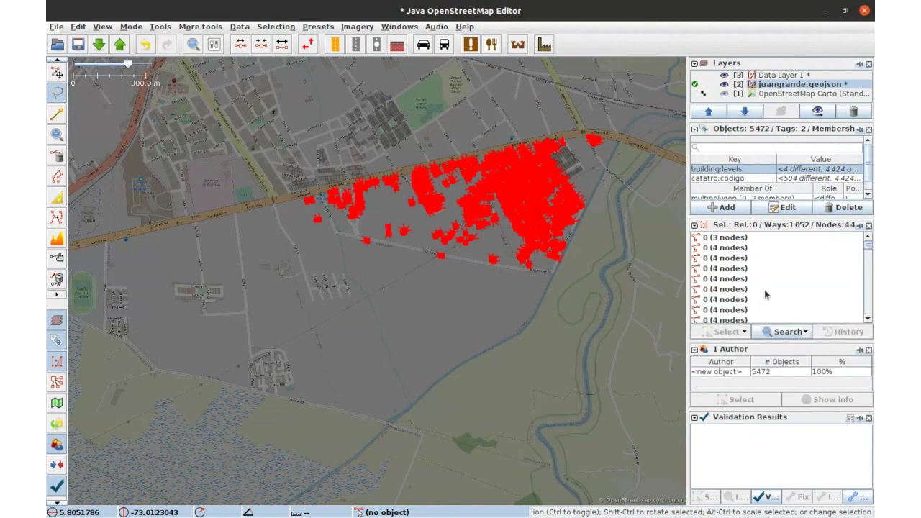
left_click_drag(868, 245, 864, 259)
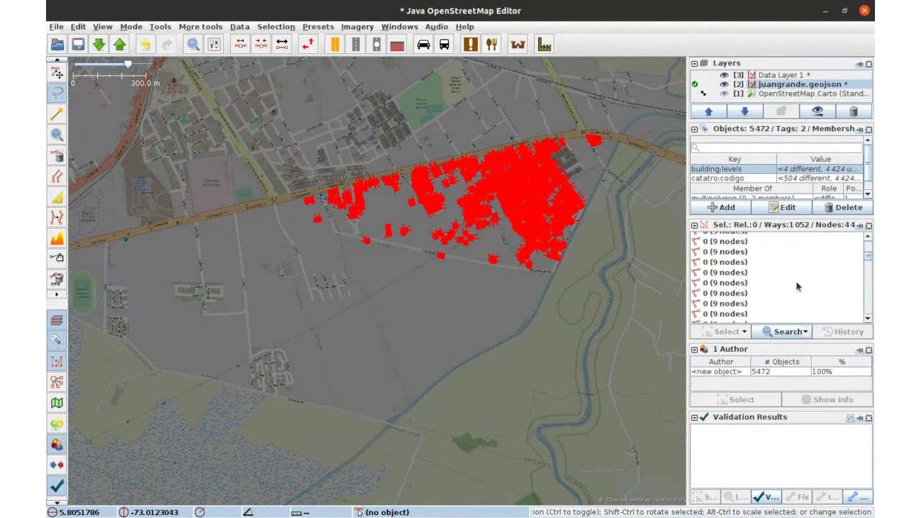
left_click(867, 320)
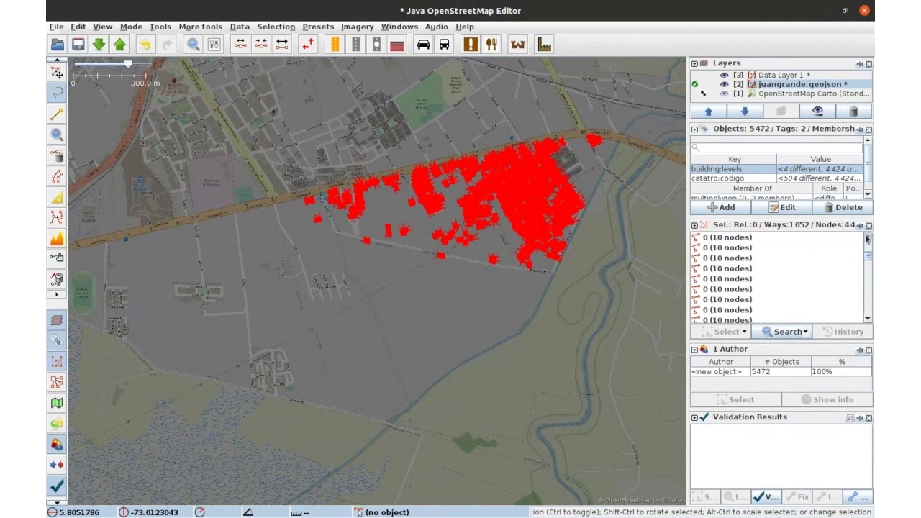
left_click(746, 332)
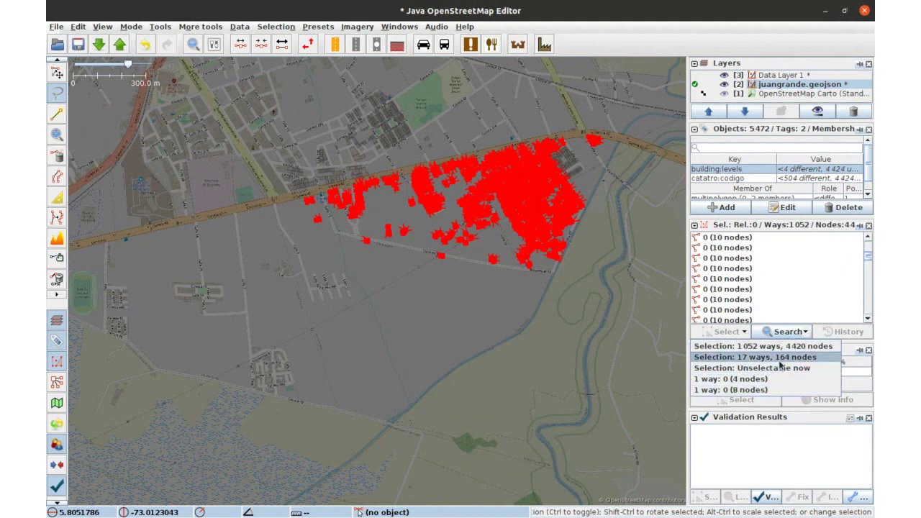
left_click(777, 348)
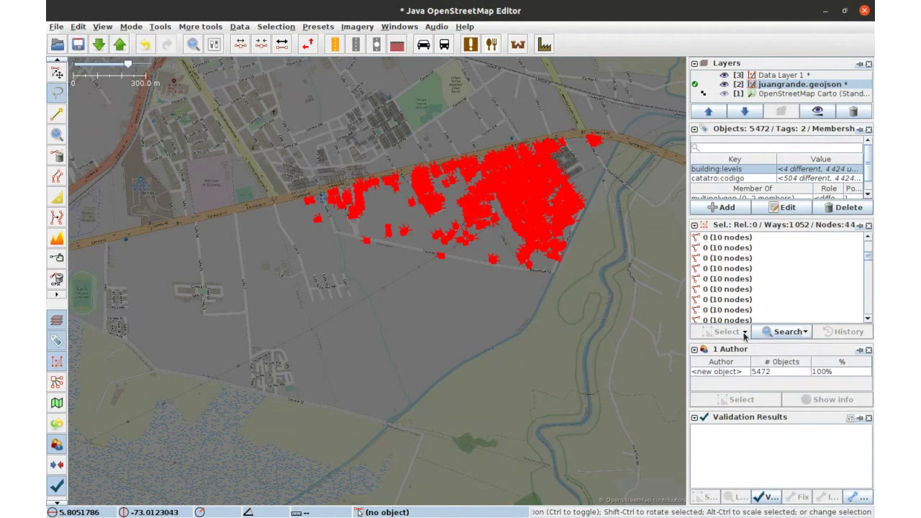
left_click(744, 333)
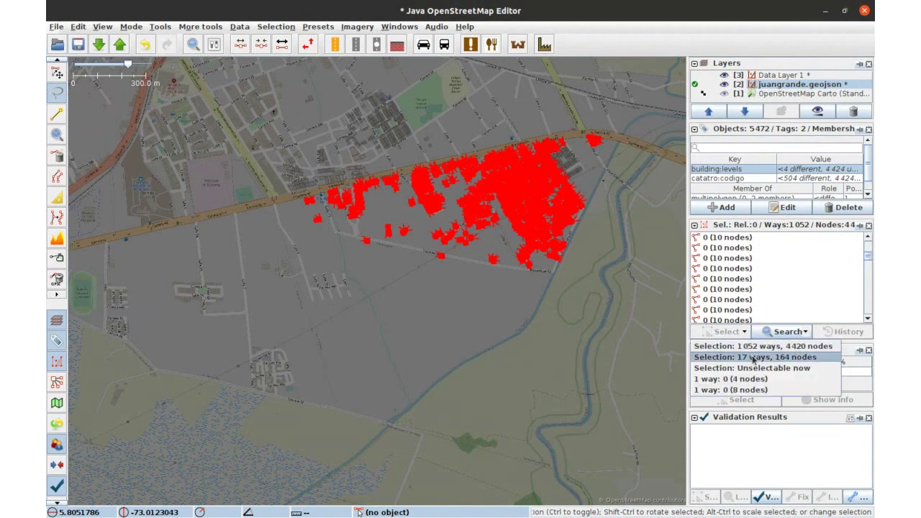
left_click(753, 357)
Step: Clear the selection and lasso around the entire imported building cluster
left_click(558, 311)
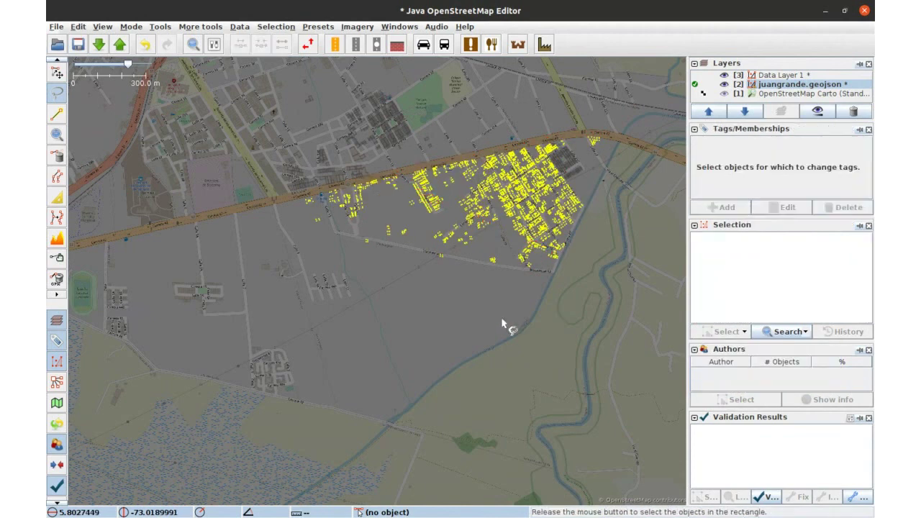
mouse_move(288, 175)
left_mouse_down()
mouse_move(502, 113)
mouse_move(640, 155)
mouse_move(613, 208)
mouse_move(403, 296)
mouse_move(323, 270)
left_mouse_up()
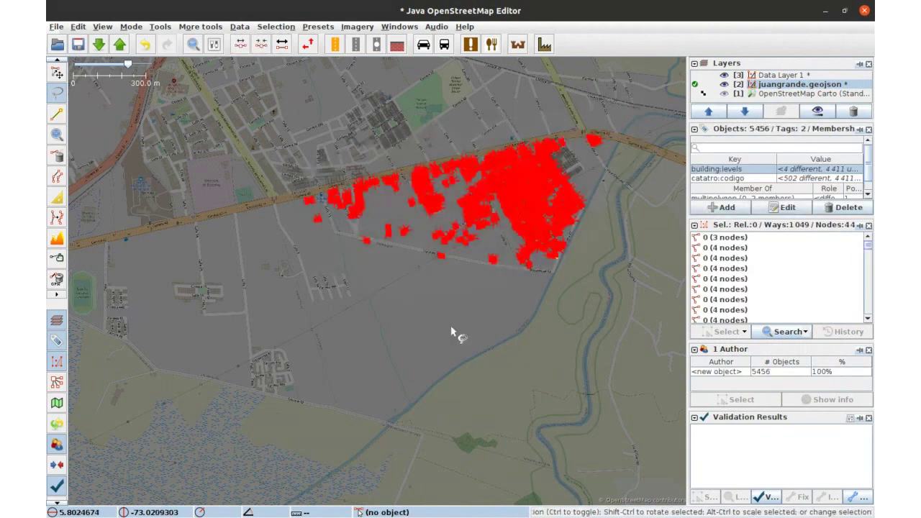
left_click(452, 332)
mouse_move(270, 177)
left_mouse_down()
mouse_move(373, 130)
mouse_move(505, 114)
mouse_move(625, 143)
mouse_move(612, 224)
mouse_move(581, 286)
mouse_move(516, 302)
mouse_move(299, 310)
left_mouse_up()
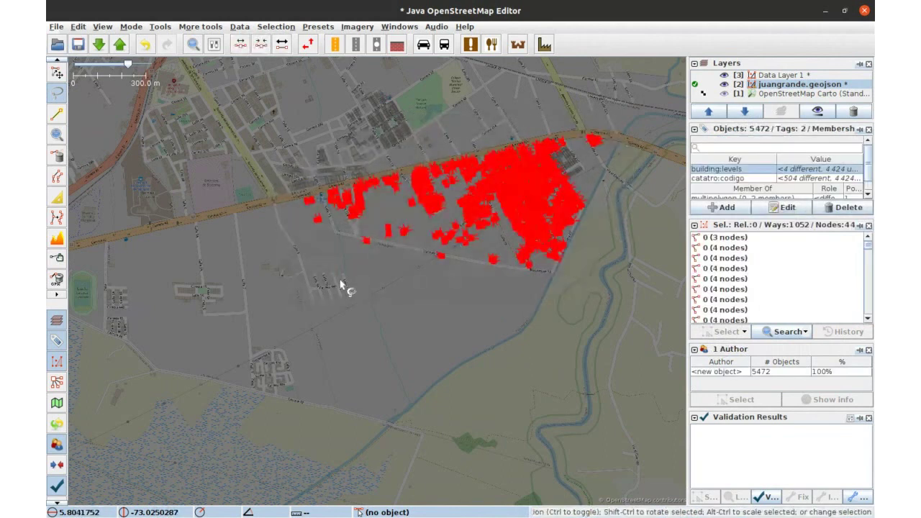
Step: Run the search 'selected type:way' to keep only the 1052 selected building ways
key("ctrl+f")
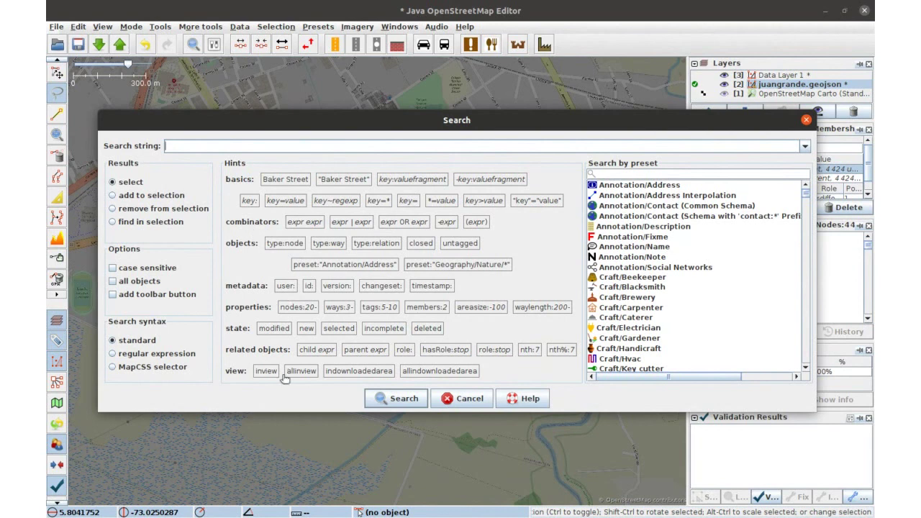
left_click(347, 329)
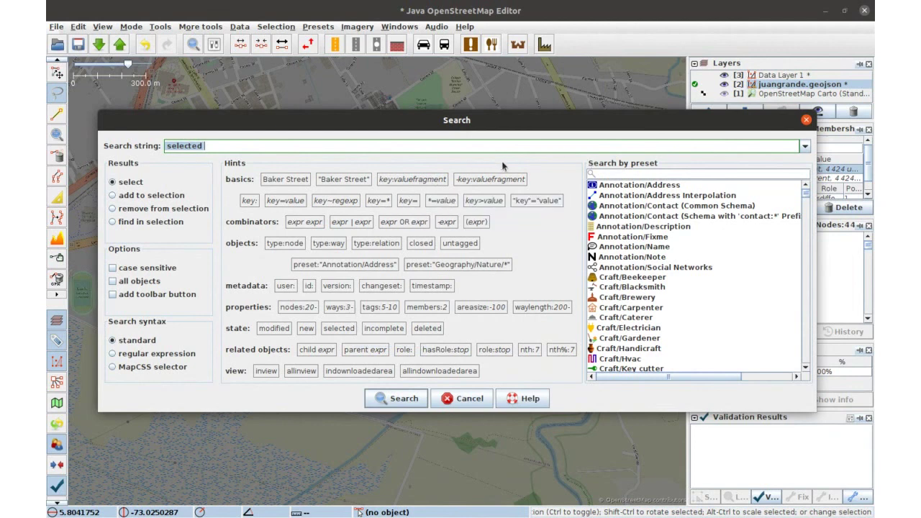
left_click(328, 242)
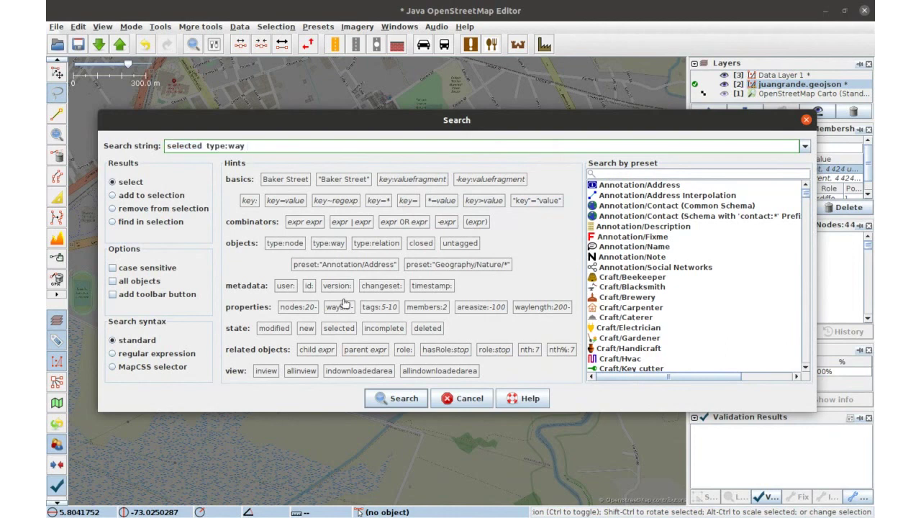
left_click(401, 399)
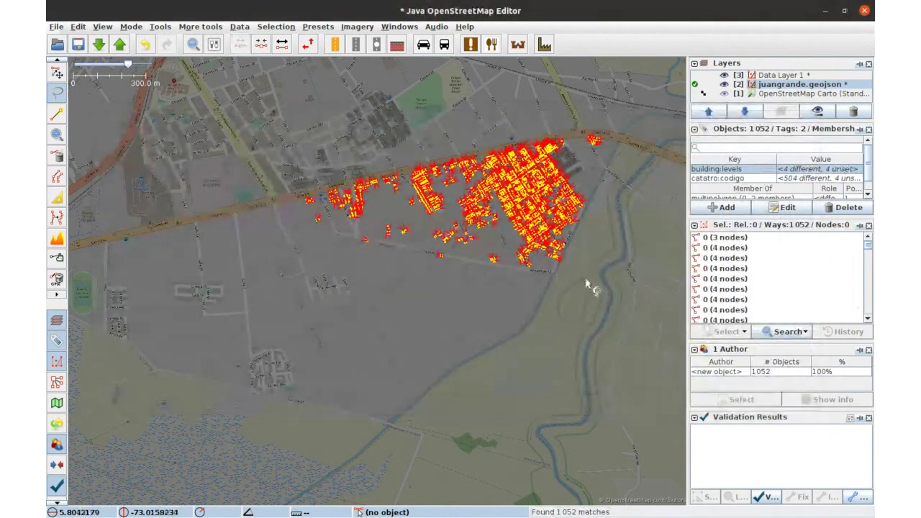
Step: Glance at the recent selections list, then reload the background imagery tiles
scroll(524, 193, "up", 5)
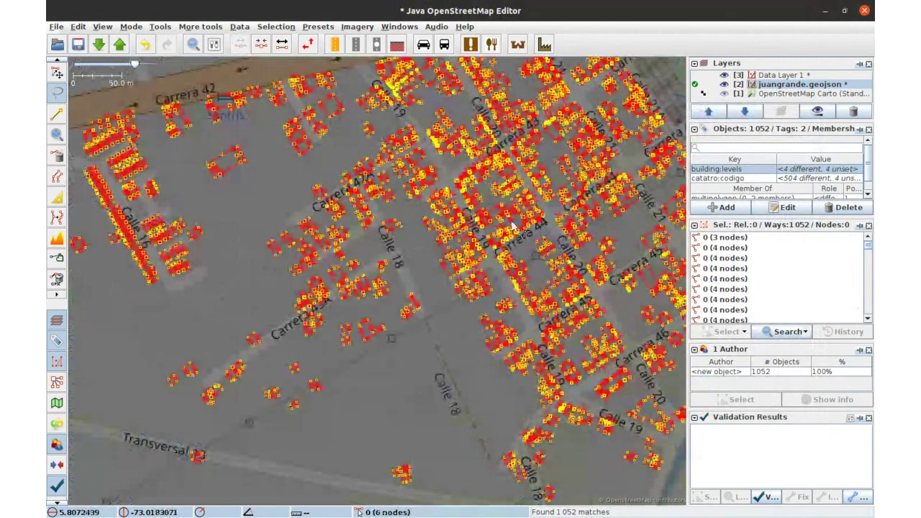
scroll(518, 229, "down", 5)
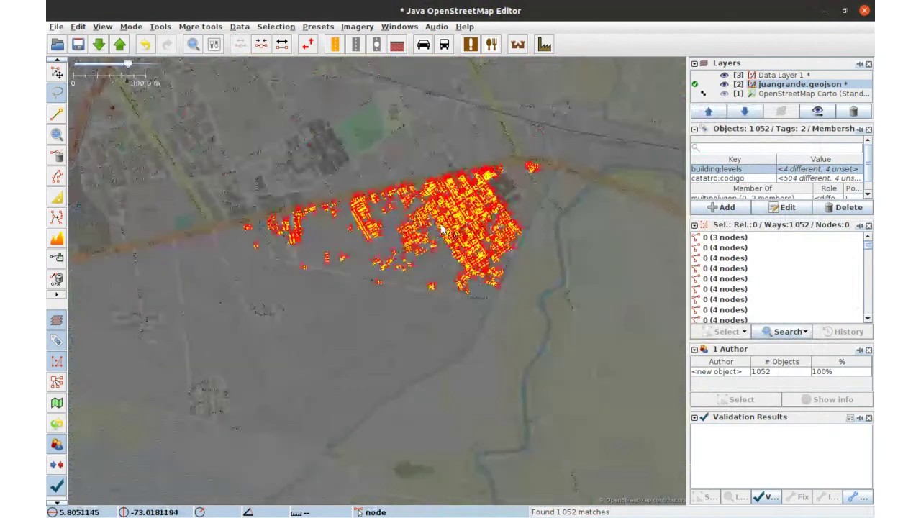
left_click(744, 332)
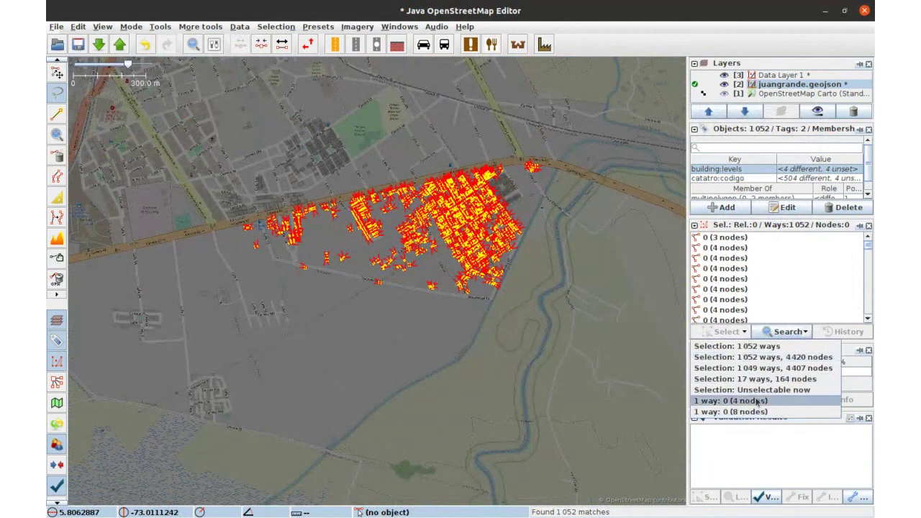
left_click(562, 215)
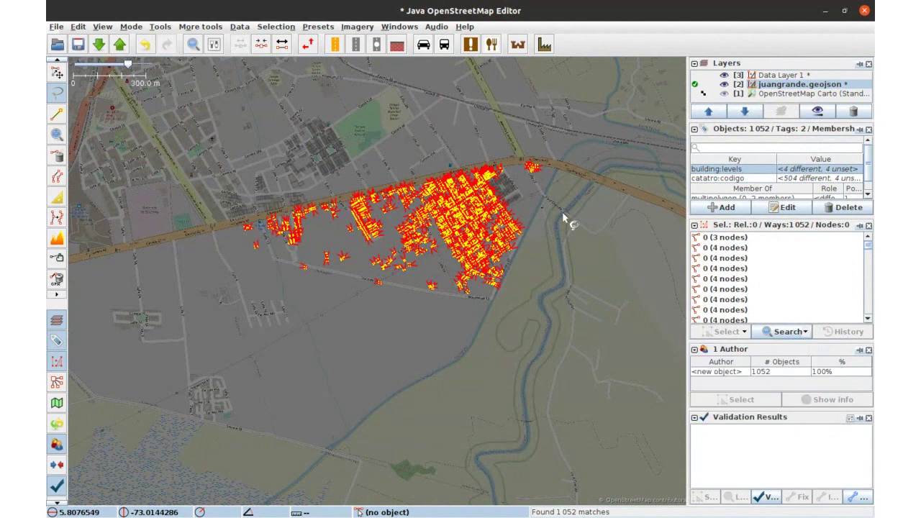
scroll(564, 220, "up", 3)
right_click(518, 196)
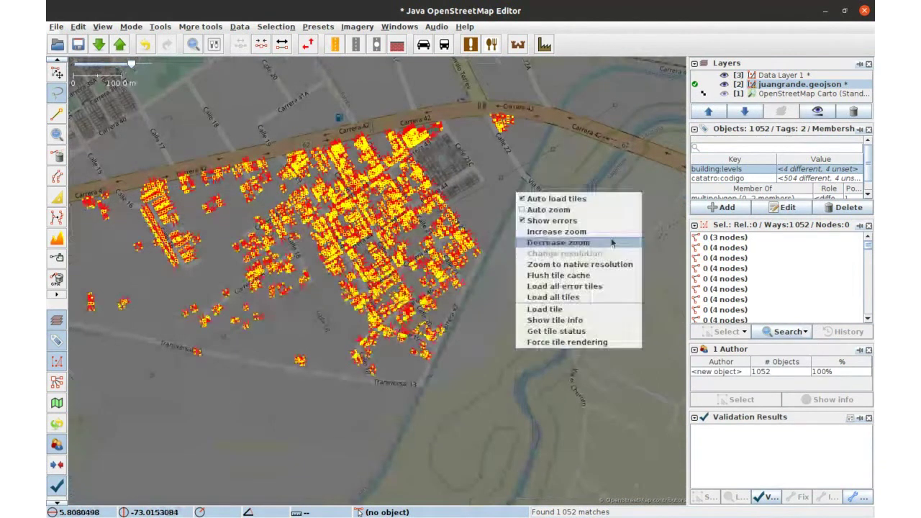
left_click(612, 243)
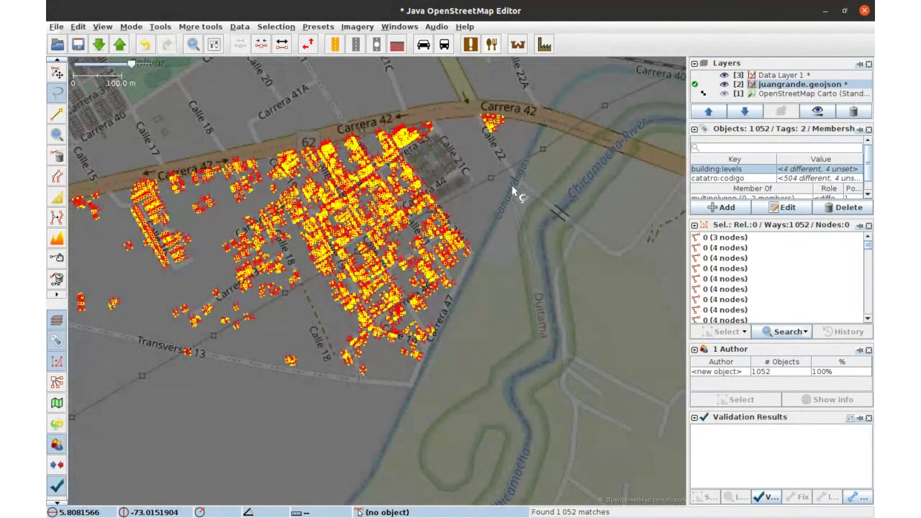
Step: Zoom around the building cluster and reopen the background imagery tile options
scroll(514, 191, "down", 2)
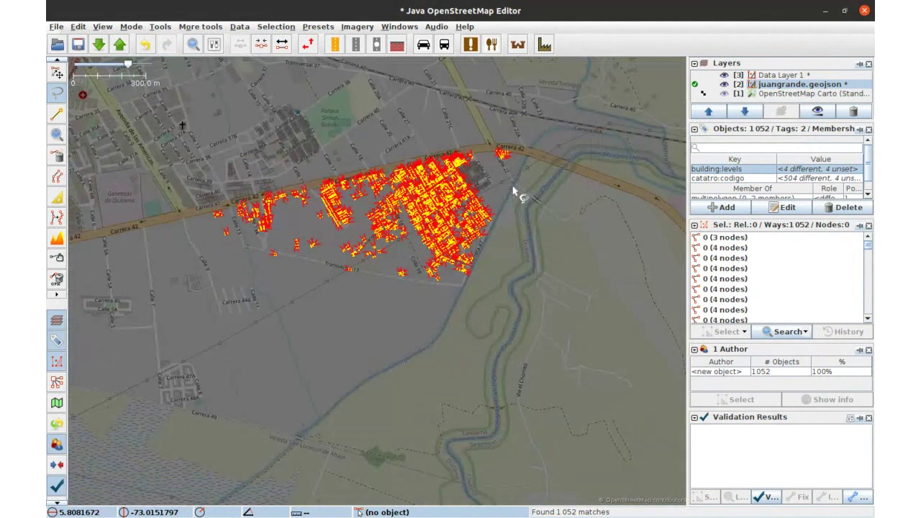
scroll(469, 185, "up", 2)
scroll(466, 183, "up", 2)
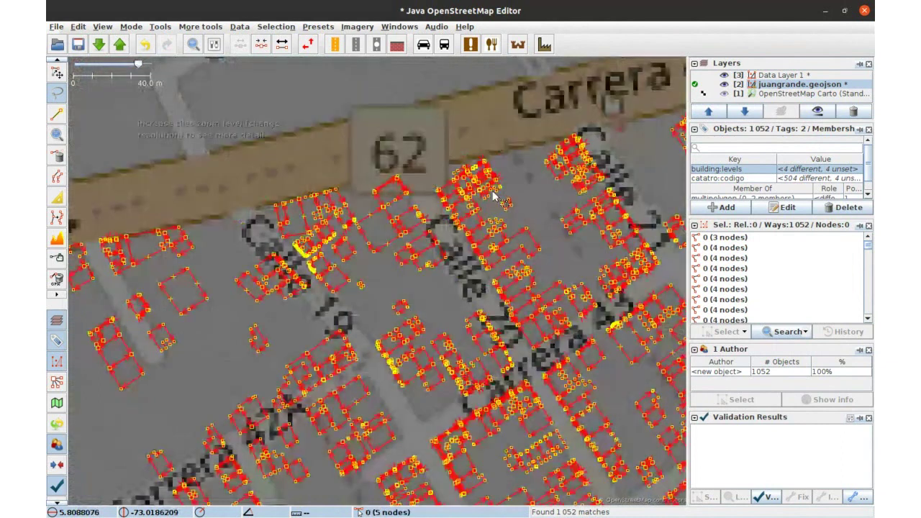
scroll(494, 196, "up", 2)
scroll(495, 198, "down", 2)
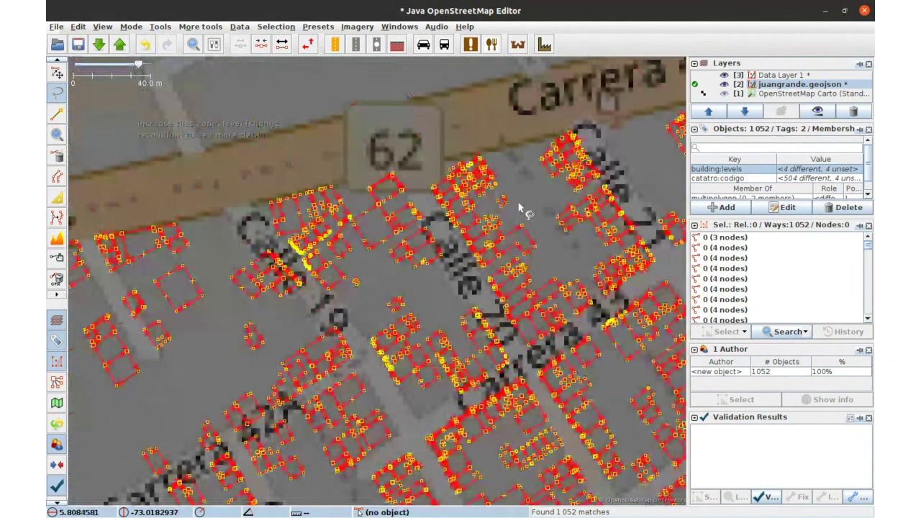
scroll(495, 205, "down", 1)
scroll(403, 237, "down", 2)
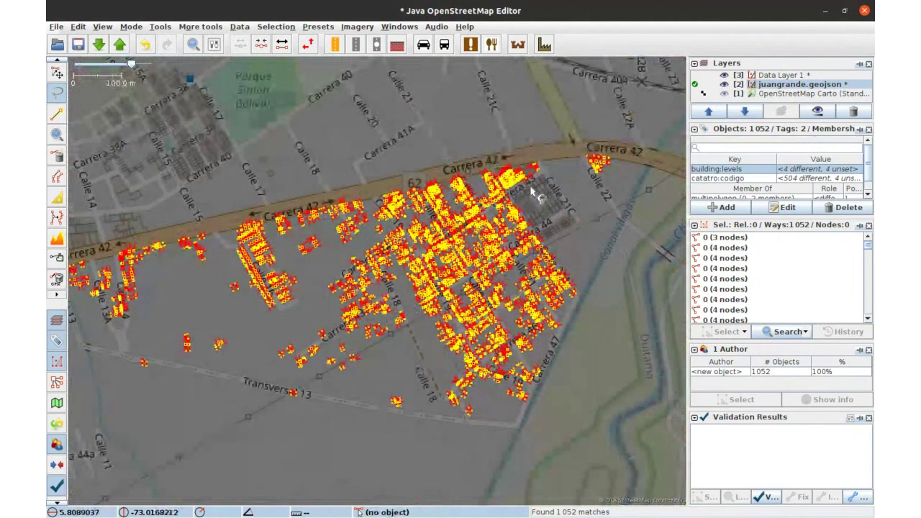
scroll(540, 190, "down", 3)
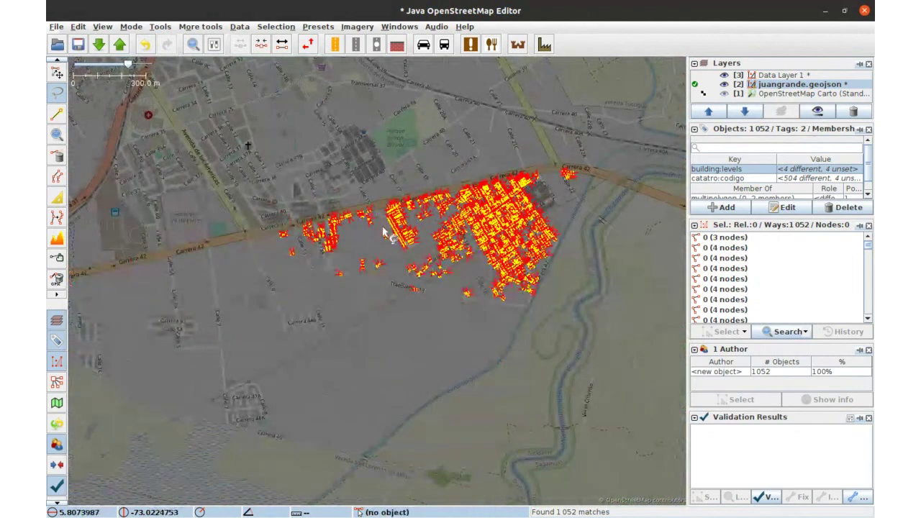
scroll(385, 231, "up", 1)
right_click(306, 227)
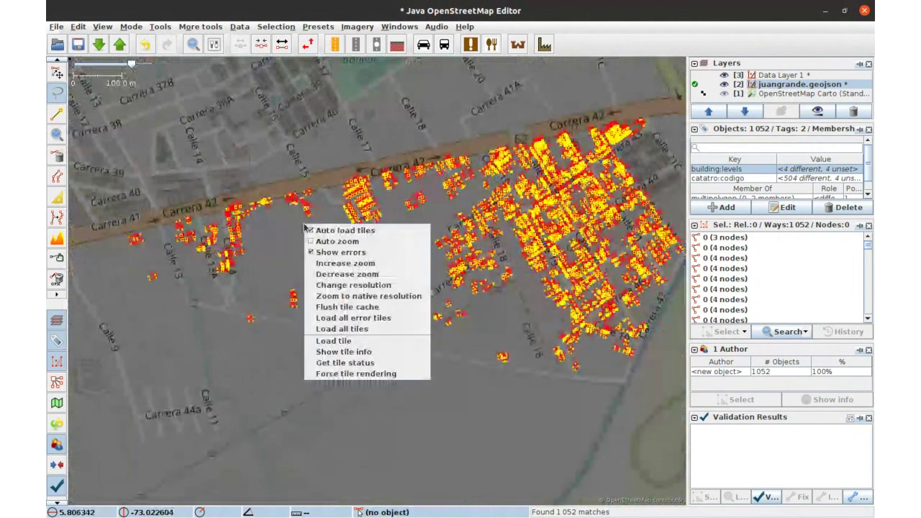
scroll(385, 223, "down", 3)
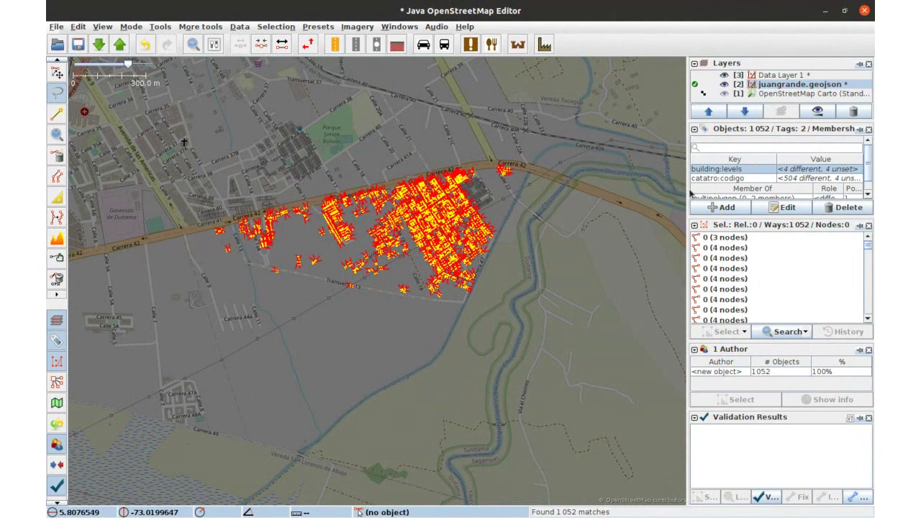
Step: Widen the side panels, enlarge the tag table, close the Selection panel and deselect all buildings
left_click_drag(680, 189, 580, 188)
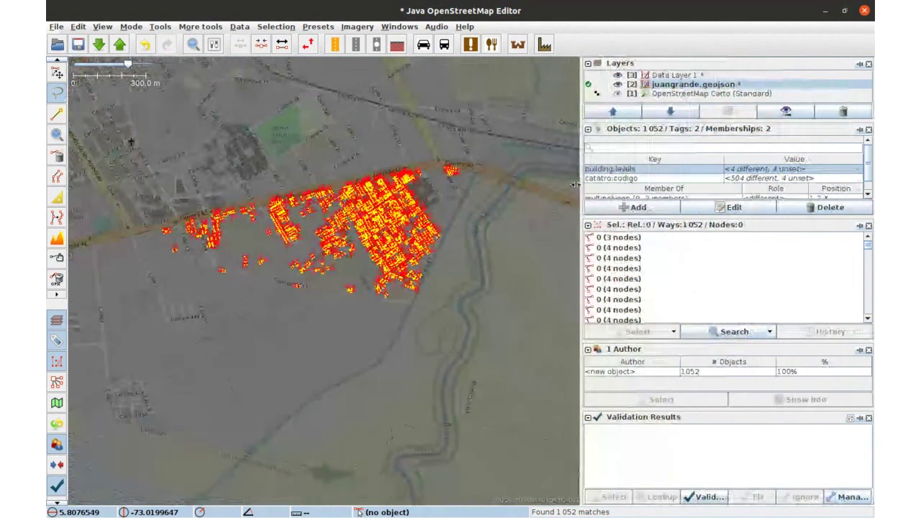
left_click_drag(694, 249, 695, 277)
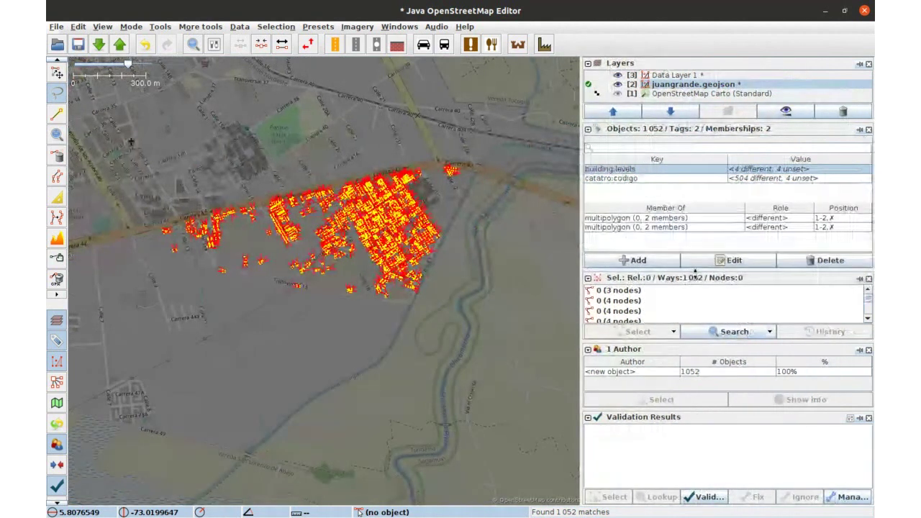
left_click(869, 279)
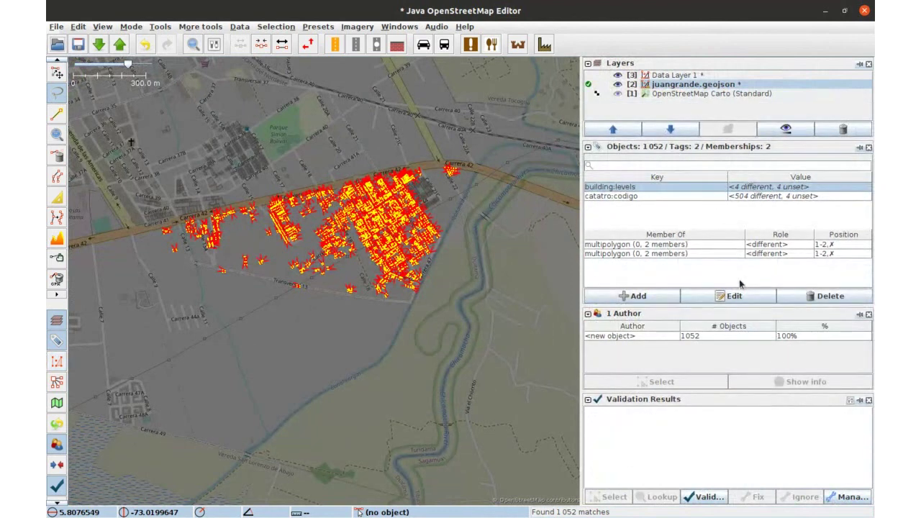
left_click(460, 302)
scroll(419, 266, "up", 3)
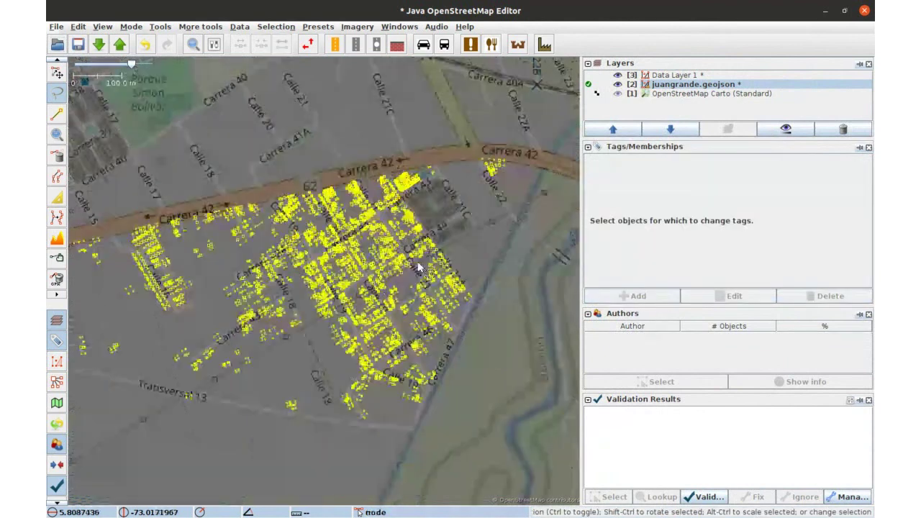
Step: Over the river loop, draw a closed five-corner outer way
left_click_drag(500, 467, 345, 251)
scroll(345, 251, "up", 3)
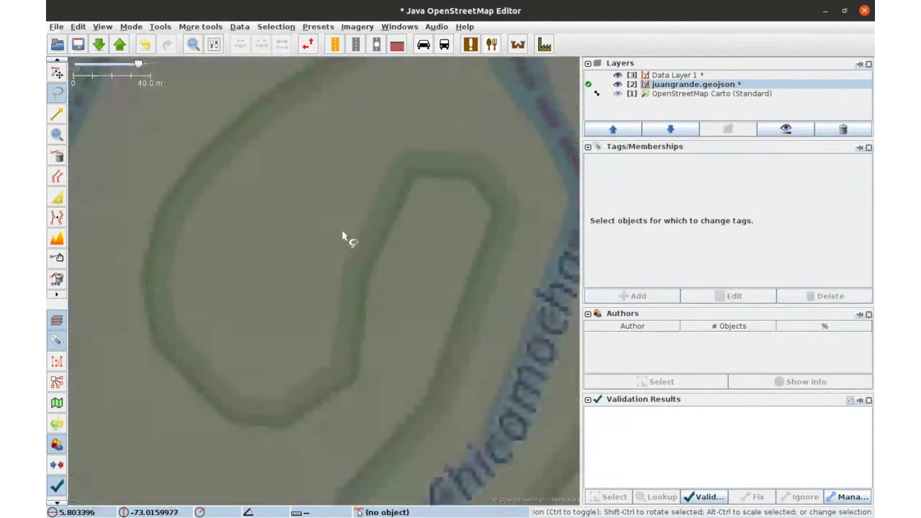
key("a")
left_click(318, 164)
left_click(471, 187)
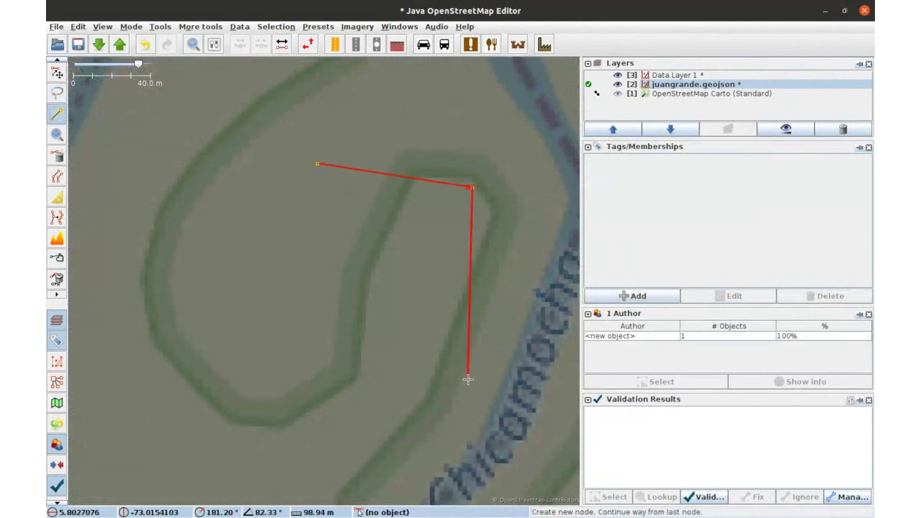
left_click(469, 378)
left_click(290, 420)
left_click(266, 313)
left_click(318, 164)
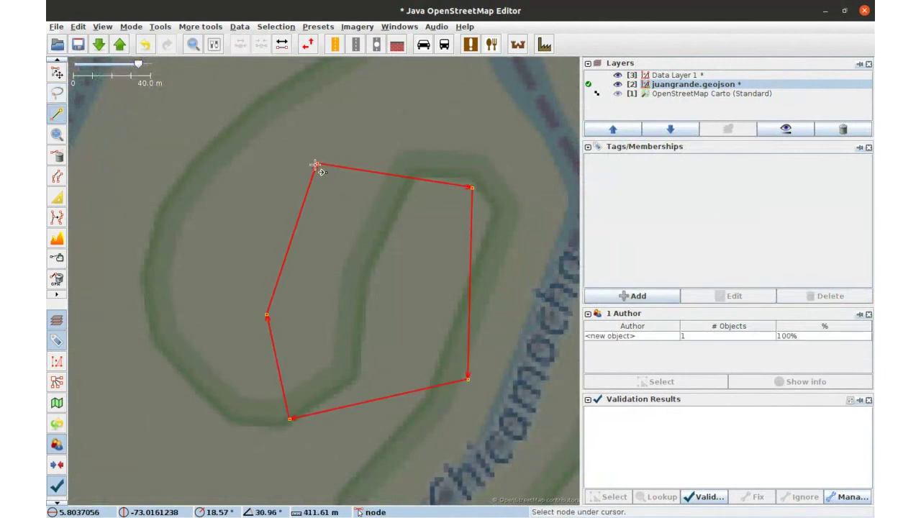
left_click(317, 164)
key("Escape")
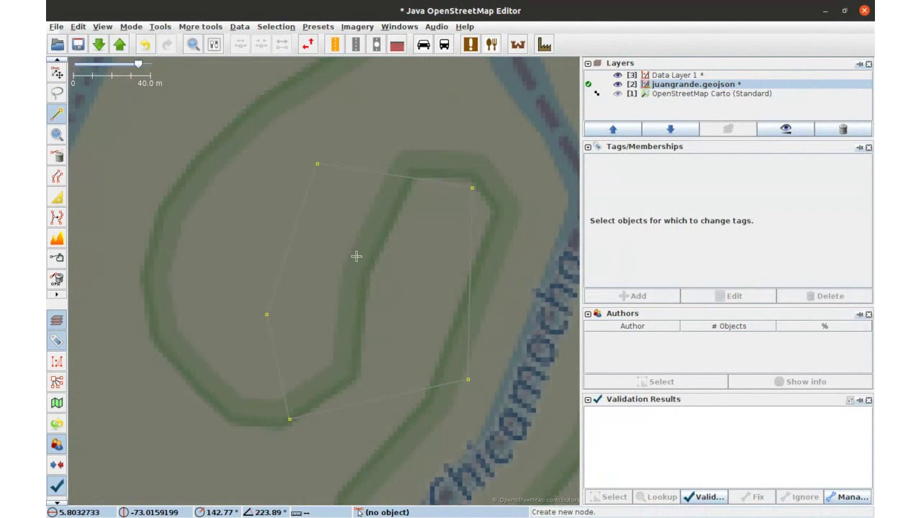
Step: Draw a smaller closed four-corner inner way inside the outer way
left_click(355, 257)
left_click(332, 311)
left_click(420, 315)
left_click(427, 263)
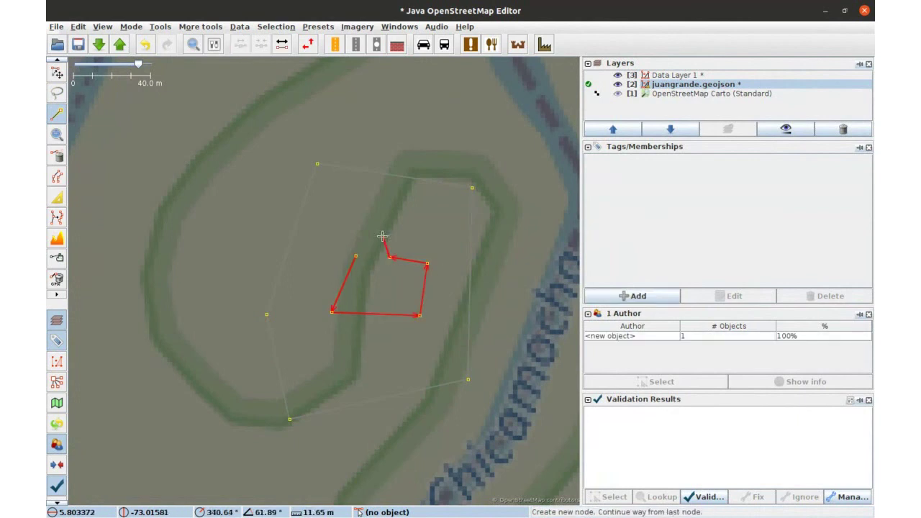
left_click(357, 257)
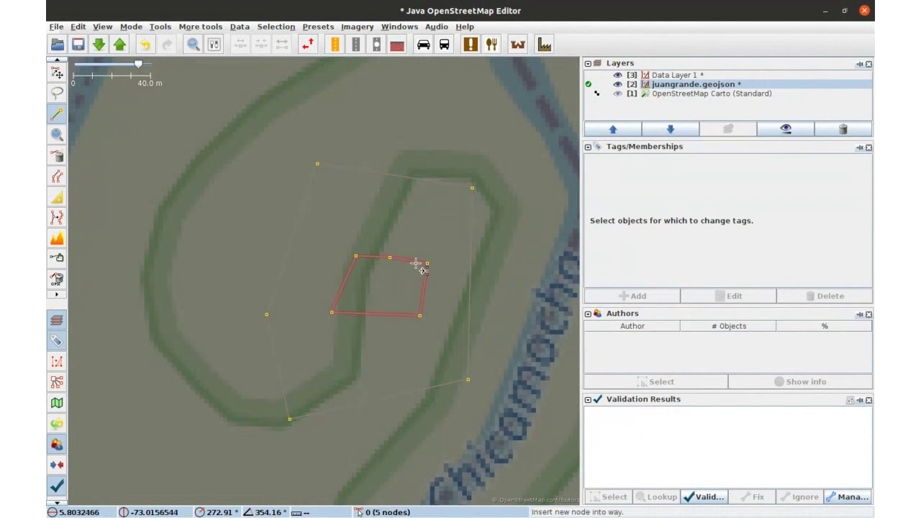
Step: Select the outer and inner ways together
key("s")
left_click(448, 221)
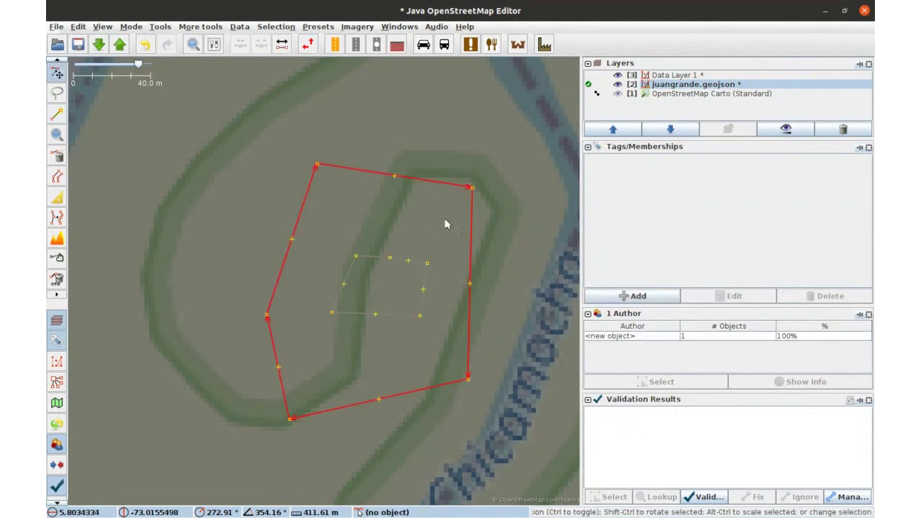
left_click(404, 263, "shift")
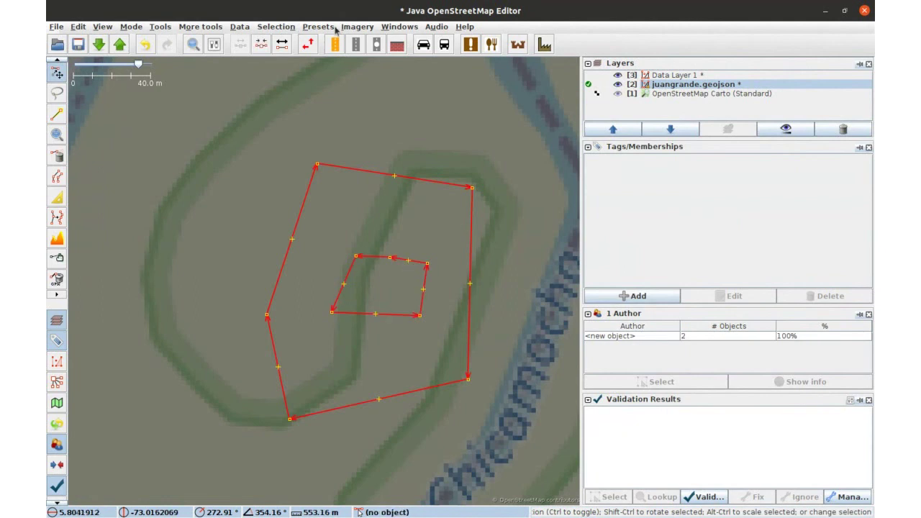
left_click(130, 27)
Step: Select the outer polygon way together with the inner way
left_click(130, 28)
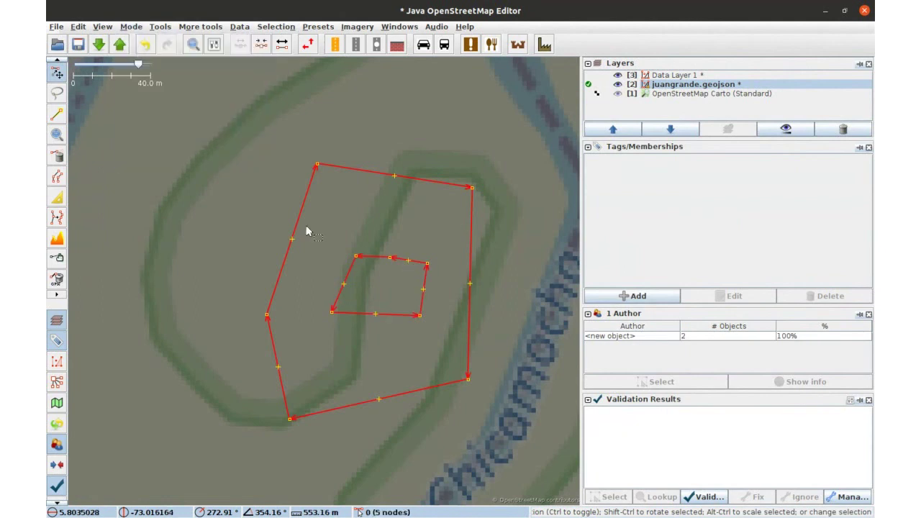
left_click(314, 223)
left_click(350, 170)
left_click(380, 258, "shift")
Step: Build a multipolygon relation from the two ways and check its type=multipolygon tag
left_click(98, 28)
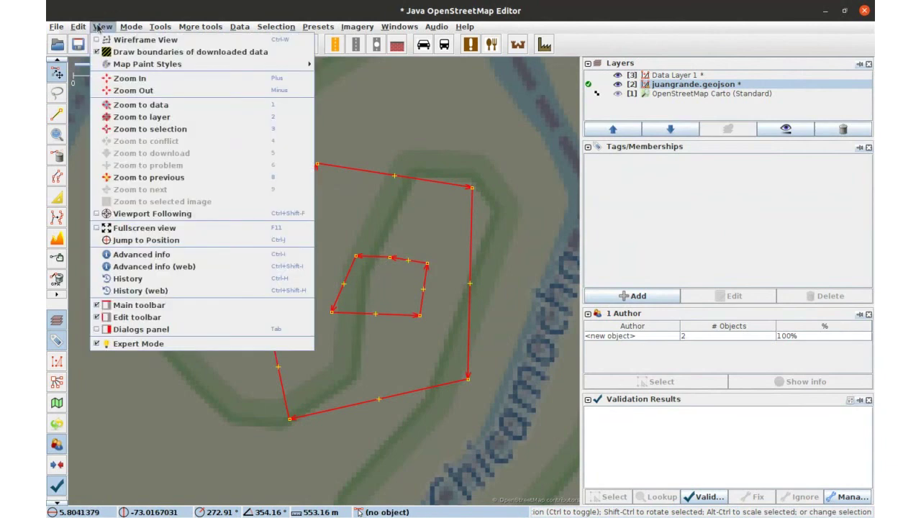
mouse_move(80, 28)
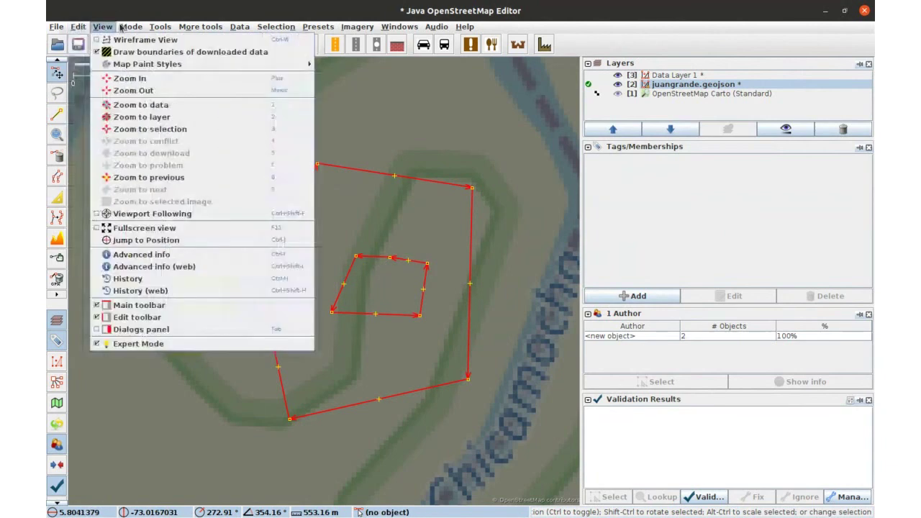
mouse_move(164, 28)
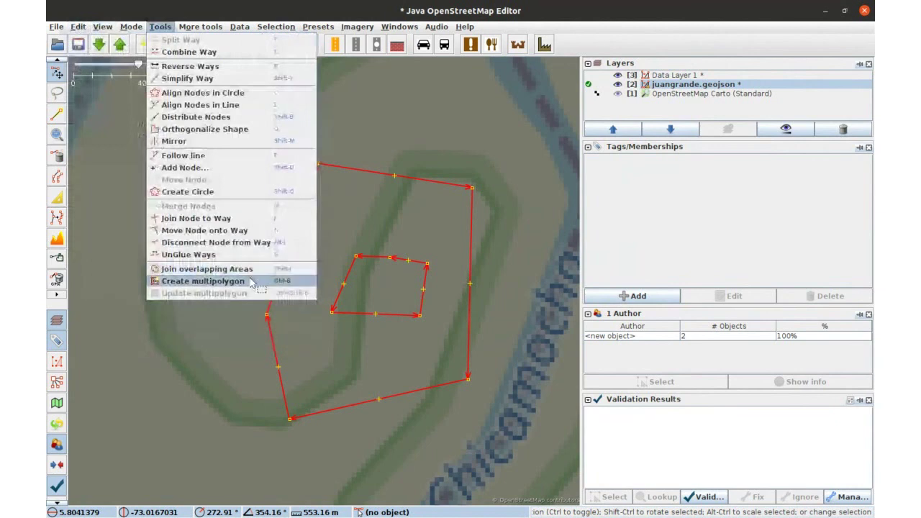
left_click(203, 281)
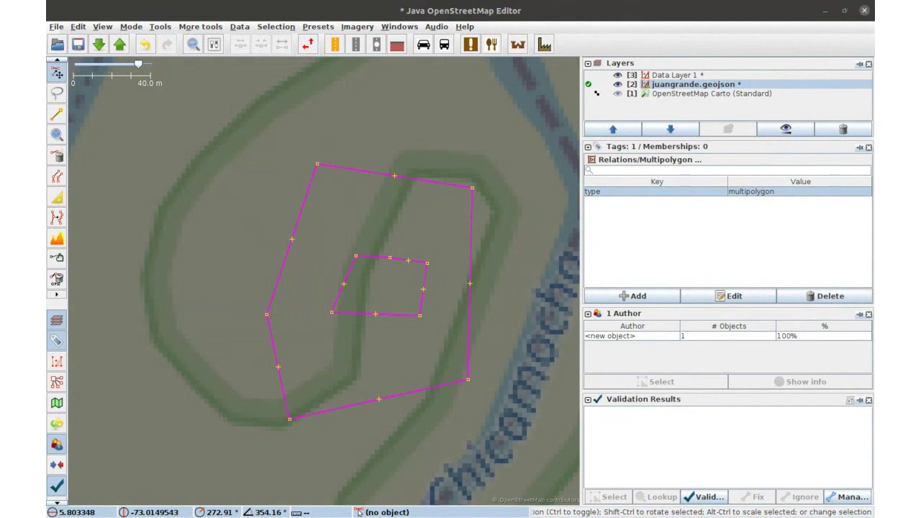
left_click(676, 192)
right_click(649, 195)
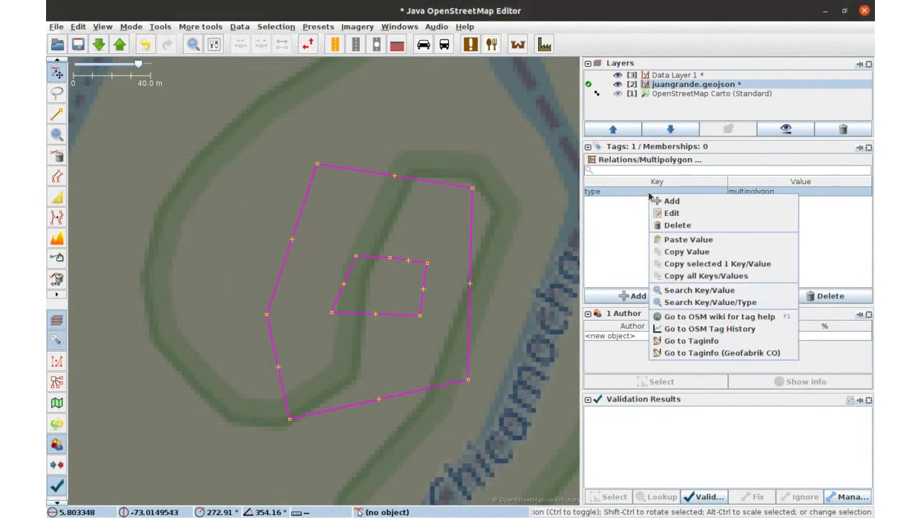
left_click(691, 225)
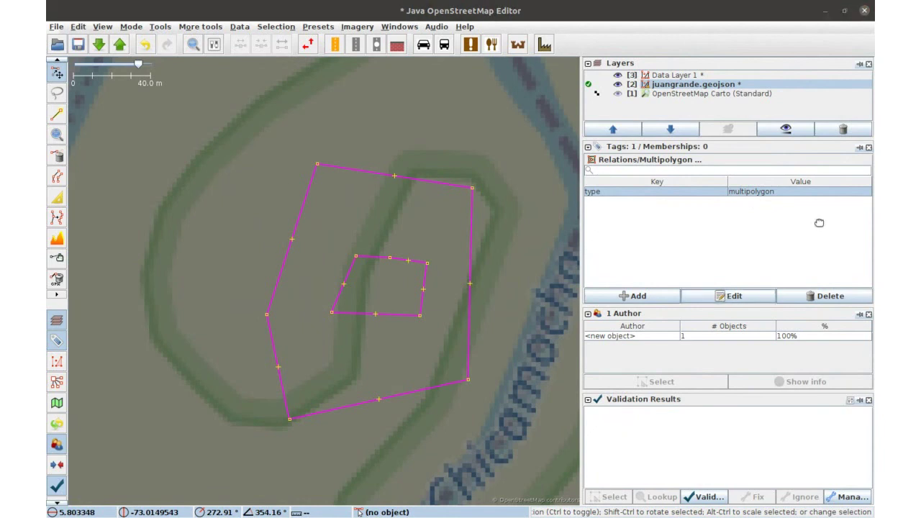
left_click(734, 296)
left_click(331, 287)
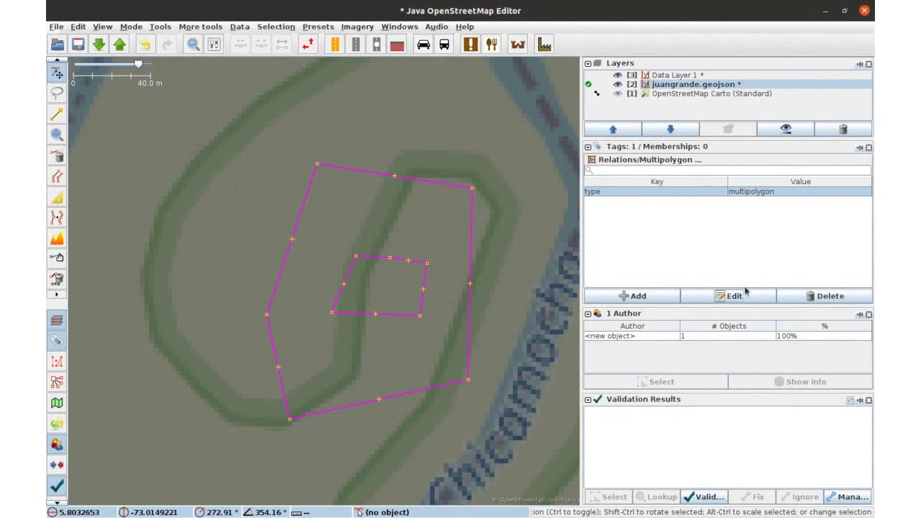
left_click(744, 293)
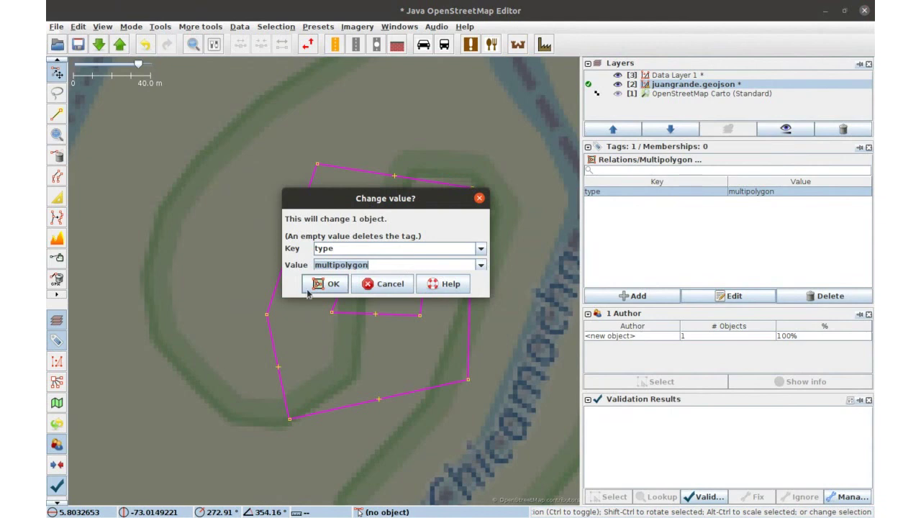
left_click(480, 249)
left_click(480, 249)
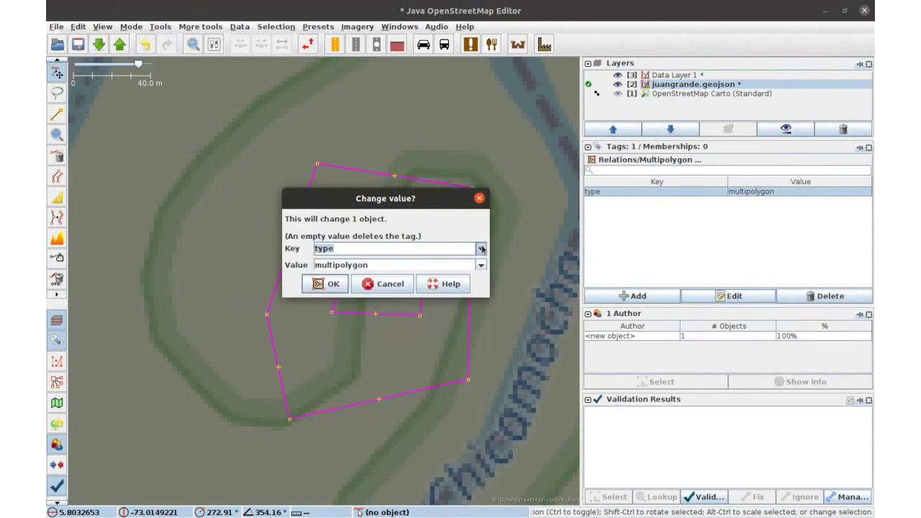
left_click(480, 266)
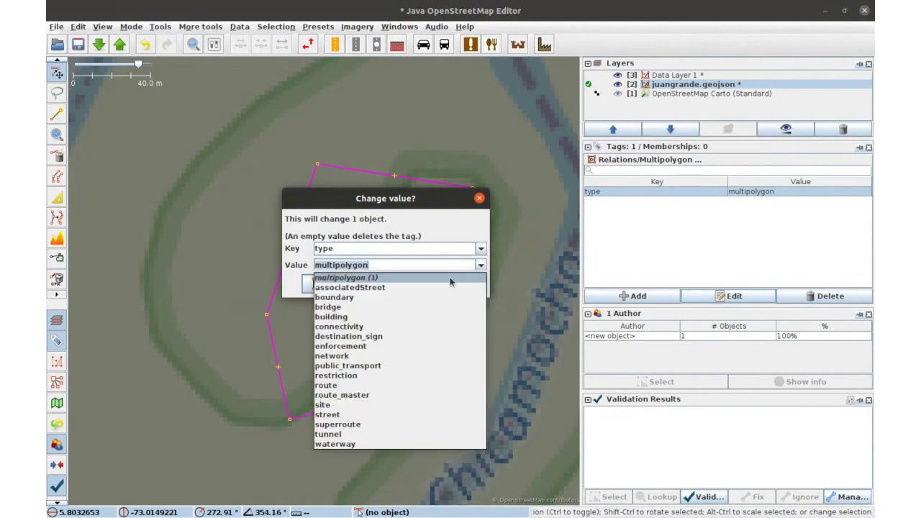
key("BackSpace")
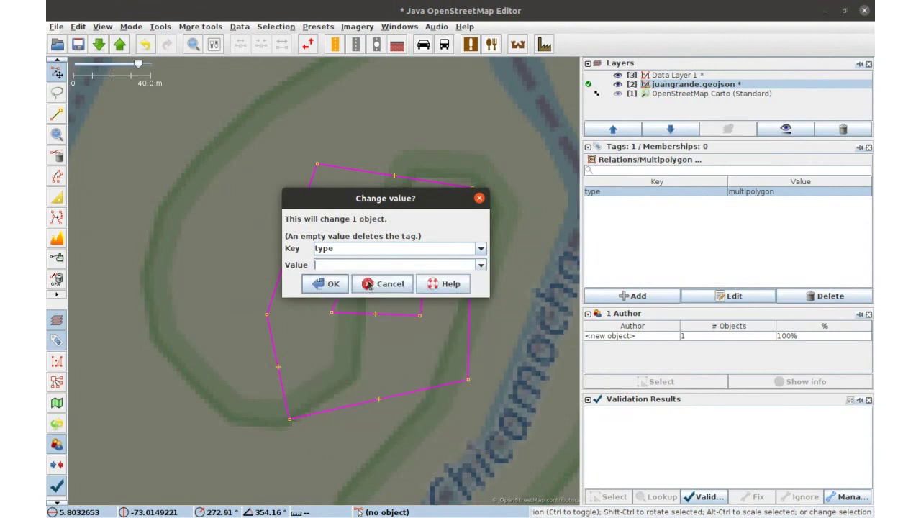
left_click(368, 285)
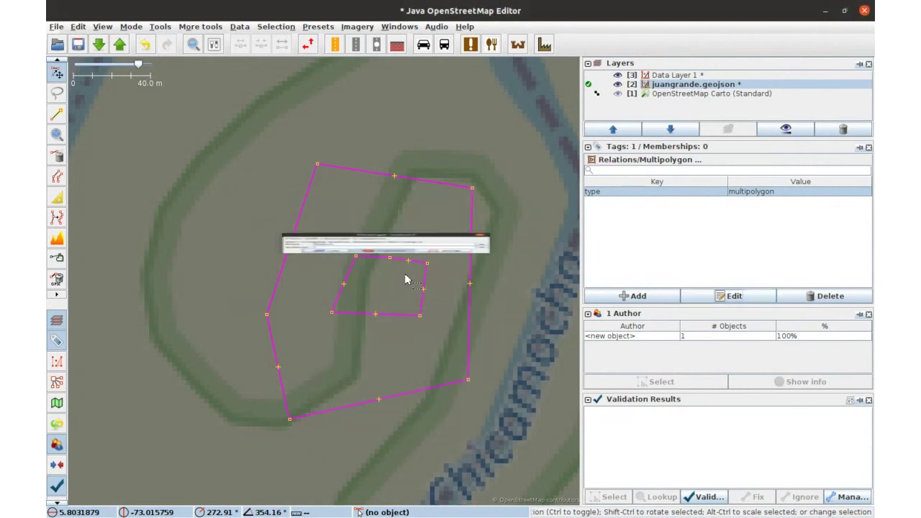
left_click(521, 240)
scroll(309, 266, "down", 5)
scroll(309, 265, "up", 3)
left_click(336, 235)
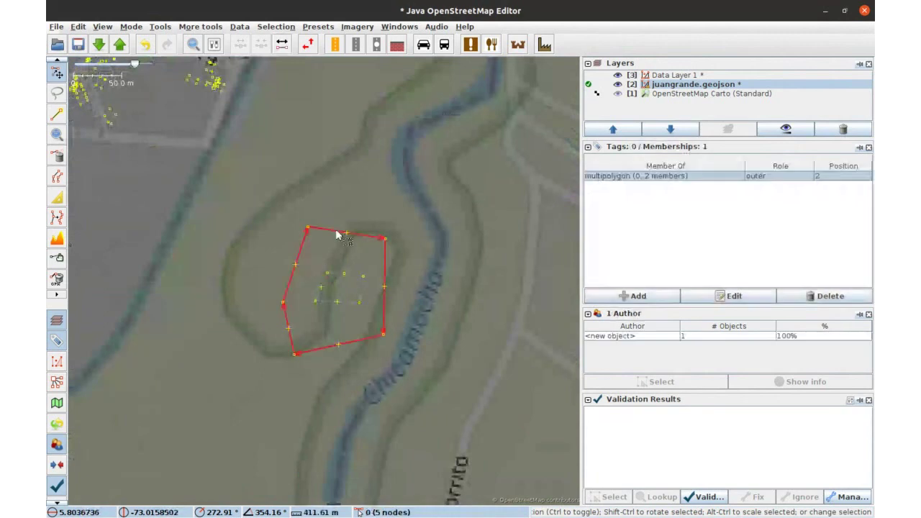
right_click(649, 180)
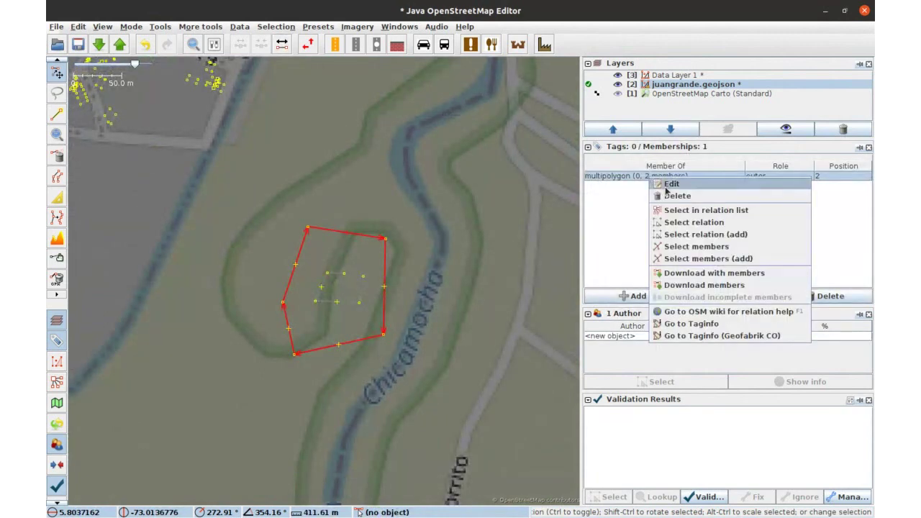
left_click(665, 189)
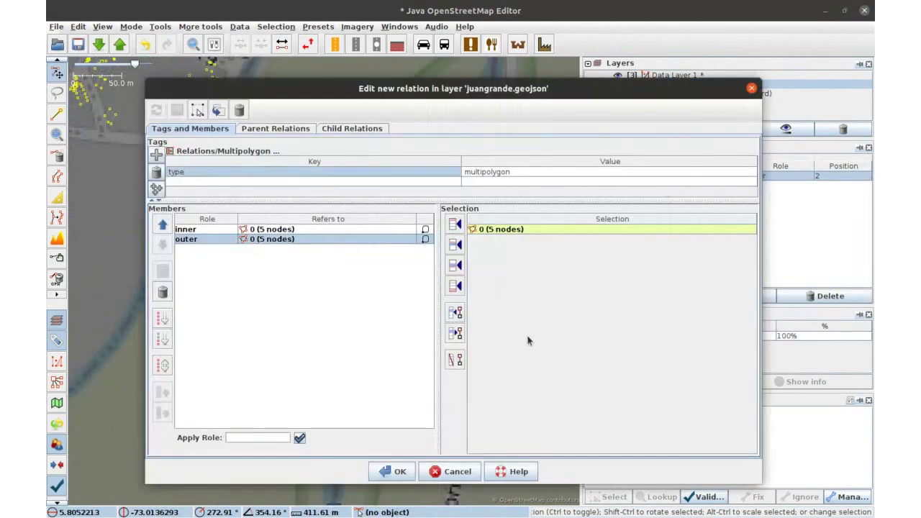
left_click(457, 472)
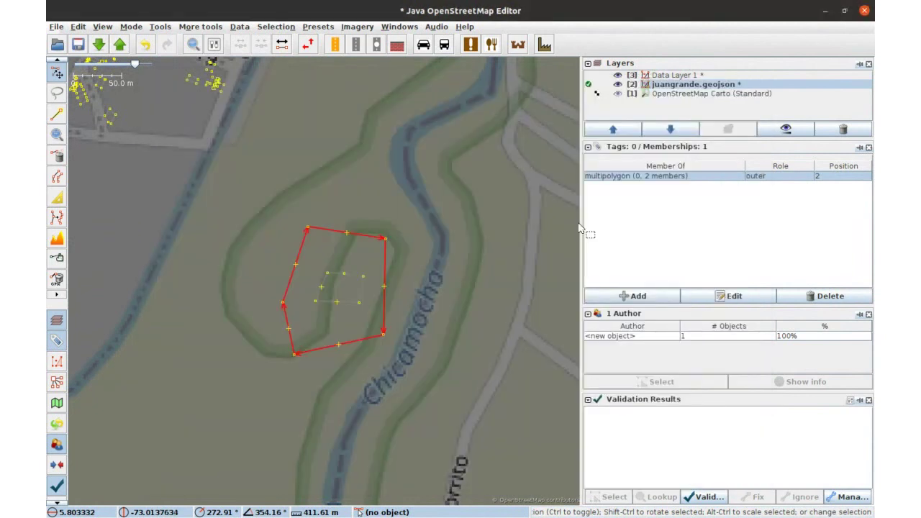
left_click(339, 257)
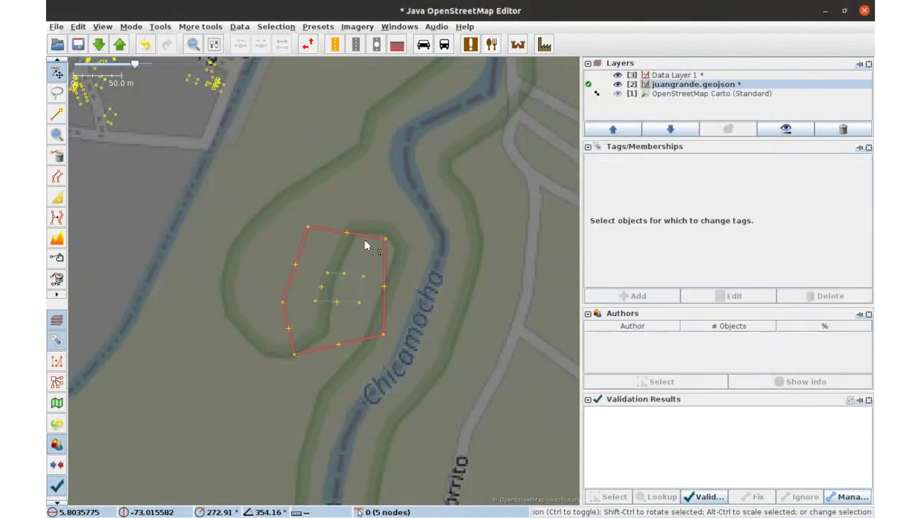
left_click(365, 244)
right_click(617, 178)
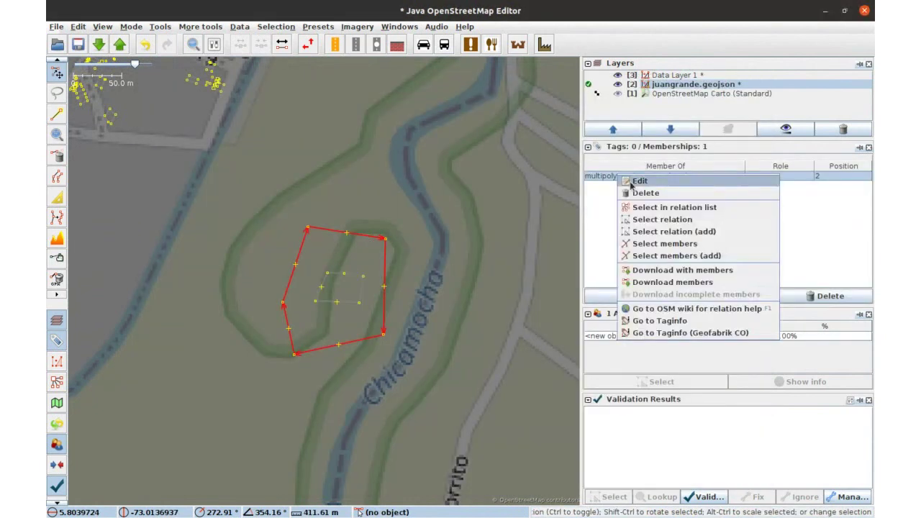
left_click(631, 185)
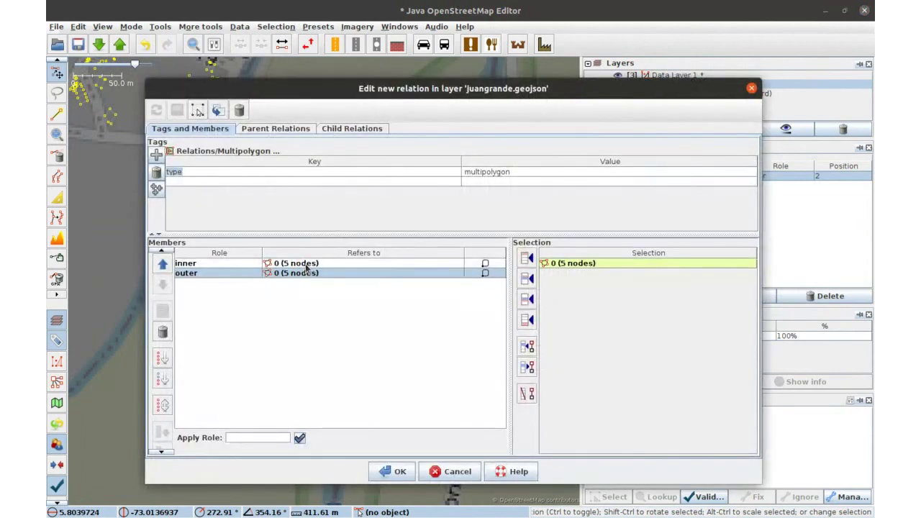
left_click(238, 264)
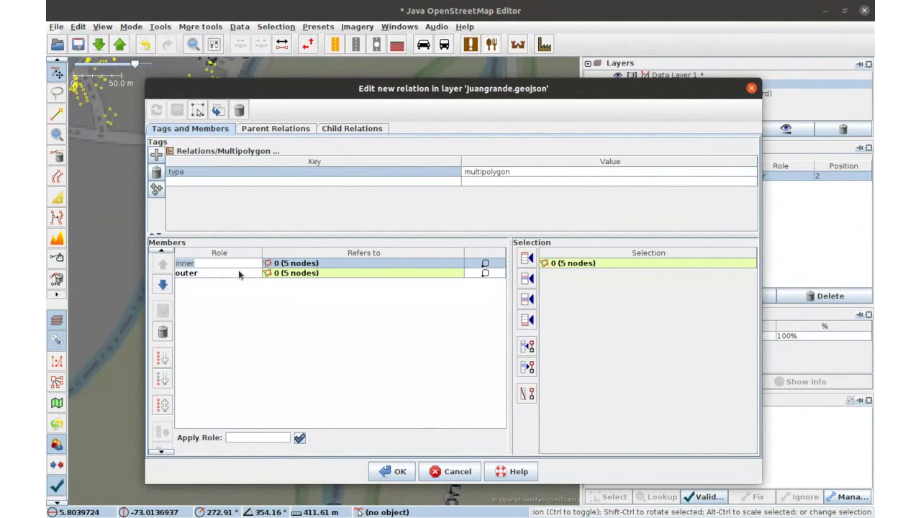
left_click(237, 272)
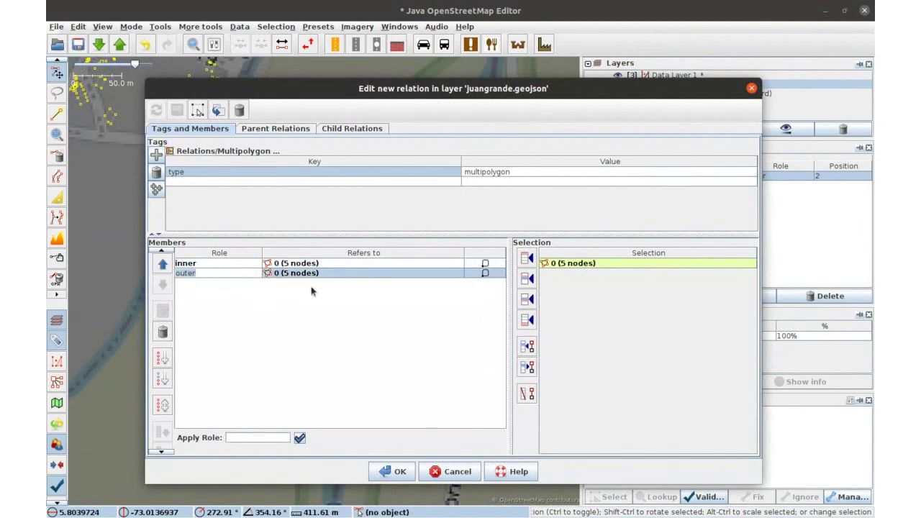
left_click(445, 474)
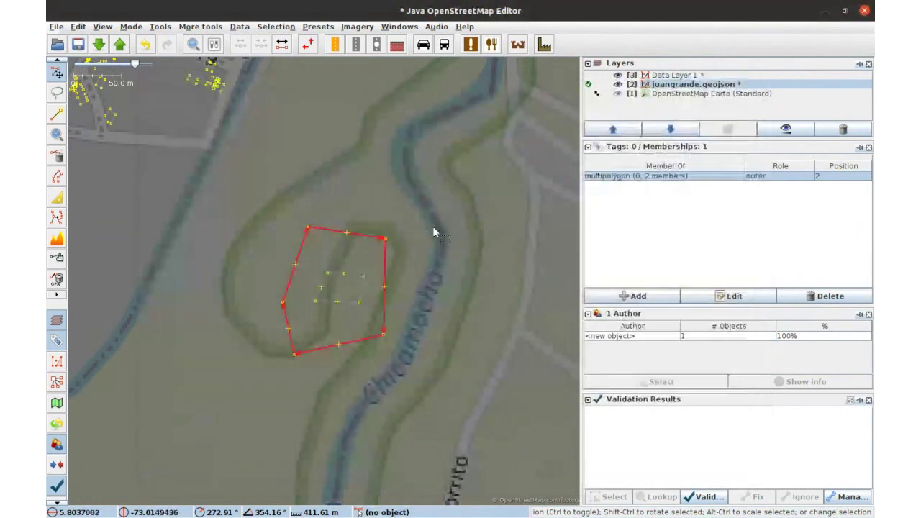
Step: Pick out the small square way, undoing an accidental drag of it
scroll(343, 272, "up", 3)
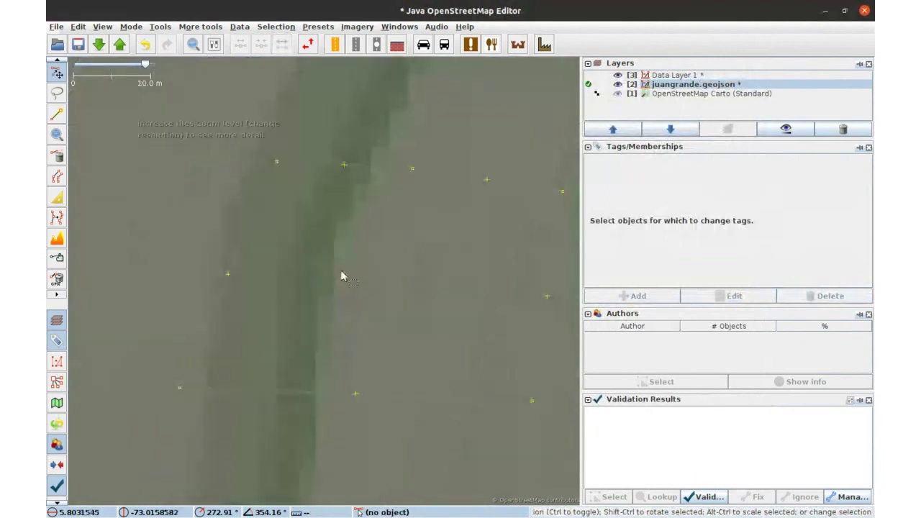
left_click(344, 246)
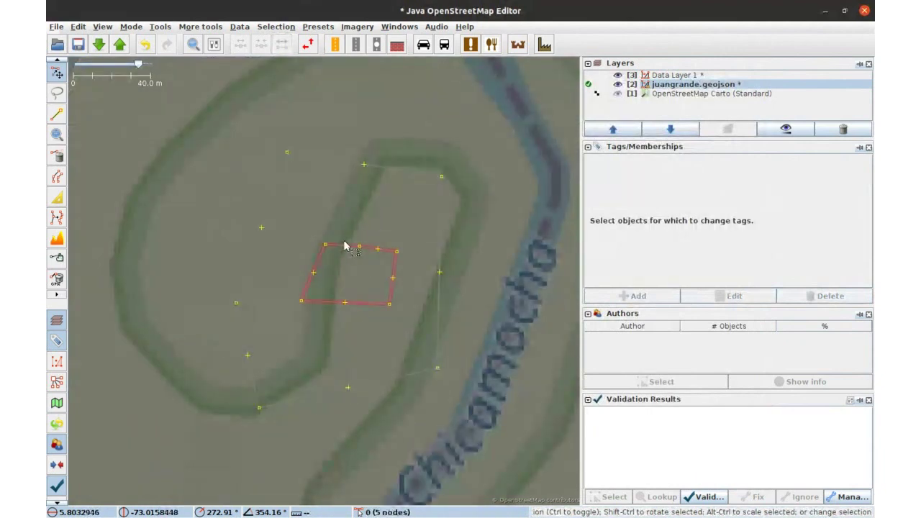
left_click(372, 195)
left_click(349, 251)
left_click_drag(341, 247, 348, 200)
key("ctrl+z")
left_click(420, 309)
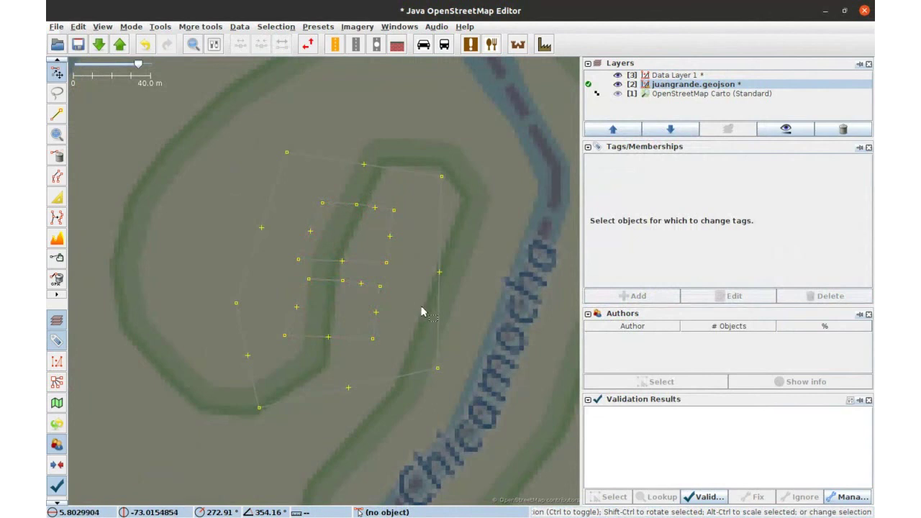
Step: Add the square to the outer way's multipolygon relation with role 'inner' and save
left_click(441, 241)
right_click(650, 177)
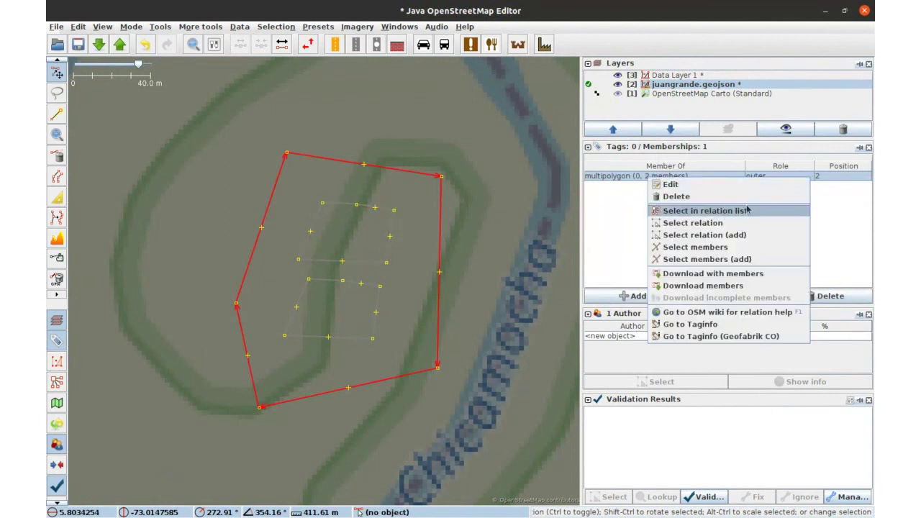
left_click(710, 187)
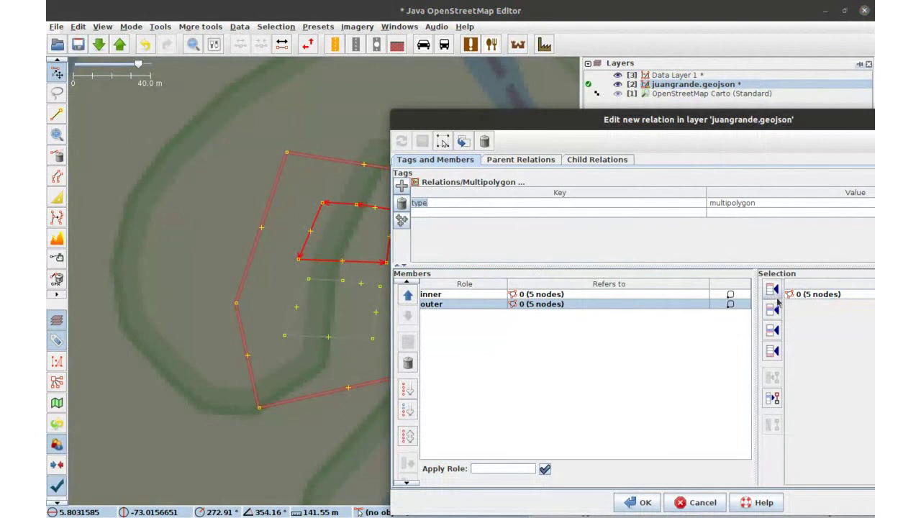
left_click(777, 337)
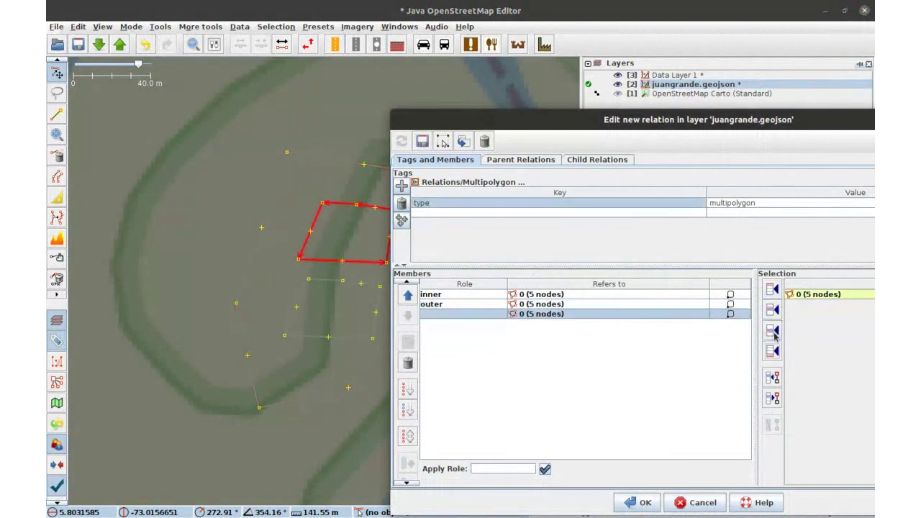
left_click(456, 311)
type("inner")
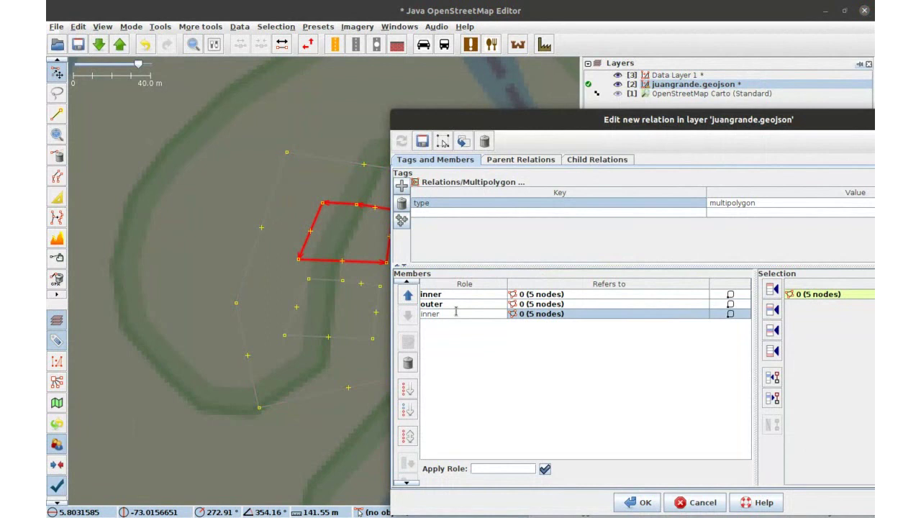
key("Return")
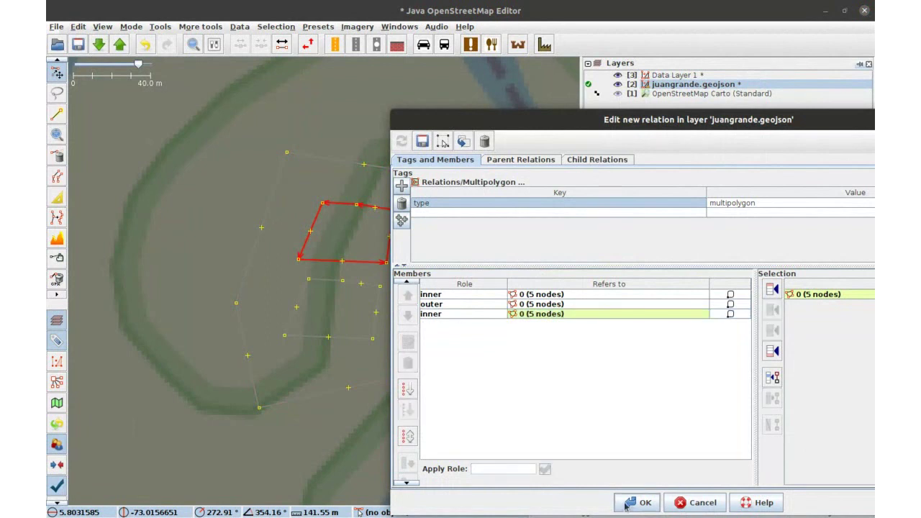
left_click(637, 503)
left_click(481, 226)
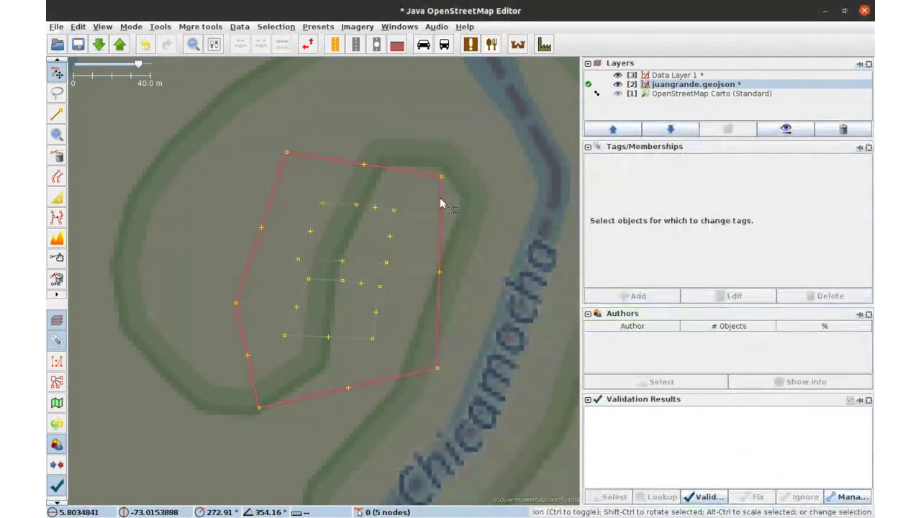
Step: Open the outer way's multipolygon relation and add building=yes beside type=multipolygon
left_click(439, 197)
right_click(625, 176)
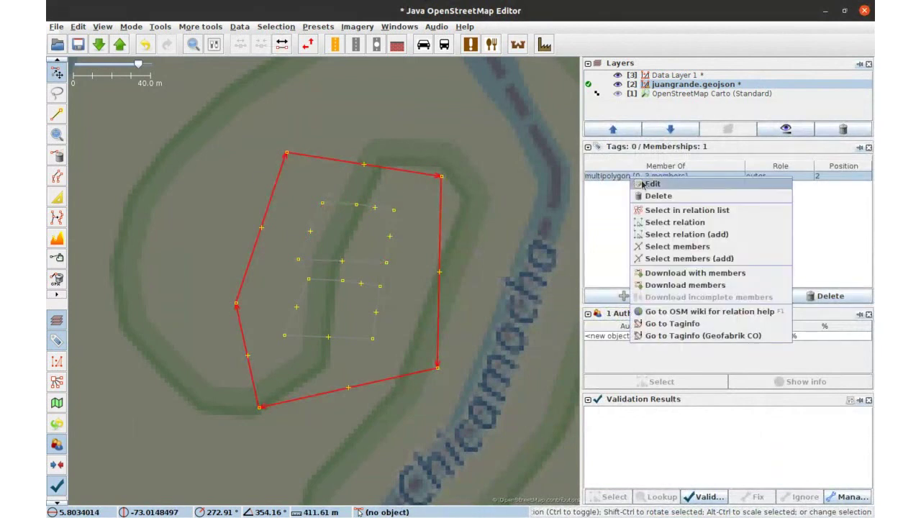
left_click(640, 183)
left_click_drag(435, 125, 647, 116)
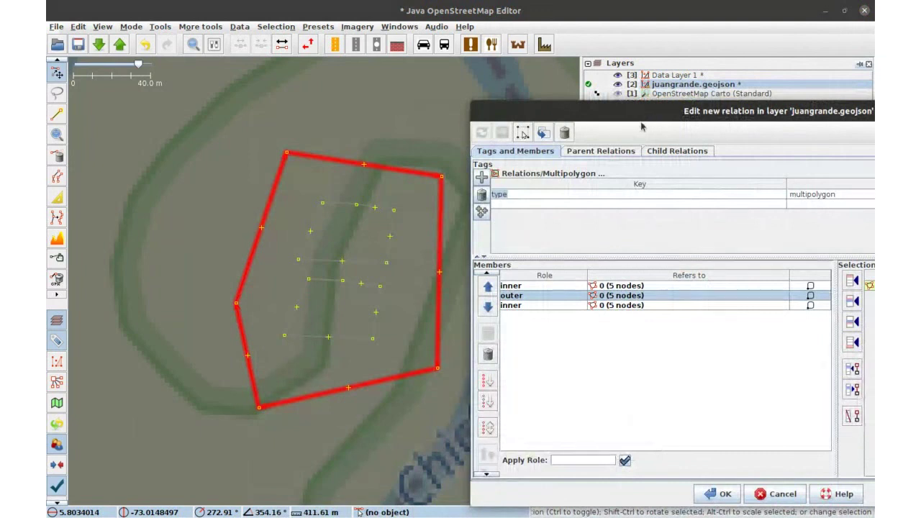
left_click(550, 203)
type("building")
key("Tab")
type("yes")
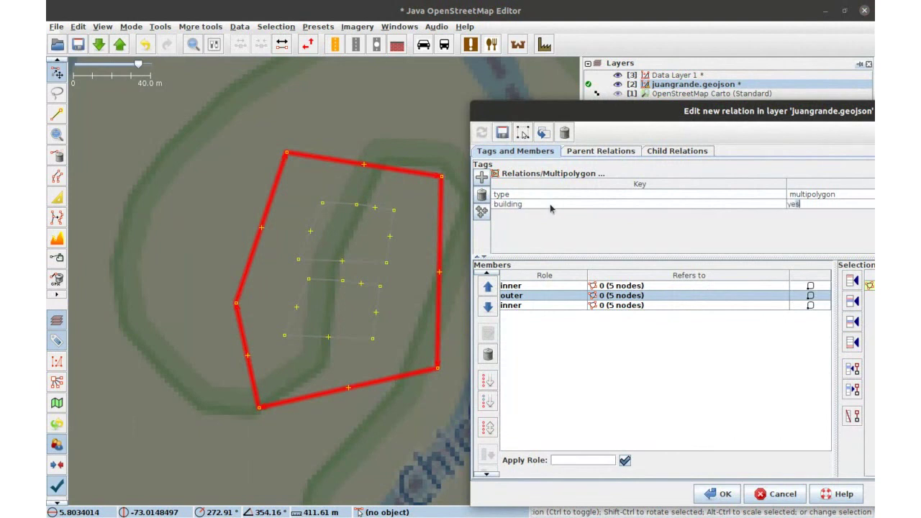
key("Return")
left_click(722, 494)
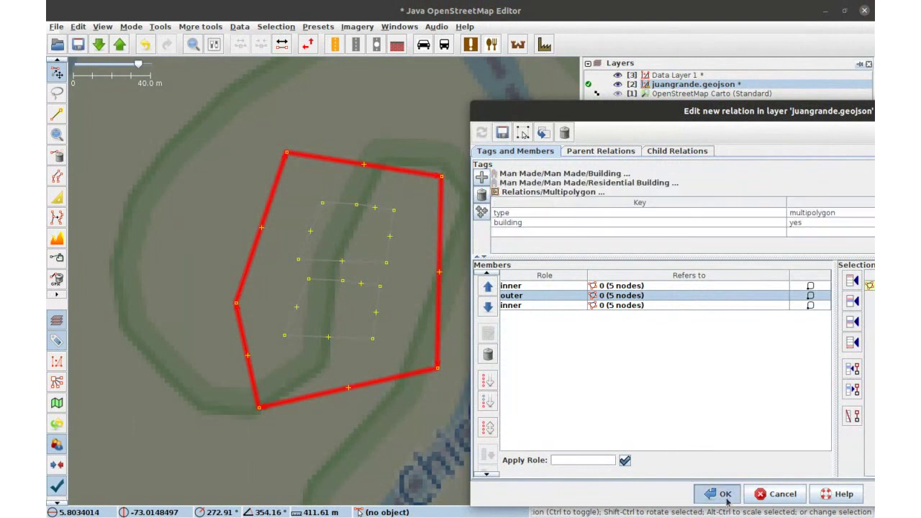
left_click(498, 318)
scroll(473, 289, "down", 5)
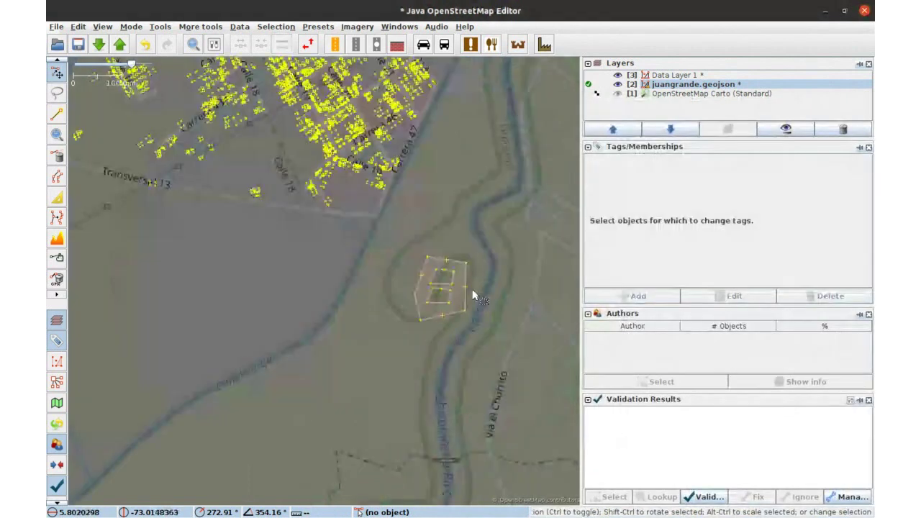
scroll(463, 284, "up", 5)
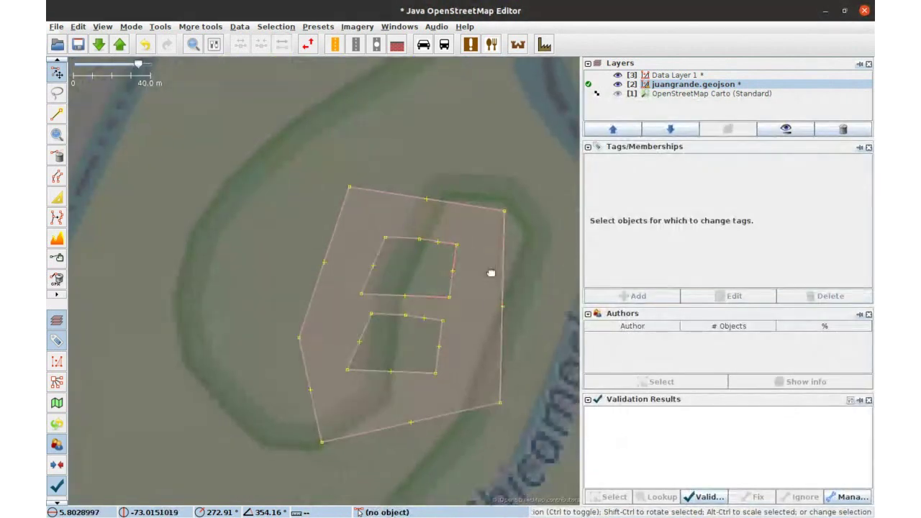
scroll(492, 269, "down", 1)
scroll(430, 354, "up", 1)
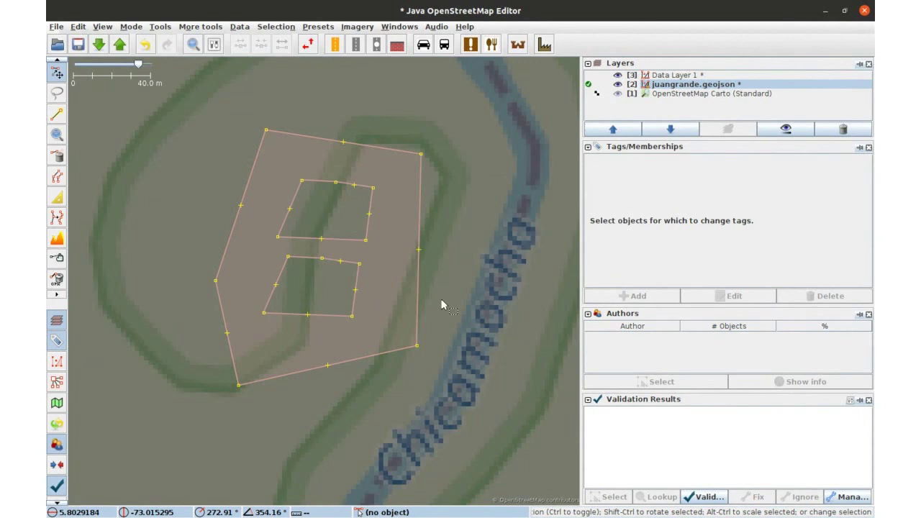
scroll(442, 306, "down", 5)
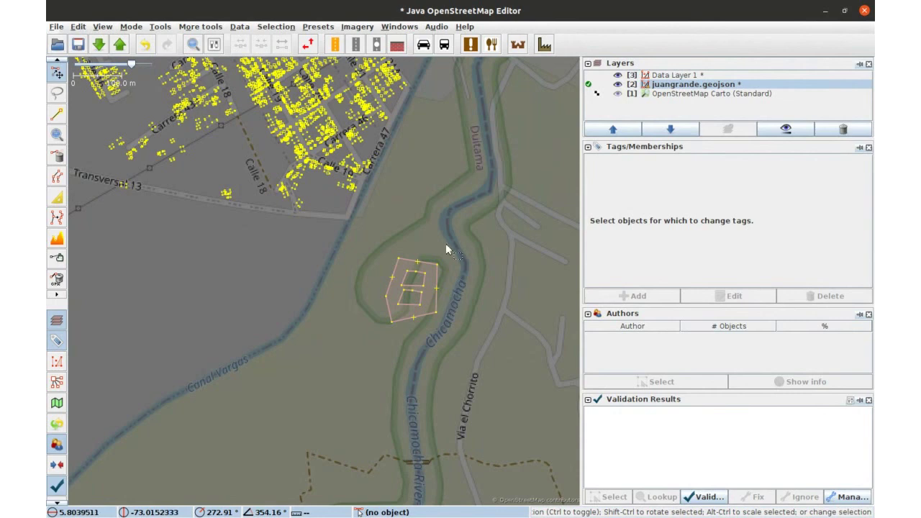
left_click(407, 287)
scroll(407, 288, "up", 5)
scroll(406, 283, "down", 2)
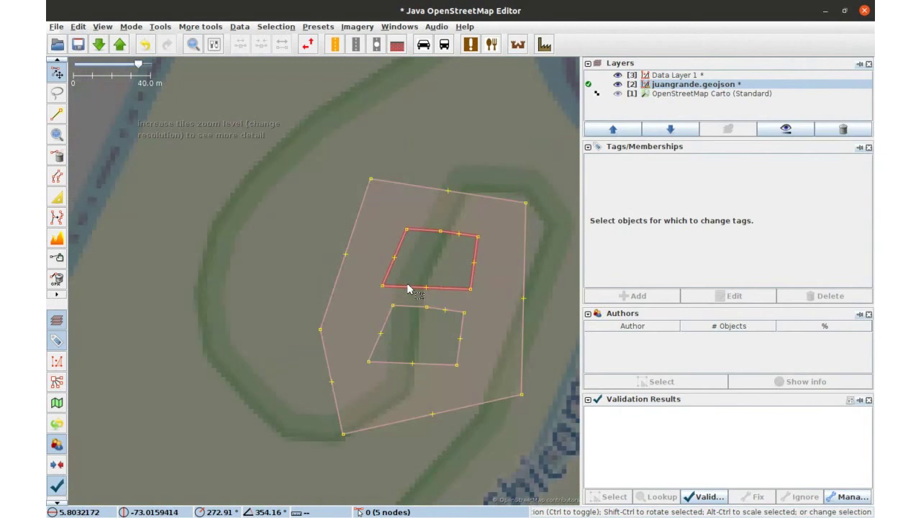
key("Escape")
left_click(408, 236)
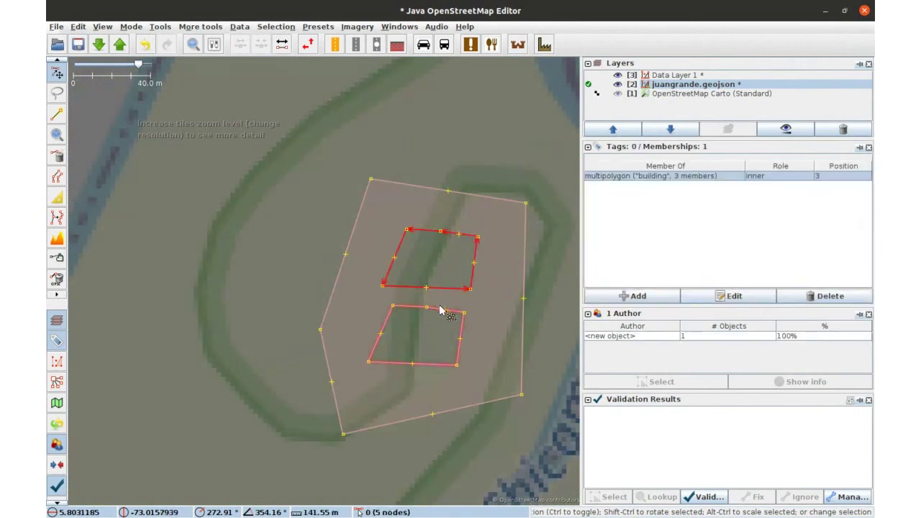
left_click(465, 192)
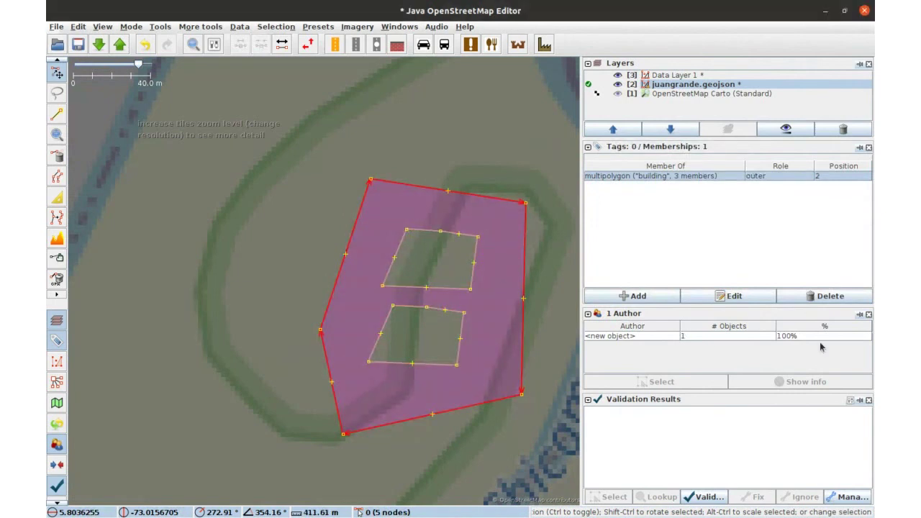
left_click_drag(510, 266, 482, 281)
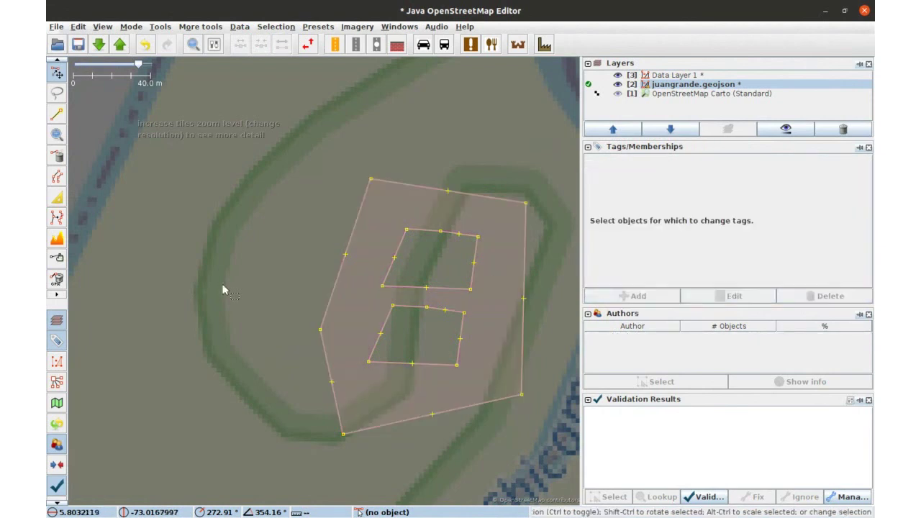
scroll(225, 281, "down", 4)
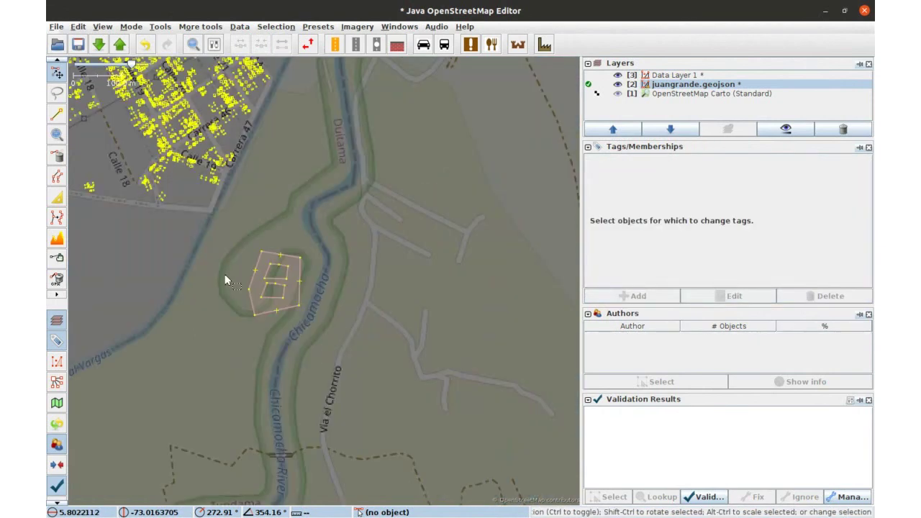
scroll(226, 280, "up", 2)
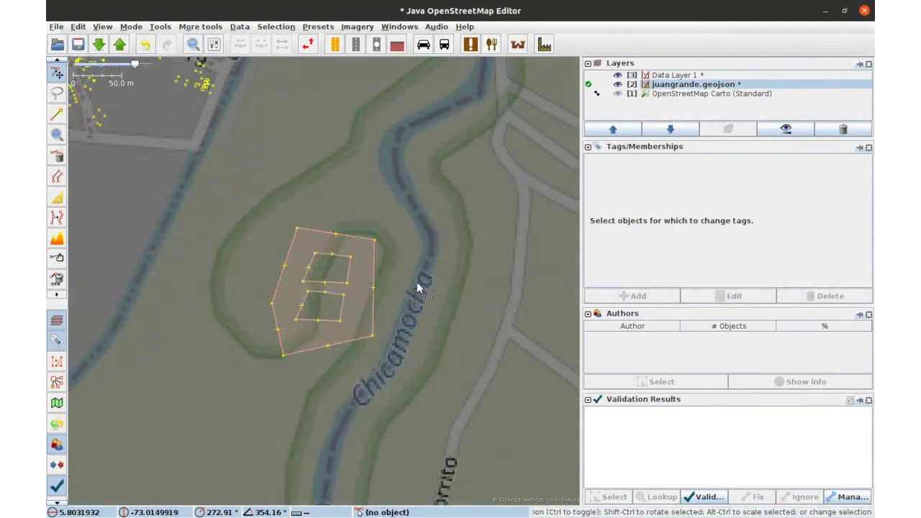
left_click(379, 259)
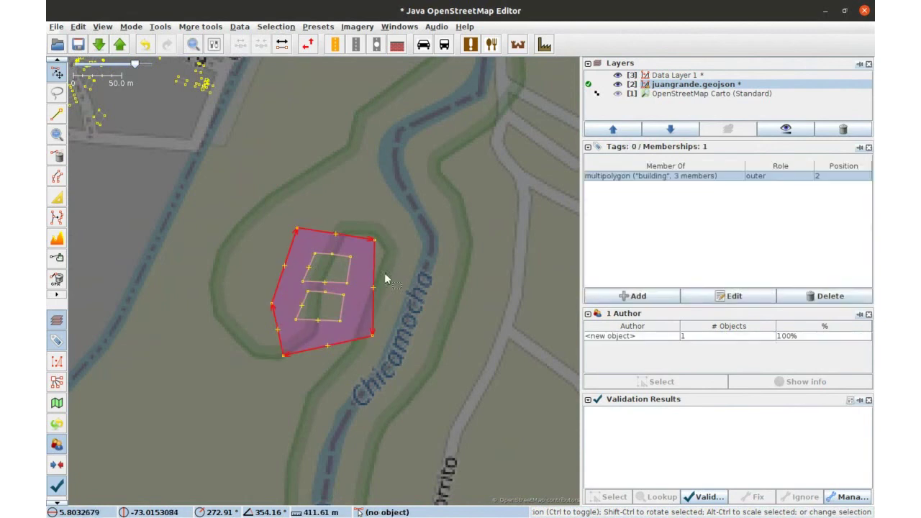
scroll(401, 264, "down", 4)
Step: Draw a closed four-node outline just south of the building
scroll(375, 284, "up", 6)
left_click(341, 325)
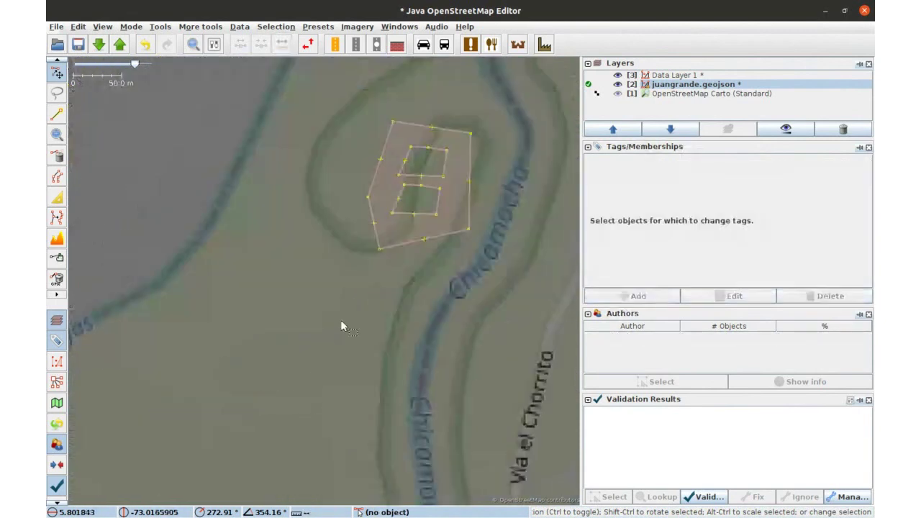
key("a")
left_click(311, 363)
left_click(340, 299)
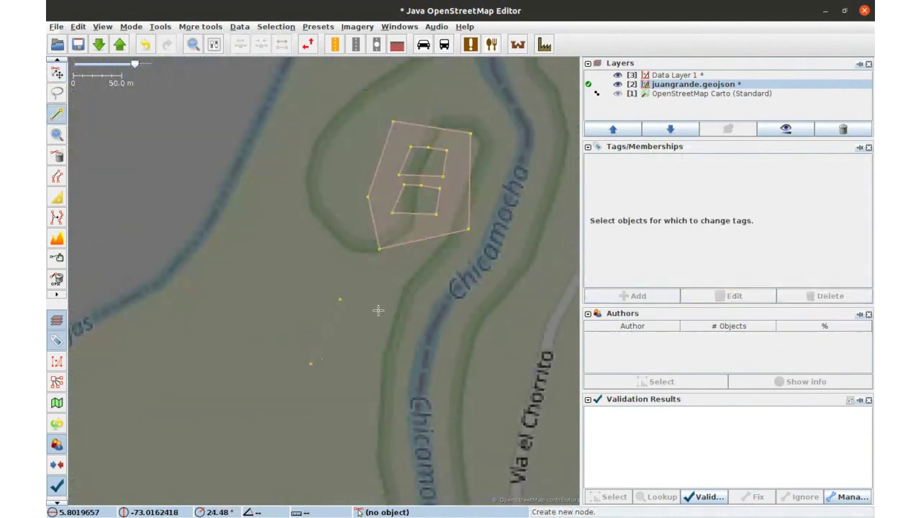
left_click(385, 399)
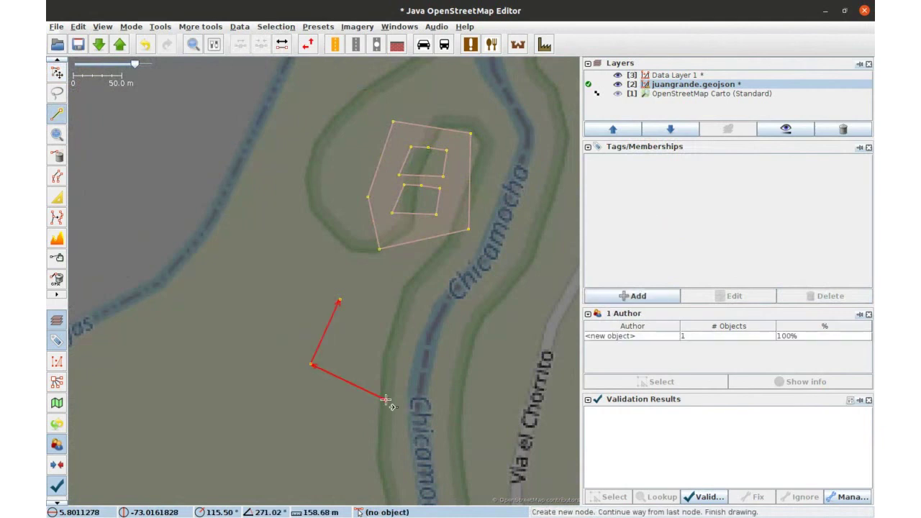
key("Escape")
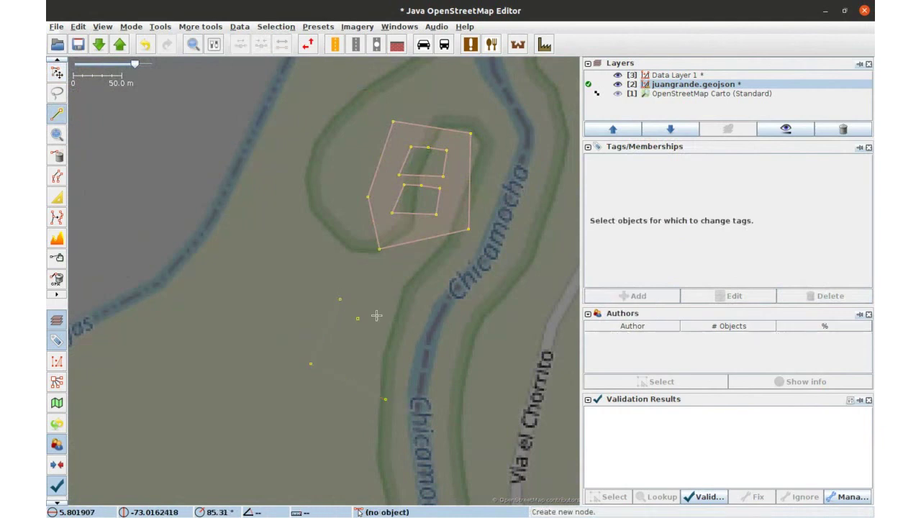
left_click(339, 299)
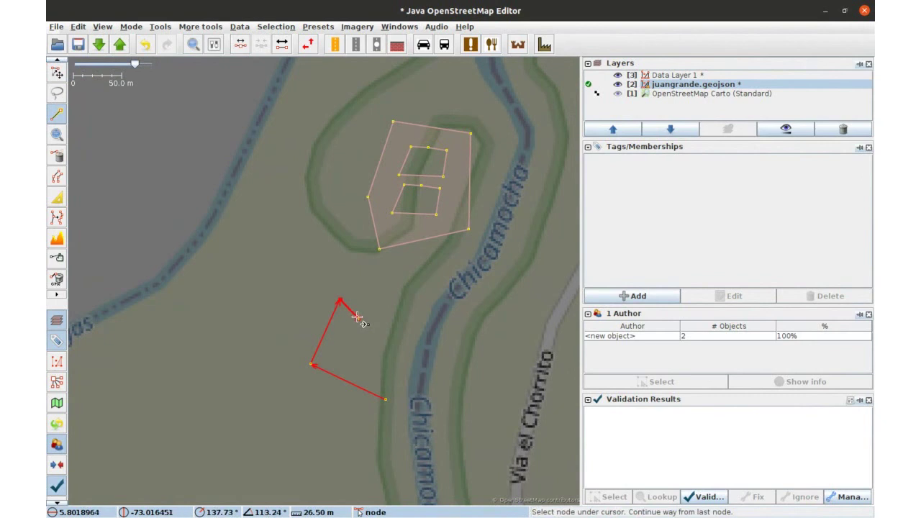
left_click(357, 317)
left_click(385, 399)
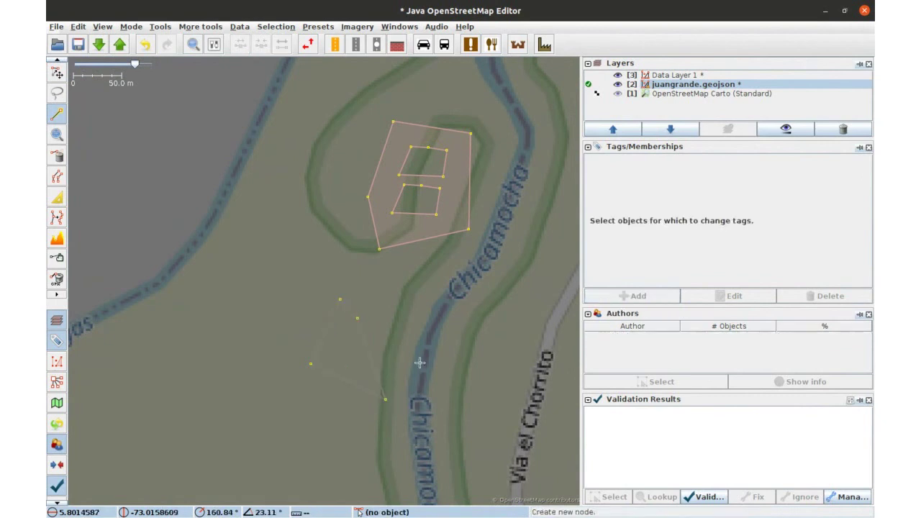
Step: Split the ring at two corner nodes and check the resulting segments
key("s")
left_click(358, 318)
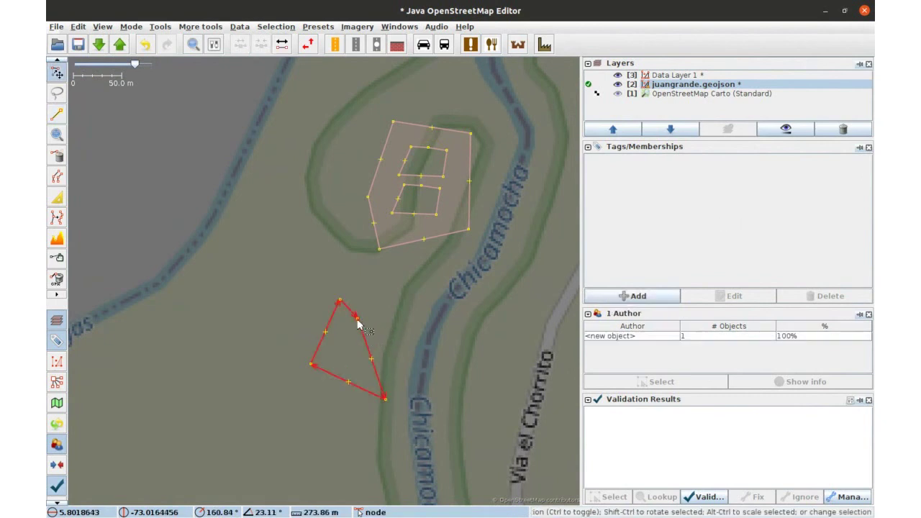
key("p")
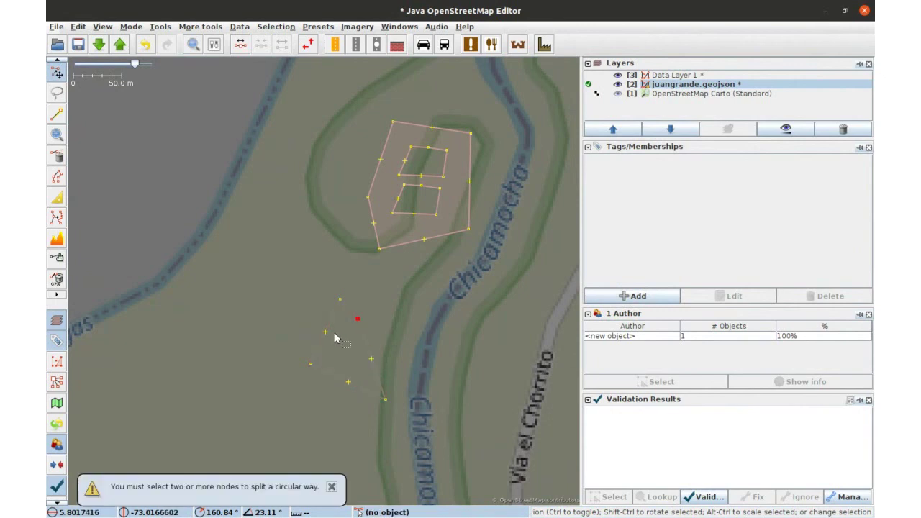
left_click(311, 364, "shift")
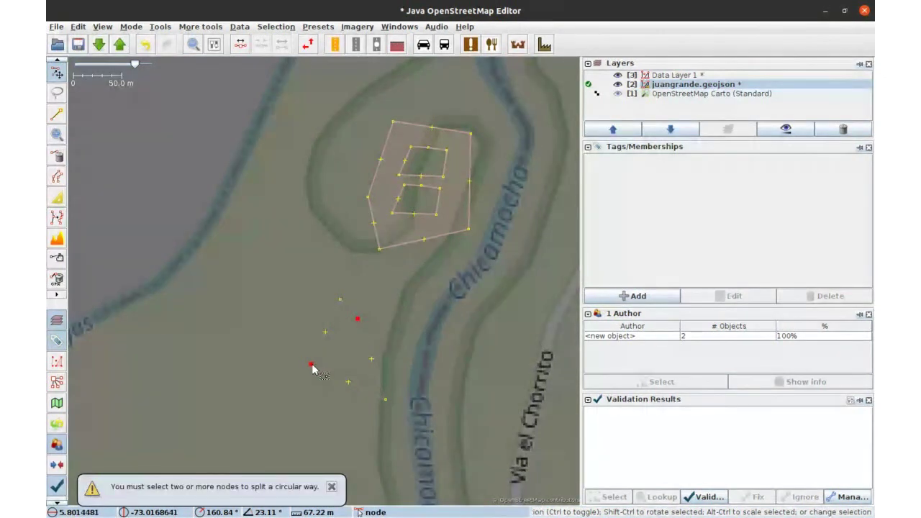
left_click(343, 306)
left_click(389, 404)
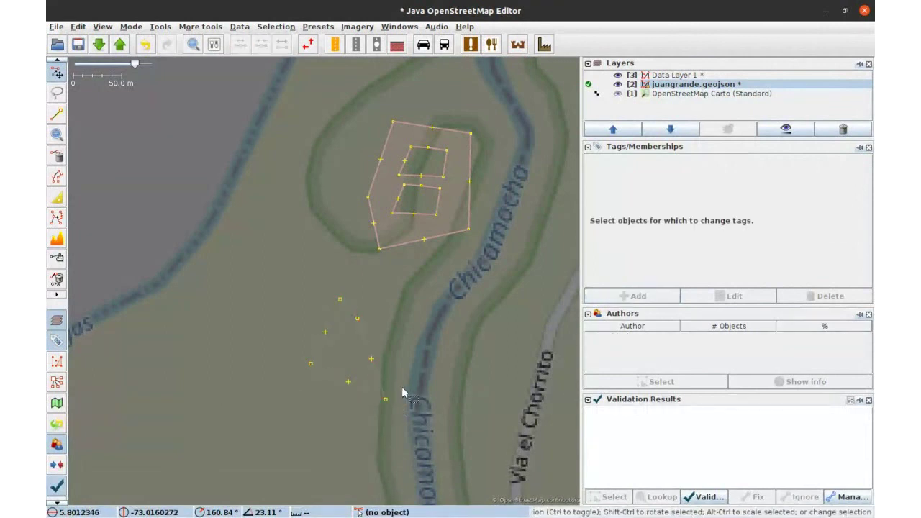
left_click(376, 405)
left_click(381, 391)
left_click(341, 303)
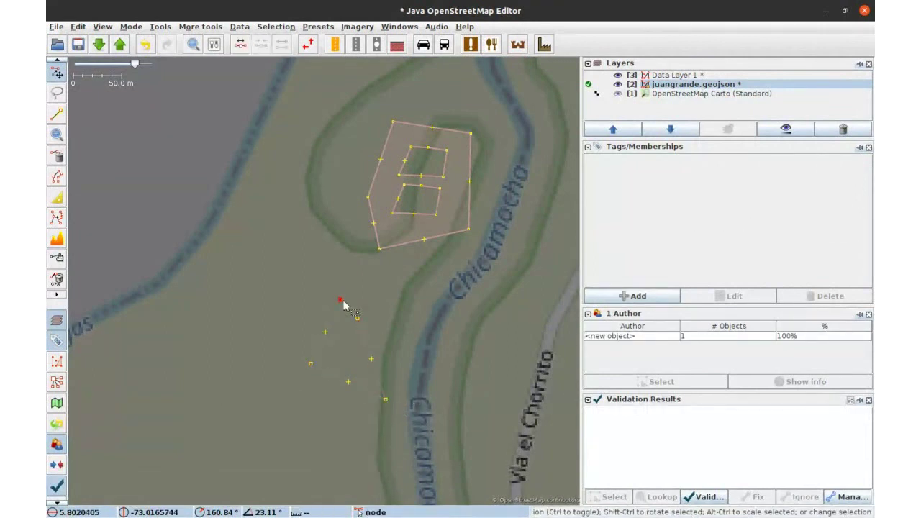
left_click(349, 310)
left_click(328, 333)
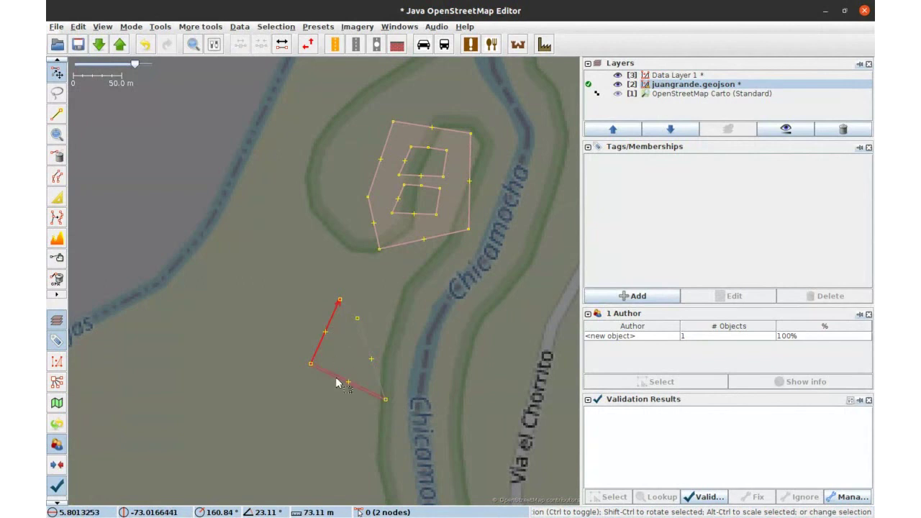
left_click(346, 380)
left_click(405, 310)
Step: Draw a way from the north corner east across the river to the south corner, dropping a stray node
key("a")
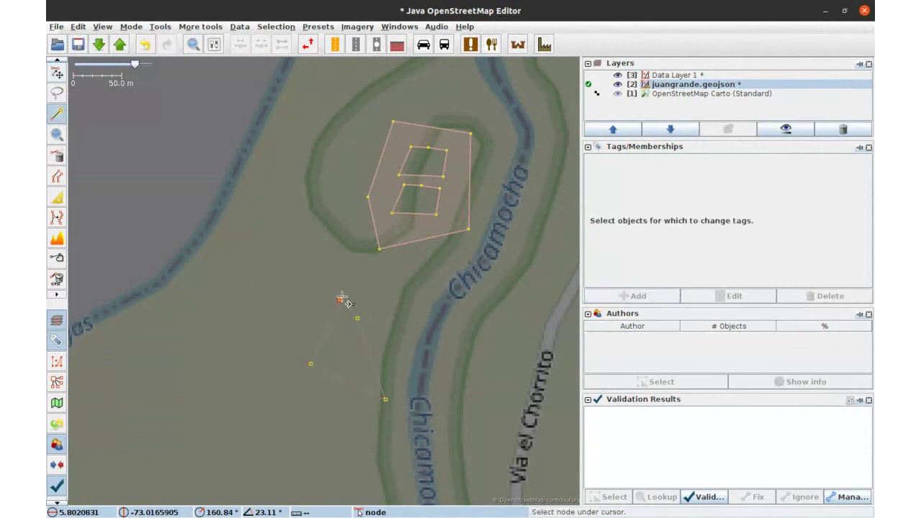
left_click(340, 301)
left_click(415, 288)
left_click(458, 364)
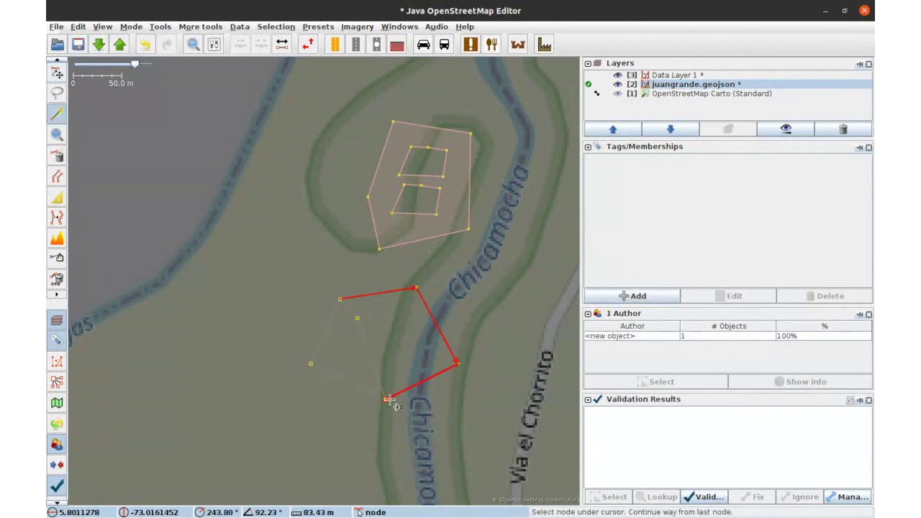
left_click(386, 400)
key("Escape")
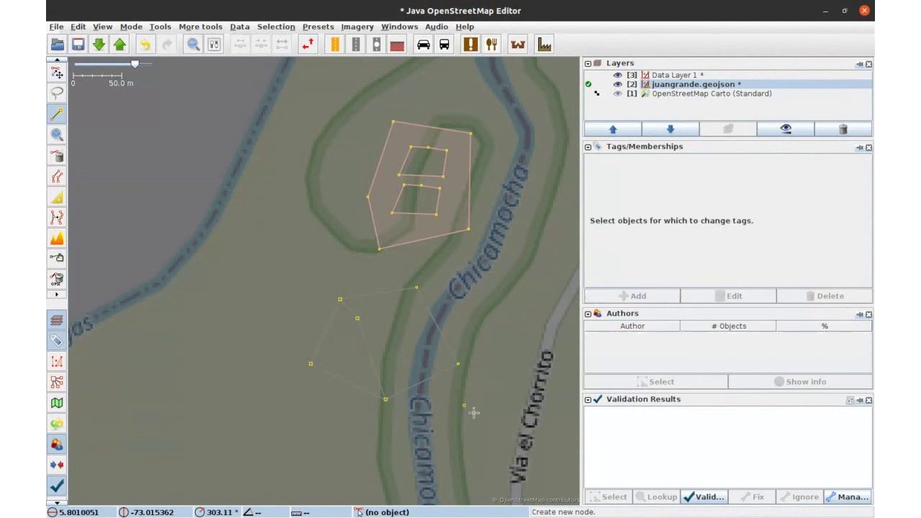
key("ctrl+z")
key("s")
left_click(428, 377)
left_click(369, 366)
left_click(367, 344)
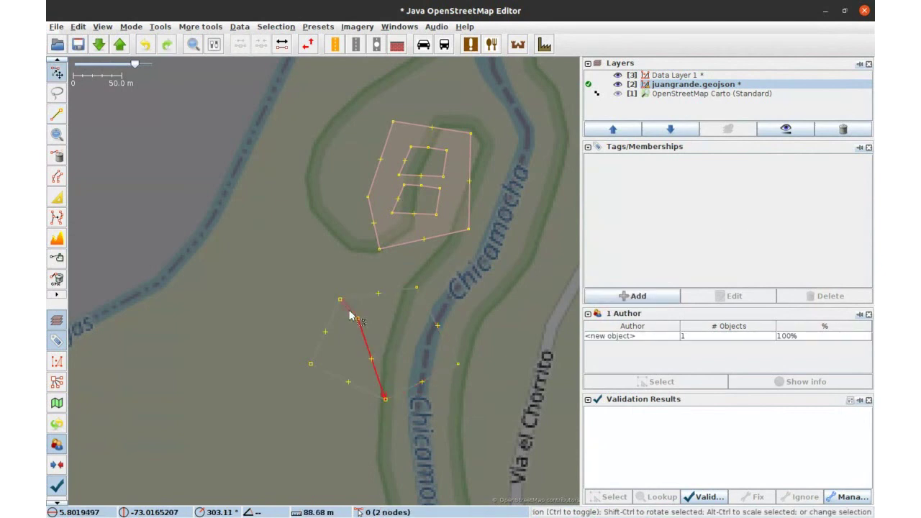
left_click(328, 323)
left_click(374, 368)
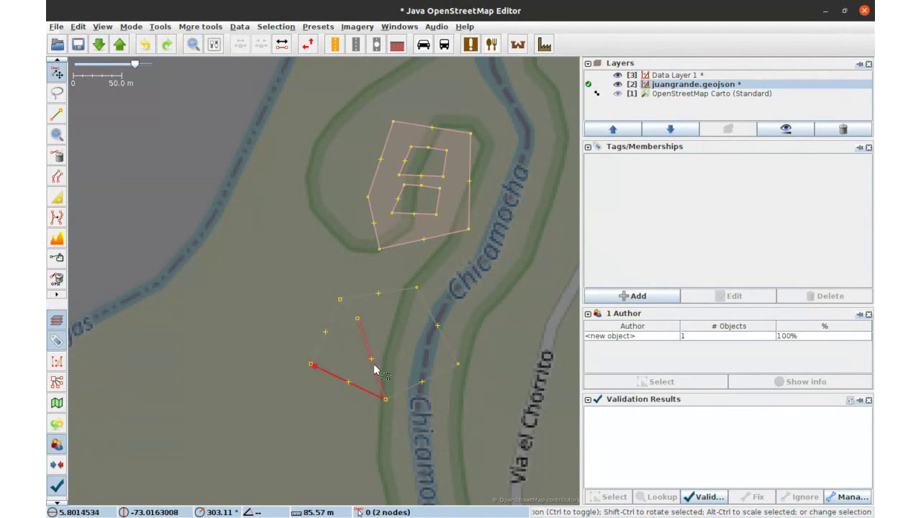
left_click(310, 364)
Step: Draw the southern and western outlines, joining each to the existing corner nodes
key("a")
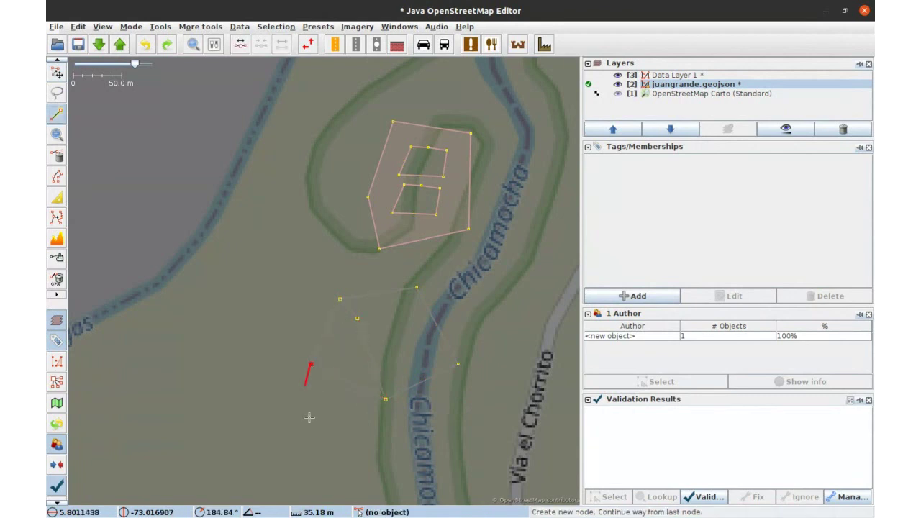
left_click(301, 439)
left_click(347, 448)
left_click(385, 399)
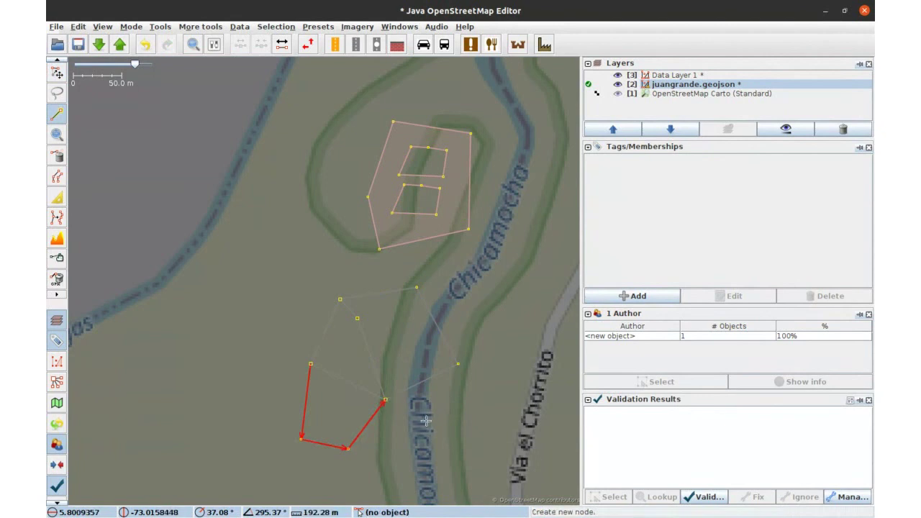
key("Escape")
left_click(311, 363)
left_click(229, 336)
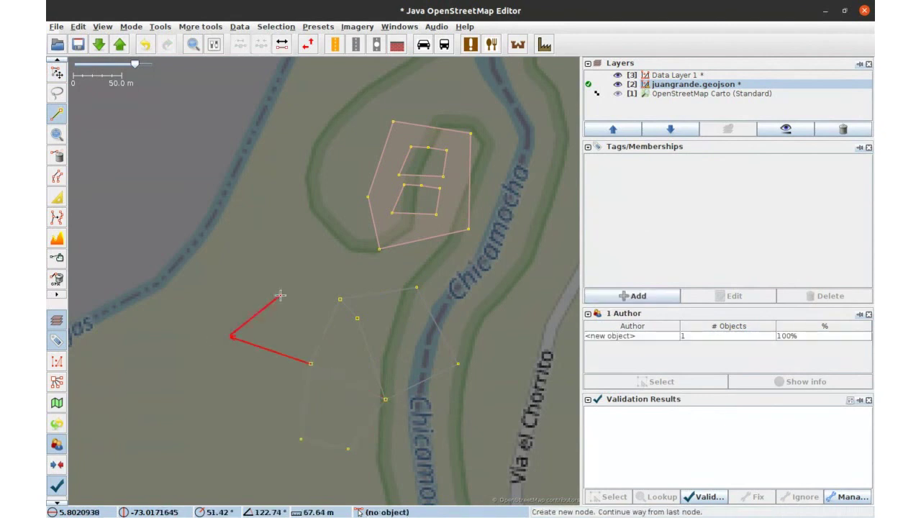
left_click(280, 295)
left_click(340, 299)
key("Escape")
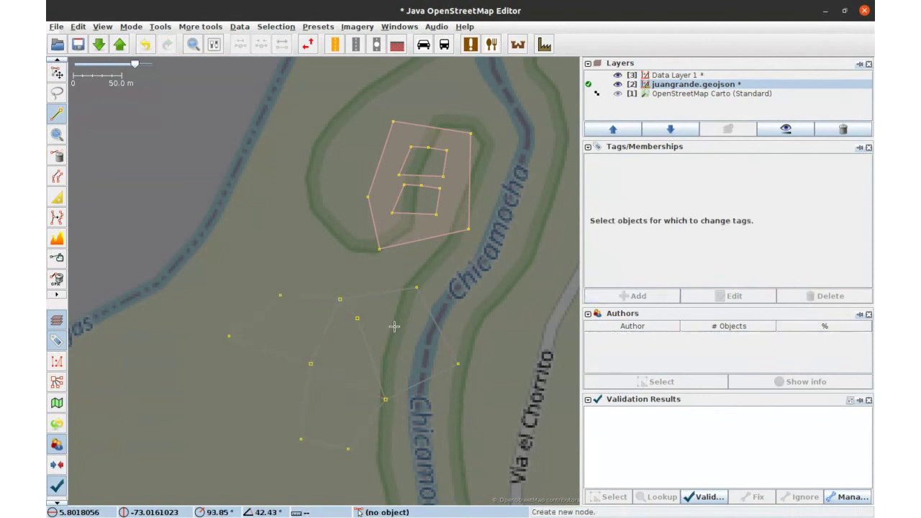
Step: Check the new ways and the eastern dividing segment by selecting them
key("s")
left_click(374, 359)
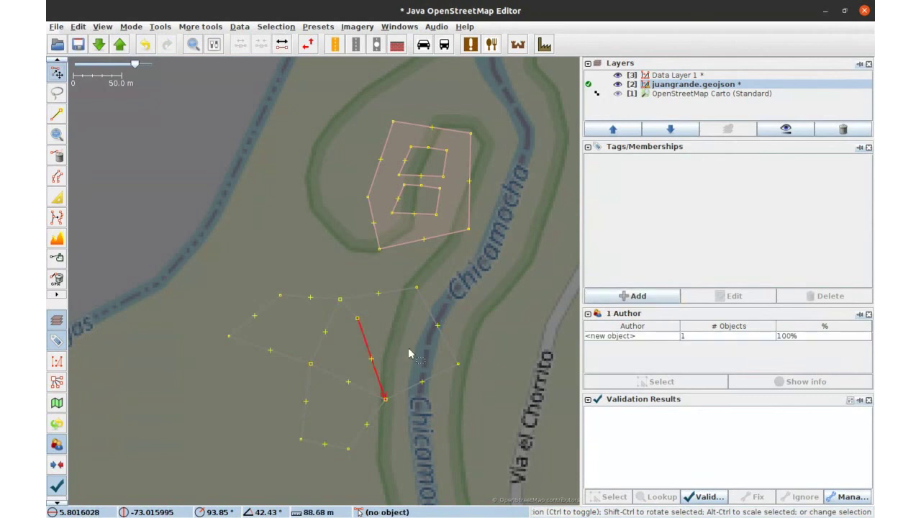
left_click(393, 354)
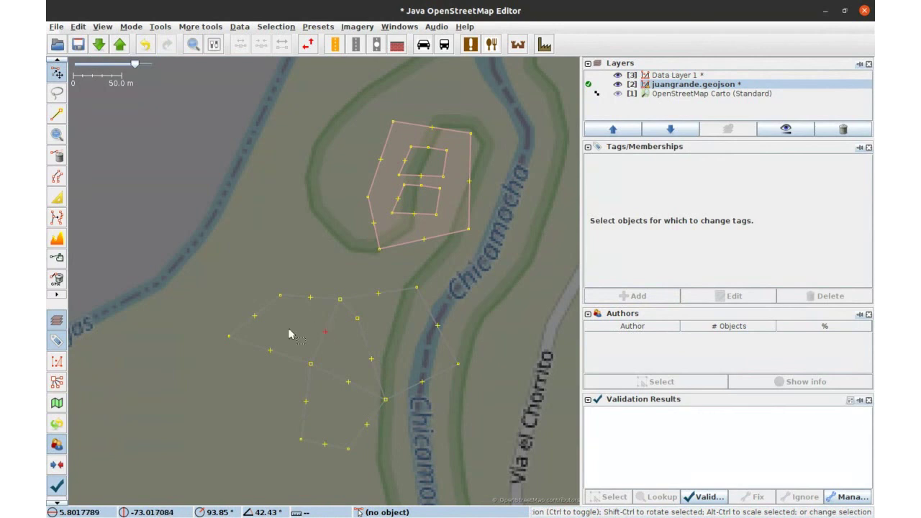
left_click(360, 335)
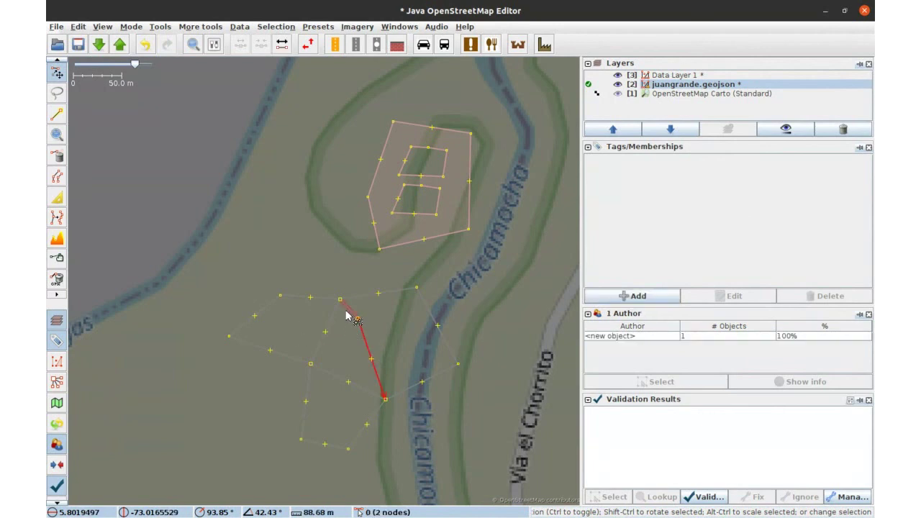
left_click(364, 297)
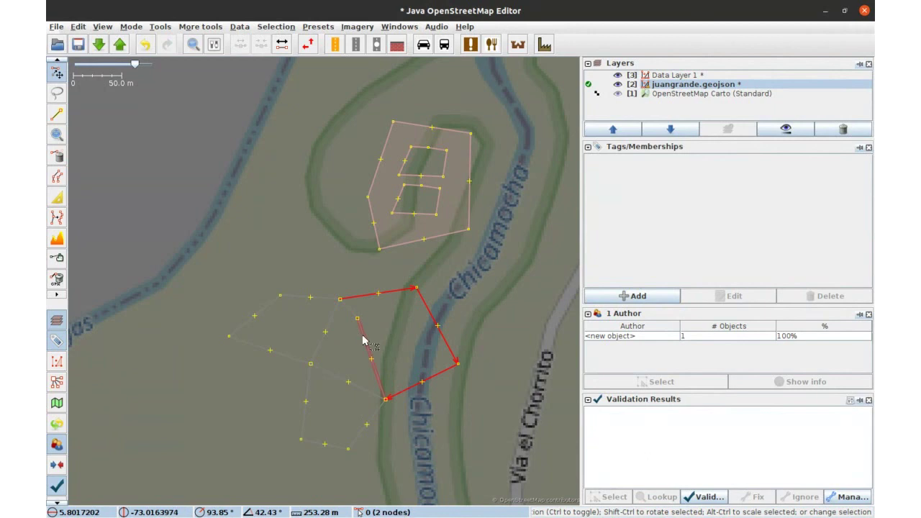
scroll(344, 340, "up", 2)
left_click(377, 315)
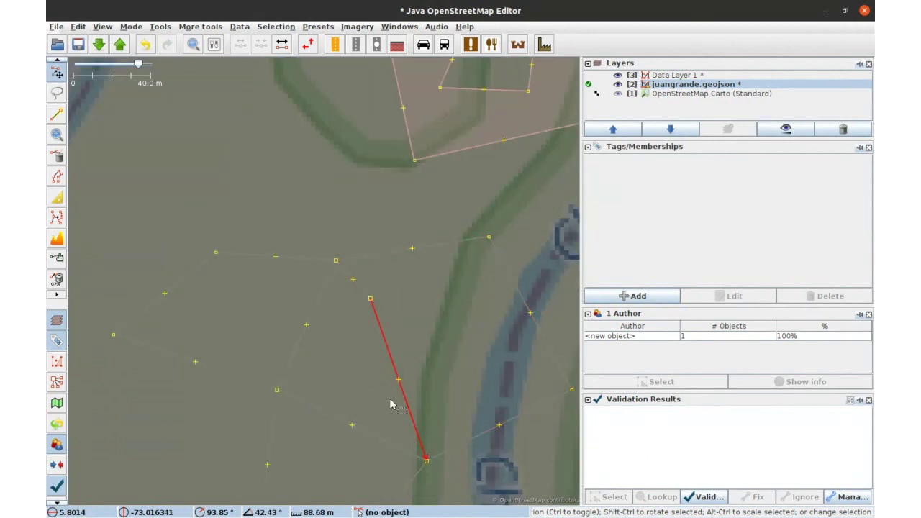
Step: Trace a closed outline around the eastern piece through its existing corner nodes
left_click(373, 383)
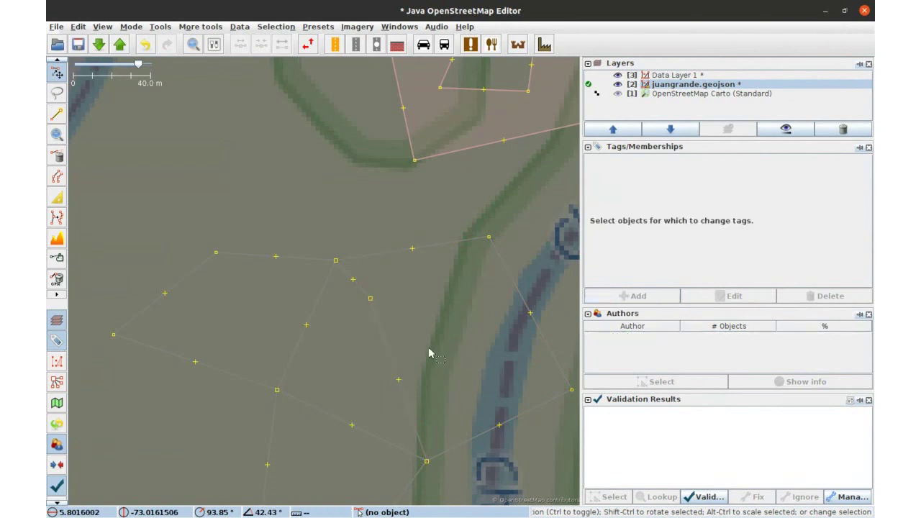
left_click(392, 261)
left_click(446, 294)
key("a")
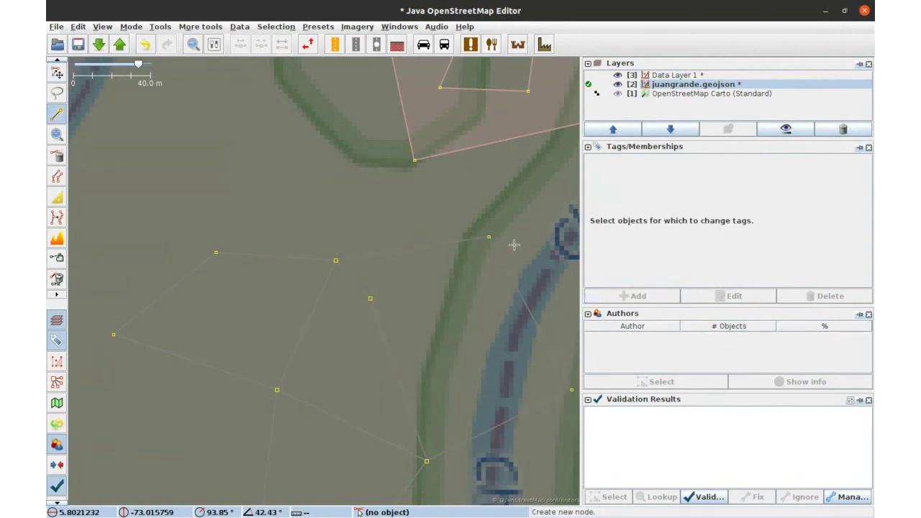
left_click(489, 237)
left_click(336, 259)
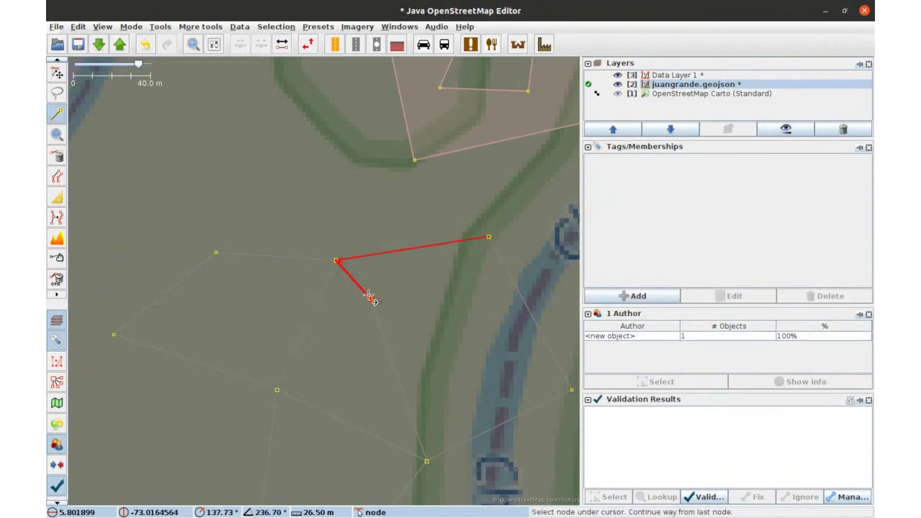
left_click(370, 298)
left_click(426, 460)
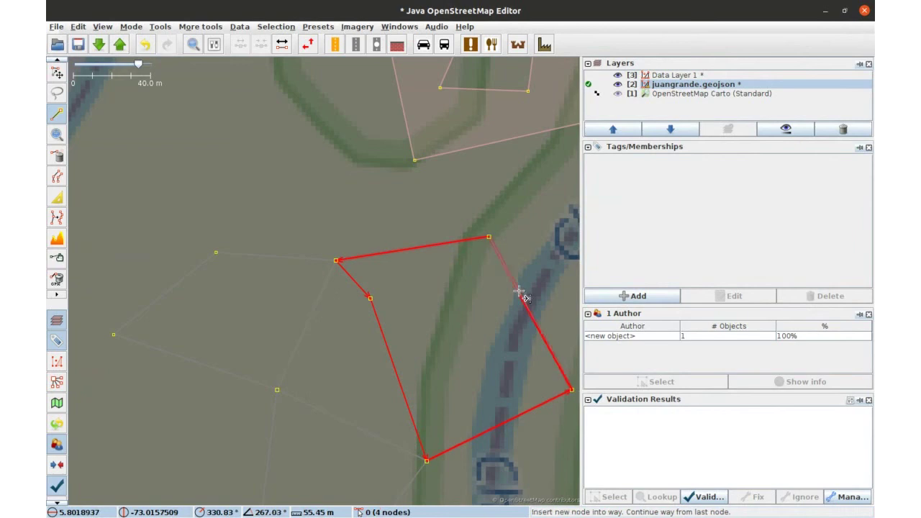
left_click(489, 236)
key("Escape")
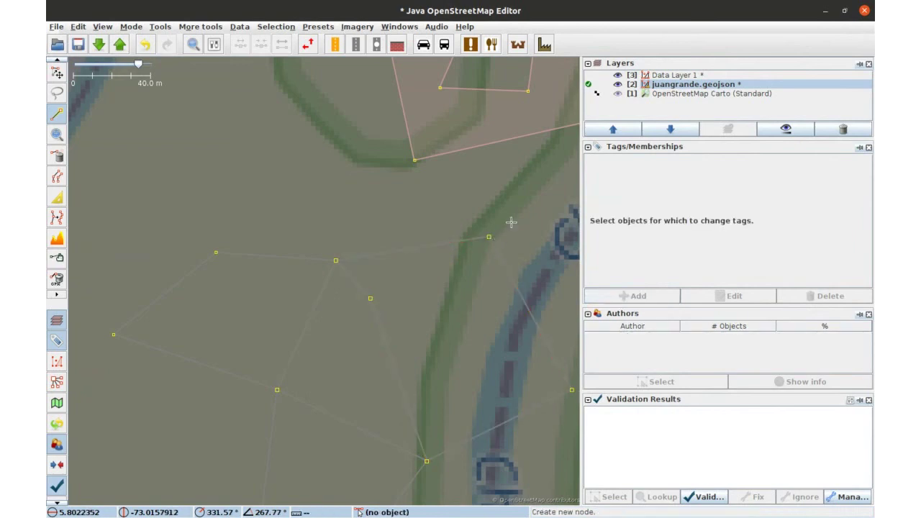
key("s")
Step: Inspect the new closed outline and the dividing-line segments
scroll(432, 295, "down", 2)
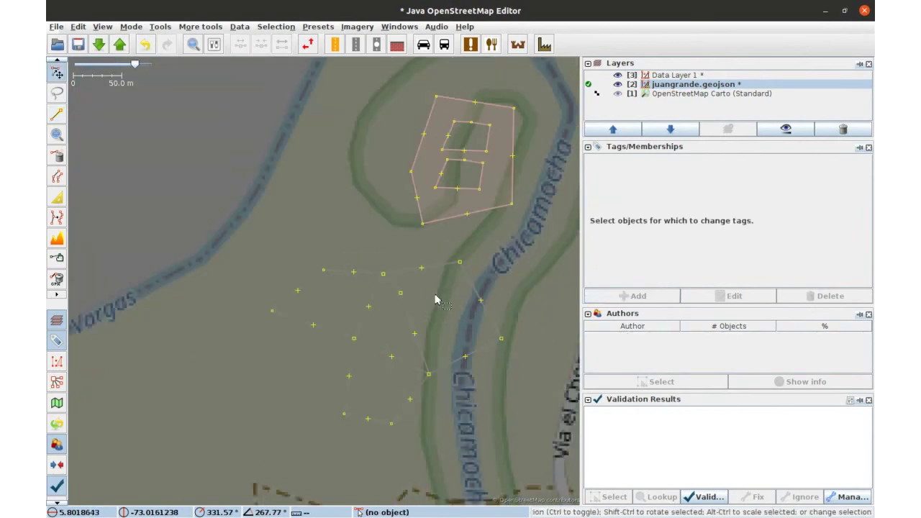
left_click_drag(436, 300, 366, 284)
left_click(389, 288)
left_click(369, 268)
left_click(324, 305)
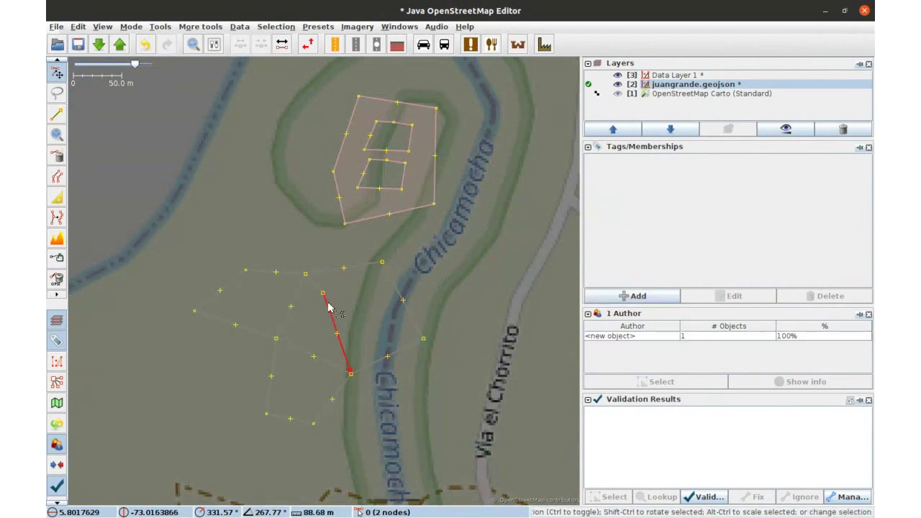
left_click(314, 282)
left_click(358, 288)
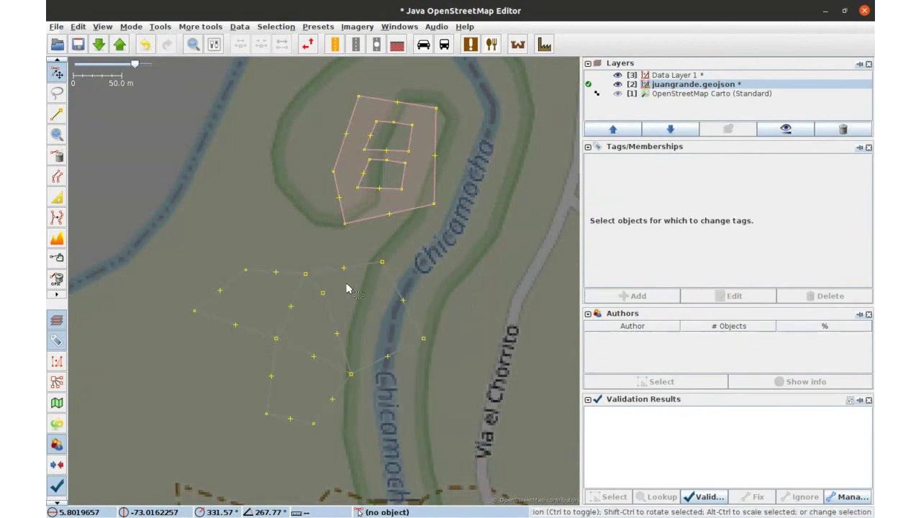
scroll(353, 289, "up", 2)
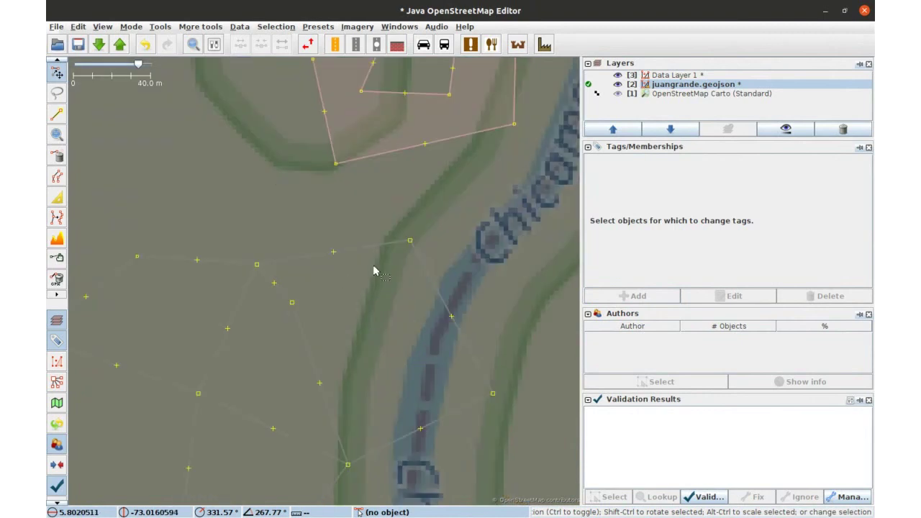
Step: Add a bend node midway along the dividing line, undoing a misplaced first attempt
left_click(320, 258)
left_click(298, 324)
mouse_move(288, 315)
left_mouse_down()
mouse_move(269, 343)
mouse_move(286, 321)
left_mouse_up()
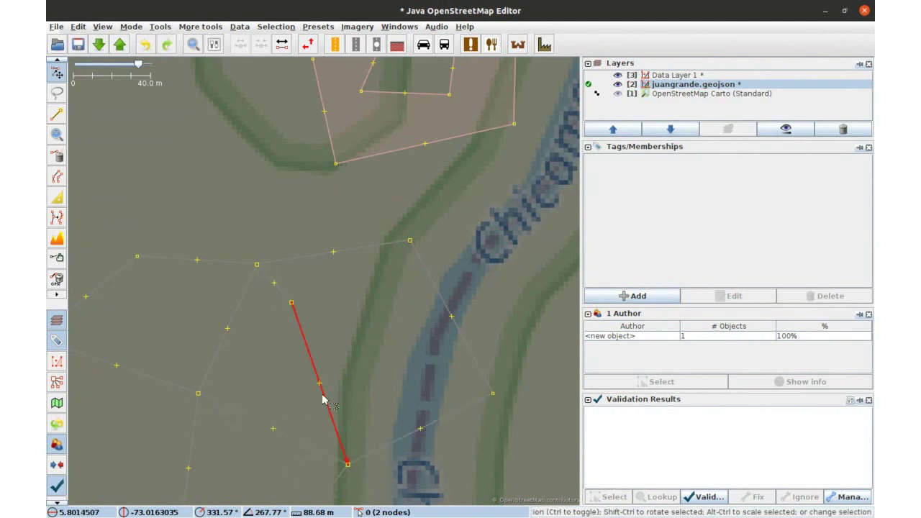
left_click_drag(319, 383, 388, 349)
left_click(328, 400)
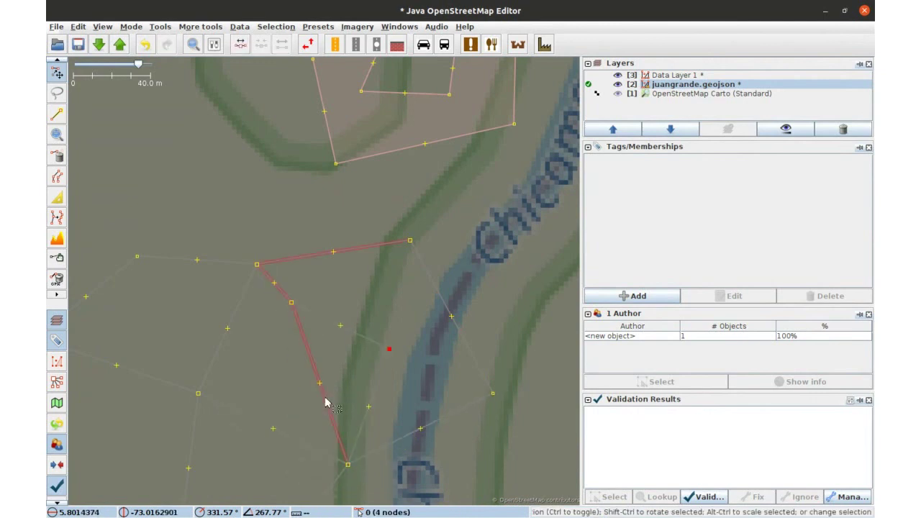
left_click(380, 348)
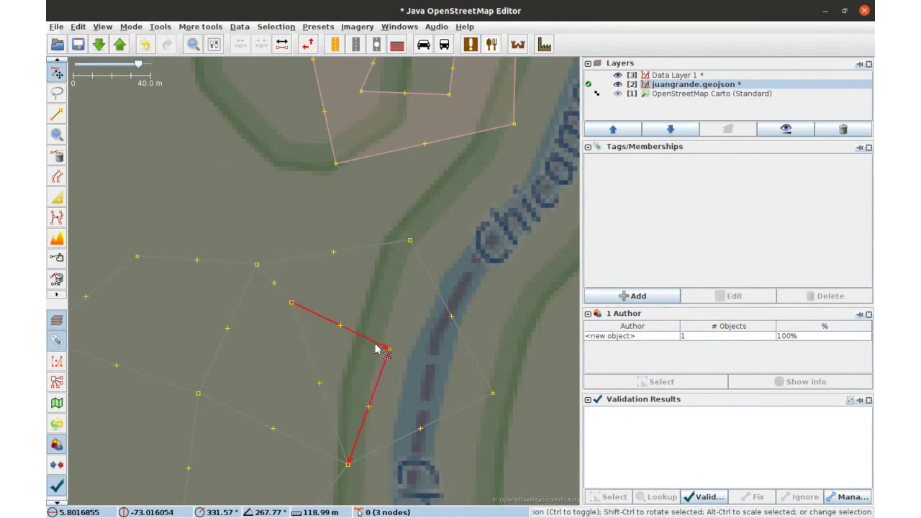
key("ctrl+z")
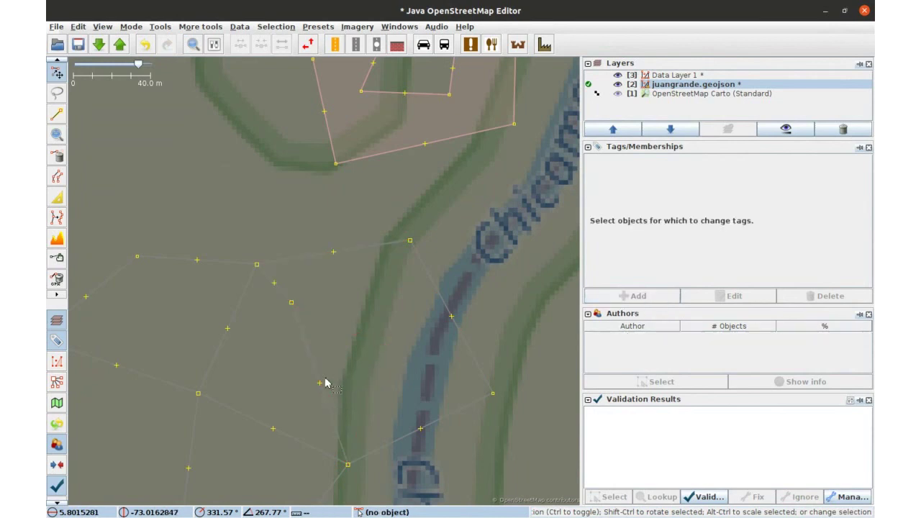
left_click(325, 381)
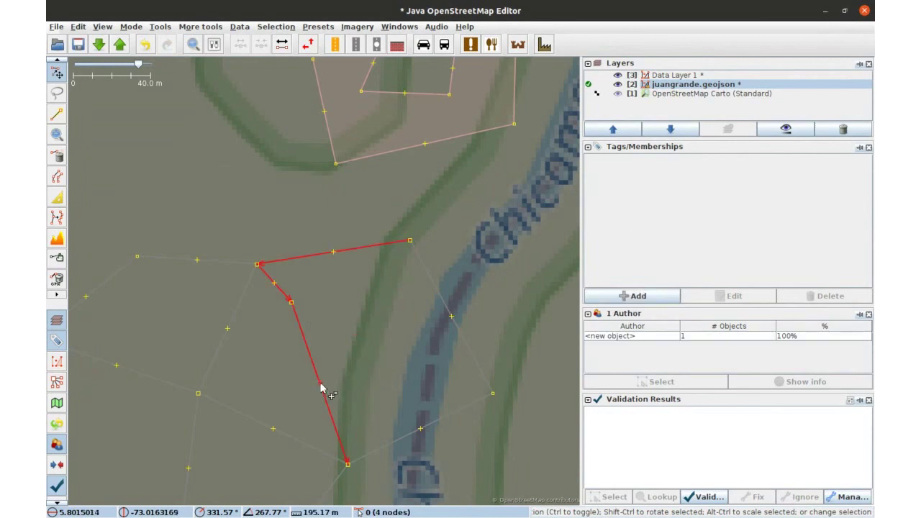
left_click_drag(320, 384, 337, 367)
left_click(330, 357)
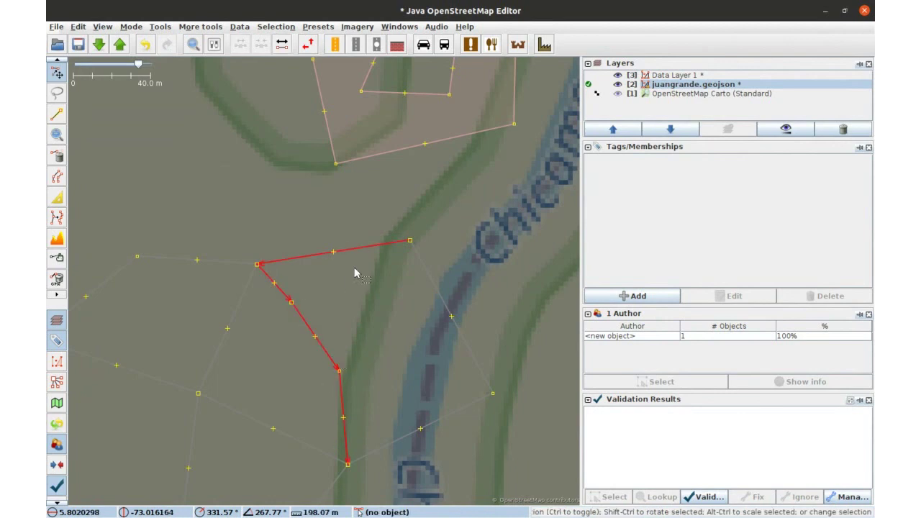
Step: Check the neighbouring outlines and pick the northern corner node
left_click(437, 296)
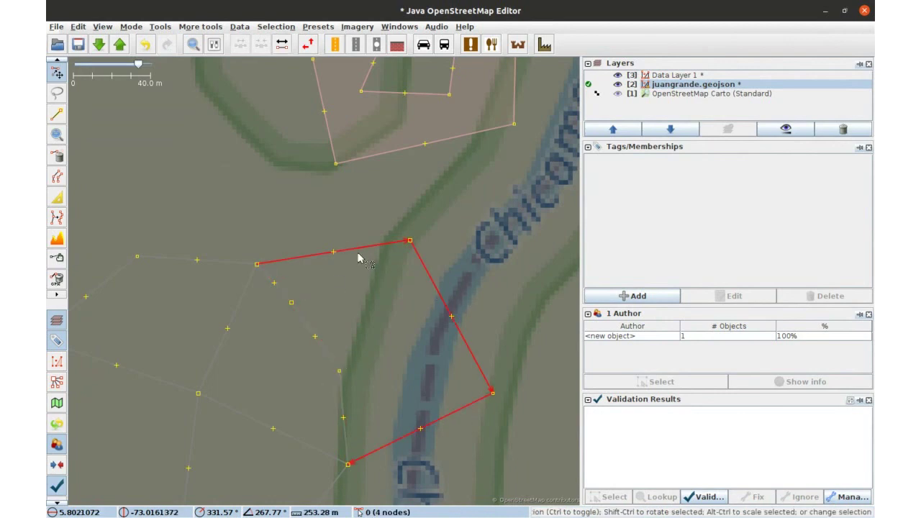
left_click(367, 267)
left_click(391, 249)
left_click(391, 253)
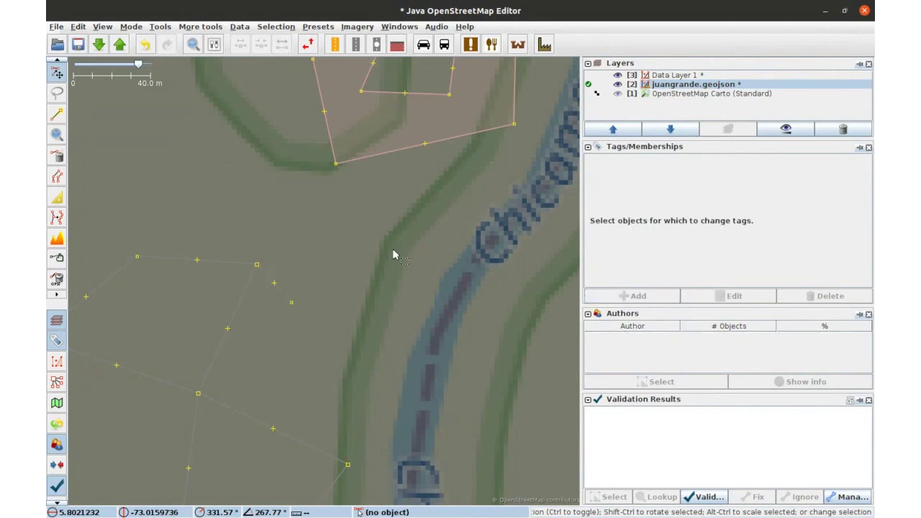
left_click(293, 306)
left_click(286, 296)
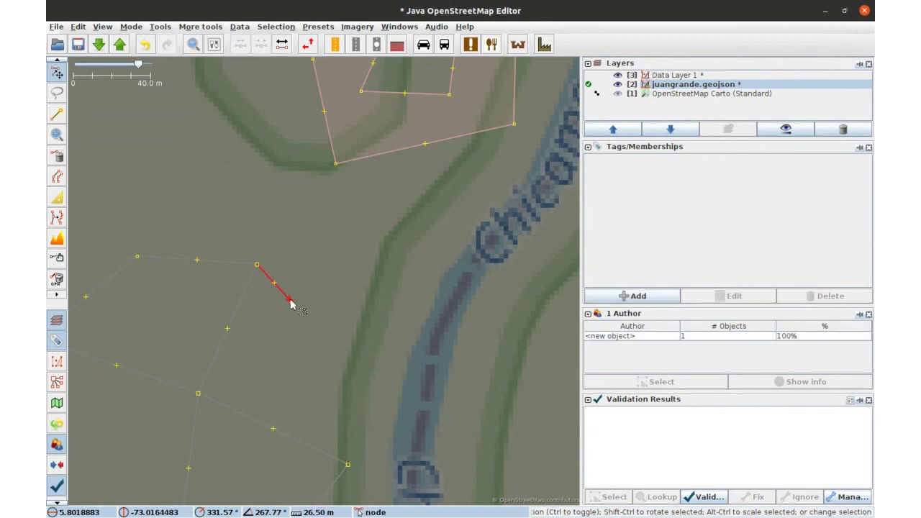
left_click(292, 304)
Step: Draw a four-node line from the north corner across the river, ending to the south
key("a")
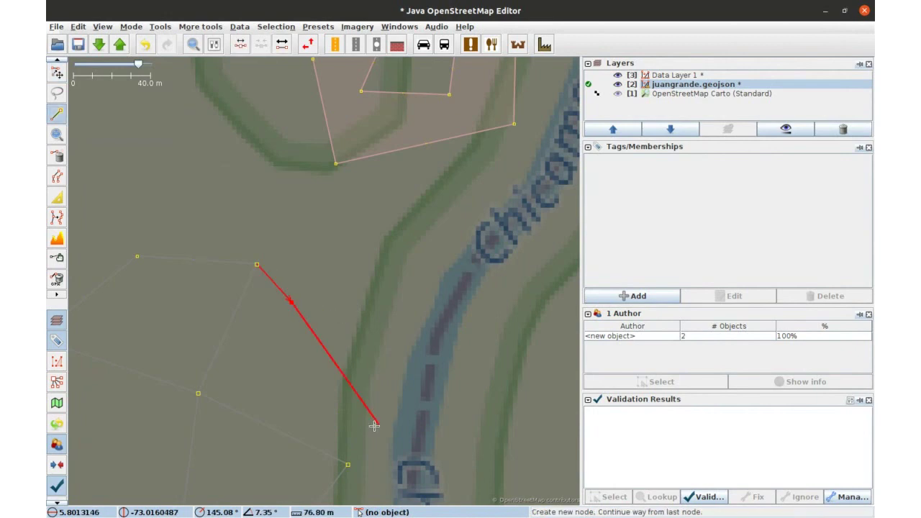
key("Escape")
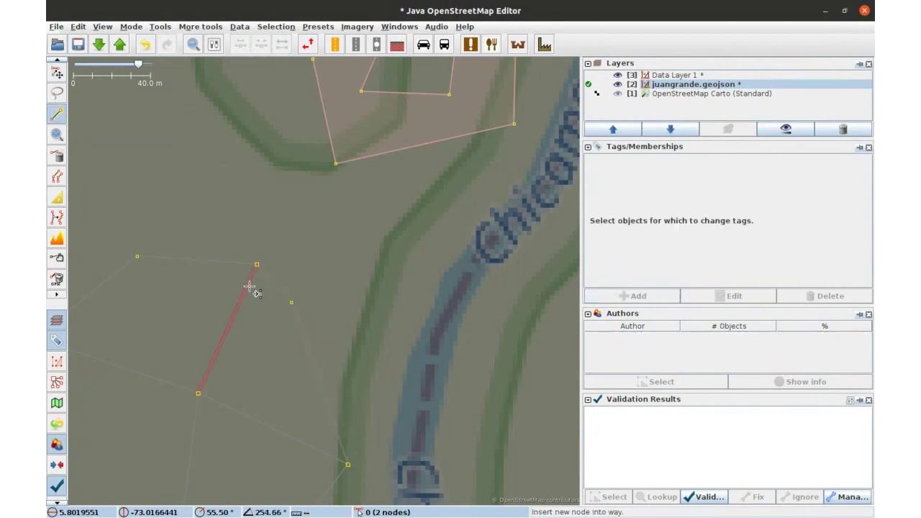
left_click(258, 264)
left_click(362, 231)
left_click(442, 323)
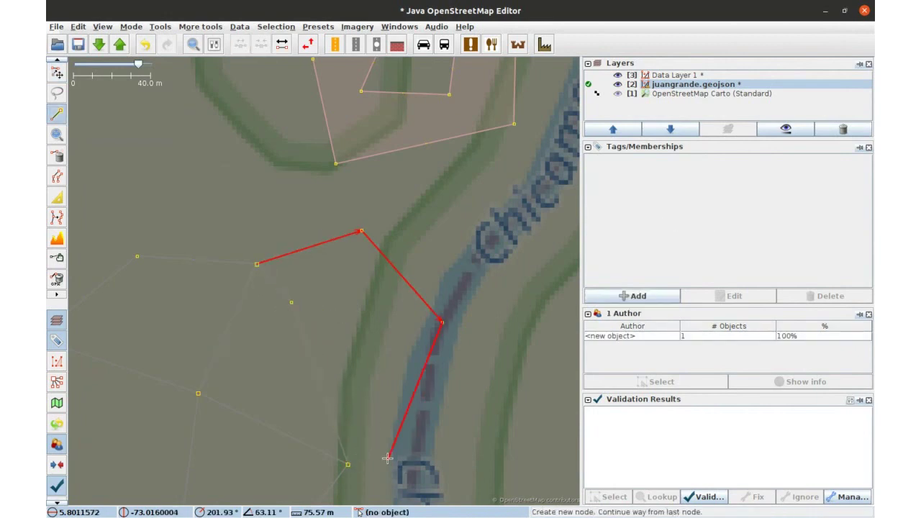
left_click(382, 455)
key("Escape")
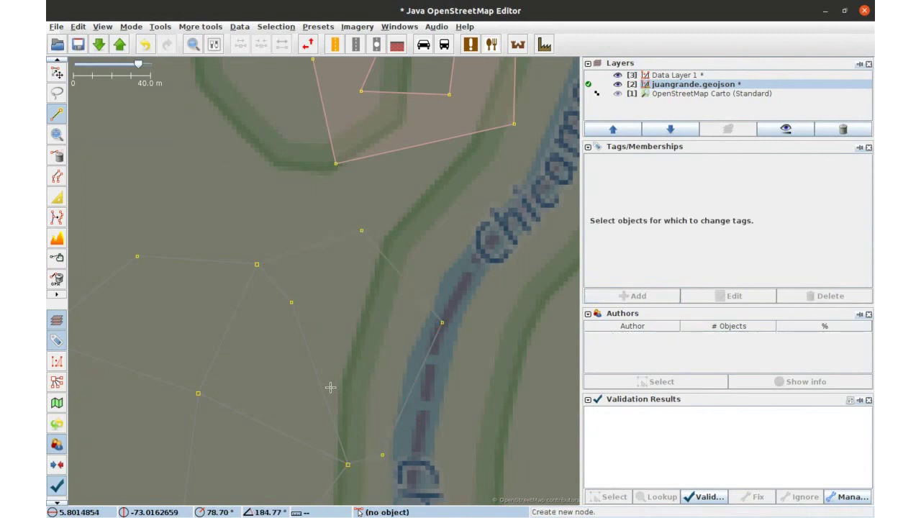
key("s")
left_click(323, 391)
Step: Select the triangle's three sides and create a multipolygon from them
left_click(236, 326, "shift")
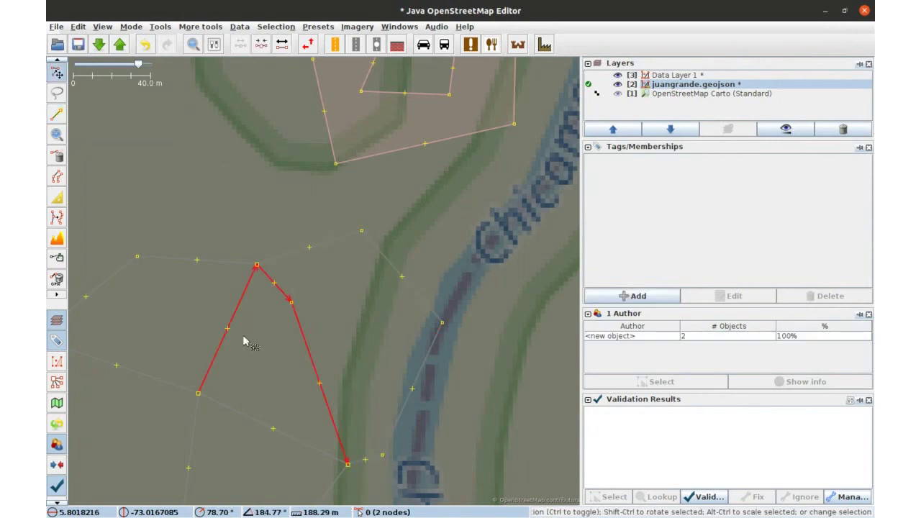
left_click(252, 420, "shift")
scroll(421, 323, "down", 2)
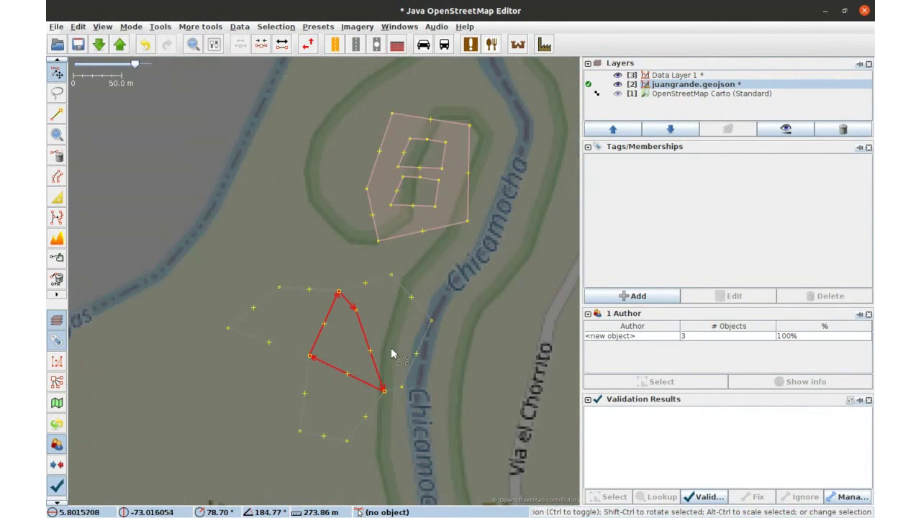
scroll(366, 369, "up", 5)
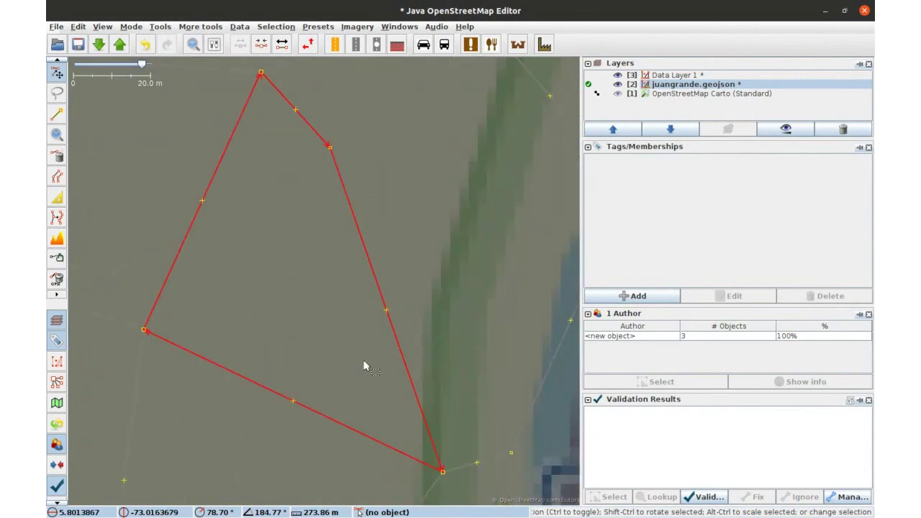
scroll(360, 356, "down", 2)
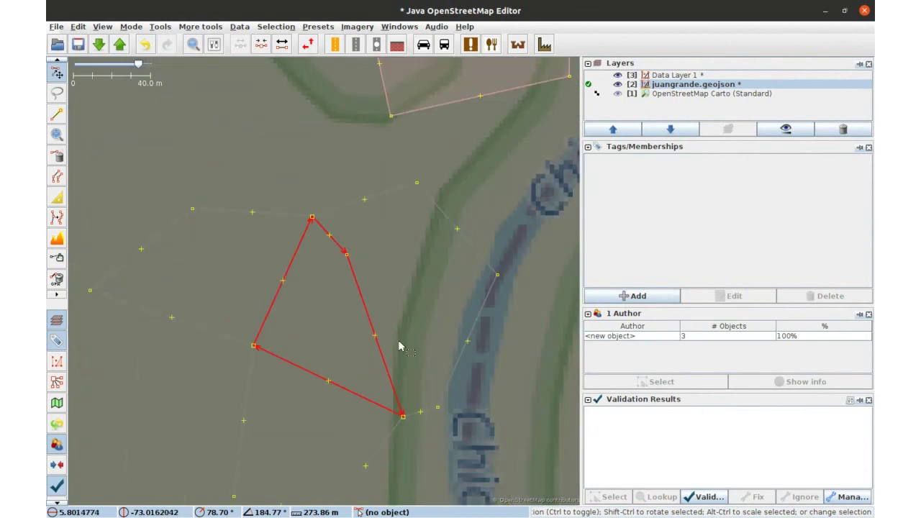
left_click(105, 27)
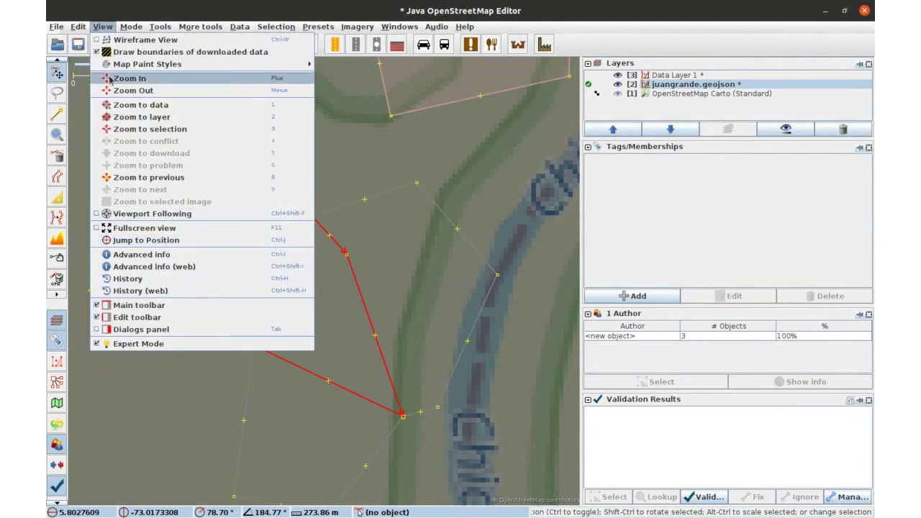
mouse_move(77, 26)
mouse_move(110, 29)
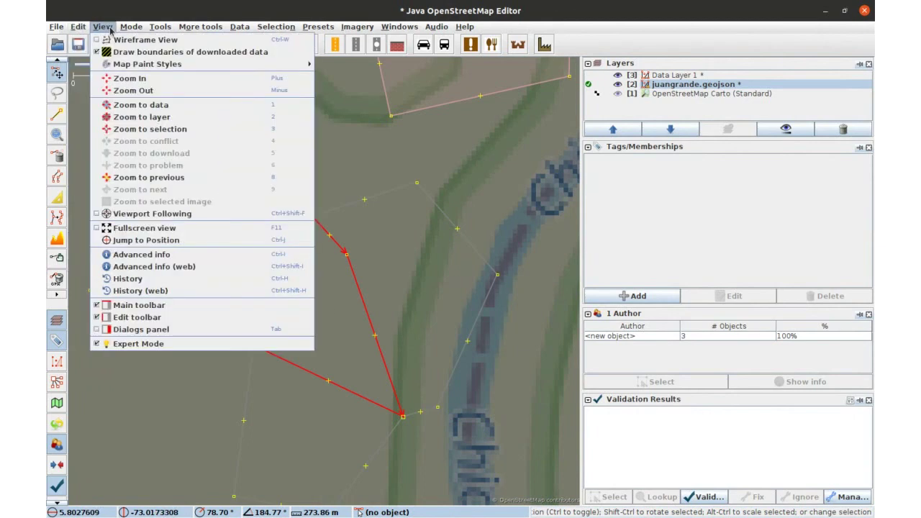
mouse_move(162, 30)
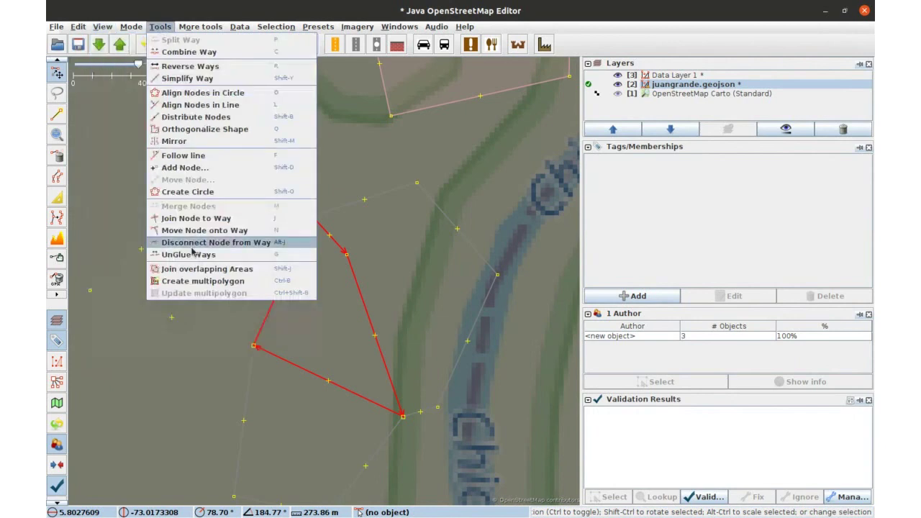
left_click(205, 281)
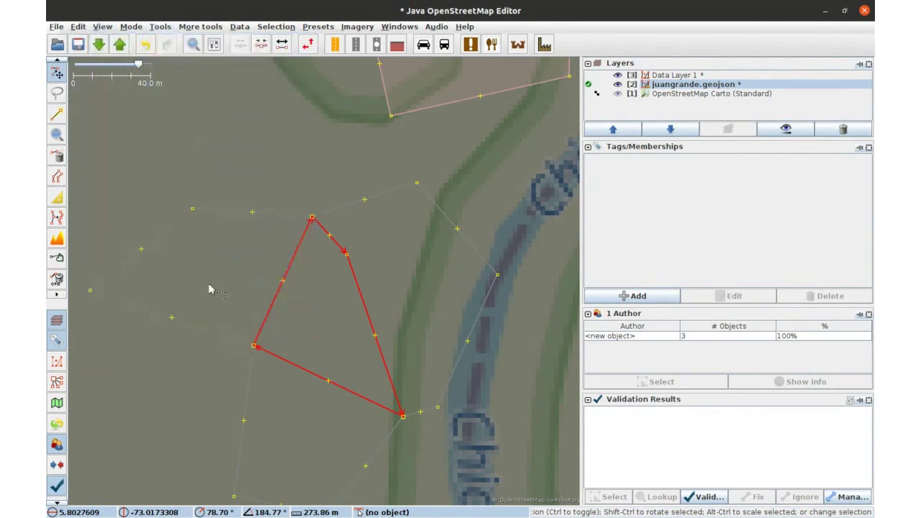
Step: Create a second multipolygon from the dividing line and the eastern river-crossing way
left_click(345, 297)
left_click(352, 292)
left_click(357, 295)
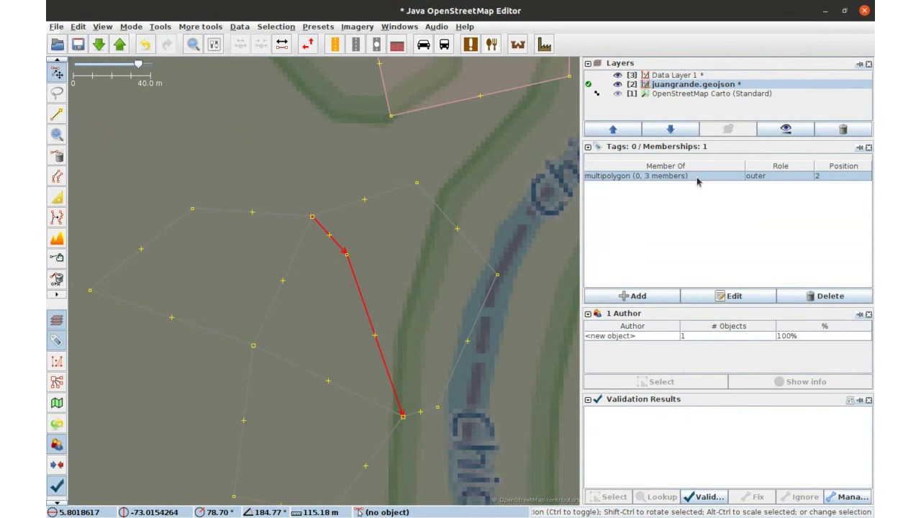
left_click(407, 188)
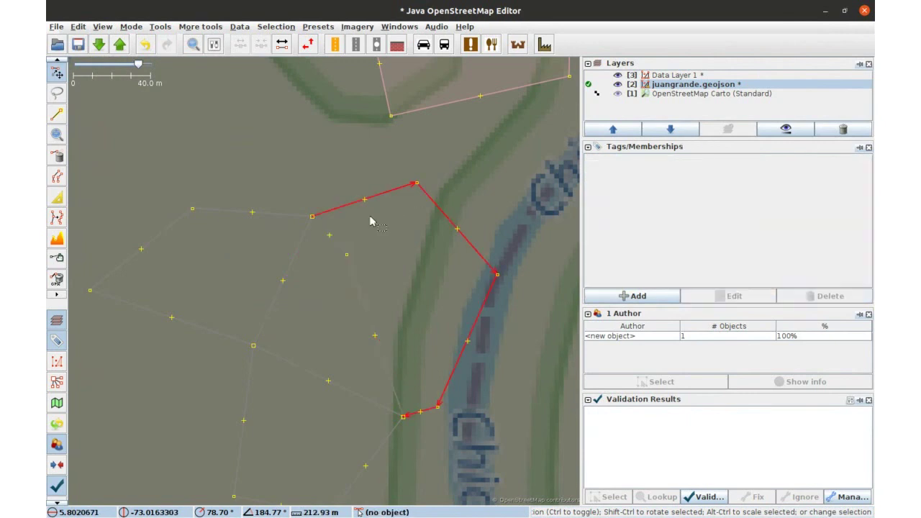
left_click(344, 246, "shift")
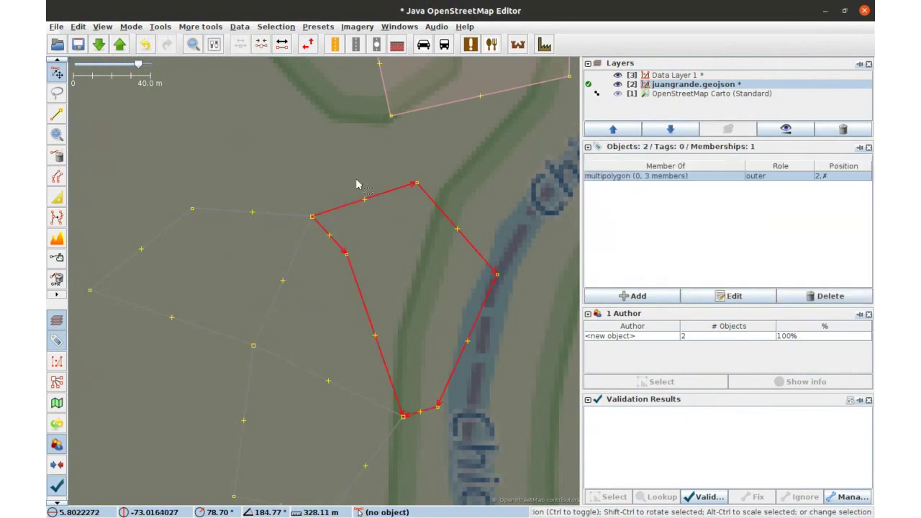
left_click(103, 27)
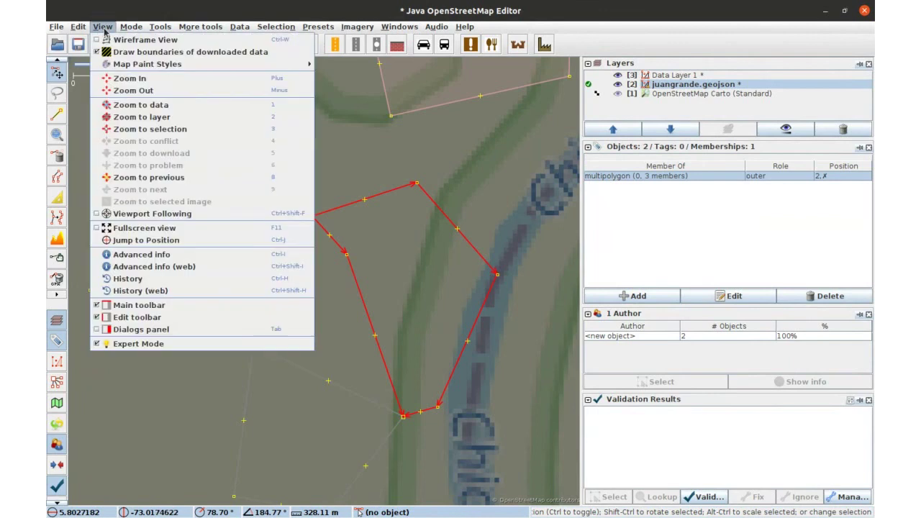
mouse_move(134, 30)
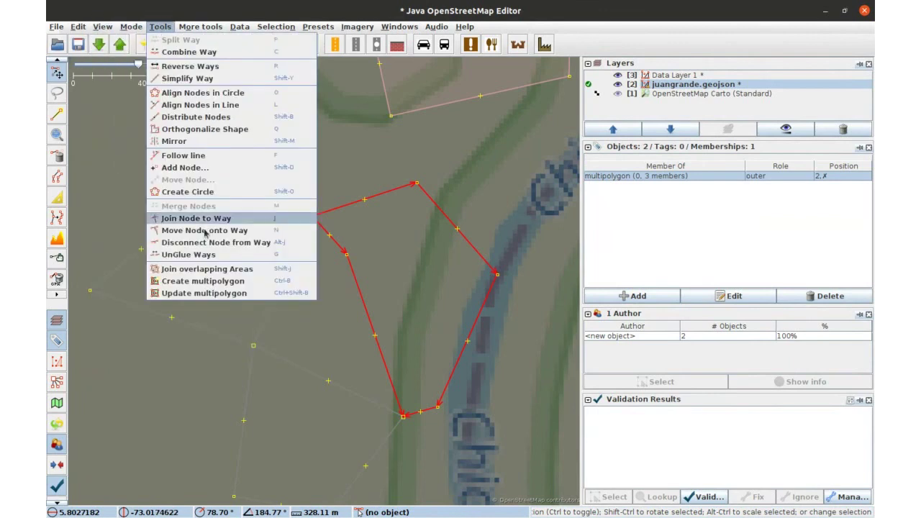
left_click(230, 281)
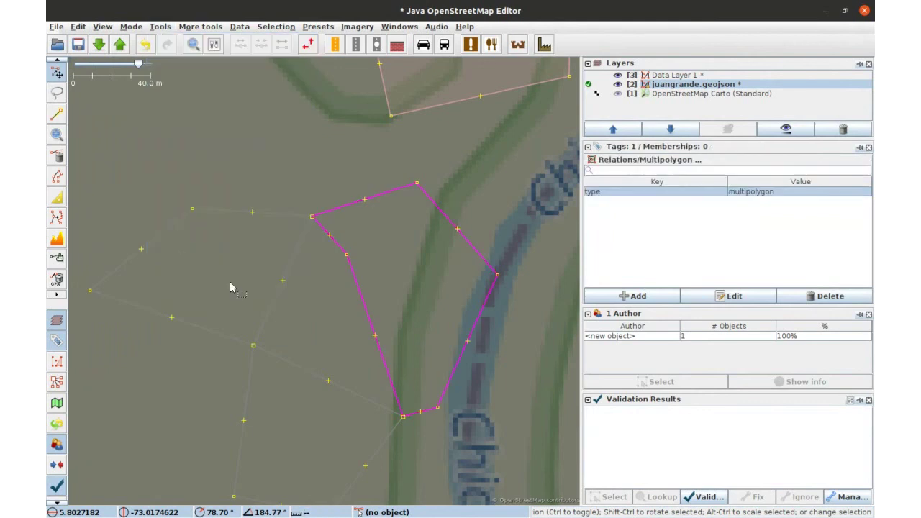
left_click_drag(310, 282, 301, 260)
left_click(298, 259)
Step: Inspect the triangle's multipolygon relation in the relation editor, then close it
left_click(331, 257)
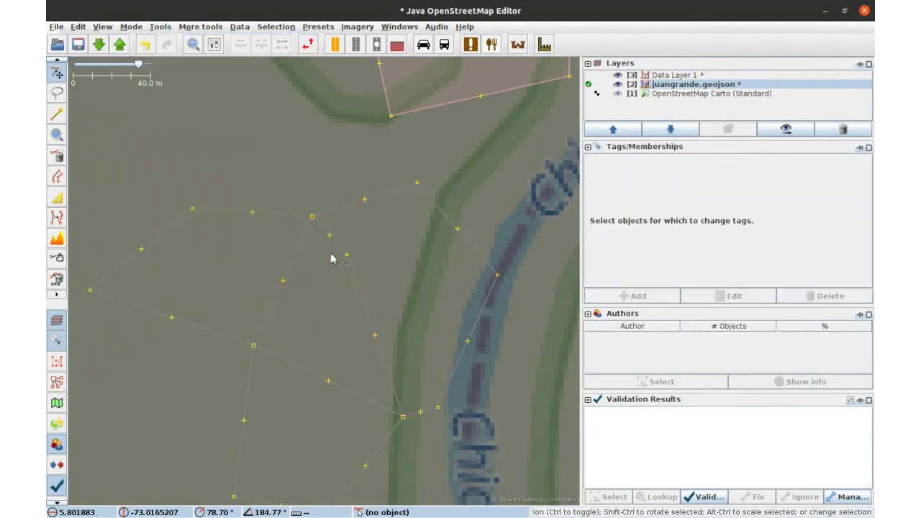
left_click(295, 256)
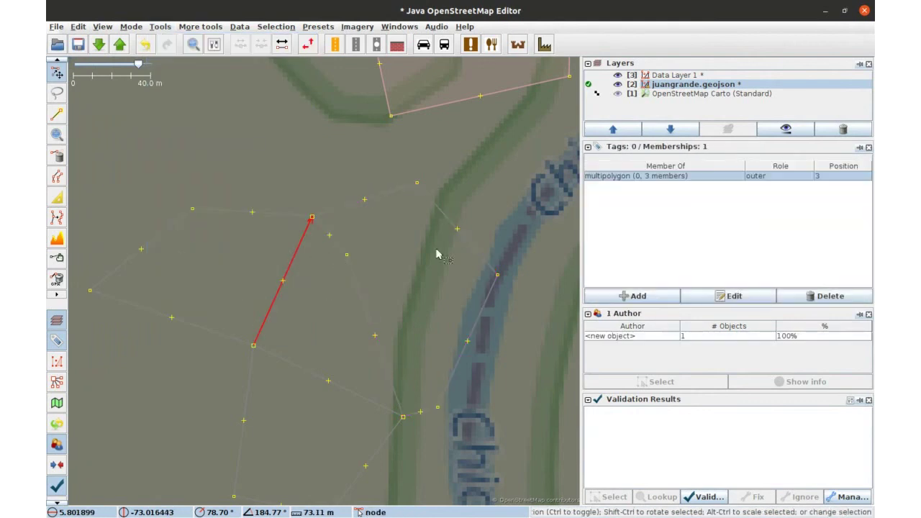
double_click(675, 179)
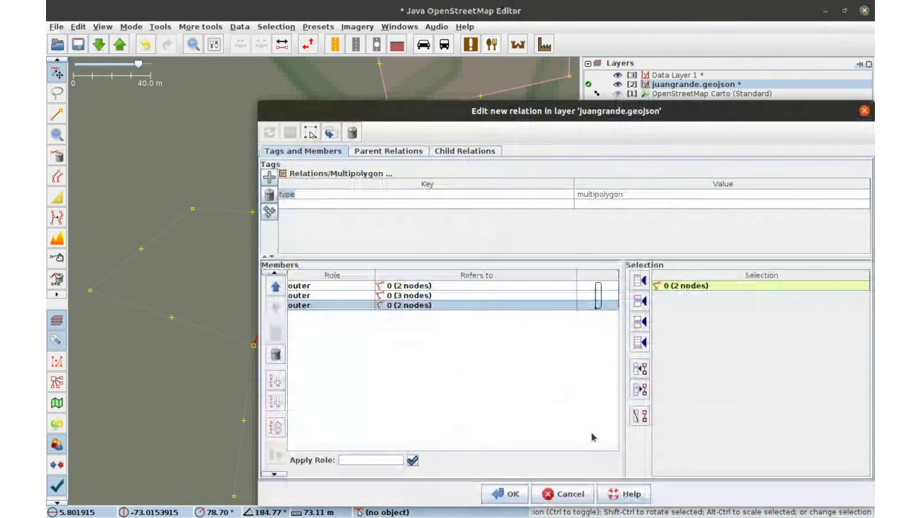
key("Escape")
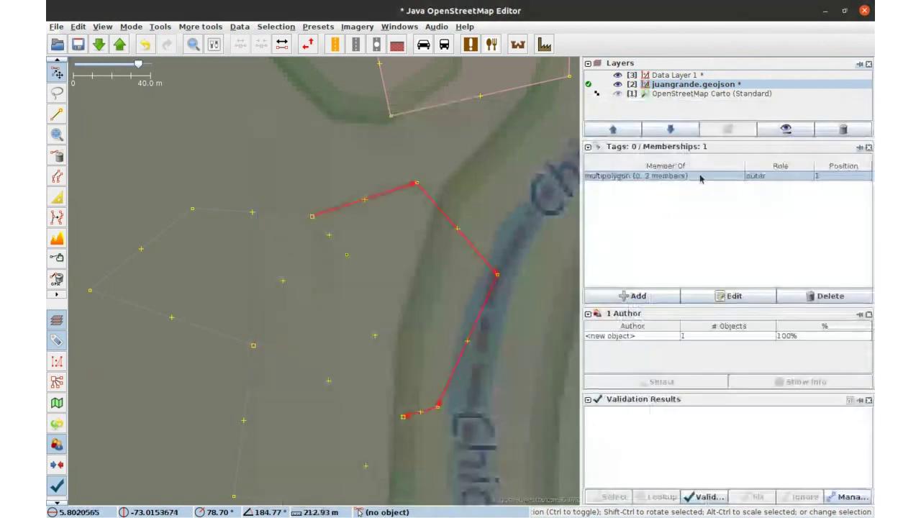
double_click(700, 177)
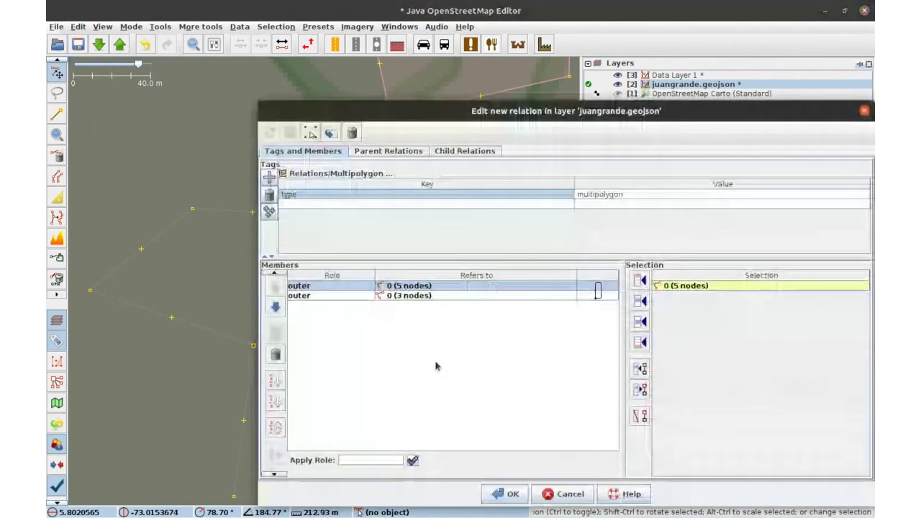
key("Escape")
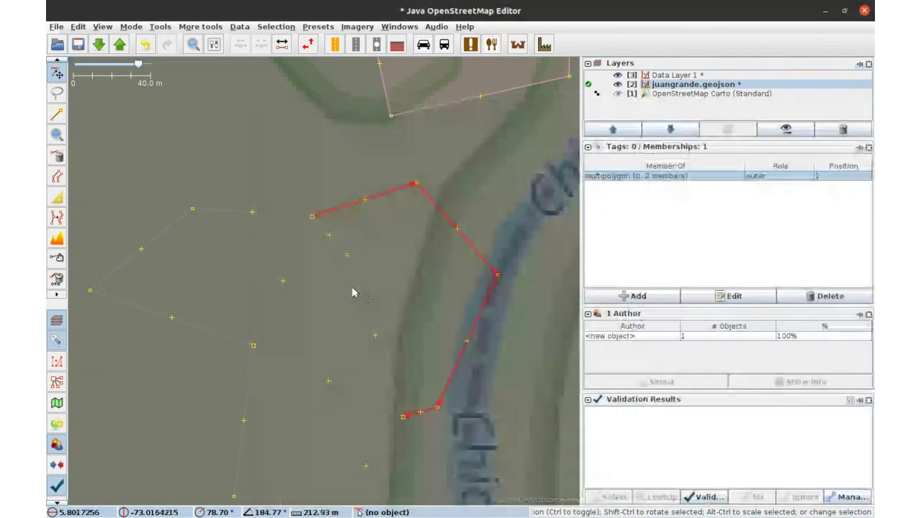
Step: Delete a western test way, undo that, then delete the way through the adjoining nodes
left_click(352, 292)
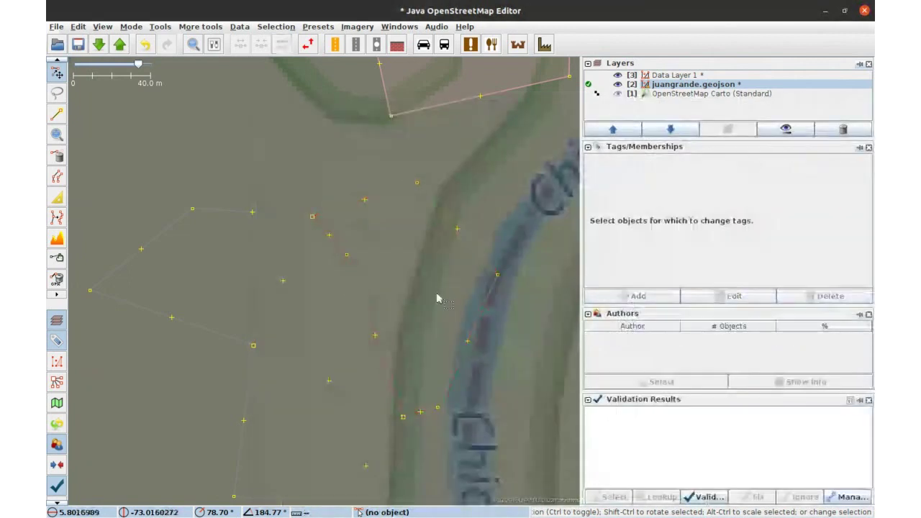
scroll(437, 298, "down", 2)
left_click(354, 257)
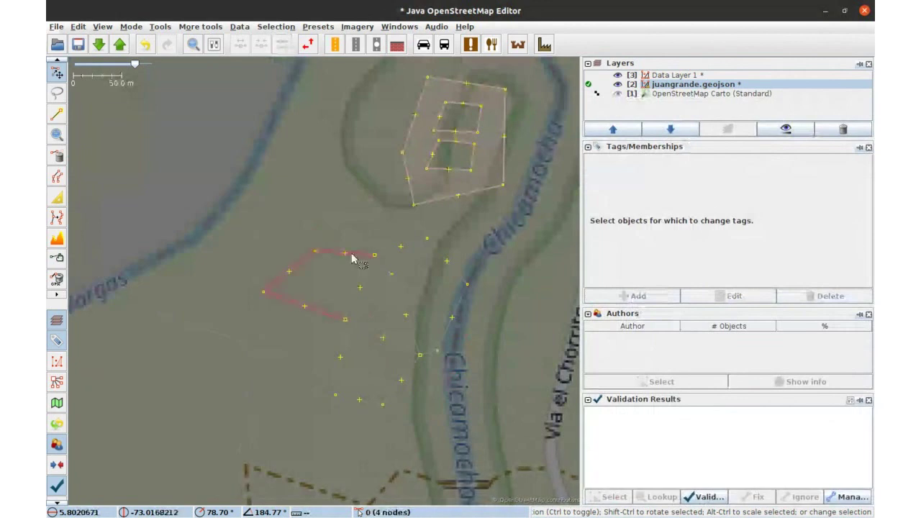
key("Delete")
key("ctrl+z")
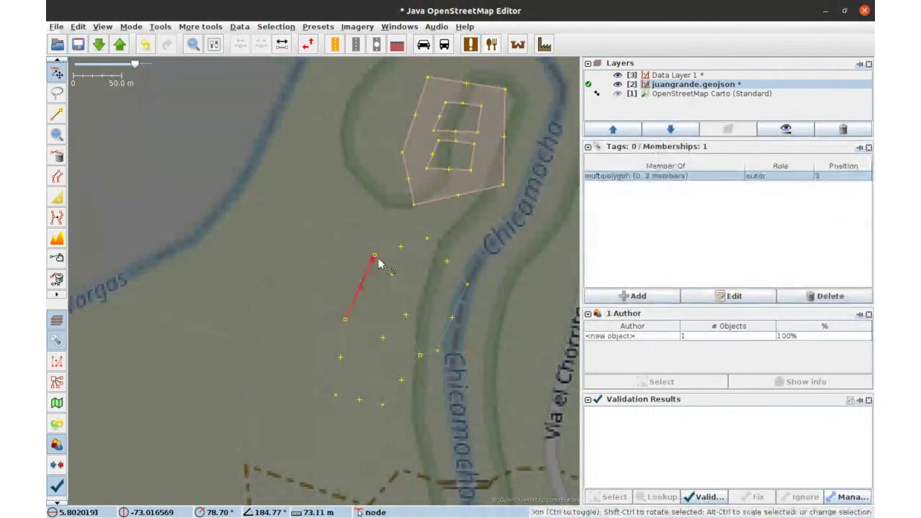
left_click(413, 242)
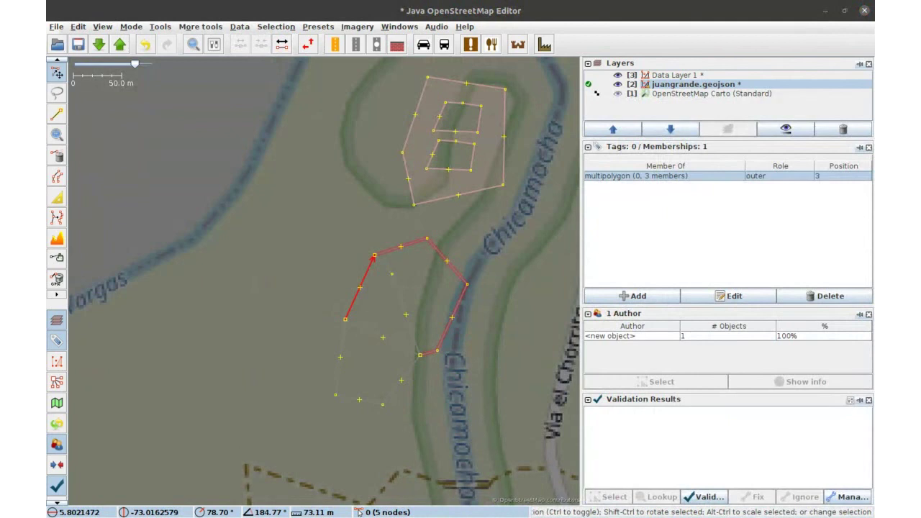
key("Delete")
Step: Delete the upper test way and the remaining test way with its nodes
left_click(459, 308)
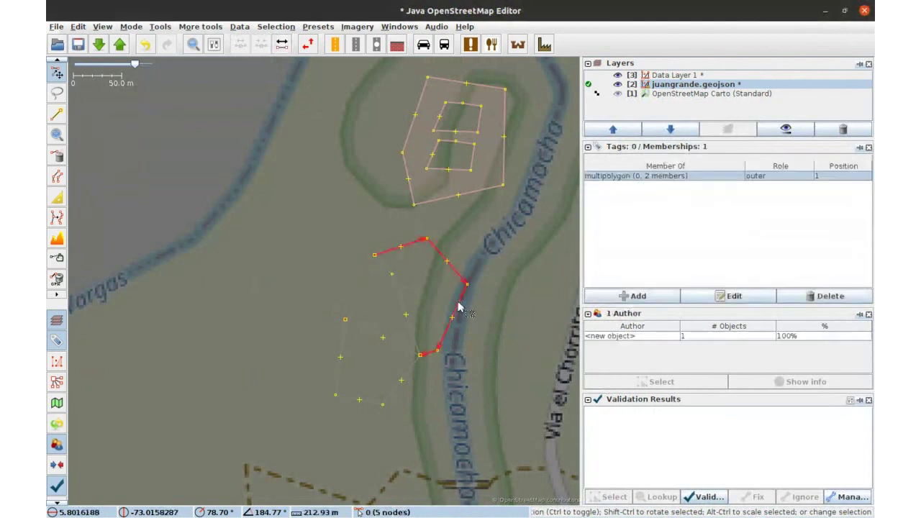
left_click(411, 329)
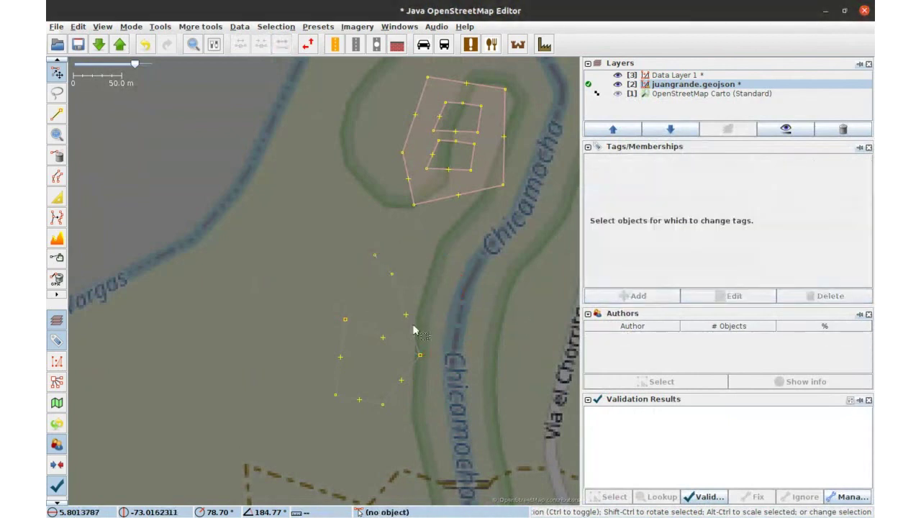
left_click(411, 329)
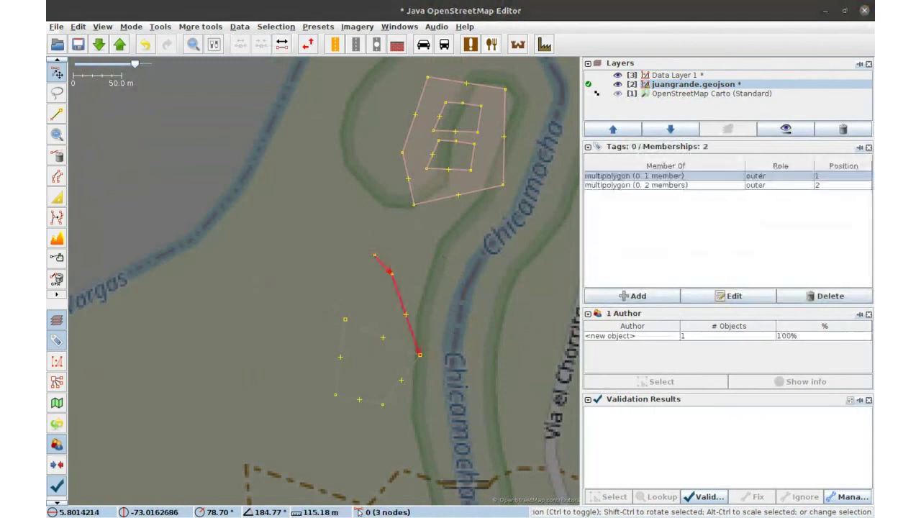
key("Escape")
left_click(367, 329)
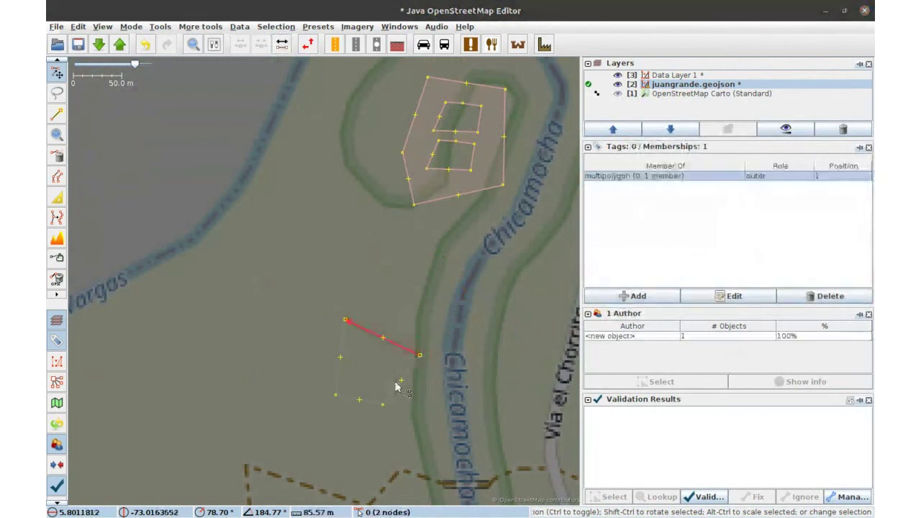
key("Delete")
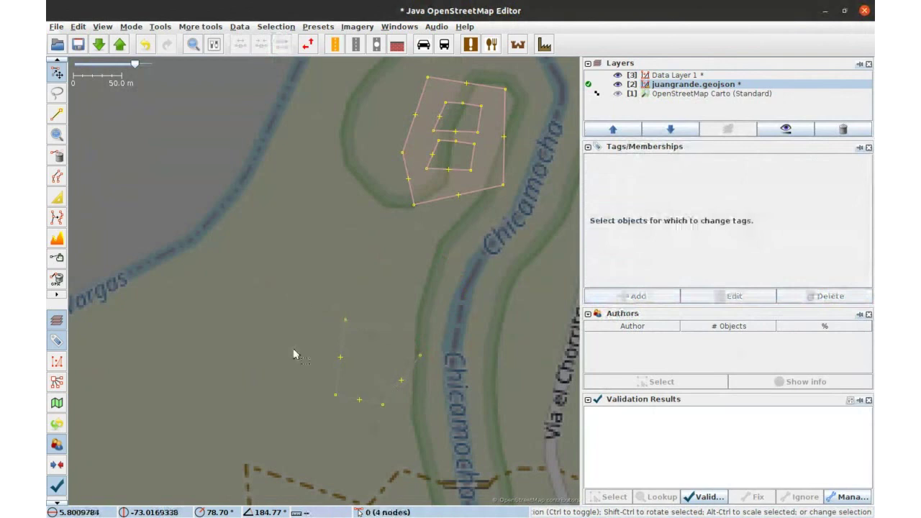
left_click_drag(297, 303, 495, 436)
key("Delete")
Step: Centre the building cluster on the map and box-select the imported buildings
scroll(323, 352, "down", 2)
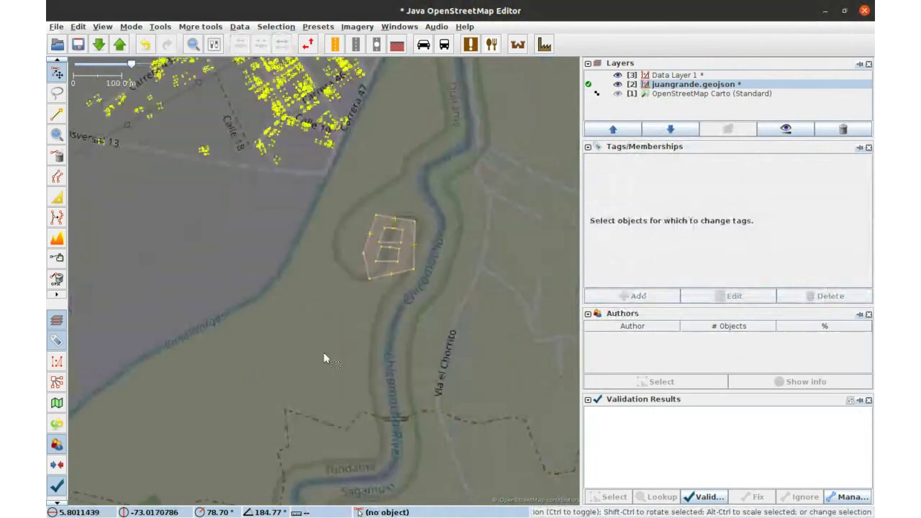
left_click_drag(340, 197, 453, 364)
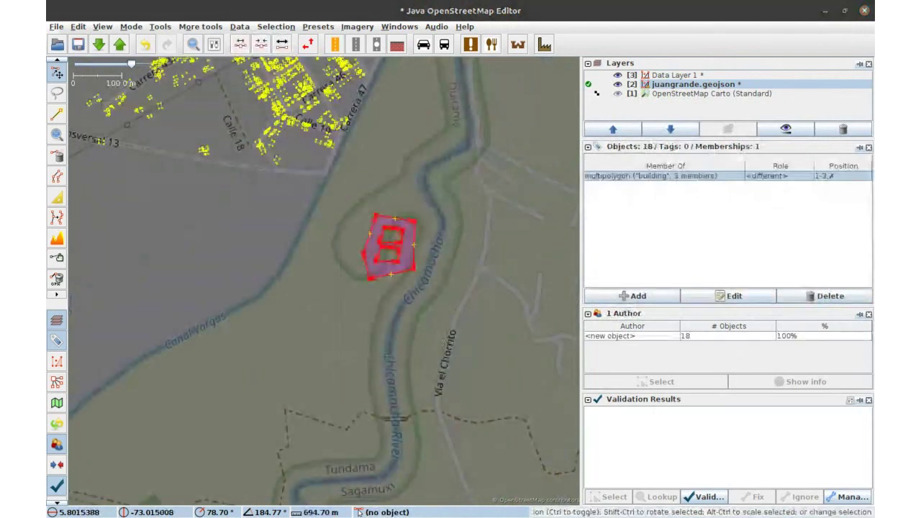
key("Delete")
scroll(554, 376, "down", 6)
scroll(511, 380, "up", 4)
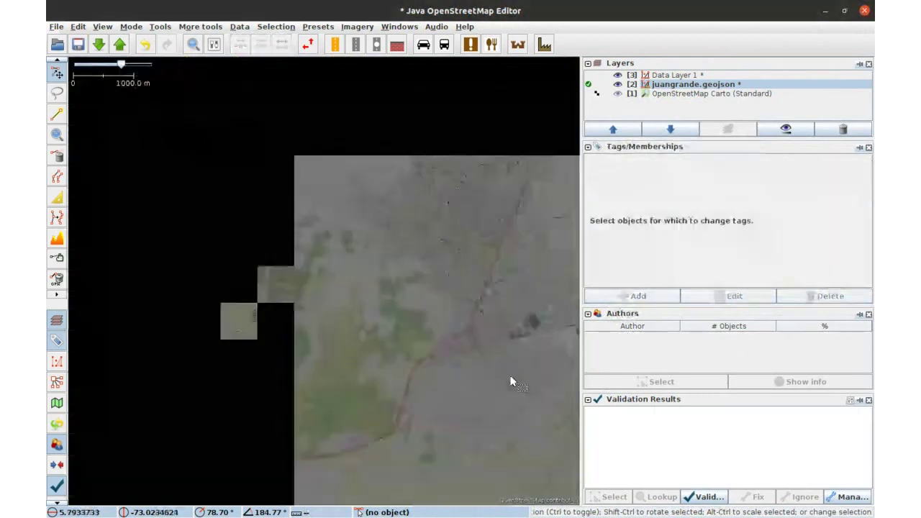
left_click_drag(511, 380, 231, 369)
scroll(308, 374, "up", 3)
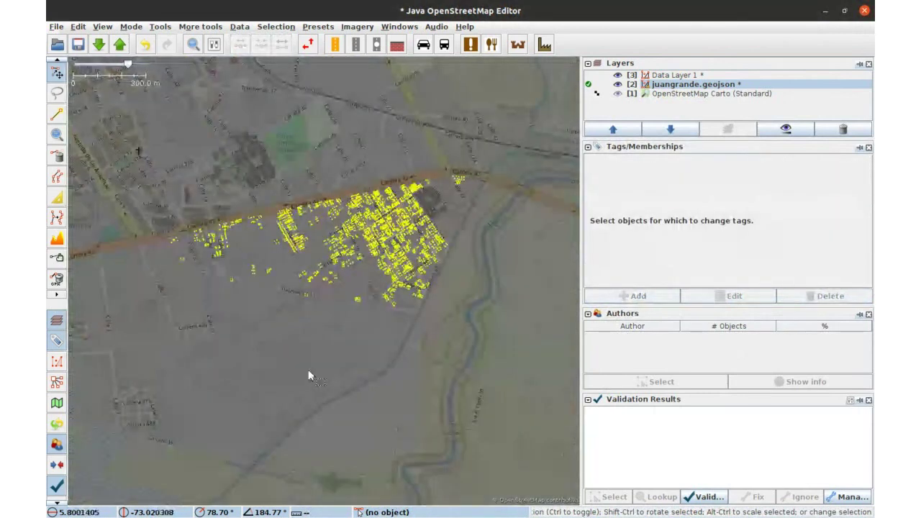
right_click(387, 363)
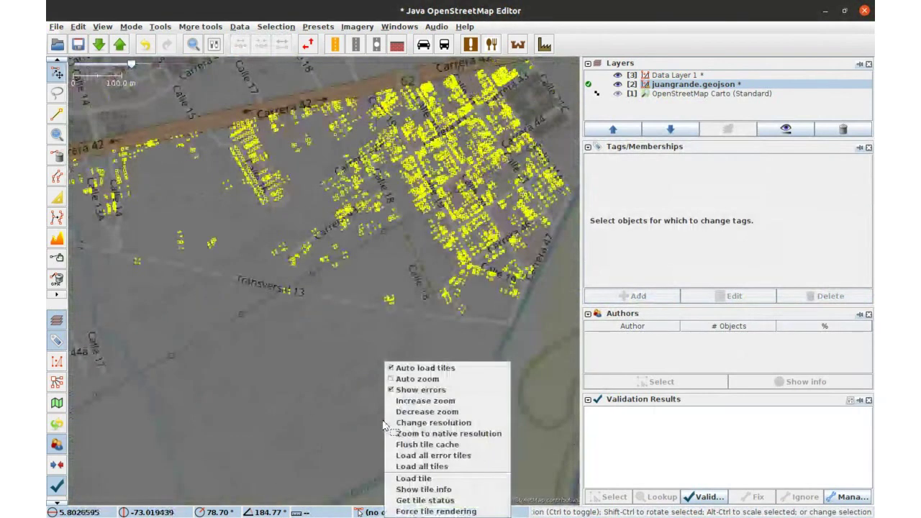
scroll(372, 413, "down", 3)
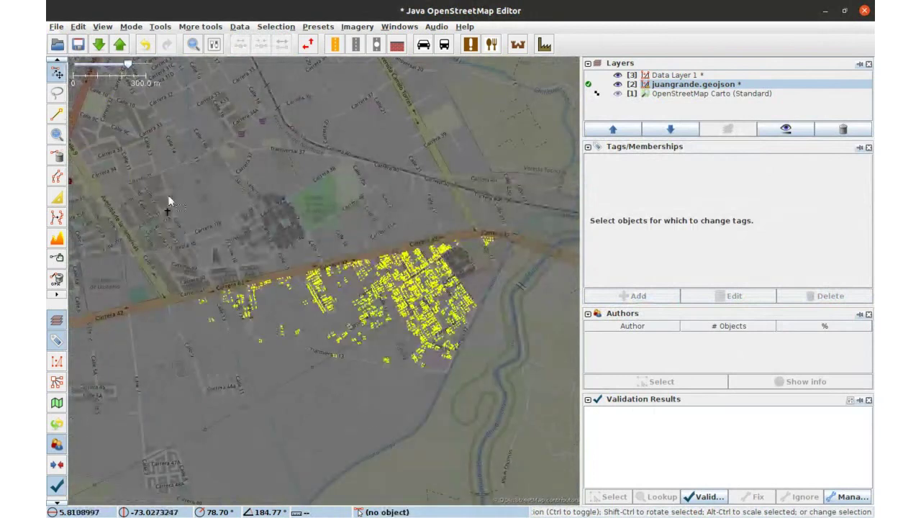
left_click_drag(169, 199, 515, 396)
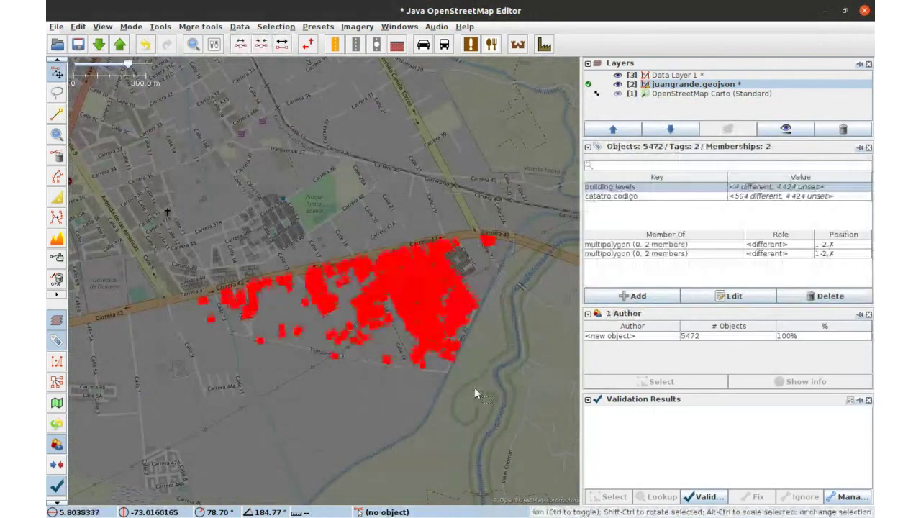
left_click(494, 318)
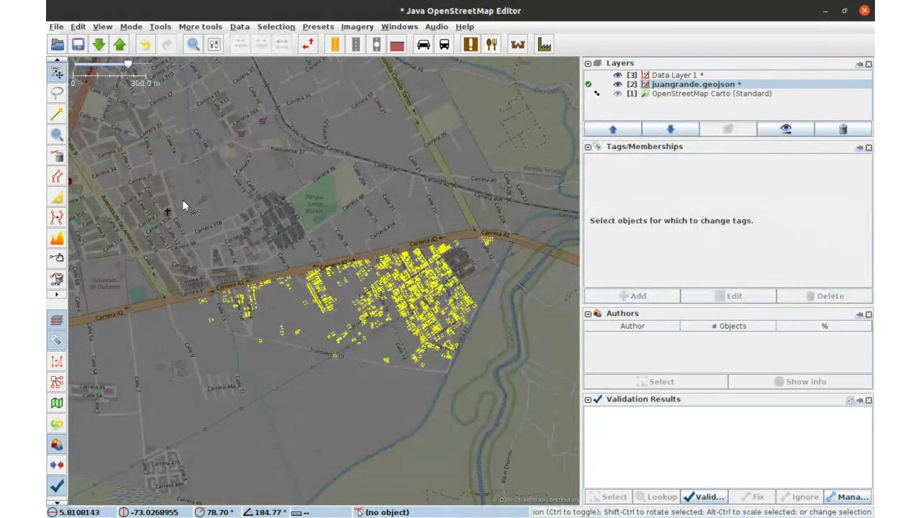
Step: Run a 'selected type:way' search to keep only the selected ways
key("ctrl+f")
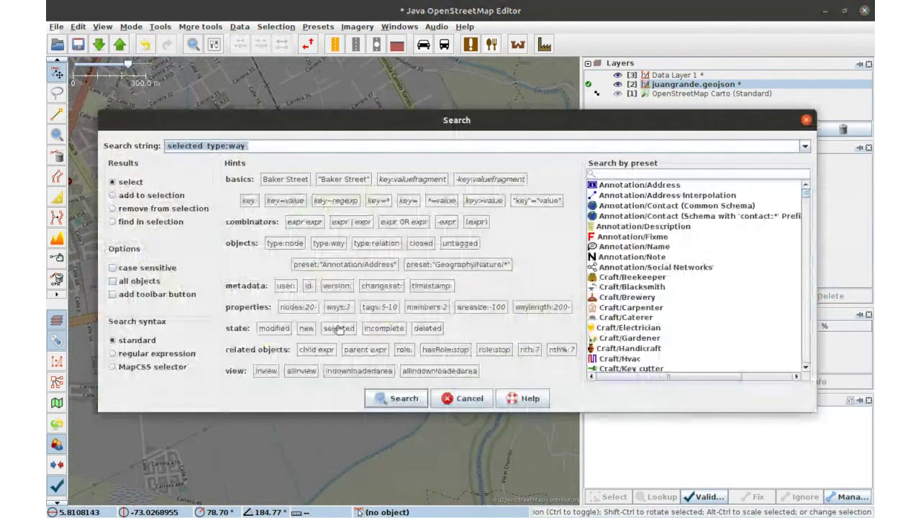
left_click(338, 328)
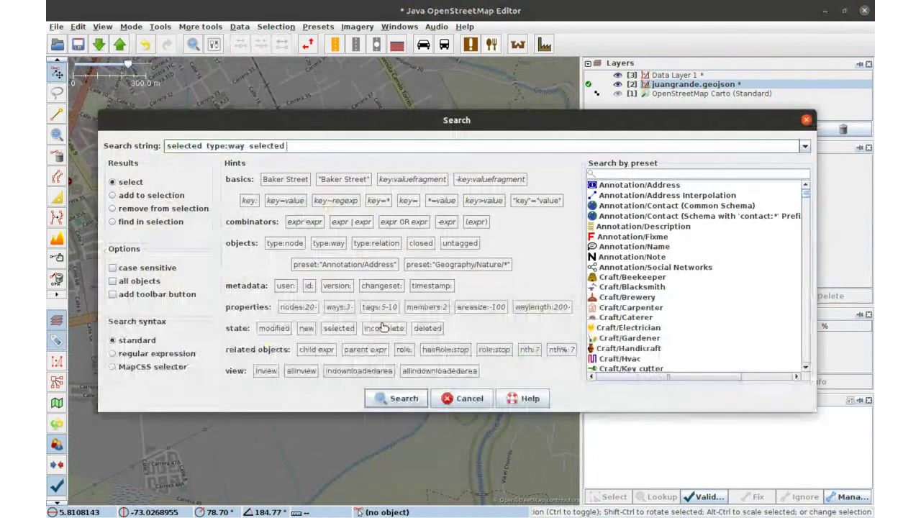
left_click(331, 243)
left_click(406, 400)
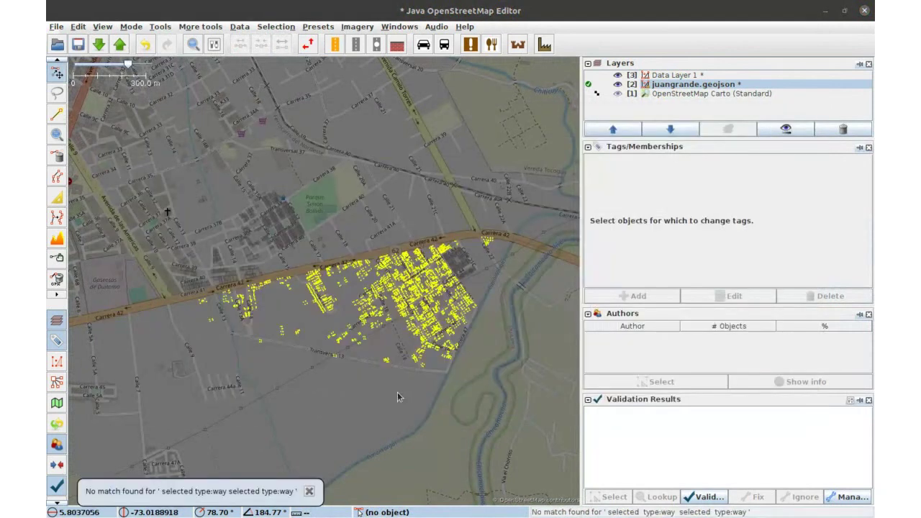
Step: Reselect all imported buildings and rerun the 'selected type:way' search without repeated conditions
left_click_drag(151, 155, 519, 431)
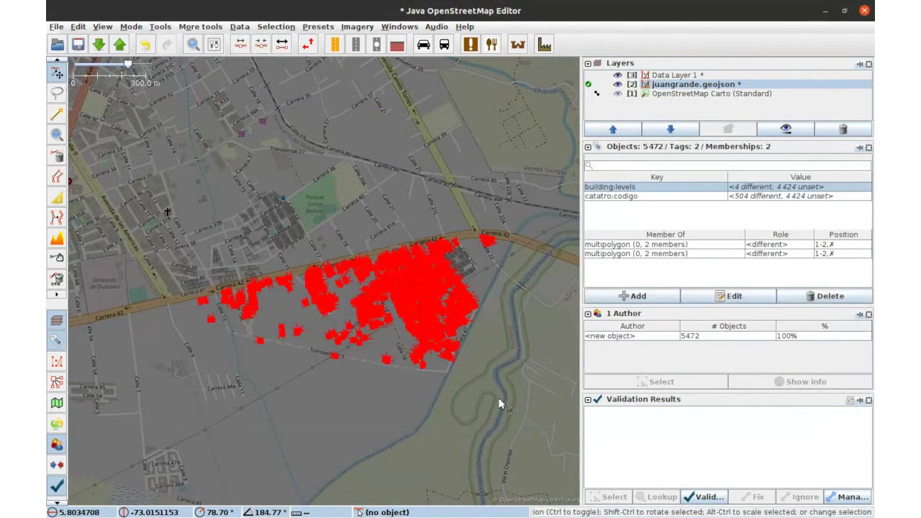
key("ctrl+f")
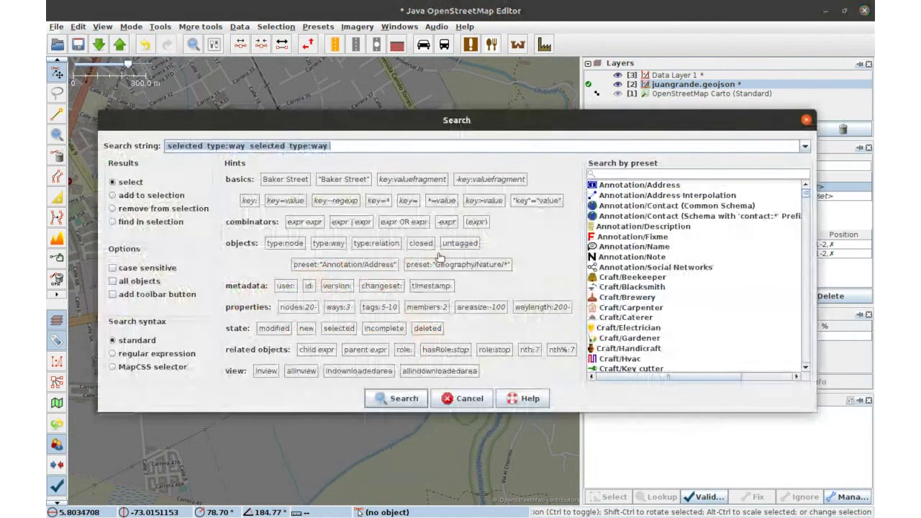
left_click(339, 328)
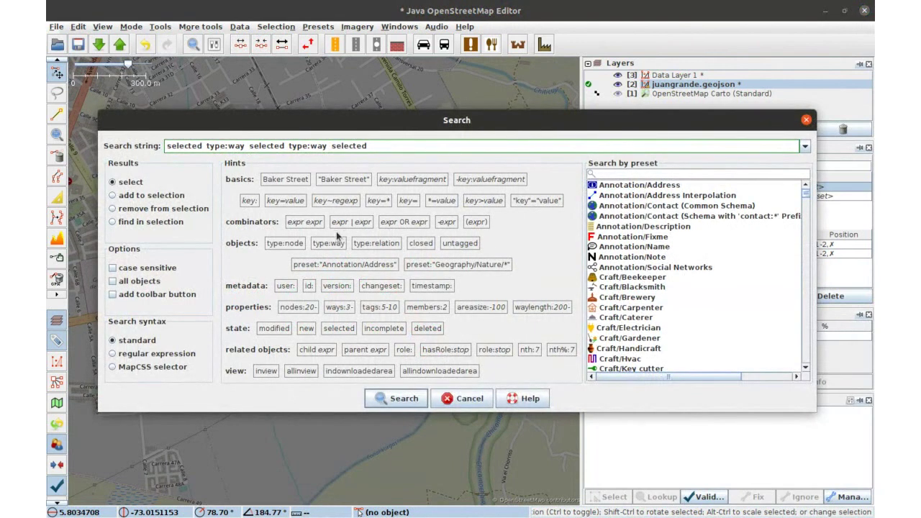
left_click(334, 241)
left_click_drag(290, 146, 547, 157)
key("BackSpace")
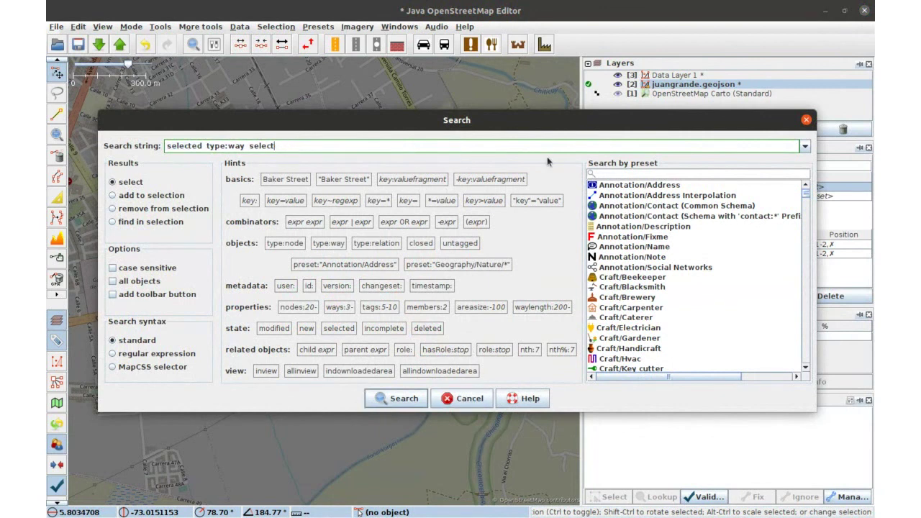
left_click(420, 399)
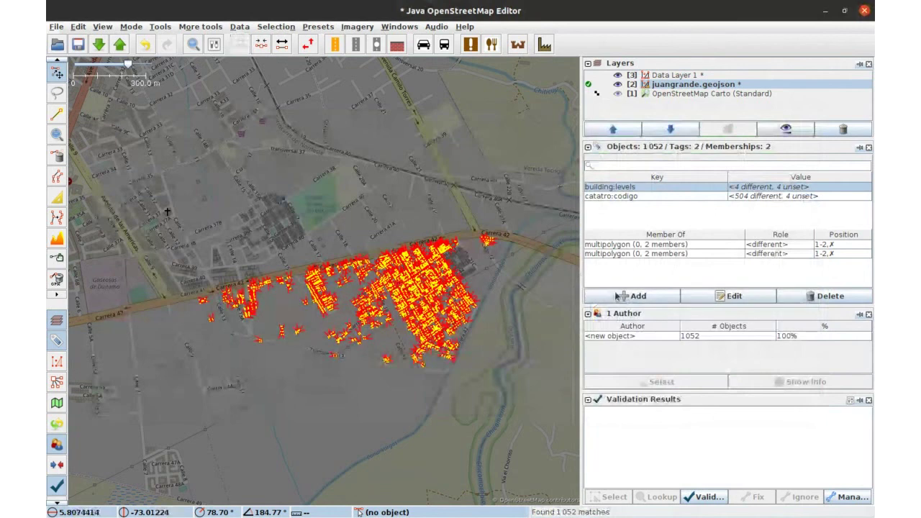
left_click(646, 245)
Step: Inspect the first multipolygon relation and tag the selected building ways building=yes
double_click(646, 245)
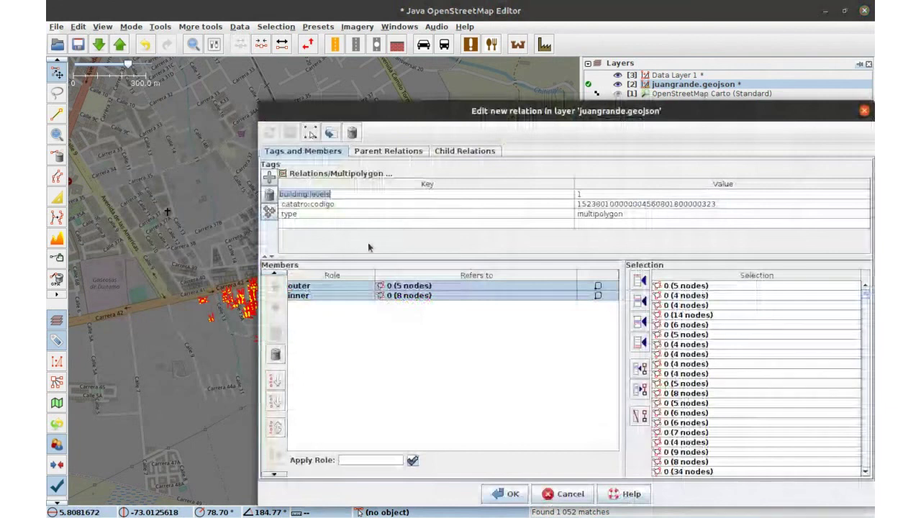
left_click_drag(448, 117, 590, 113)
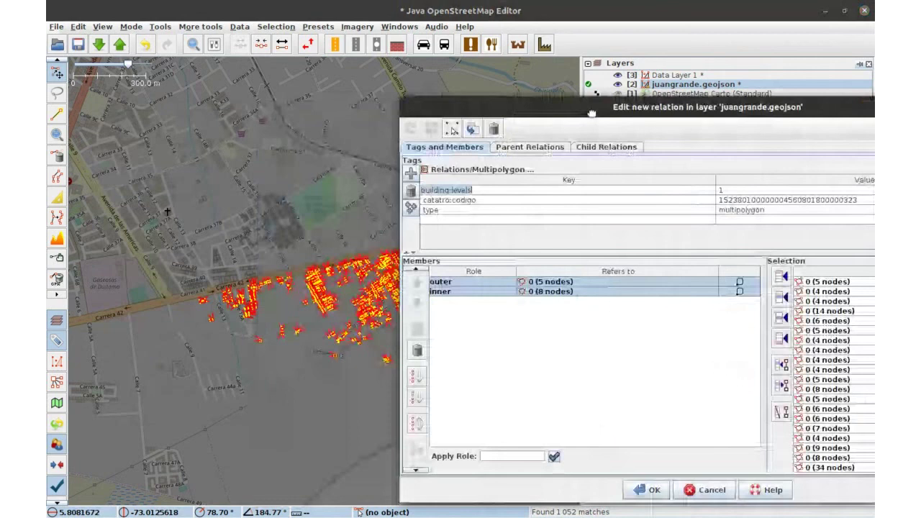
left_click_drag(590, 113, 358, 129)
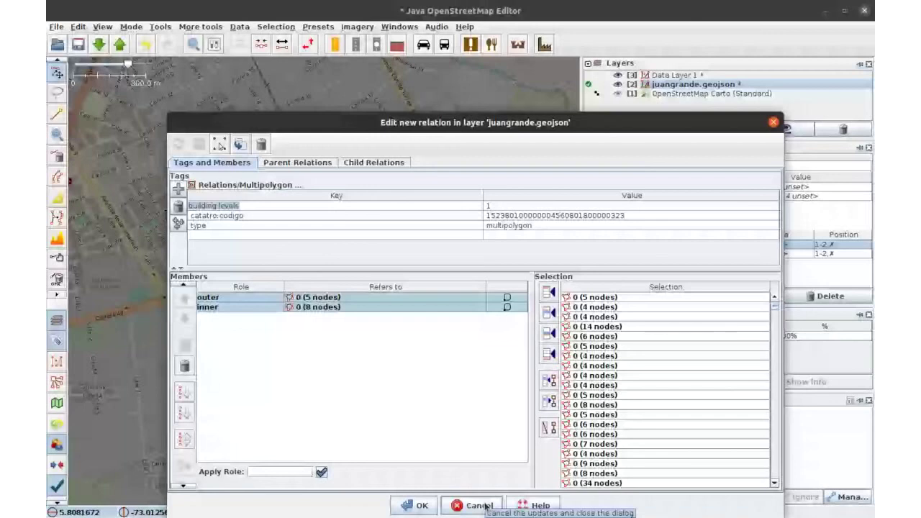
left_click(478, 506)
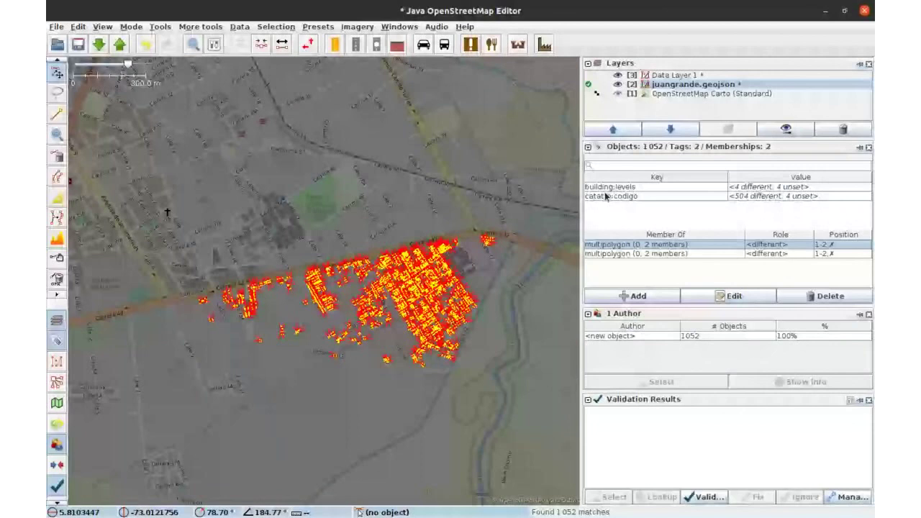
double_click(607, 196)
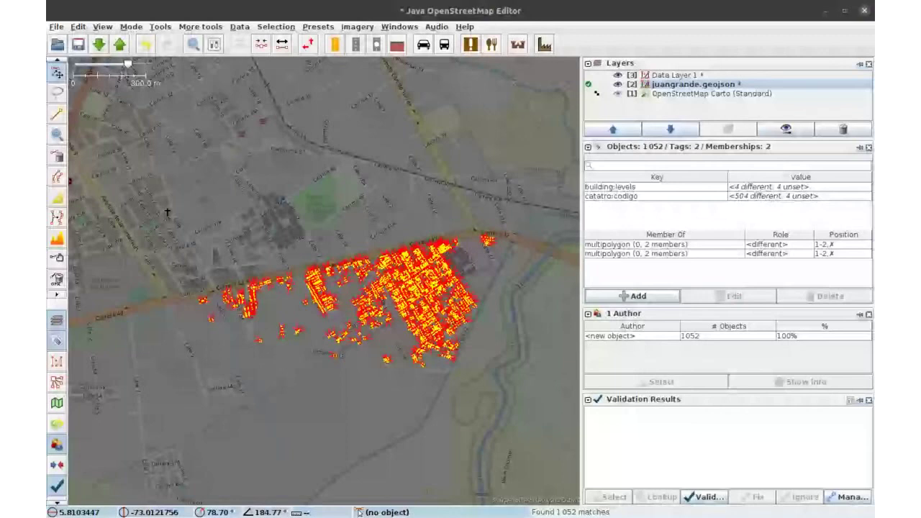
key("Return")
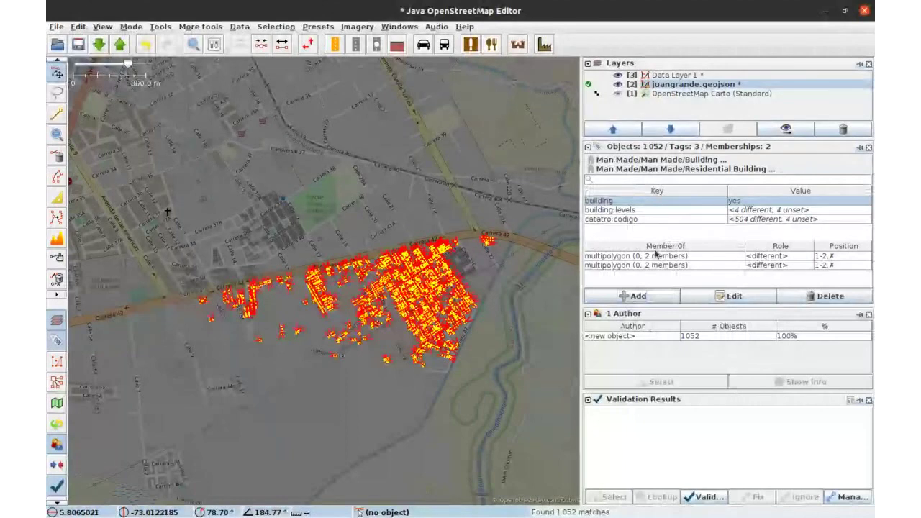
left_click(653, 256)
double_click(651, 256)
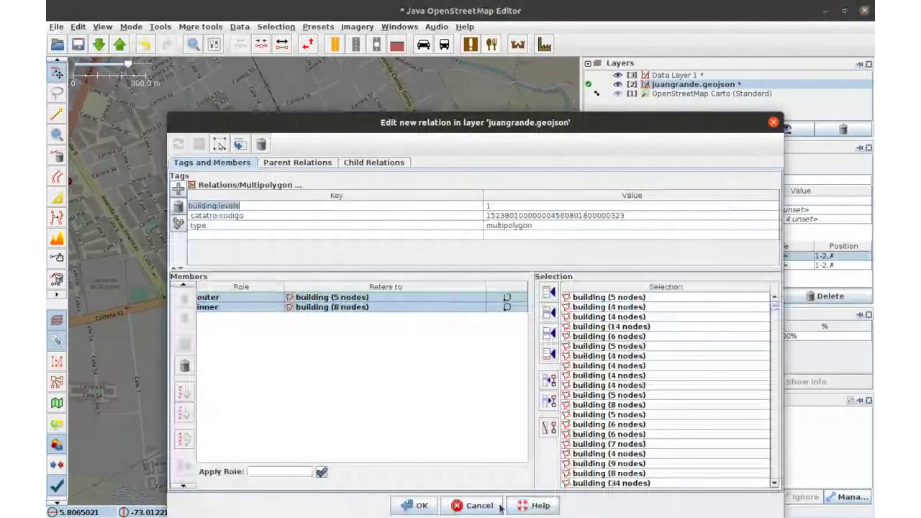
left_click(477, 505)
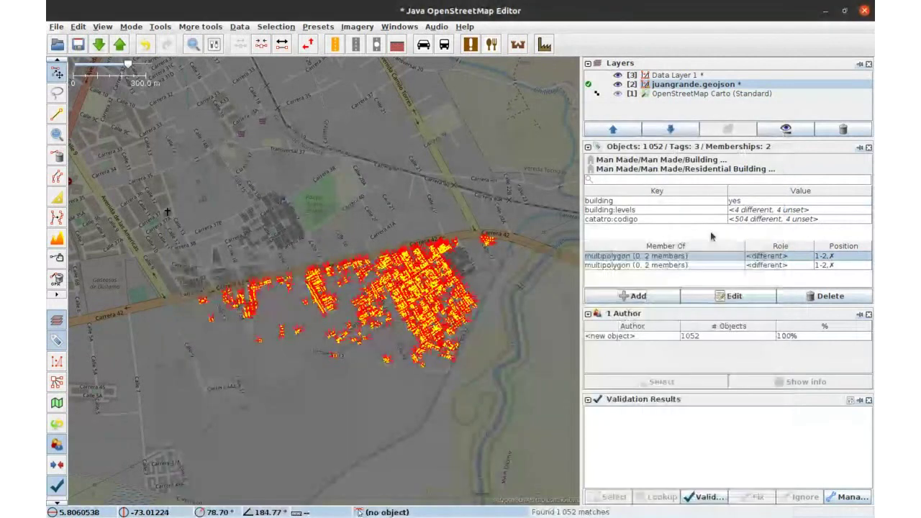
Step: Add the tag building=yes to the first multipolygon relation
double_click(623, 257)
left_click(211, 234)
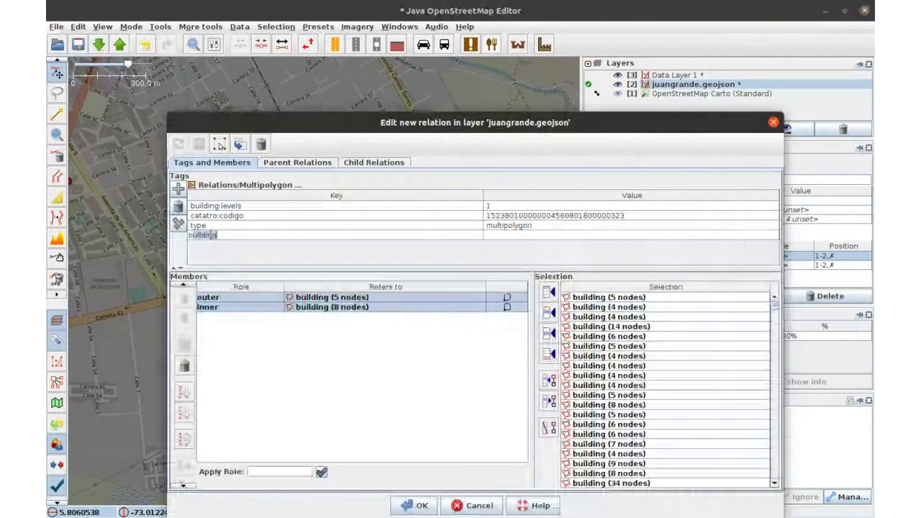
type("buuil")
key("BackSpace")
key("BackSpace")
key("BackSpace")
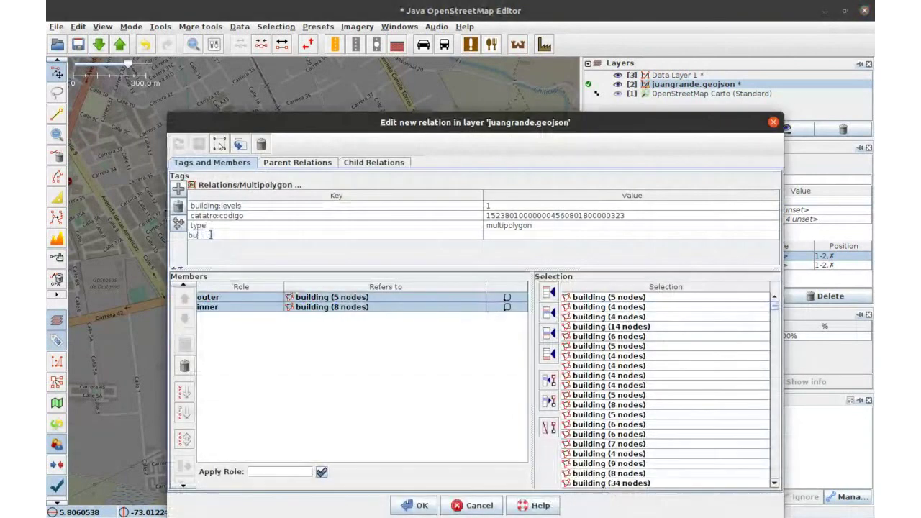
type("ilding")
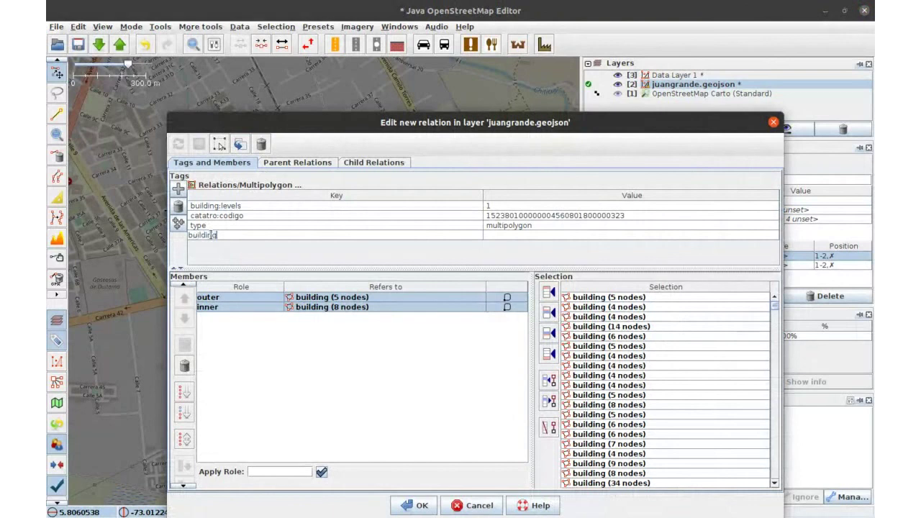
key("Tab")
type("yes")
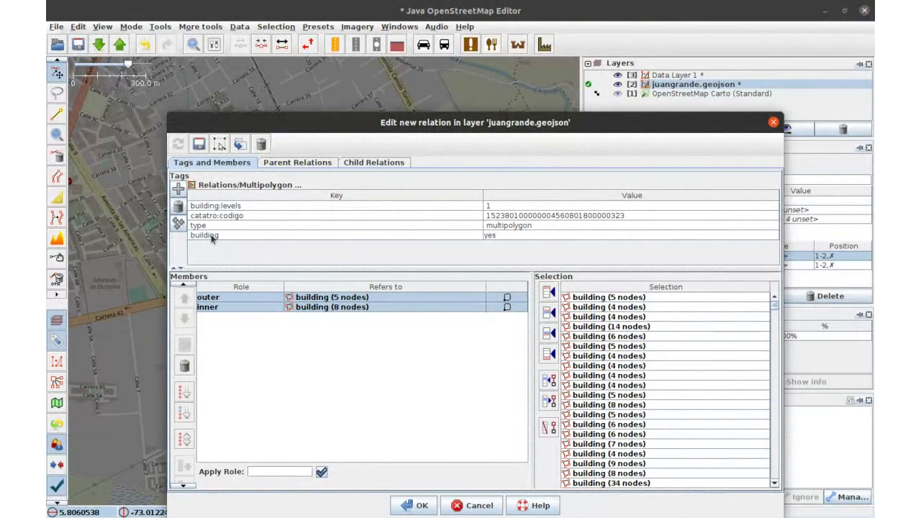
left_click(418, 505)
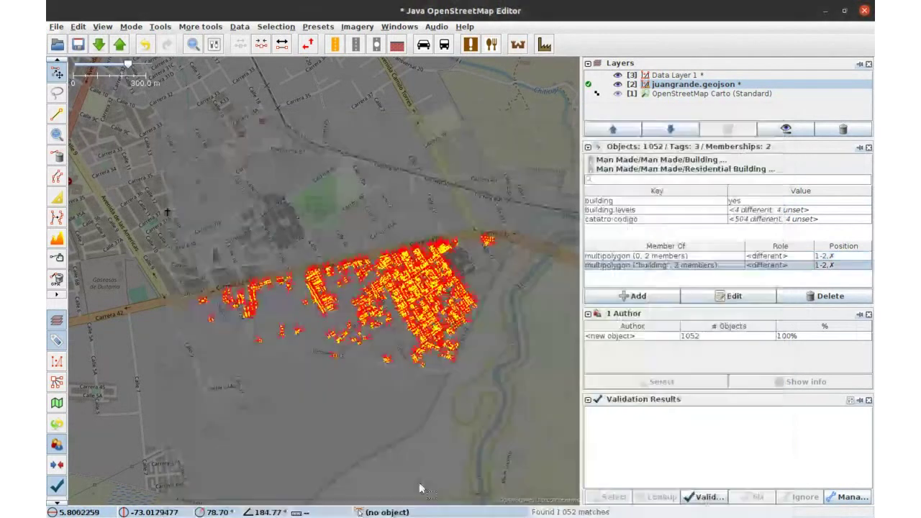
Step: Add the tag building=yes to the second multipolygon relation
left_click(679, 256)
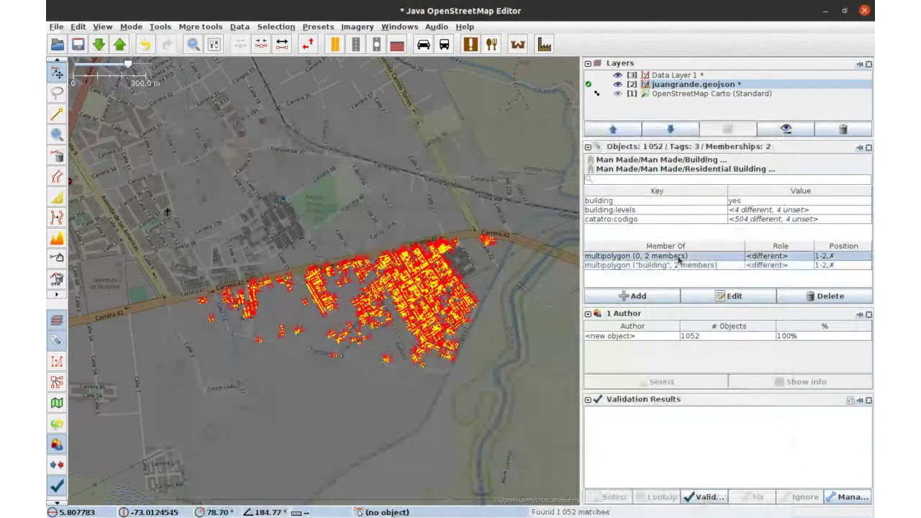
double_click(679, 257)
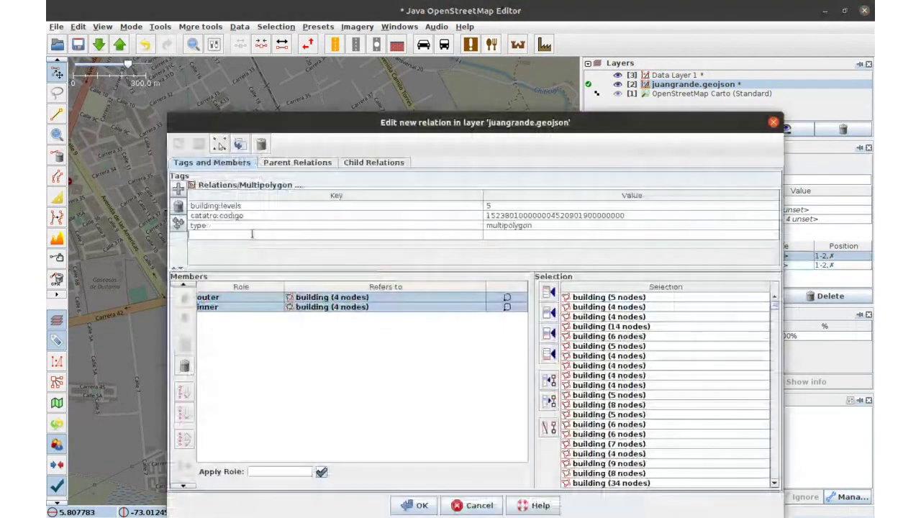
left_click(251, 235)
type("building")
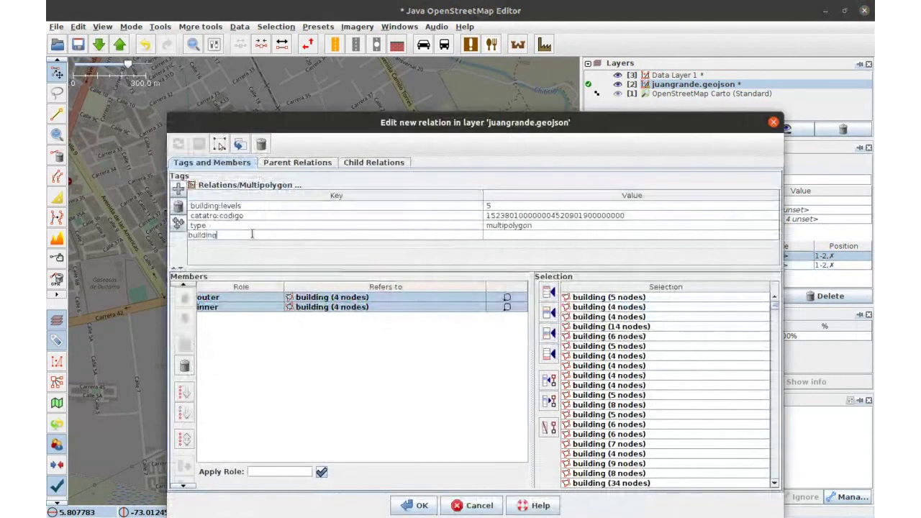
key("Tab")
type("yes")
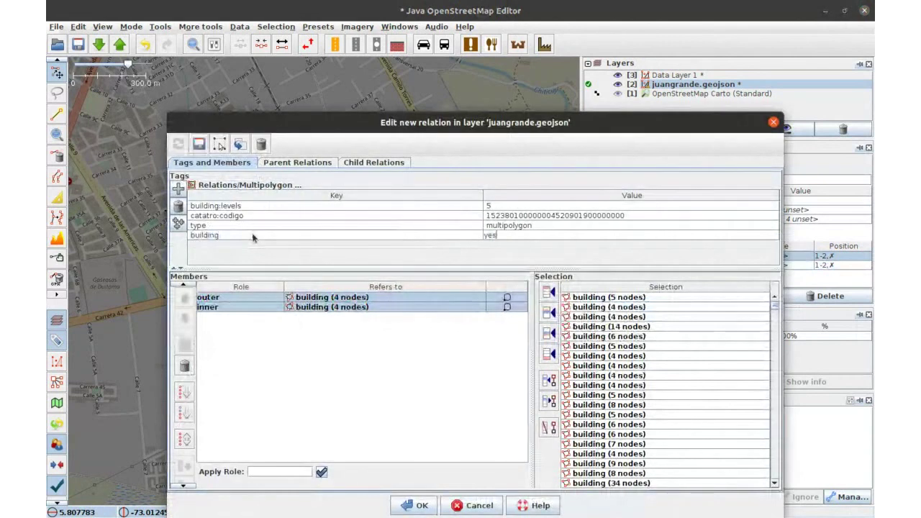
key("Return")
left_click(427, 510)
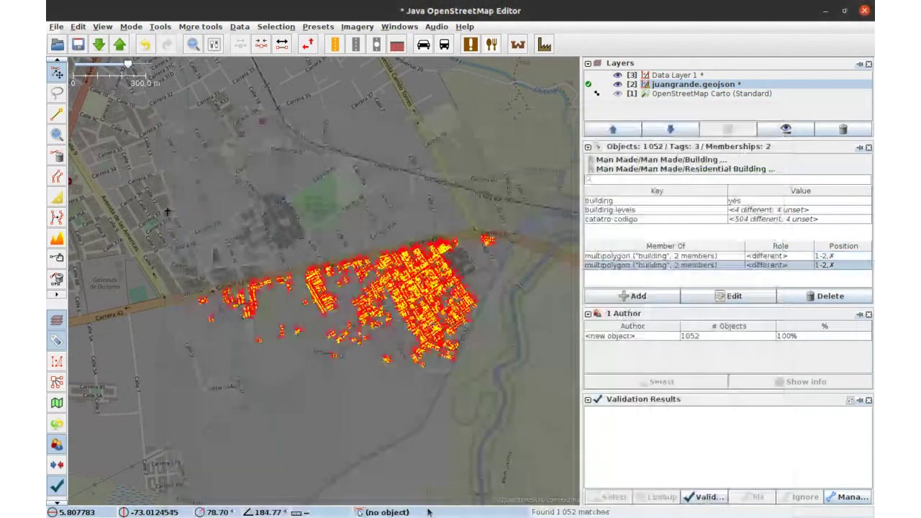
Step: Select both multipolygon memberships and review their actions without changing anything
left_click(768, 256, "shift")
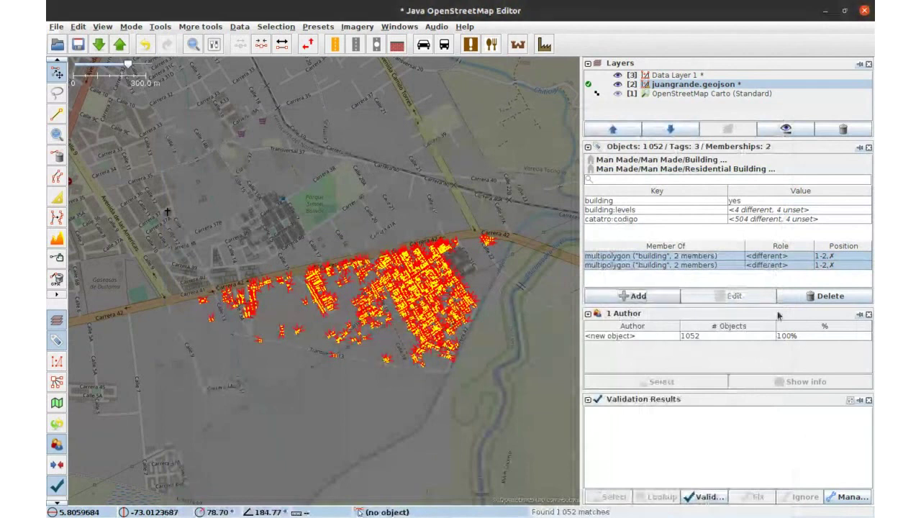
right_click(687, 263)
key("Escape")
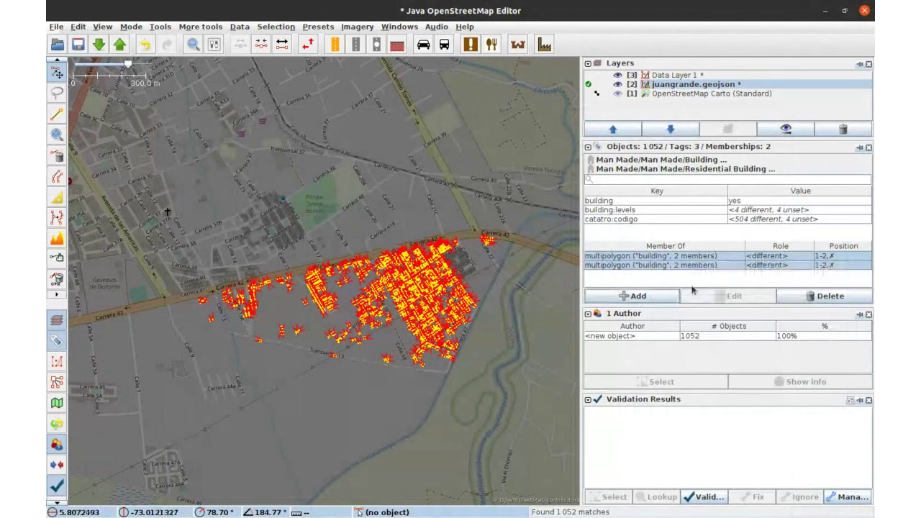
left_click(737, 259)
Step: Deselect the buildings, then zoom and pan over the footprints south of Carrera 42
left_click(479, 283)
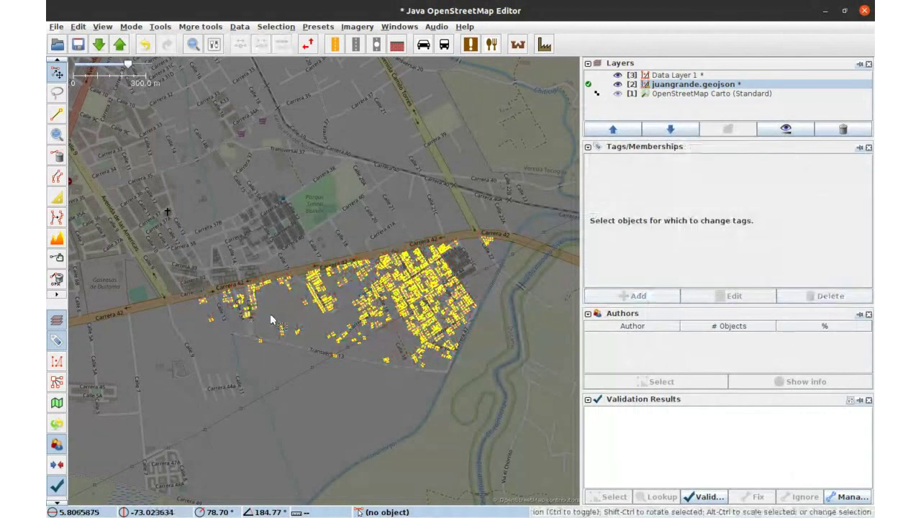
scroll(272, 320, "up", 5)
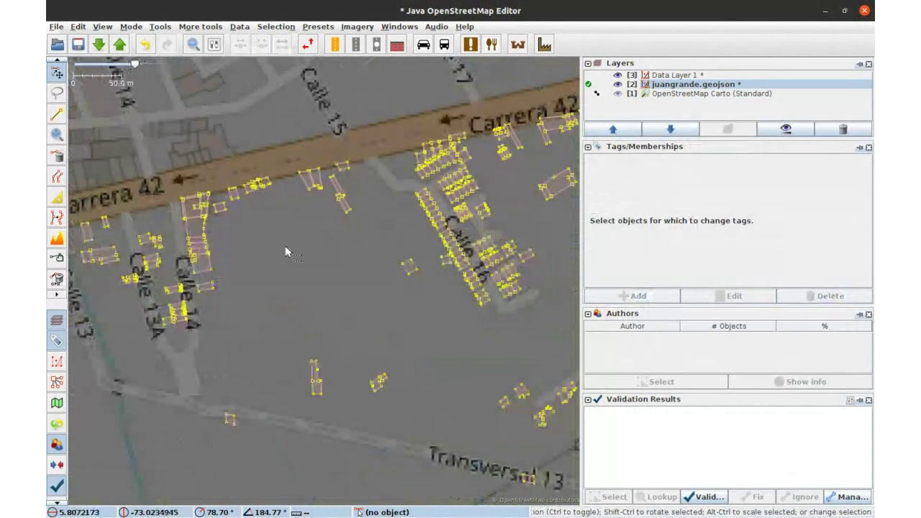
scroll(285, 251, "down", 2)
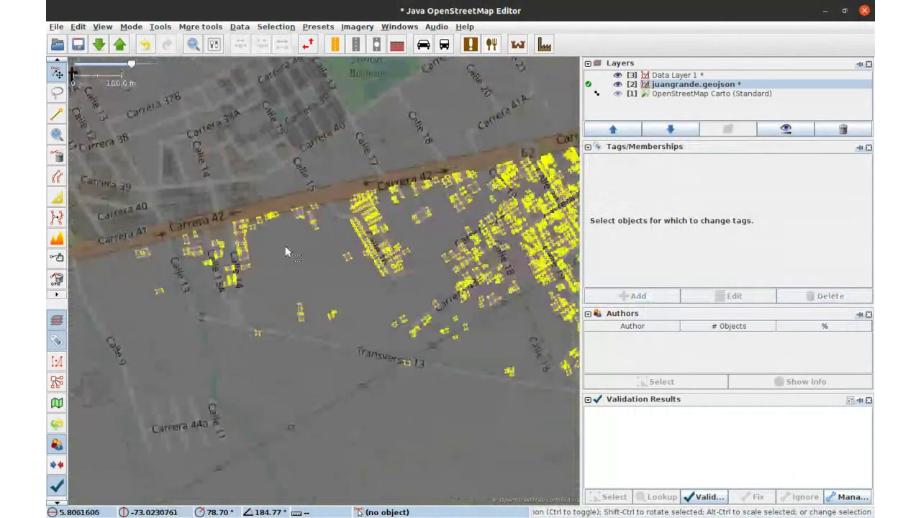
scroll(223, 255, "down", 3)
scroll(306, 243, "up", 5)
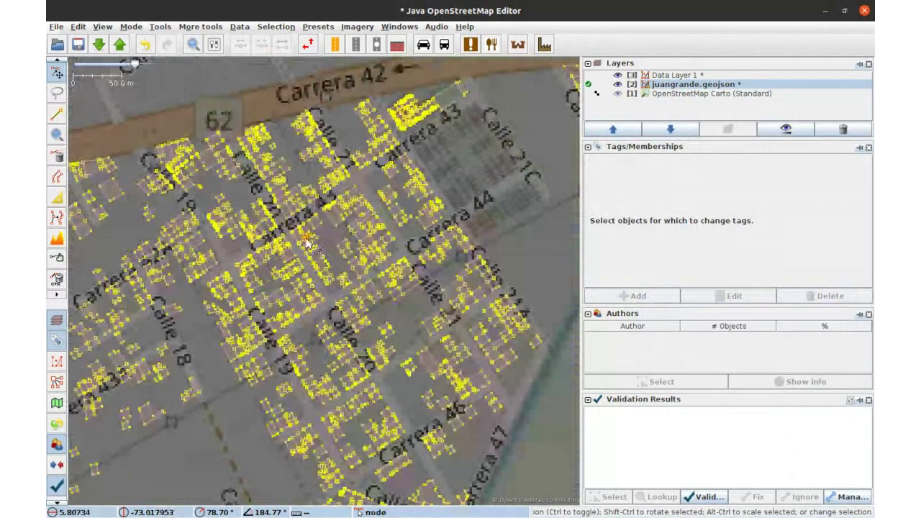
scroll(329, 248, "up", 3)
scroll(330, 249, "down", 2)
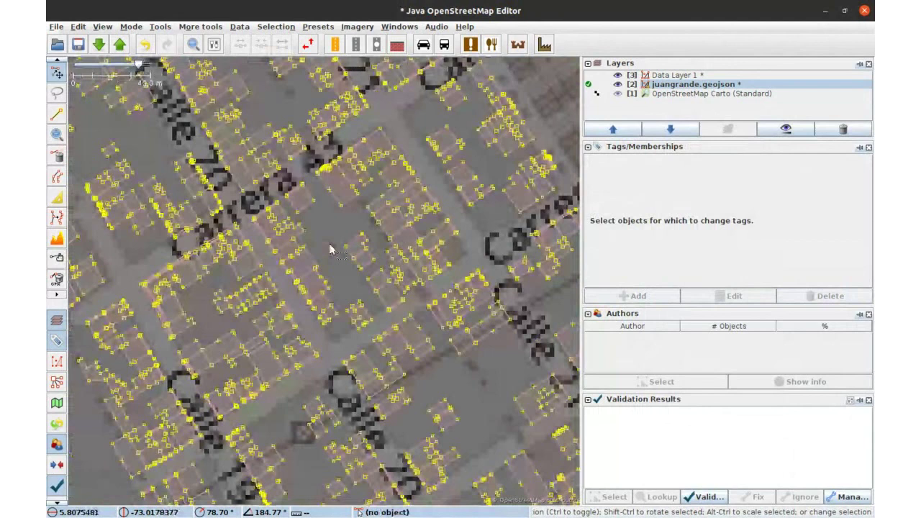
scroll(330, 249, "down", 5)
left_click_drag(216, 202, 289, 179)
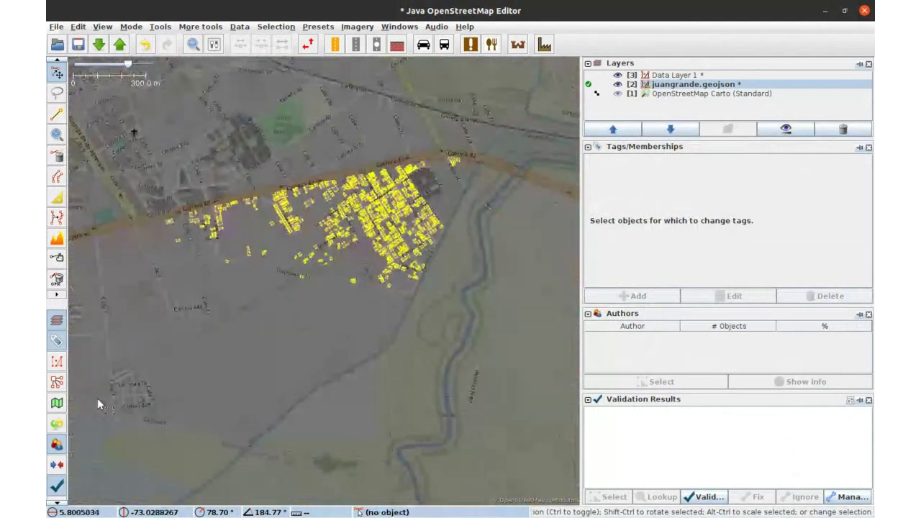
Step: Validate the data and select the first building duplicated-node error's two nodes
left_click(708, 497)
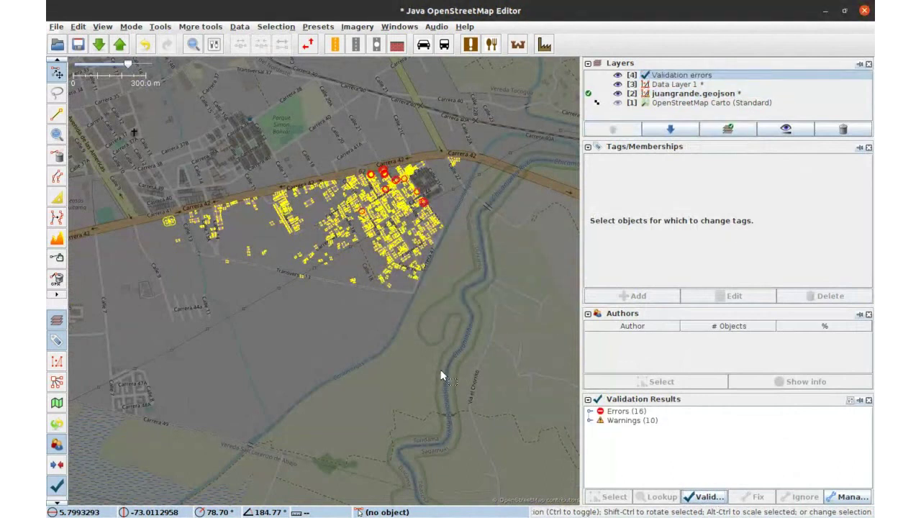
left_click(590, 411)
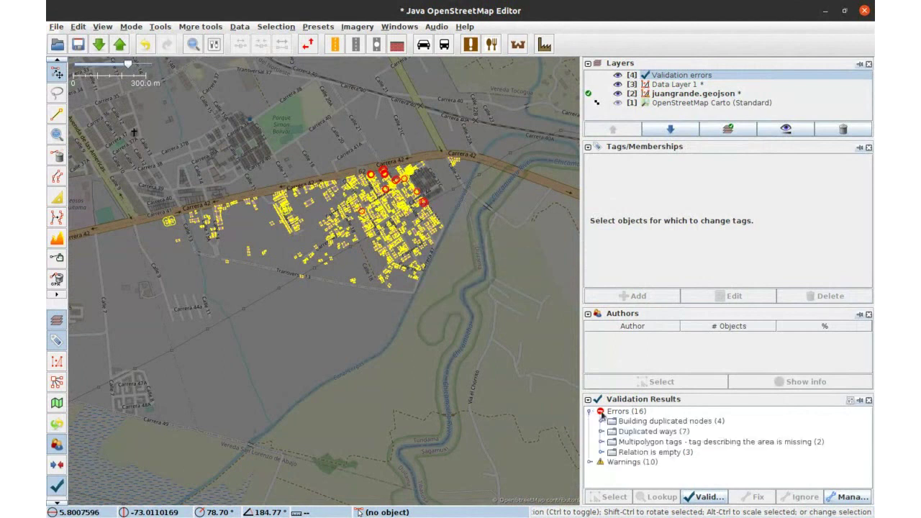
left_click(665, 422)
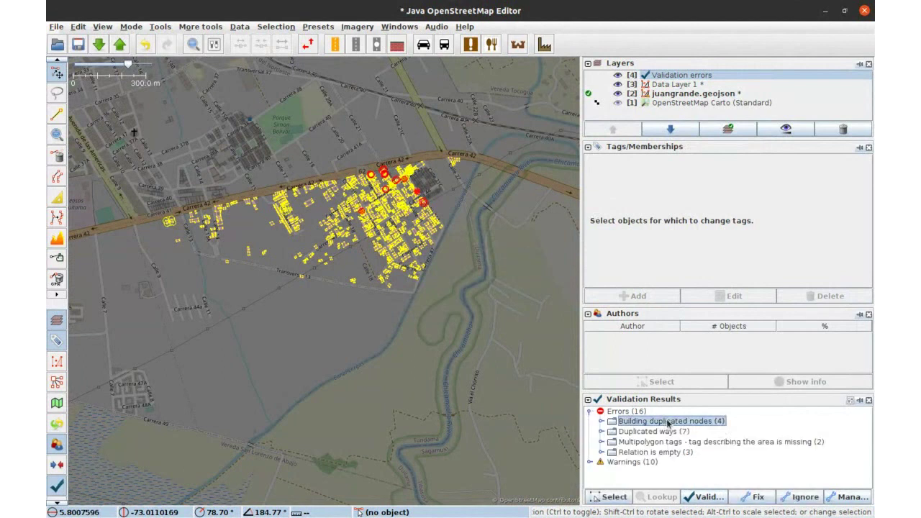
double_click(639, 422)
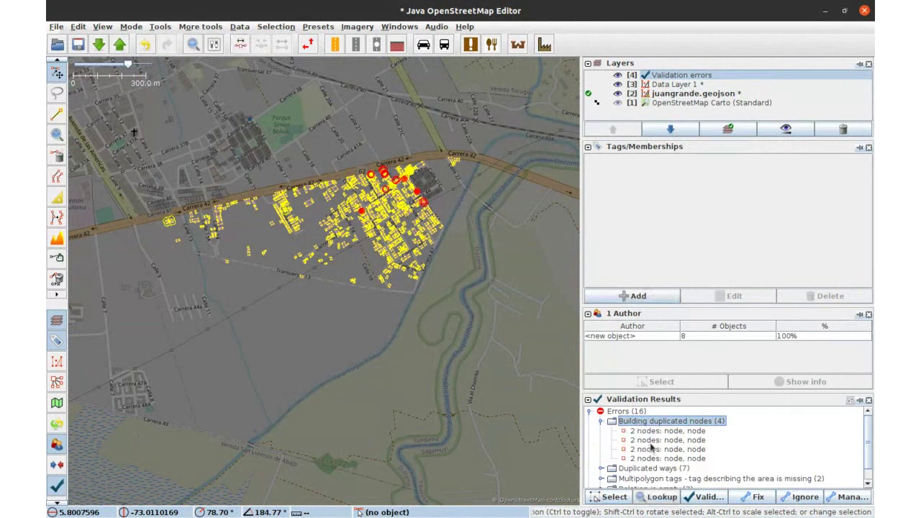
left_click(653, 431)
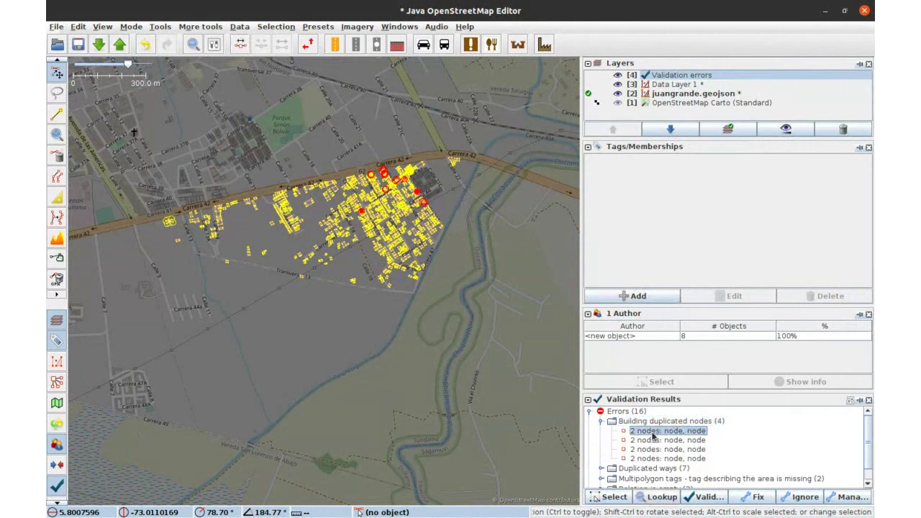
left_click(614, 498)
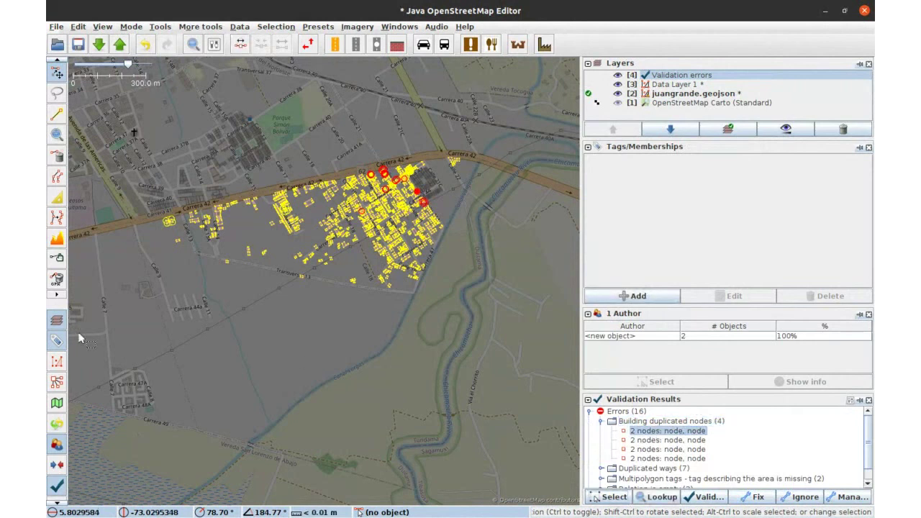
left_click(57, 362)
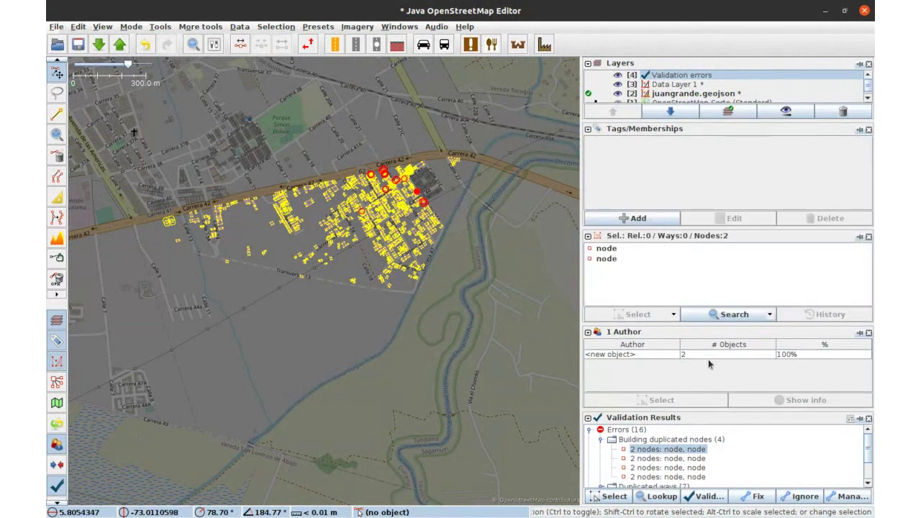
Step: Delete the extra duplicate node from each of the first two duplicated-node pairs
right_click(613, 261)
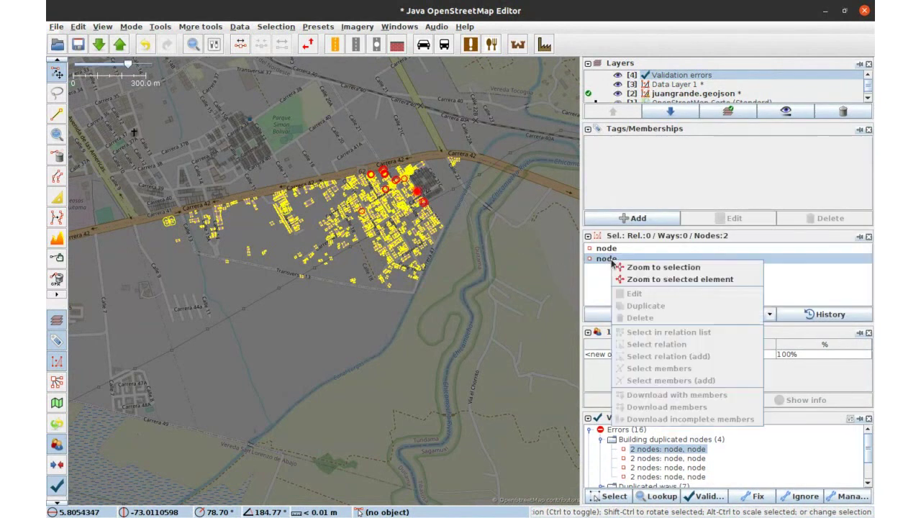
left_click(636, 315)
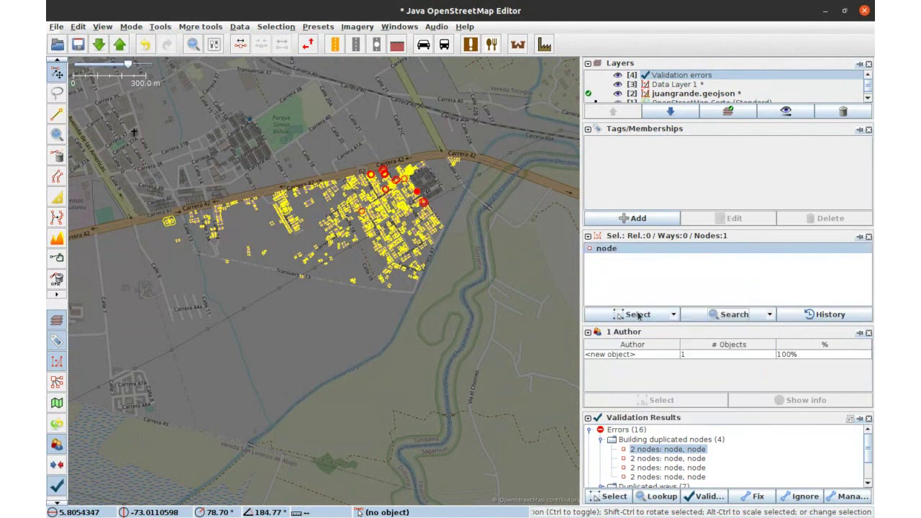
key("Delete")
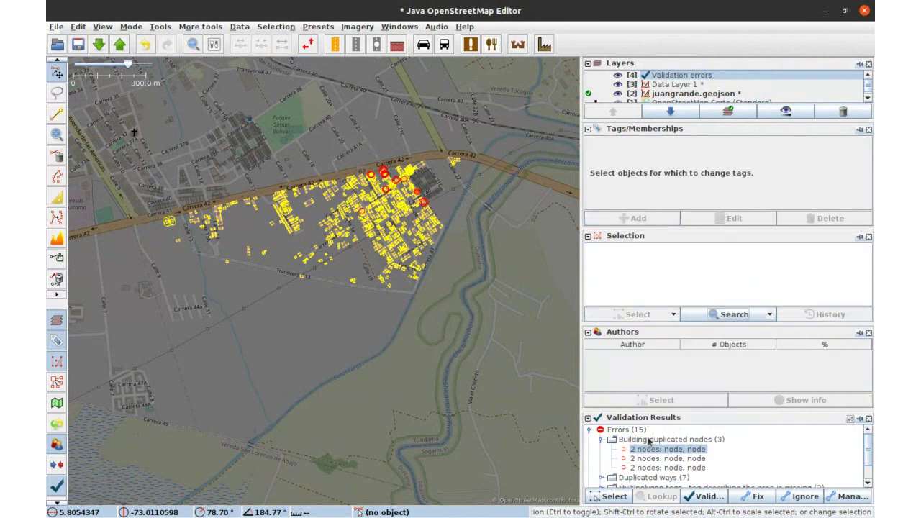
right_click(659, 449)
left_click(611, 496)
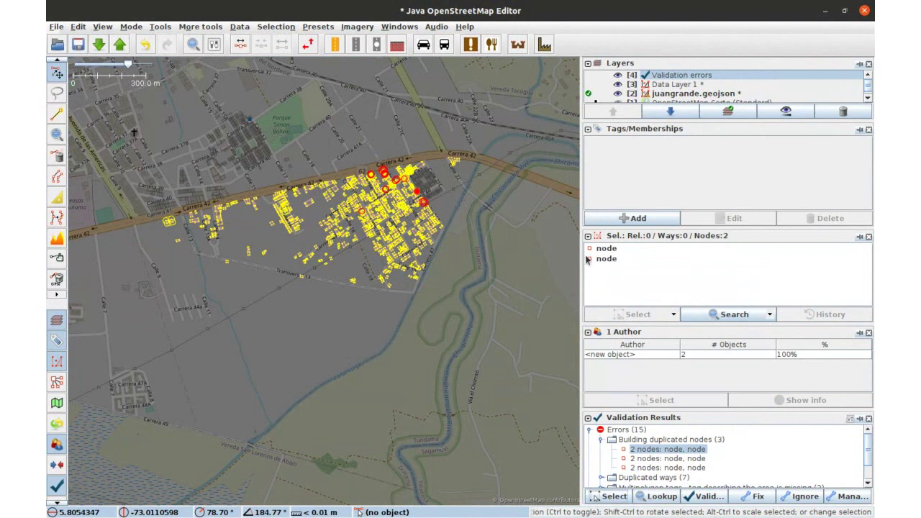
left_click(610, 261)
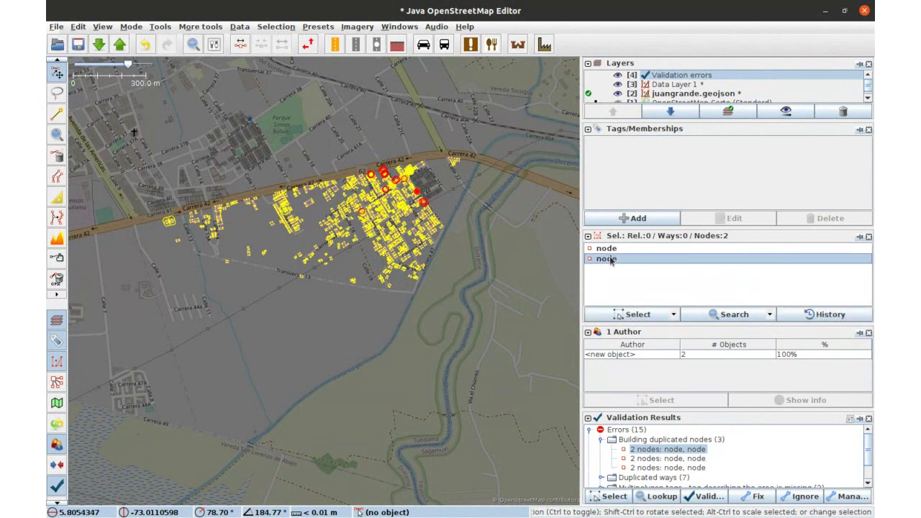
left_click(643, 317)
key("Delete")
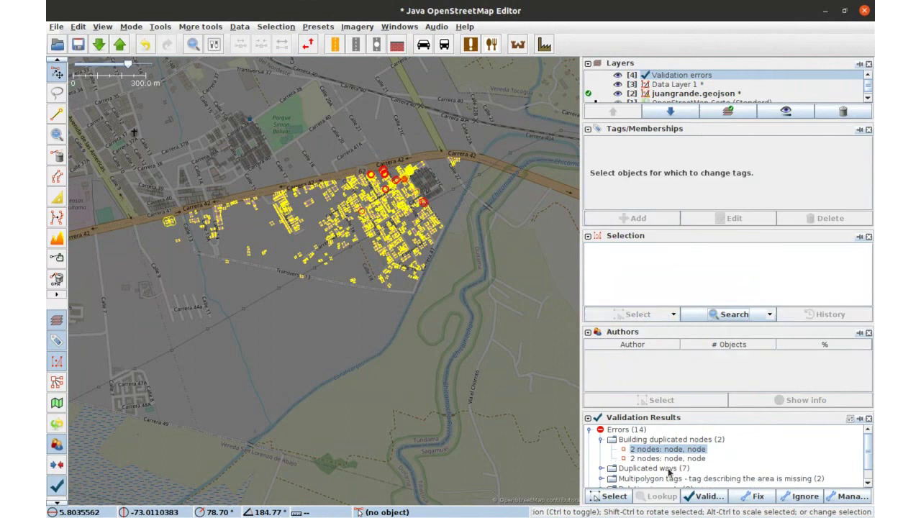
Step: Merge the next duplicate node pair with M and select the last error's nodes
left_click(610, 496)
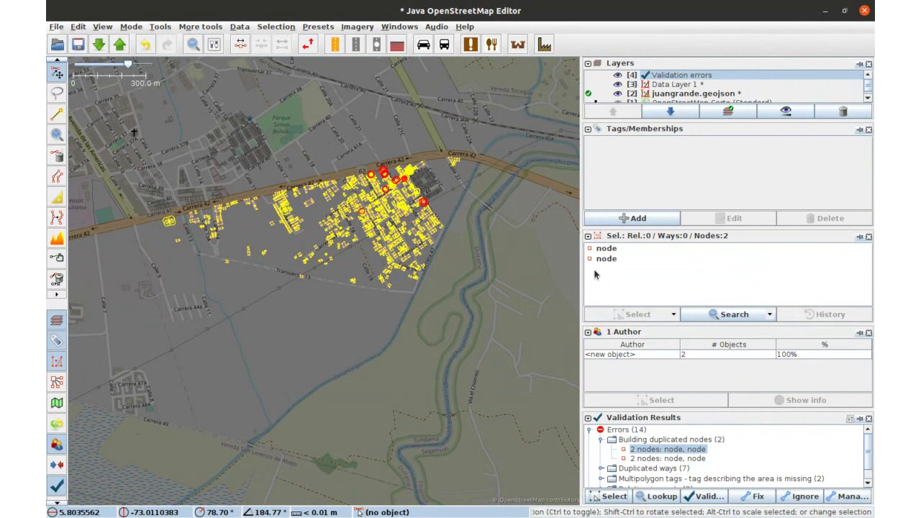
left_click(613, 498)
key("m")
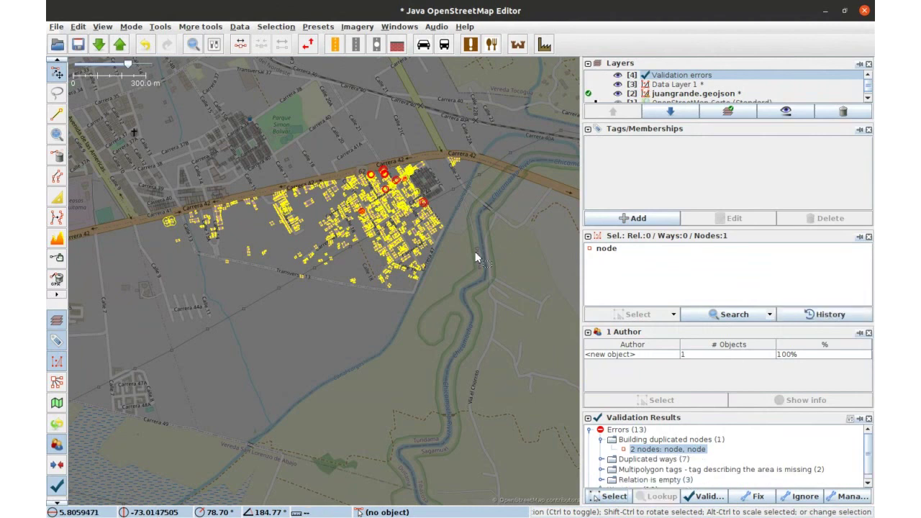
left_click(620, 497)
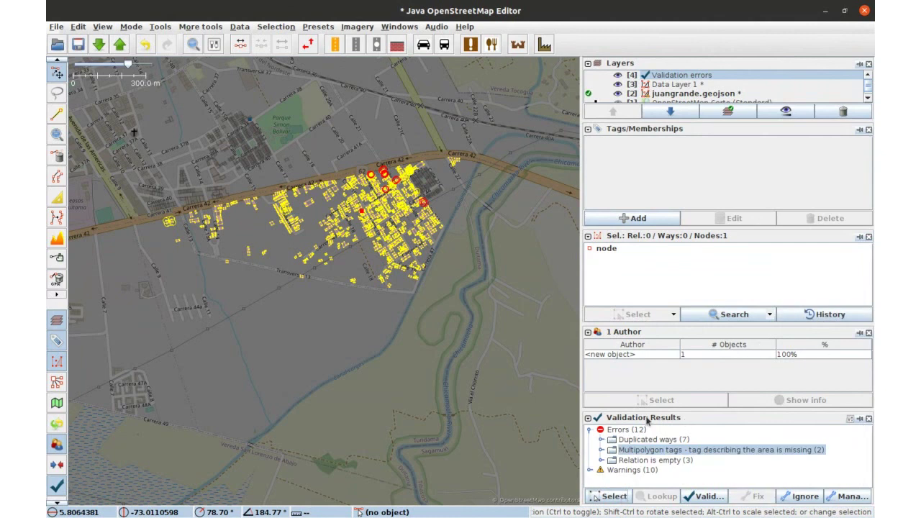
Step: Undo the last duplicate-node fix and re-run validation until it reports 14 errors
key("ctrl+z")
left_click(603, 439)
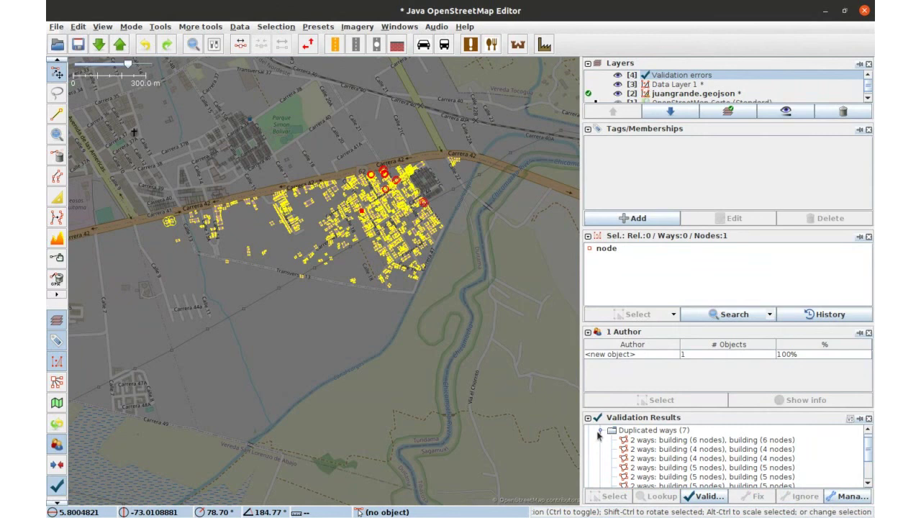
left_click(599, 431)
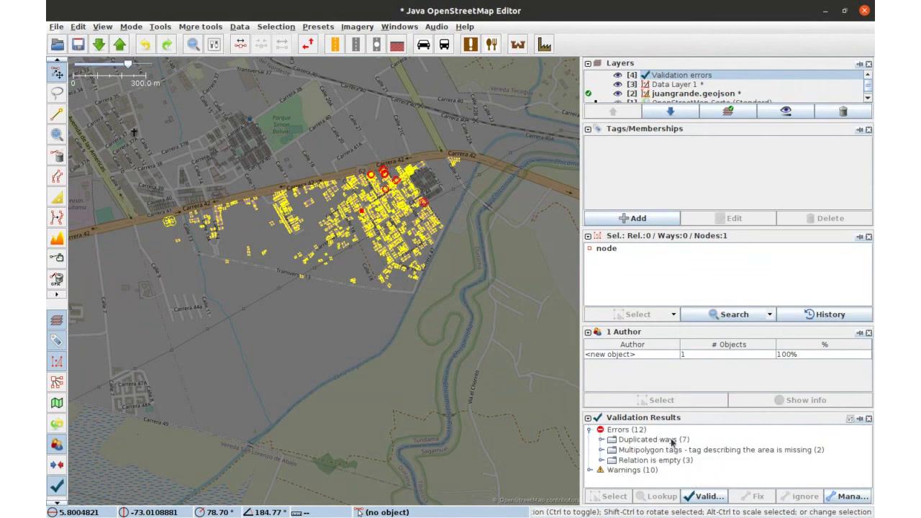
key("Escape")
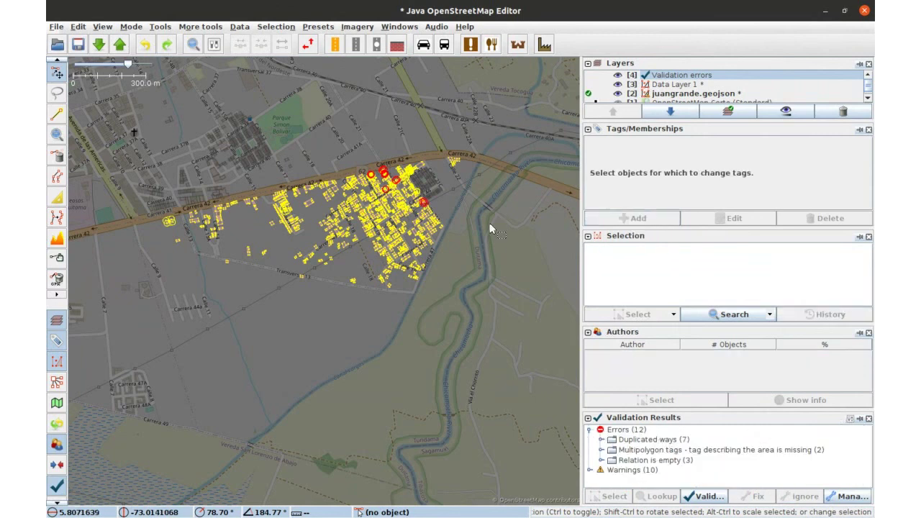
left_click(709, 497)
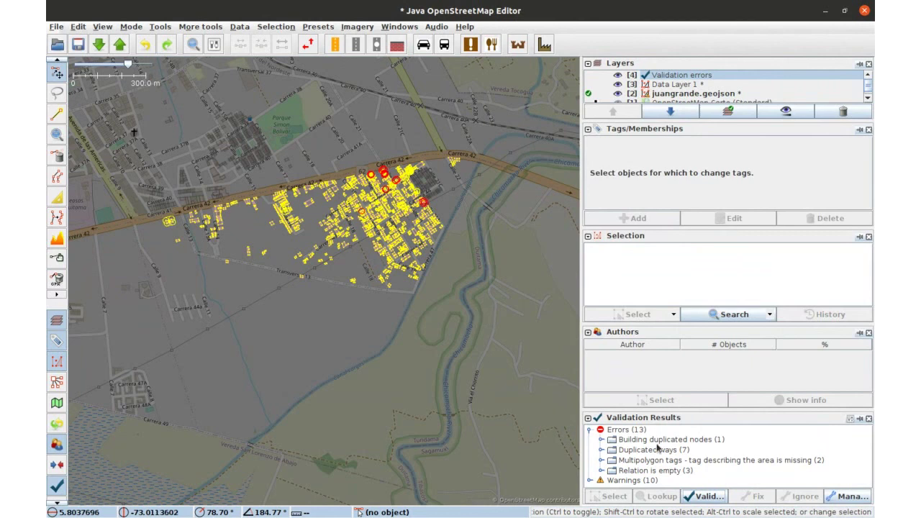
left_click(705, 496)
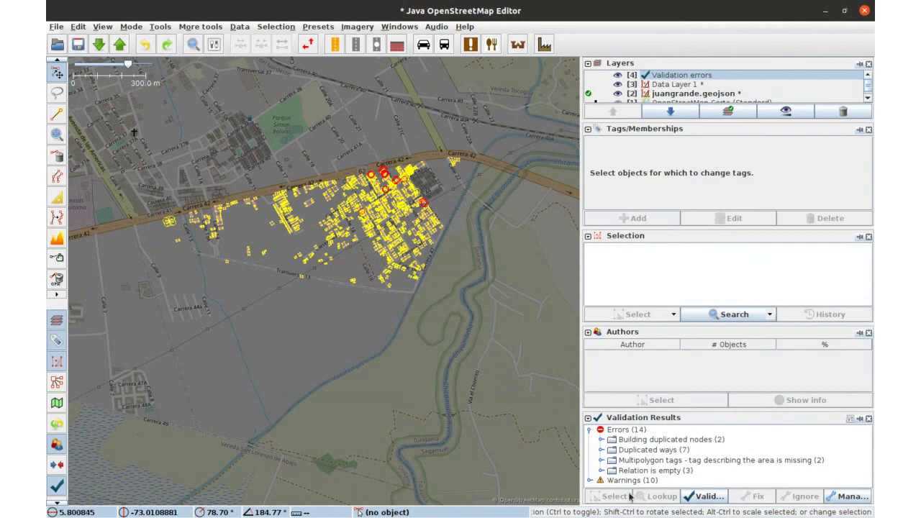
left_click(707, 501)
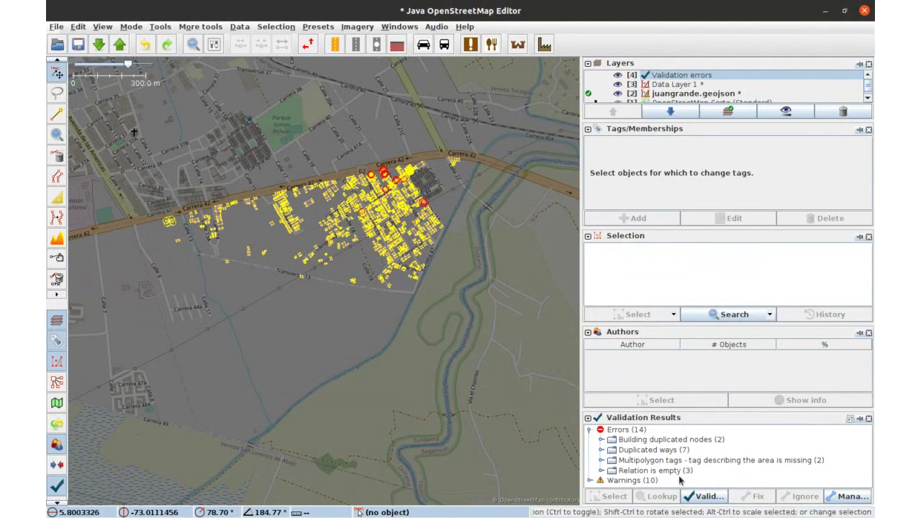
Step: Expand the Building duplicated nodes errors, select the flagged nodes and close the Authors panel
left_click(633, 440)
left_click(601, 439)
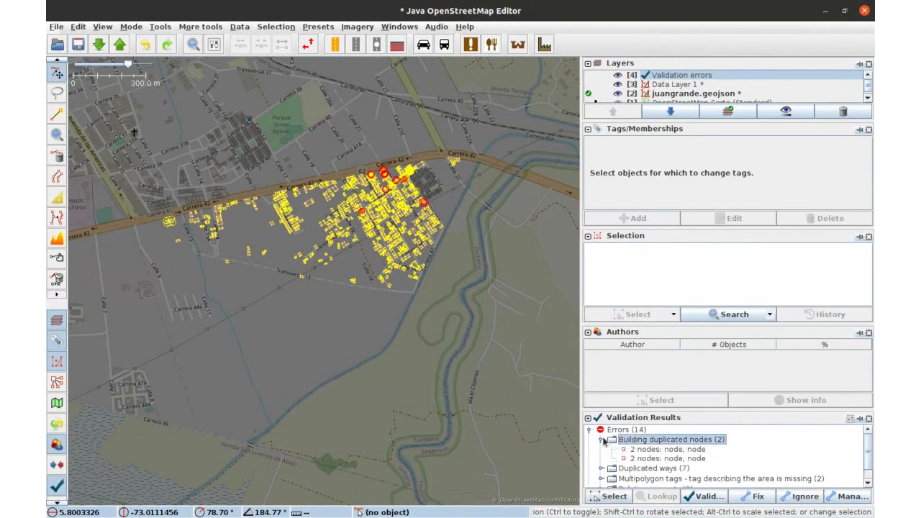
left_click(637, 449)
left_click(617, 496)
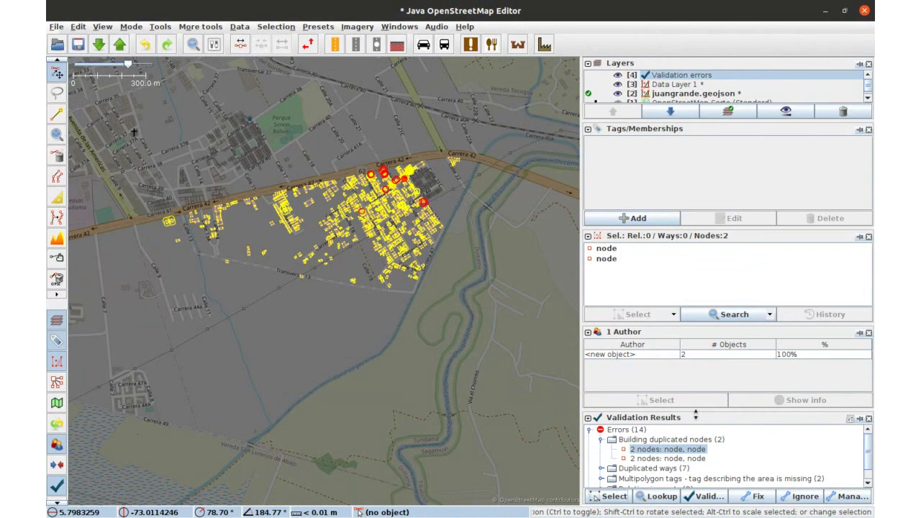
left_click(869, 332)
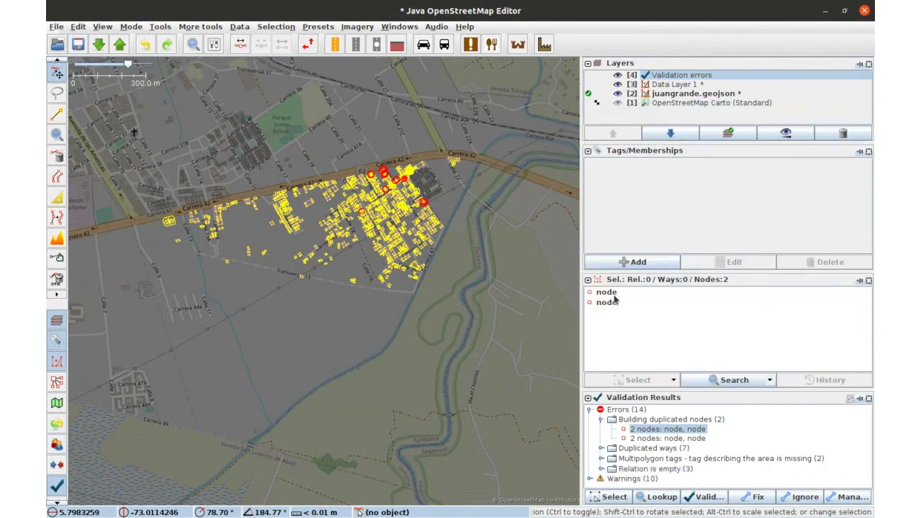
Step: Zoom to the first duplicate-node error and merge its two nodes into one
left_click(675, 433)
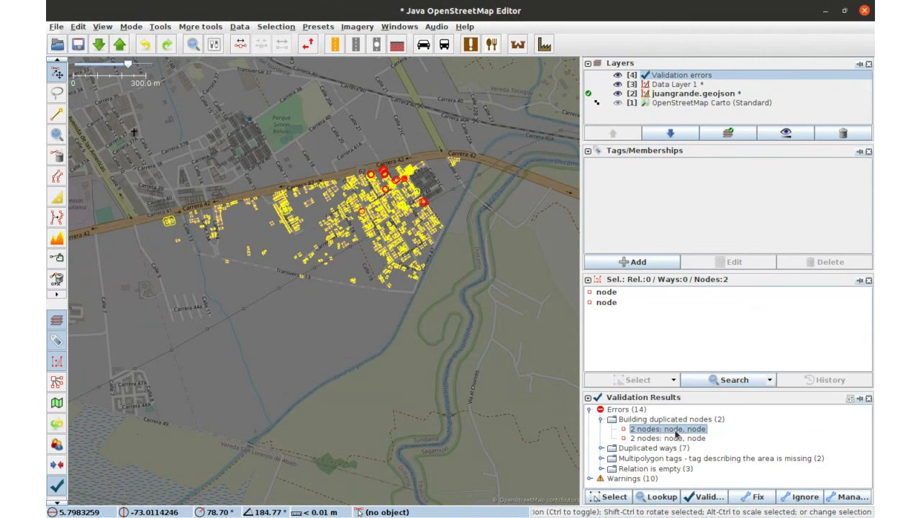
left_click(601, 420)
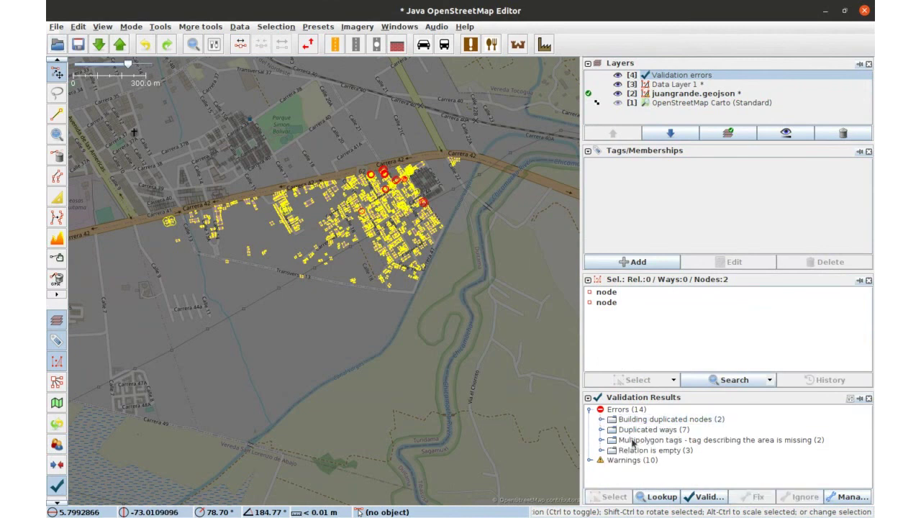
left_click(601, 420)
left_click(633, 429)
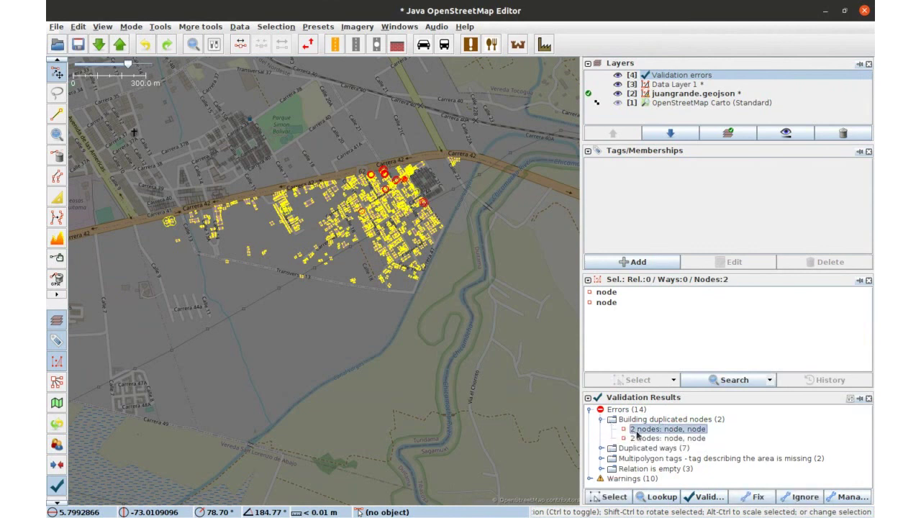
right_click(638, 434)
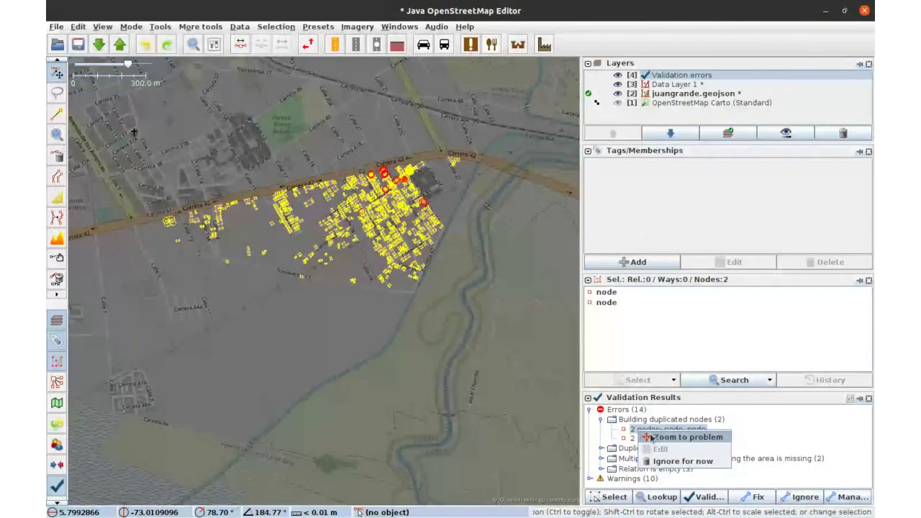
left_click(652, 437)
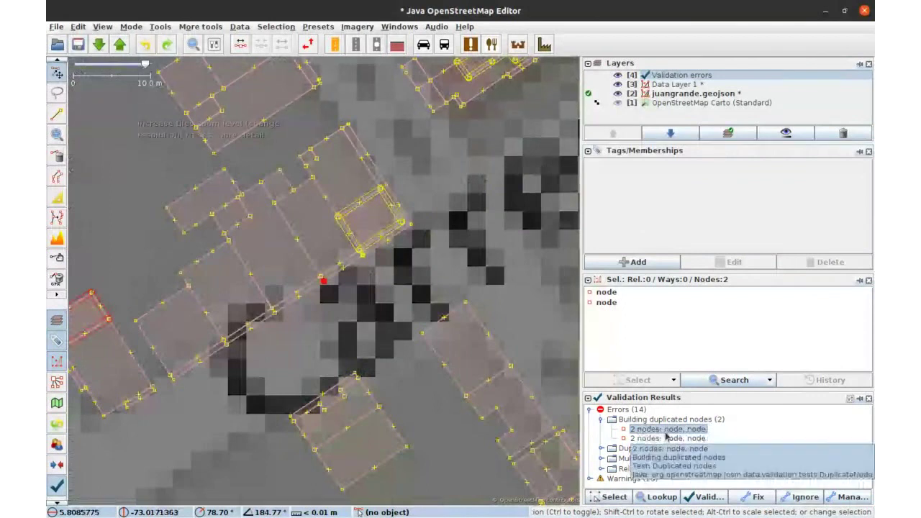
left_click(614, 502)
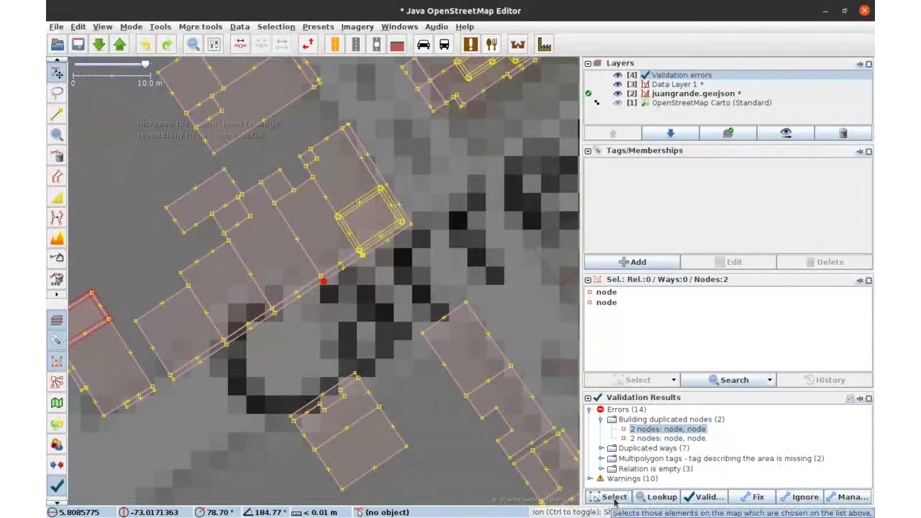
key("m")
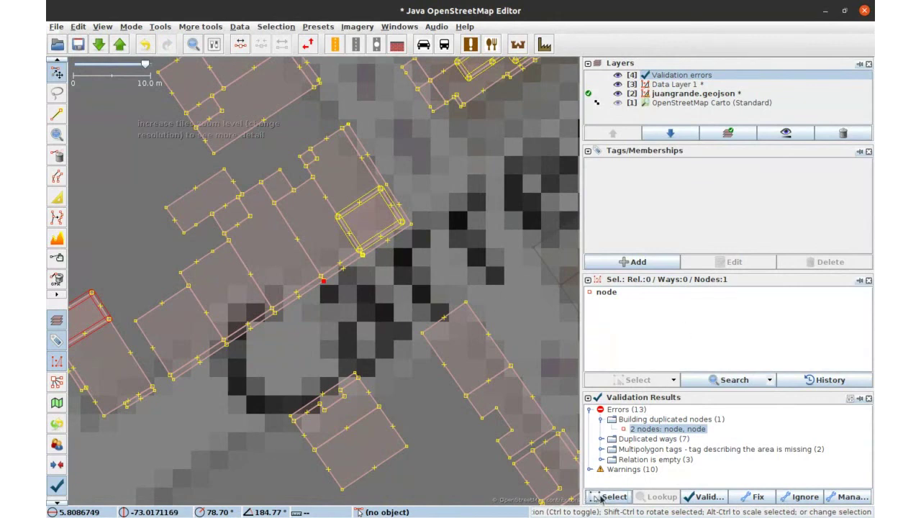
Step: Merge the second pair of duplicate nodes and clear the selection
left_click(600, 497)
key("m")
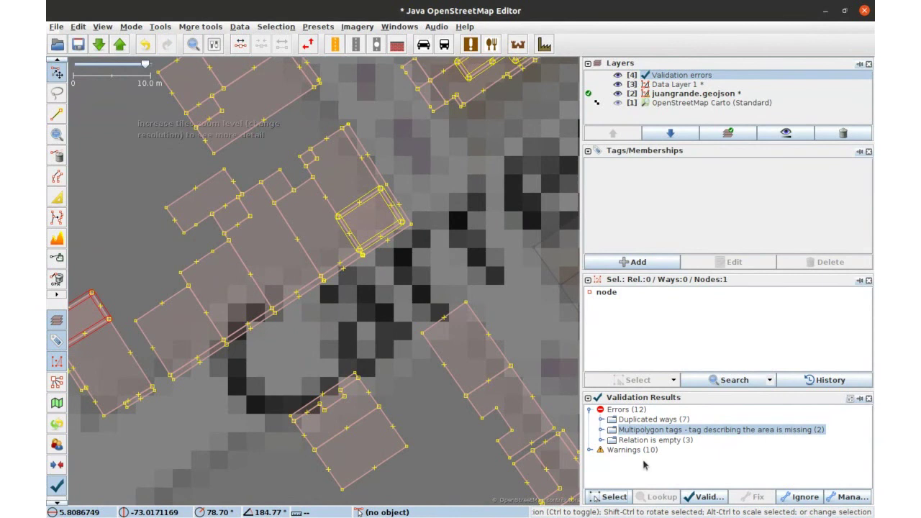
left_click_drag(477, 197, 544, 281)
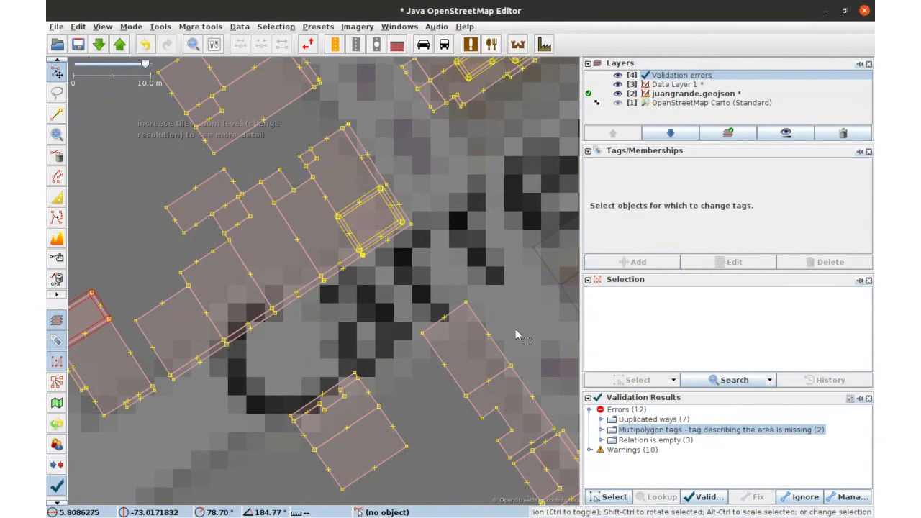
Step: Expand the Duplicated ways errors and pick the first duplicated-ways entry
left_click(666, 419)
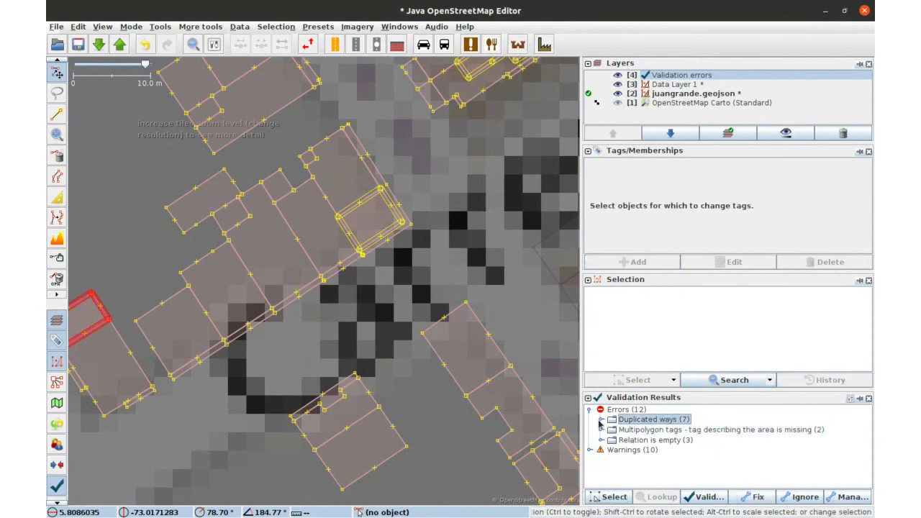
left_click(600, 419)
left_click(642, 429)
right_click(643, 429)
left_click(608, 435)
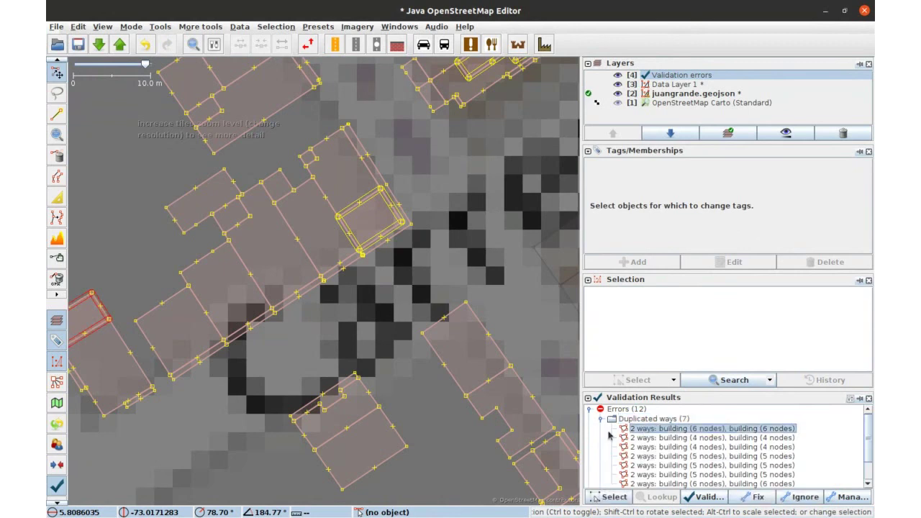
scroll(684, 439, "down", 1)
scroll(683, 440, "up", 1)
scroll(686, 445, "down", 1)
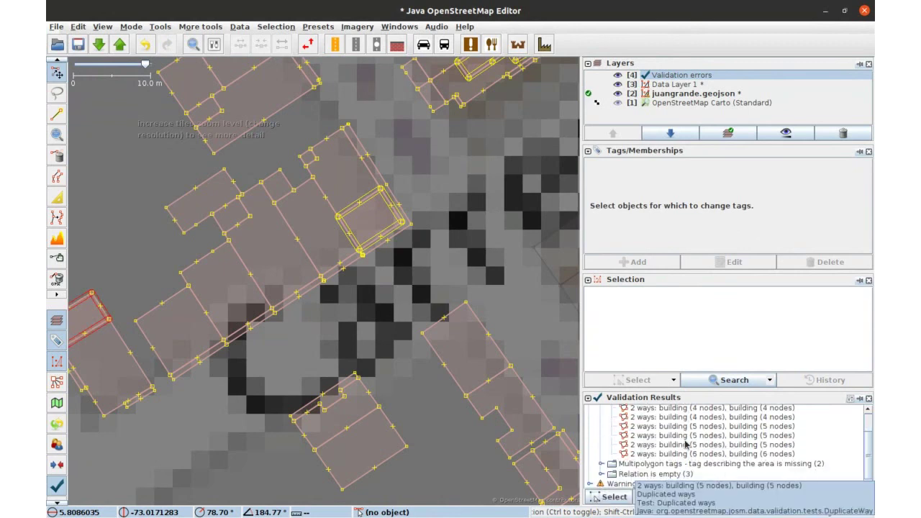
scroll(687, 442, "up", 1)
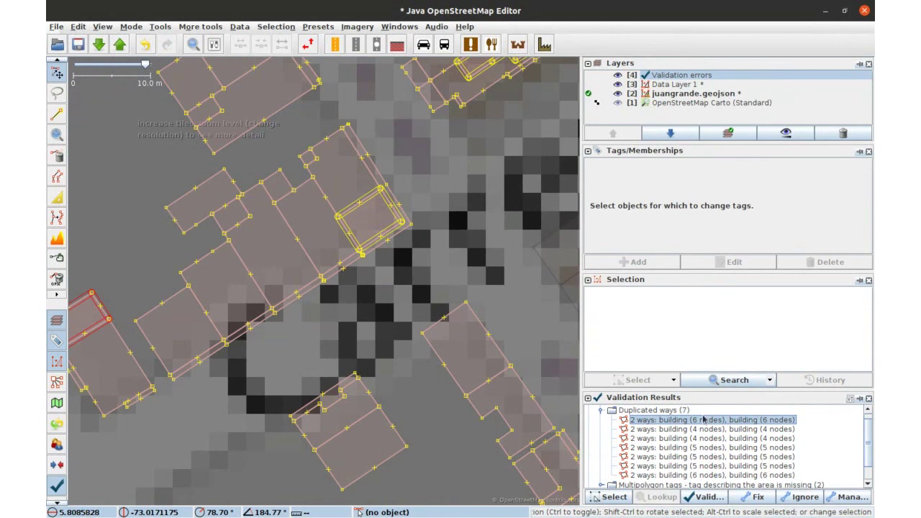
scroll(702, 421, "up", 1)
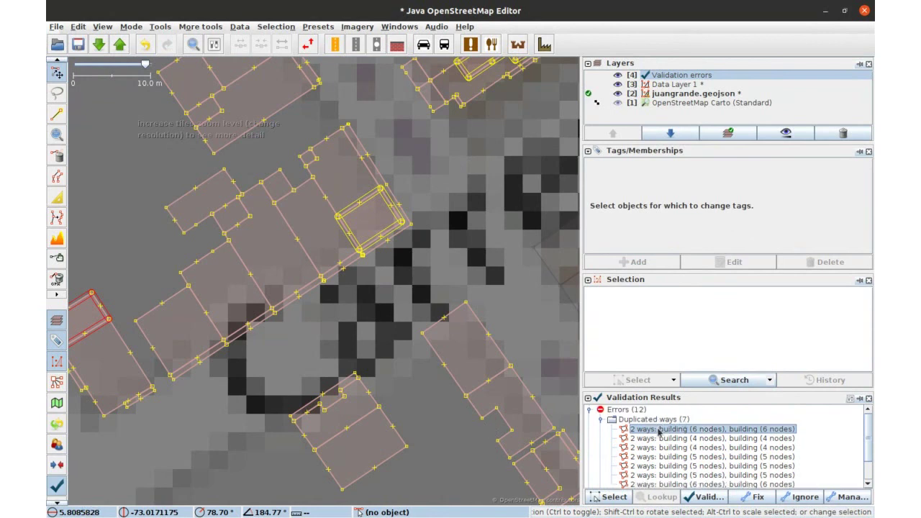
Step: Select both ways of the duplicated building and zoom the map to it
right_click(663, 432)
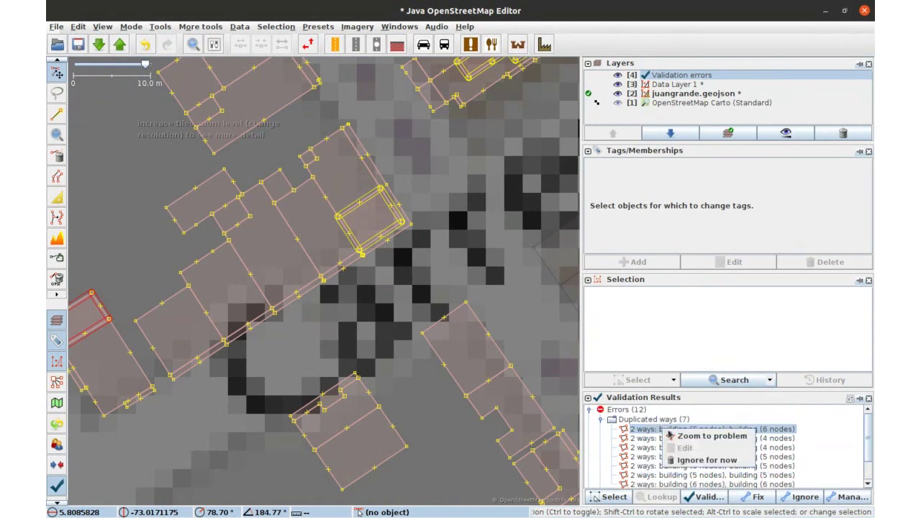
left_click(612, 497)
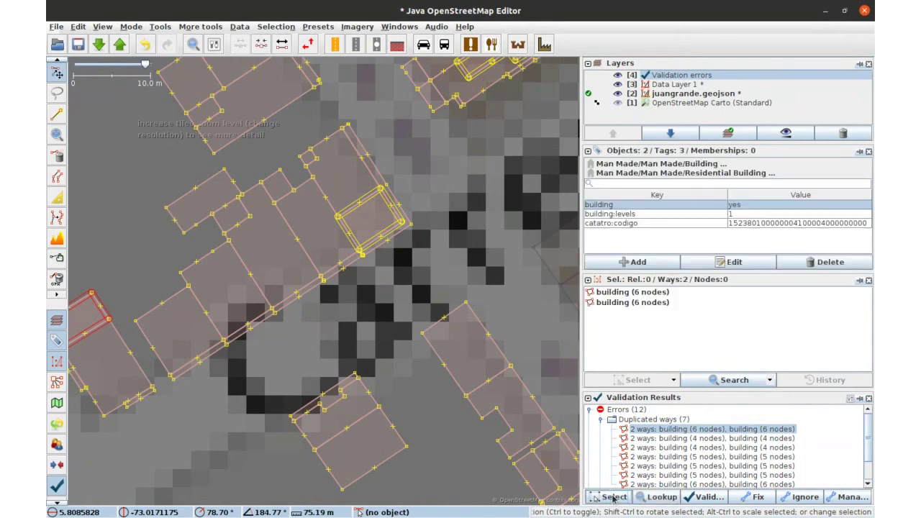
right_click(661, 430)
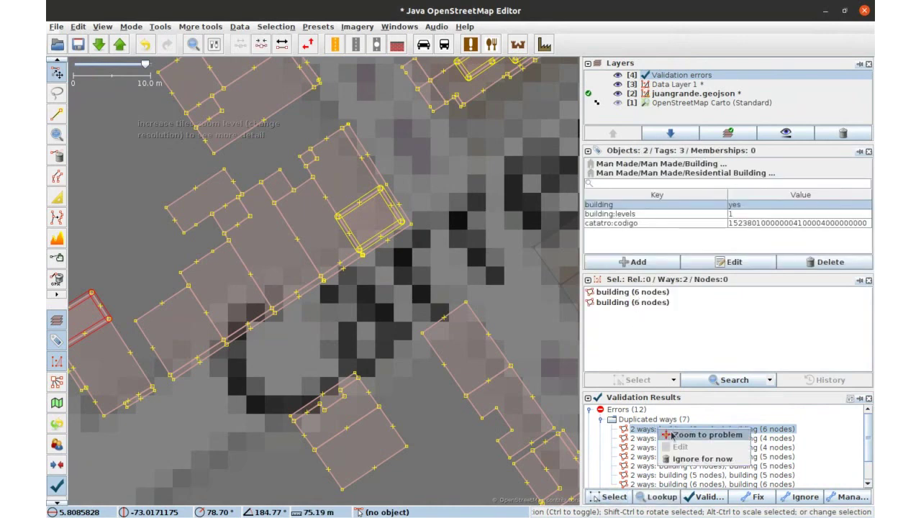
left_click(702, 434)
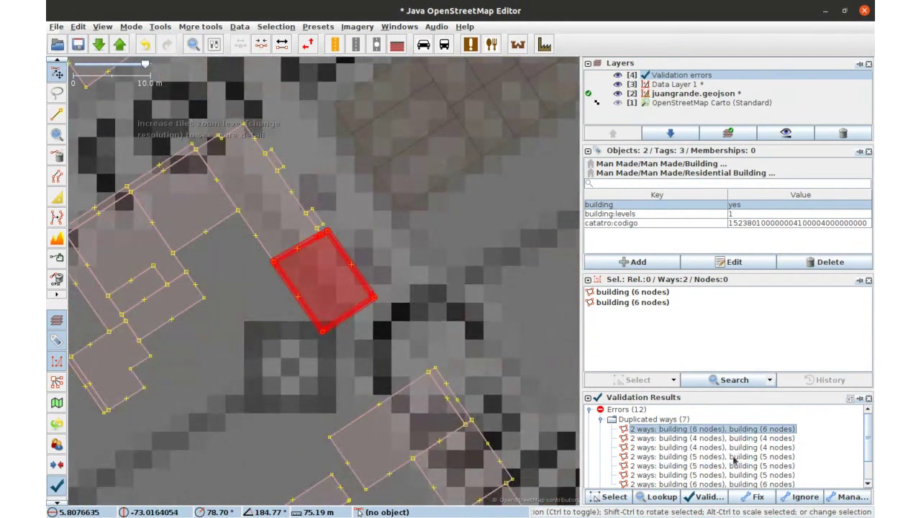
right_click(649, 434)
left_click(701, 436)
Step: Keep only the second 6-node building way selected and delete it
left_click(608, 303)
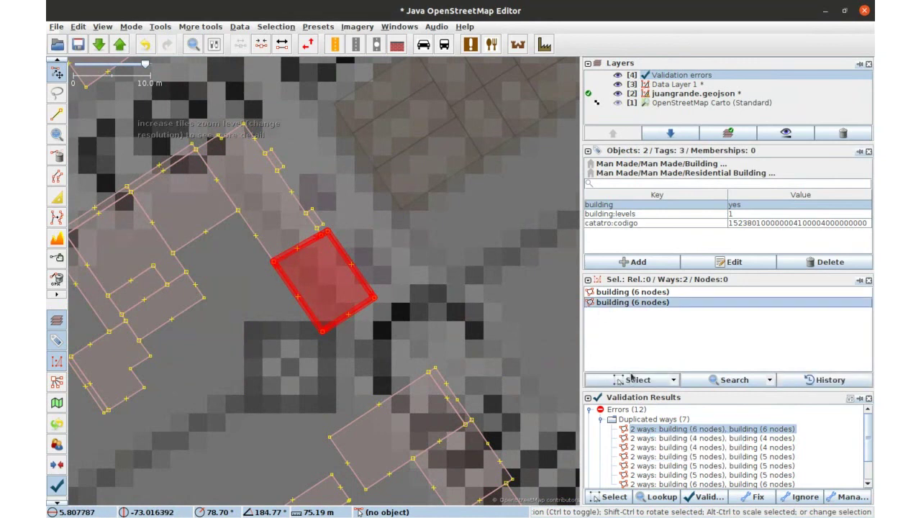
left_click(619, 379)
key("Delete")
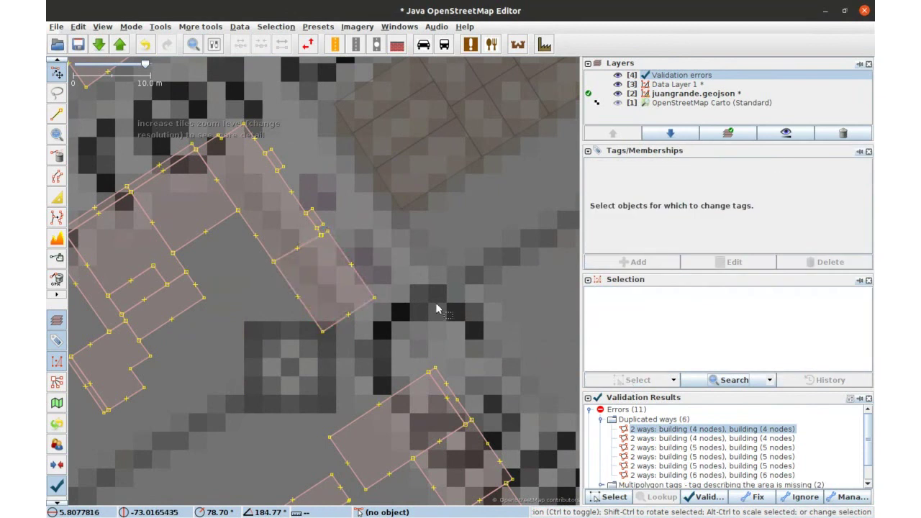
Step: Select both ways of the 4-node duplicate and keep only the second copy selected
right_click(653, 431)
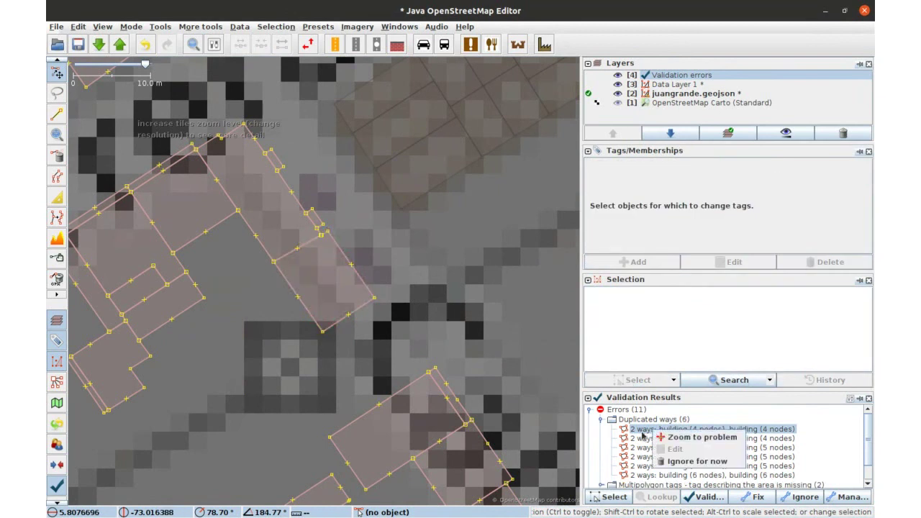
left_click(642, 429)
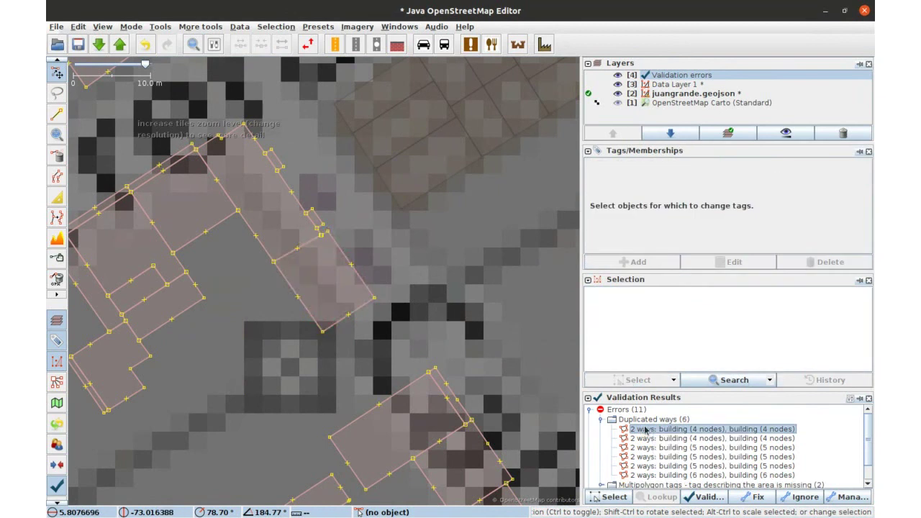
left_click(610, 497)
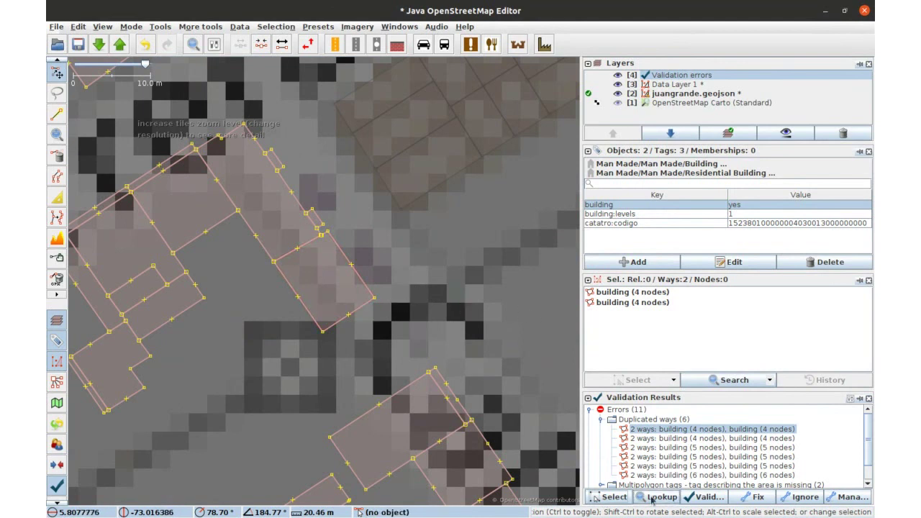
left_click(636, 303)
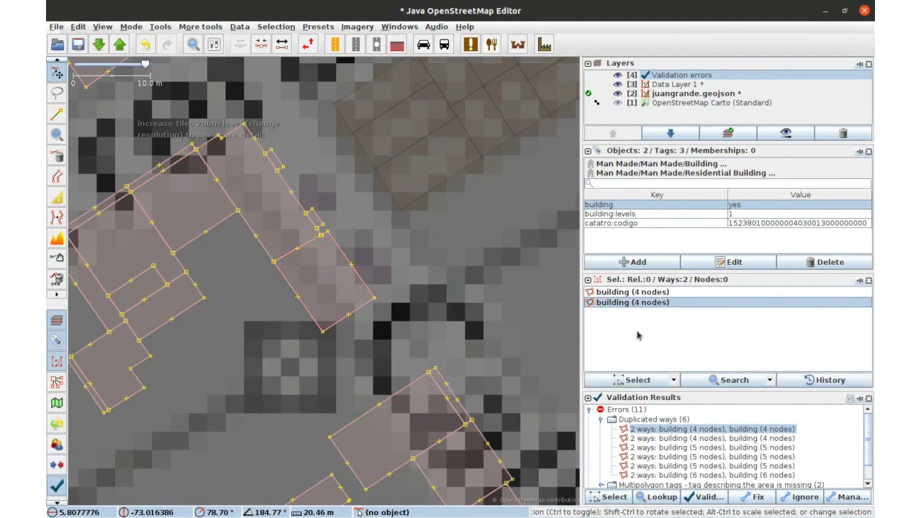
left_click(644, 384)
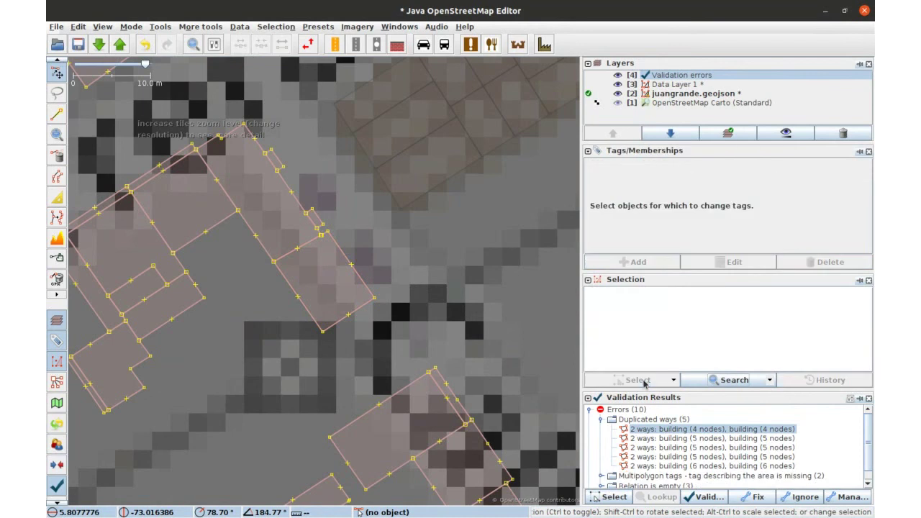
Step: Reselect the duplicate pair, compare the two overlapping copies, and delete one of them
right_click(661, 431)
left_click(636, 430)
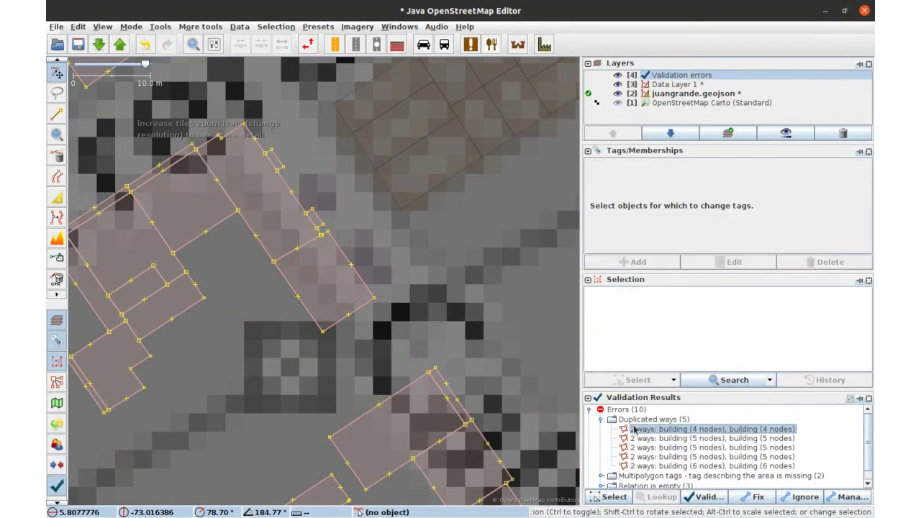
left_click(612, 497)
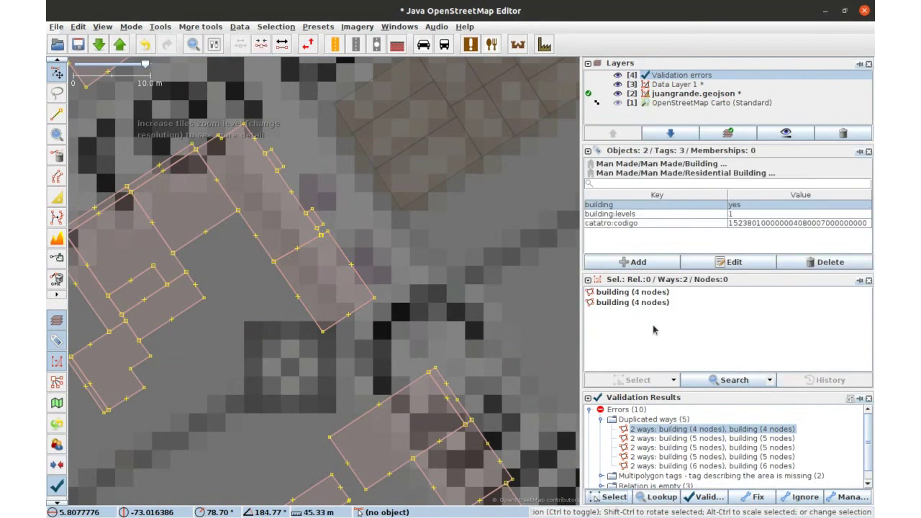
left_click(635, 305)
left_click(642, 293)
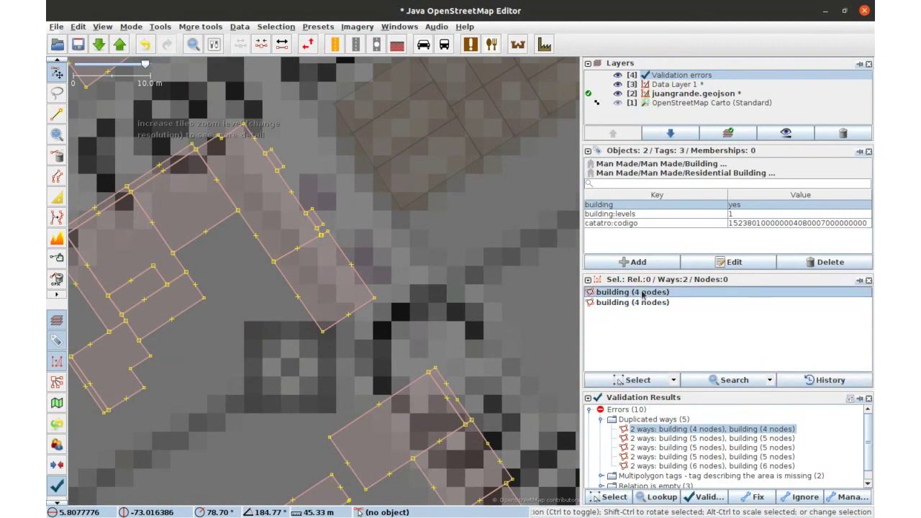
left_click(646, 304)
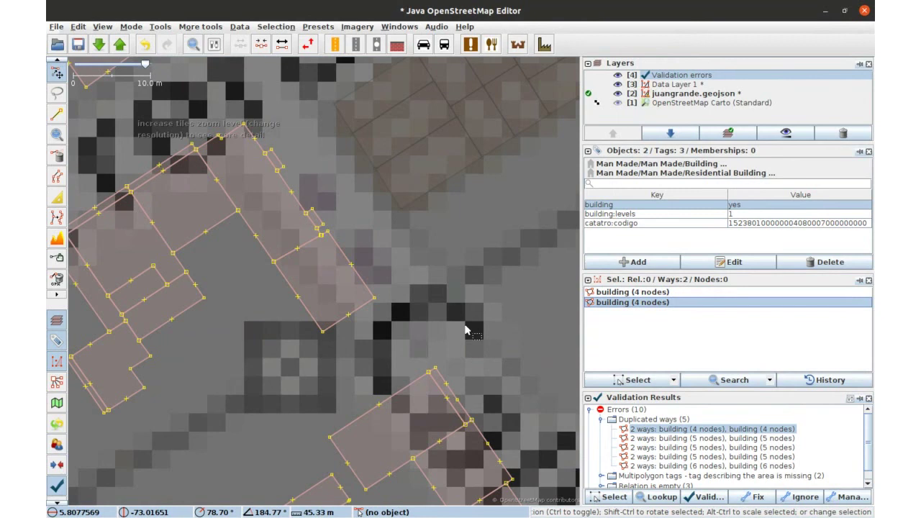
left_click(667, 431)
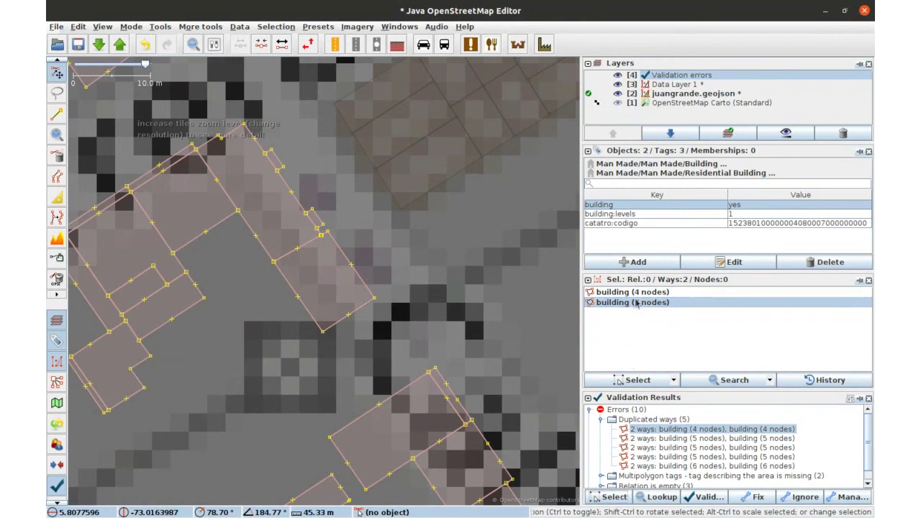
left_click(637, 380)
key("Delete")
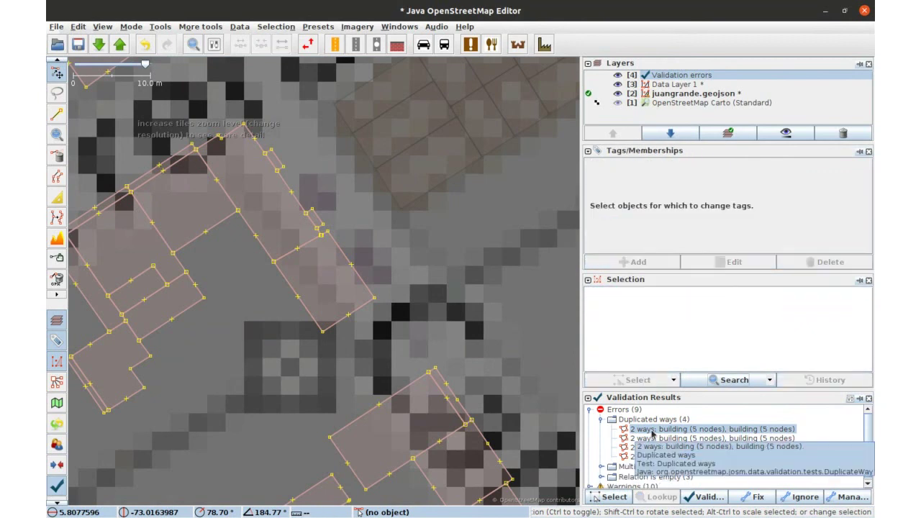
Step: Select both buildings of the next duplicated-ways error and zoom the map to them
right_click(646, 432)
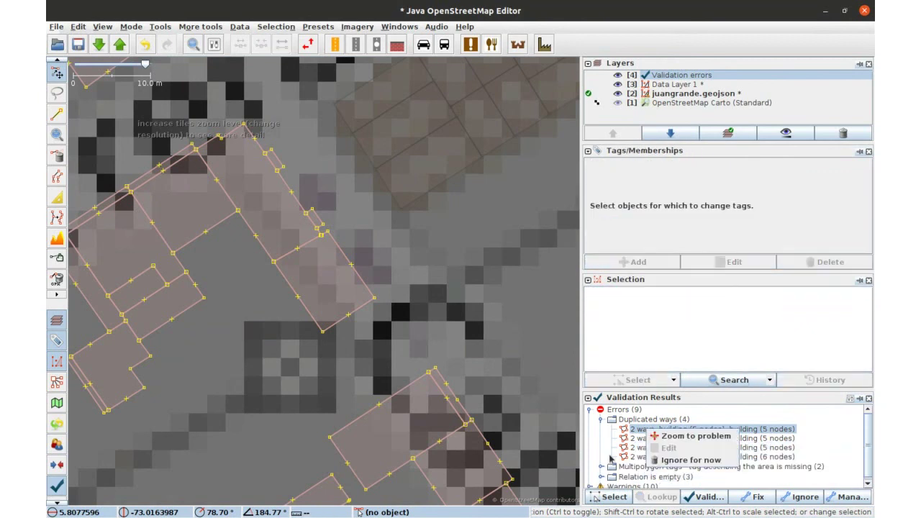
left_click(605, 488)
left_click(656, 431)
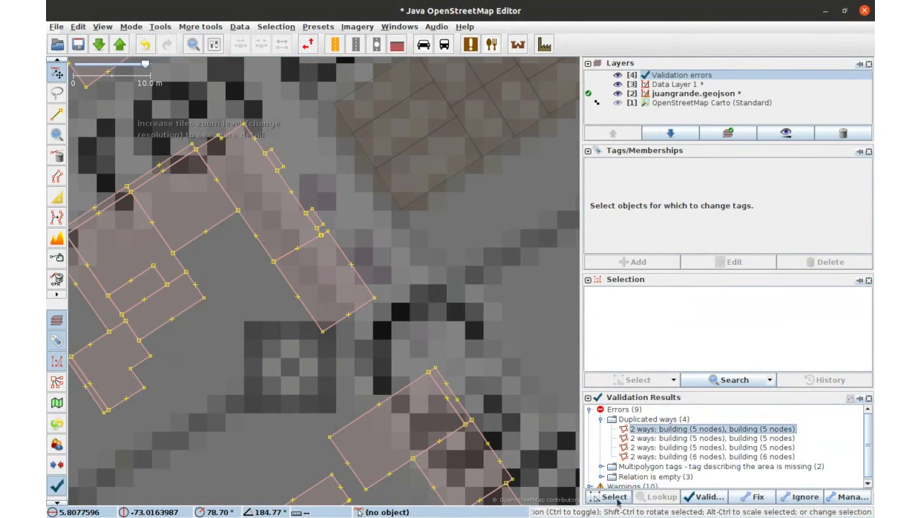
left_click(627, 495)
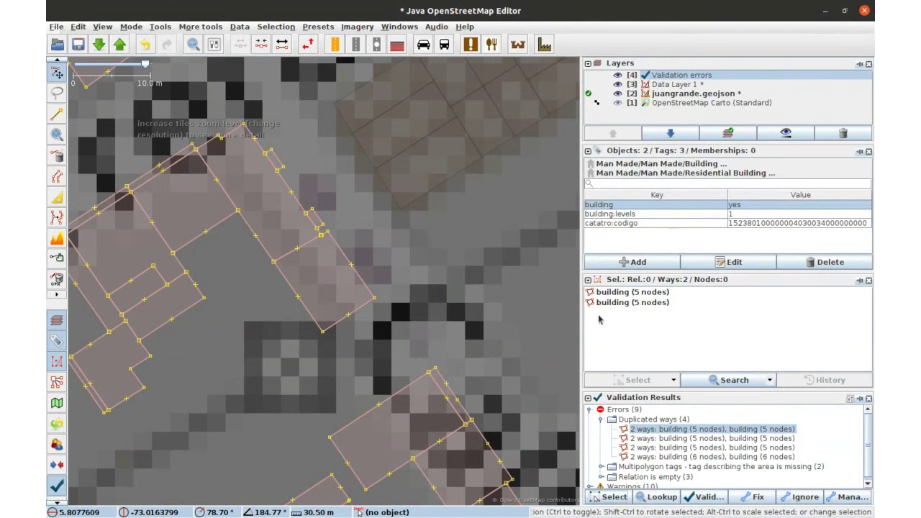
right_click(657, 433)
left_click(685, 438)
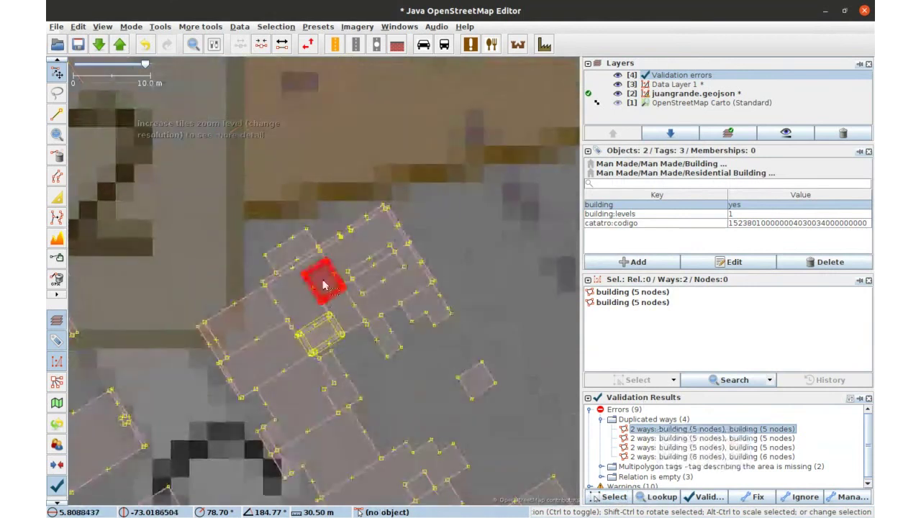
scroll(329, 270, "up", 6)
scroll(424, 207, "down", 2)
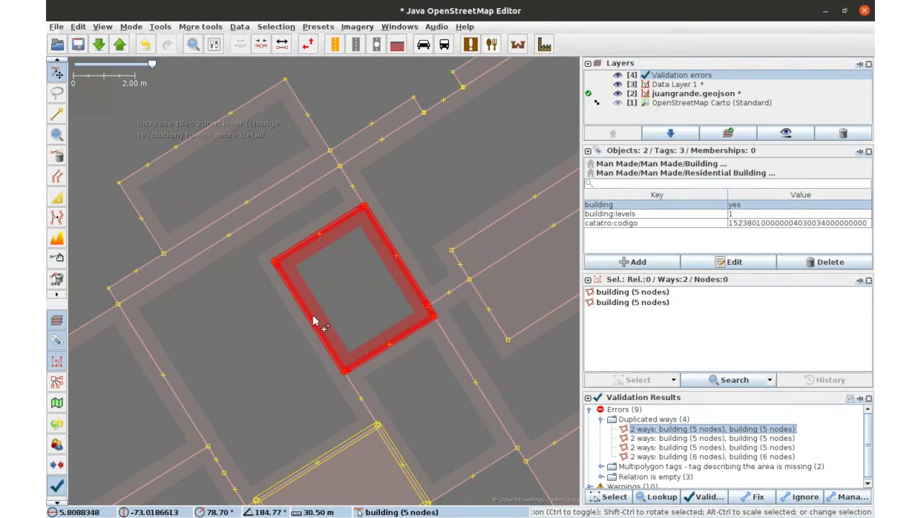
Step: Drag a corner to expose the copy, then delete the 6-node building and its leftover node
left_click_drag(323, 317, 356, 295)
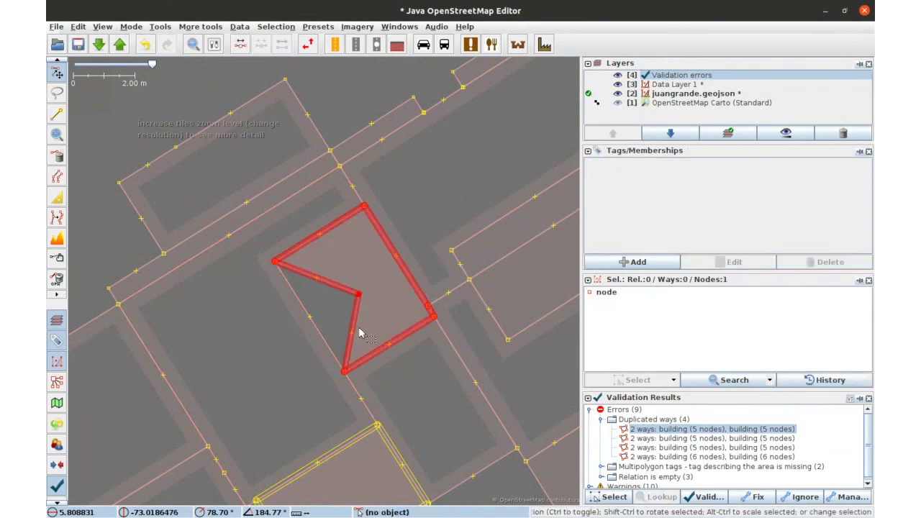
scroll(332, 302, "up", 2)
left_click(395, 320)
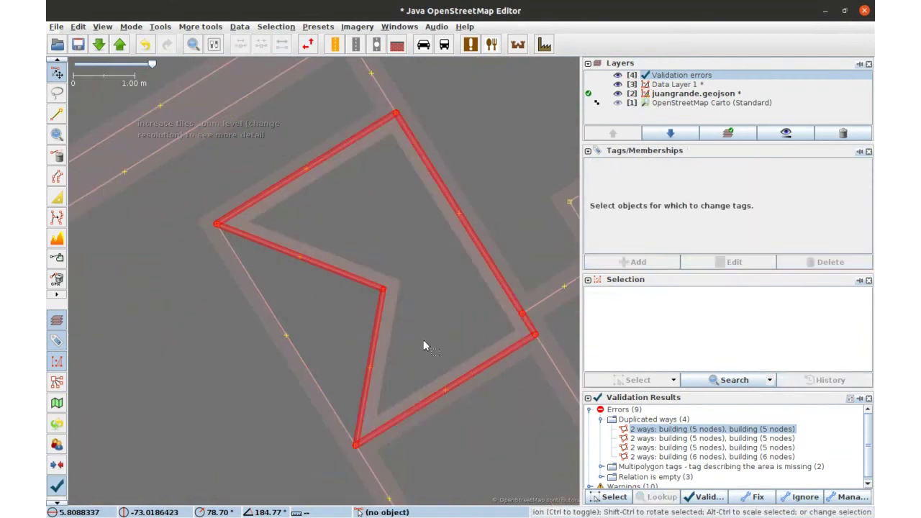
left_click(381, 311)
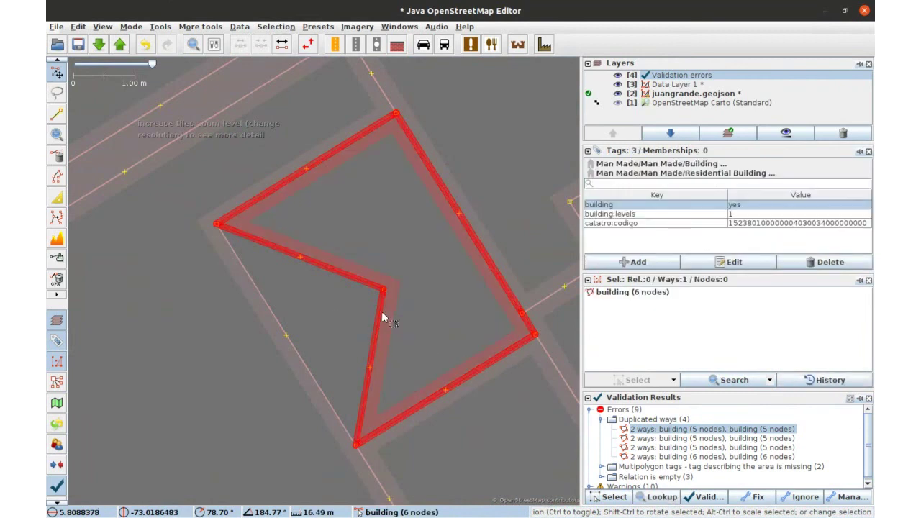
key("Delete")
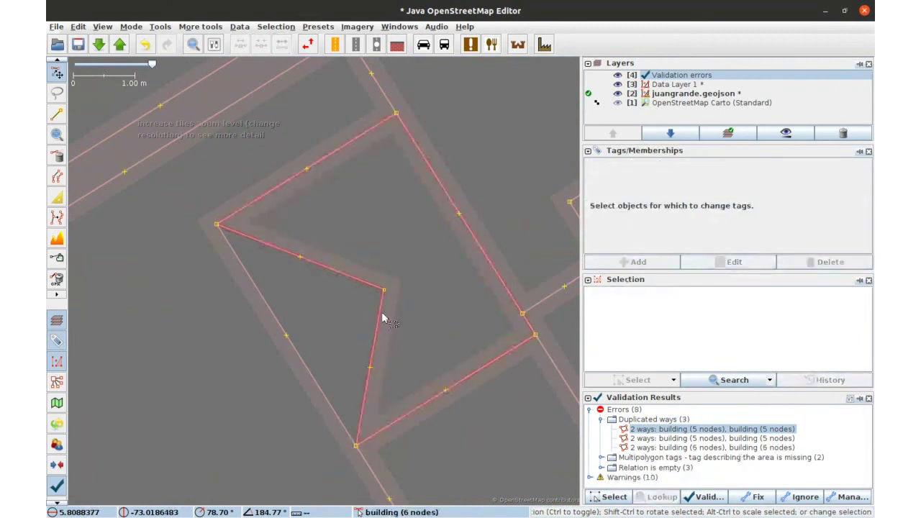
left_click(385, 292)
key("Delete")
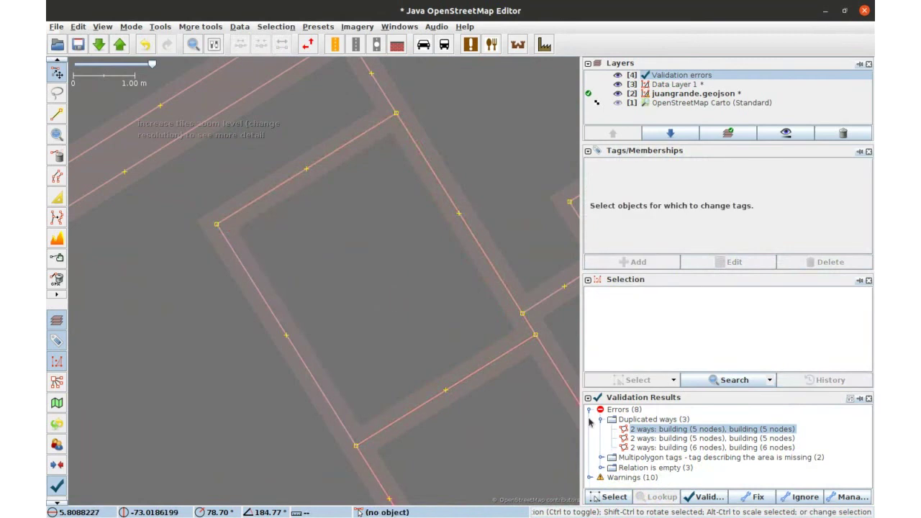
Step: Select the next duplicate pair, narrow it to the second copy, and zoom to it
left_click(644, 430)
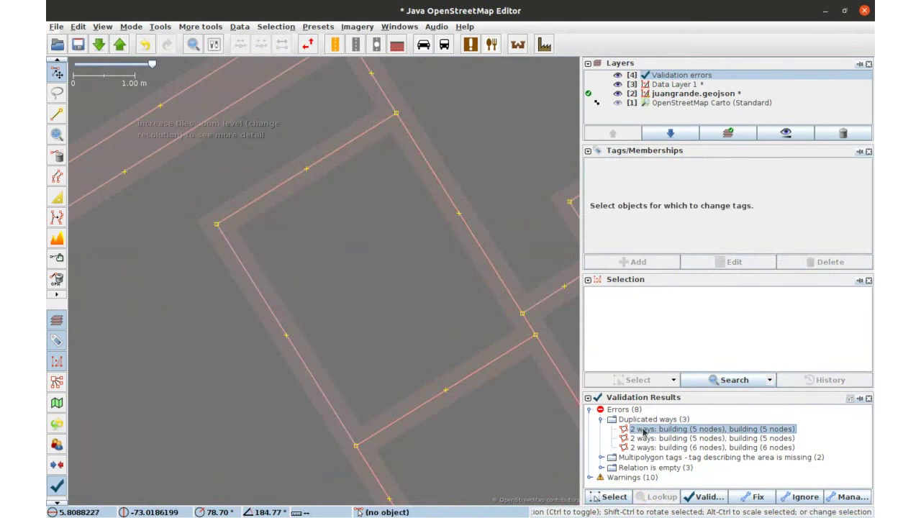
left_click(617, 498)
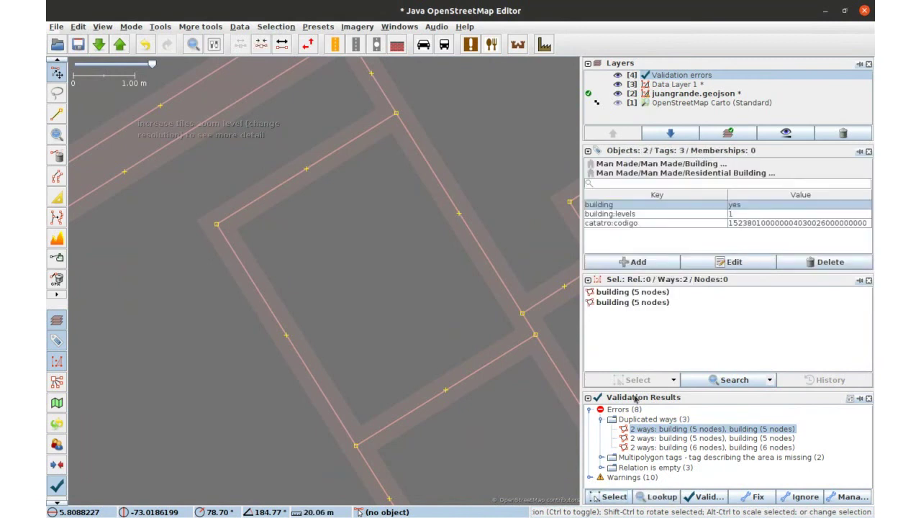
left_click(629, 303)
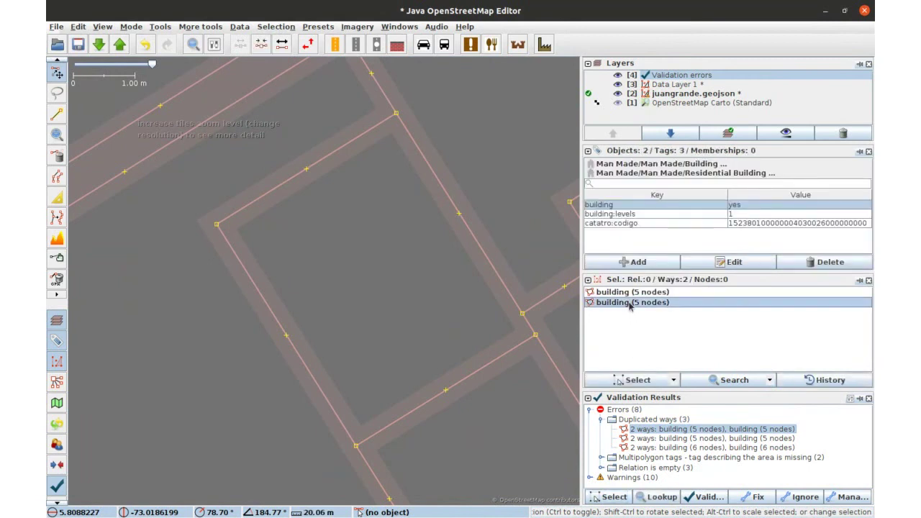
left_click(639, 382)
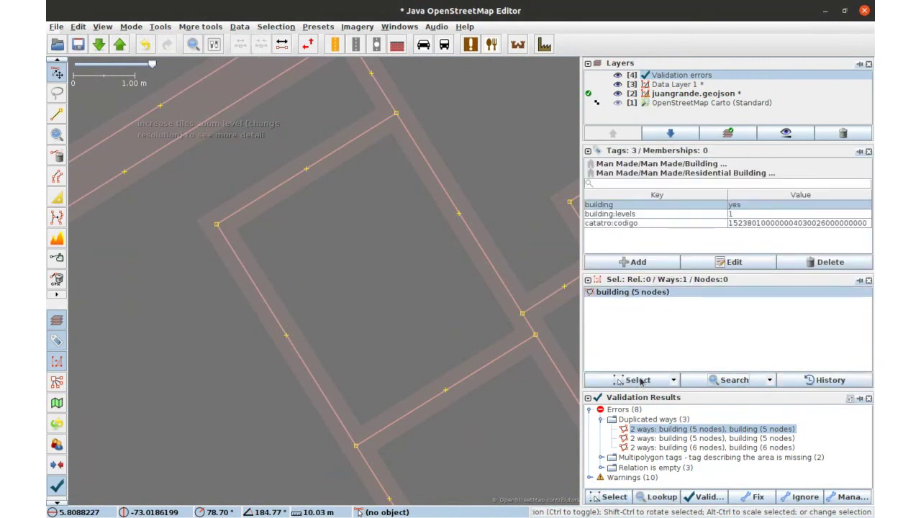
right_click(649, 430)
left_click(696, 431)
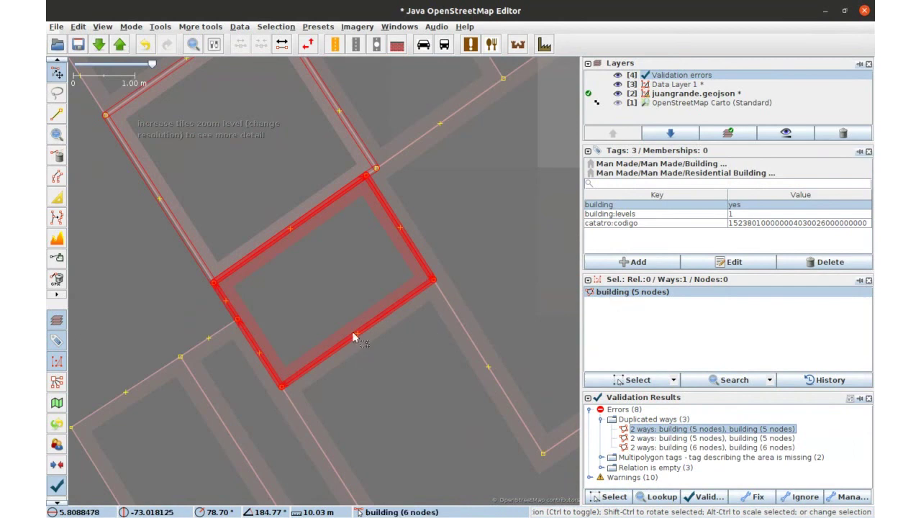
left_click(378, 343)
scroll(357, 342, "up", 5)
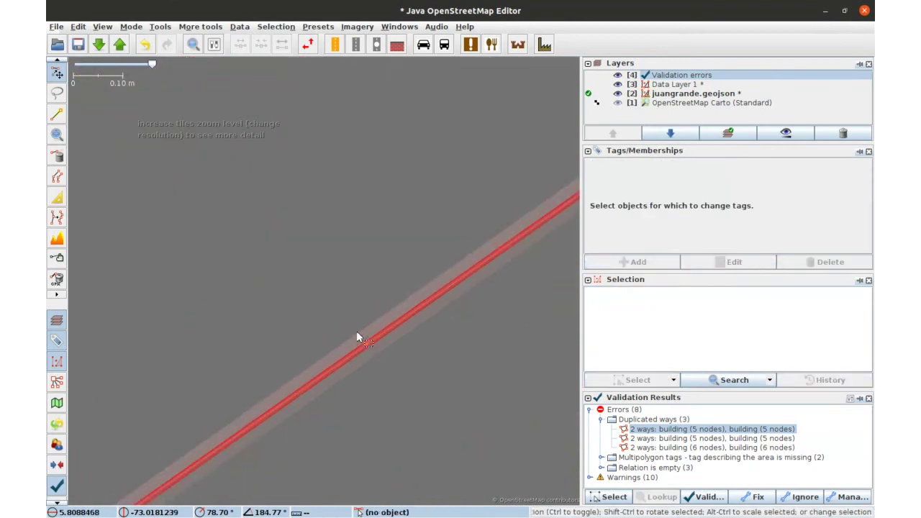
scroll(360, 336, "down", 4)
left_click_drag(364, 344, 323, 282)
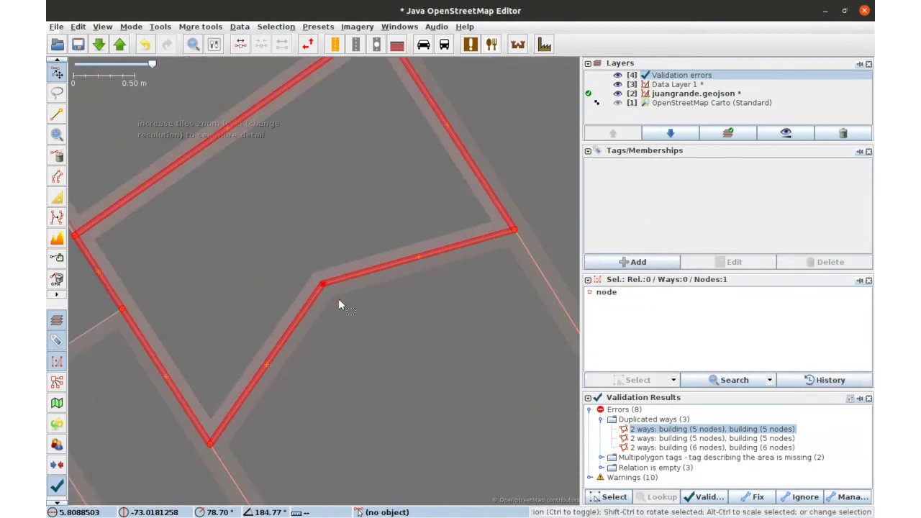
key("ctrl+z")
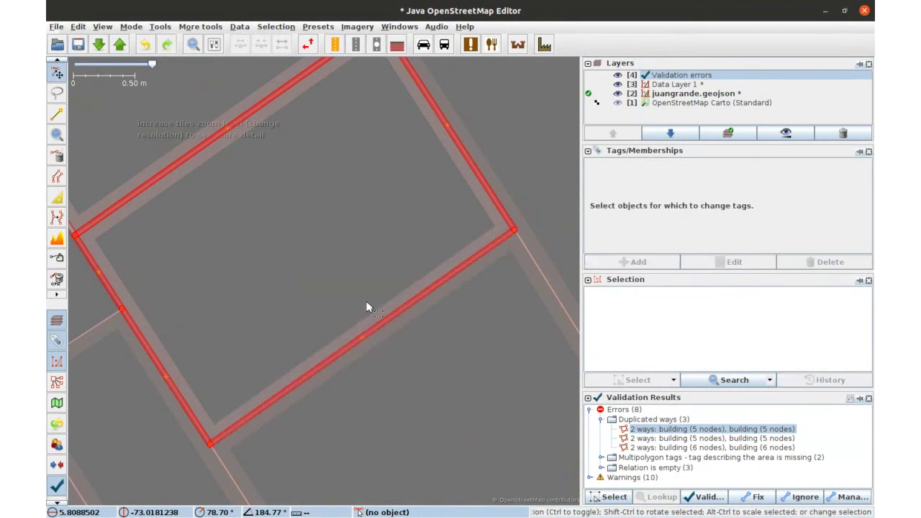
scroll(365, 308, "down", 3)
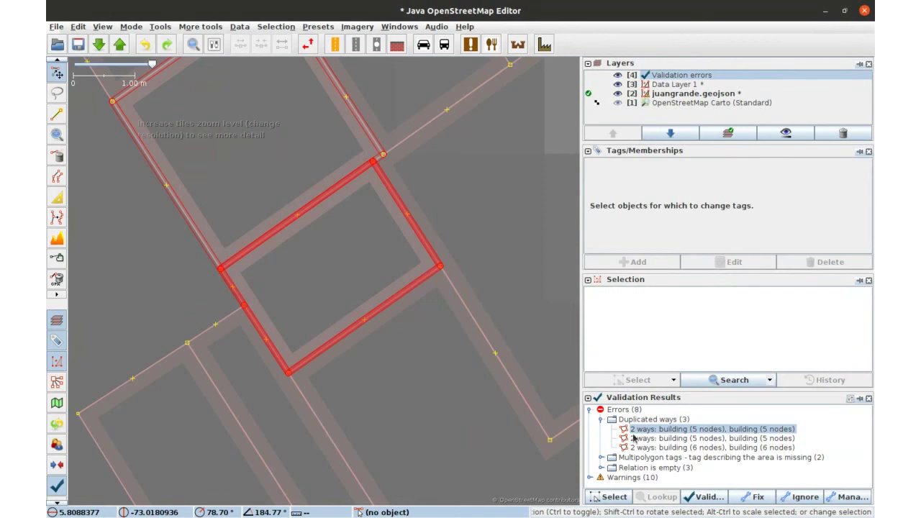
Step: Delete the second copy from each of the next two duplicated building pairs
left_click(613, 496)
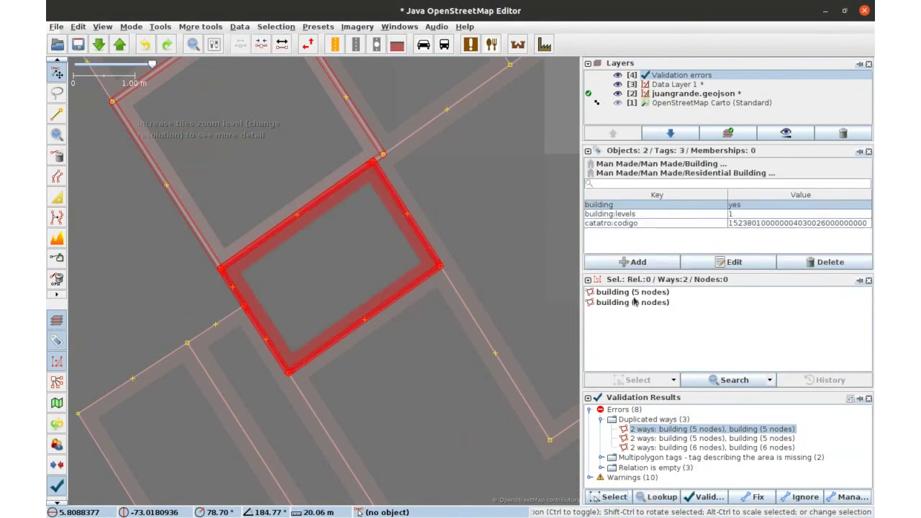
left_click(634, 303)
left_click(646, 381)
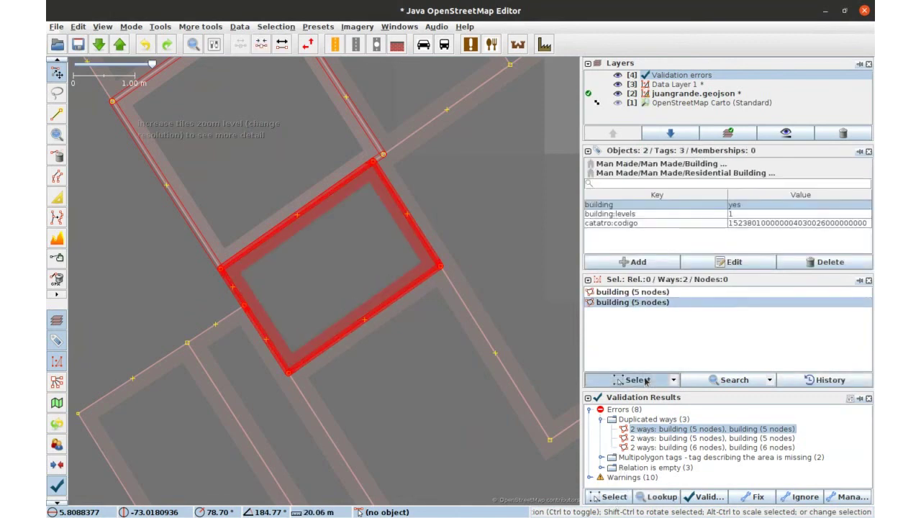
key("Delete")
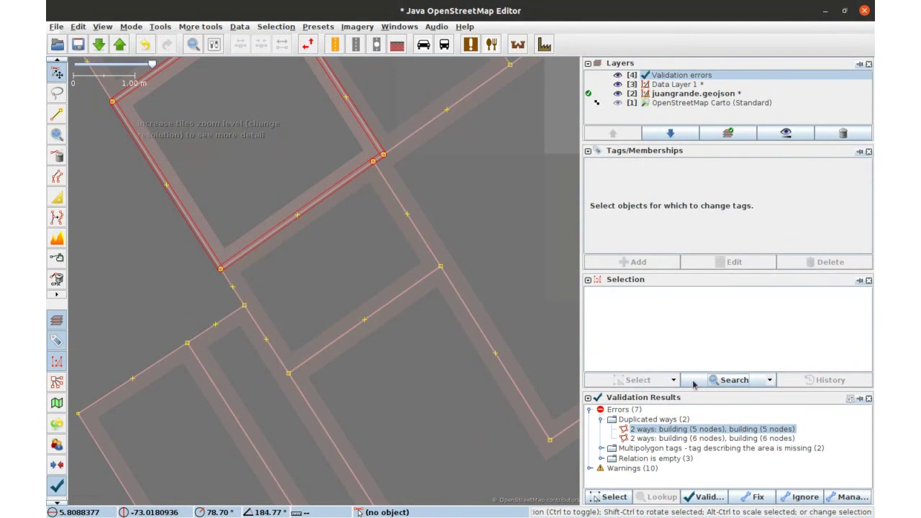
left_click(657, 430)
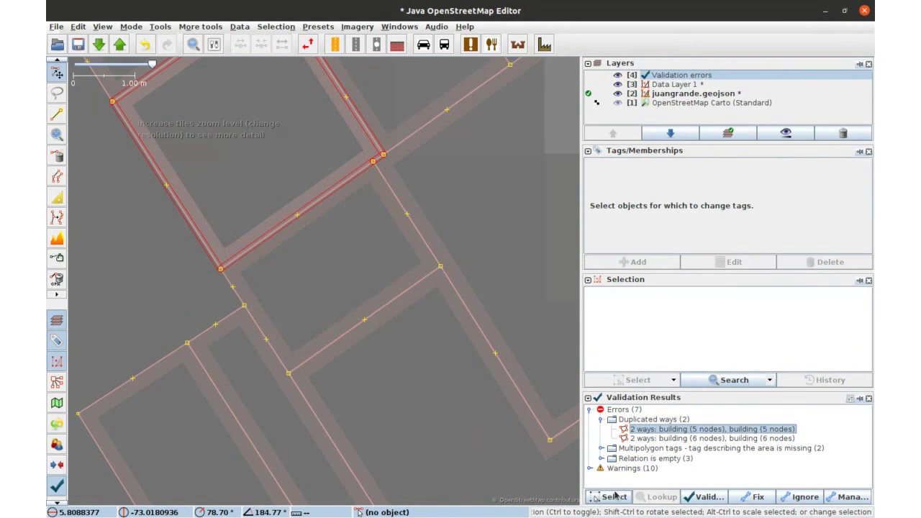
left_click(611, 497)
left_click(615, 303)
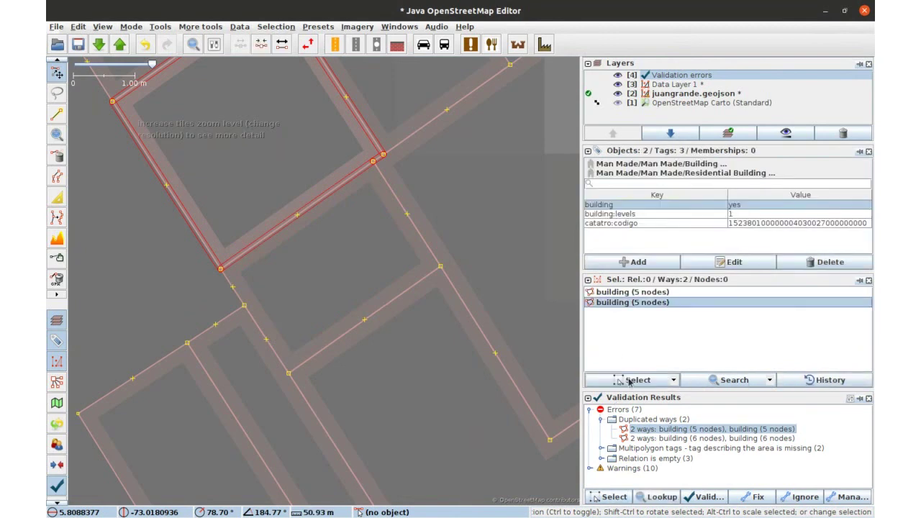
left_click(633, 380)
key("Delete")
Step: Delete the second copy of the last 6-node duplicate and deselect the Relation is empty error
right_click(643, 431)
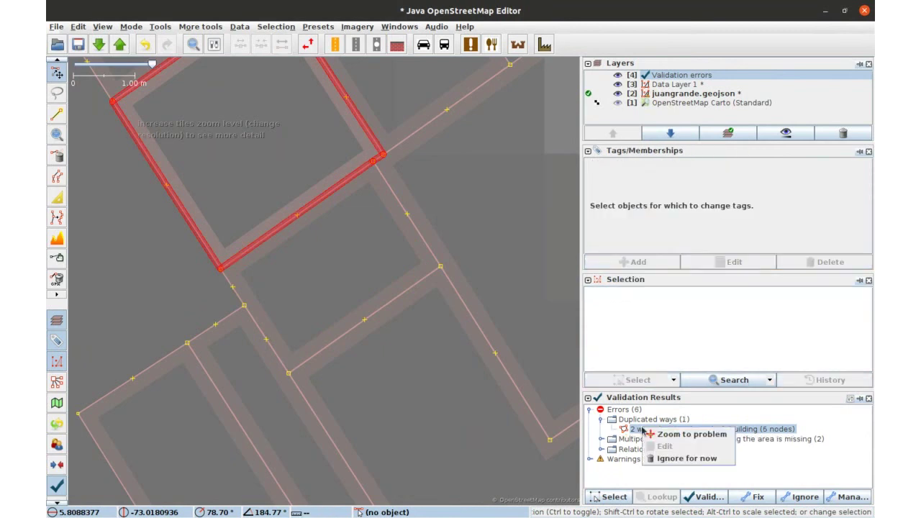
left_click(612, 497)
left_click(623, 303)
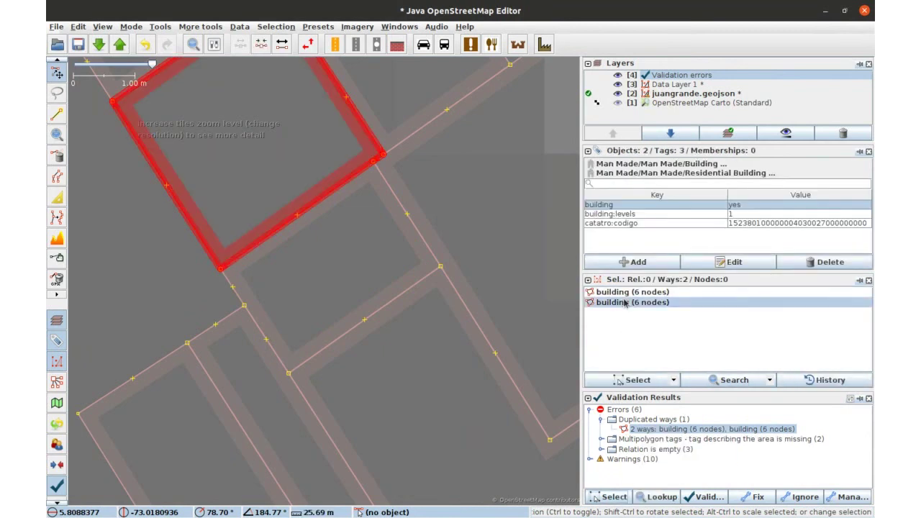
left_click(642, 381)
key("Delete")
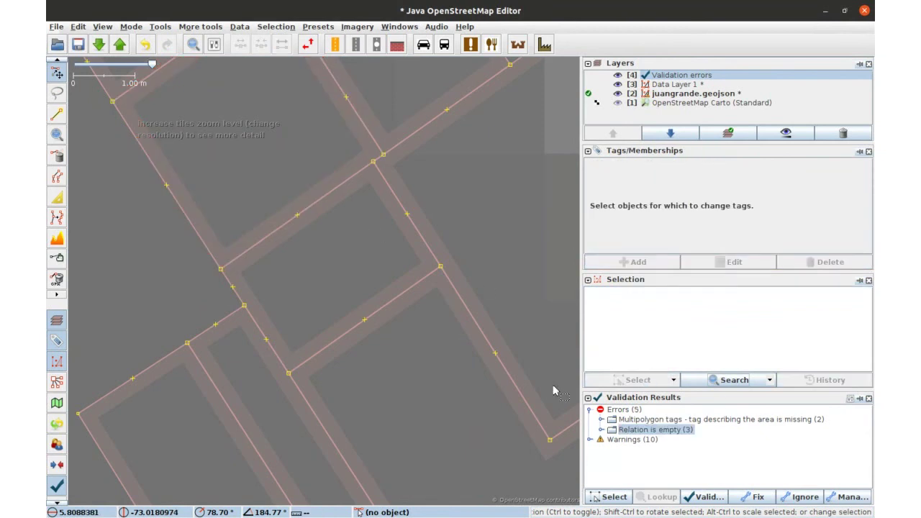
left_click(731, 472)
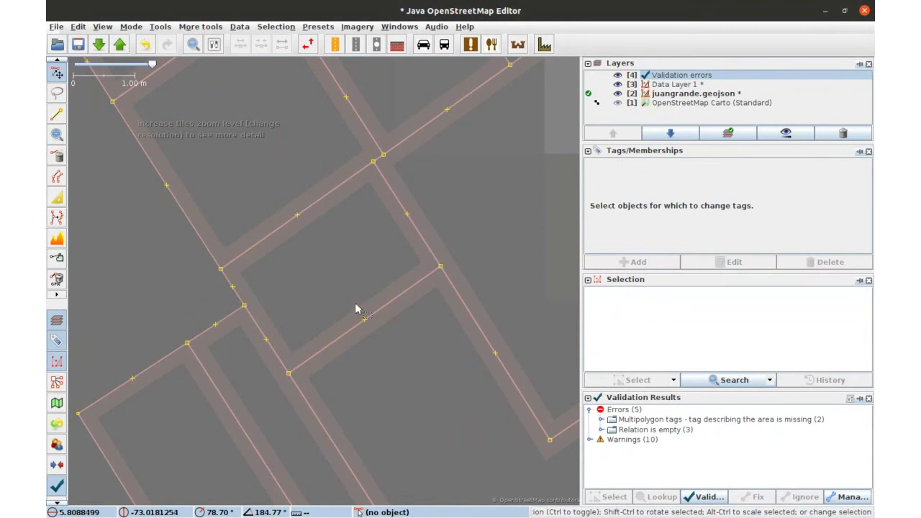
Step: Zoom out to the 100 m scale to see all buildings around Carrera 42
scroll(358, 309, "down", 5)
scroll(357, 303, "up", 1)
scroll(358, 290, "down", 3)
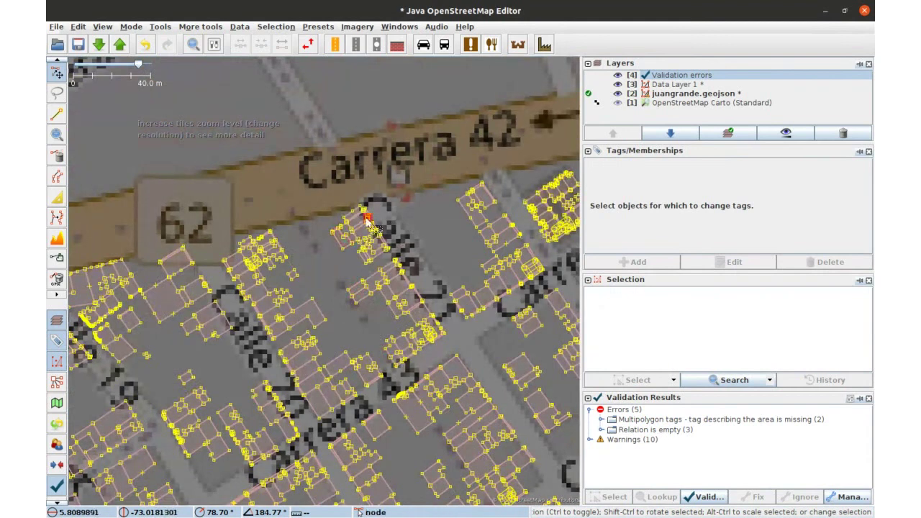
scroll(367, 220, "down", 2)
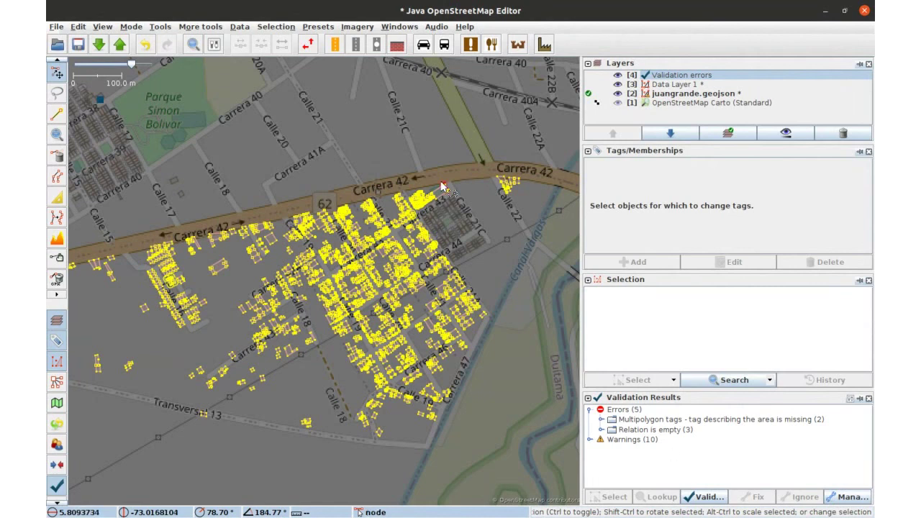
Step: Zoom in near Carrera 42 and select each overlapping building piece to read its tags
scroll(441, 186, "up", 3)
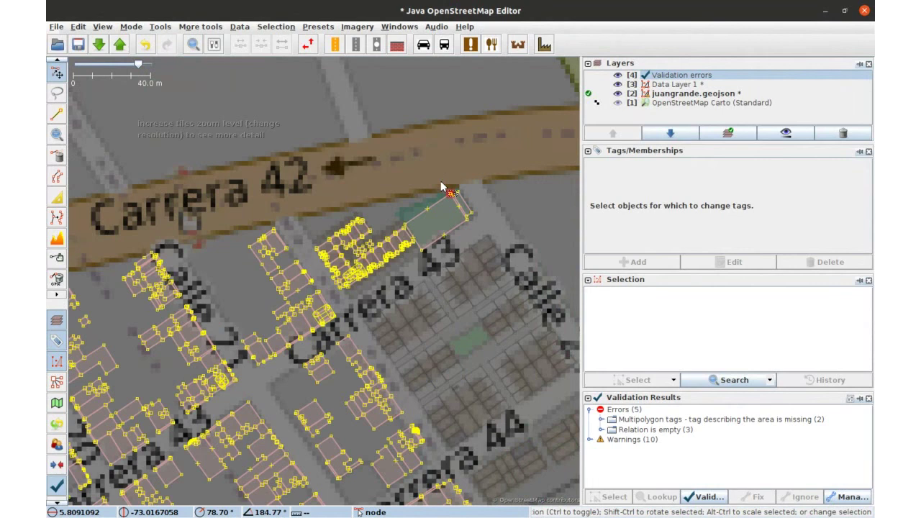
scroll(441, 186, "up", 5)
left_click(357, 194)
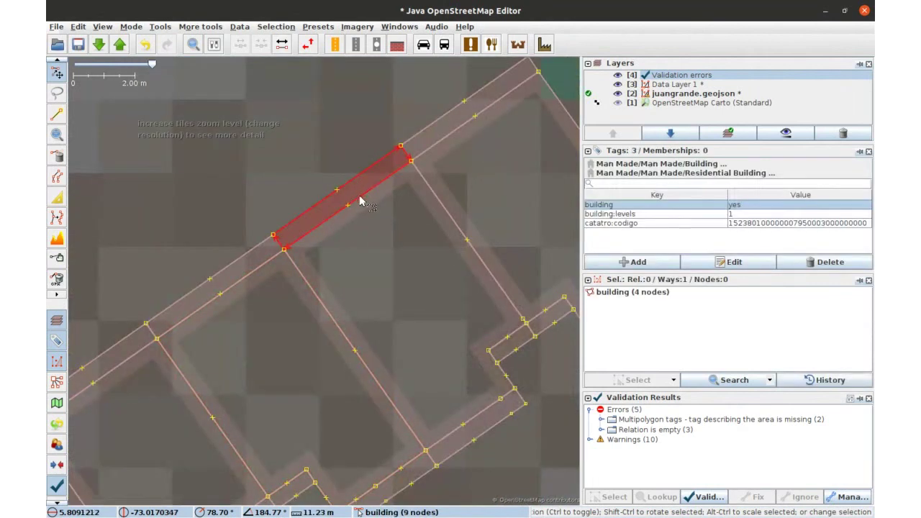
left_click(502, 348)
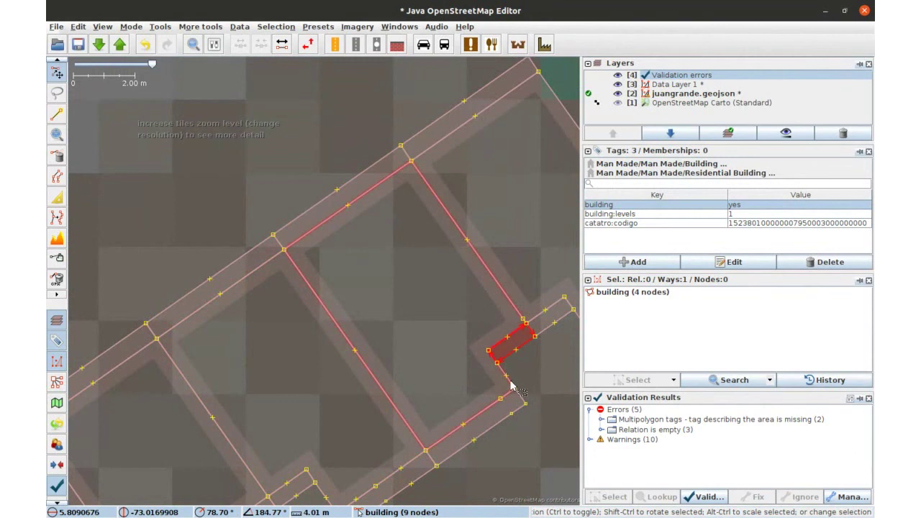
left_click(525, 403)
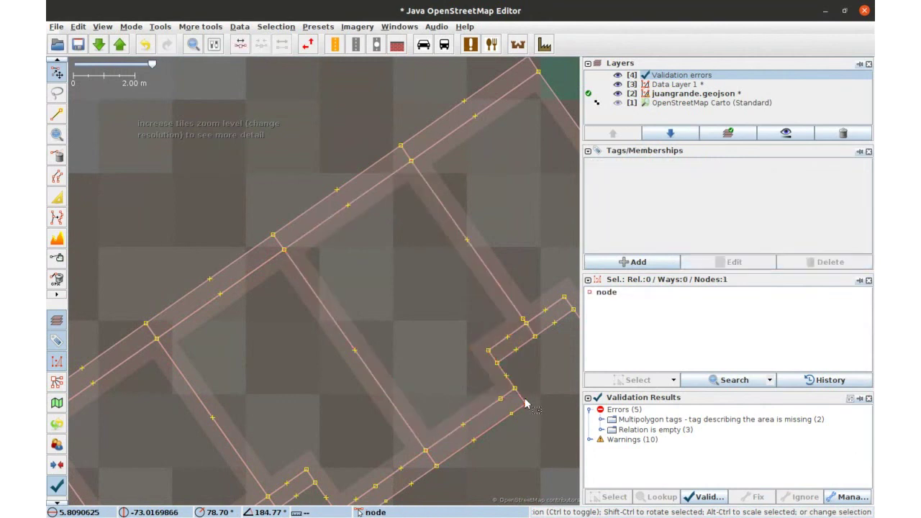
left_click(550, 309)
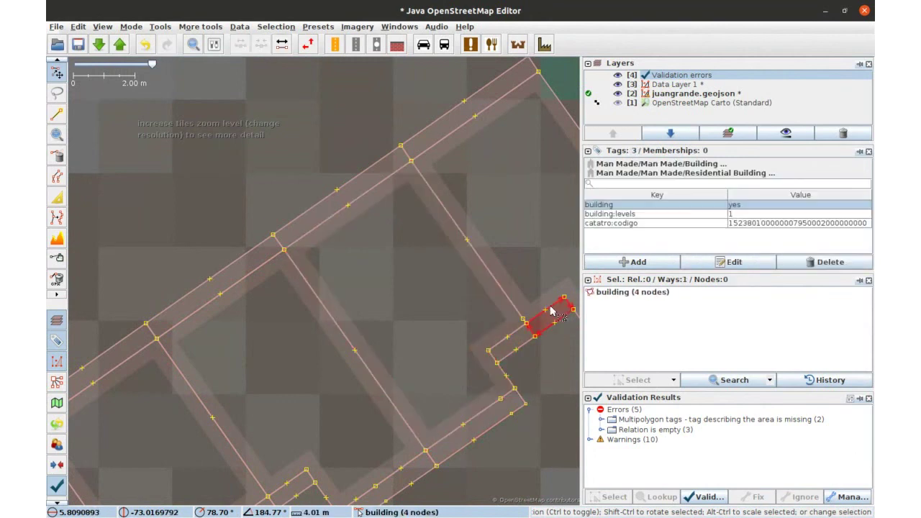
left_click(466, 130)
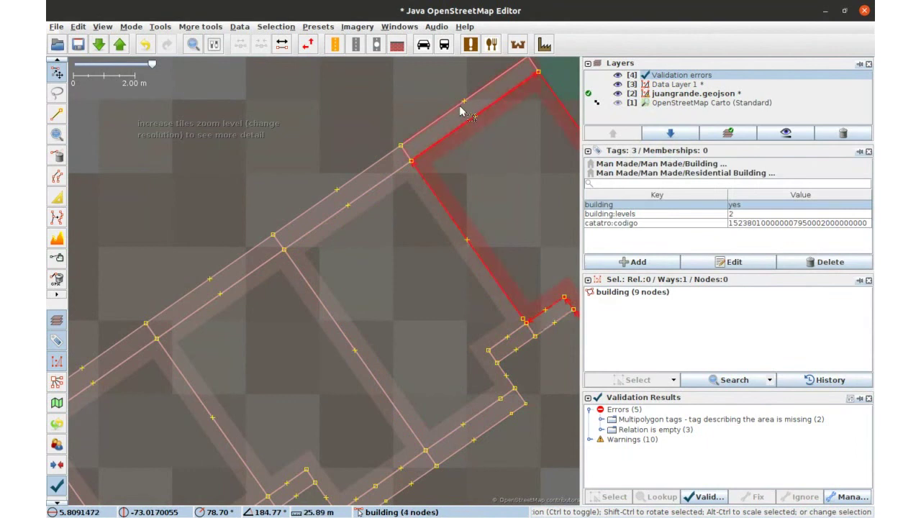
Step: Clear the selection, zoom back out, and open the View menu in QGIS
left_click(343, 138)
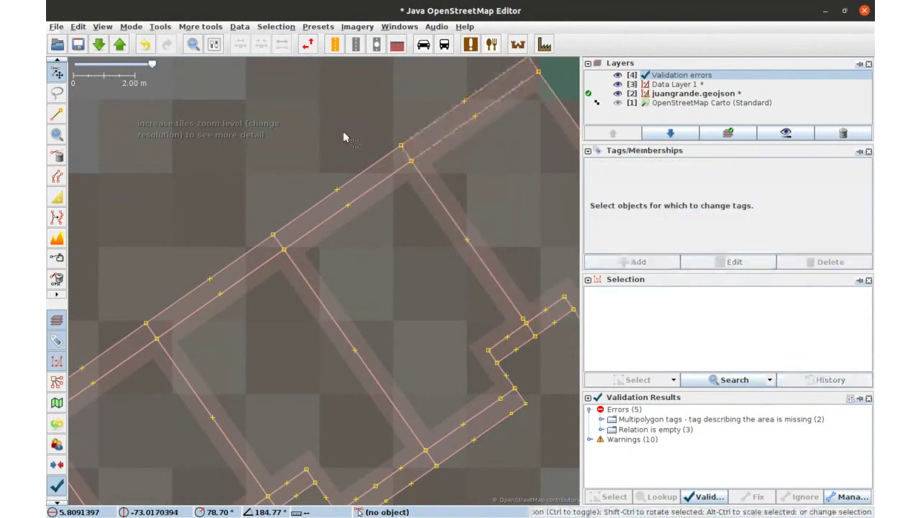
scroll(344, 137, "down", 3)
scroll(329, 148, "down", 3)
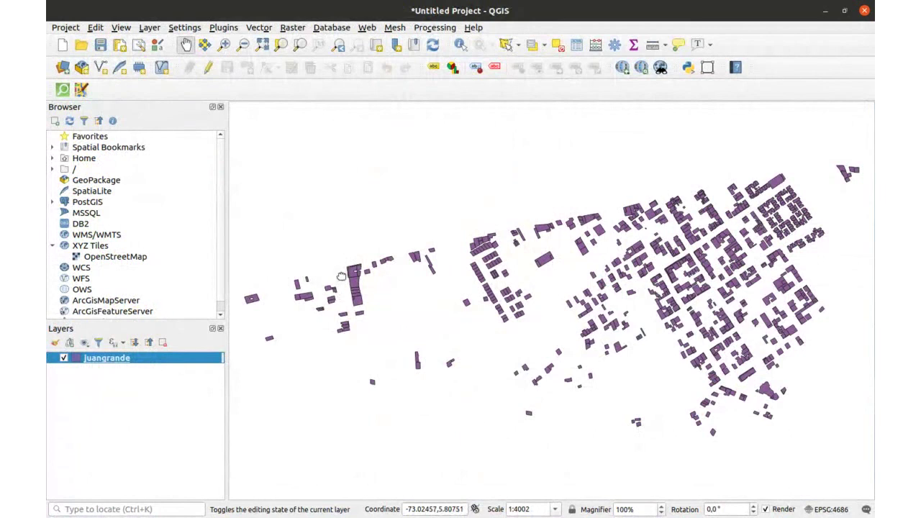
left_click(125, 28)
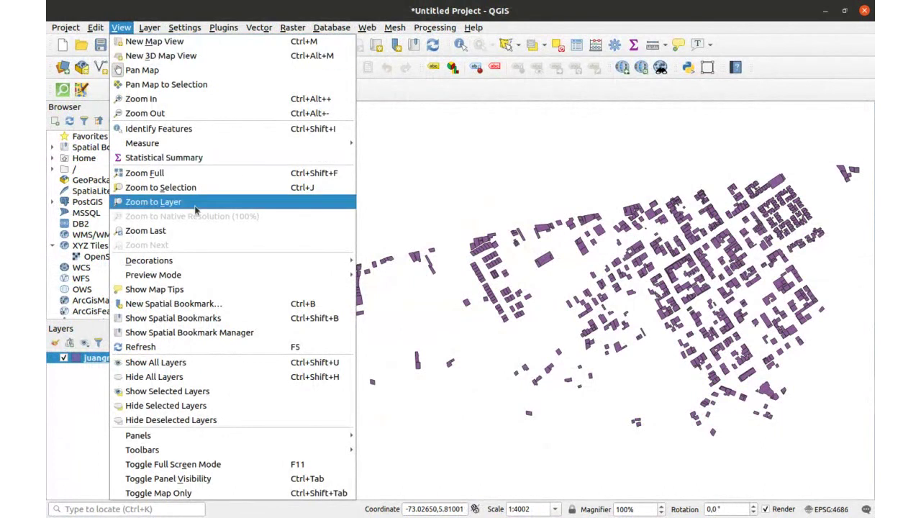
Step: Show the Processing Toolbox panel from View > Panels
mouse_move(215, 455)
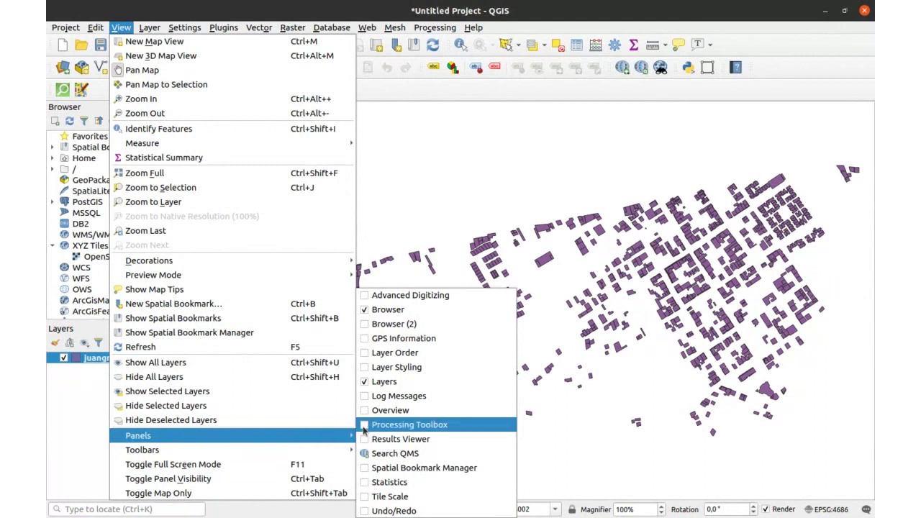
left_click(403, 424)
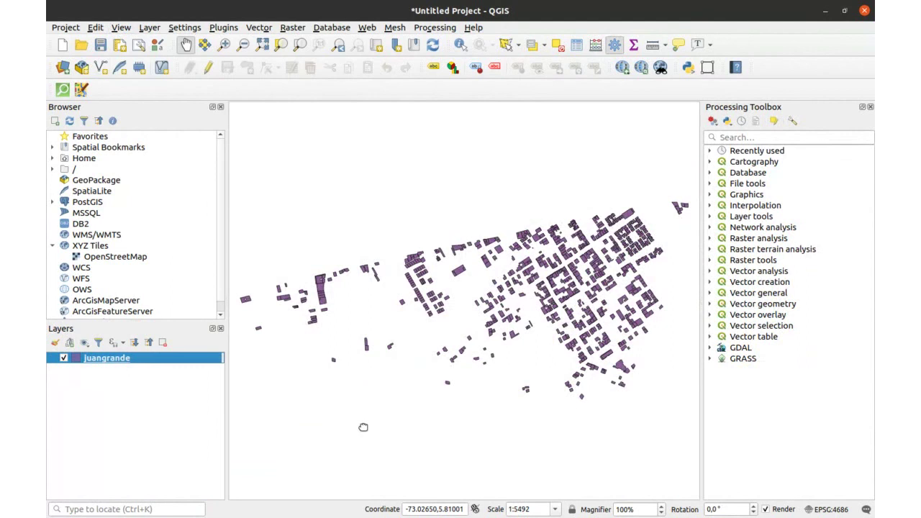
Step: Search the toolbox for 'diss' and open the Vector geometry > Dissolve algorithm
left_click(775, 136)
type("disol")
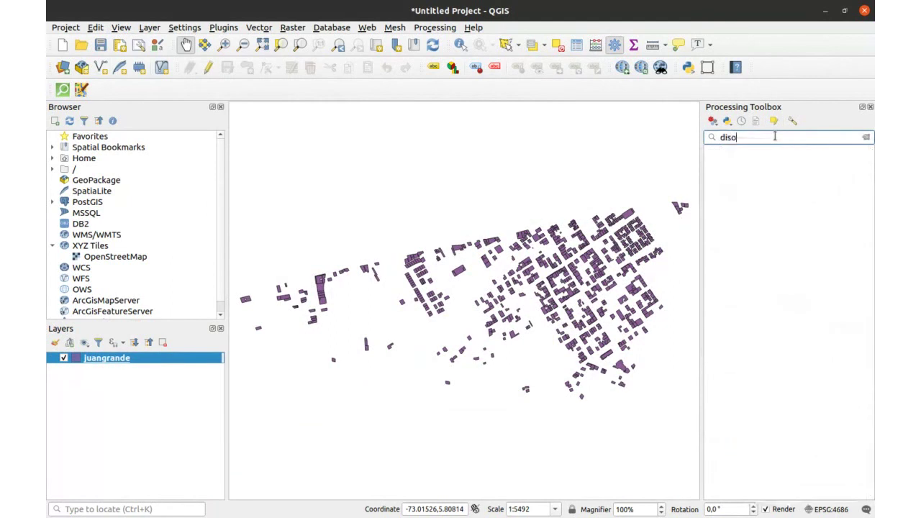
key("BackSpace")
key("BackSpace")
type("s")
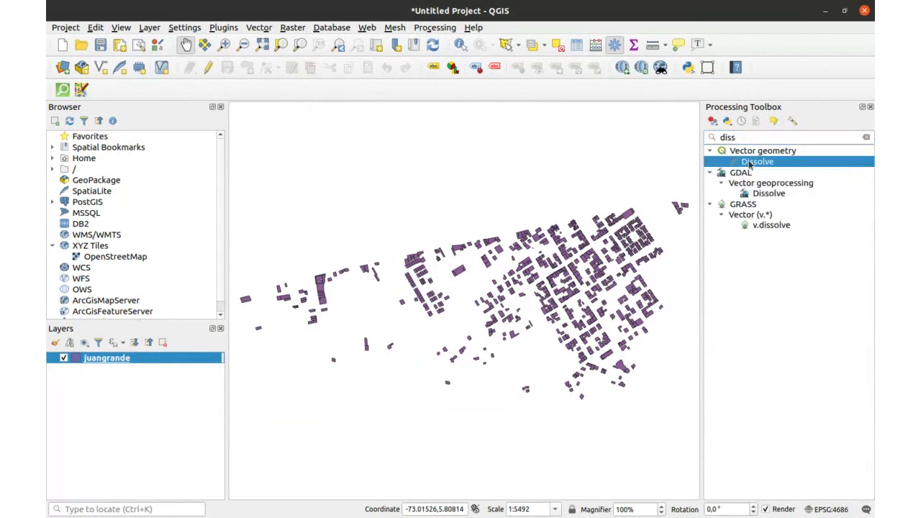
double_click(749, 164)
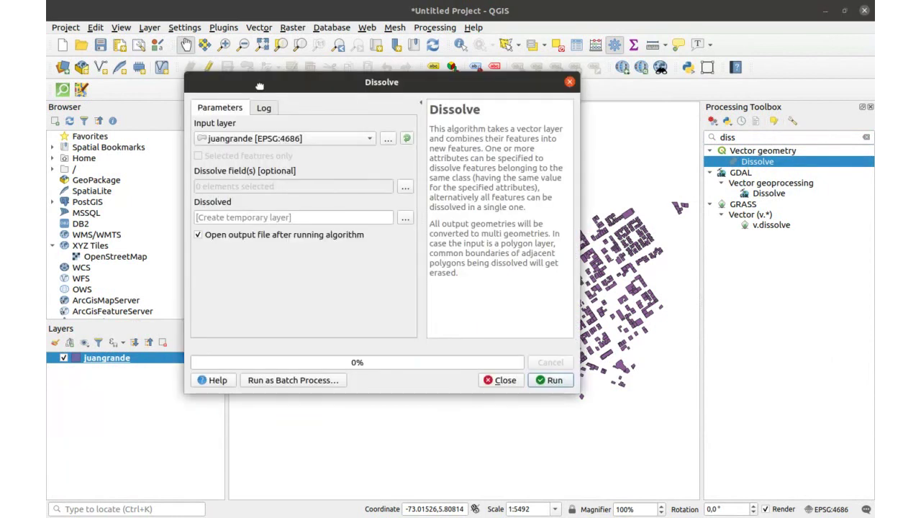
Step: Move the Dissolve settings window aside to uncover the map
left_click_drag(259, 86, 374, 133)
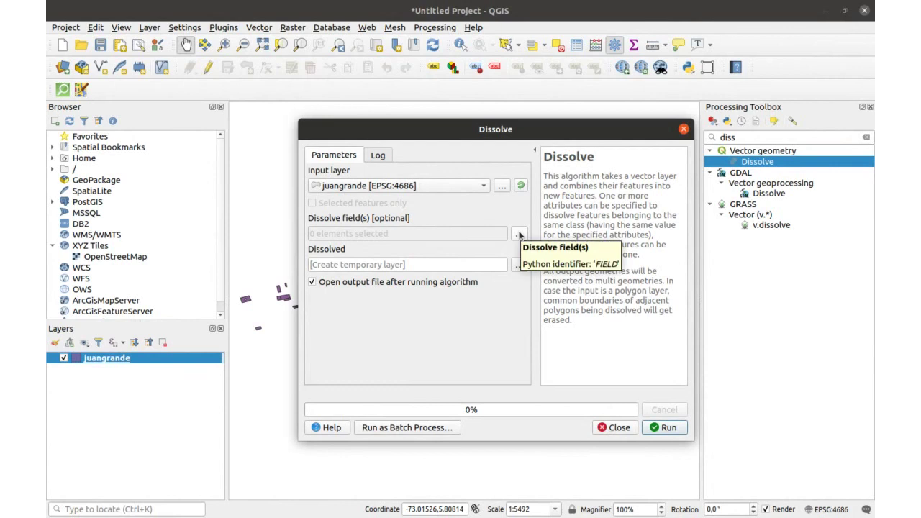
Step: Choose catatro:codigo as the Dissolve field, then view the output destination options
left_click(519, 236)
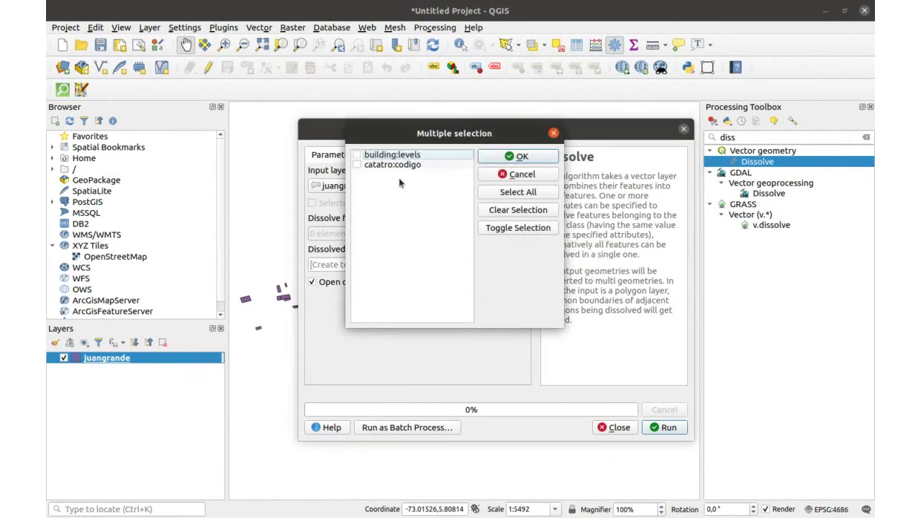
left_click(357, 165)
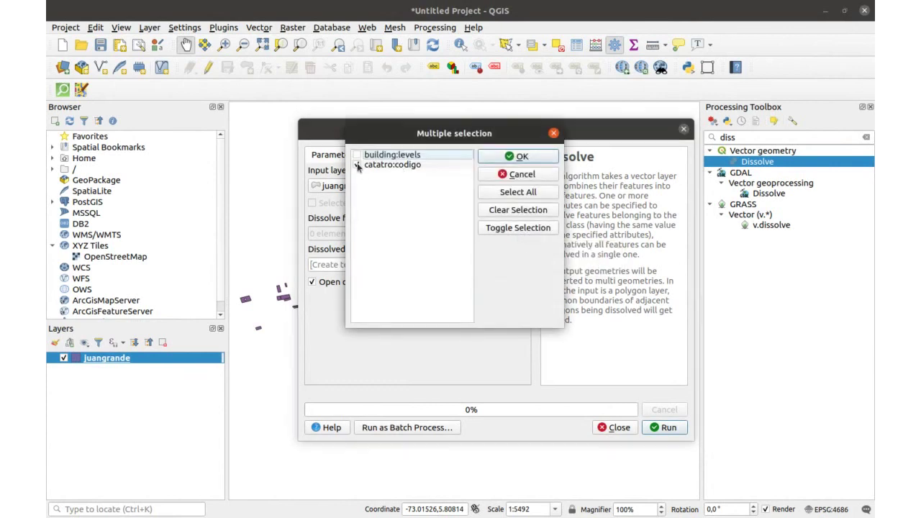
left_click(521, 158)
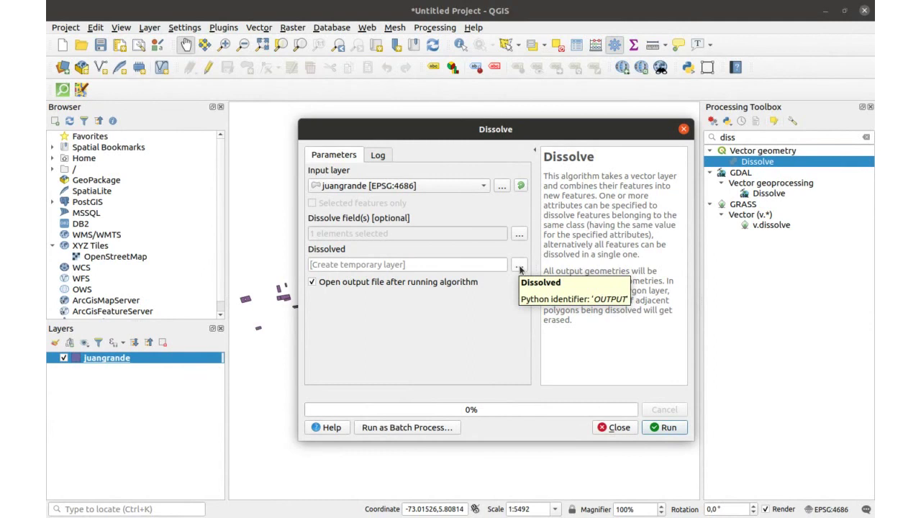
left_click(518, 267)
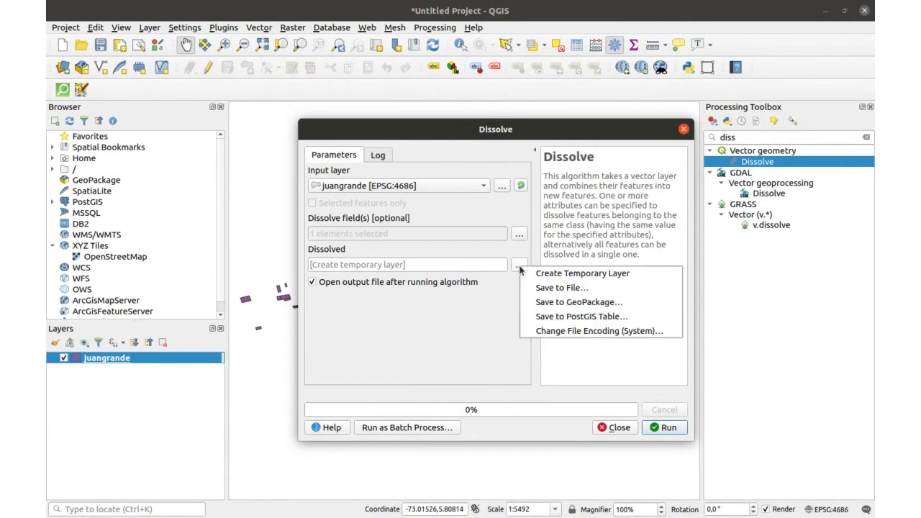
Step: Run the Dissolve to a temporary layer and close the dialog
left_click(485, 290)
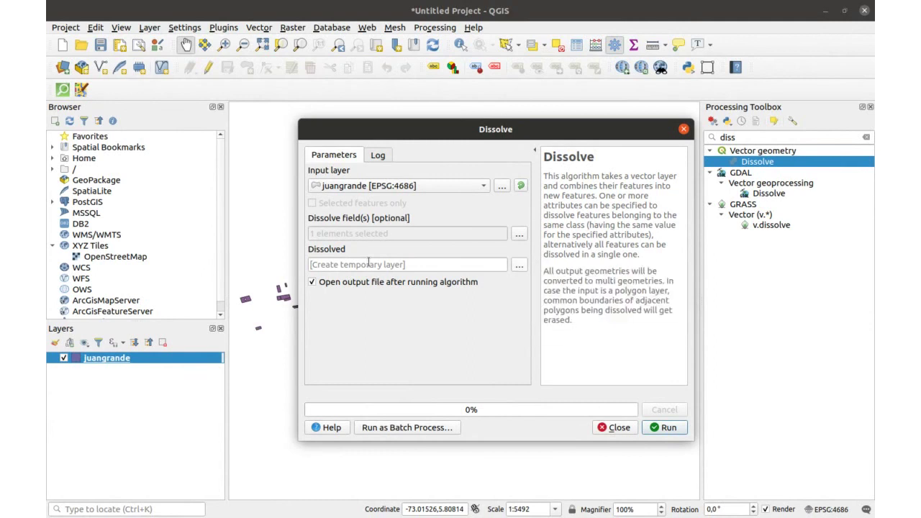
left_click(660, 427)
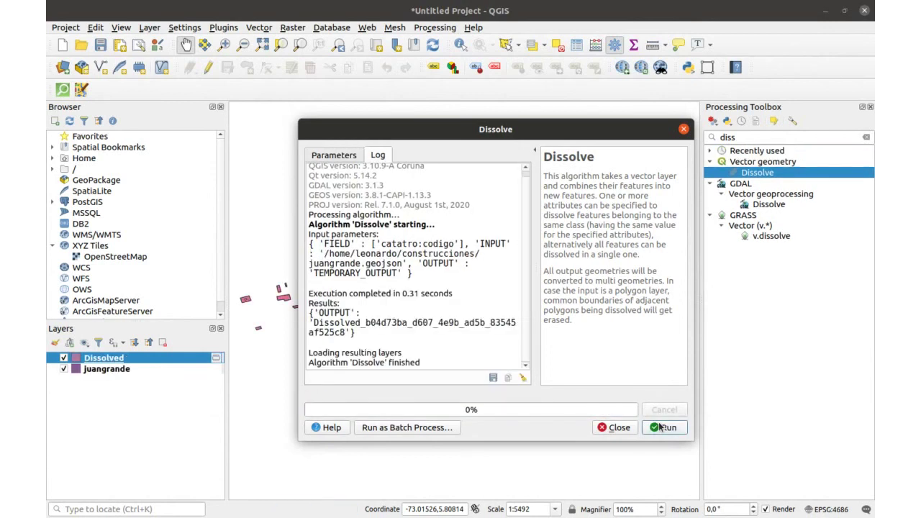
left_click(683, 129)
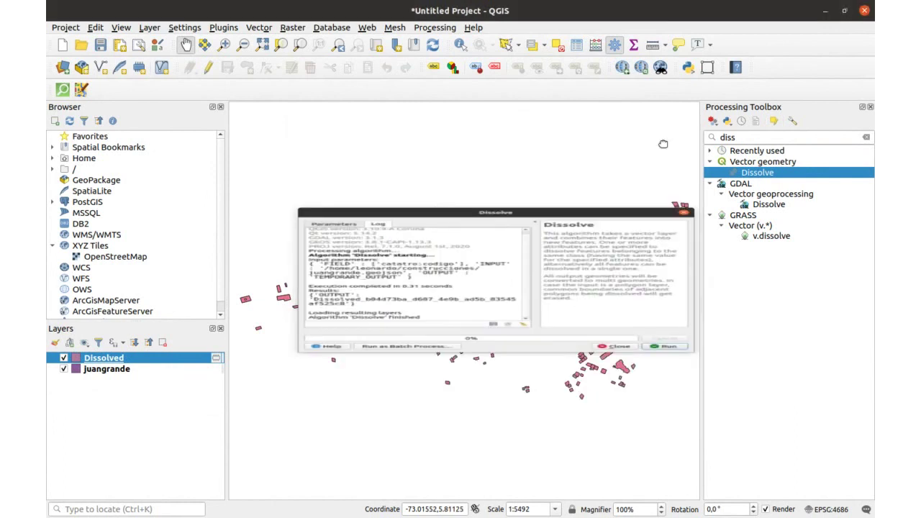
Step: Toggle the juangrande and Dissolved layers on and off to compare the merged buildings
left_click(63, 369)
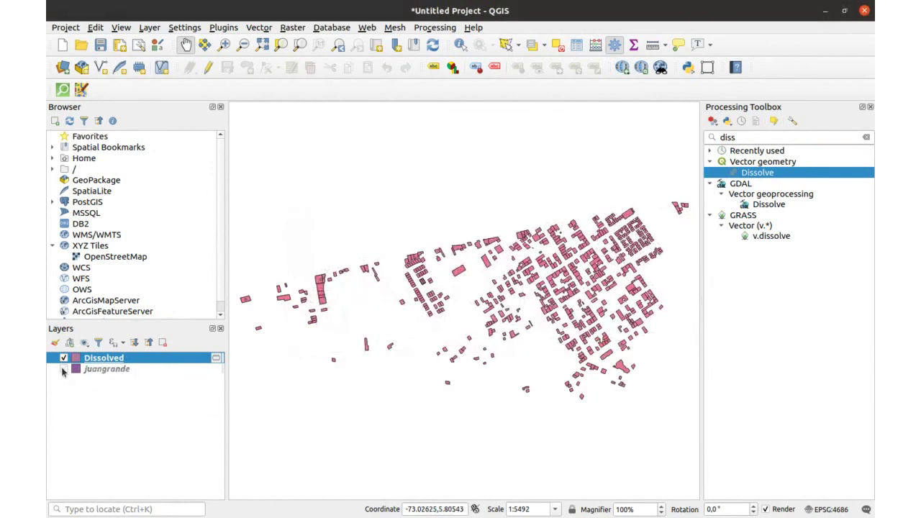
scroll(323, 262, "up", 2)
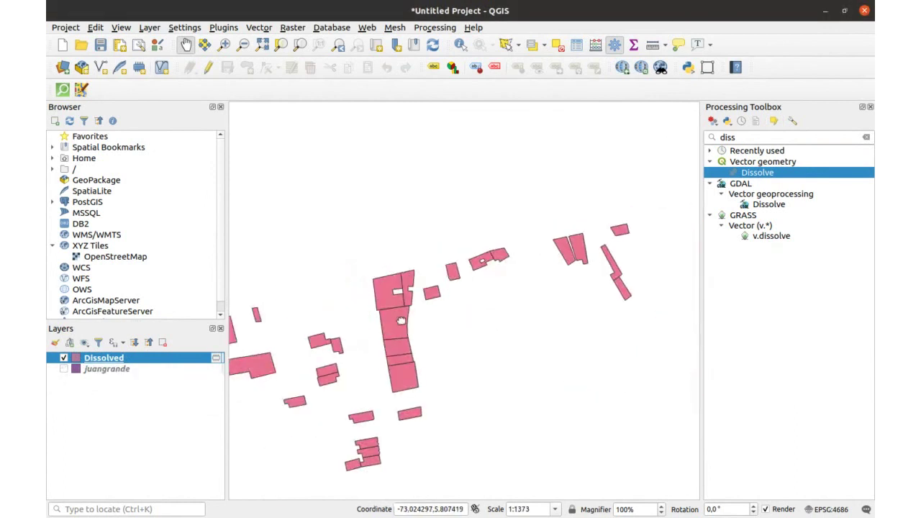
left_click(63, 369)
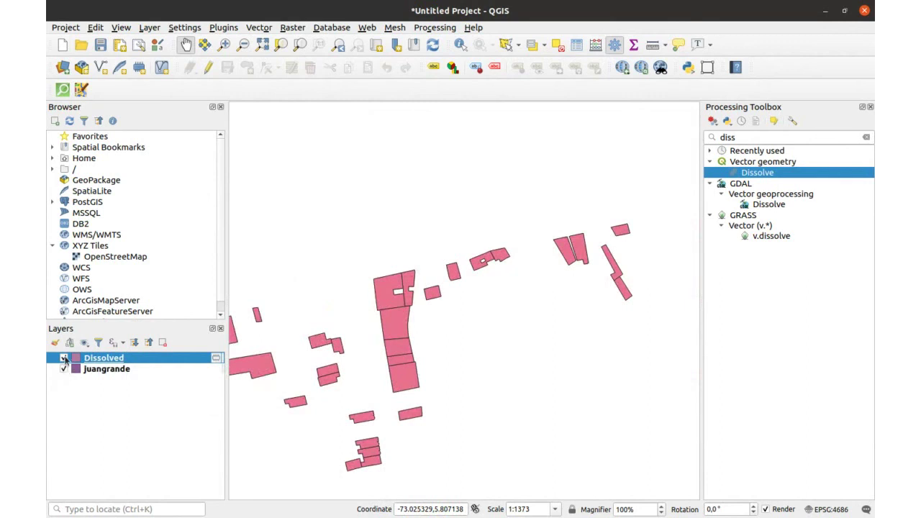
left_click(64, 358)
left_click(64, 358)
left_click(64, 359)
left_click(64, 359)
left_click(64, 358)
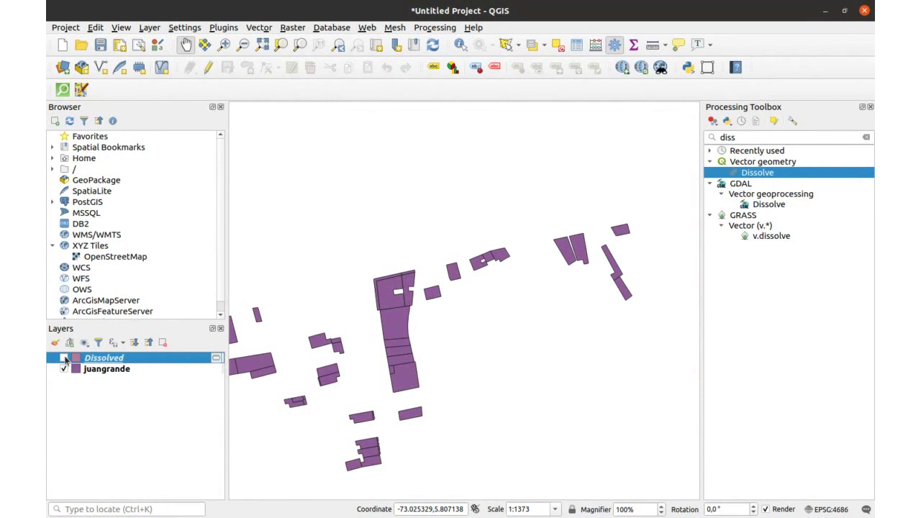
Step: Show the Dissolved layer, then in JOSM pan over the buildings and pick the Multipolygon tags error
left_click(64, 358)
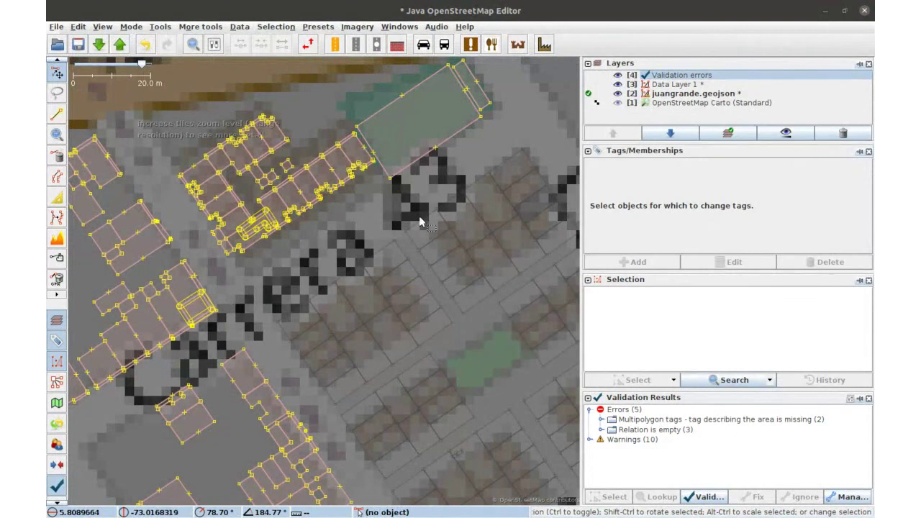
scroll(421, 223, "down", 3)
scroll(421, 222, "up", 3)
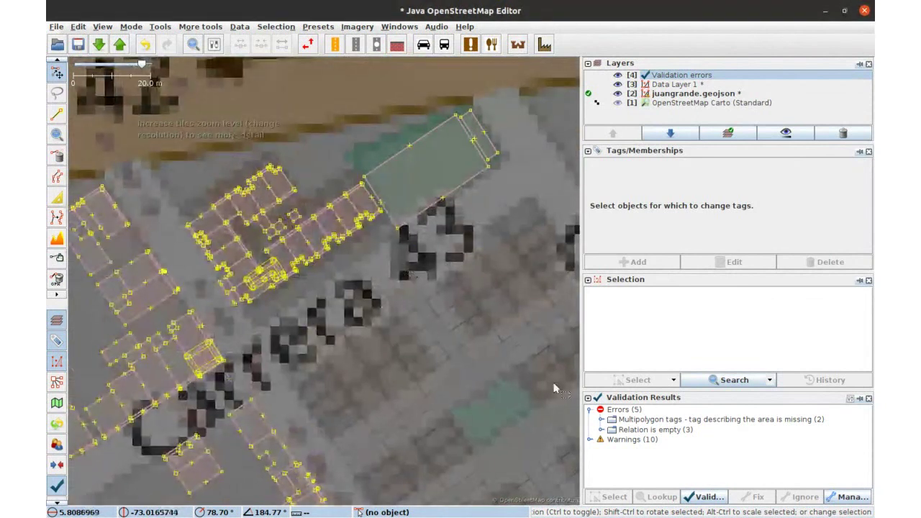
left_click_drag(435, 320, 403, 337)
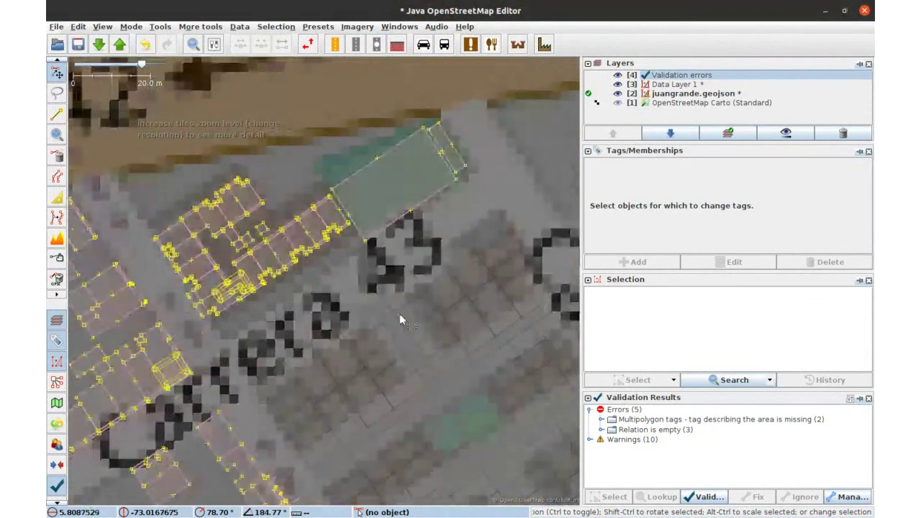
left_click(648, 421)
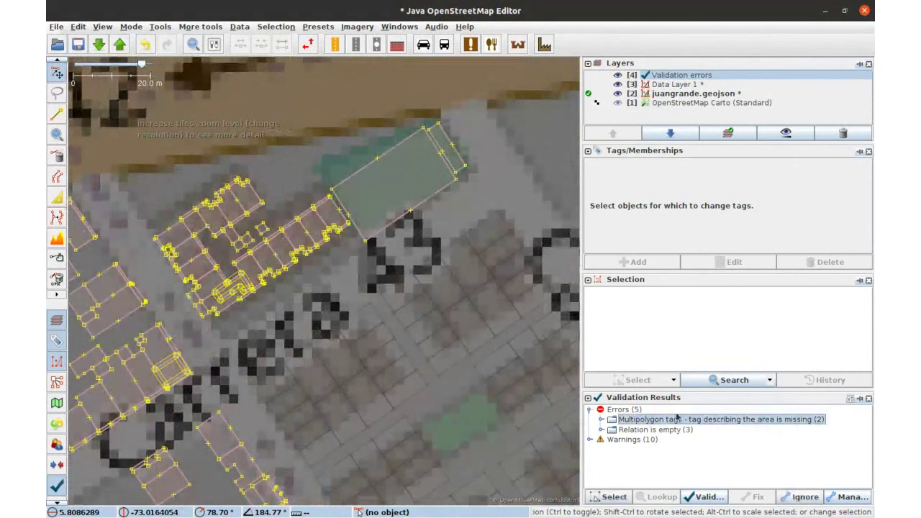
Step: Delete the first empty multipolygon relation flagged under Multipolygon tags
left_click(602, 420)
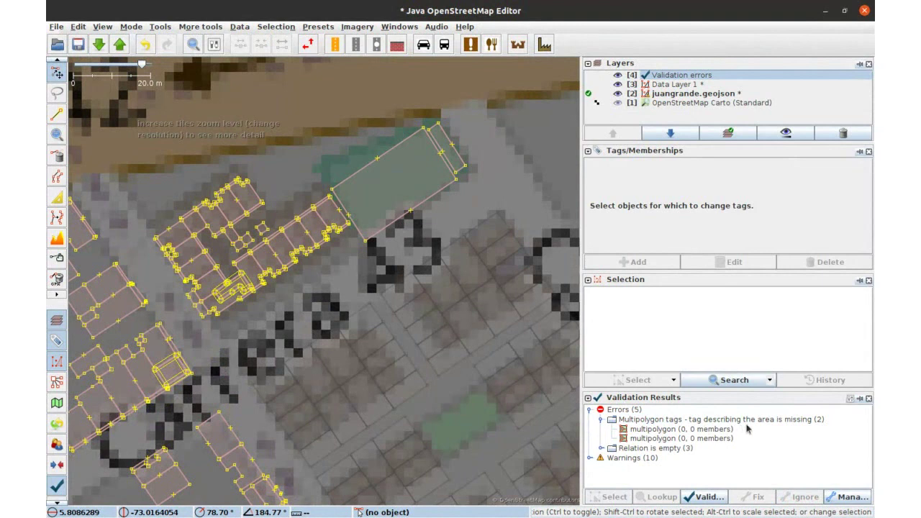
right_click(648, 432)
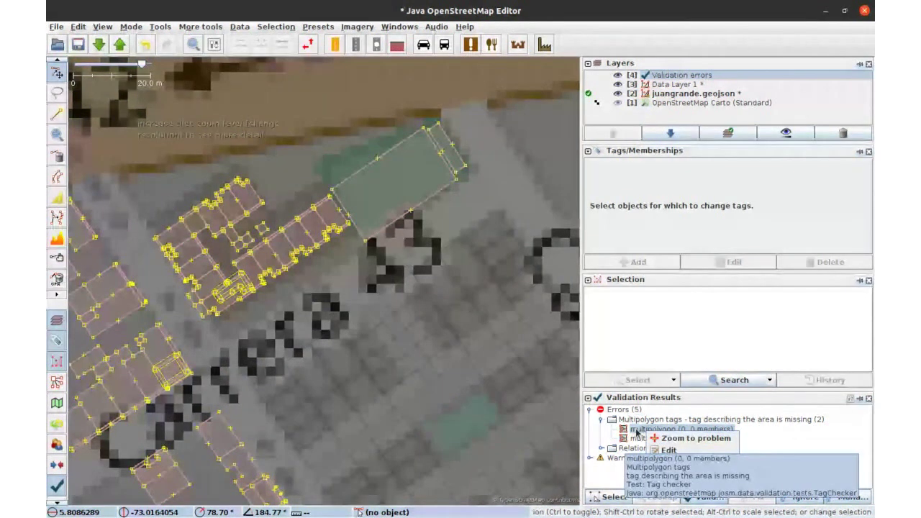
left_click(636, 429)
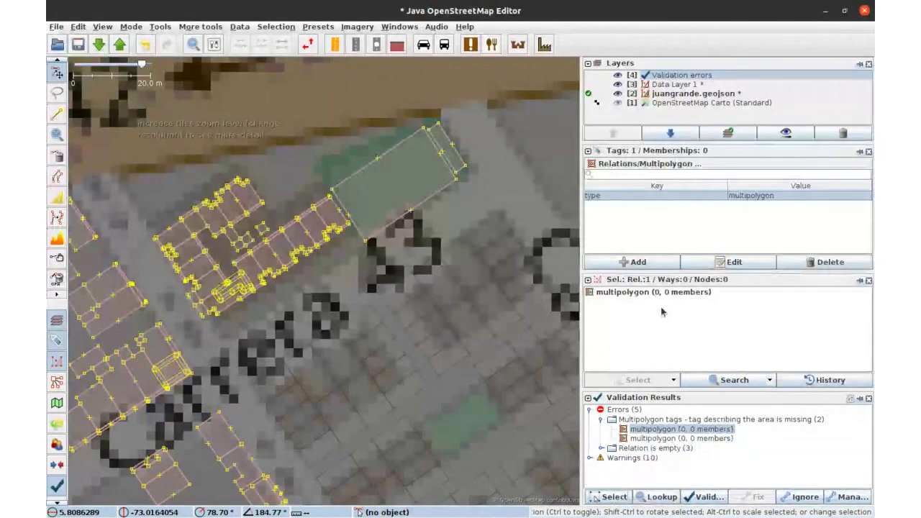
left_click(628, 292)
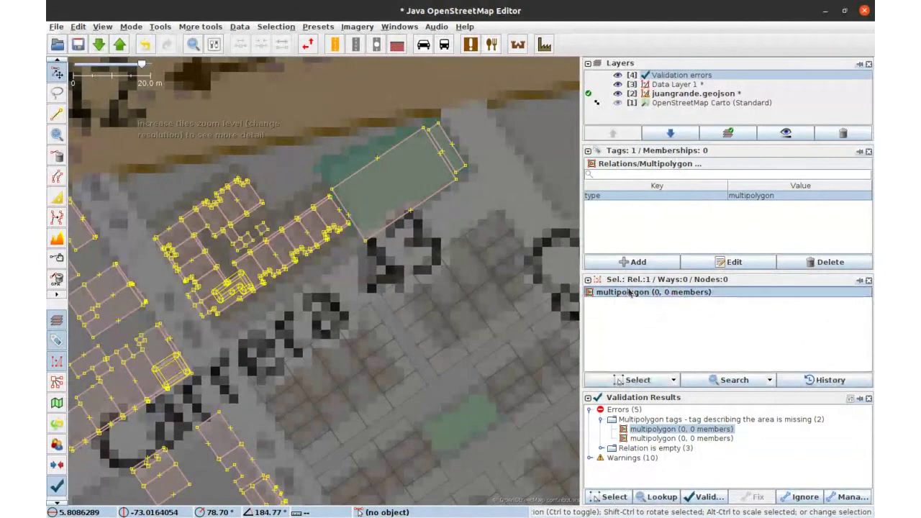
right_click(627, 292)
left_click(656, 352)
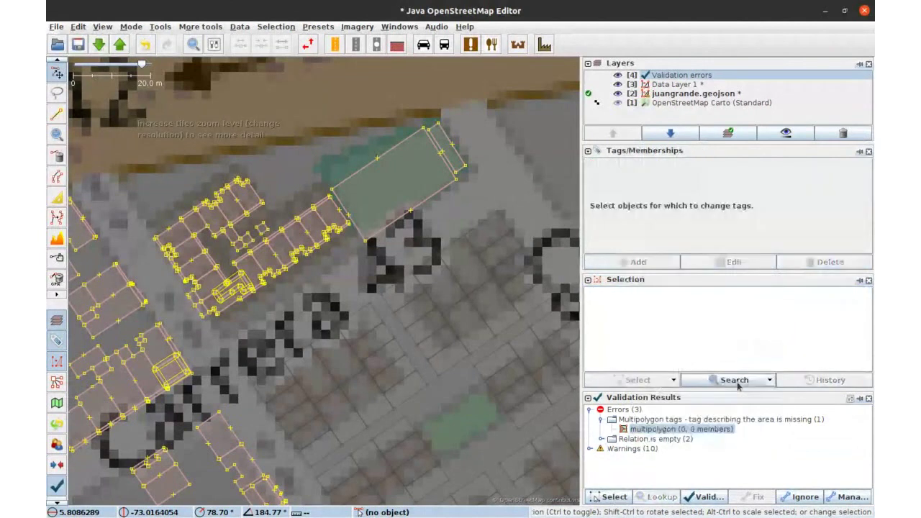
Step: Delete the second empty multipolygon relation
left_click(684, 431)
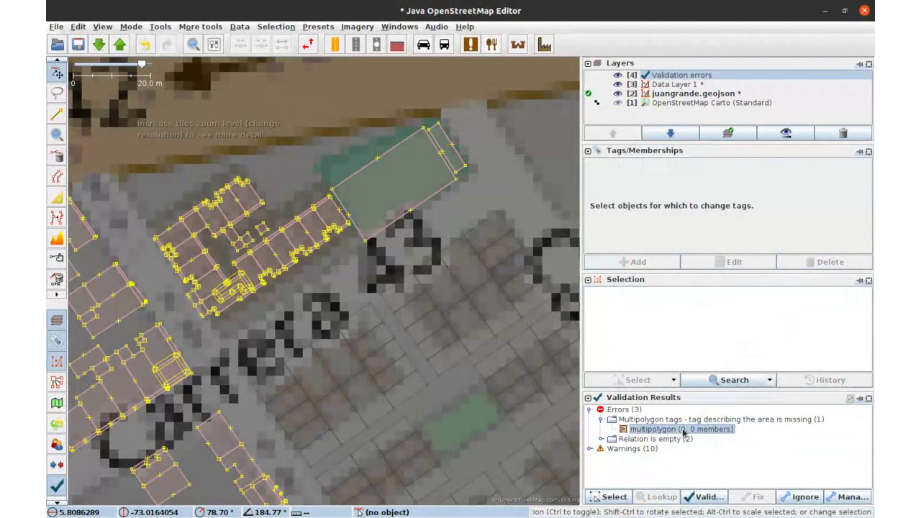
left_click(608, 496)
right_click(647, 292)
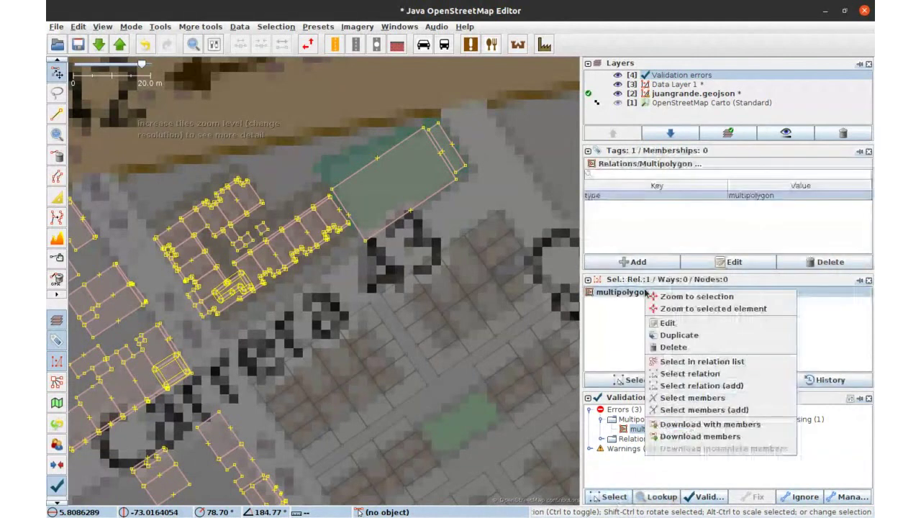
left_click(673, 347)
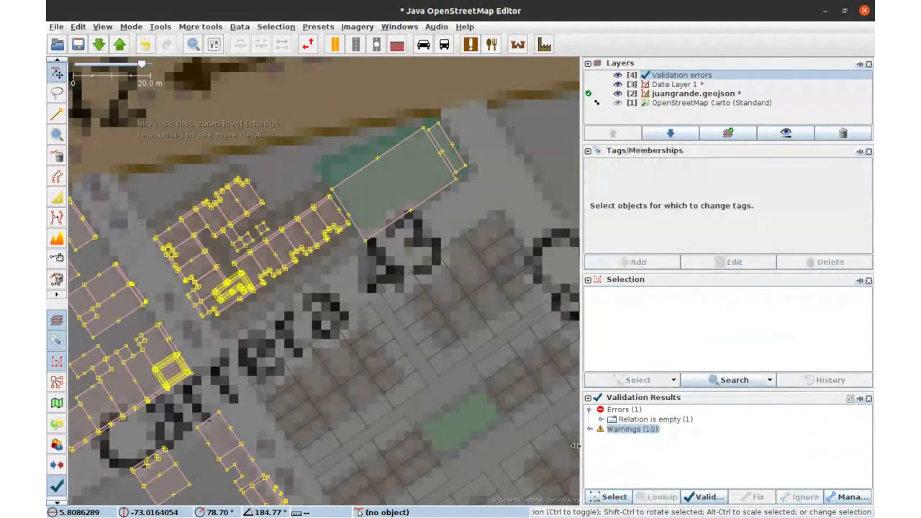
Step: Open the remaining empty relation in the relation editor and close it unchanged
left_click(600, 419)
left_click(642, 429)
right_click(654, 429)
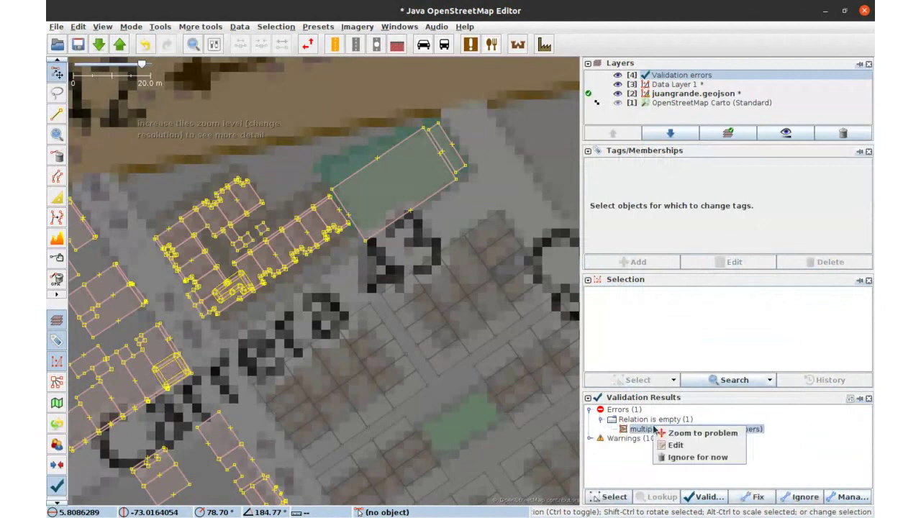
left_click(689, 445)
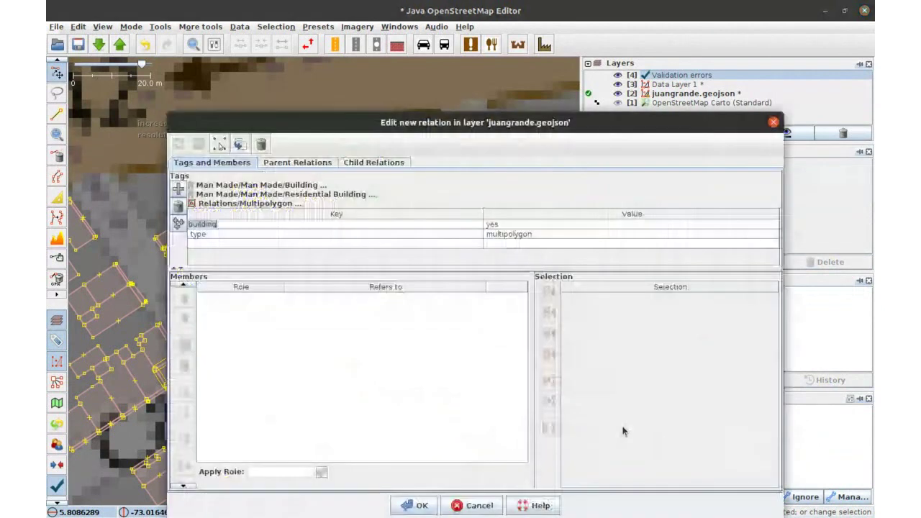
left_click(772, 123)
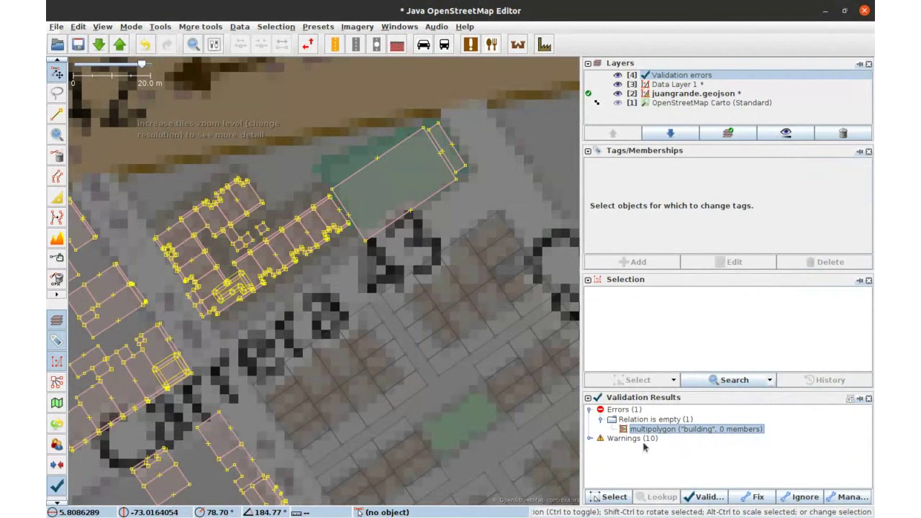
Step: Pan the map toward the buildings and check the remaining empty relation error's actions
scroll(467, 346, "down", 6)
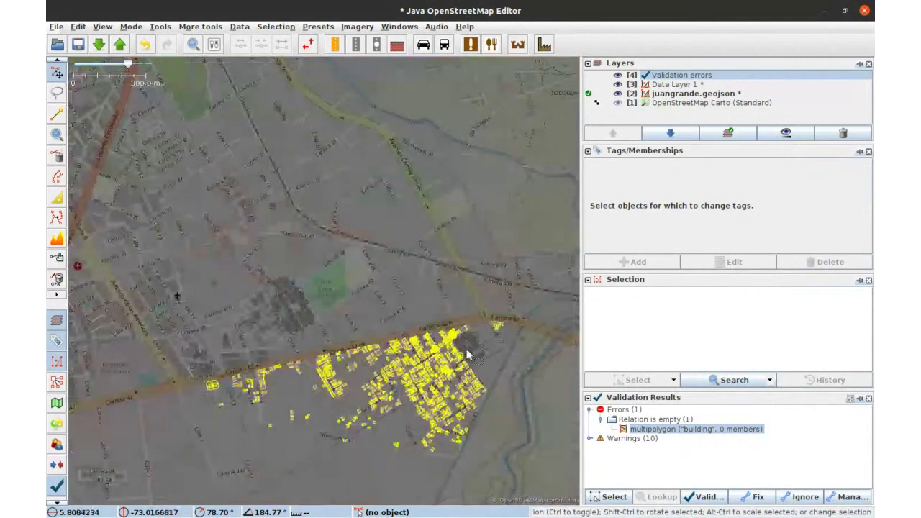
scroll(468, 349, "up", 5)
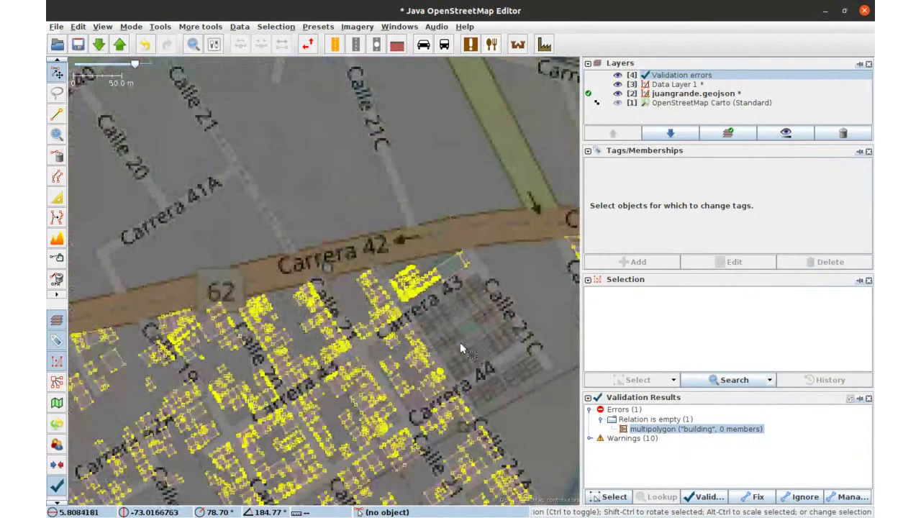
left_click_drag(459, 342, 425, 265)
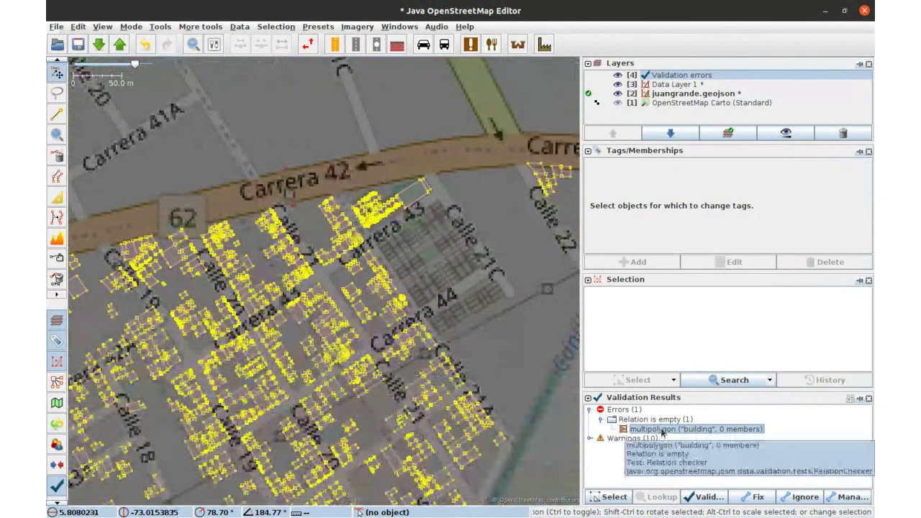
right_click(662, 432)
left_click(517, 334)
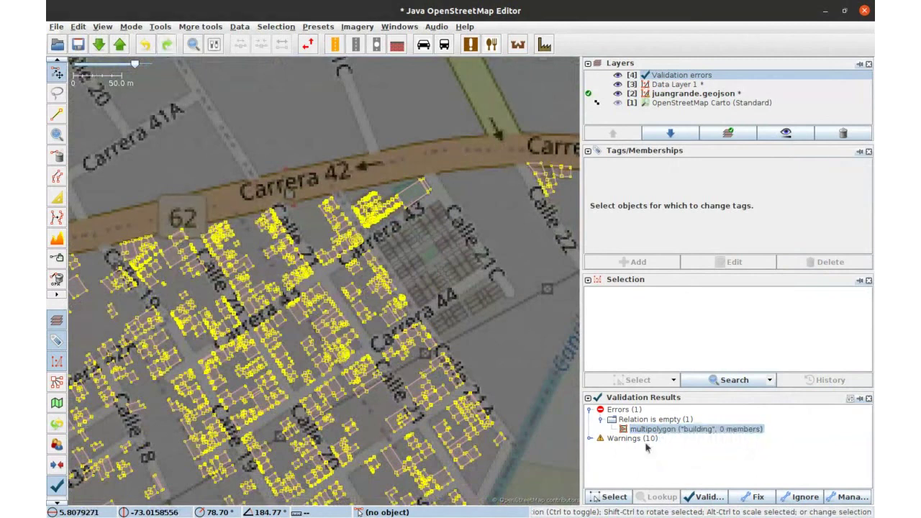
Step: Re-run validation and select the three empty multipolygon relations
left_click(705, 496)
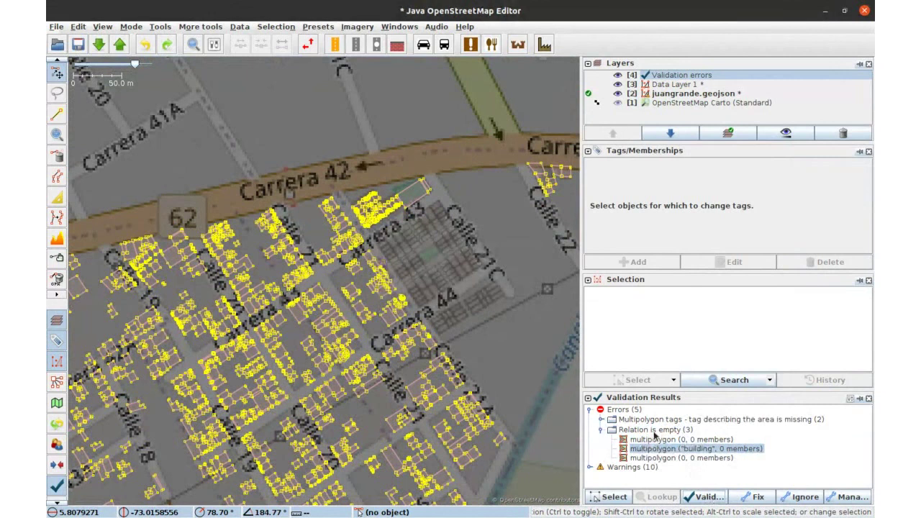
left_click(666, 440)
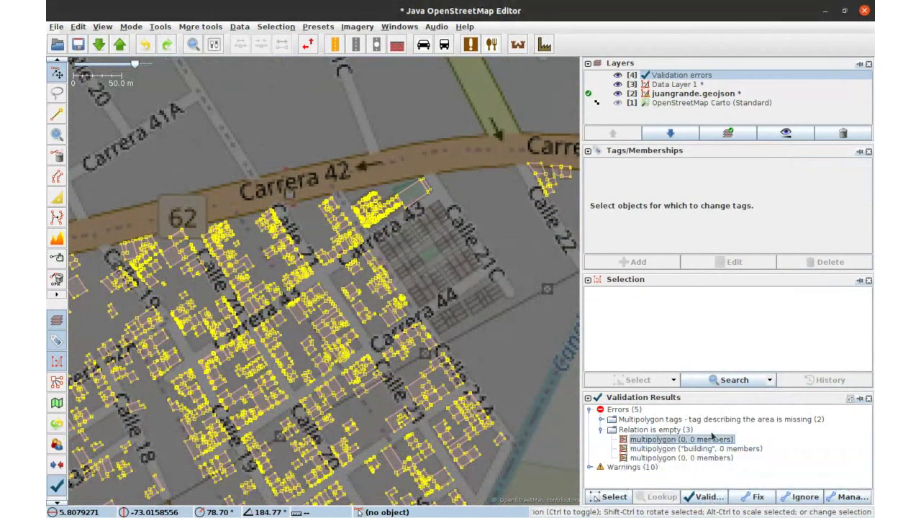
left_click(674, 459, "shift")
right_click(674, 458)
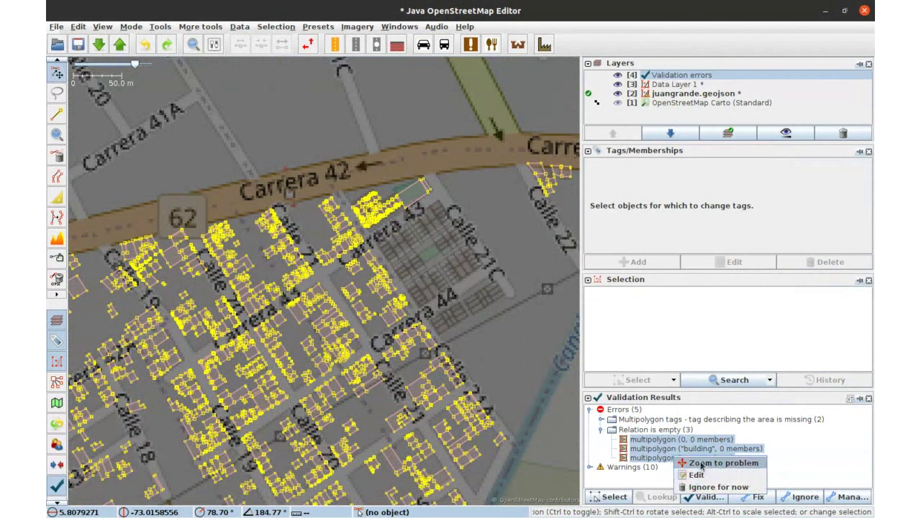
left_click(681, 439)
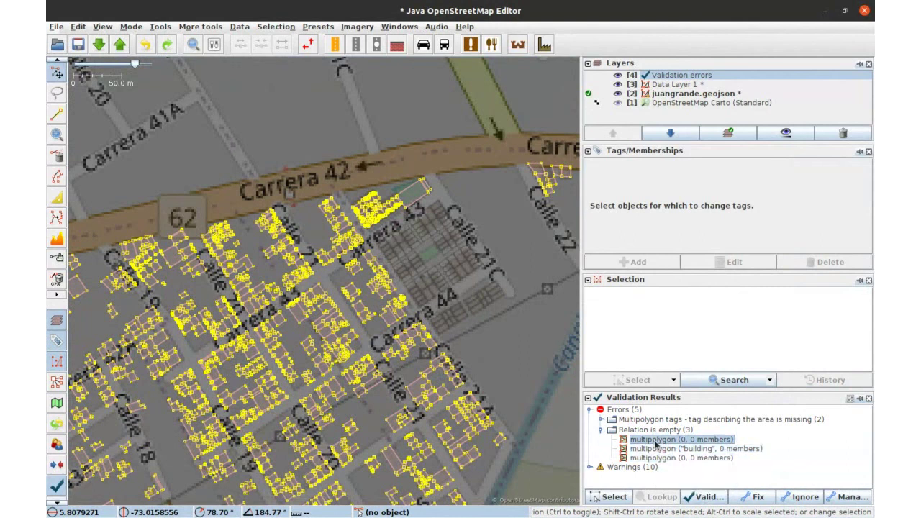
left_click(609, 496)
left_click(656, 293)
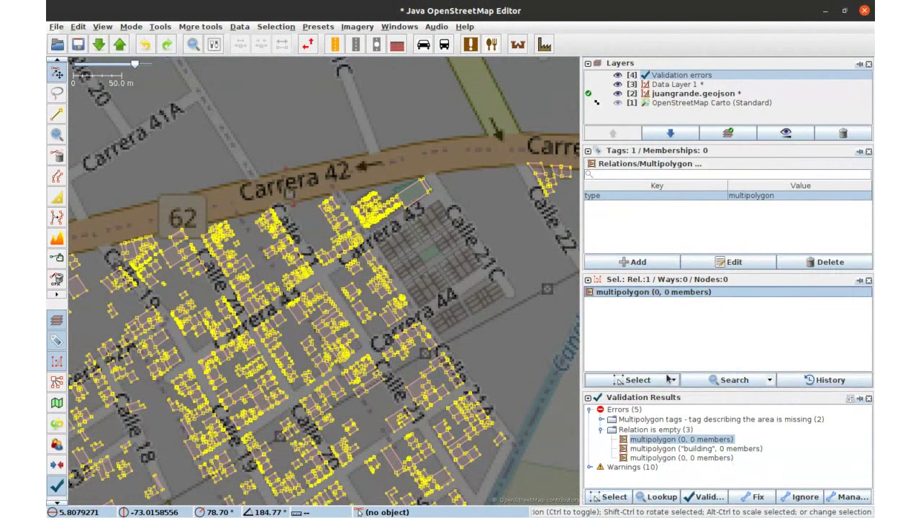
Step: Inspect the untagged multipolygon error's relation in the relation editor without changes
left_click(600, 419)
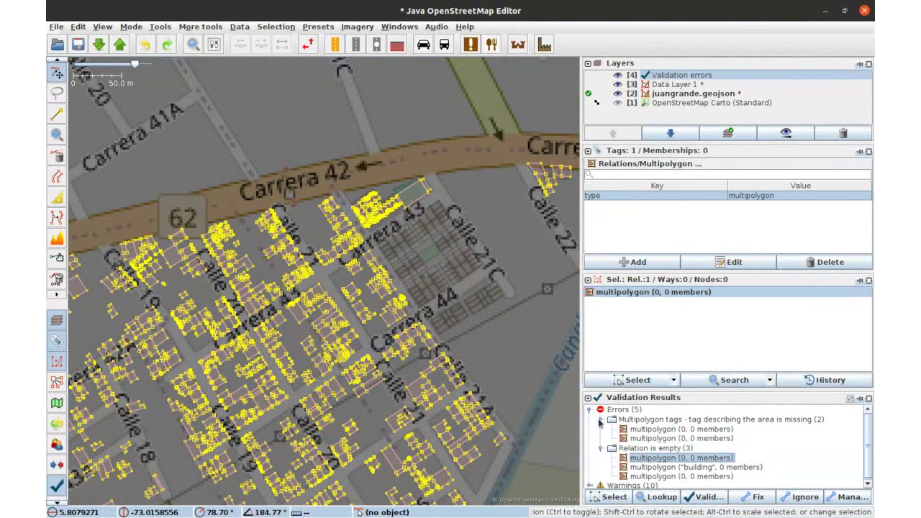
left_click(659, 430)
right_click(659, 429)
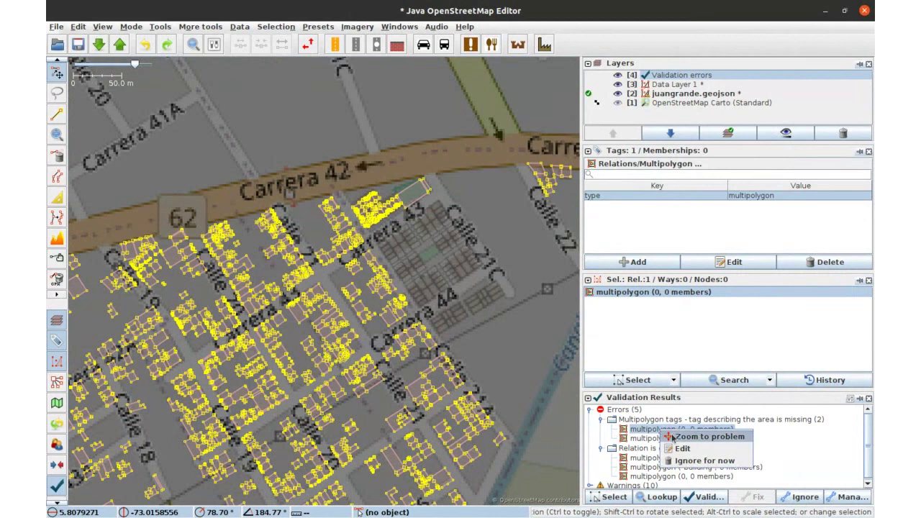
left_click(684, 452)
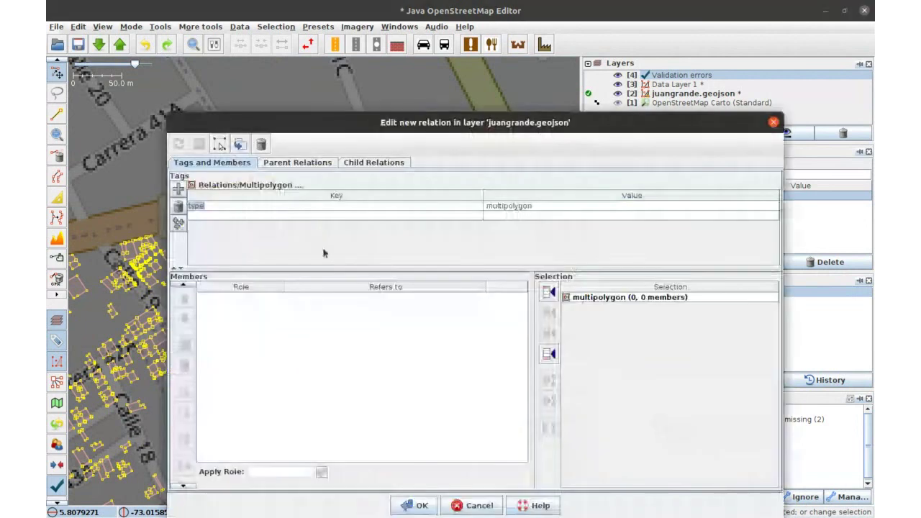
left_click(773, 122)
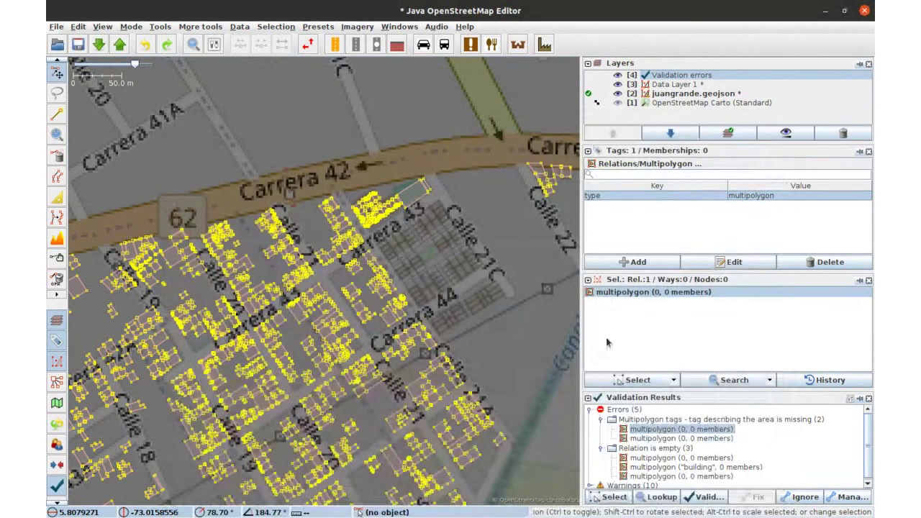
right_click(652, 293)
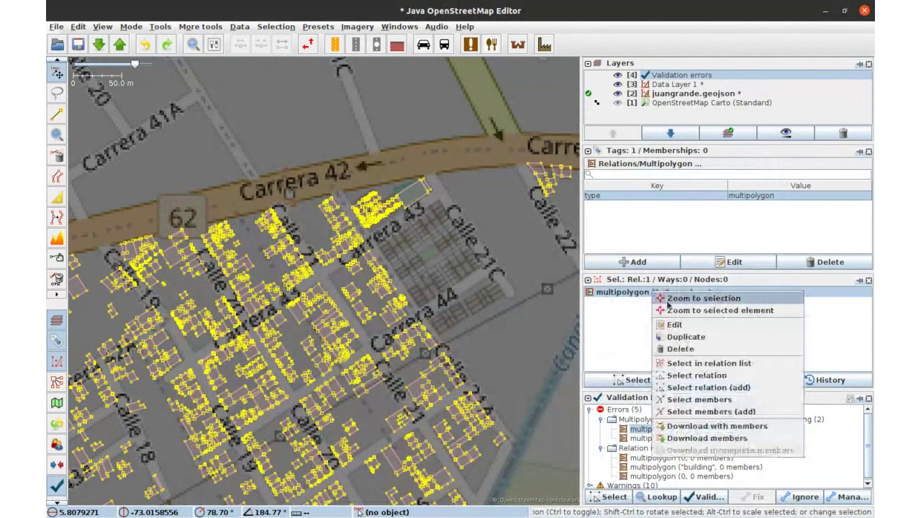
left_click(676, 326)
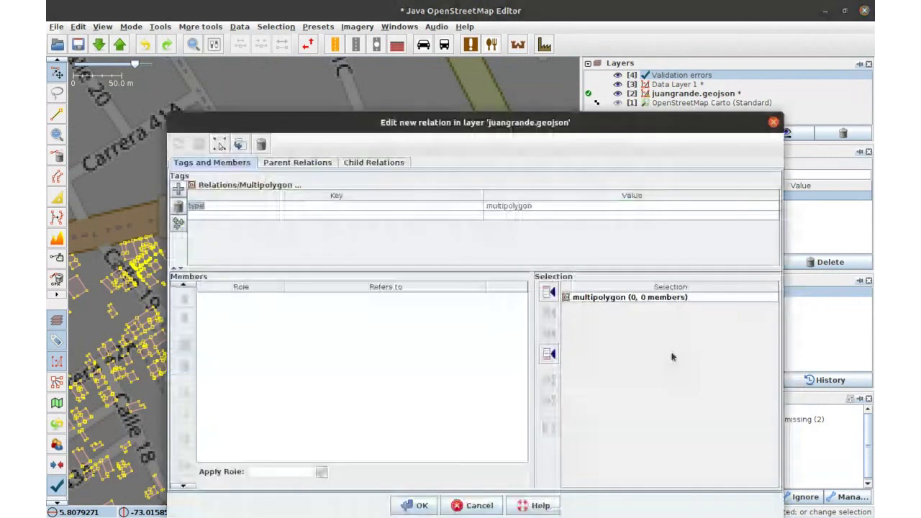
key("Escape")
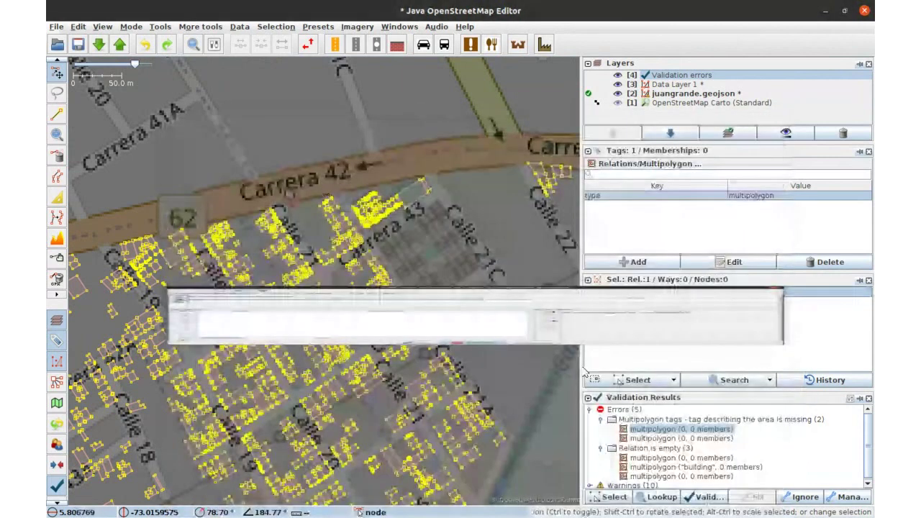
Step: Delete the selected empty relation and the untagged multipolygon relation
key("Delete")
right_click(672, 429)
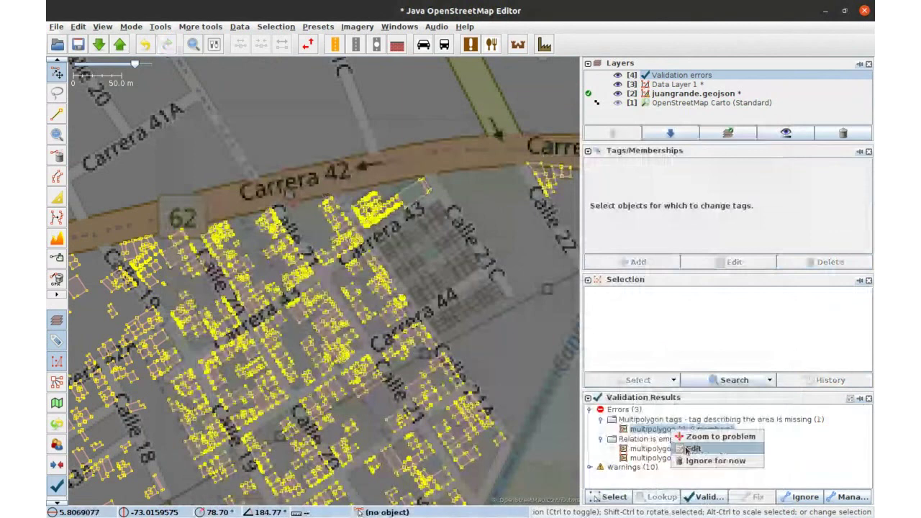
left_click(636, 430)
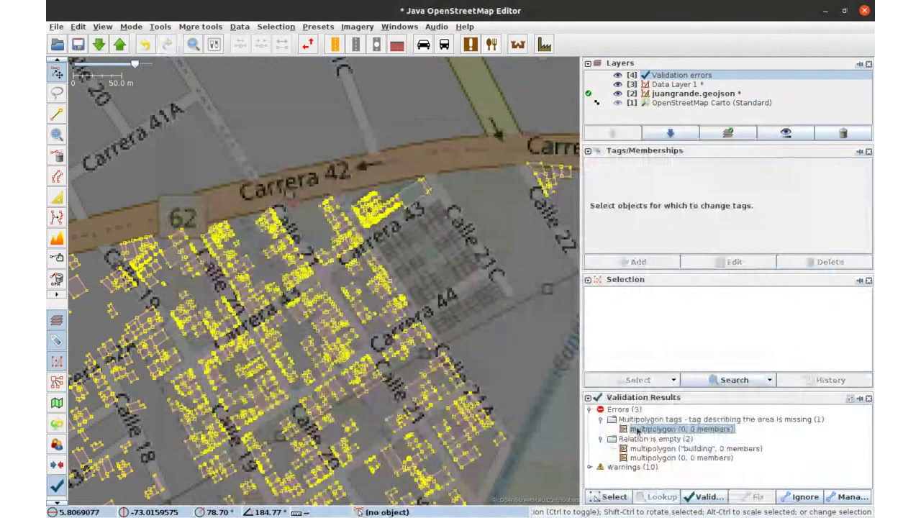
left_click(612, 497)
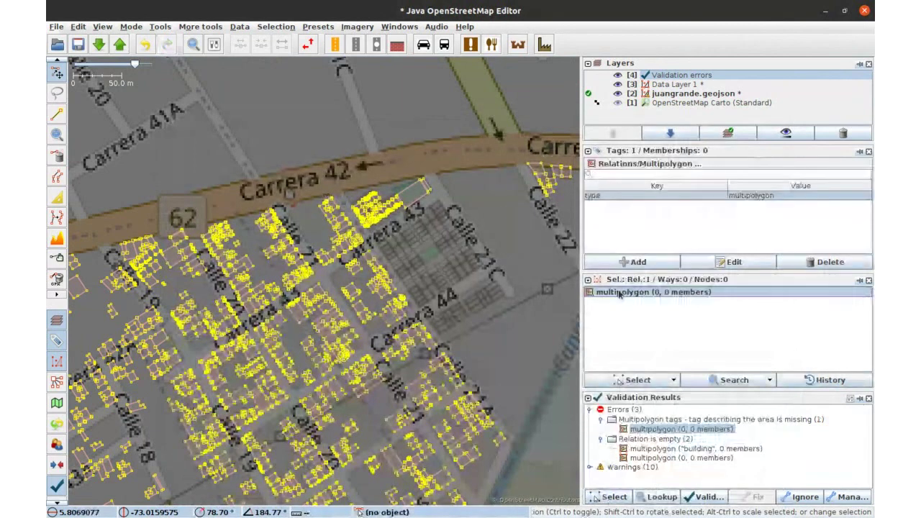
right_click(618, 293)
left_click(648, 348)
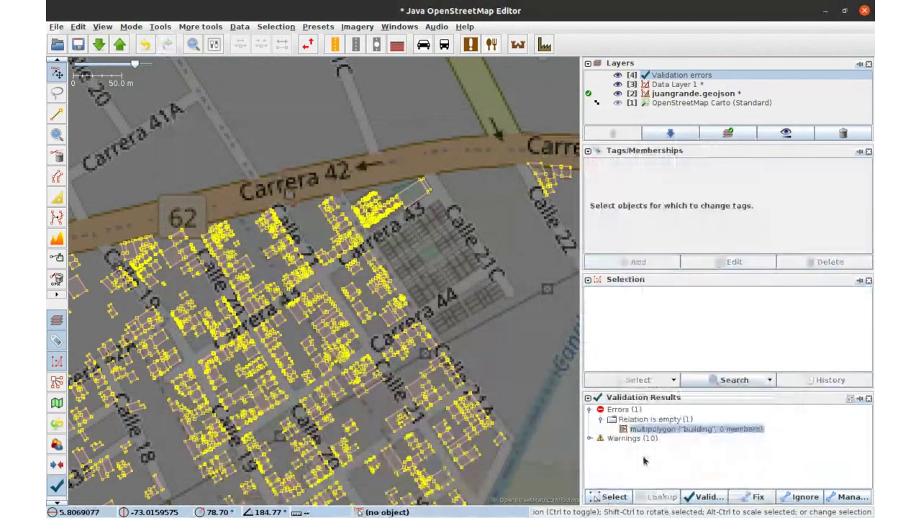
Step: Delete the building multipolygon relation and expand the Warnings (10) list
left_click(614, 497)
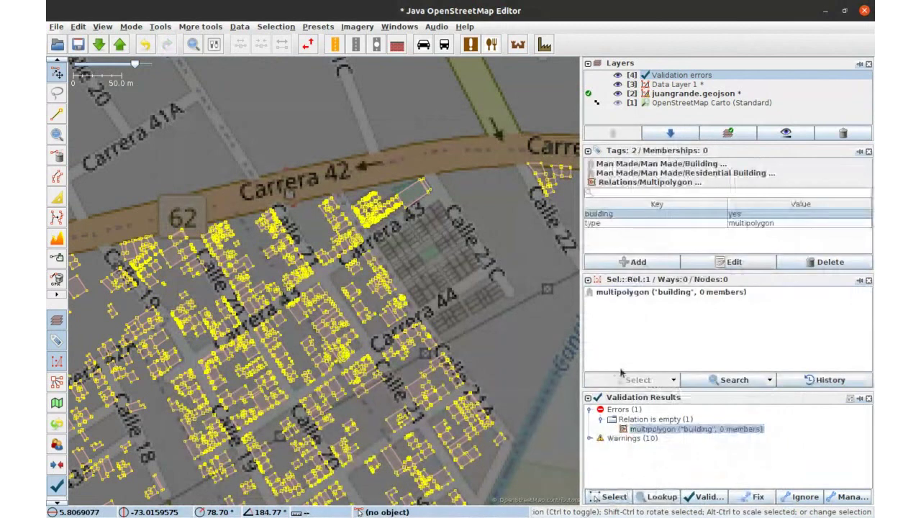
right_click(636, 295)
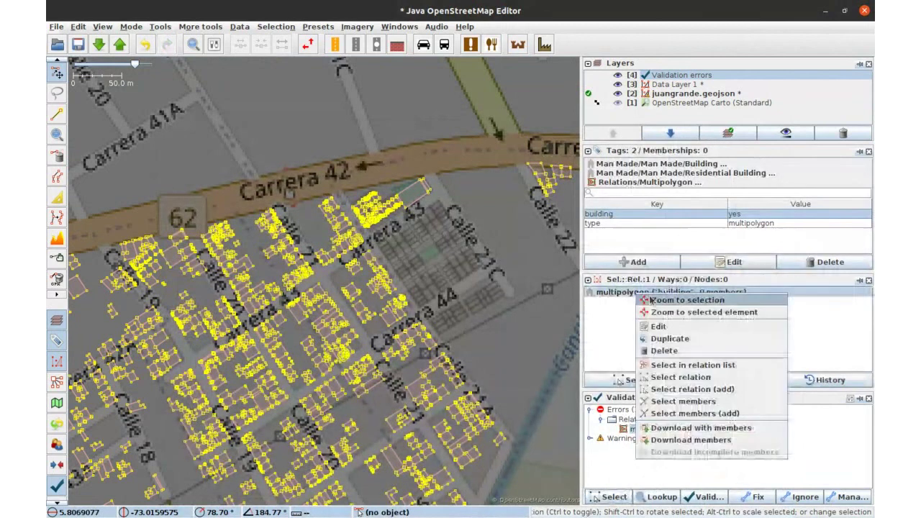
left_click(662, 350)
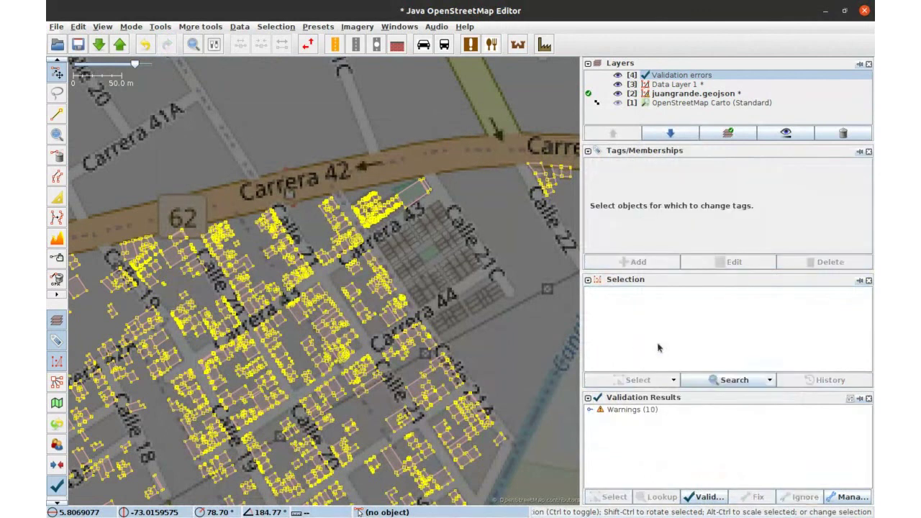
left_click(621, 410)
left_click(590, 409)
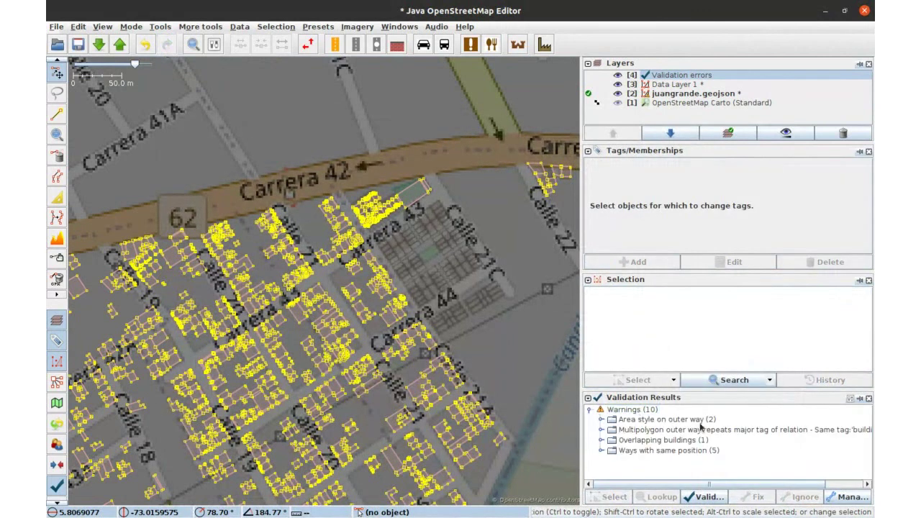
Step: Zoom to the first 'Area style on outer way' warning and select the building's outer way
left_click(602, 419)
left_click(650, 429)
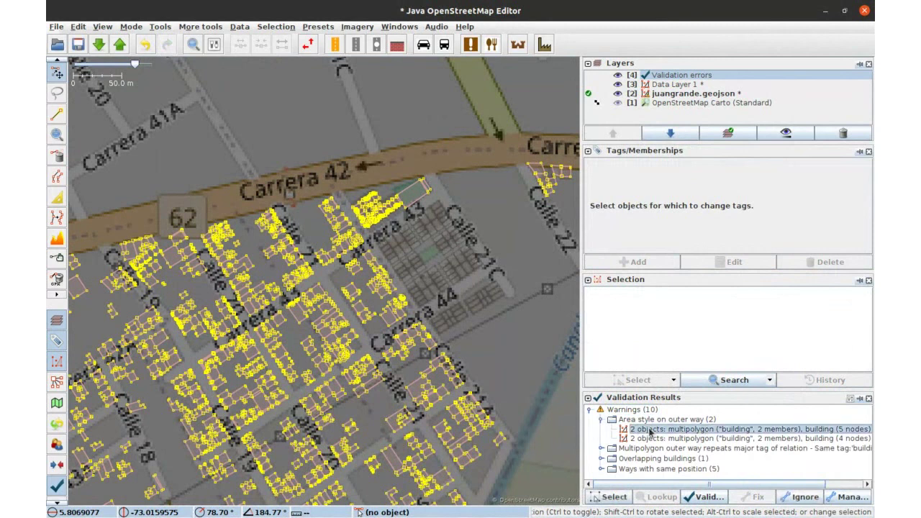
right_click(649, 431)
left_click(690, 436)
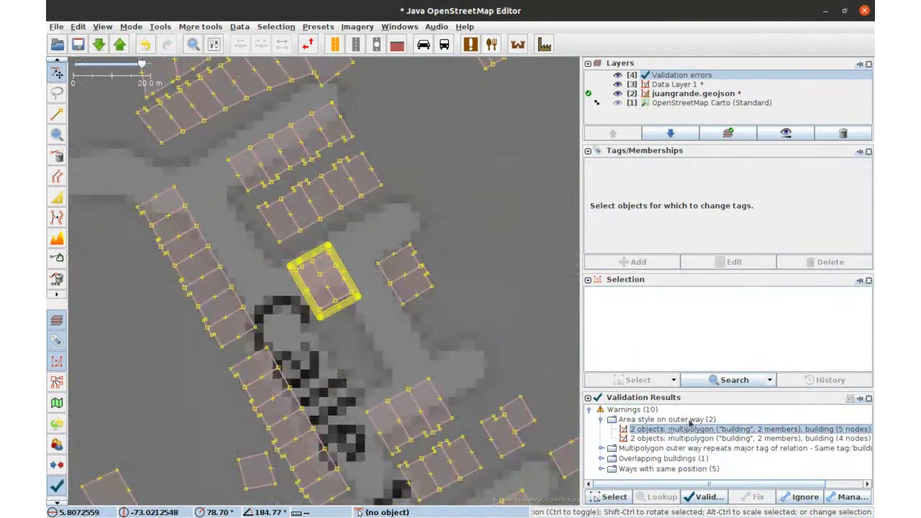
scroll(328, 277, "up", 2)
scroll(328, 277, "up", 2)
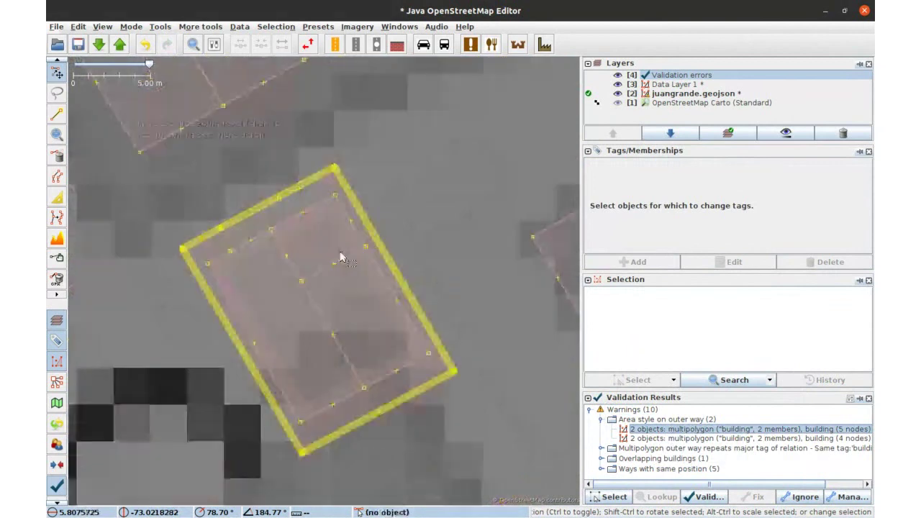
left_click(361, 217)
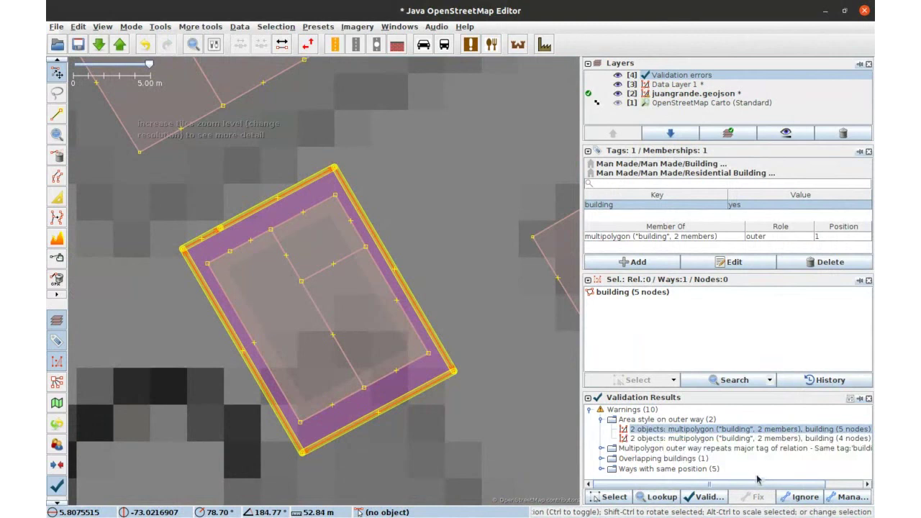
Step: Open the 5-node way's building multipolygon in the relation editor
left_click(705, 439)
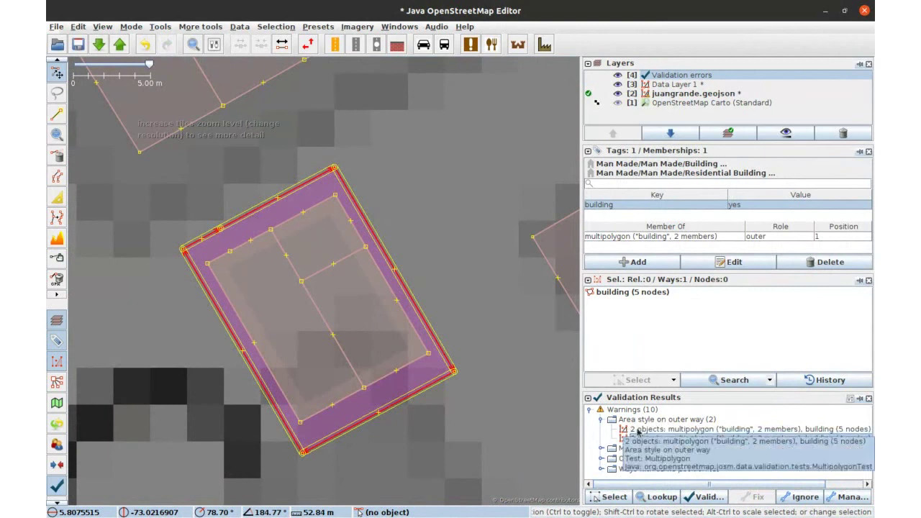
left_click(636, 431)
right_click(636, 430)
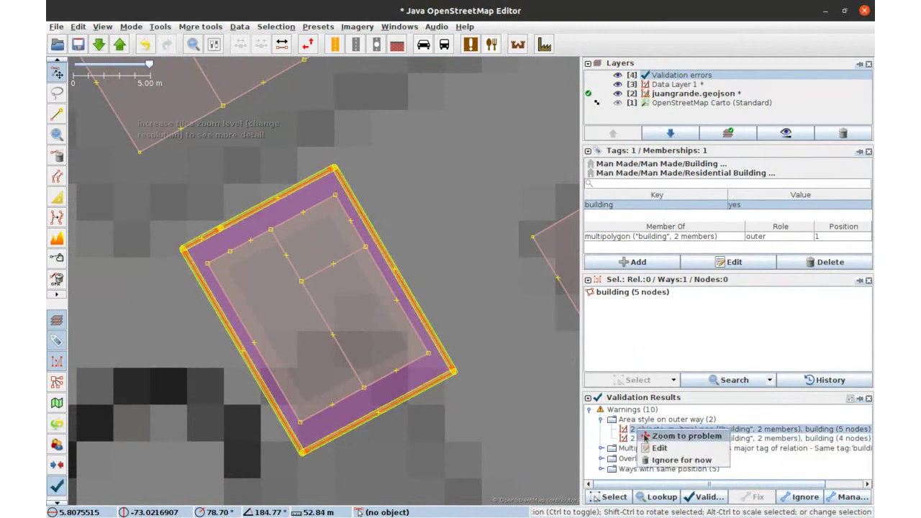
left_click(679, 241)
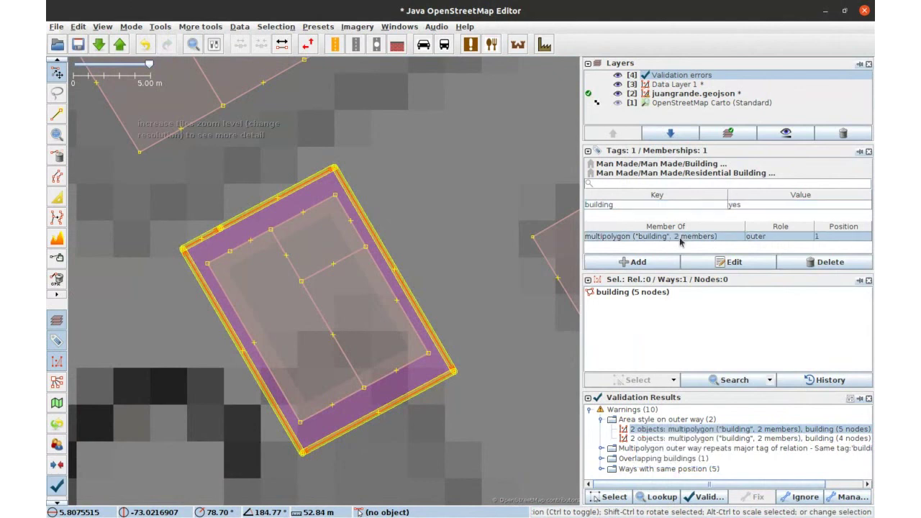
right_click(680, 241)
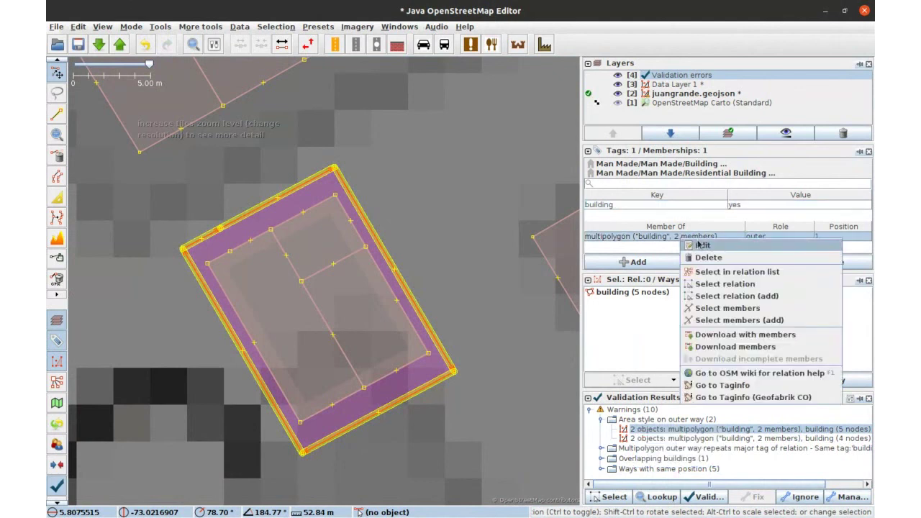
left_click(703, 248)
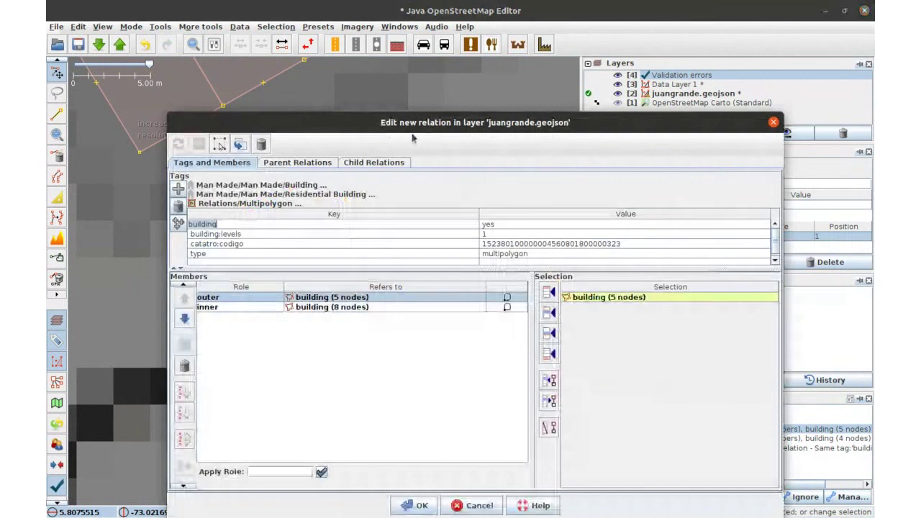
Step: Check the multipolygon's inner and outer members on the map, then cancel the relation editor
left_click_drag(383, 131, 647, 132)
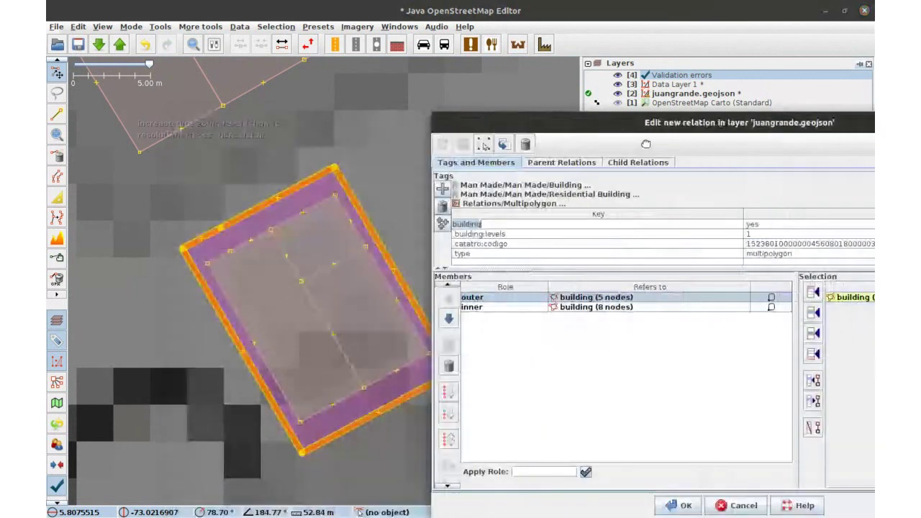
left_click(651, 308)
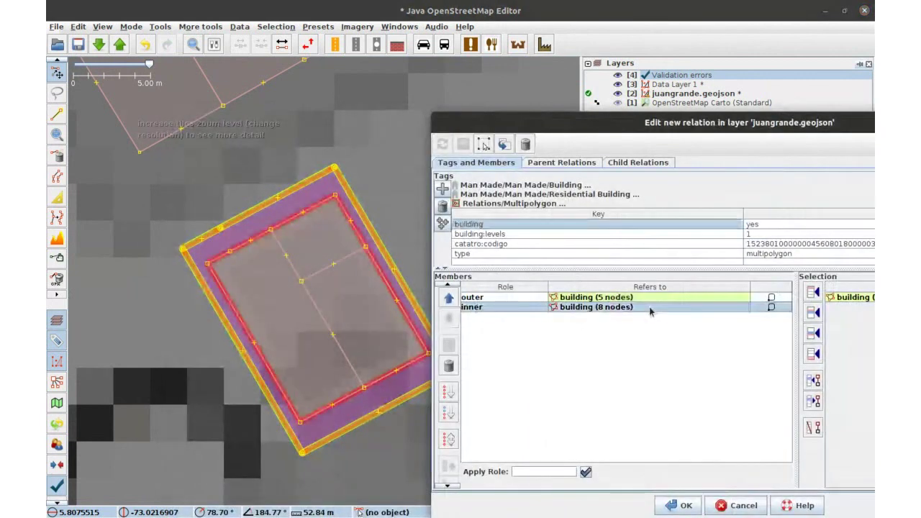
double_click(534, 296)
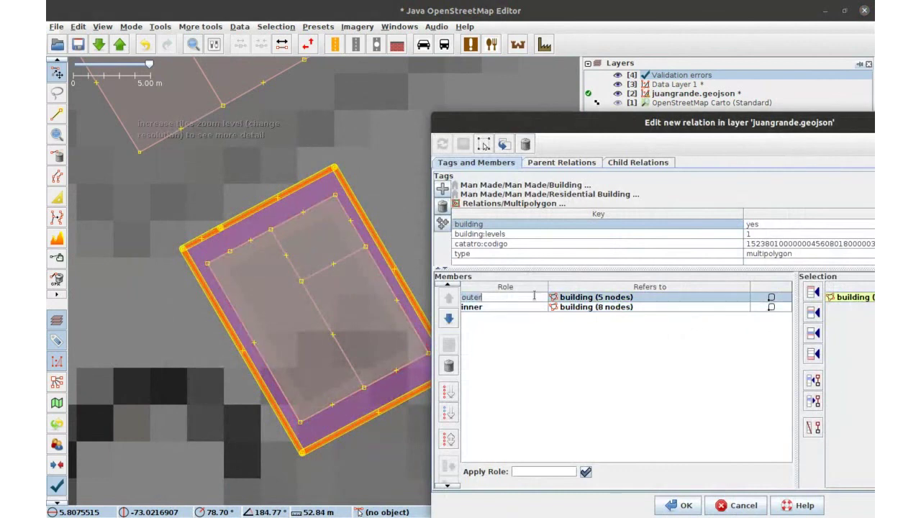
left_click_drag(627, 130, 245, 85)
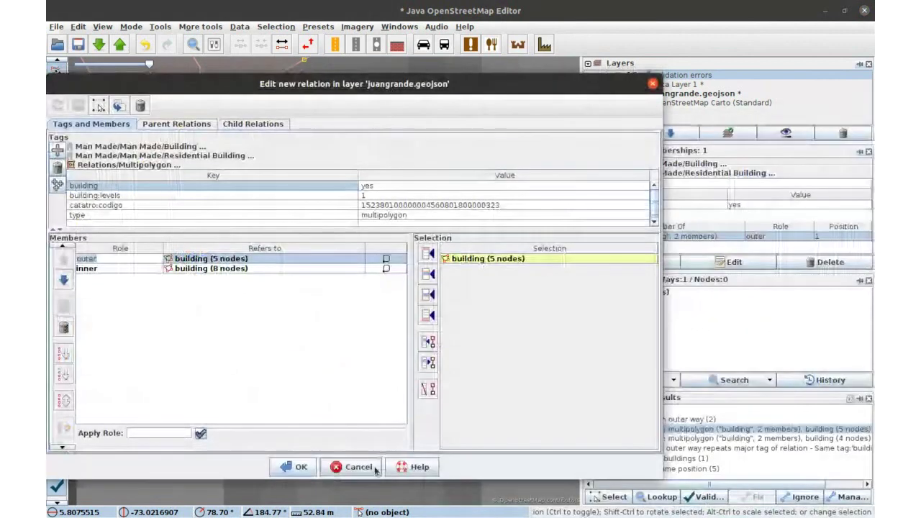
left_click(380, 468)
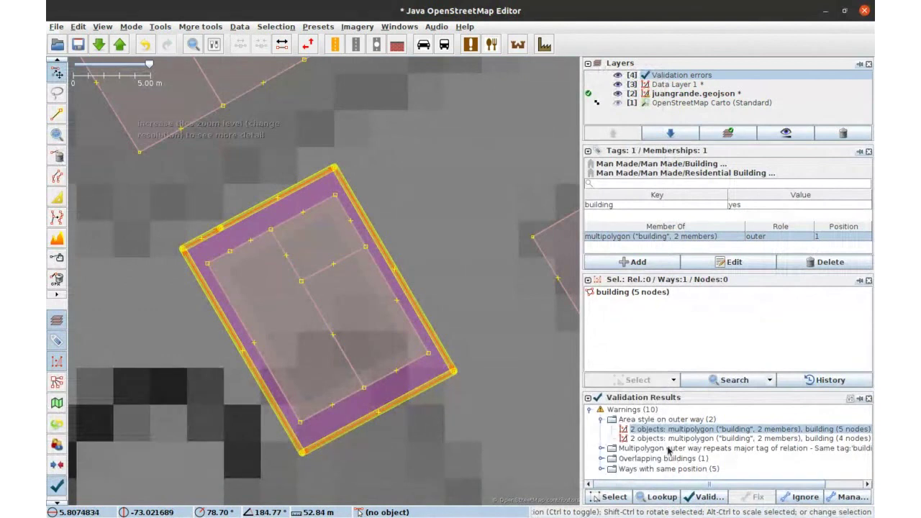
Step: Zoom to the overlapping buildings and merge the two close nodes at the overlap point
left_click(601, 458)
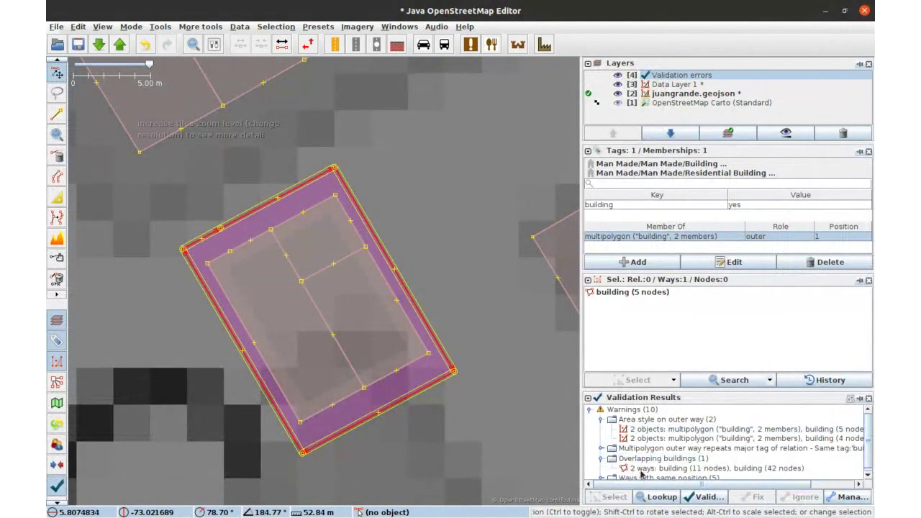
right_click(641, 468)
left_click(660, 478)
scroll(327, 288, "up", 8)
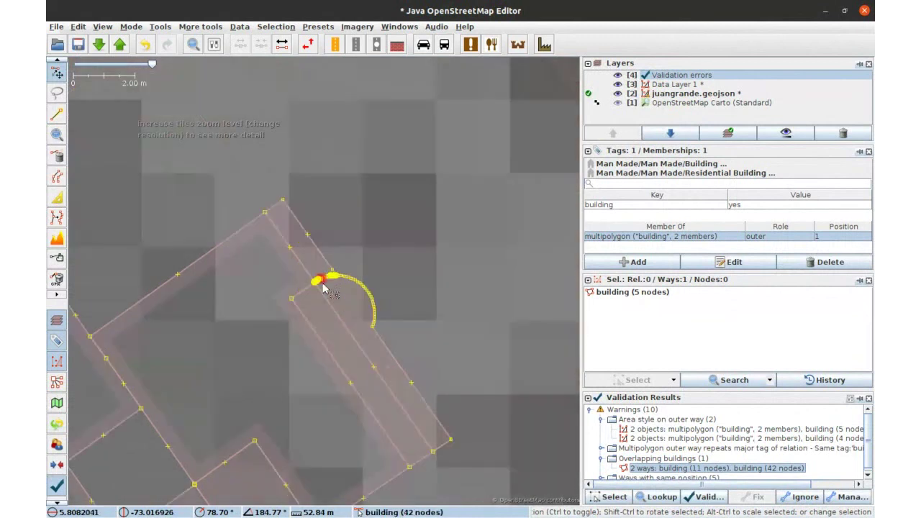
scroll(259, 267, "up", 5)
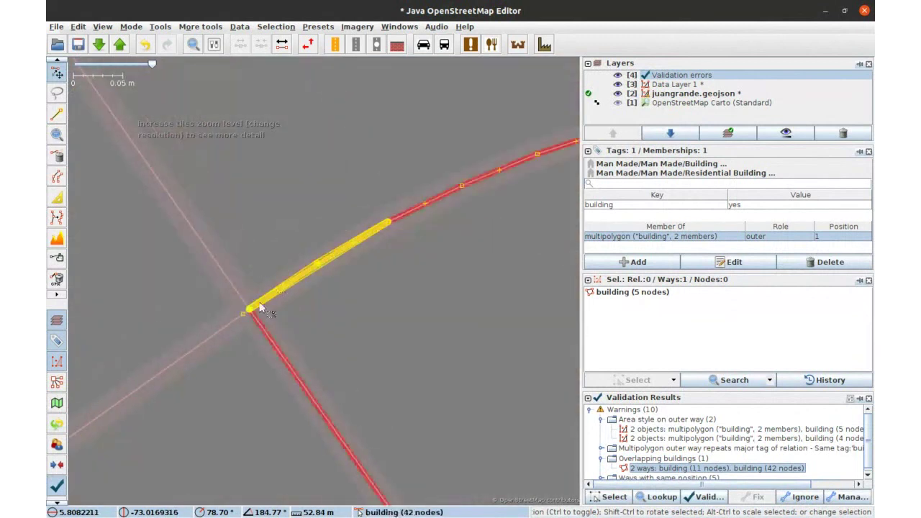
left_click_drag(225, 296, 285, 339)
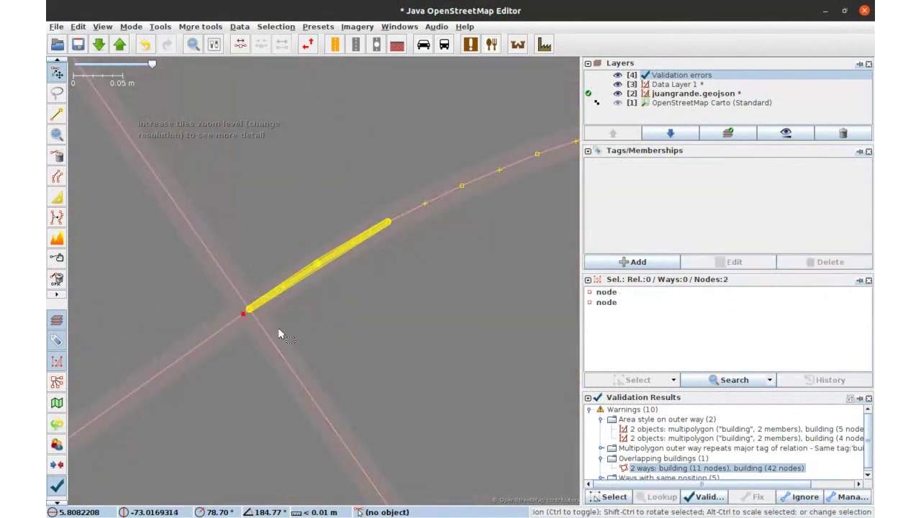
key("m")
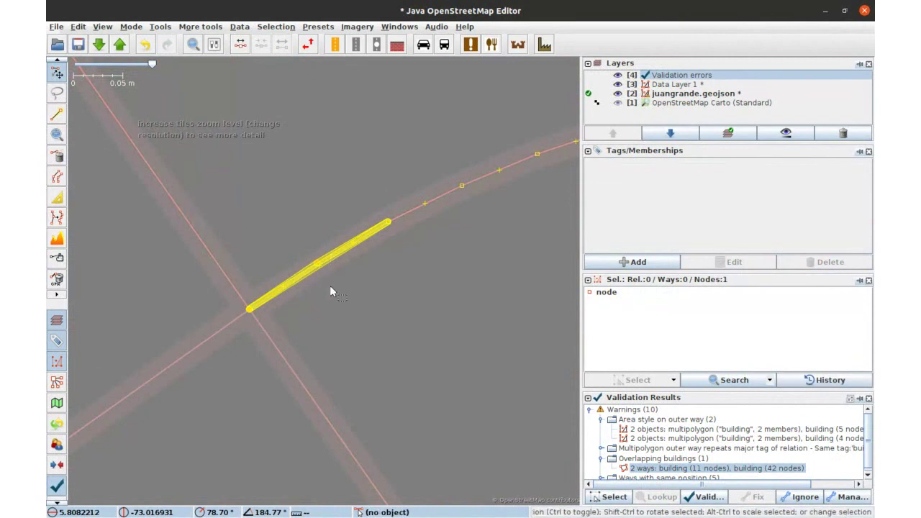
key("m")
Step: Reposition a node on the overlapping segment and merge the nodes at its far end
left_click_drag(381, 203, 409, 255)
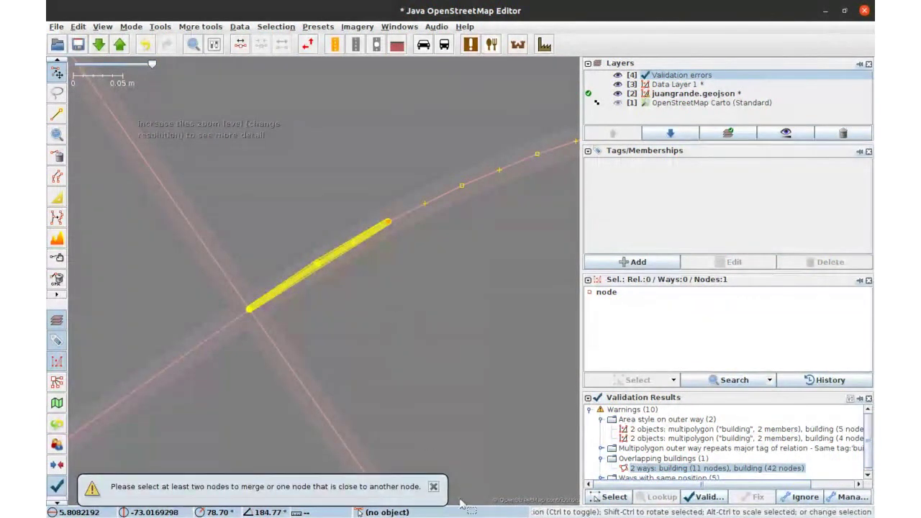
mouse_move(318, 272)
left_mouse_down()
mouse_move(323, 290)
mouse_move(313, 249)
mouse_move(327, 295)
mouse_move(322, 288)
left_mouse_up()
left_click_drag(290, 228, 319, 267)
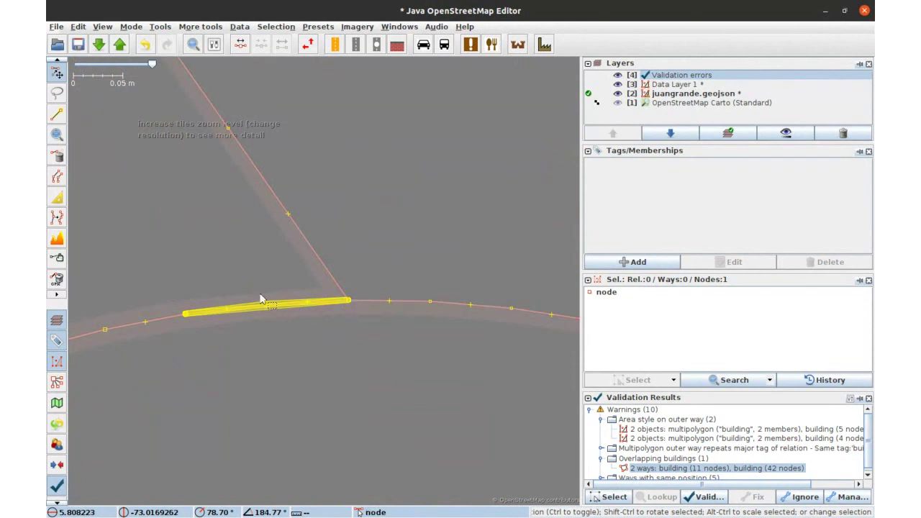
left_click_drag(261, 300, 281, 324)
key("m")
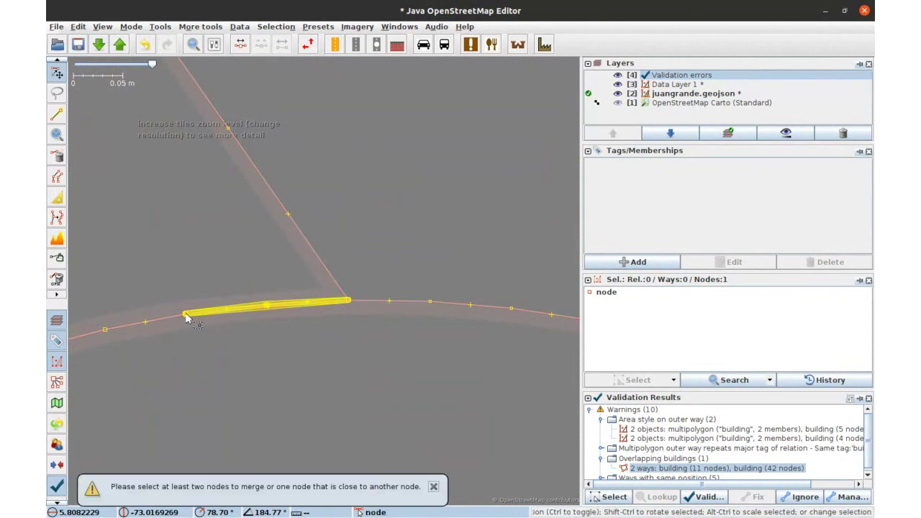
left_click_drag(214, 333, 283, 331)
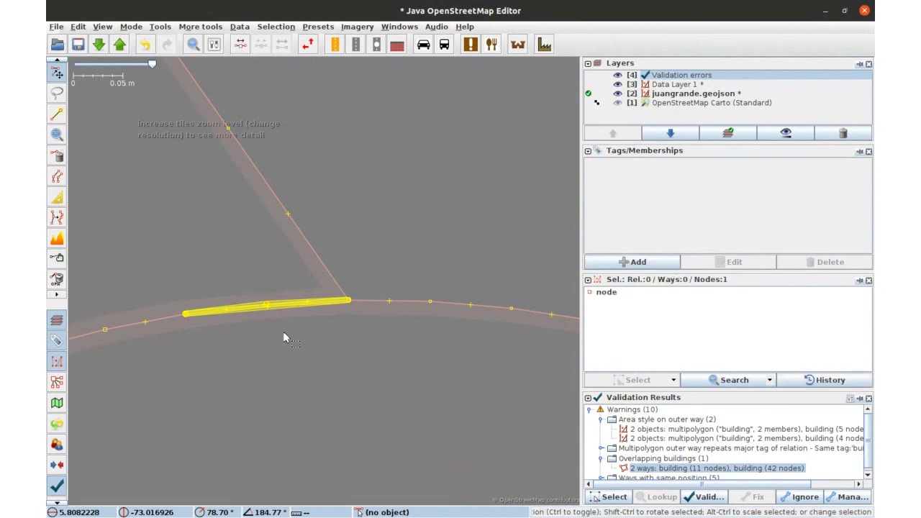
scroll(364, 252, "down", 10)
left_click(591, 410)
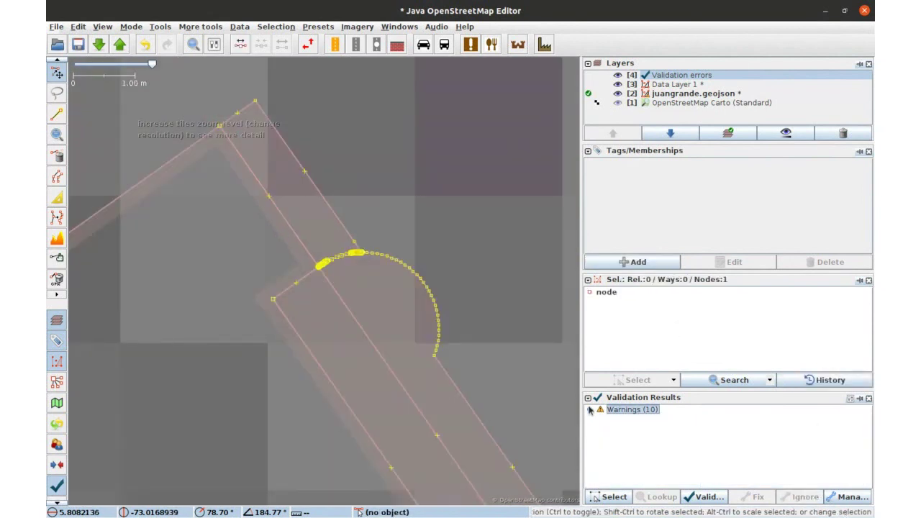
left_click_drag(420, 210, 421, 213)
scroll(422, 213, "down", 5)
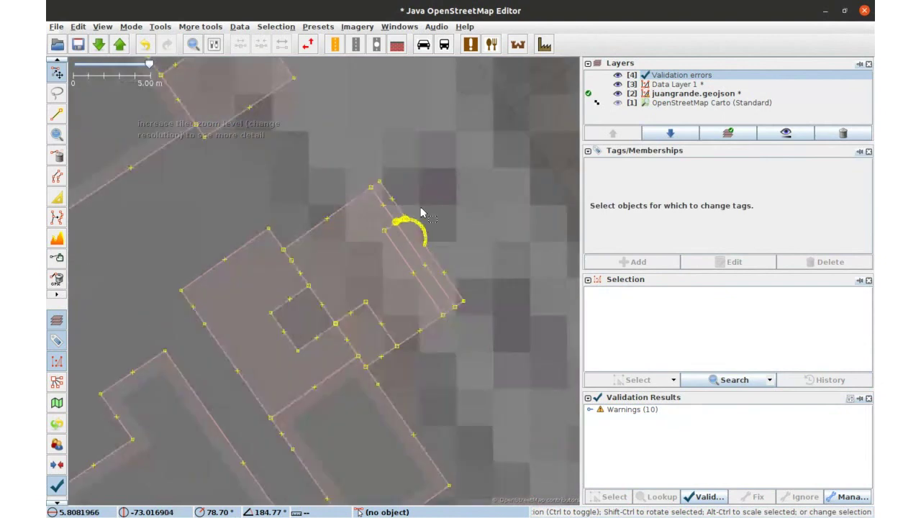
scroll(422, 213, "down", 4)
left_click_drag(450, 261, 382, 343)
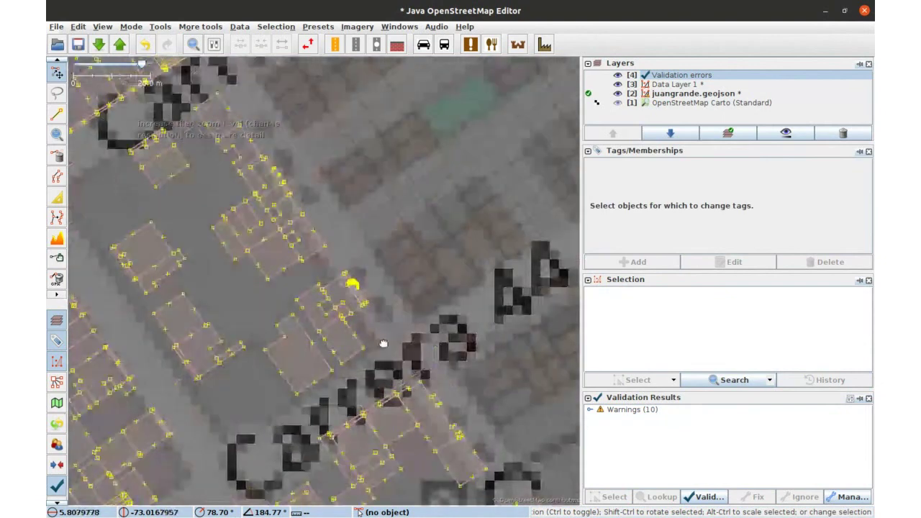
scroll(293, 164, "down", 2)
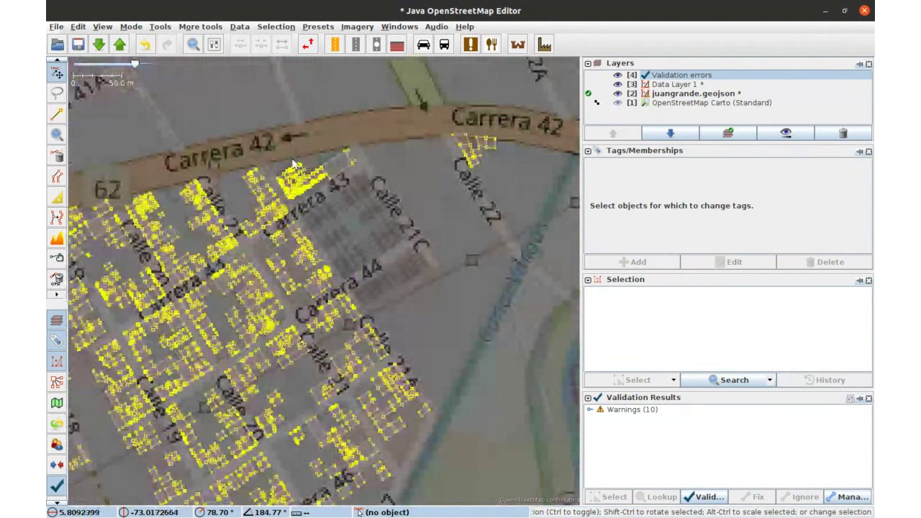
scroll(257, 148, "up", 10)
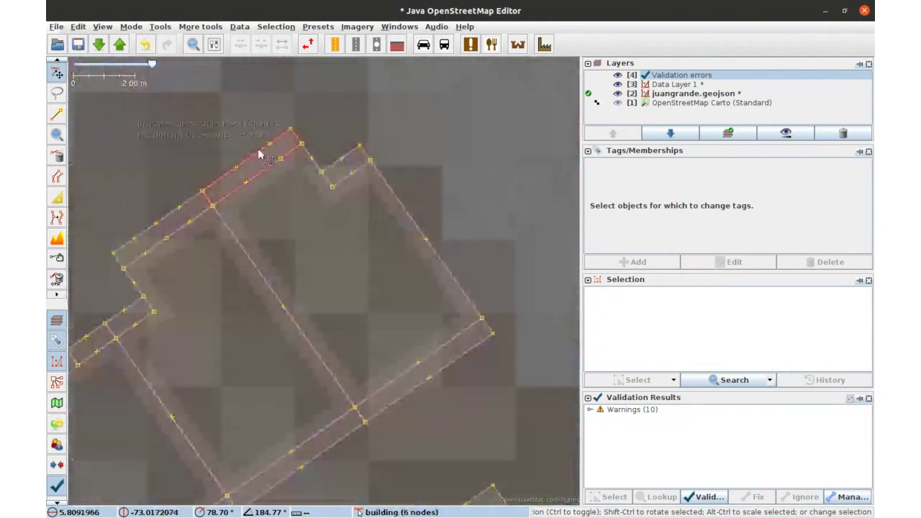
left_click(259, 153)
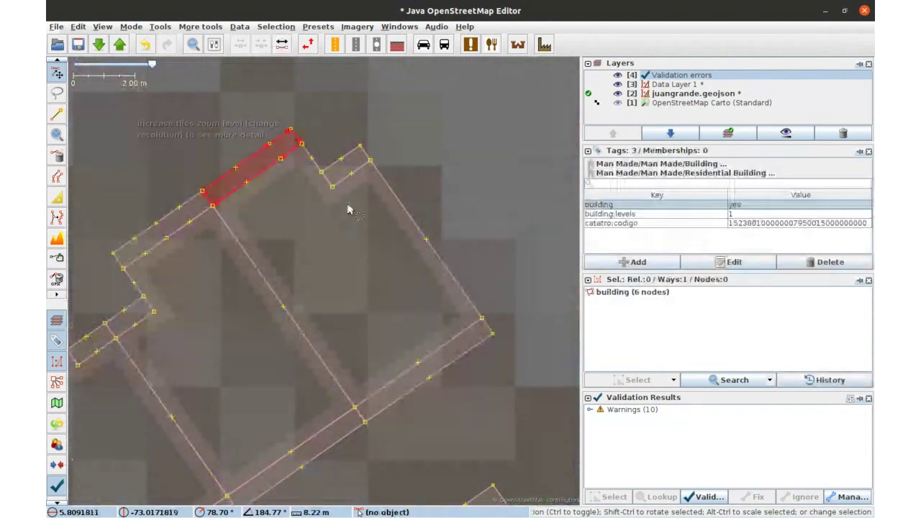
left_click(347, 168)
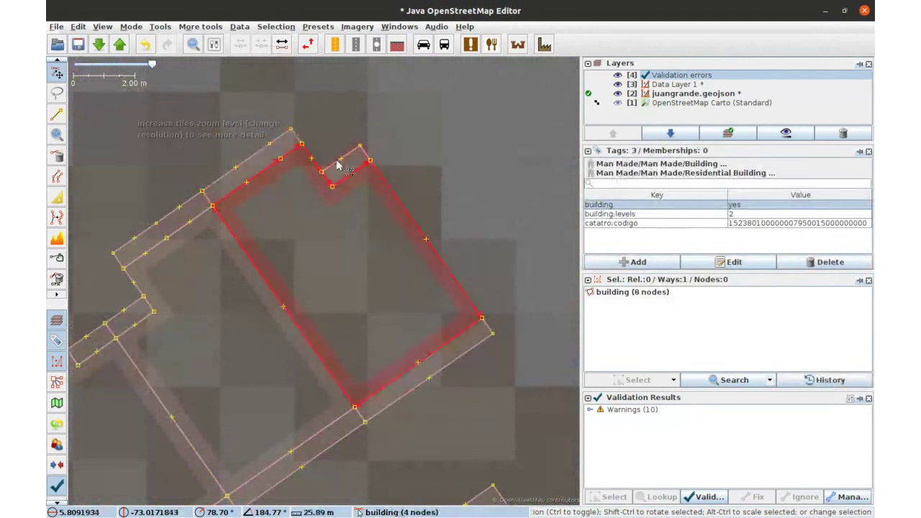
left_click(341, 165)
left_click(423, 389)
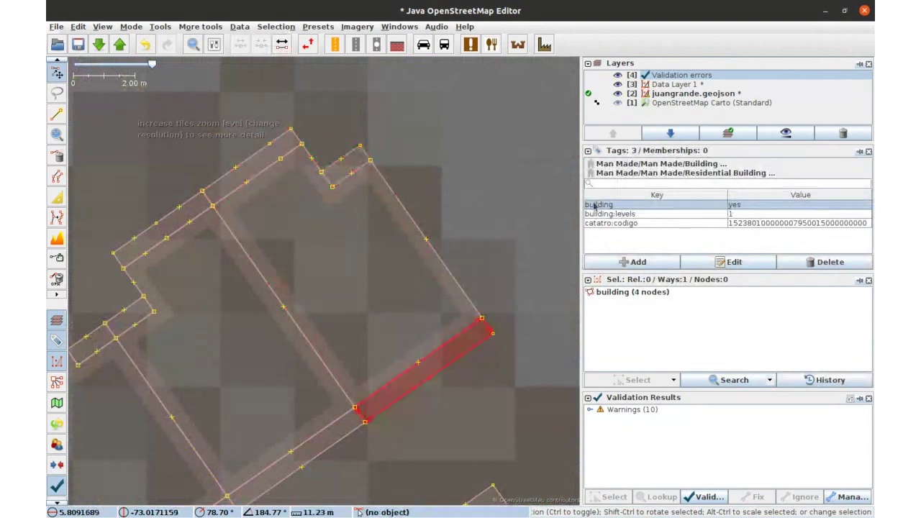
left_click_drag(582, 205, 471, 207)
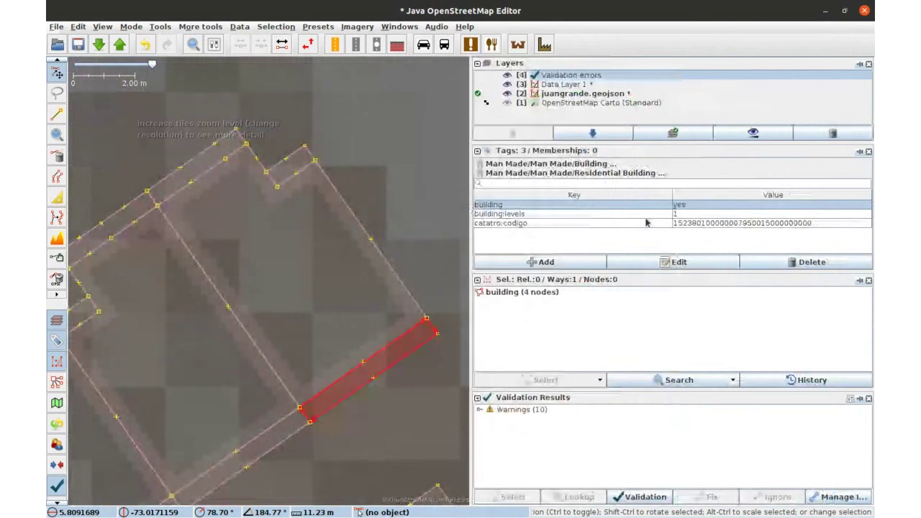
left_click(407, 291)
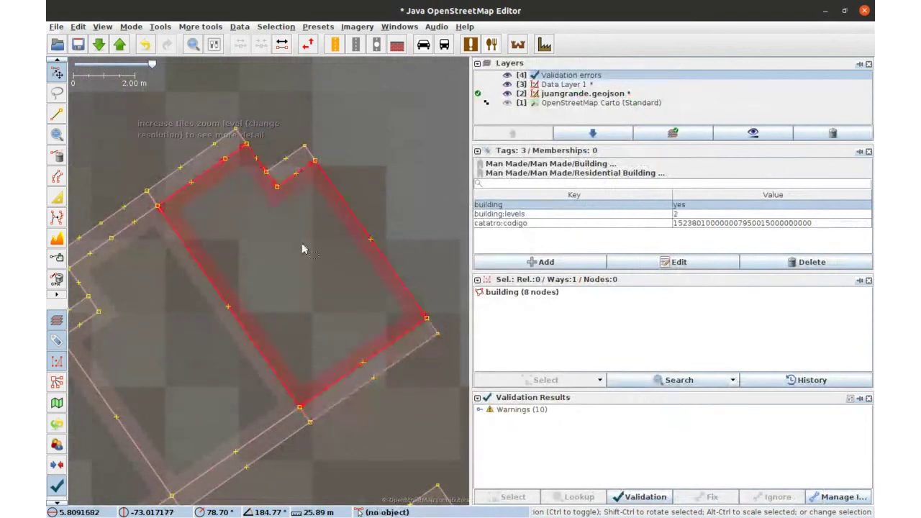
left_click(284, 170)
left_click(223, 152)
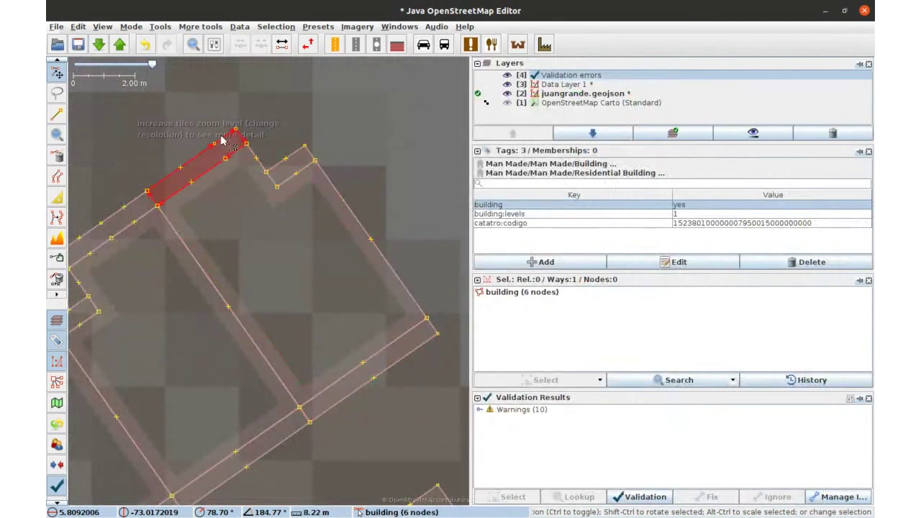
left_click(417, 337)
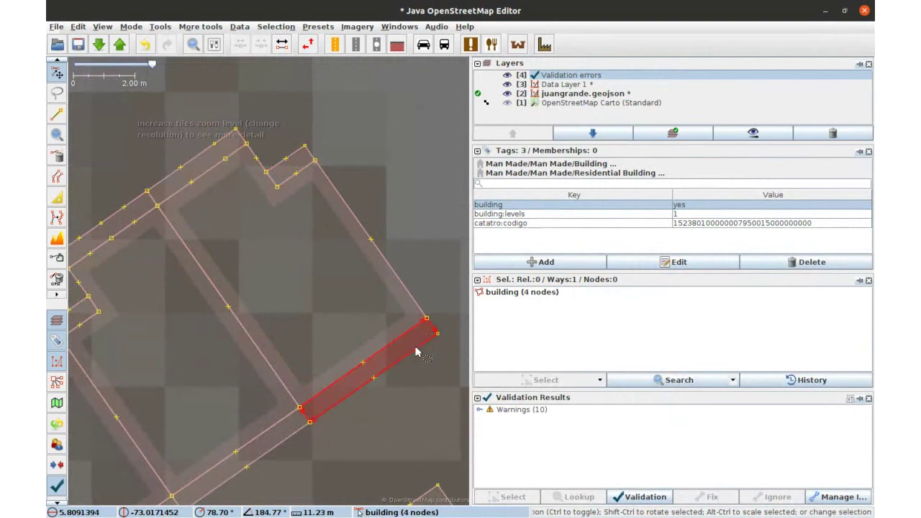
left_click(409, 263)
left_click(279, 169)
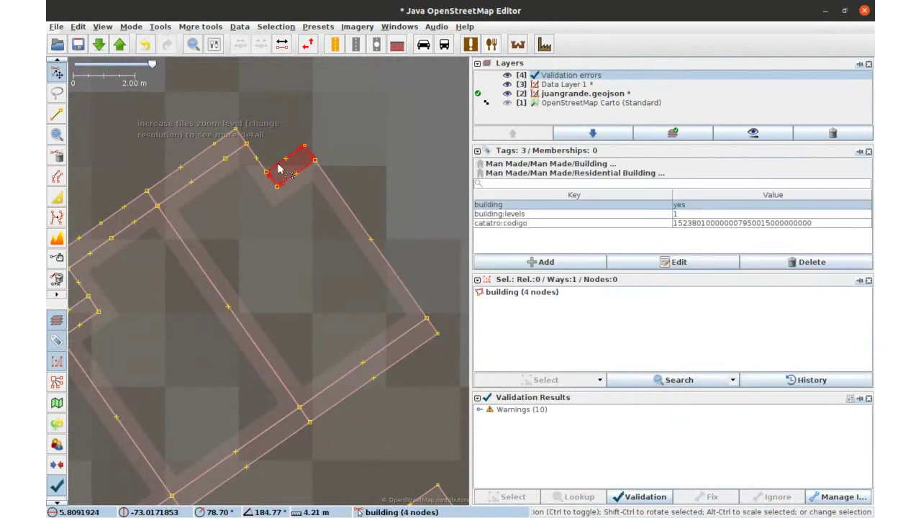
left_click(235, 134)
left_click(229, 140)
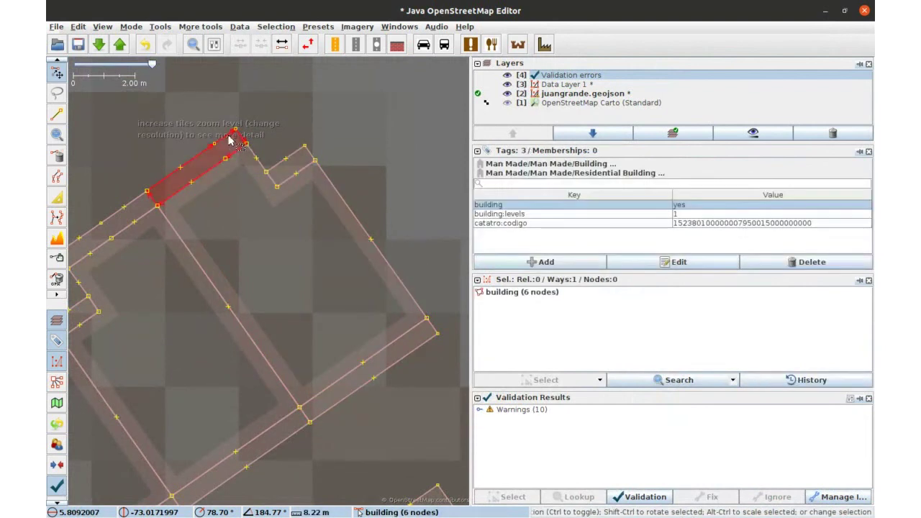
left_click(335, 196)
left_click(288, 161)
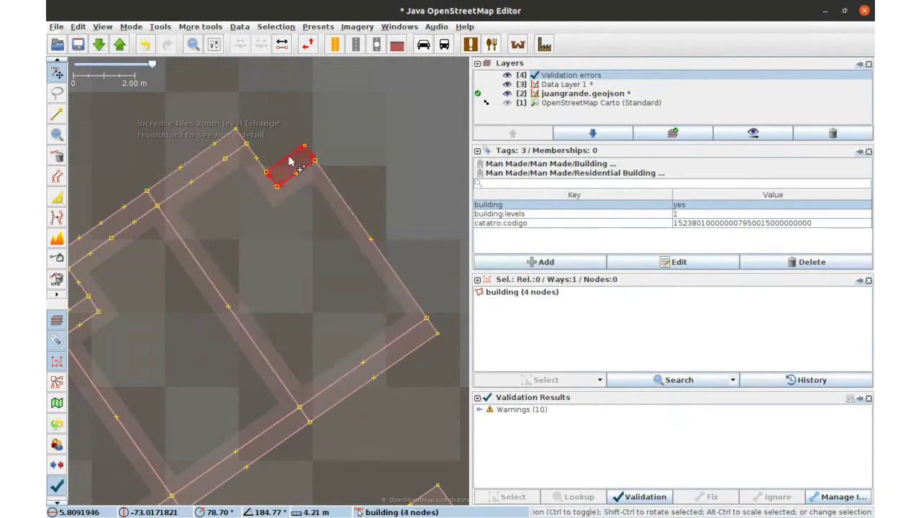
left_click(422, 346)
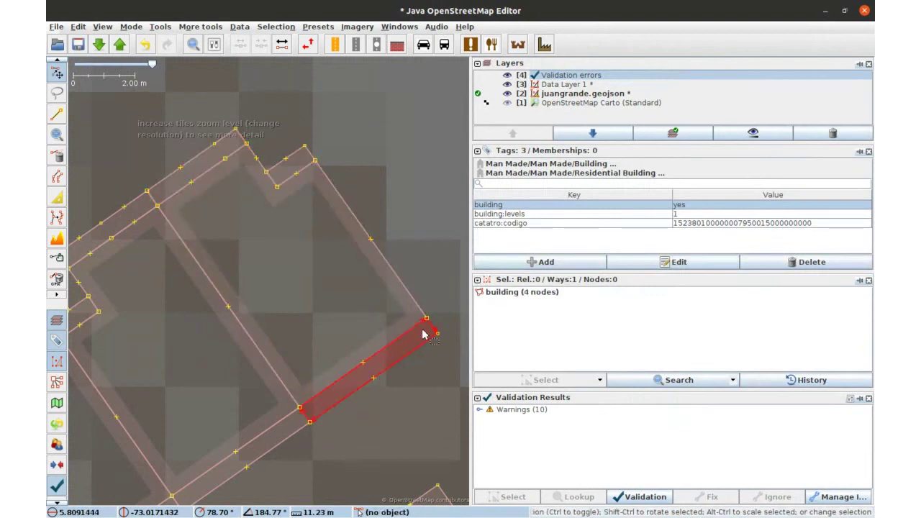
left_click(412, 299)
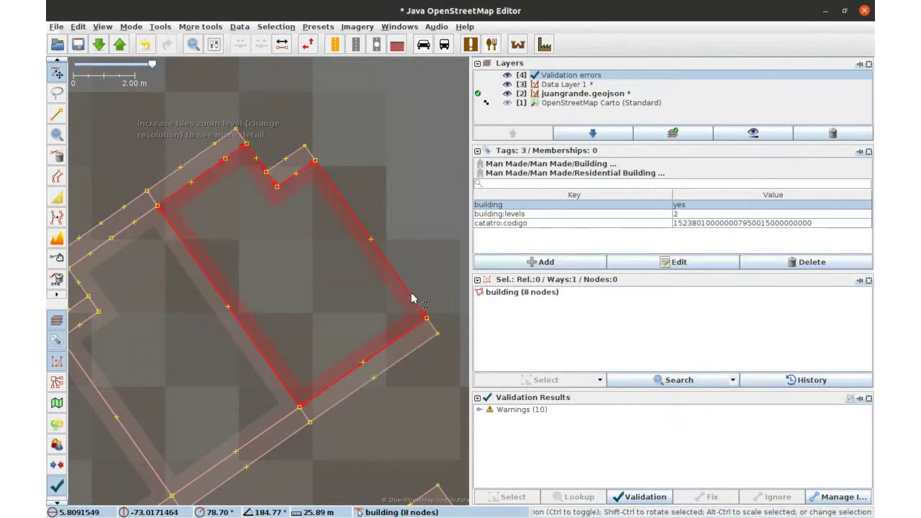
left_click(201, 153)
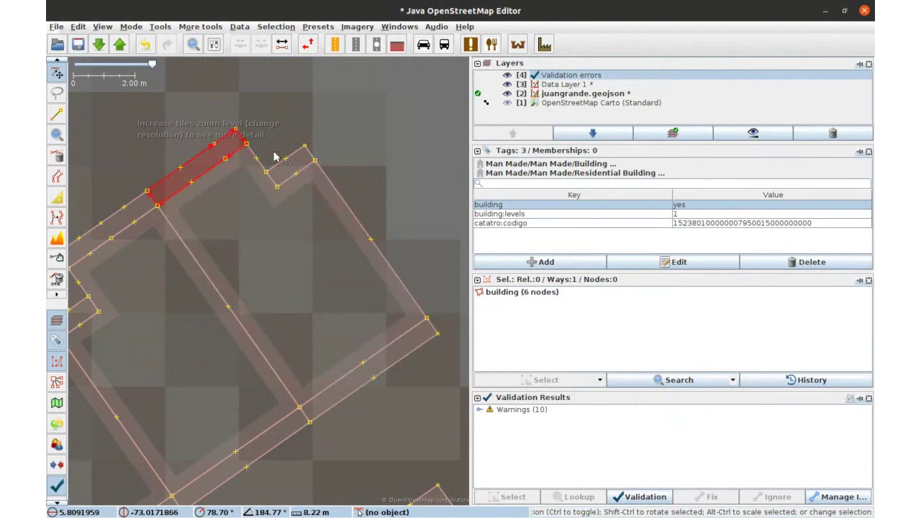
left_click(317, 164)
left_click(332, 177)
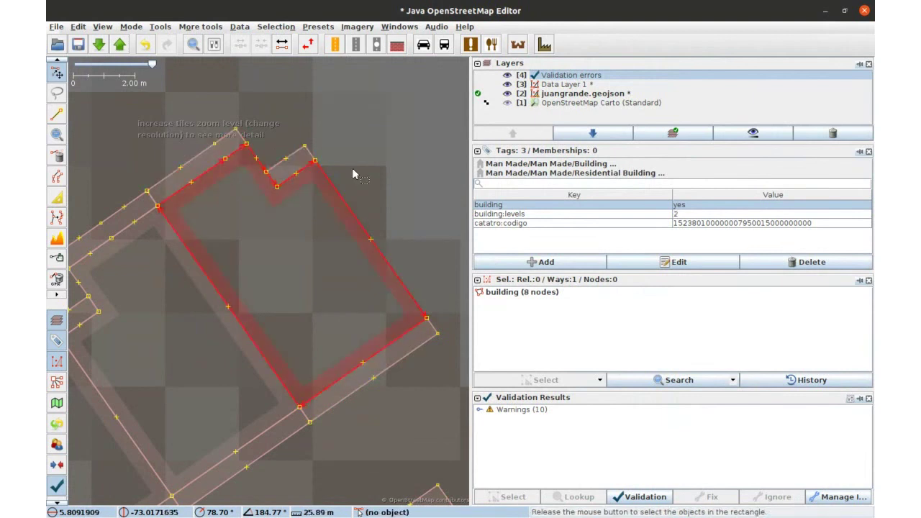
left_click(353, 173)
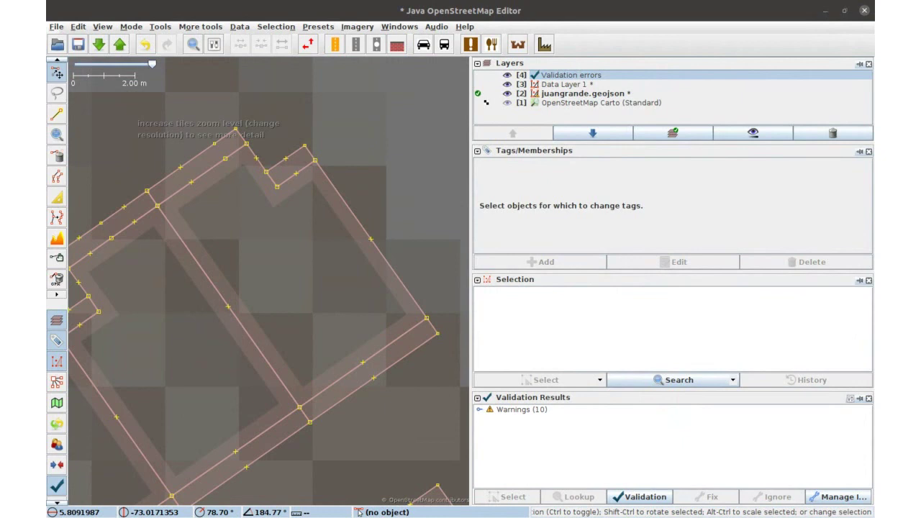
Step: Read through the How to use section of the Key:building:part wiki page in the browser
key("alt+Tab")
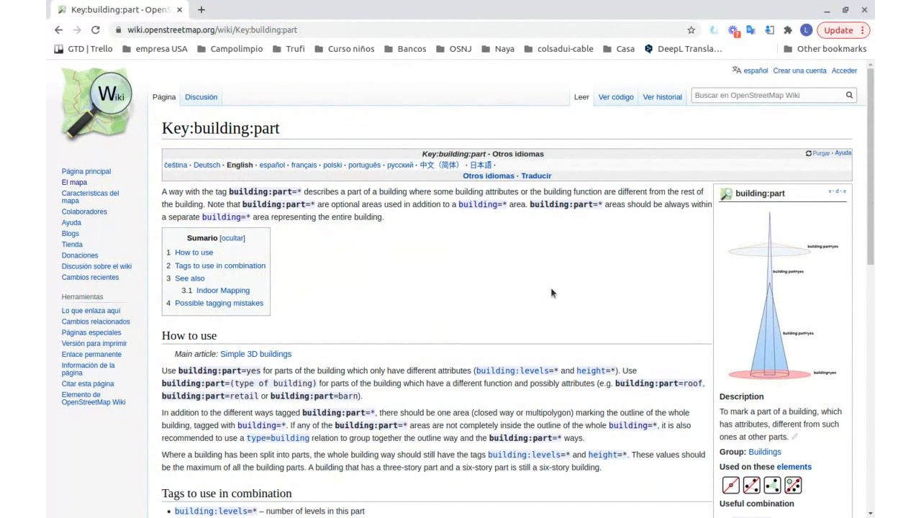
scroll(551, 293, "down", 1)
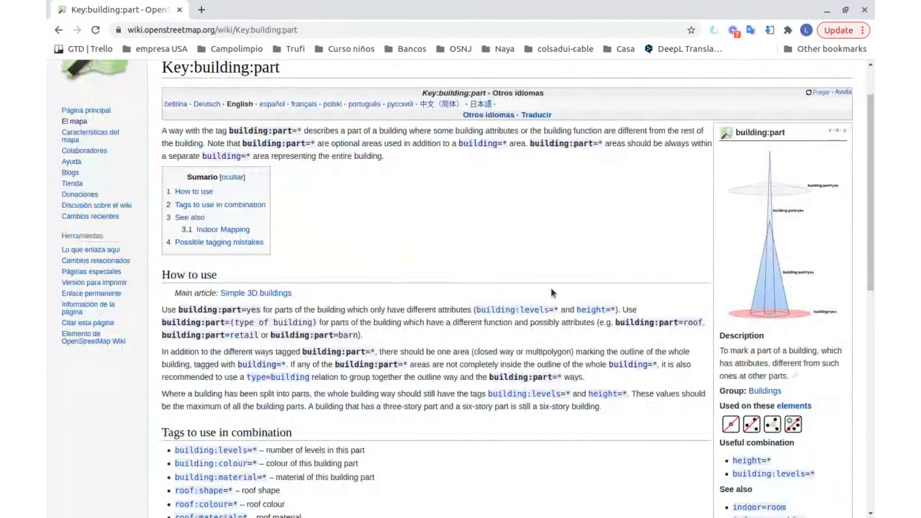
scroll(552, 293, "down", 1)
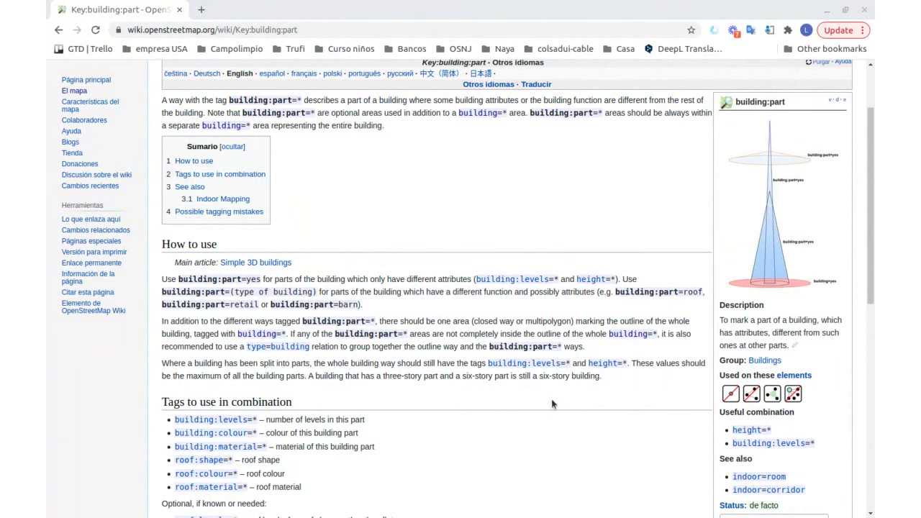
scroll(552, 398, "down", 2)
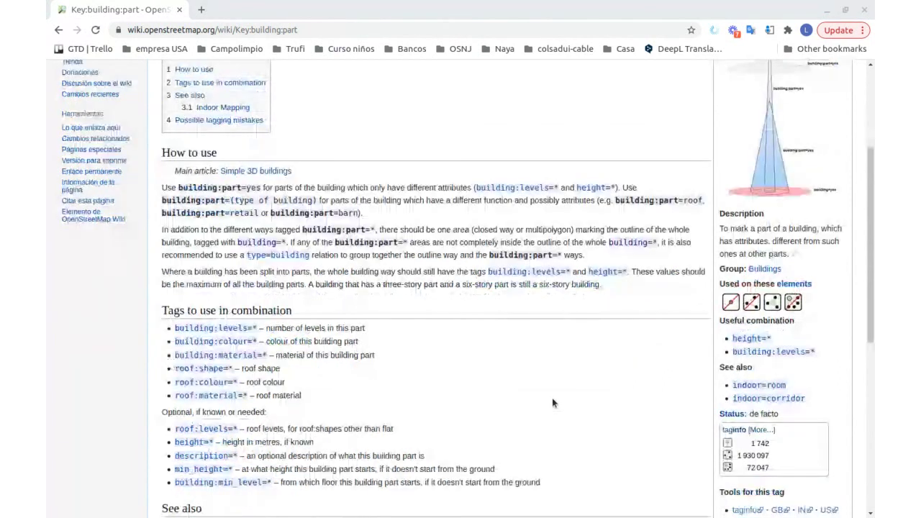
scroll(552, 403, "down", 1)
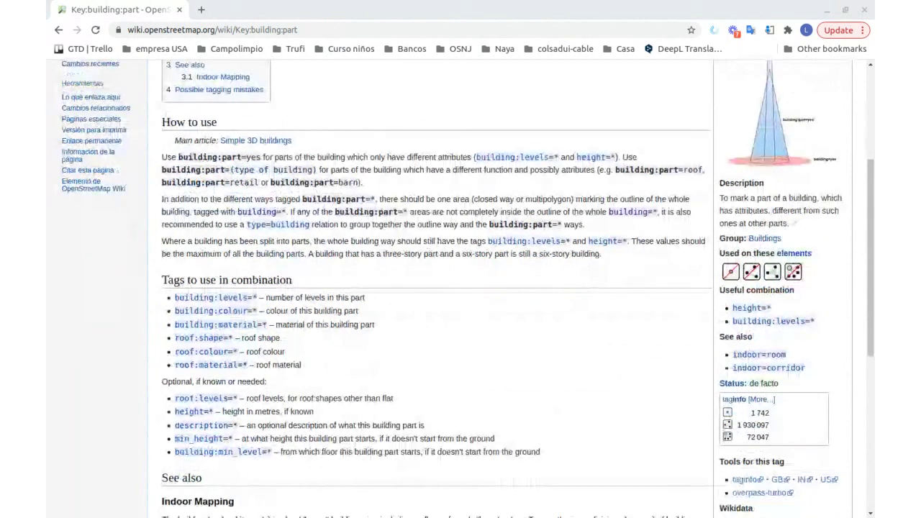
left_click(551, 328)
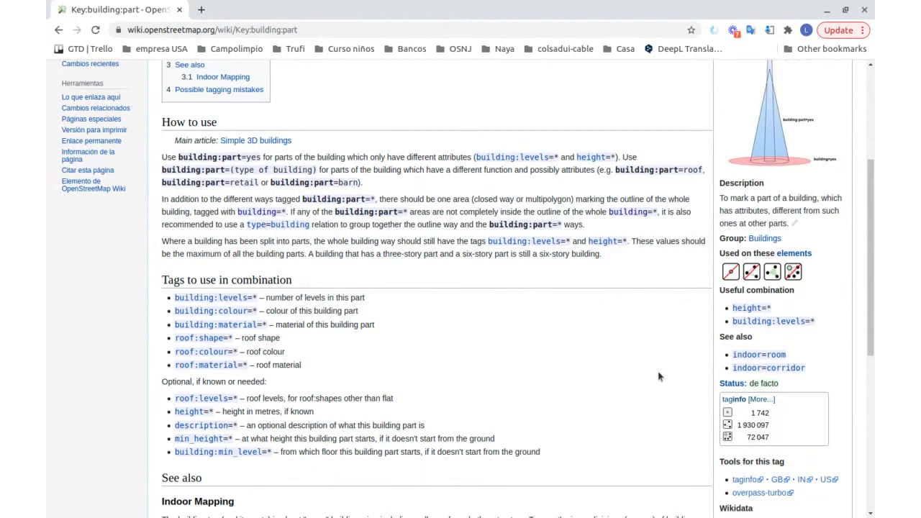
scroll(659, 369, "up", 4)
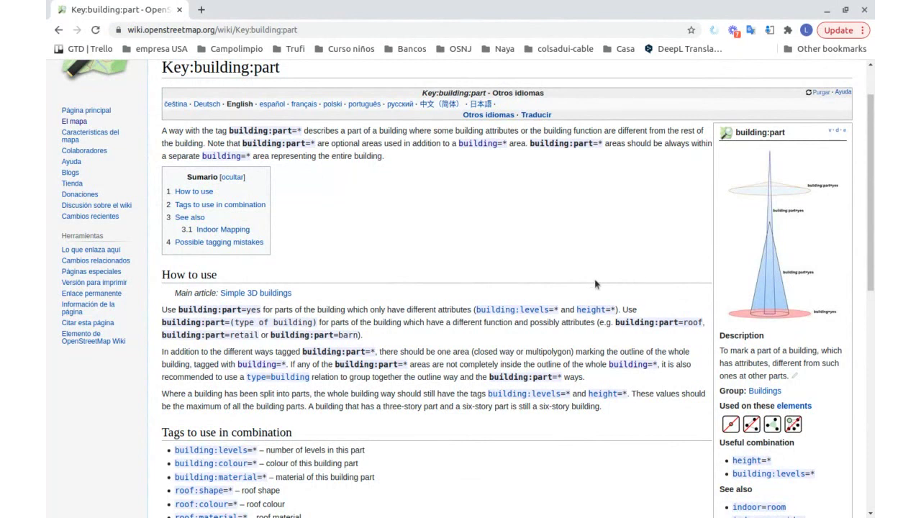
Step: Leave the building:part wiki page and return to the JOSM map of building outlines
right_click(777, 239)
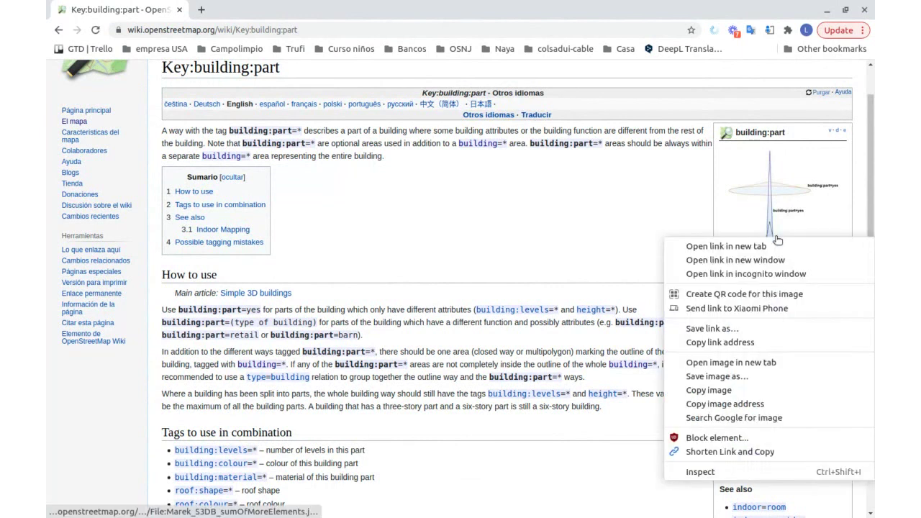
left_click(592, 242)
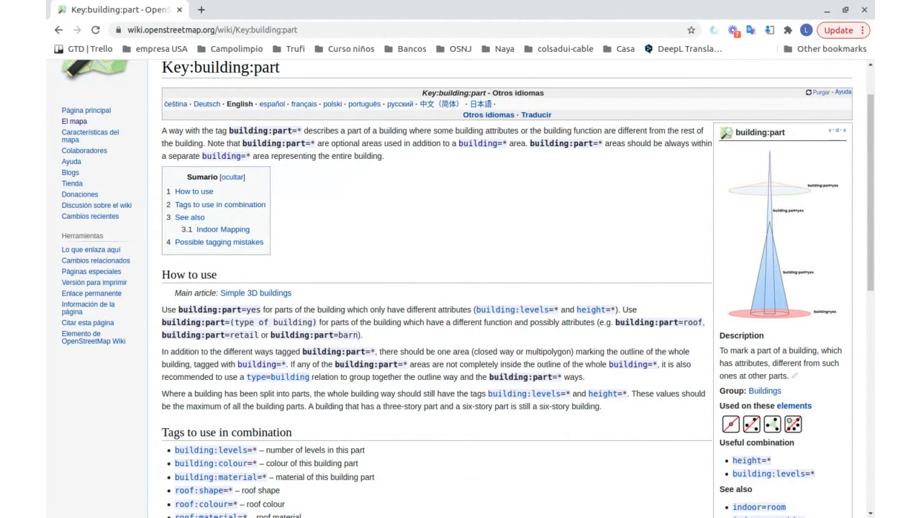
key("alt+Tab")
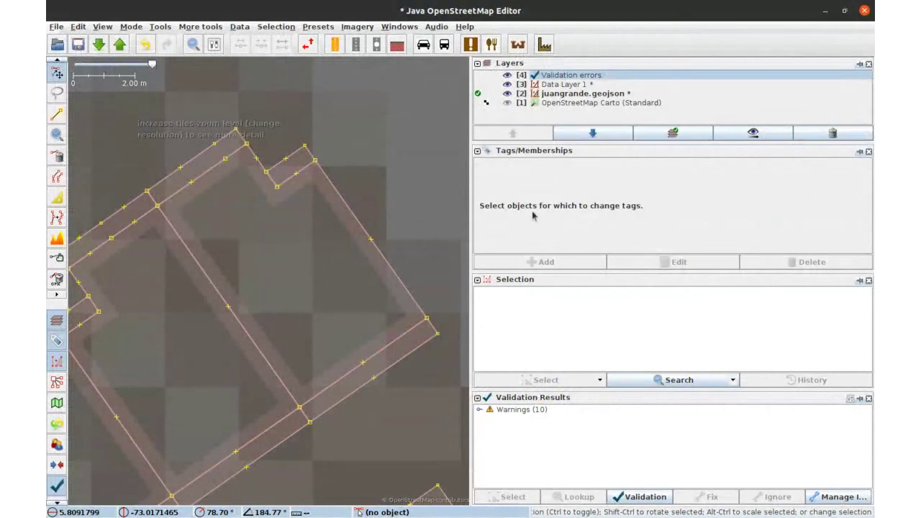
key("alt+Tab")
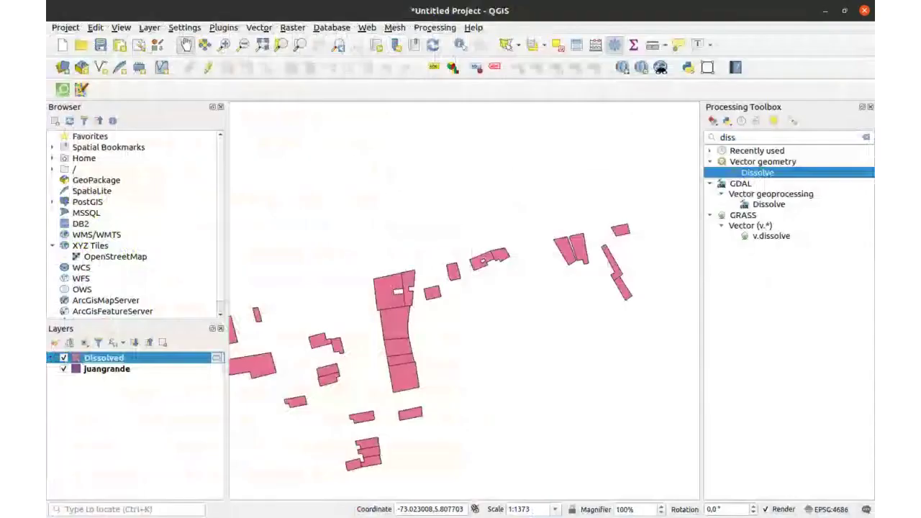
scroll(388, 302, "up", 1)
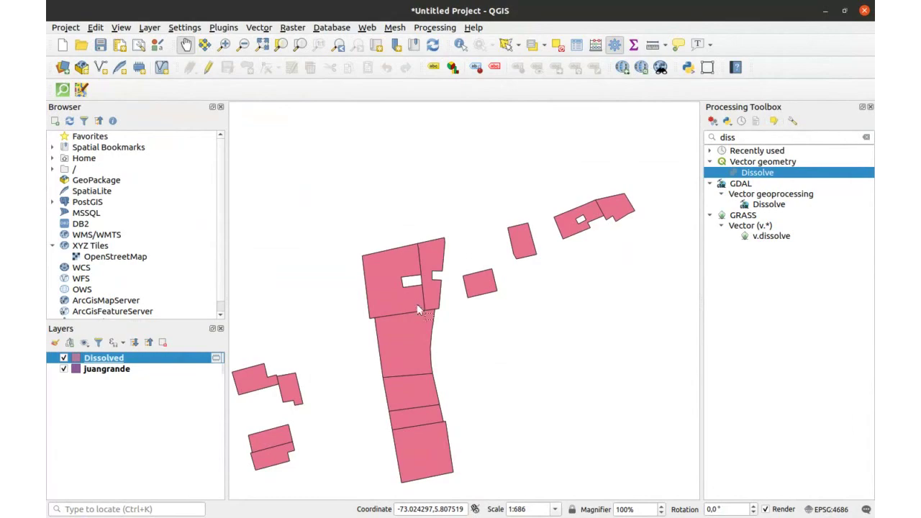
key("alt+Tab")
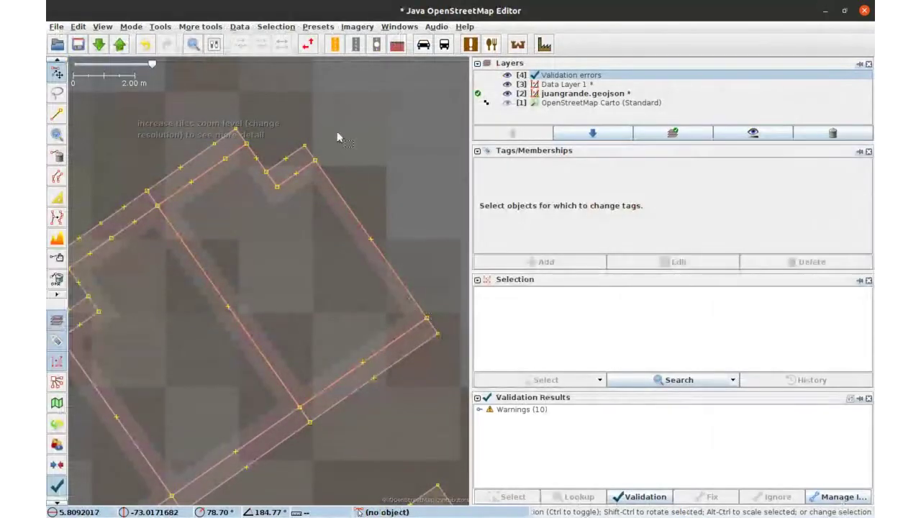
Step: In Draw mode, start a new way along the jagged top edge and long side of the overlapping buildings
scroll(340, 135, "down", 2)
scroll(294, 123, "up", 2)
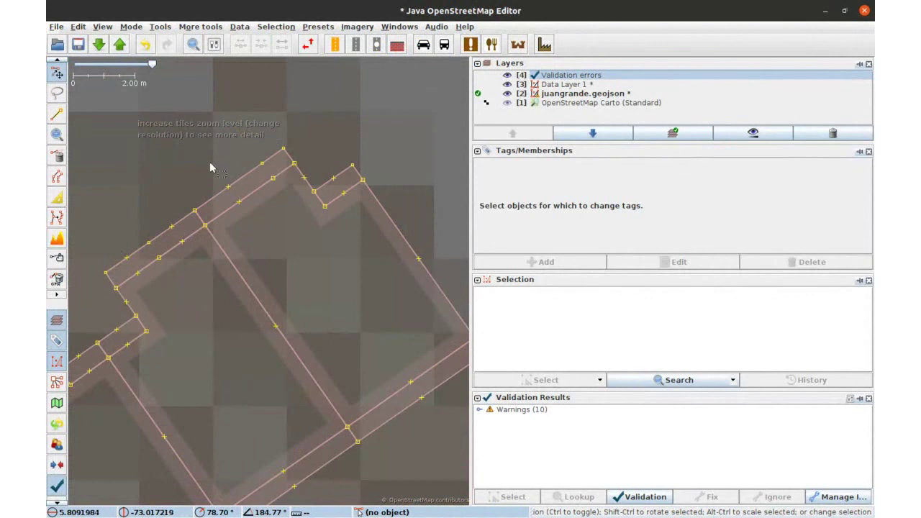
scroll(209, 164, "down", 2)
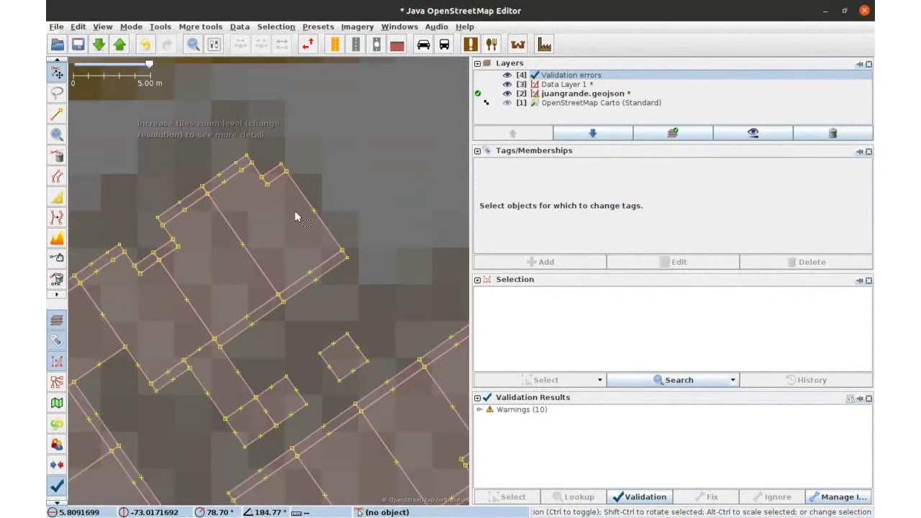
scroll(293, 214, "up", 2)
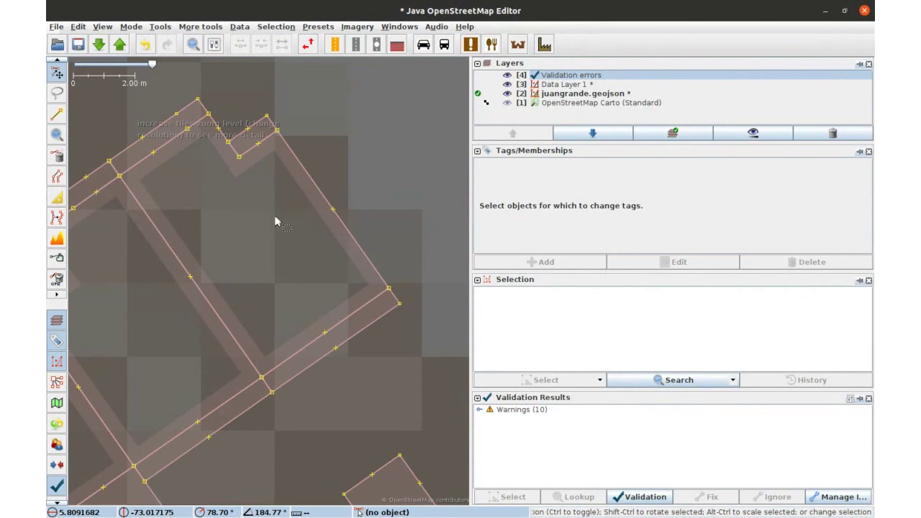
key("a")
left_click(109, 160)
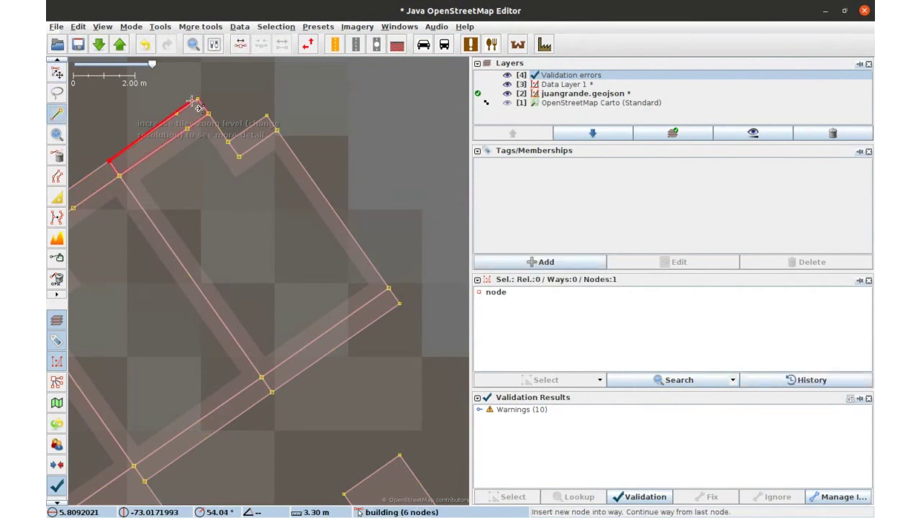
left_click(198, 100)
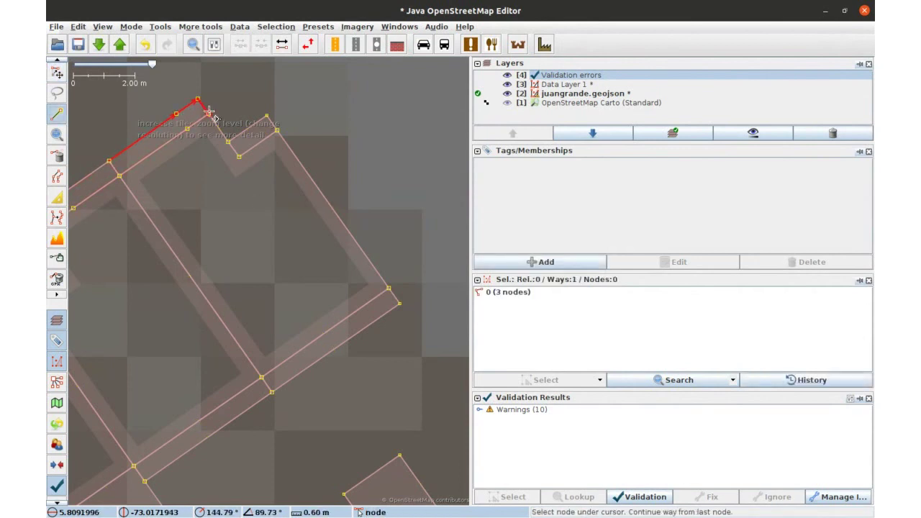
left_click(208, 114)
left_click(229, 142)
left_click(266, 116)
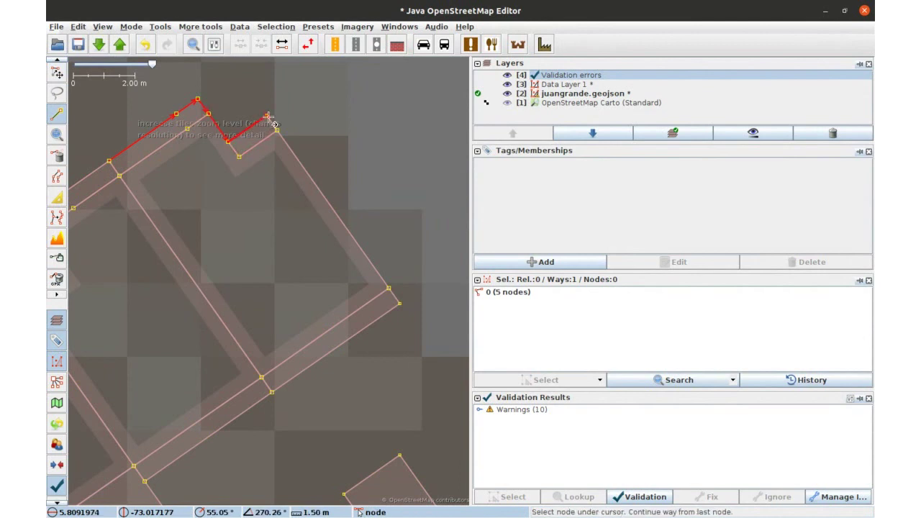
left_click(276, 130)
left_click(386, 285)
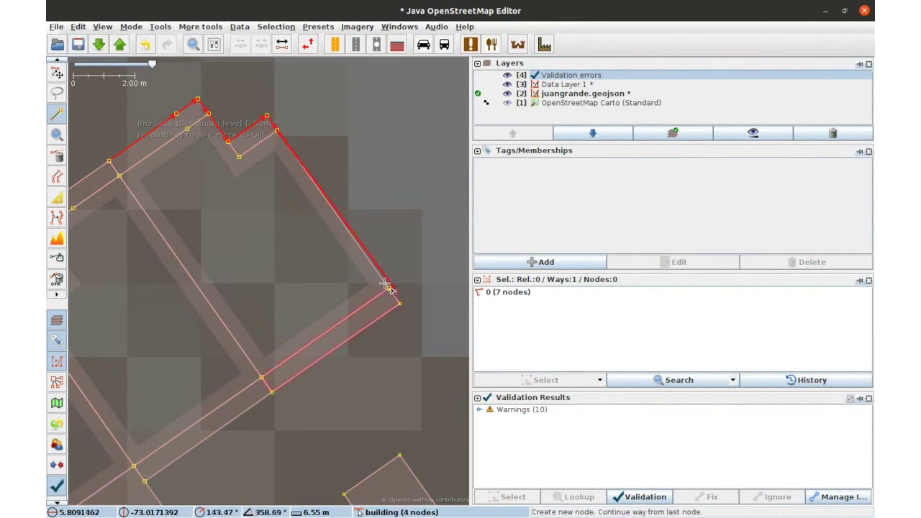
Step: Add the right and bottom corner nodes, close the 12-node outline, and tag it building=yes
left_click(387, 288)
left_click(399, 303)
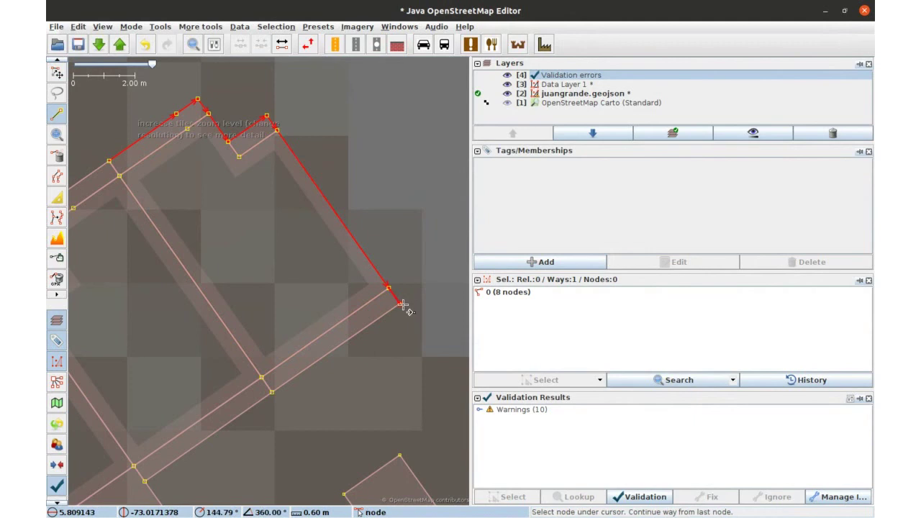
left_click(272, 391)
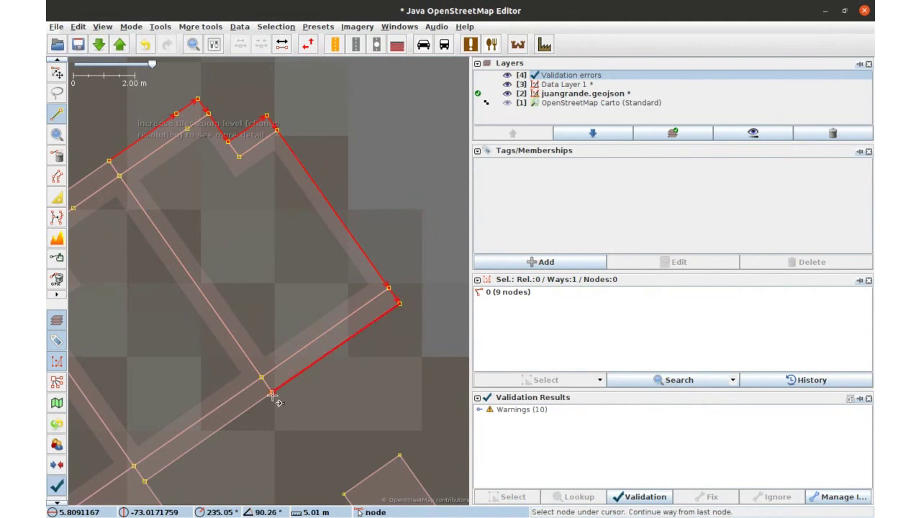
left_click(262, 377)
scroll(390, 411, "down", 3)
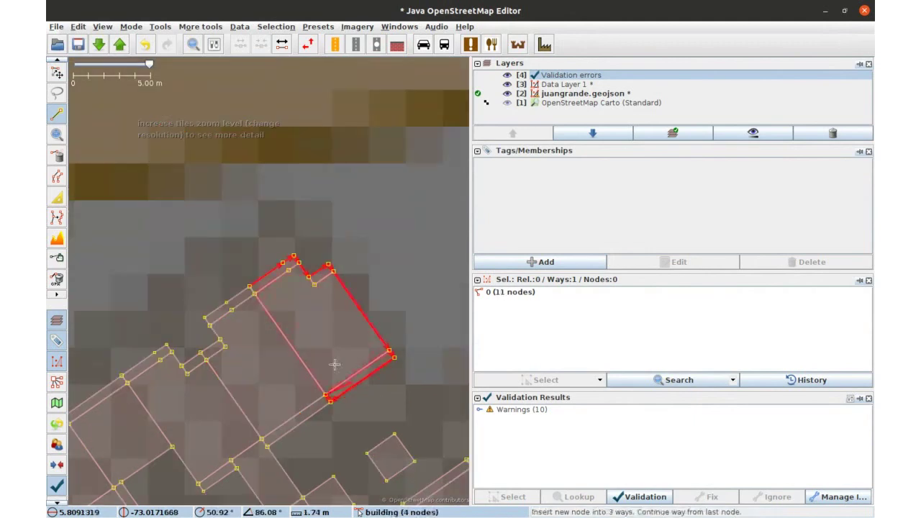
scroll(256, 285, "up", 4)
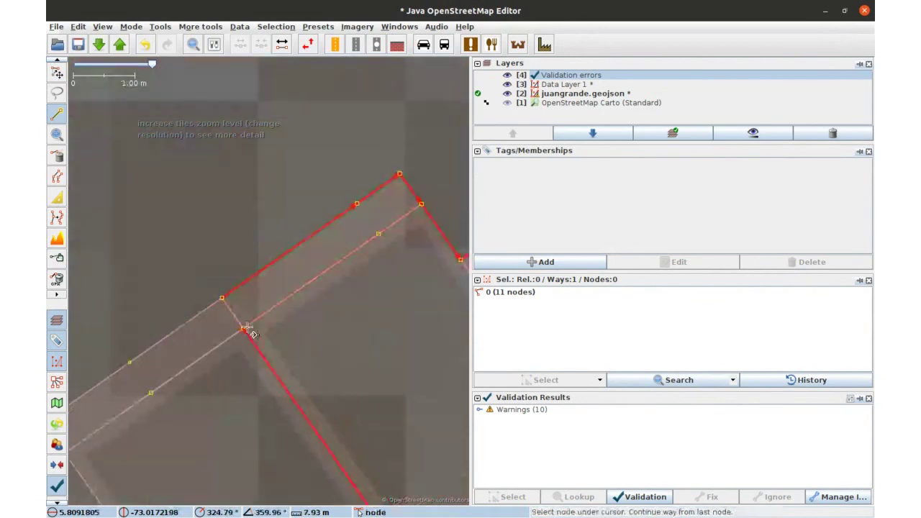
left_click(245, 329)
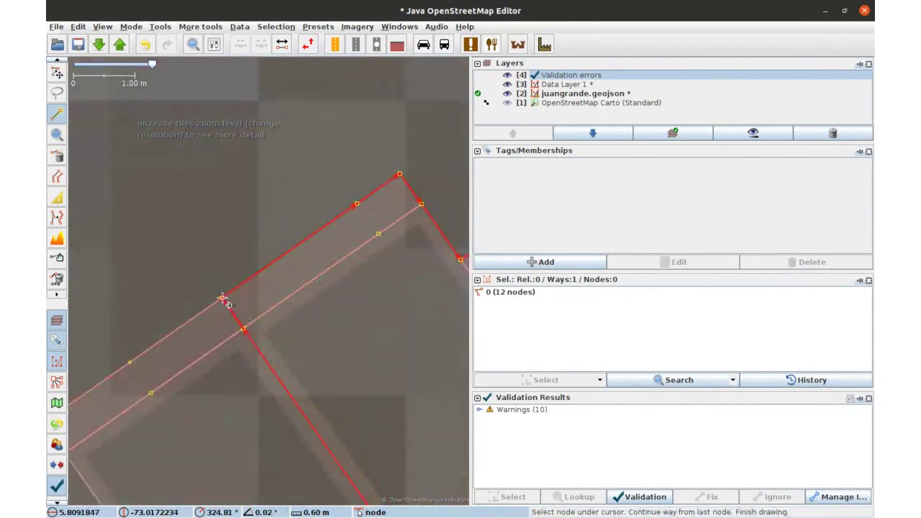
left_click(222, 298)
scroll(184, 216, "down", 4)
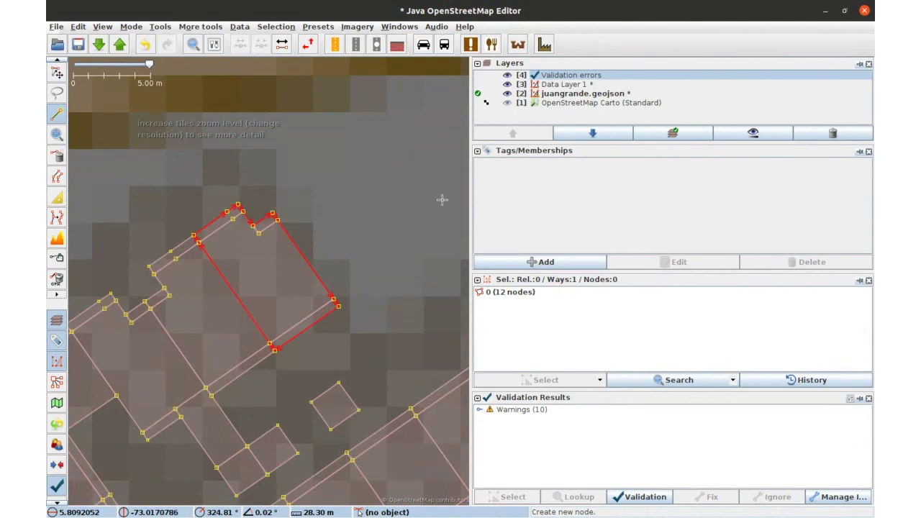
left_click(523, 265)
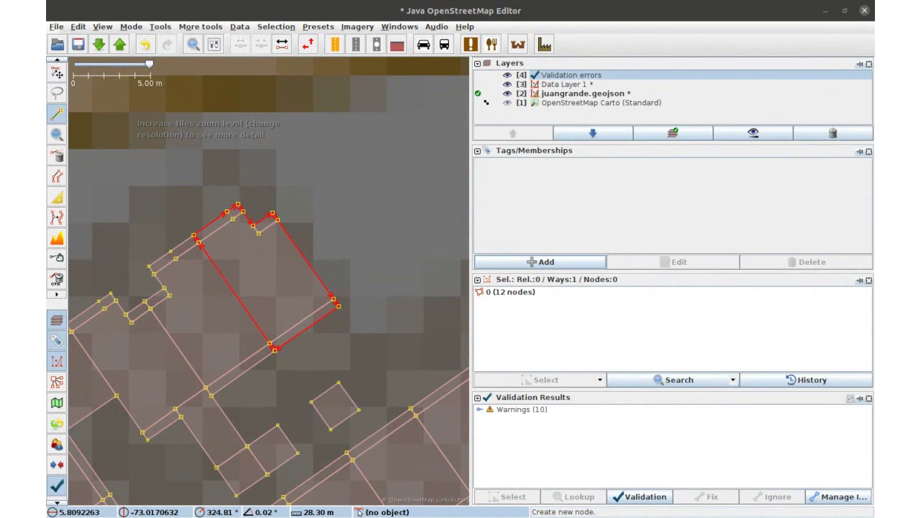
key("Return")
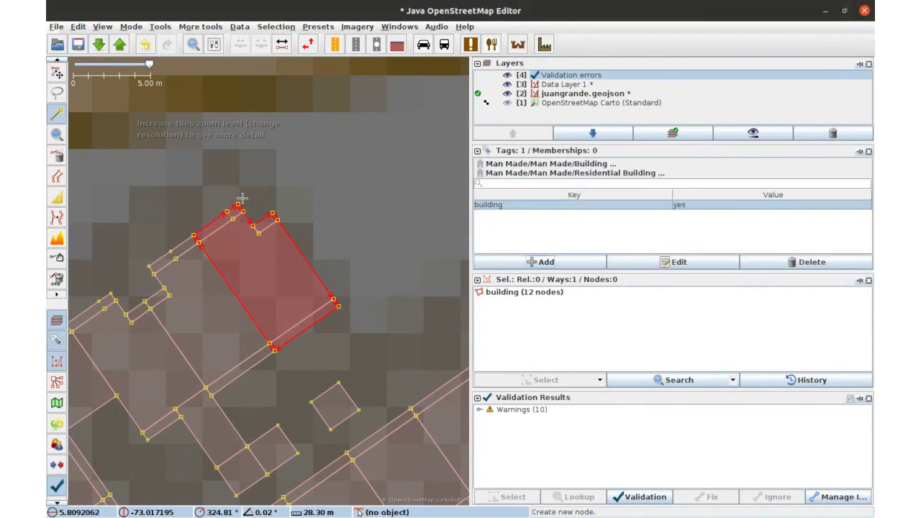
Step: Change the overlapping 8-node building's tag to building=part
key("s")
scroll(242, 199, "up", 3)
left_click(225, 227)
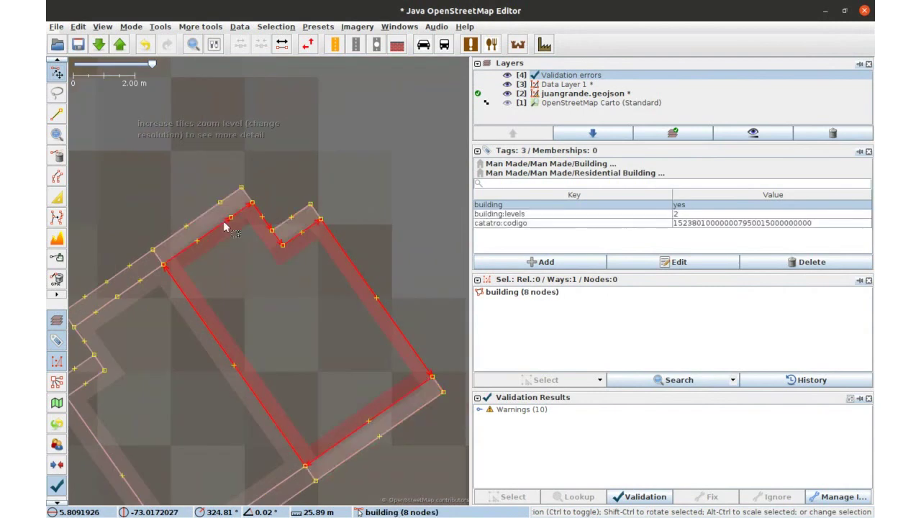
double_click(699, 206)
type("par")
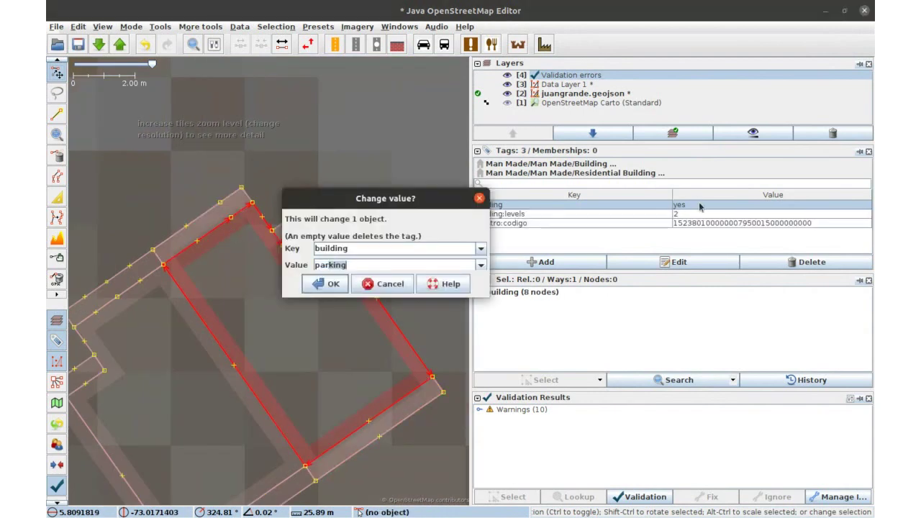
type("t")
left_click(328, 285)
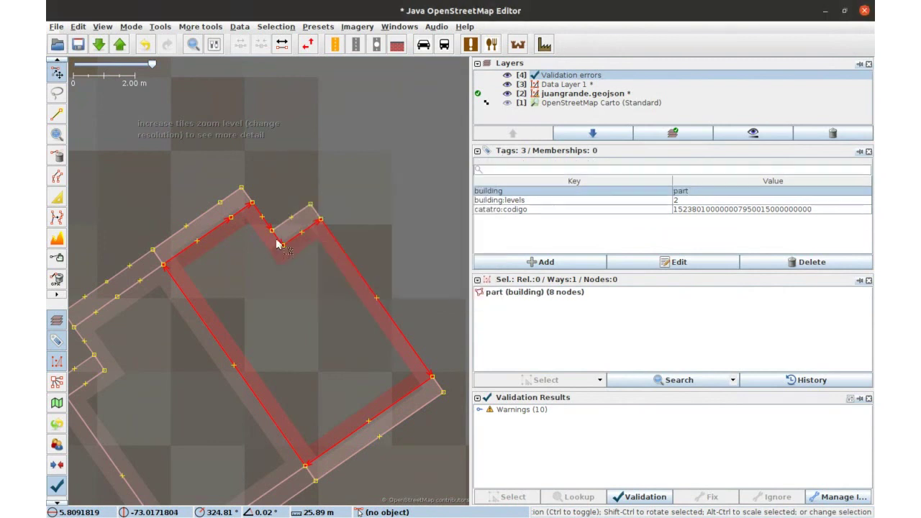
Step: Change the neighbouring 6-node building's tag to building=part as well
scroll(237, 197, "up", 5)
left_click(238, 197)
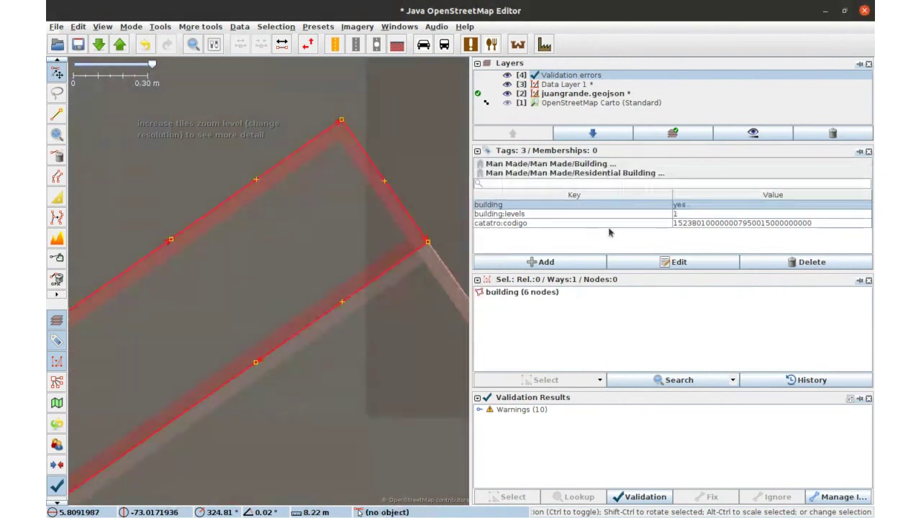
double_click(692, 205)
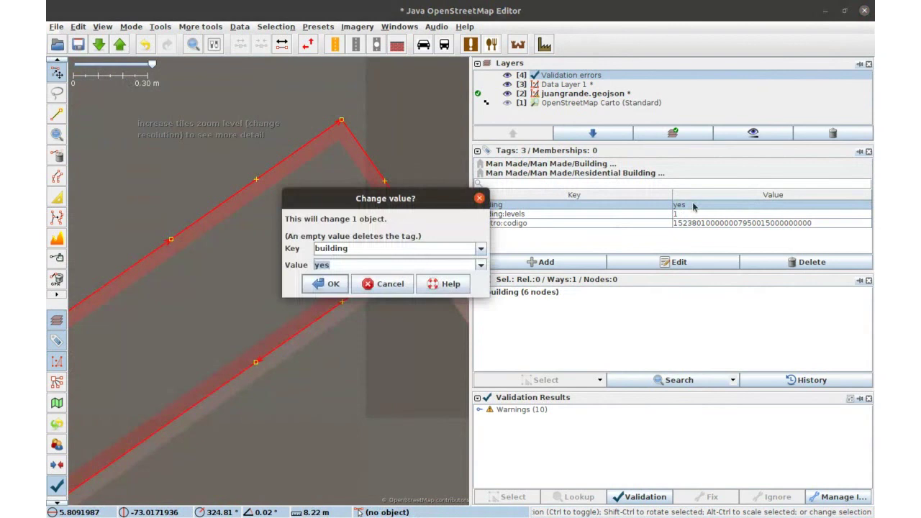
type("part")
left_click(330, 284)
Step: Retag the 8-node building part with the key building:part=yes
left_click(260, 193)
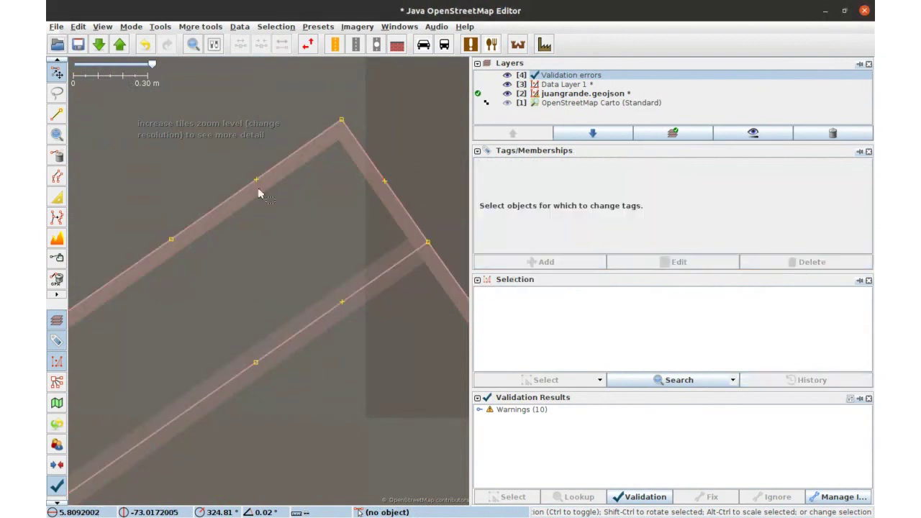
scroll(261, 193, "down", 5)
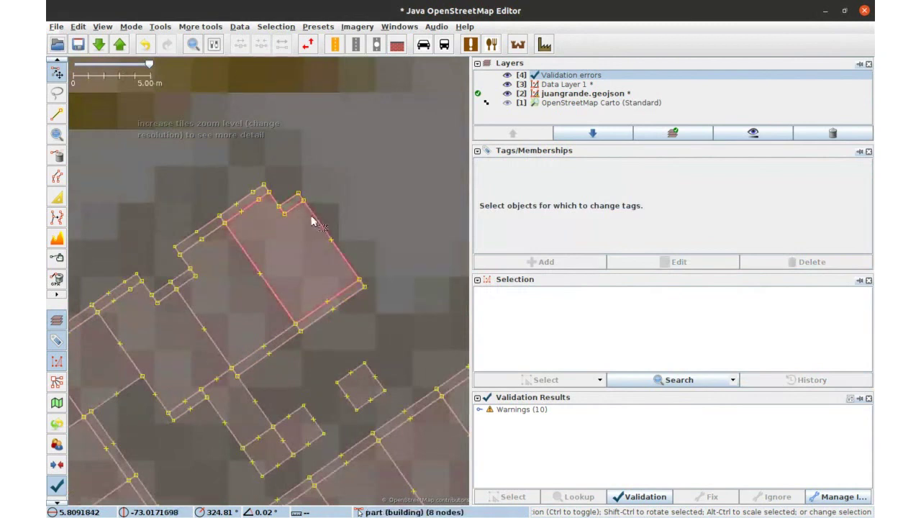
left_click(311, 222)
double_click(548, 193)
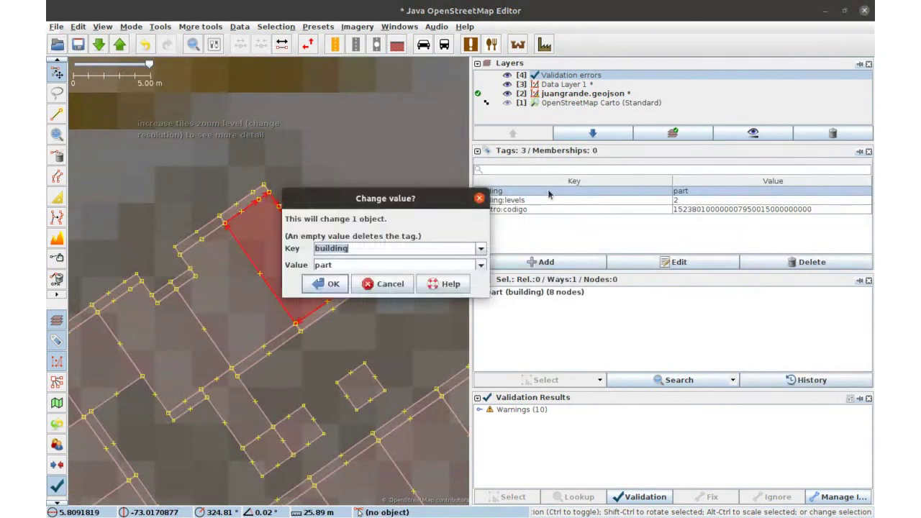
key("End")
type(":")
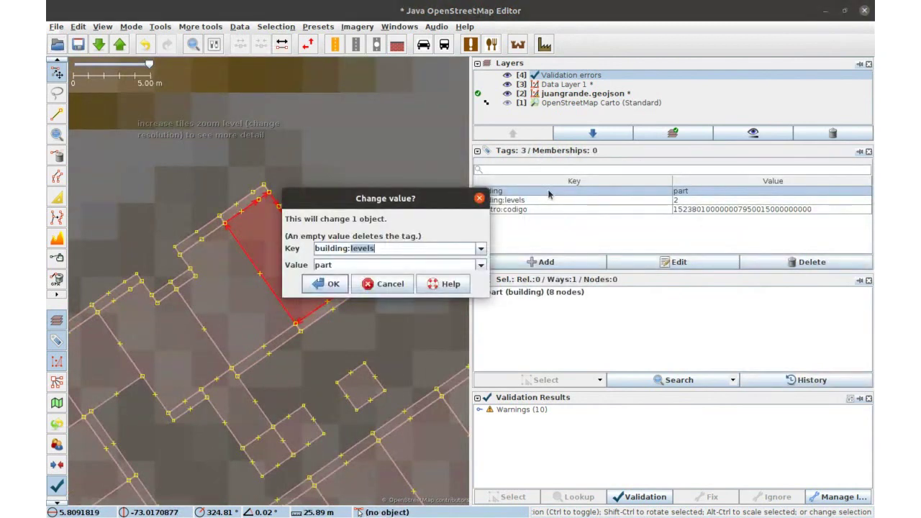
type("part")
key("Tab")
type("y")
left_click(327, 282)
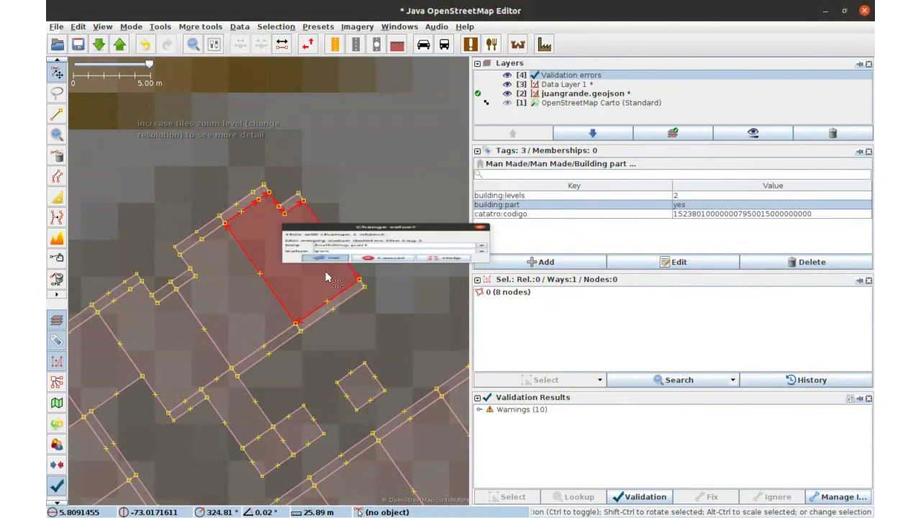
Step: Select the thin 6-node strip, the 8-node part and the small 4-node building in turn
scroll(256, 190, "up", 5)
left_click(299, 140)
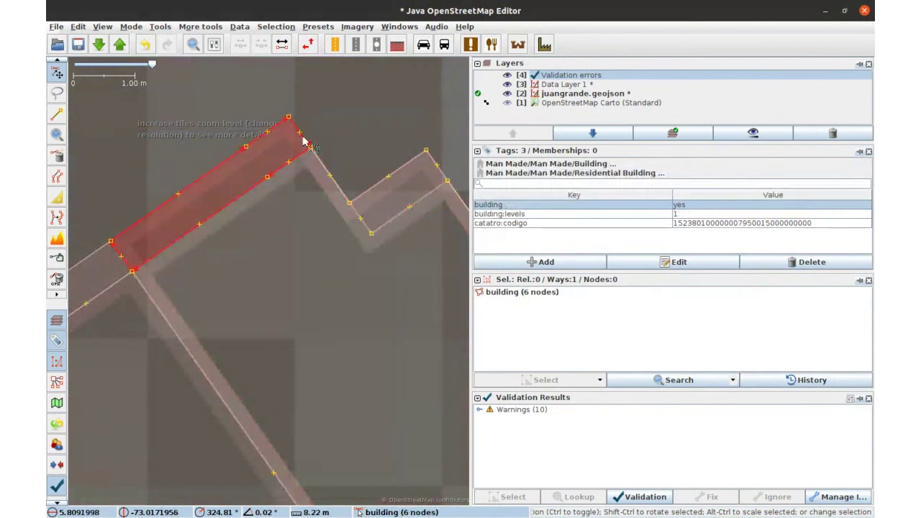
left_click(383, 180, "shift")
scroll(186, 177, "down", 2)
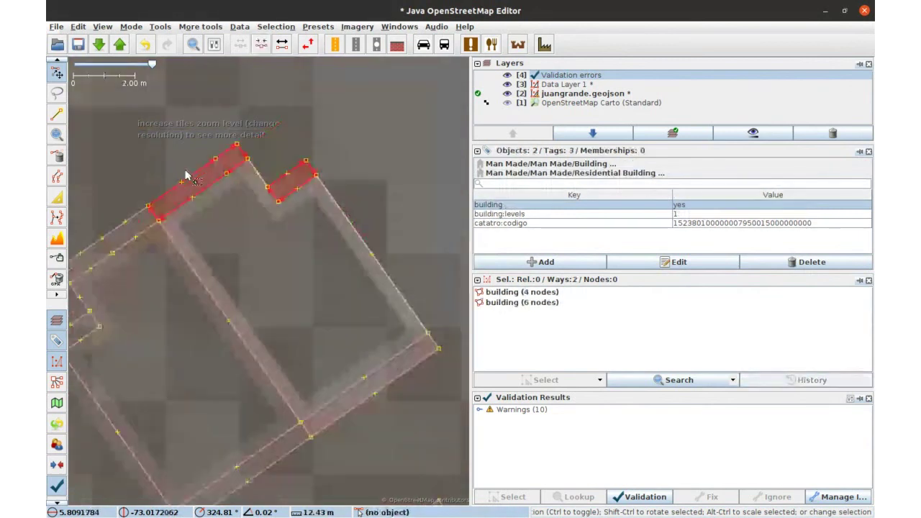
scroll(186, 176, "down", 2)
key("shift+j")
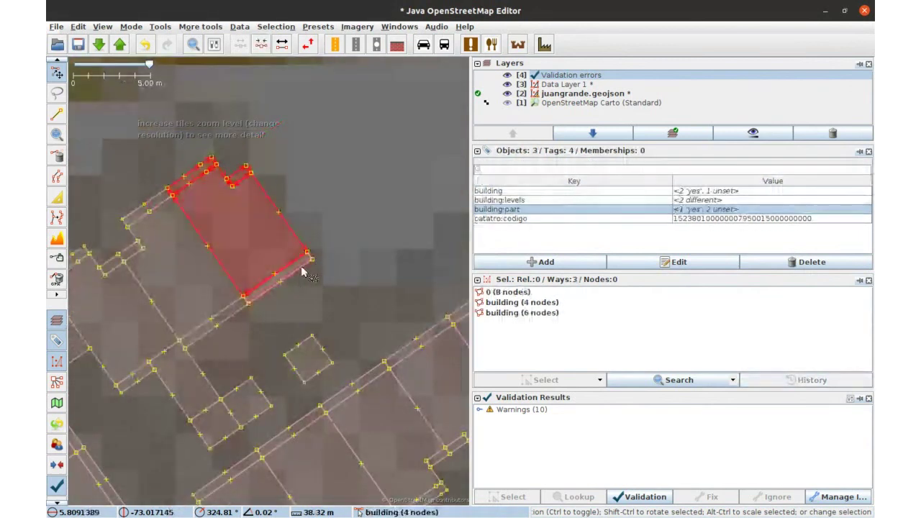
left_click(302, 272, "shift")
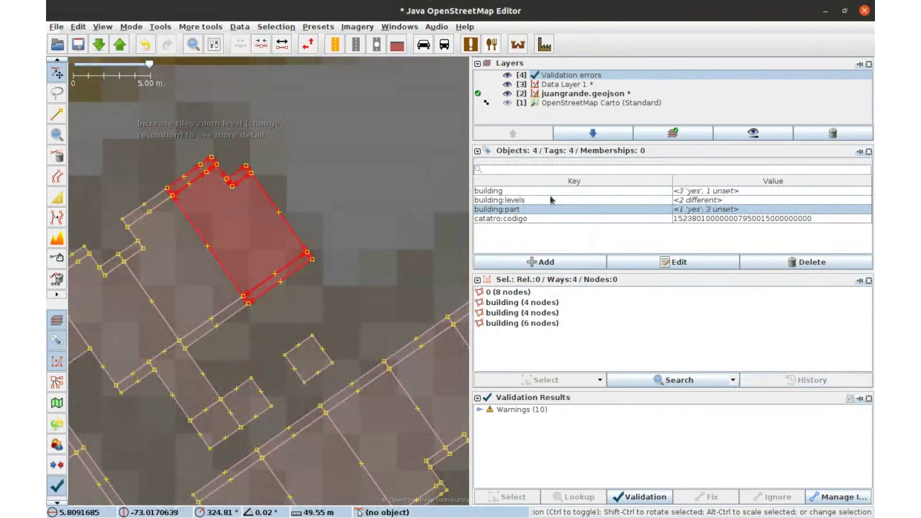
left_click(315, 173)
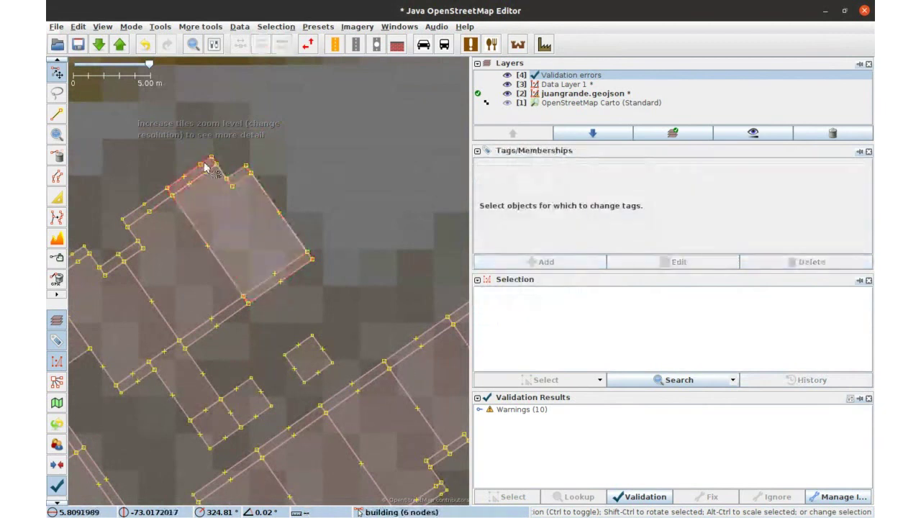
left_click(207, 165)
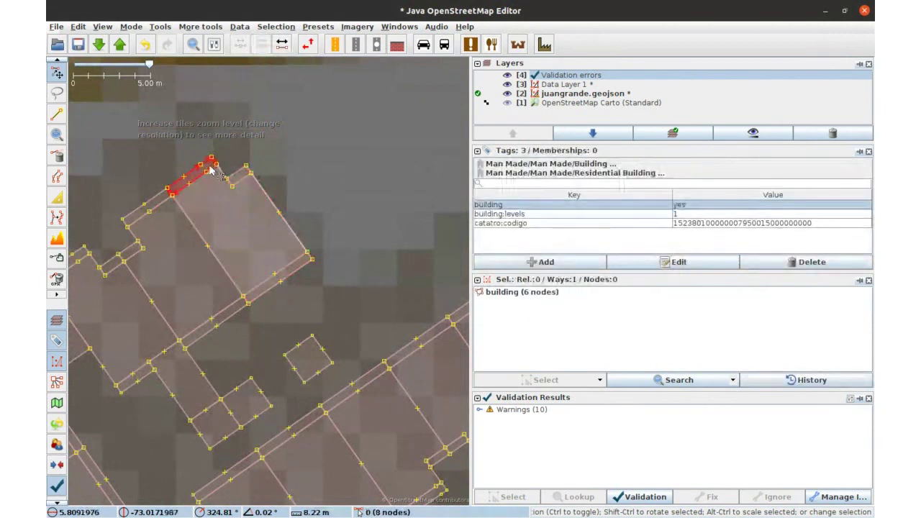
scroll(210, 169, "up", 2)
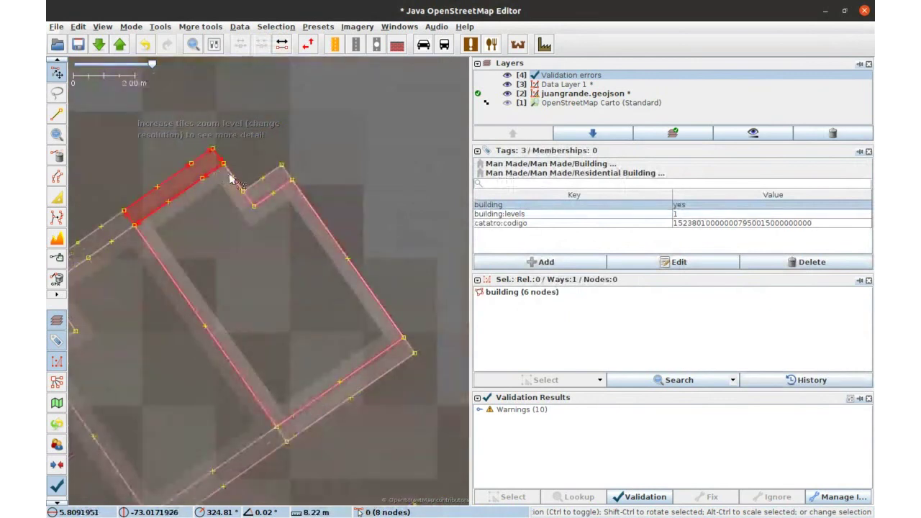
left_click(230, 178)
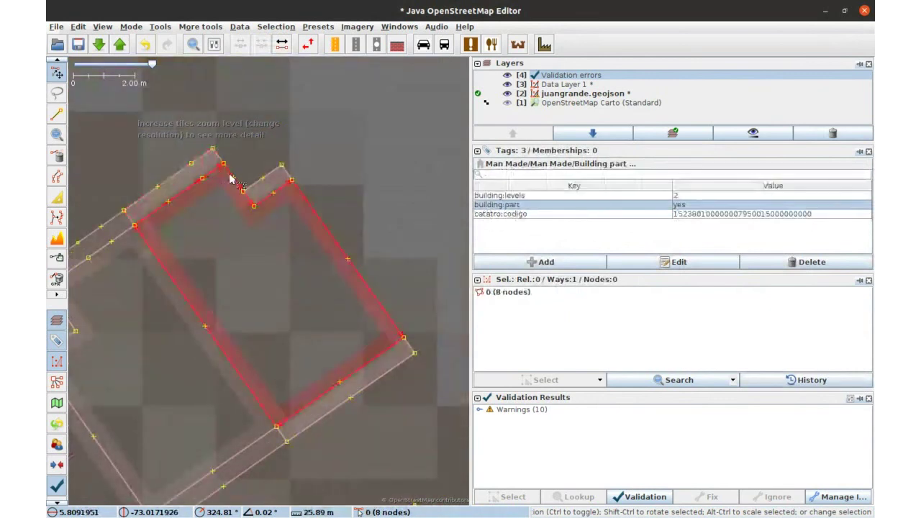
left_click(268, 182)
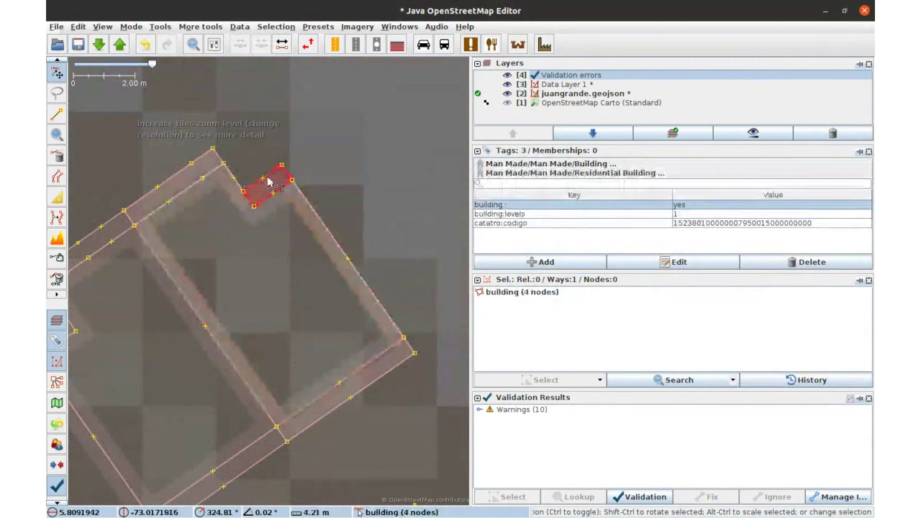
Step: Retag the small notch piece as building:part=yes, then check the outline's and 8-node part's tags
double_click(569, 205)
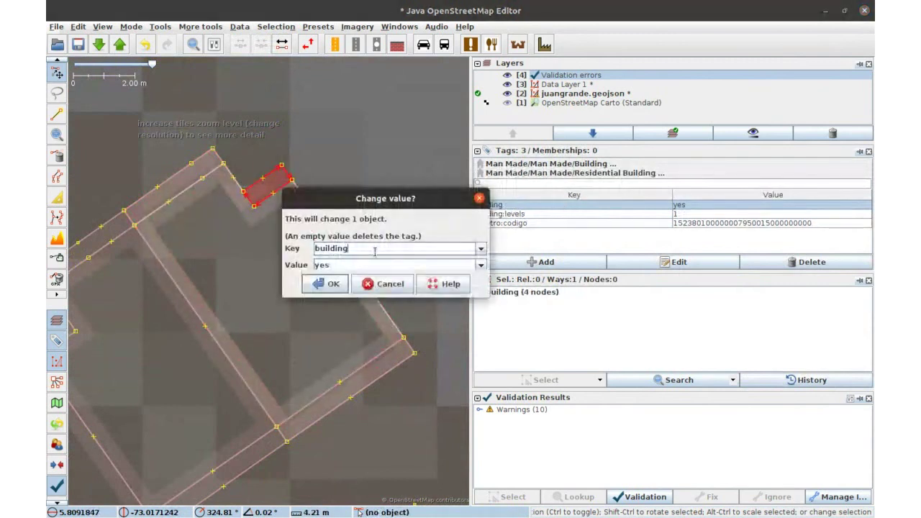
type(":part")
left_click(327, 284)
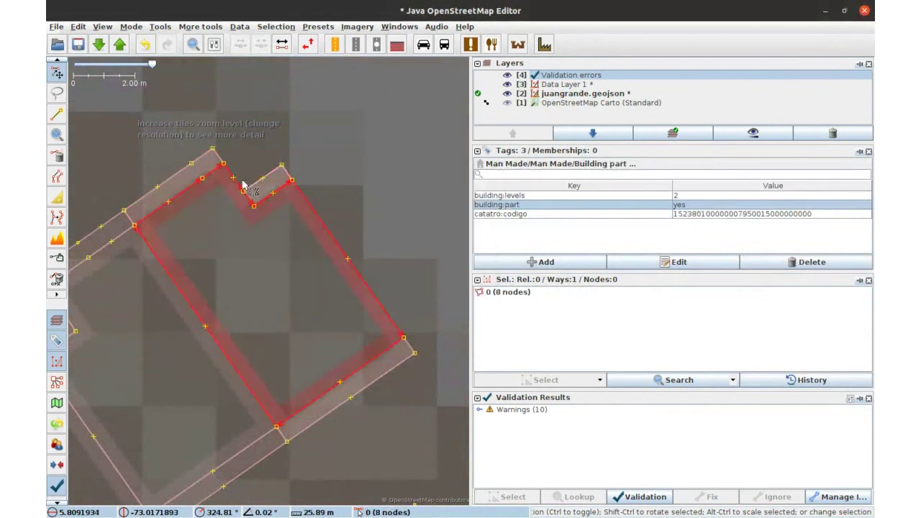
left_click(204, 160)
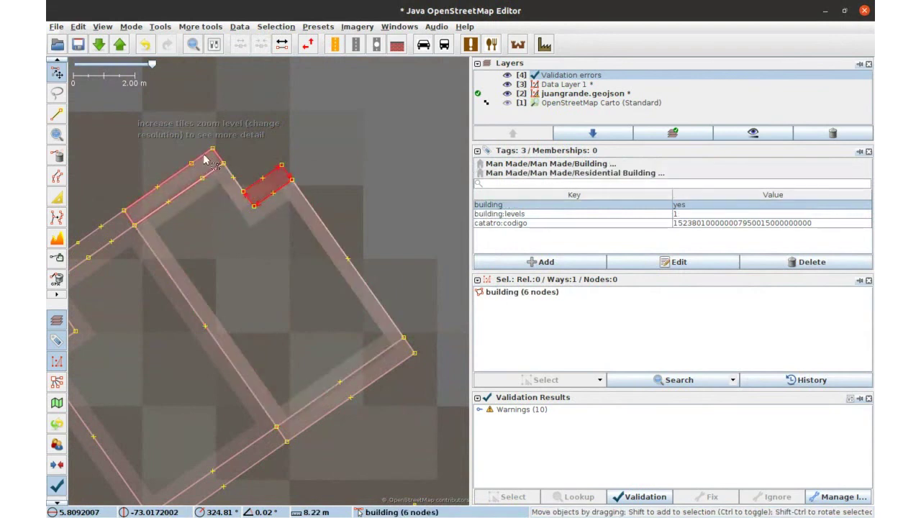
left_click(238, 185)
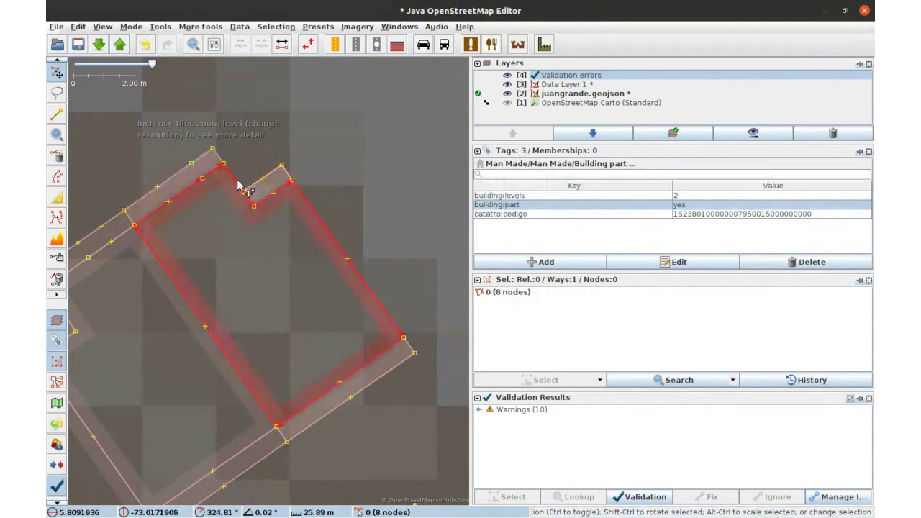
left_click(260, 188)
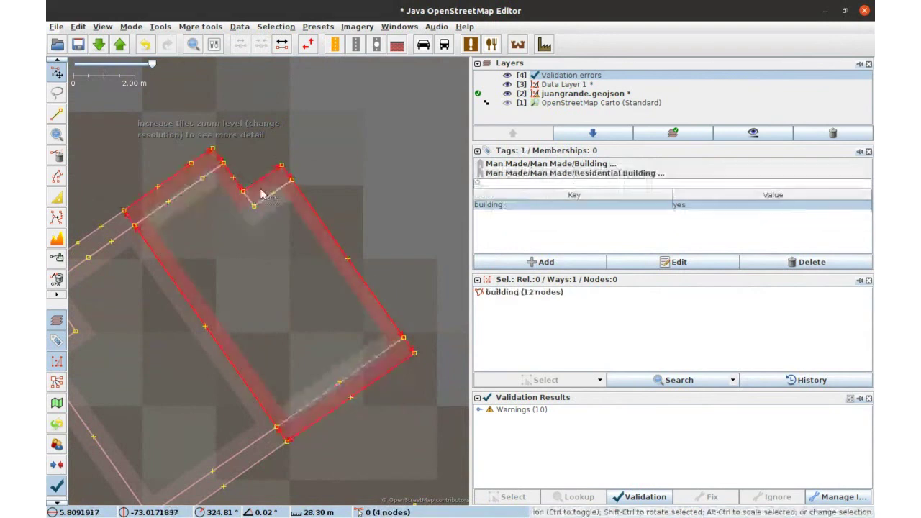
left_click(404, 375)
Step: Retag the long narrow 4-node strip from building=yes to building:part=yes
left_click(414, 351)
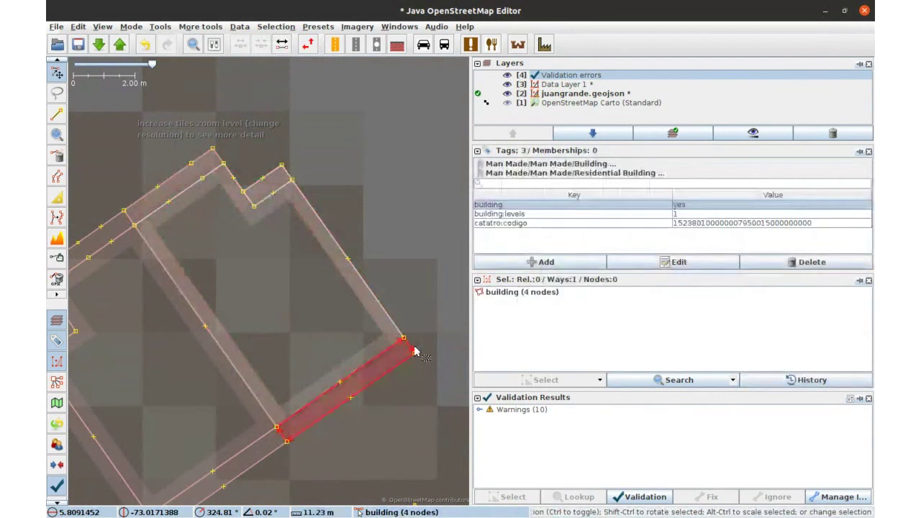
double_click(498, 206)
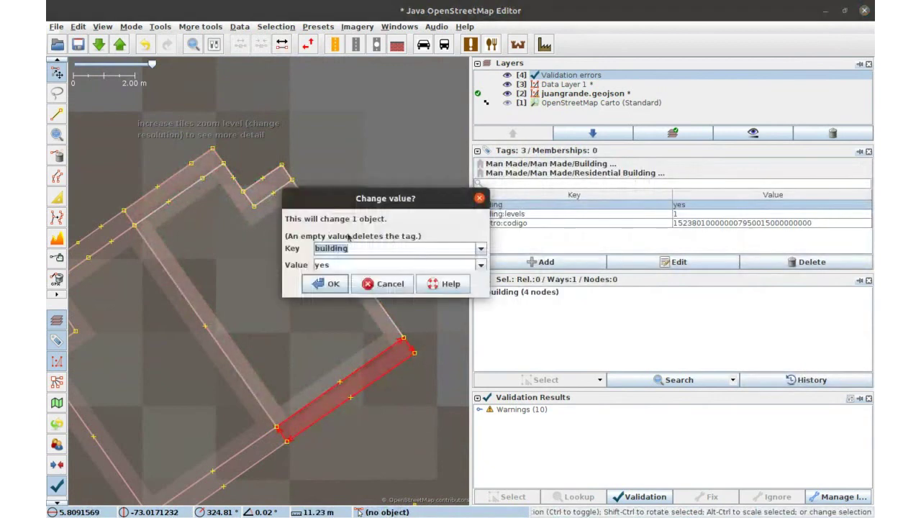
left_click(345, 262)
type("part")
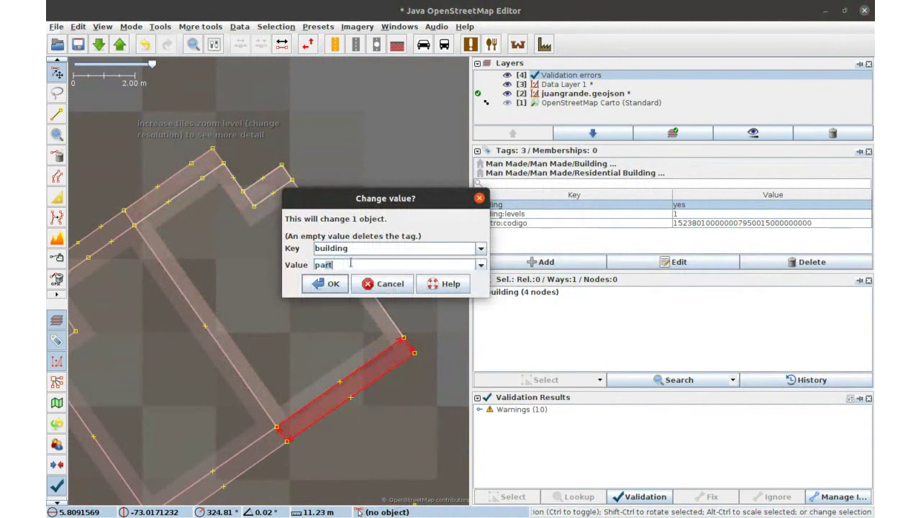
type("t")
left_click(379, 249)
left_click(379, 249)
type(":part")
key("Tab")
type("yes")
left_click(336, 284)
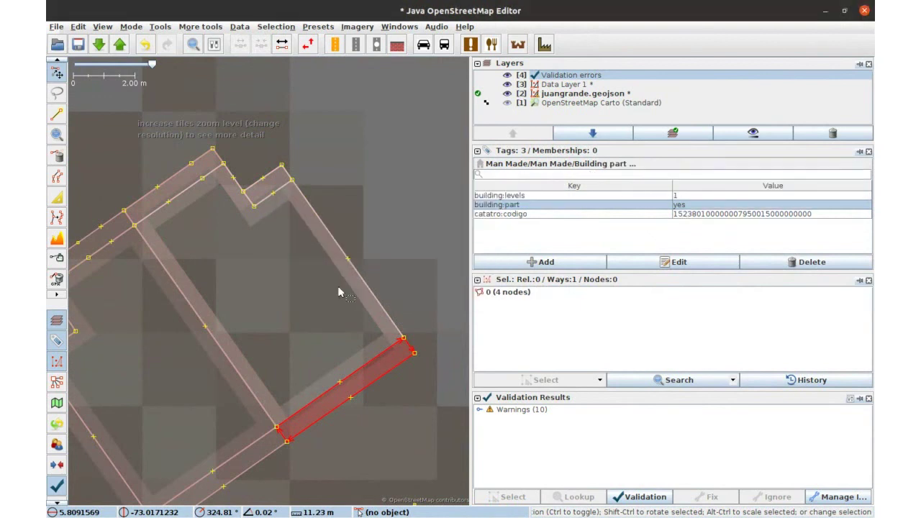
Step: Check the tags of the small notch piece and the 8-node building part
left_click(374, 201)
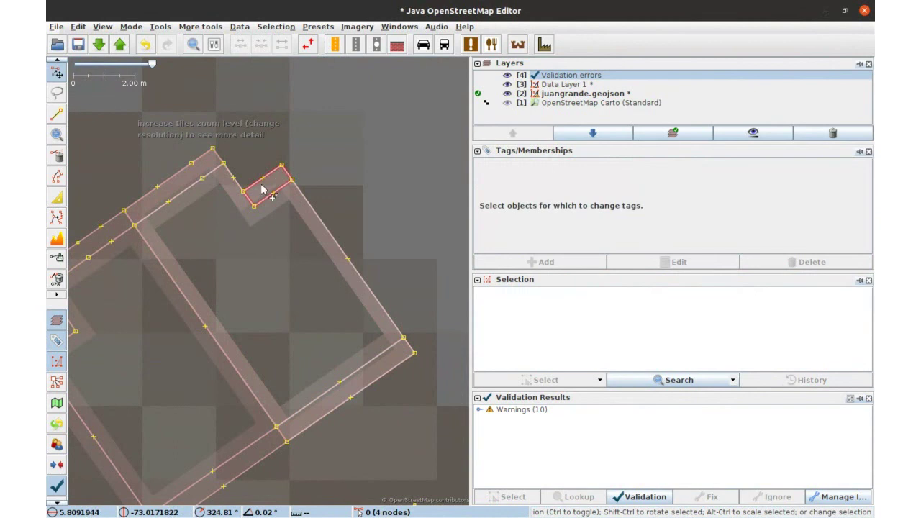
left_click(188, 174)
left_click(242, 179)
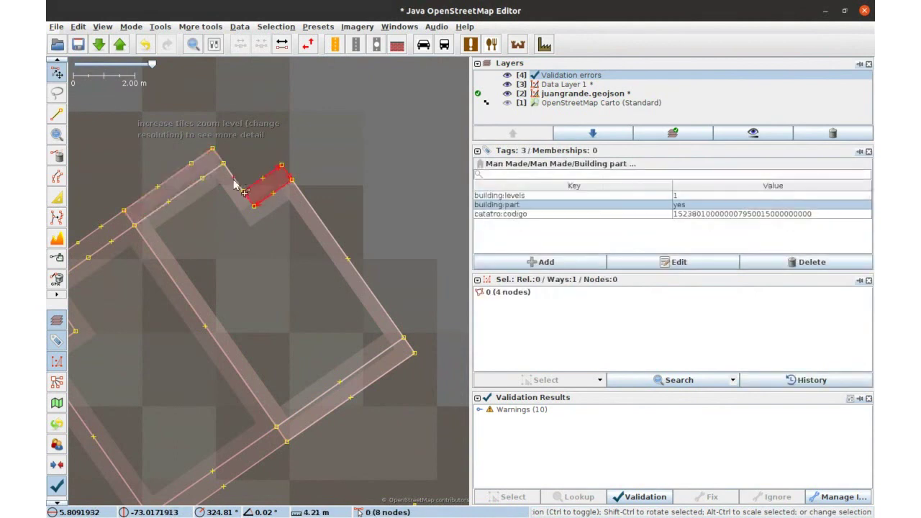
left_click(384, 285)
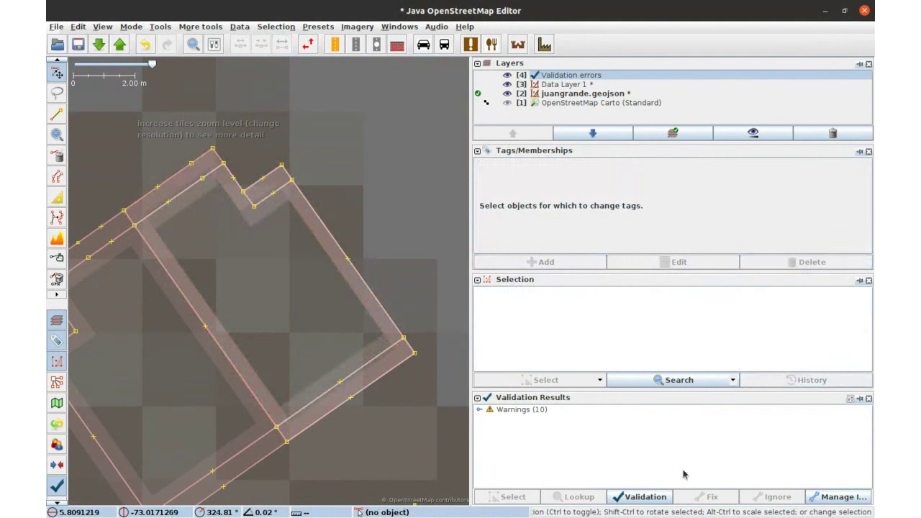
Step: Run validation on the edited buildings, listing 10 warnings and no errors
left_click(638, 496)
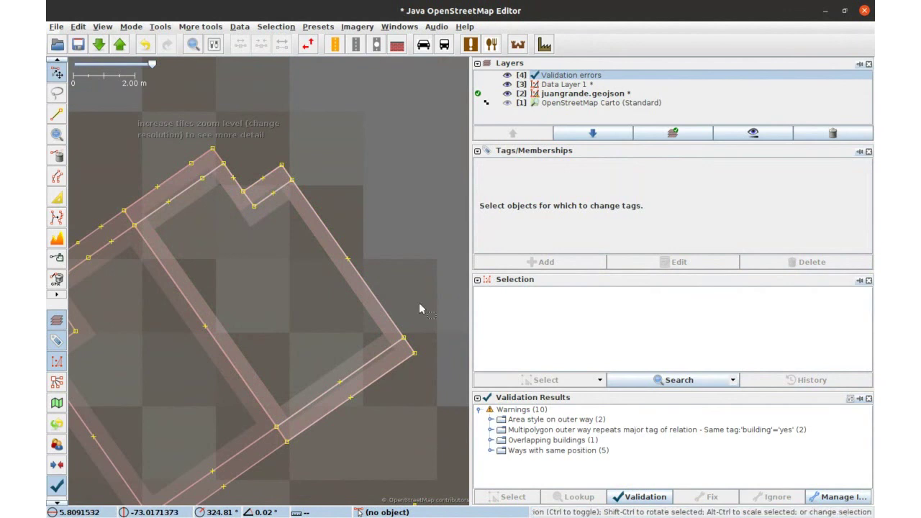
scroll(420, 305, "down", 5)
scroll(409, 230, "up", 3)
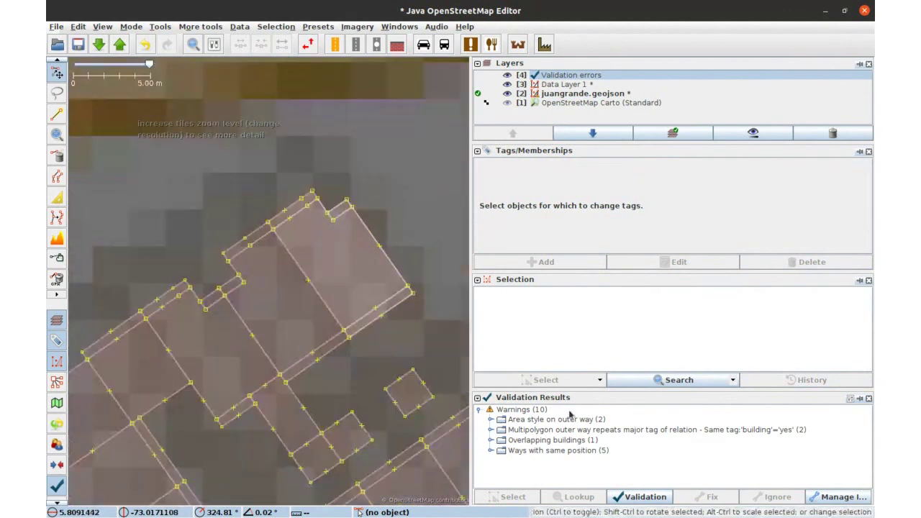
left_click(644, 497)
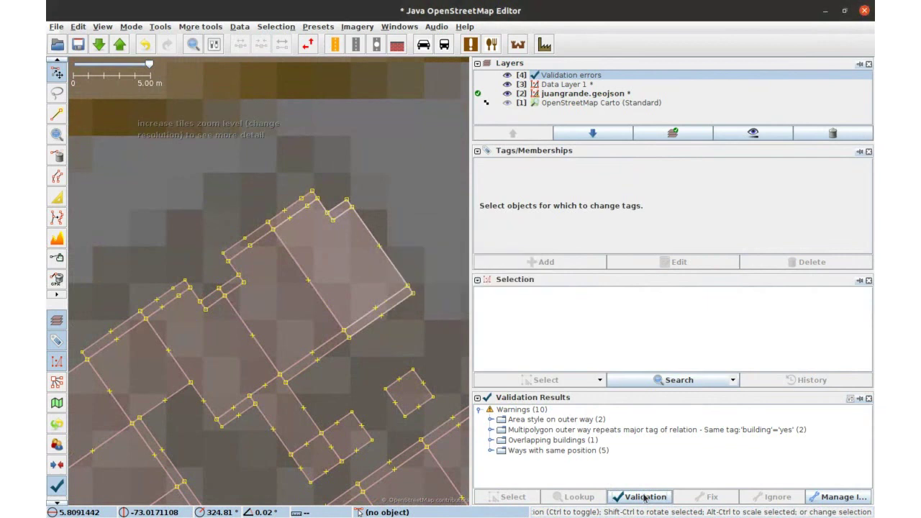
Step: Inspect the tags of a flagged building part and a way in the map
scroll(339, 208, "up", 3)
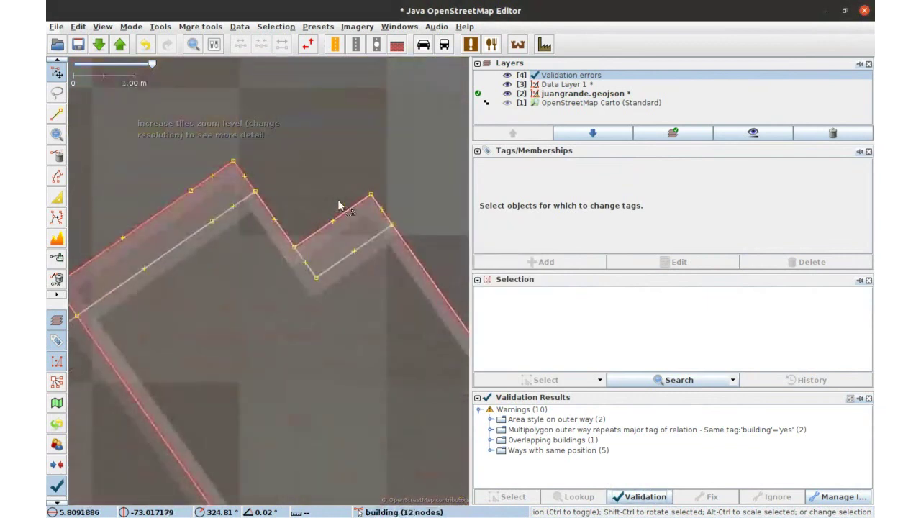
left_click(339, 212)
left_click(345, 208)
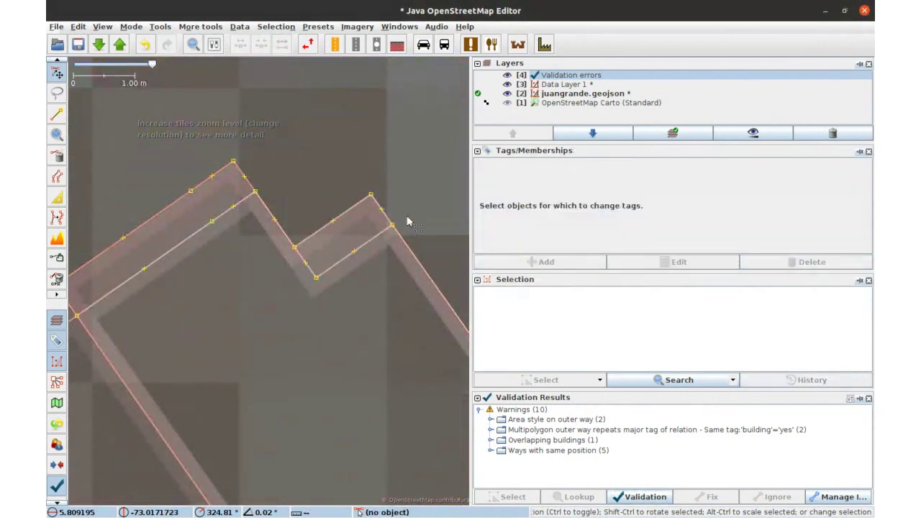
left_click(406, 249)
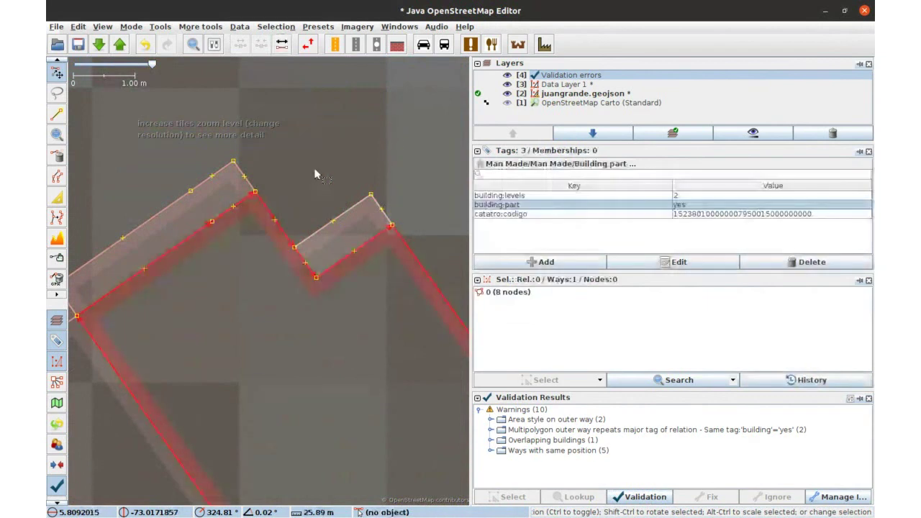
left_click(315, 173)
scroll(315, 172, "down", 3)
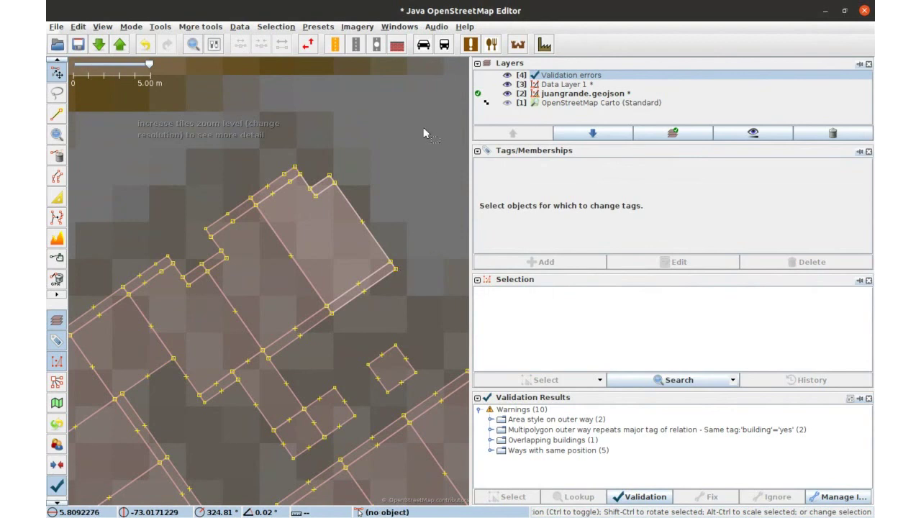
left_click(623, 495)
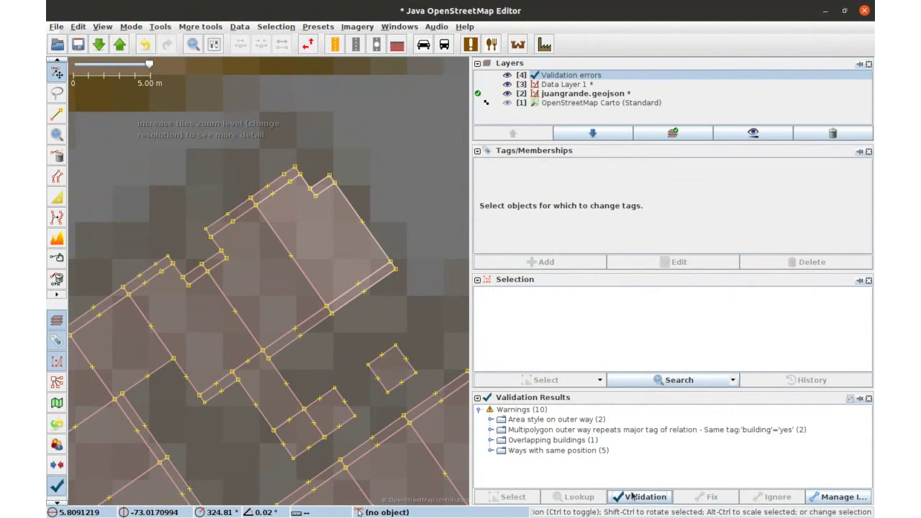
scroll(366, 343, "down", 4)
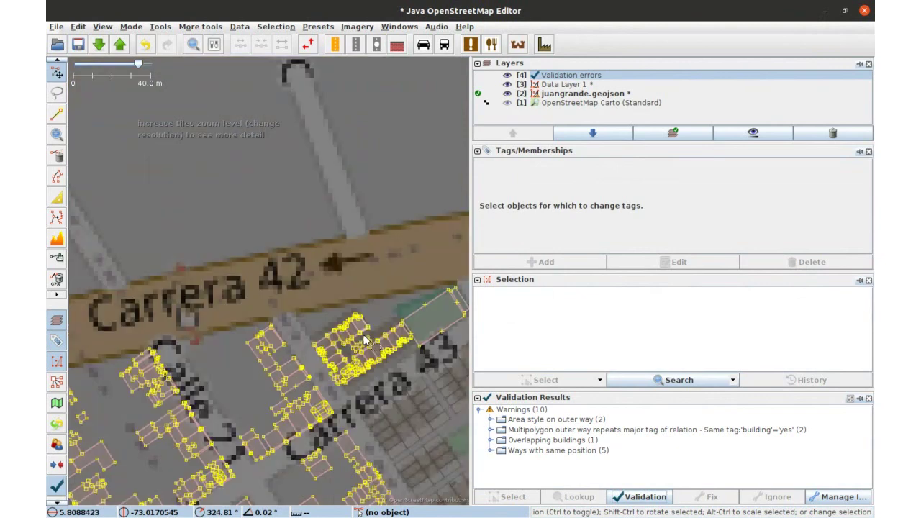
scroll(365, 343, "up", 4)
middle_click(356, 340)
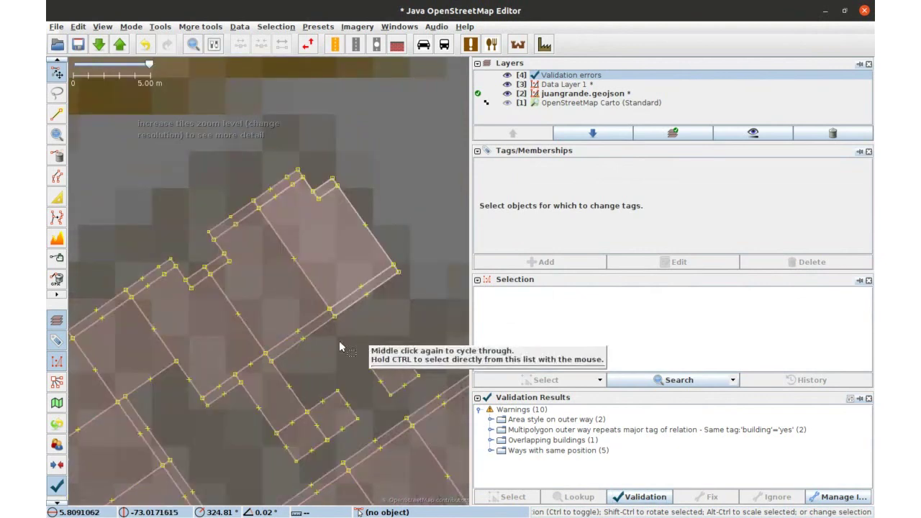
right_click(357, 334)
left_click(307, 331)
scroll(308, 336, "down", 2)
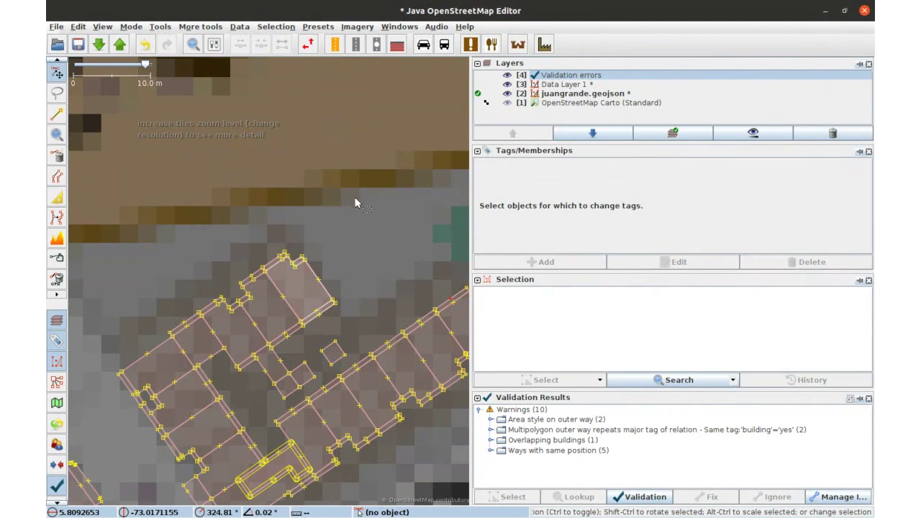
scroll(251, 279, "up", 5)
left_click(287, 253)
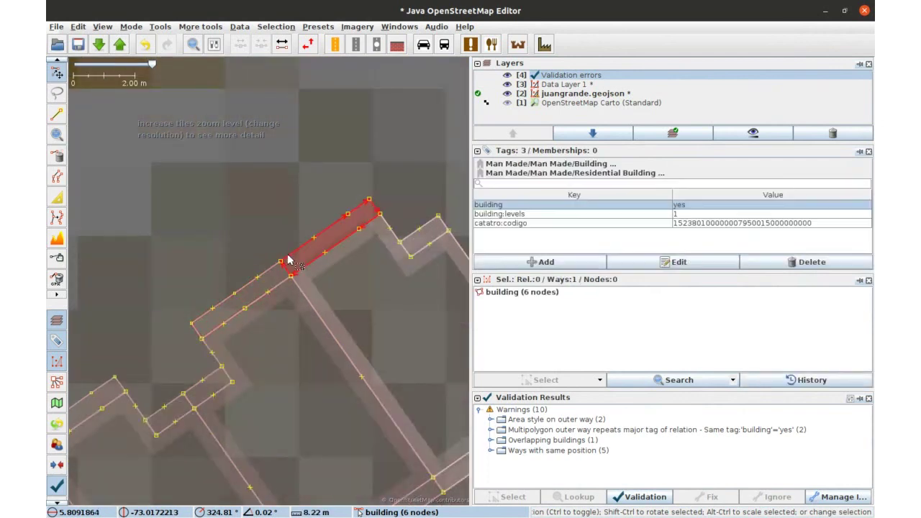
left_click_drag(287, 253, 150, 245)
scroll(150, 245, "down", 7)
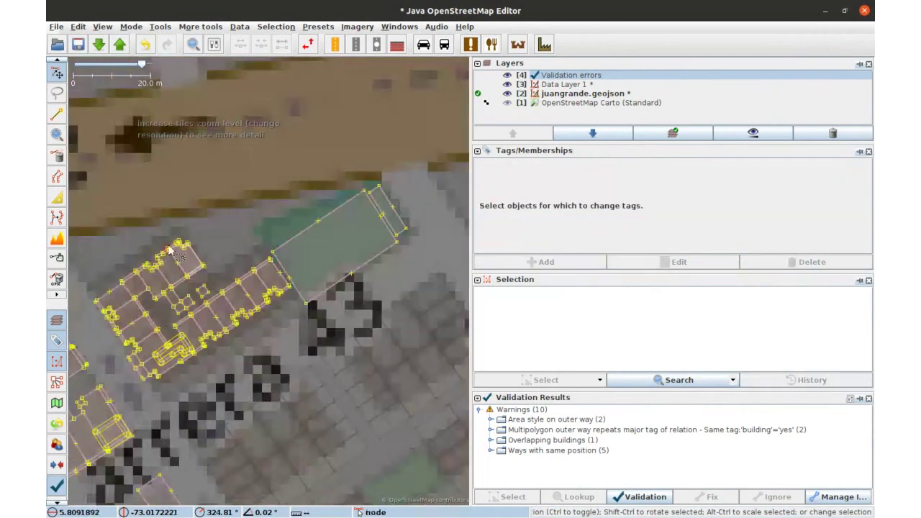
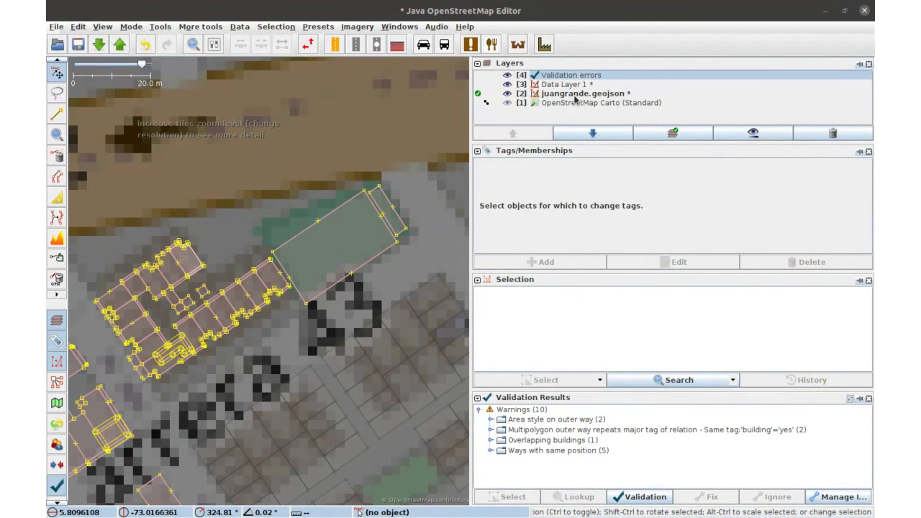
Step: Make Data Layer 1 the active layer and zoom in on the building footprint outlines
left_click(576, 85)
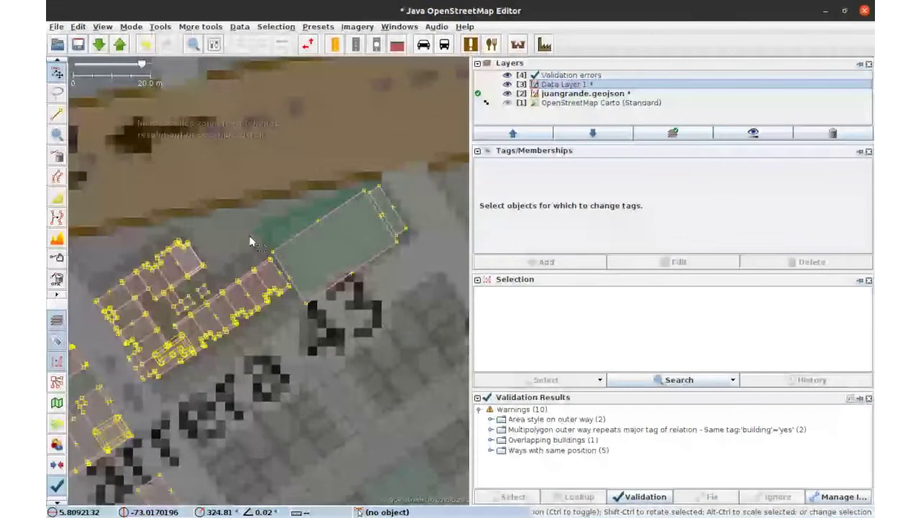
scroll(172, 249, "up", 2)
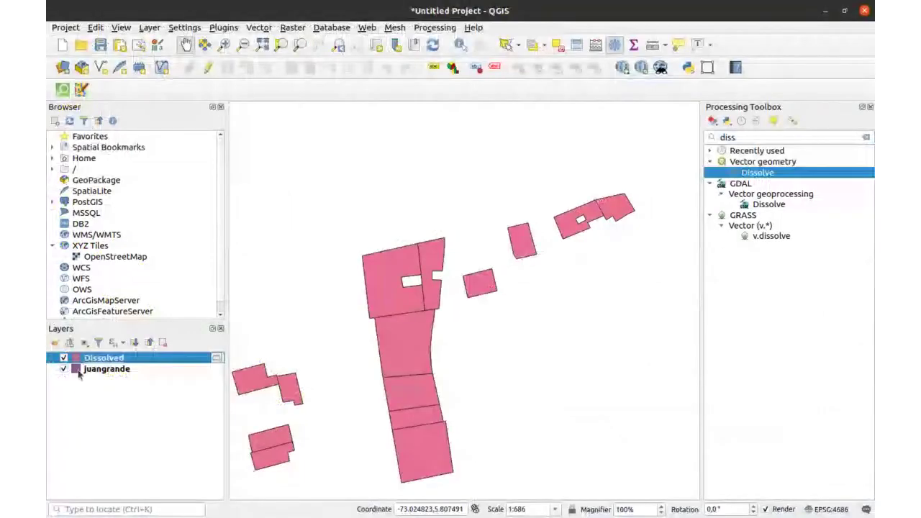
Step: Inspect the juangrande attribute table fields like building:levels, then close it and pan the map
left_click(91, 369)
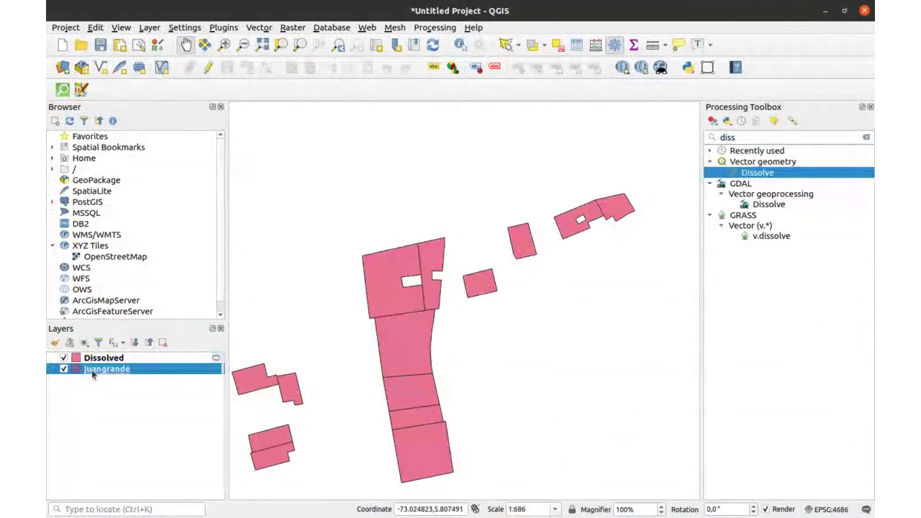
right_click(92, 369)
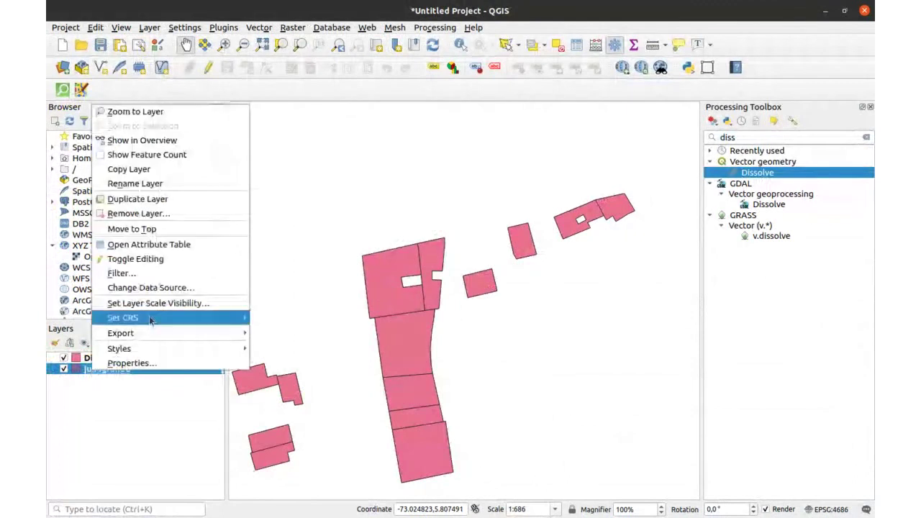
left_click(162, 244)
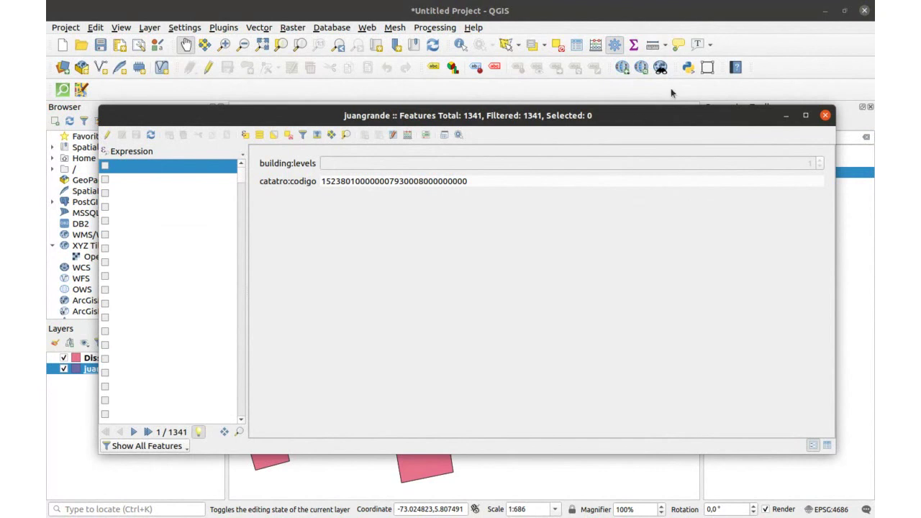
left_click(825, 115)
left_click_drag(438, 257, 448, 200)
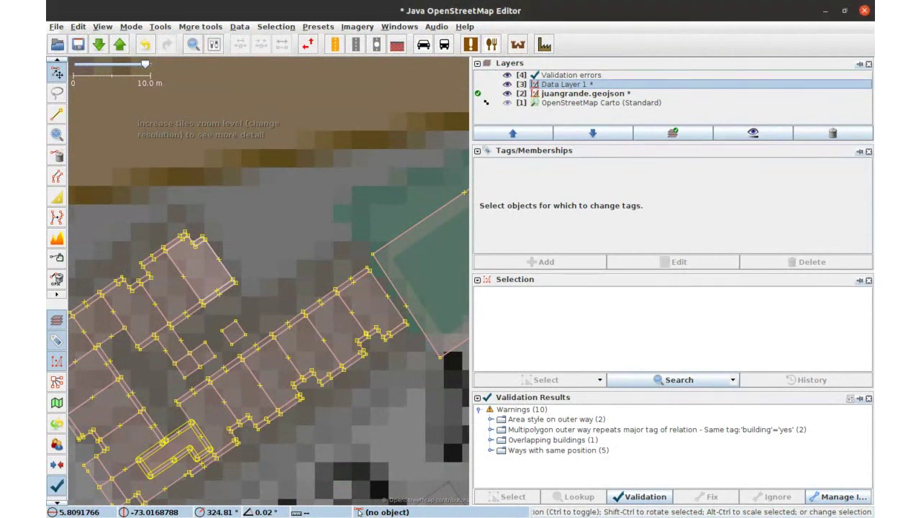
Step: Switch from JOSM back to QGIS with the Dissolved building layer
key("alt+Tab")
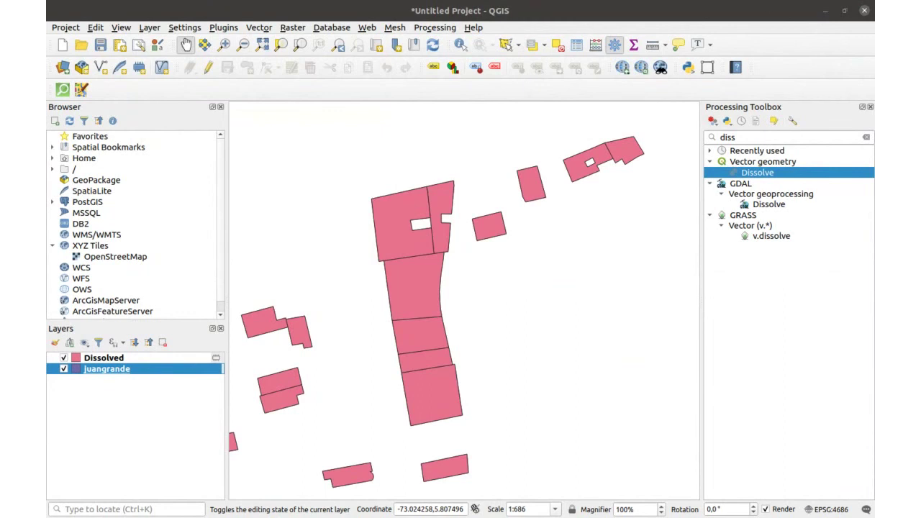
Step: Bring the Chrome Street View window forward and maximize it
key("alt+Tab")
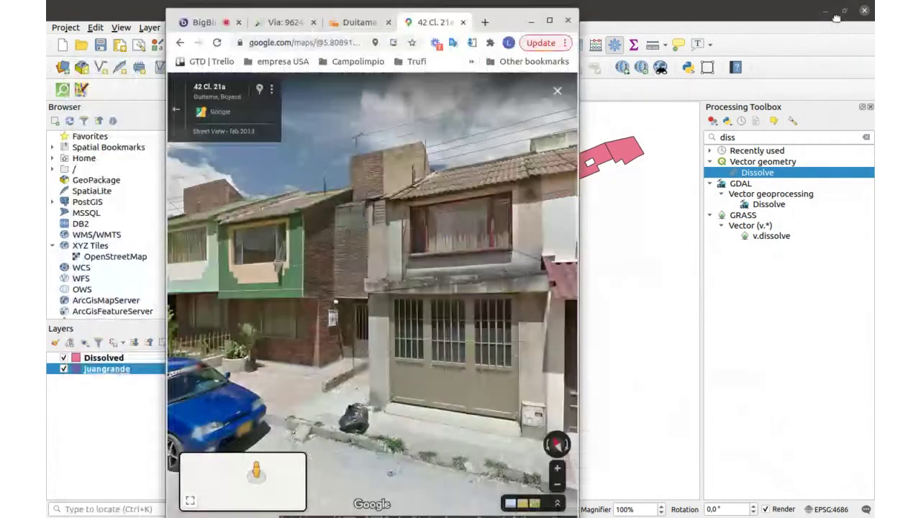
key("alt+Tab")
key("alt+Tab")
left_click_drag(836, 18, 667, 29)
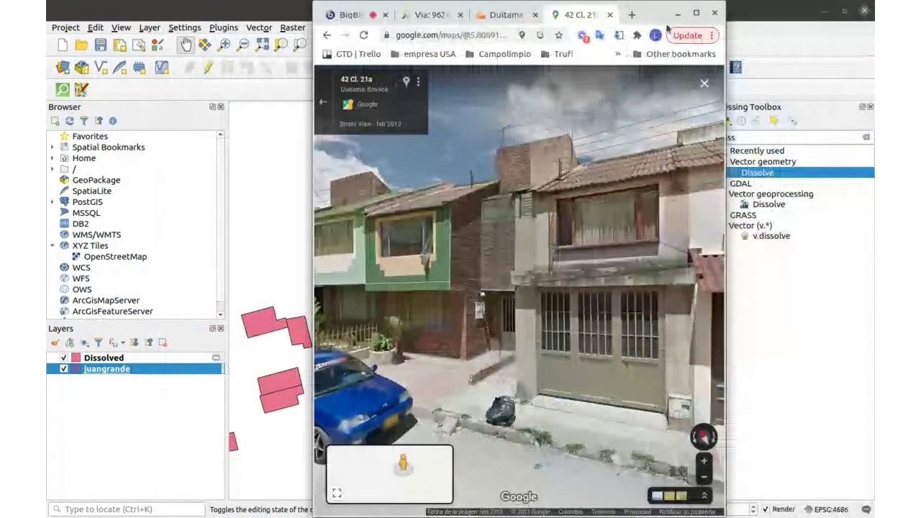
double_click(658, 16)
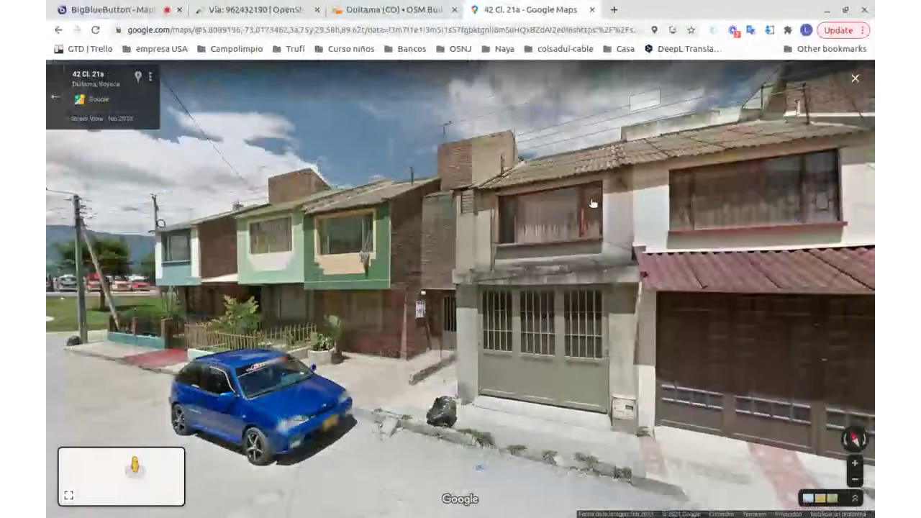
left_click_drag(593, 204, 514, 263)
left_click(513, 263)
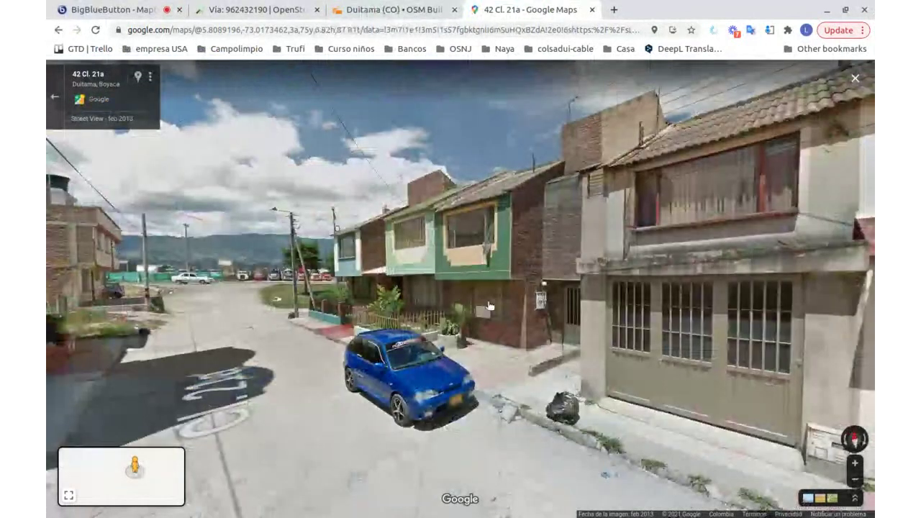
left_click(452, 345)
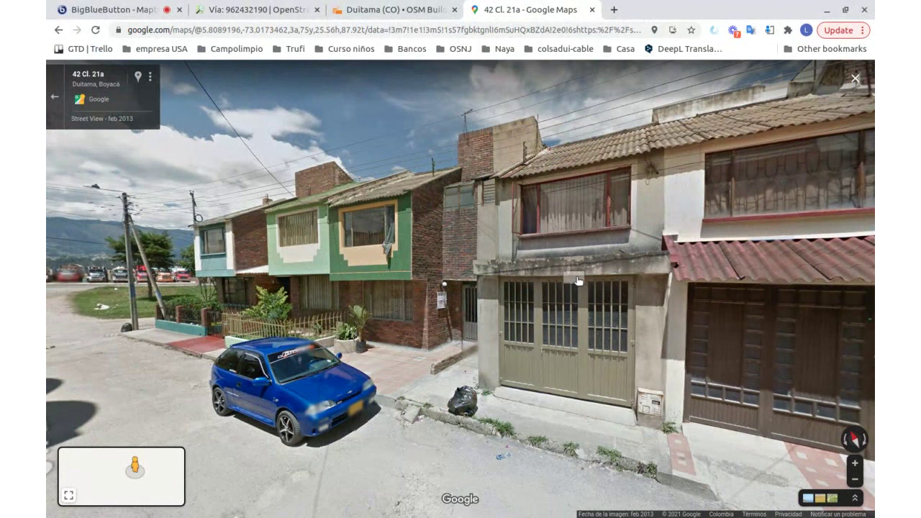
left_click(614, 9)
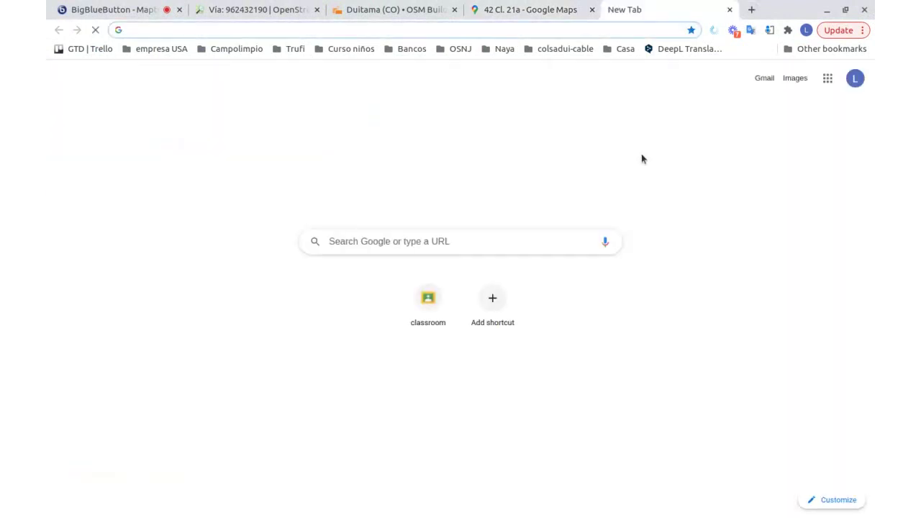
Step: Go to mapillary.com and open its Explore map data view
type("mapillary")
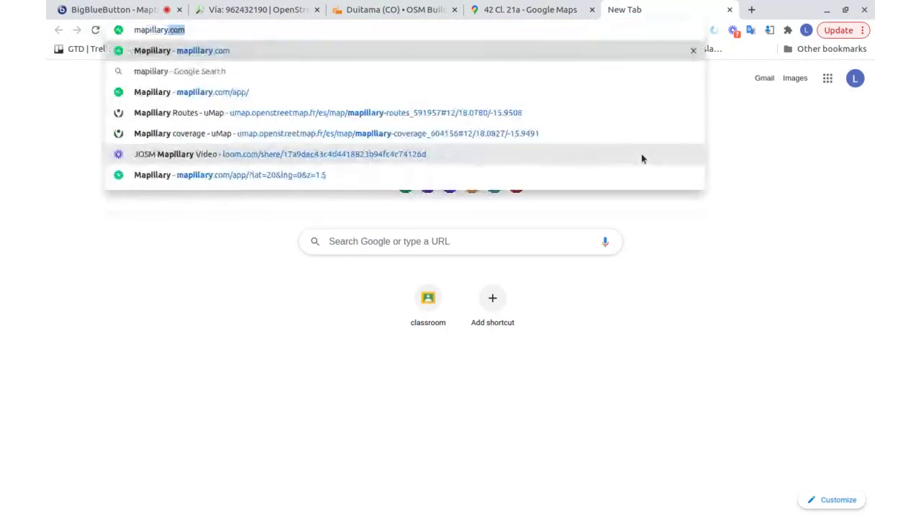
key("Return")
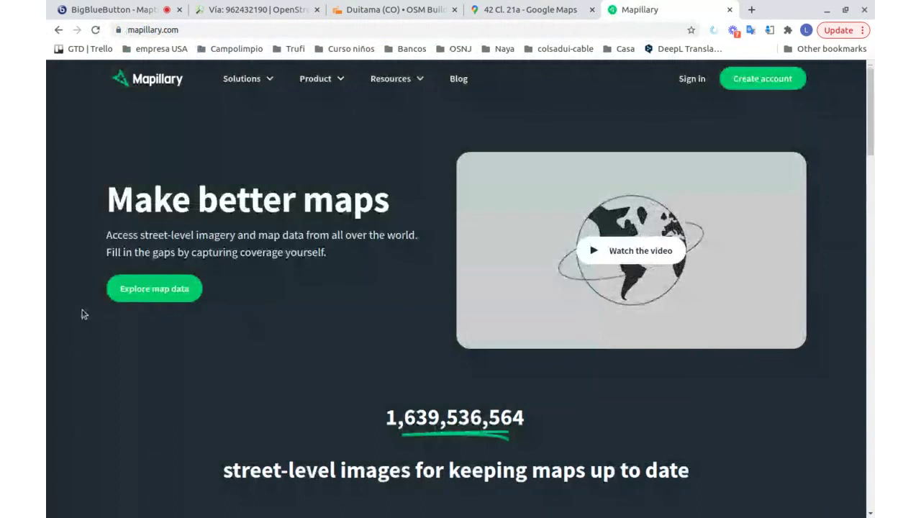
left_click(191, 301)
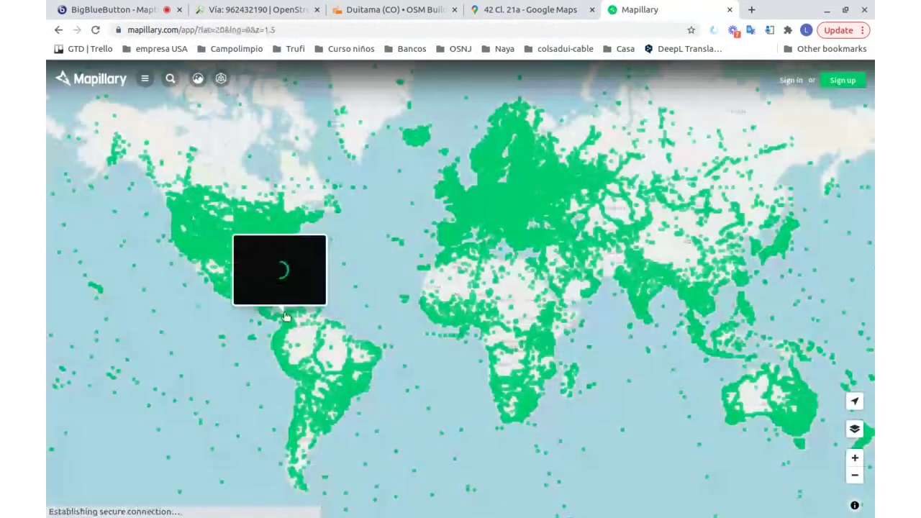
Step: Zoom and pan the Mapillary map to Carrera 42 in Duitama's Juan Grande blocks
scroll(301, 339, "up", 1)
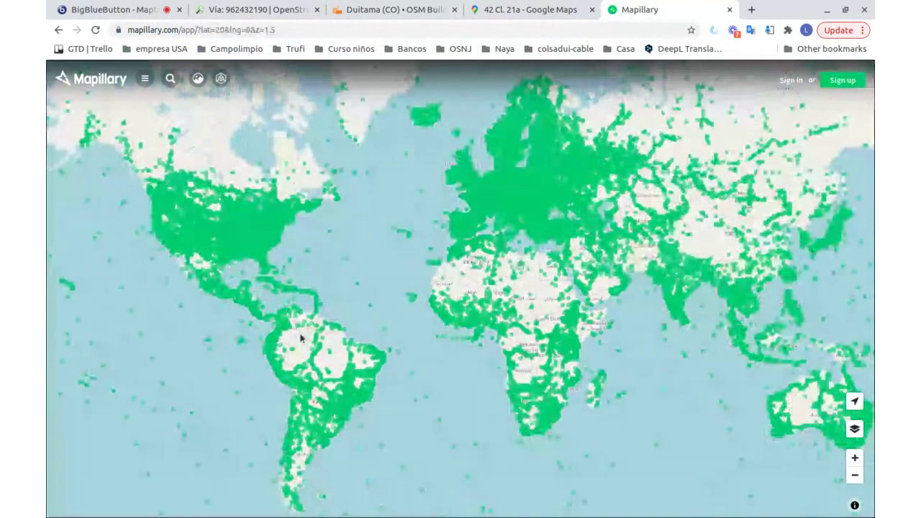
scroll(542, 261, "up", 10)
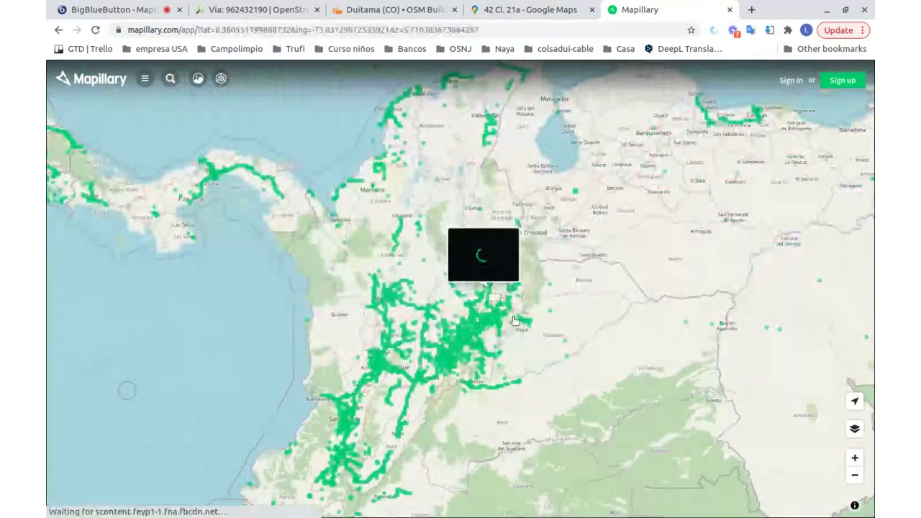
scroll(519, 346, "up", 5)
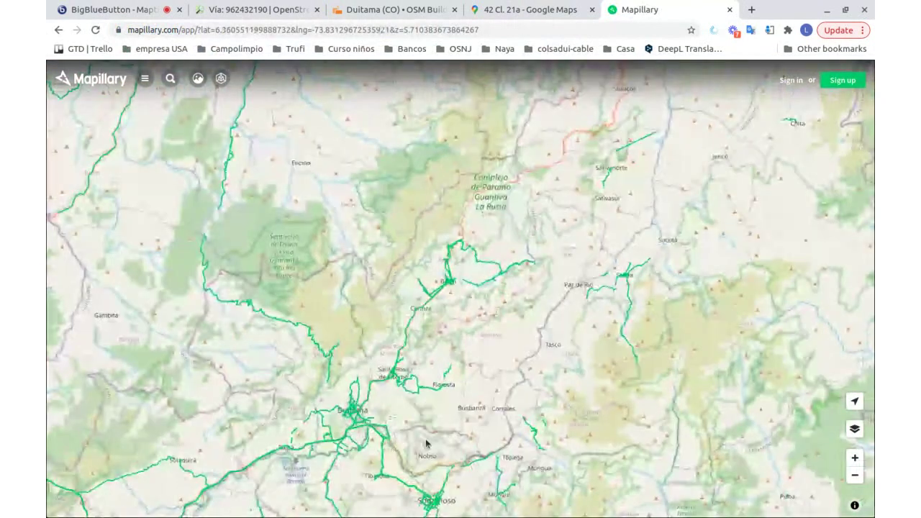
scroll(375, 442, "up", 3)
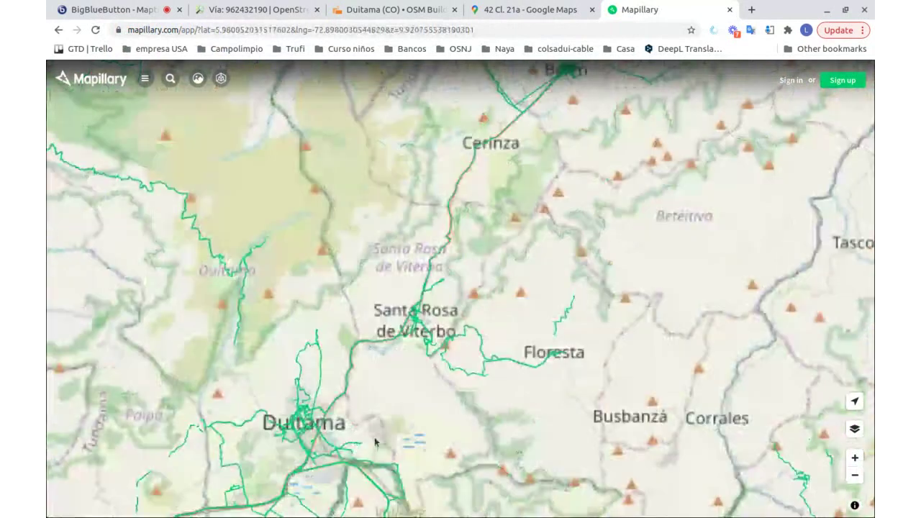
scroll(375, 442, "up", 3)
scroll(430, 320, "up", 5)
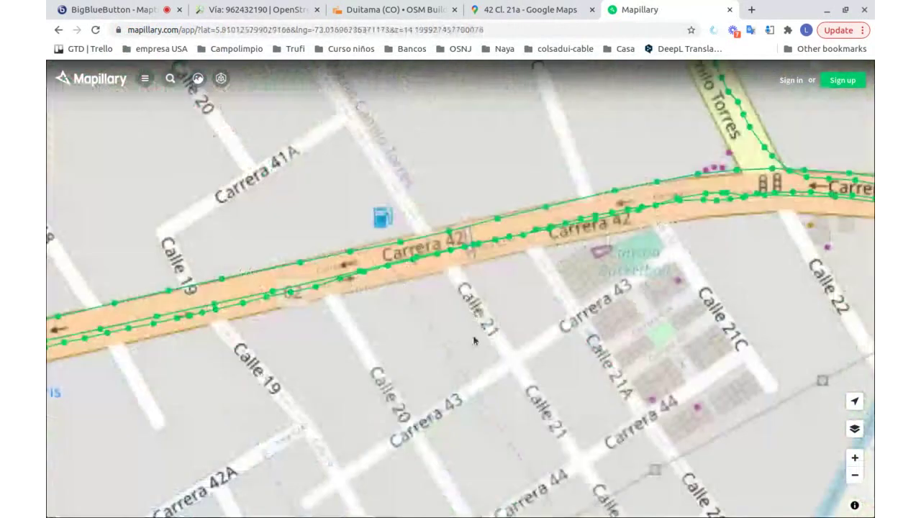
left_click_drag(795, 263, 528, 254)
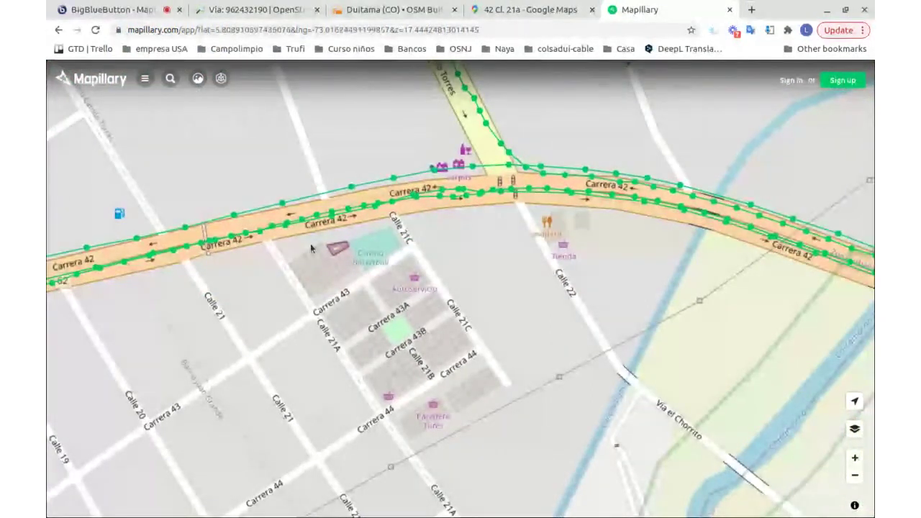
mouse_move(245, 240)
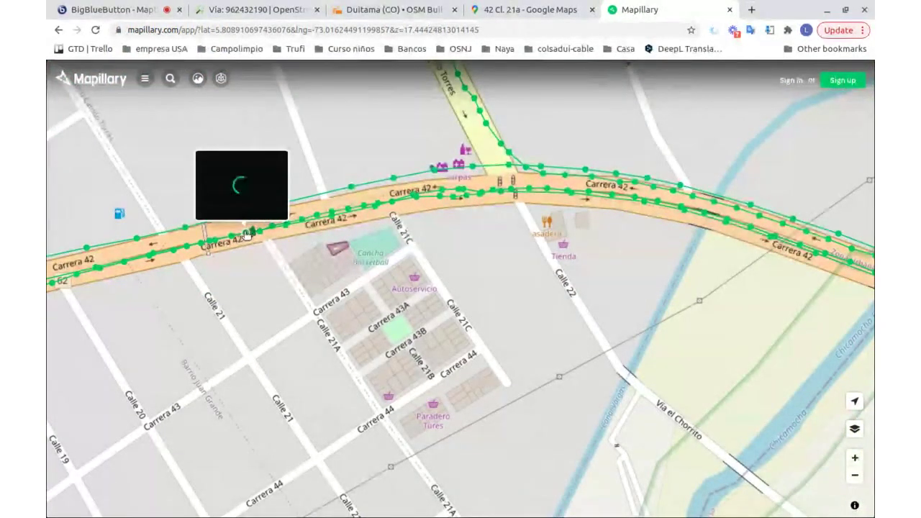
left_click_drag(353, 313, 441, 249)
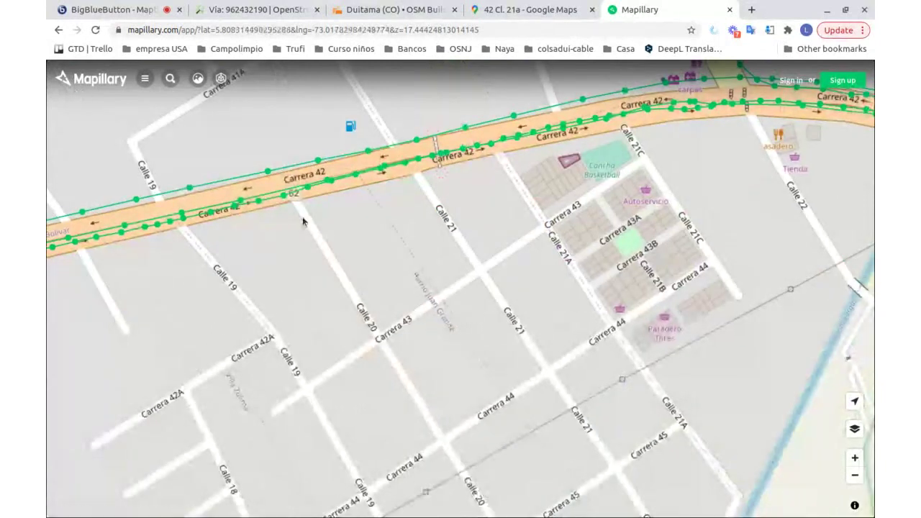
Step: Open a Carrera 42 street photo in the main view and step forward two images
left_click(259, 201)
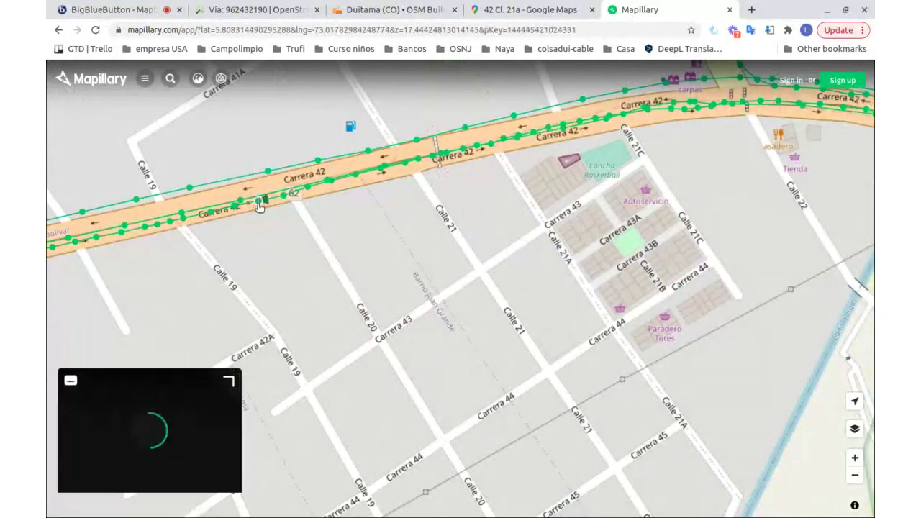
left_click(229, 386)
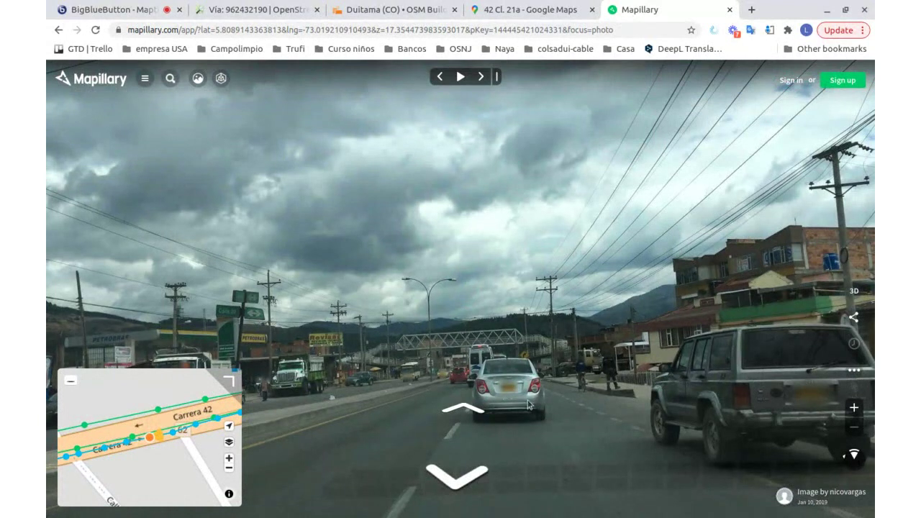
left_click(482, 408)
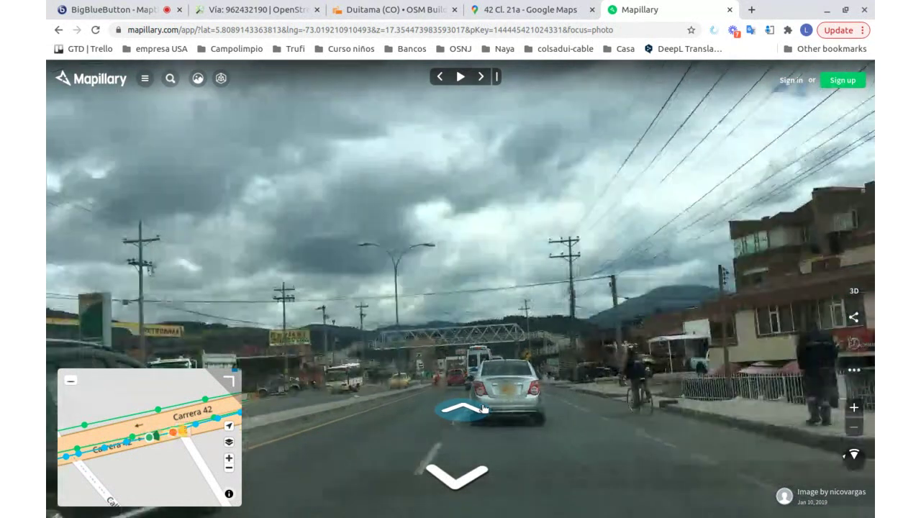
left_click(482, 408)
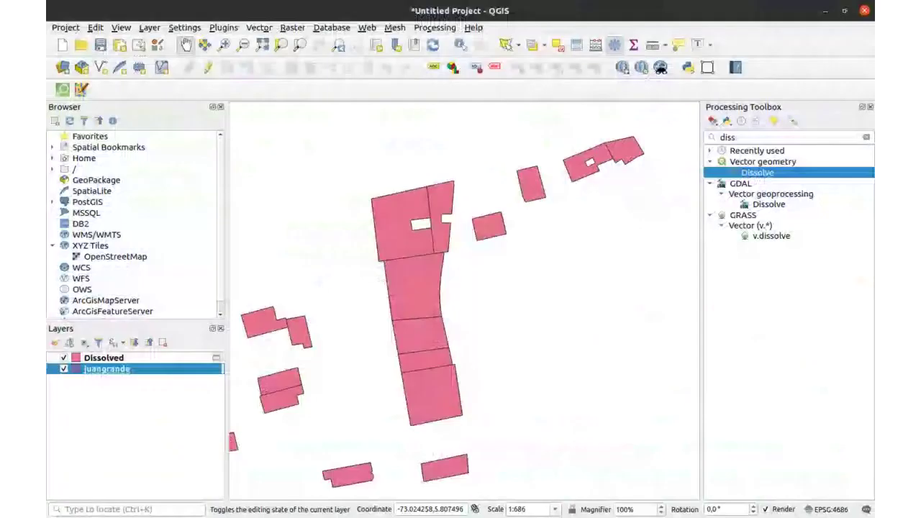
Step: Export the Dissolved layer to construcciones as dissolve_juangrande.geojson and add it to the map
right_click(108, 358)
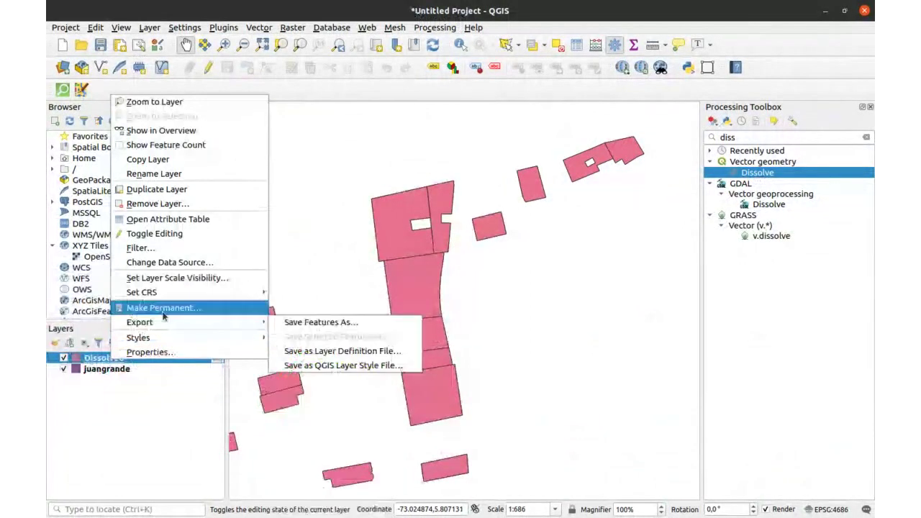
left_click(292, 327)
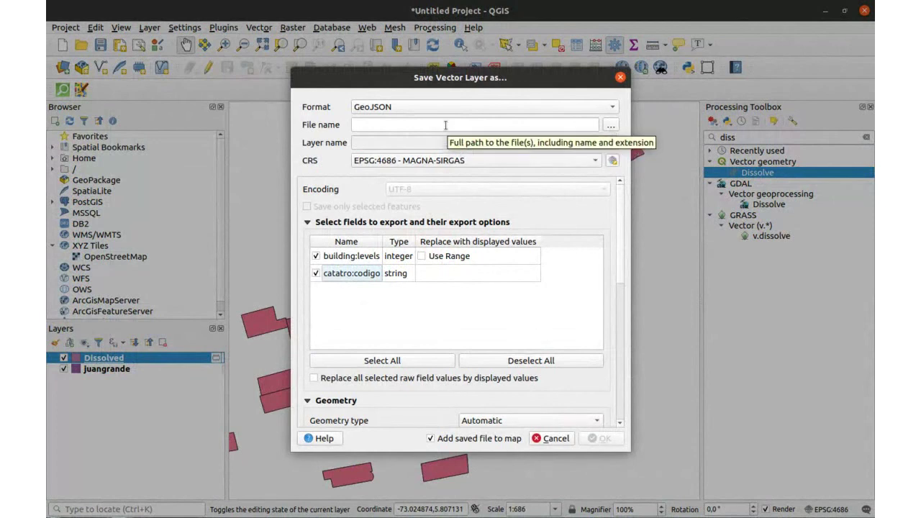
left_click(445, 126)
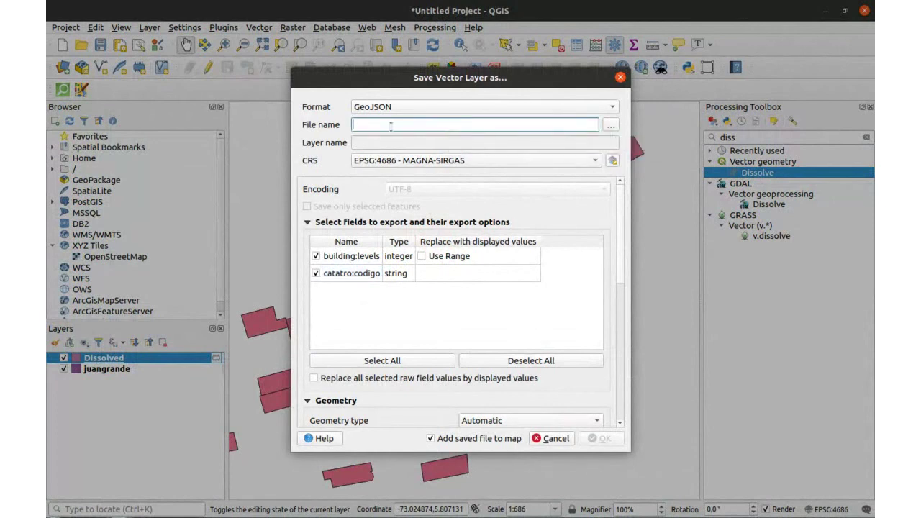
left_click(613, 126)
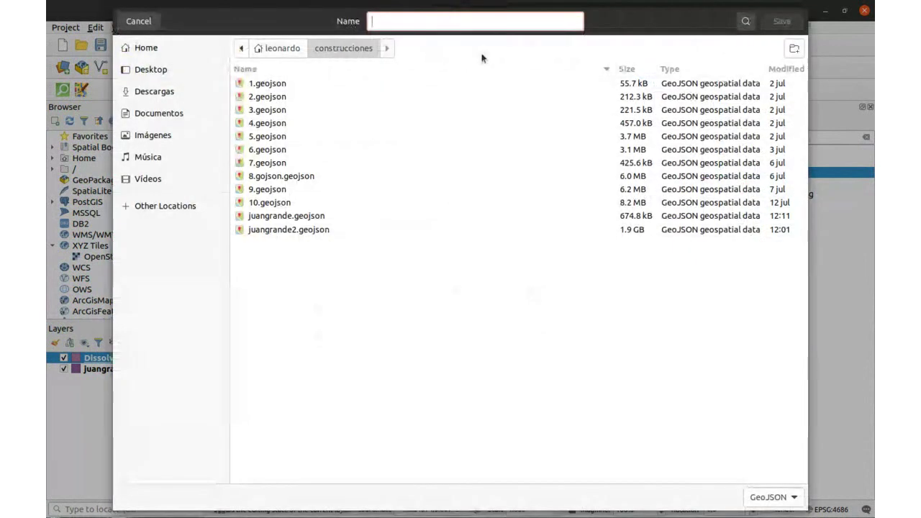
type("dissolv")
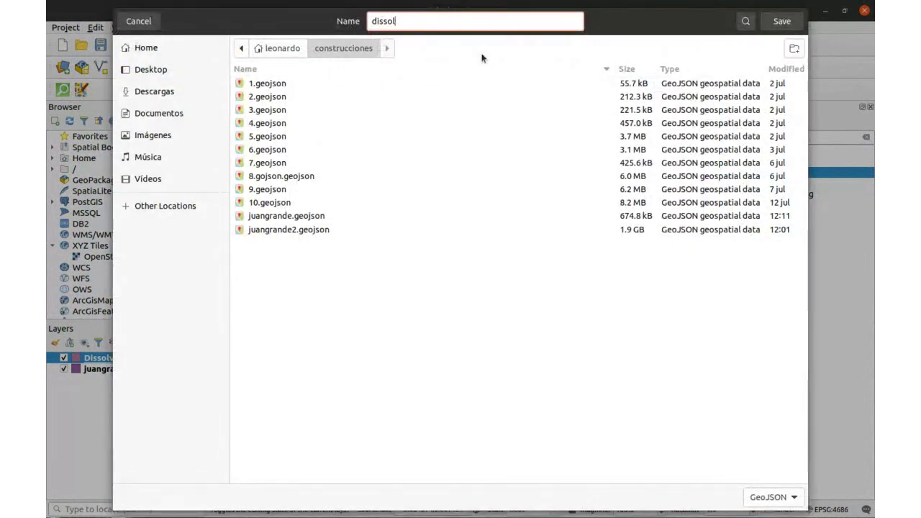
key("BackSpace")
key("BackSpace")
key("BackSpace")
key("BackSpace")
key("BackSpace")
key("BackSpace")
type("dissolve_juangrande")
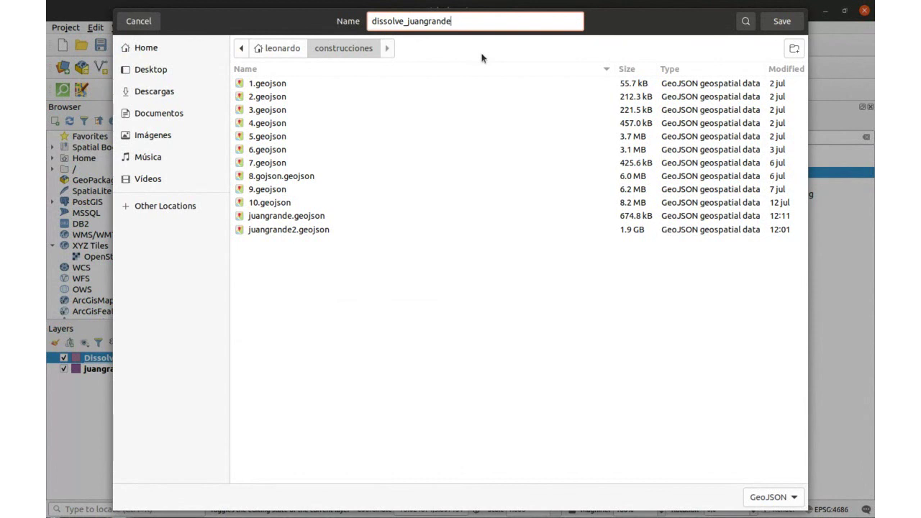
type(".geojson")
left_click(766, 22)
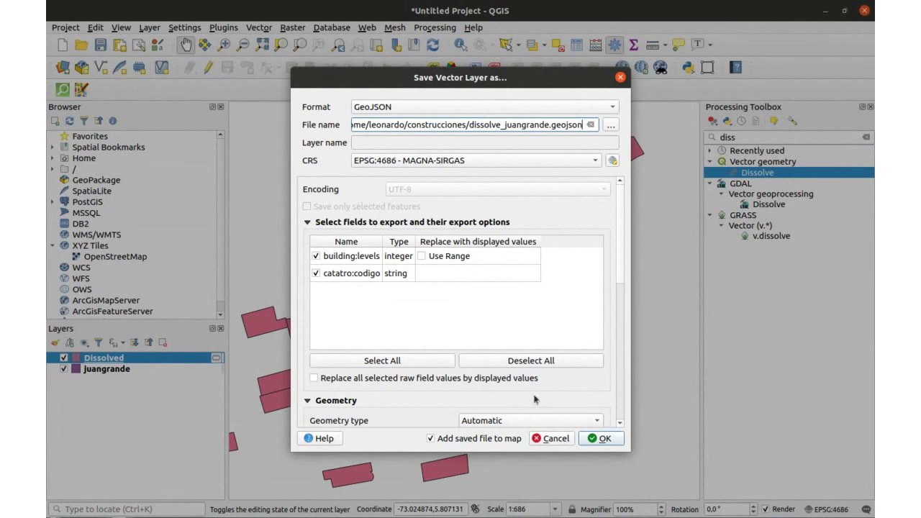
left_click(600, 438)
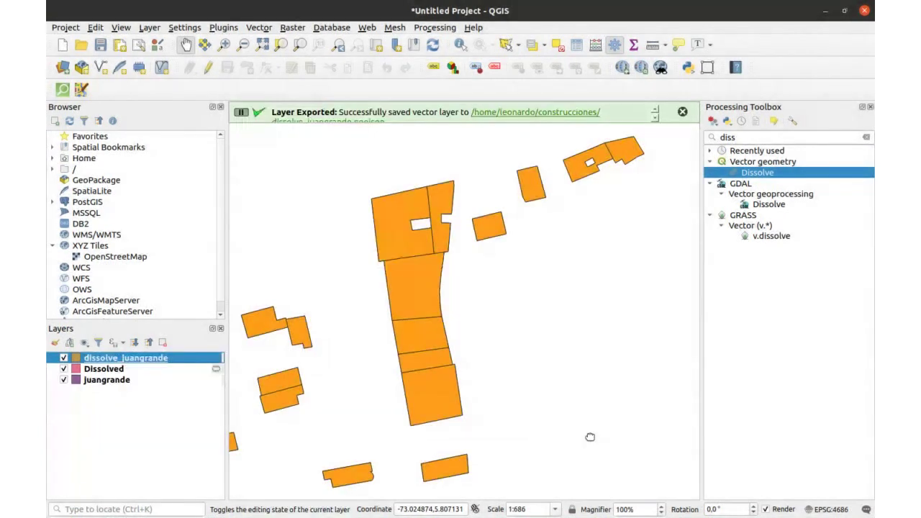
Step: In JOSM, open dissolve_juangrande.geojson from the construcciones folder as a new data layer
key("alt+Tab")
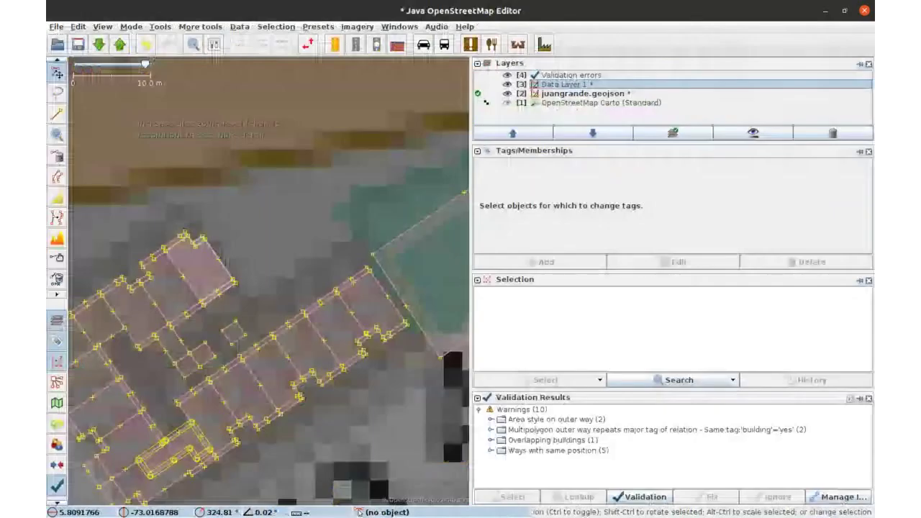
scroll(373, 187, "down", 5)
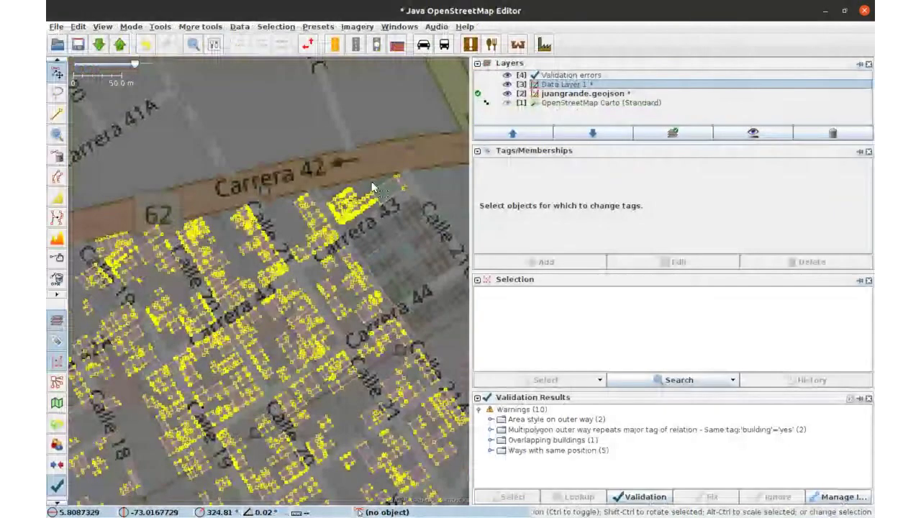
scroll(382, 169, "down", 2)
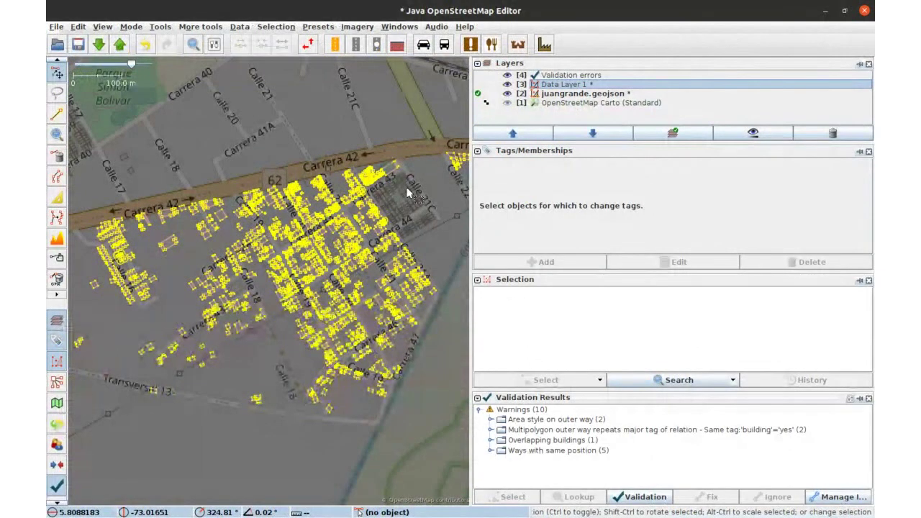
scroll(407, 192, "down", 4)
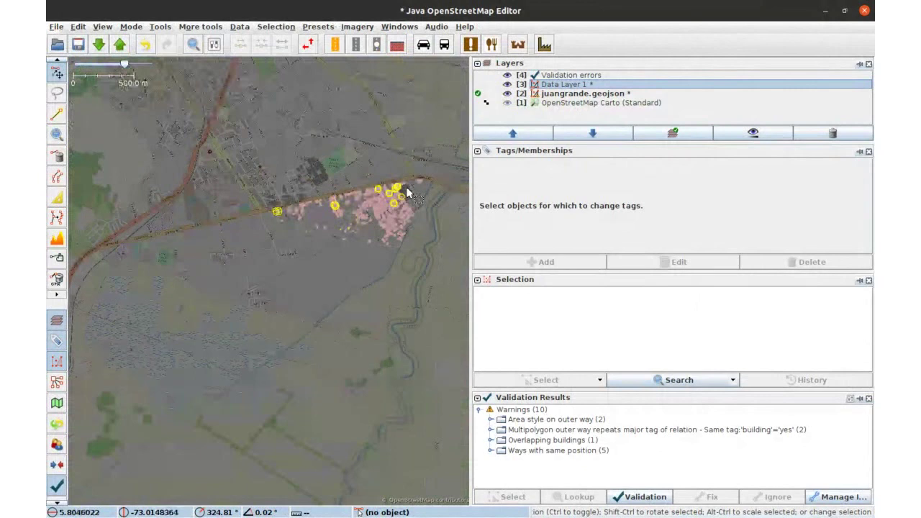
scroll(406, 192, "up", 4)
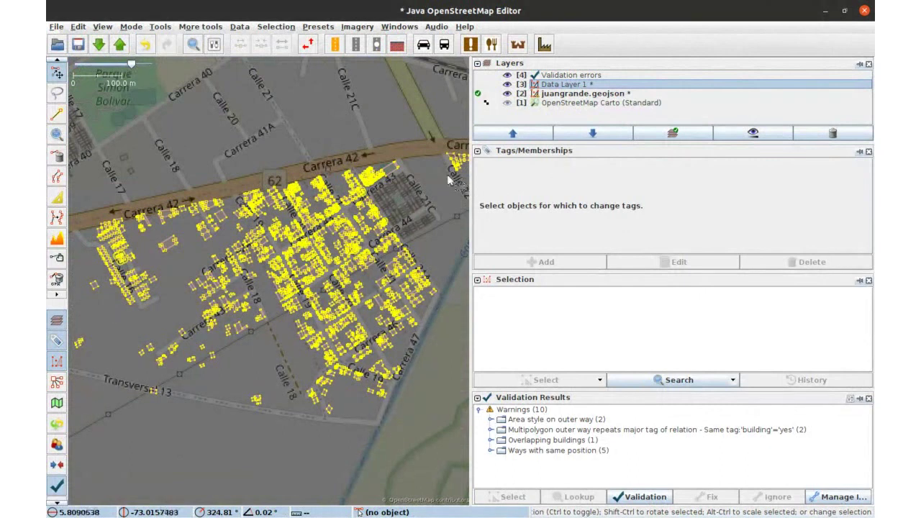
scroll(426, 179, "down", 3)
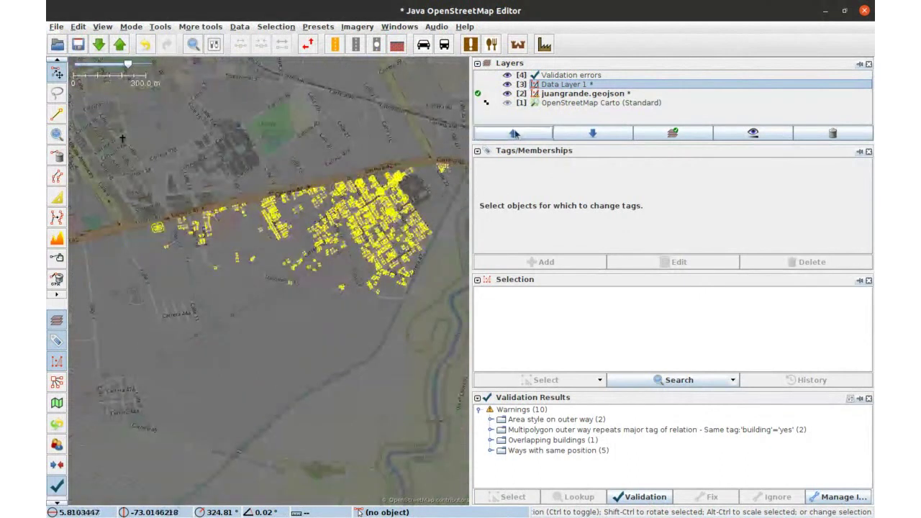
left_click(56, 26)
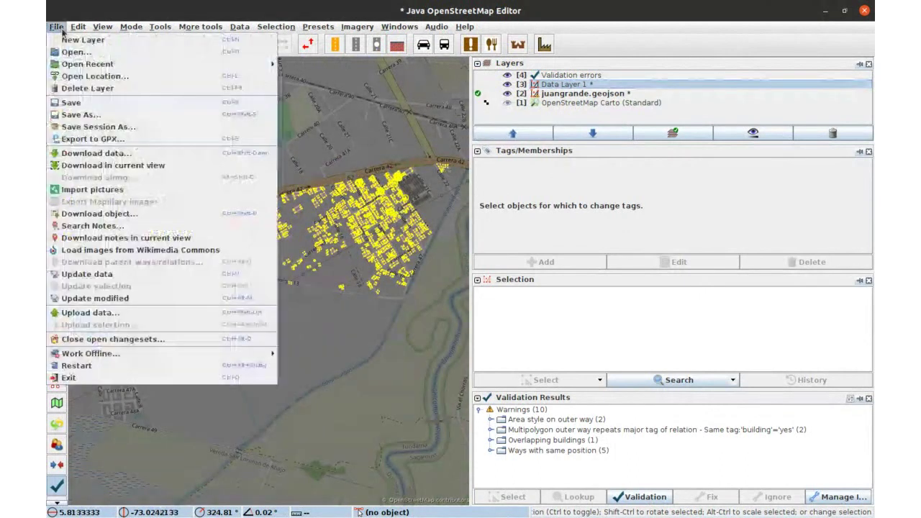
left_click(75, 52)
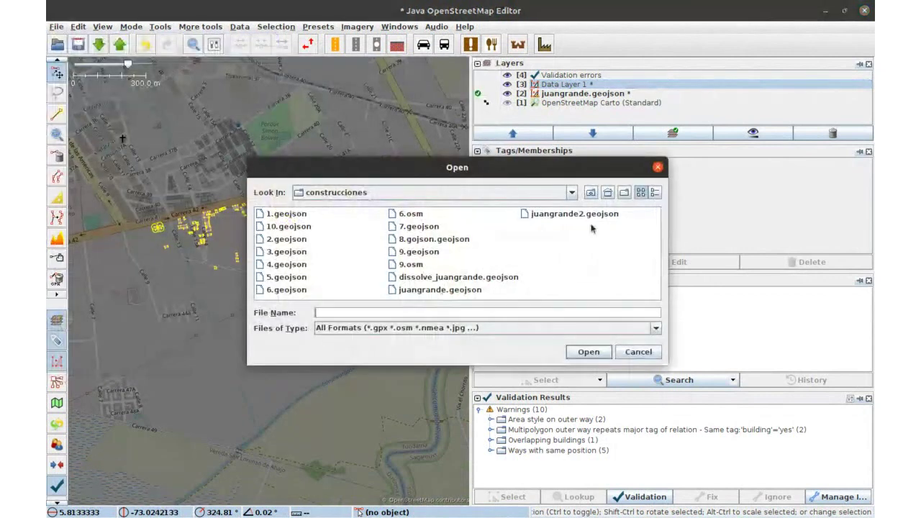
left_click(447, 279)
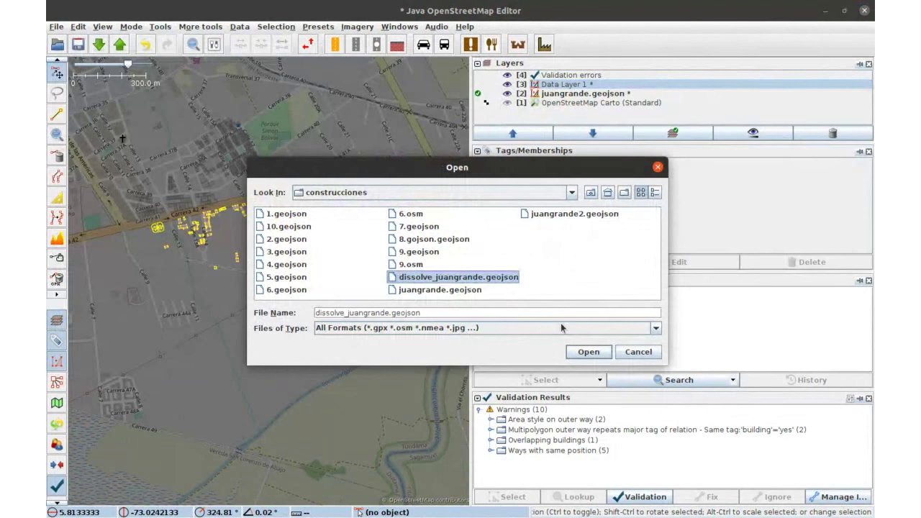
left_click(597, 356)
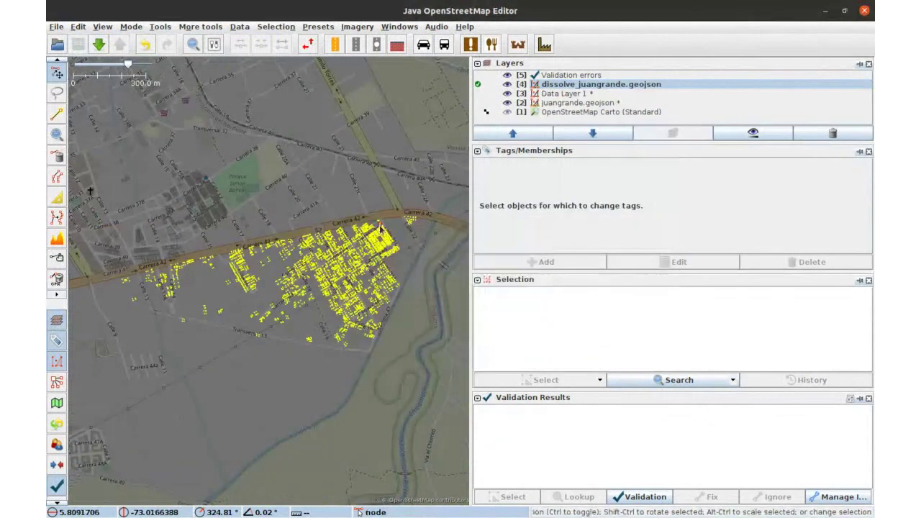
scroll(290, 264, "up", 5)
scroll(289, 264, "down", 3)
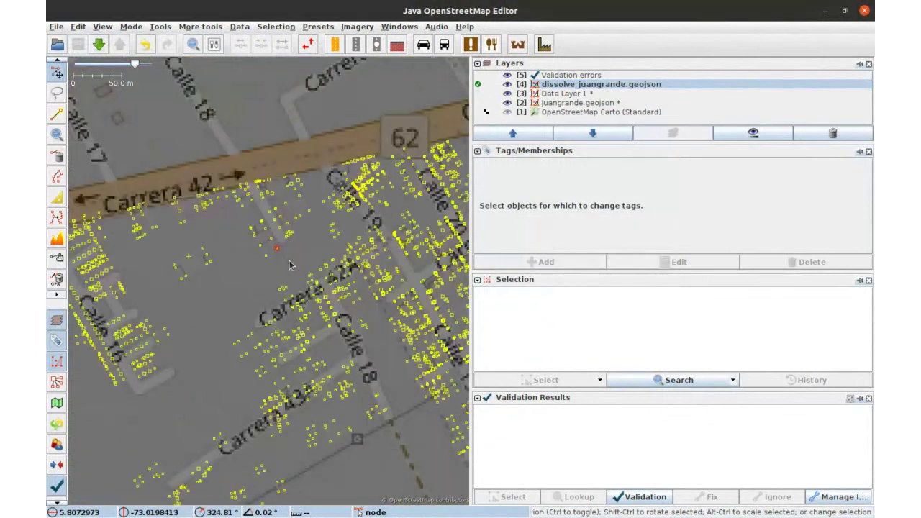
scroll(289, 265, "down", 3)
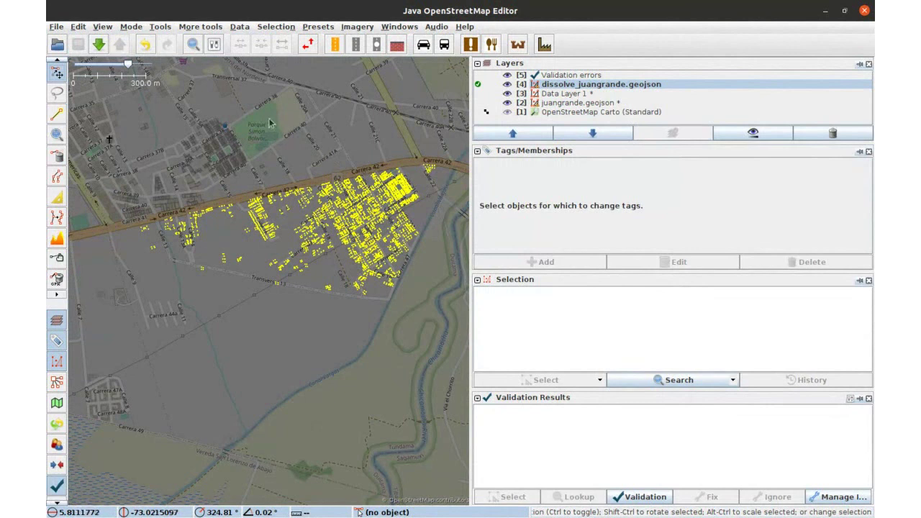
scroll(222, 237, "up", 5)
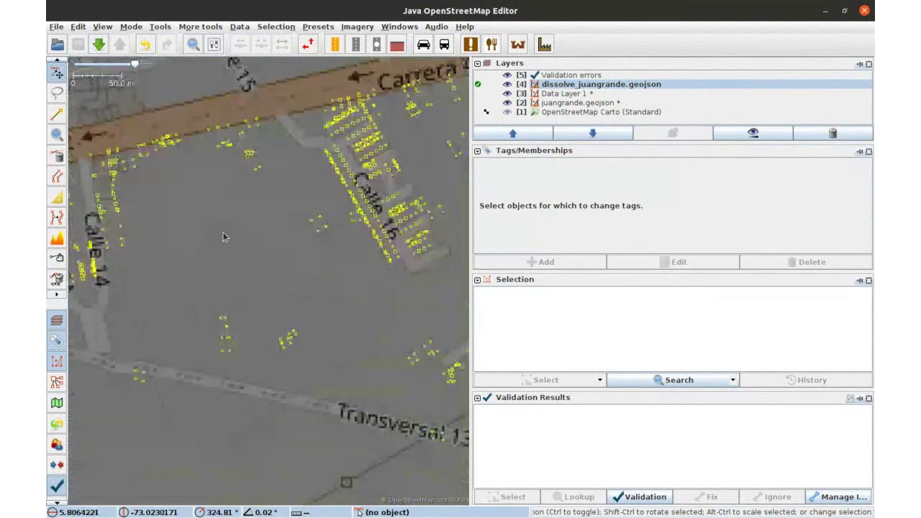
scroll(223, 235, "down", 2)
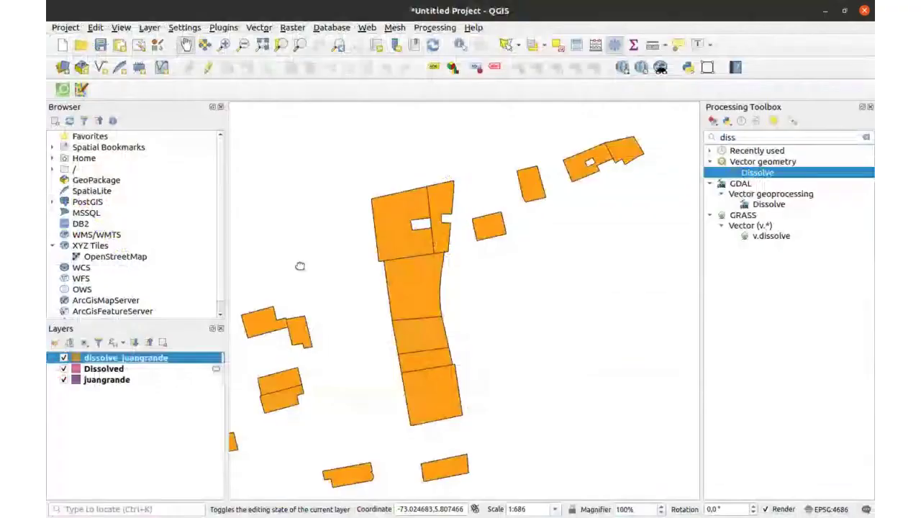
key("alt+Tab")
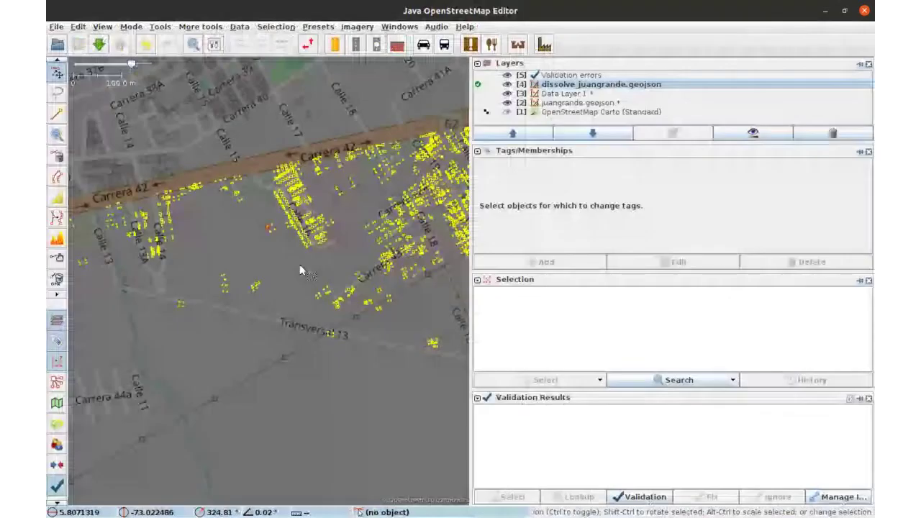
scroll(387, 147, "down", 3)
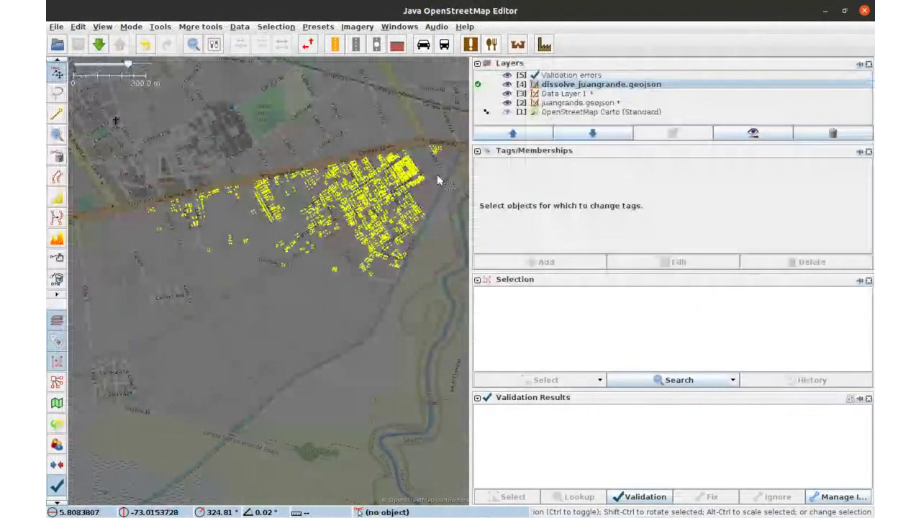
scroll(395, 174, "up", 4)
scroll(393, 188, "up", 3)
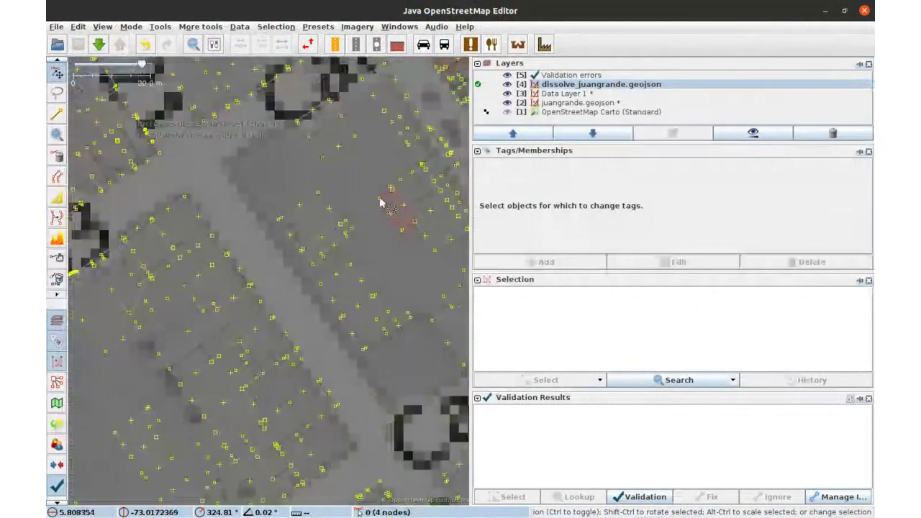
scroll(301, 209, "up", 2)
left_click(269, 222)
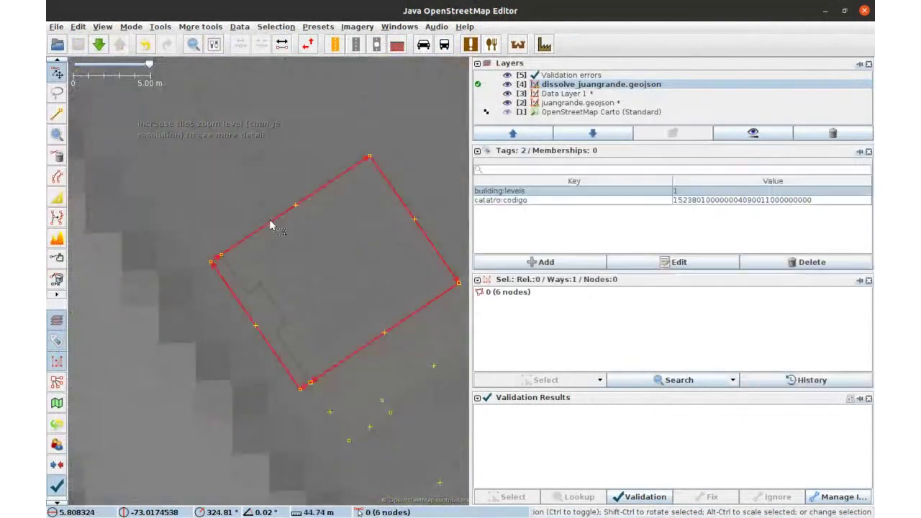
scroll(315, 273, "down", 3)
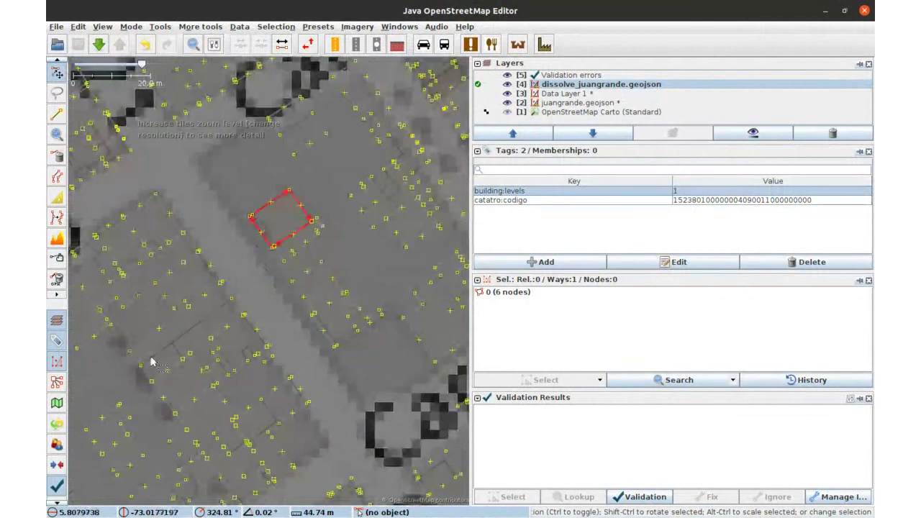
scroll(150, 360, "up", 3)
left_click(148, 269)
scroll(273, 216, "down", 3)
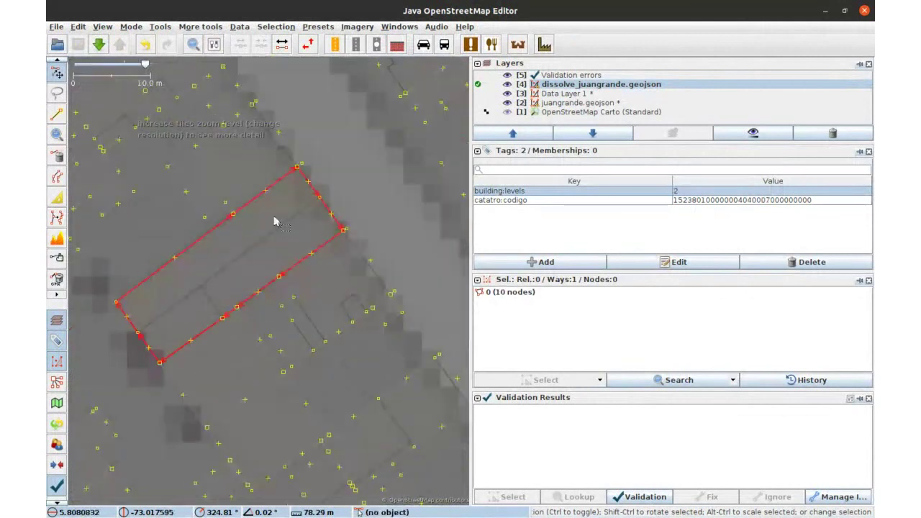
left_click(334, 188)
scroll(336, 197, "up", 4)
left_click(293, 226)
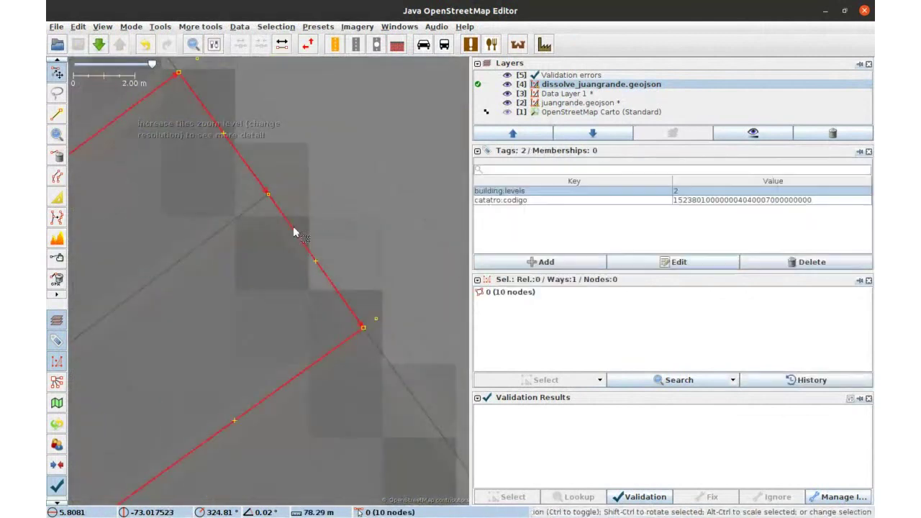
scroll(362, 204, "down", 3)
scroll(352, 278, "down", 2)
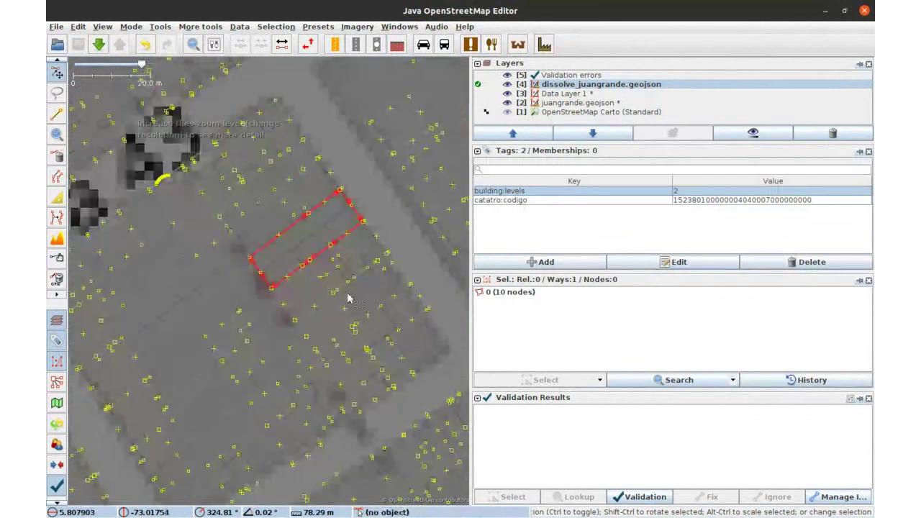
scroll(344, 277, "up", 3)
left_click(339, 257)
scroll(209, 274, "down", 3)
scroll(248, 289, "up", 3)
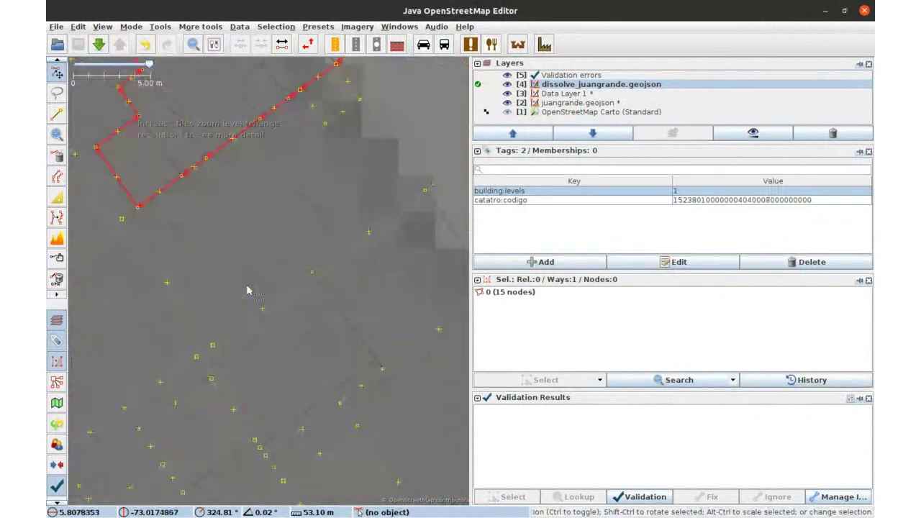
left_click(274, 298)
scroll(270, 277, "down", 4)
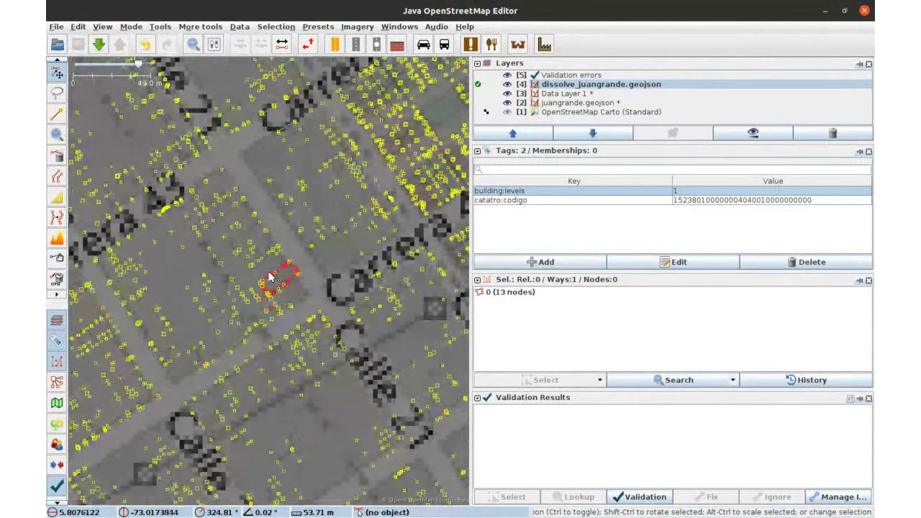
scroll(271, 277, "up", 4)
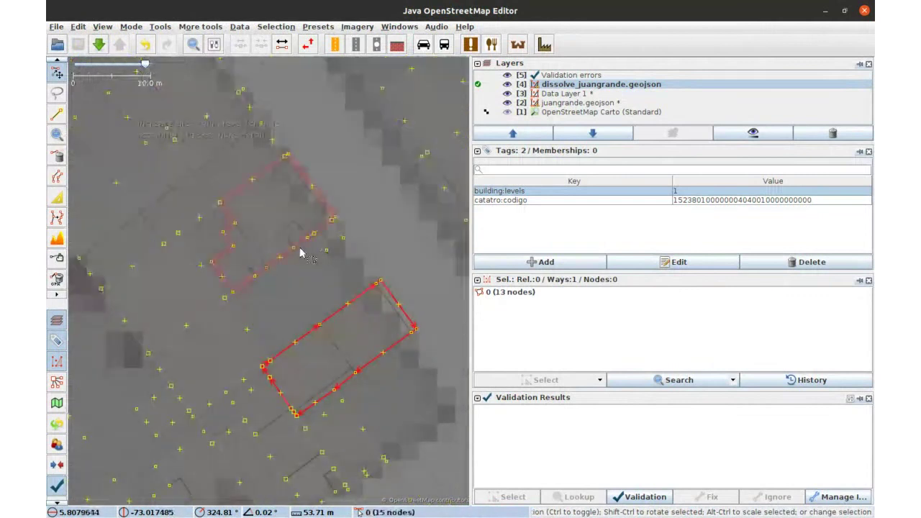
left_click(288, 255)
scroll(264, 208, "up", 3)
scroll(281, 223, "down", 1)
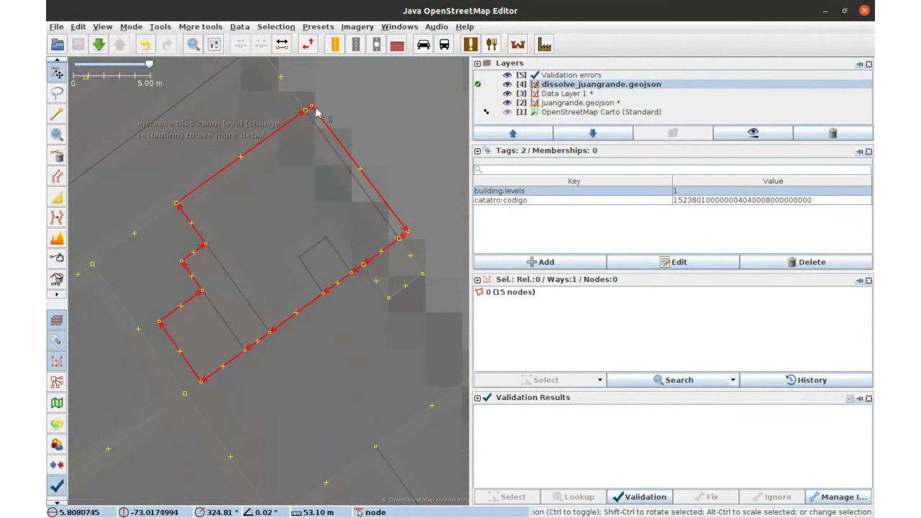
left_click(279, 260)
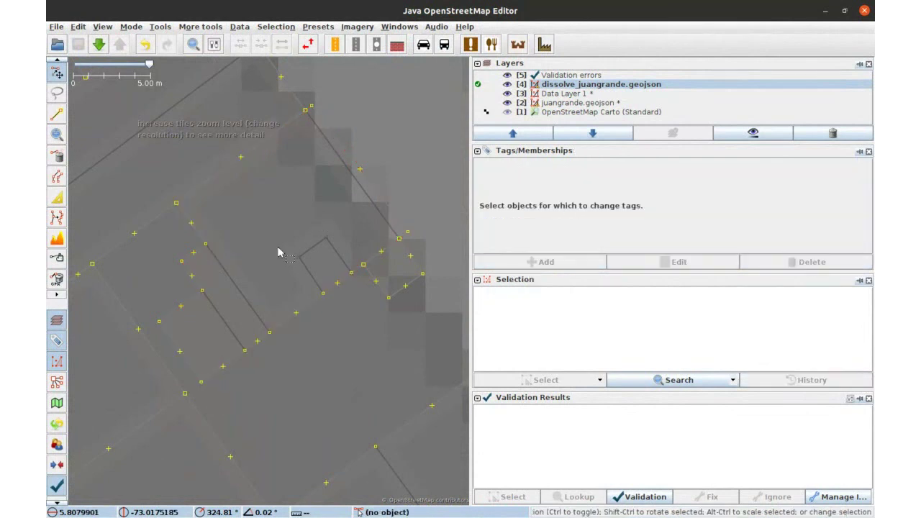
left_click(363, 188)
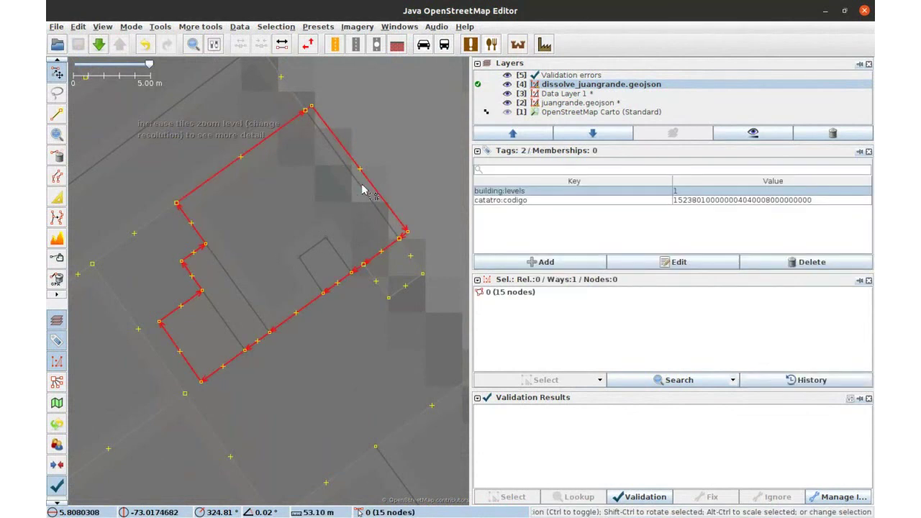
left_click(333, 214)
scroll(334, 214, "down", 3)
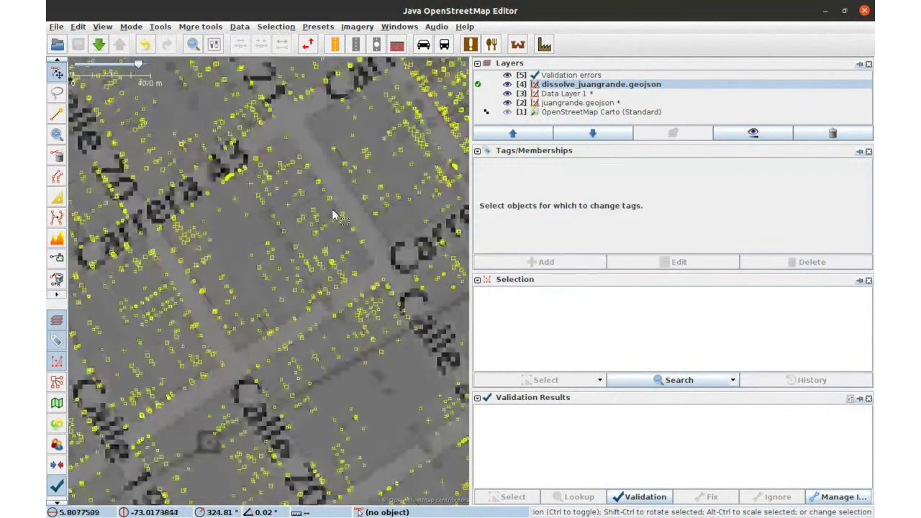
scroll(333, 214, "down", 3)
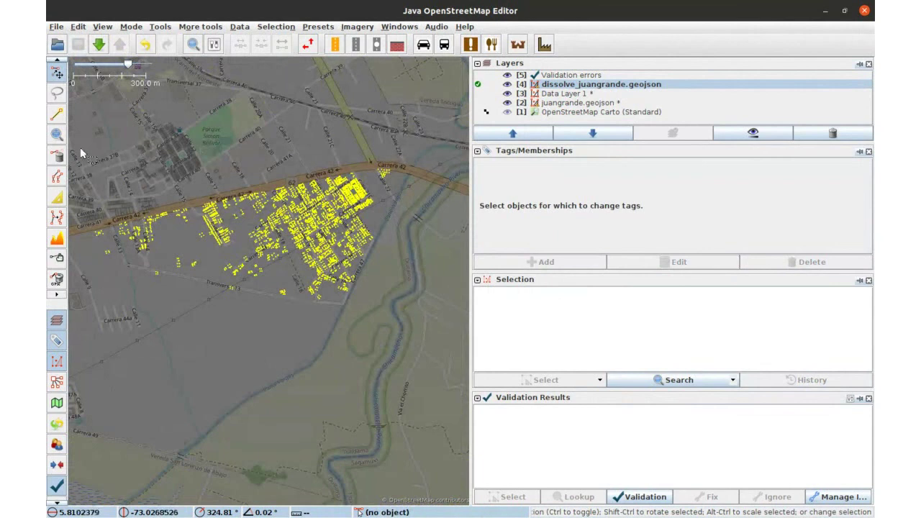
Step: Select all buildings, narrow to the 646 ways with 'selected type:way', and tag them building=yes
left_click_drag(80, 147, 448, 331)
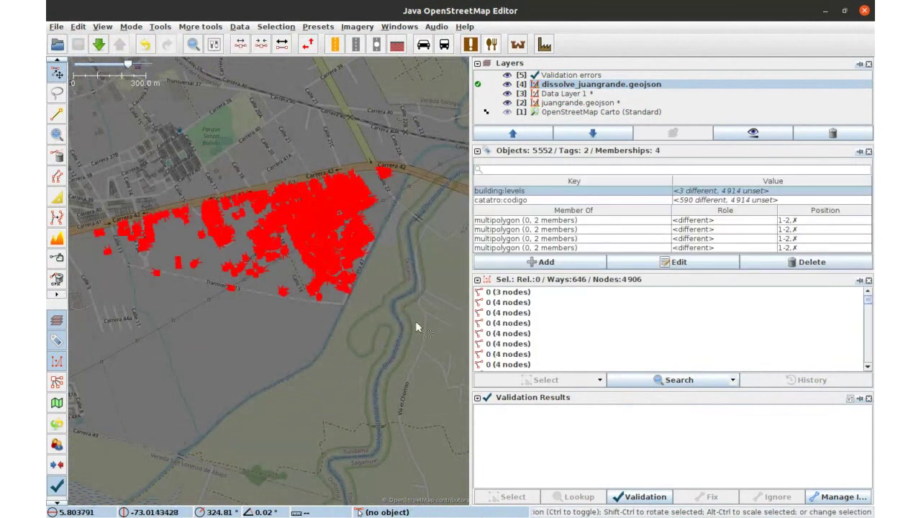
key("ctrl+f")
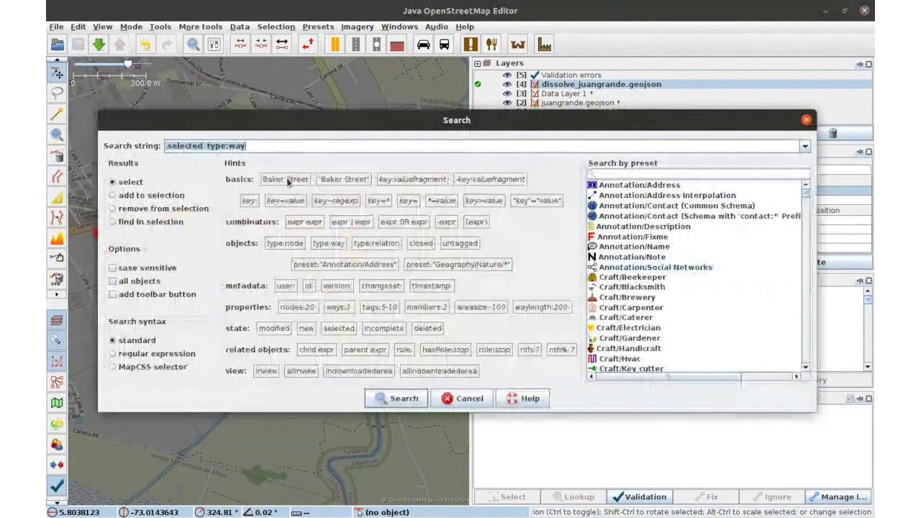
left_click(408, 405)
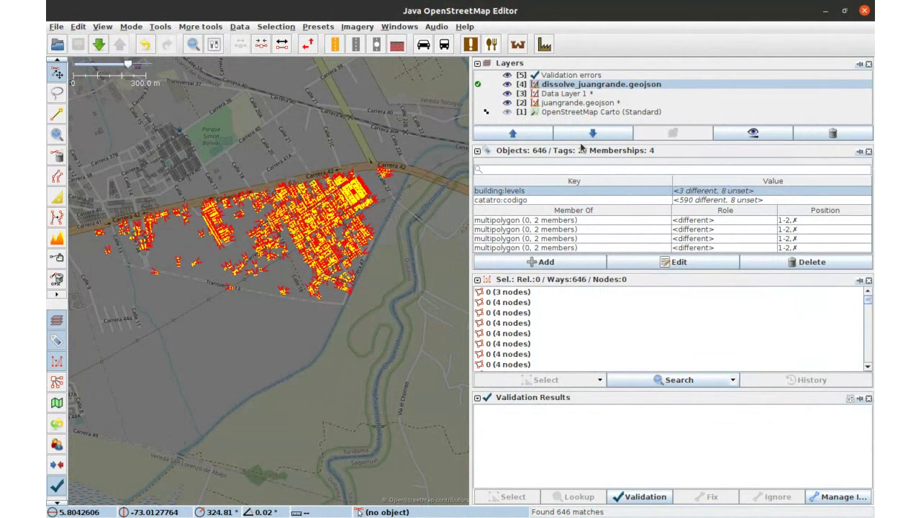
left_click(642, 279)
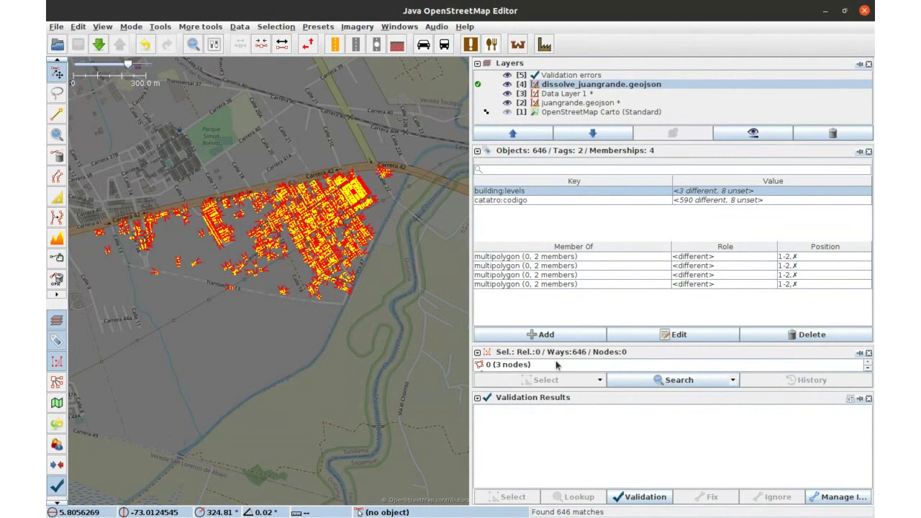
left_click(555, 334)
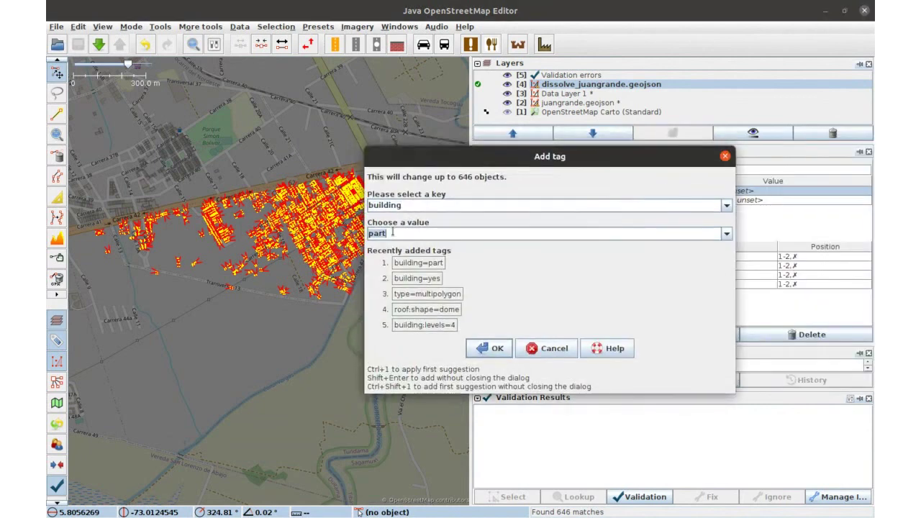
type("yes")
left_click(500, 348)
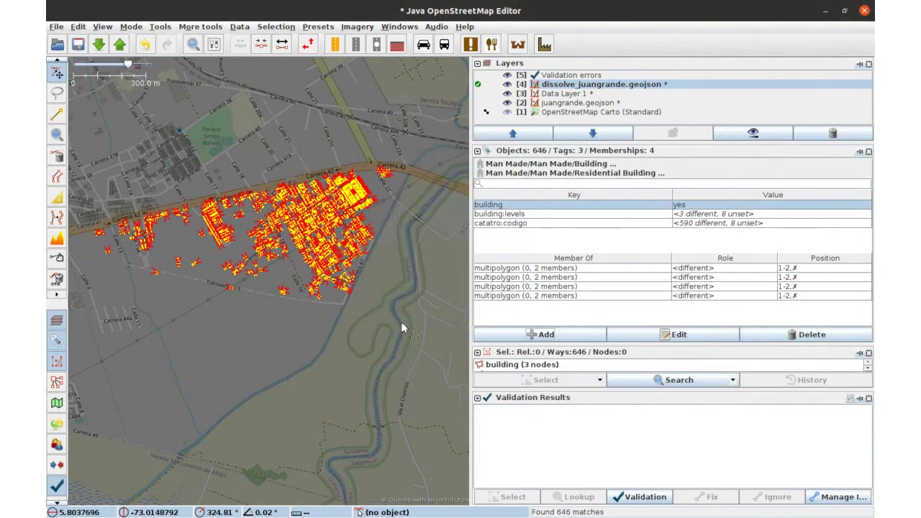
Step: Tag the first multipolygon relation building=yes in the relation editor
double_click(581, 267)
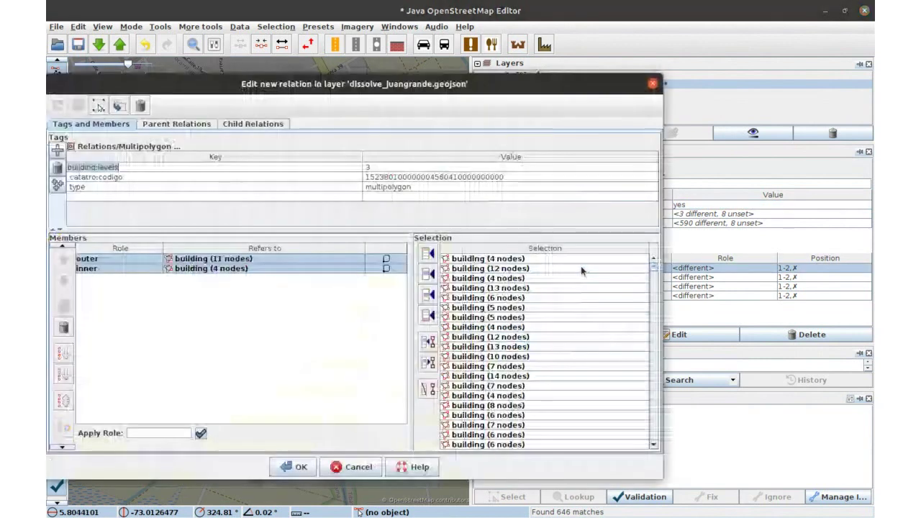
left_click(136, 195)
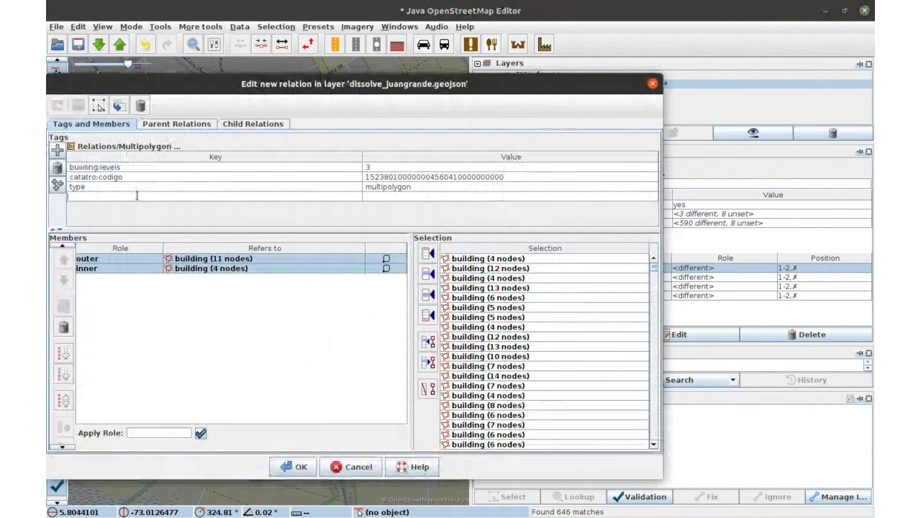
type("building")
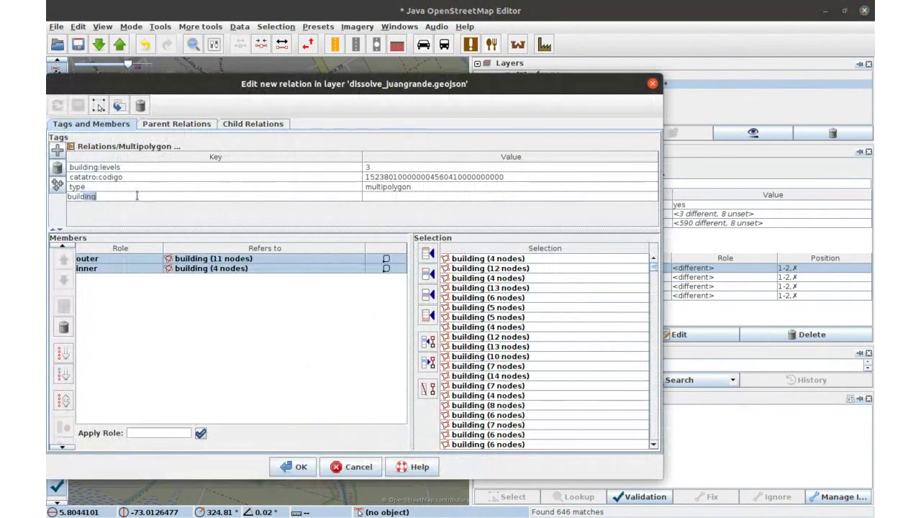
key("Tab")
type("yes")
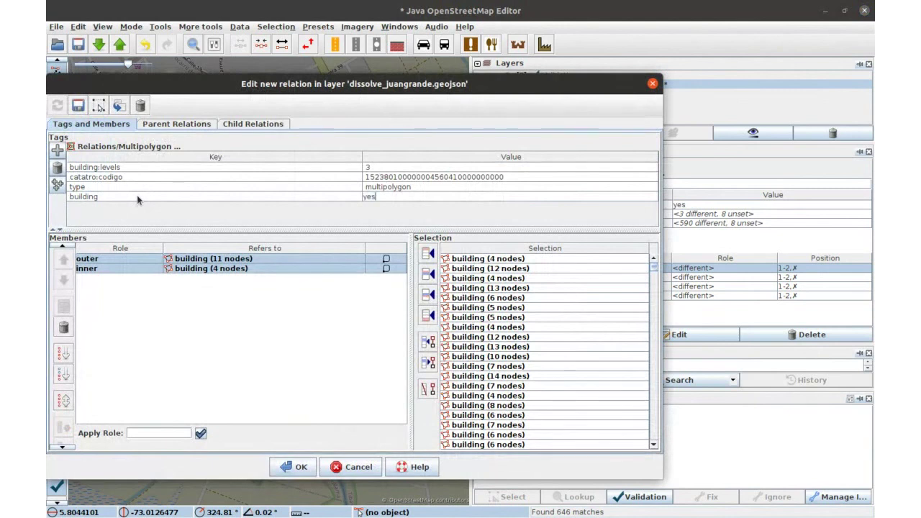
key("Return")
left_click(295, 467)
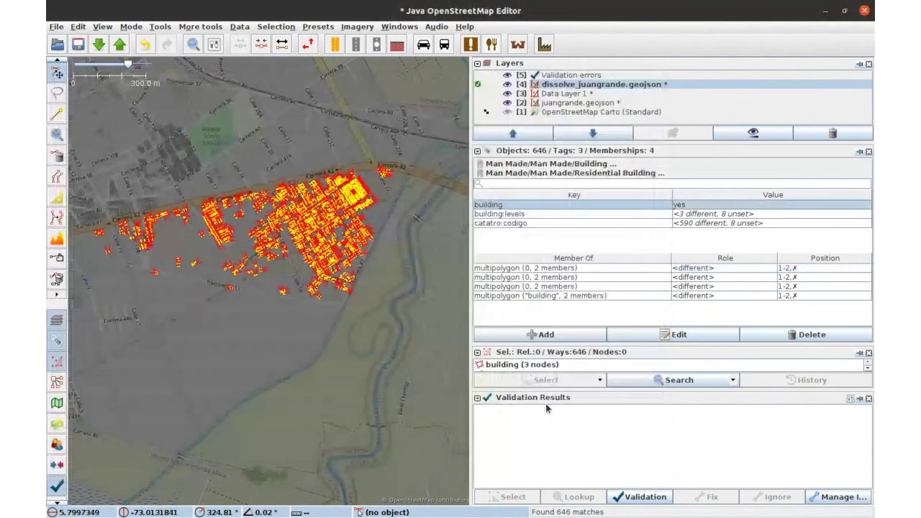
Step: Tag a second multipolygon relation building=yes
key("ctrl+b")
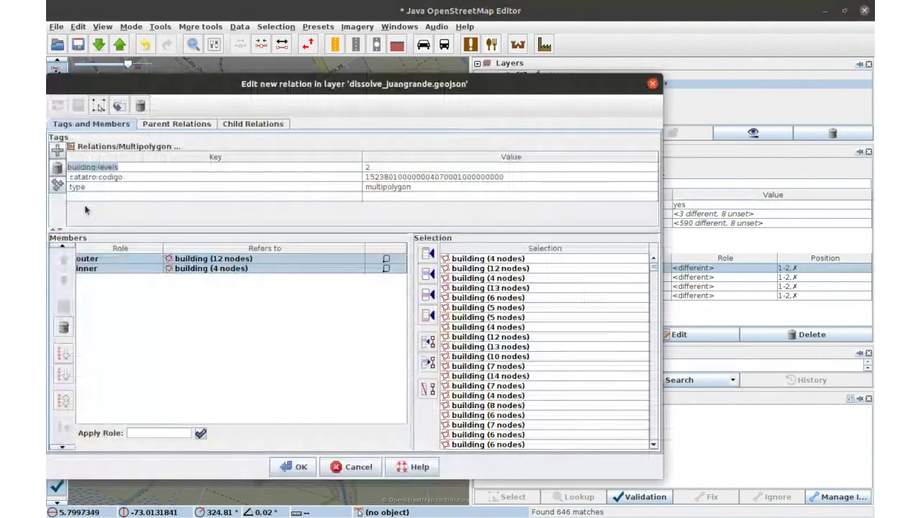
left_click(87, 197)
type("building")
key("Tab")
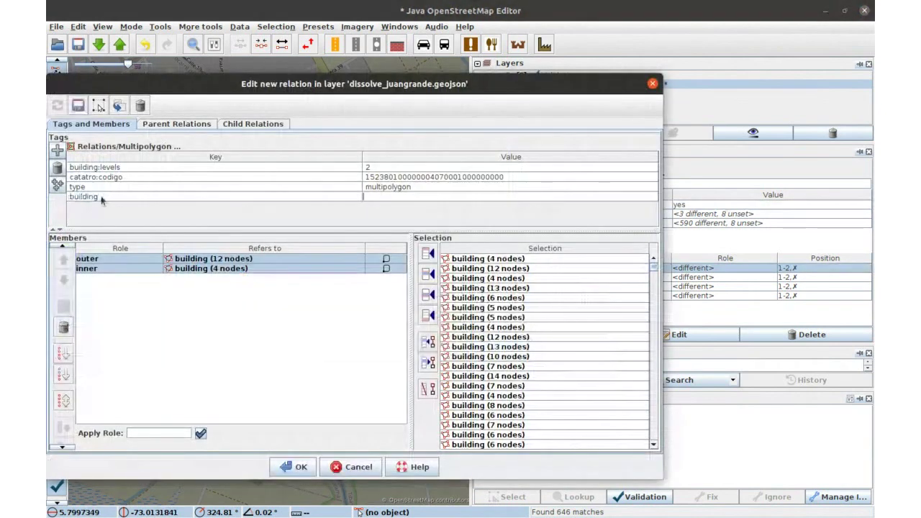
type("yes")
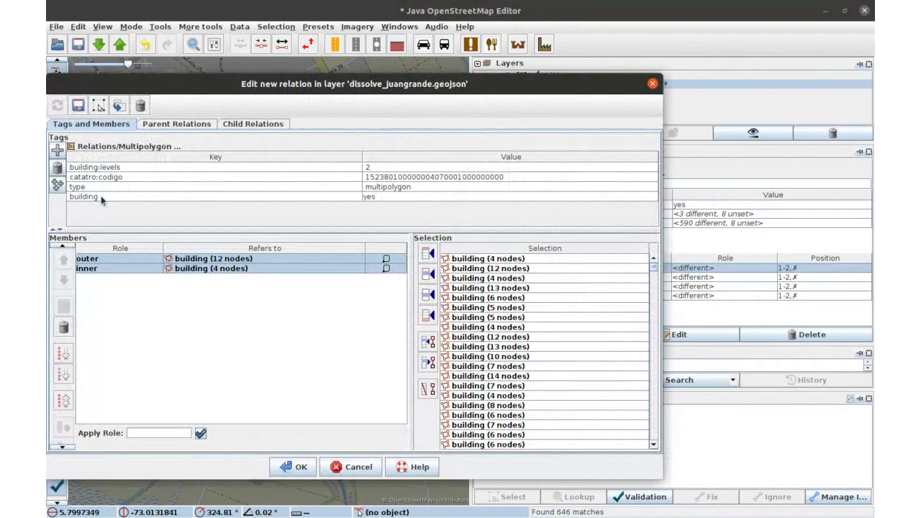
key("Return")
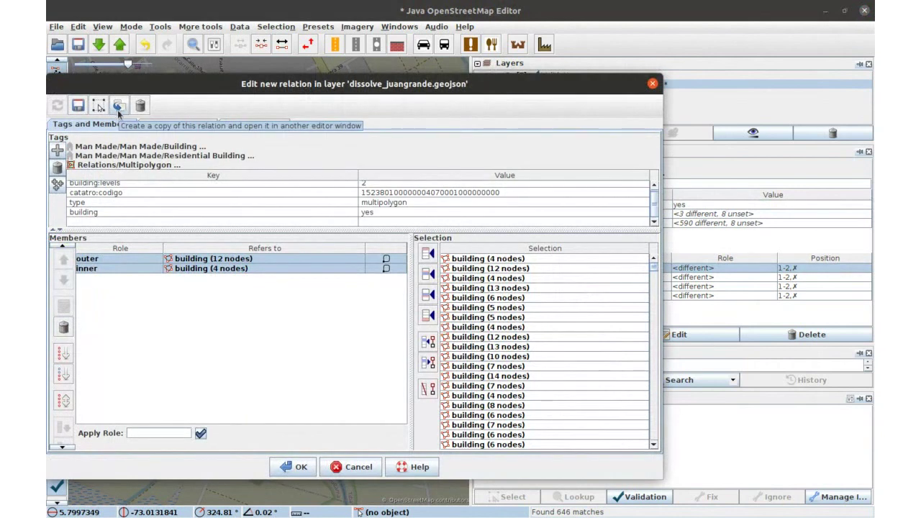
left_click(288, 469)
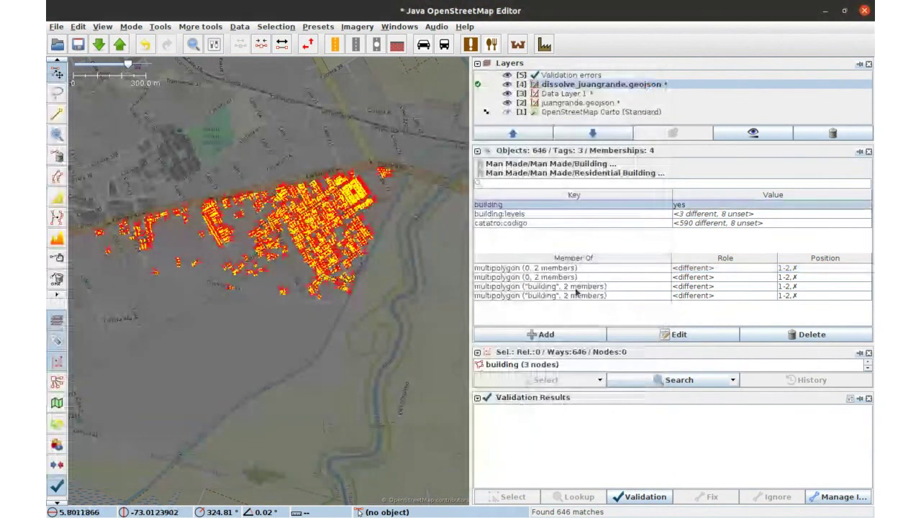
Step: Check an already-tagged relation, then tag the untagged multipolygon building=yes
left_click(575, 286)
double_click(576, 288)
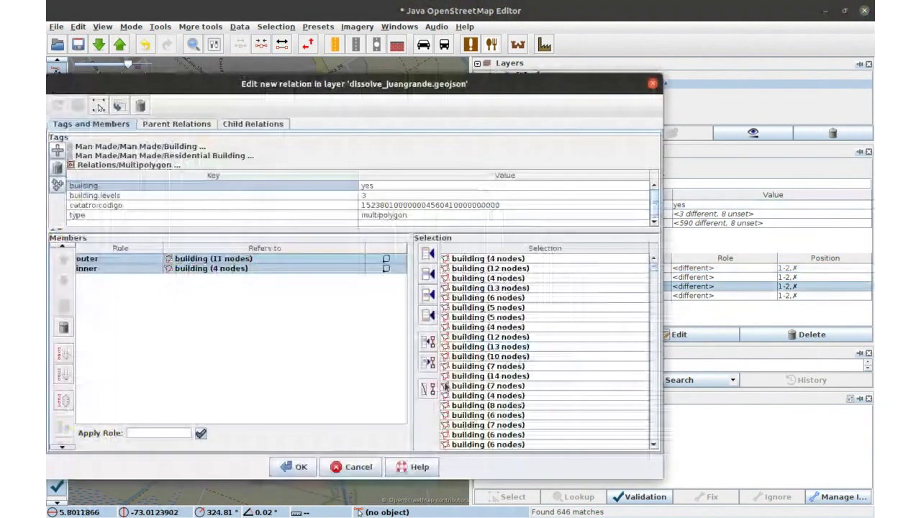
key("Escape")
left_click(565, 277)
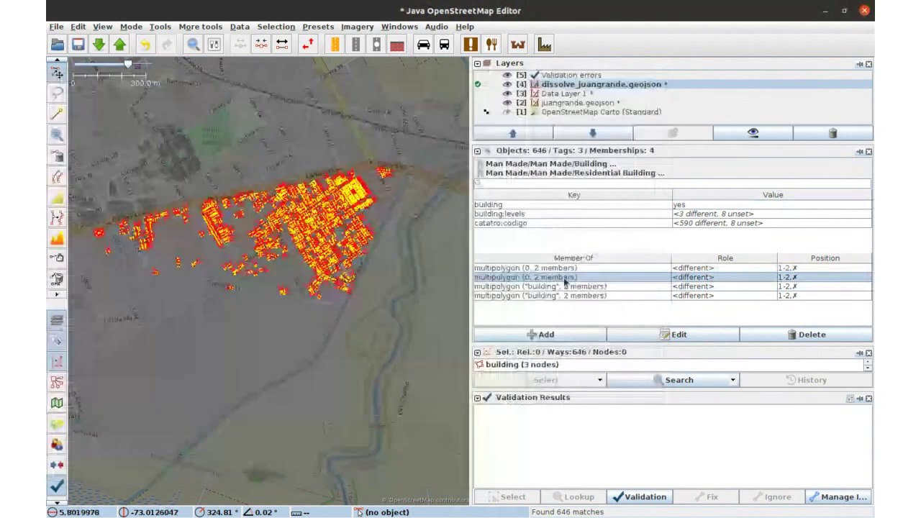
right_click(567, 281)
left_click(584, 286)
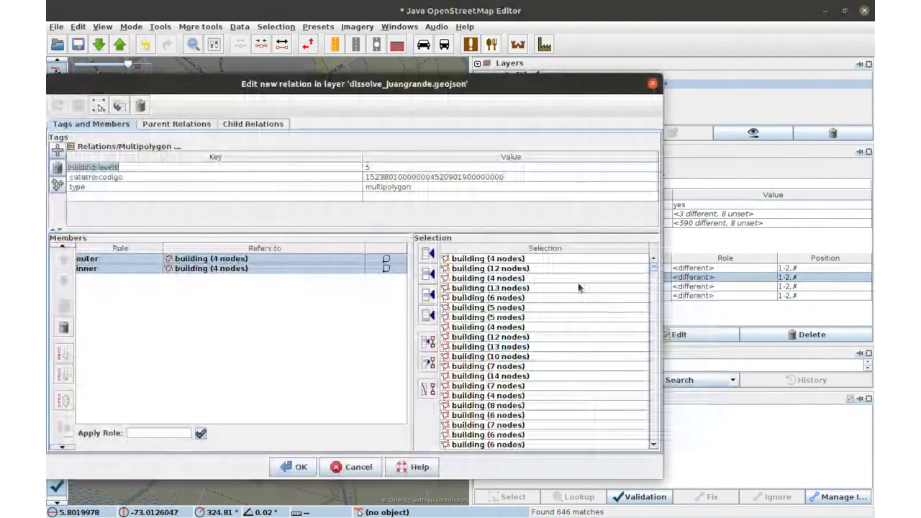
left_click(135, 195)
type("building")
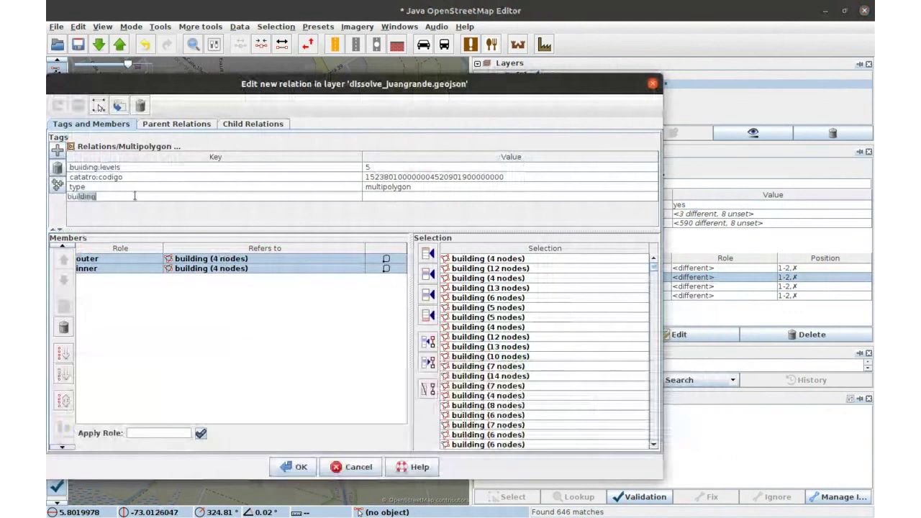
key("Tab")
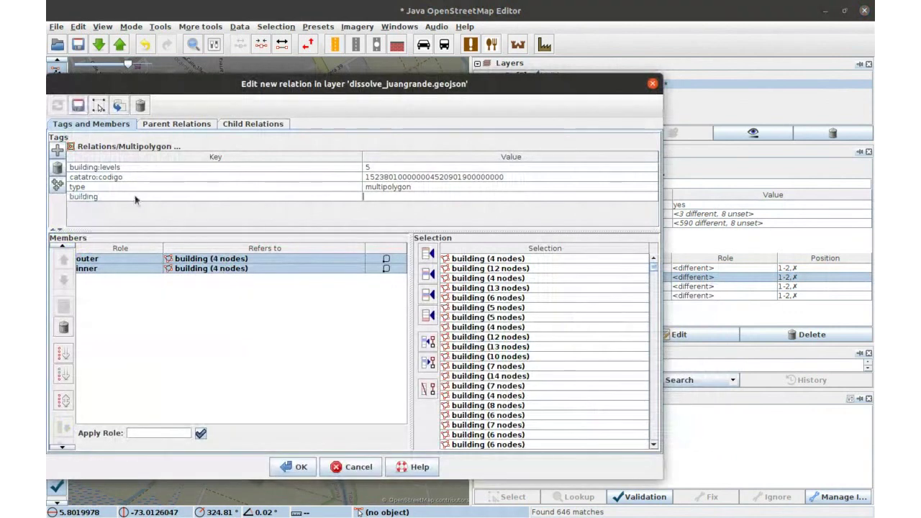
type("yes")
key("Tab")
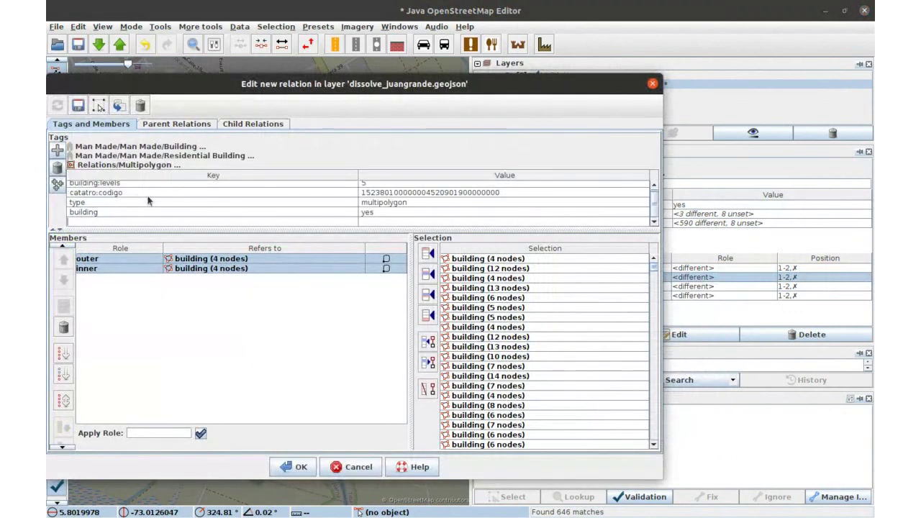
left_click(298, 469)
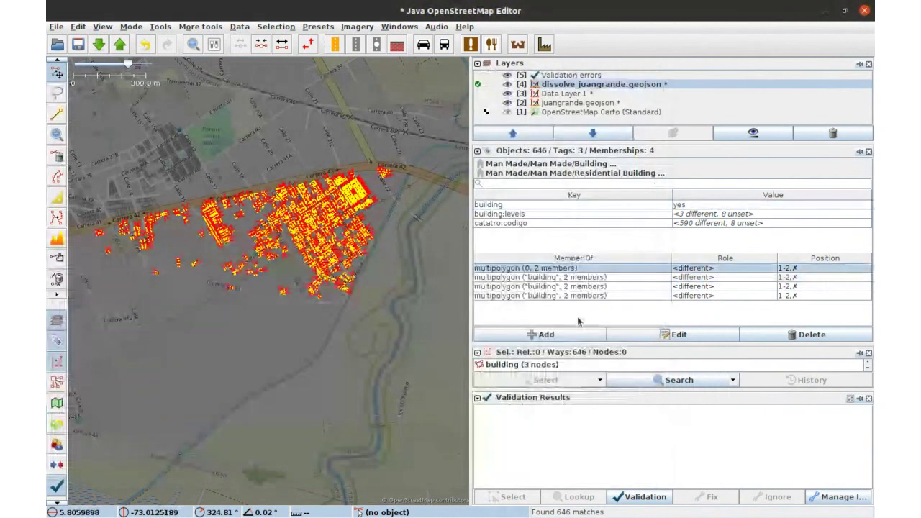
Step: Tag the last remaining multipolygon relation building=yes
right_click(590, 270)
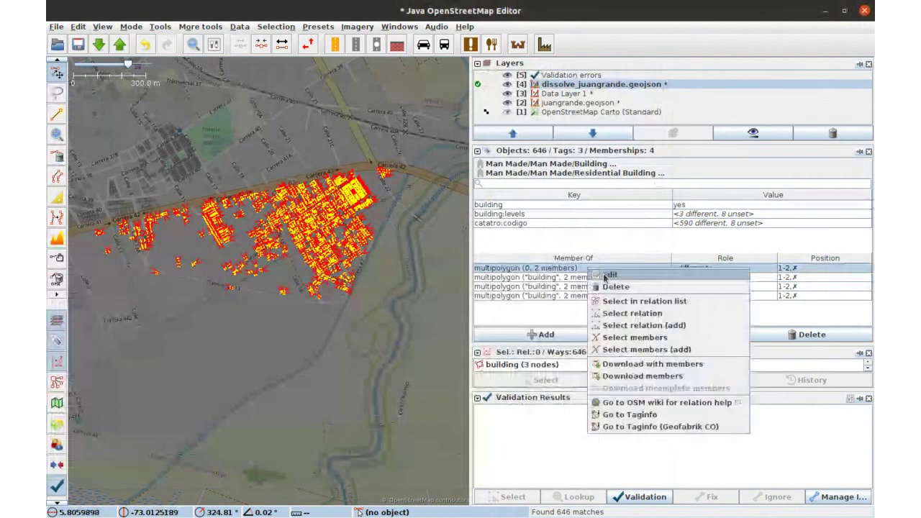
left_click(608, 274)
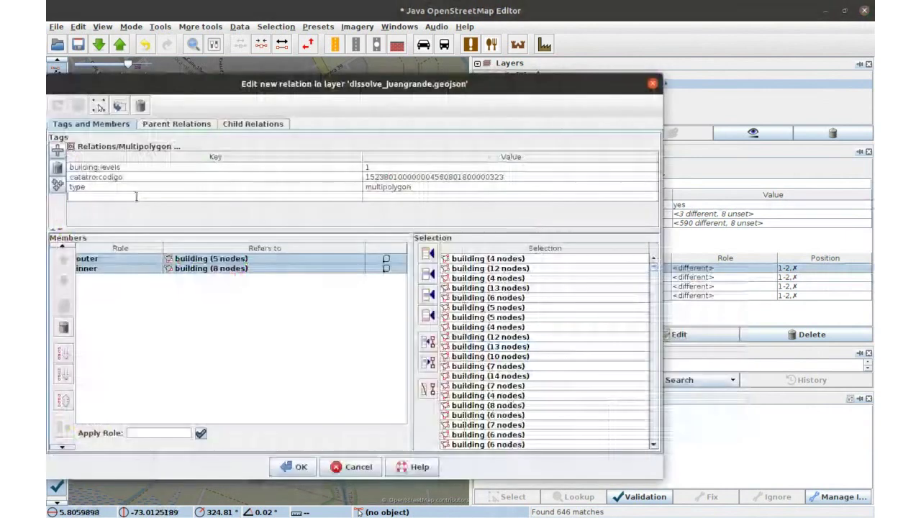
left_click(136, 197)
type("building")
key("Tab")
type("yes")
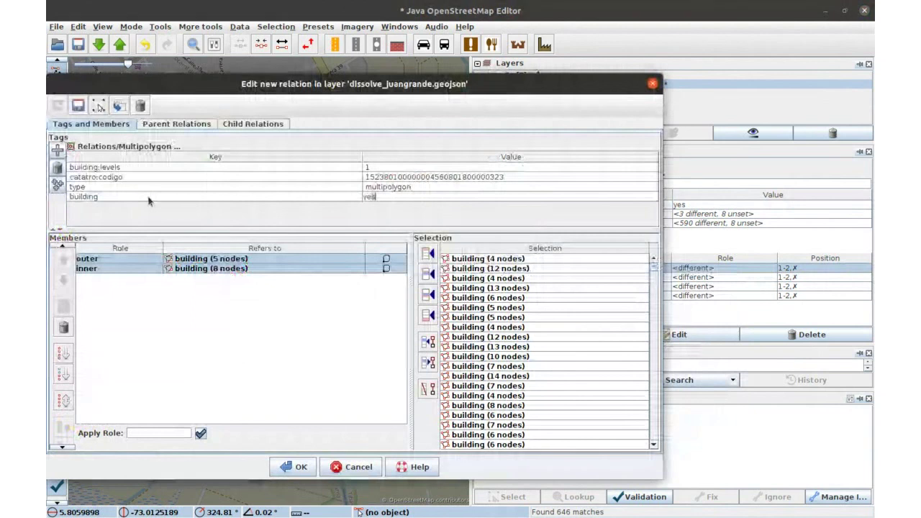
key("Return")
left_click(305, 473)
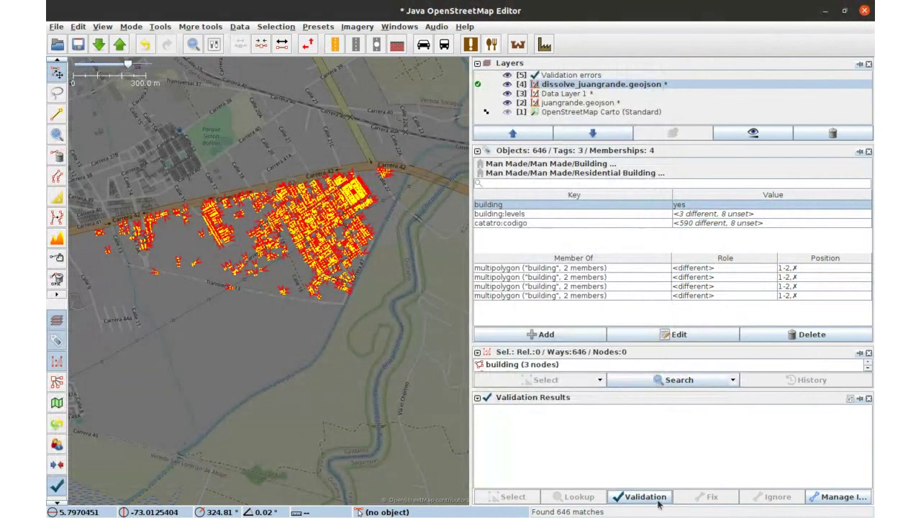
Step: Deselect all, run validation, and zoom to the first Building duplicated nodes error
left_click(374, 381)
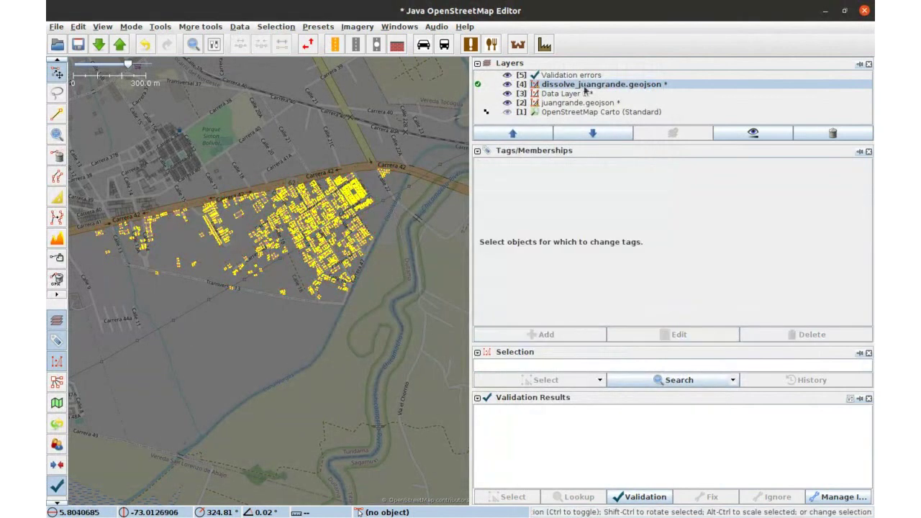
left_click(641, 497)
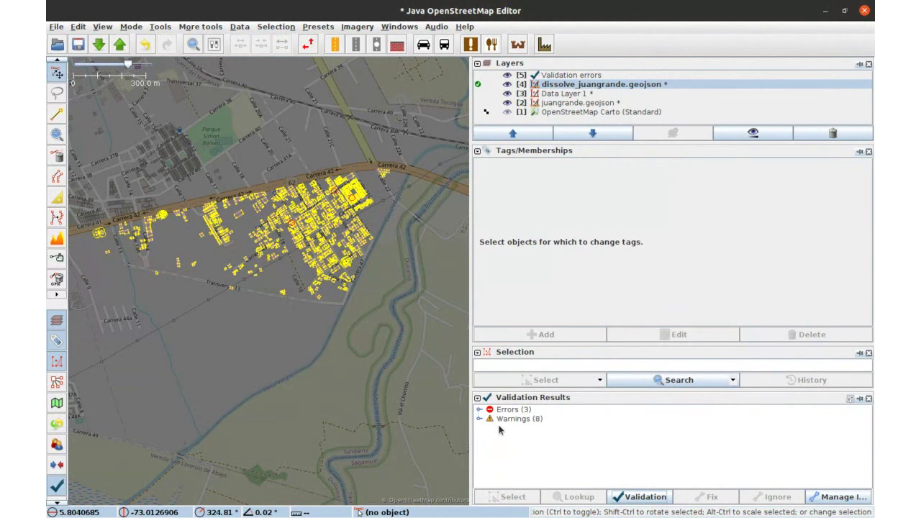
left_click(480, 409)
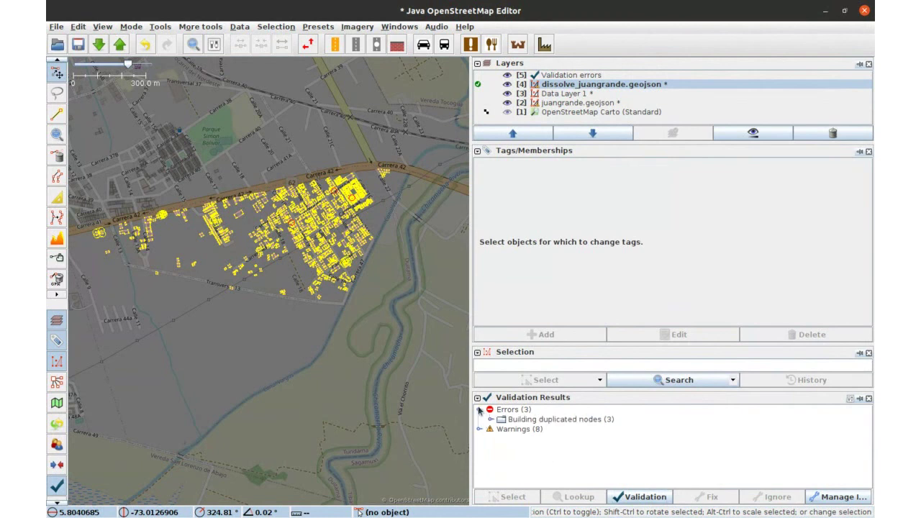
left_click(565, 420)
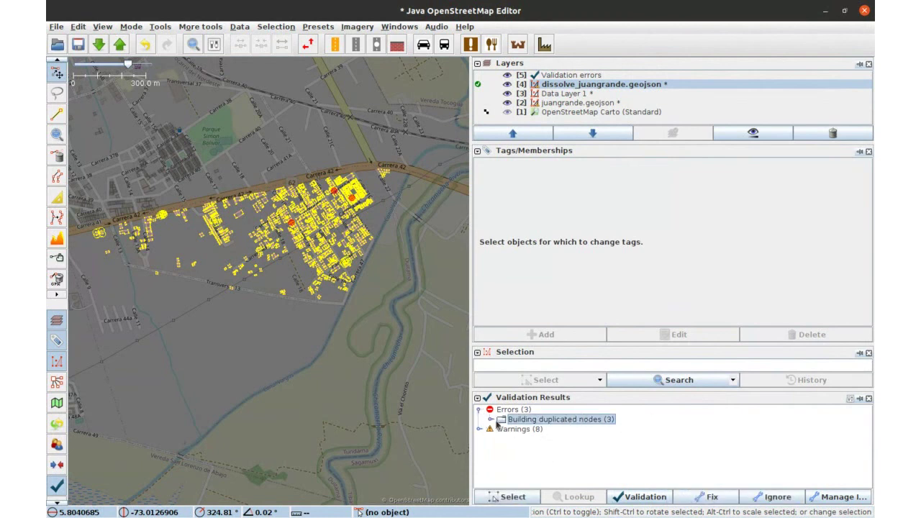
left_click(491, 418)
right_click(558, 429)
left_click(576, 438)
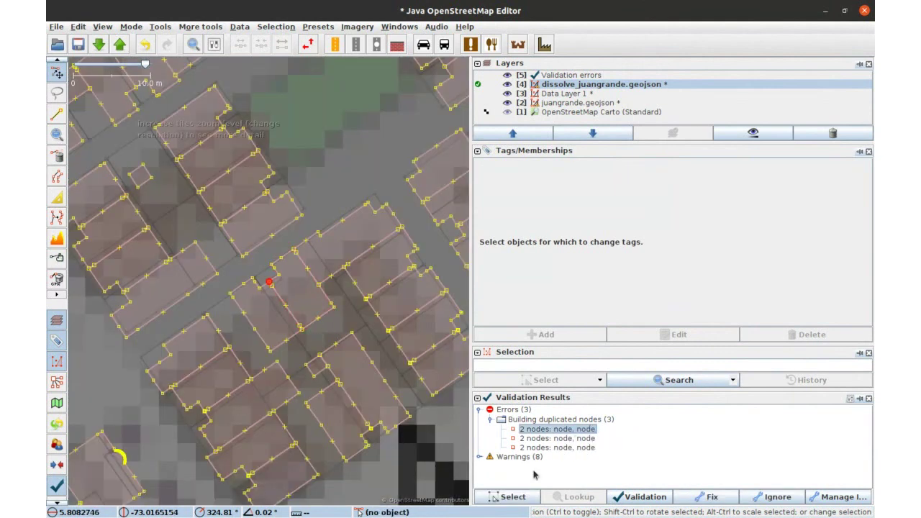
left_click(506, 497)
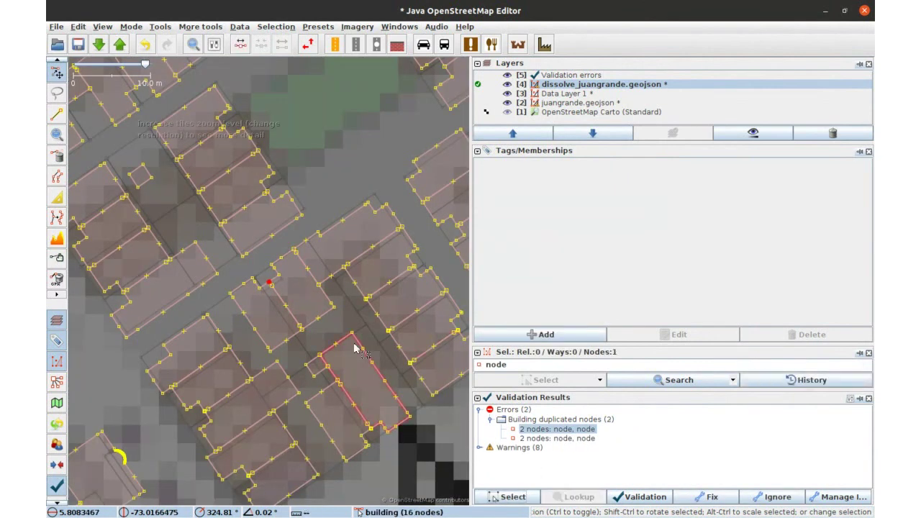
left_click(518, 497)
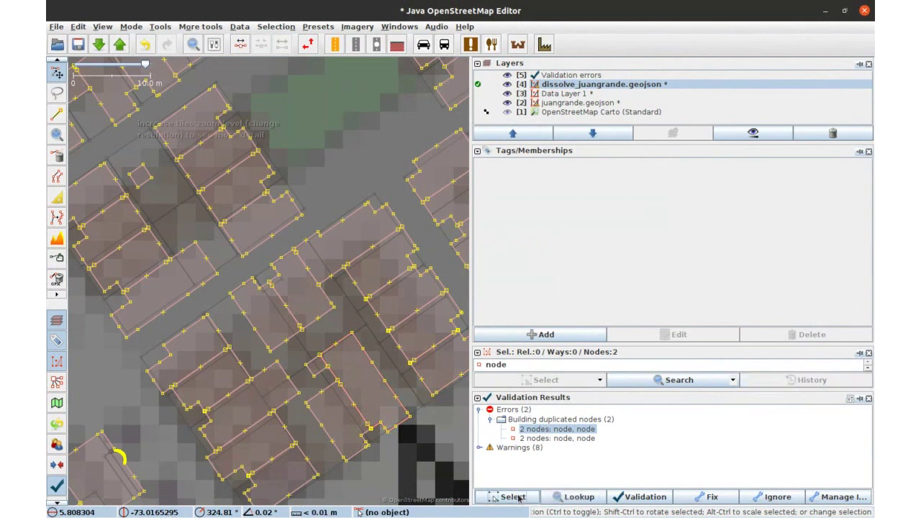
Step: Re-zoom to the first duplicated-nodes error, clear the selection and zoom in closer
right_click(552, 430)
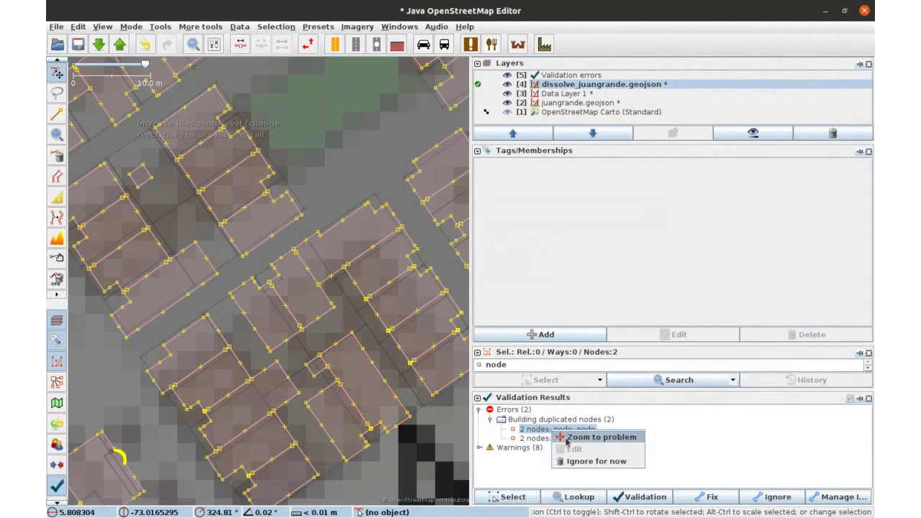
left_click(530, 431)
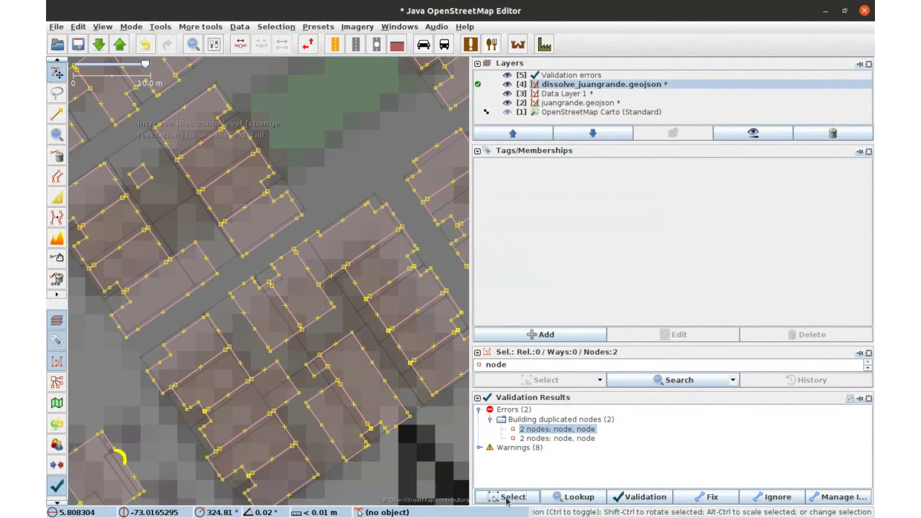
left_click(508, 498)
left_click(543, 438)
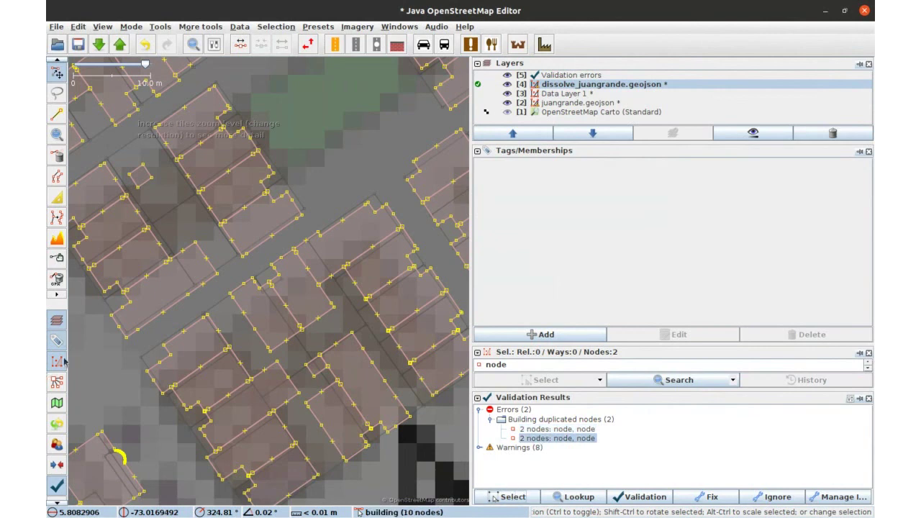
left_click(529, 428)
right_click(529, 429)
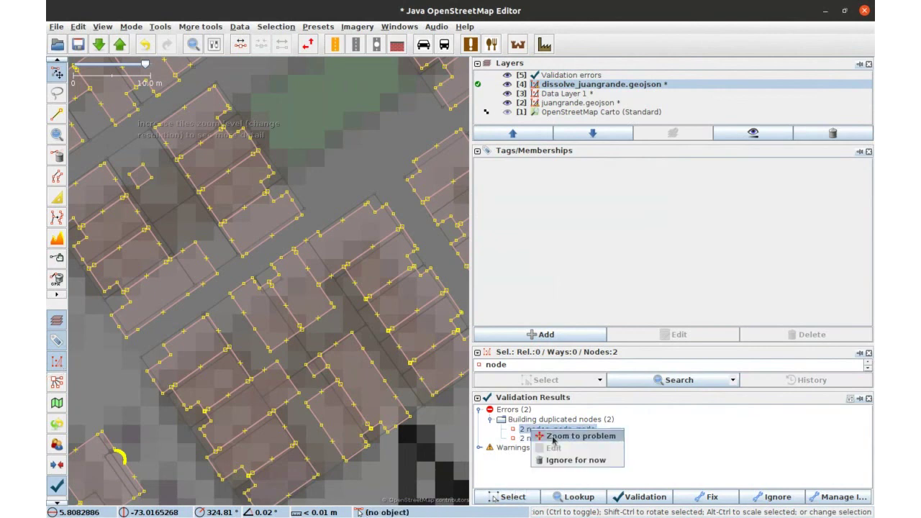
left_click(552, 437)
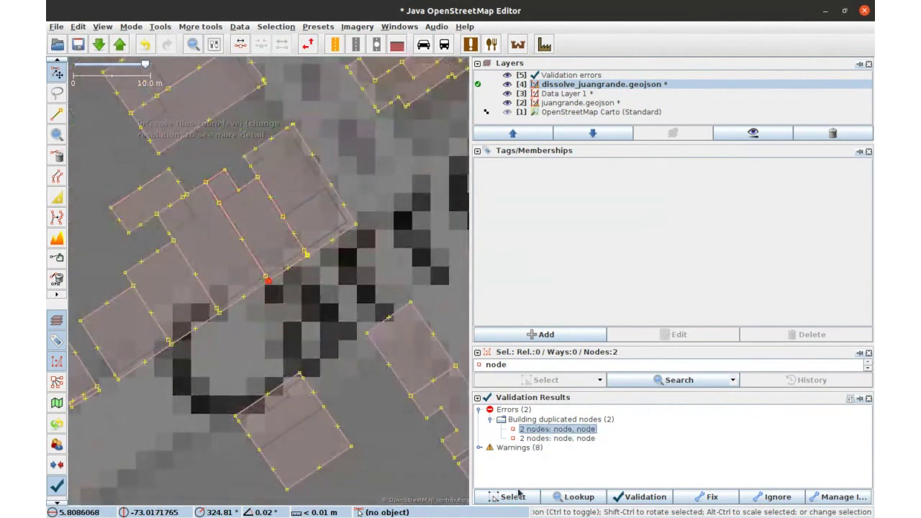
left_click(278, 288)
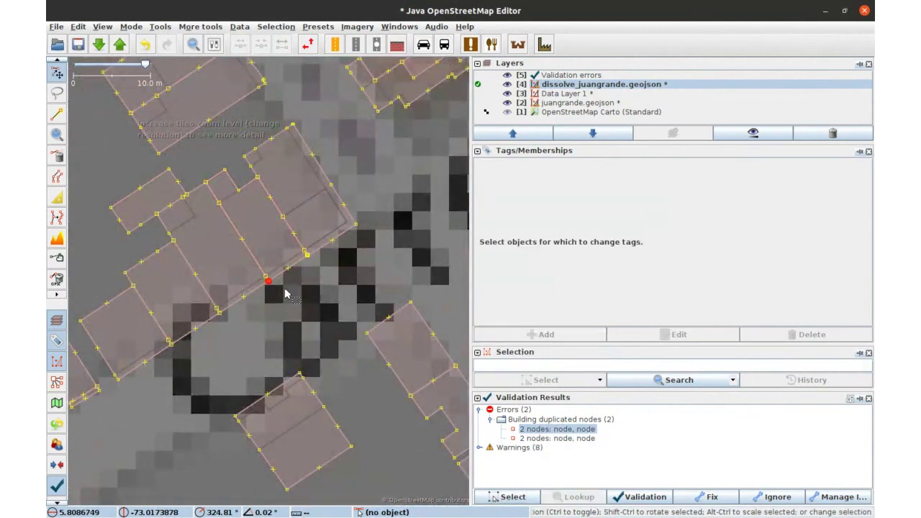
scroll(281, 290, "up", 4)
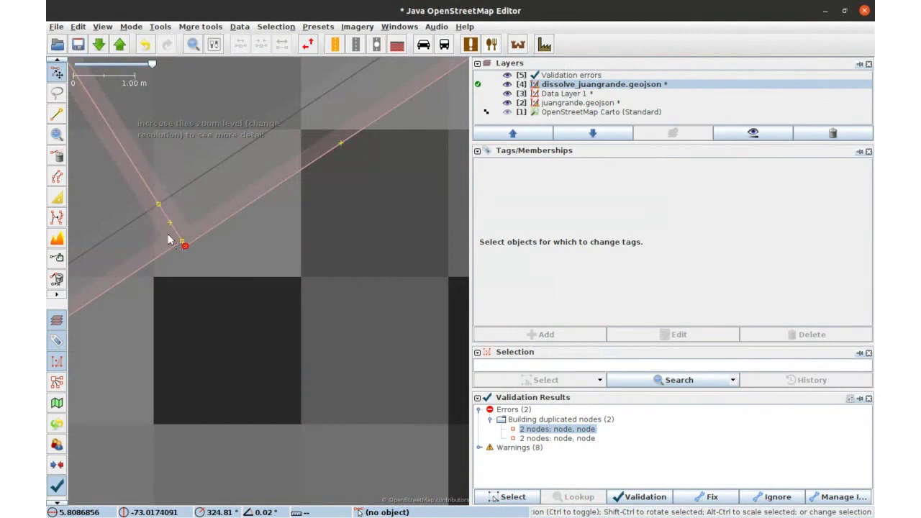
scroll(168, 240, "up", 2)
scroll(239, 282, "up", 5)
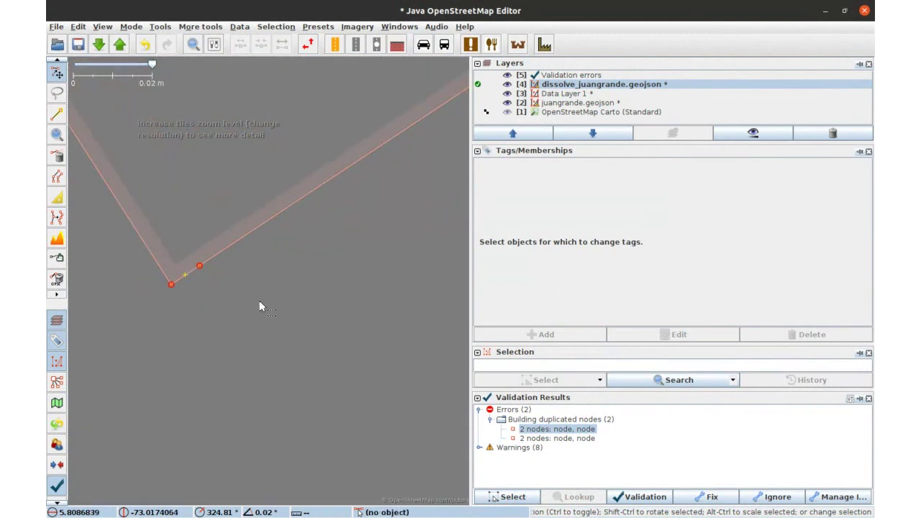
Step: Merge the first duplicated node pair with M, then select the remaining pair
right_click(536, 430)
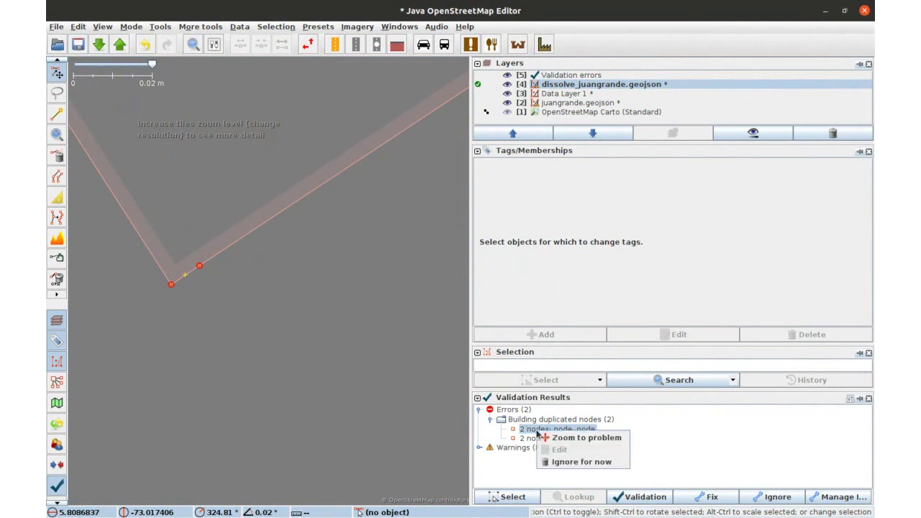
left_click(514, 501)
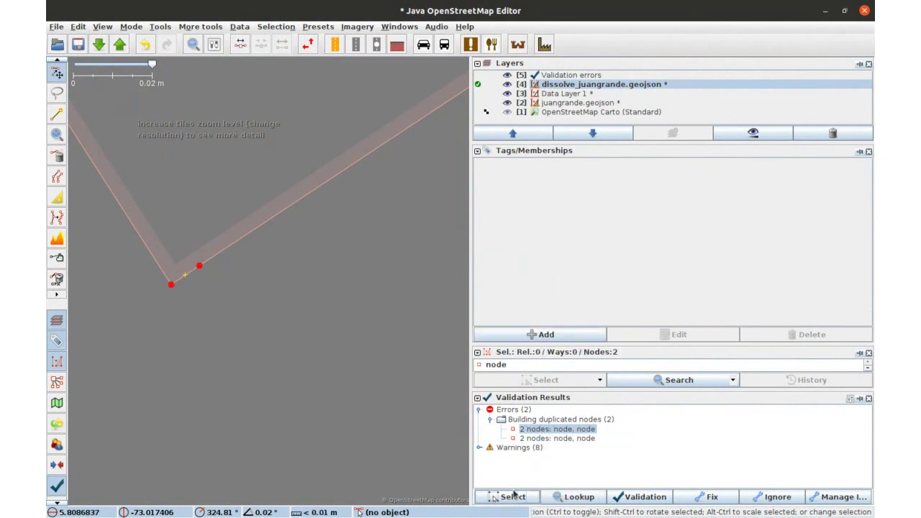
scroll(236, 322, "down", 3)
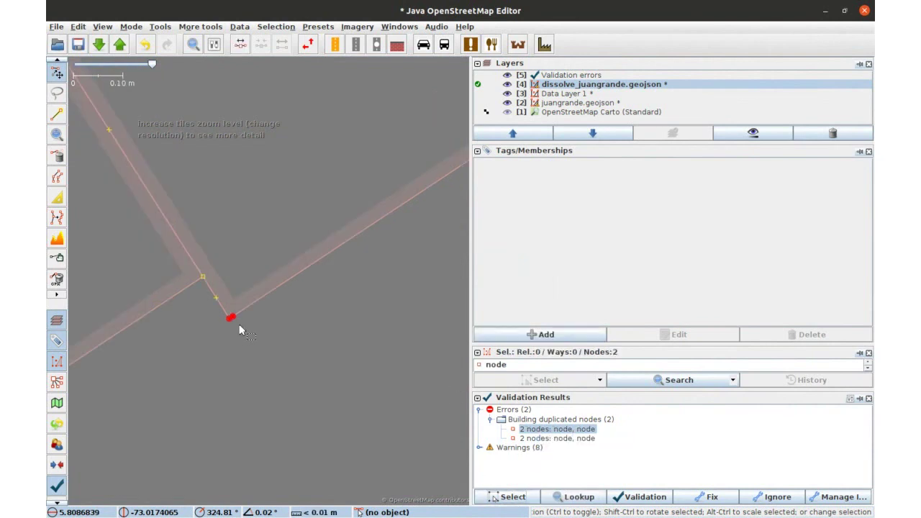
key("m")
right_click(534, 430)
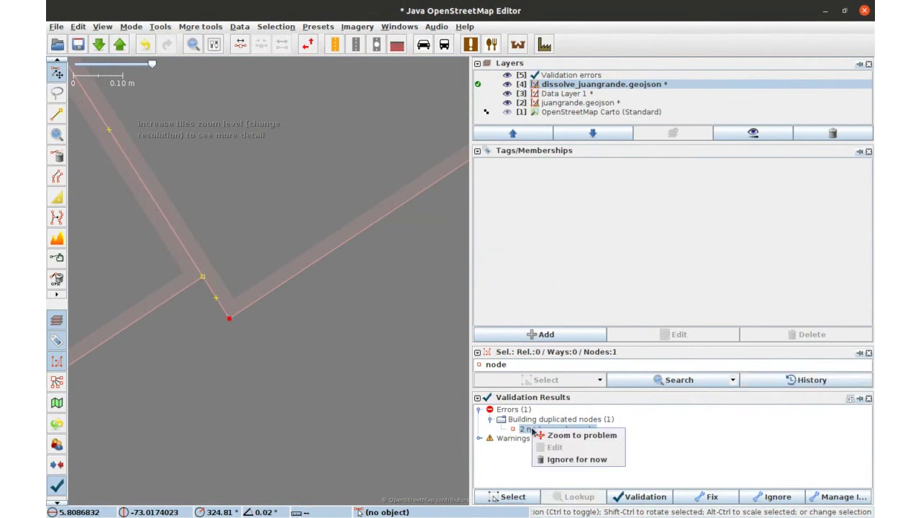
left_click(509, 496)
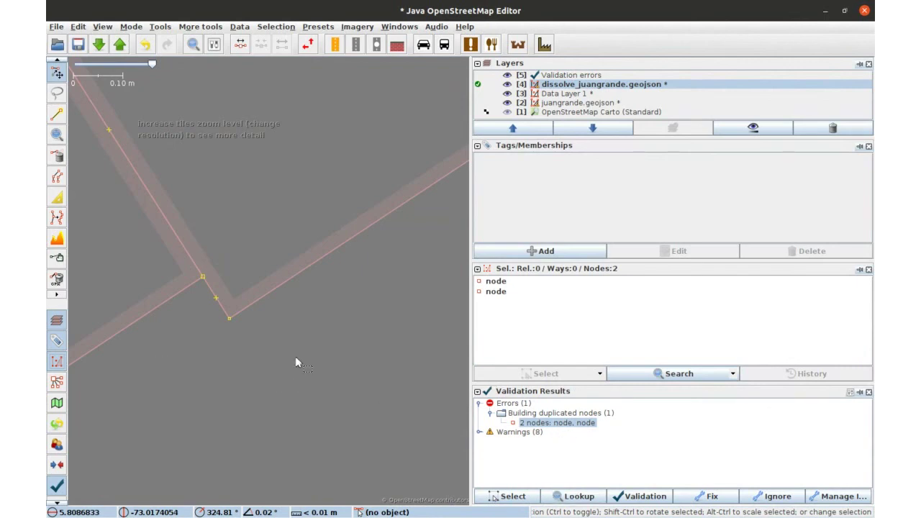
Step: Merge the last pair of duplicated nodes, then pan and zoom toward the town's buildings
key("m")
left_click(482, 404)
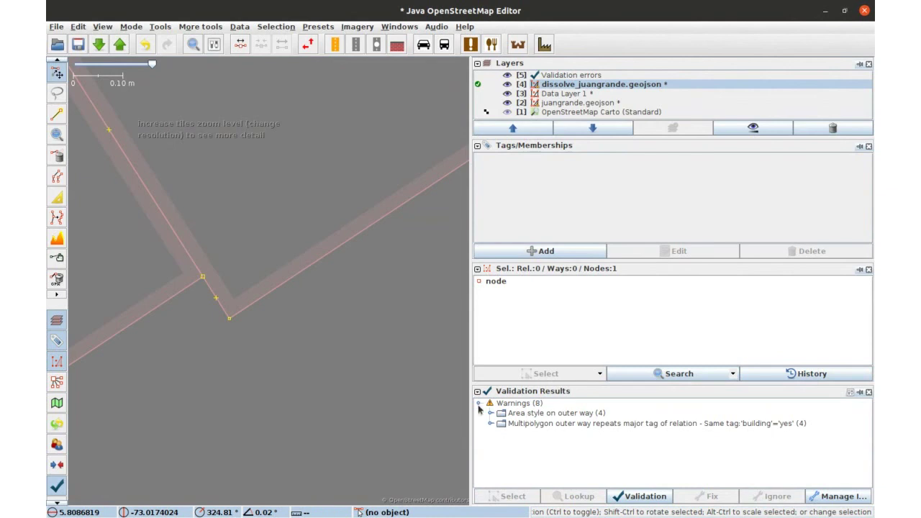
left_click(480, 405)
left_click(357, 409)
scroll(327, 369, "down", 10)
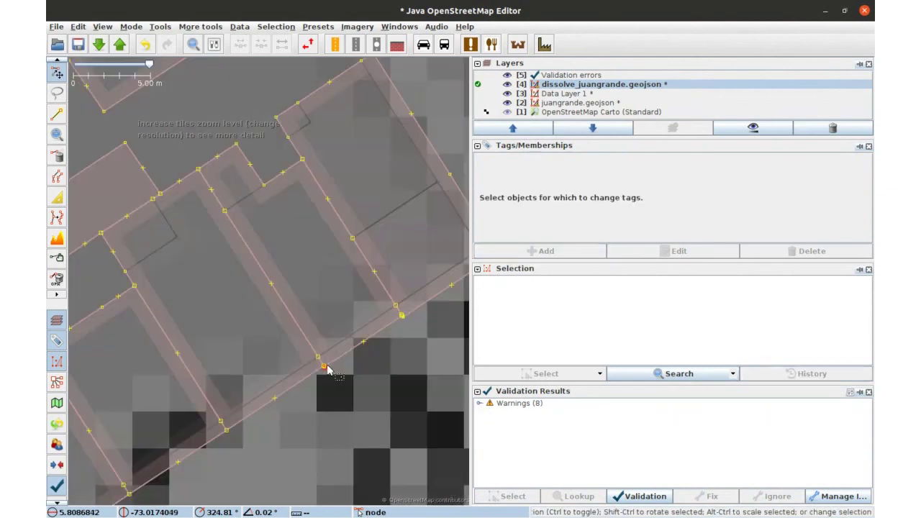
scroll(328, 369, "down", 5)
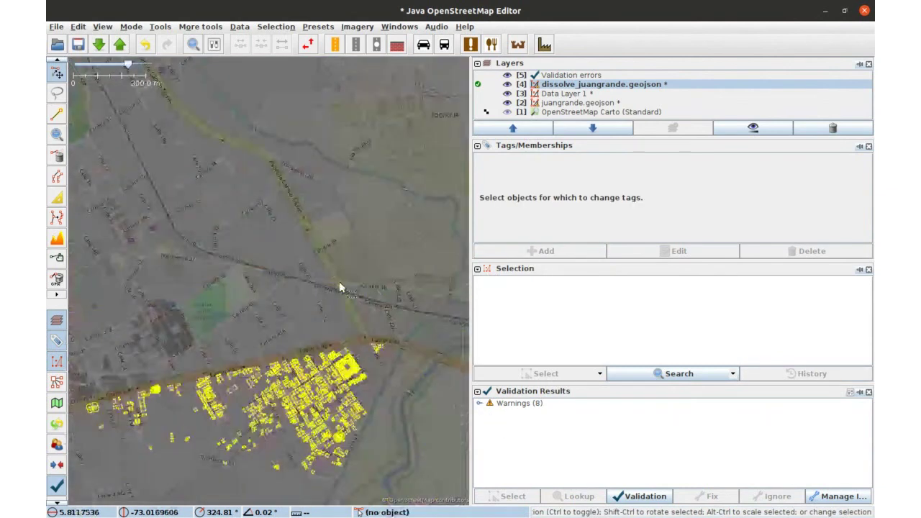
left_click_drag(341, 288, 365, 221)
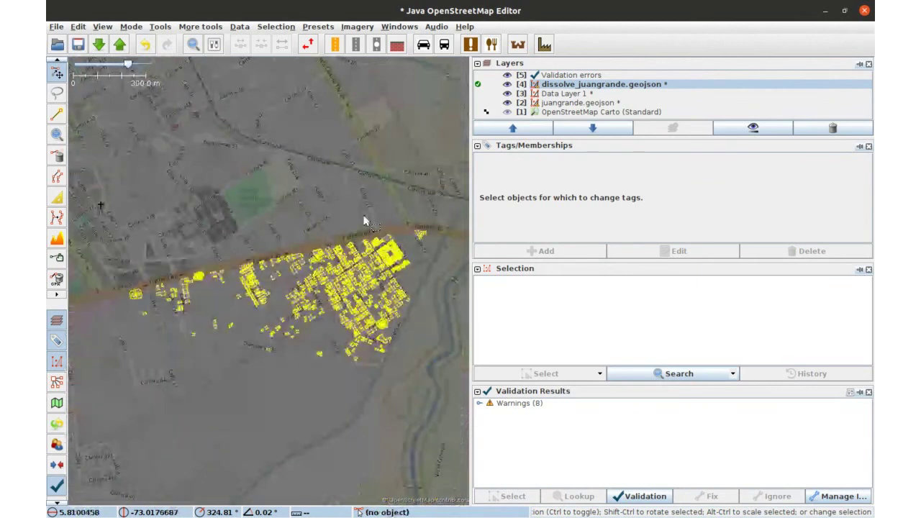
scroll(198, 277, "up", 4)
scroll(203, 309, "up", 5)
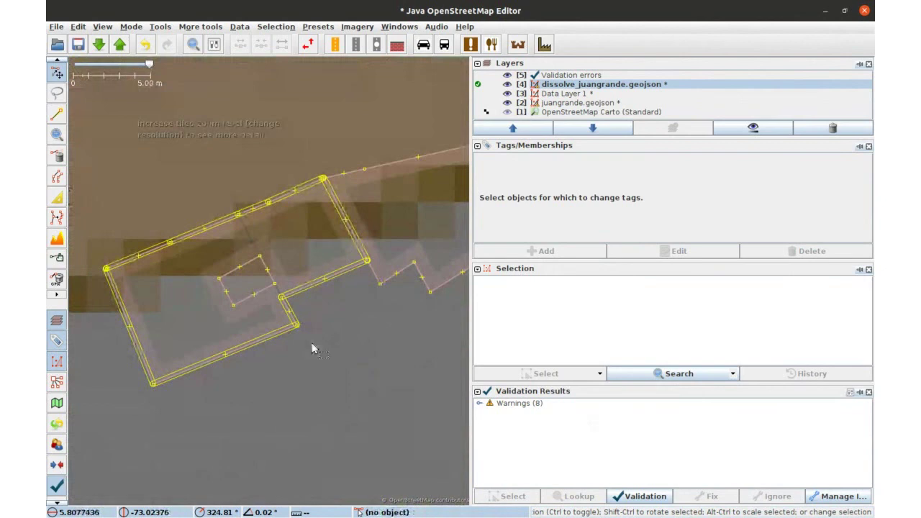
scroll(310, 348, "up", 3)
scroll(306, 348, "down", 2)
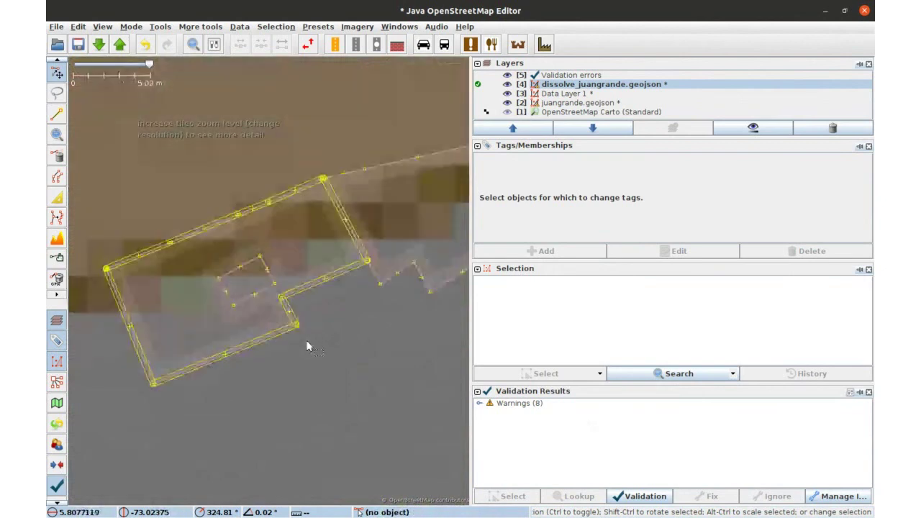
scroll(307, 347, "down", 1)
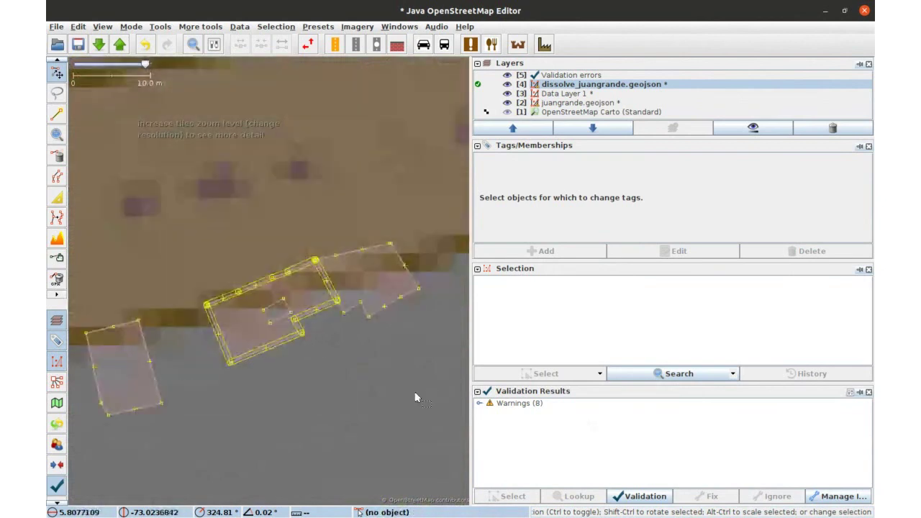
Step: Zoom the map to the first 'Area style on outer way' entry among the 8 warnings
left_click(478, 404)
left_click(542, 413)
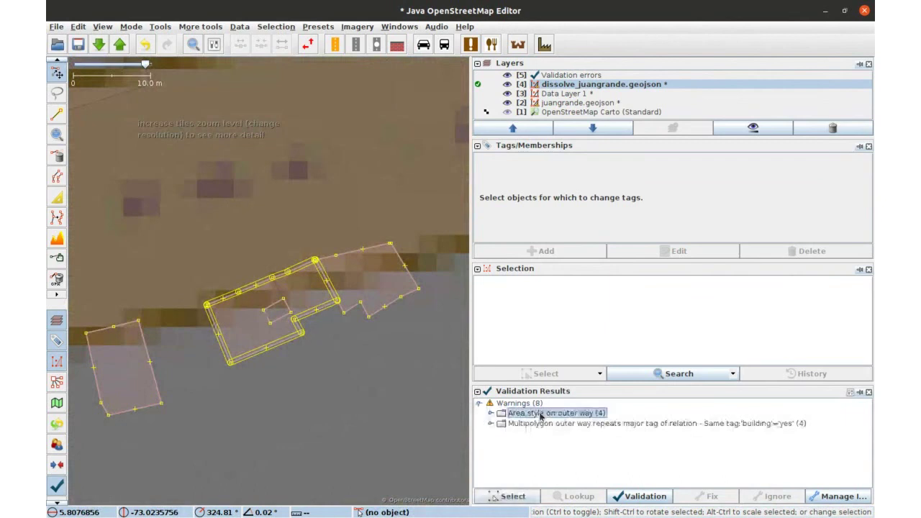
left_click(490, 413)
left_click(523, 424)
right_click(524, 424)
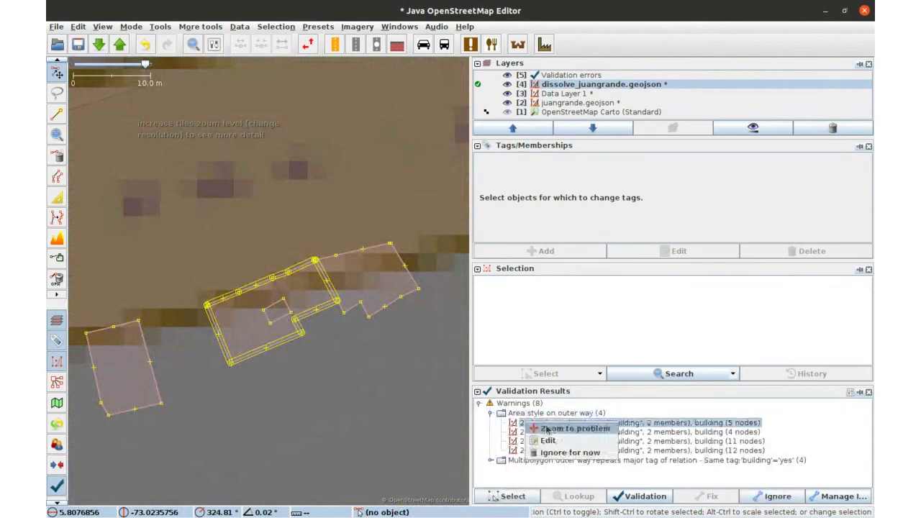
left_click(545, 427)
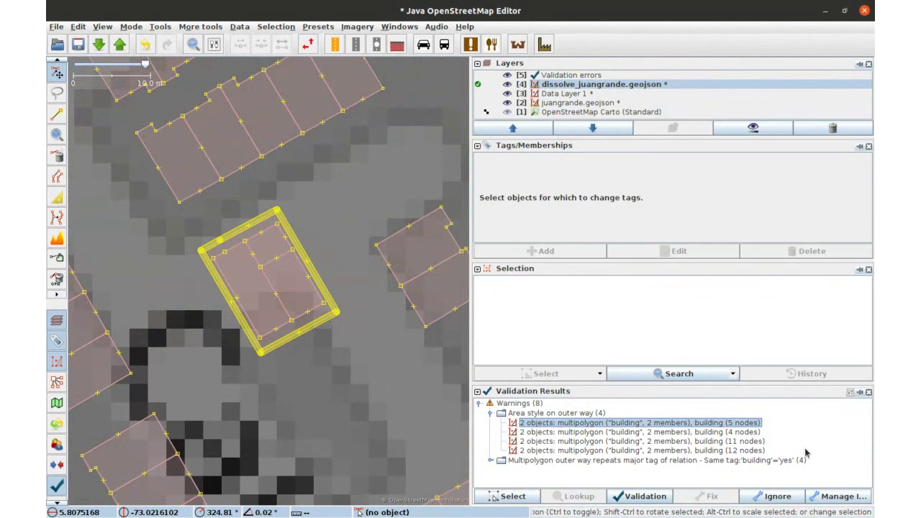
Step: Inspect the warned multipolygon's outer and inner member roles in the relation editor, then cancel
right_click(613, 430)
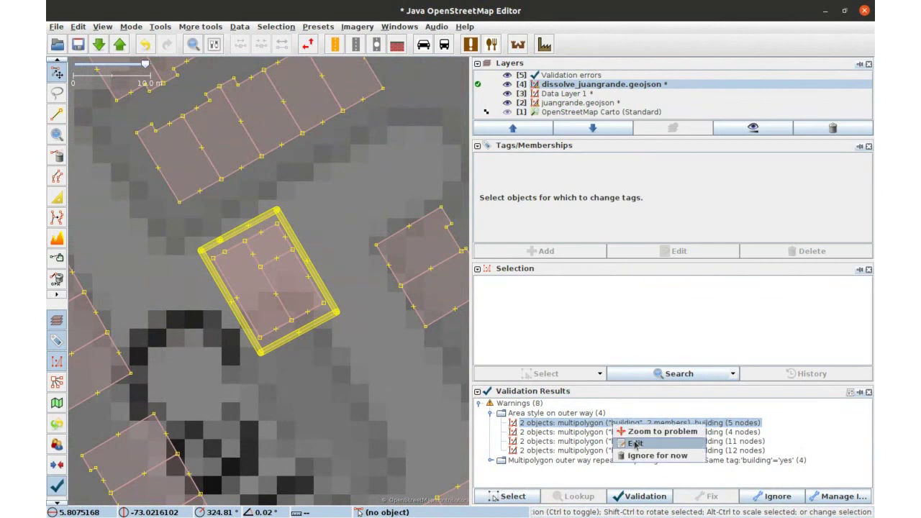
left_click(633, 443)
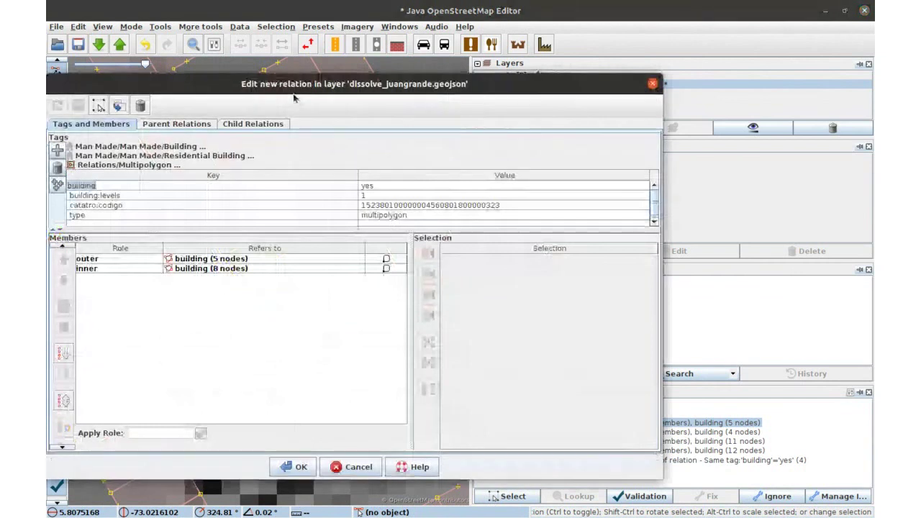
left_click_drag(300, 85, 377, 40)
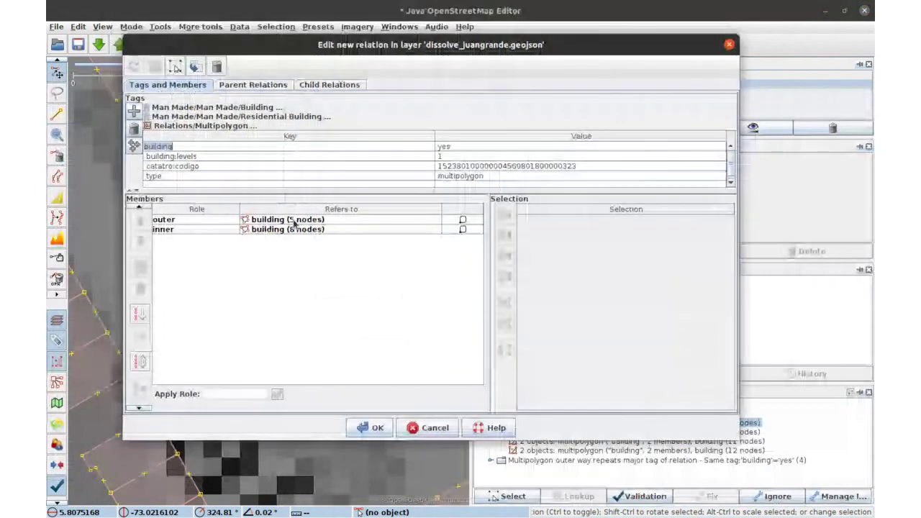
left_click(293, 219)
left_click_drag(297, 46, 504, 97)
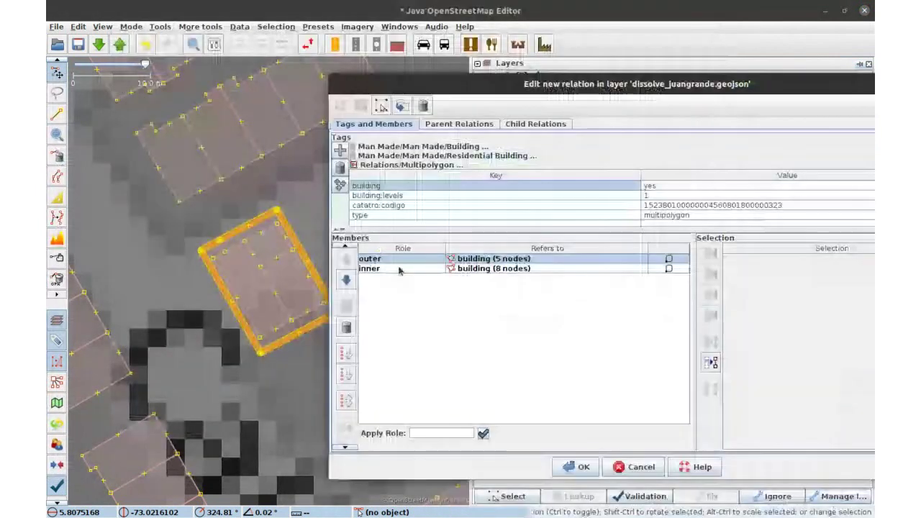
double_click(401, 259)
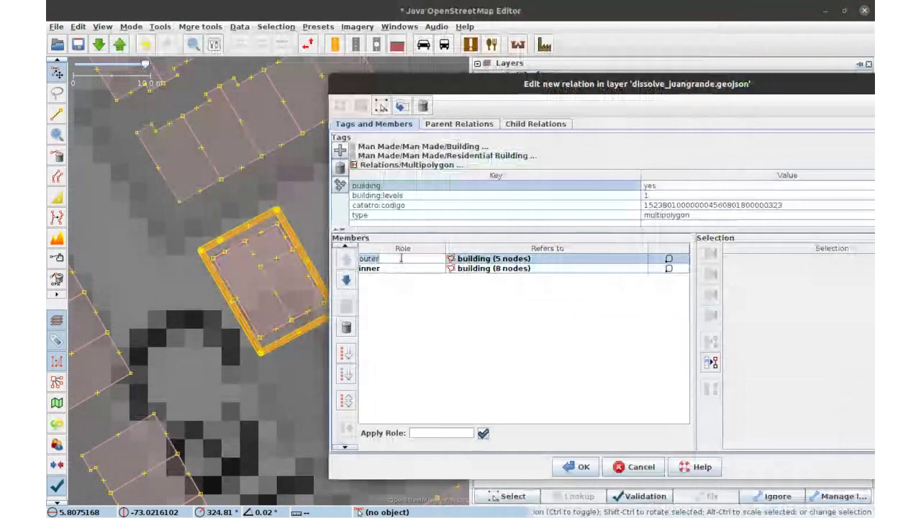
double_click(407, 268)
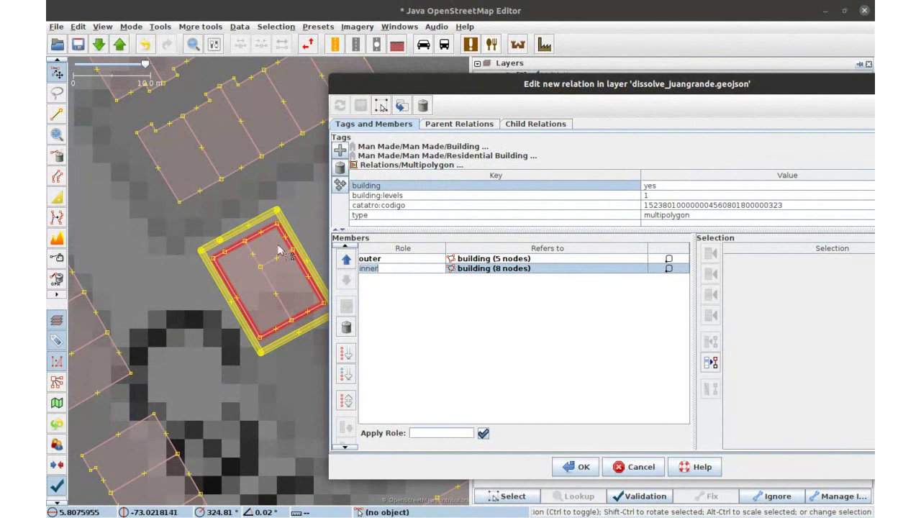
left_click(640, 468)
Step: Check the 4- and 5-node building warnings, then select the 5-node outer building way
left_click(575, 433)
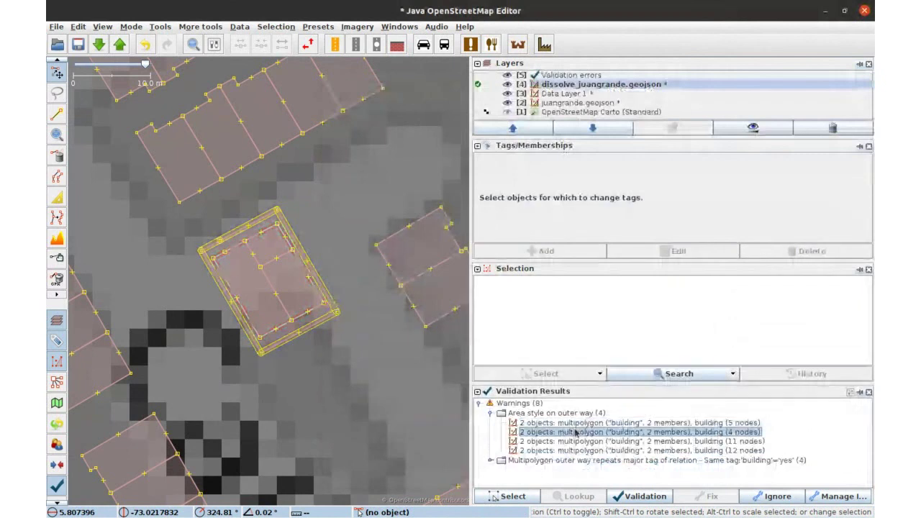
right_click(529, 425)
key("Escape")
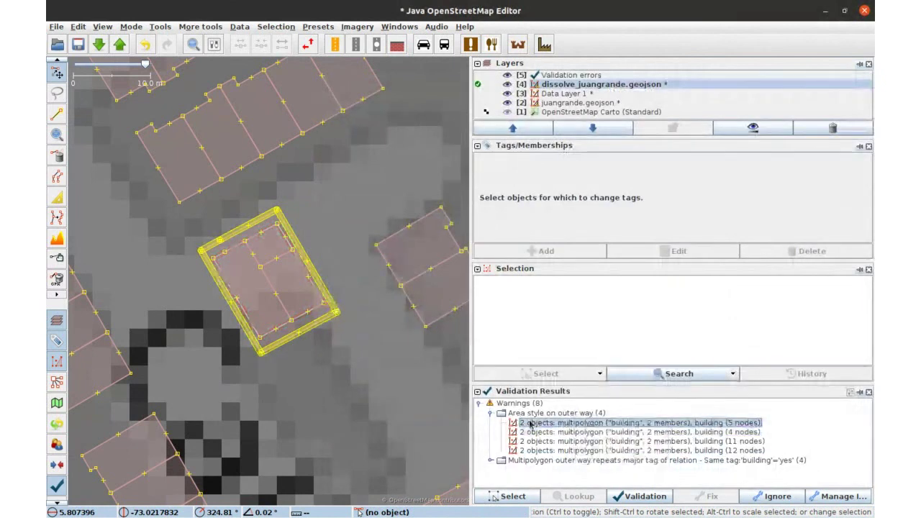
left_click(285, 221)
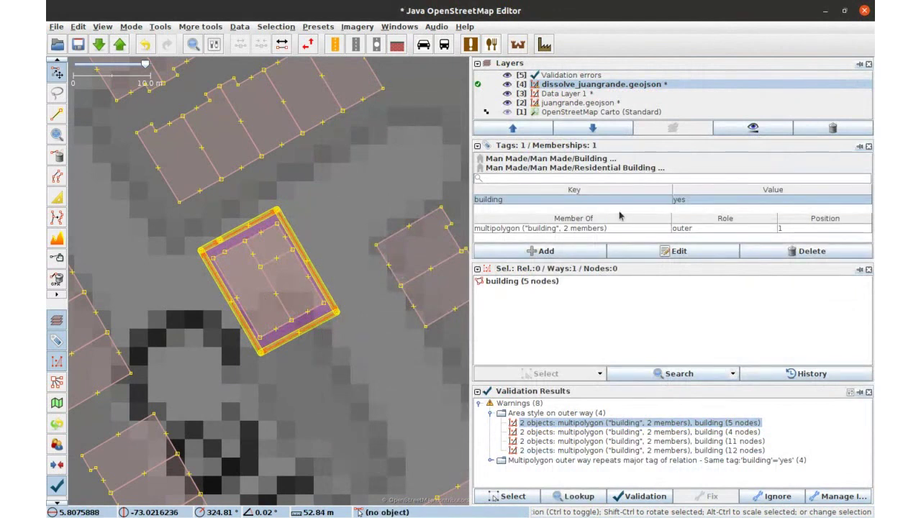
left_click(298, 234)
left_click(295, 248)
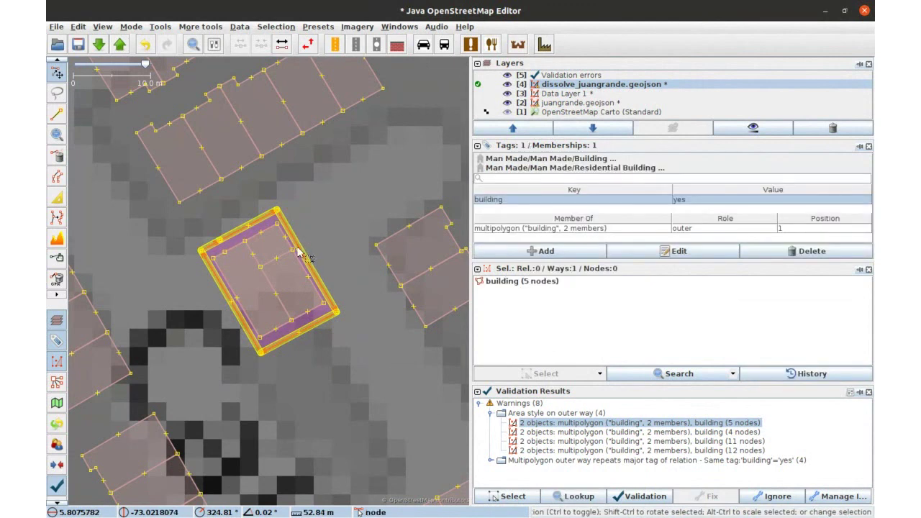
Step: Reselect the 5-node outer building way, delete it and confirm removing it from its relation
left_click(292, 379)
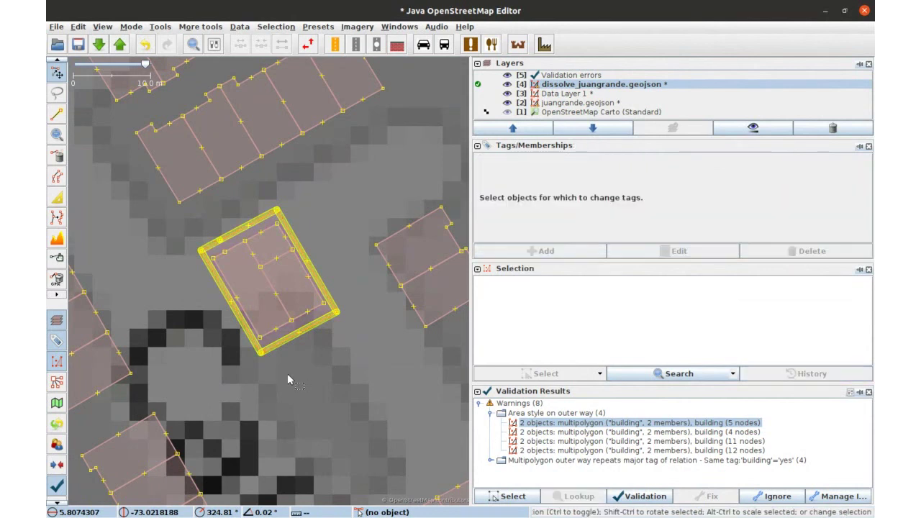
left_click(314, 329)
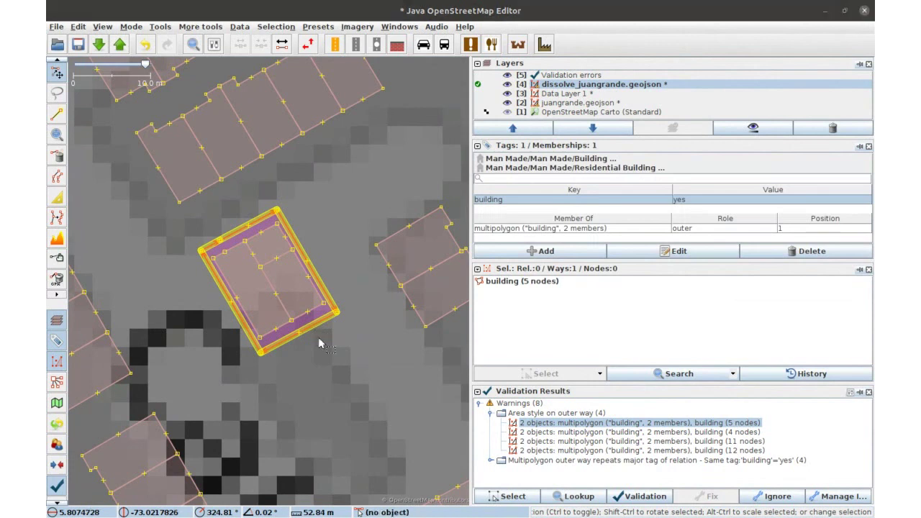
key("Delete")
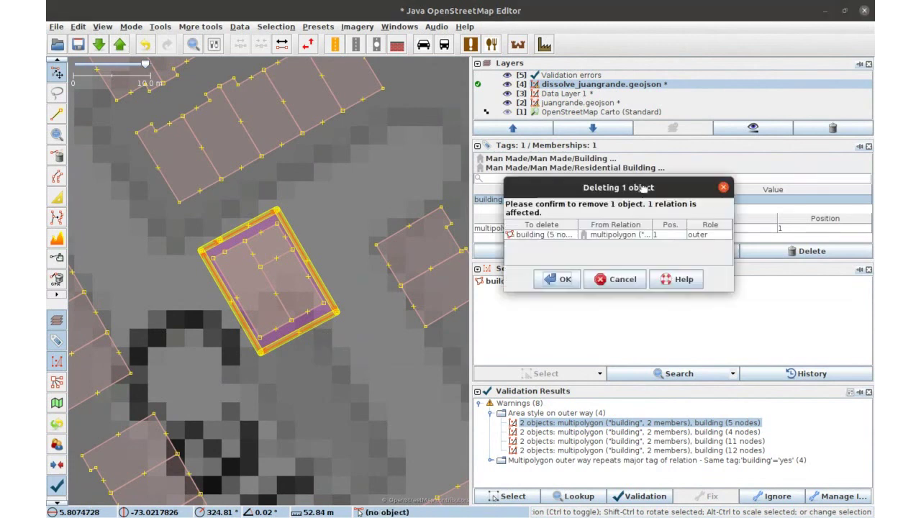
key("Return")
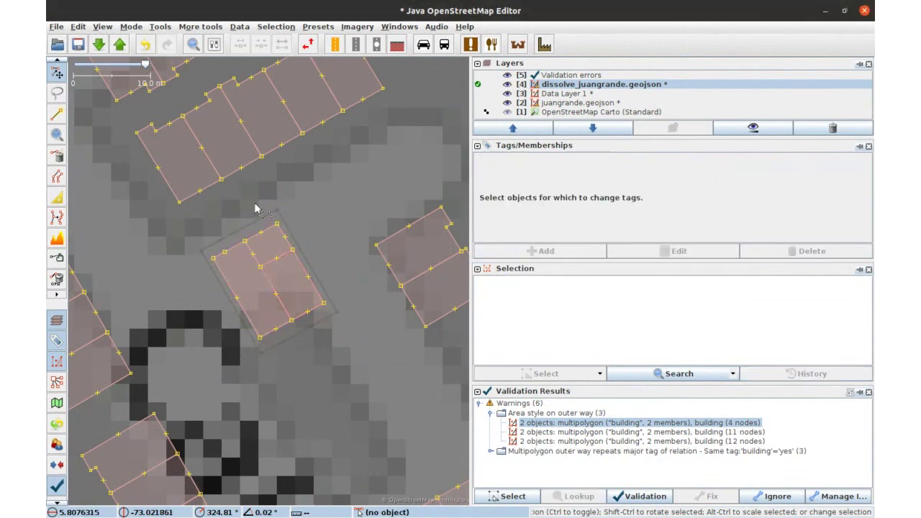
Step: Zoom to the next warned building and select its outer way
right_click(564, 427)
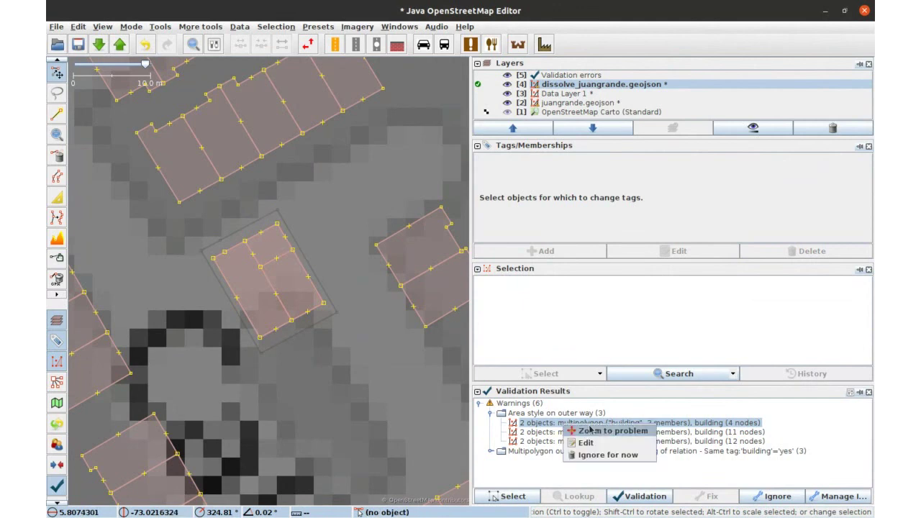
left_click(596, 432)
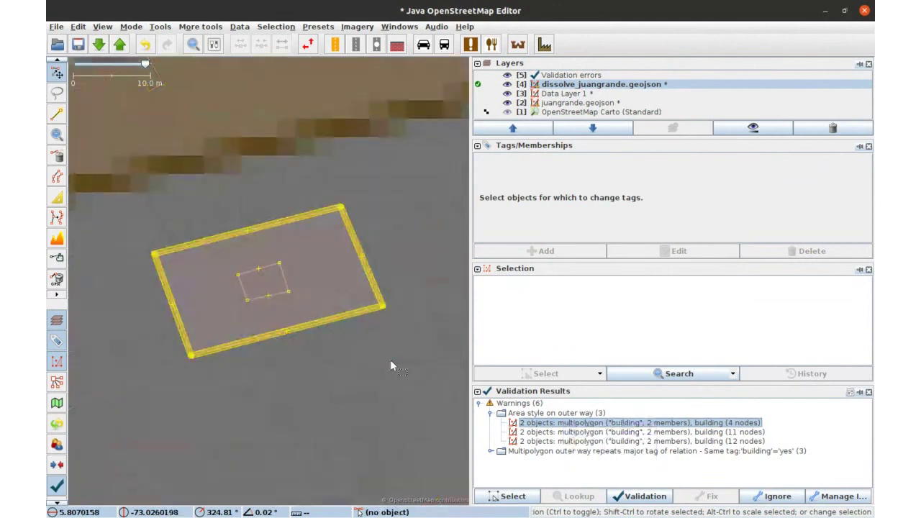
left_click(288, 290)
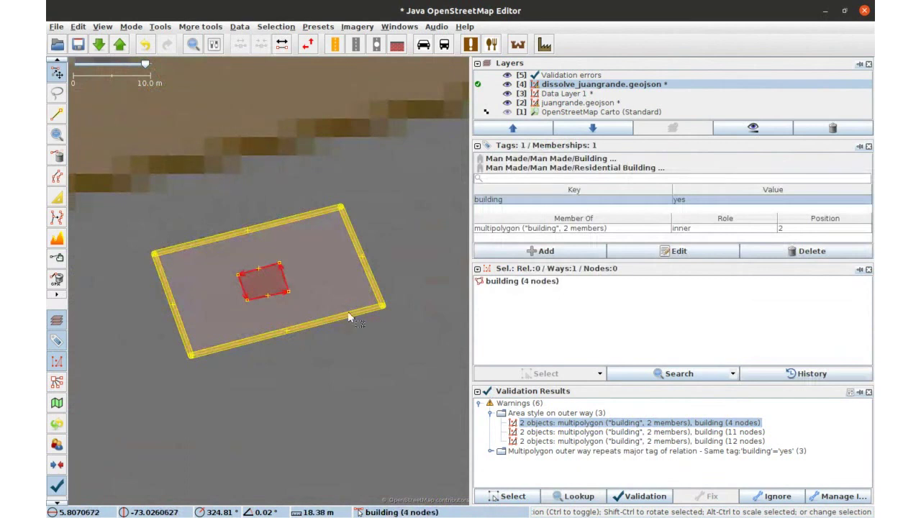
left_click(564, 424)
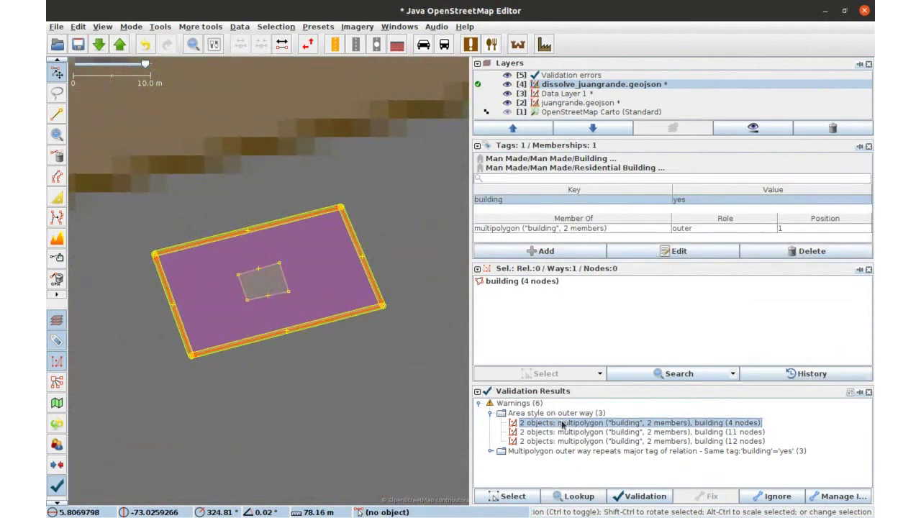
scroll(295, 321, "down", 5)
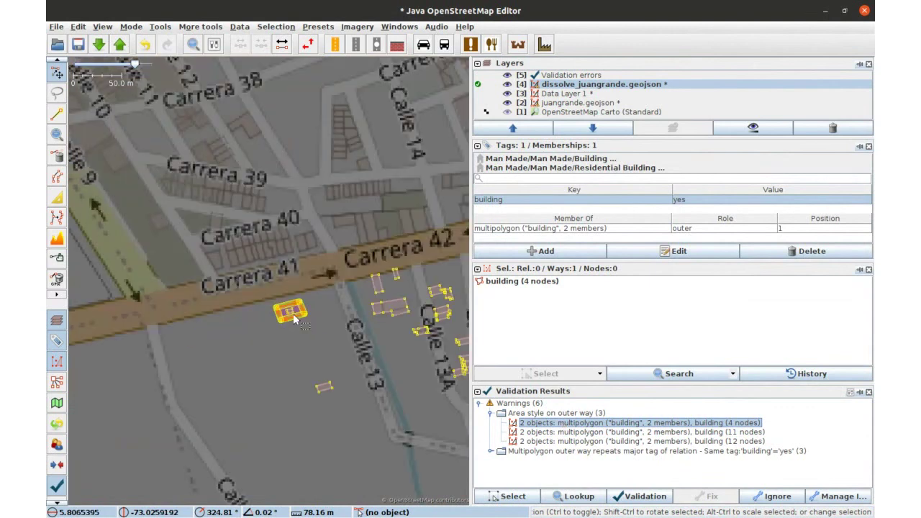
scroll(295, 320, "up", 5)
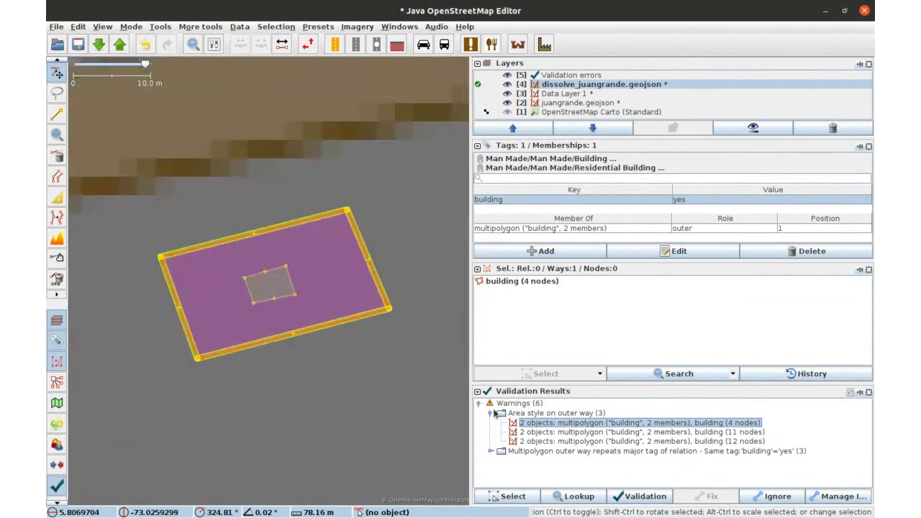
Step: Review the warned multipolygon's inner and outer members in the relation editor and save with OK
right_click(563, 422)
left_click(584, 439)
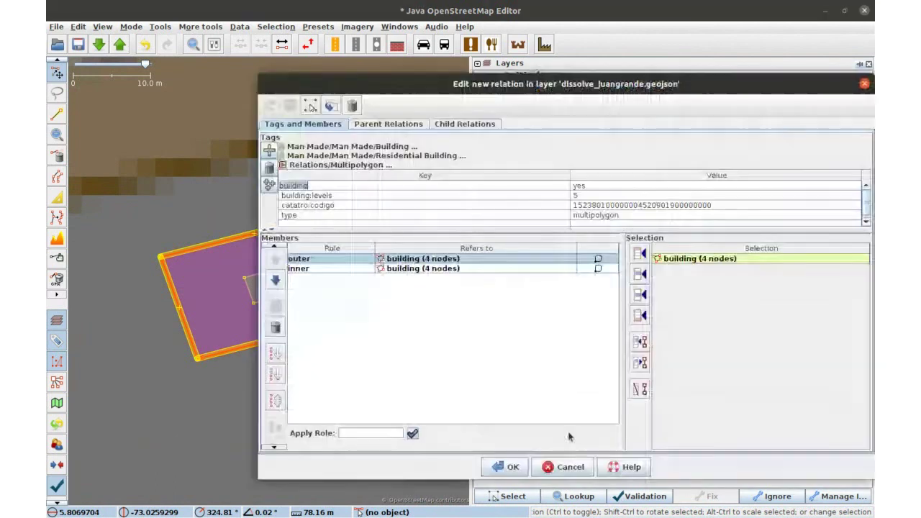
left_click_drag(495, 89, 585, 122)
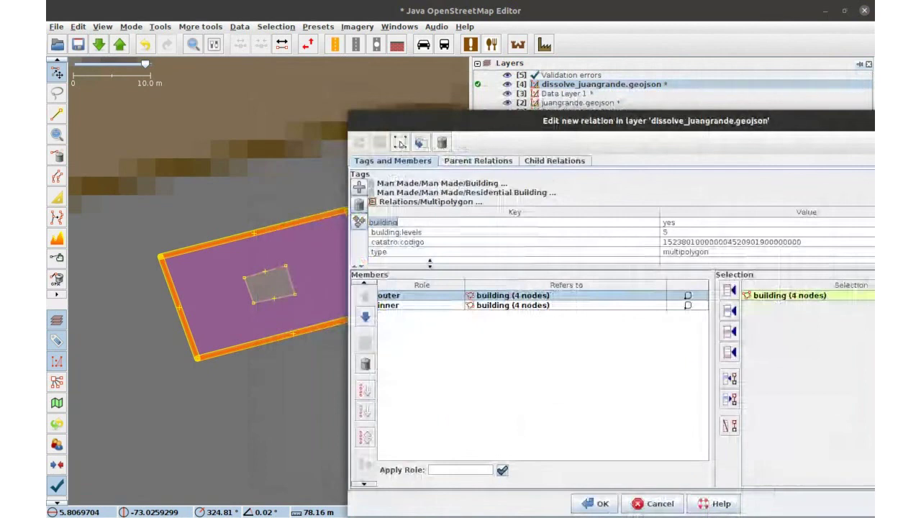
left_click(293, 287)
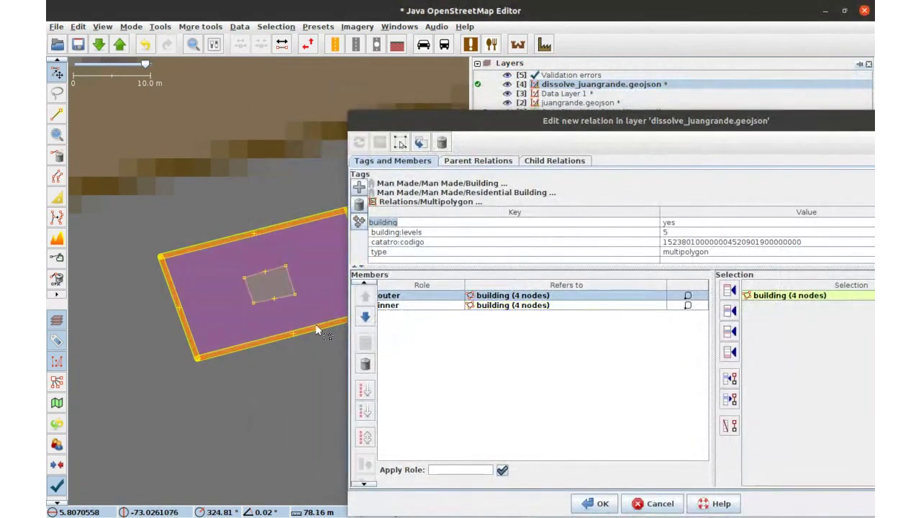
left_click(322, 363)
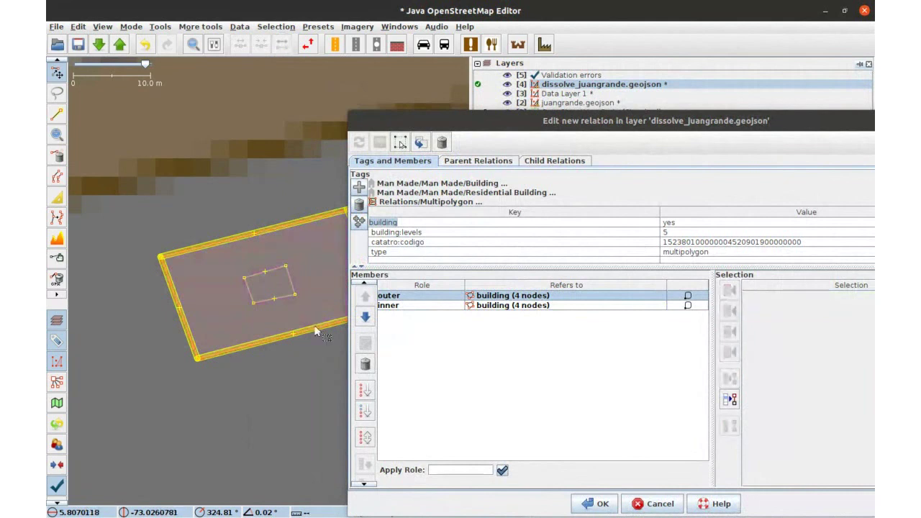
left_click(407, 305)
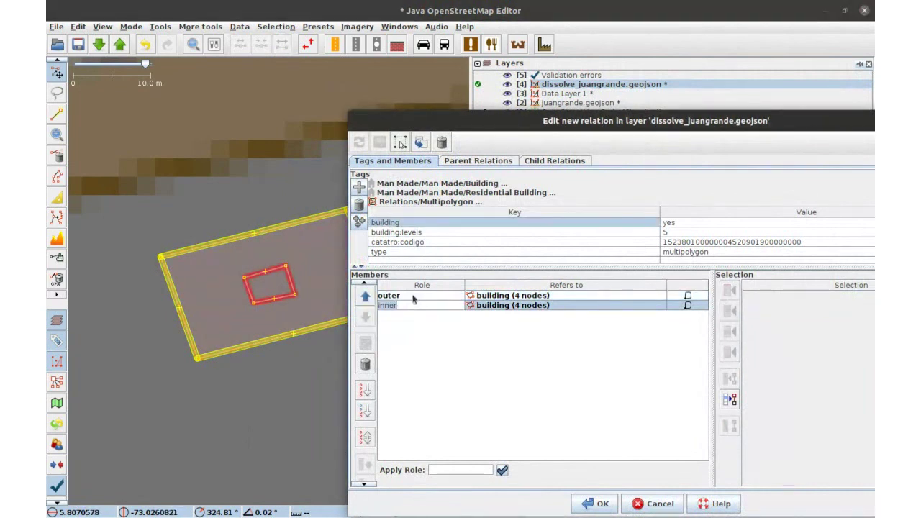
left_click(411, 295)
left_click(416, 307)
left_click(604, 505)
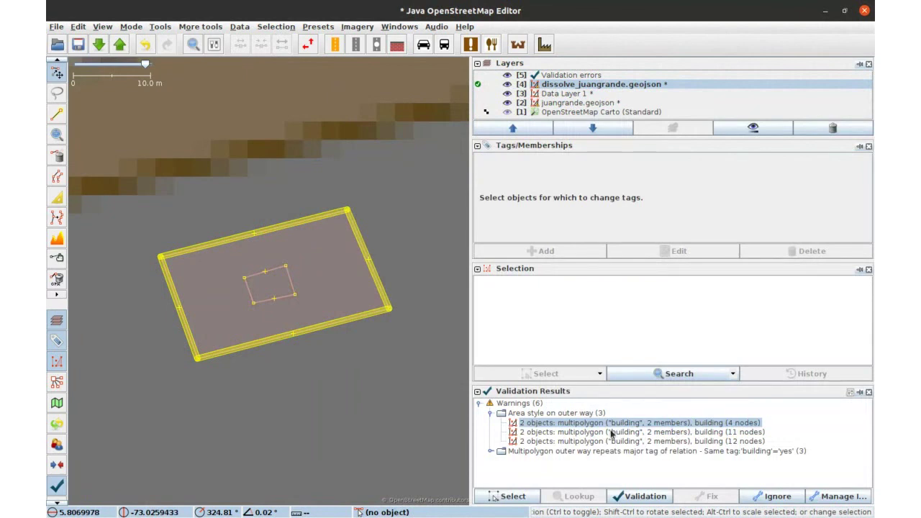
mouse_move(610, 433)
Step: Select the outer building outline and review the 11-node and 4-node area-style warnings
left_click(352, 323)
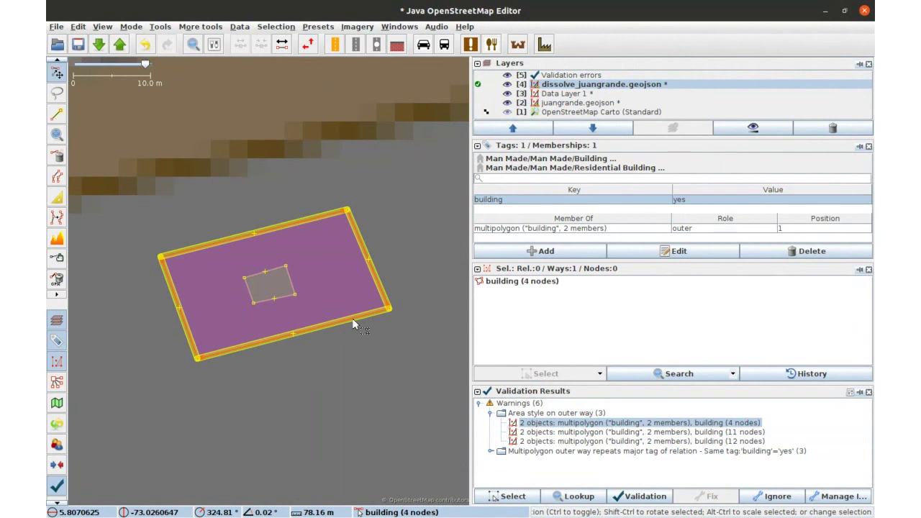
left_click(568, 432)
right_click(567, 432)
left_click(562, 423)
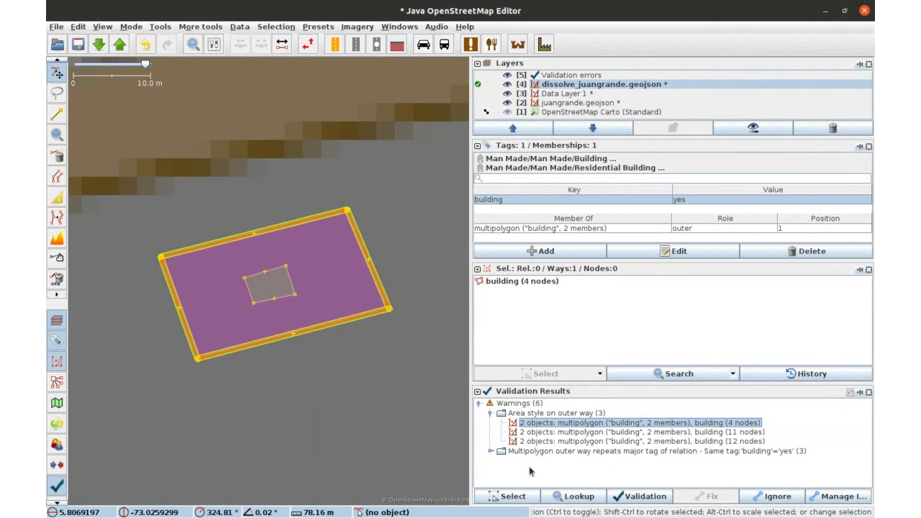
Step: List the 4-, 11- and 12-node buildings under 'Multipolygon outer way repeats major tag'
left_click(493, 453)
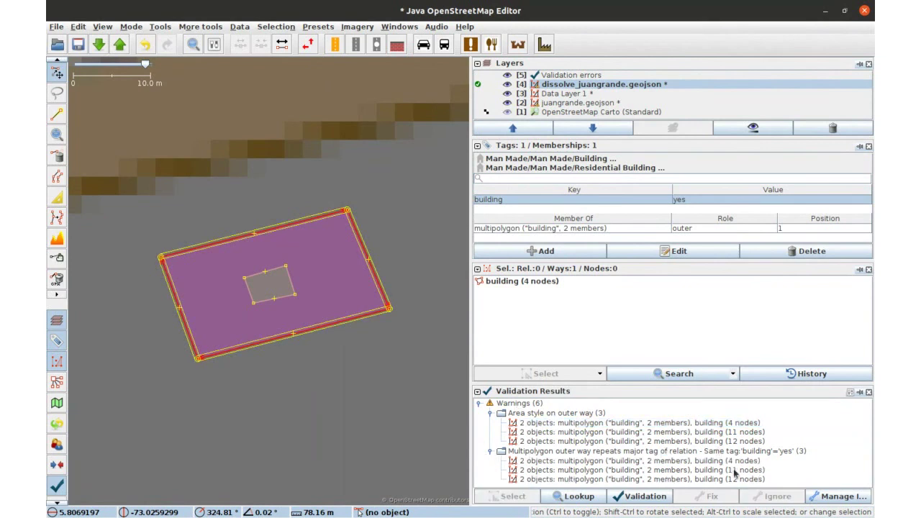
left_click(610, 463)
left_click(616, 471)
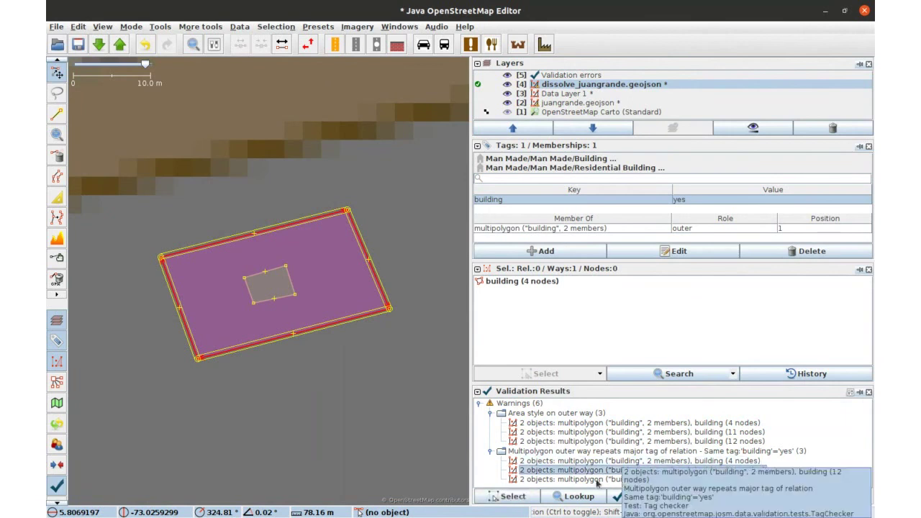
left_click(597, 480)
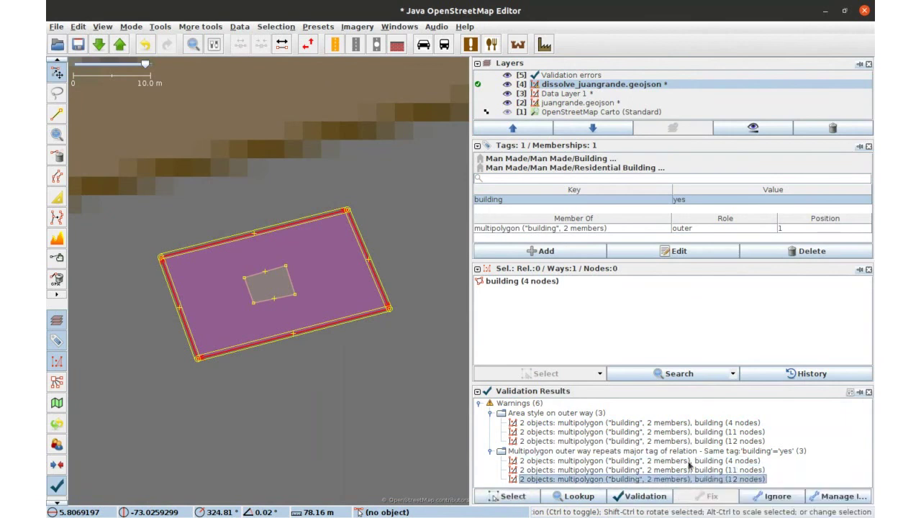
left_click(799, 469)
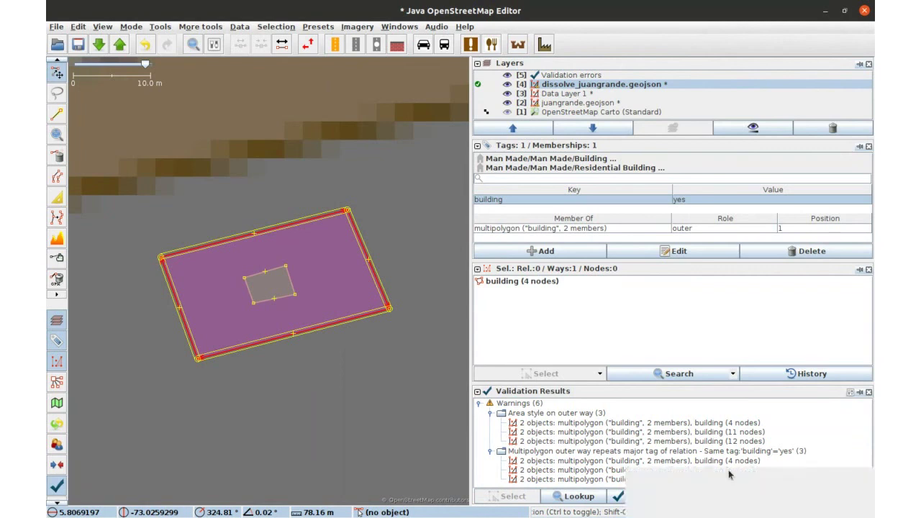
Step: Check the 4-node building's multipolygon relation members, then close the editor without changes
right_click(555, 462)
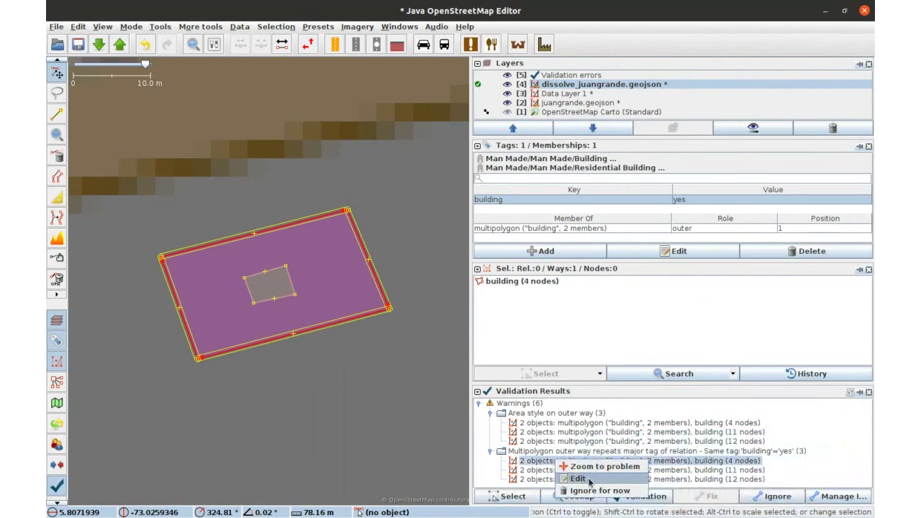
left_click(577, 478)
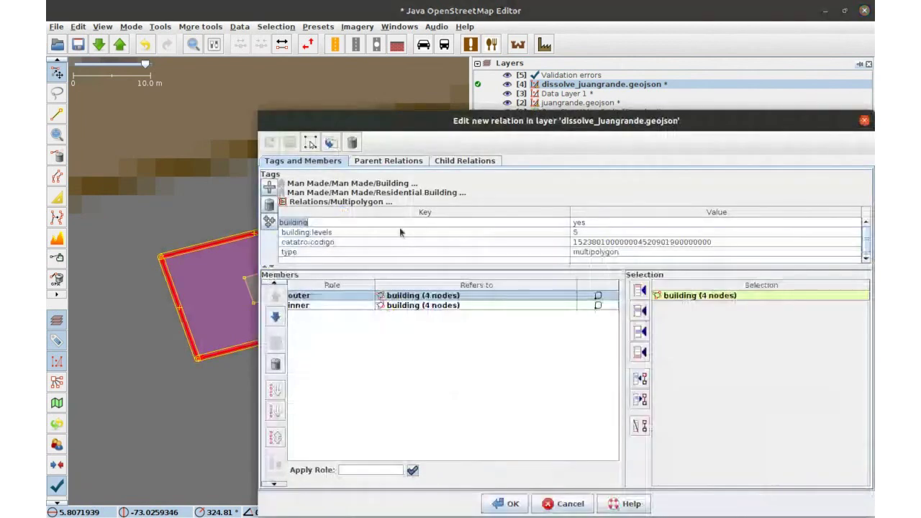
right_click(448, 295)
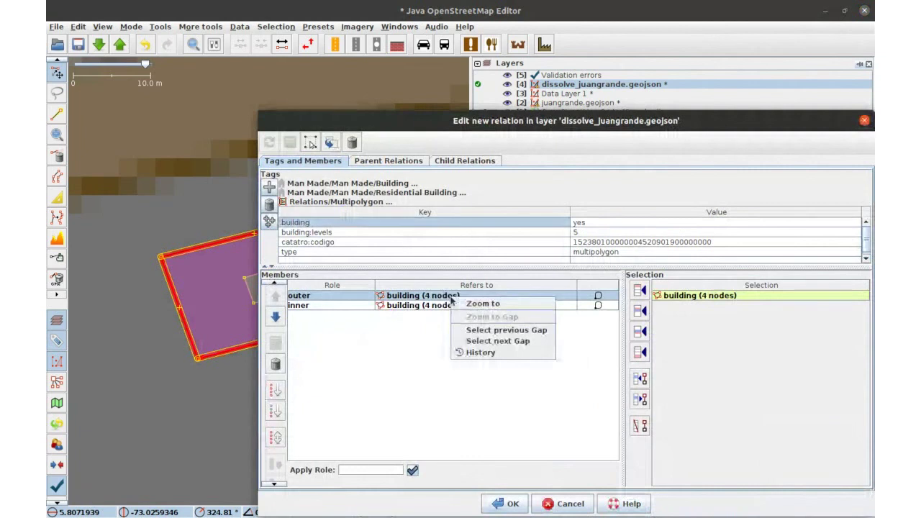
left_click(568, 503)
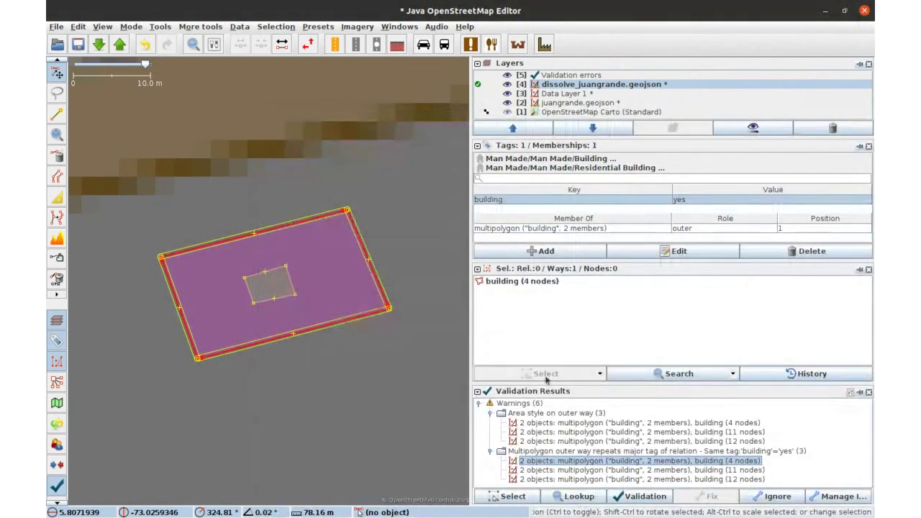
Step: Remove building=yes from the 4-node multipolygon's inner and outer ways and re-run validation
left_click(289, 287)
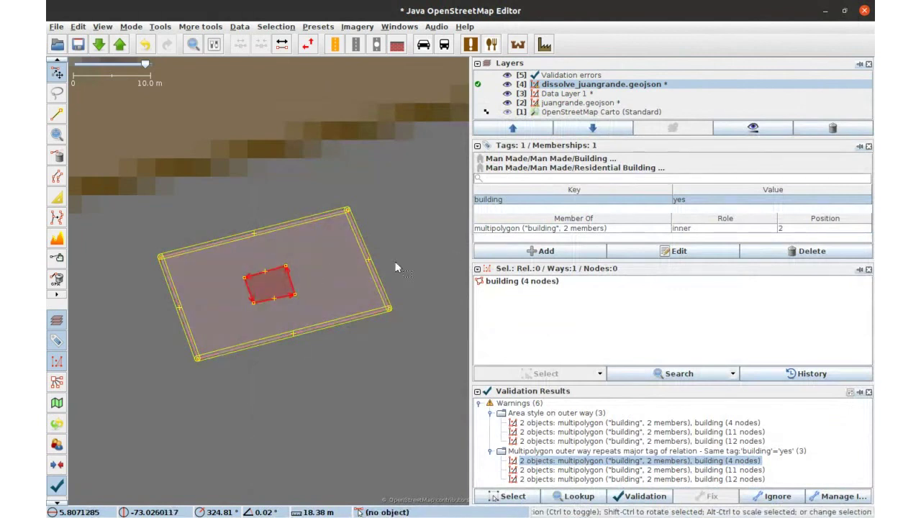
left_click(379, 280)
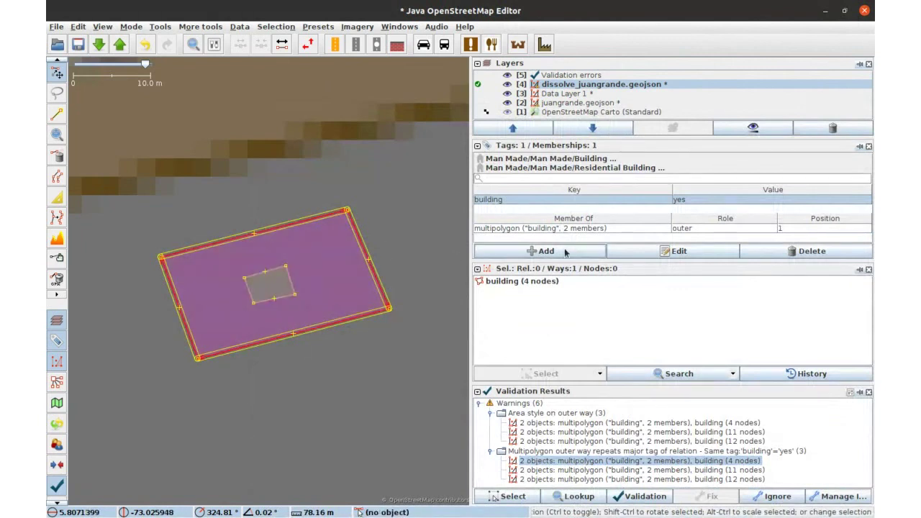
left_click(292, 281)
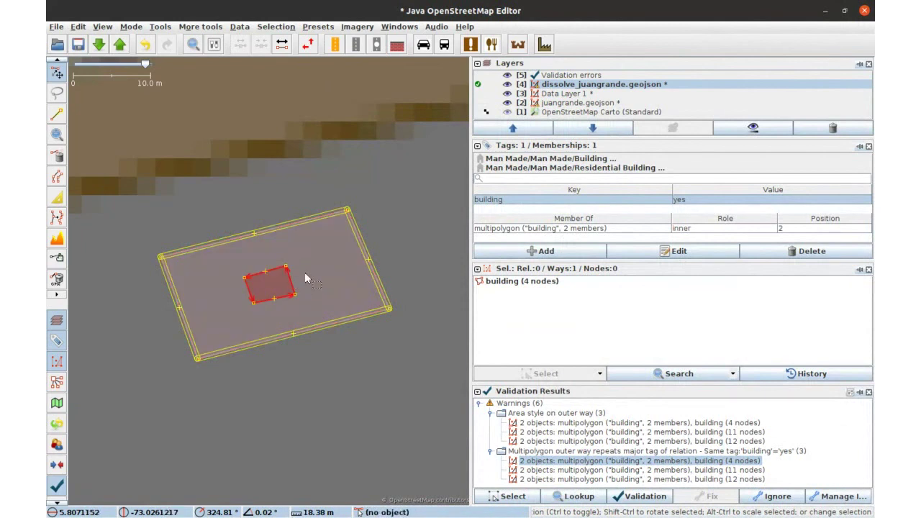
left_click(360, 255)
left_click(285, 284)
left_click(811, 251)
left_click(365, 250)
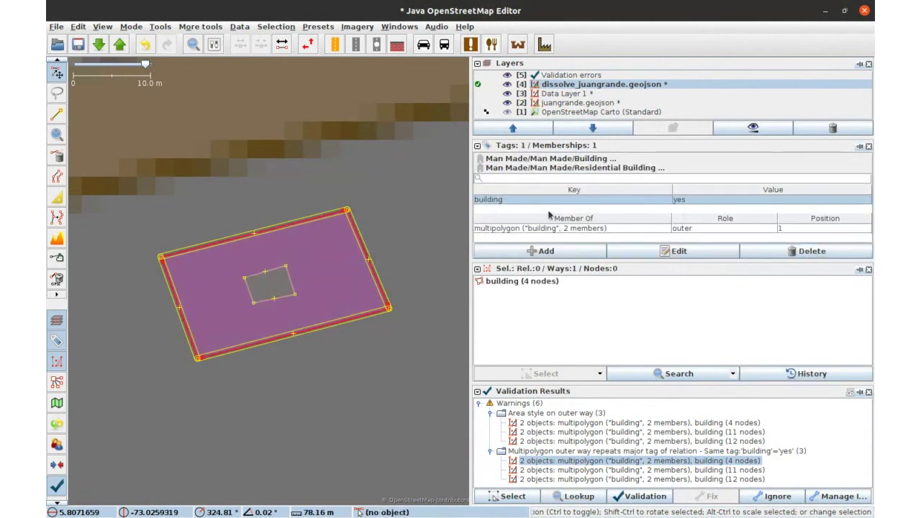
left_click(760, 251)
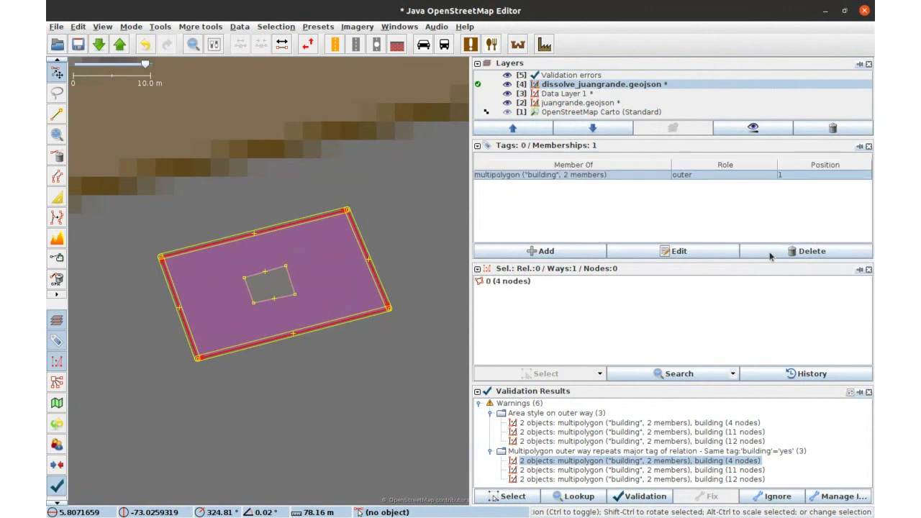
left_click(417, 273)
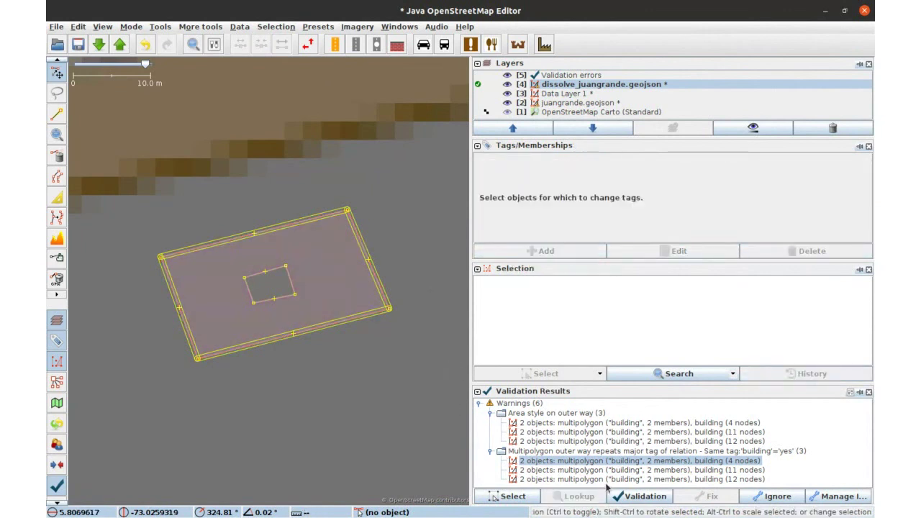
left_click(633, 496)
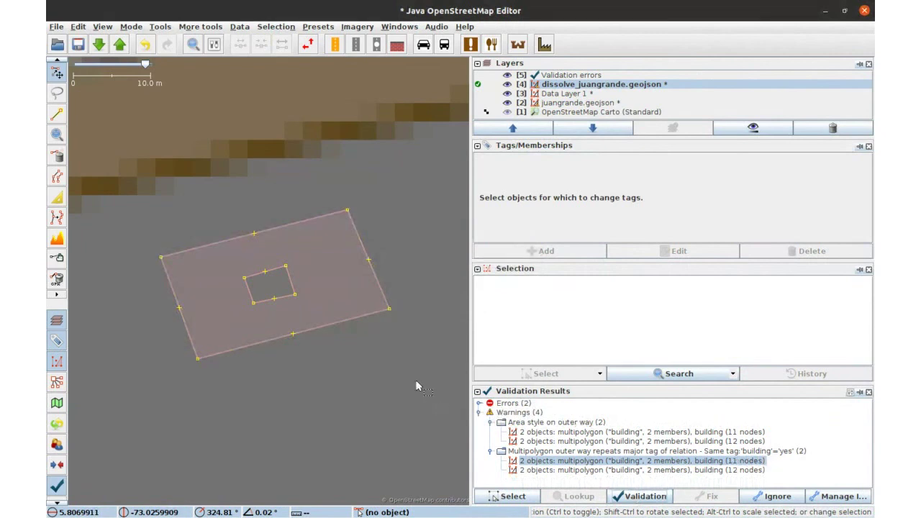
Step: Zoom out and pan to frame the yellow building footprints along Carrera 42 and the river
scroll(406, 386, "down", 7)
scroll(397, 208, "down", 5)
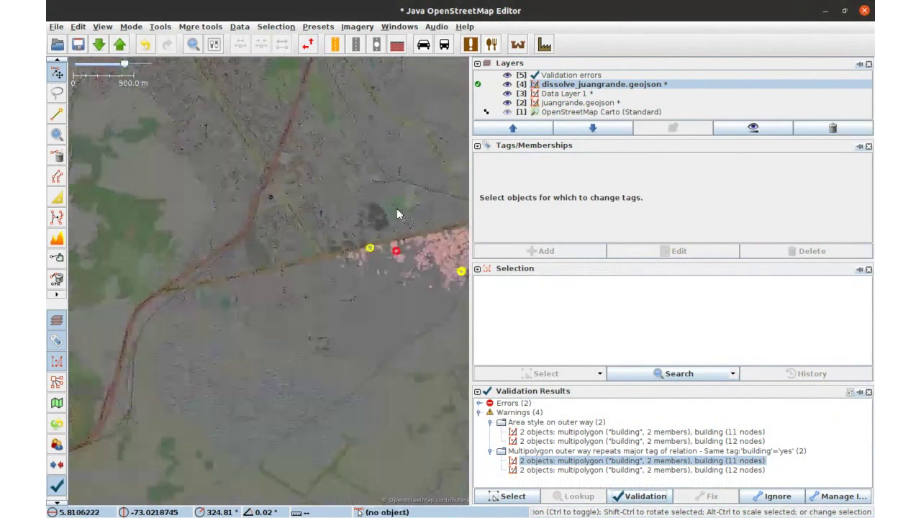
scroll(303, 227, "up", 5)
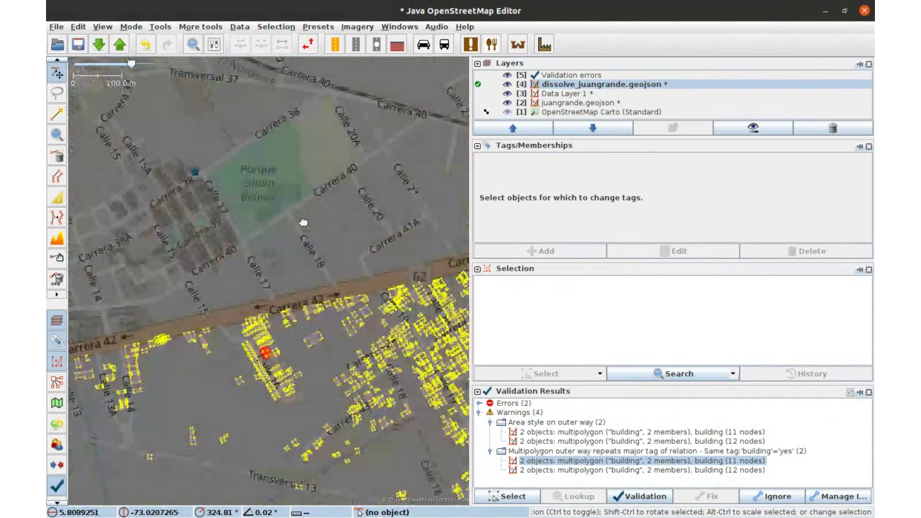
left_click_drag(303, 227, 235, 175)
scroll(236, 175, "down", 3)
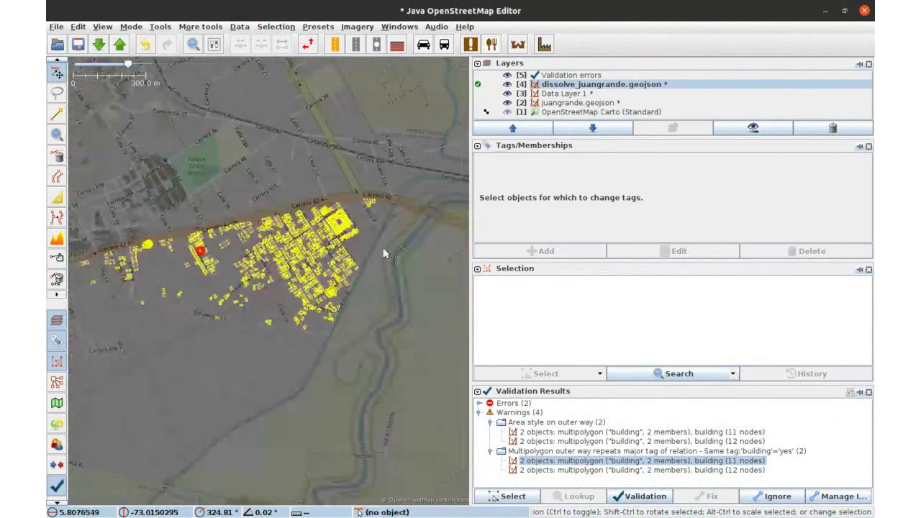
scroll(360, 263, "up", 3)
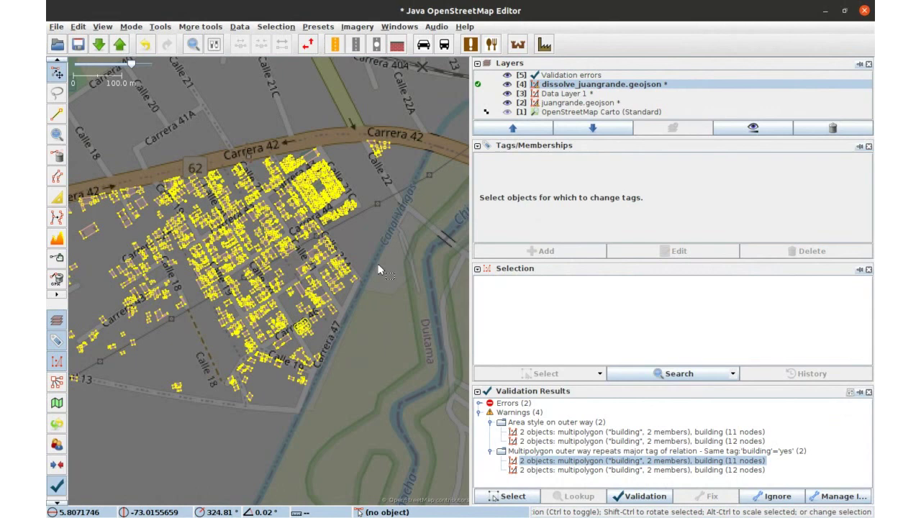
key("alt+Tab")
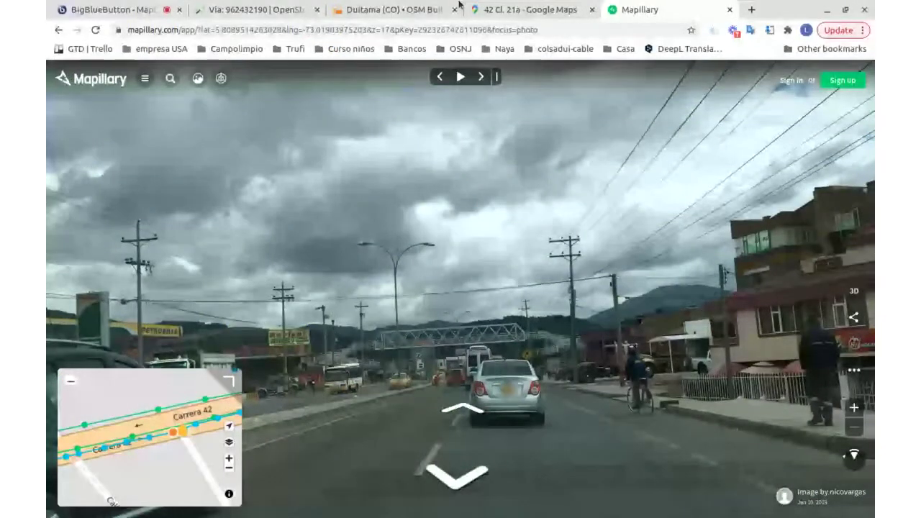
left_click(132, 6)
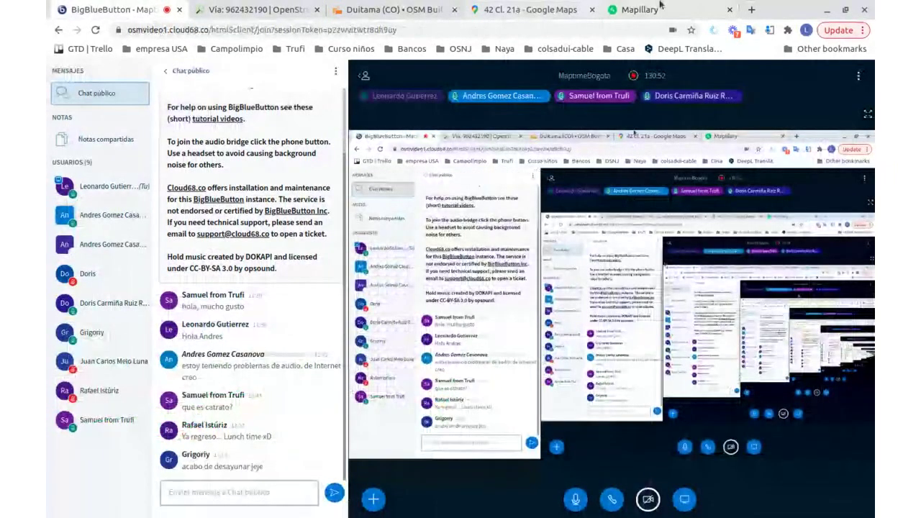
key("alt+Tab")
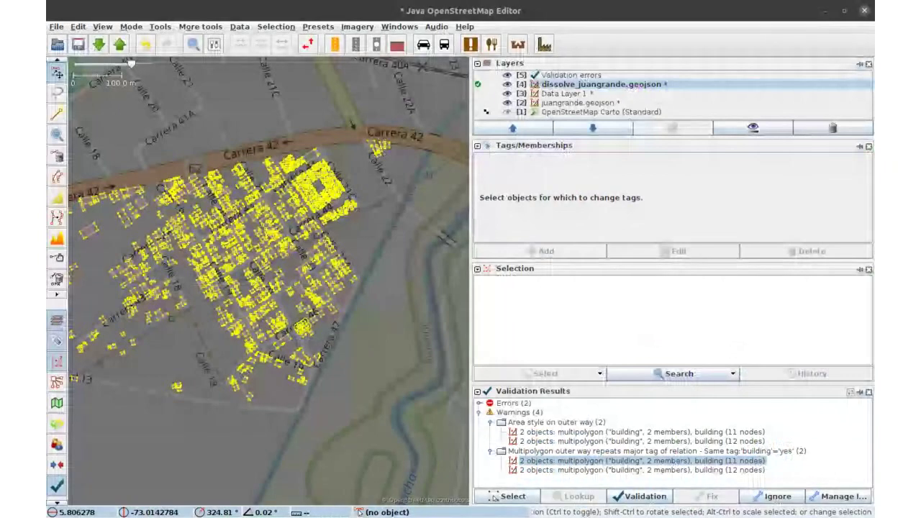
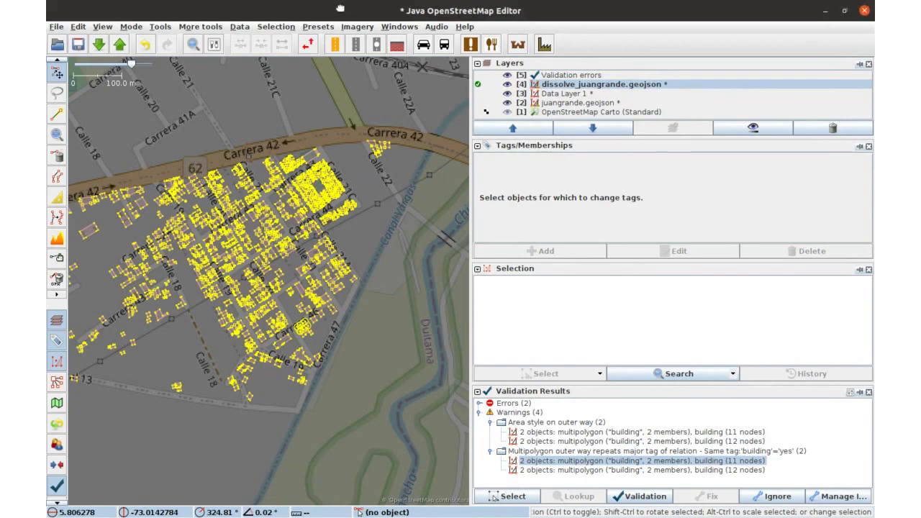
Step: Restore the JOSM window and load osm.org in Chrome, correcting the mistyped address
left_click_drag(340, 9, 527, 269)
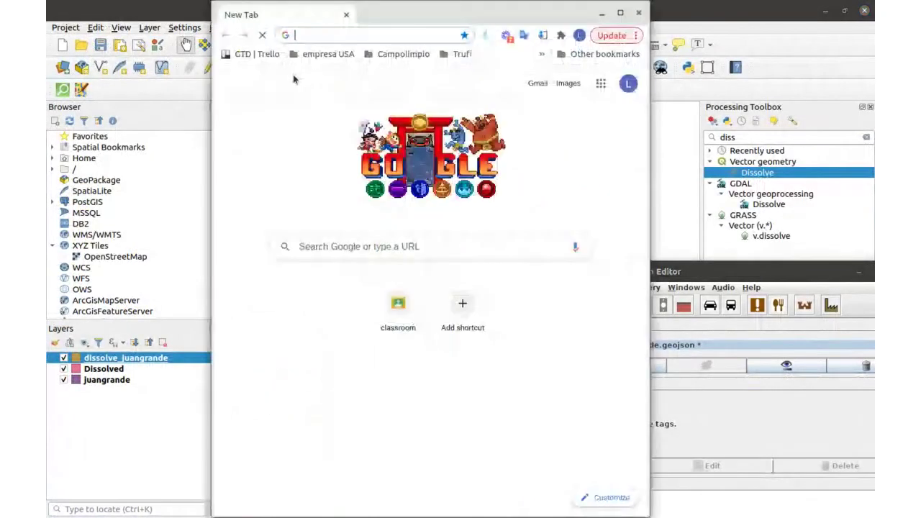
type("oms.org")
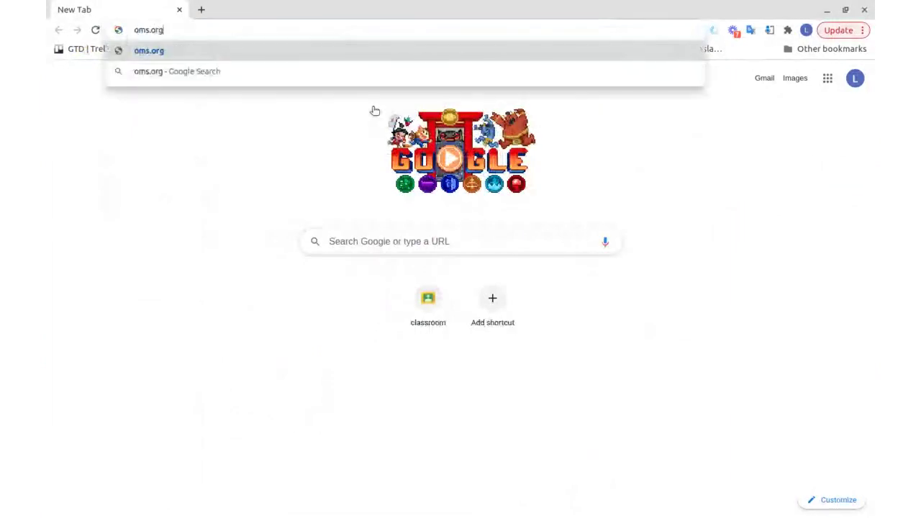
key("Return")
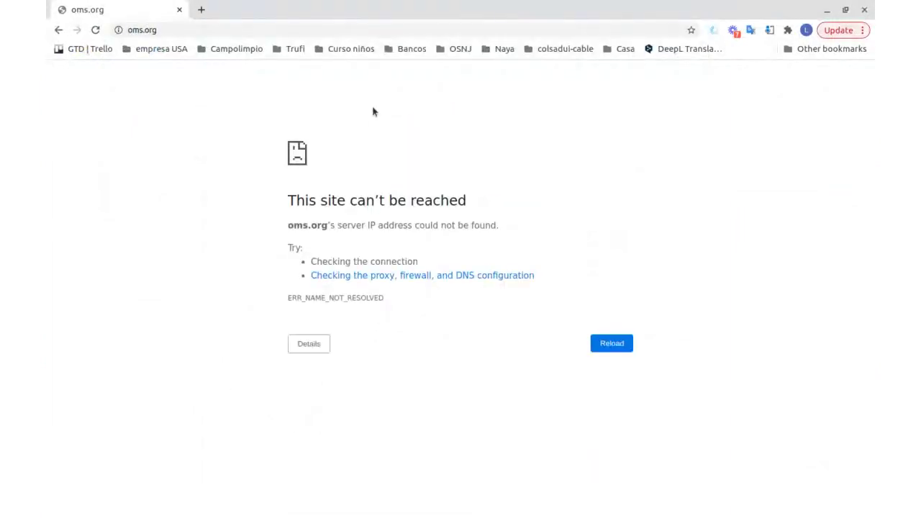
left_click(323, 30)
type("osm.")
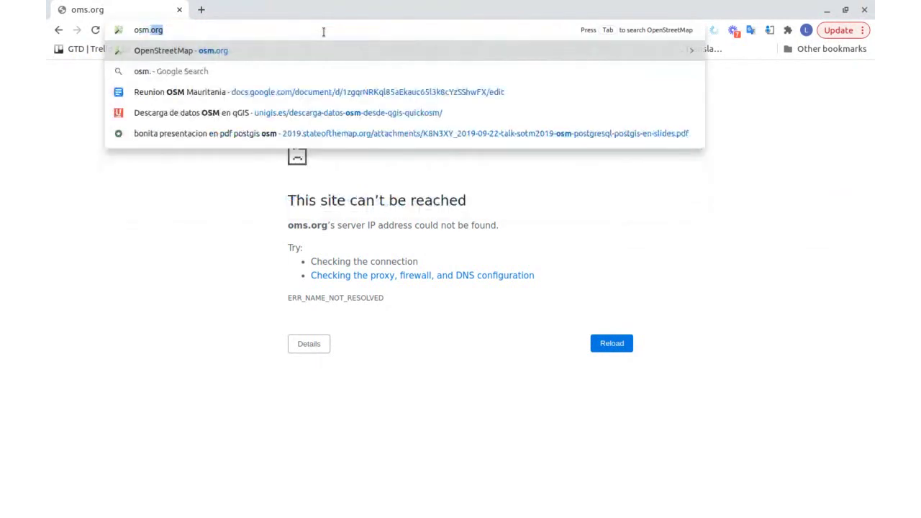
key("Return")
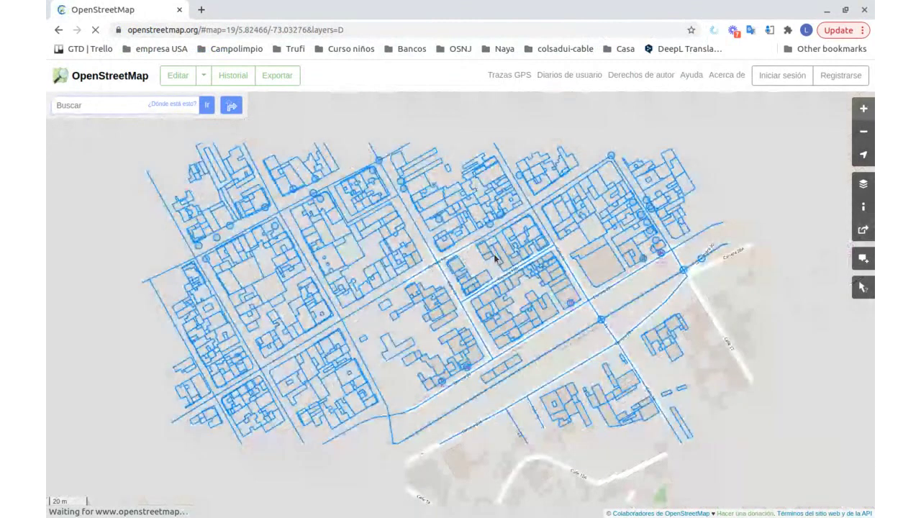
Step: Hide the Datos del mapa overlay and switch the base map to ÖPNVKarte
scroll(495, 259, "down", 3)
left_click(863, 184)
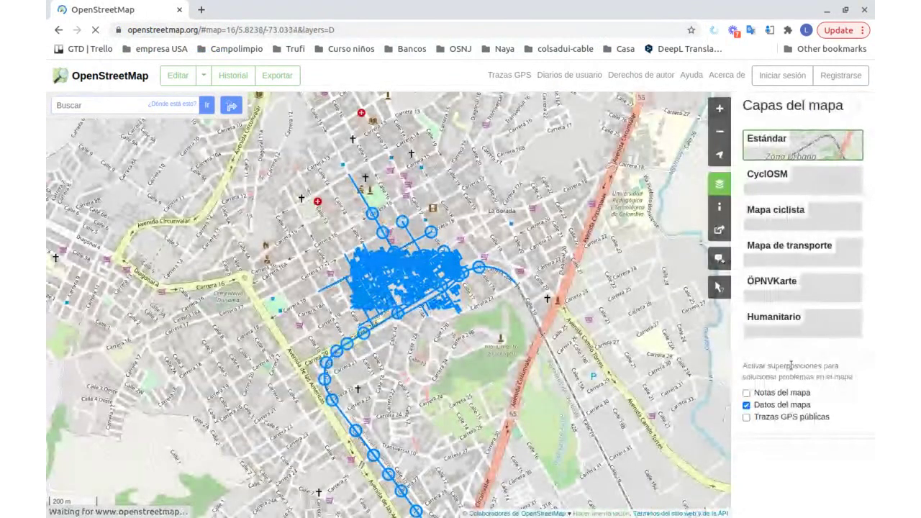
left_click(759, 403)
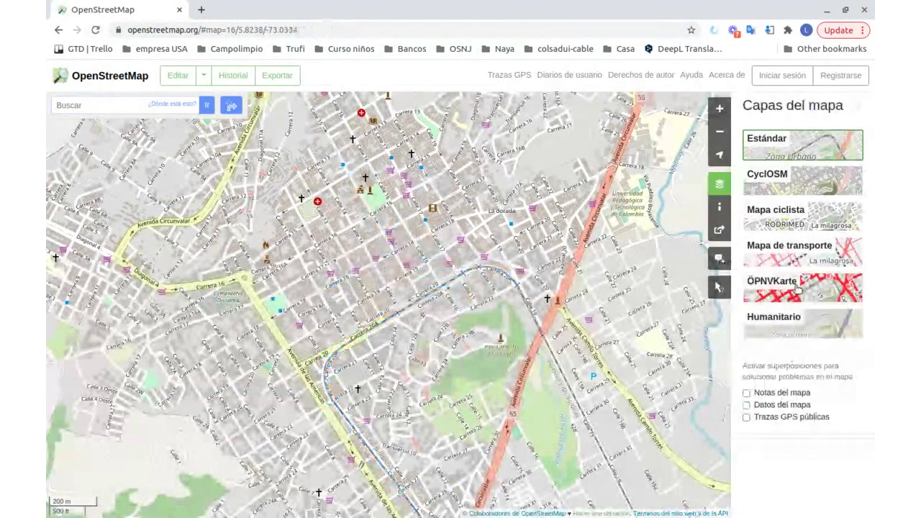
left_click(798, 287)
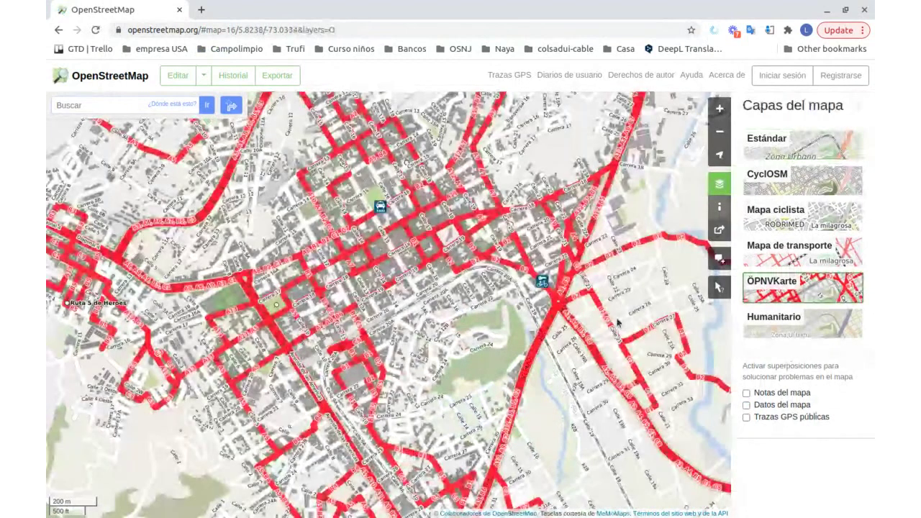
Step: Pan to Bogotá and zoom in on the bus lines near La Favorita
scroll(357, 420, "down", 10)
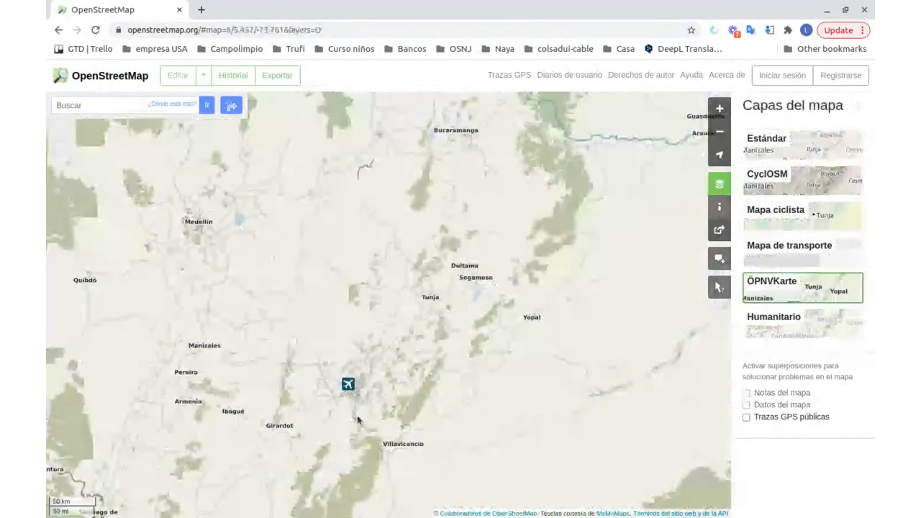
left_click_drag(358, 420, 399, 301)
scroll(389, 281, "up", 3)
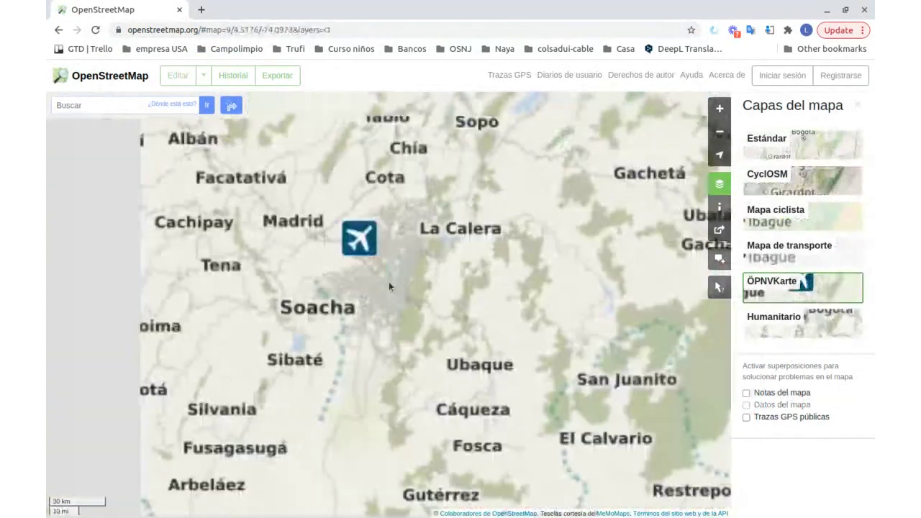
scroll(389, 287, "up", 3)
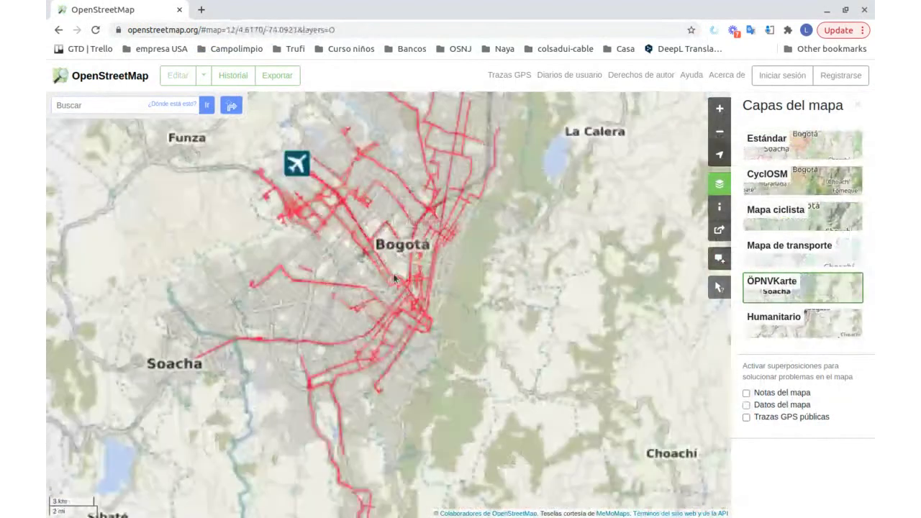
scroll(412, 317, "up", 1)
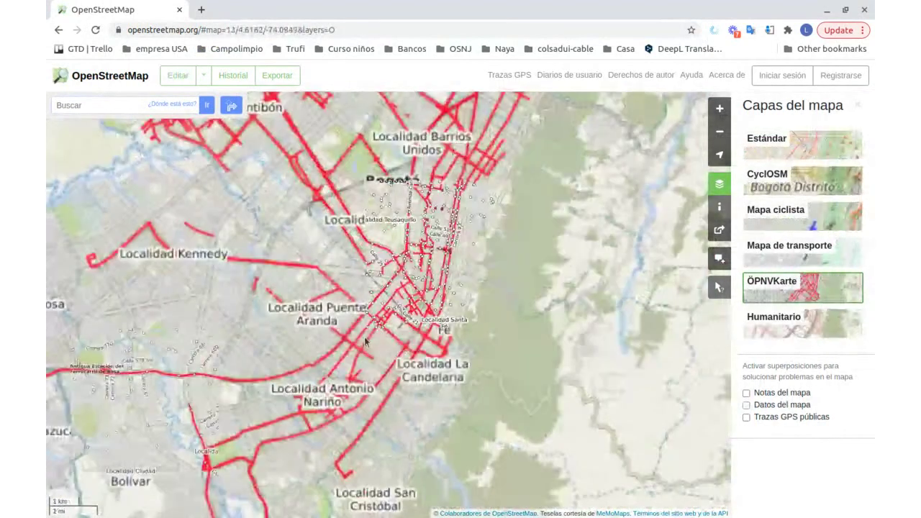
left_click_drag(365, 342, 399, 320)
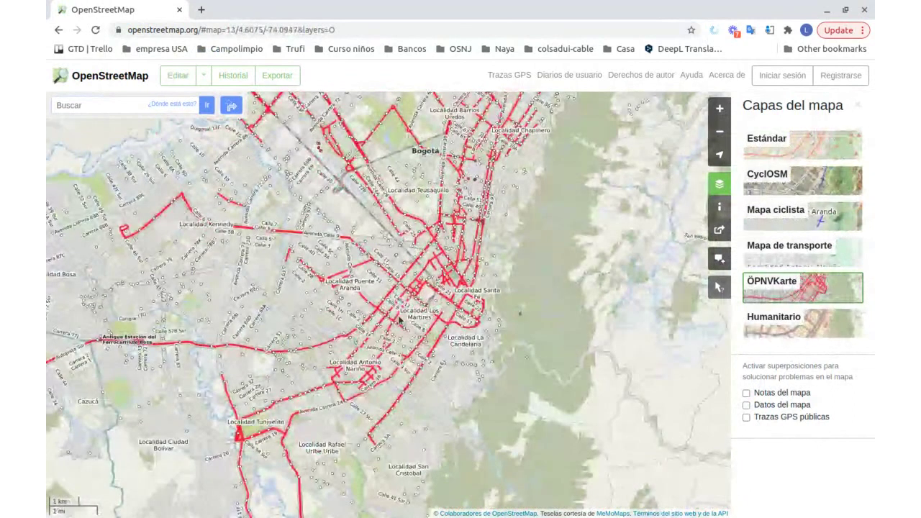
left_click_drag(455, 371, 423, 454)
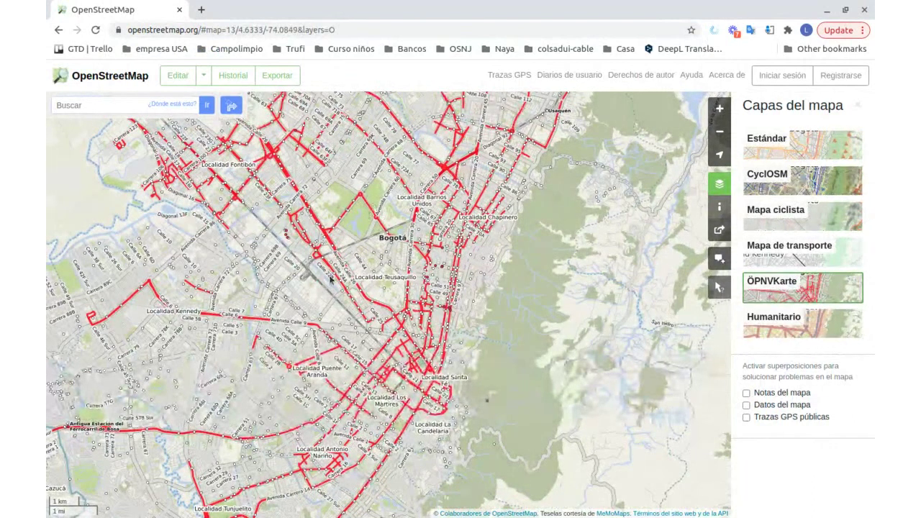
scroll(401, 371, "up", 1)
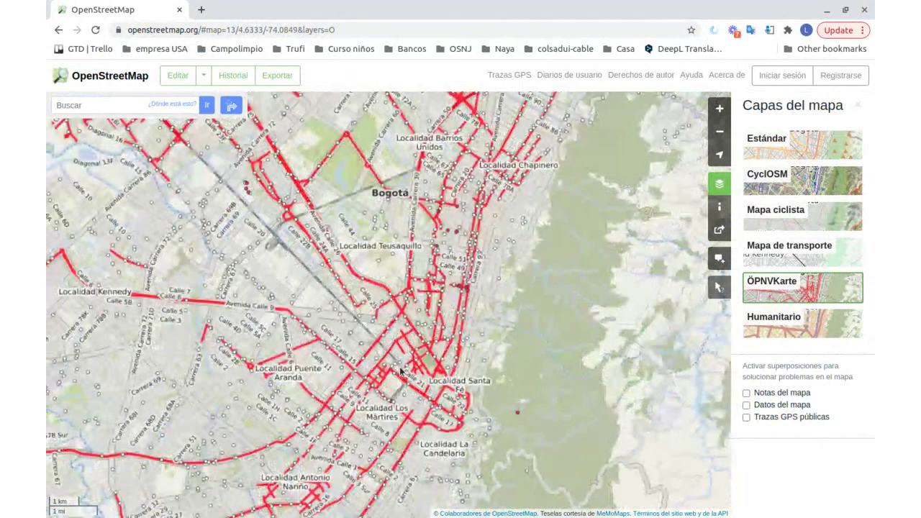
scroll(401, 370, "up", 2)
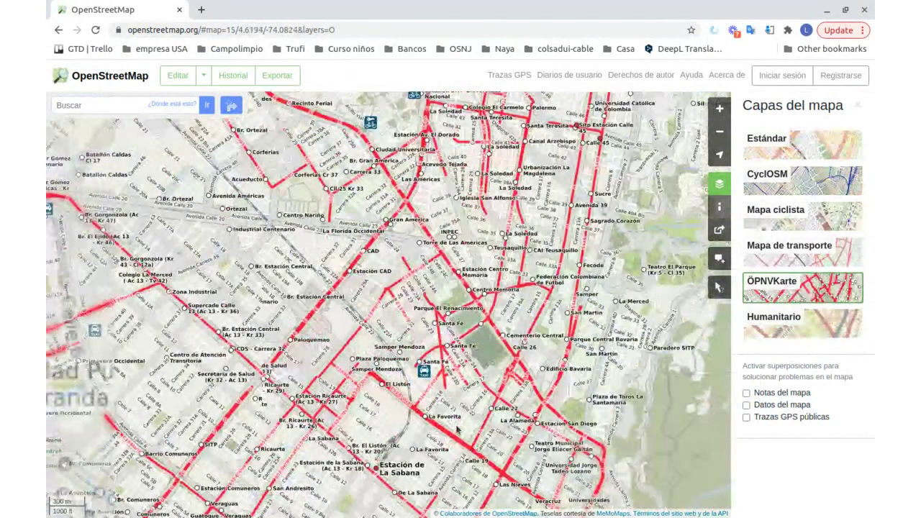
left_click_drag(457, 430, 373, 304)
scroll(403, 423, "down", 1)
scroll(374, 304, "up", 3)
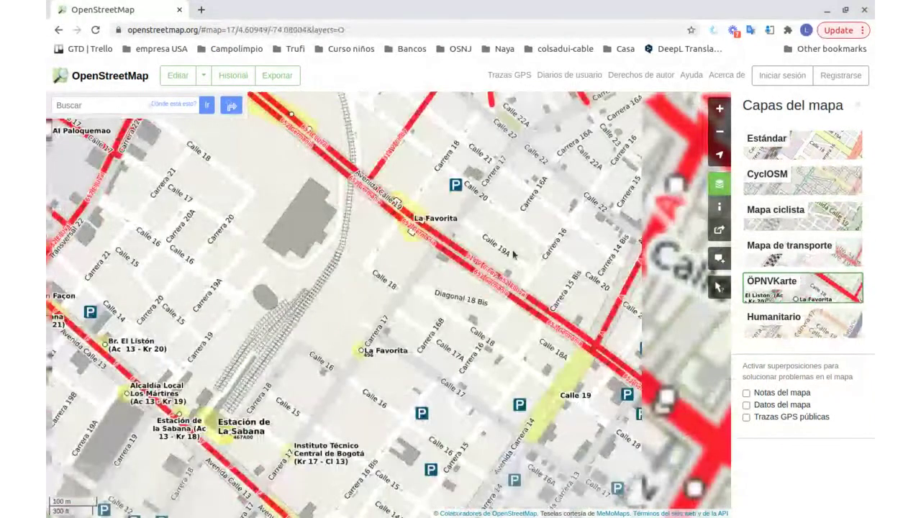
scroll(513, 253, "up", 1)
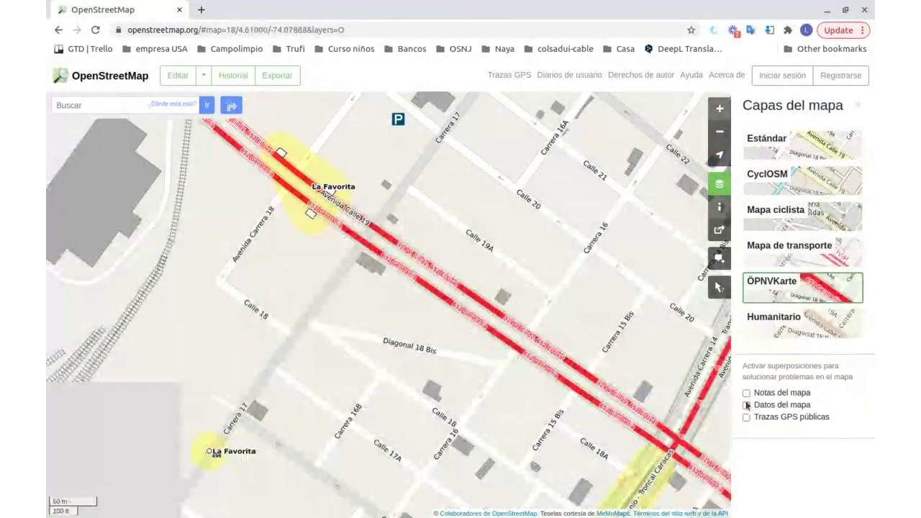
Step: Re-enable the data overlay and show Avenida Calle 19's tags and its two route relations
key("shift+d")
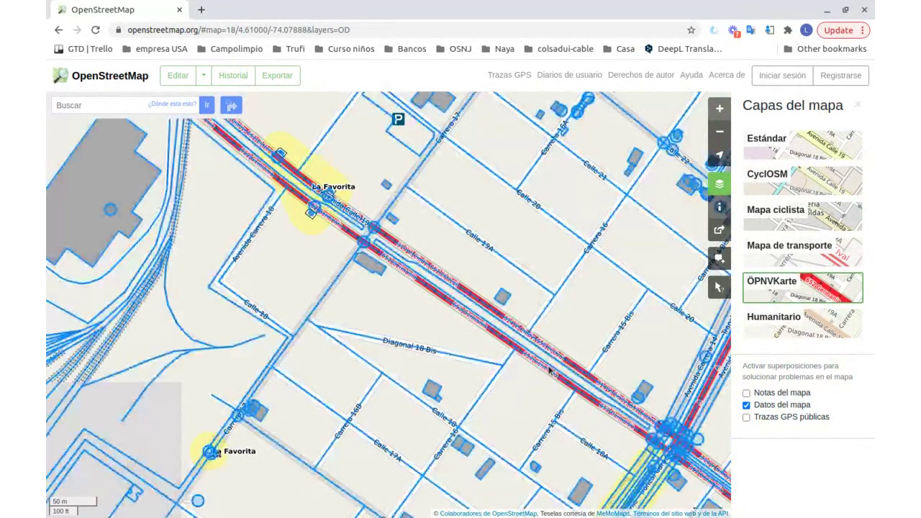
left_click(549, 370)
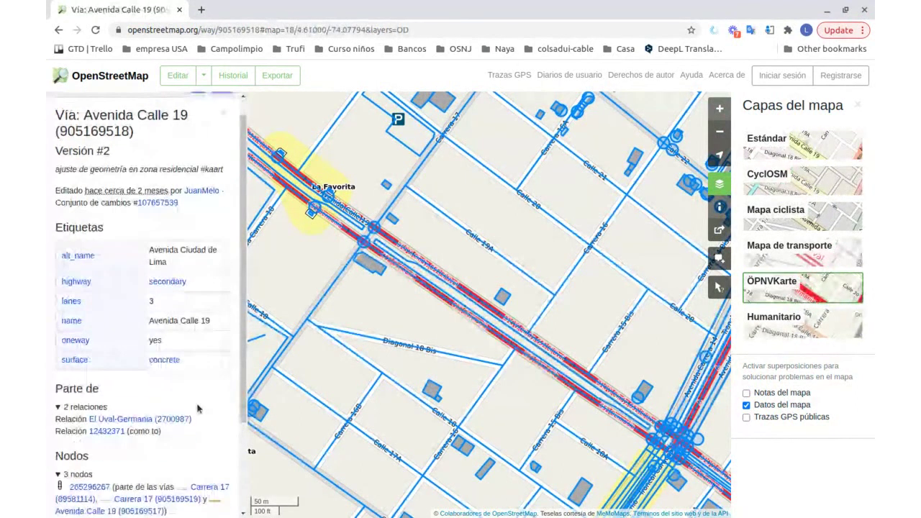
scroll(200, 405, "down", 2)
scroll(200, 405, "down", 1)
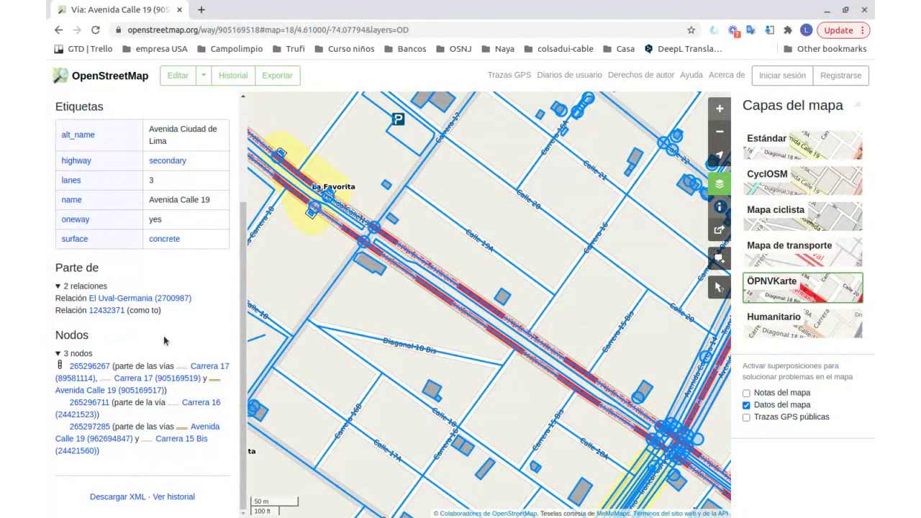
Step: Open the El Uval-Germania relation and zoom the map onto its traced route
left_click(114, 304)
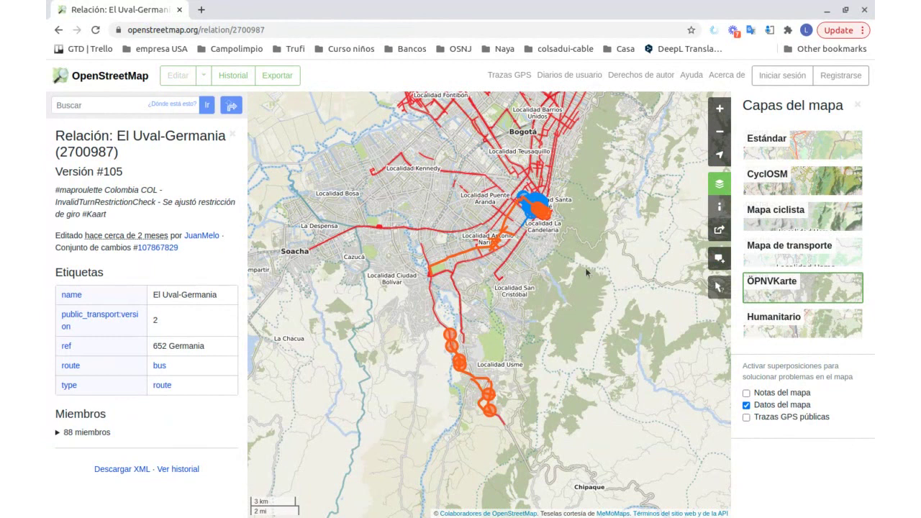
scroll(561, 192, "up", 1)
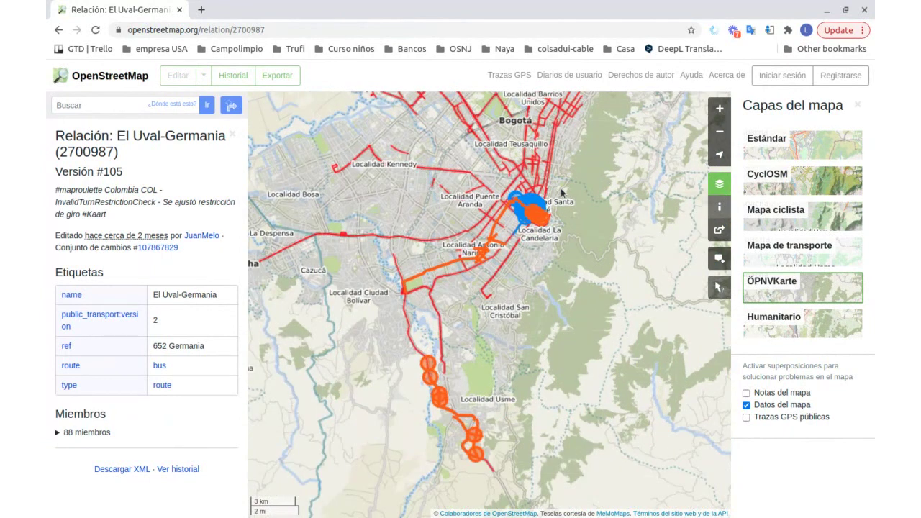
scroll(562, 192, "up", 4)
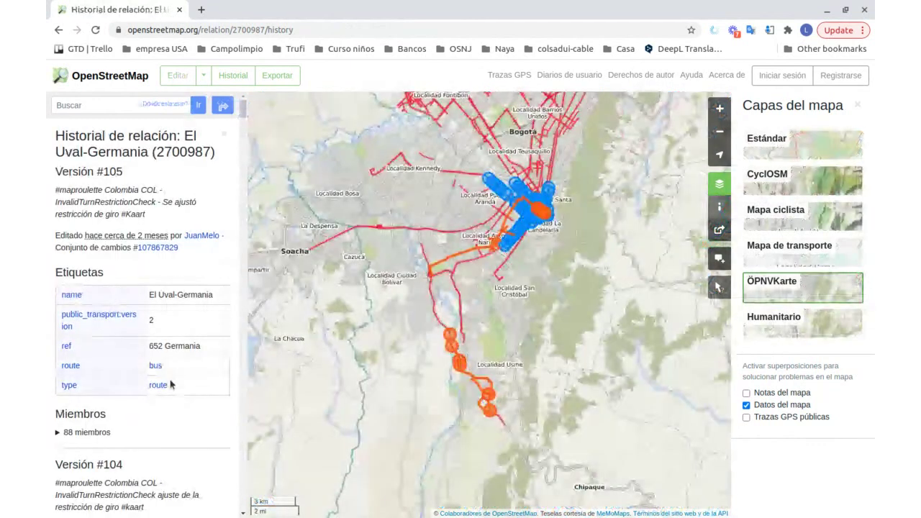
Step: Scroll the relation history from Versión #104 down to Versión #1 and its 8 members
scroll(171, 385, "down", 4)
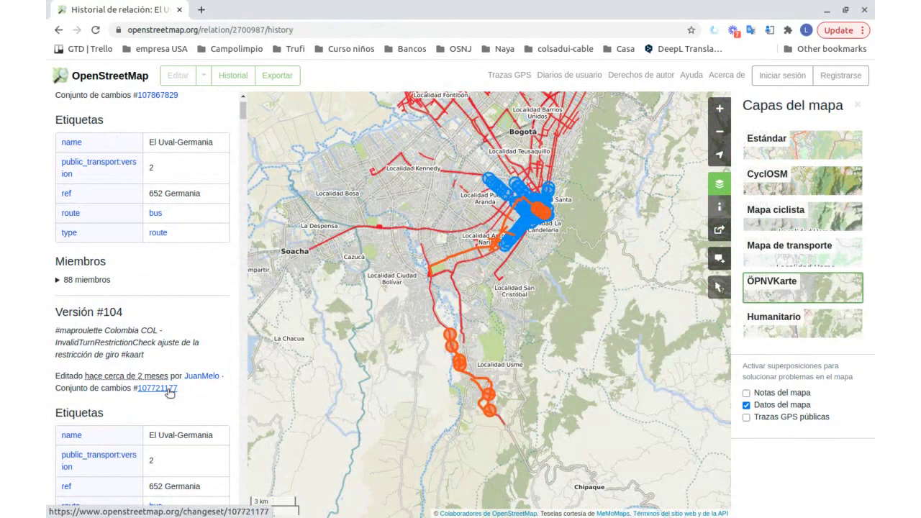
scroll(178, 343, "down", 3)
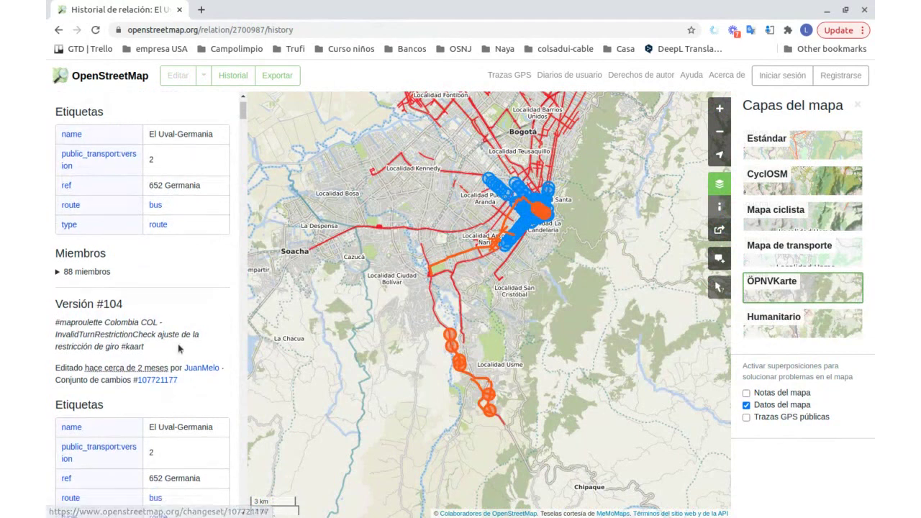
scroll(207, 378, "up", 6)
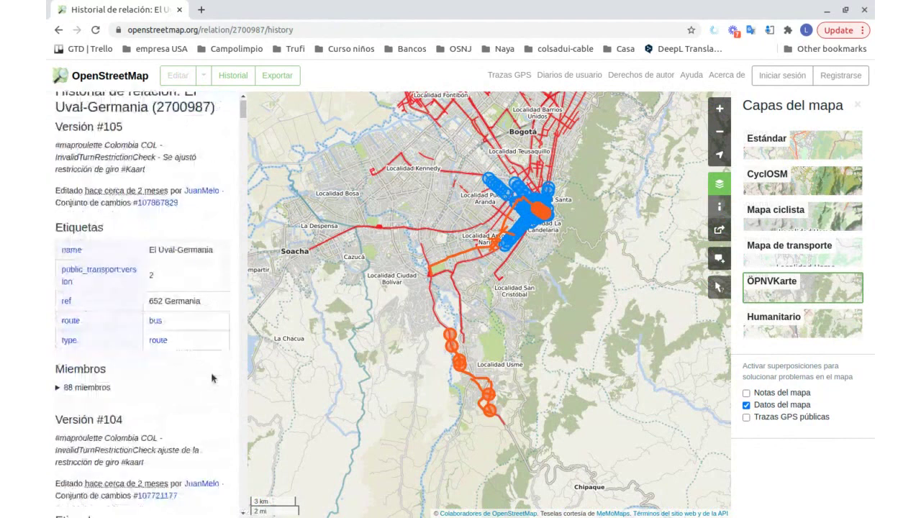
scroll(209, 377, "down", 1)
scroll(189, 351, "down", 1)
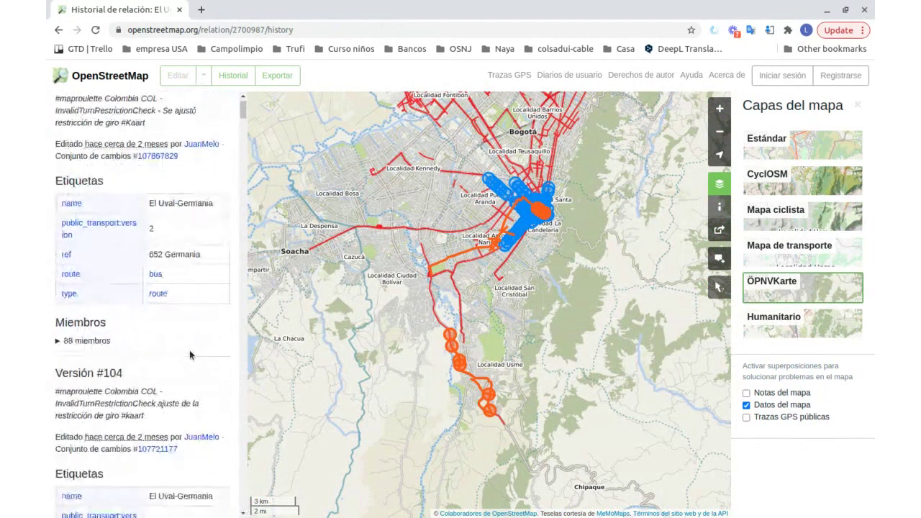
scroll(190, 350, "down", 2)
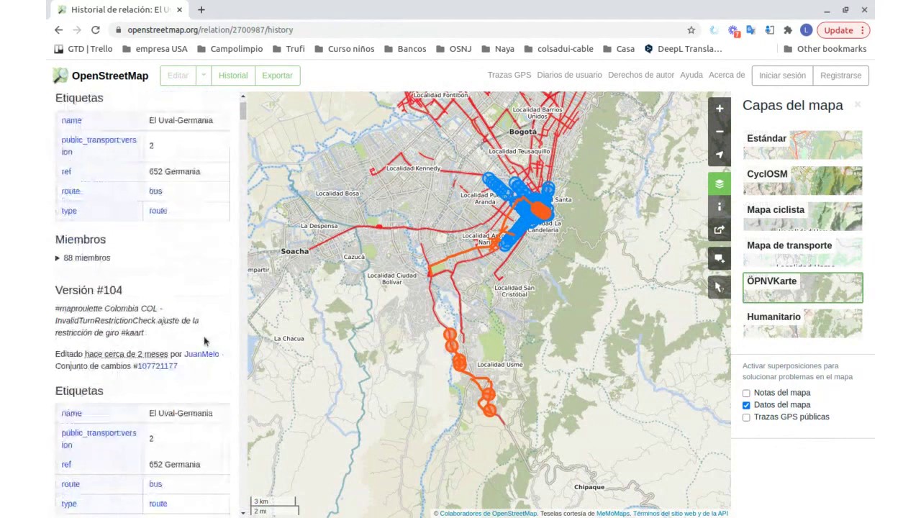
scroll(204, 341, "down", 1)
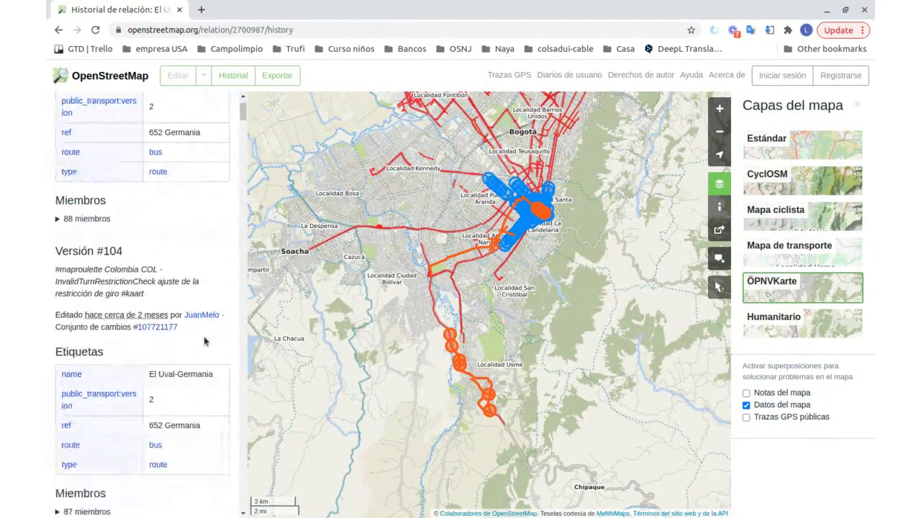
scroll(204, 341, "down", 4)
scroll(204, 341, "down", 15)
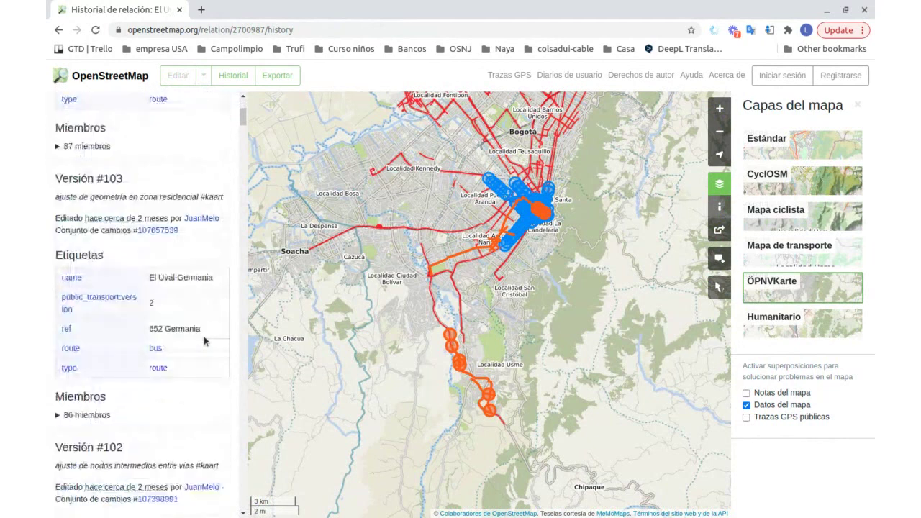
scroll(205, 341, "down", 15)
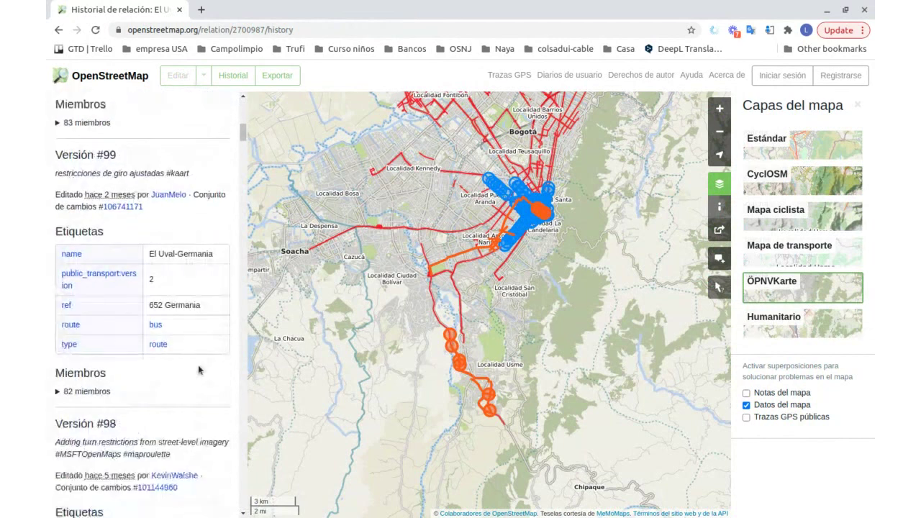
scroll(200, 370, "down", 5)
scroll(200, 369, "down", 10)
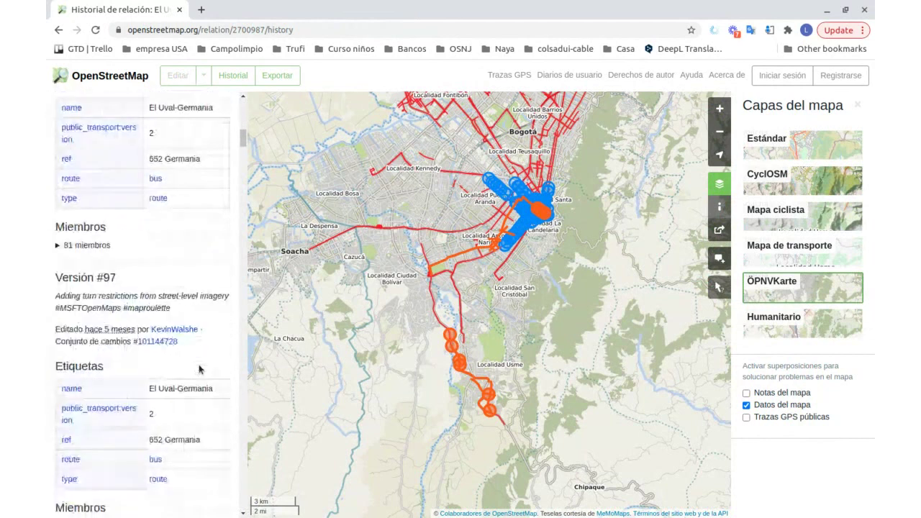
left_click_drag(244, 144, 244, 507)
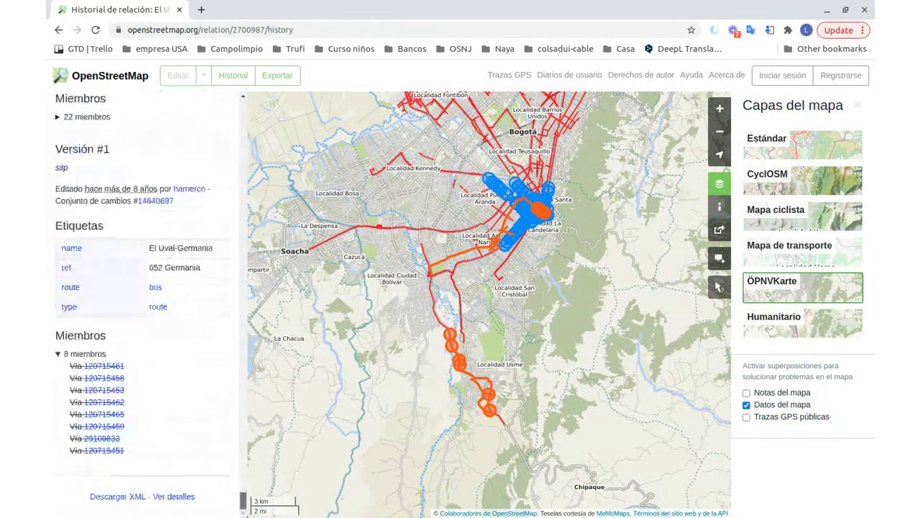
scroll(194, 413, "up", 20)
scroll(194, 414, "down", 7)
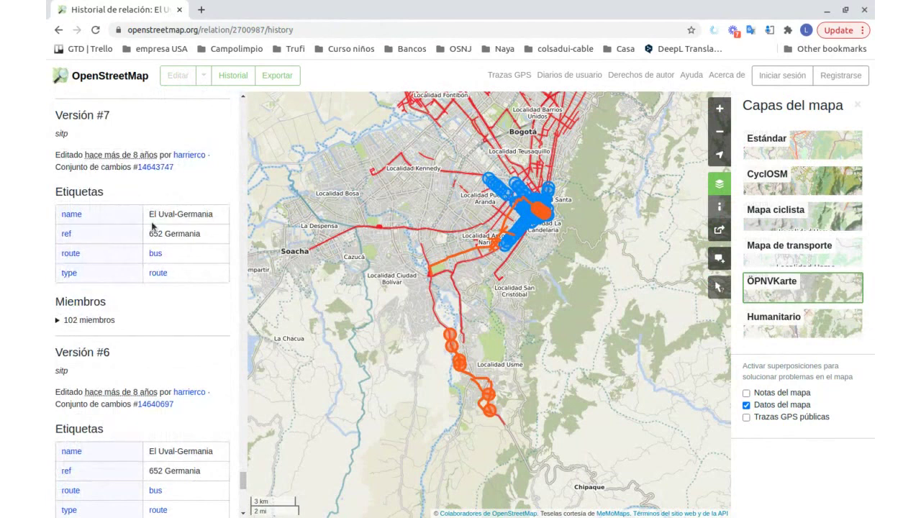
scroll(151, 223, "up", 1)
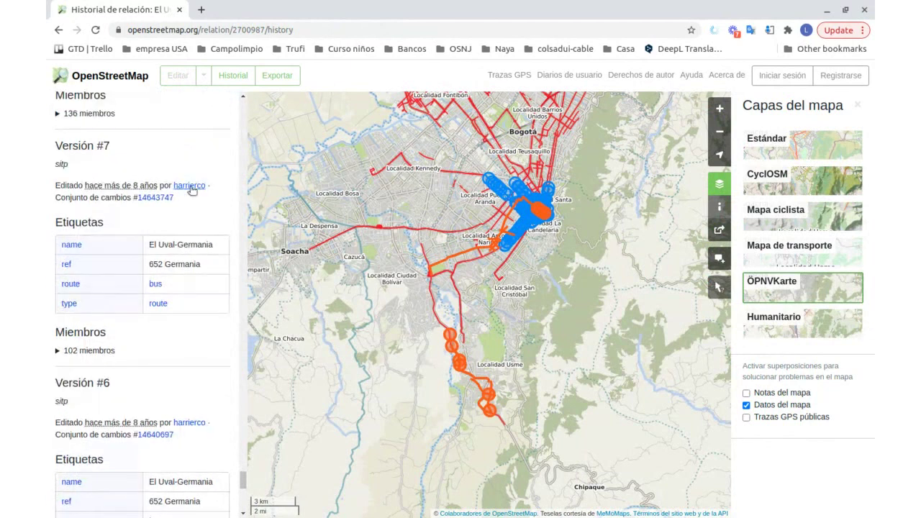
scroll(205, 385, "down", 4)
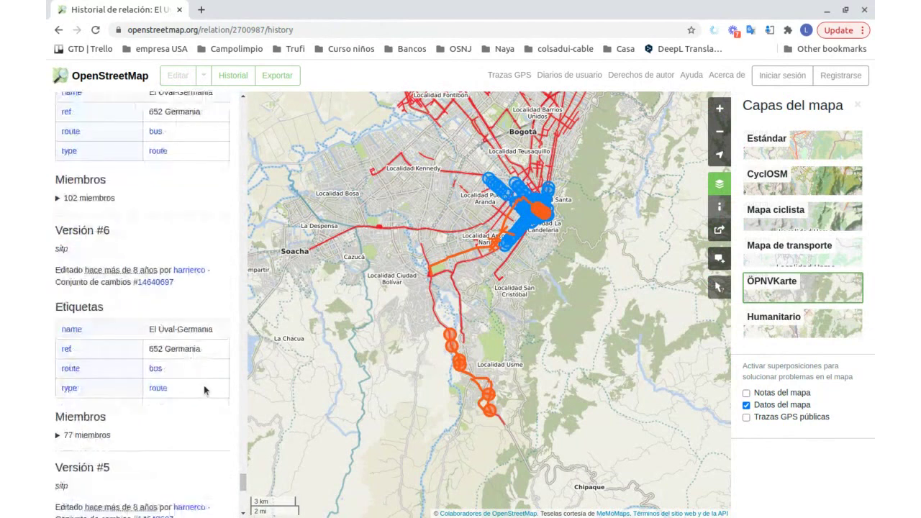
scroll(203, 389, "down", 8)
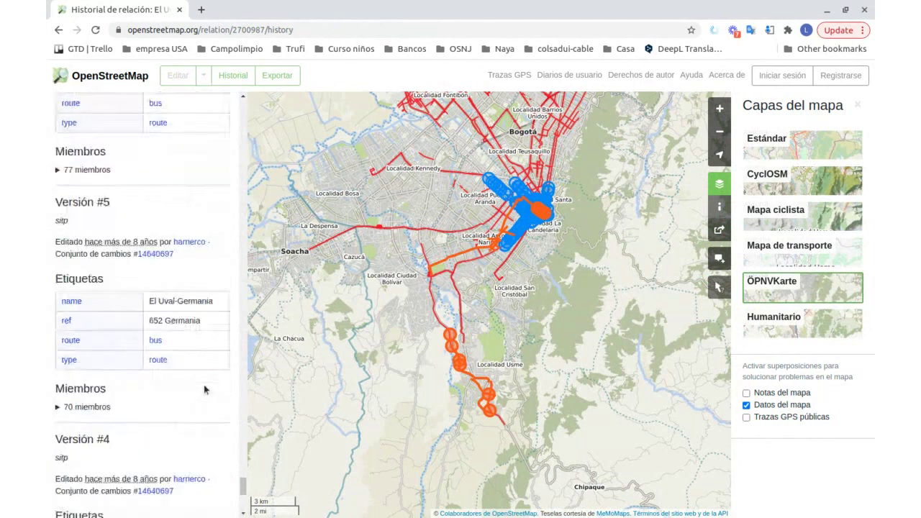
scroll(204, 389, "down", 3)
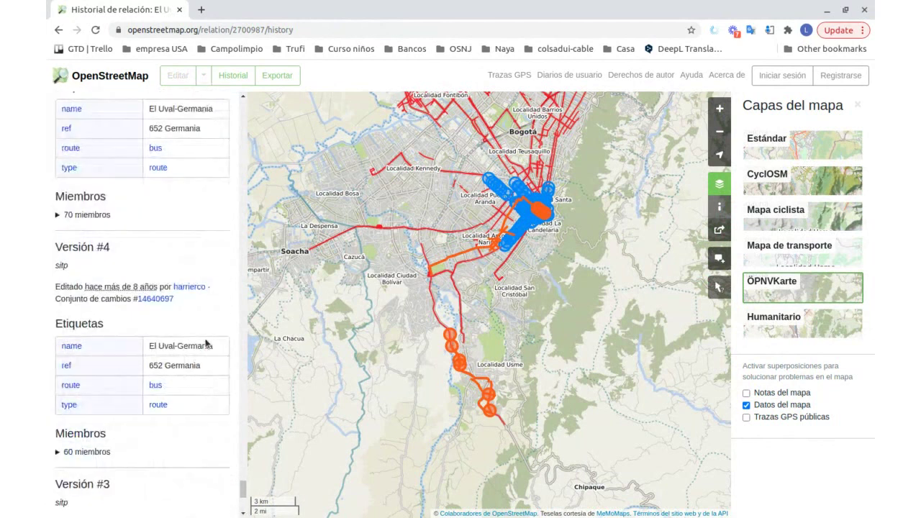
scroll(205, 343, "down", 2)
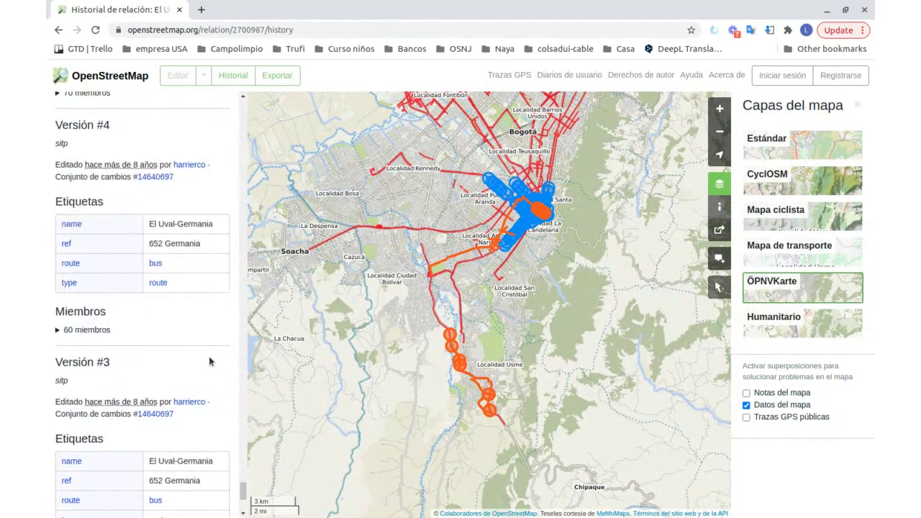
scroll(210, 362, "down", 10)
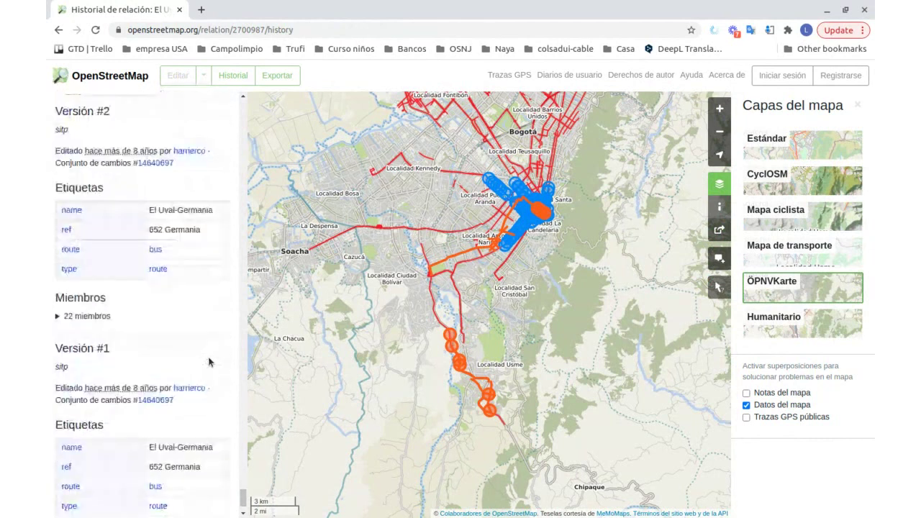
scroll(210, 362, "down", 3)
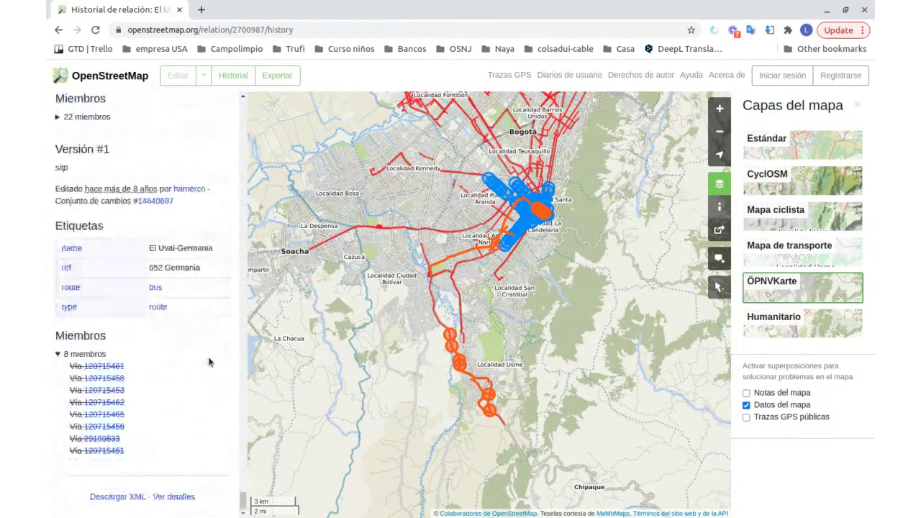
scroll(209, 362, "up", 1)
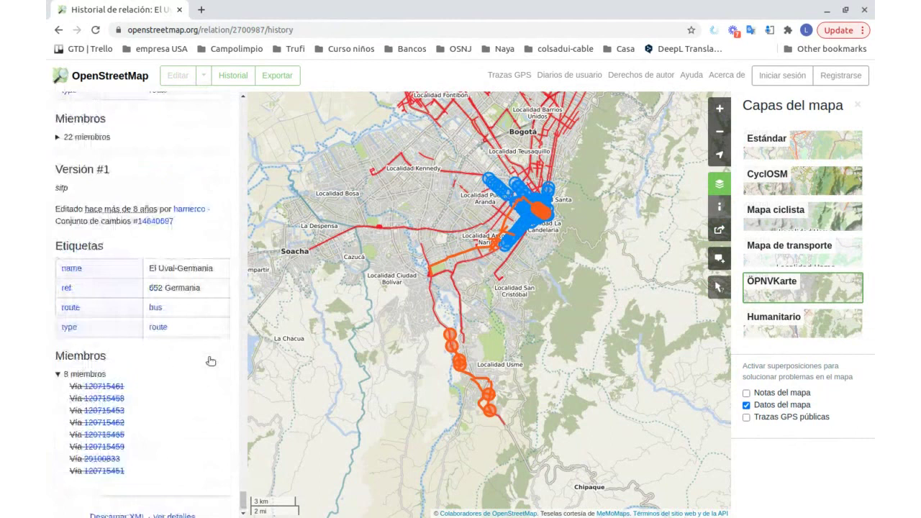
scroll(210, 361, "up", 1)
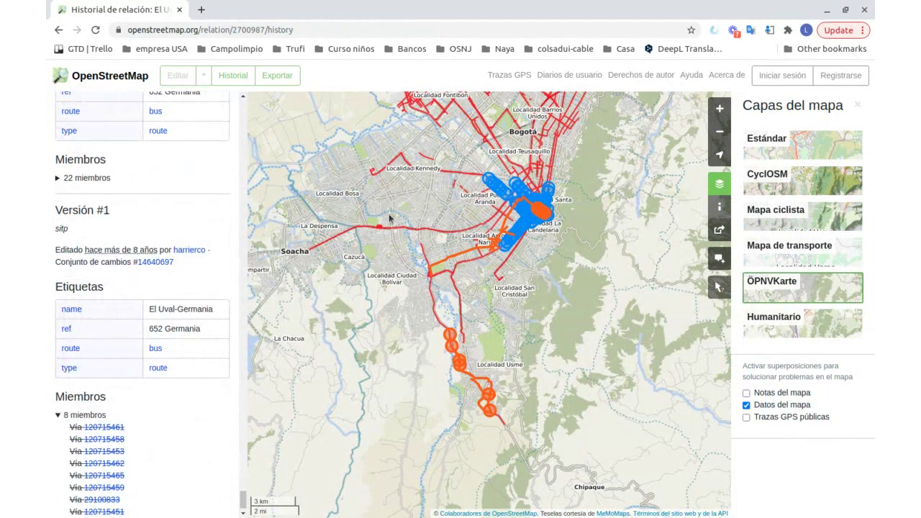
Step: Pan and zoom in on the orange and red bus routes around Restrepo and Fucha
left_click_drag(377, 264, 345, 316)
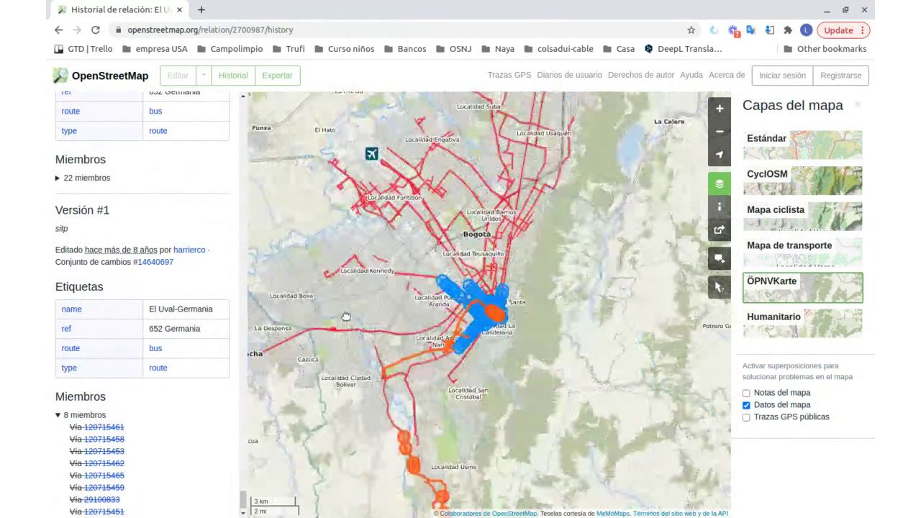
scroll(469, 217, "up", 1)
scroll(468, 217, "up", 1)
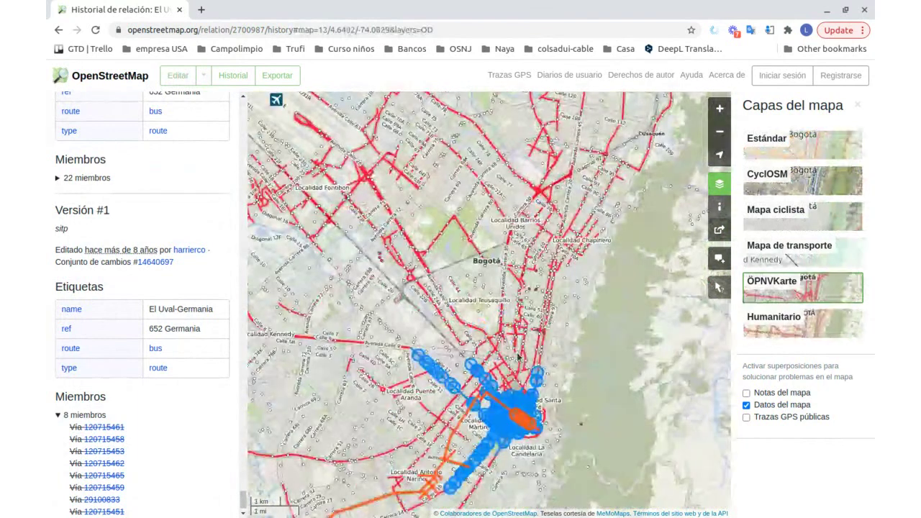
left_click_drag(517, 357, 507, 246)
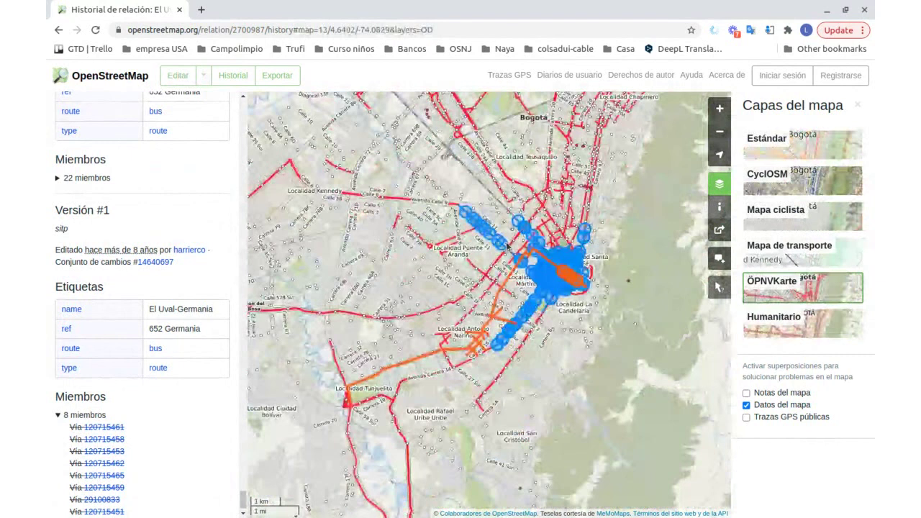
scroll(427, 362, "up", 1)
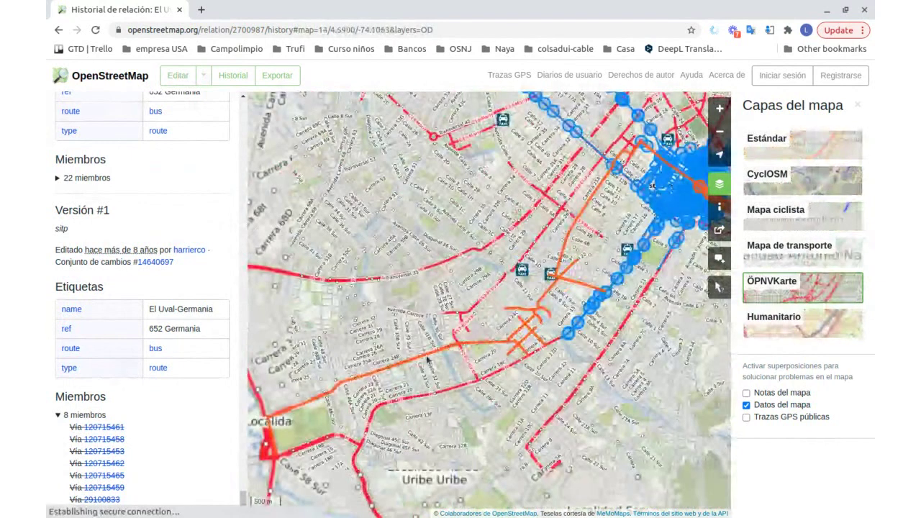
left_click_drag(427, 362, 377, 369)
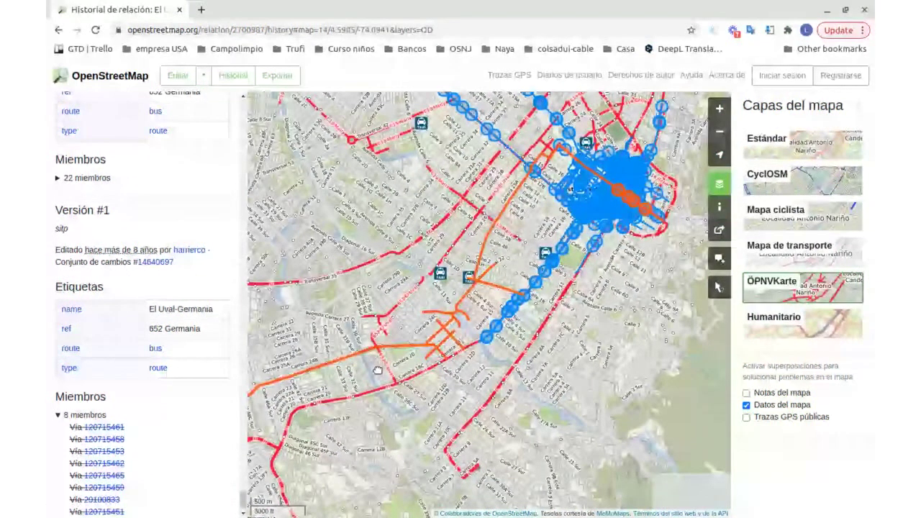
key("plus")
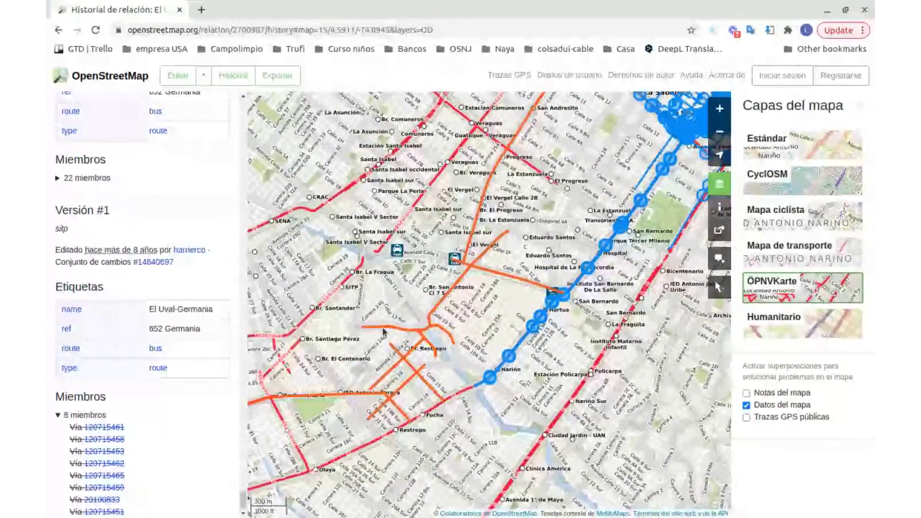
scroll(360, 400, "up", 1)
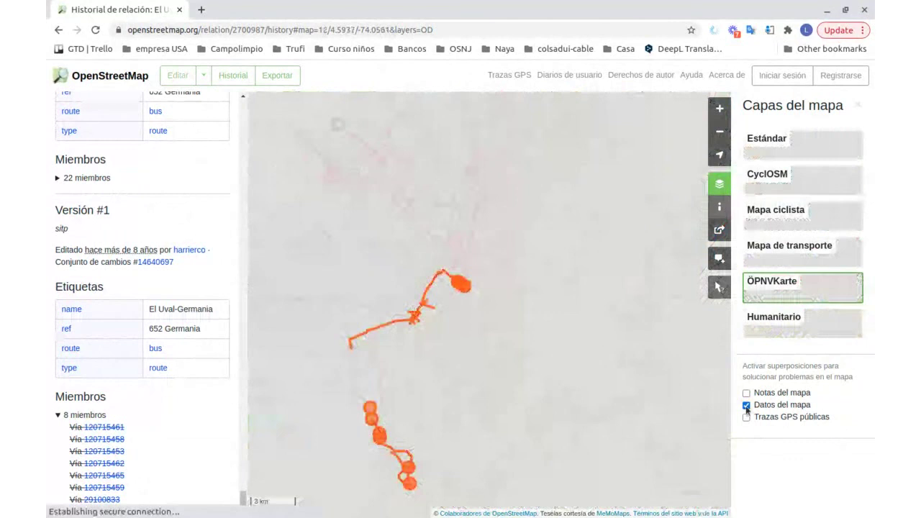
Step: Hide the map data overlay and center Yopal's red bus routes, then switch to the Hobbies blog
left_click(746, 406)
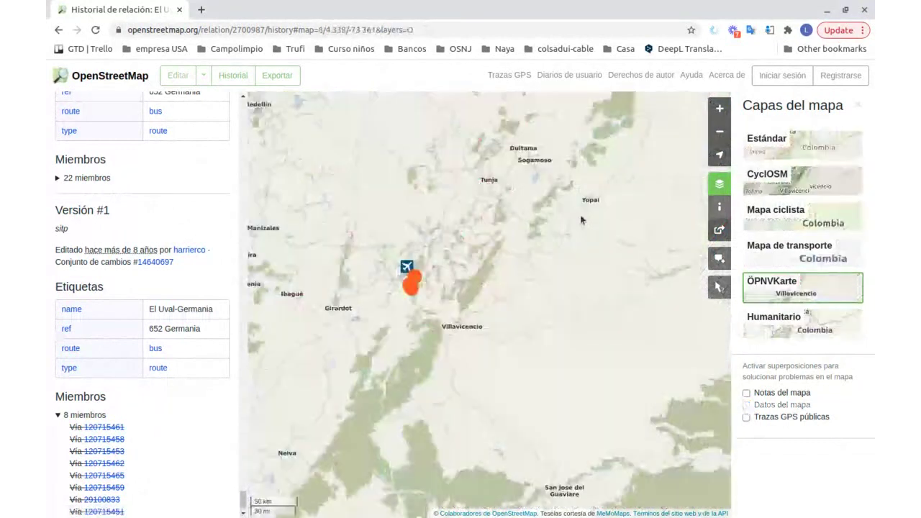
scroll(580, 215, "up", 4)
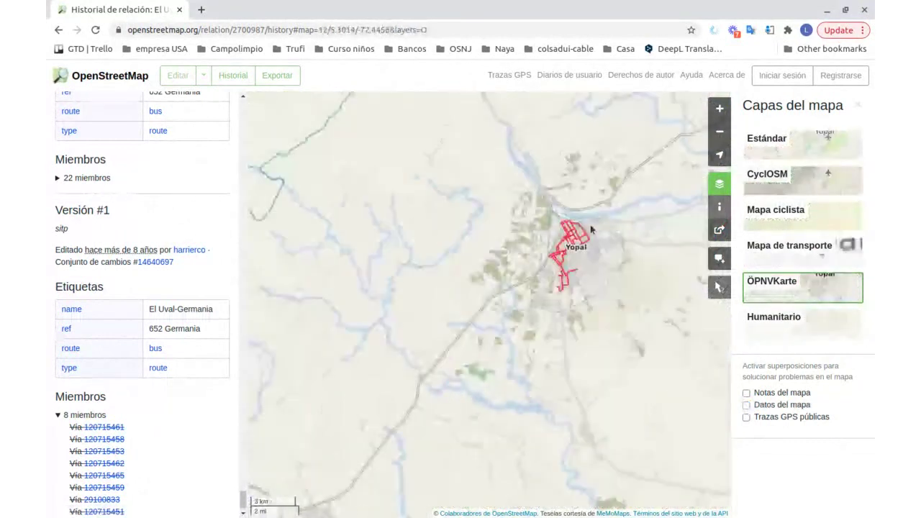
scroll(590, 229, "up", 2)
left_click_drag(583, 302, 477, 275)
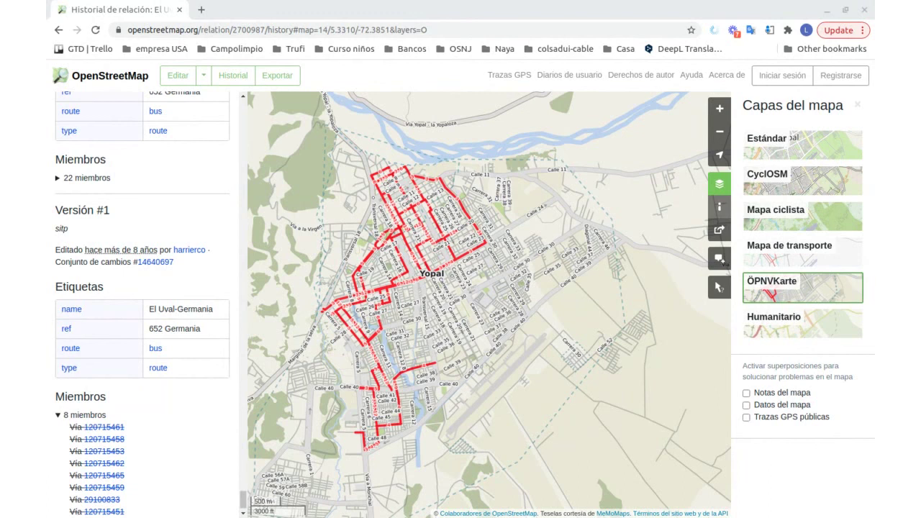
key("alt+Tab")
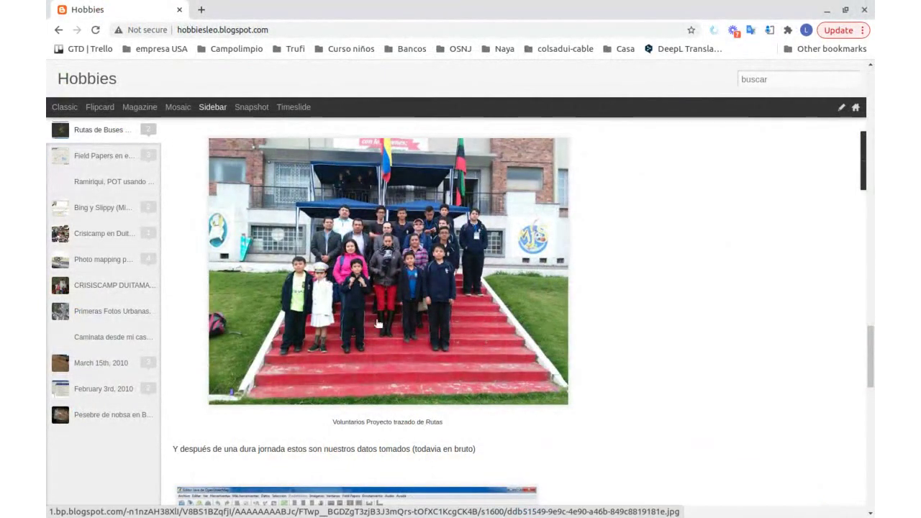
Step: Look over the 'Voluntarios Proyecto trazado de Rutas' photo in the Hobbies blog post
scroll(377, 324, "up", 1)
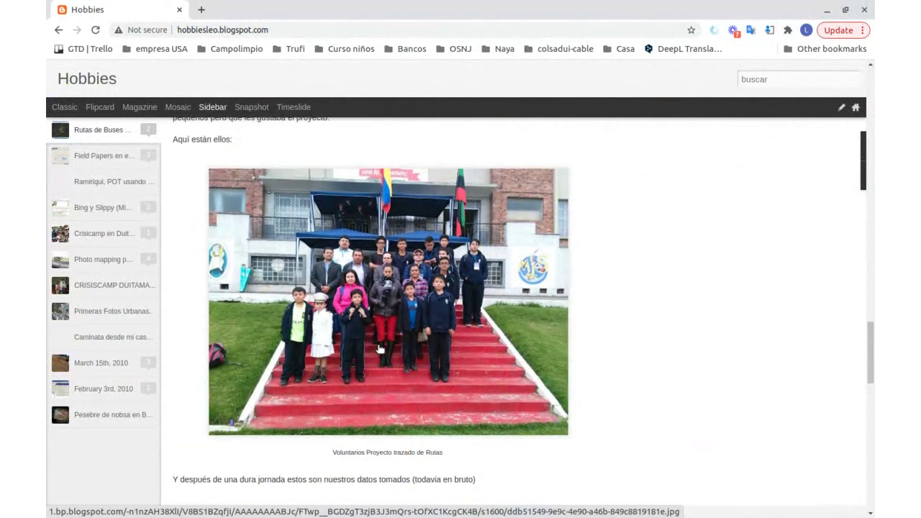
scroll(379, 348, "down", 5)
scroll(383, 345, "up", 5)
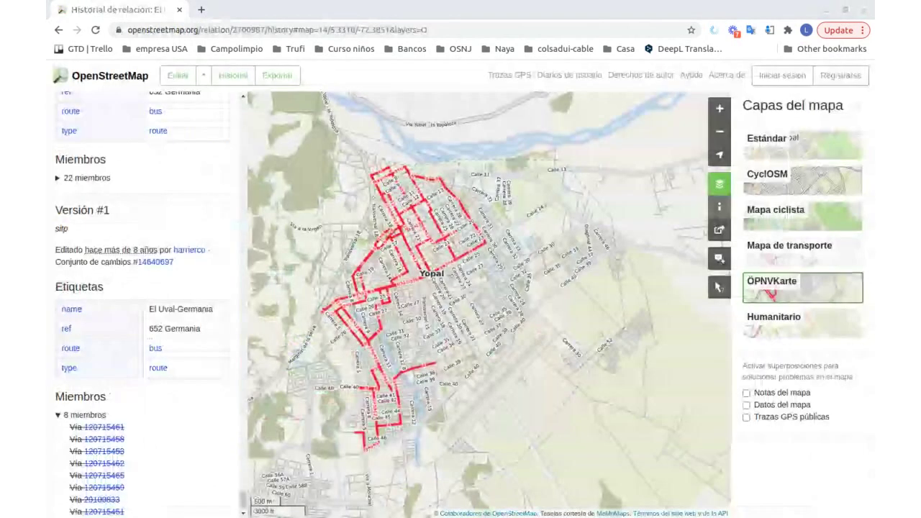
Step: Pan northwest to Duitama and frame its red bus network toward Paipa and Sogamoso at zoom 12
scroll(483, 281, "down", 3)
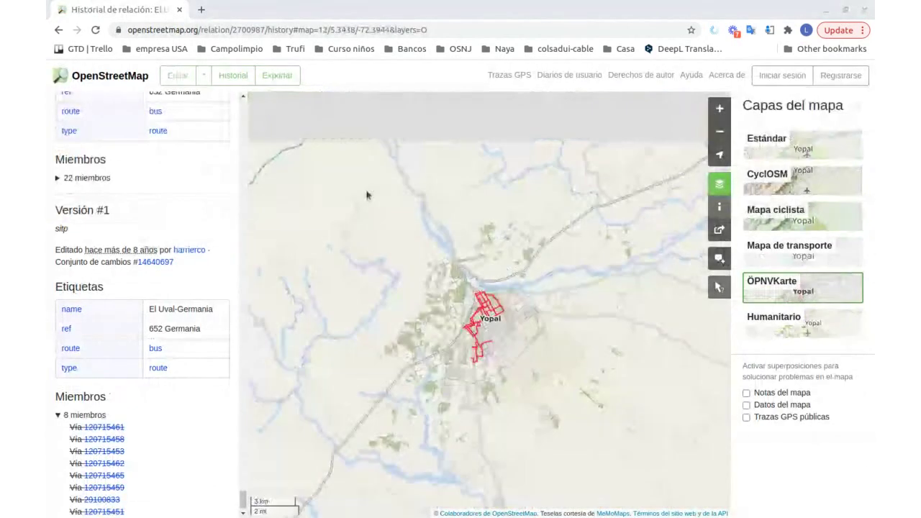
left_click_drag(366, 195, 513, 318)
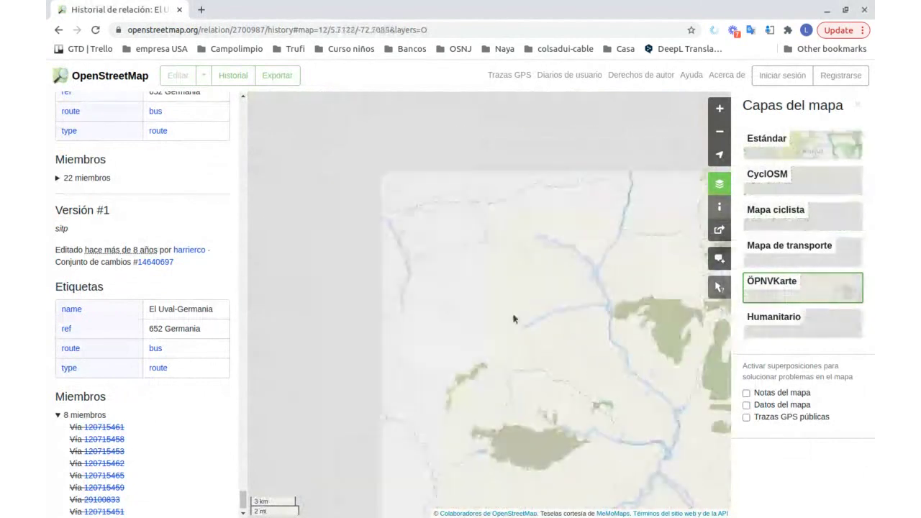
scroll(513, 319, "down", 3)
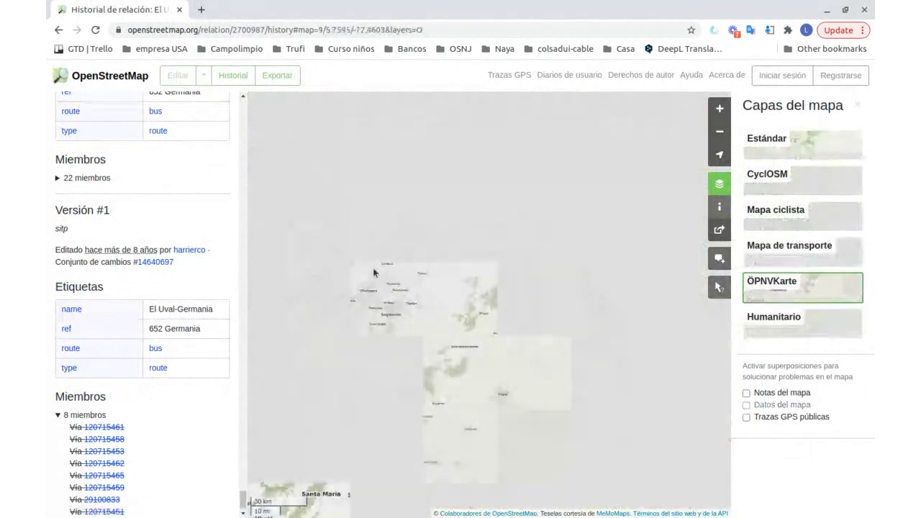
scroll(373, 277, "up", 3)
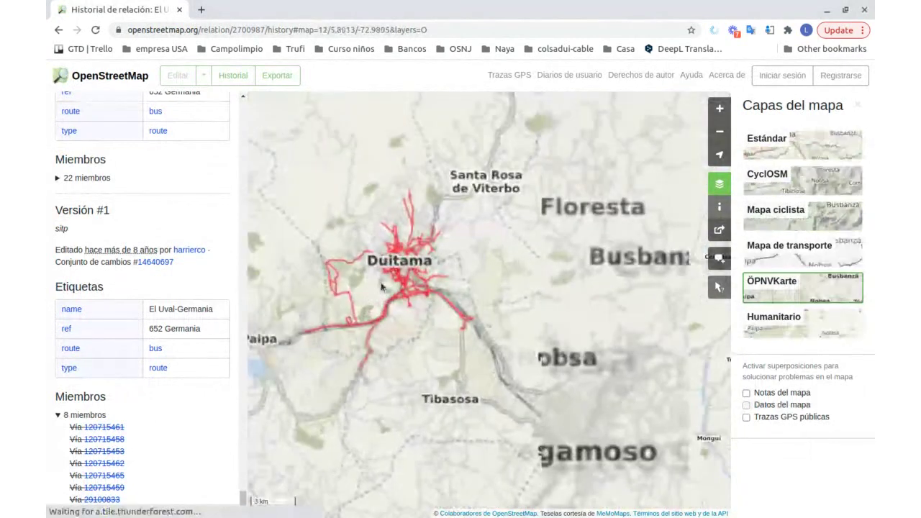
left_click_drag(382, 286, 461, 277)
scroll(460, 277, "up", 1)
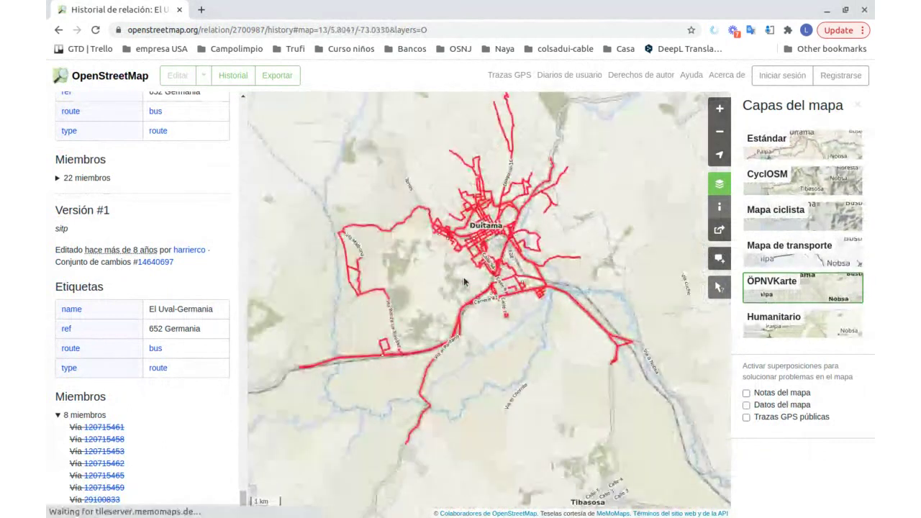
left_click_drag(411, 300, 417, 333)
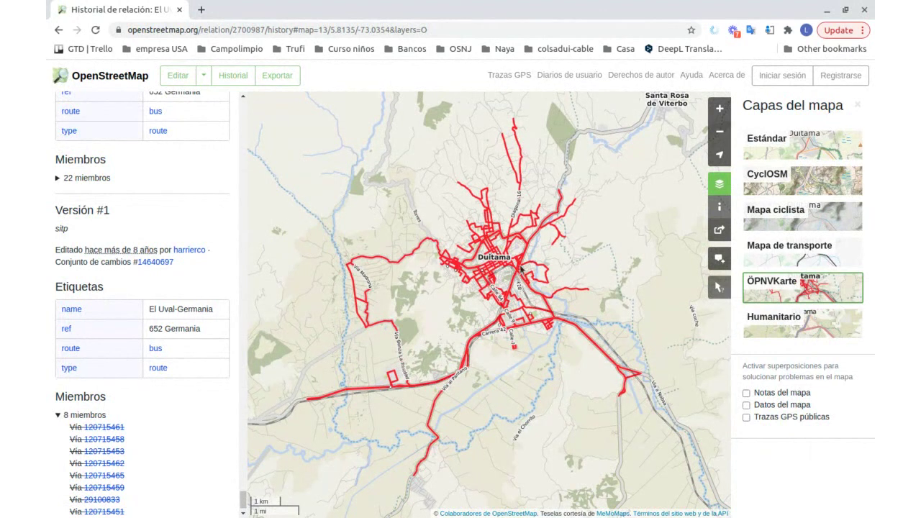
scroll(511, 241, "up", 1)
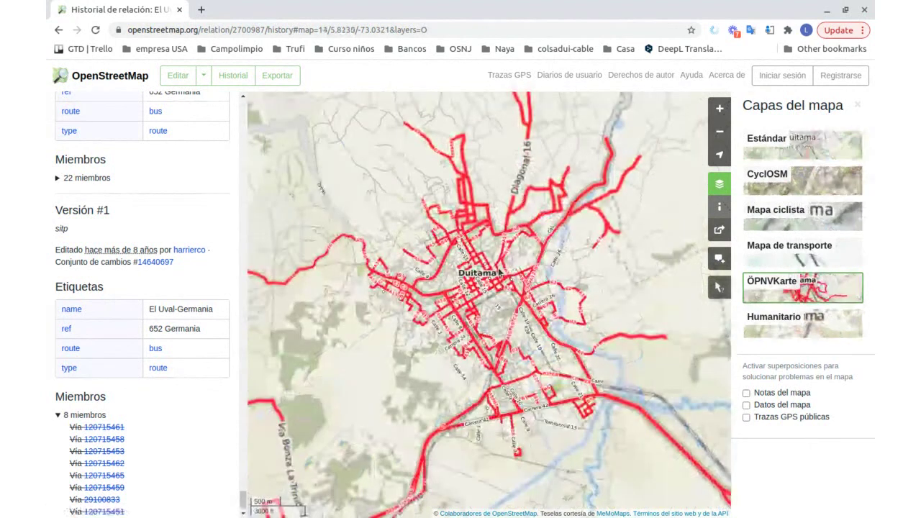
scroll(498, 272, "down", 2)
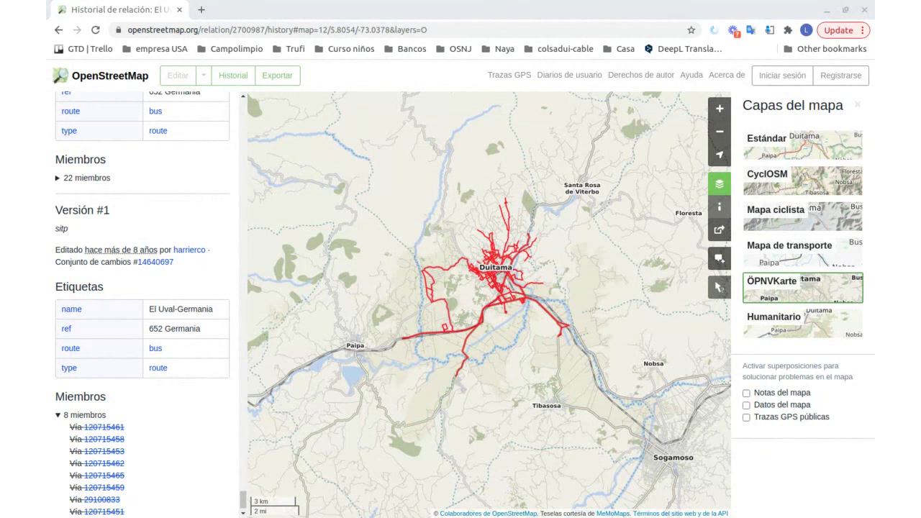
Step: Pan southeast past Sogamoso and the lake, then zoom into Yopal's bus routes at street level
left_click_drag(612, 420, 369, 233)
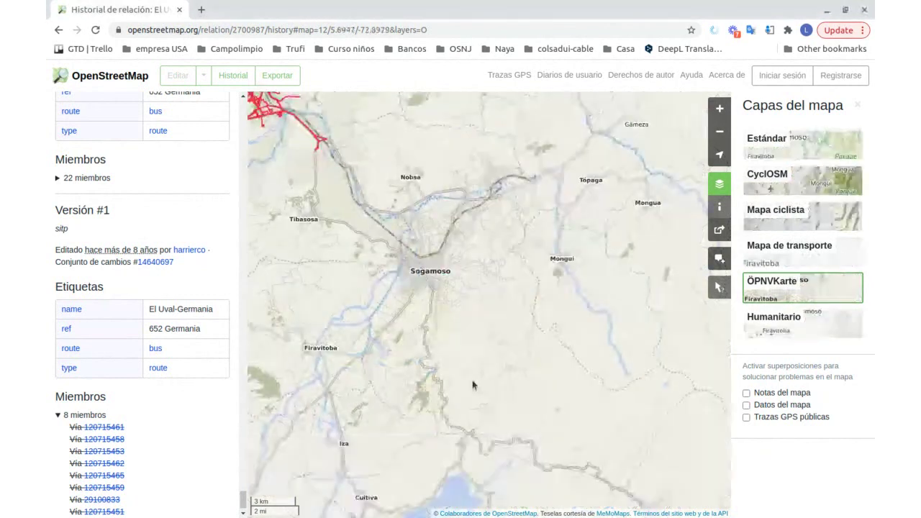
left_click_drag(473, 385, 421, 479)
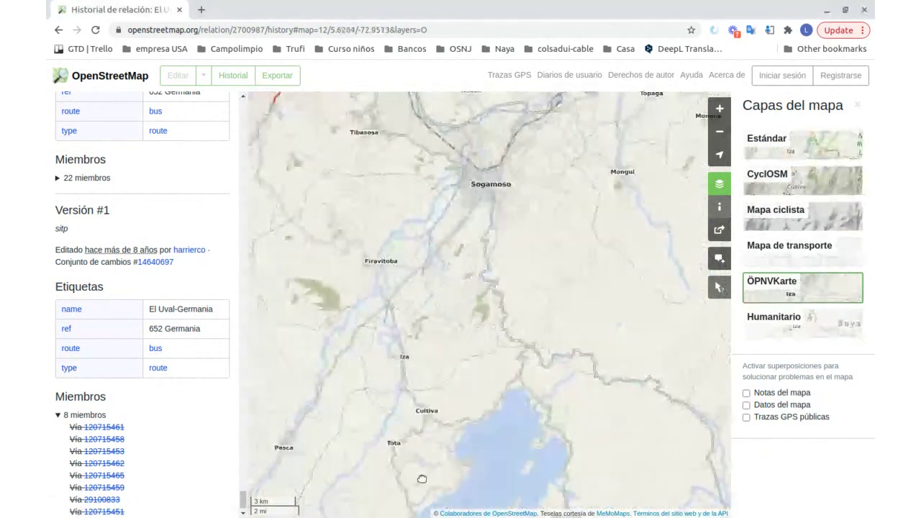
left_click_drag(494, 333, 548, 226)
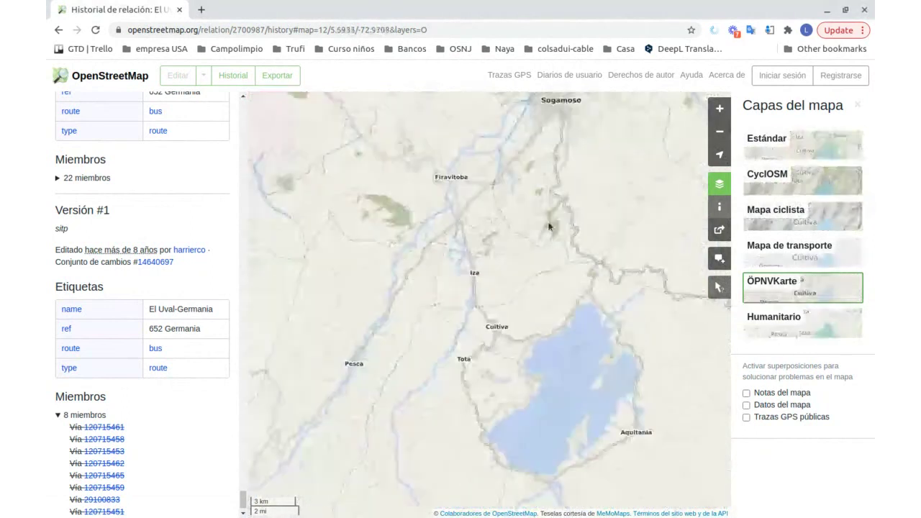
scroll(548, 227, "down", 2)
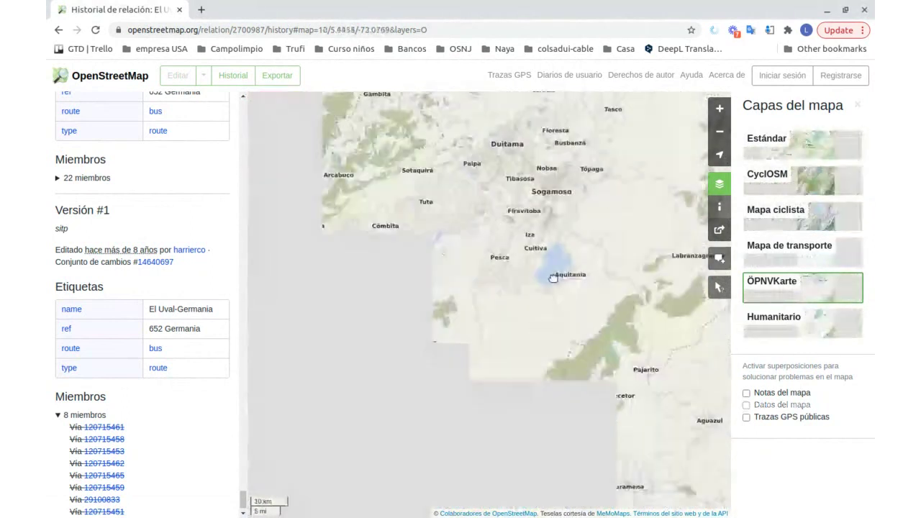
left_click_drag(553, 277, 471, 275)
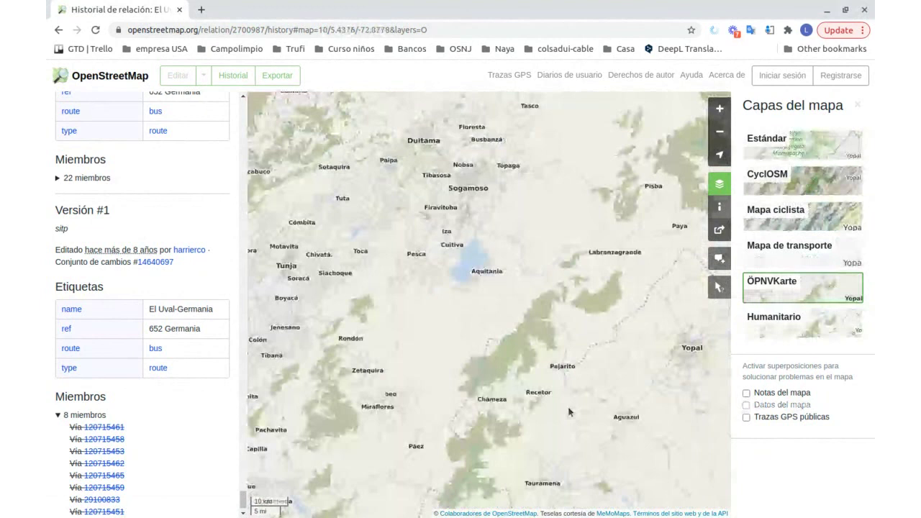
left_click_drag(568, 411, 420, 408)
scroll(533, 348, "up", 2)
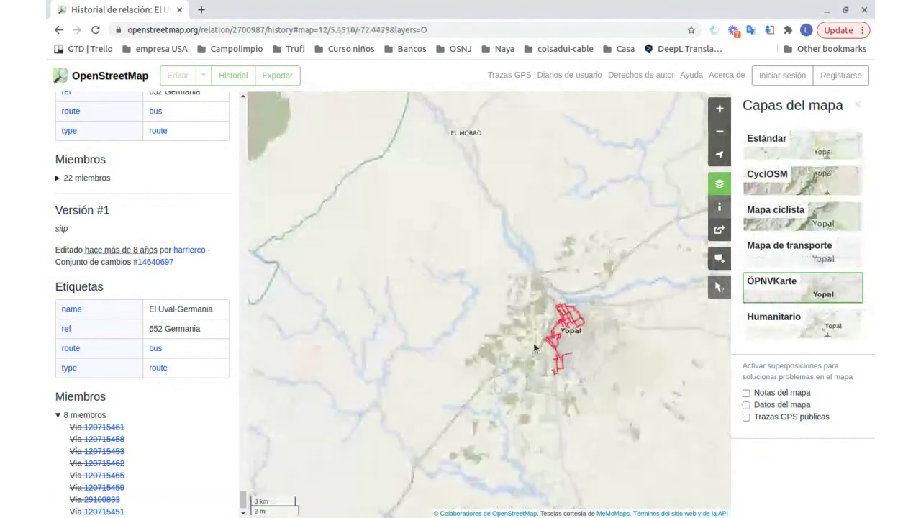
scroll(534, 348, "up", 1)
left_click_drag(534, 348, 475, 310)
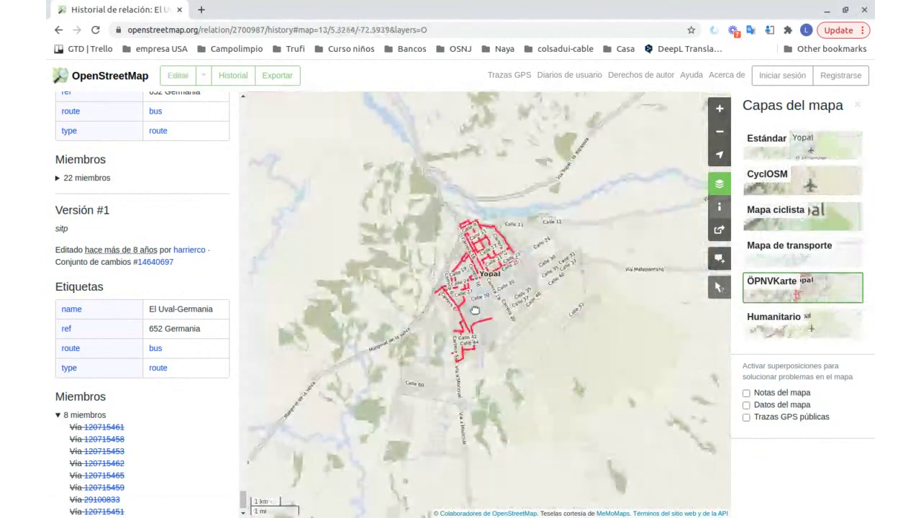
scroll(475, 310, "up", 1)
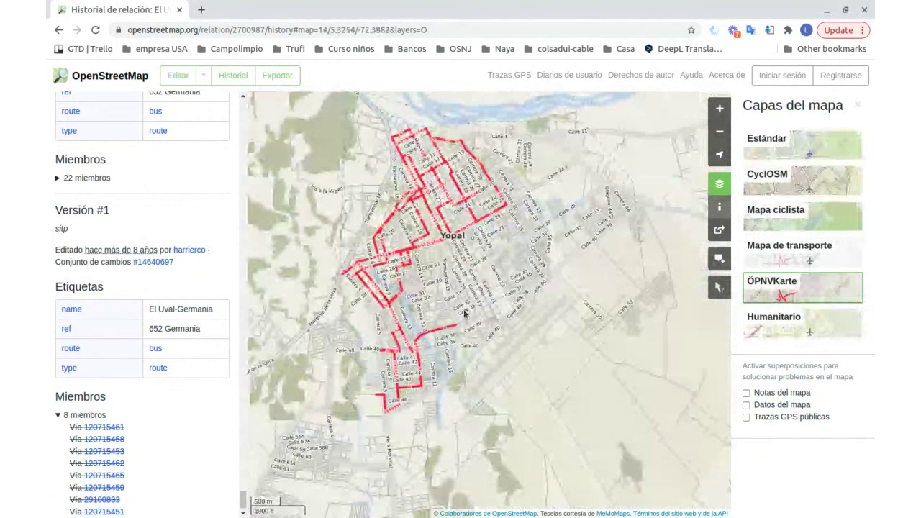
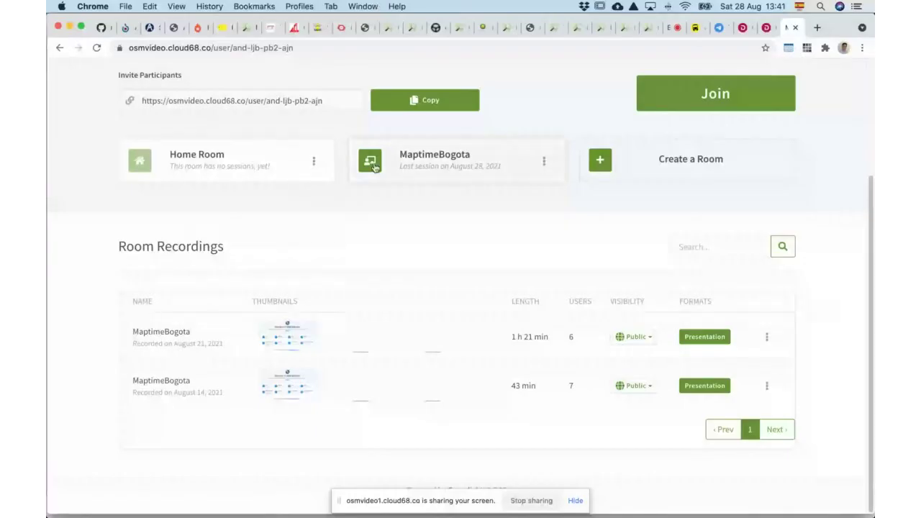
Step: Scroll down to the recordings and check the first recording's visibility choices, leaving them unchanged
scroll(352, 164, "up", 4)
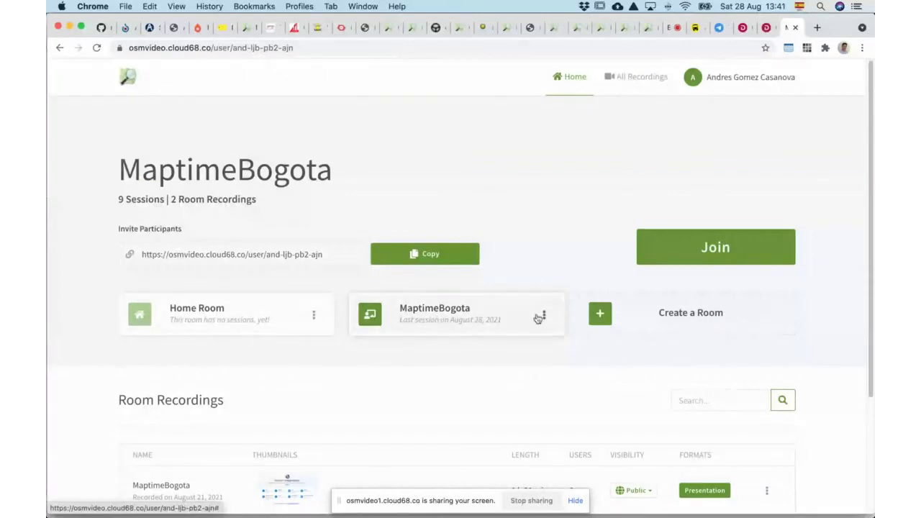
left_click(544, 315)
scroll(543, 317, "down", 1)
scroll(542, 317, "down", 3)
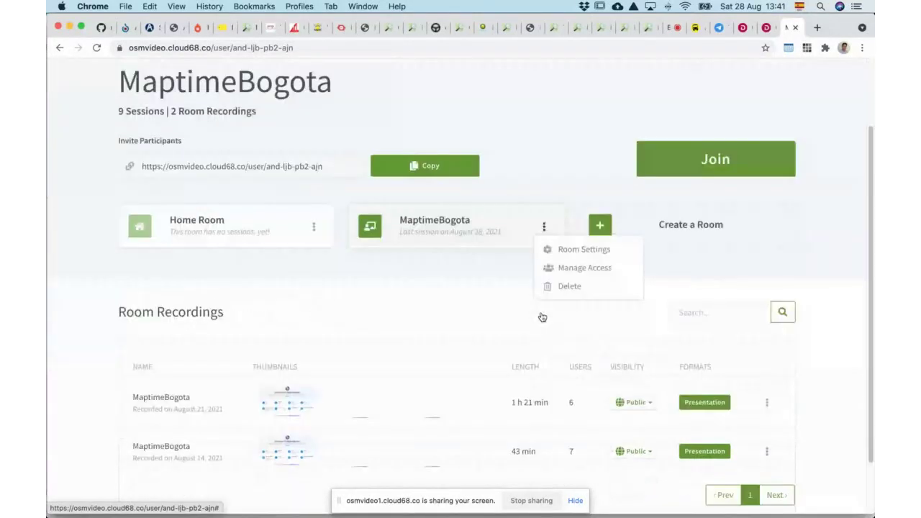
scroll(542, 317, "down", 2)
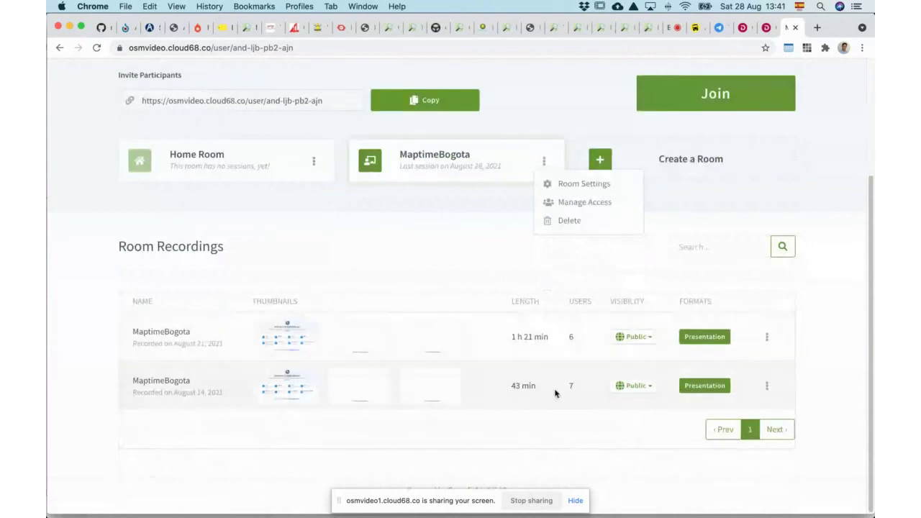
left_click(653, 340)
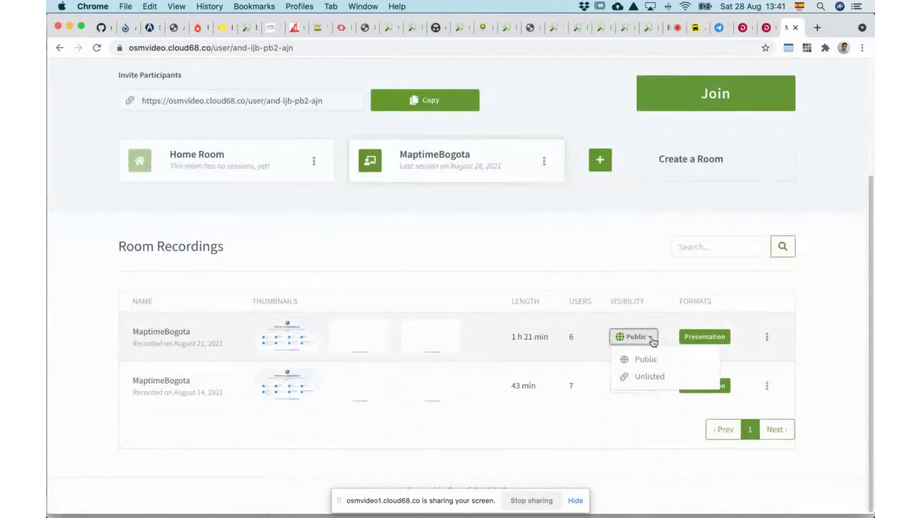
left_click(661, 337)
Step: Look through both recordings' option menus, then bring up the MaptimeBogota room's menu
left_click(766, 337)
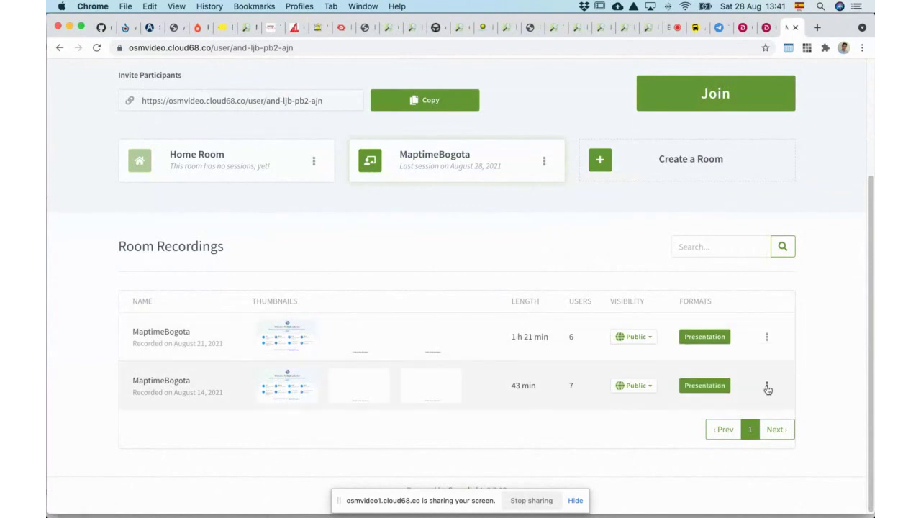
left_click(767, 386)
left_click(814, 364)
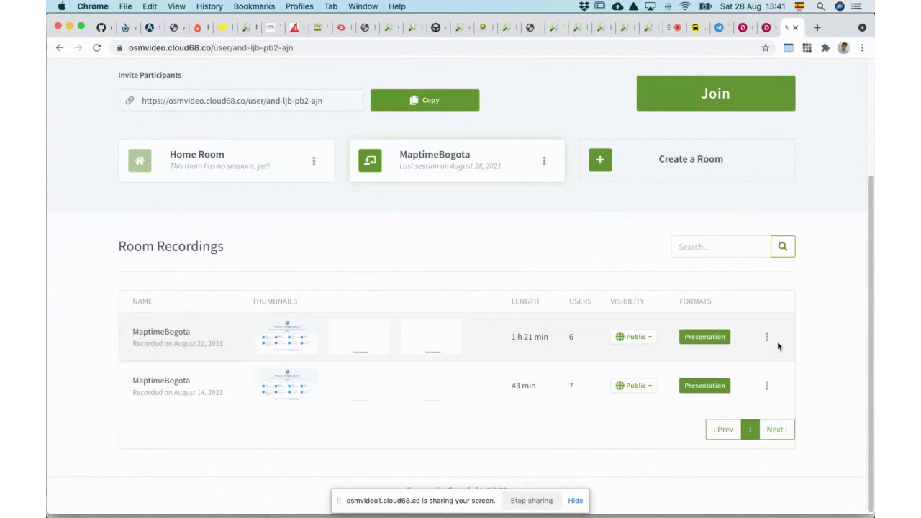
scroll(693, 206, "up", 3)
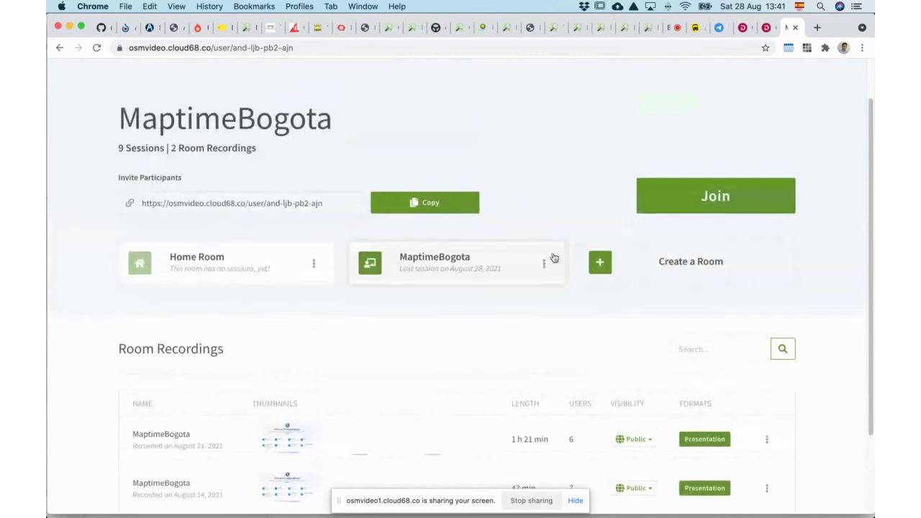
left_click(549, 262)
Step: Share the MaptimeBogota room with the user whose account name was checked in Telegram
left_click(564, 304)
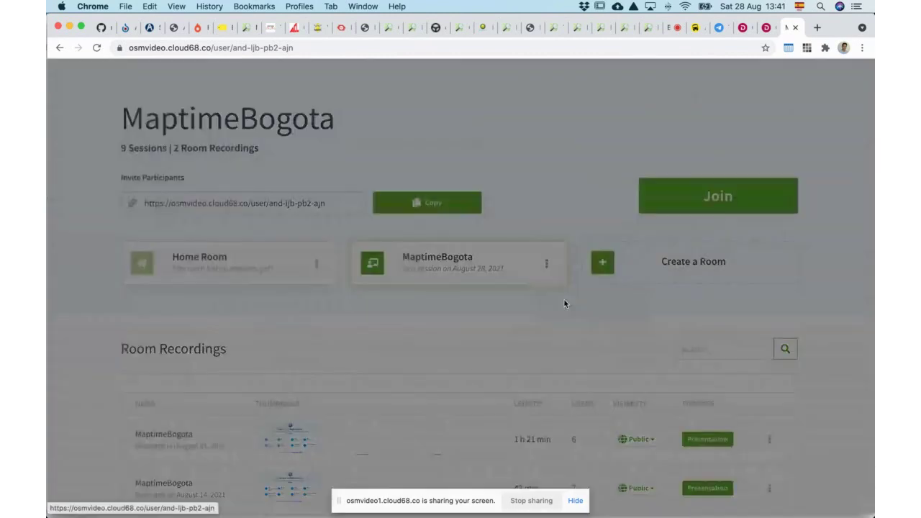
left_click(456, 229)
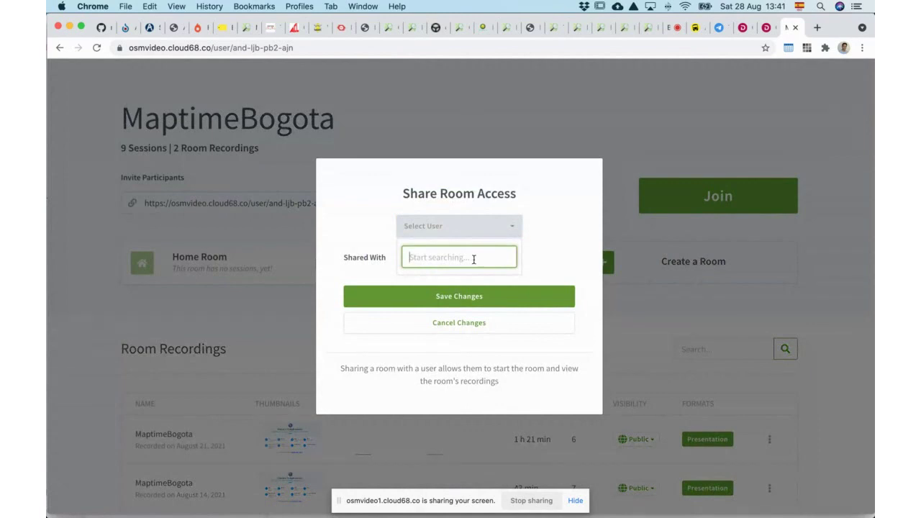
left_click(719, 29)
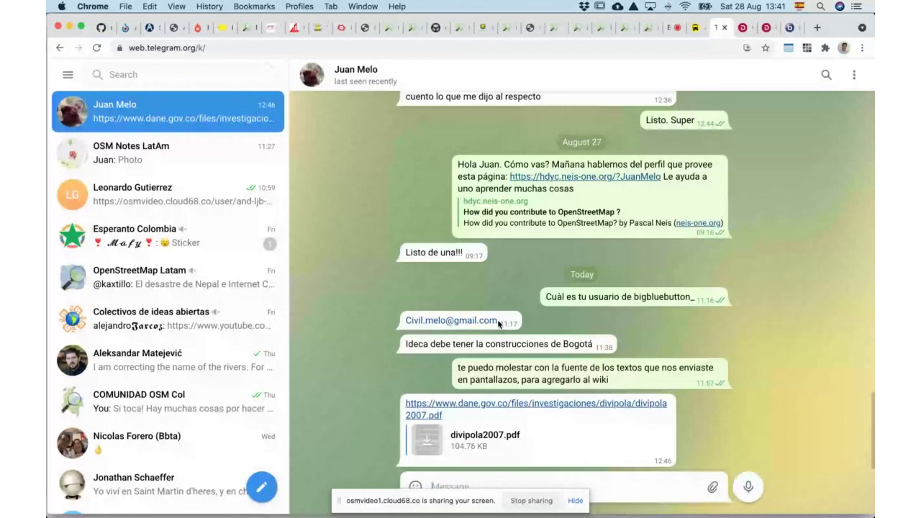
key("super+9")
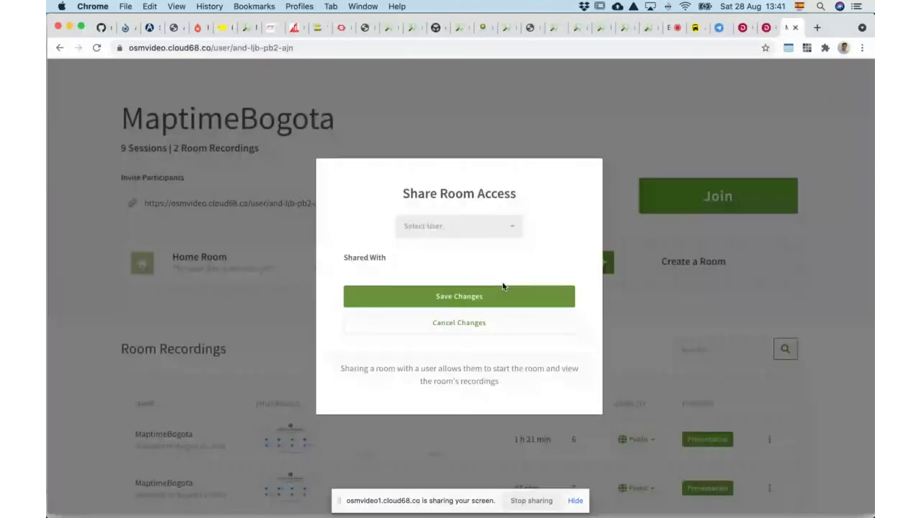
left_click(503, 288)
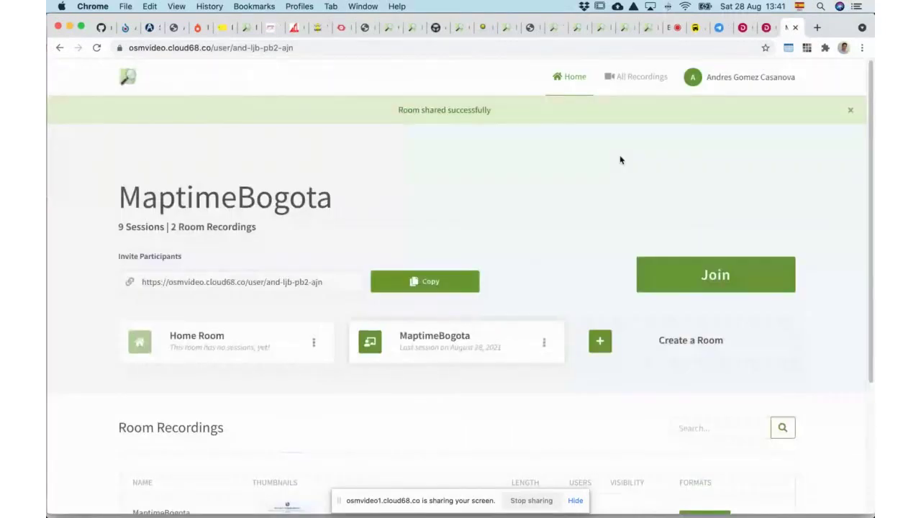
Step: Look at the MaptimeBogota room's settings and close them without changes
scroll(474, 271, "down", 3)
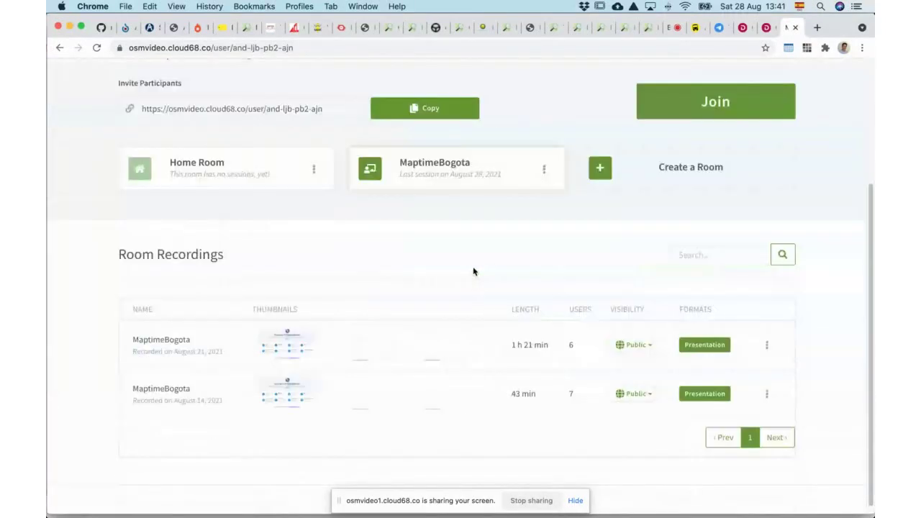
scroll(474, 272, "up", 3)
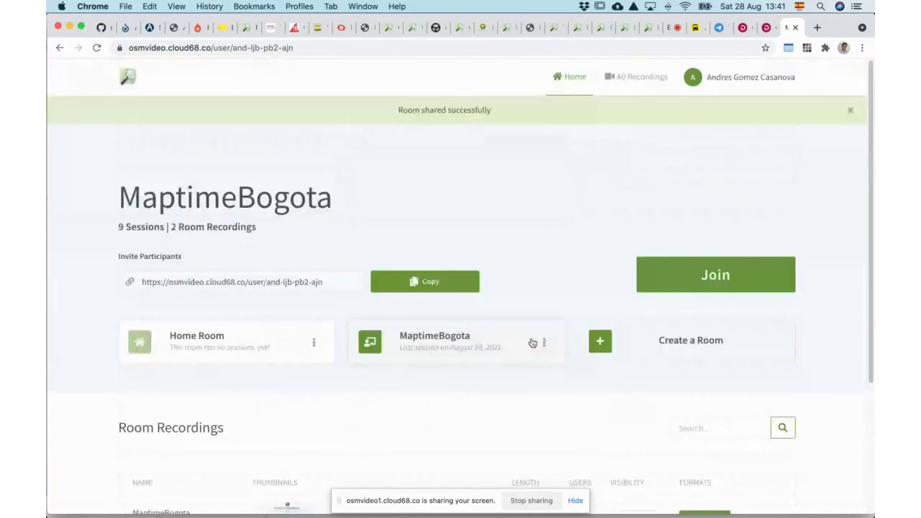
left_click(544, 342)
left_click(578, 360)
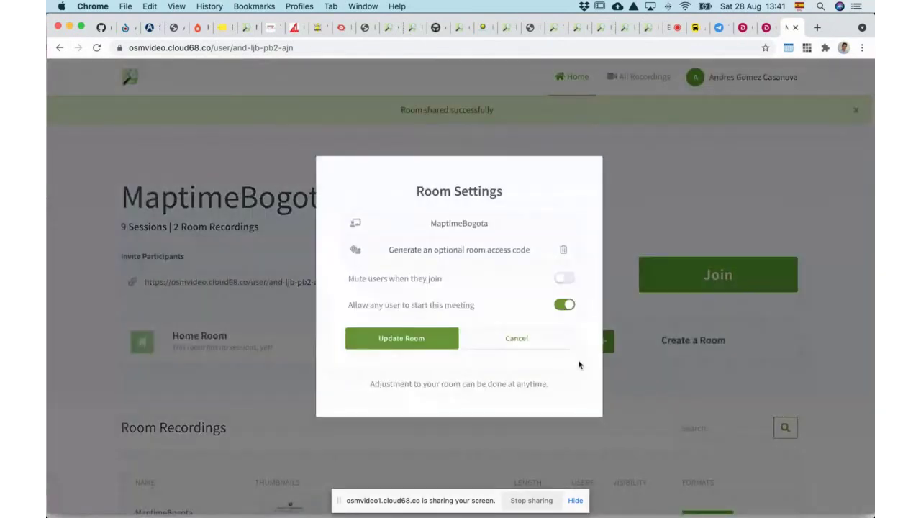
left_click(536, 339)
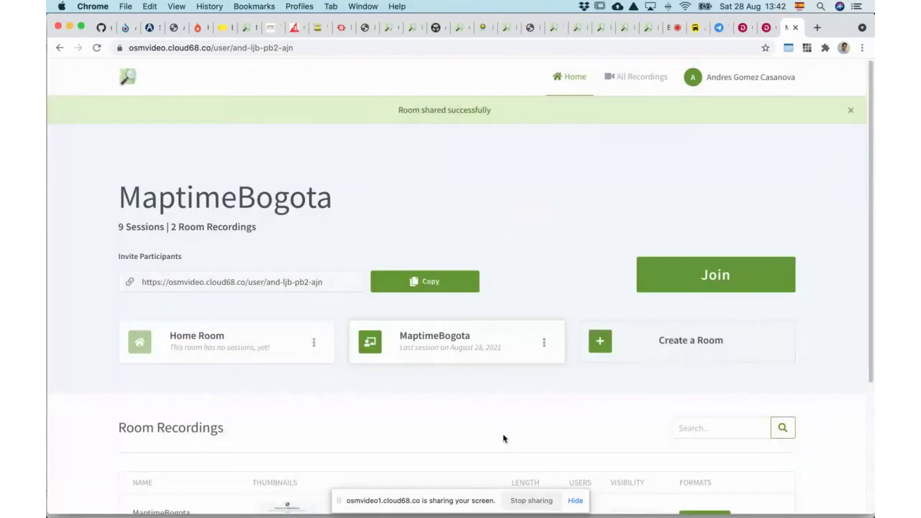
scroll(561, 406, "down", 2)
scroll(562, 406, "down", 3)
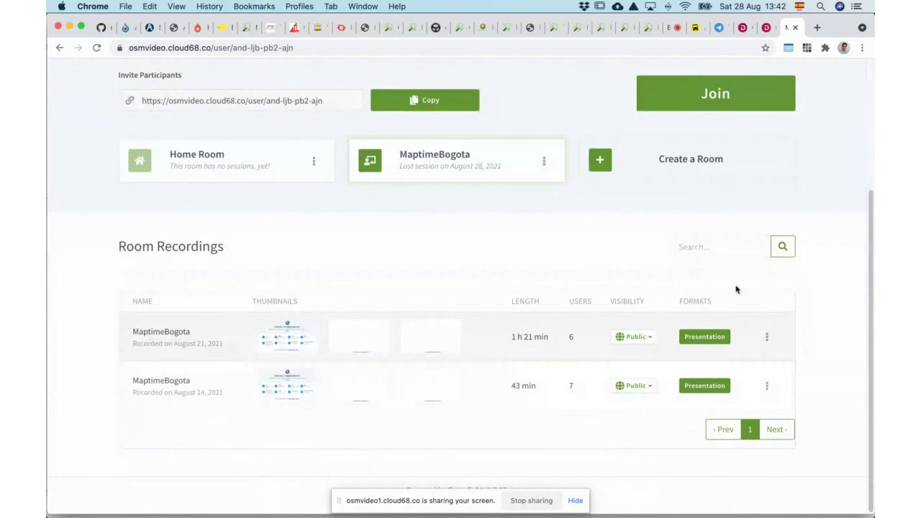
scroll(693, 284, "up", 5)
scroll(693, 284, "down", 5)
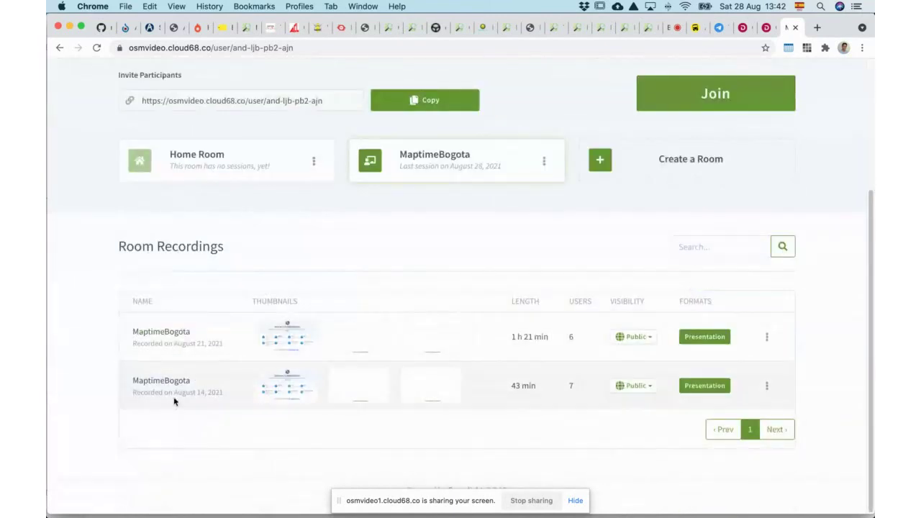
left_click_drag(171, 345, 226, 349)
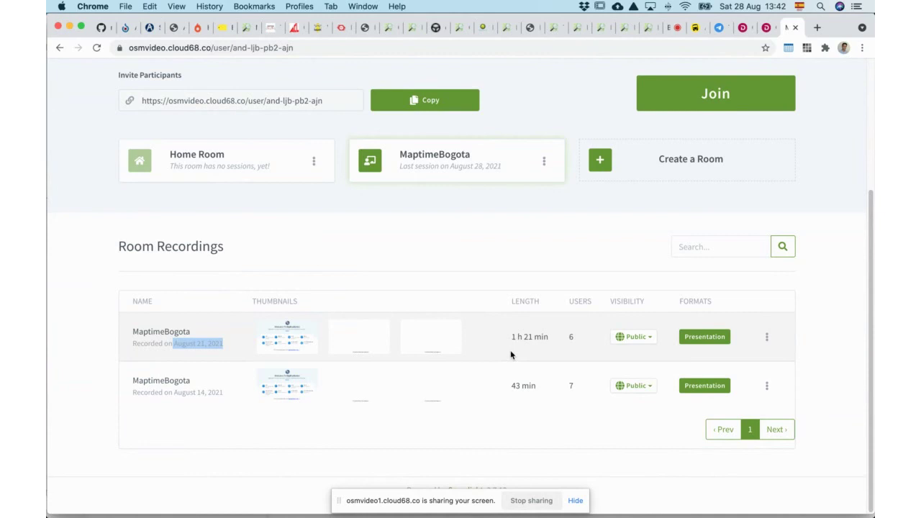
left_click(766, 338)
left_click(801, 328)
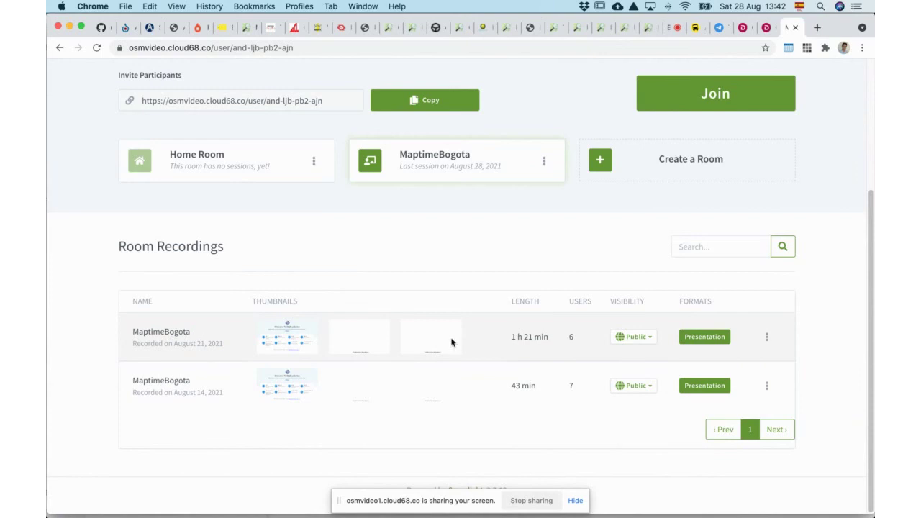
Step: Play the August 21 recording's presentation, view its slide list, then go back to Greenlight
left_click(701, 339)
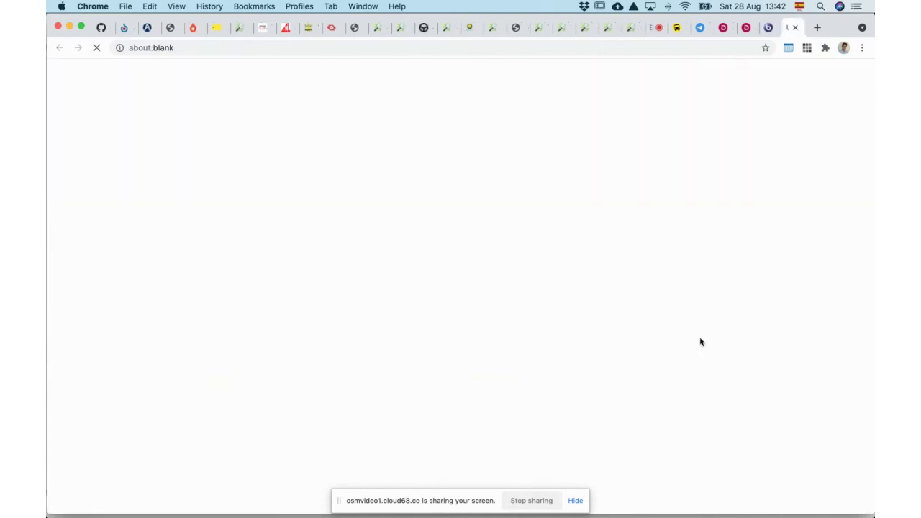
left_click(767, 27)
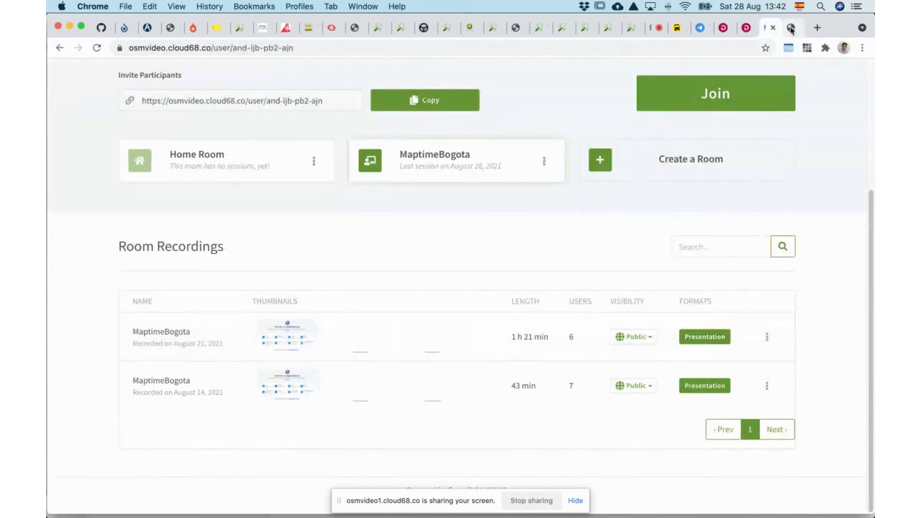
left_click(791, 27)
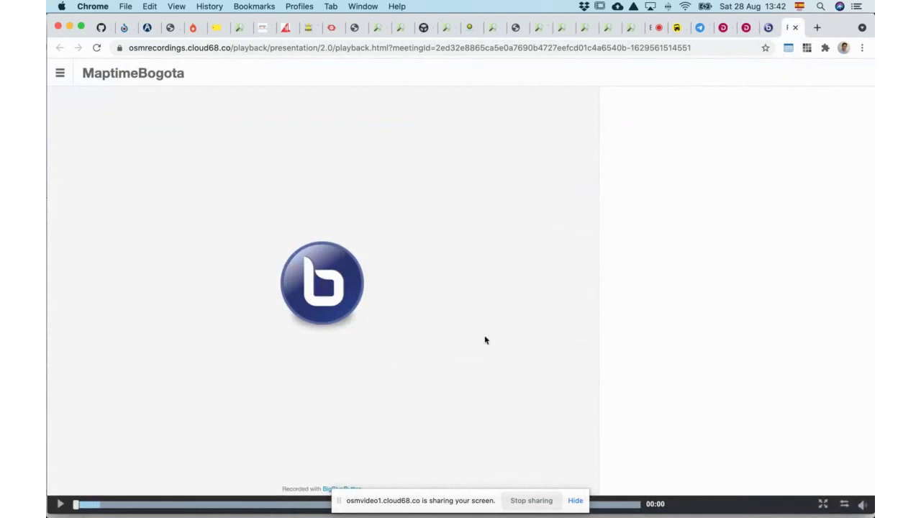
left_click(60, 73)
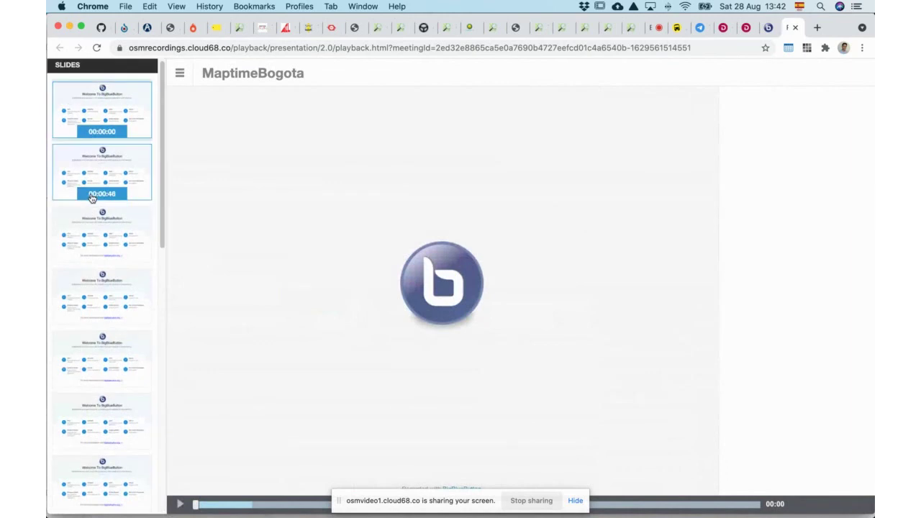
left_click(575, 500)
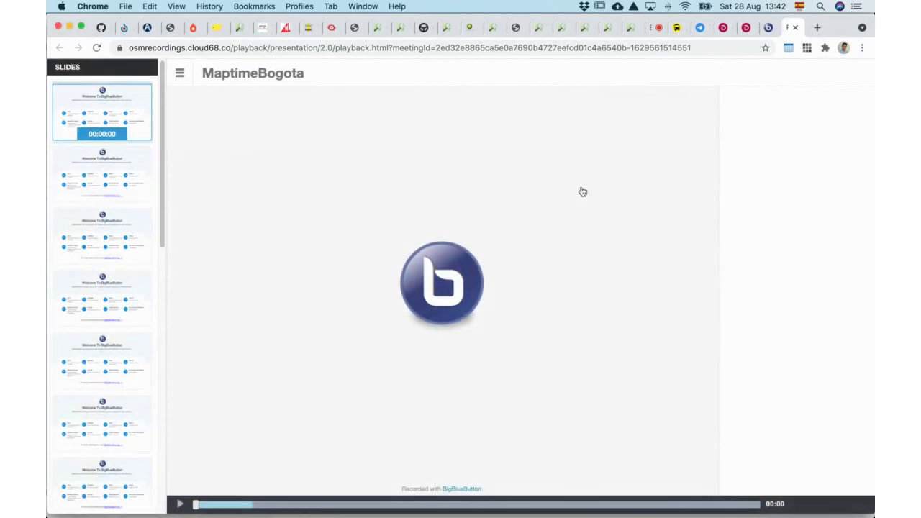
left_click(767, 28)
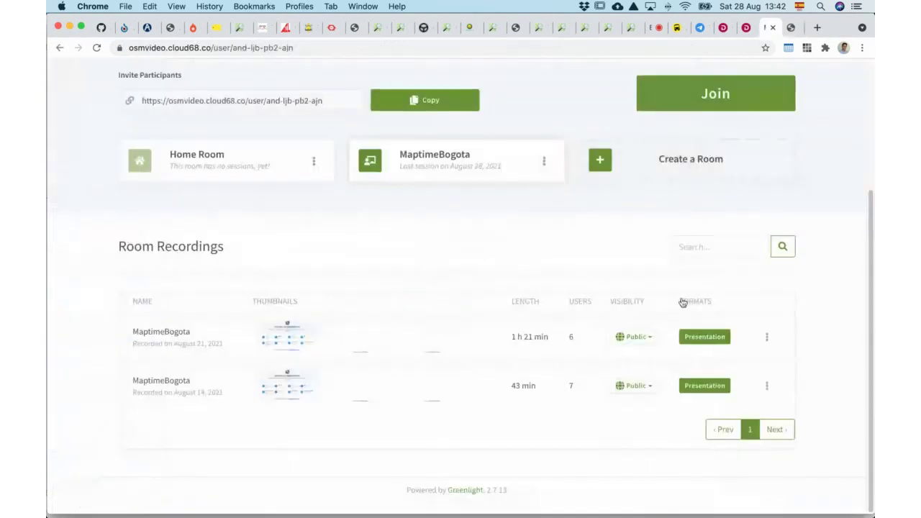
left_click(766, 336)
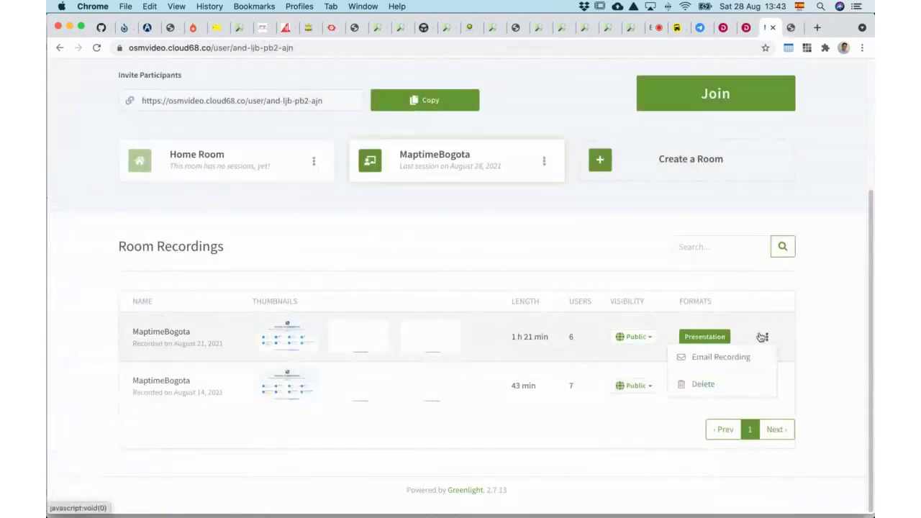
Step: Close and reopen the first recording's option menu to reach Email Recording
left_click(519, 317)
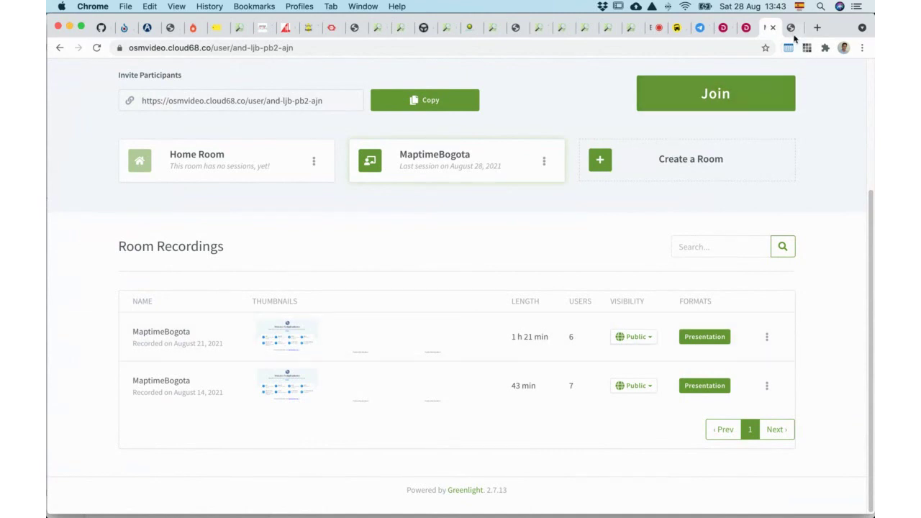
left_click(766, 336)
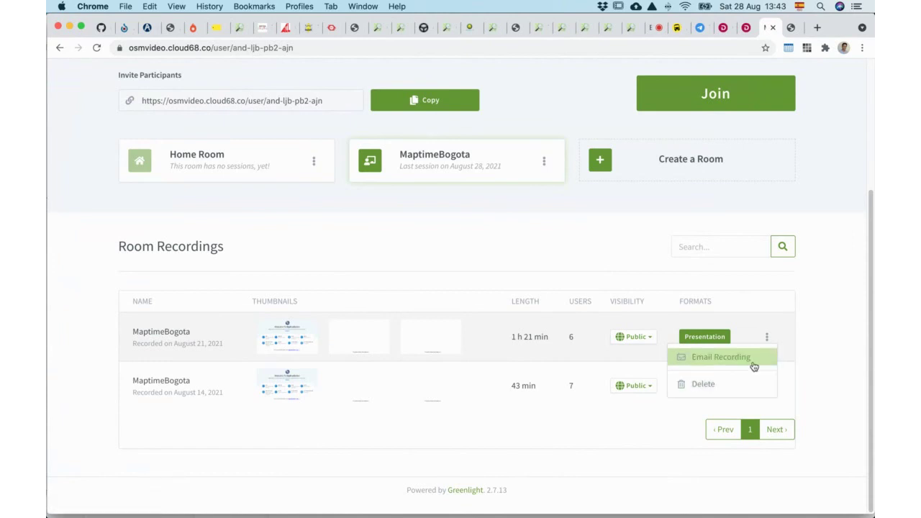
Step: Draft an email invitation for the recording, copy its playback link, and return to Chrome
left_click(752, 362)
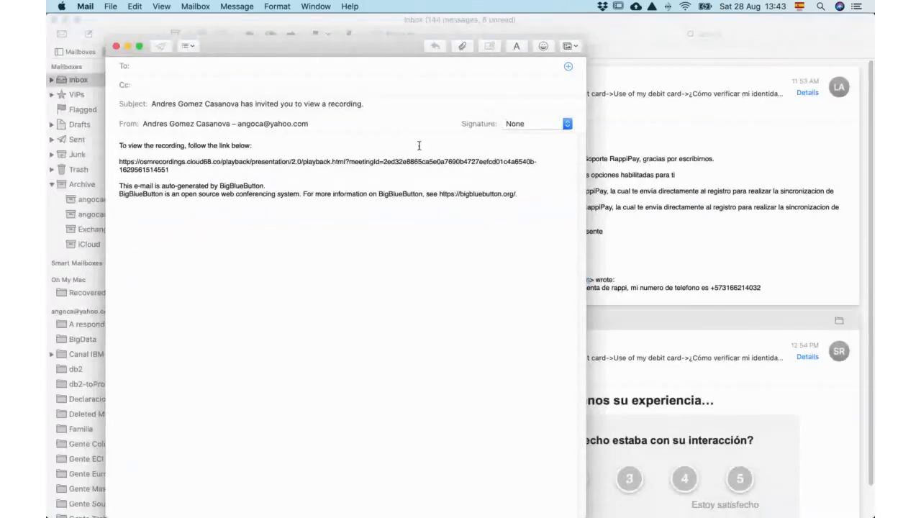
triple_click(166, 167)
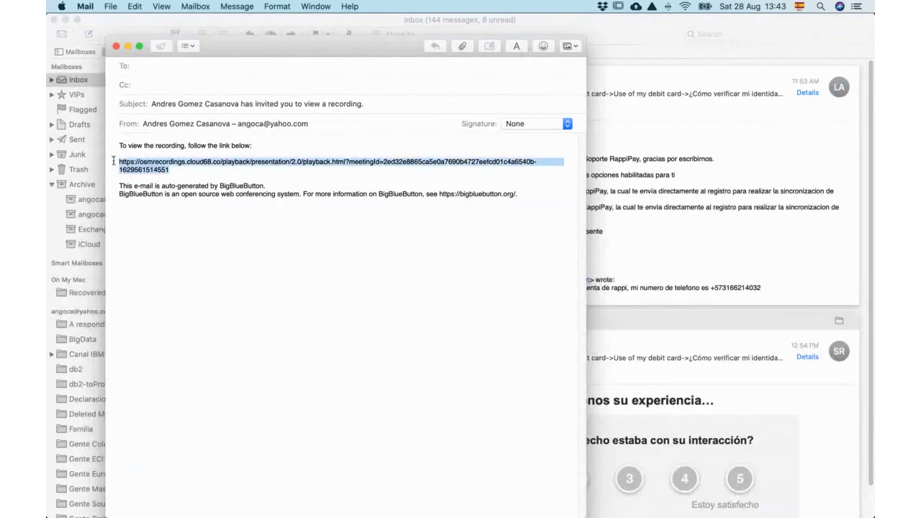
key("super+c")
key("super+Tab")
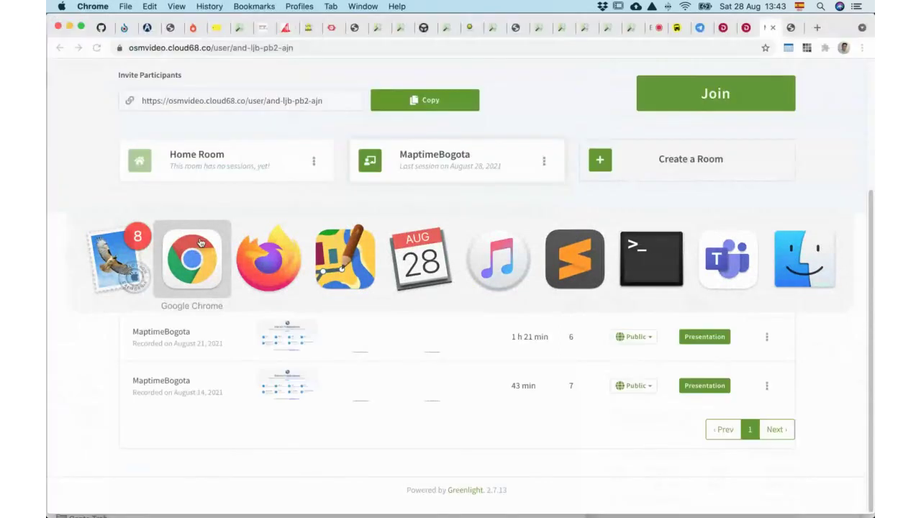
Step: Post the recording playback link in the OSM Notes LatAm Telegram group, then return to Greenlight
left_click(693, 29)
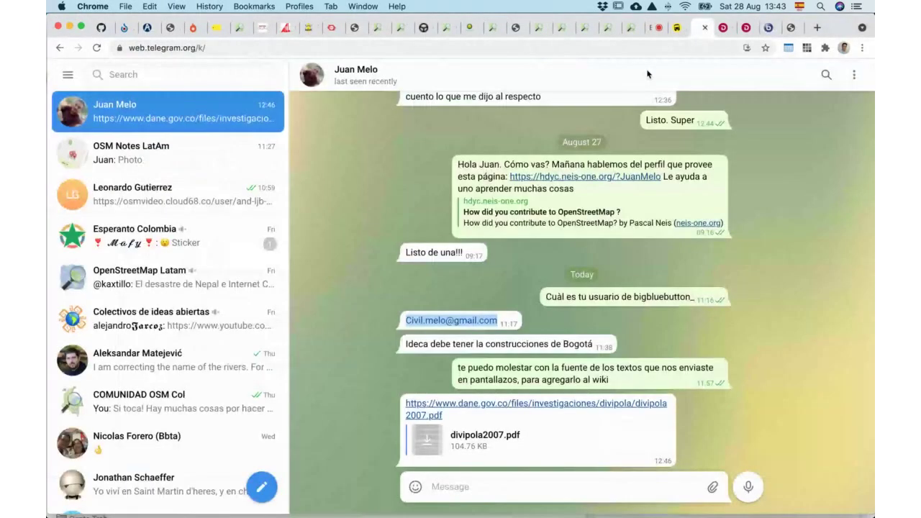
left_click(167, 152)
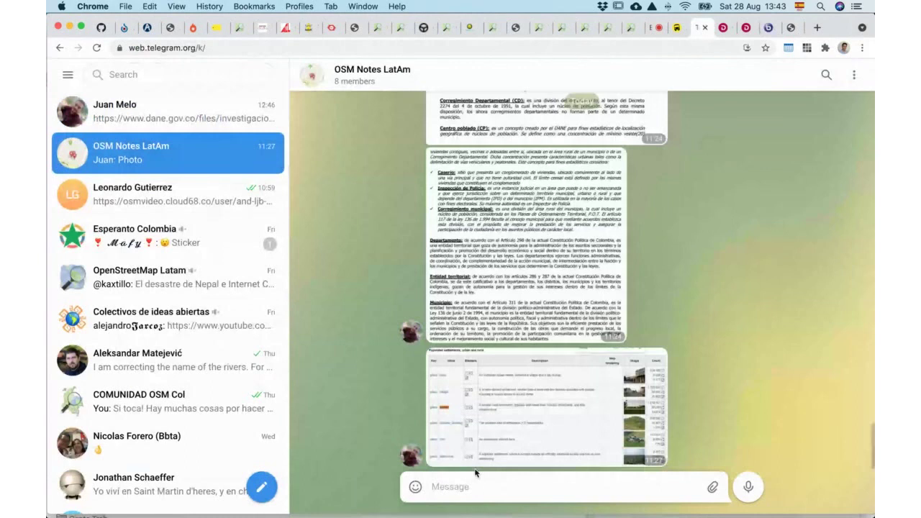
key("super+v")
key("Return")
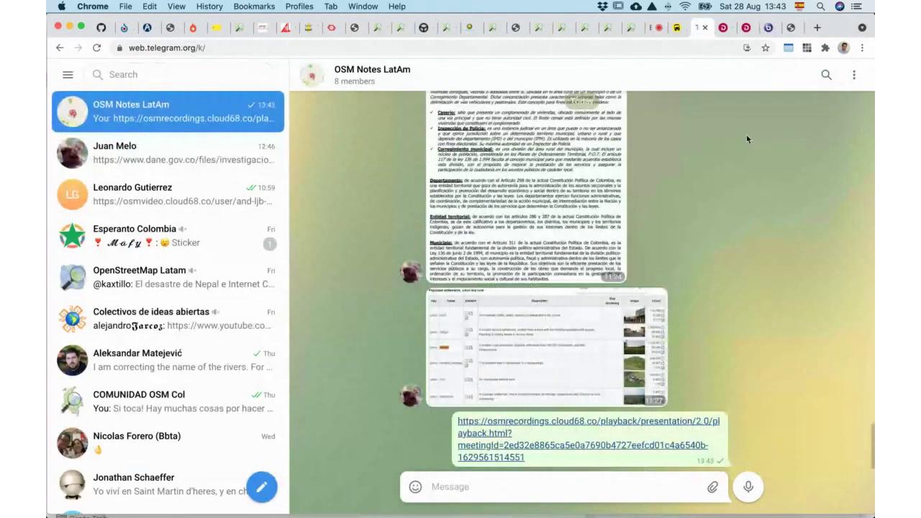
left_click(768, 27)
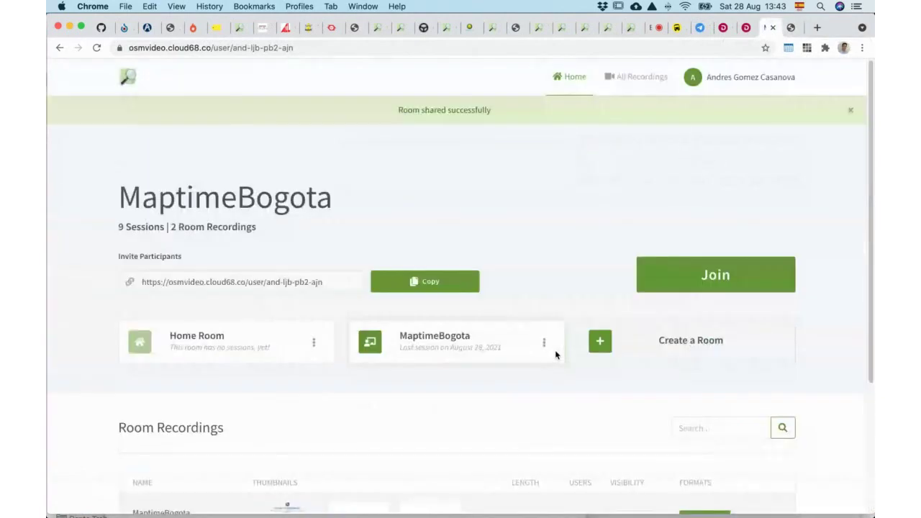
Step: Check the All Recordings list, then go Home and open the MaptimeBogota room
left_click(623, 82)
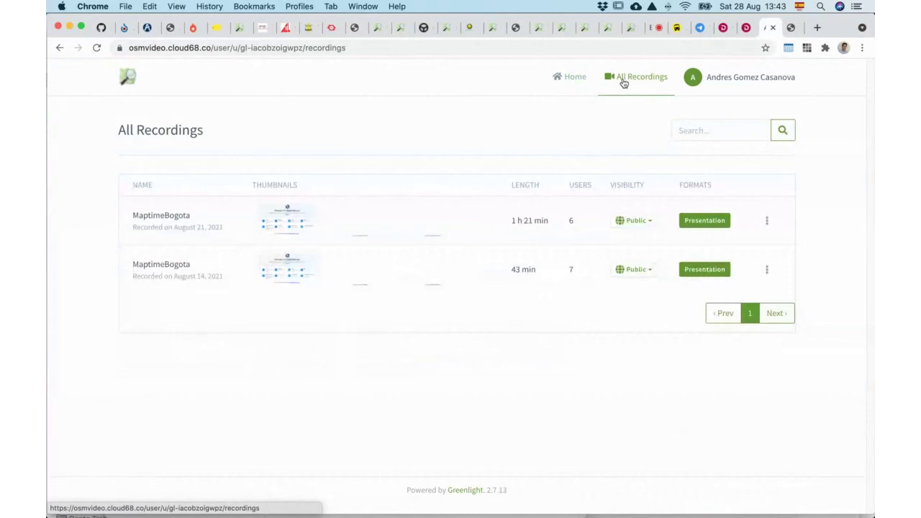
left_click(570, 79)
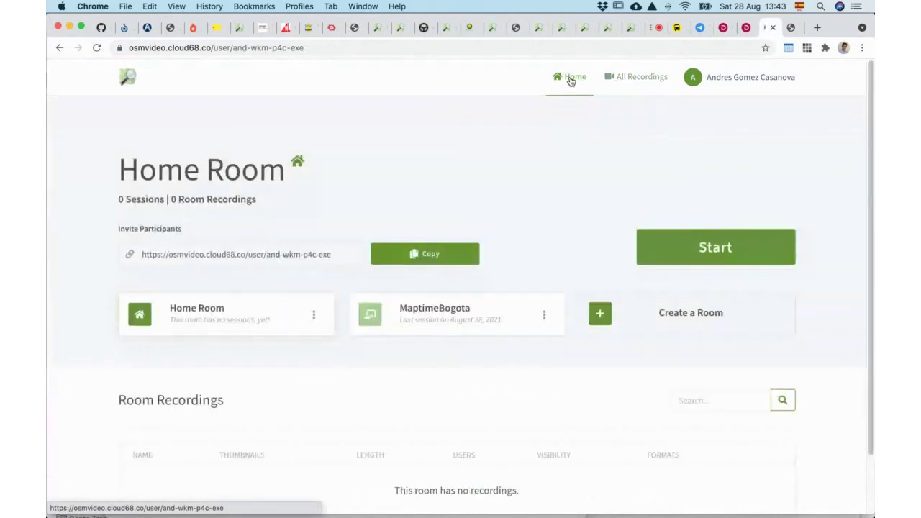
scroll(544, 198, "down", 2)
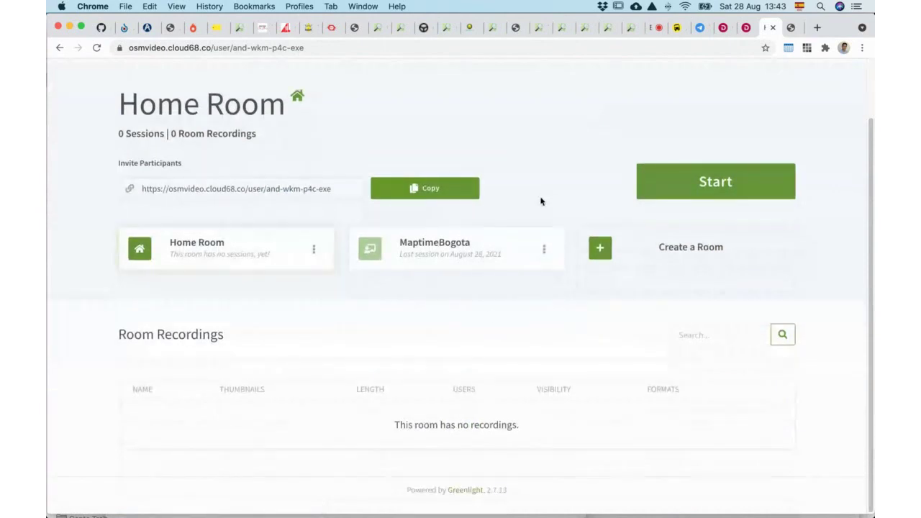
left_click(448, 249)
scroll(499, 263, "down", 4)
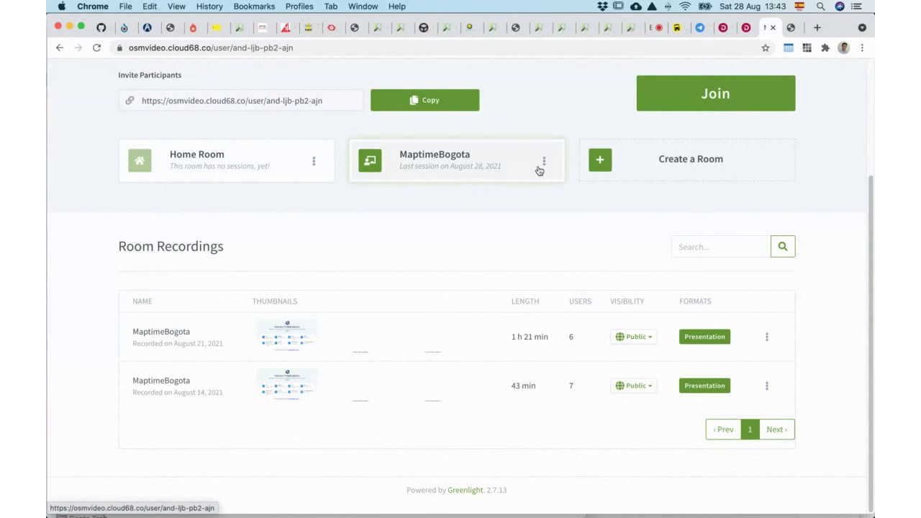
scroll(540, 171, "up", 5)
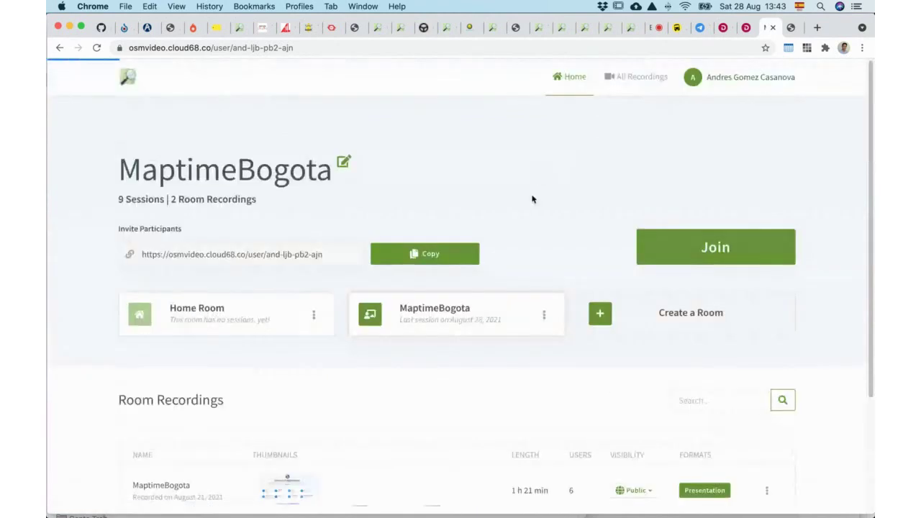
Step: Browse the room's share-access user list without changes, then open the account Profile page
left_click(543, 315)
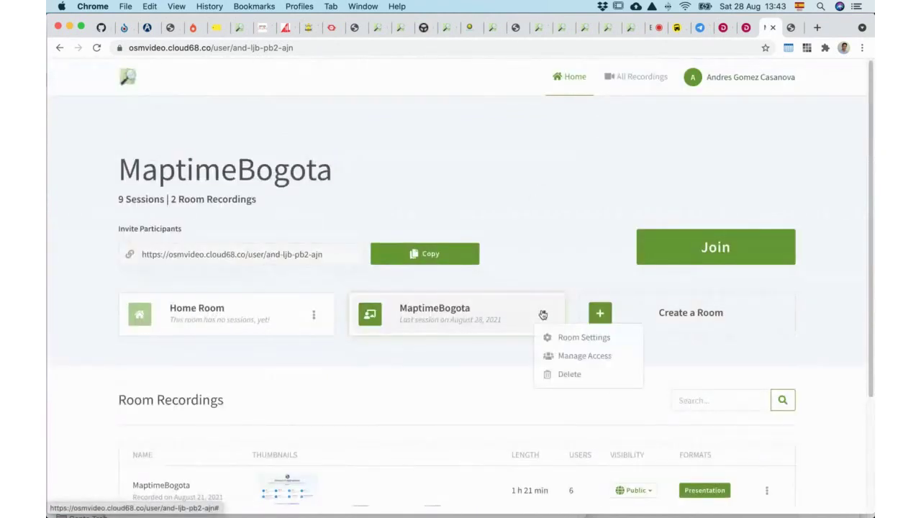
left_click(546, 356)
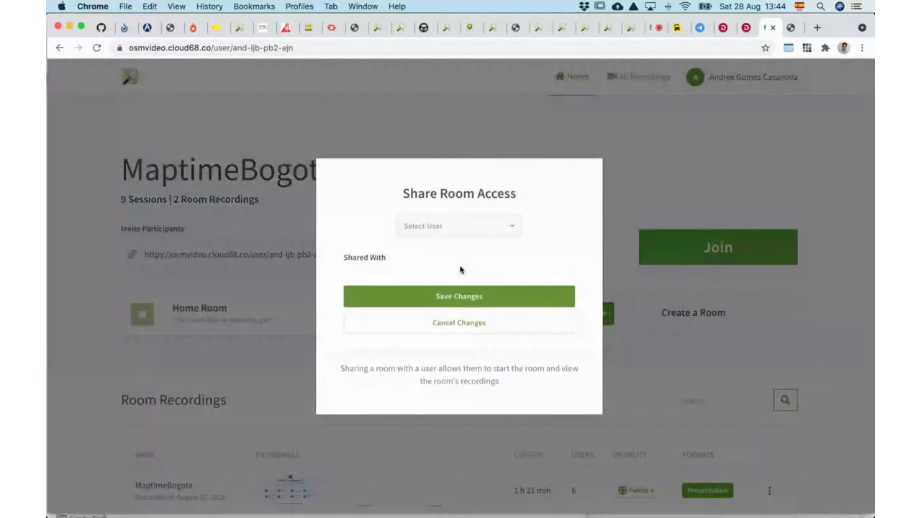
left_click(435, 228)
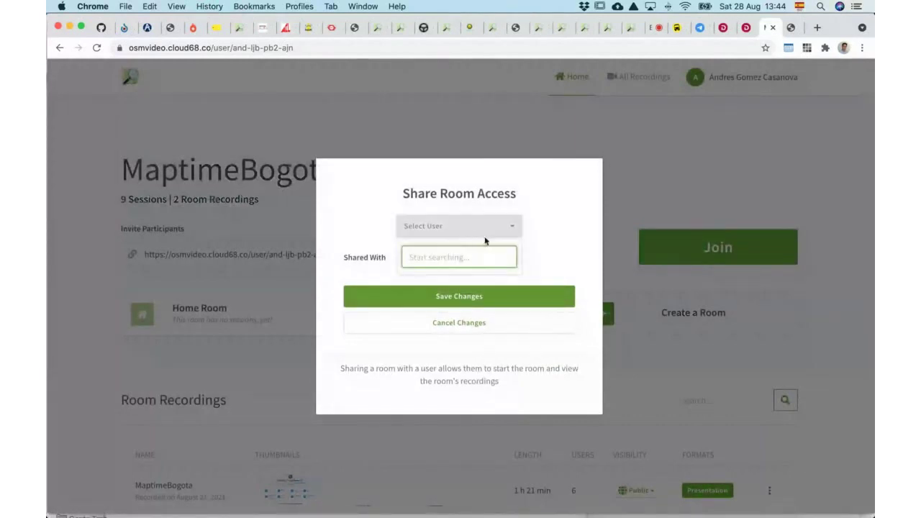
left_click(600, 161)
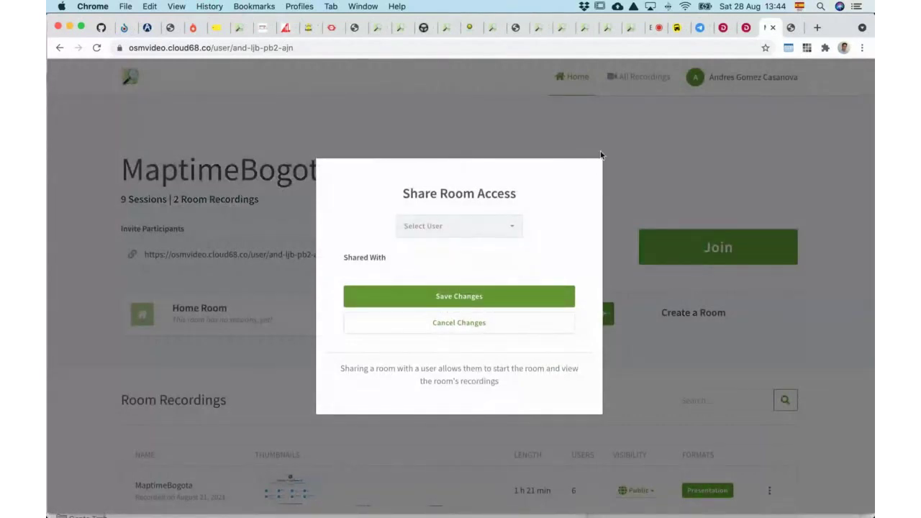
left_click(719, 84)
left_click(696, 80)
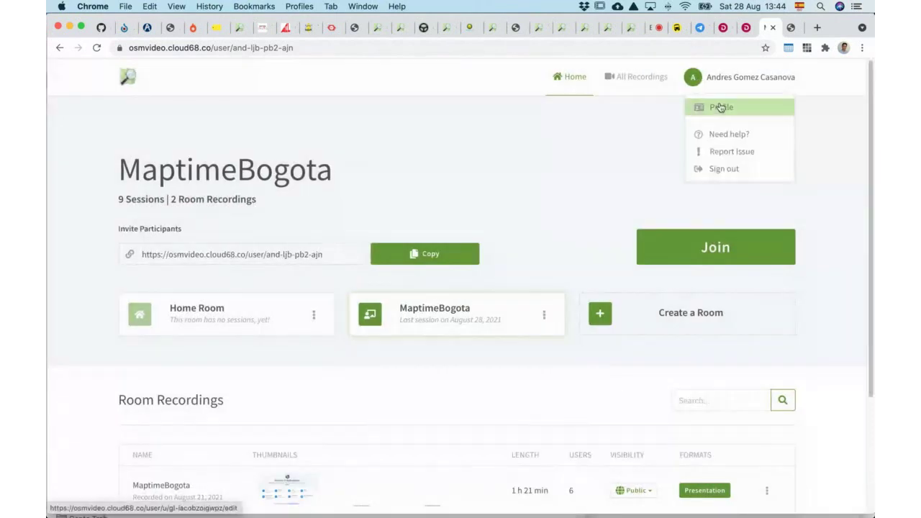
left_click(715, 105)
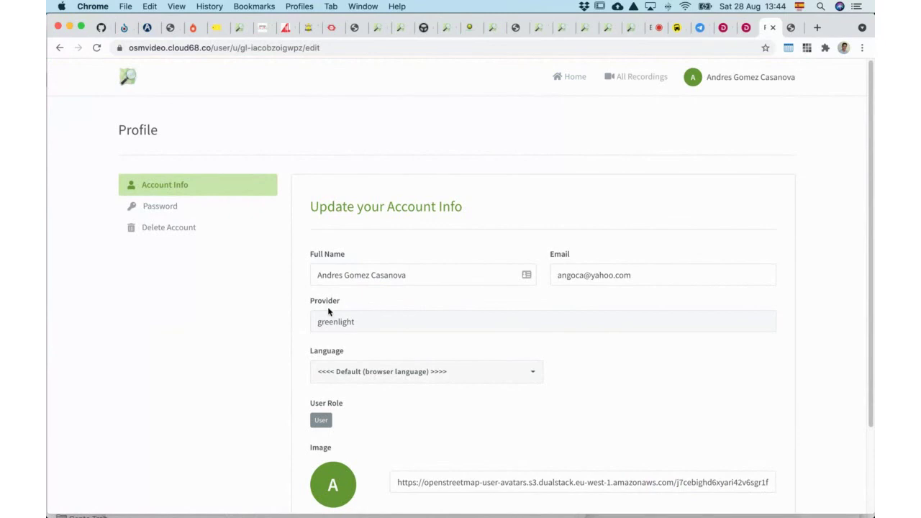
Step: Look at the Language options without changing them, then select the site's base address
left_click(407, 374)
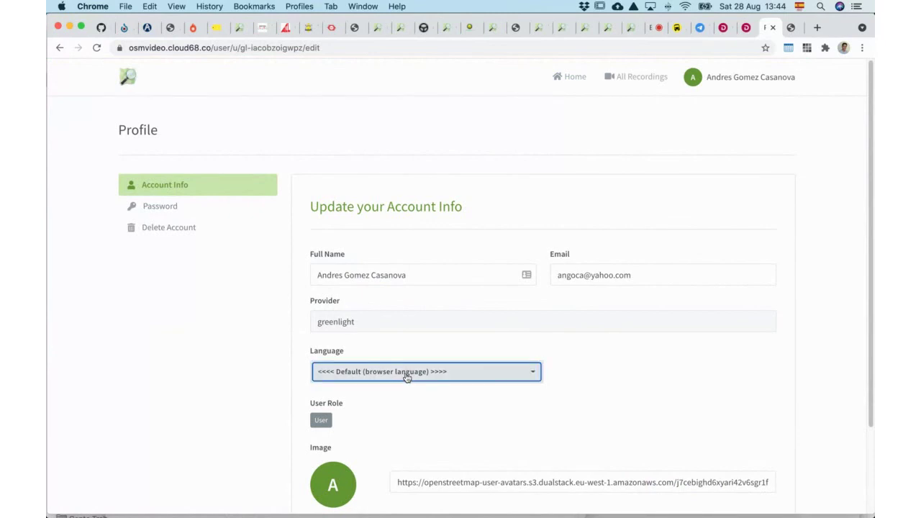
left_click(287, 299)
scroll(288, 298, "down", 3)
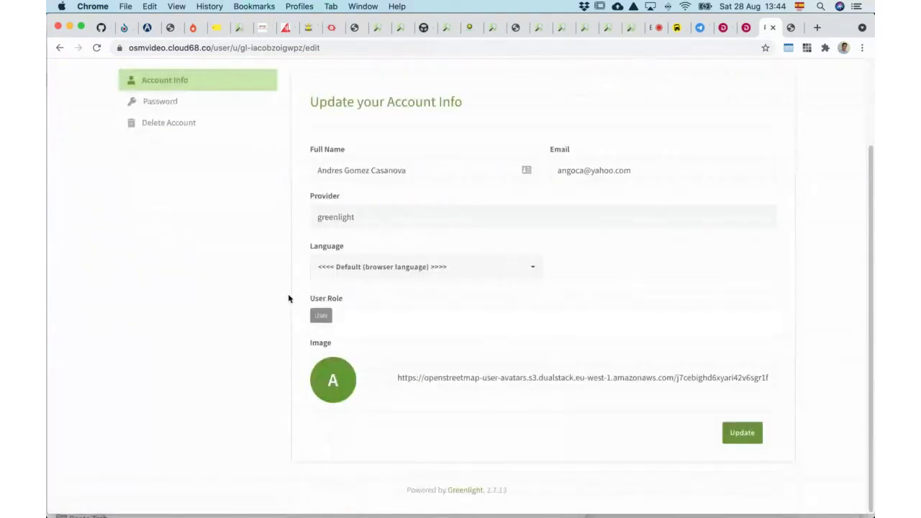
scroll(288, 299, "up", 3)
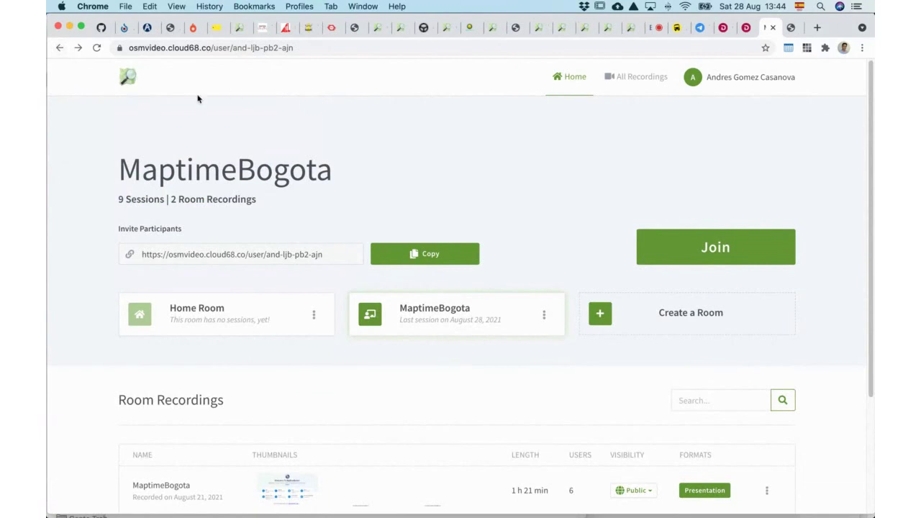
left_click_drag(239, 47, 129, 48)
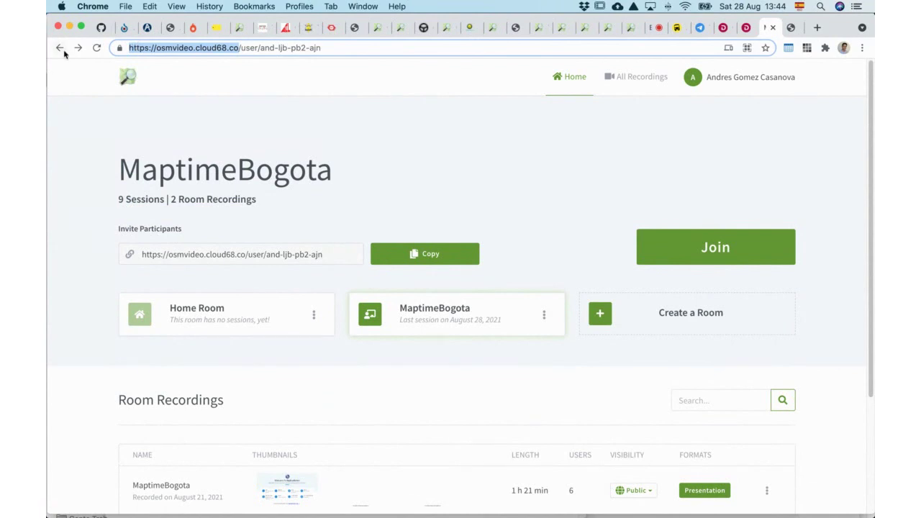
Step: Open the recording playback from Telegram, seek forward in its timeline, then close it
left_click(699, 29)
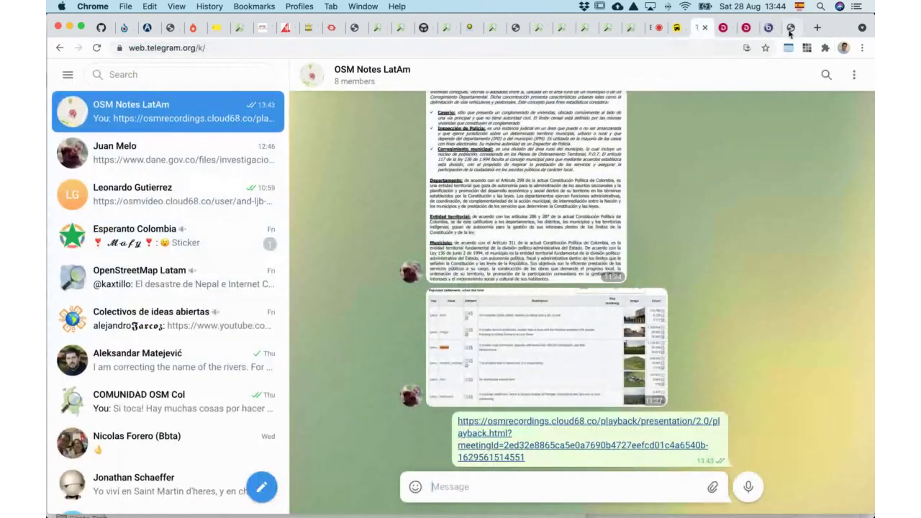
left_click(789, 31)
scroll(129, 274, "down", 3)
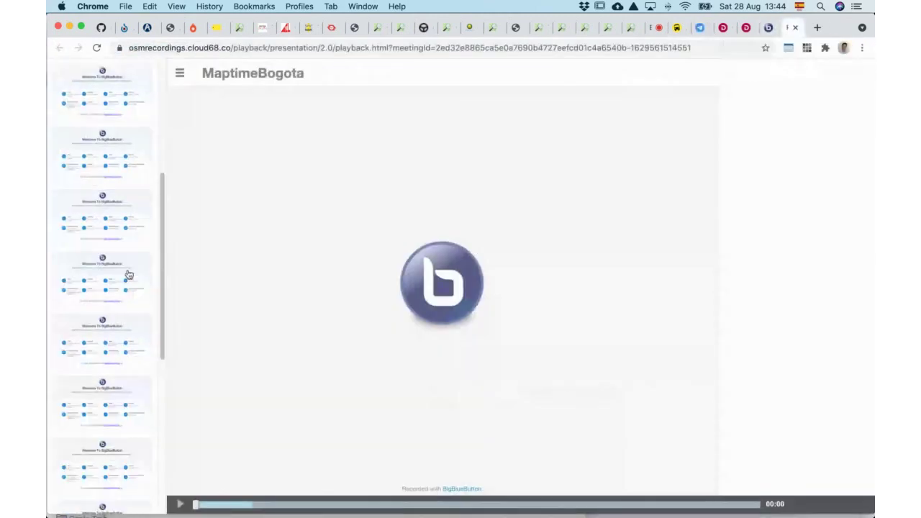
scroll(129, 274, "down", 5)
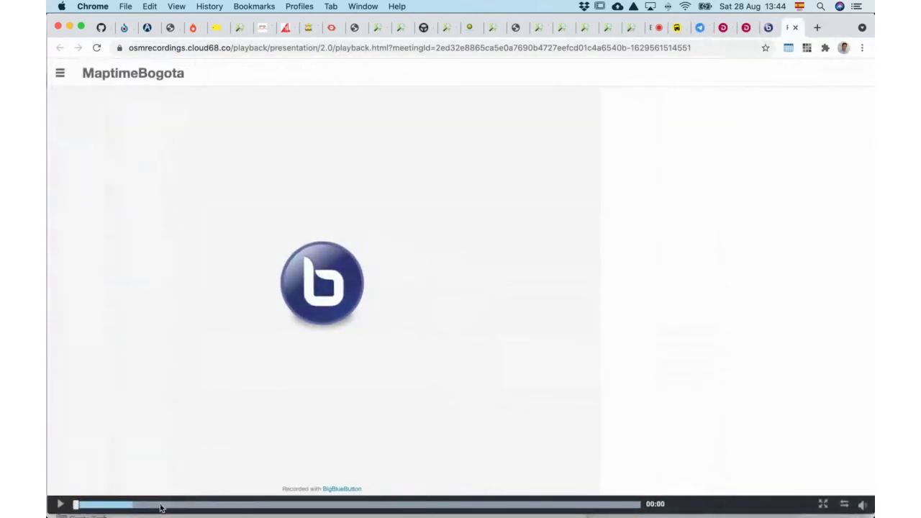
left_click(129, 505)
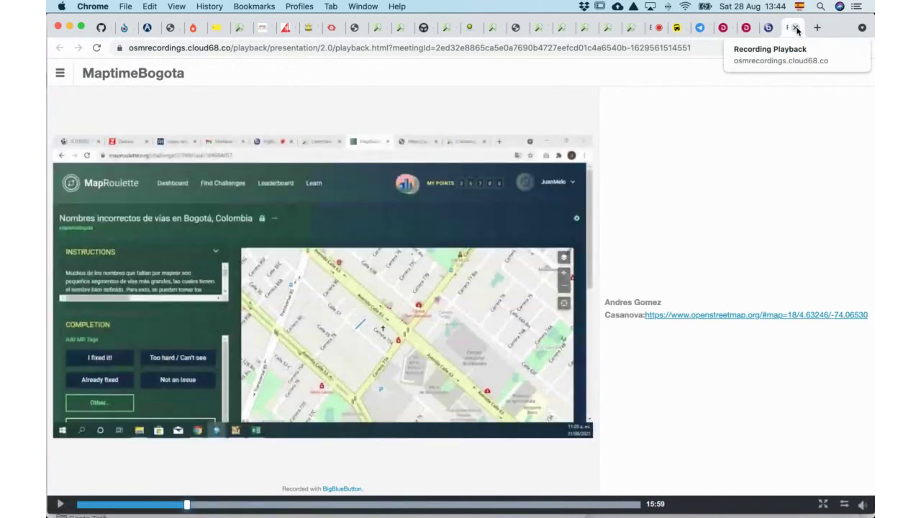
left_click(796, 28)
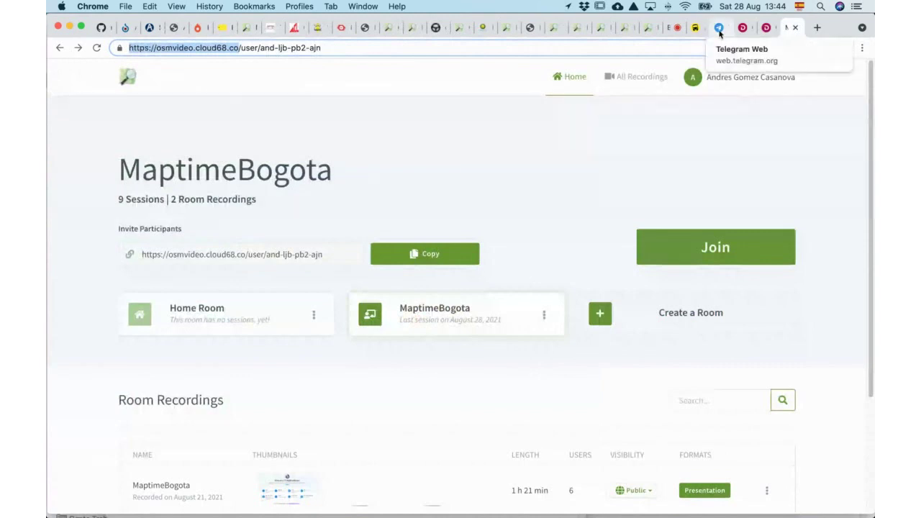
Step: Browse the MaptimeBogota room's options, then start and cancel creating a new room
scroll(654, 195, "down", 1)
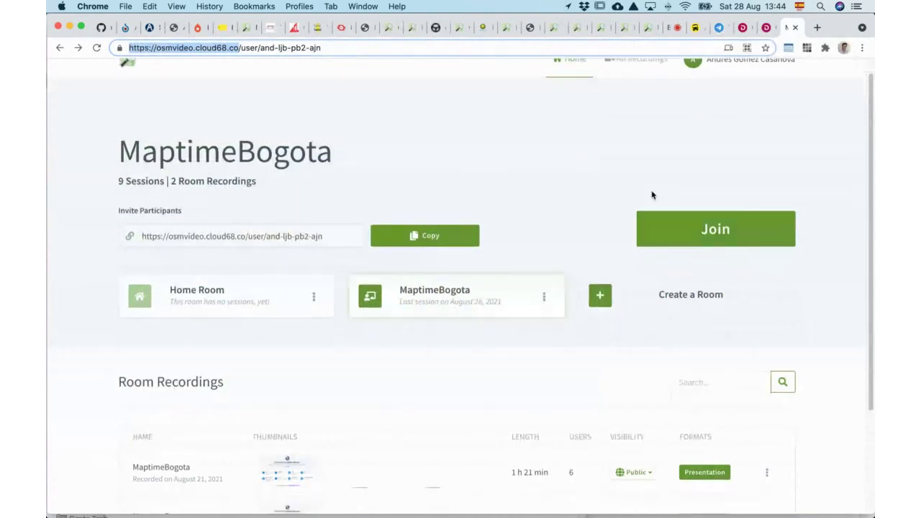
left_click(542, 292)
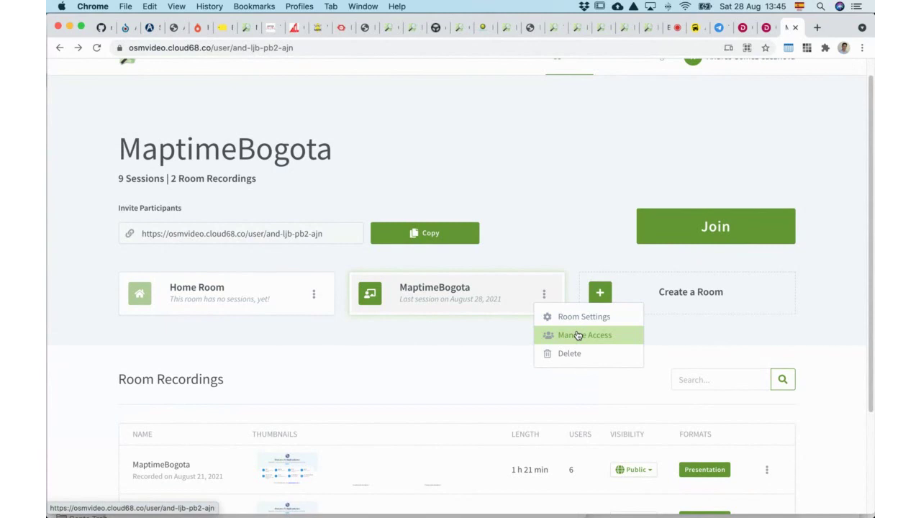
left_click(571, 232)
left_click(682, 299)
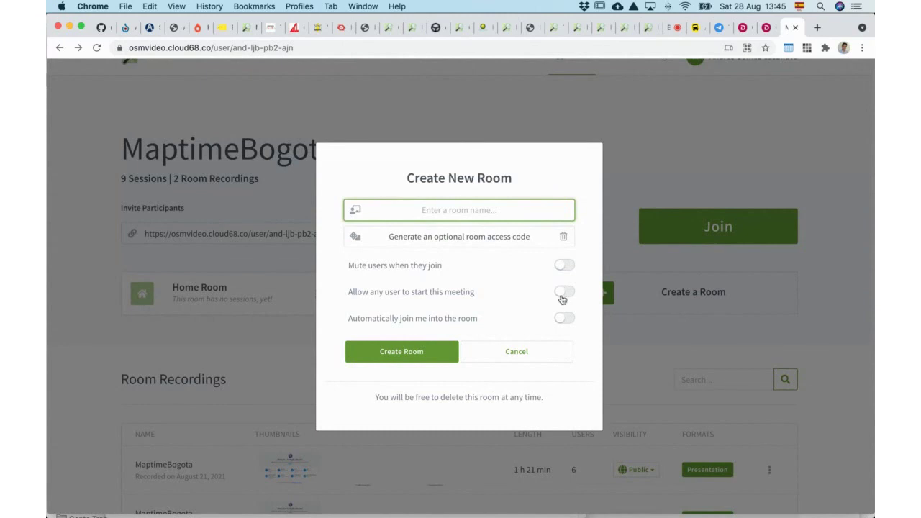
left_click(519, 350)
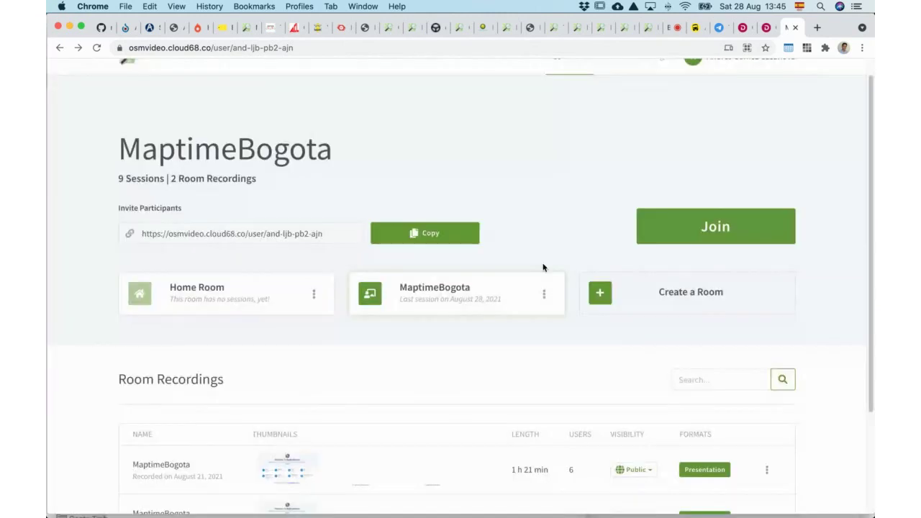
left_click(544, 323)
left_click(545, 320)
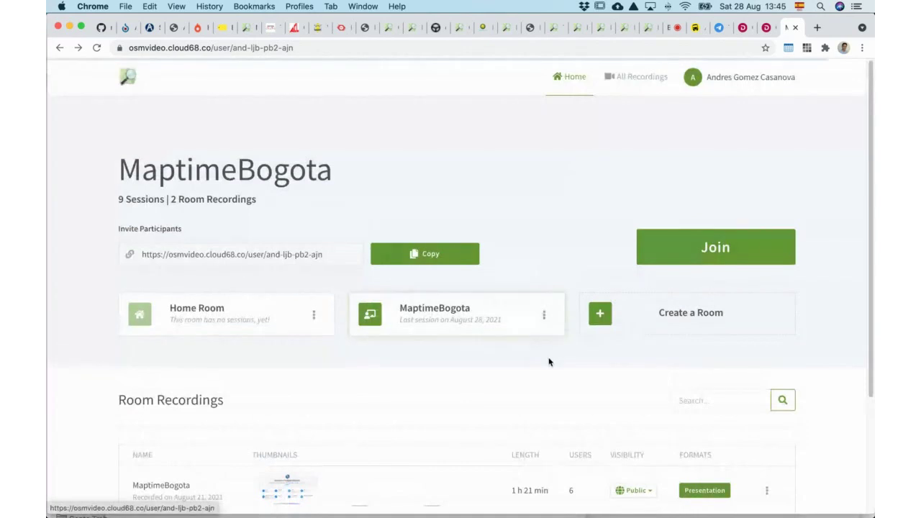
Step: Search for the user by name, add them to the room's access list, and save
left_click(545, 313)
left_click(557, 357)
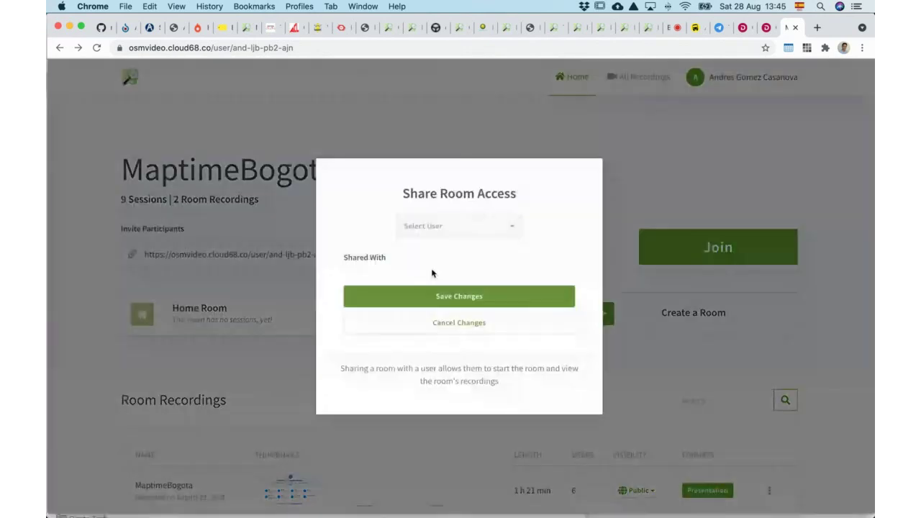
left_click(469, 228)
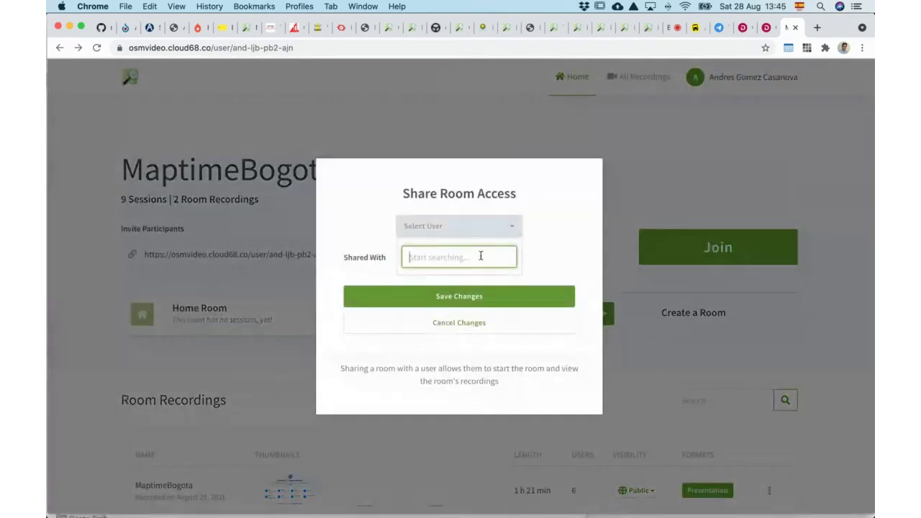
type("Rafae")
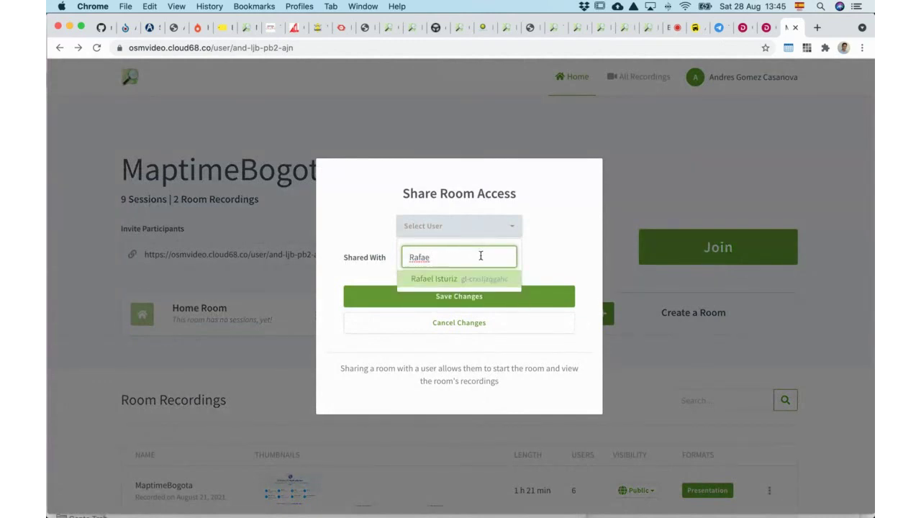
key("Return")
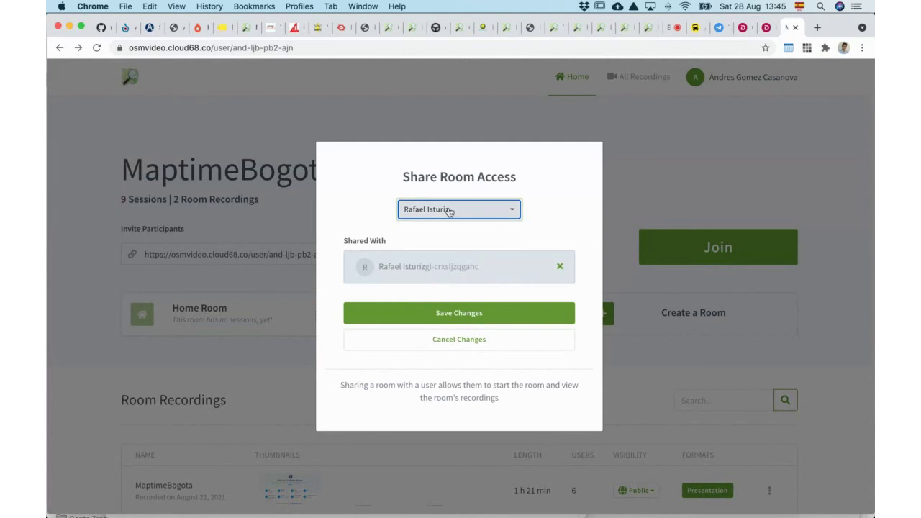
left_click(474, 210)
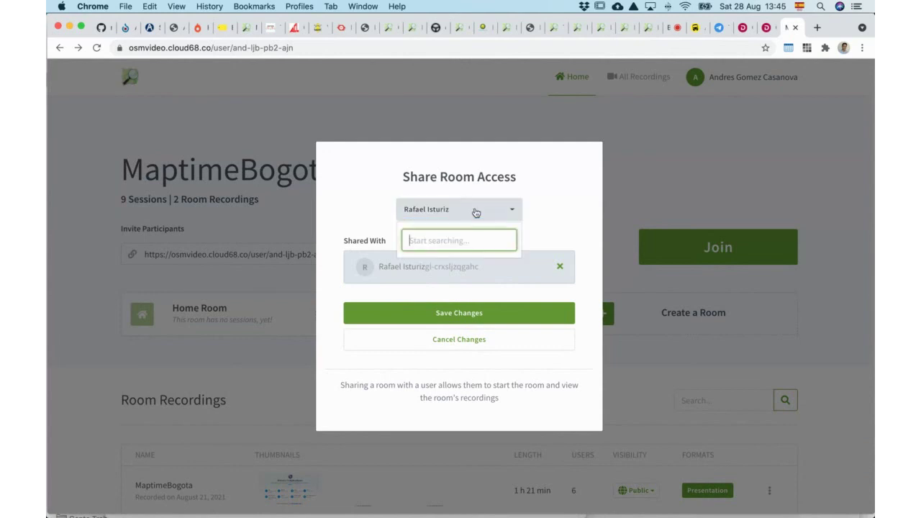
left_click(493, 312)
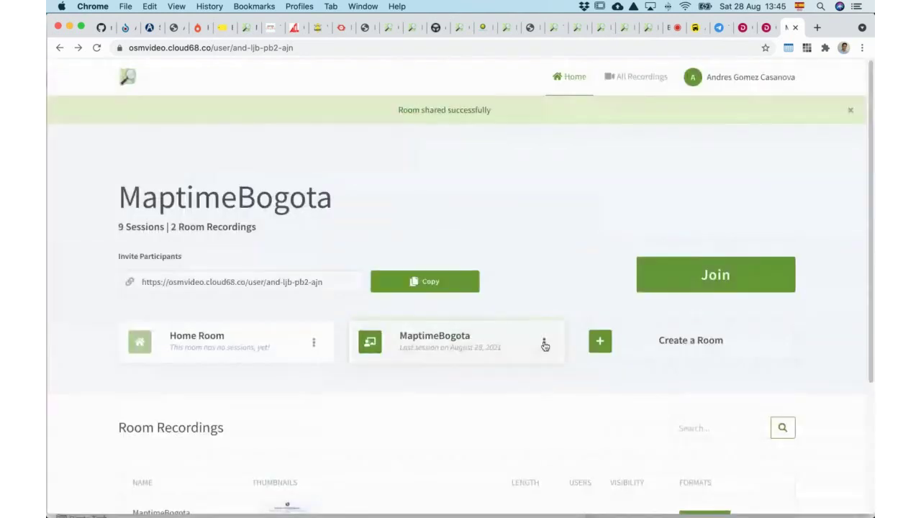
left_click(544, 342)
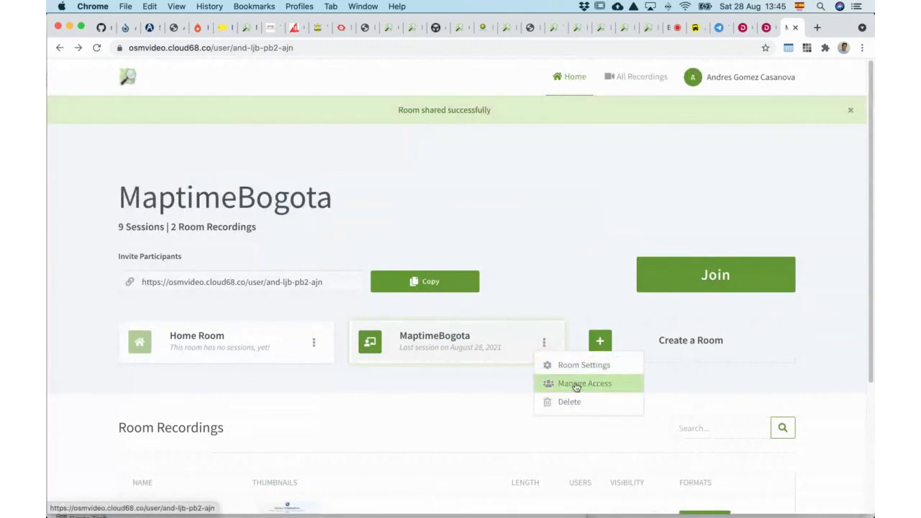
left_click(576, 384)
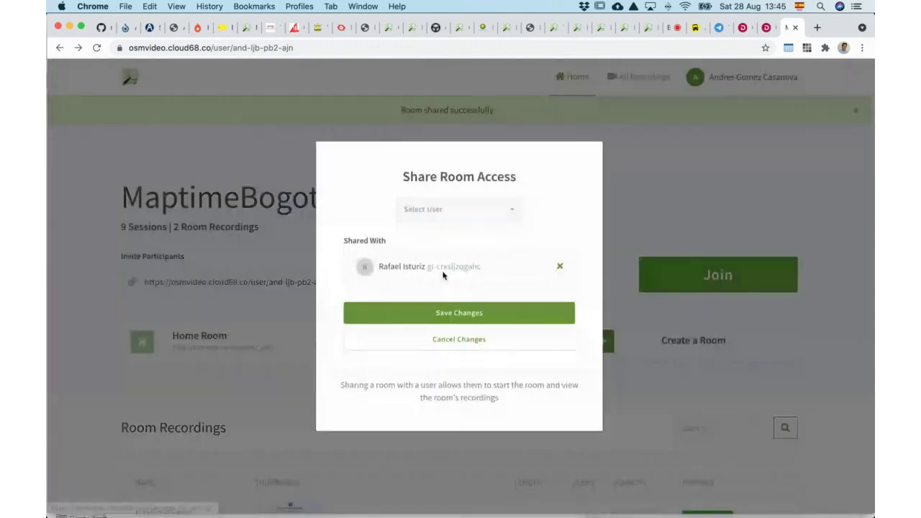
left_click(467, 215)
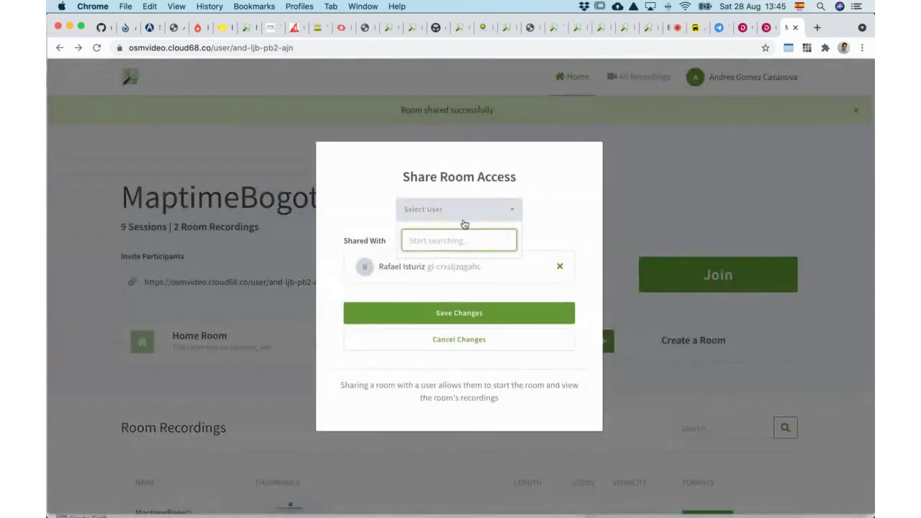
type("melo")
key("super+a")
type("ciov")
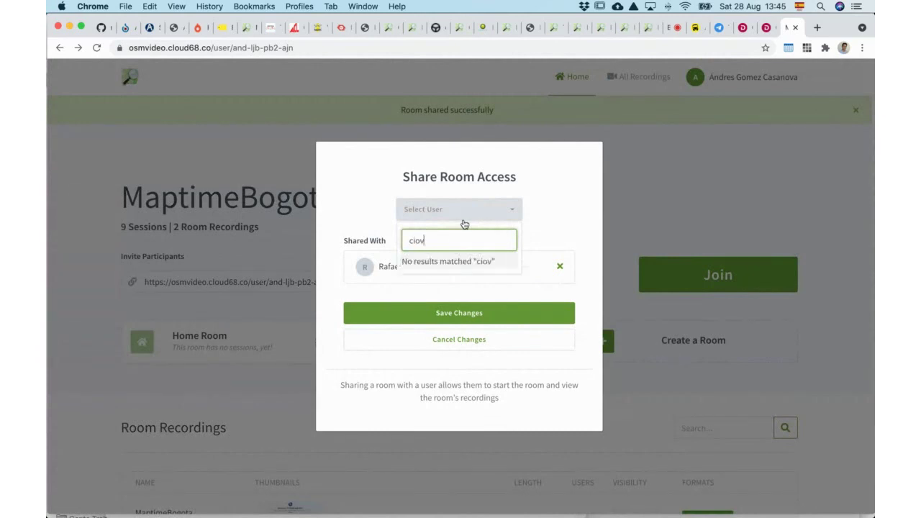
key("BackSpace")
key("BackSpace")
type("vil")
key("super+a")
type("doris")
key("BackSpace")
key("BackSpace")
key("BackSpace")
key("BackSpace")
key("BackSpace")
type("d")
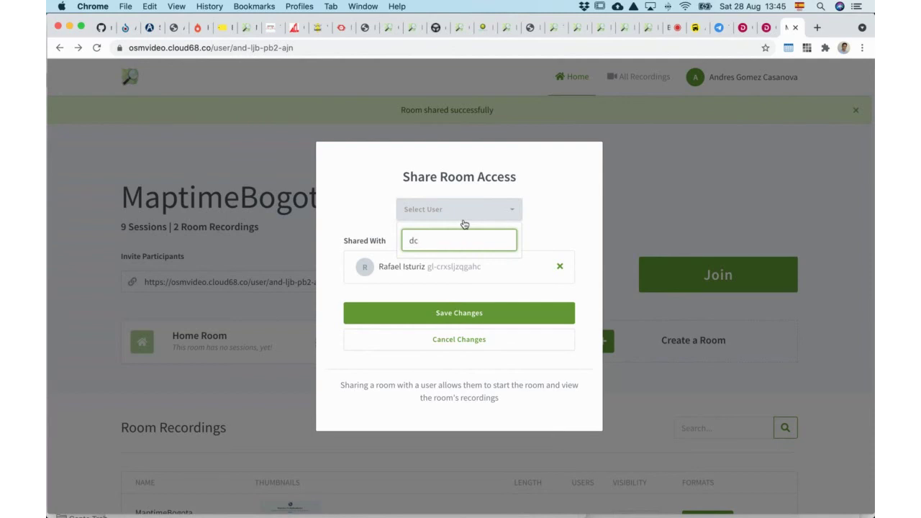
type("o")
key("BackSpace")
type("oris")
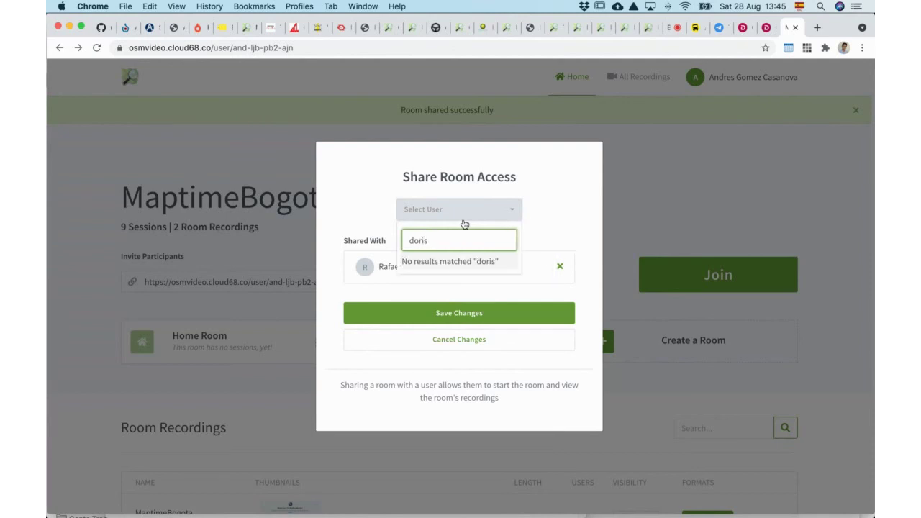
key("BackSpace")
key("BackSpace")
key("BackSpace")
key("BackSpace")
key("BackSpace")
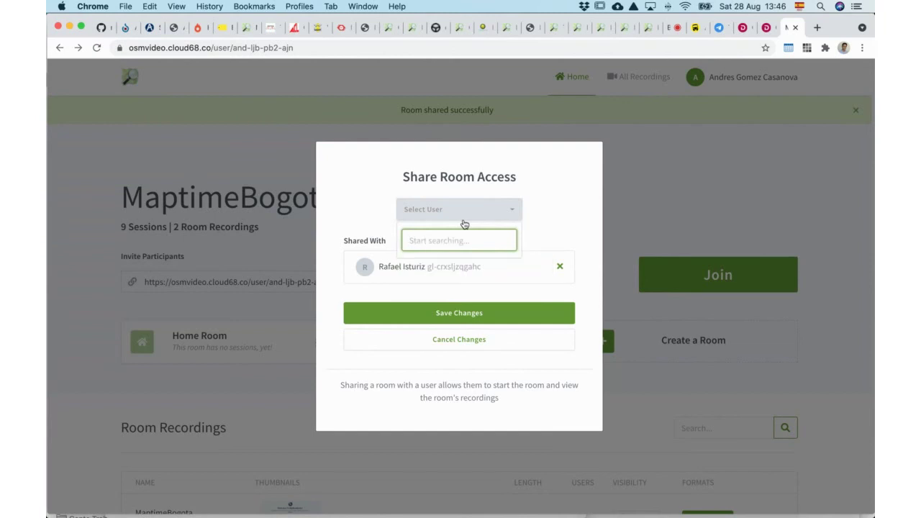
type("carmi")
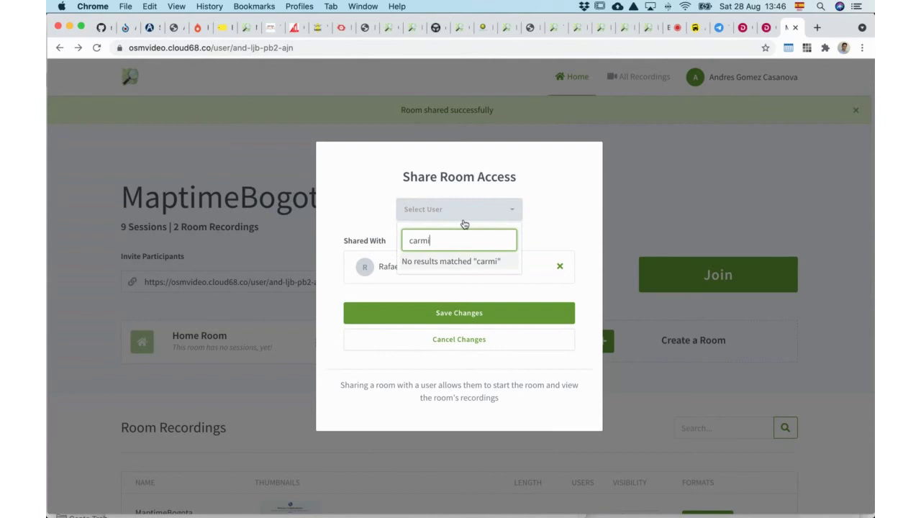
type("ña")
key("BackSpace")
key("BackSpace")
type("na")
key("BackSpace")
key("BackSpace")
key("BackSpace")
key("BackSpace")
key("BackSpace")
key("BackSpace")
key("BackSpace")
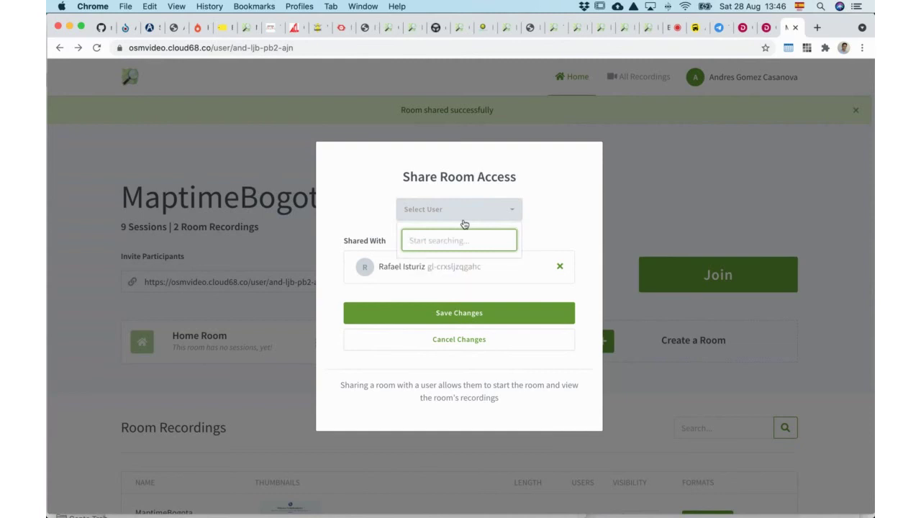
left_click_drag(489, 267, 436, 267)
left_click(446, 210)
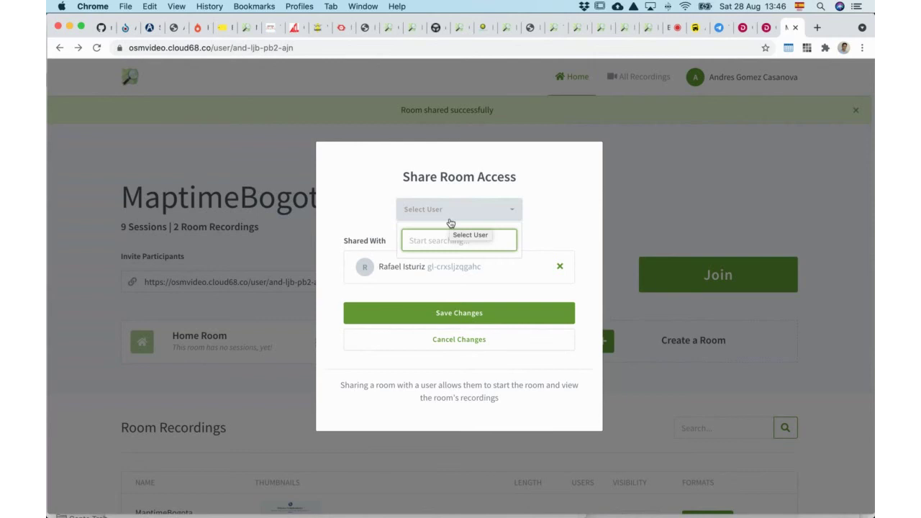
left_click(543, 219)
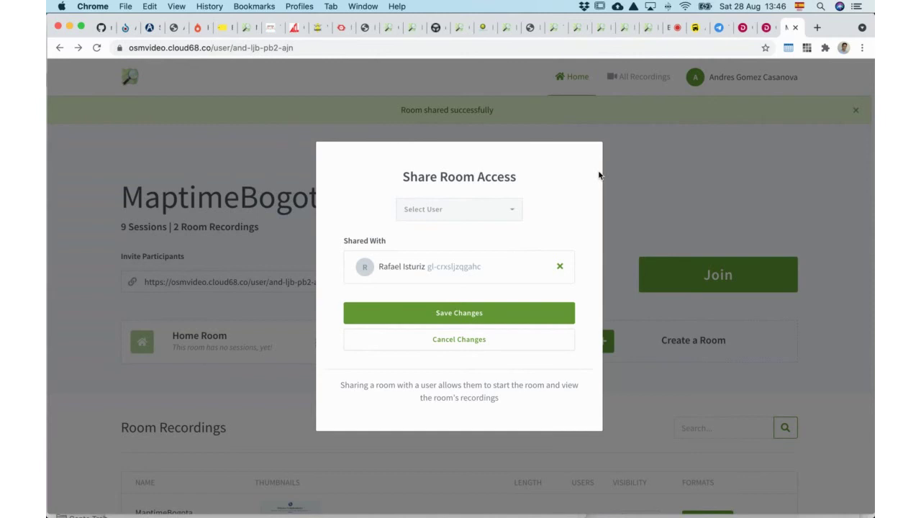
left_click(616, 190)
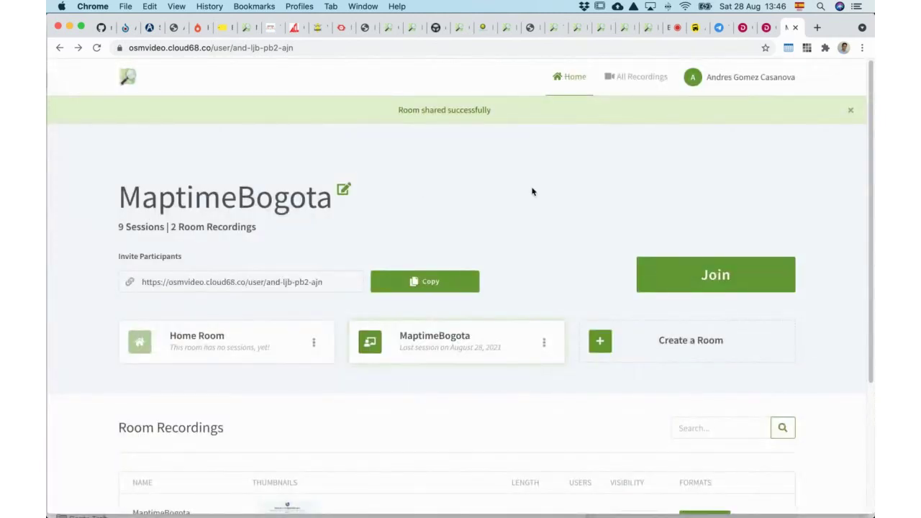
scroll(532, 192, "down", 5)
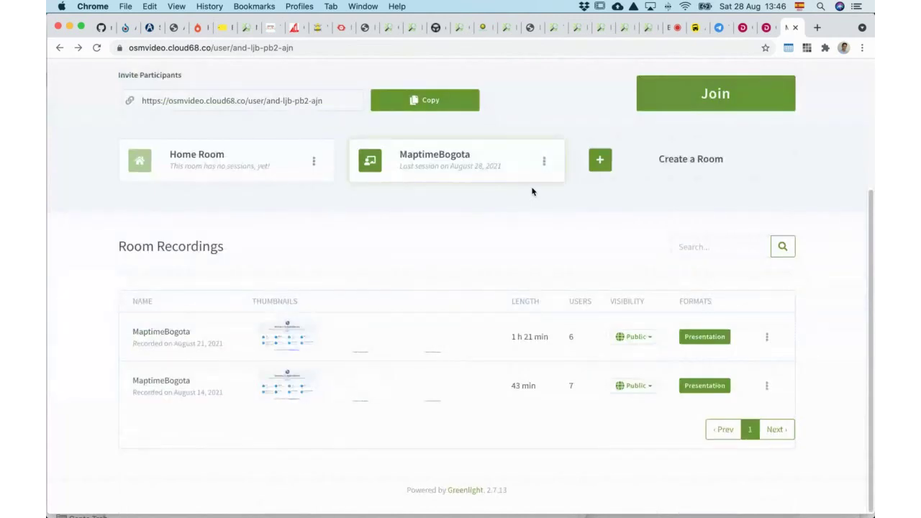
scroll(533, 192, "up", 5)
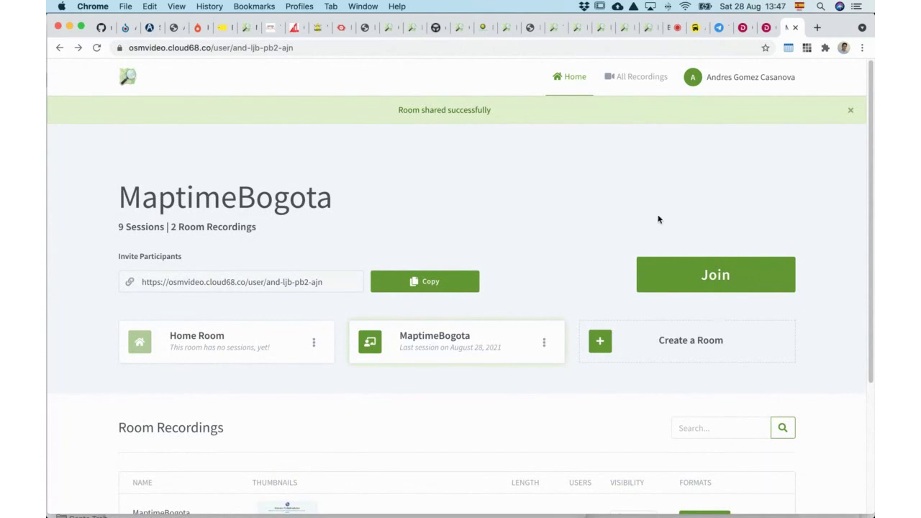
left_click(720, 29)
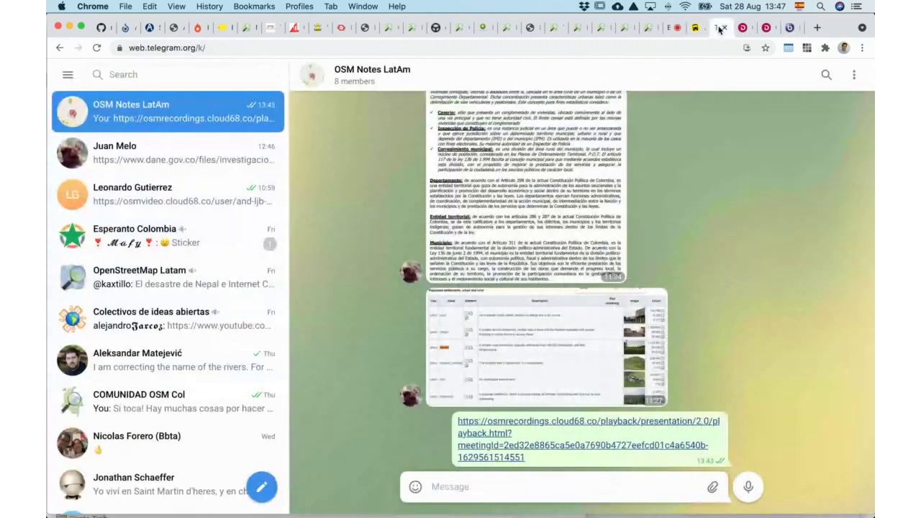
left_click(792, 29)
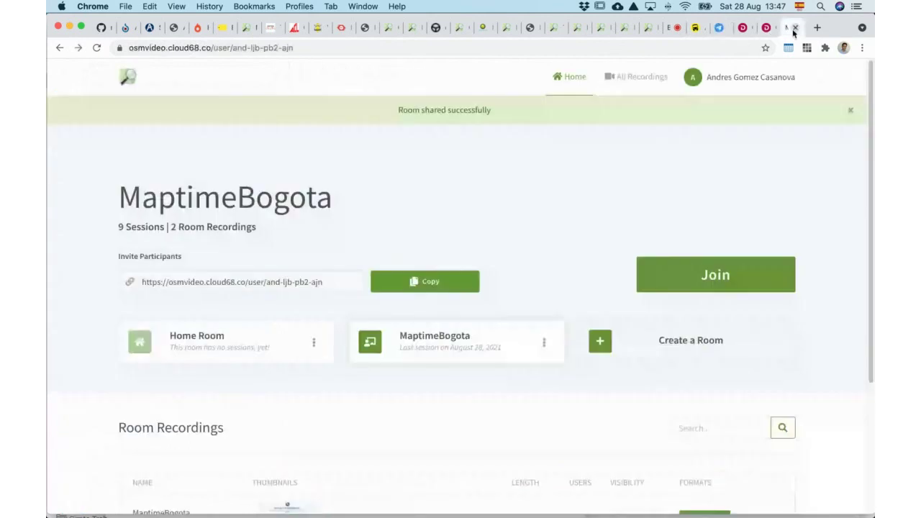
mouse_move(244, 196)
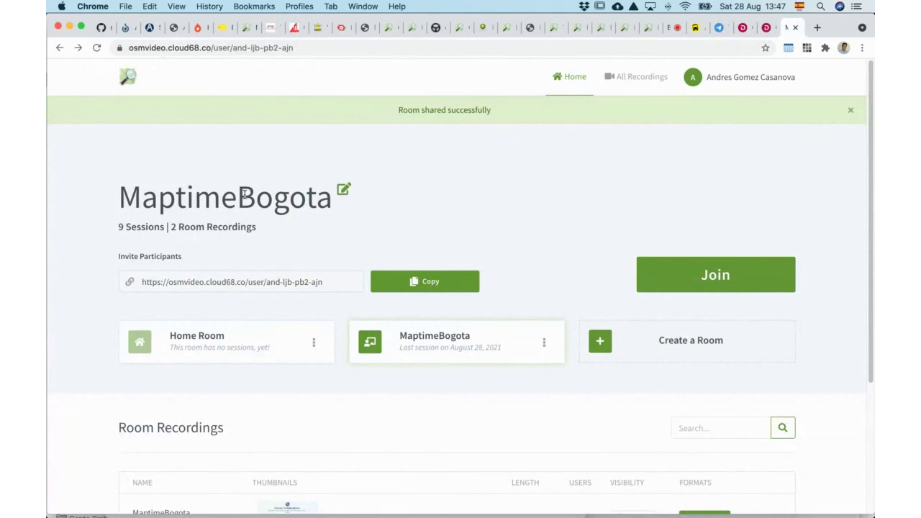
Step: Move through the open OpenStreetMap tabs to the Key:building wiki page
left_click(646, 29)
key("ctrl+shift+Tab")
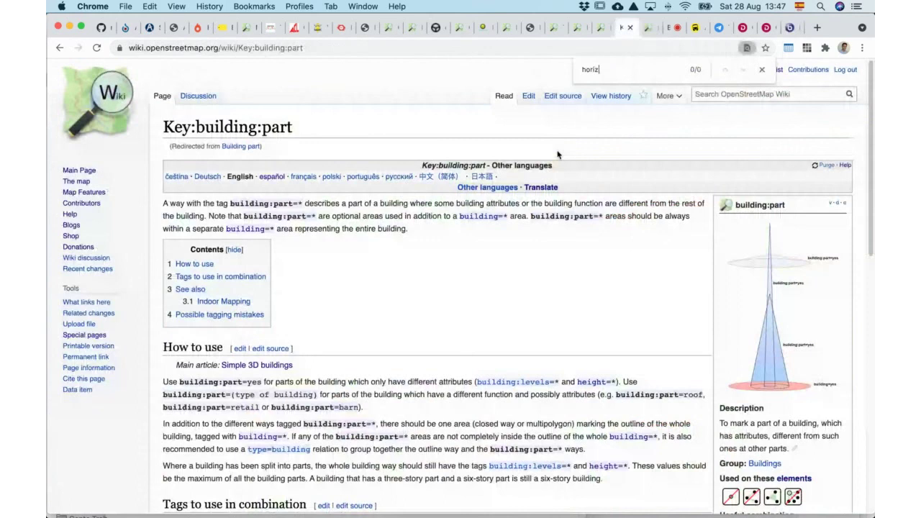
key("super+Left")
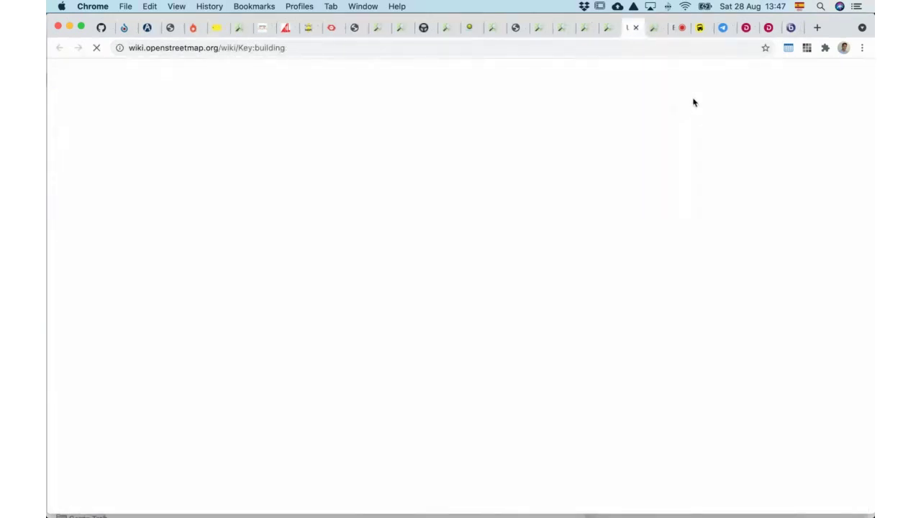
left_click(608, 30)
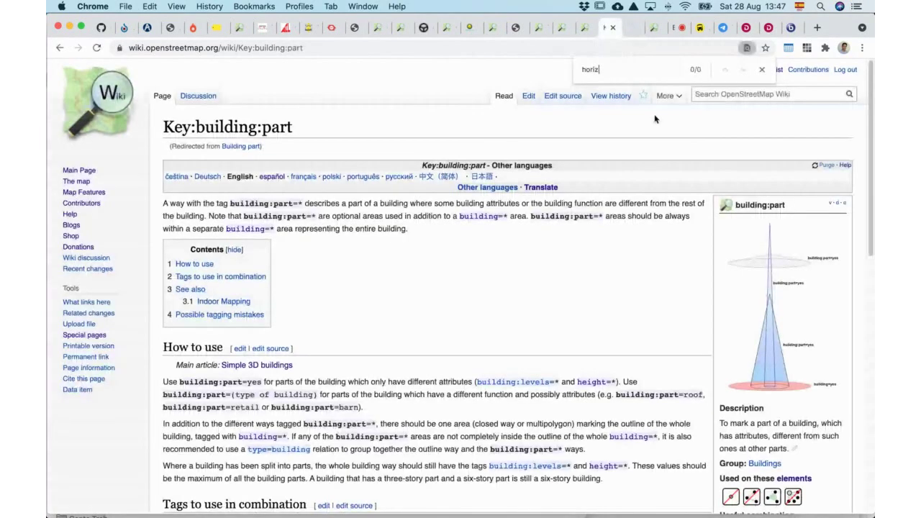
key("ctrl+Tab")
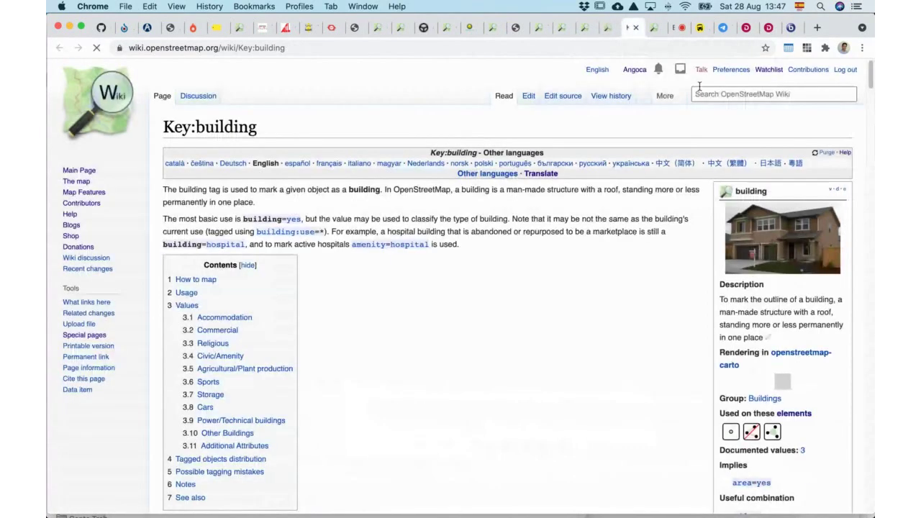
Step: Search the wiki for 'bigbluebutton', read the article, then return to the live meeting
left_click(737, 93)
type("bigbl")
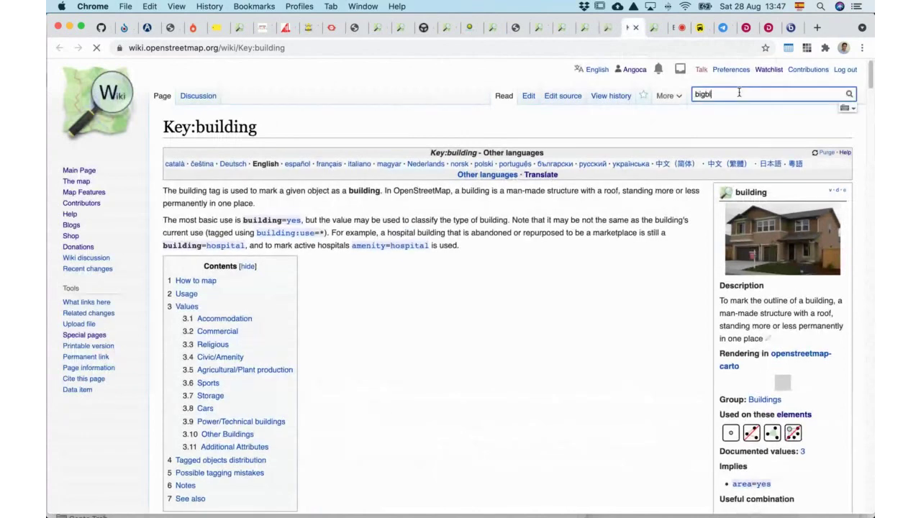
type("uebutton")
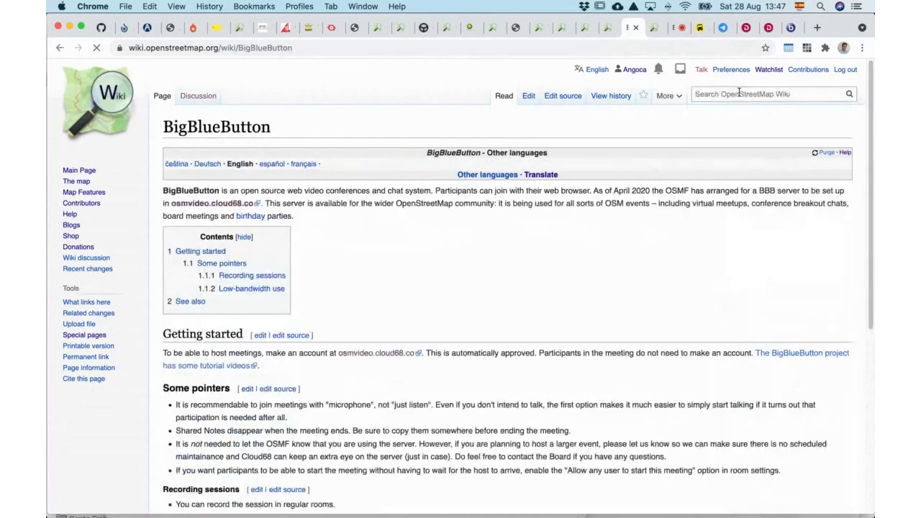
scroll(557, 143, "down", 3)
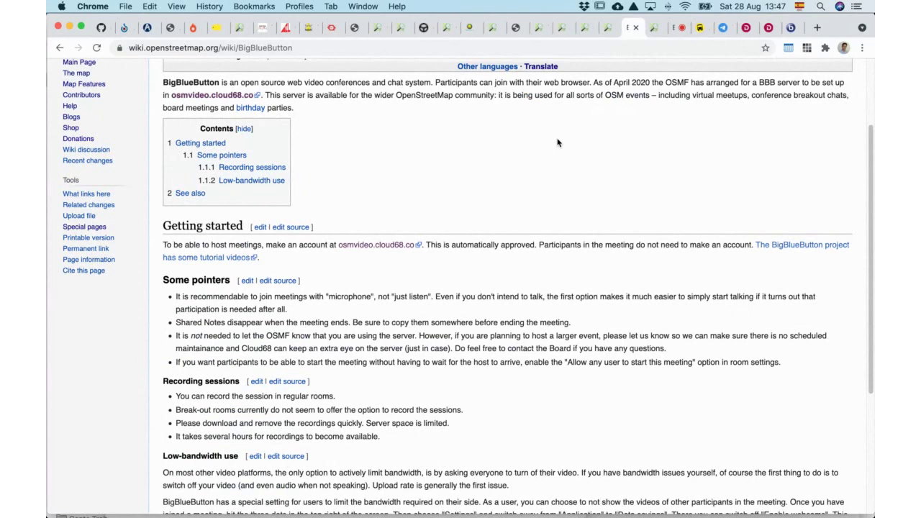
scroll(463, 229, "down", 2)
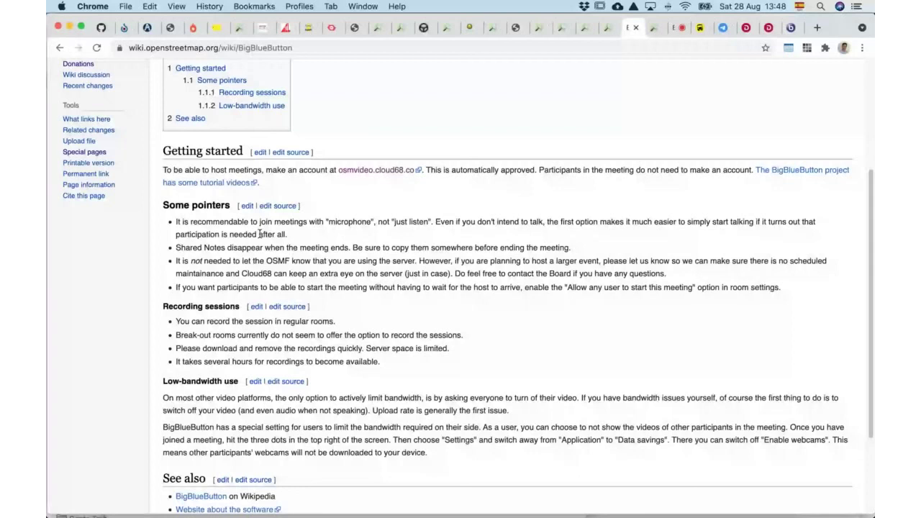
left_click(677, 28)
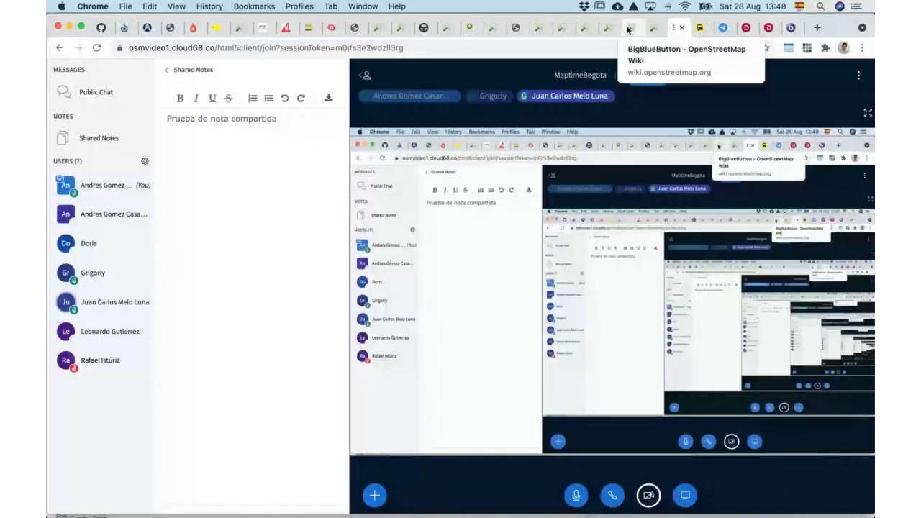